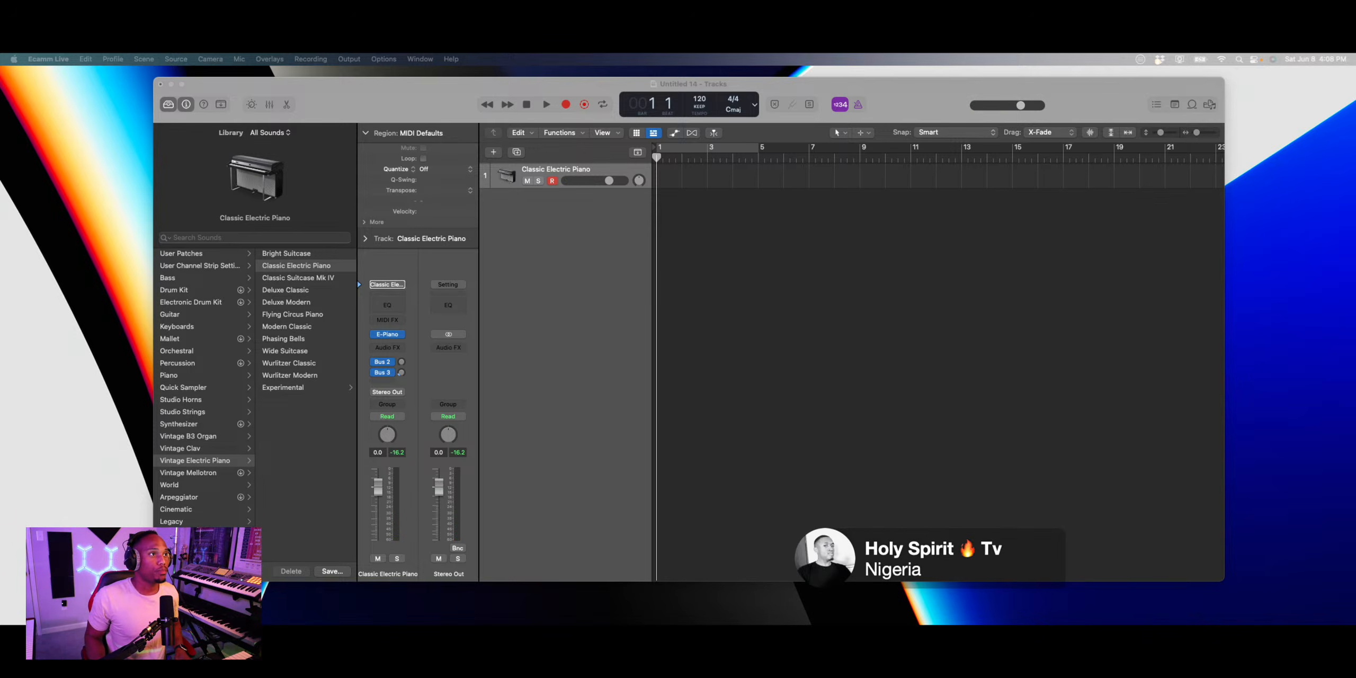
# Bring the empty Logic Pro project with its Classic Electric Piano track to the front
pyautogui.click(328, 106)
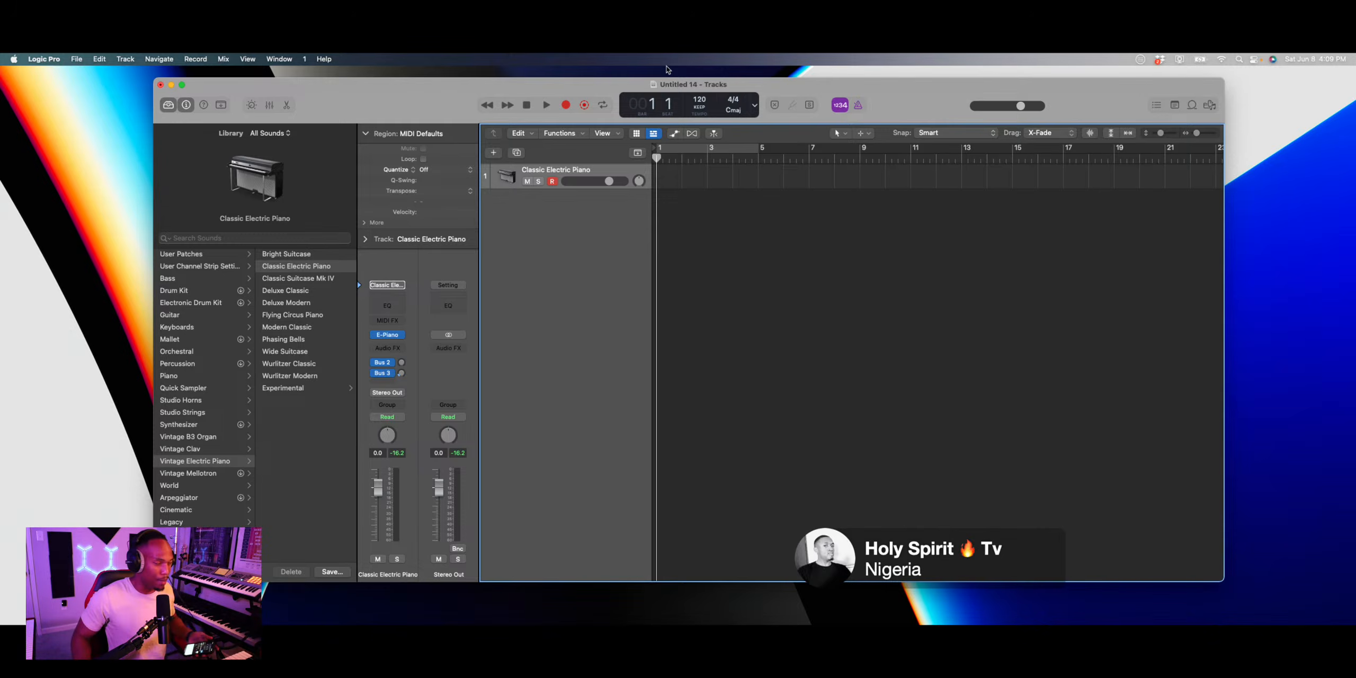
# Set the project tempo to 112 BPM
pyautogui.doubleClick(699, 99)
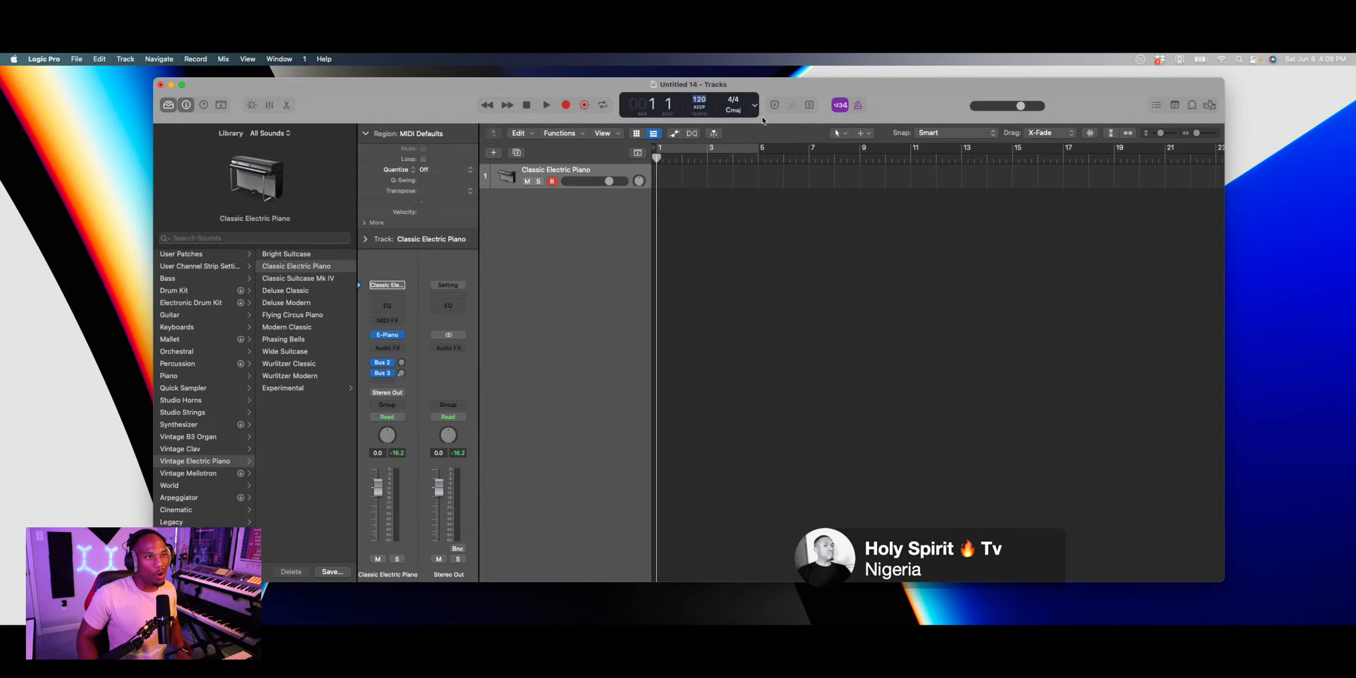
pyautogui.write('112')
pyautogui.click(755, 238)
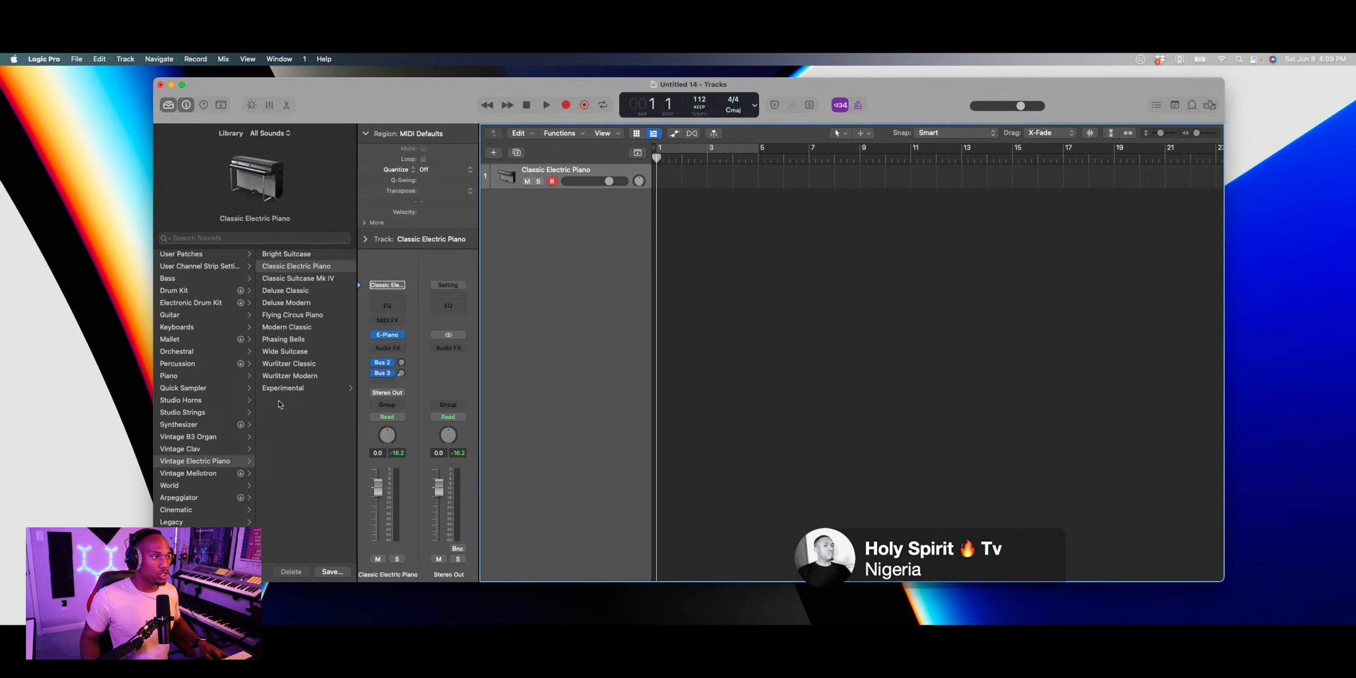
# Load Premium Church Vol.2 from User Patches > Pro Drum Loops and cycle bars 1–5
pyautogui.click(183, 266)
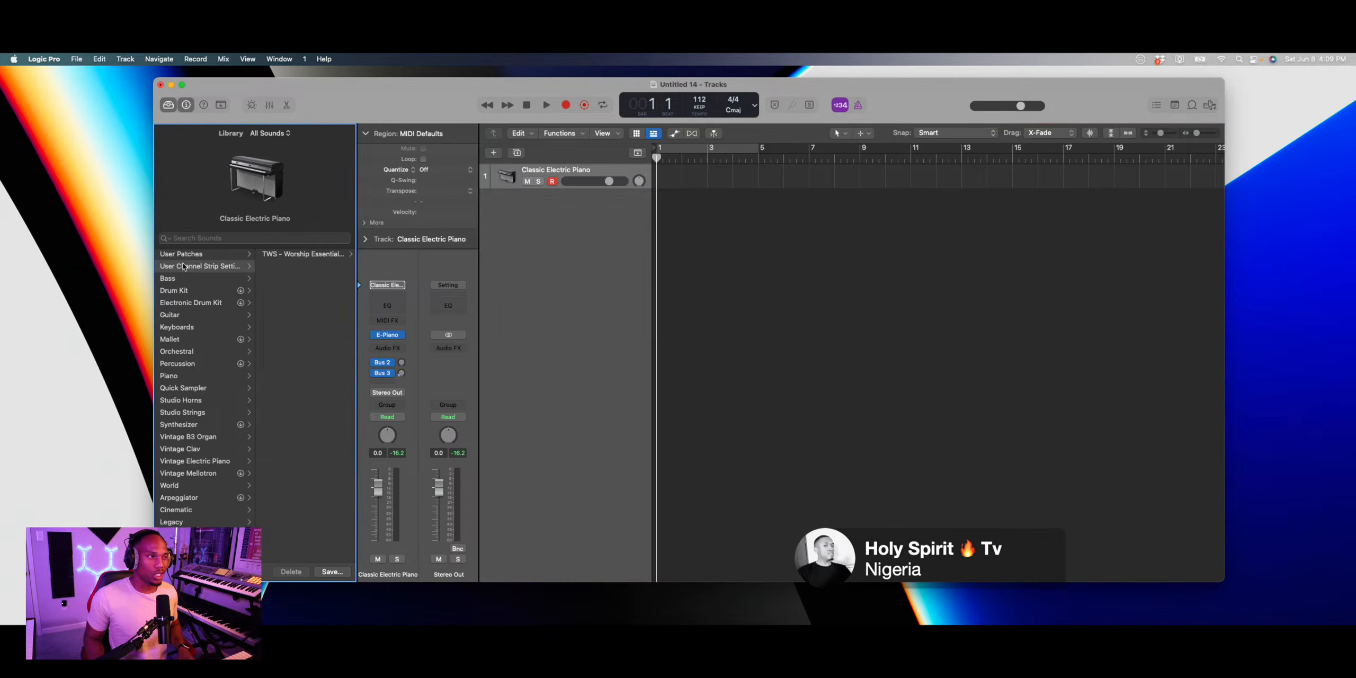
pyautogui.click(176, 254)
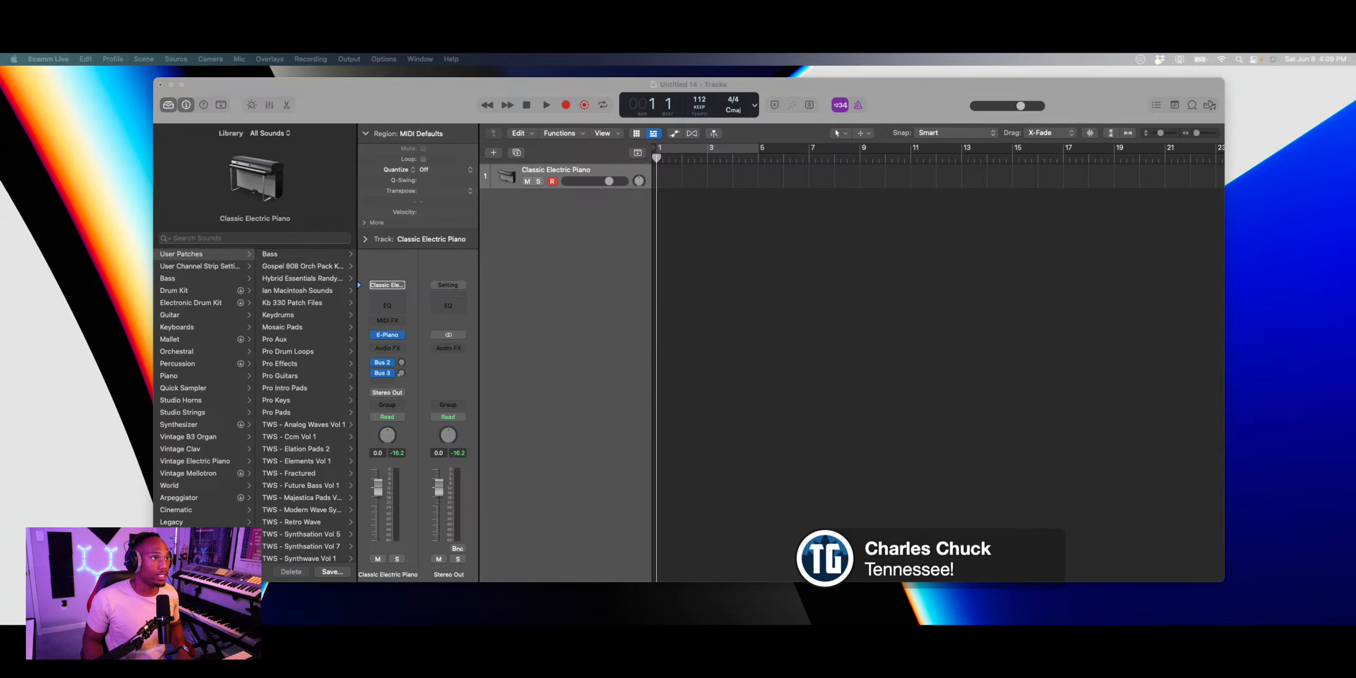
pyautogui.moveTo(266, 93); pyautogui.dragTo(330, 81)
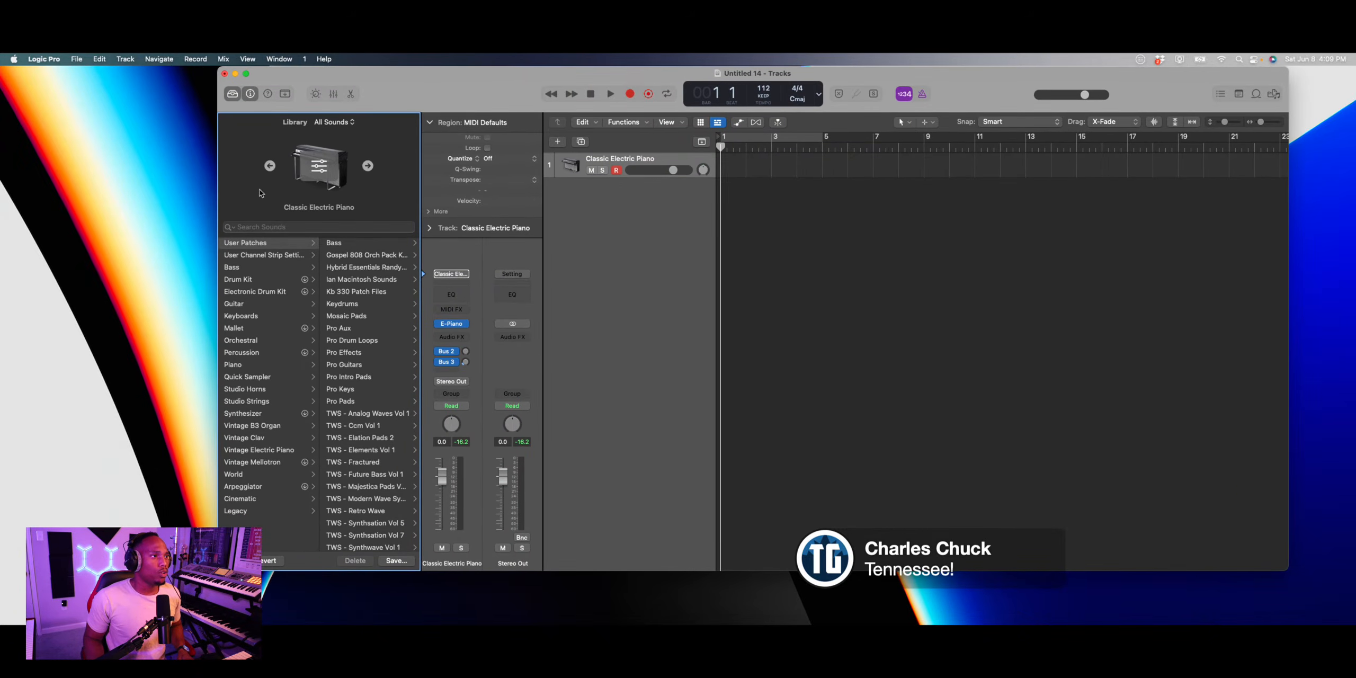
pyautogui.click(263, 255)
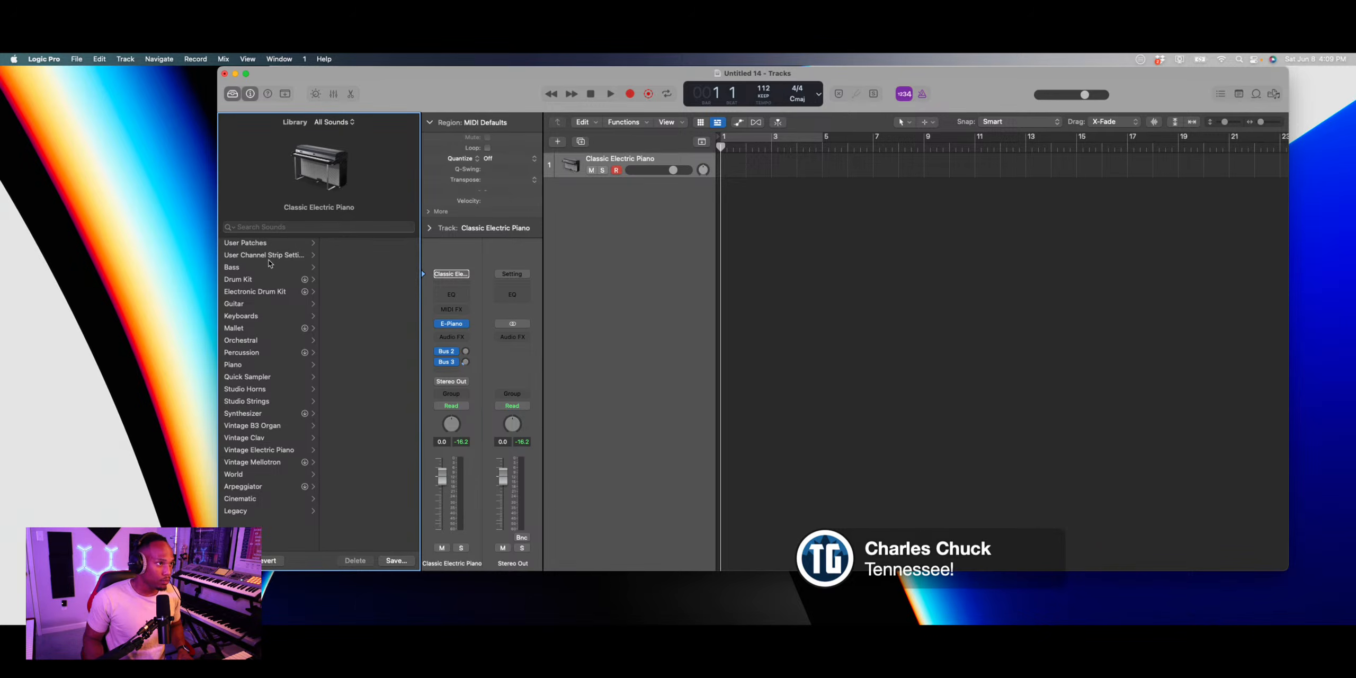
pyautogui.click(281, 246)
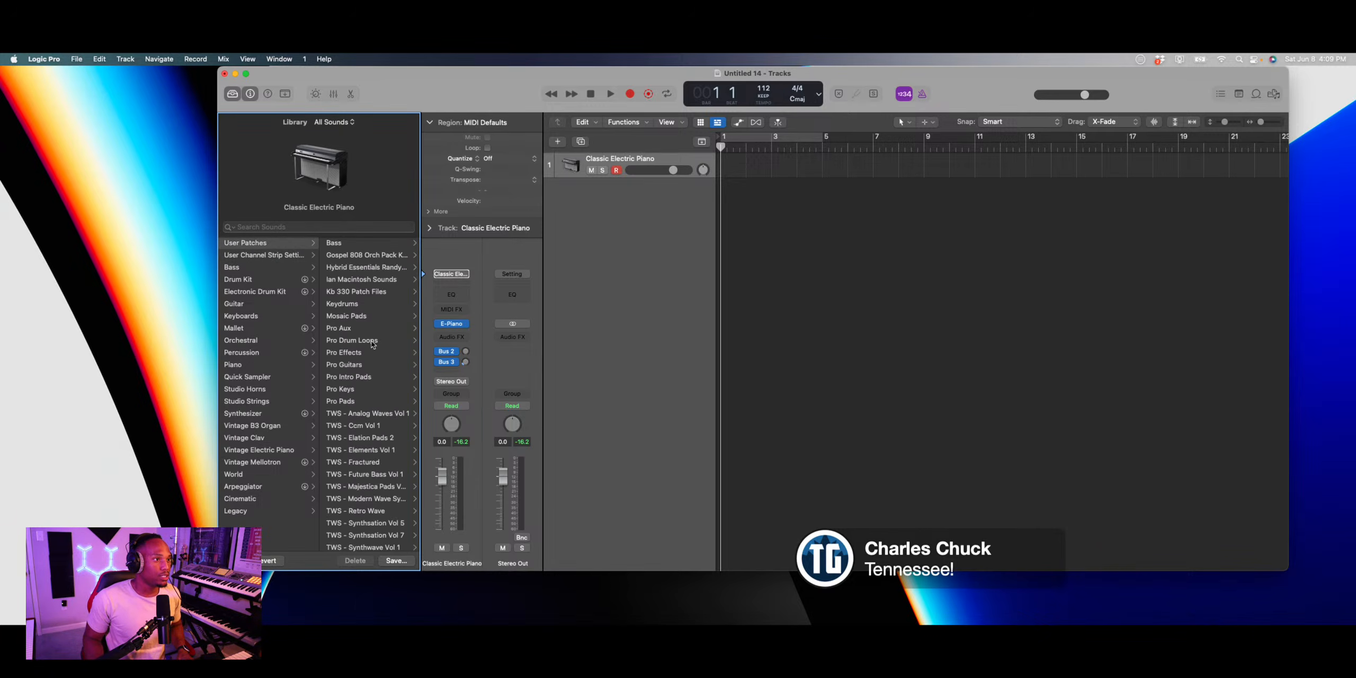
pyautogui.click(352, 340)
pyautogui.scroll(-2, 350, 403)
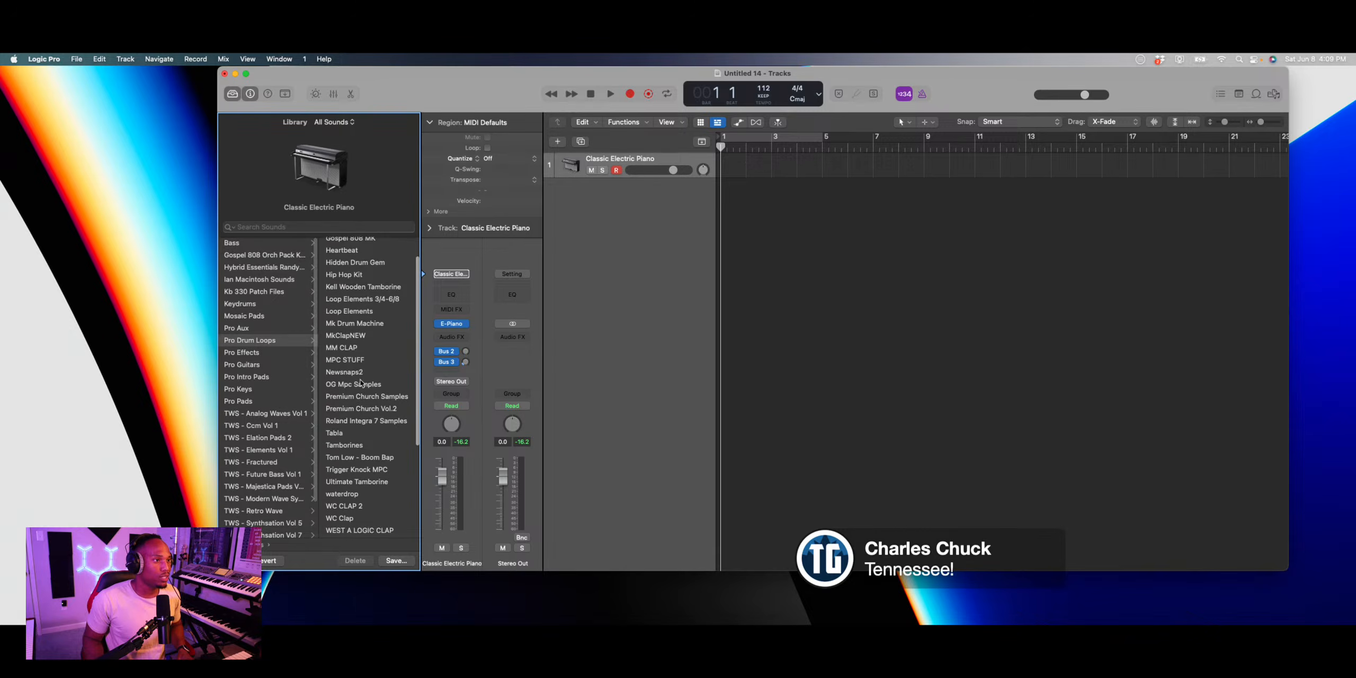
pyautogui.click(348, 410)
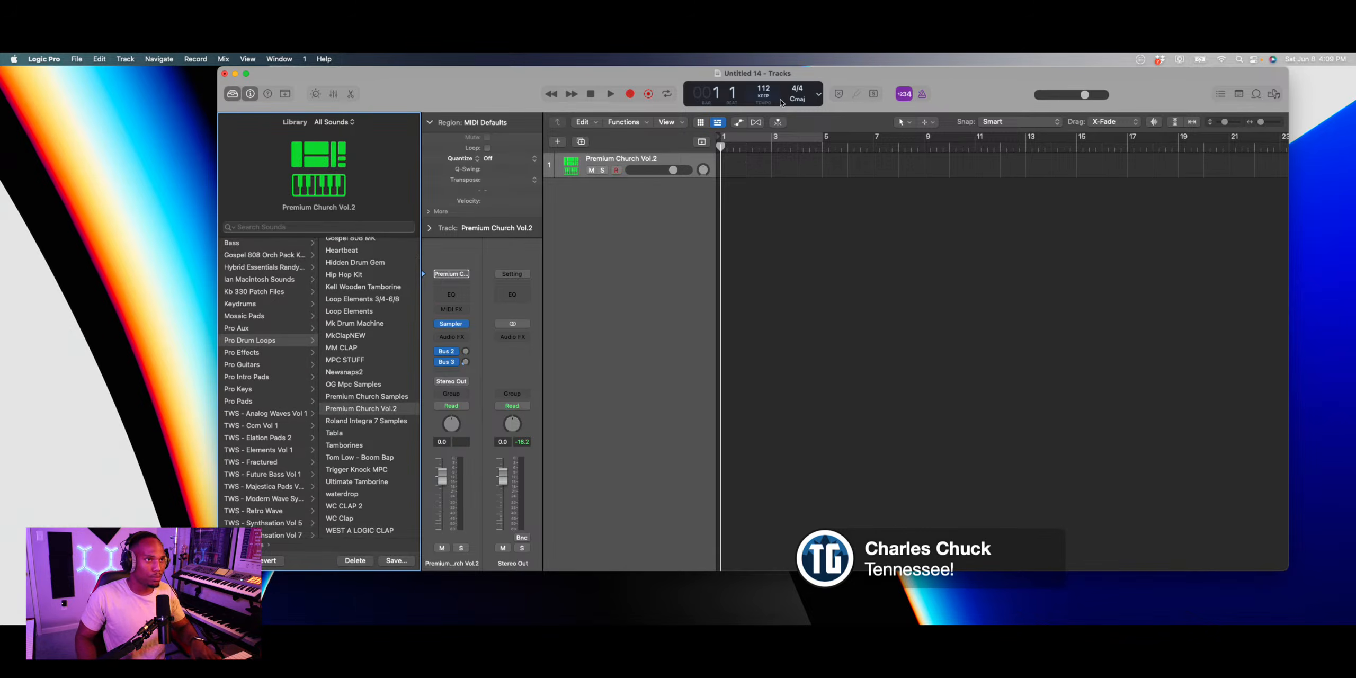
pyautogui.click(771, 137)
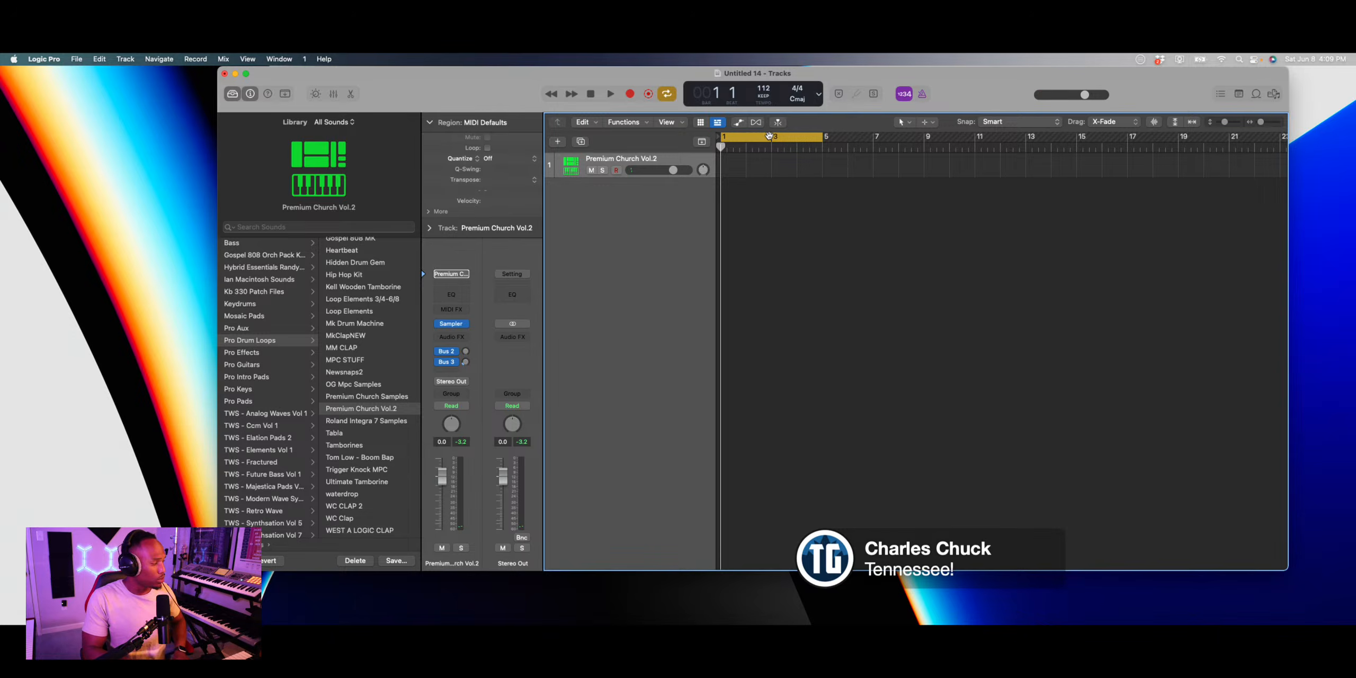
# Record a shaker part, quantize it to 1/16, loop-join it to bar 5, and name the track shakers
pyautogui.press('r')
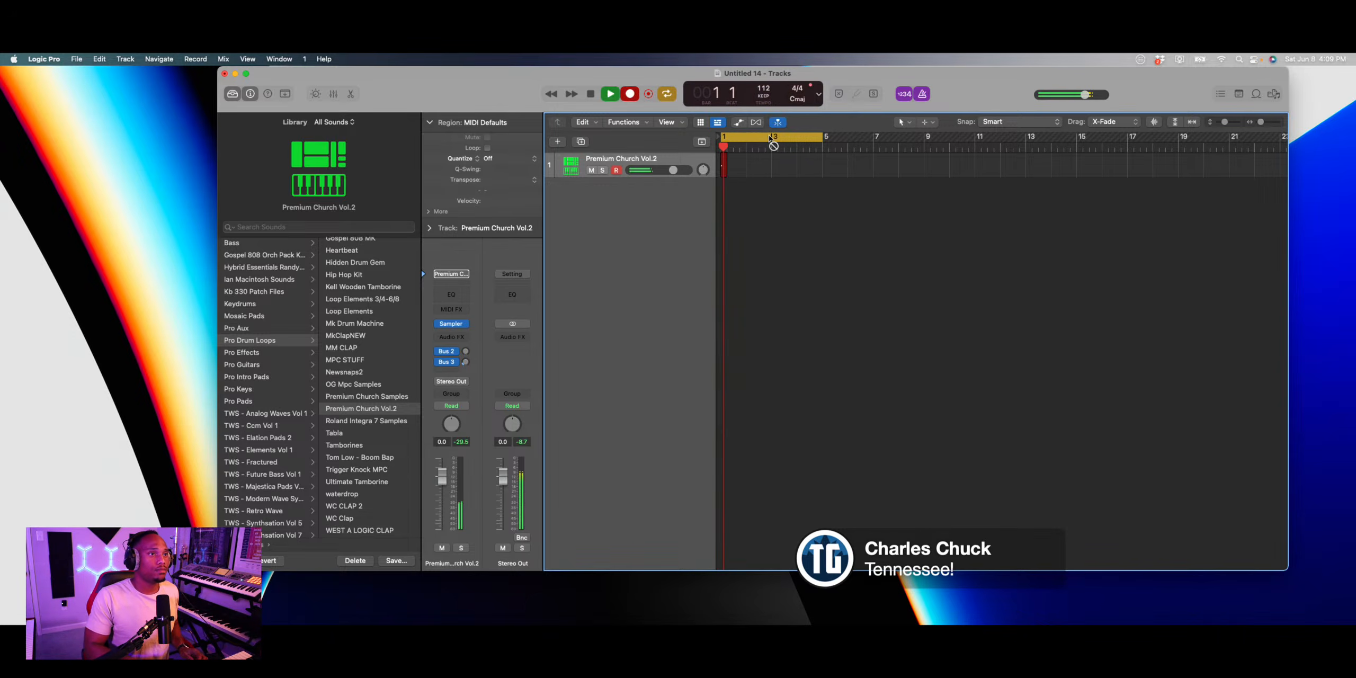
pyautogui.press('space')
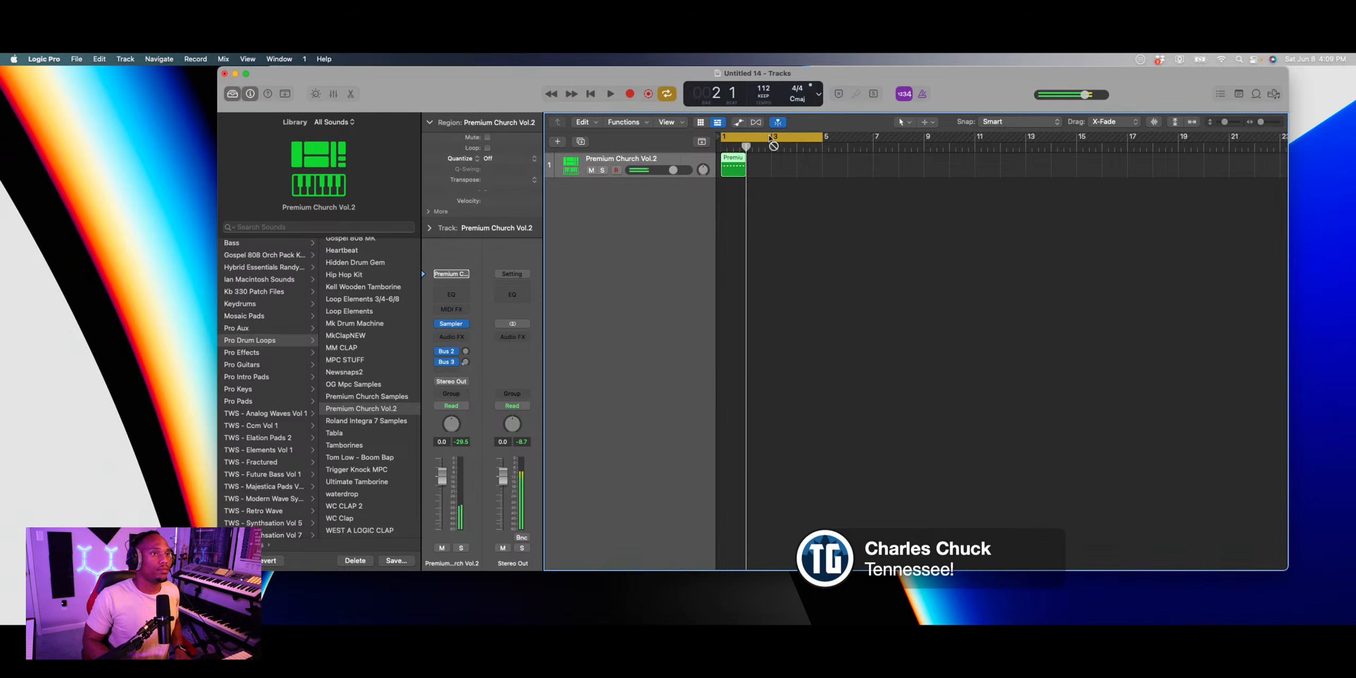
pyautogui.doubleClick(733, 167)
pyautogui.press('super+a')
pyautogui.press('q')
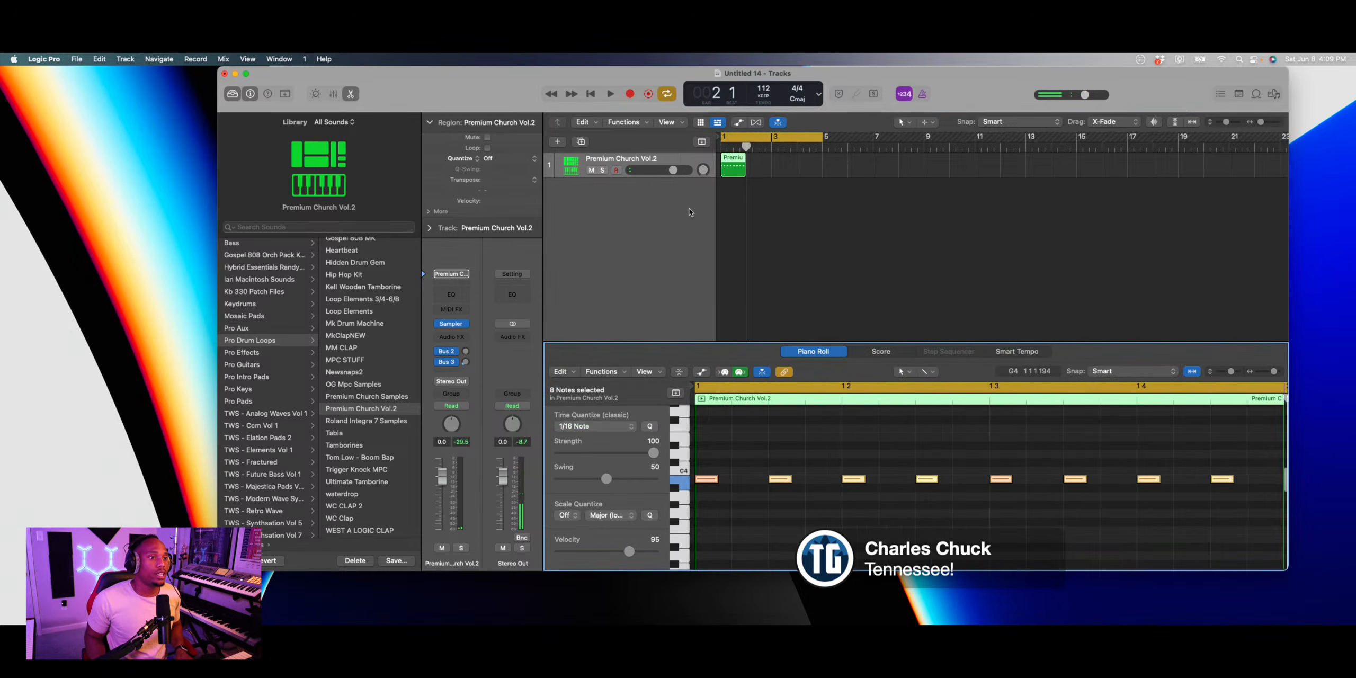
pyautogui.moveTo(745, 159); pyautogui.dragTo(823, 167)
pyautogui.press('k')
pyautogui.press('super+j')
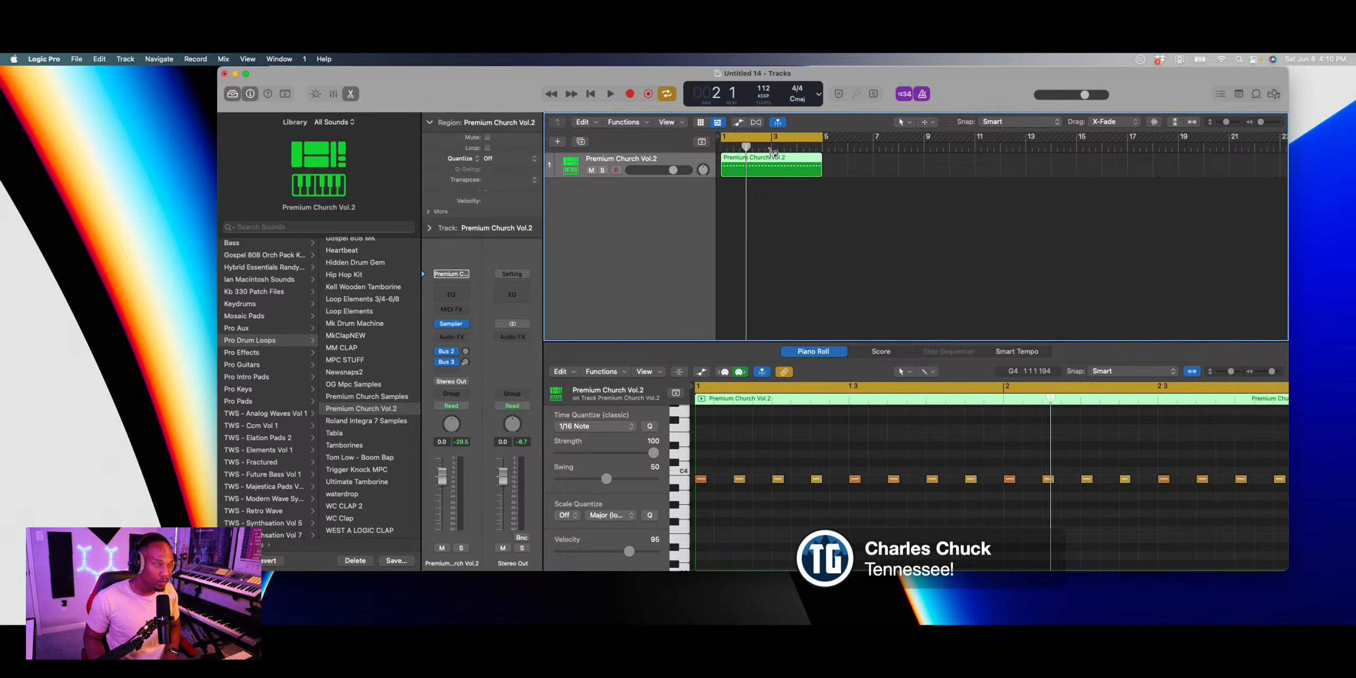
pyautogui.doubleClick(639, 159)
pyautogui.write('shakers')
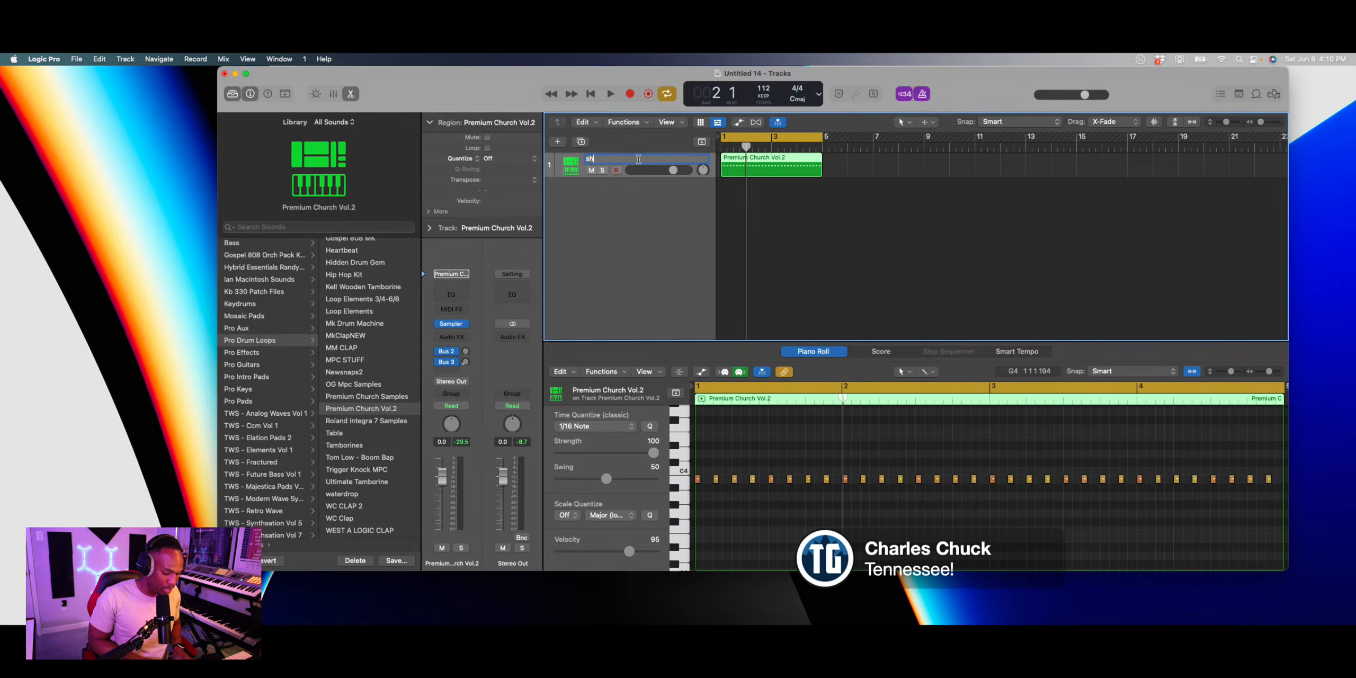
pyautogui.press('Return')
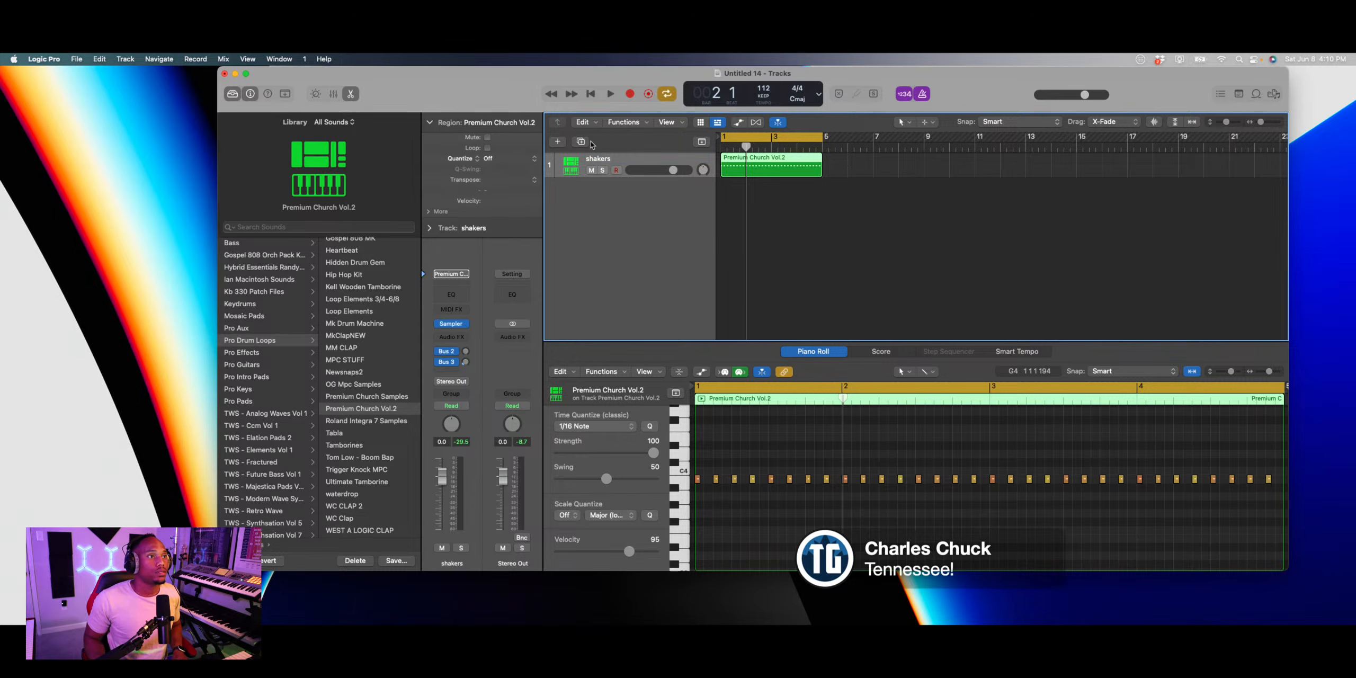
# On a new matching track, record a quantized shaker part joined to bar 5, named shaker 2
pyautogui.click(581, 141)
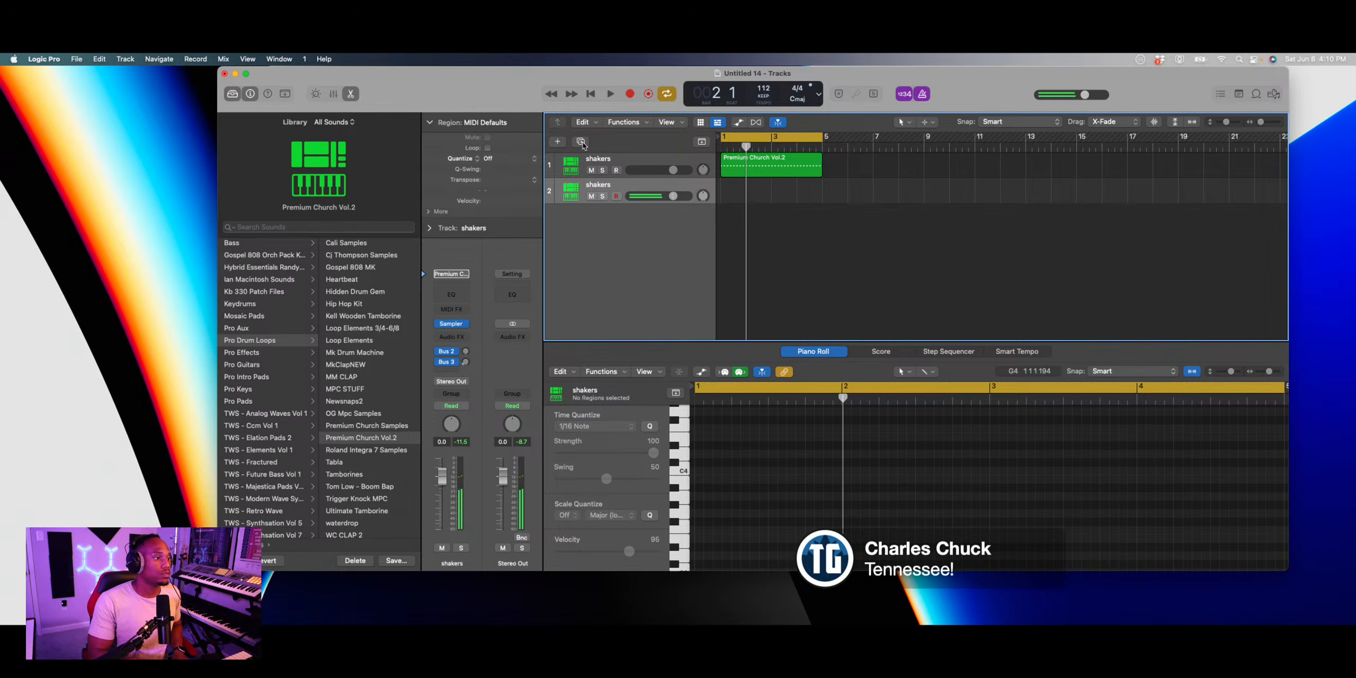
pyautogui.press('r')
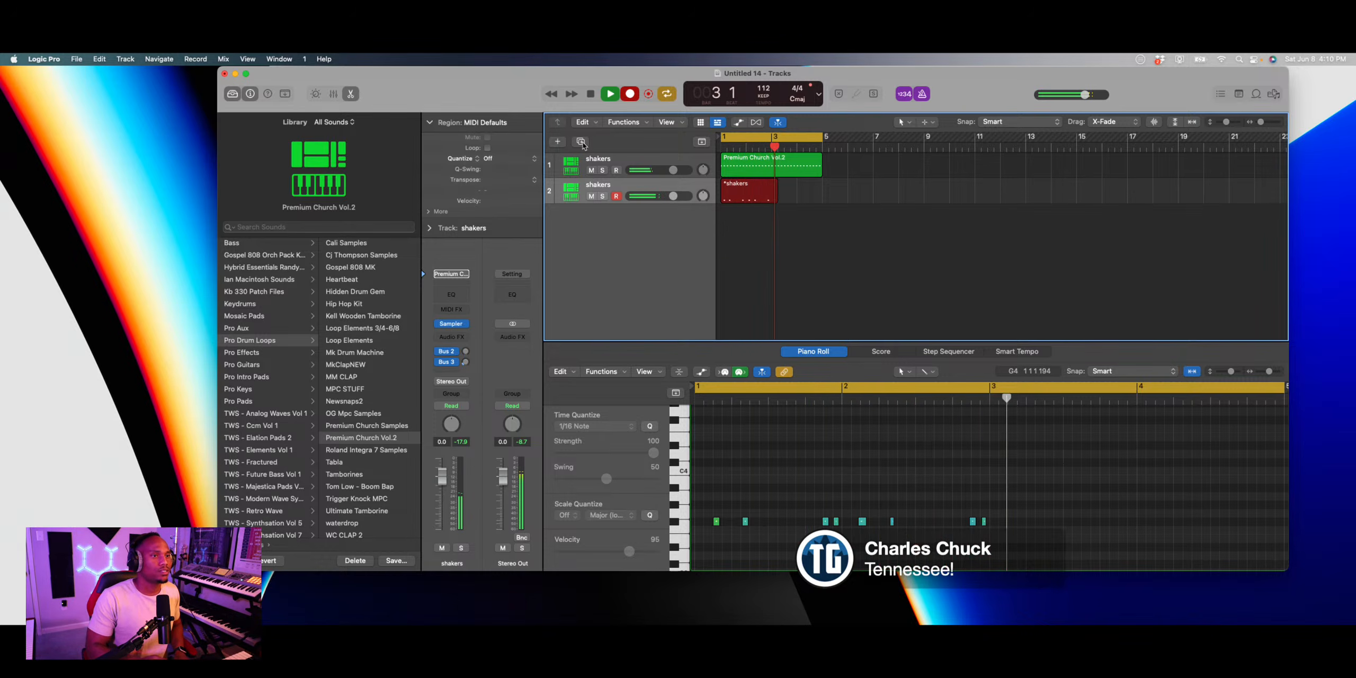
pyautogui.press('space')
pyautogui.press('super+a')
pyautogui.press('q')
pyautogui.click(747, 201)
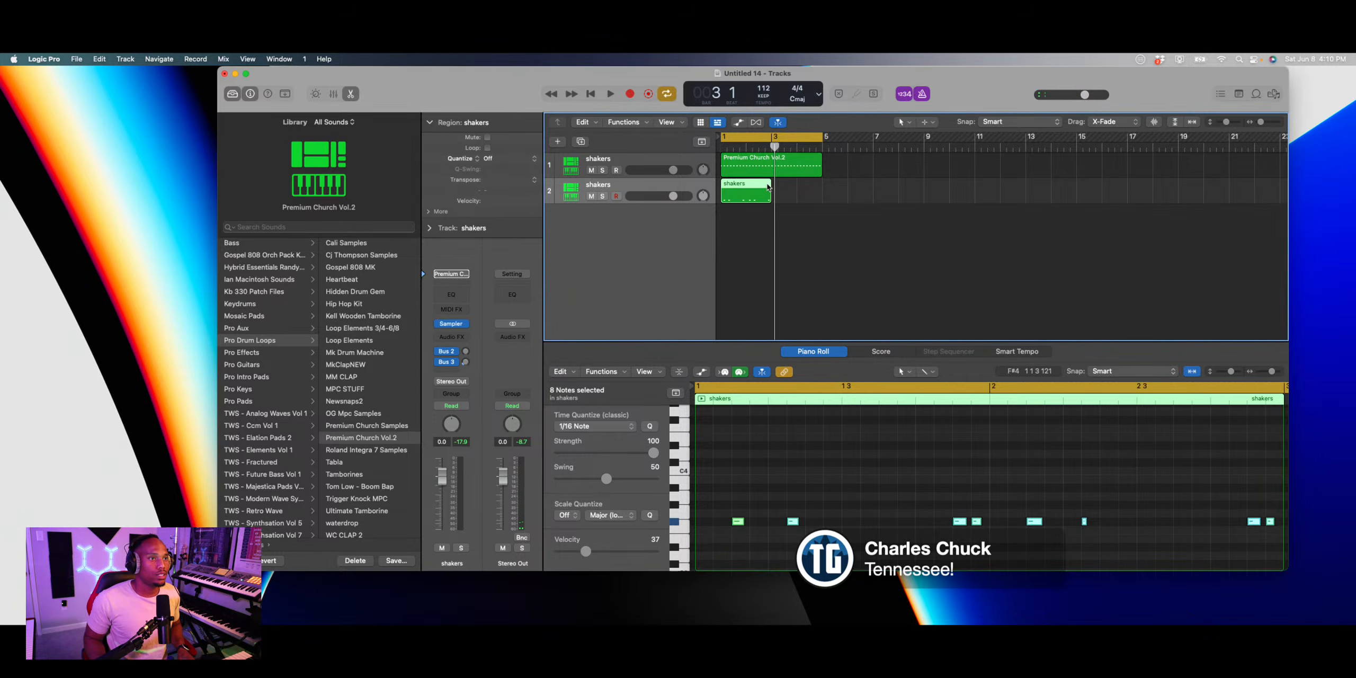
pyautogui.moveTo(770, 184); pyautogui.dragTo(819, 186)
pyautogui.press('super+j')
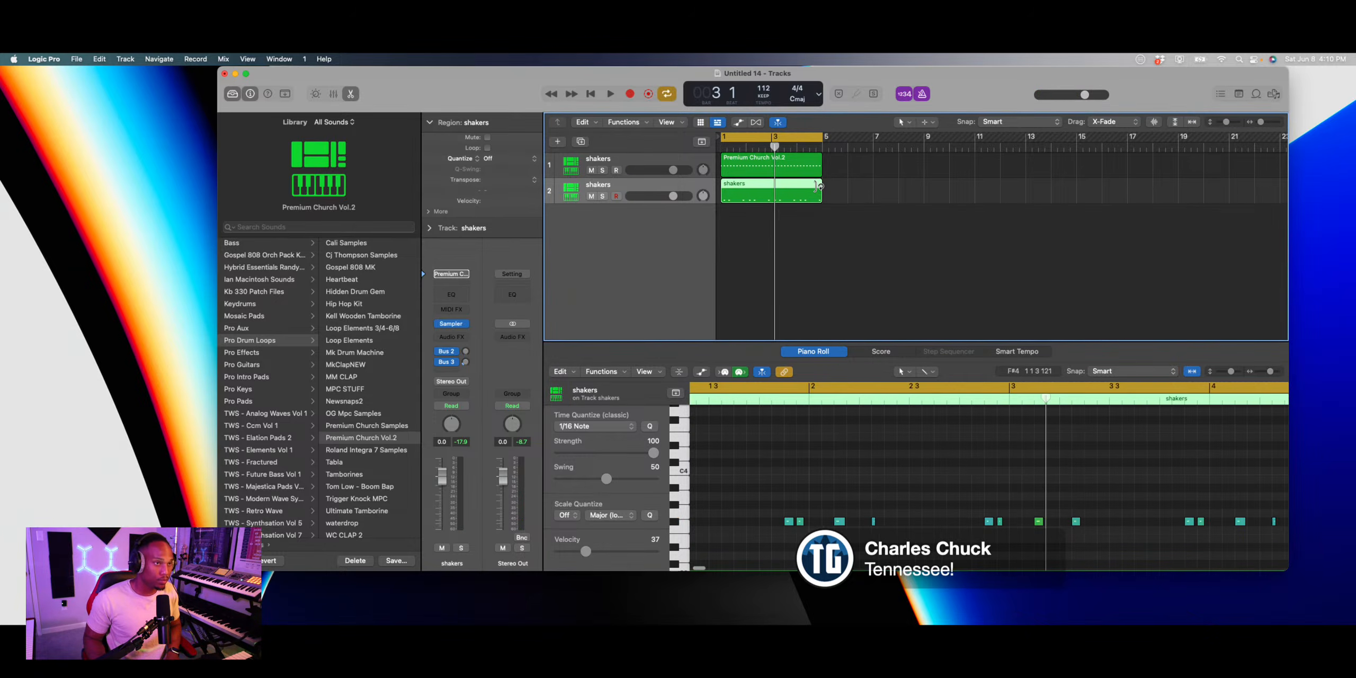
pyautogui.doubleClick(613, 187)
pyautogui.write('shaker')
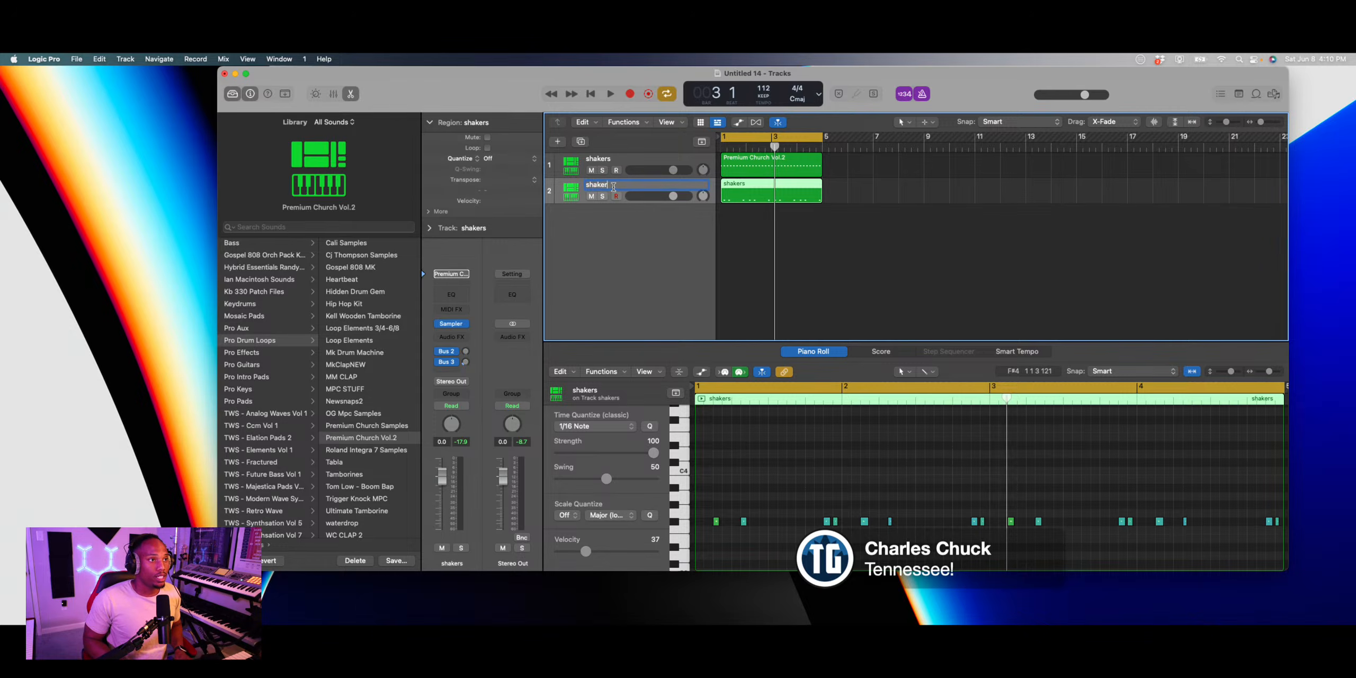
pyautogui.write(' 2')
pyautogui.click(782, 475)
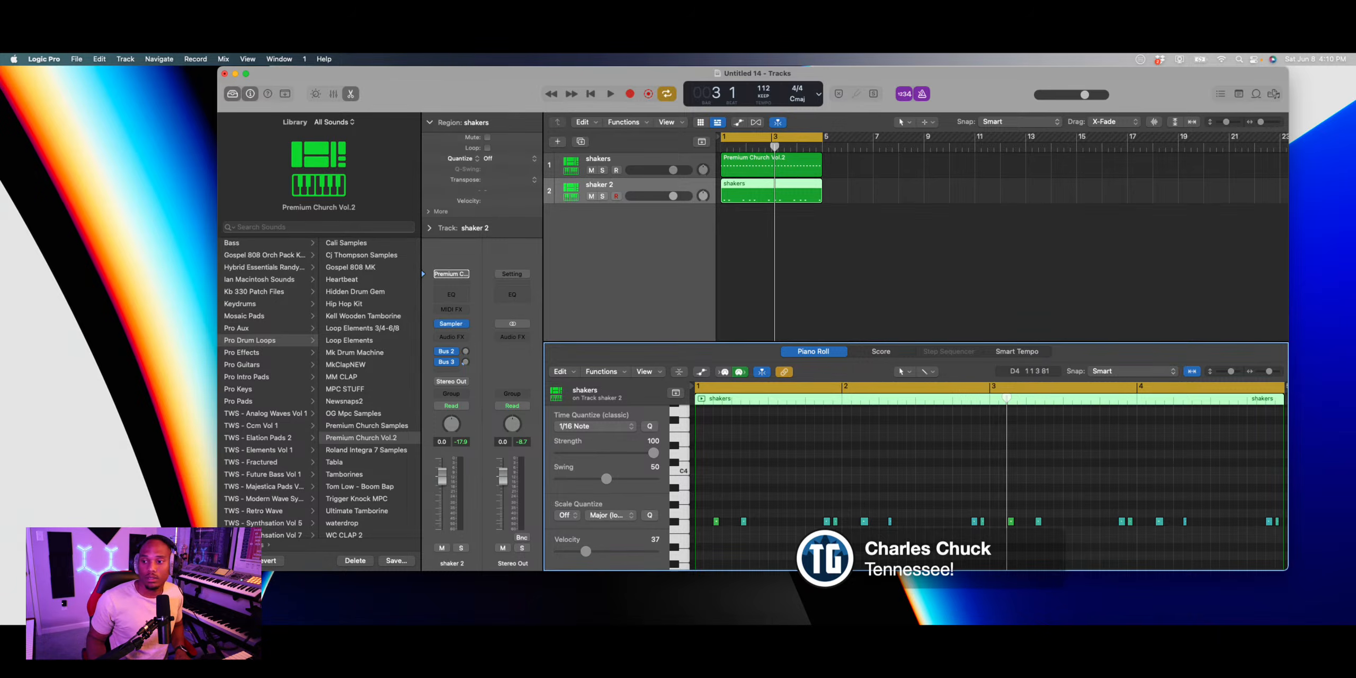
pyautogui.click(872, 520)
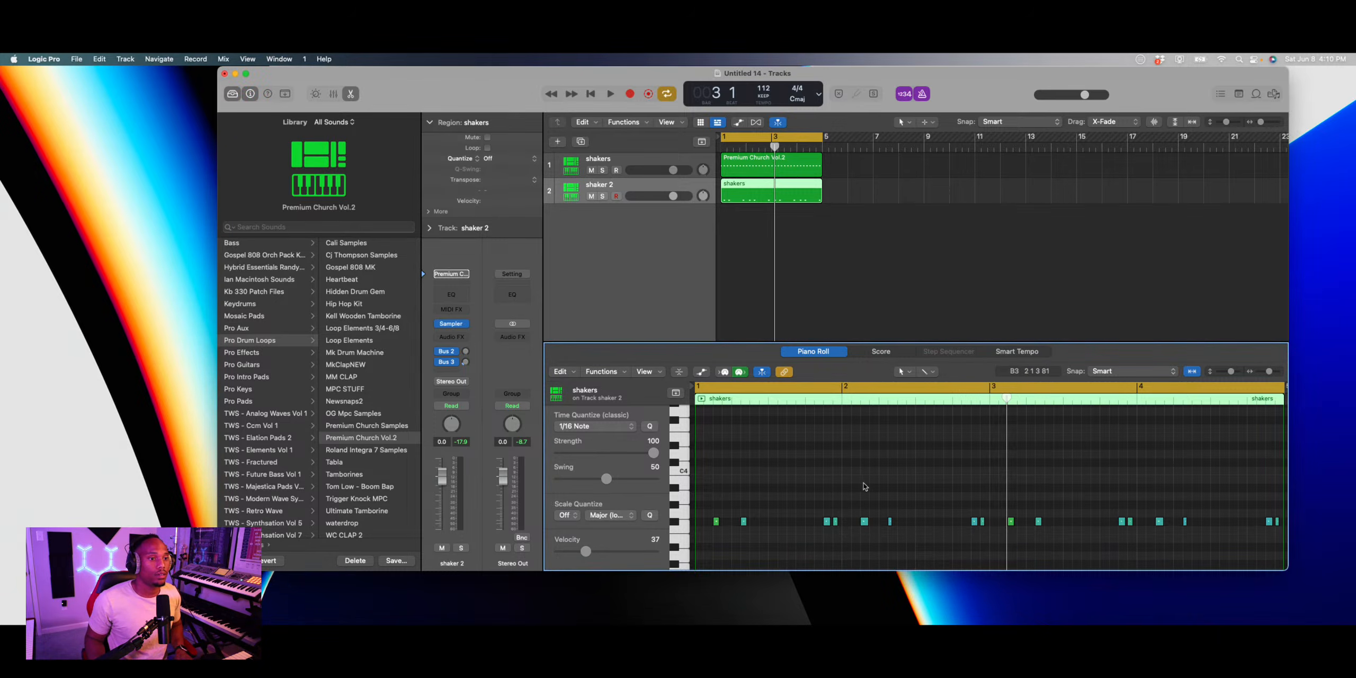
pyautogui.press('super+a')
pyautogui.press('space')
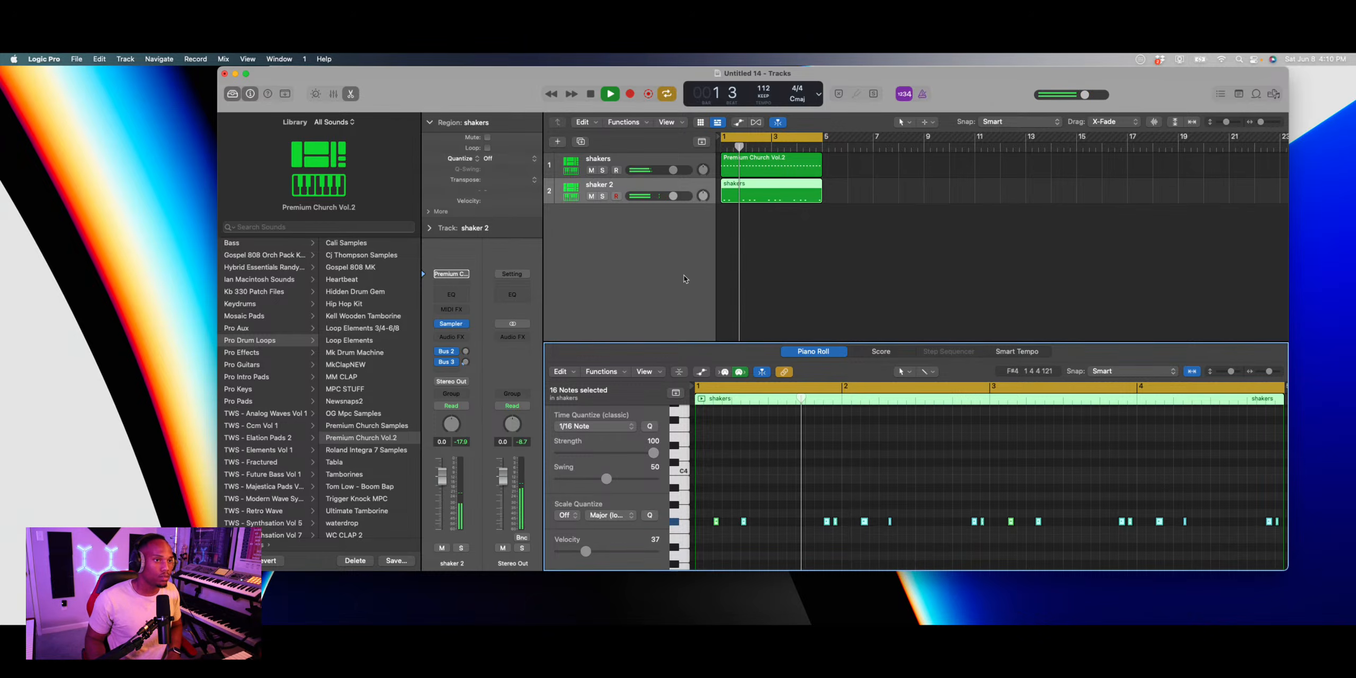
pyautogui.click(582, 429)
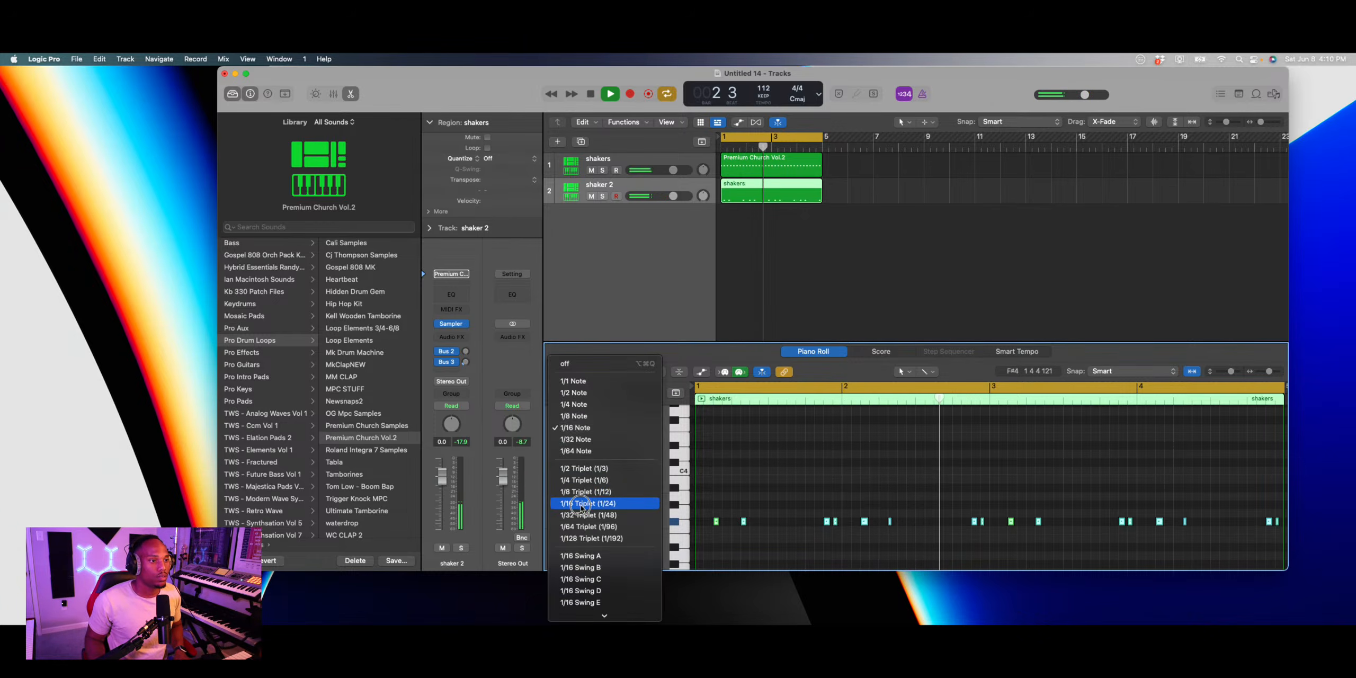
pyautogui.click(589, 568)
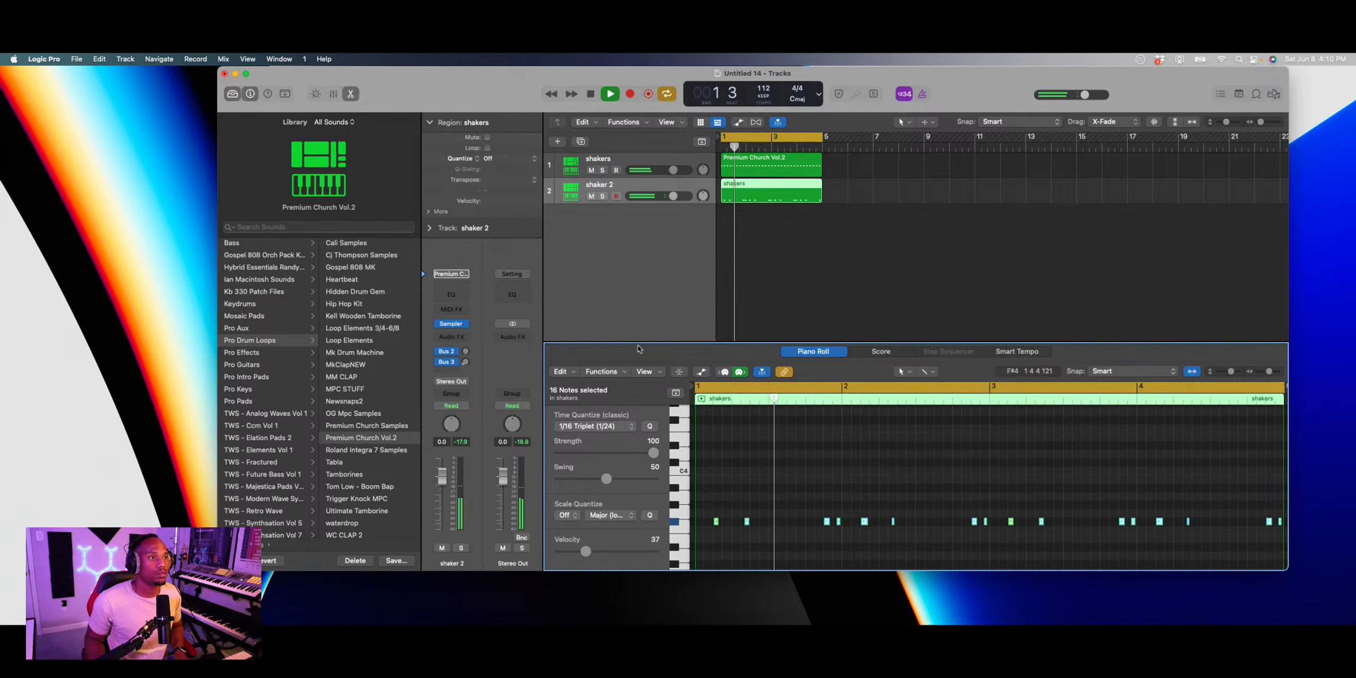
pyautogui.click(662, 196)
pyautogui.moveTo(662, 196); pyautogui.dragTo(653, 196)
pyautogui.press('space')
pyautogui.click(562, 142)
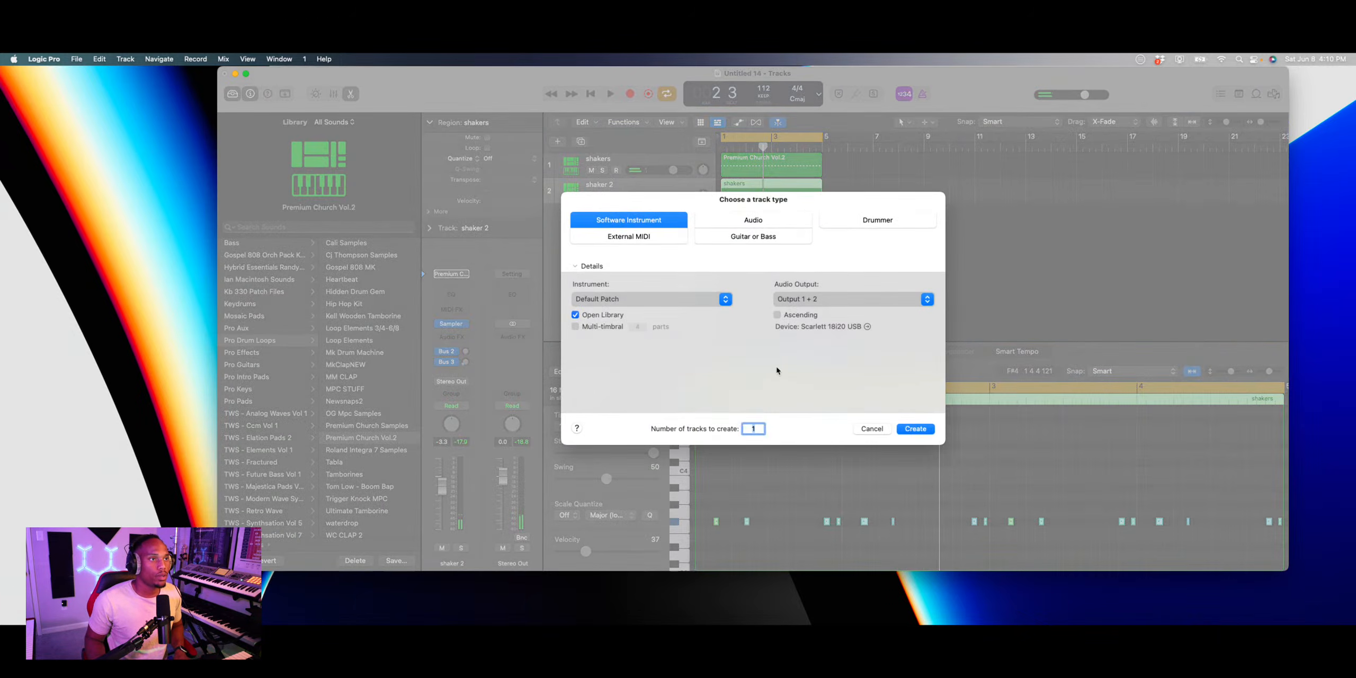
pyautogui.click(908, 434)
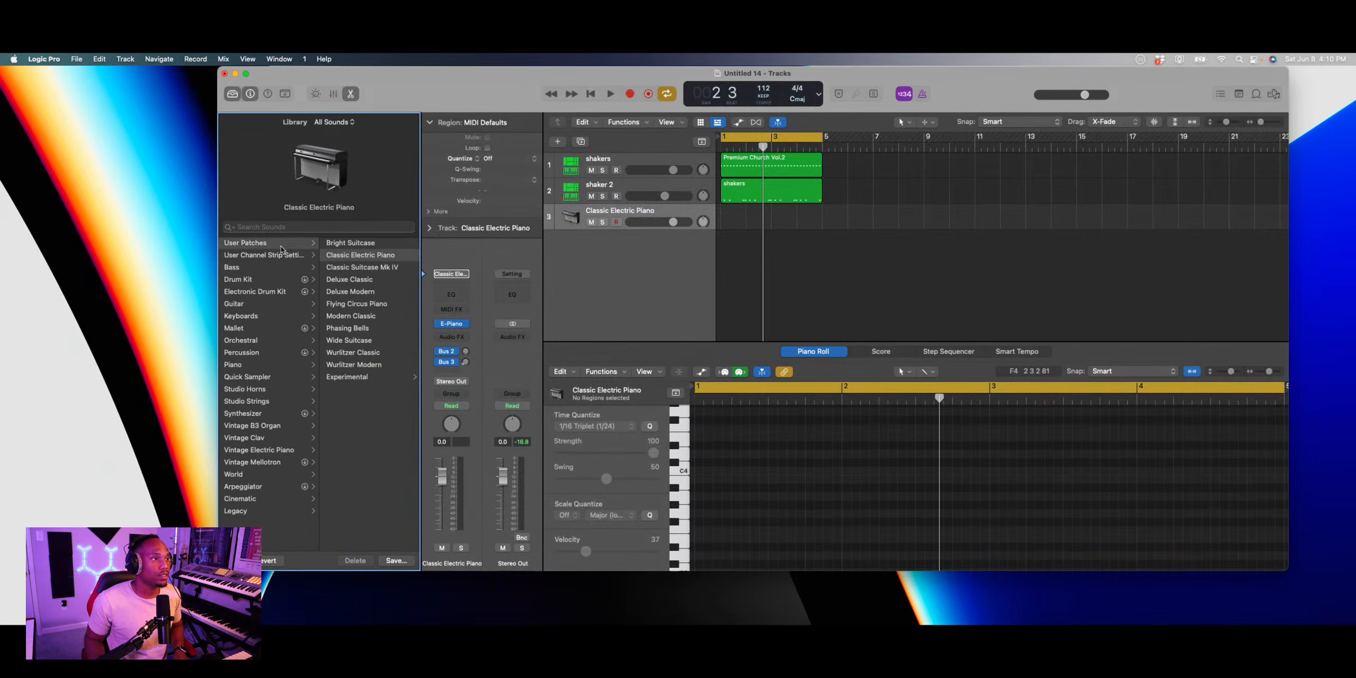
pyautogui.click(282, 245)
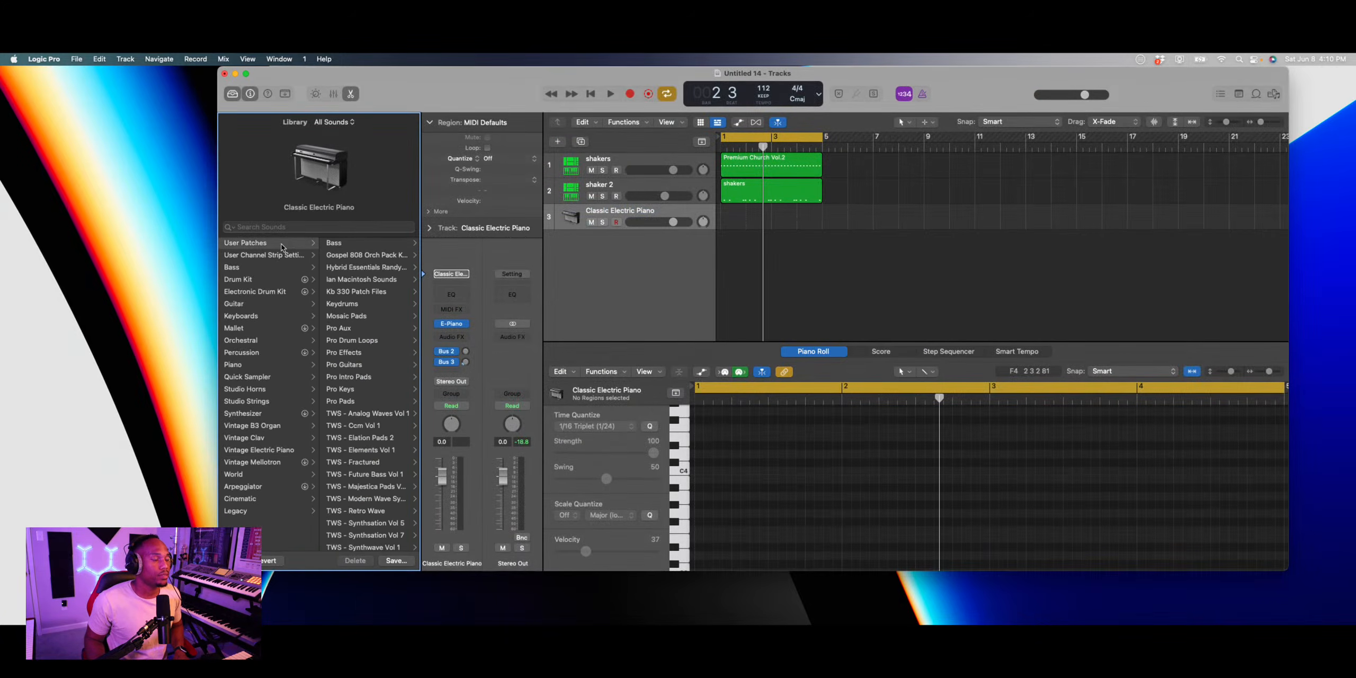
pyautogui.click(456, 324)
pyautogui.moveTo(502, 539)
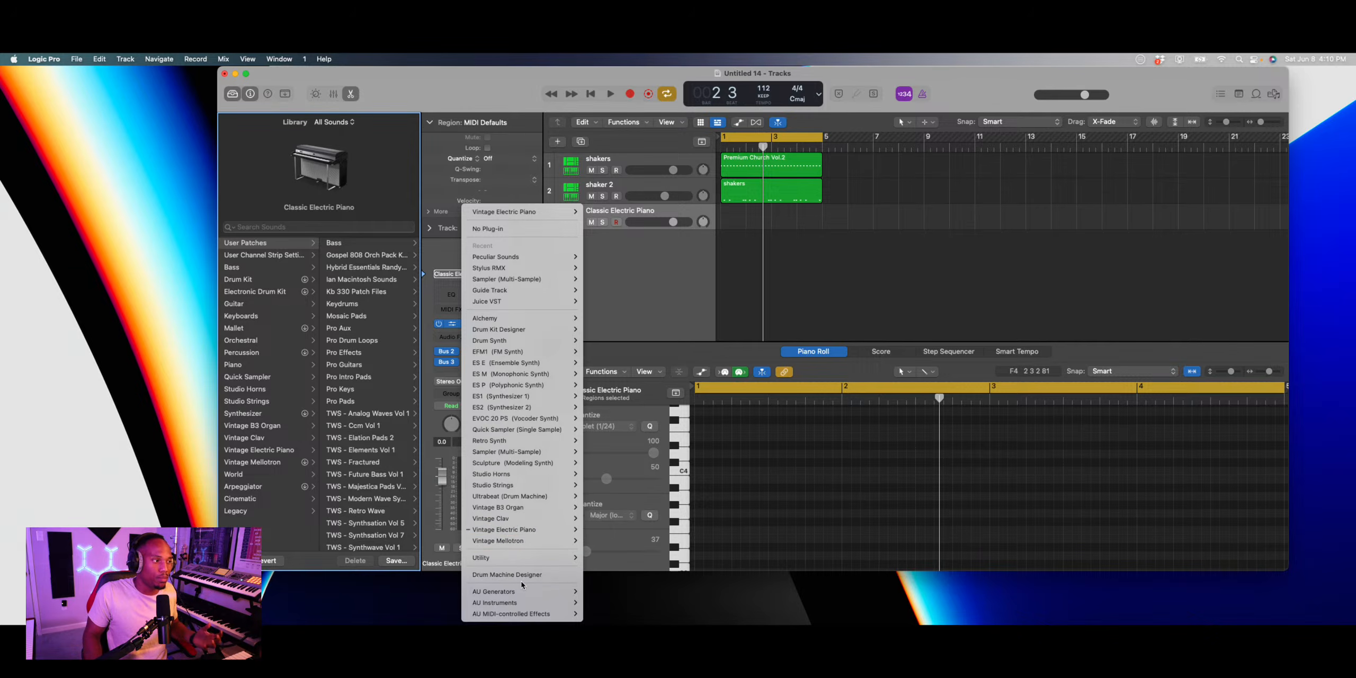
pyautogui.click(634, 294)
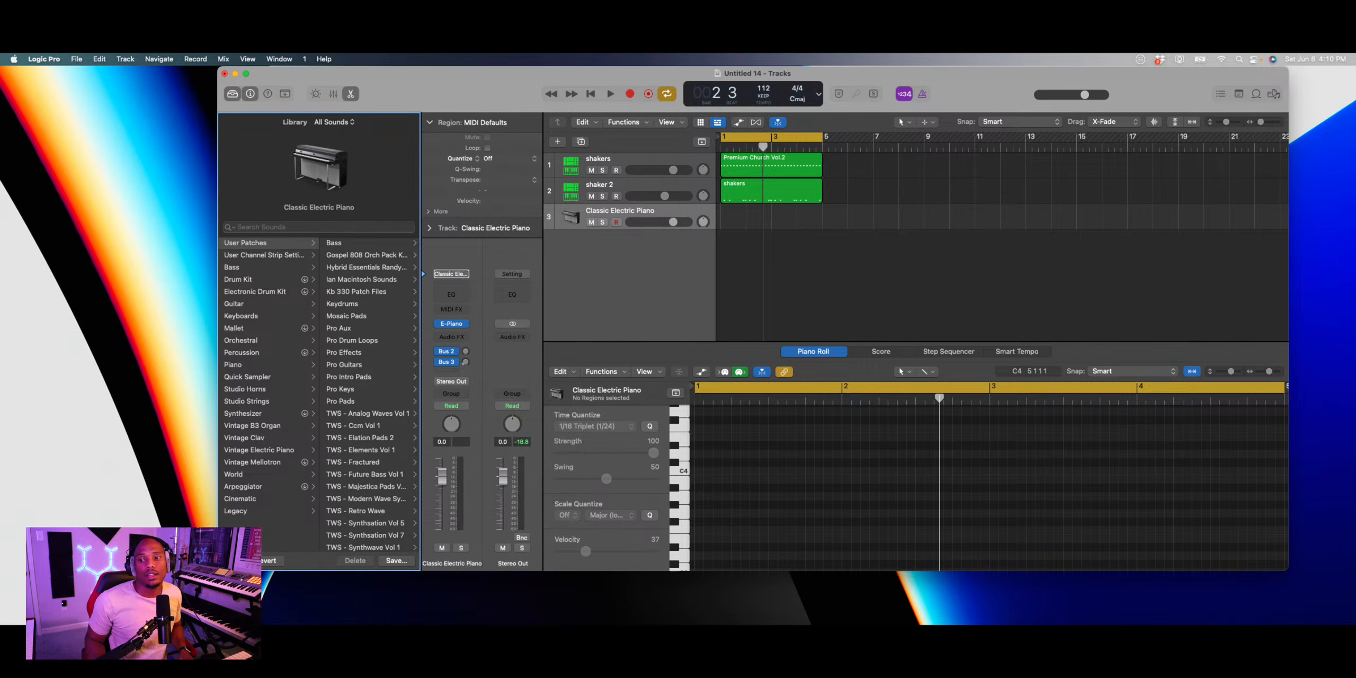
pyautogui.moveTo(143, 594); pyautogui.dragTo(126, 560)
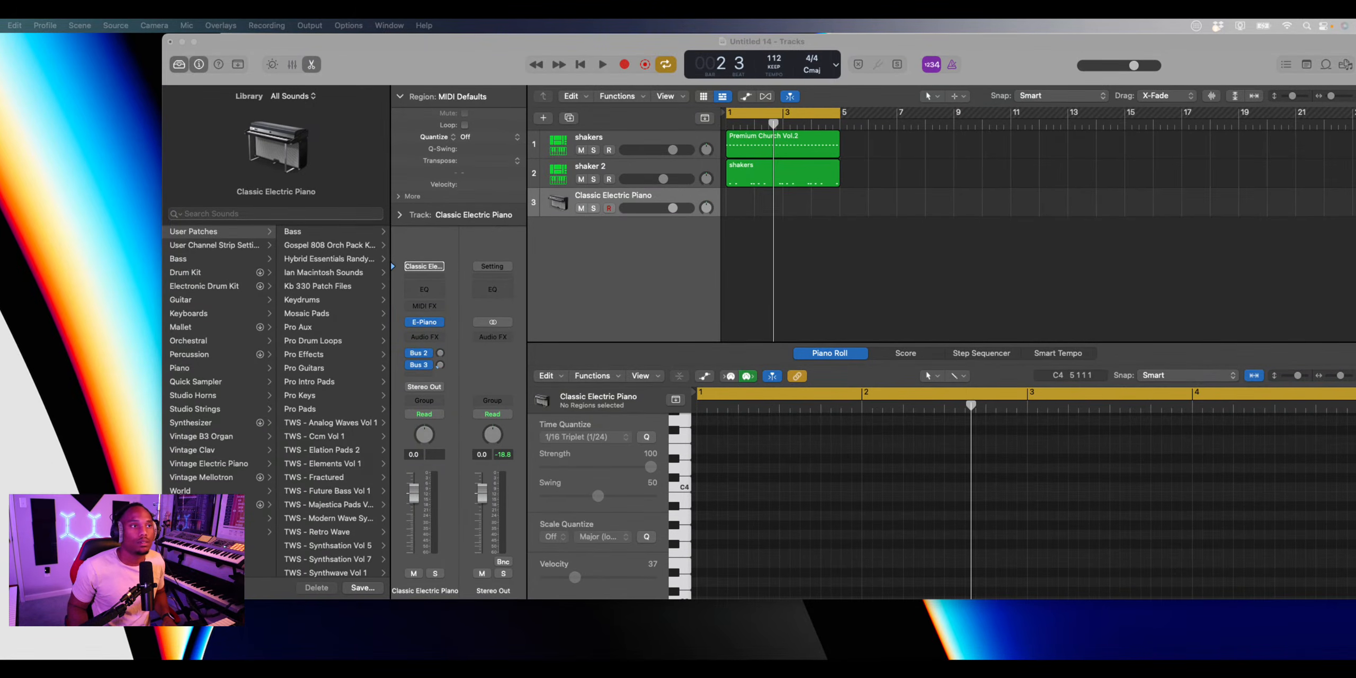
pyautogui.moveTo(477, 42); pyautogui.dragTo(390, 49)
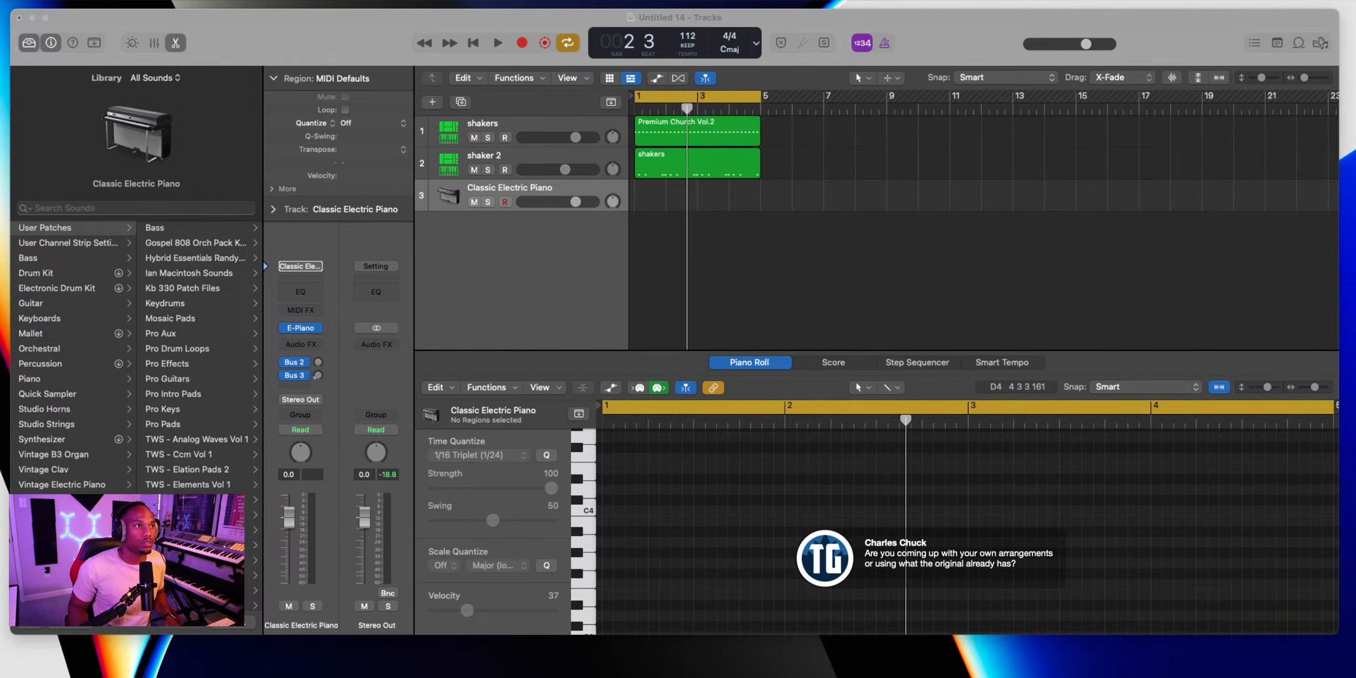
pyautogui.moveTo(534, 20); pyautogui.dragTo(544, 31)
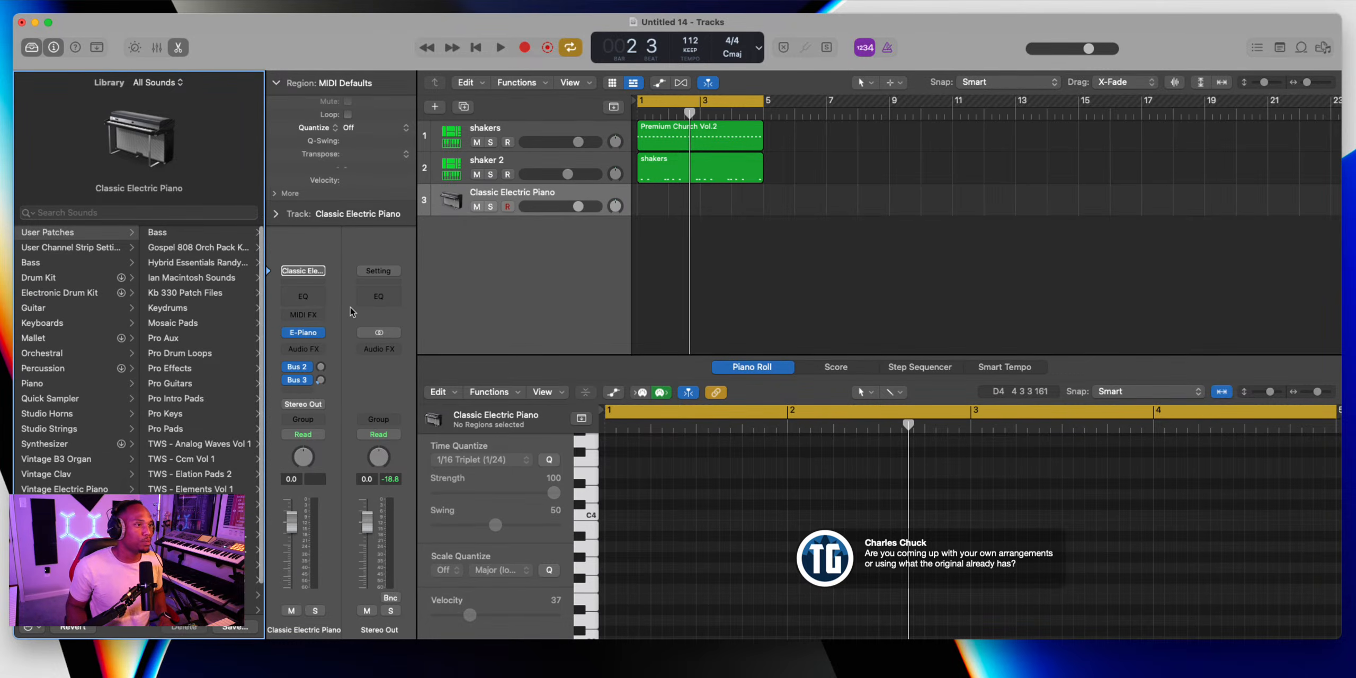
# Load Stylus RMX as a stereo instrument on the track
pyautogui.click(320, 332)
pyautogui.moveTo(389, 382)
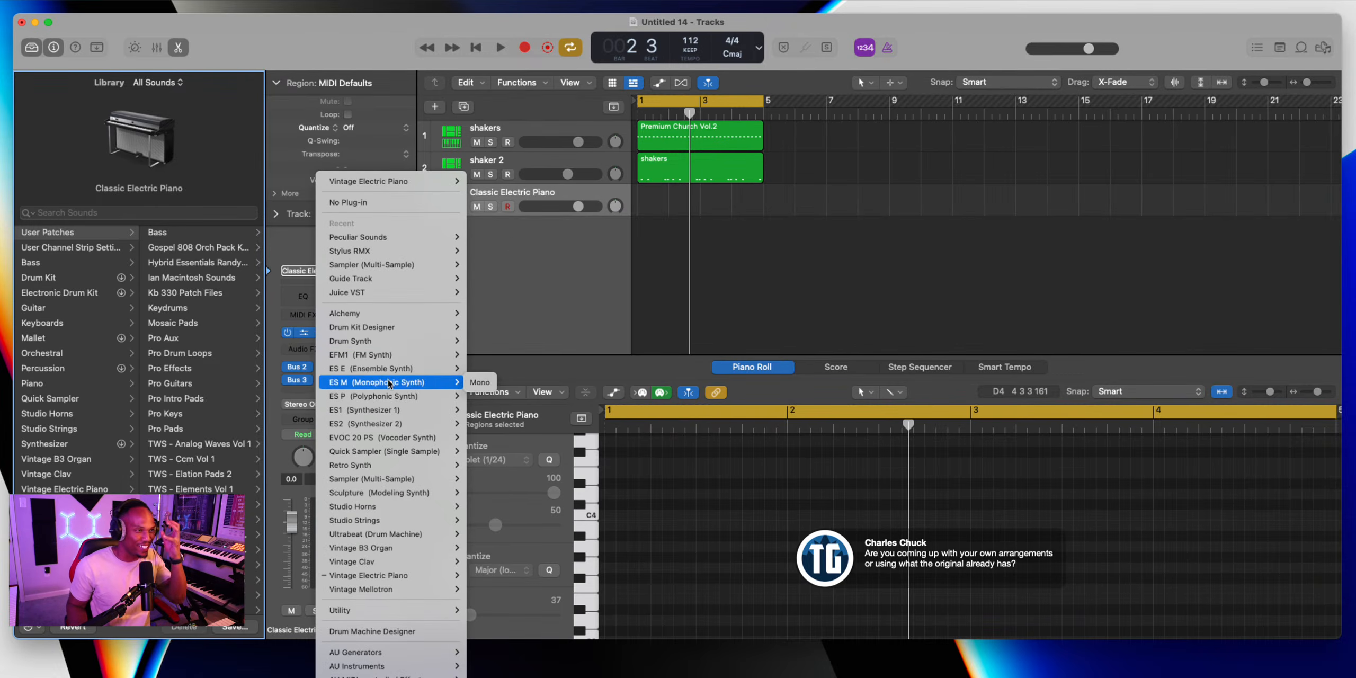
pyautogui.moveTo(457, 251)
pyautogui.click(513, 256)
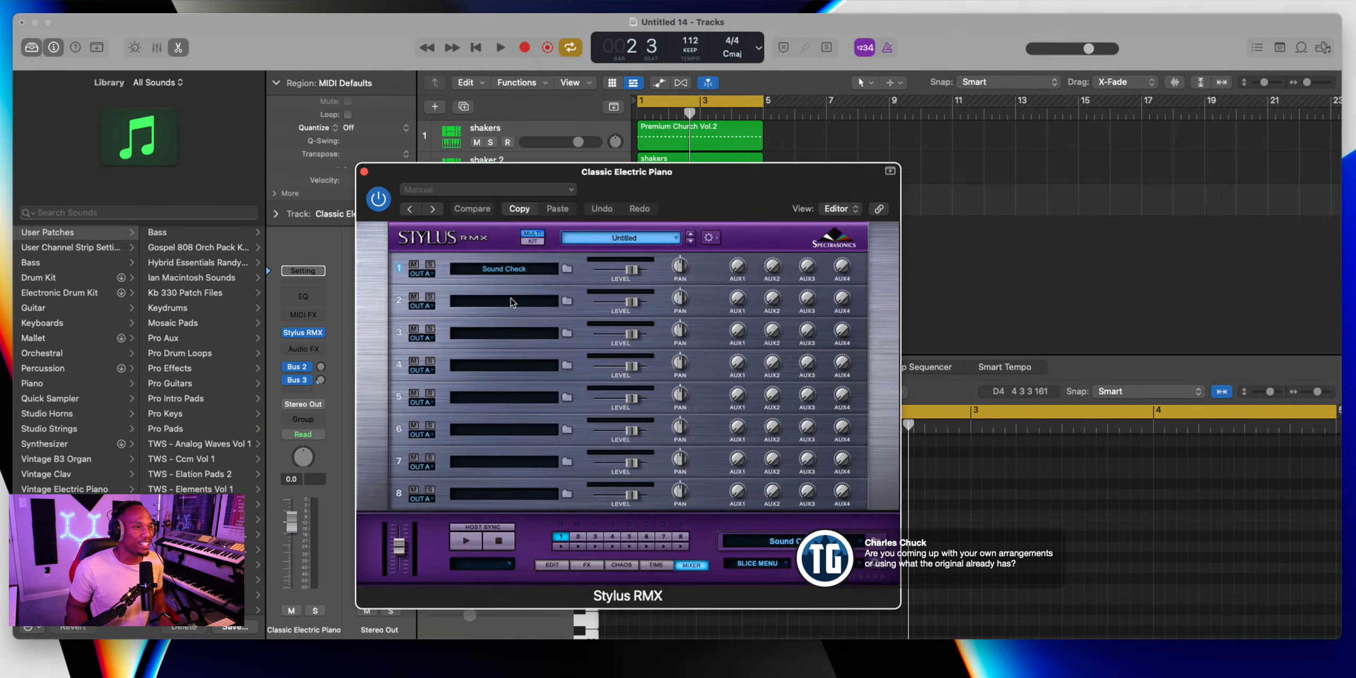
# Browse the Stylus library to the Groove Elements Shakers suite
pyautogui.click(433, 275)
pyautogui.click(434, 286)
pyautogui.click(430, 303)
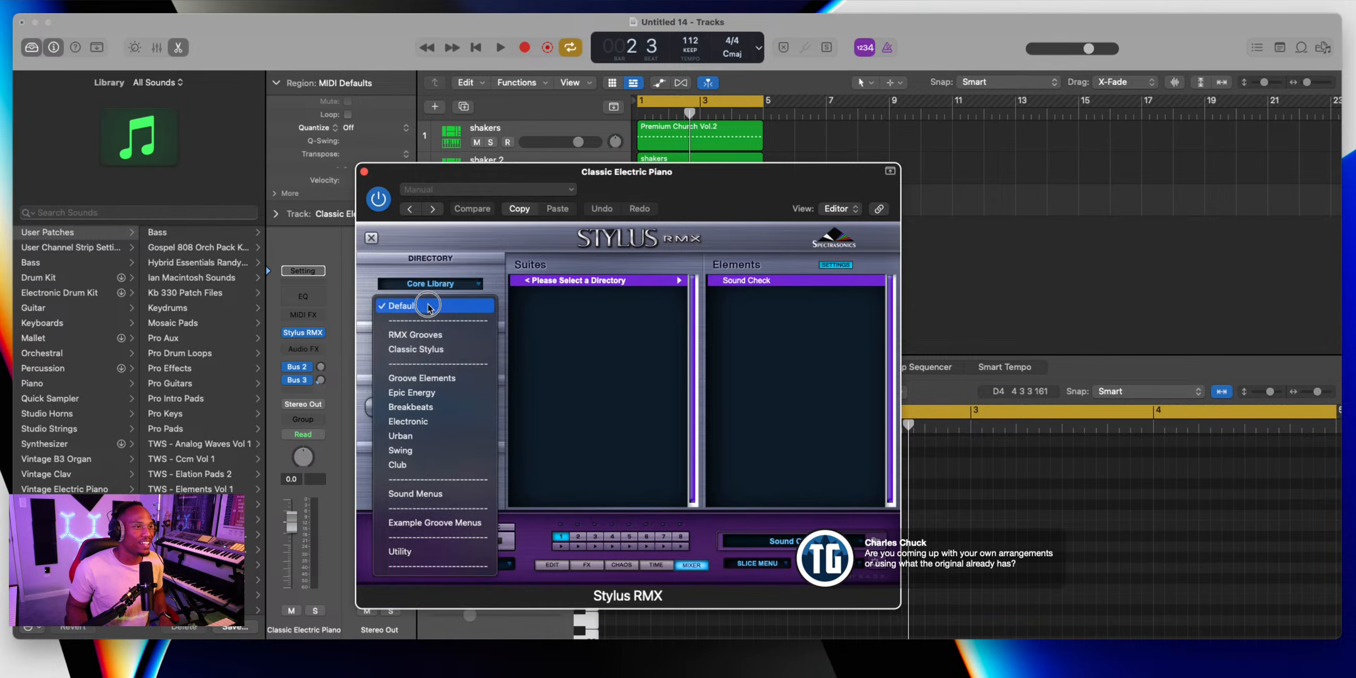
pyautogui.click(440, 334)
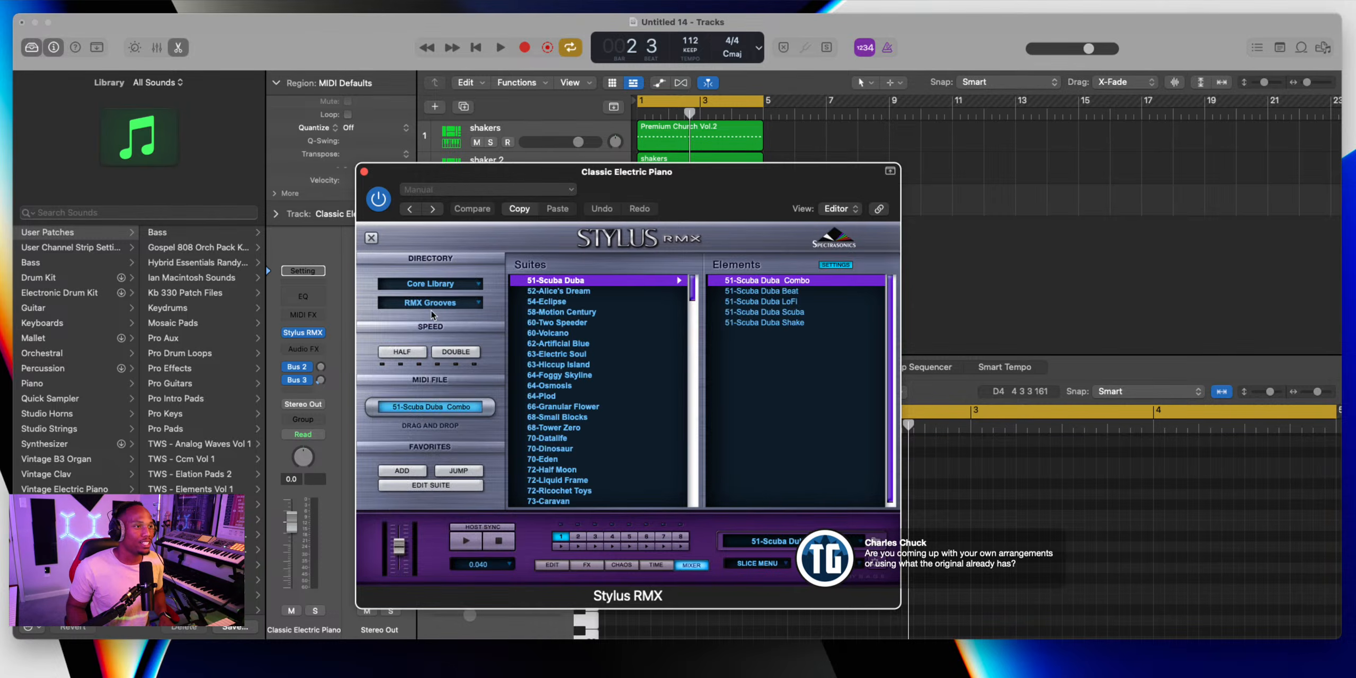
pyautogui.click(430, 303)
pyautogui.click(430, 347)
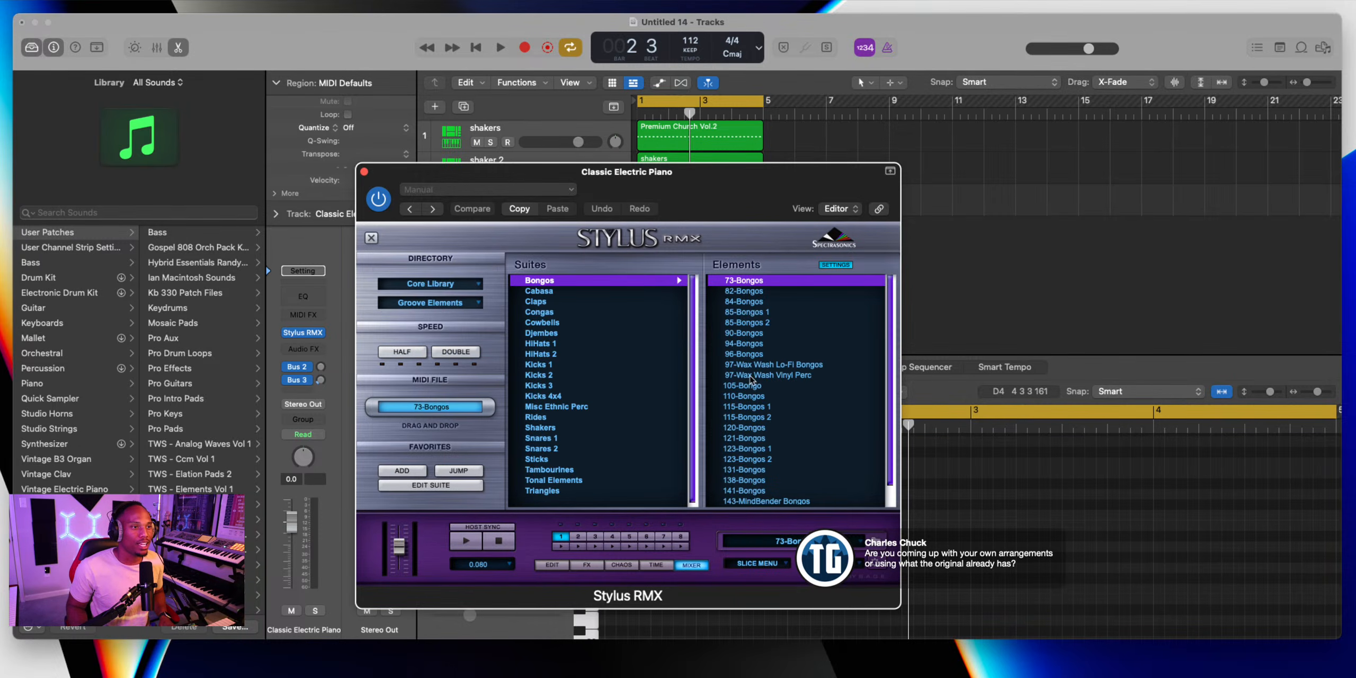
pyautogui.click(545, 428)
# Audition the shaker grooves, settle on 93-Stardom Shaker, and stop the preview
pyautogui.click(770, 313)
pyautogui.click(765, 375)
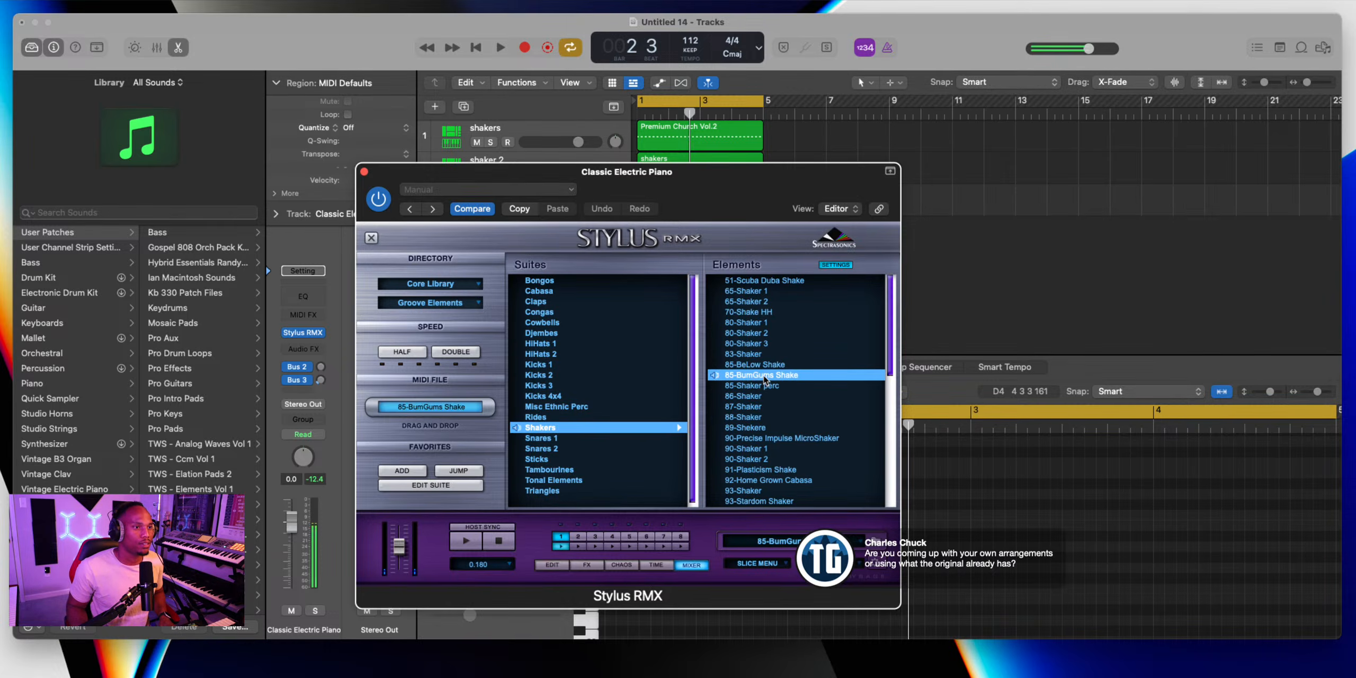
pyautogui.click(757, 418)
pyautogui.click(763, 440)
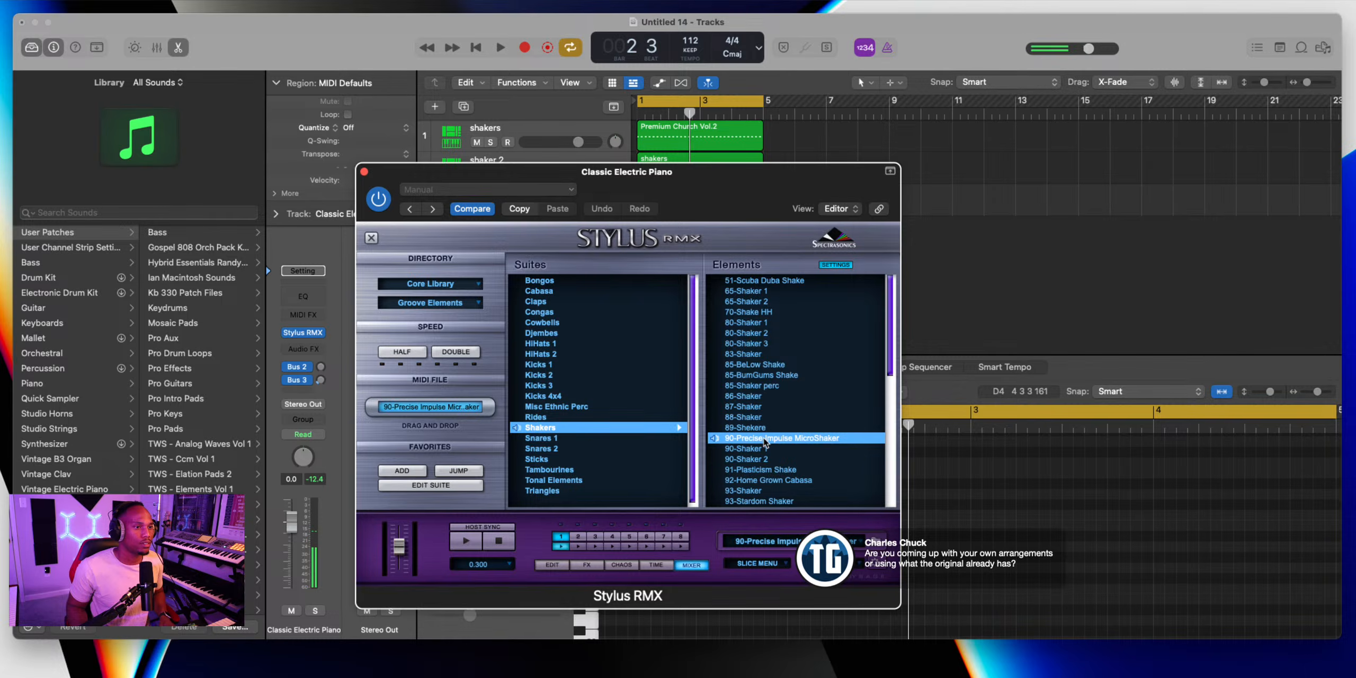
pyautogui.click(756, 459)
pyautogui.click(763, 470)
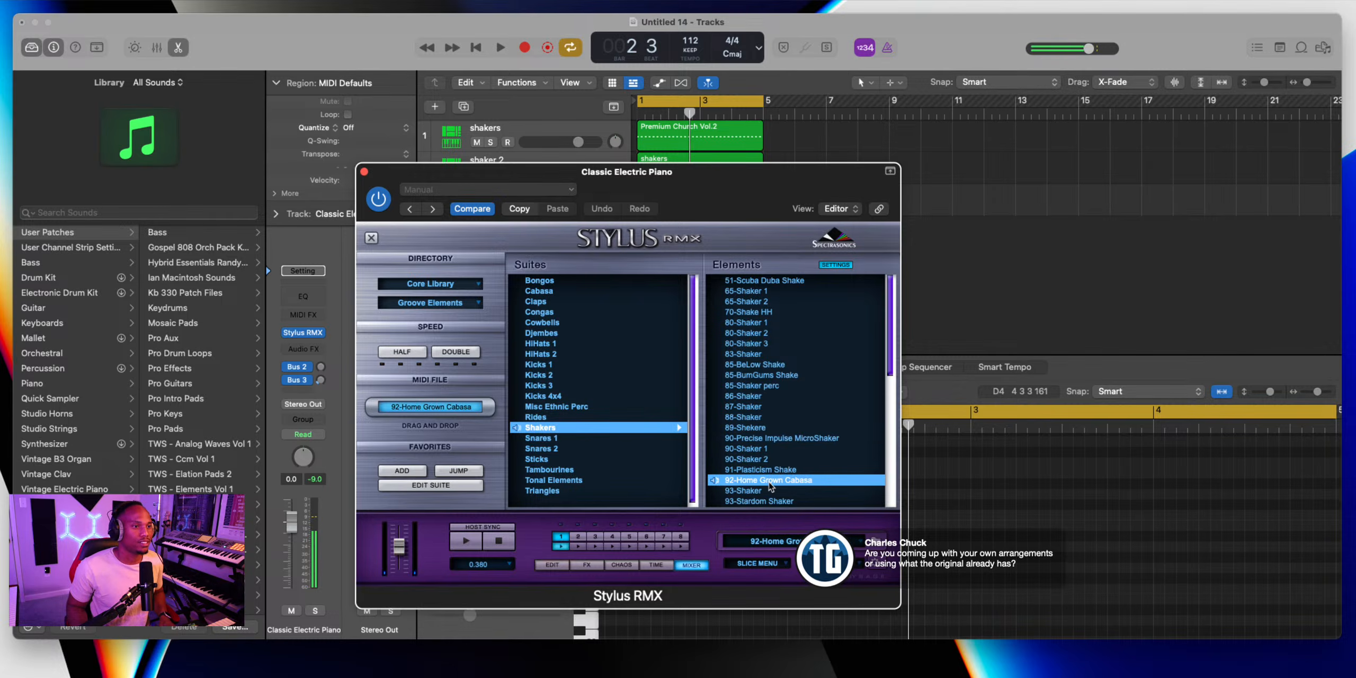
pyautogui.click(761, 502)
pyautogui.click(854, 365)
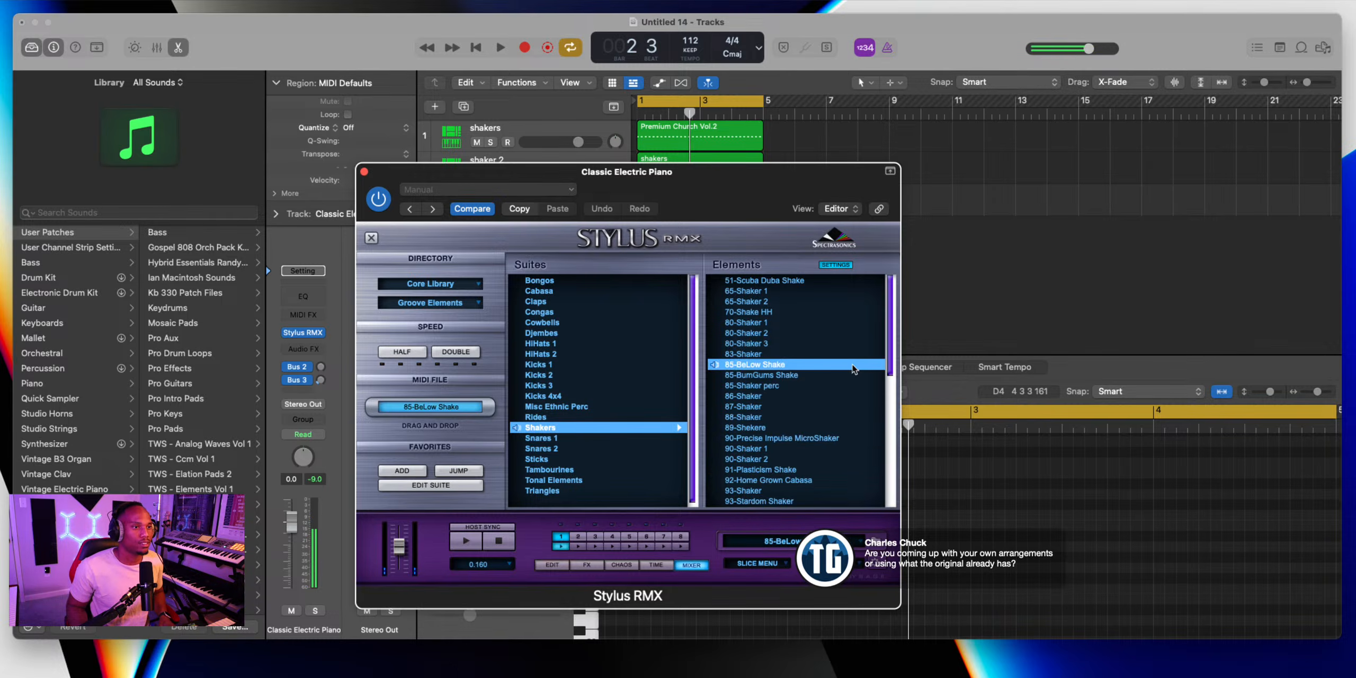
pyautogui.click(783, 502)
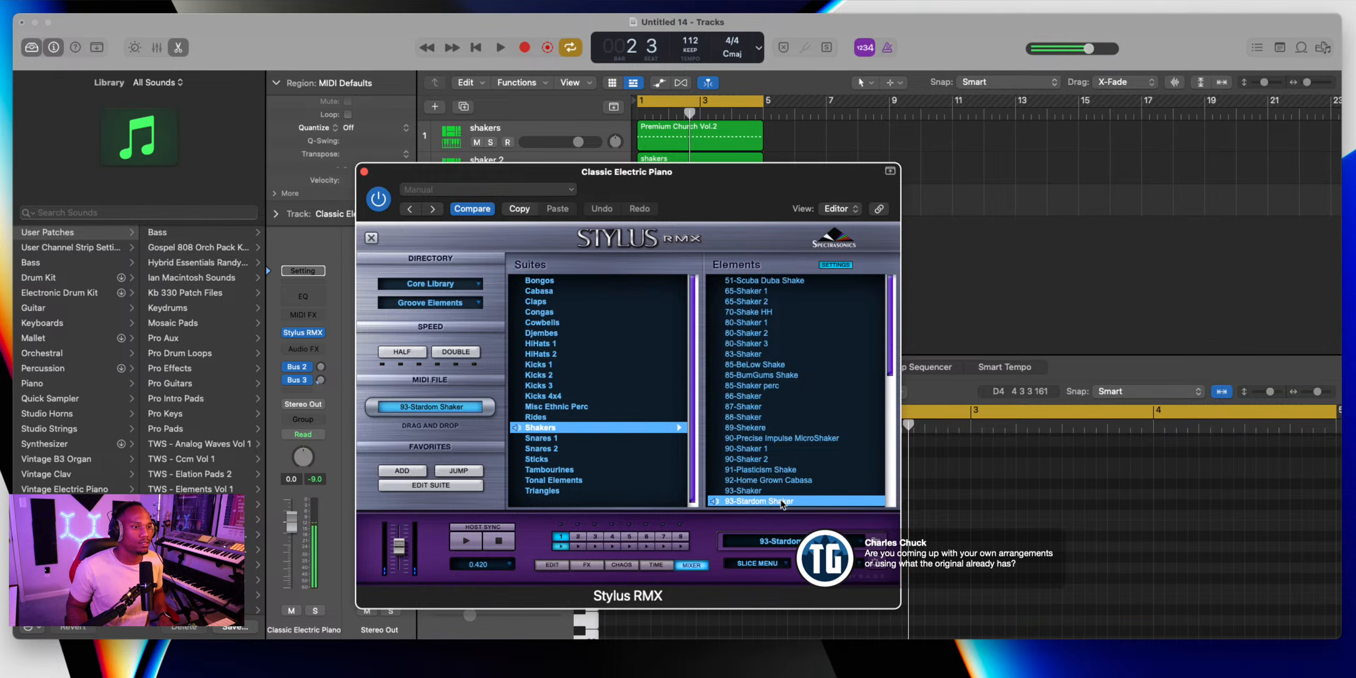
pyautogui.click(499, 540)
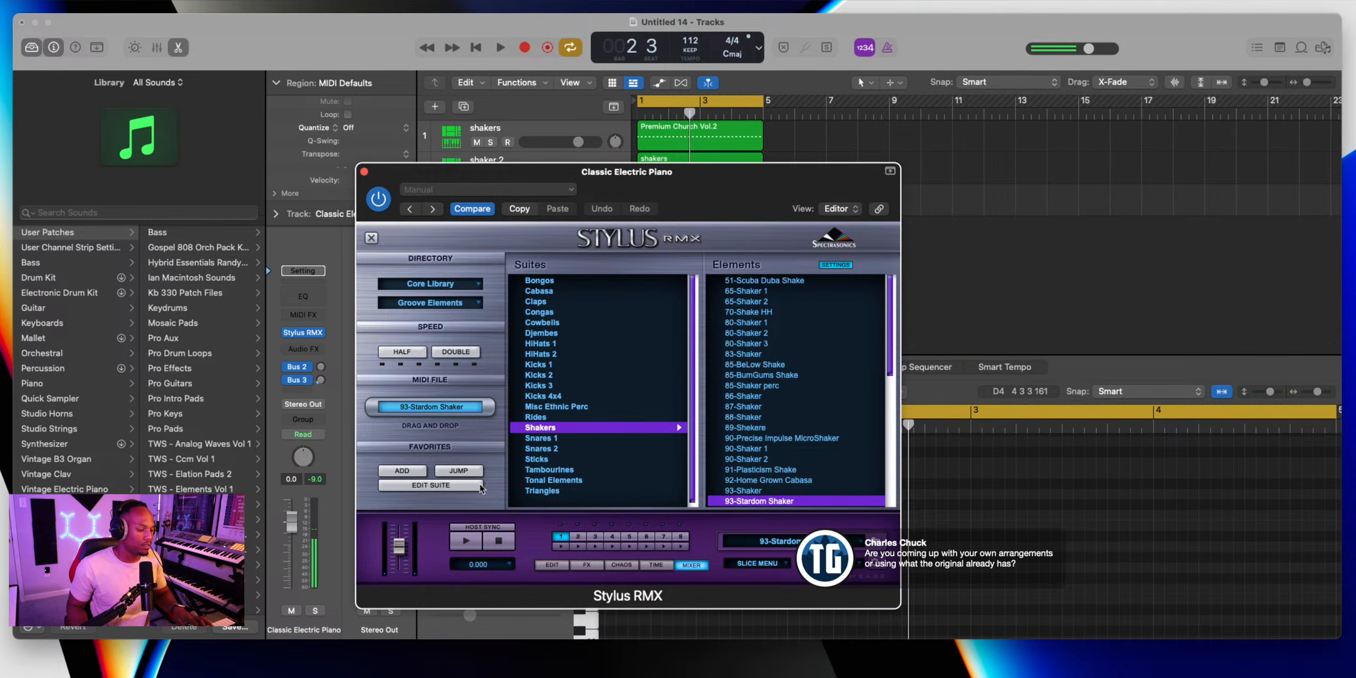
pyautogui.click(364, 172)
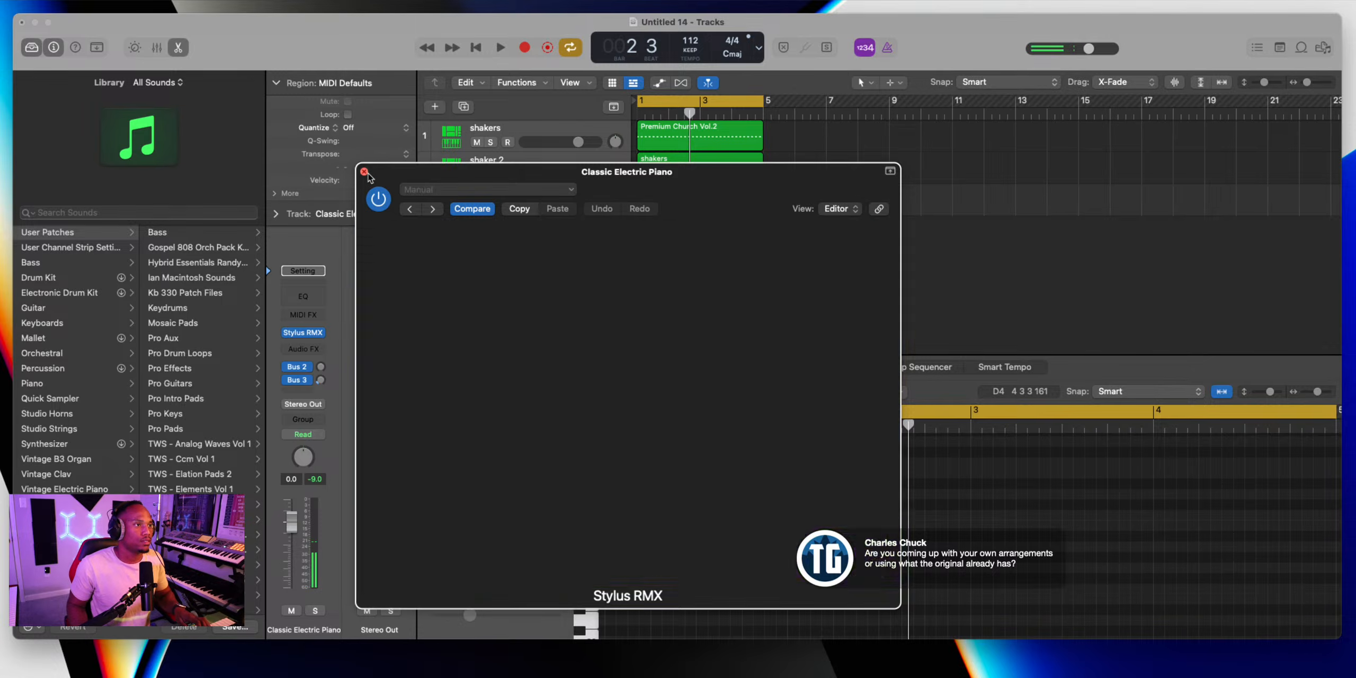
# Record the Stylus shaker groove at the track start and select all its notes
pyautogui.press('r')
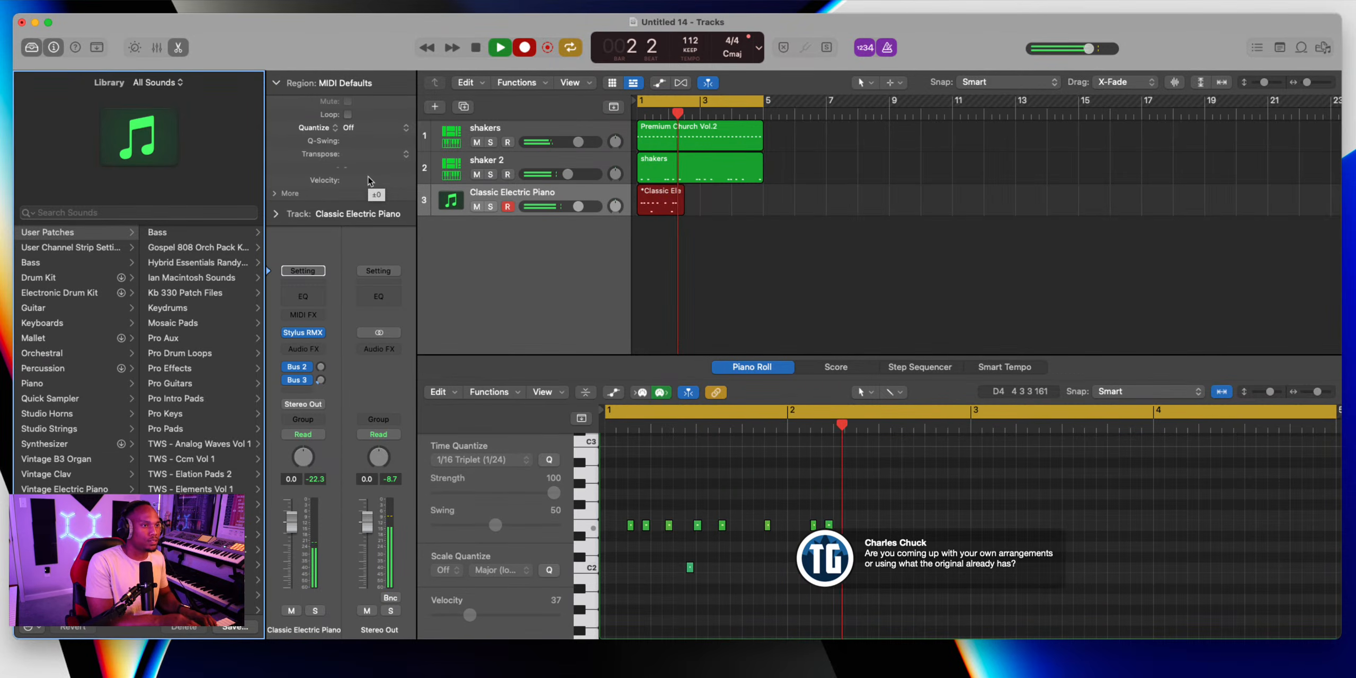
pyautogui.press('space')
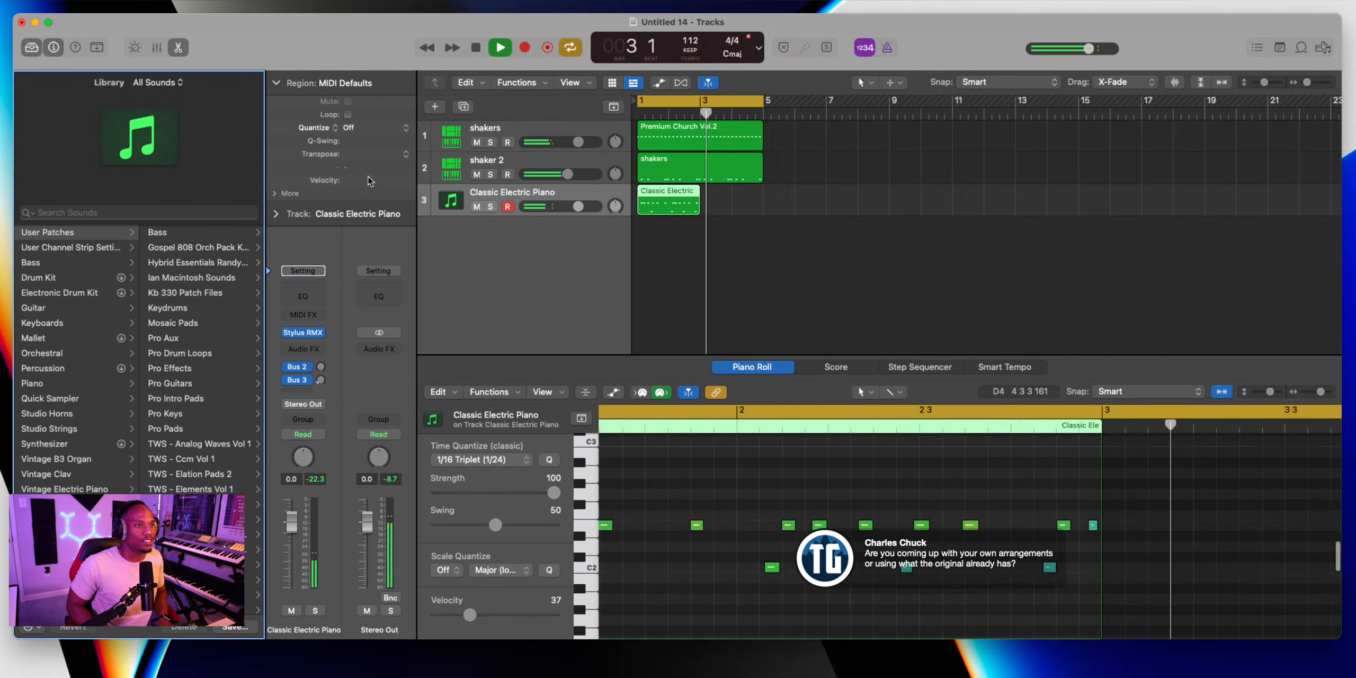
pyautogui.click(721, 460)
pyautogui.press('super+a')
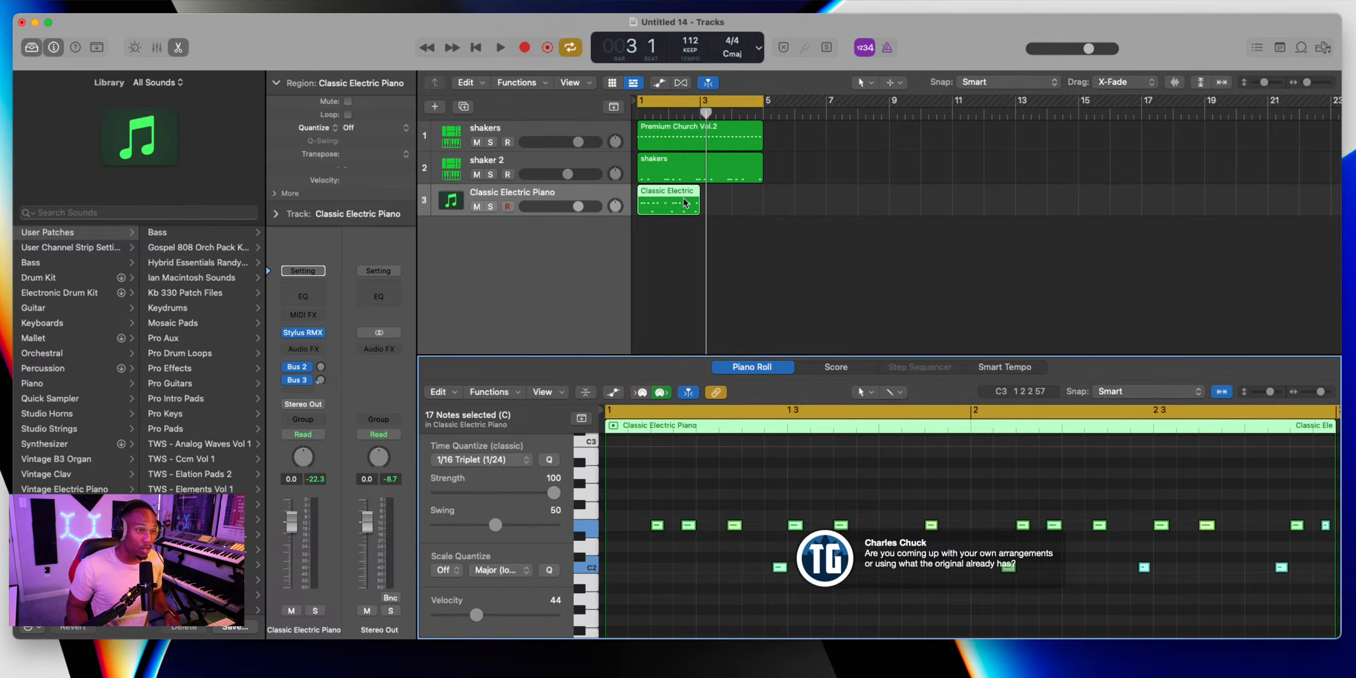
# Copy the shaker region to bar 3 and join both copies into one region
pyautogui.moveTo(686, 202); pyautogui.dragTo(749, 202)
pyautogui.click(788, 197)
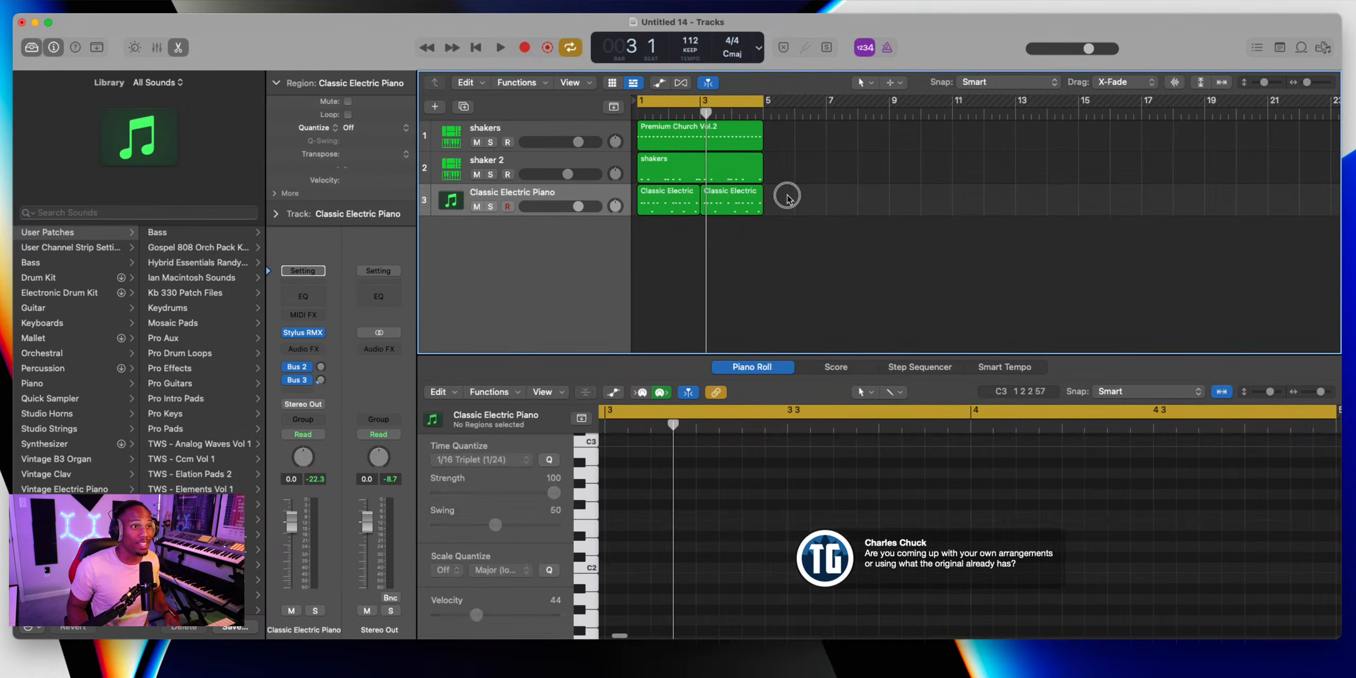
pyautogui.click(559, 212)
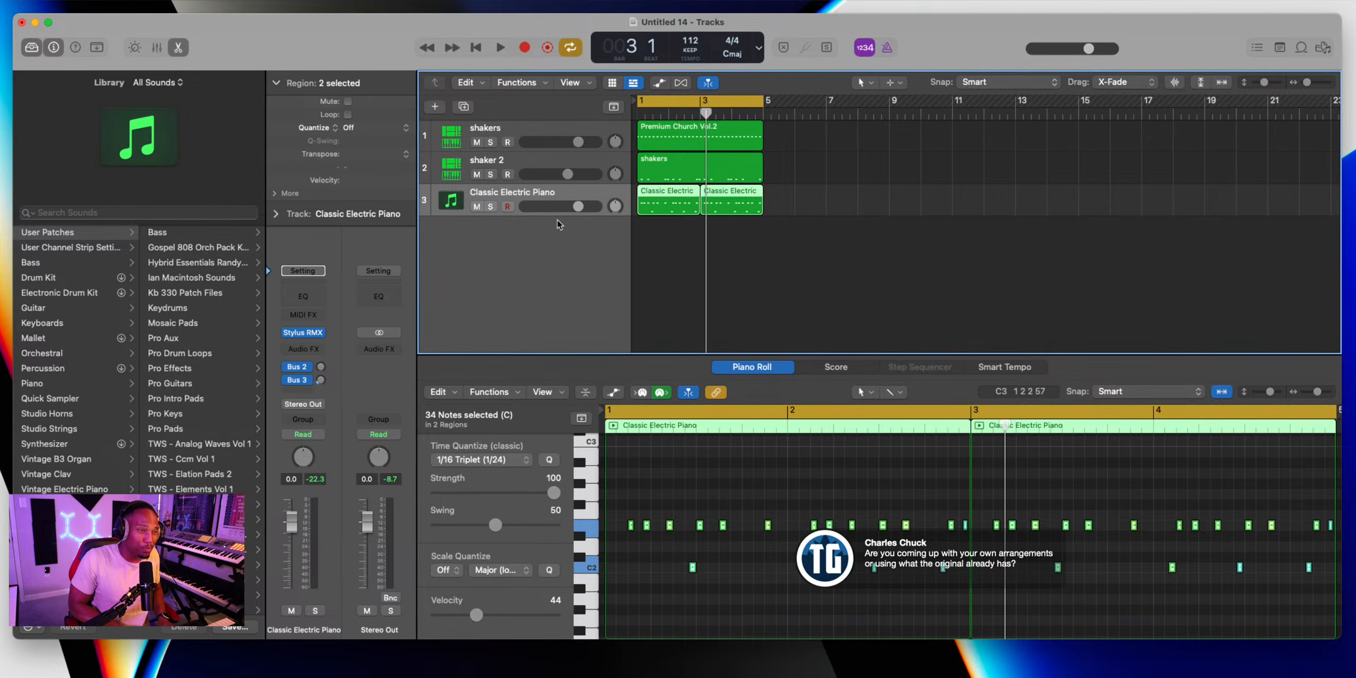
pyautogui.press('super+j')
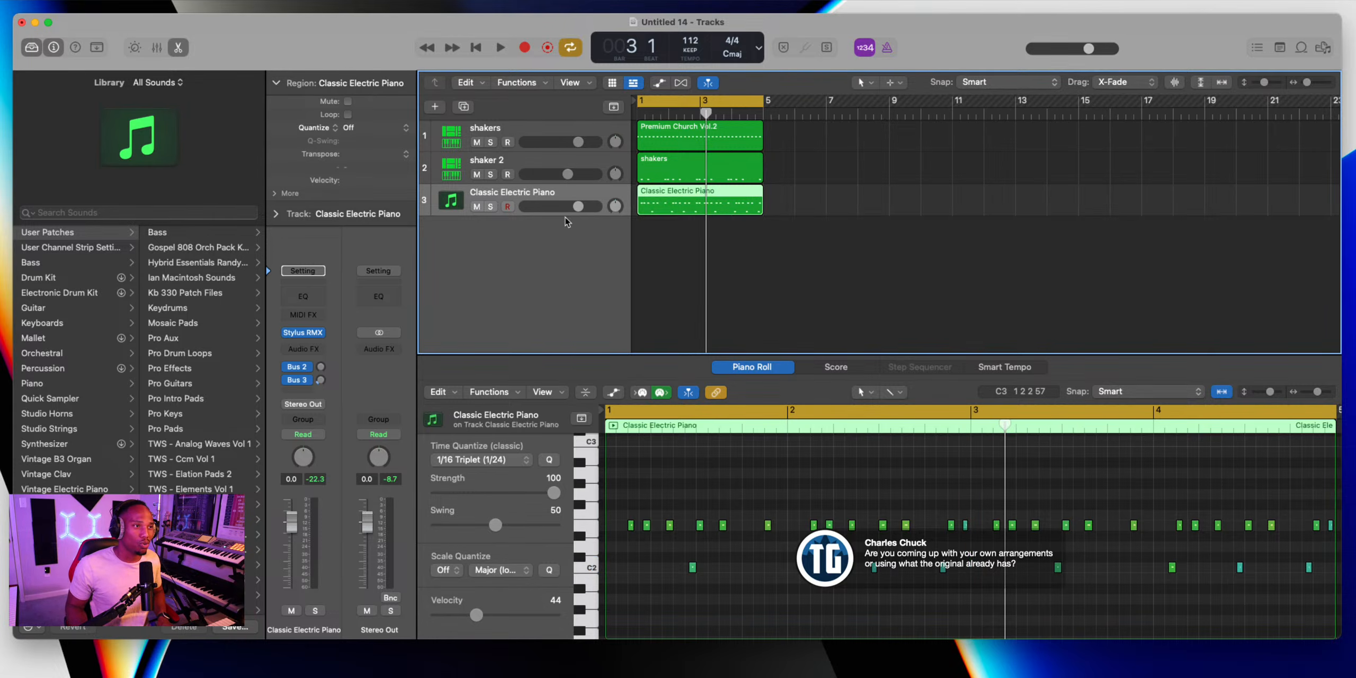
pyautogui.press('Return')
pyautogui.press('space')
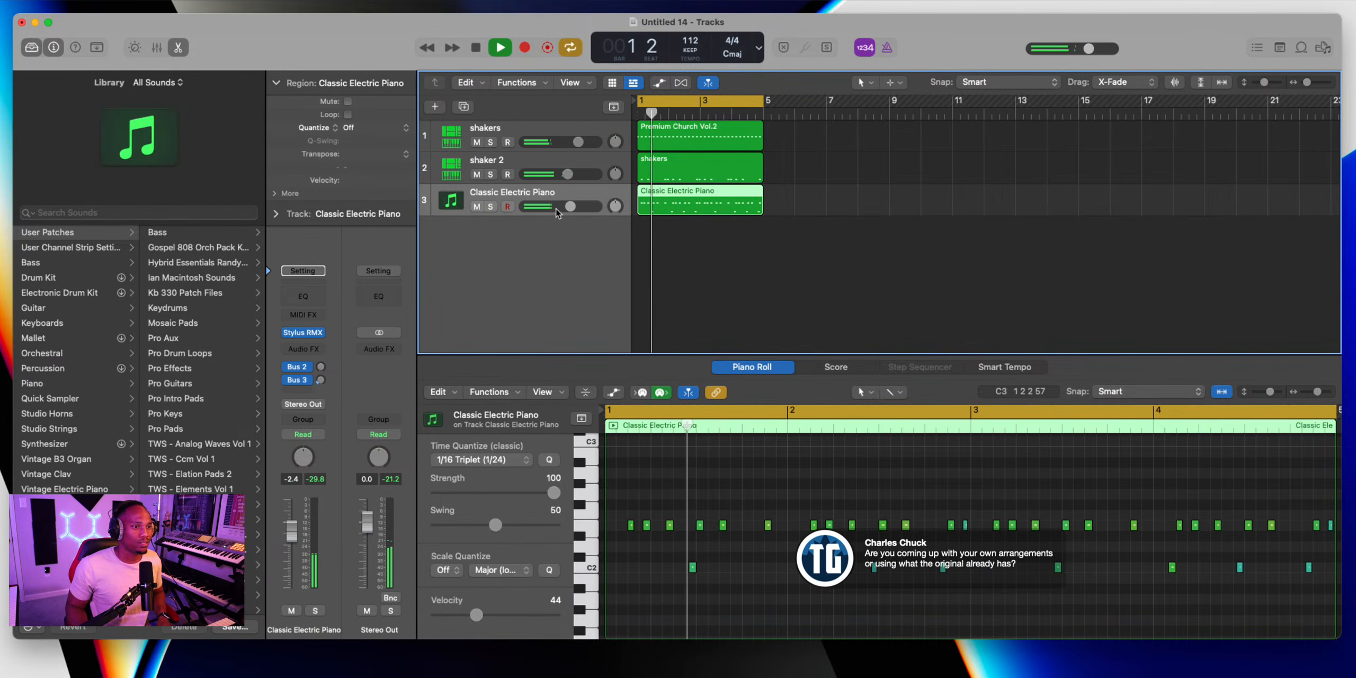
# Lower the track volume to -6.8 dB and rename the track shaker 3
pyautogui.doubleClick(542, 193)
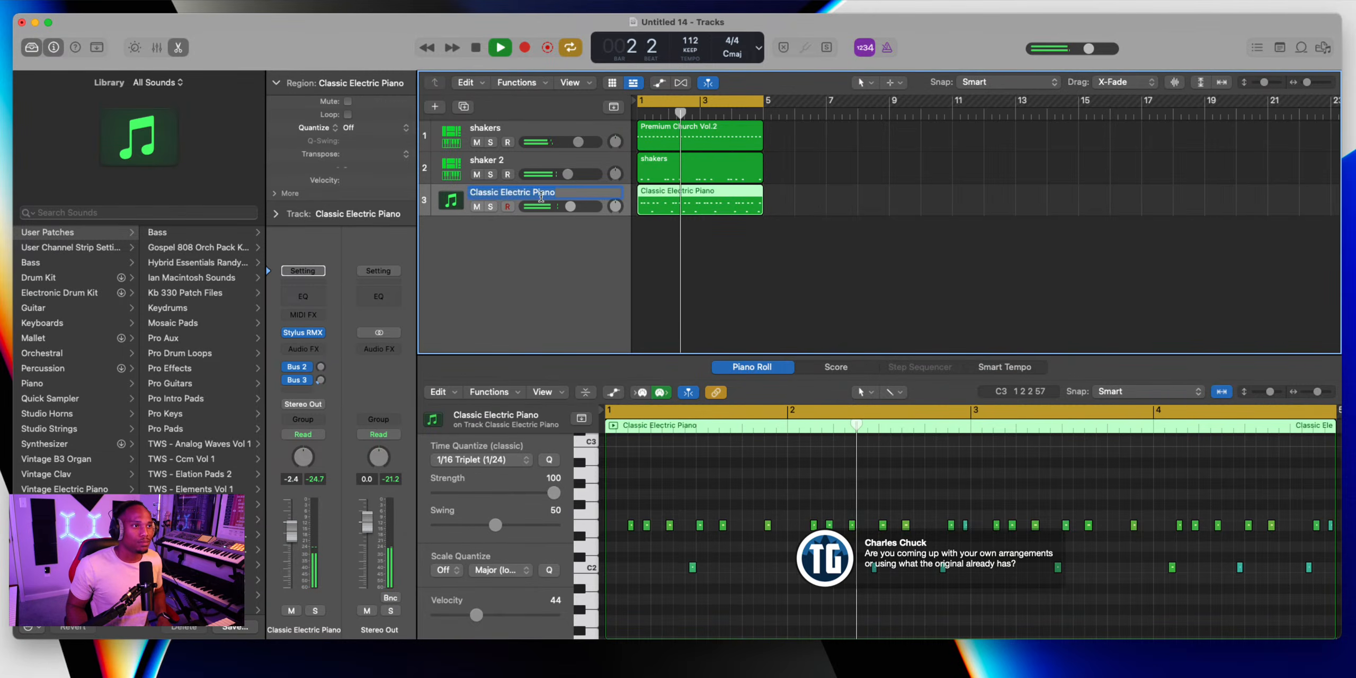
pyautogui.moveTo(552, 207); pyautogui.dragTo(540, 208)
pyautogui.doubleClick(526, 193)
pyautogui.write('sh')
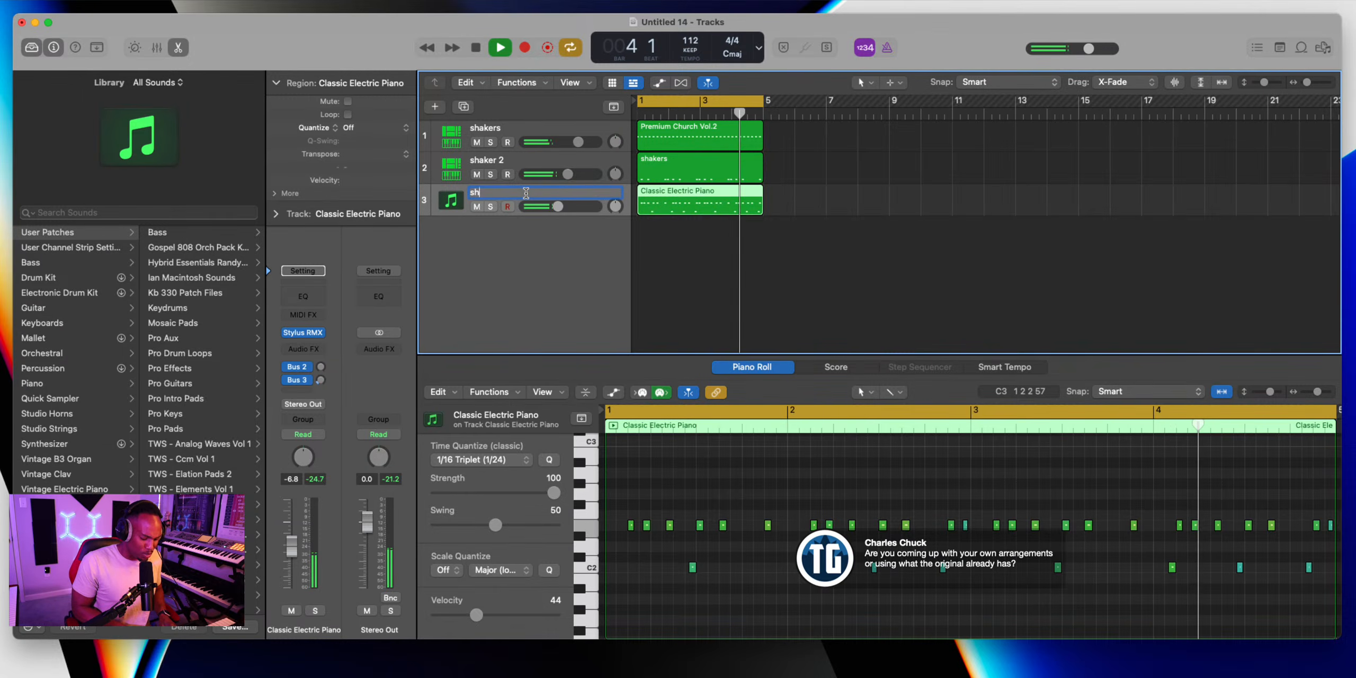
pyautogui.write('a')
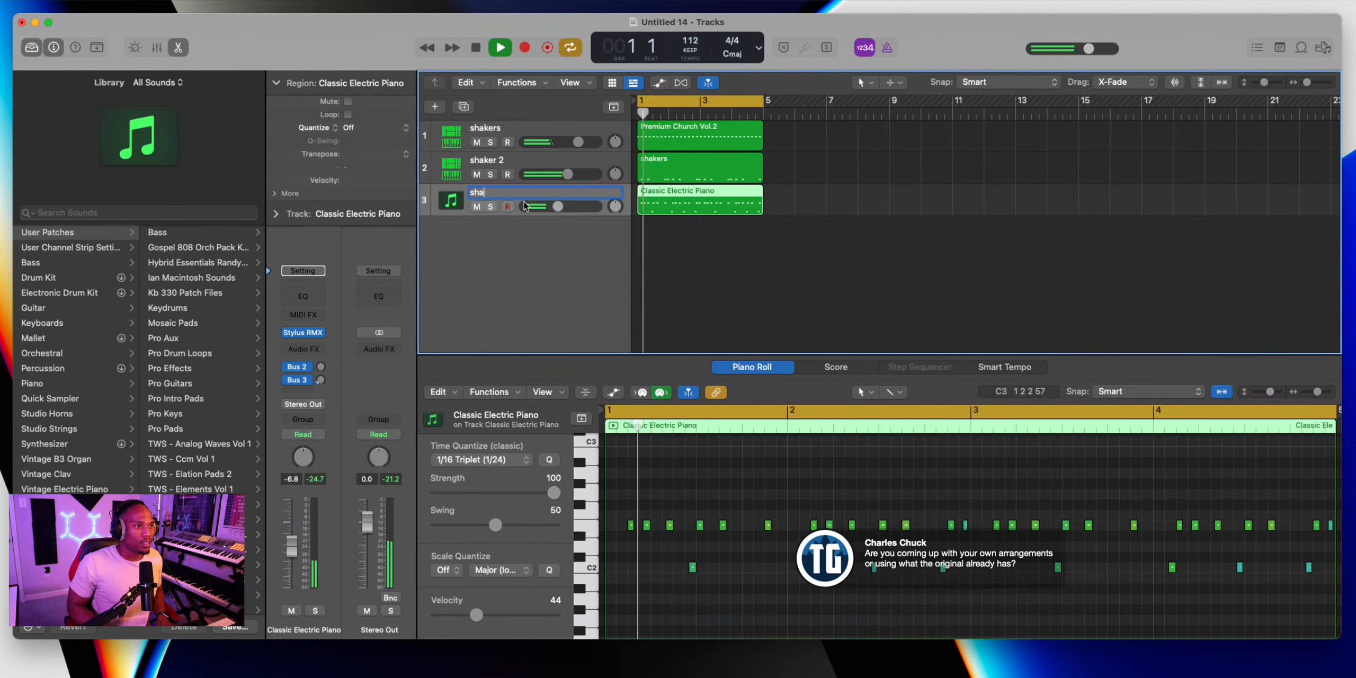
pyautogui.write('ker')
pyautogui.press('Return')
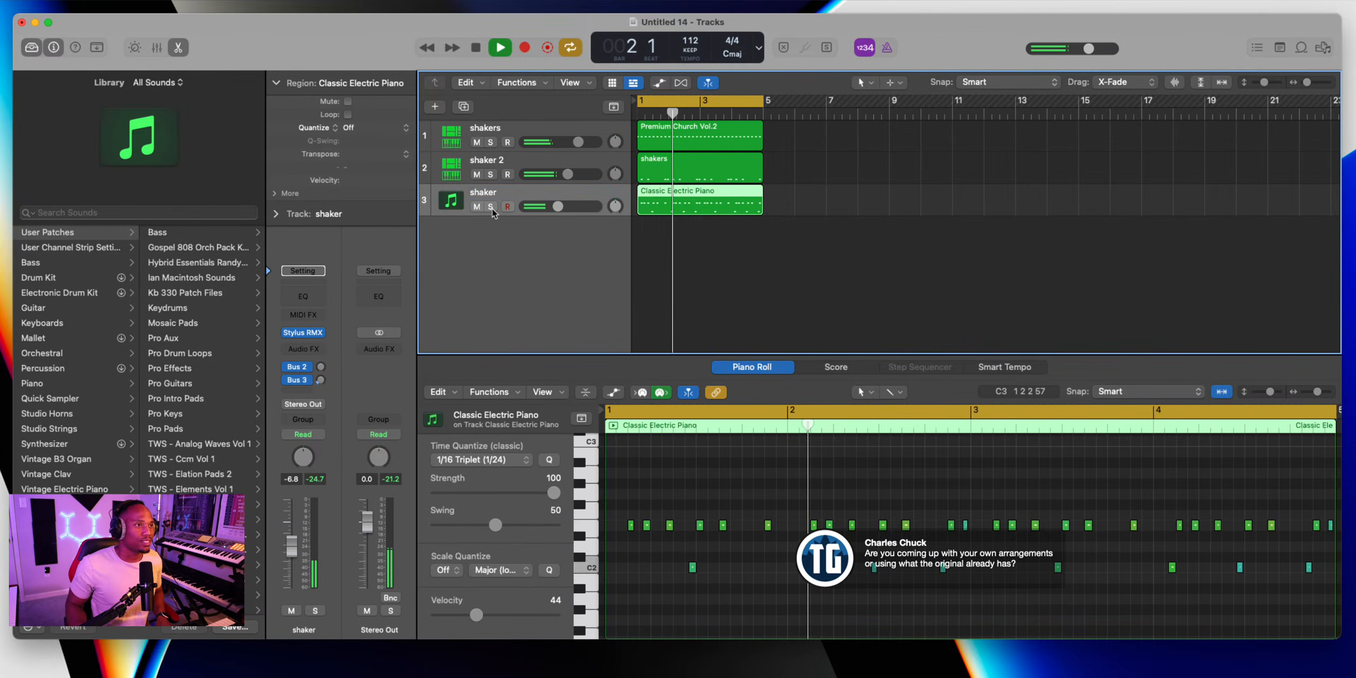
pyautogui.doubleClick(488, 193)
pyautogui.click(504, 193)
pyautogui.write('3')
pyautogui.press('Return')
pyautogui.press('space')
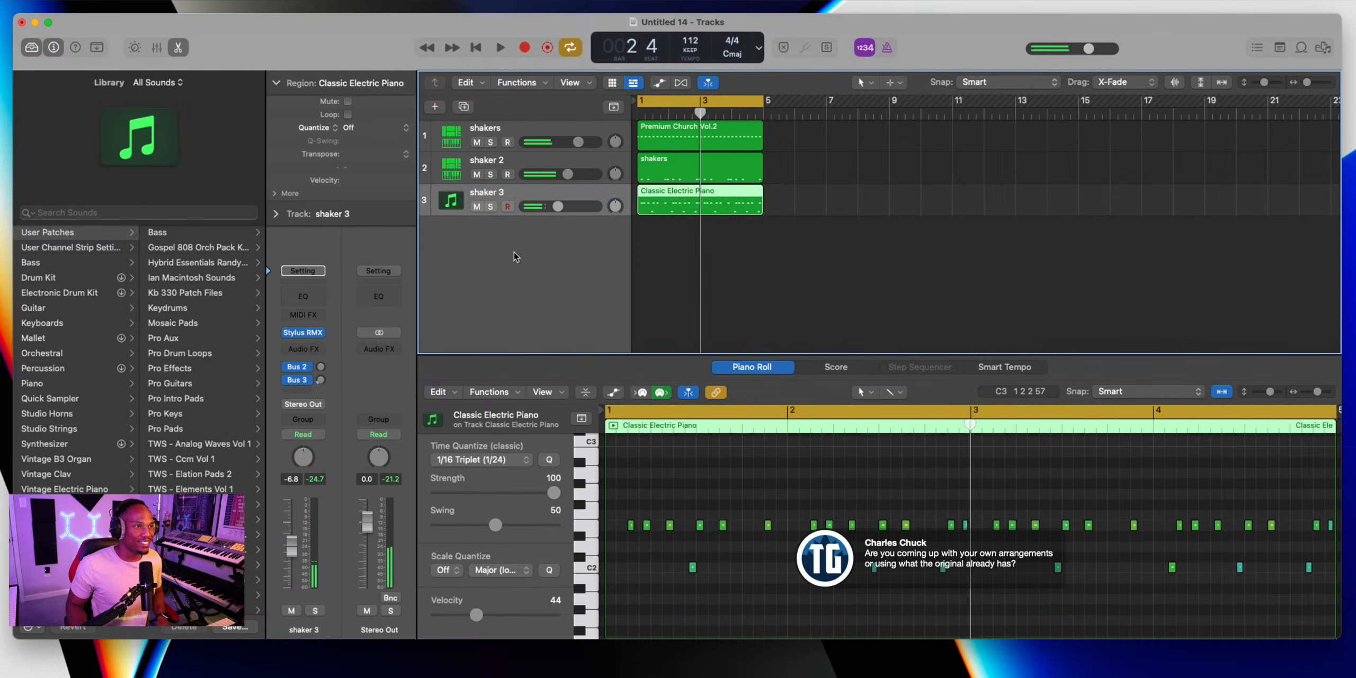
pyautogui.click(462, 107)
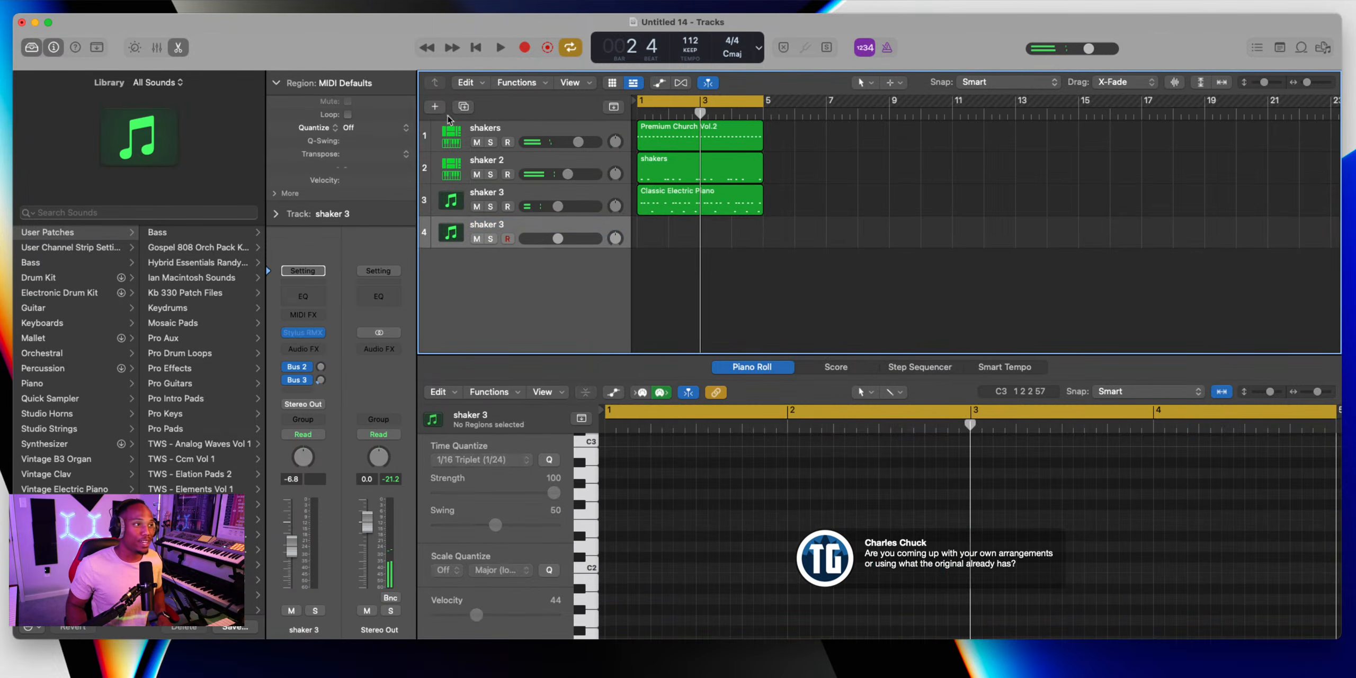
# Load the Cali Samples patch from User Patches > Pro Drum Loops onto track 4 and raise its volume
pyautogui.click(72, 234)
pyautogui.click(183, 353)
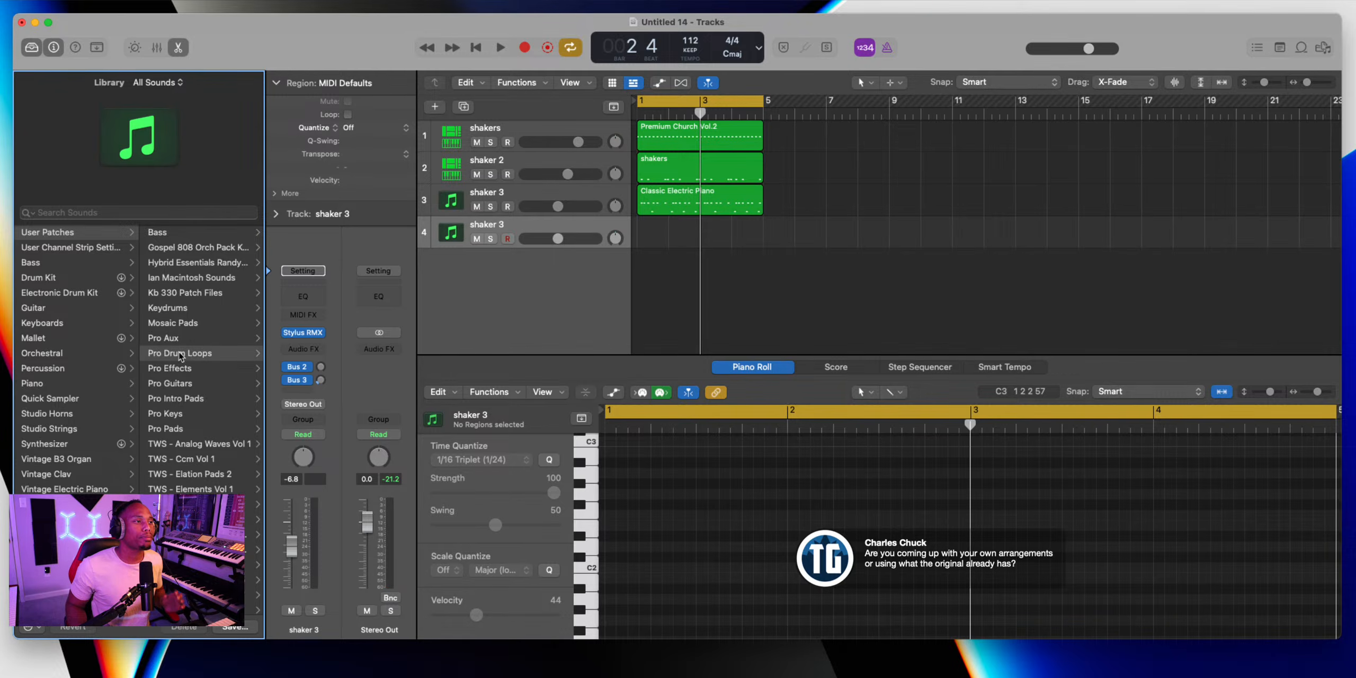
pyautogui.scroll(-1, 182, 451)
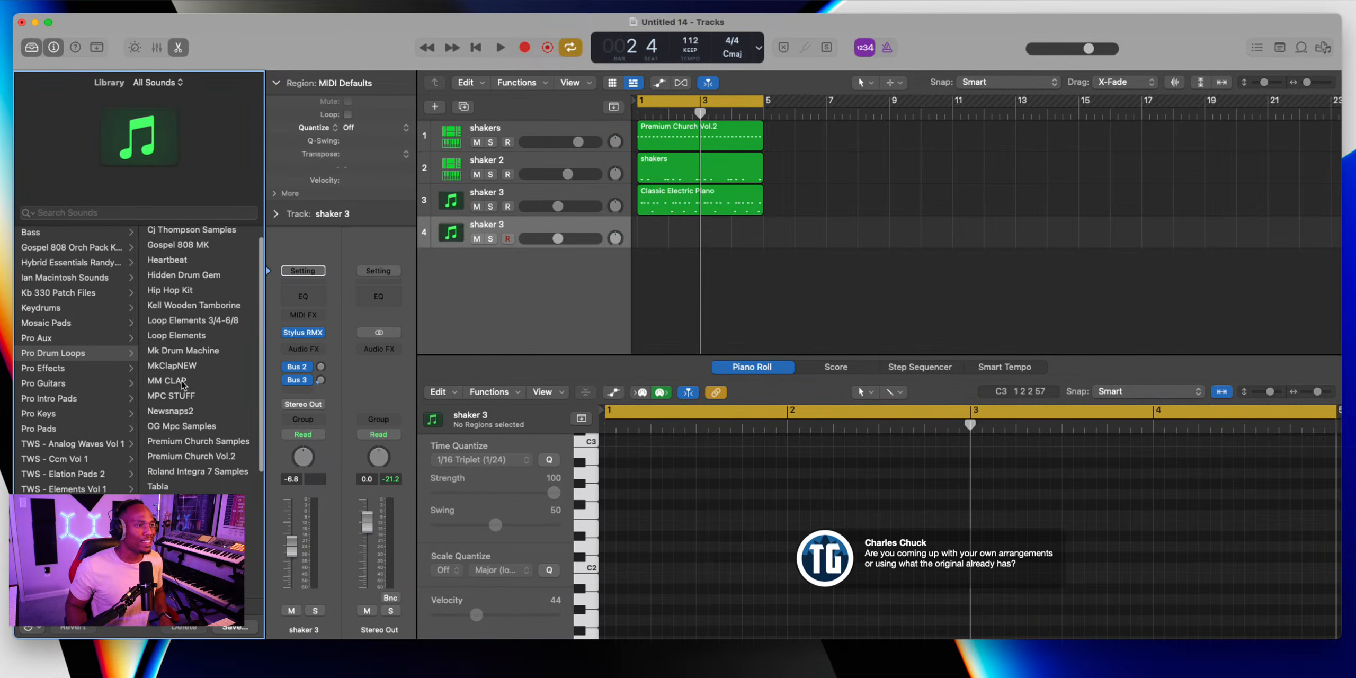
pyautogui.scroll(1, 205, 307)
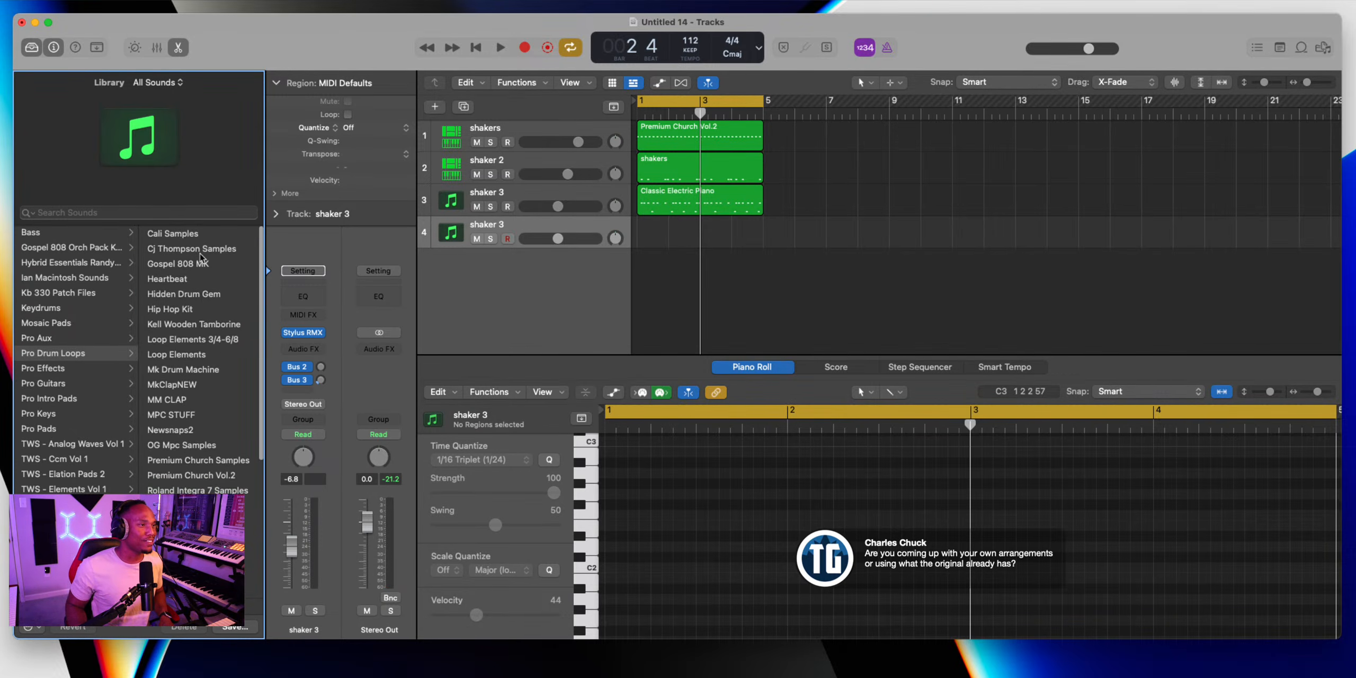
pyautogui.click(168, 231)
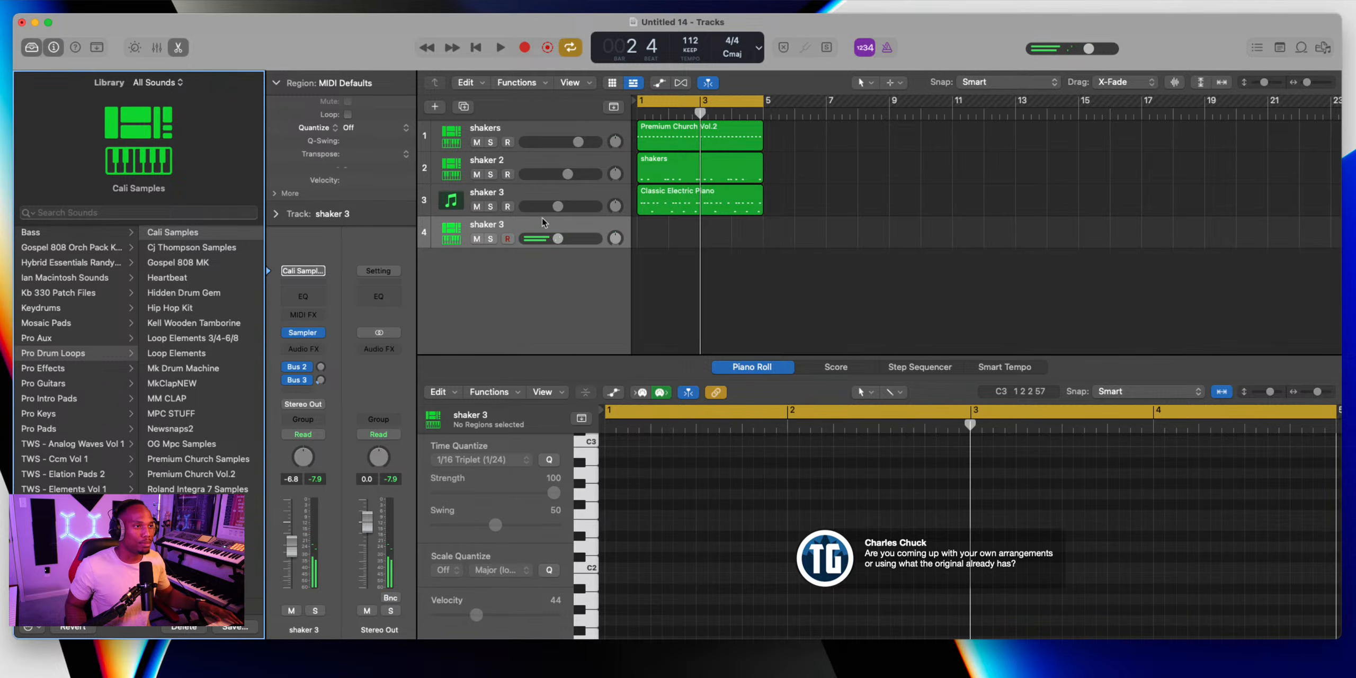
pyautogui.moveTo(558, 238); pyautogui.dragTo(577, 245)
# Record an 8-note clap part on track 4, name it Clap, and lower it to -7.6 dB
pyautogui.press('space')
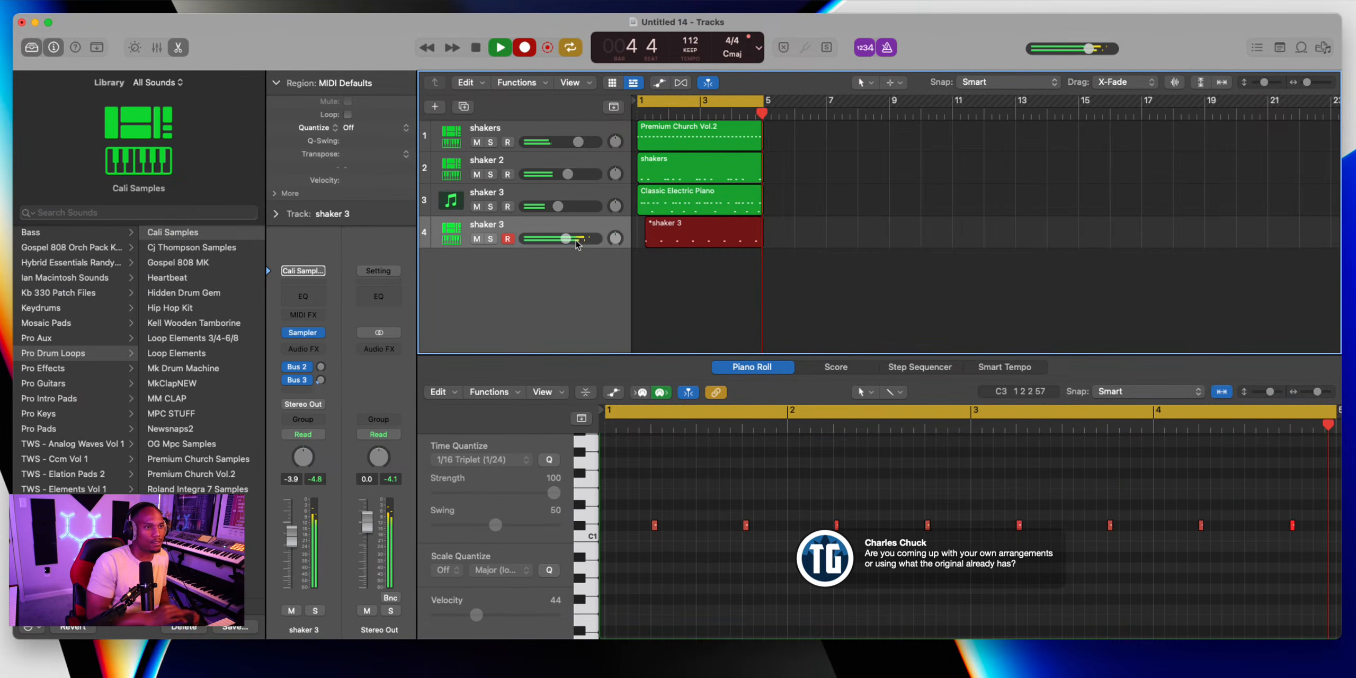
pyautogui.press('space')
pyautogui.doubleClick(479, 225)
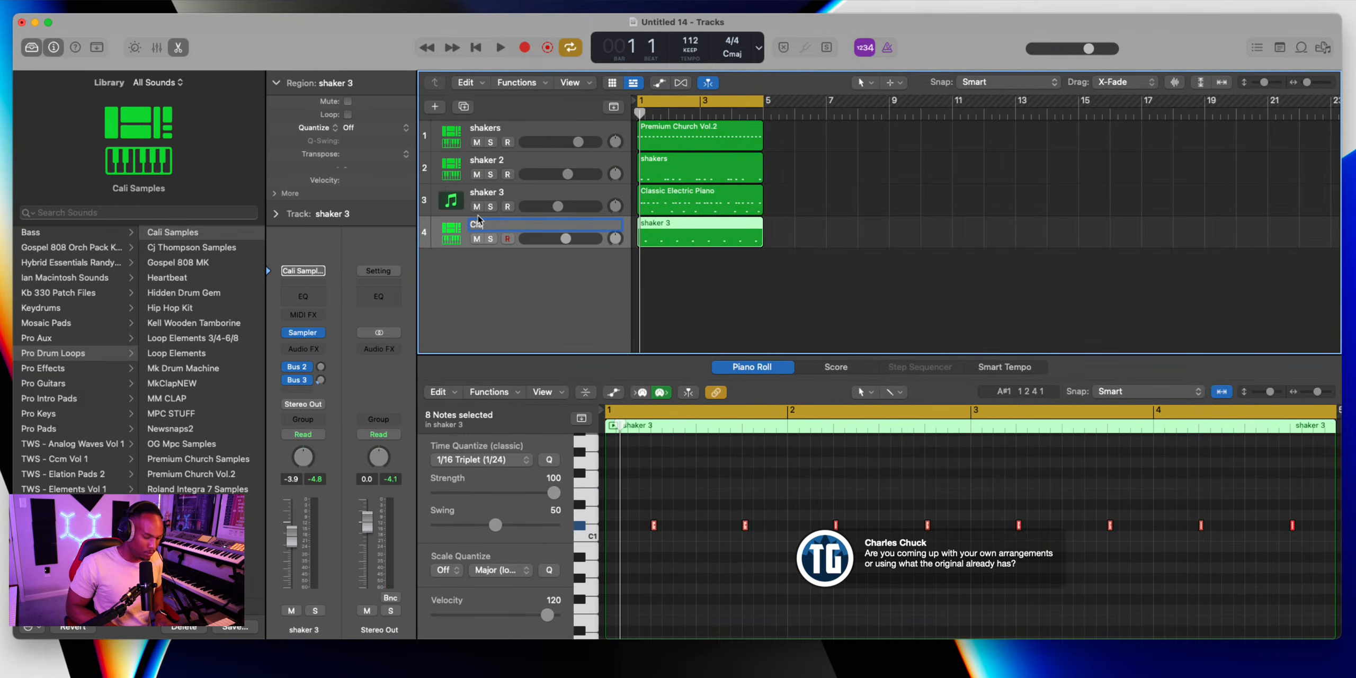
pyautogui.press('Return')
pyautogui.press('space')
pyautogui.moveTo(566, 238); pyautogui.dragTo(557, 239)
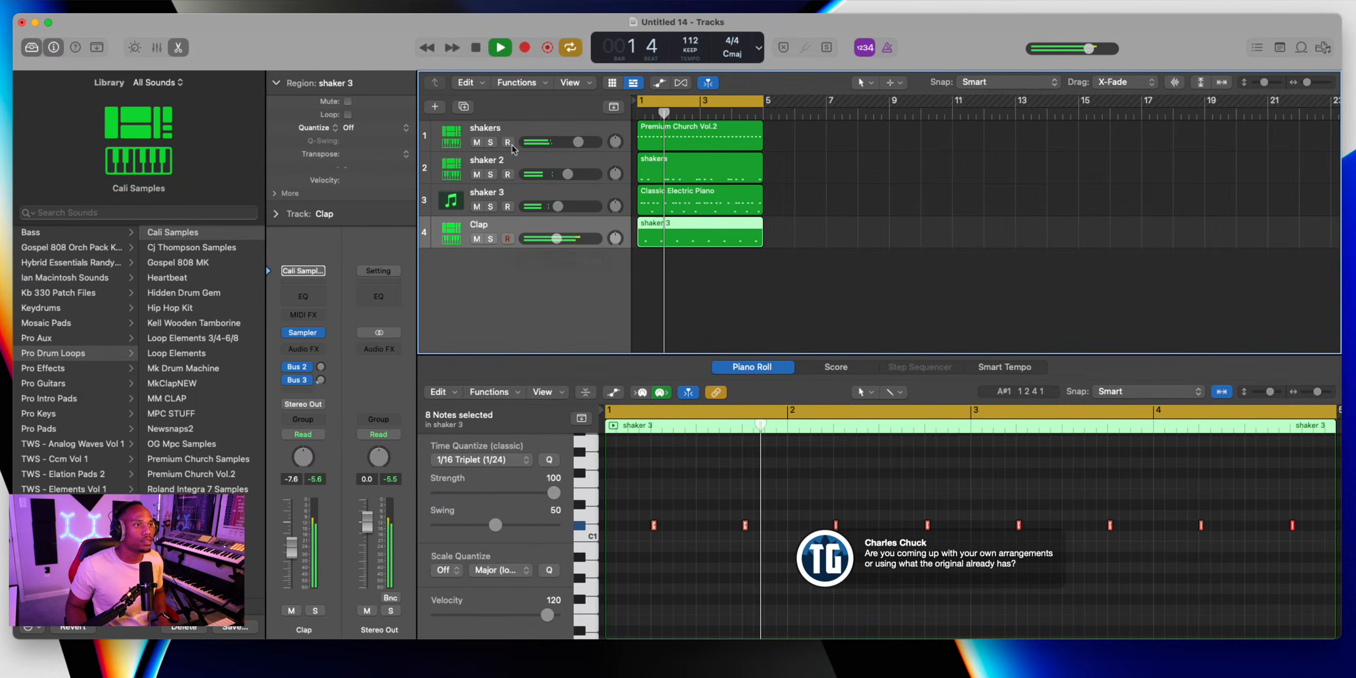
# Duplicate the Clap track, load the SoCal drum kit, raise it to -3.7 dB, and start recording
pyautogui.click(460, 109)
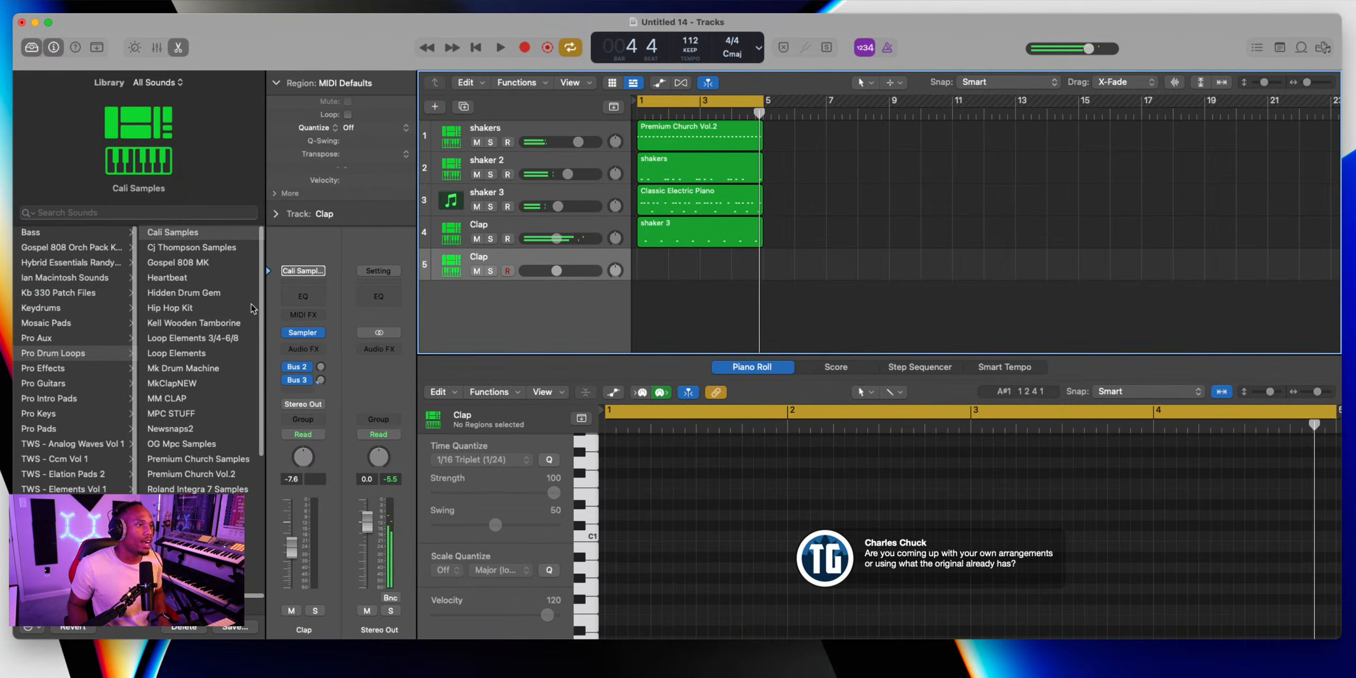
pyautogui.scroll(-1, 132, 400)
pyautogui.scroll(-1, 159, 372)
pyautogui.scroll(-2, 109, 372)
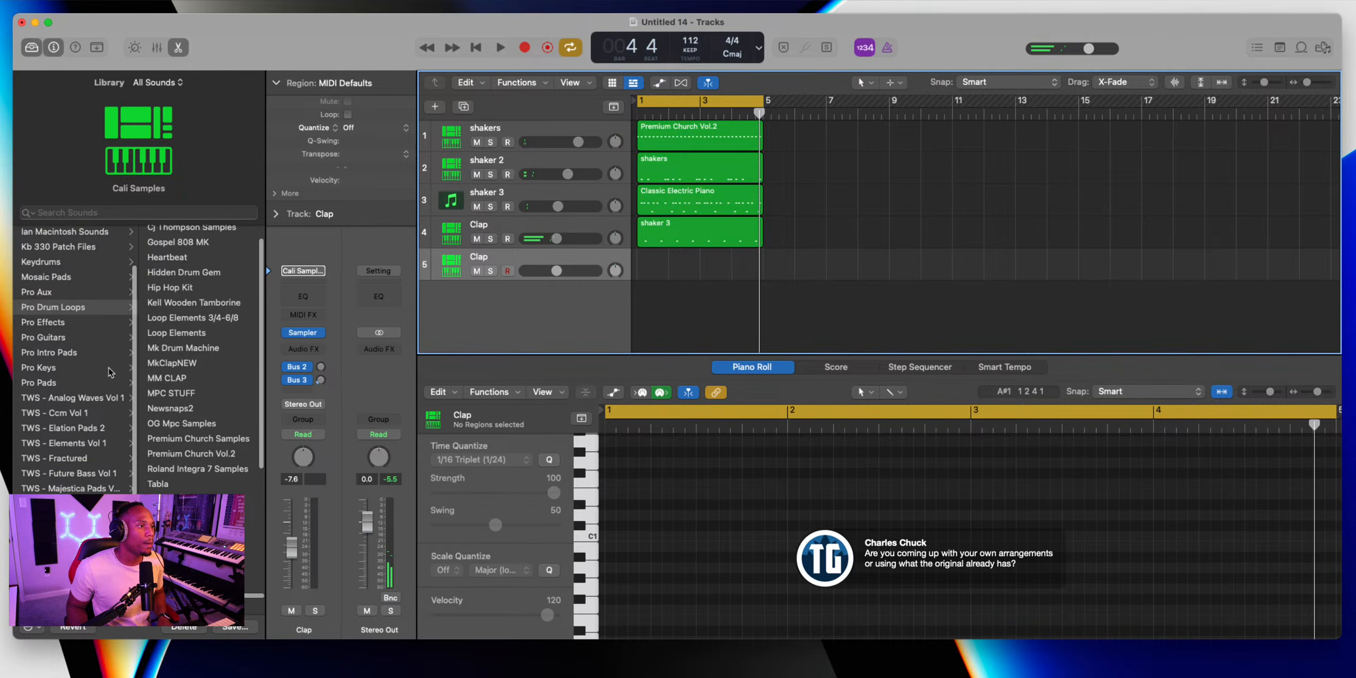
pyautogui.hscroll(-5, 109, 372)
pyautogui.hscroll(2, 109, 372)
pyautogui.click(62, 279)
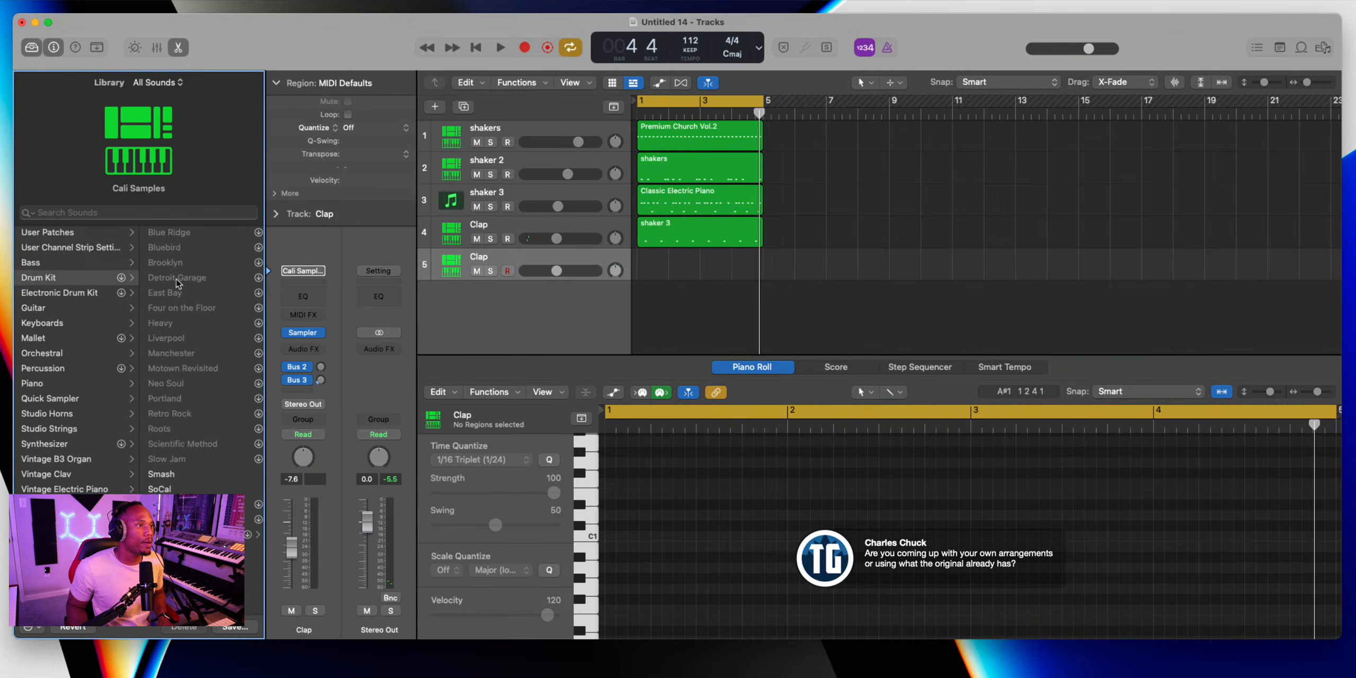
pyautogui.click(159, 489)
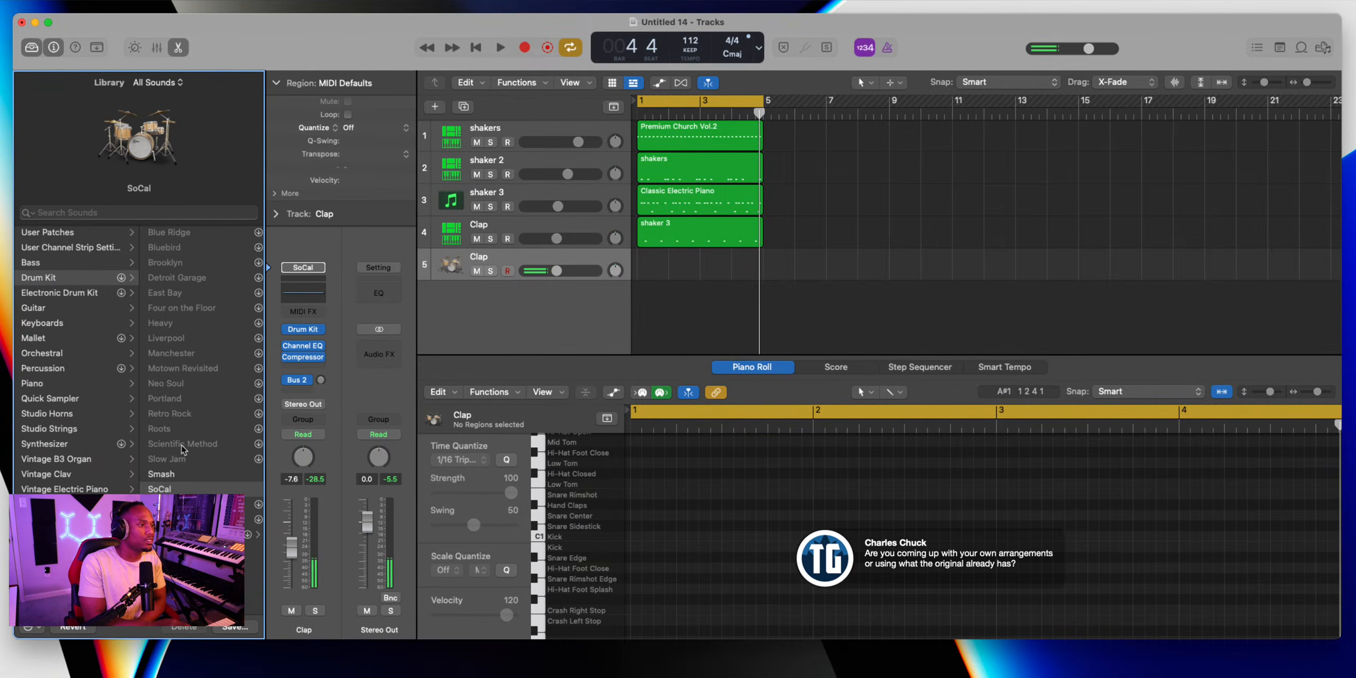
pyautogui.moveTo(300, 553); pyautogui.dragTo(295, 528)
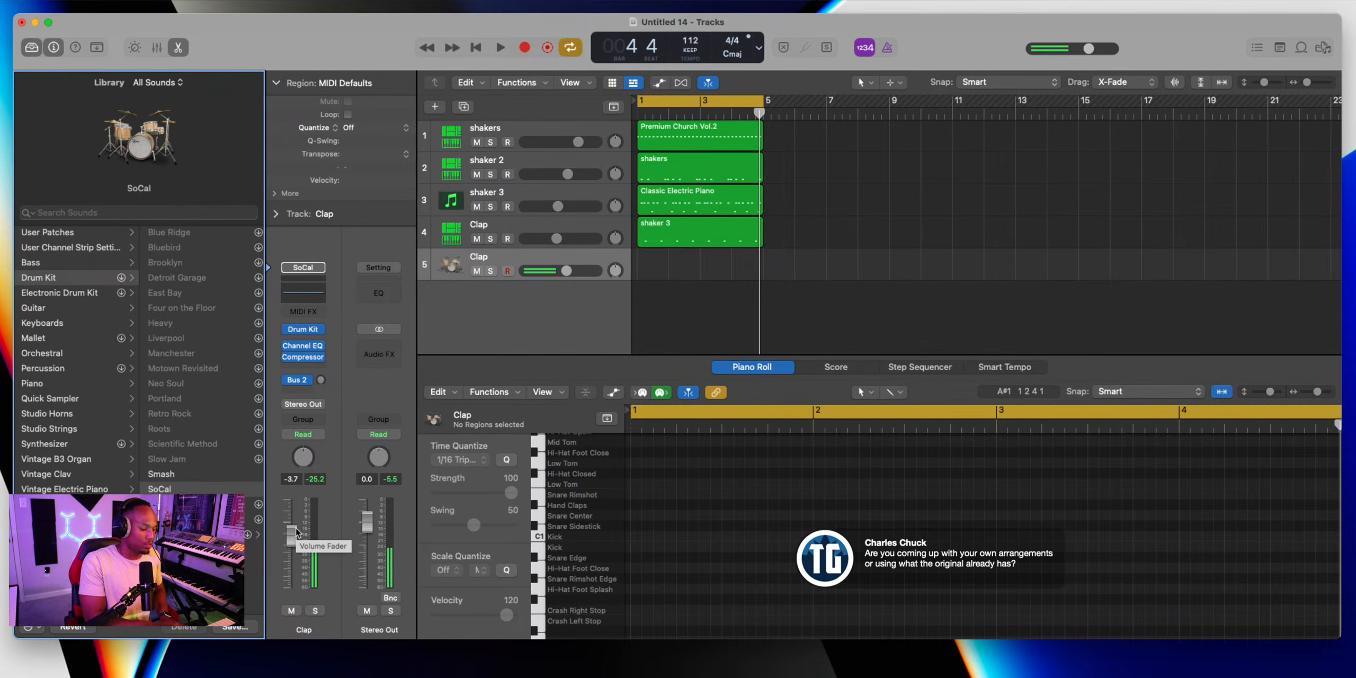
pyautogui.press('space')
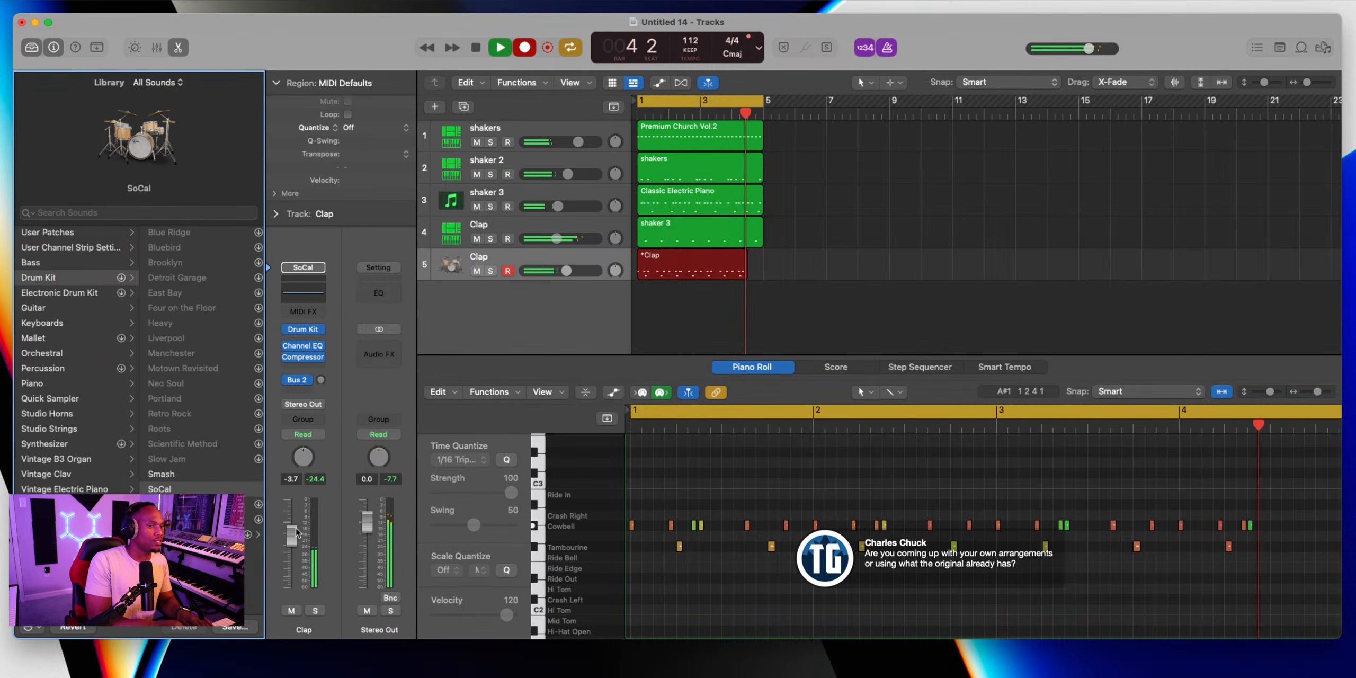
# Stop recording, quantize and audition the 32-note part, then delete that region
pyautogui.press('space')
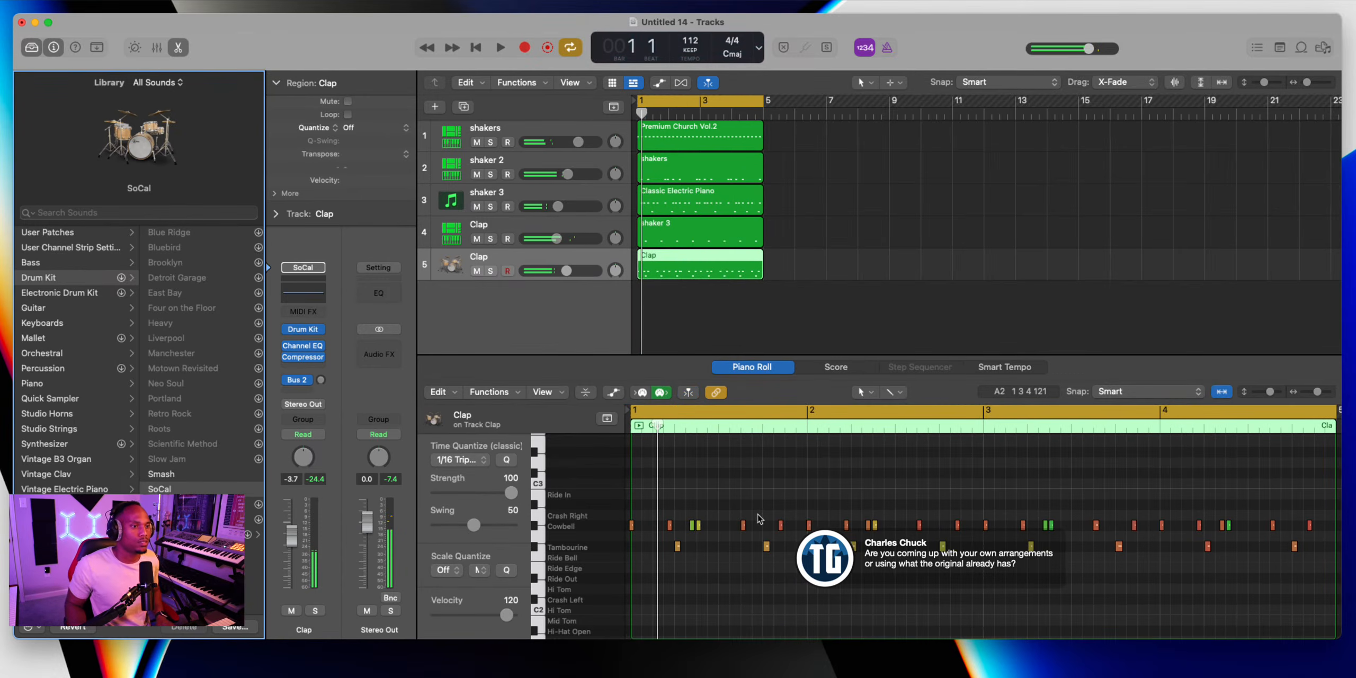
pyautogui.click(759, 516)
pyautogui.press('super+a')
pyautogui.press('q')
pyautogui.press('space')
pyautogui.click(549, 277)
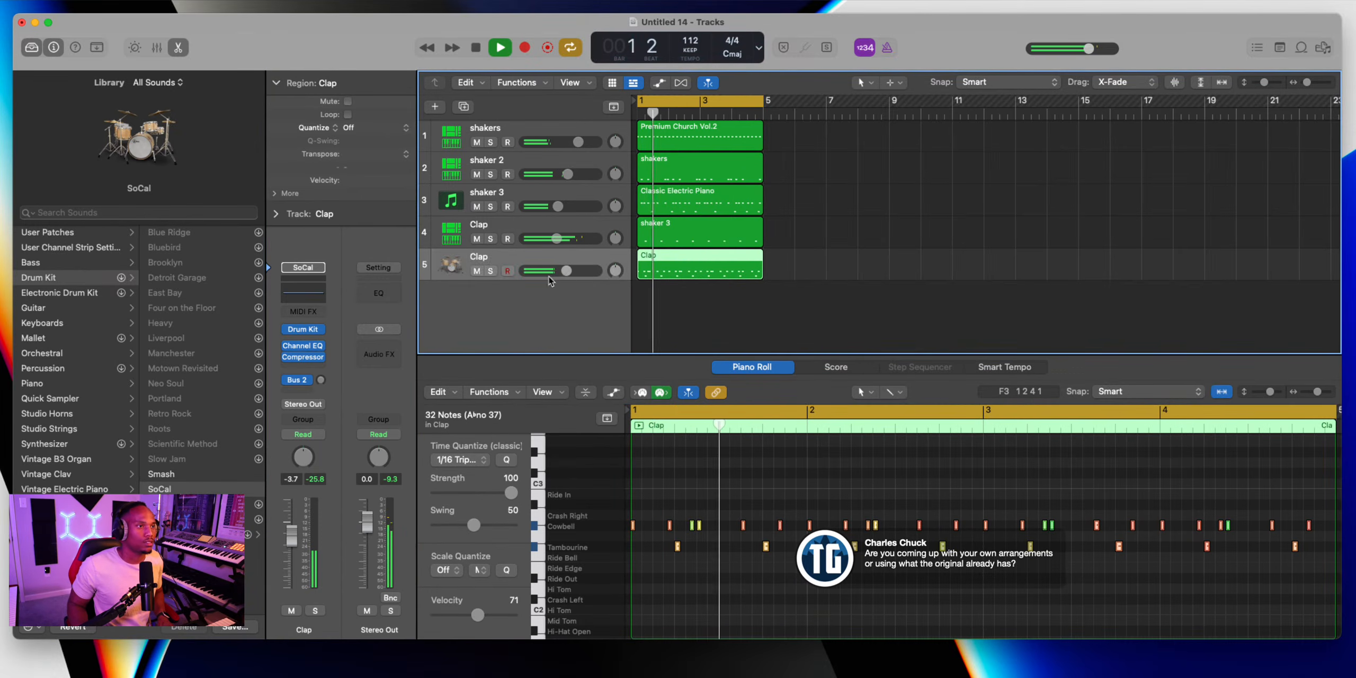
pyautogui.moveTo(549, 277); pyautogui.dragTo(540, 270)
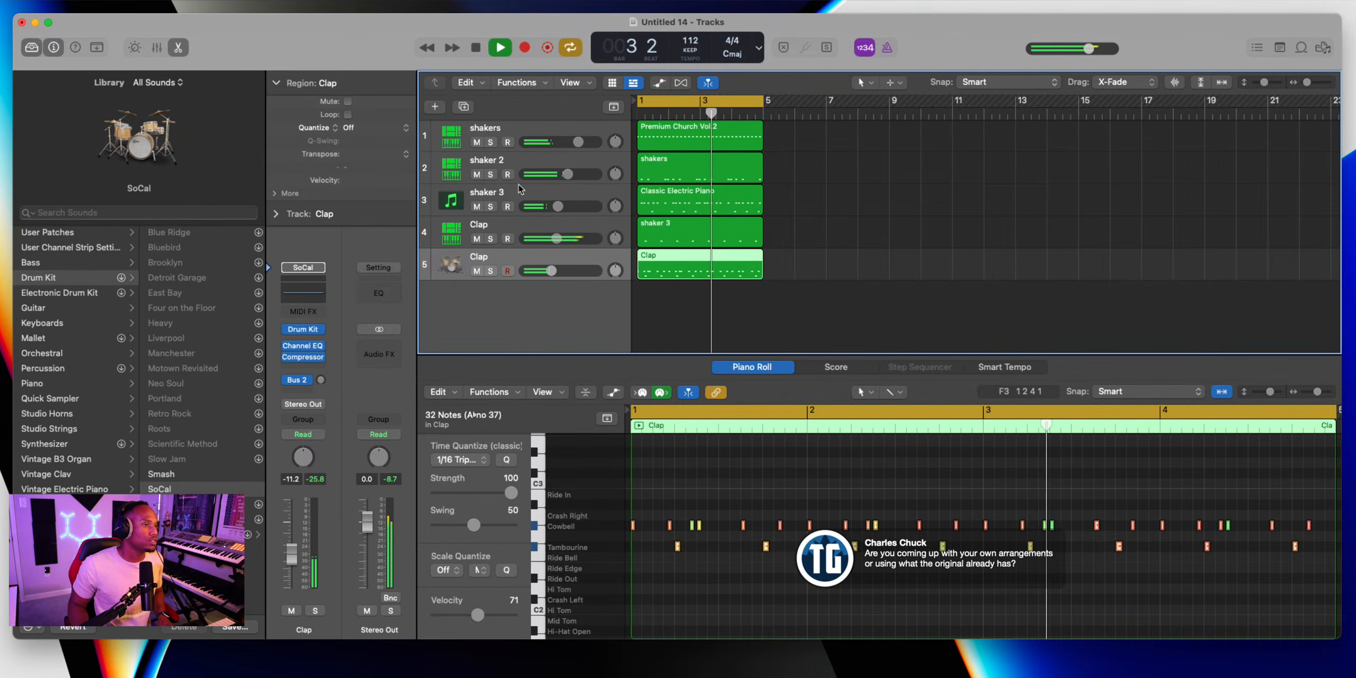
pyautogui.press('space')
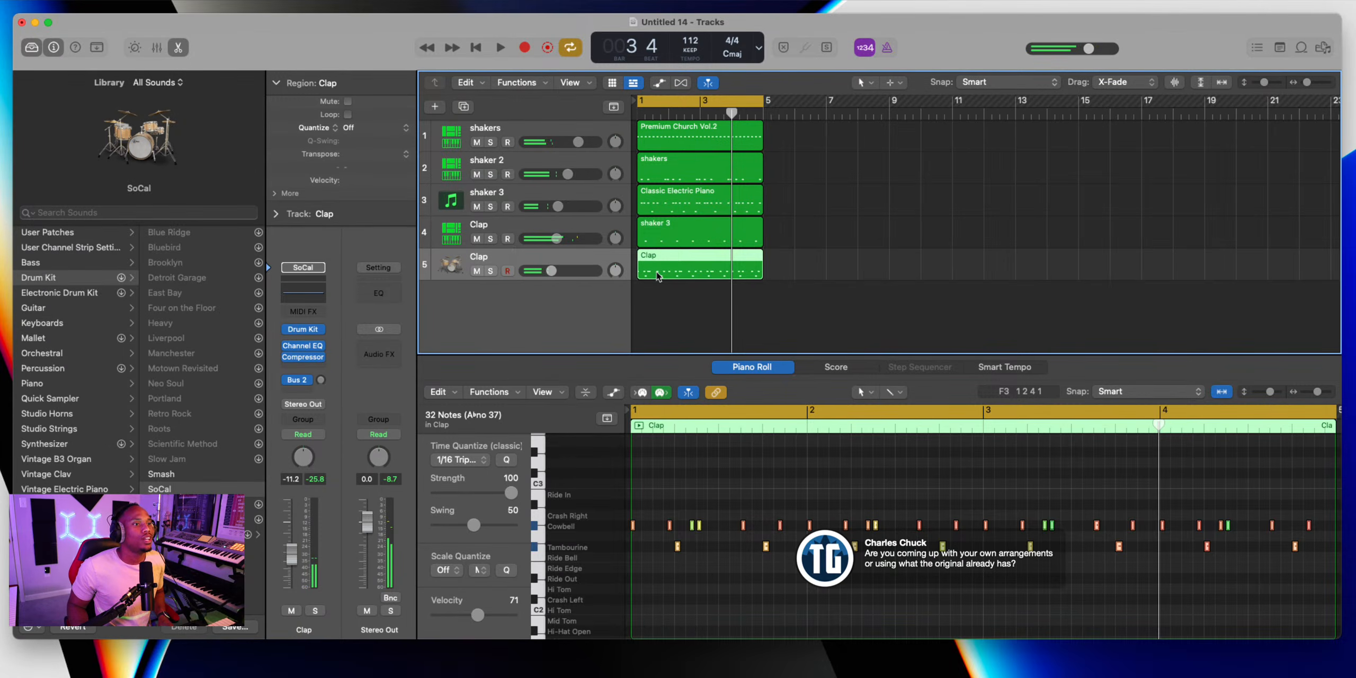
pyautogui.press('Delete')
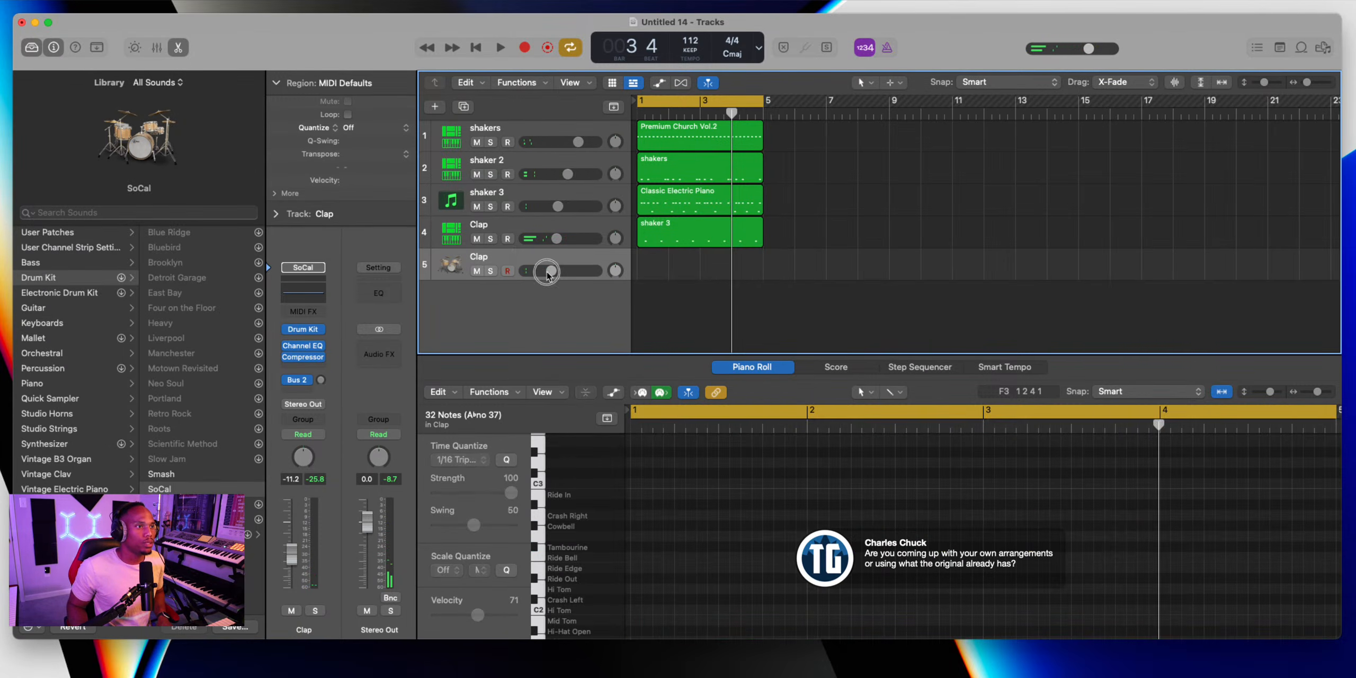
# Raise track 5 to +6 dB, record a tambourine part, and loop it out to bar 5
pyautogui.moveTo(551, 271); pyautogui.dragTo(604, 273)
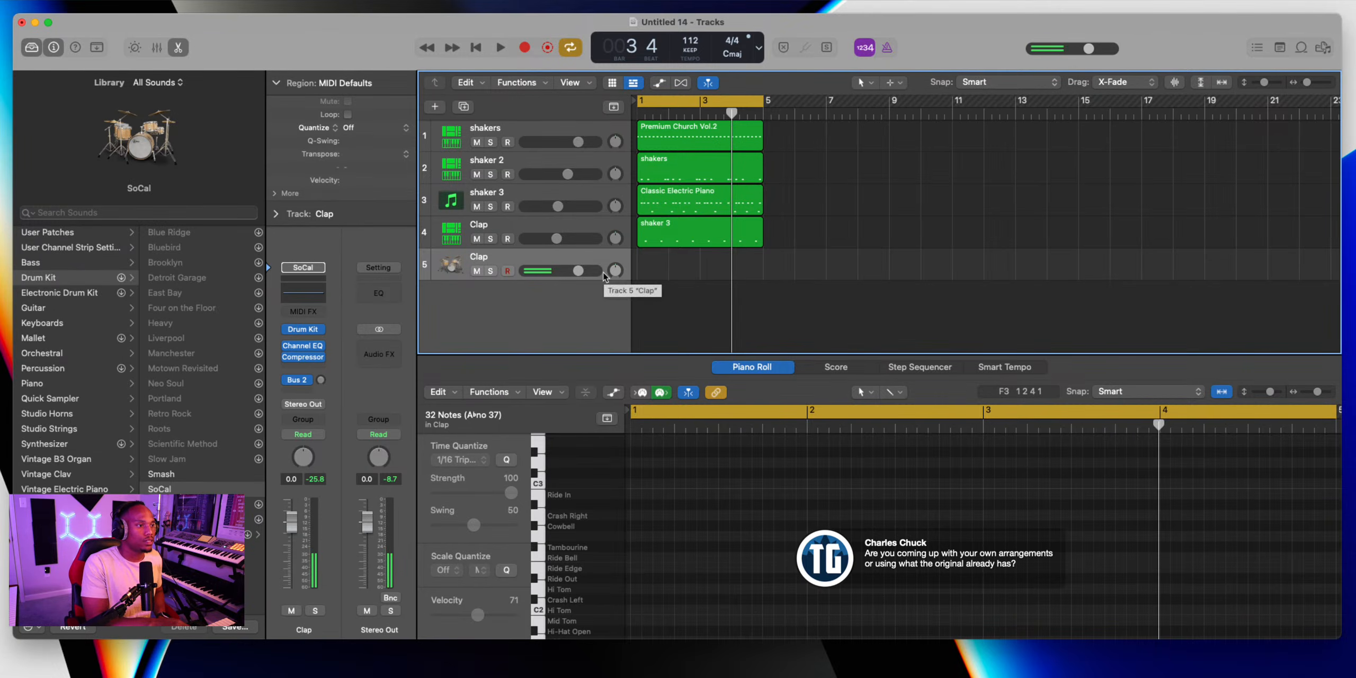
pyautogui.moveTo(578, 271); pyautogui.dragTo(649, 272)
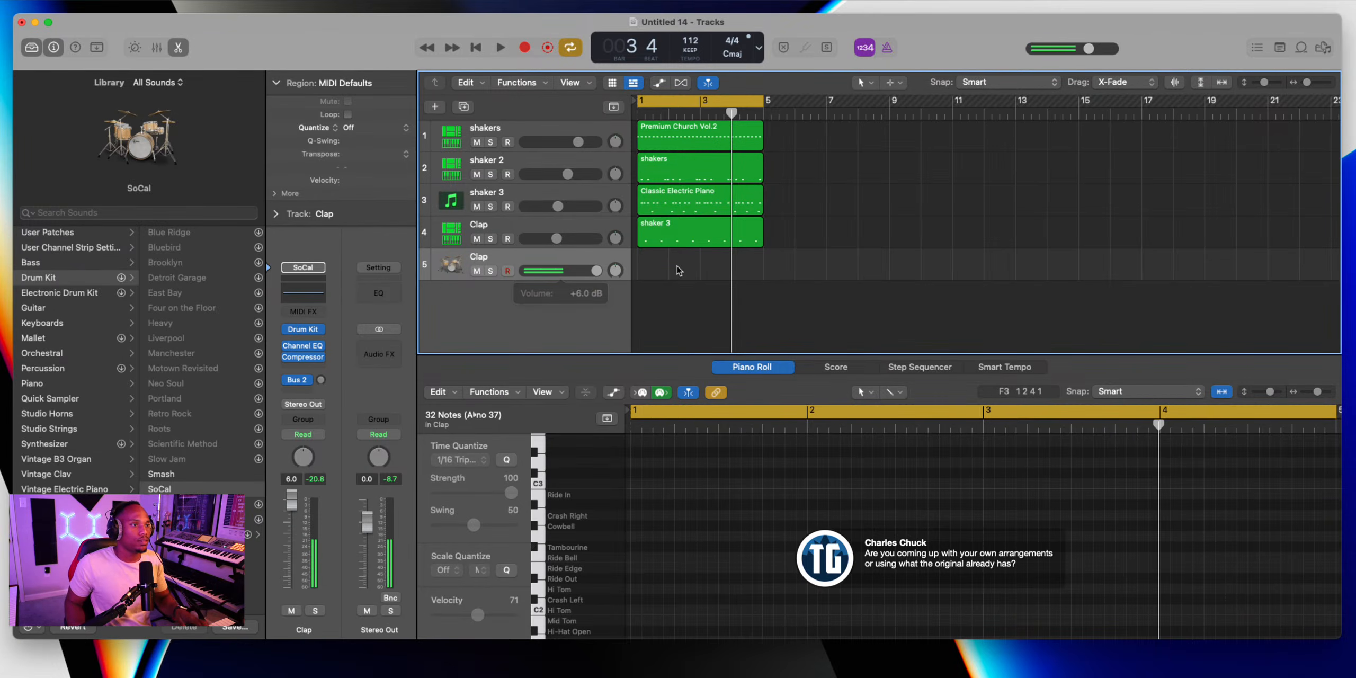
pyautogui.press('r')
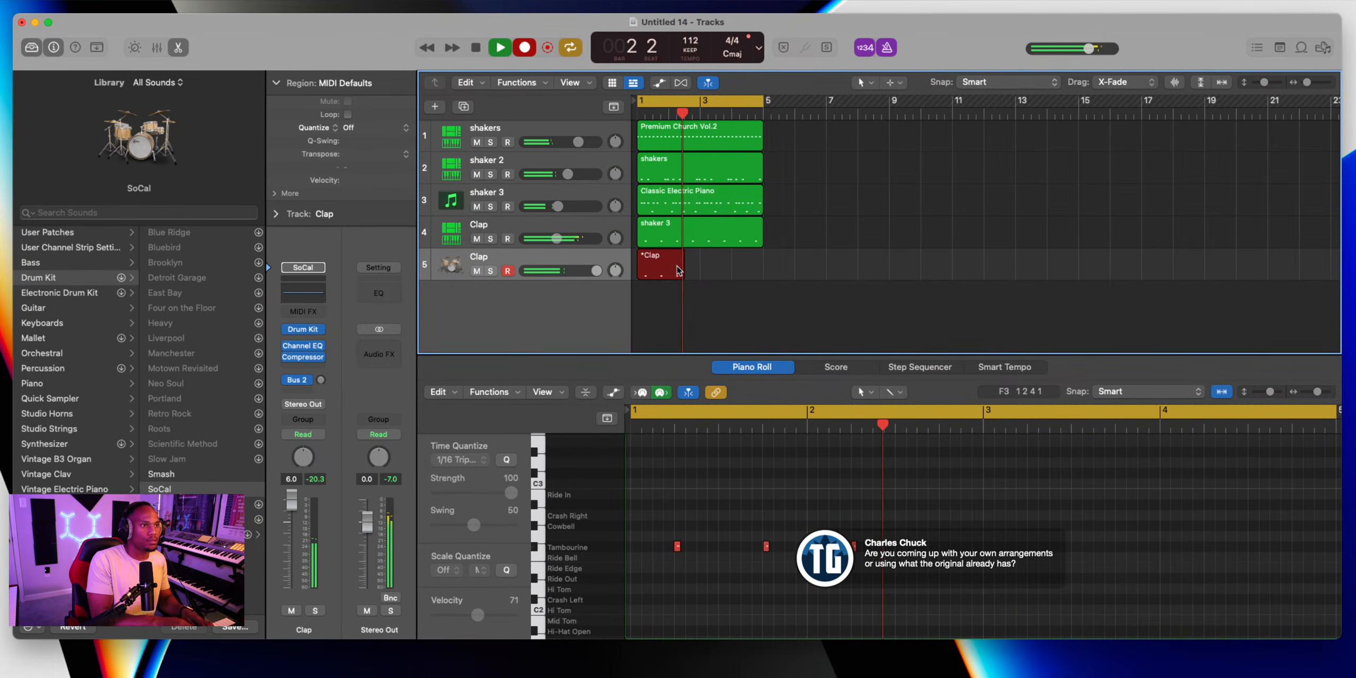
pyautogui.press('space')
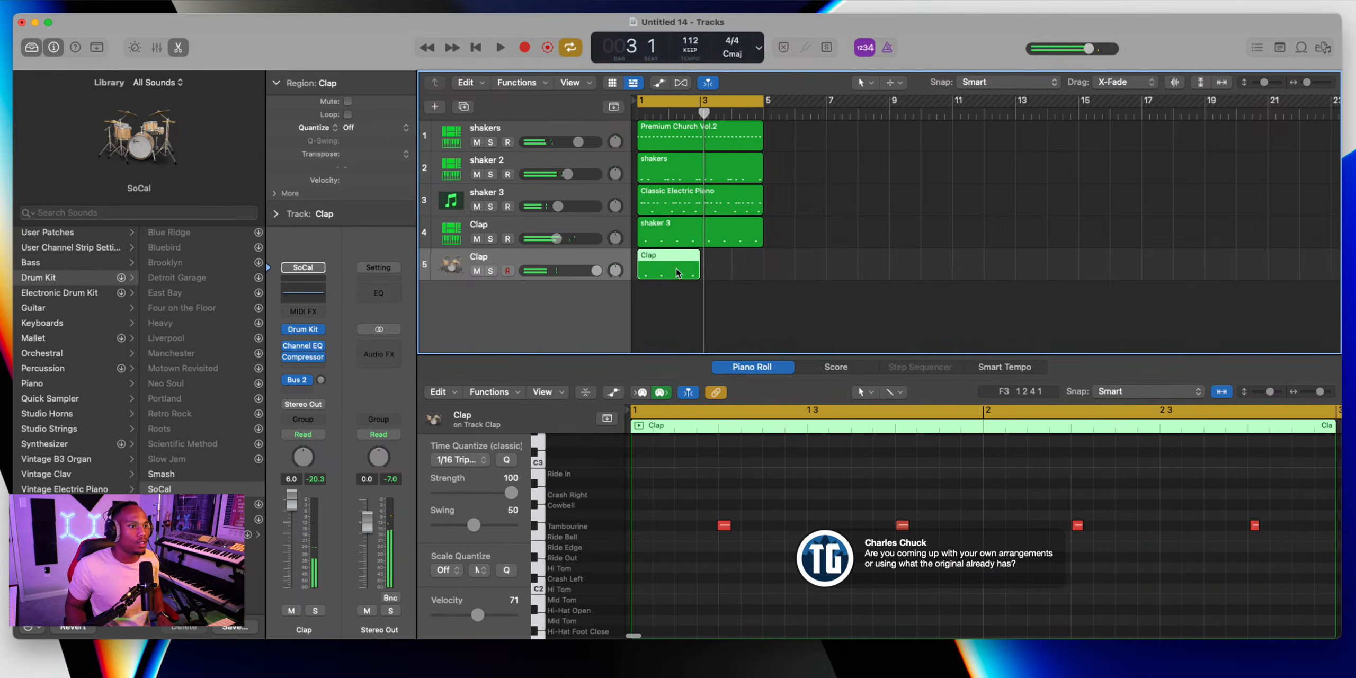
pyautogui.moveTo(703, 254); pyautogui.dragTo(762, 255)
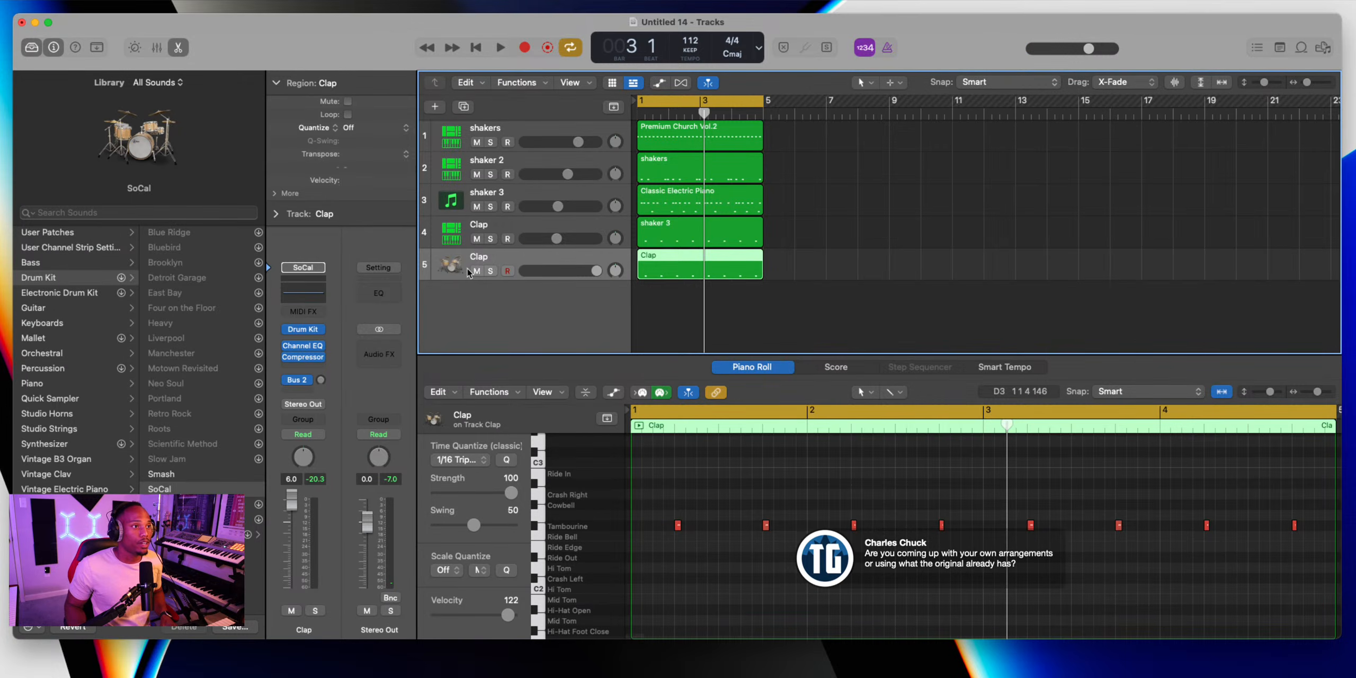
pyautogui.doubleClick(479, 255)
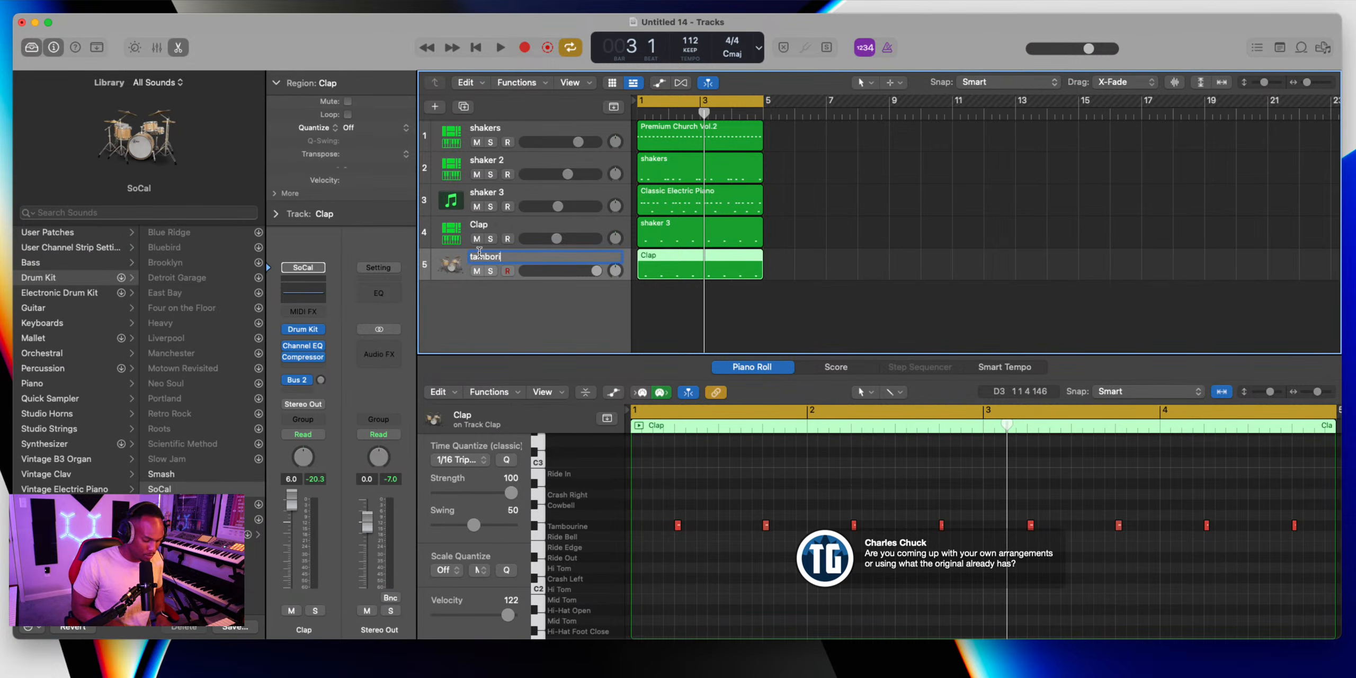
# Confirm track 5's name as tamborine, undo an accidental duplicate, and add a software instrument track
pyautogui.click(497, 301)
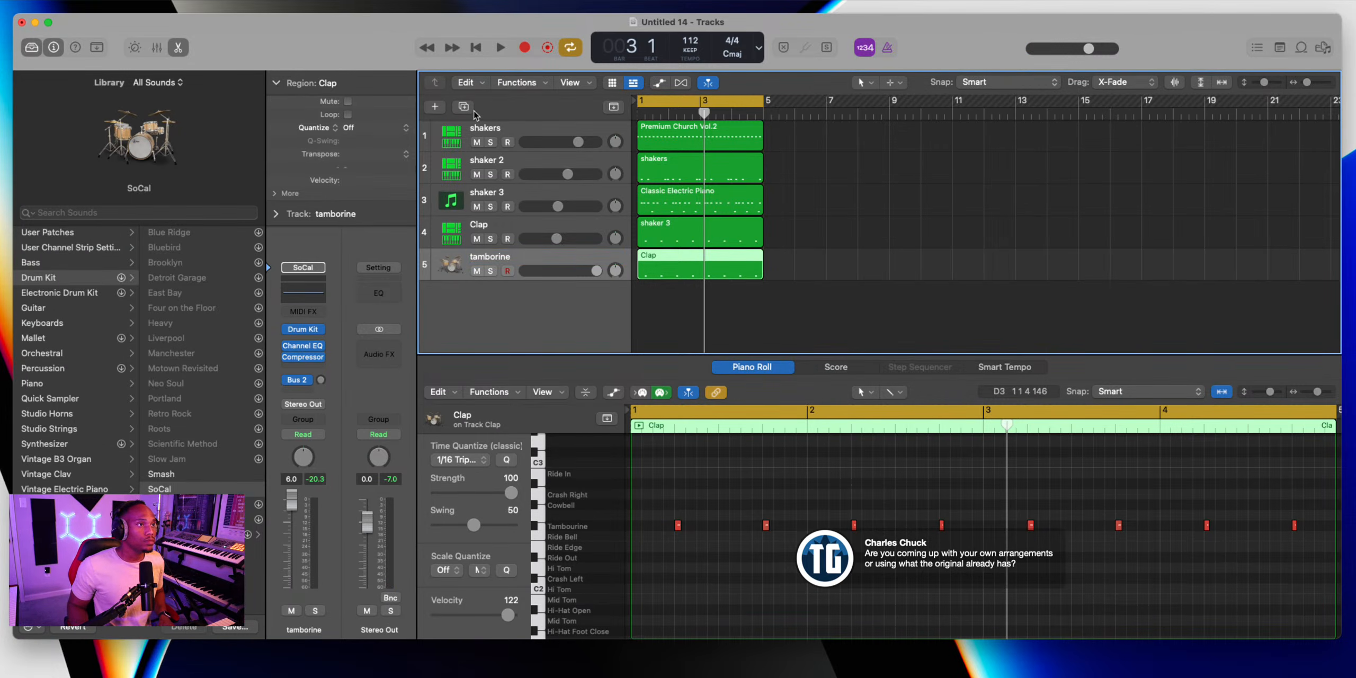
pyautogui.click(473, 110)
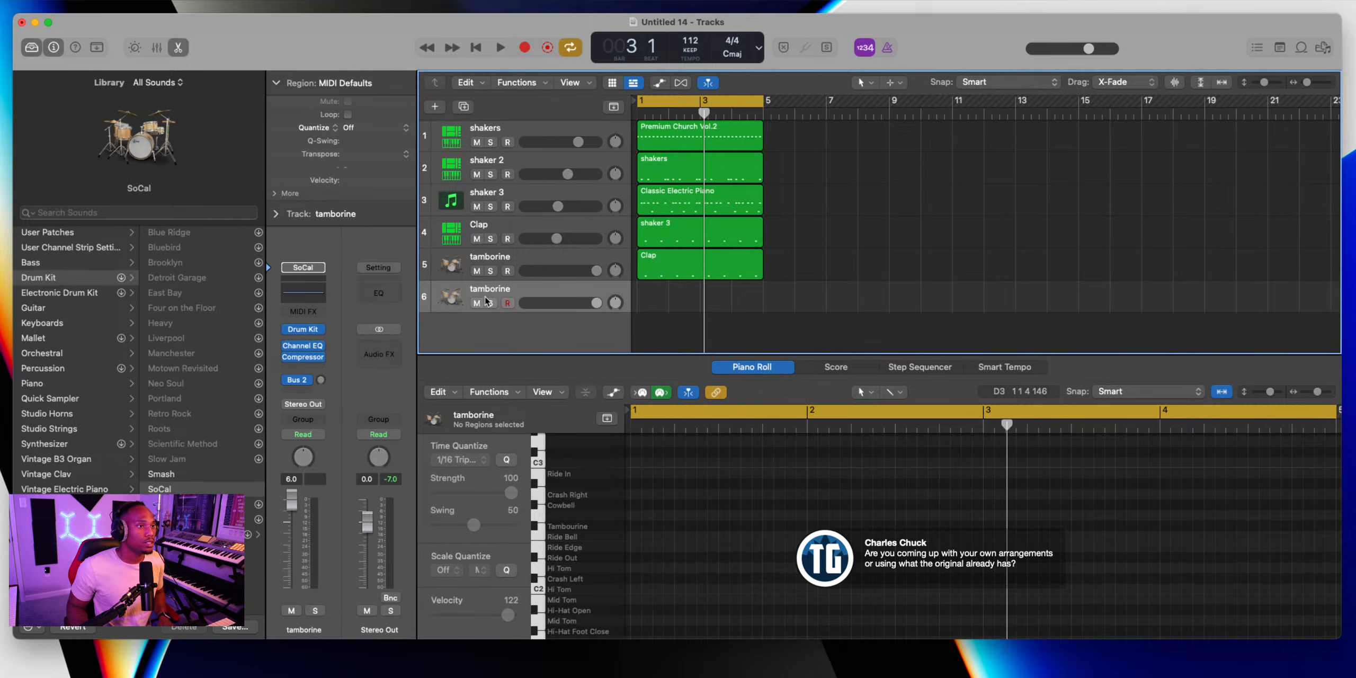
pyautogui.press('cmd+z')
pyautogui.click(434, 106)
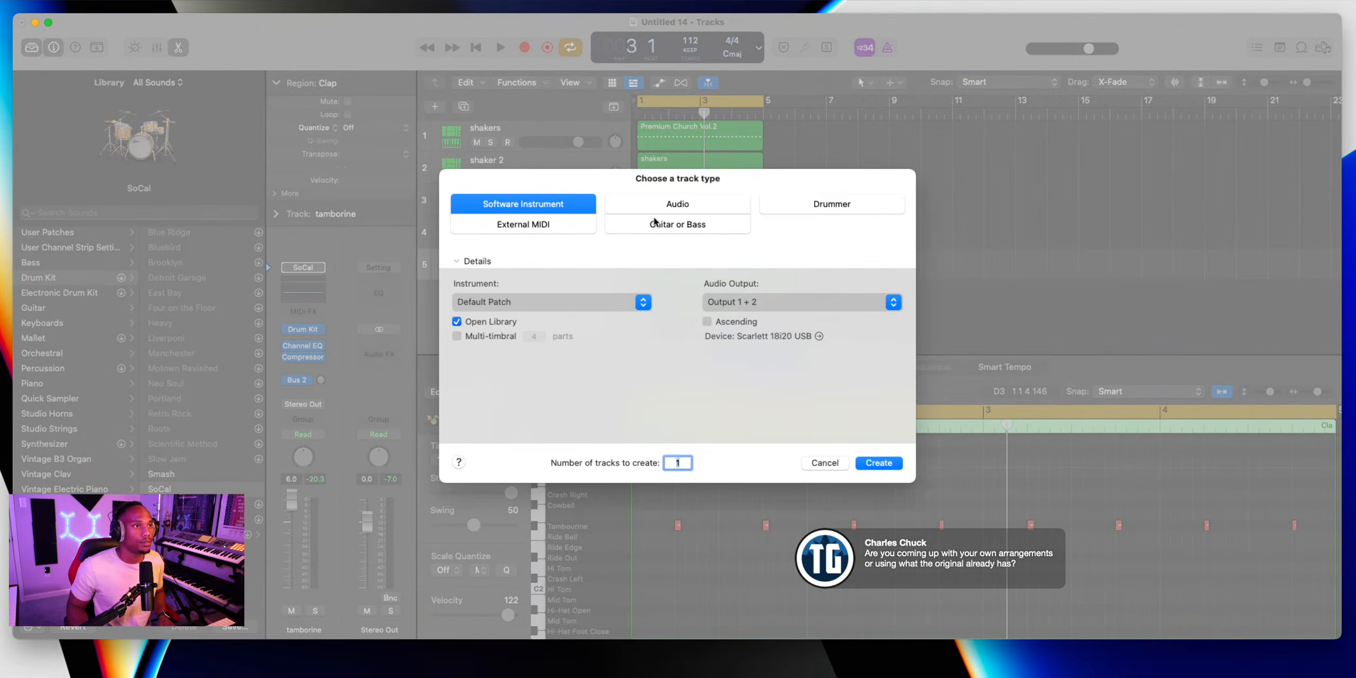
pyautogui.click(876, 462)
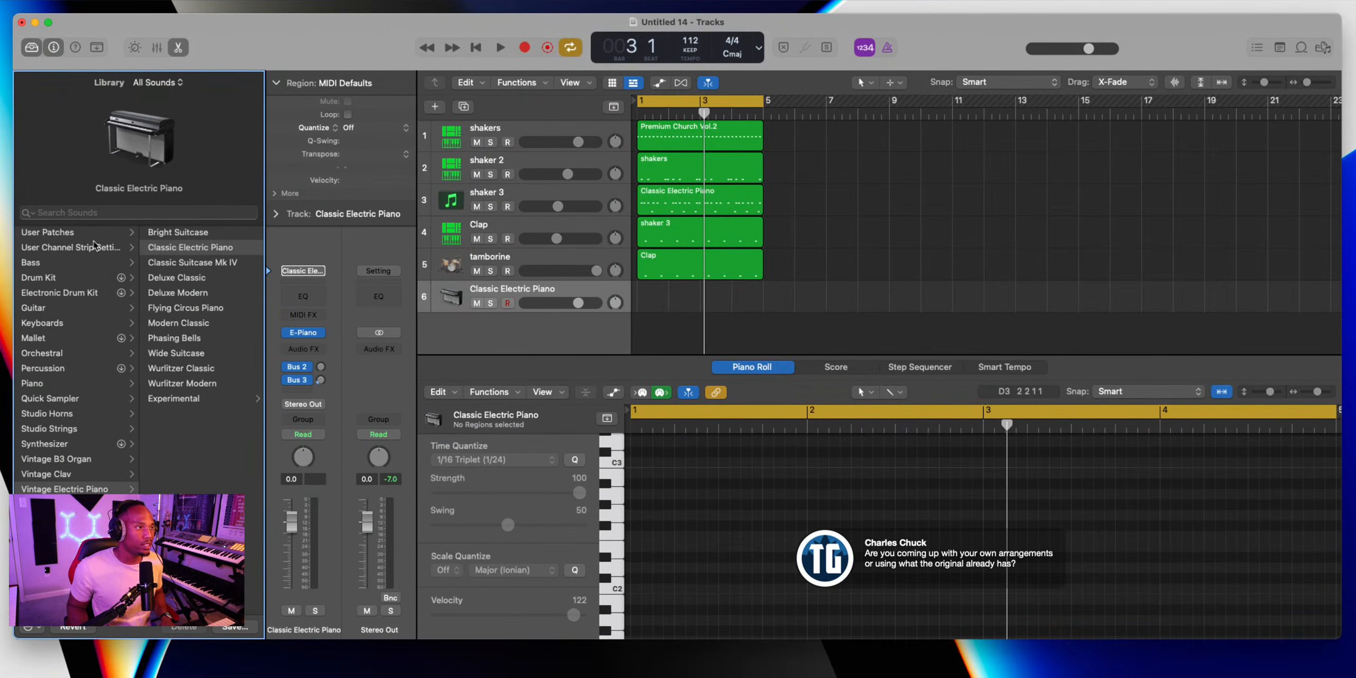
# Load a multi-sample Sampler instrument on the new track, then close the Sampler window
pyautogui.click(318, 332)
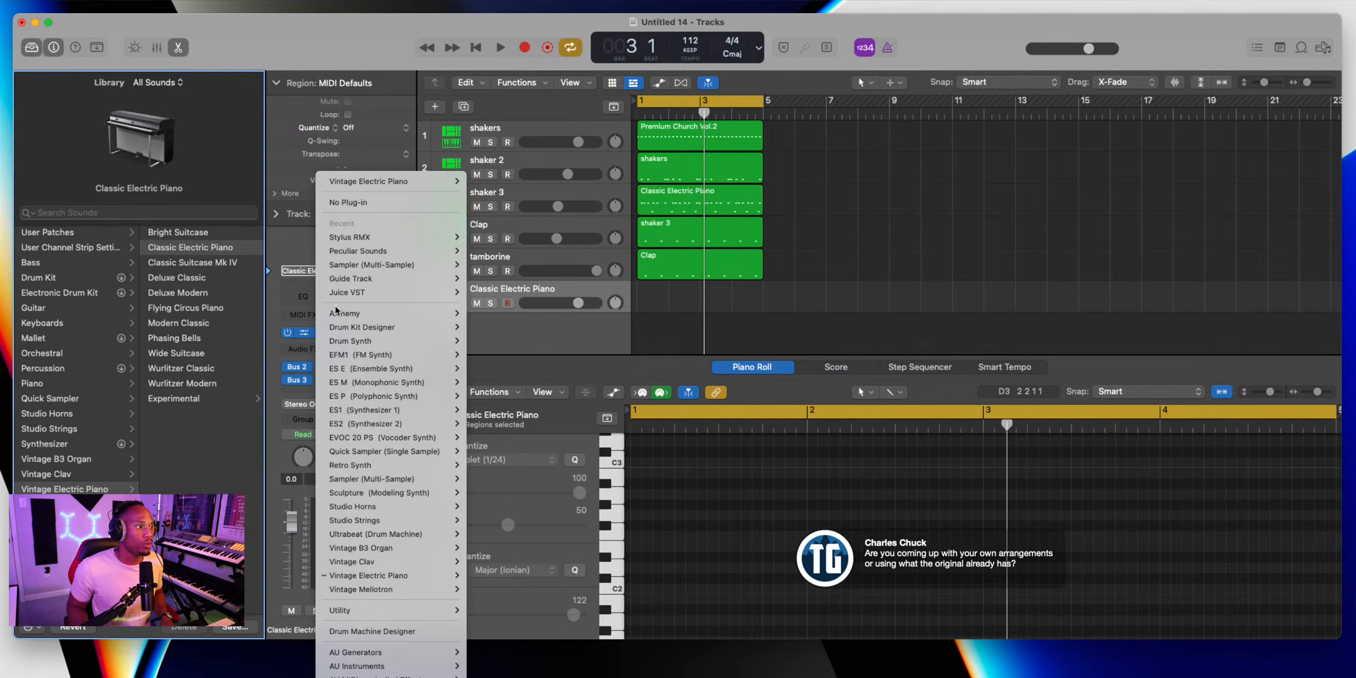
pyautogui.moveTo(369, 268)
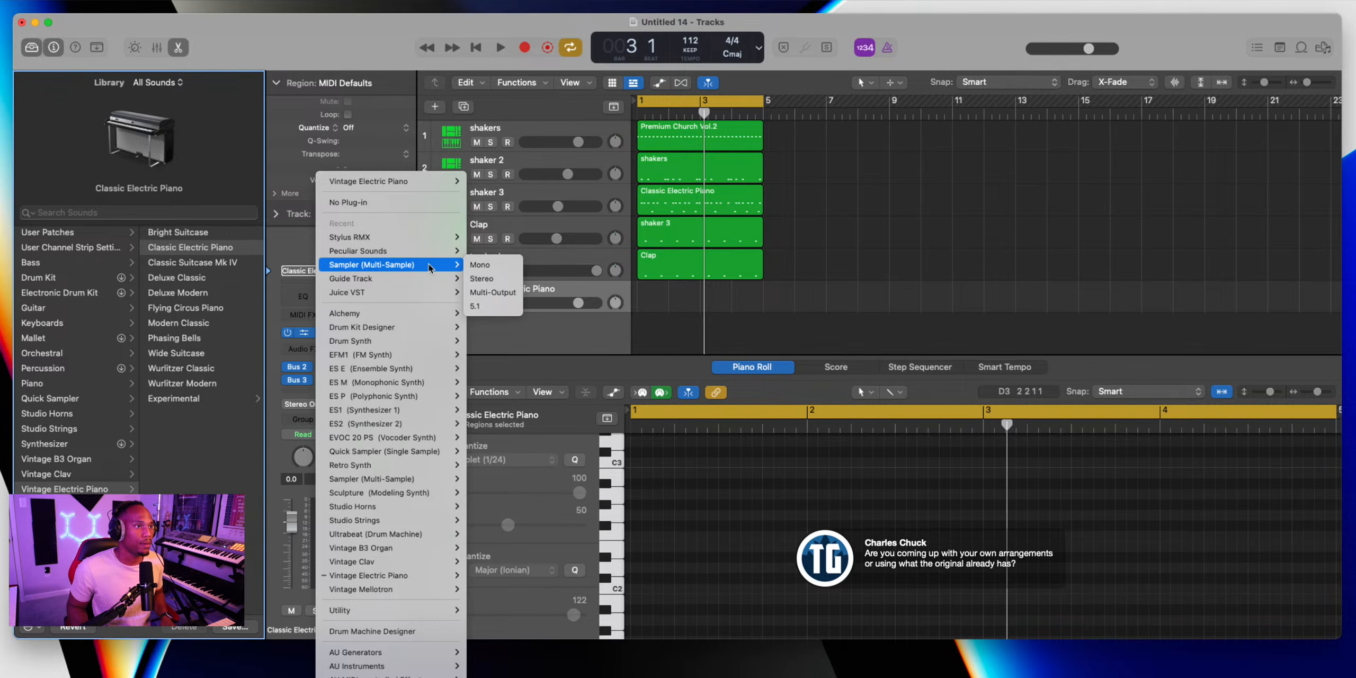
pyautogui.click(482, 278)
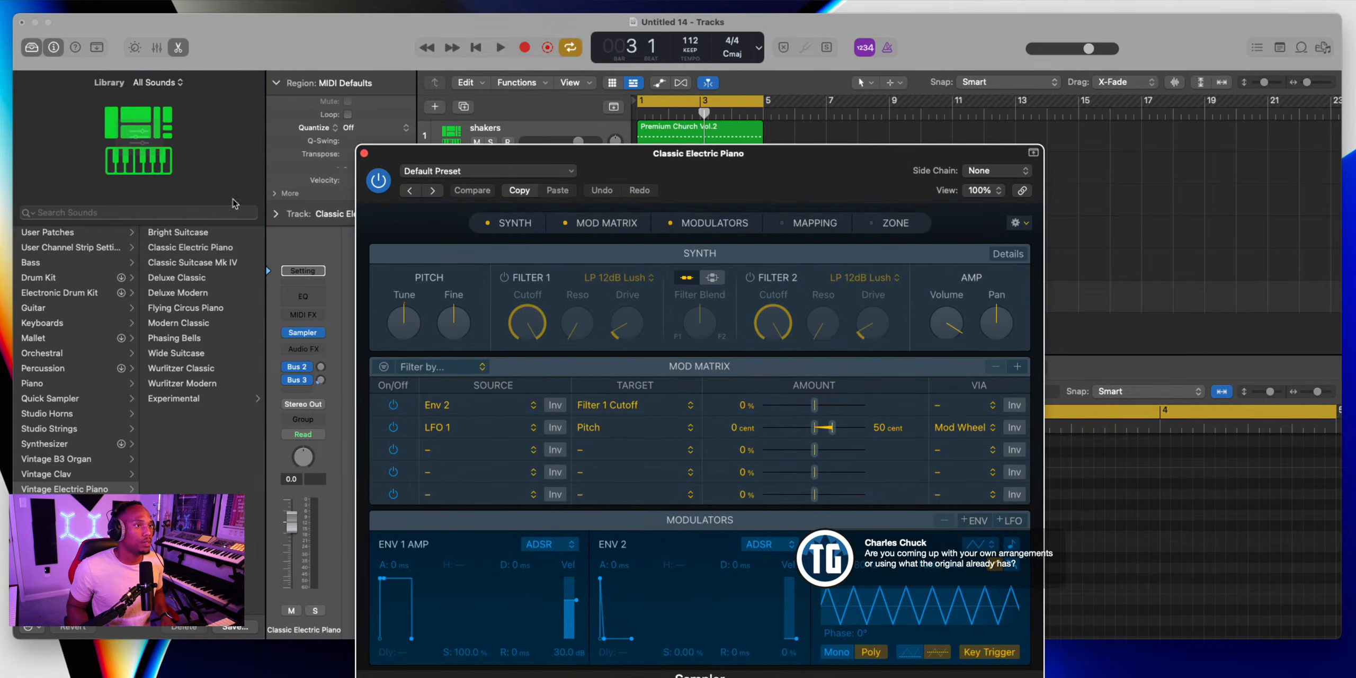
pyautogui.click(364, 154)
# Load User Patches > Pro Drum Loops > OG Mpc Samples on track 6 and start recording
pyautogui.click(106, 233)
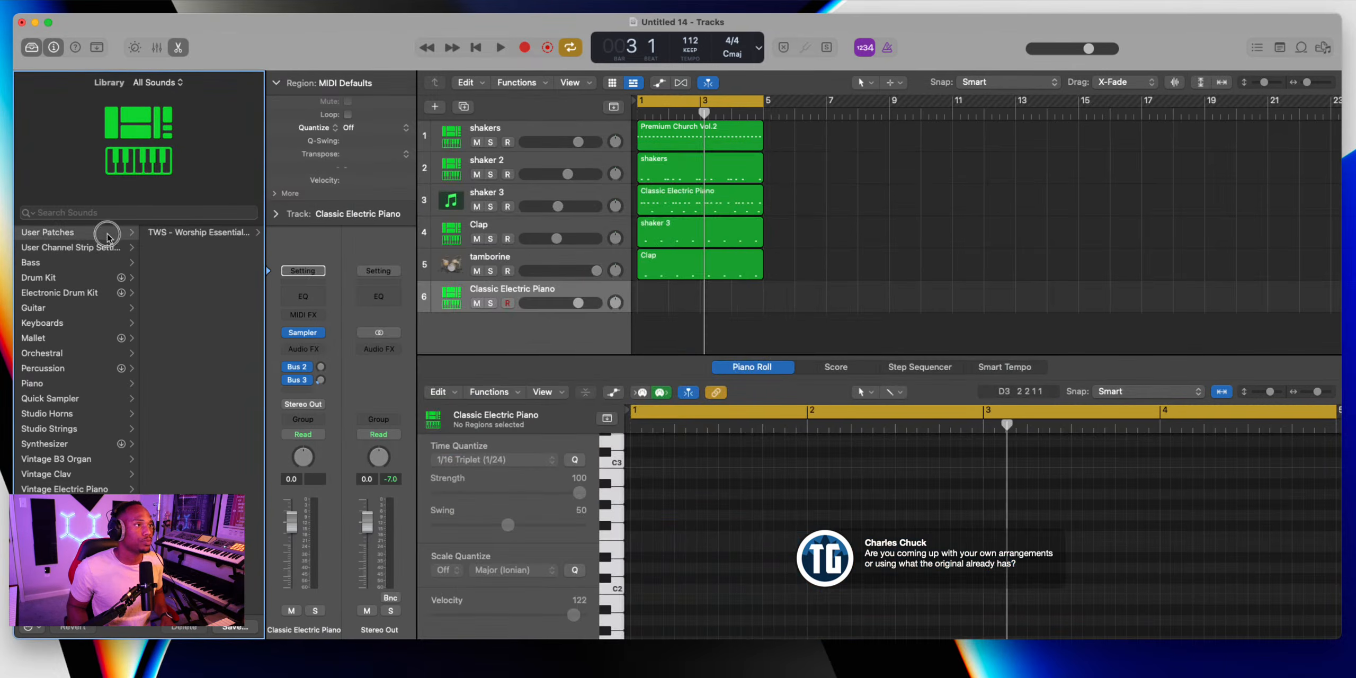
pyautogui.click(195, 354)
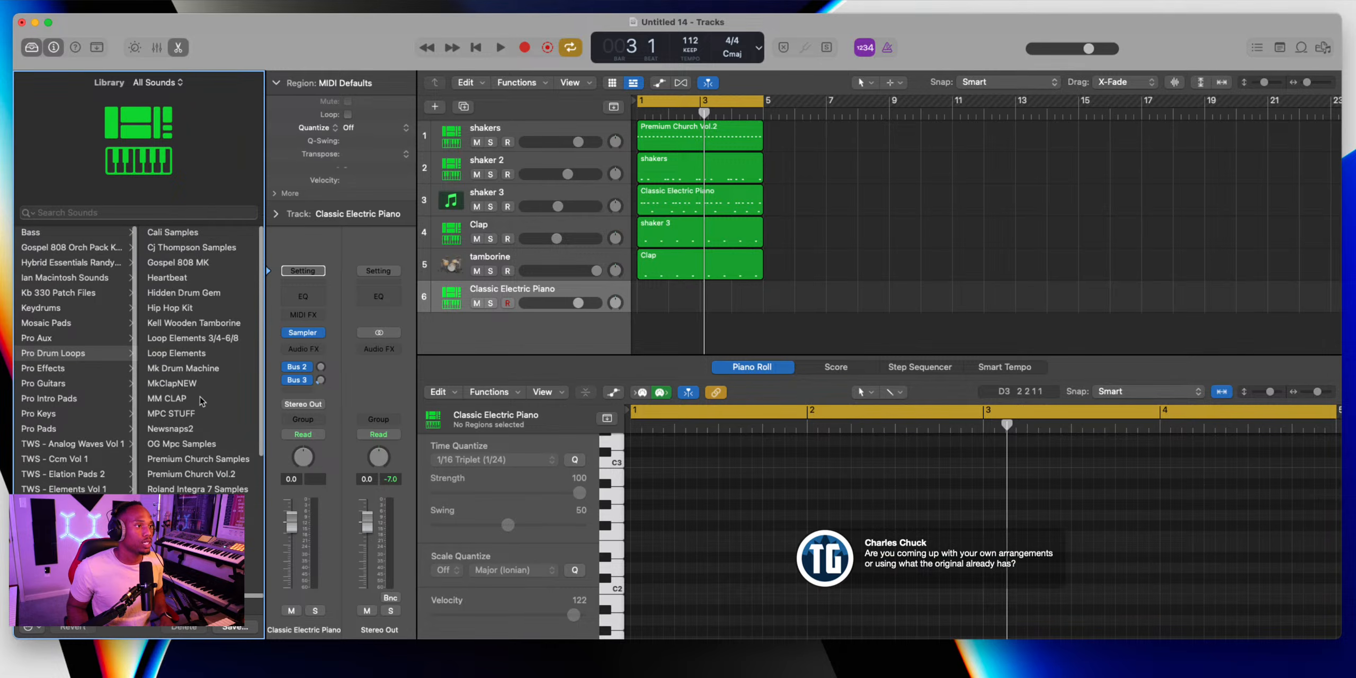
pyautogui.click(185, 445)
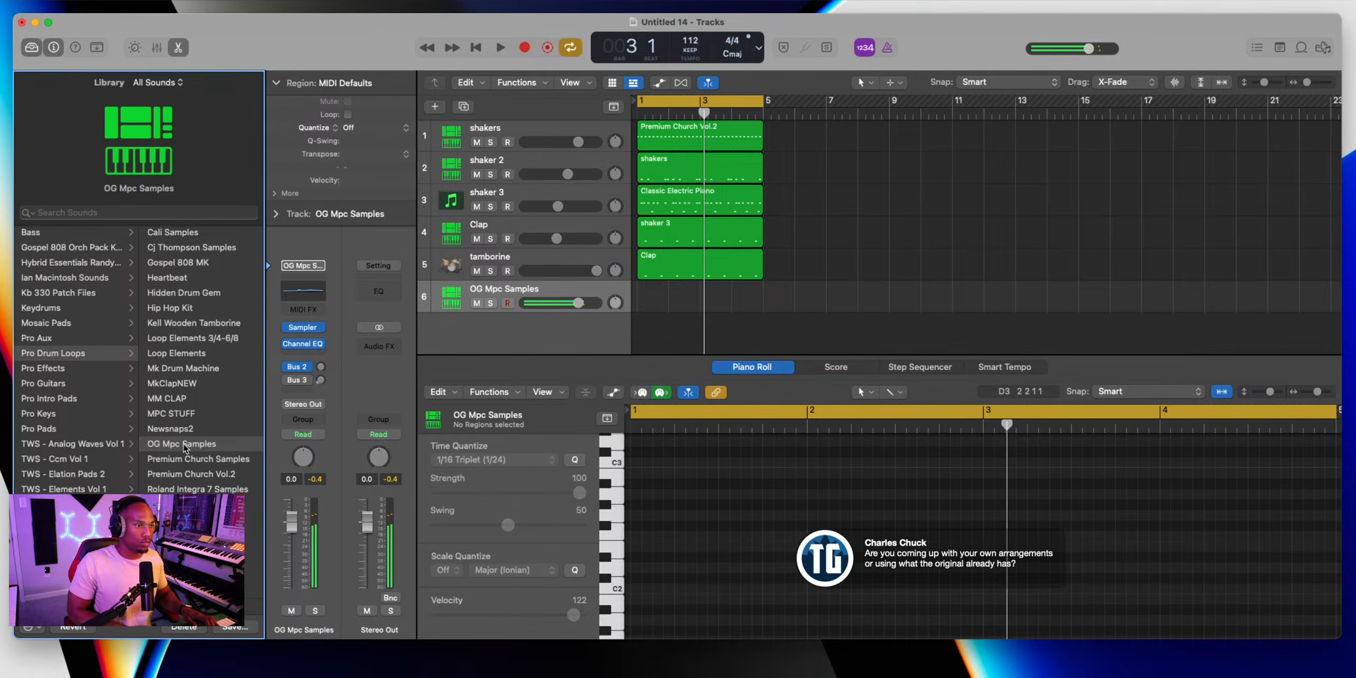
pyautogui.press('r')
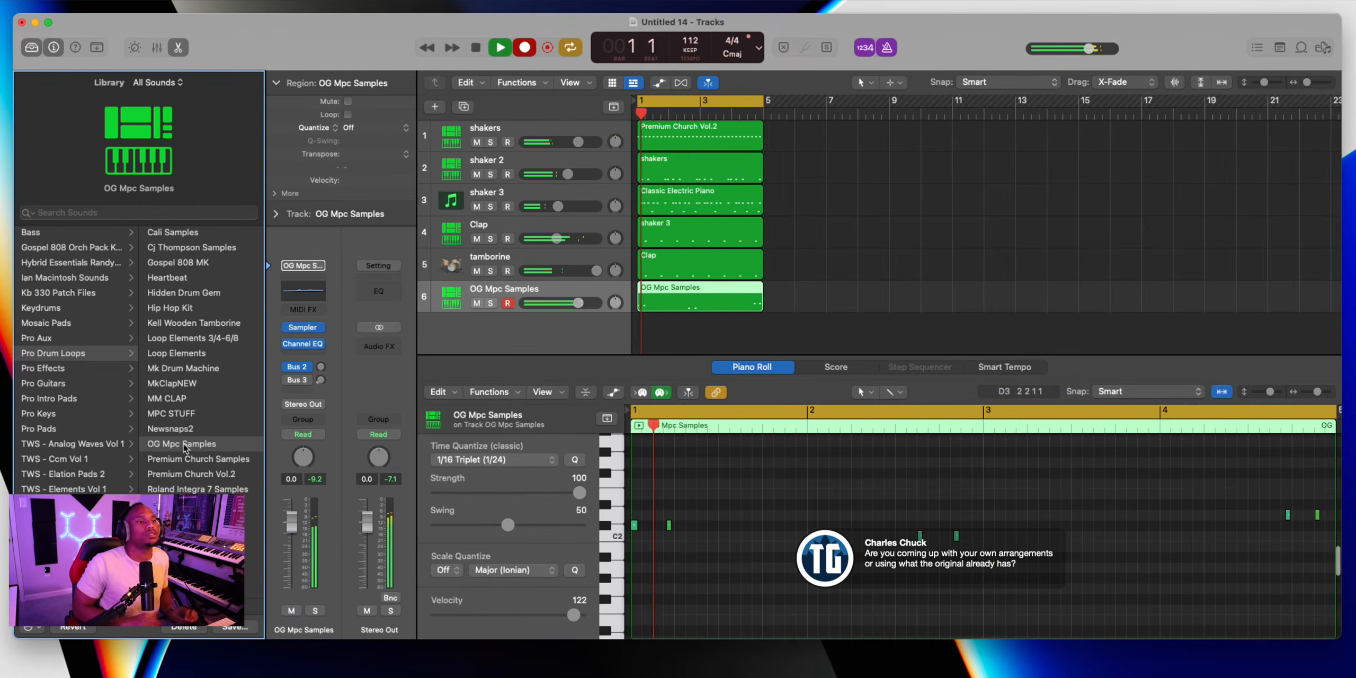
# Split the first percussion take at bar 4 and record a second part on a duplicated track
pyautogui.press('space')
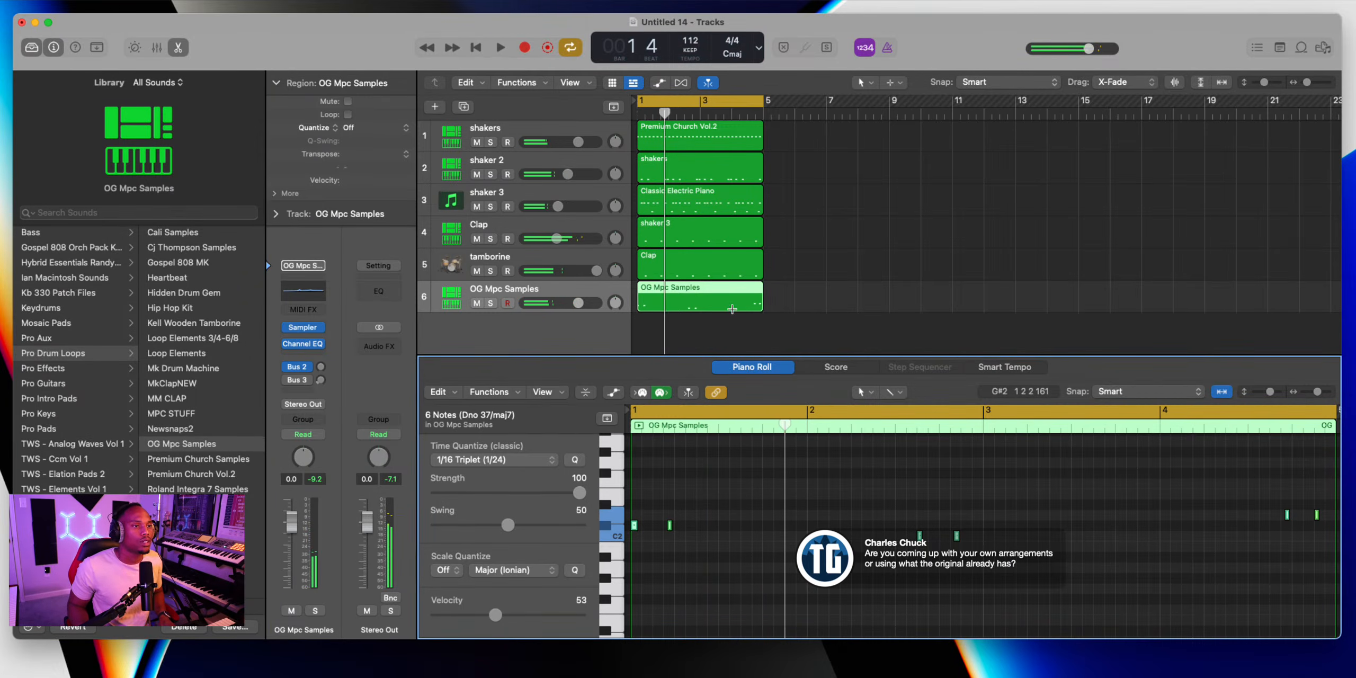
pyautogui.click(722, 290)
pyautogui.click(464, 107)
pyautogui.press('r')
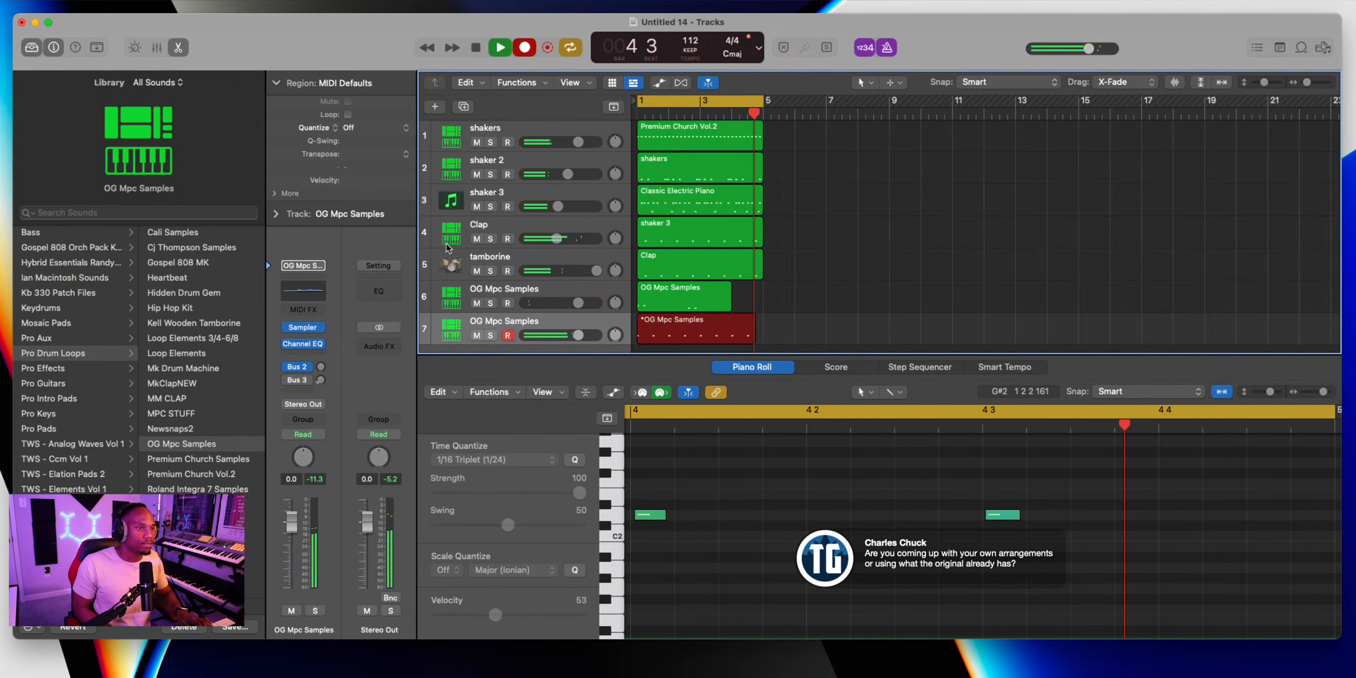
pyautogui.press('space')
pyautogui.click(804, 476)
pyautogui.press('super+a')
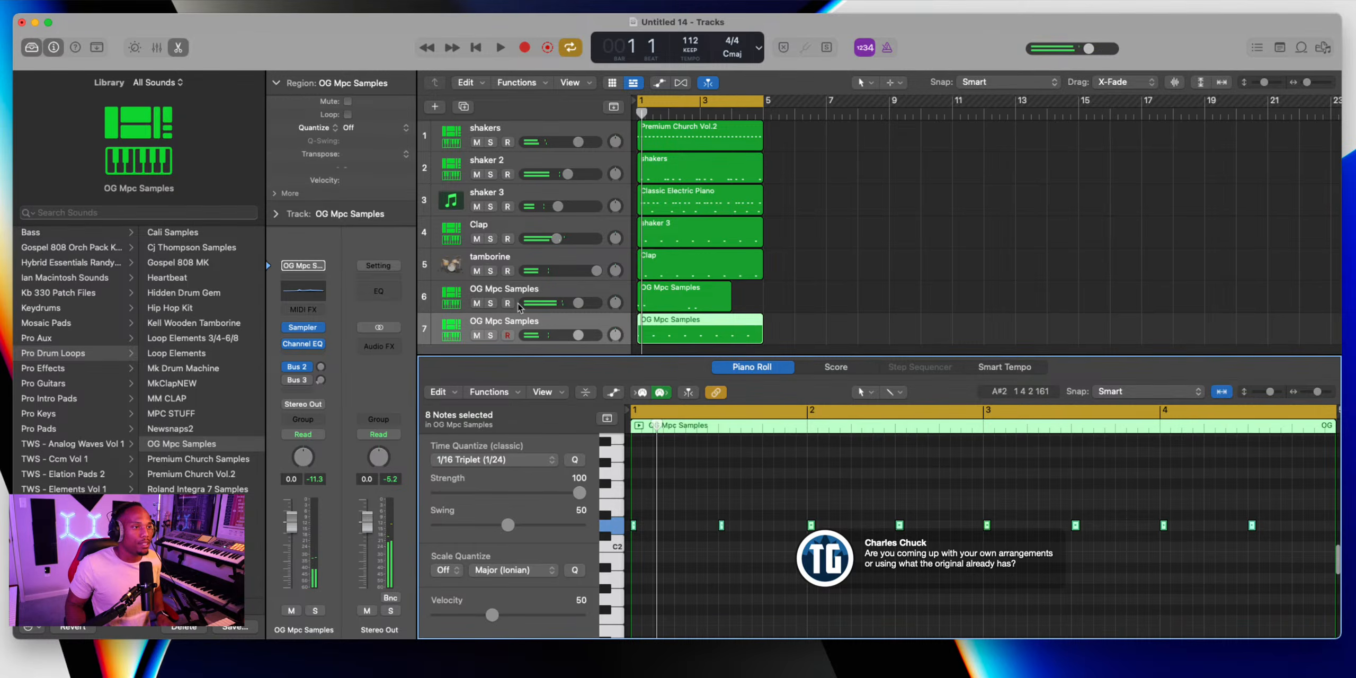
# Rename track 7 cowbell and track 6 bongos, and turn the cowbell fader down slightly
pyautogui.doubleClick(491, 322)
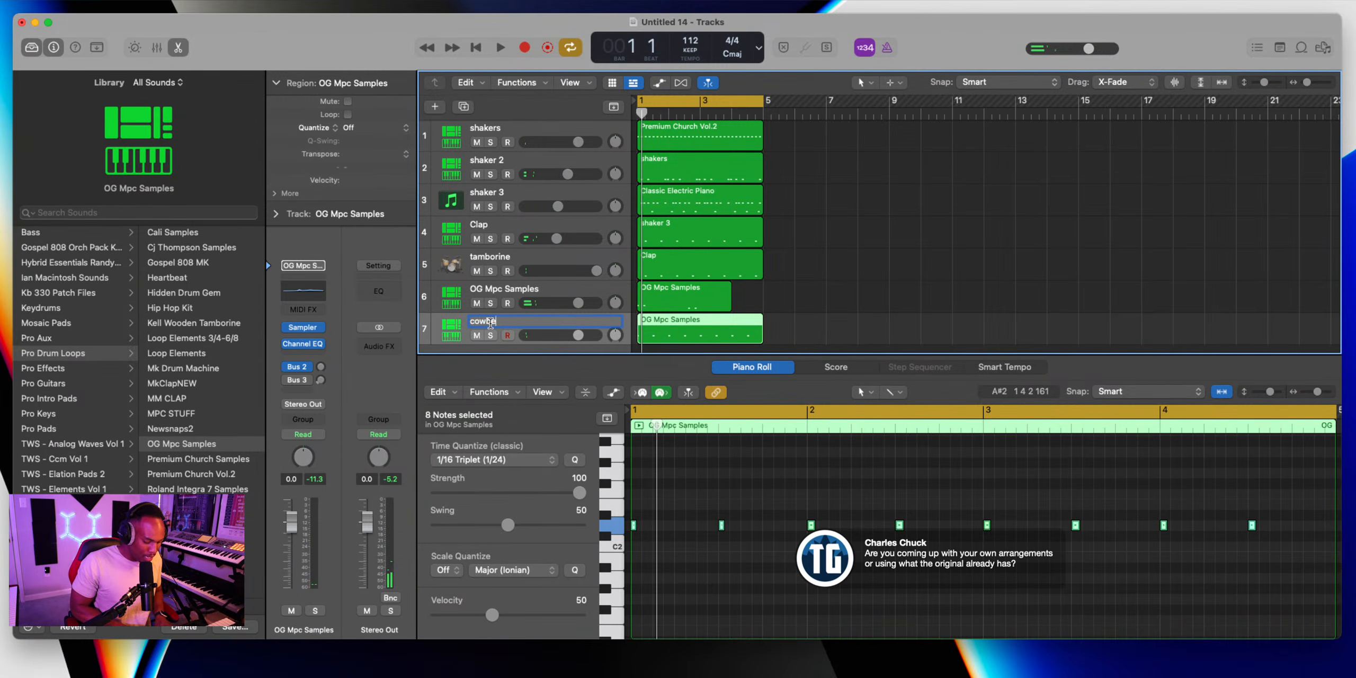
pyautogui.click(792, 276)
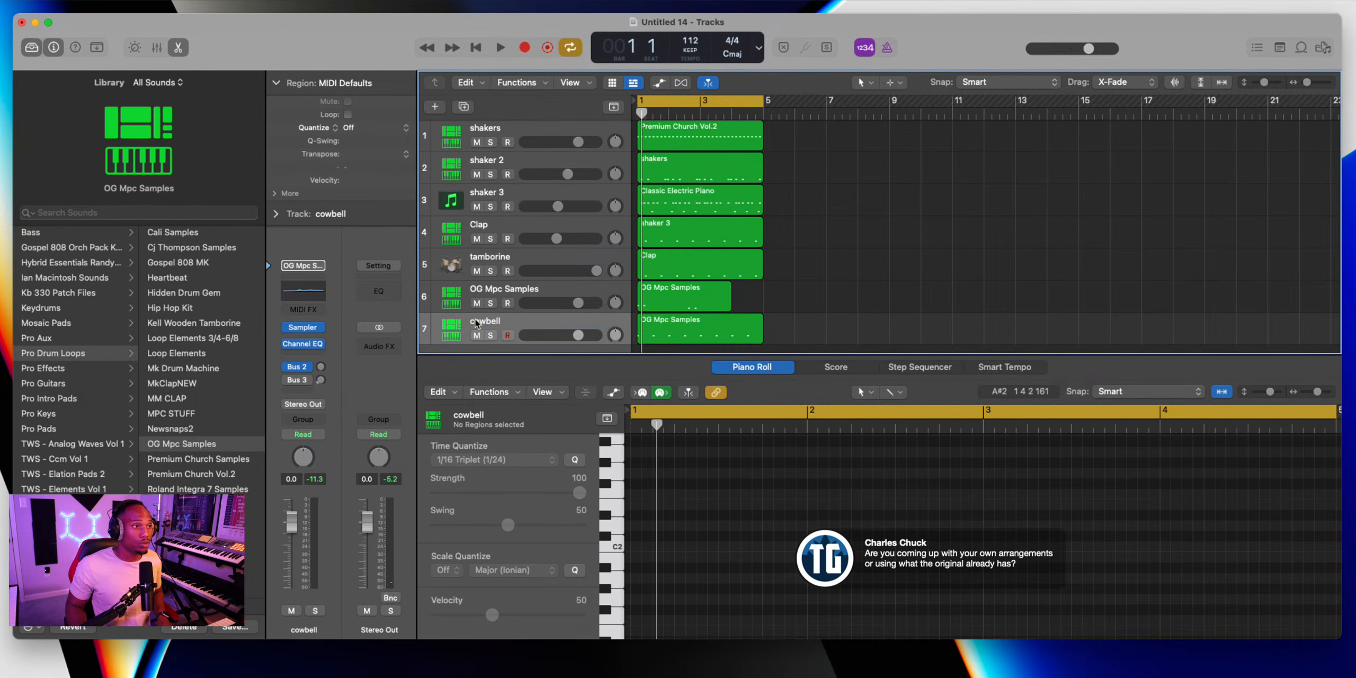
pyautogui.doubleClick(683, 310)
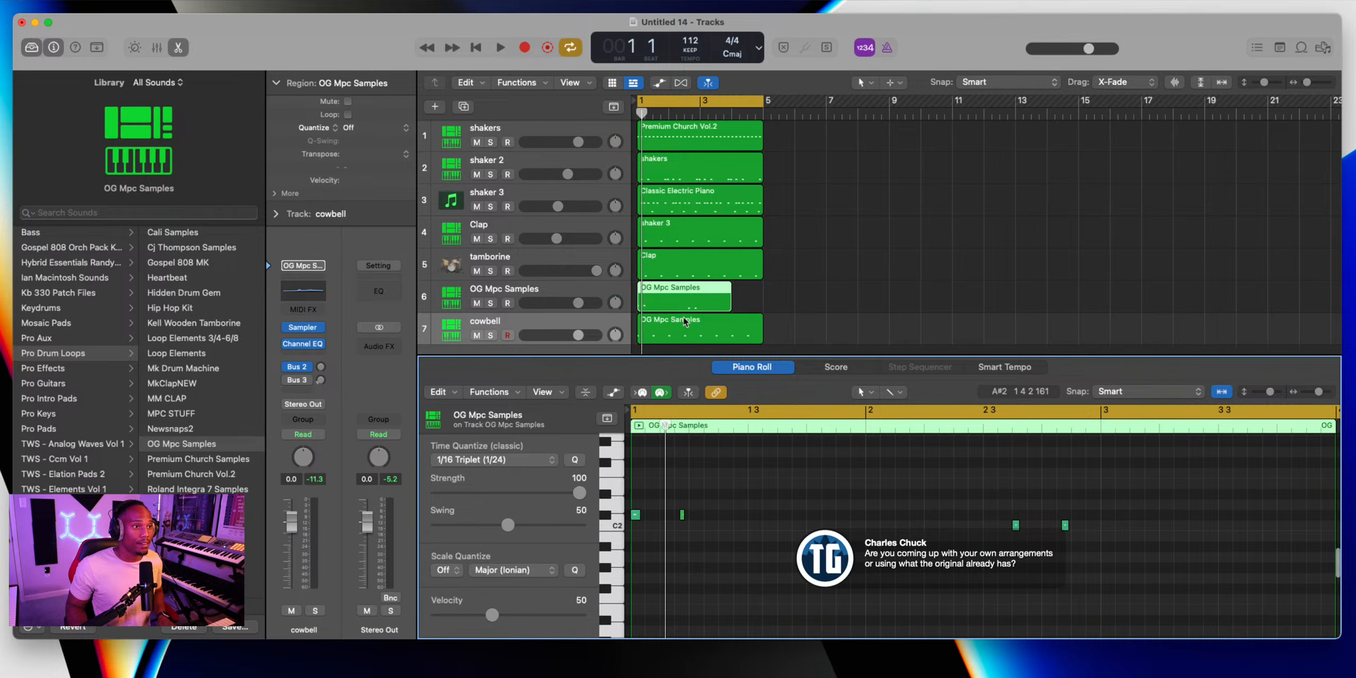
pyautogui.doubleClick(513, 288)
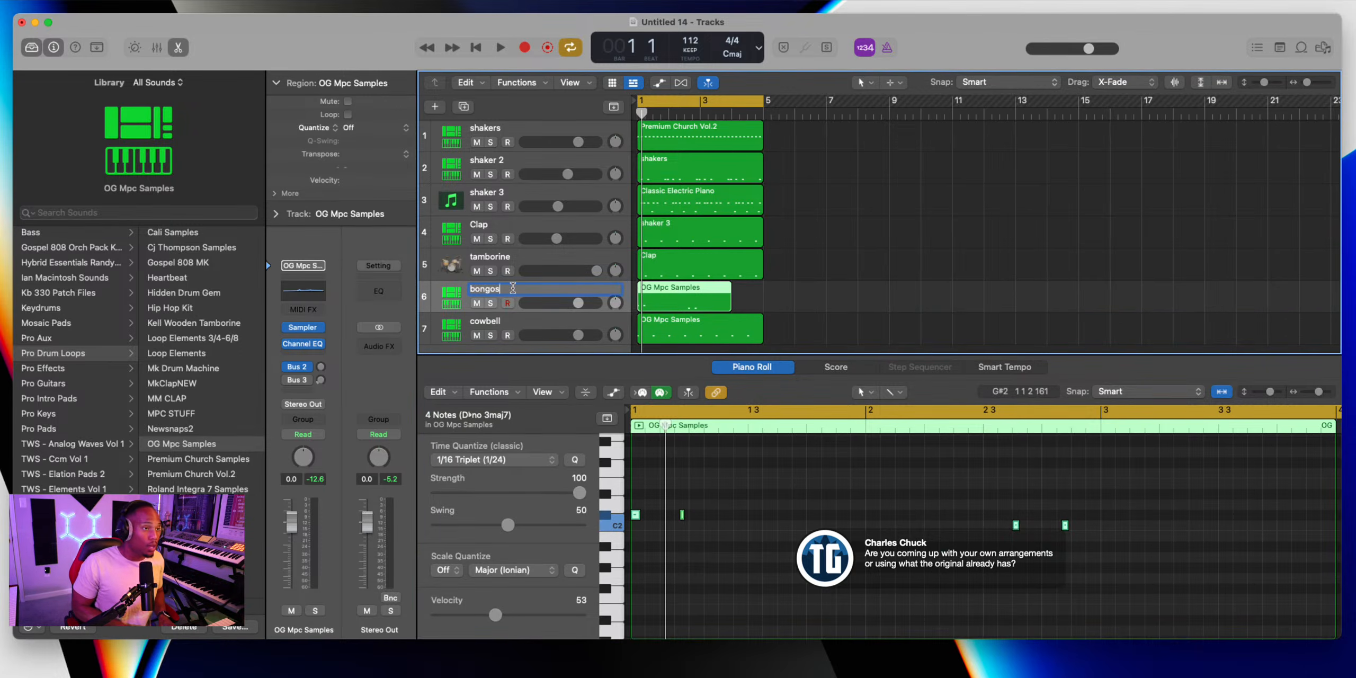
pyautogui.click(943, 241)
pyautogui.click(485, 325)
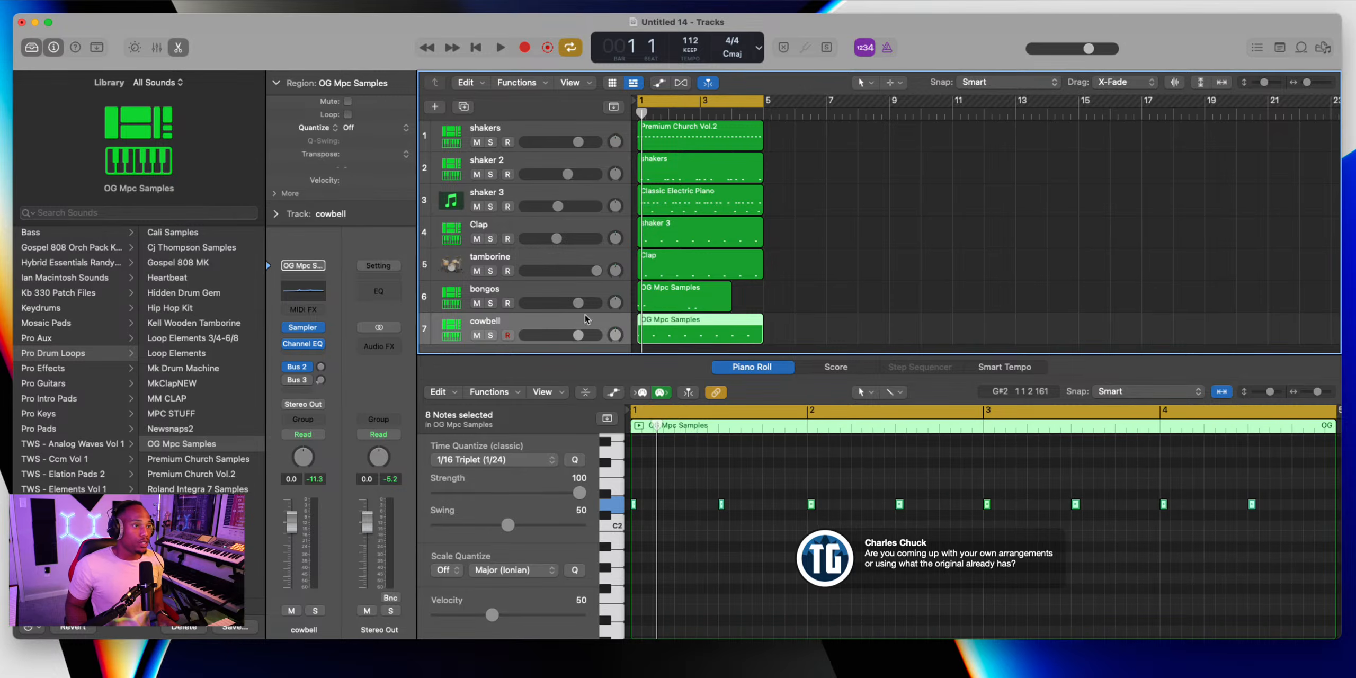
pyautogui.moveTo(578, 335)
pyautogui.moveTo(577, 335); pyautogui.dragTo(564, 335)
pyautogui.keyDown('shift'); pyautogui.click(499, 127); pyautogui.keyUp('shift')
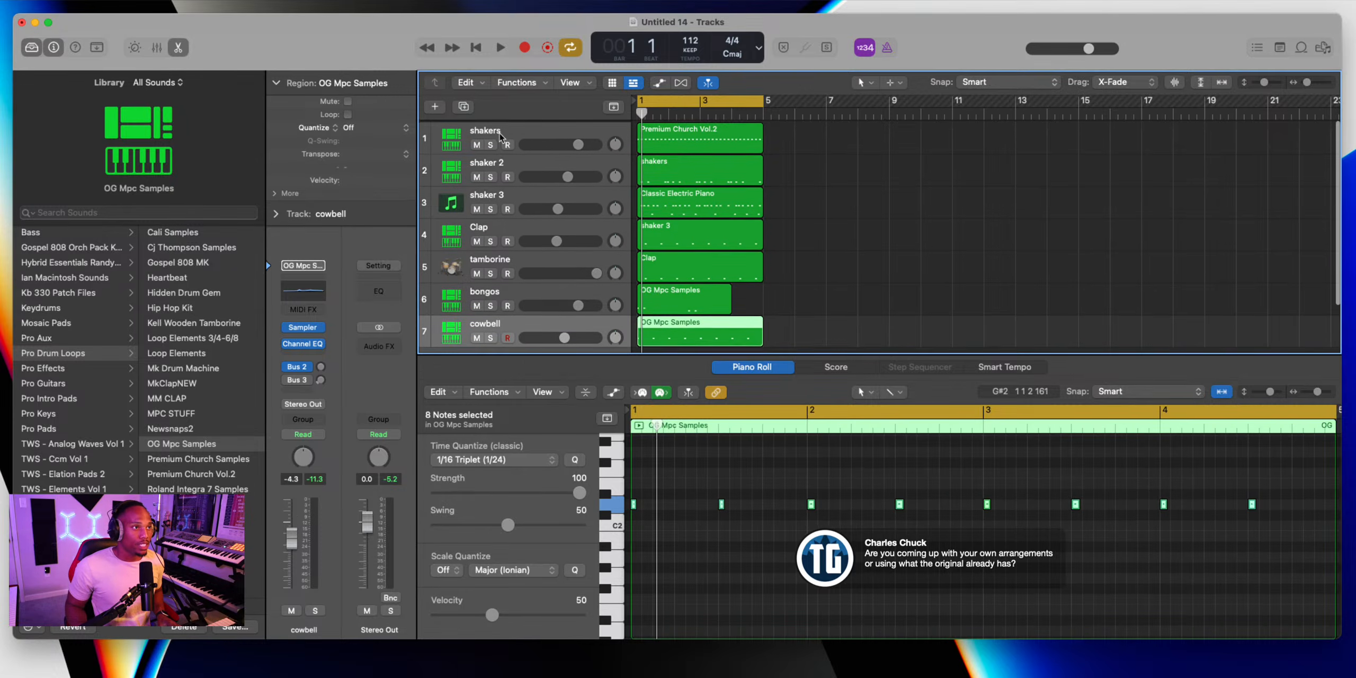
# Combine all seven selected tracks into a summing track stack named LOOP
pyautogui.rightClick(499, 127)
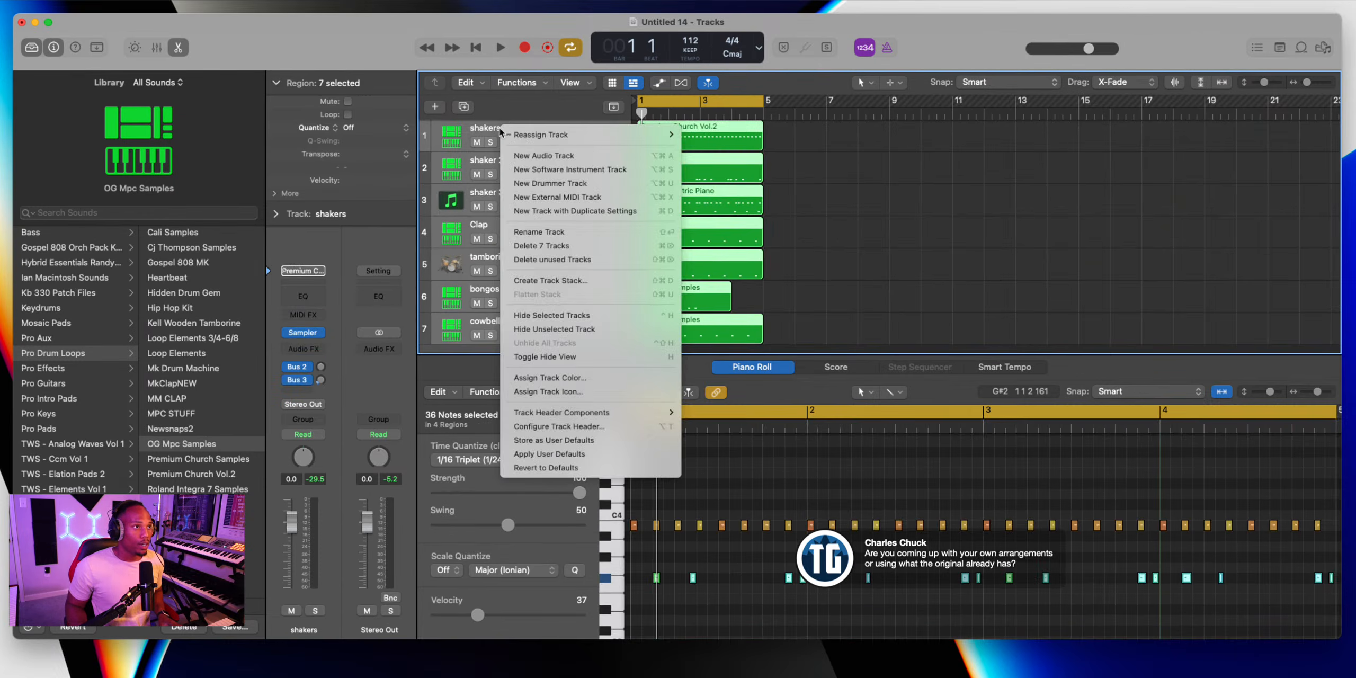
pyautogui.click(570, 280)
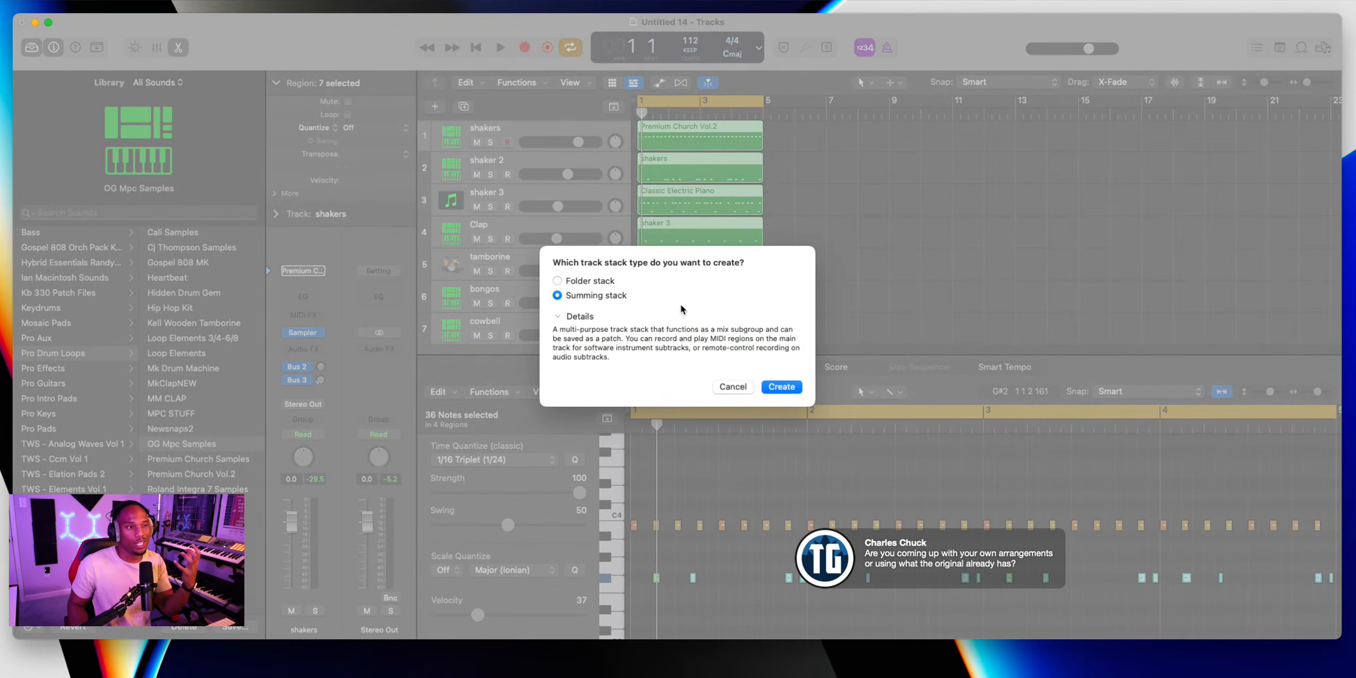
pyautogui.click(782, 386)
pyautogui.doubleClick(501, 126)
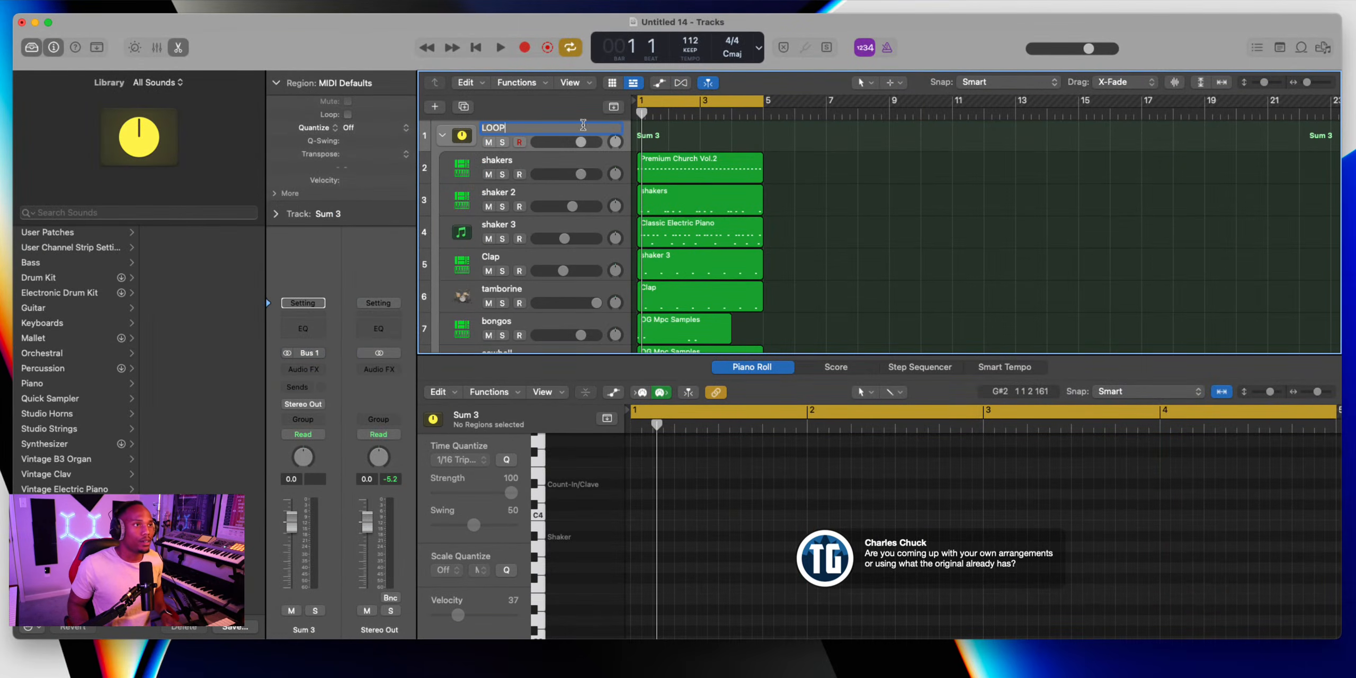
pyautogui.press('Return')
# Collapse the LOOP stack and give it the Percussion drum-machine icon while the loop plays
pyautogui.click(444, 138)
pyautogui.press('space')
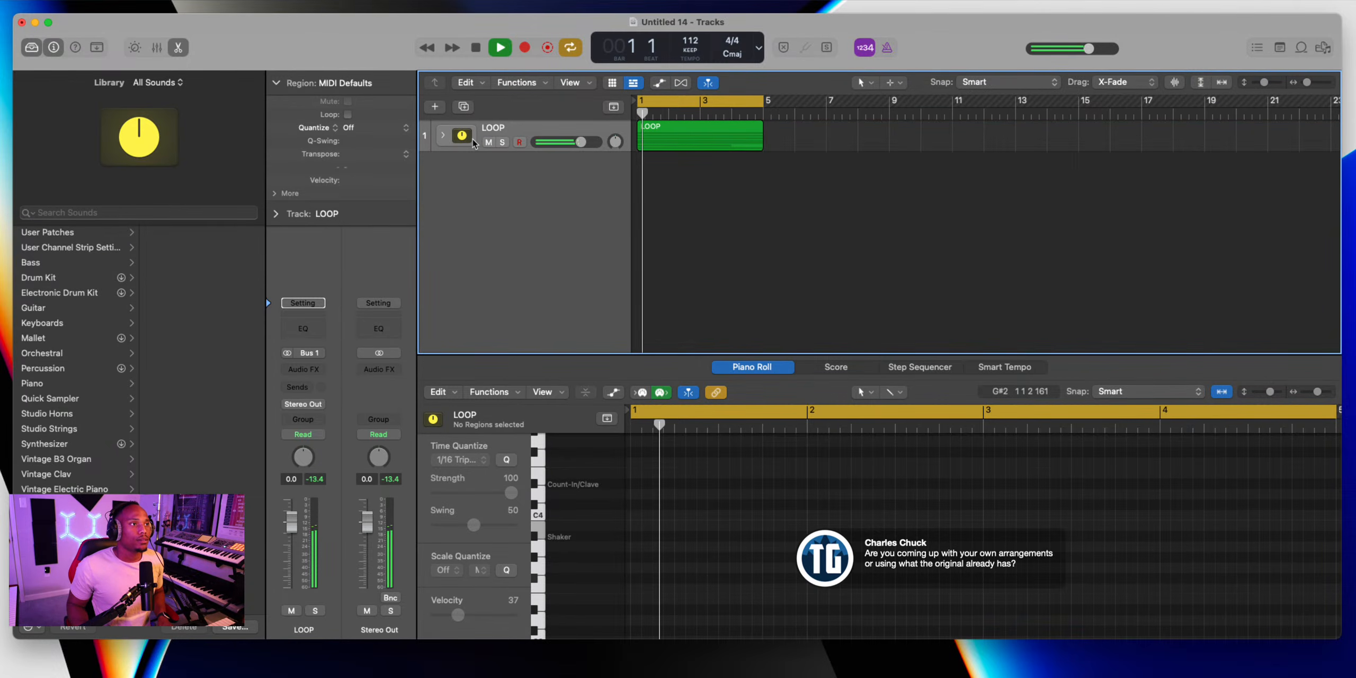
pyautogui.click(471, 137)
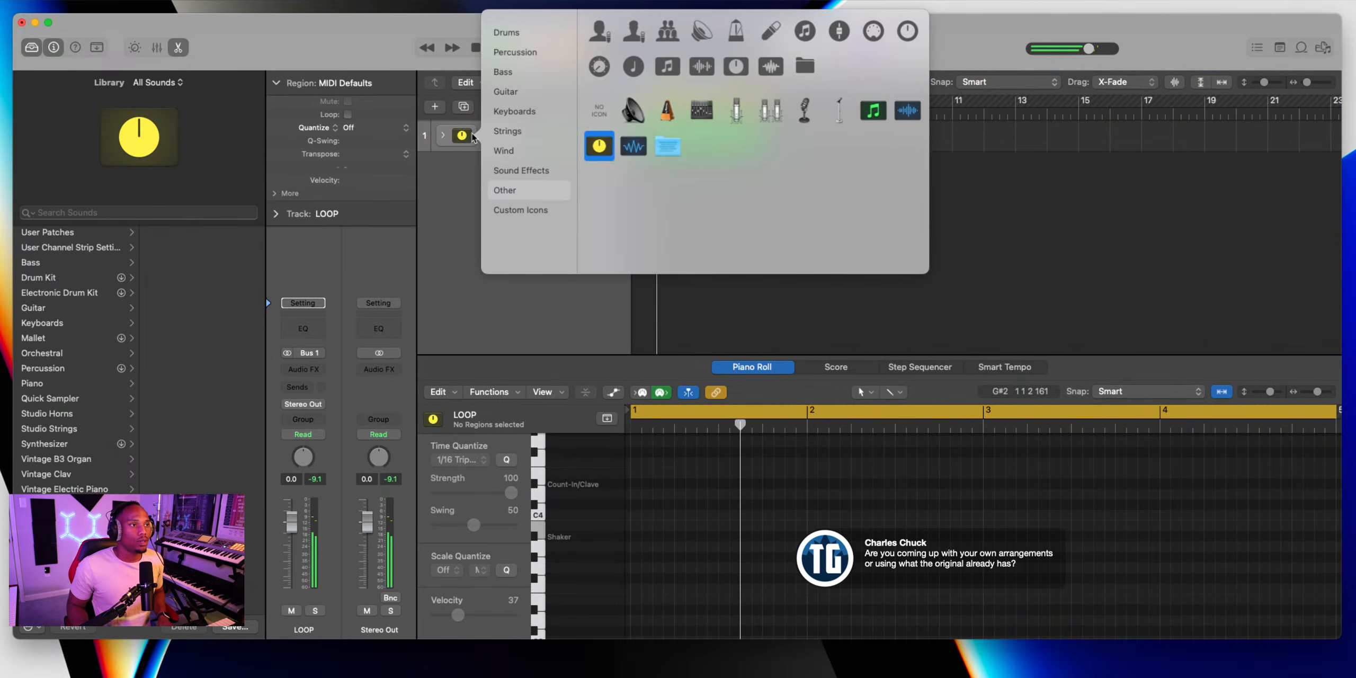
pyautogui.click(534, 55)
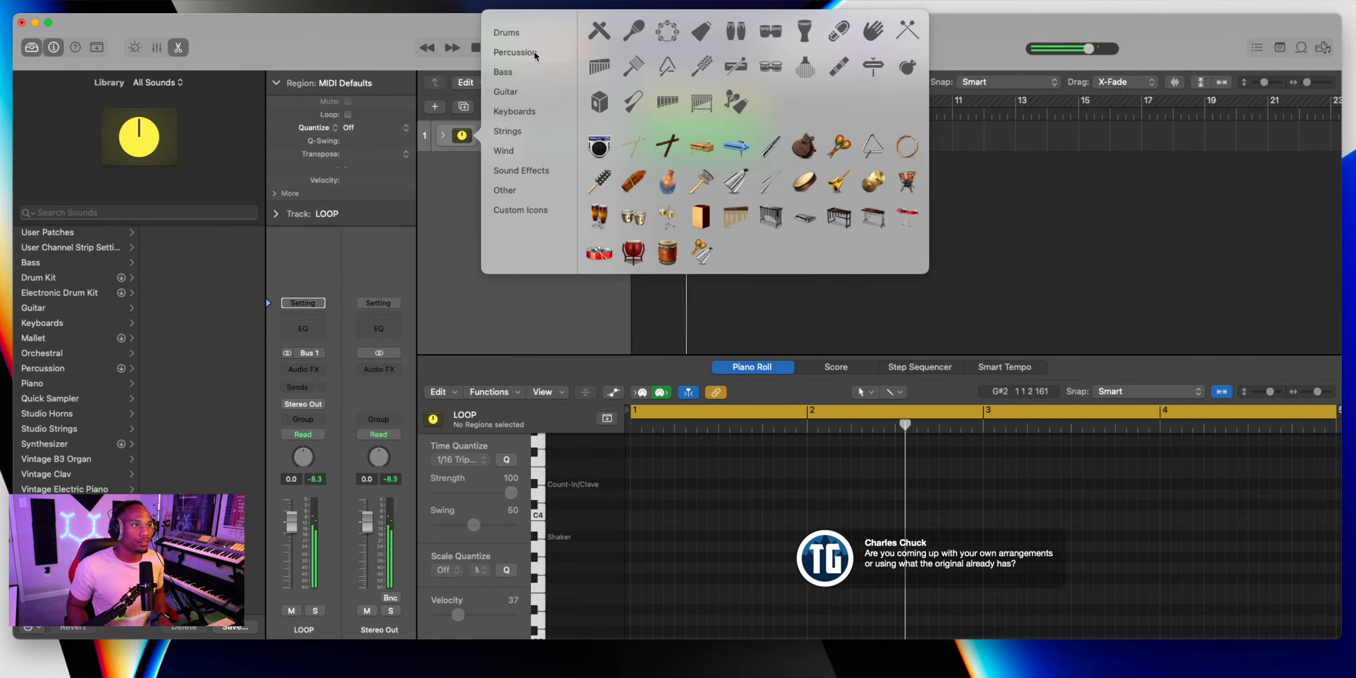
pyautogui.click(598, 146)
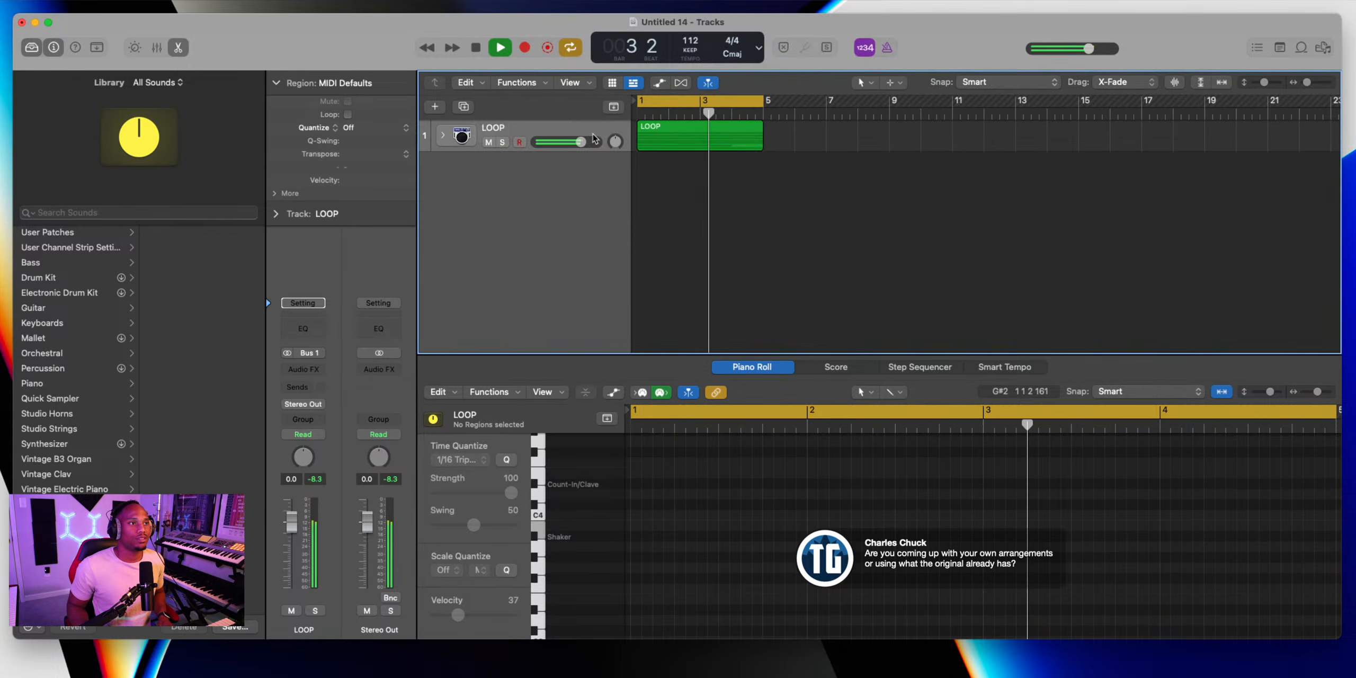
pyautogui.press('space')
# Add a Pro Drum Loops Cj Thompson Samples track, bypass its Bus 3 send, and lower its volume
pyautogui.click(435, 108)
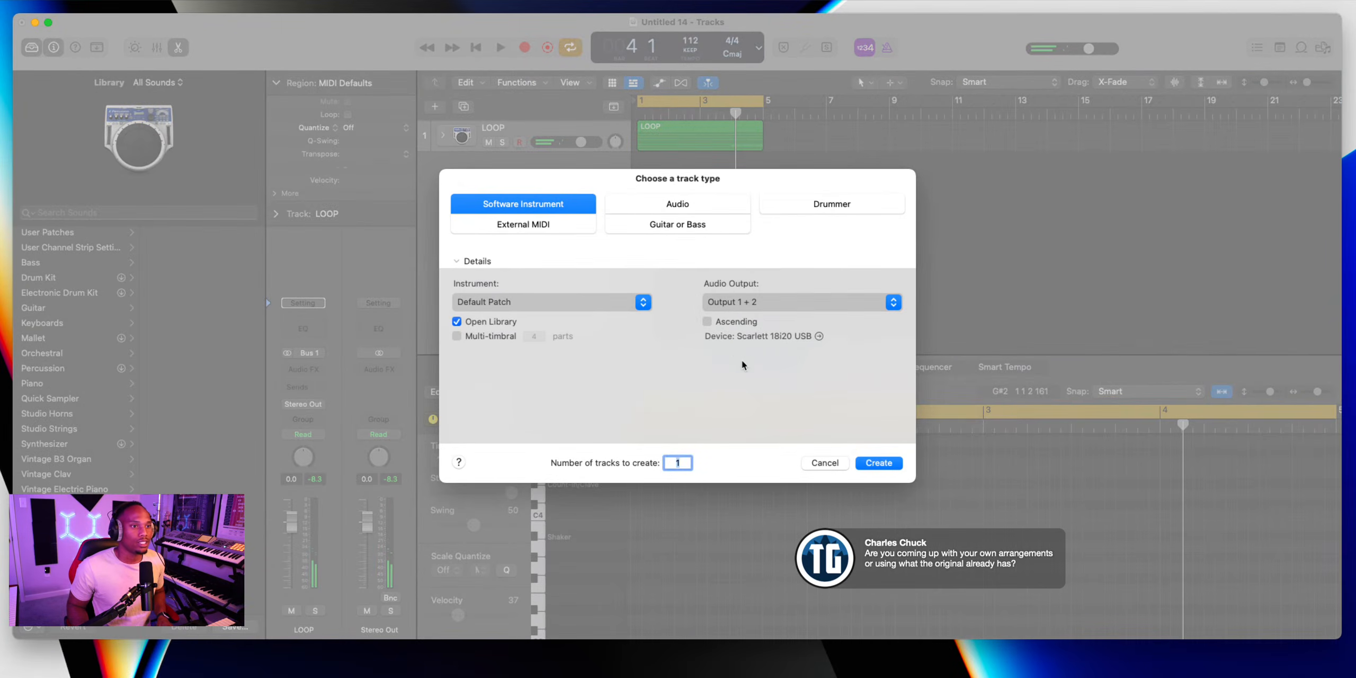
pyautogui.click(879, 463)
pyautogui.click(53, 232)
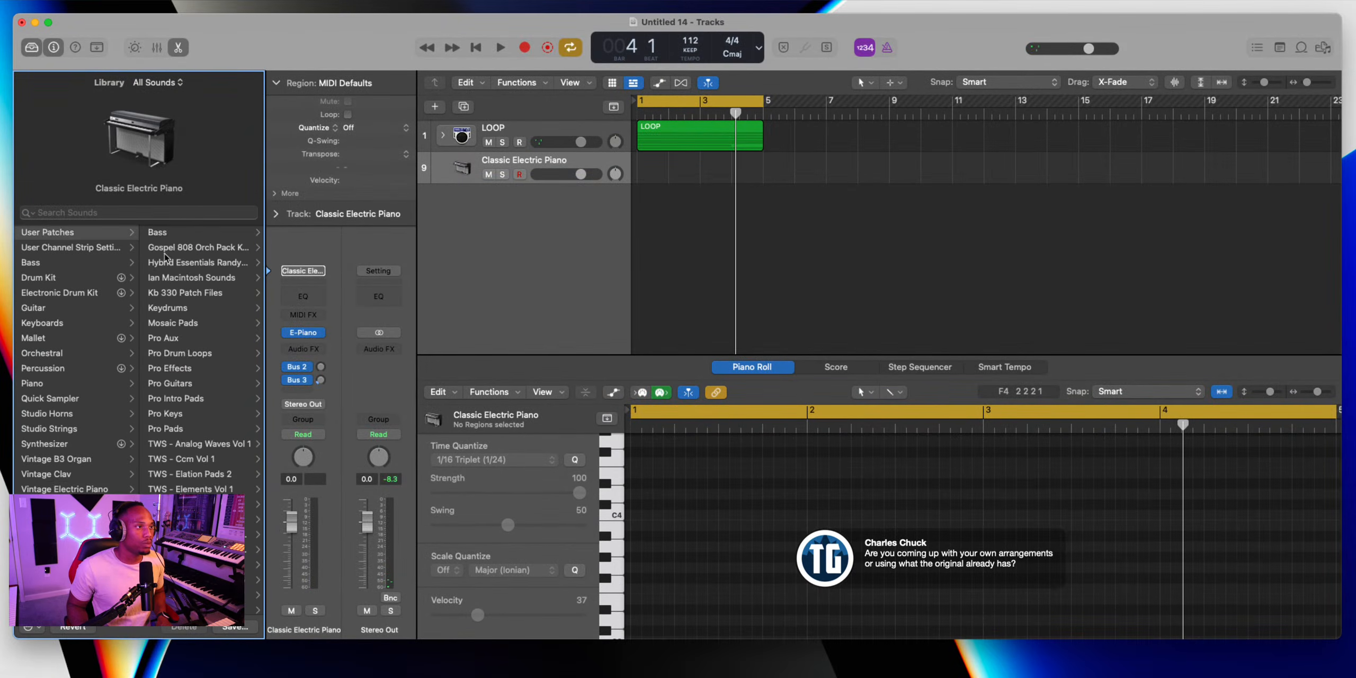
pyautogui.click(198, 356)
pyautogui.click(199, 248)
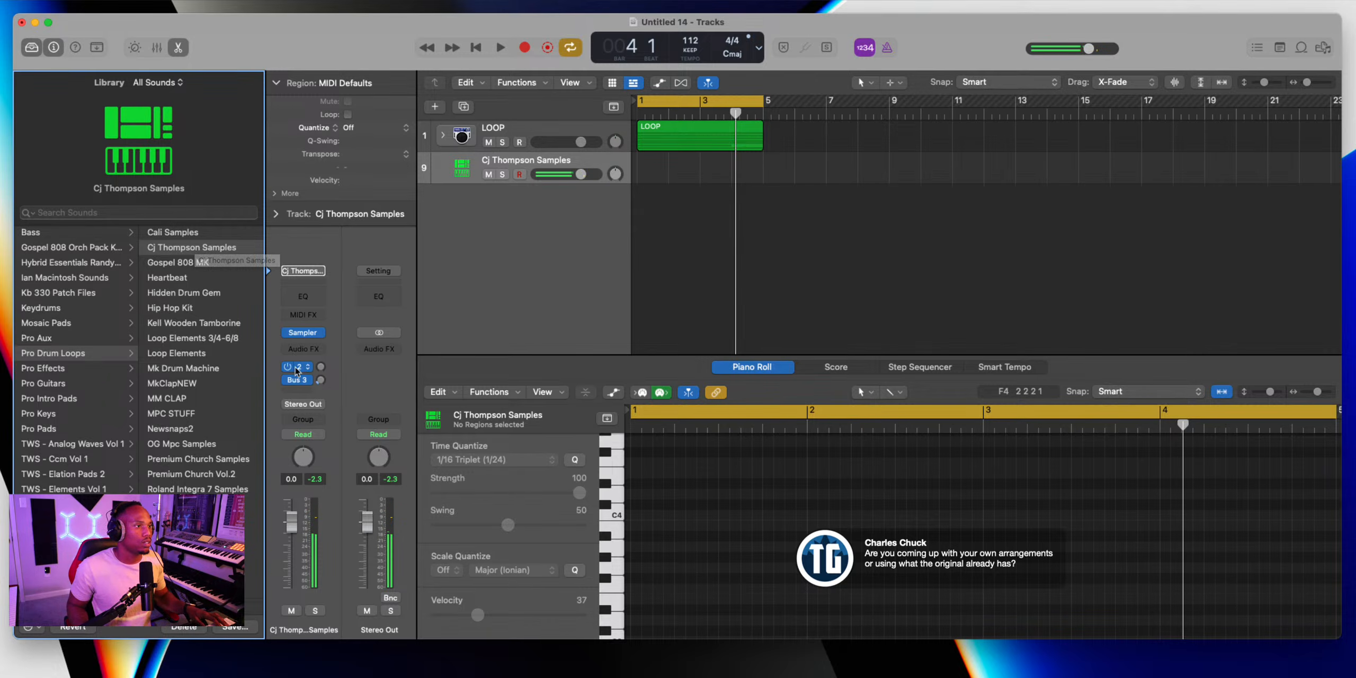
pyautogui.click(285, 380)
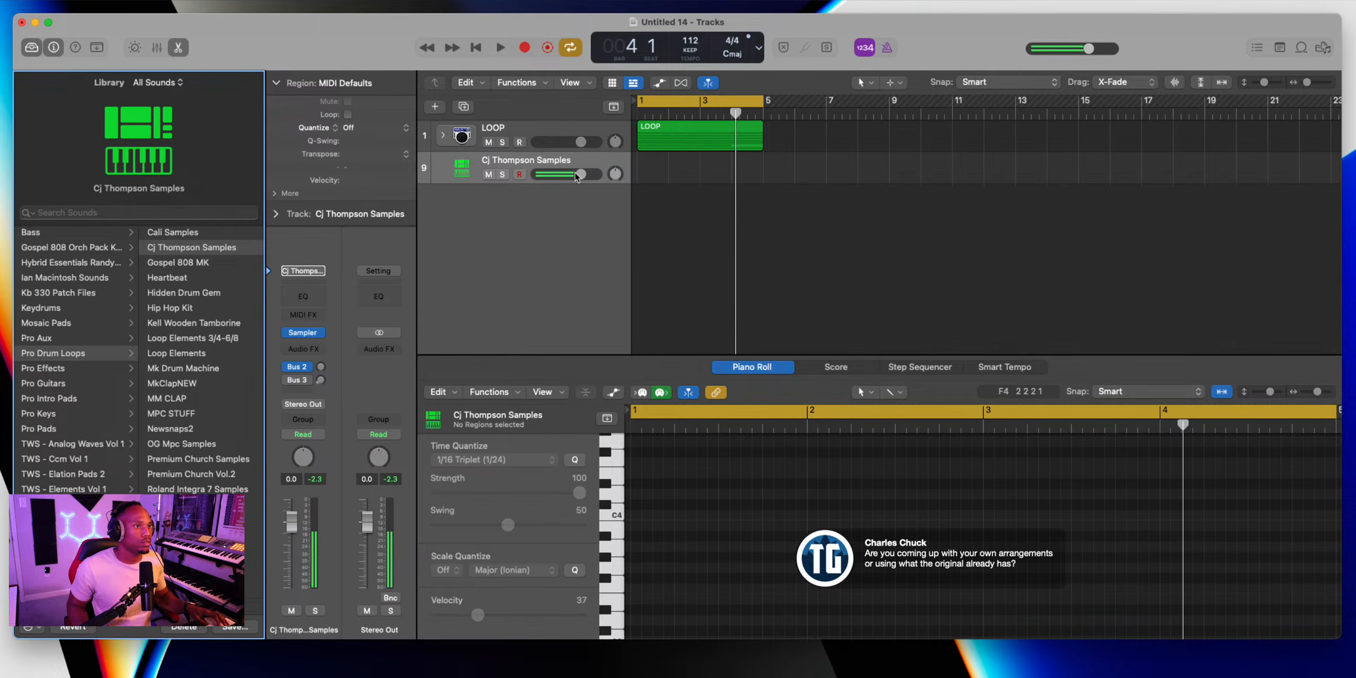
pyautogui.moveTo(577, 176); pyautogui.dragTo(510, 185)
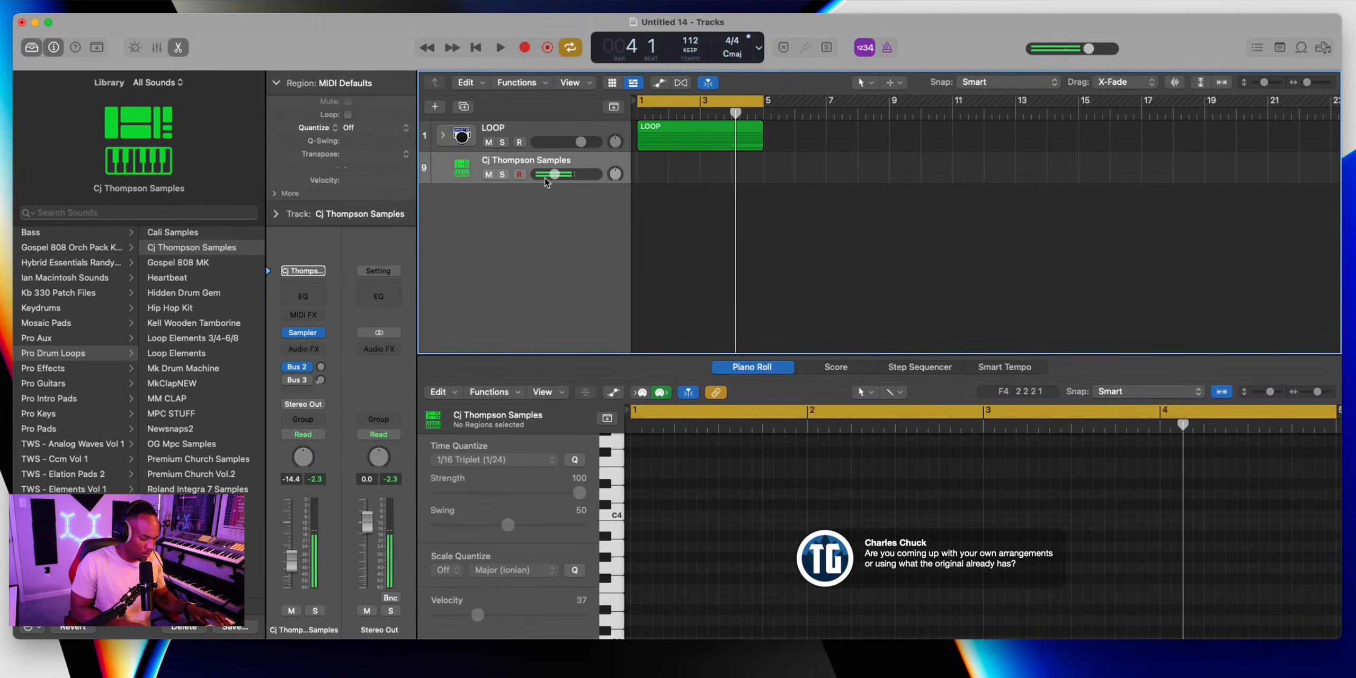
# Record the Cj Thompson part, rename the track kick, and lower it to about -16.6 dB
pyautogui.press('r')
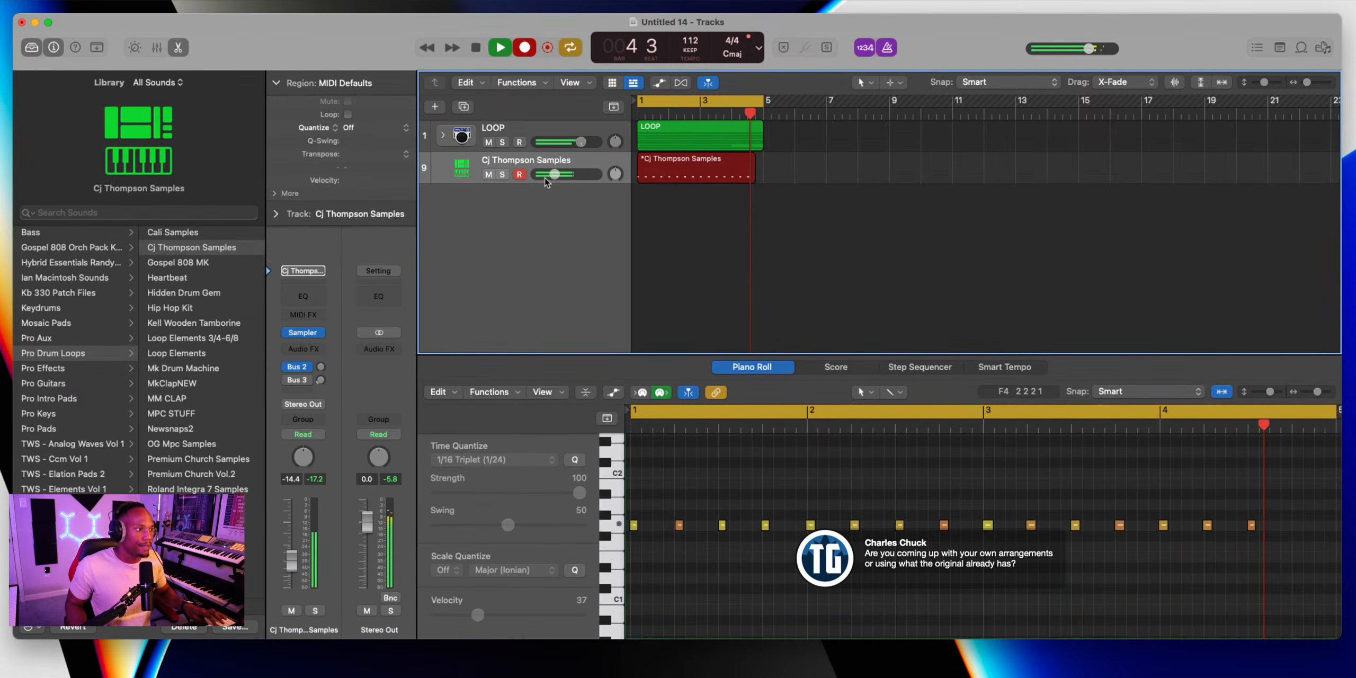
pyautogui.press('space')
pyautogui.click(698, 484)
pyautogui.press('super+a')
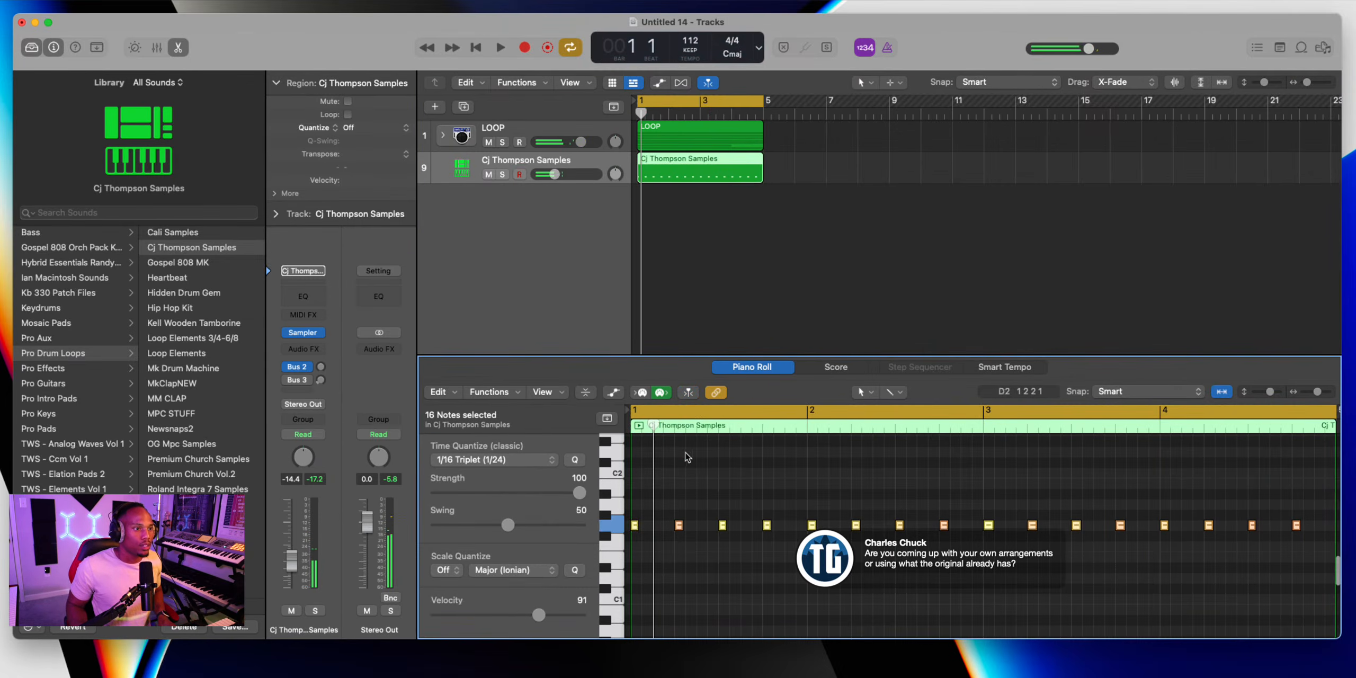
pyautogui.doubleClick(538, 159)
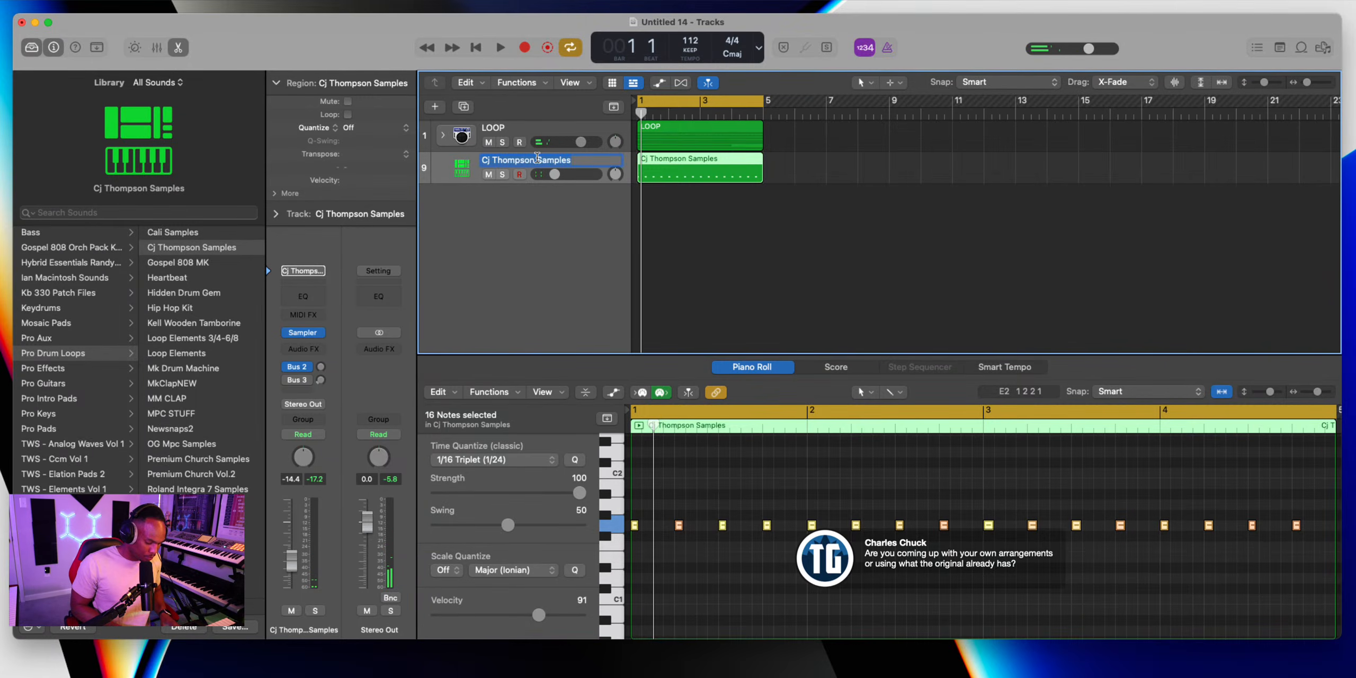
pyautogui.click(691, 218)
pyautogui.press('space')
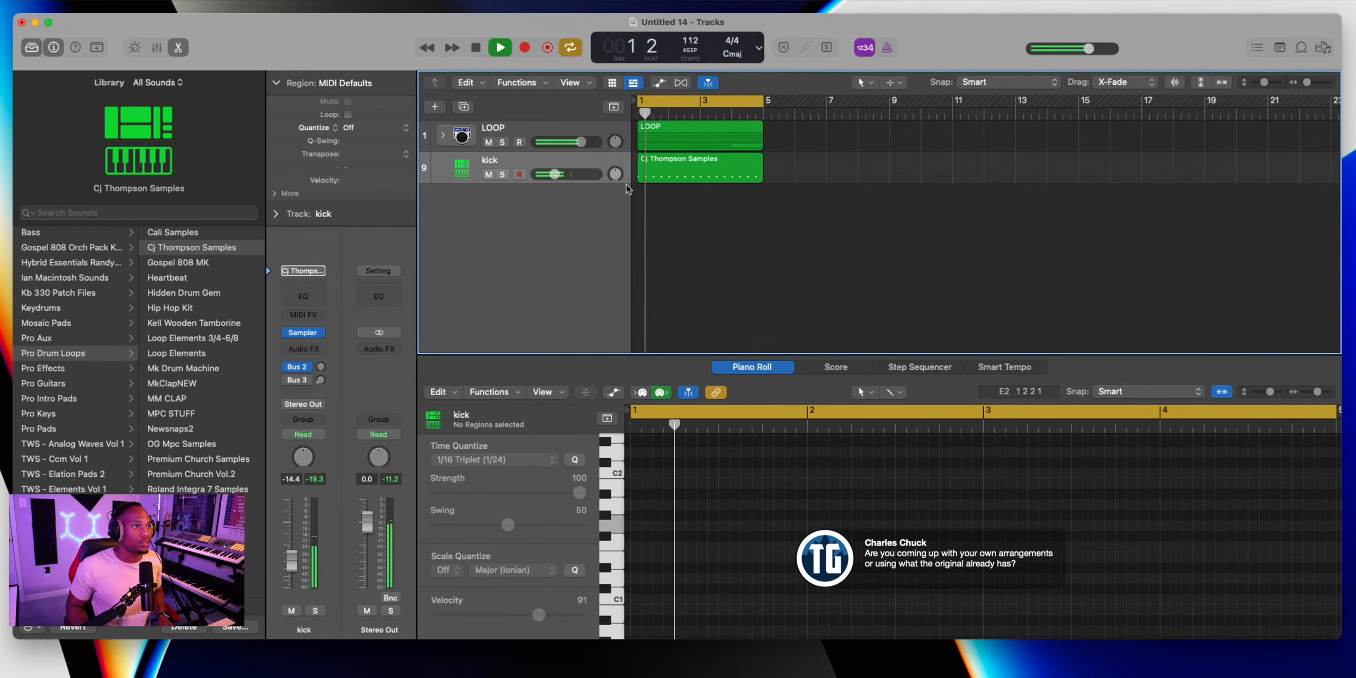
pyautogui.moveTo(554, 174); pyautogui.dragTo(549, 174)
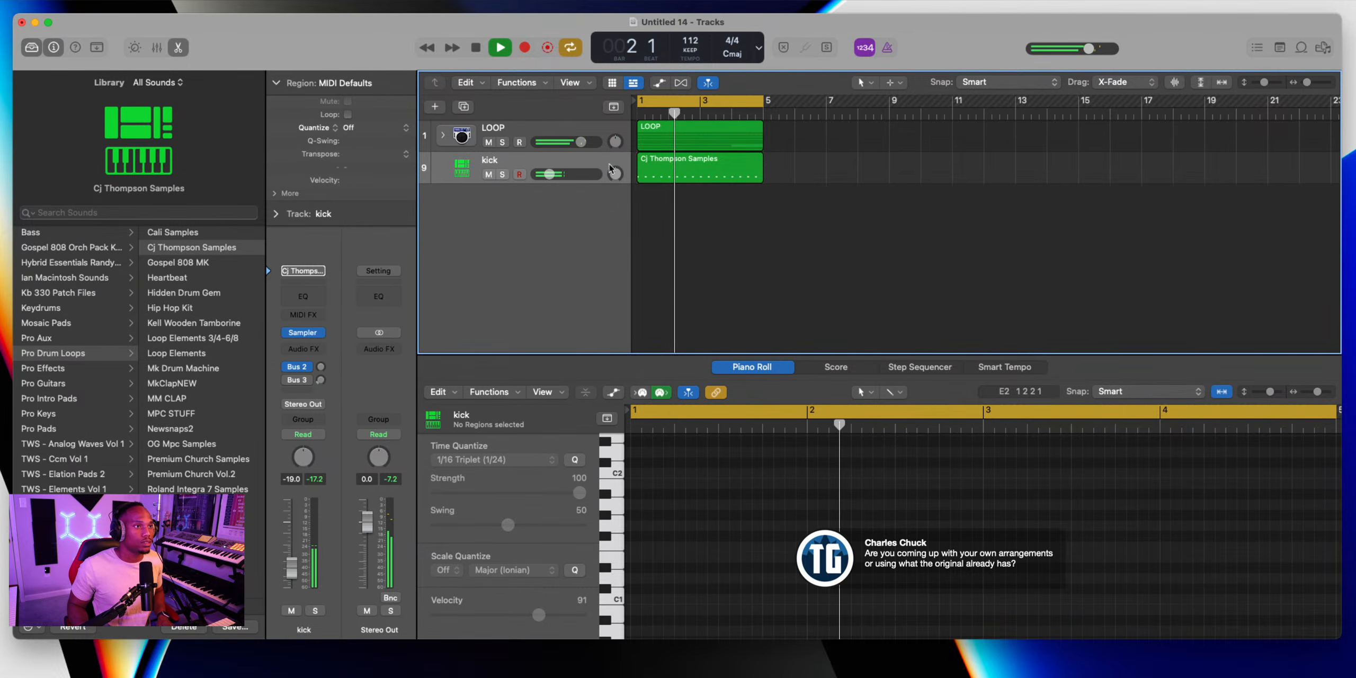
pyautogui.press('space')
# Move the kick pattern region onto the cowbell track inside the LOOP stack, then collapse the stack
pyautogui.click(609, 166)
pyautogui.click(433, 142)
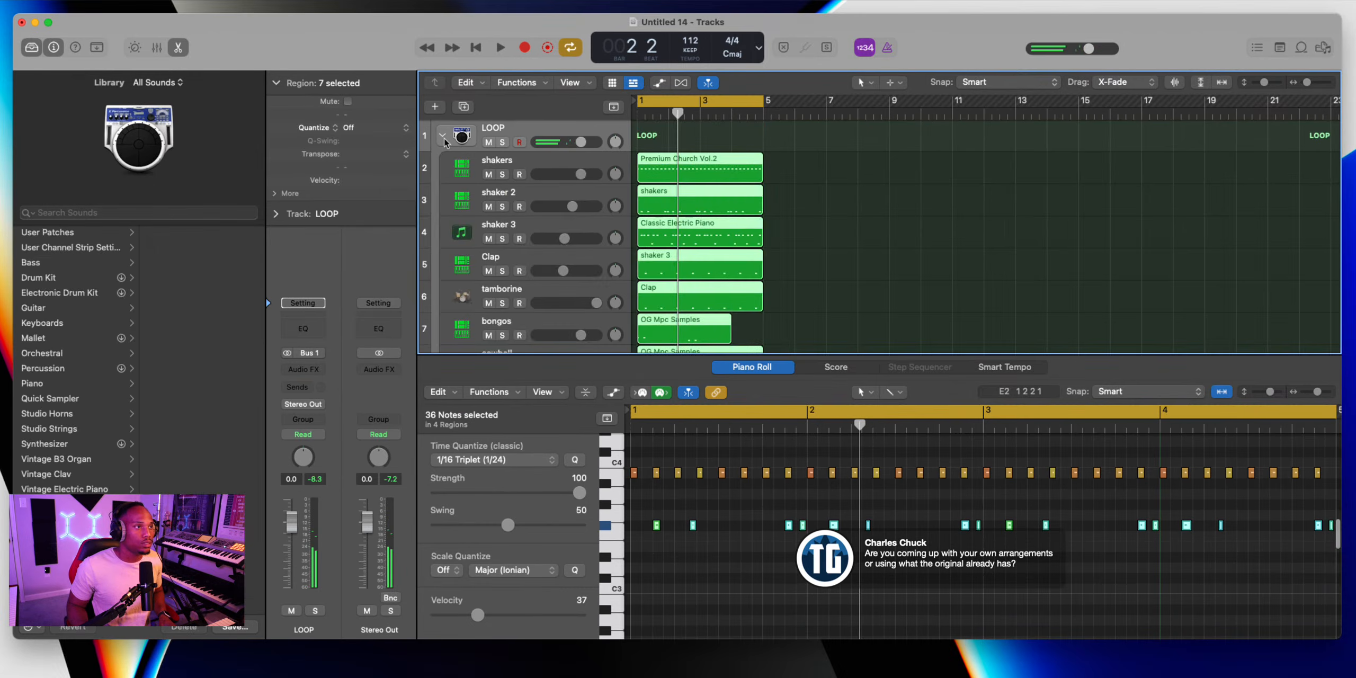
pyautogui.scroll(-4, 594, 192)
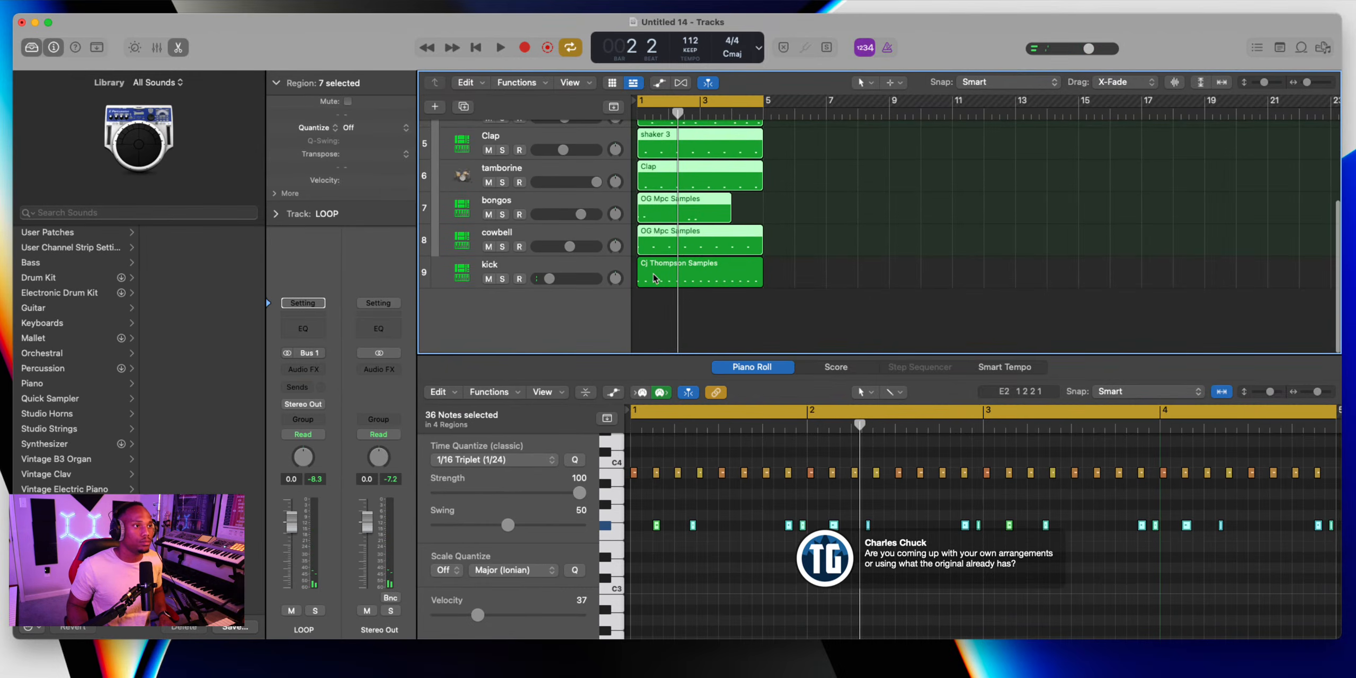
pyautogui.moveTo(653, 273); pyautogui.dragTo(653, 241)
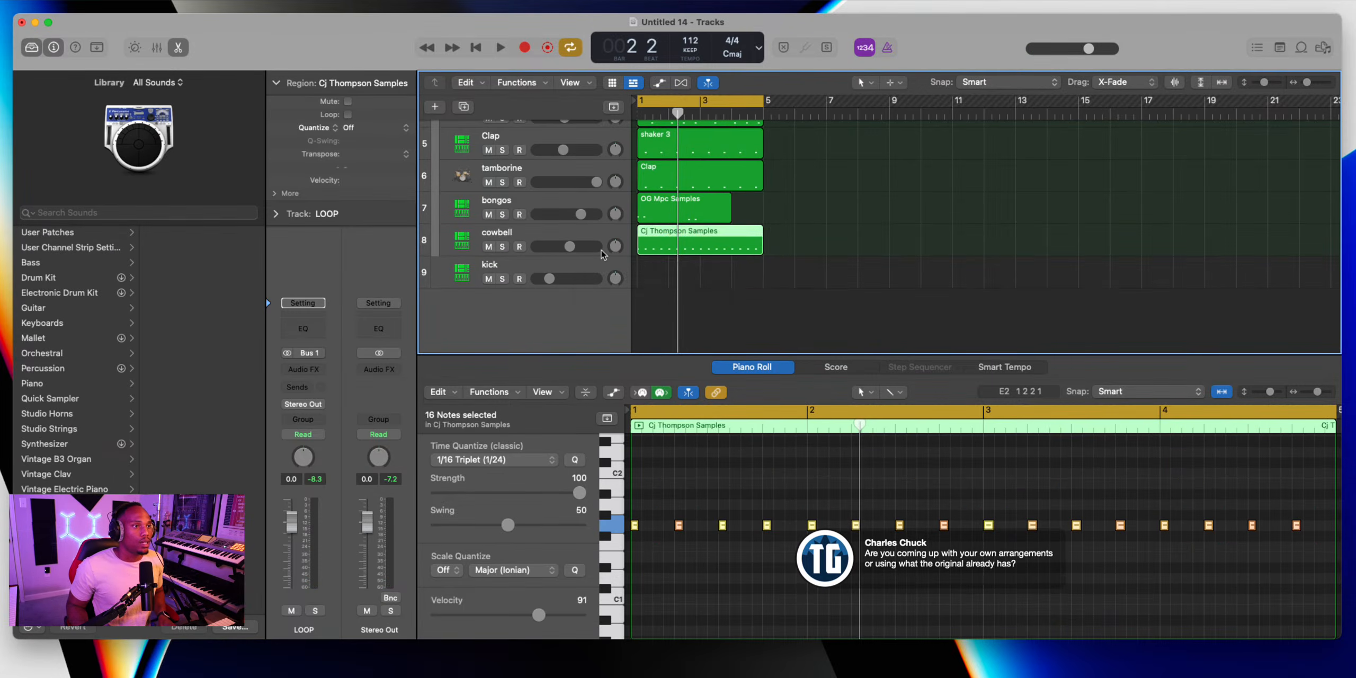
pyautogui.click(525, 268)
pyautogui.scroll(5, 484, 187)
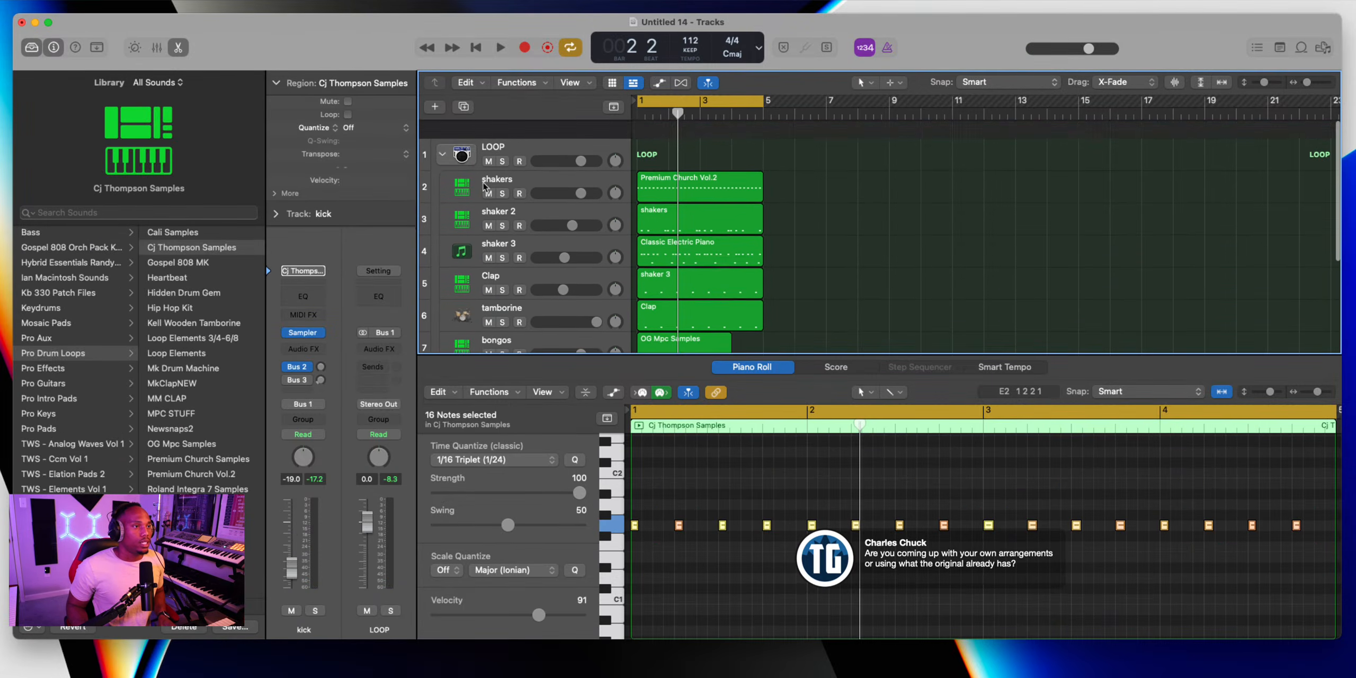
pyautogui.click(443, 136)
# Add a Classic Electric Piano software instrument track and play the groove back from the start
pyautogui.click(435, 107)
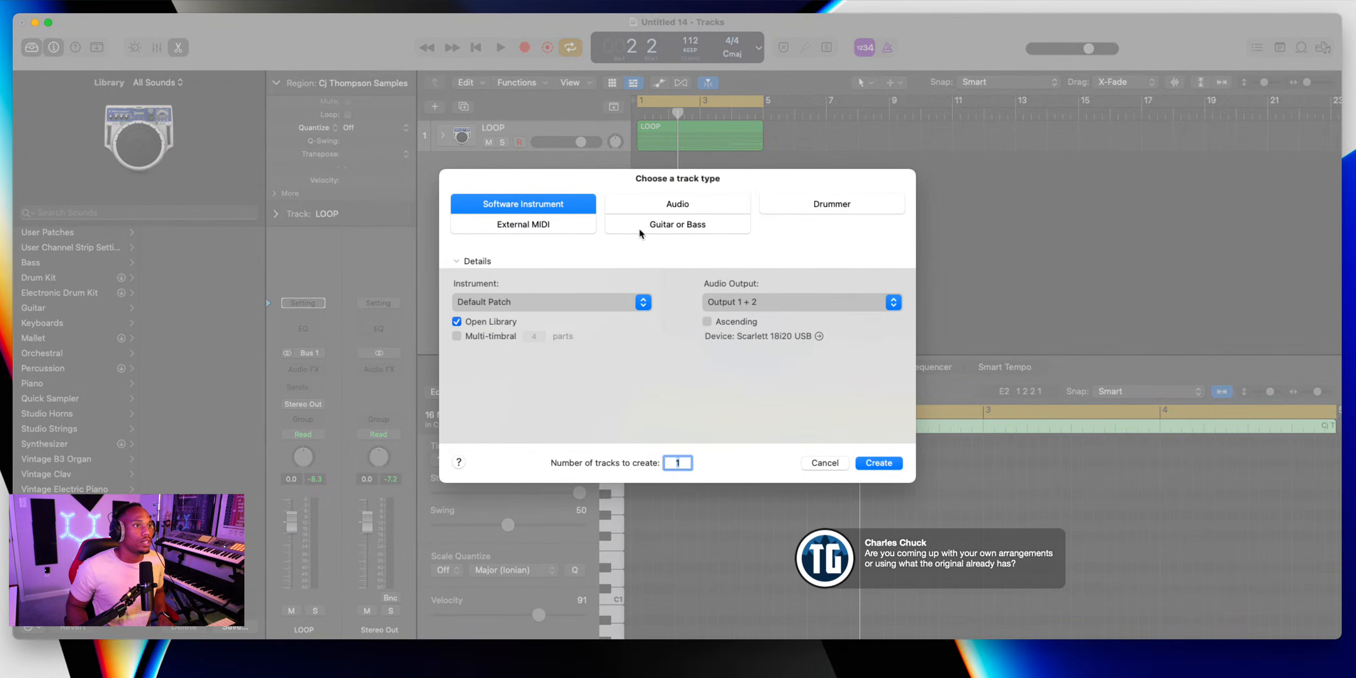
pyautogui.click(878, 463)
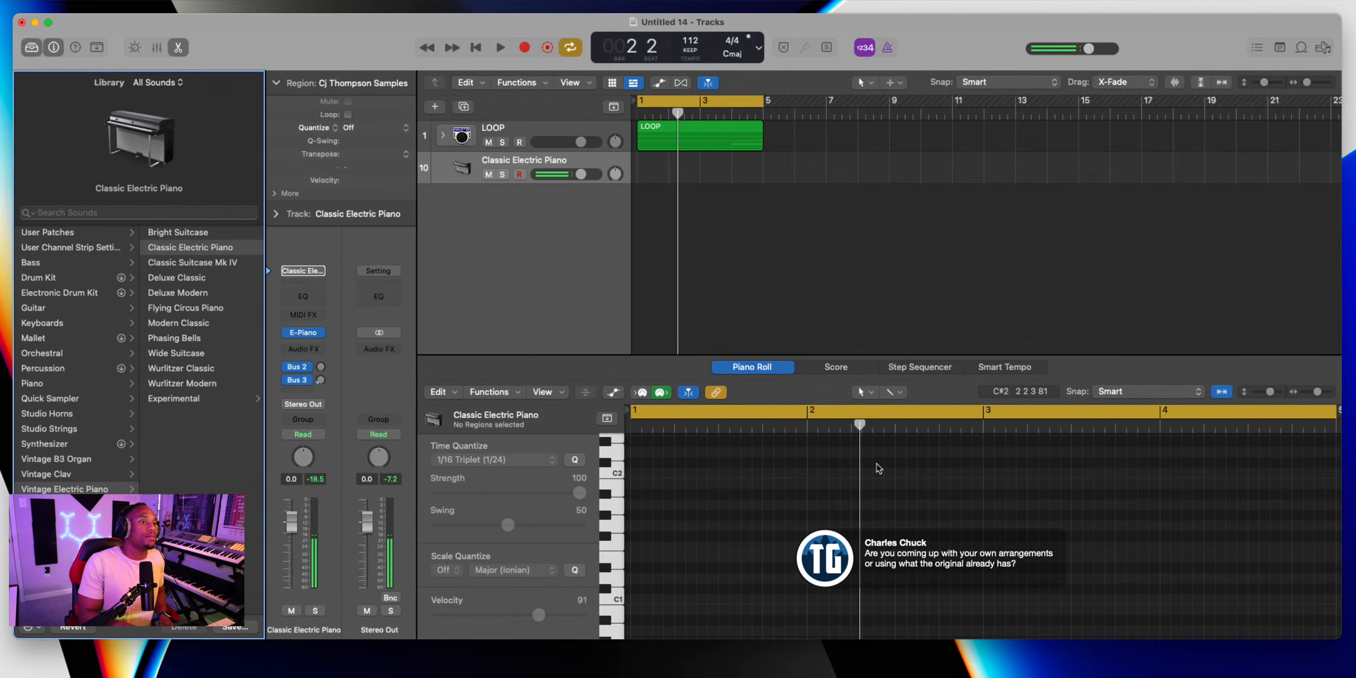
pyautogui.press('space')
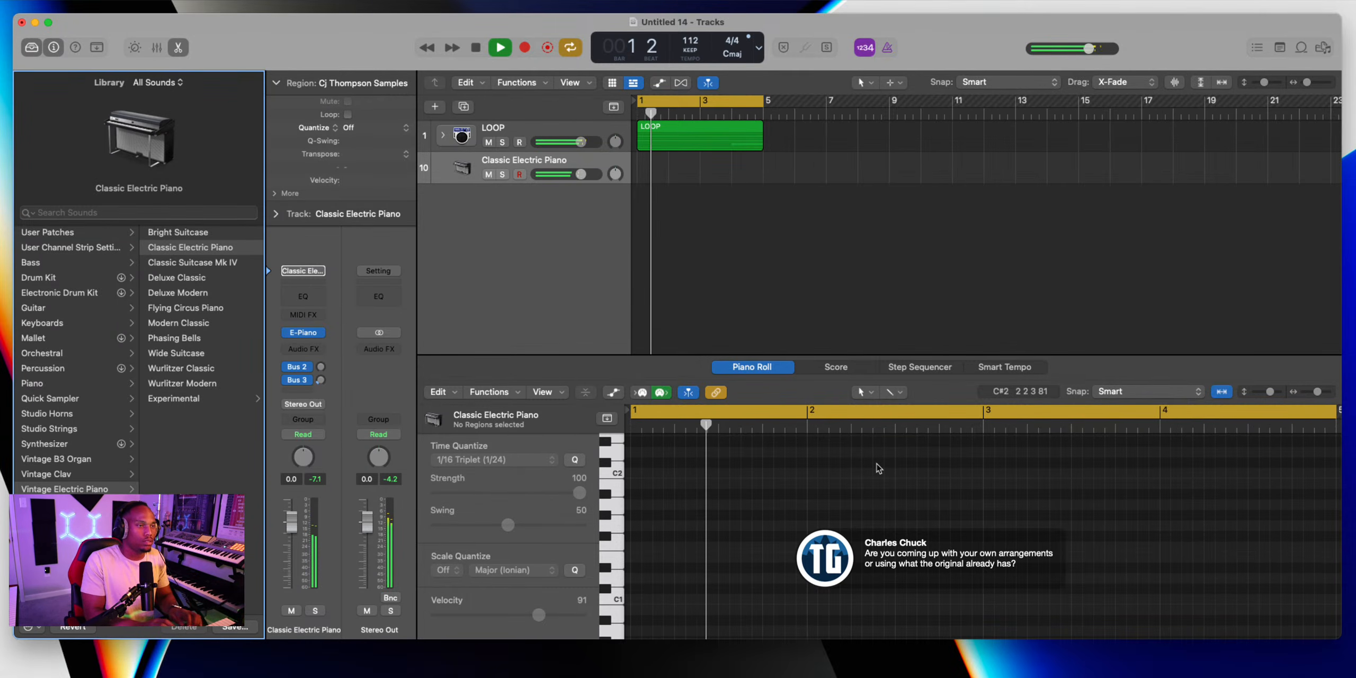
pyautogui.press('space')
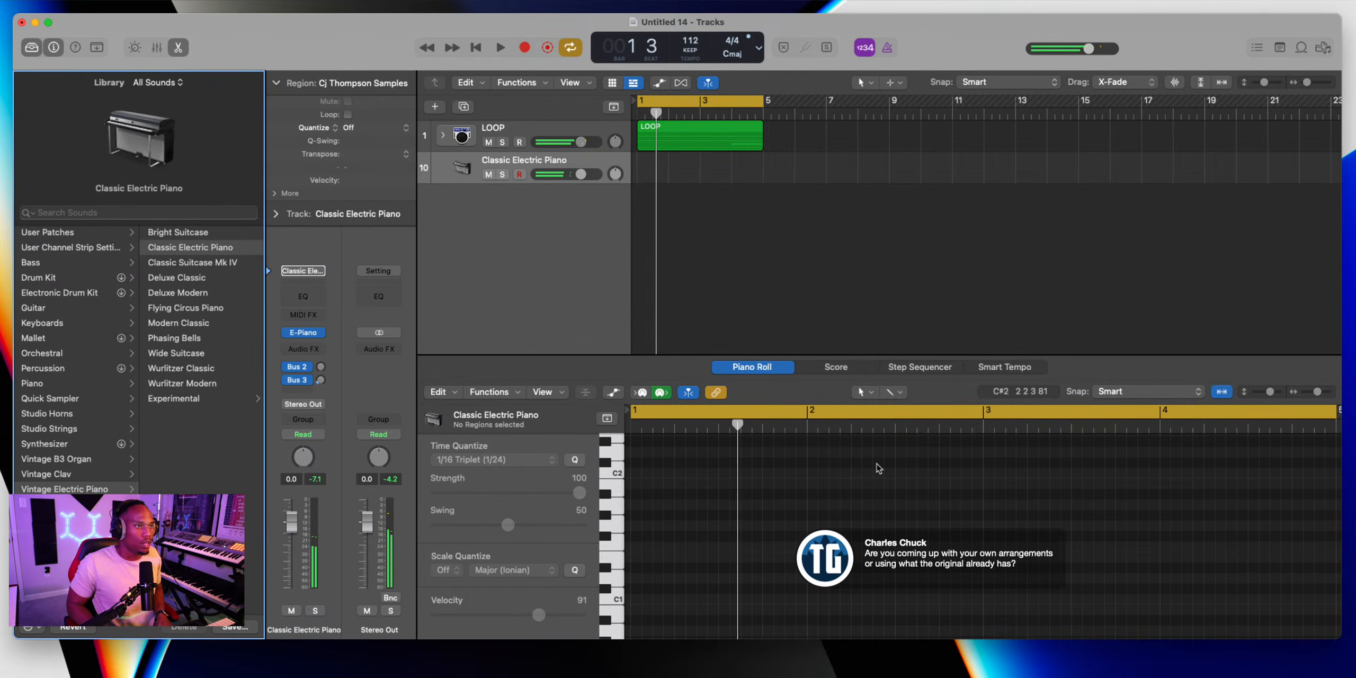
# Repeat the LOOP region out to bar 29 and shift all LOOP regions to start at bar 2
pyautogui.click(652, 134)
pyautogui.press('super+r')
pyautogui.press('super+r')
pyautogui.press('super+r')
pyautogui.press('super+r')
pyautogui.press('super+r')
pyautogui.press('super+r')
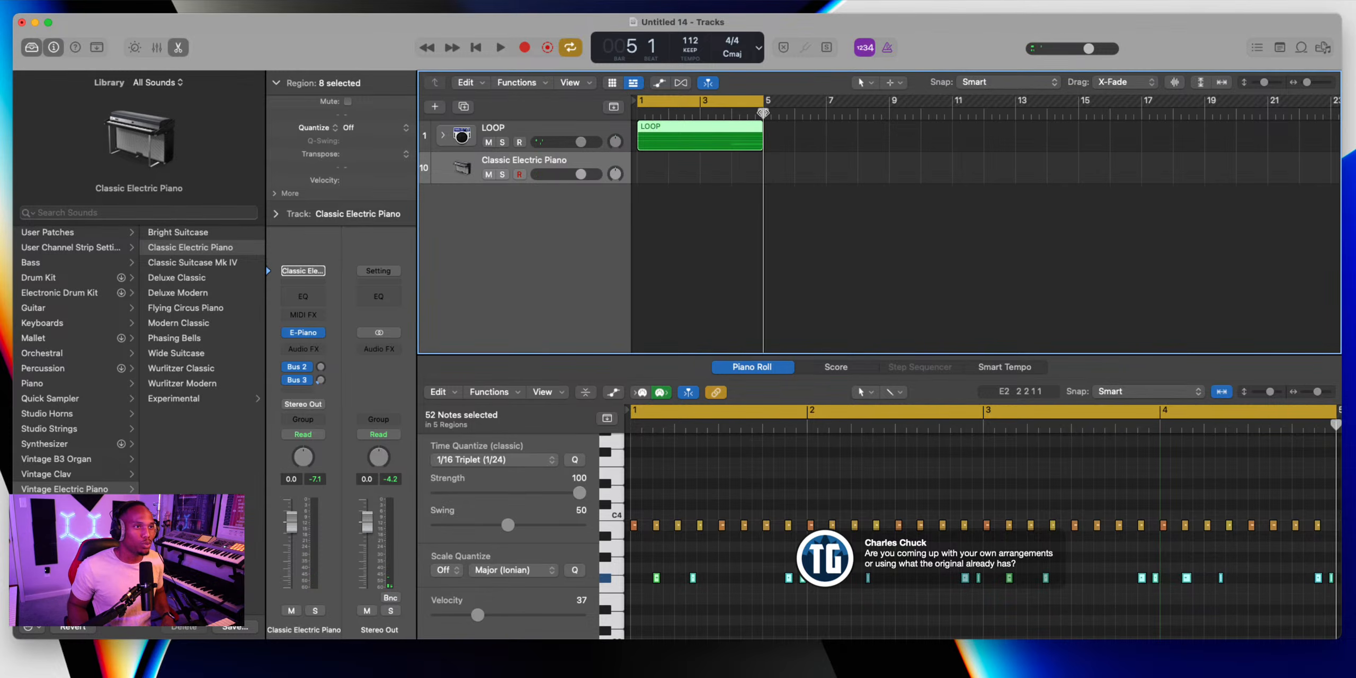
pyautogui.hscroll(-10, 763, 115)
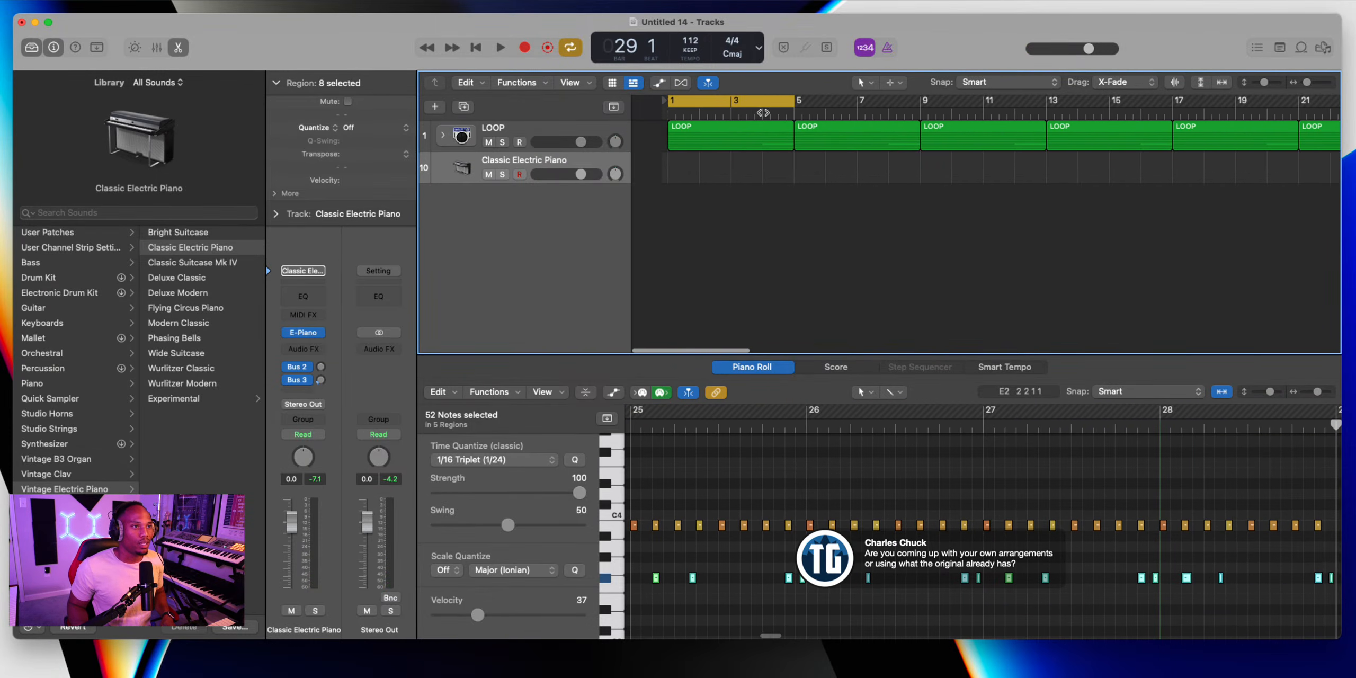
pyautogui.click(674, 105)
pyautogui.press('super+a')
pyautogui.moveTo(658, 134); pyautogui.dragTo(698, 139)
# Record an electric piano chord part from the start of the project
pyautogui.press('Return')
pyautogui.press('r')
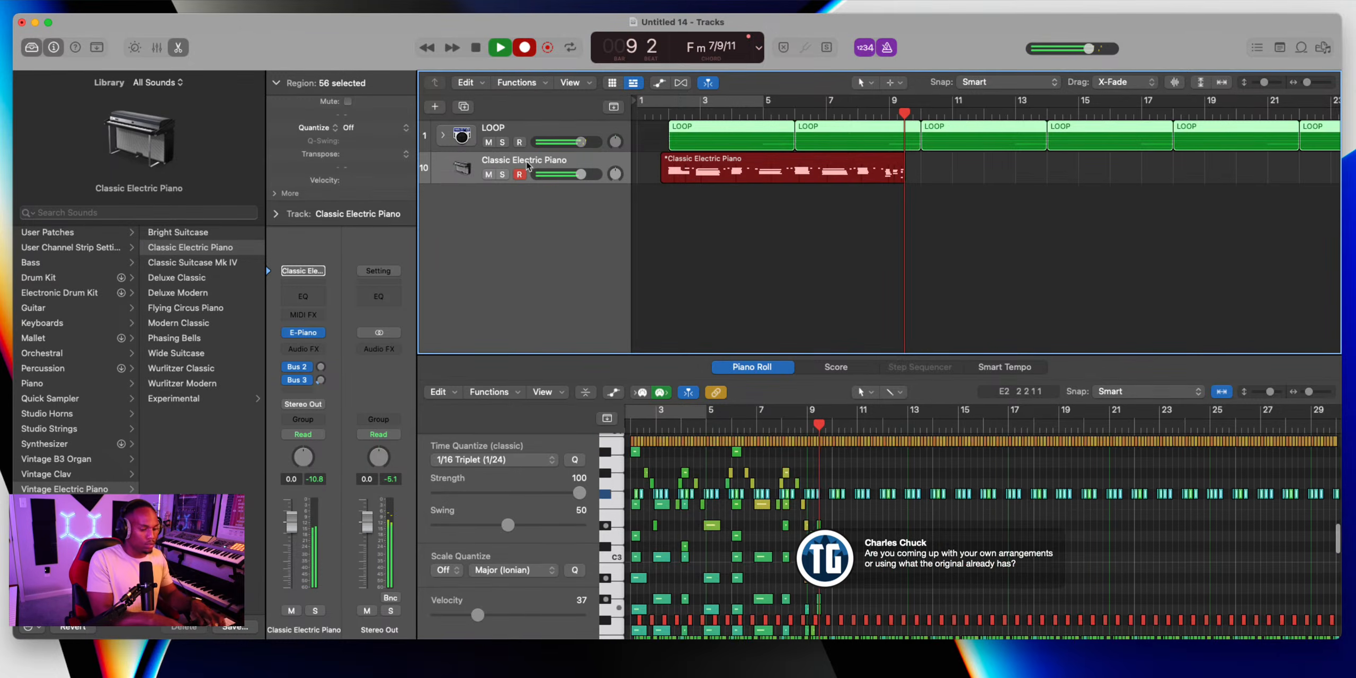
pyautogui.press('space')
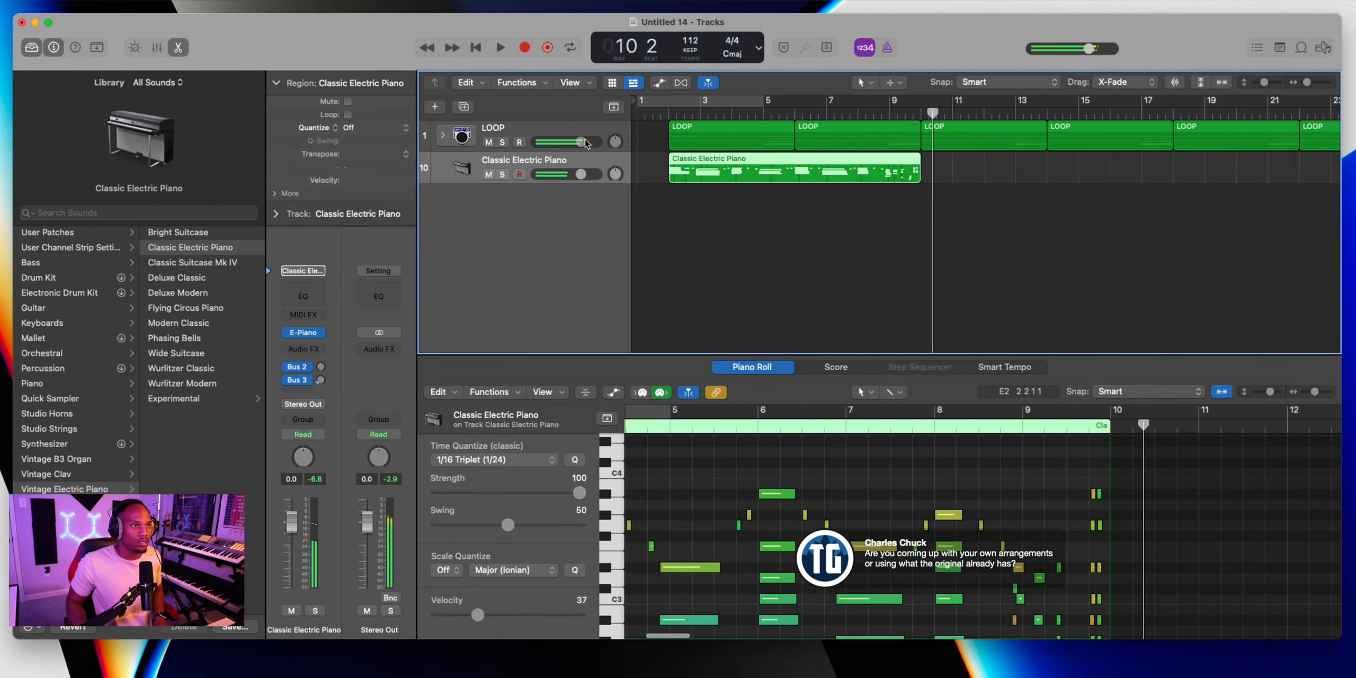
pyautogui.click(731, 458)
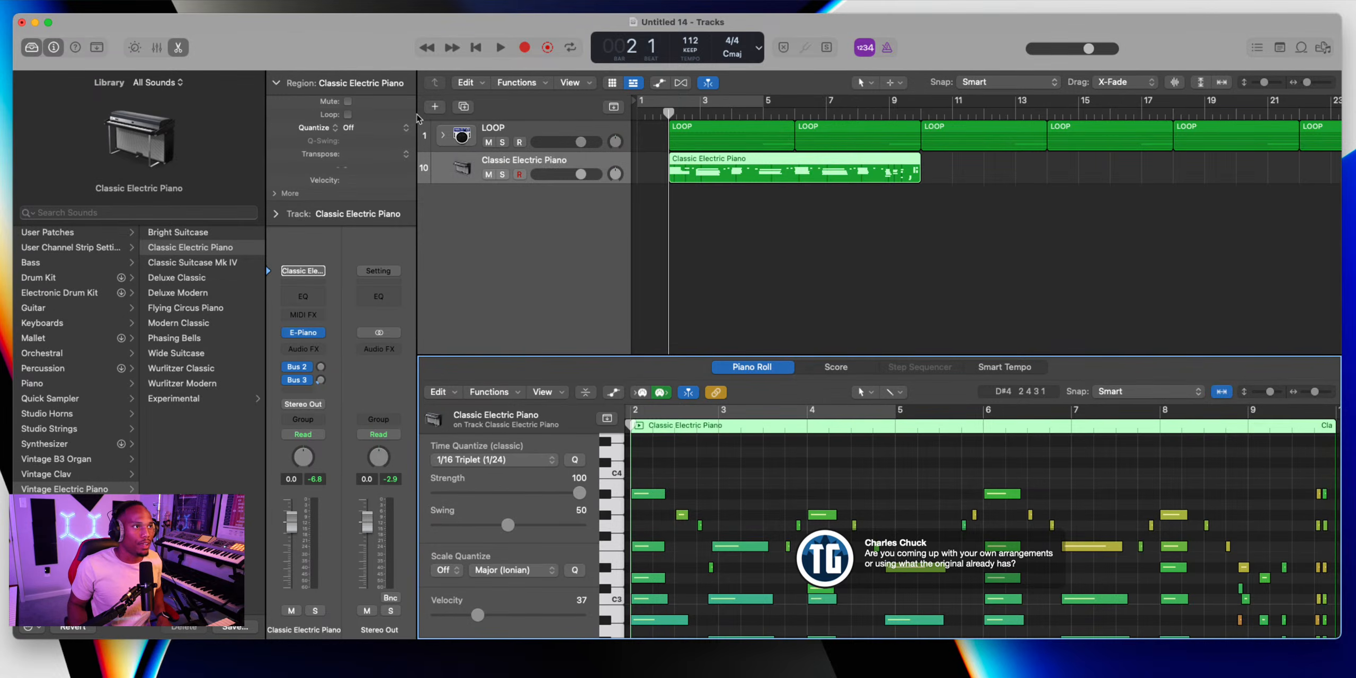
# Add a software instrument track and load GarageBand's Strings > Orchestral Strings patch onto it
pyautogui.click(435, 108)
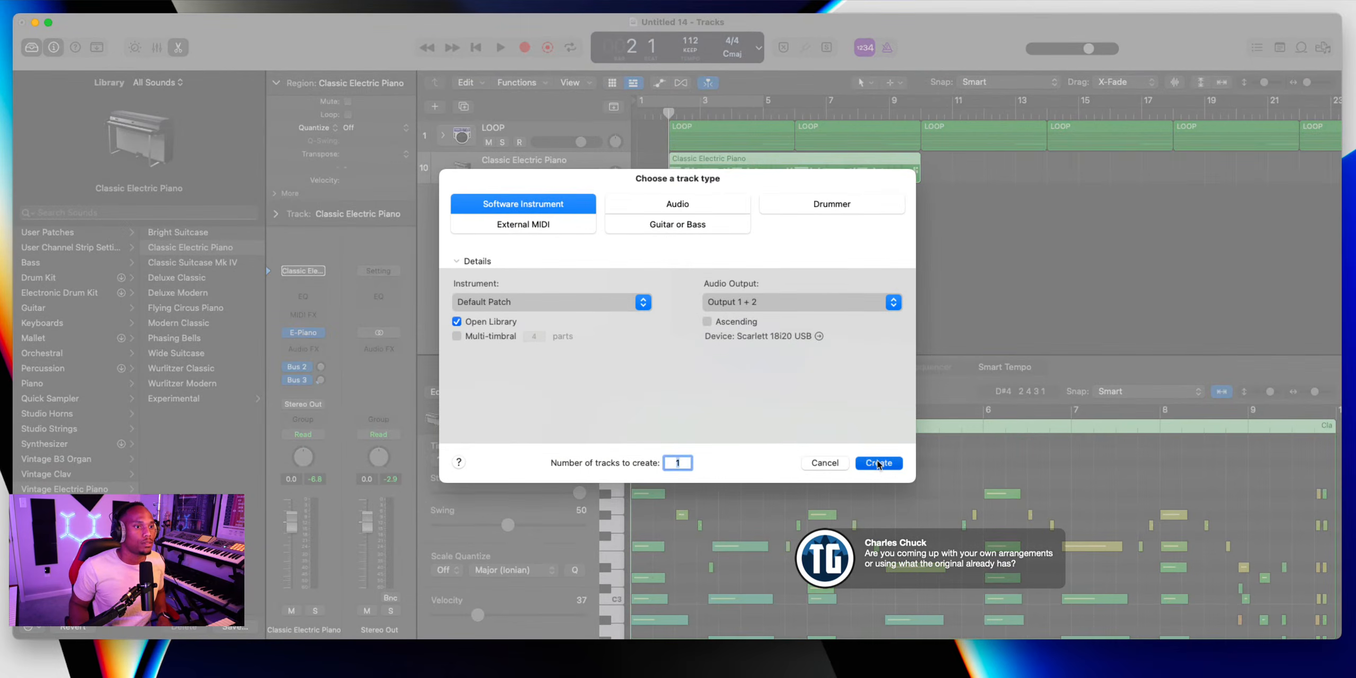
pyautogui.click(878, 463)
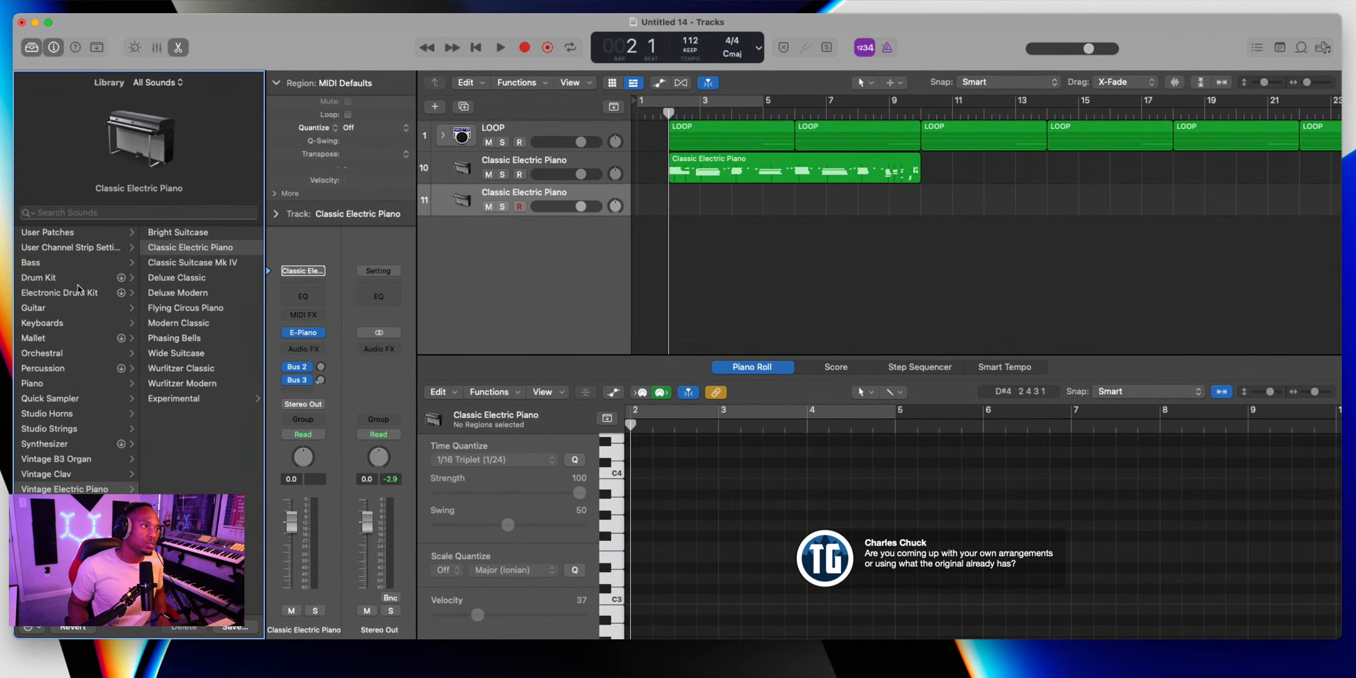
pyautogui.click(132, 247)
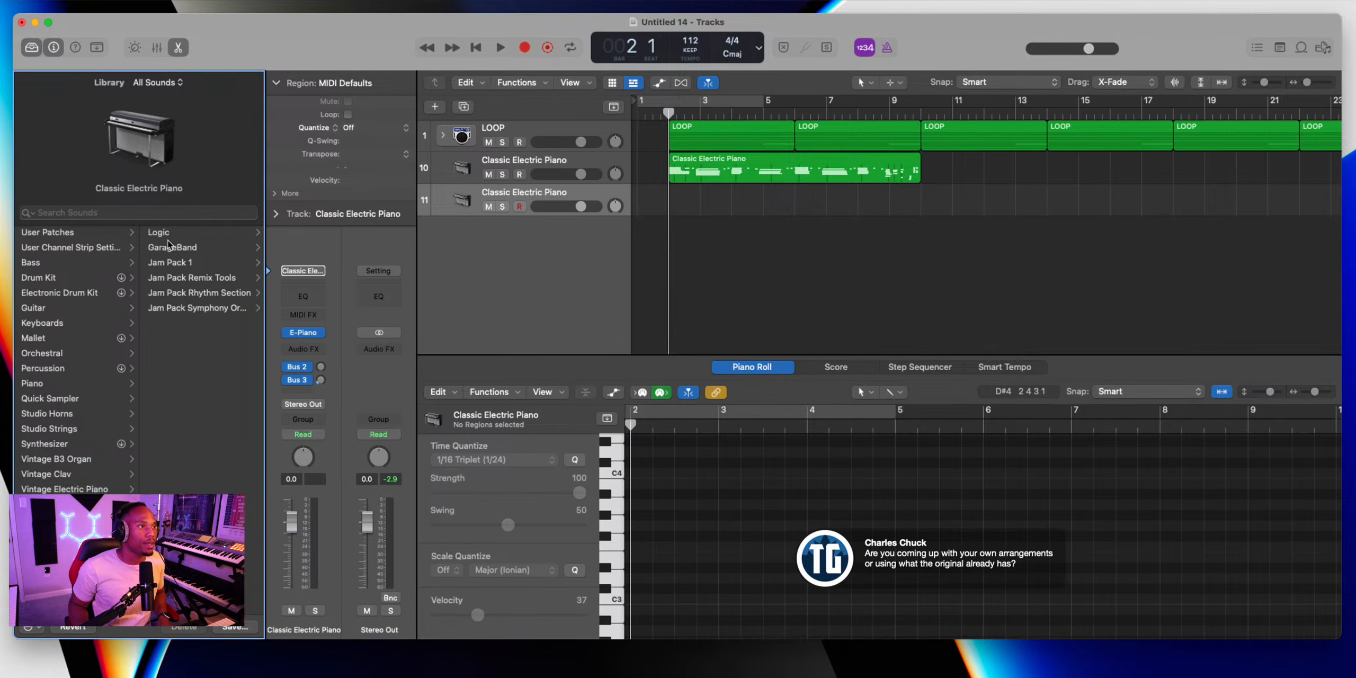
pyautogui.click(160, 262)
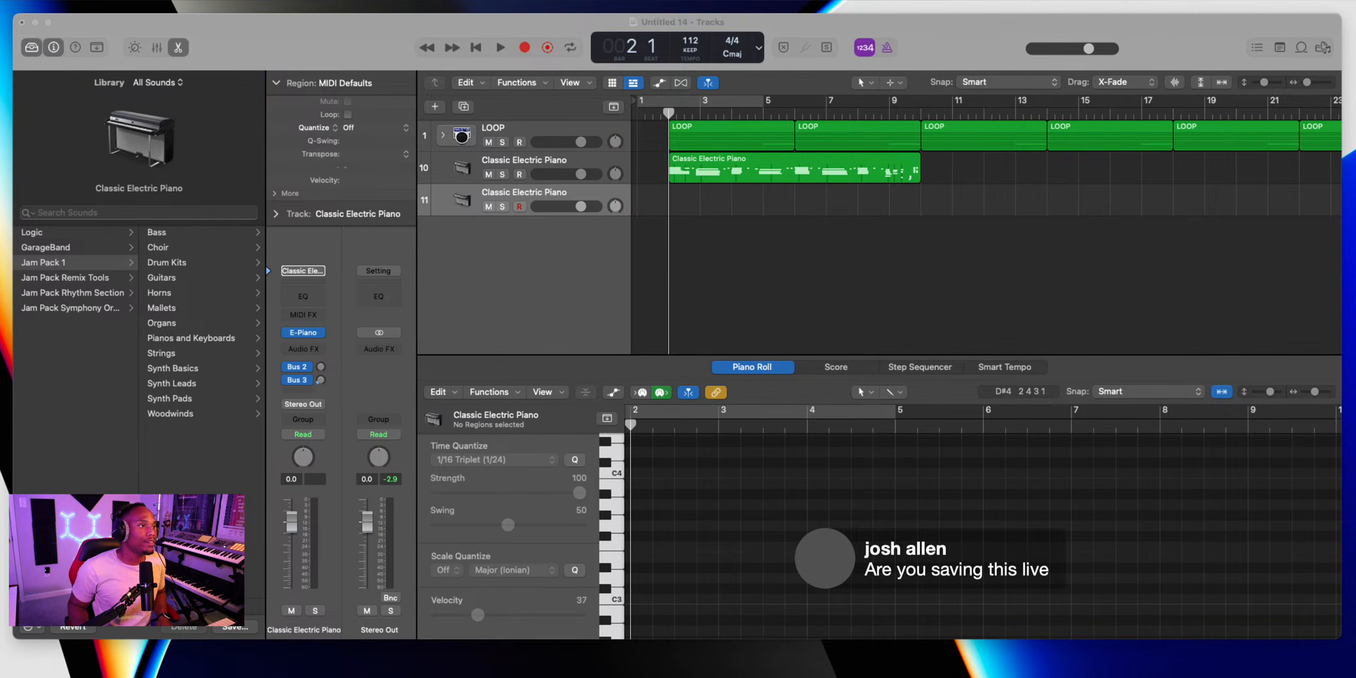
pyautogui.click(161, 353)
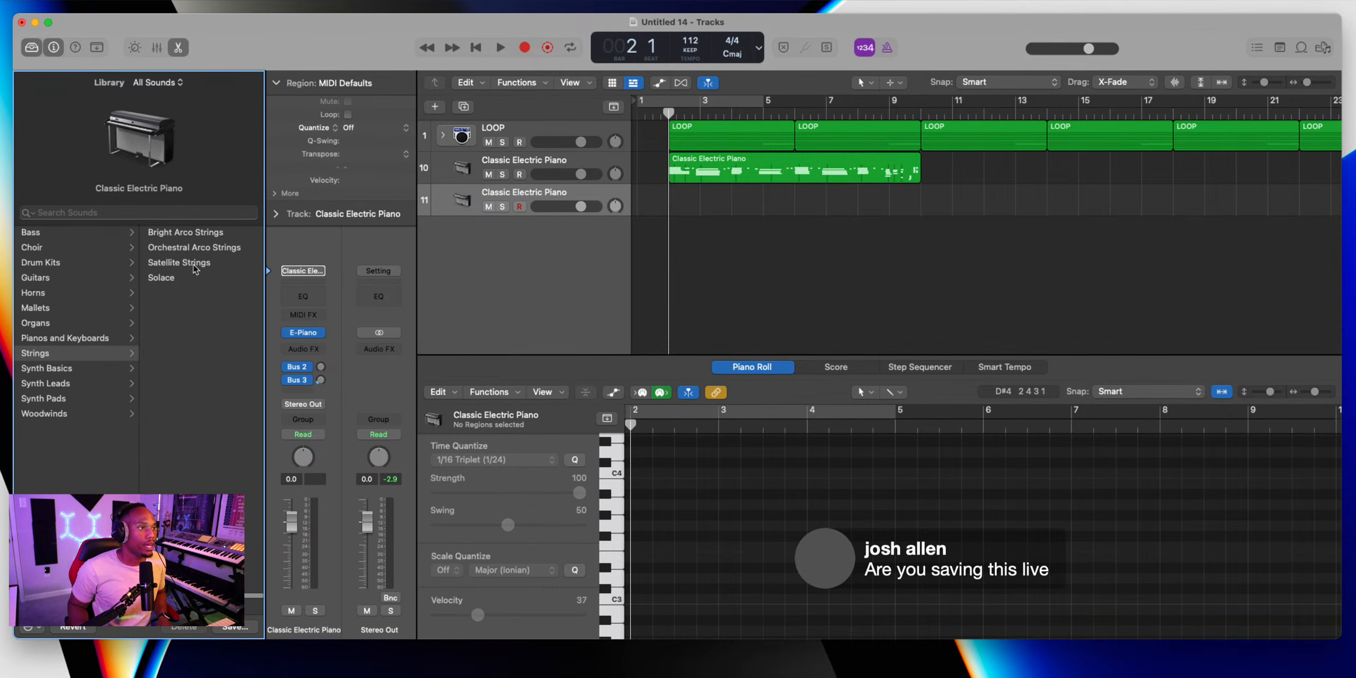
pyautogui.hscroll(-5, 121, 311)
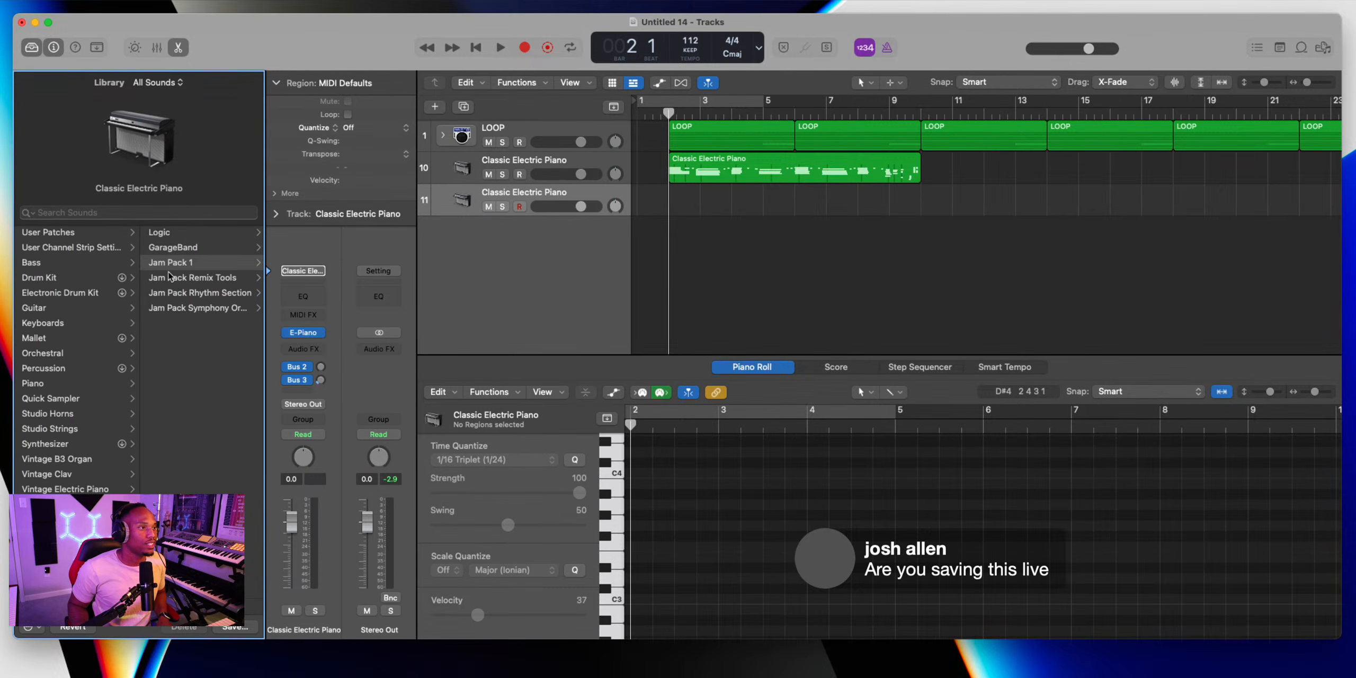
pyautogui.click(172, 252)
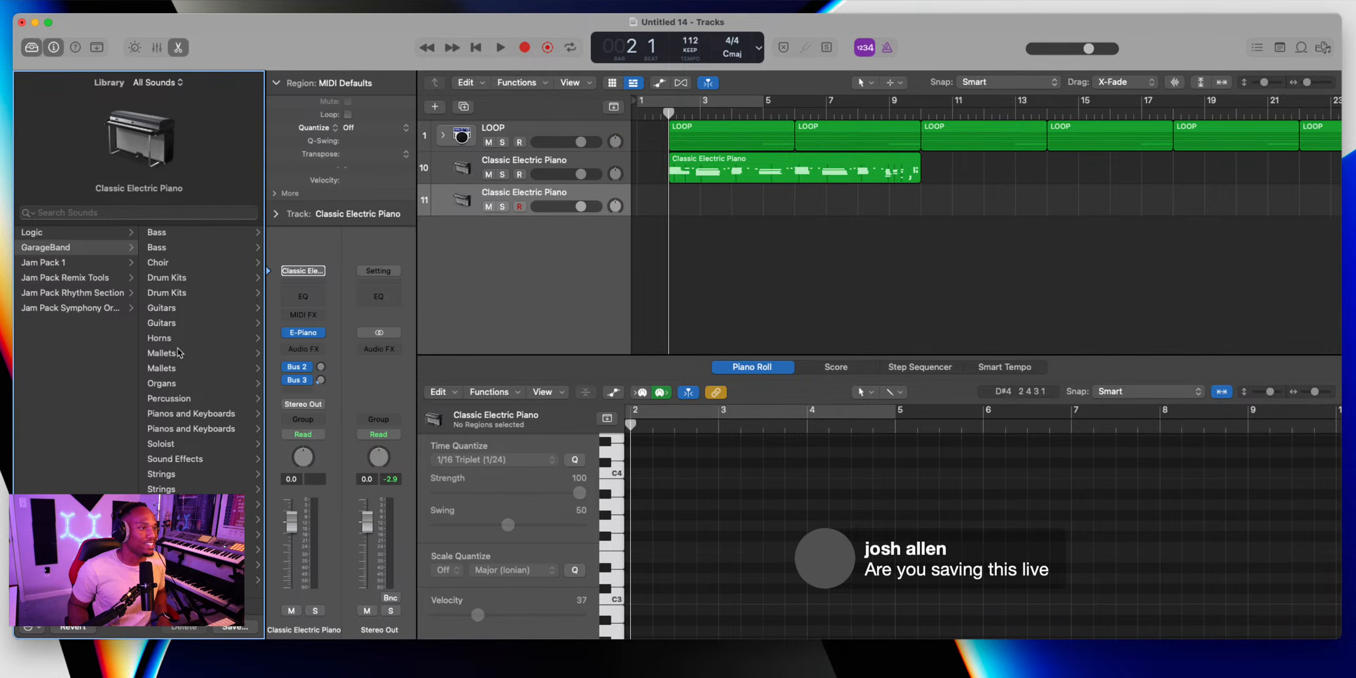
pyautogui.click(153, 477)
pyautogui.click(178, 263)
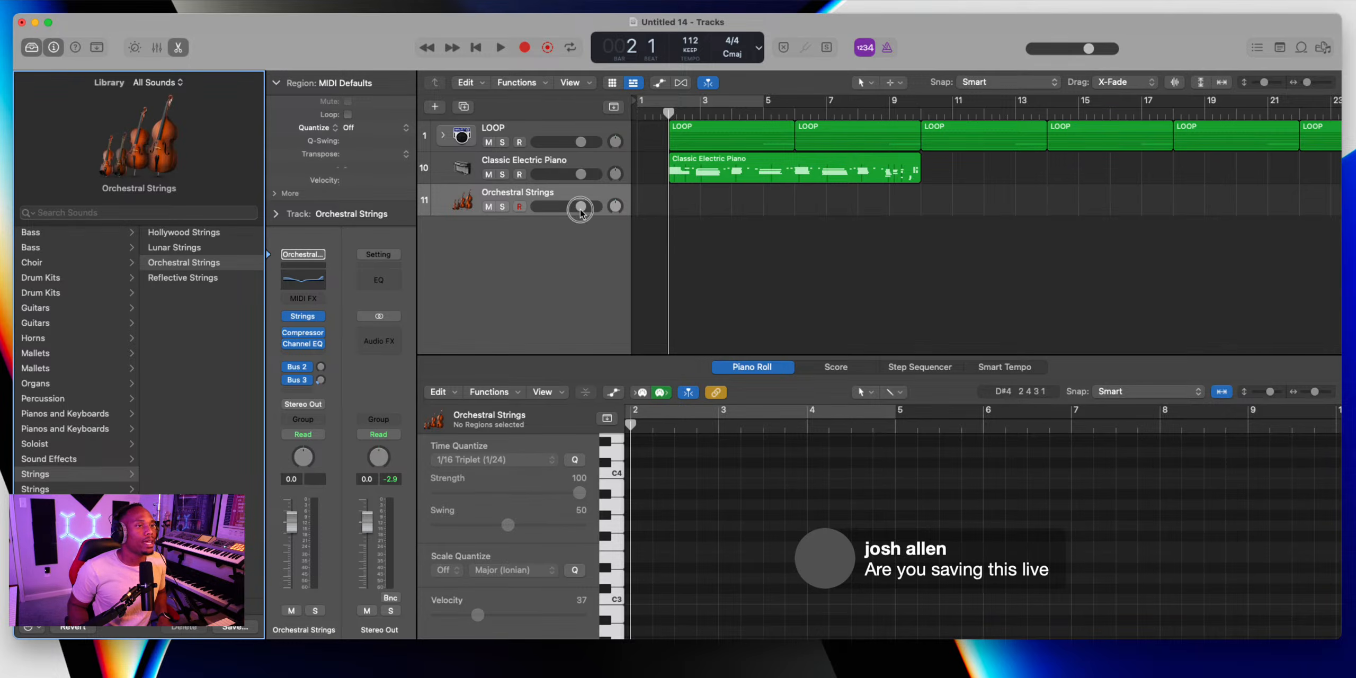
# Lower the Orchestral Strings volume, audition it, and record a strings chord part from bar 2
pyautogui.moveTo(579, 207); pyautogui.dragTo(537, 208)
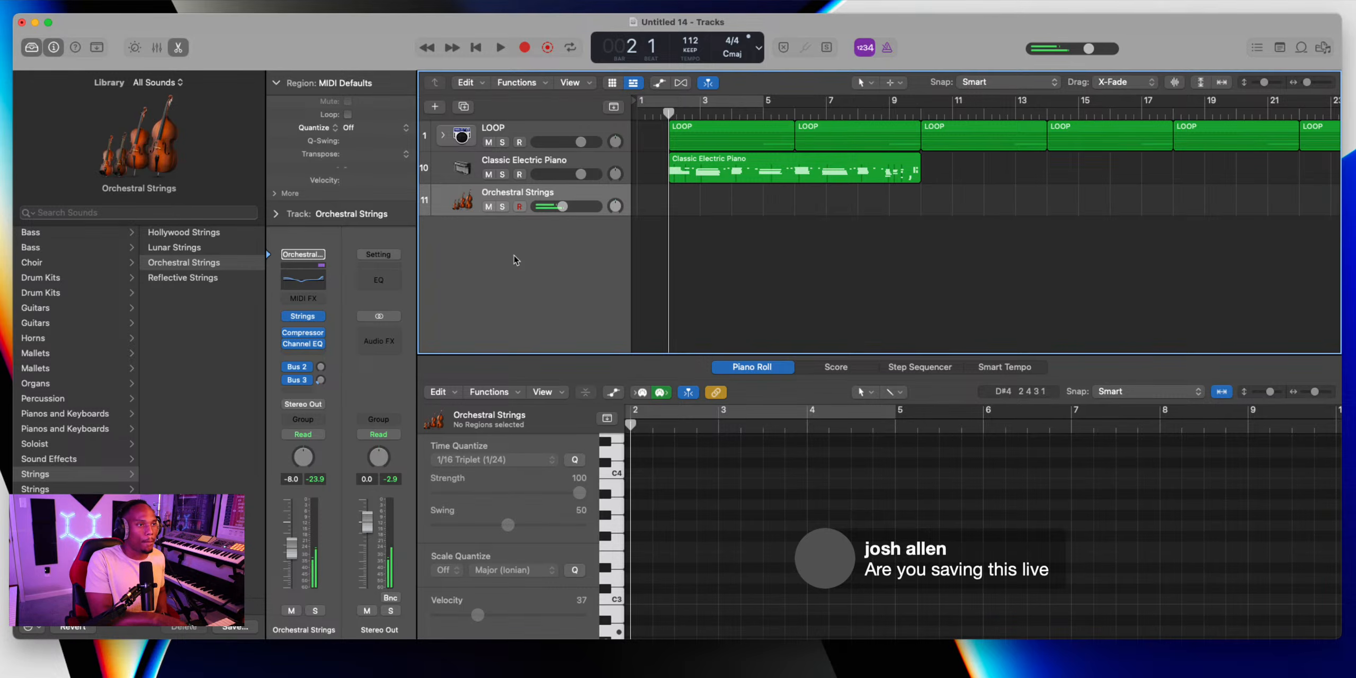
pyautogui.press('space')
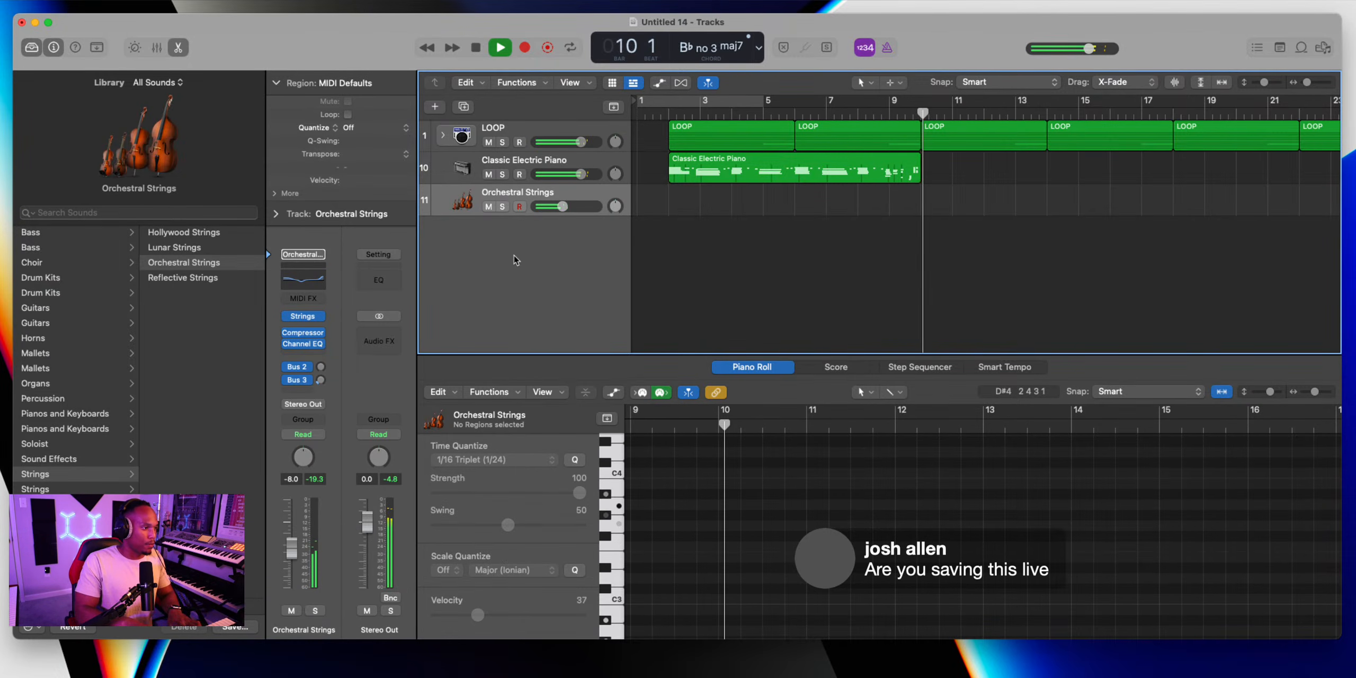
pyautogui.press('space')
pyautogui.press('Return')
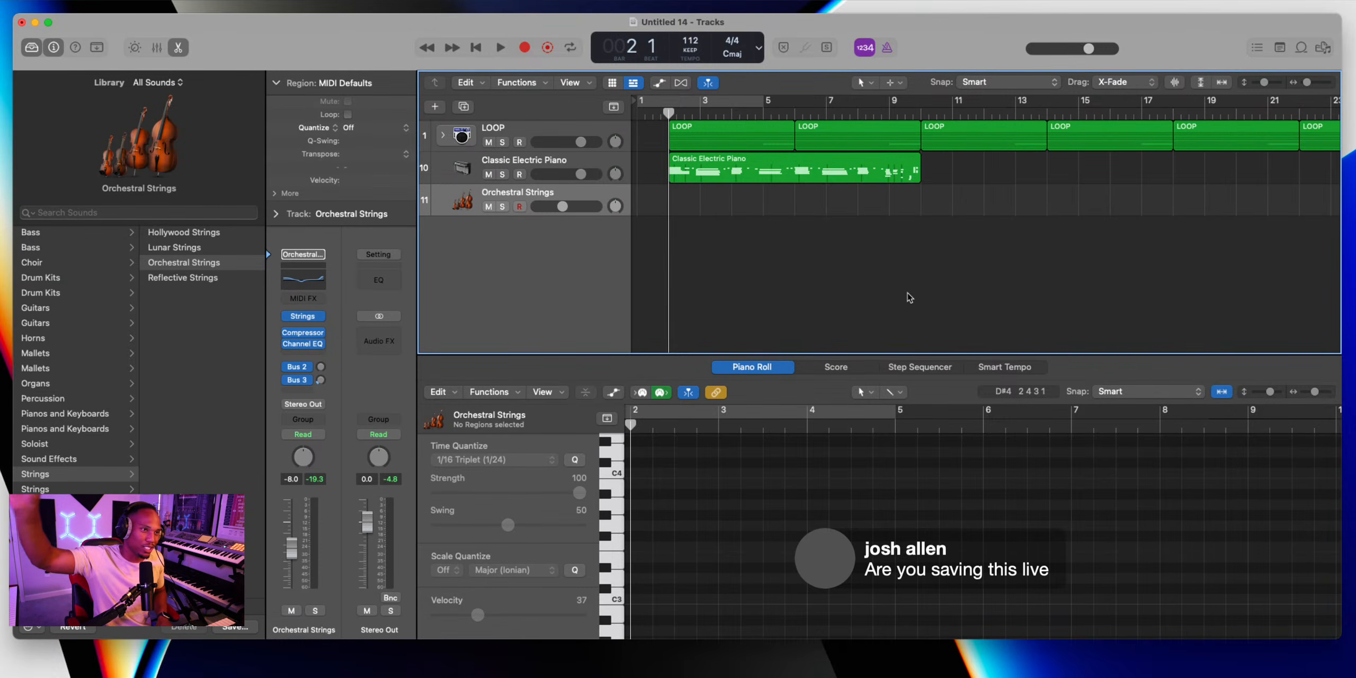
pyautogui.press('r')
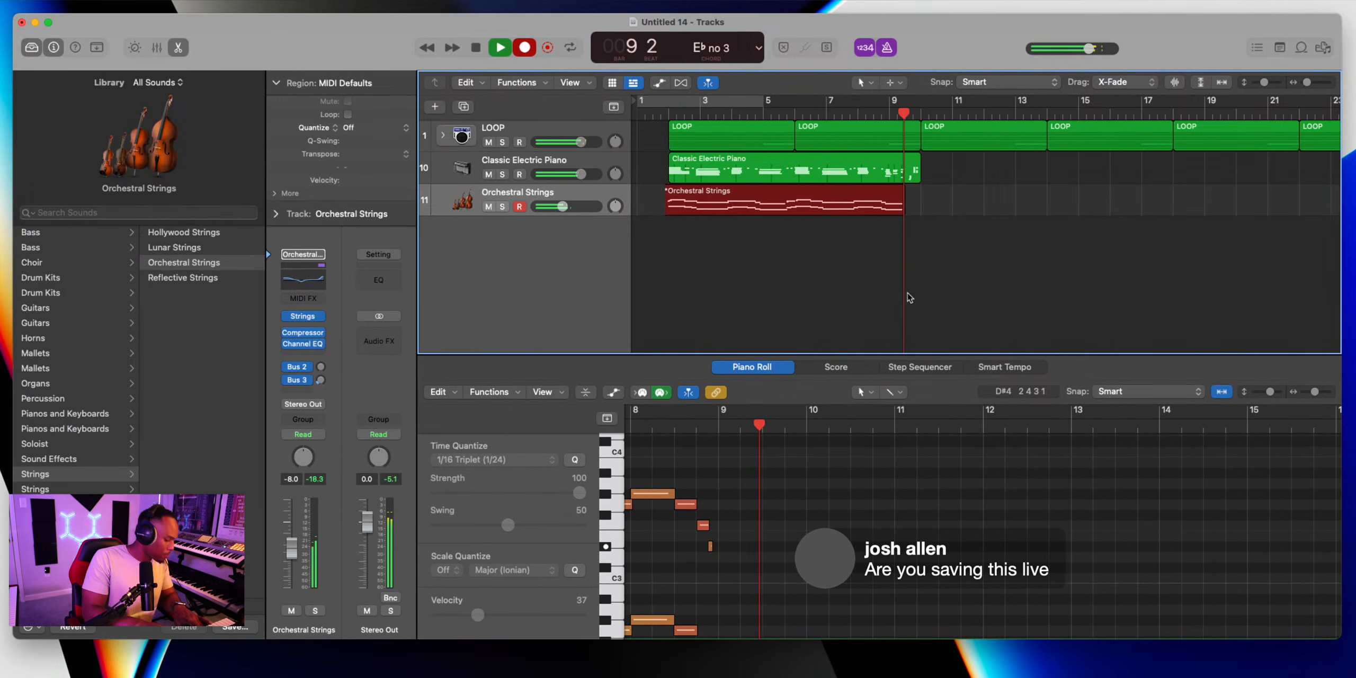
pyautogui.press('space')
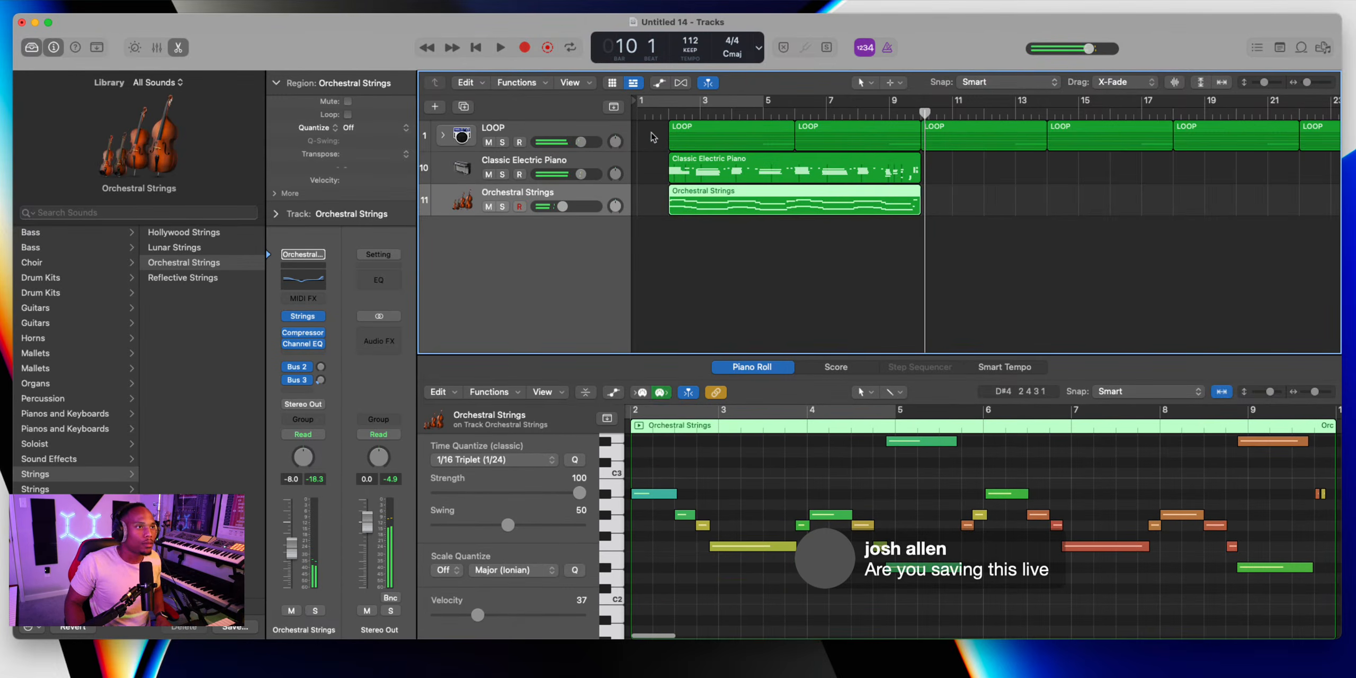
# Duplicate the Orchestral Strings track, record a take from bar 2, and delete that region
pyautogui.click(668, 115)
pyautogui.click(461, 107)
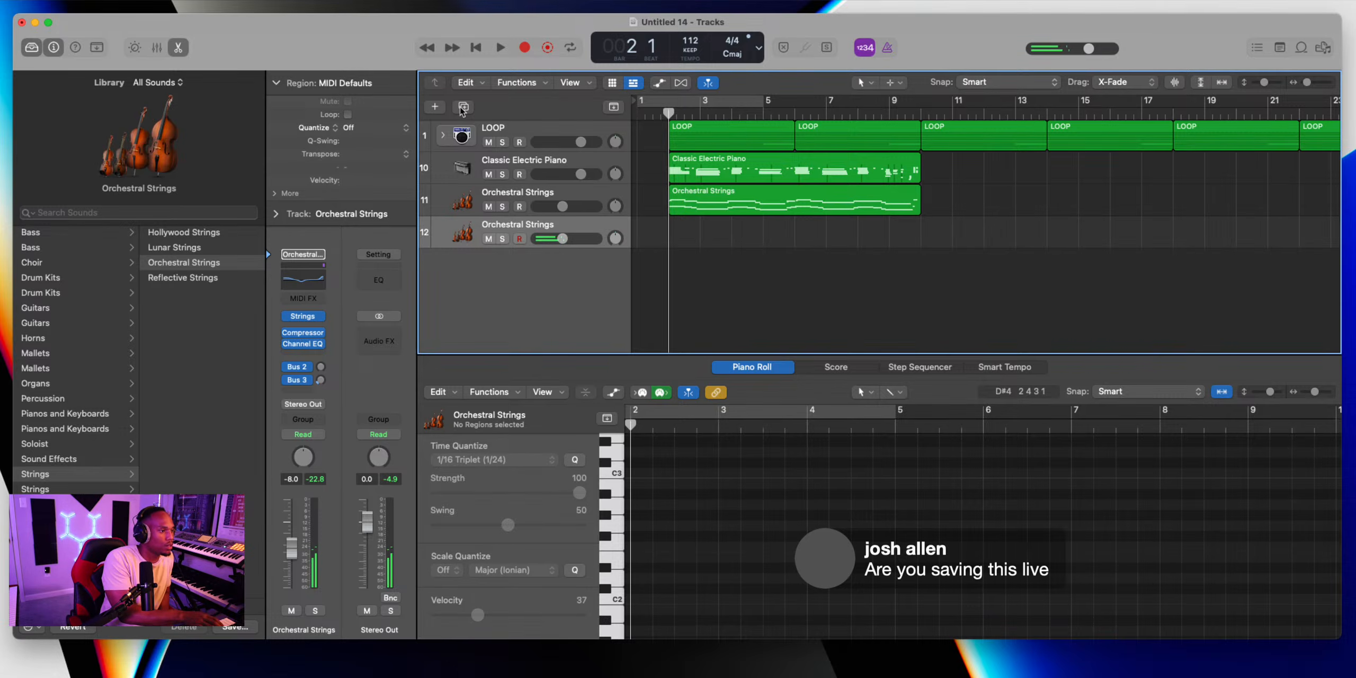
pyautogui.press('r')
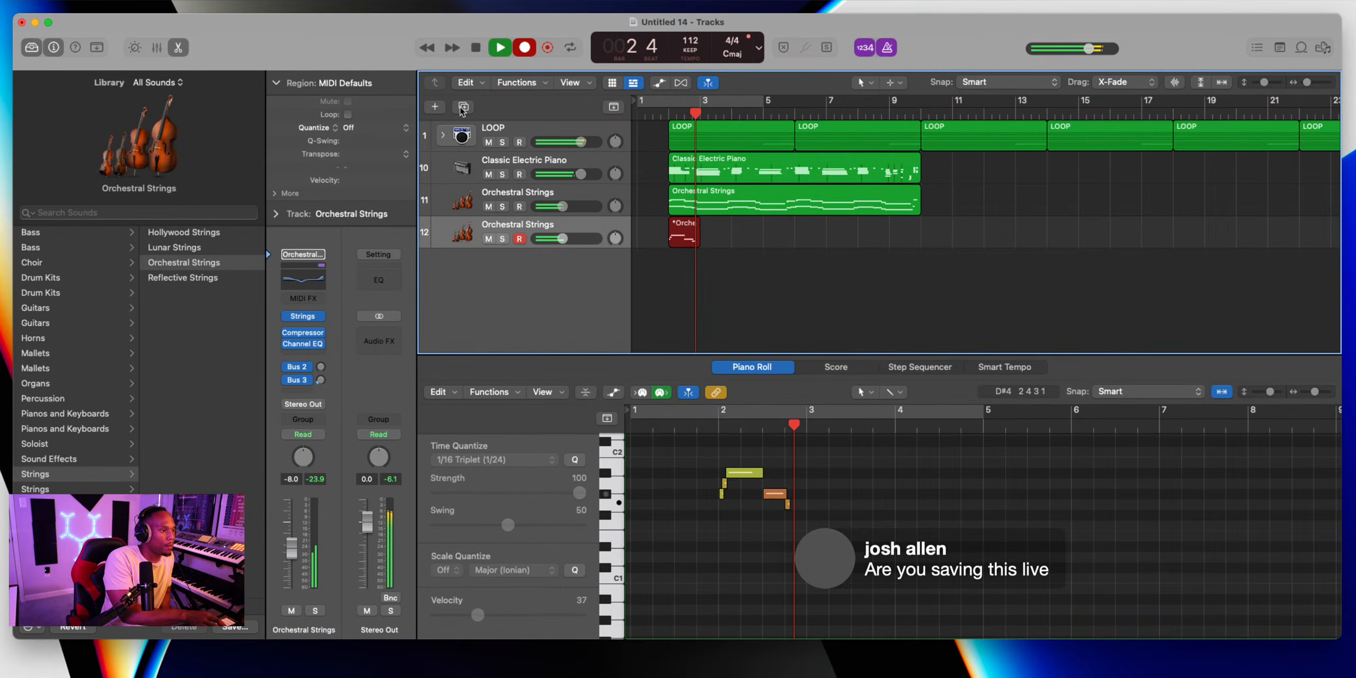
pyautogui.press('space')
pyautogui.press('BackSpace')
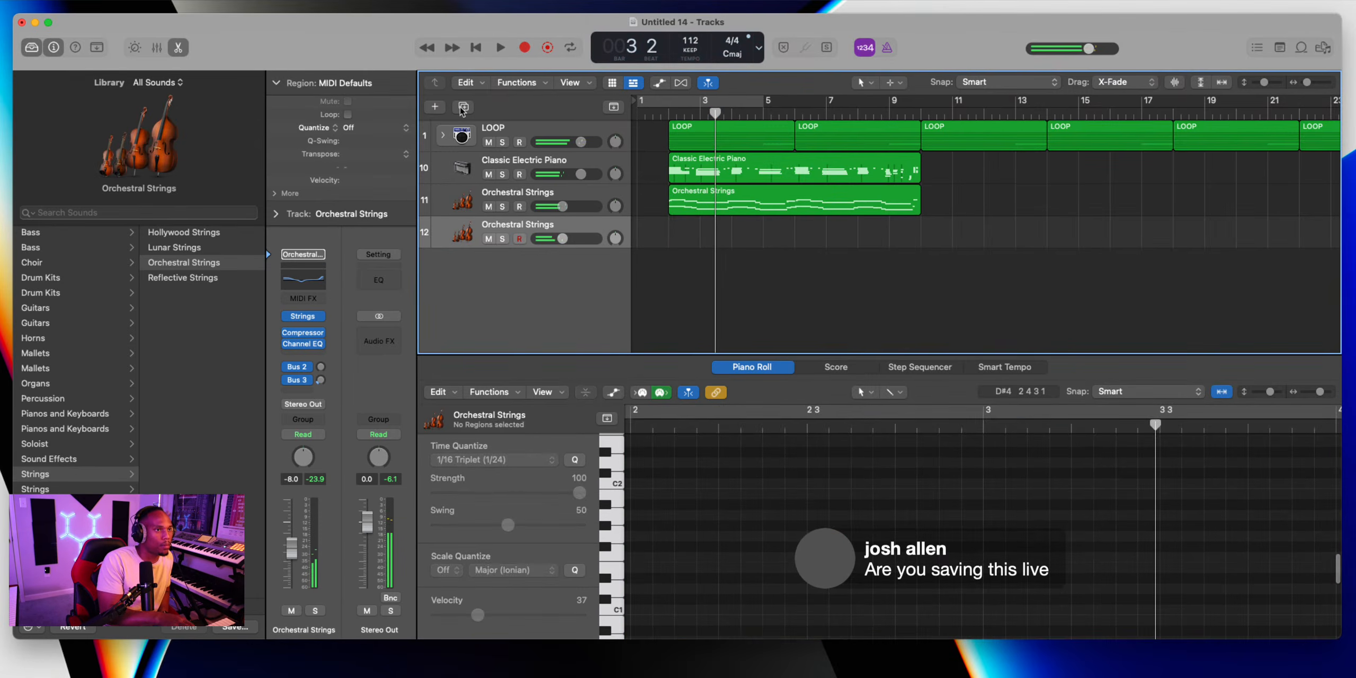
# Listen back, remove the empty track 12, and recreate it as a duplicate track
pyautogui.press('space')
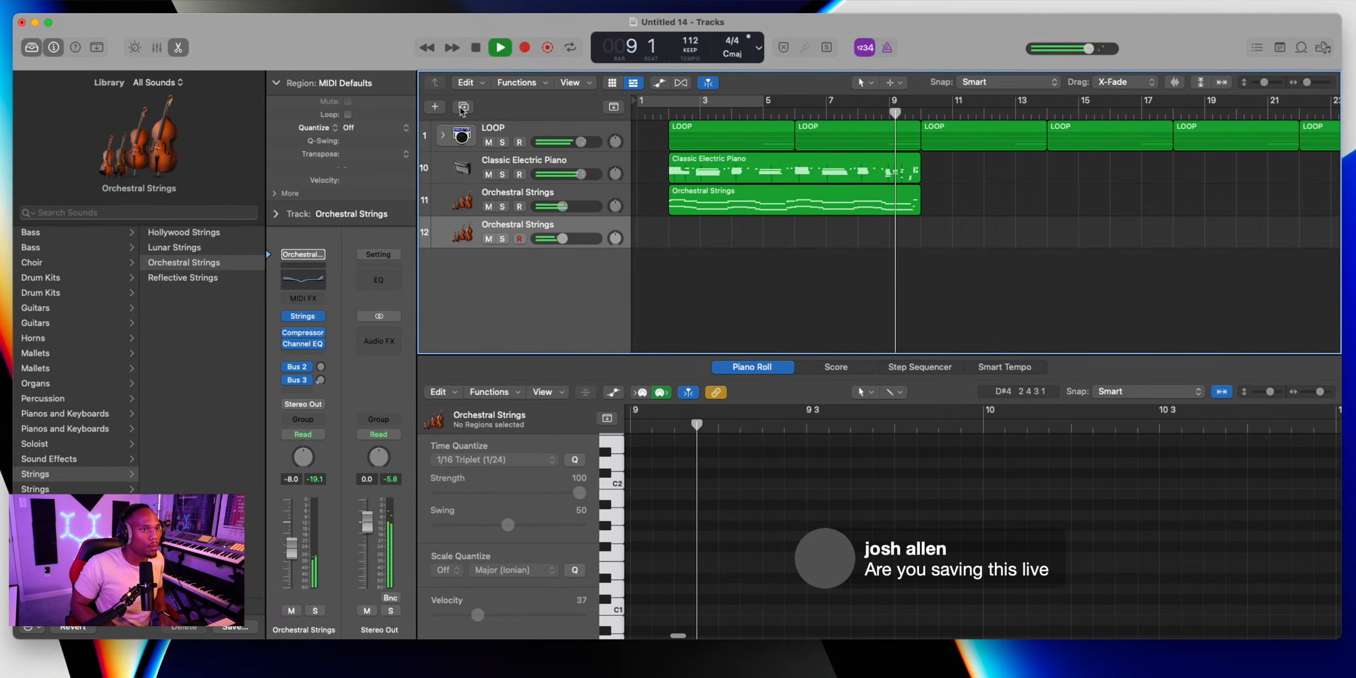
pyautogui.press('space')
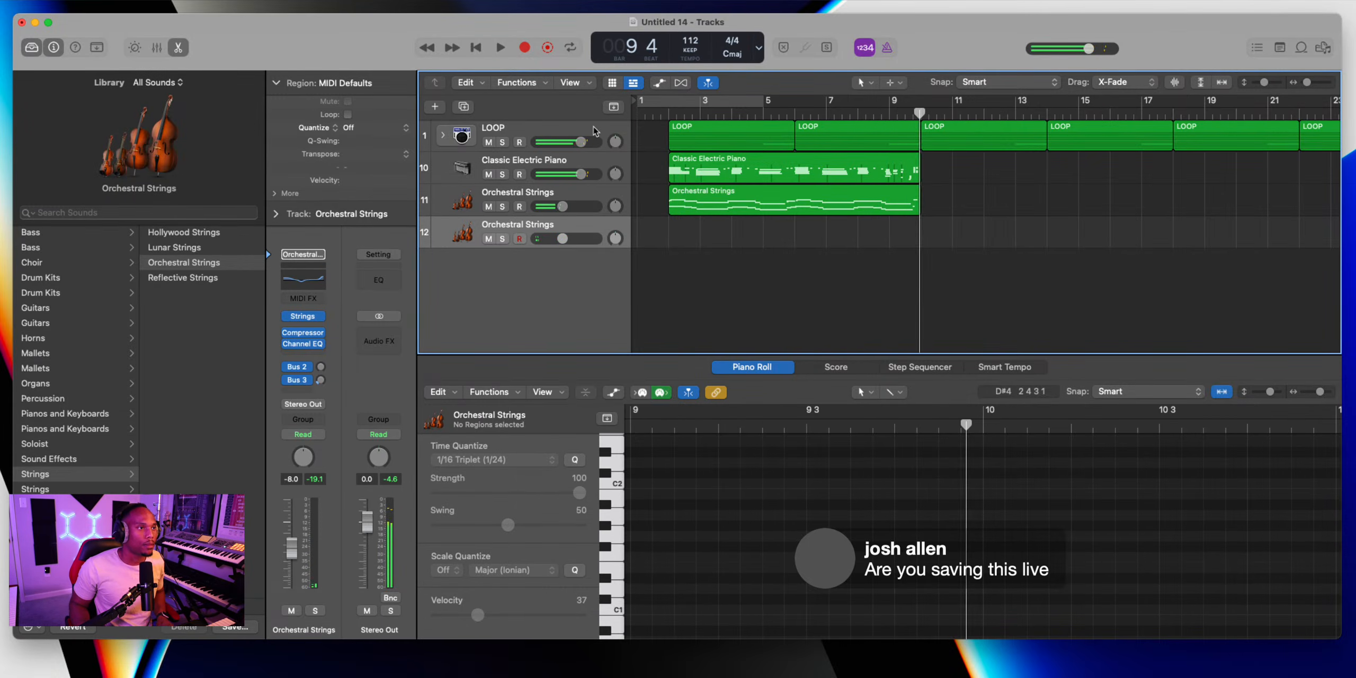
pyautogui.press('super+z')
pyautogui.click(465, 107)
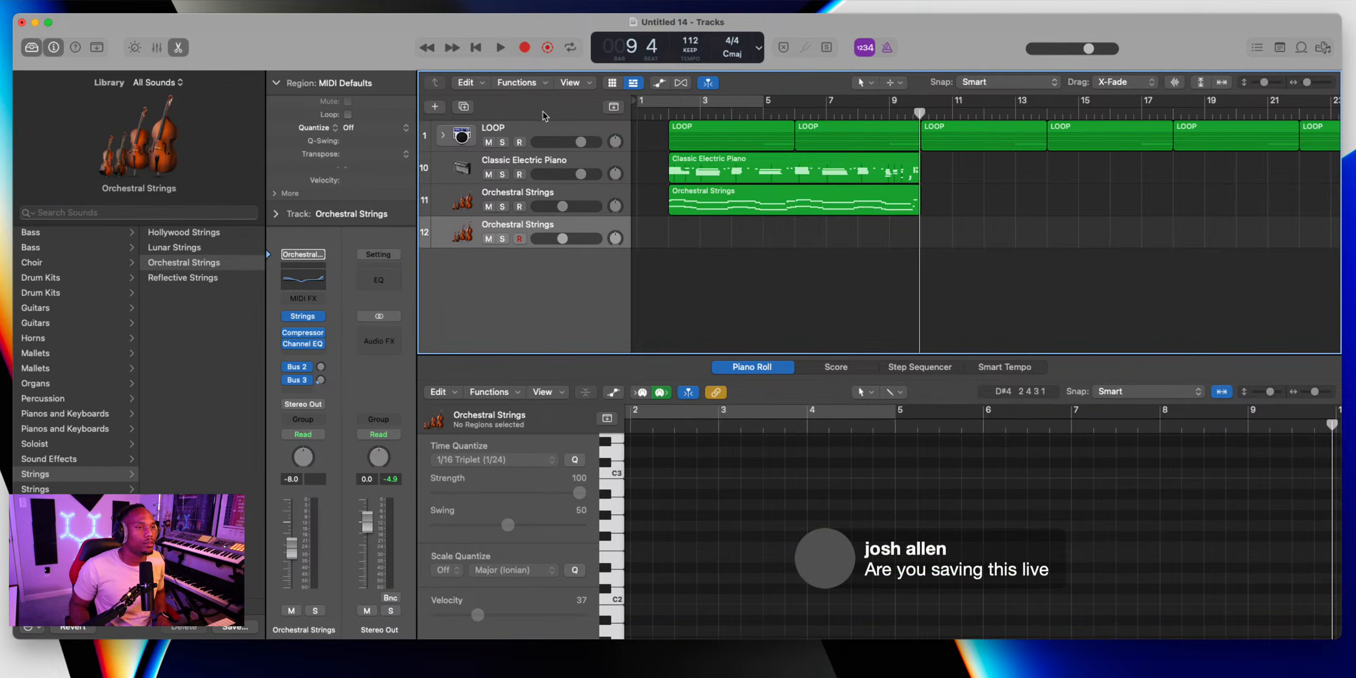
# Load Gospel Session Bass on track 12, record a bass take, then delete it
pyautogui.click(43, 236)
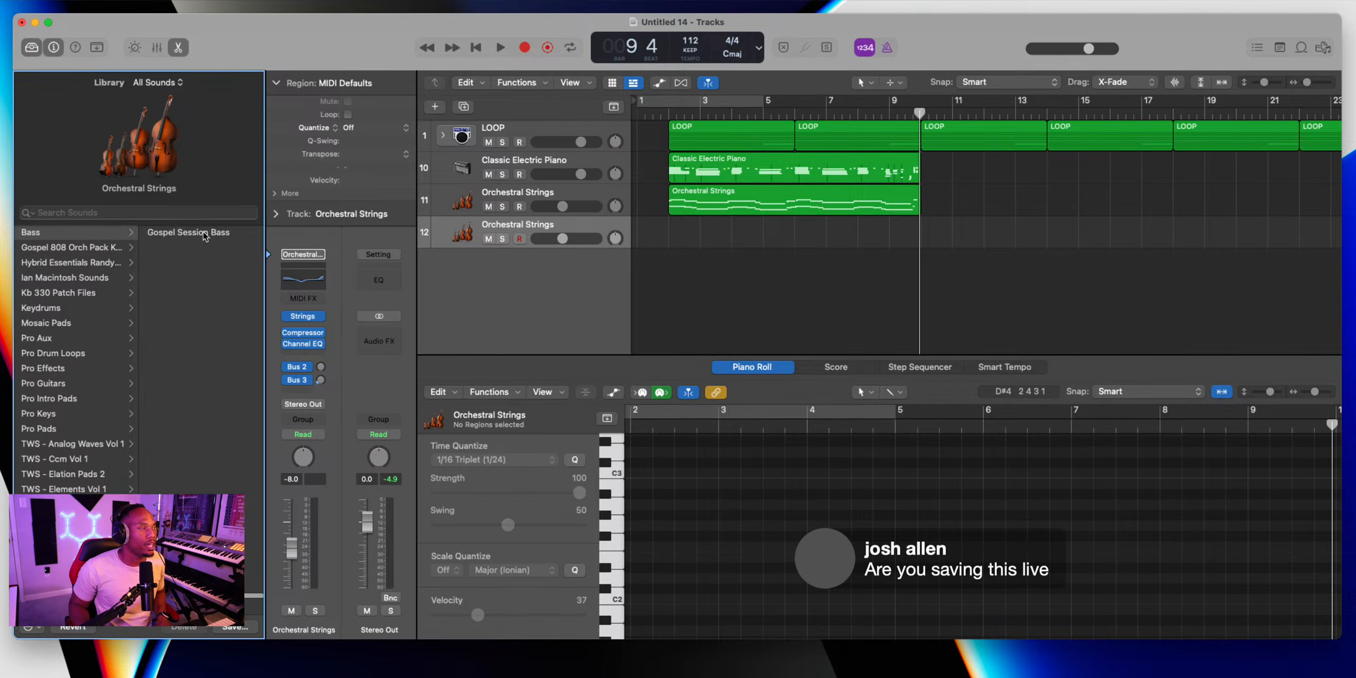
pyautogui.click(205, 235)
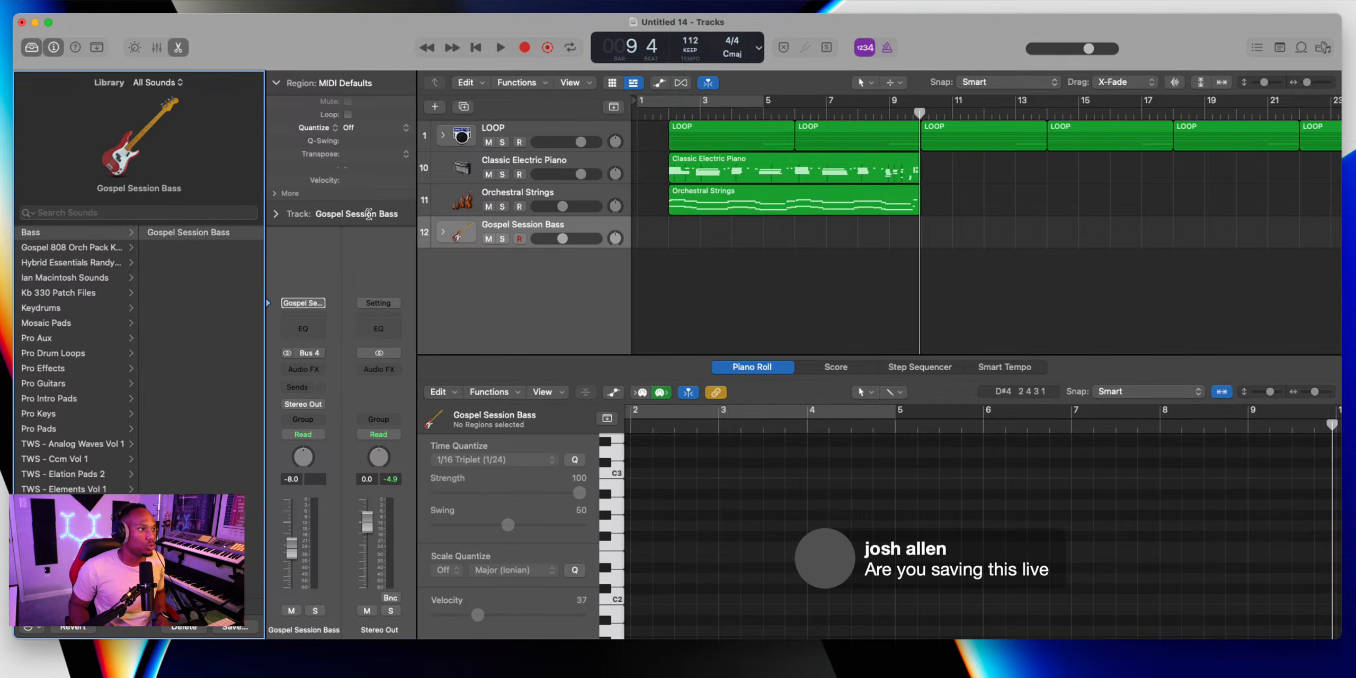
pyautogui.click(429, 220)
pyautogui.press('r')
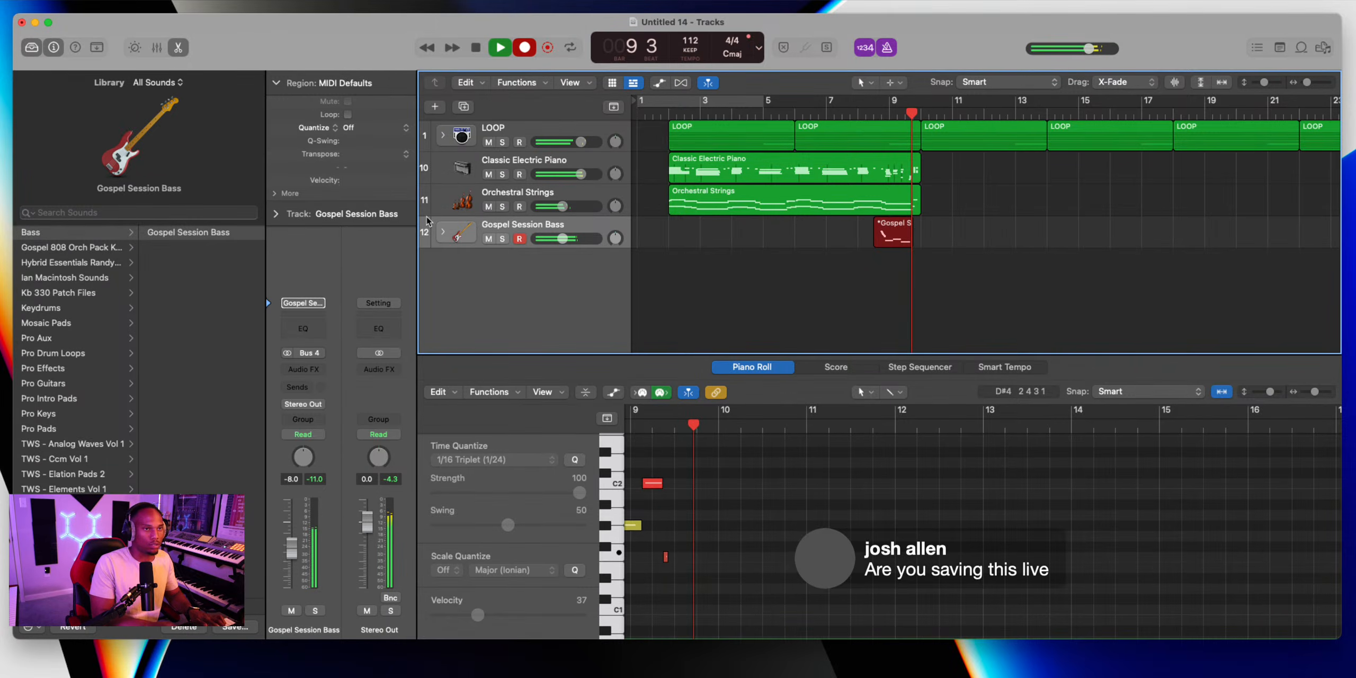
pyautogui.press('space')
pyautogui.press('Delete')
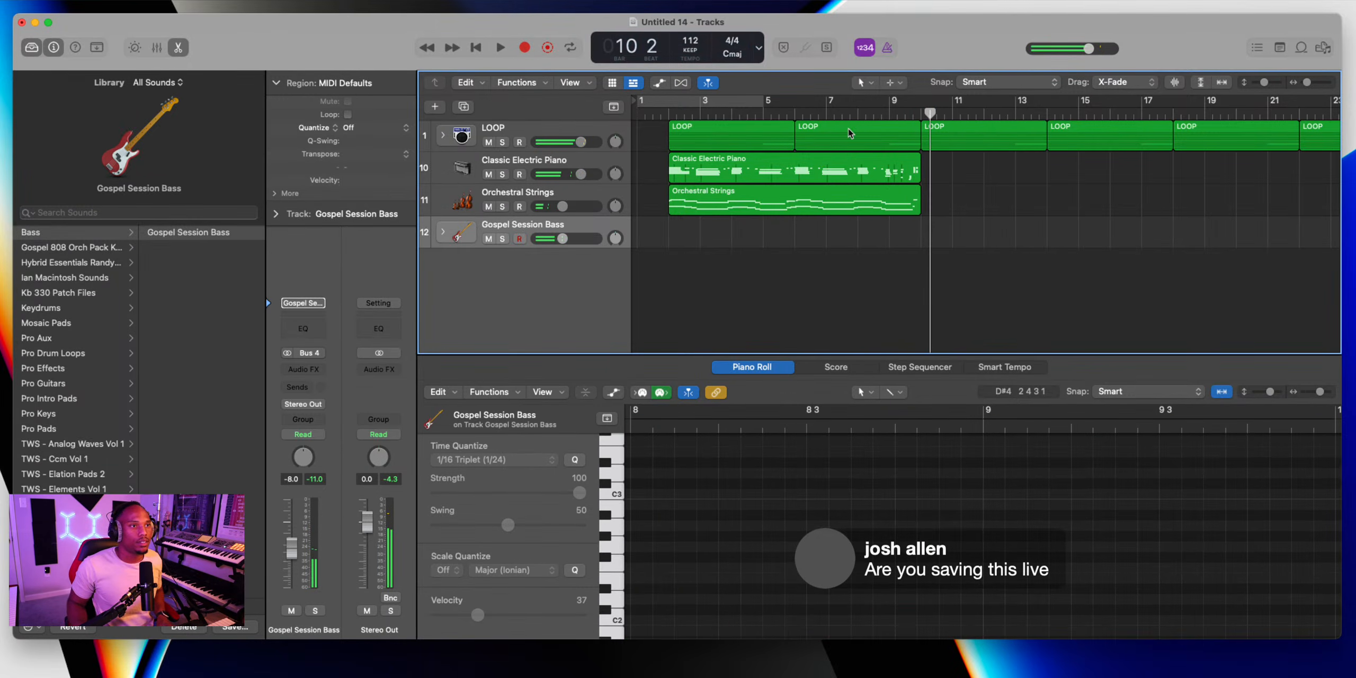
# Load Live Sub Bass from the legacy Modern Wave Synth Vol 1 bass patches
pyautogui.hscroll(-3, 89, 332)
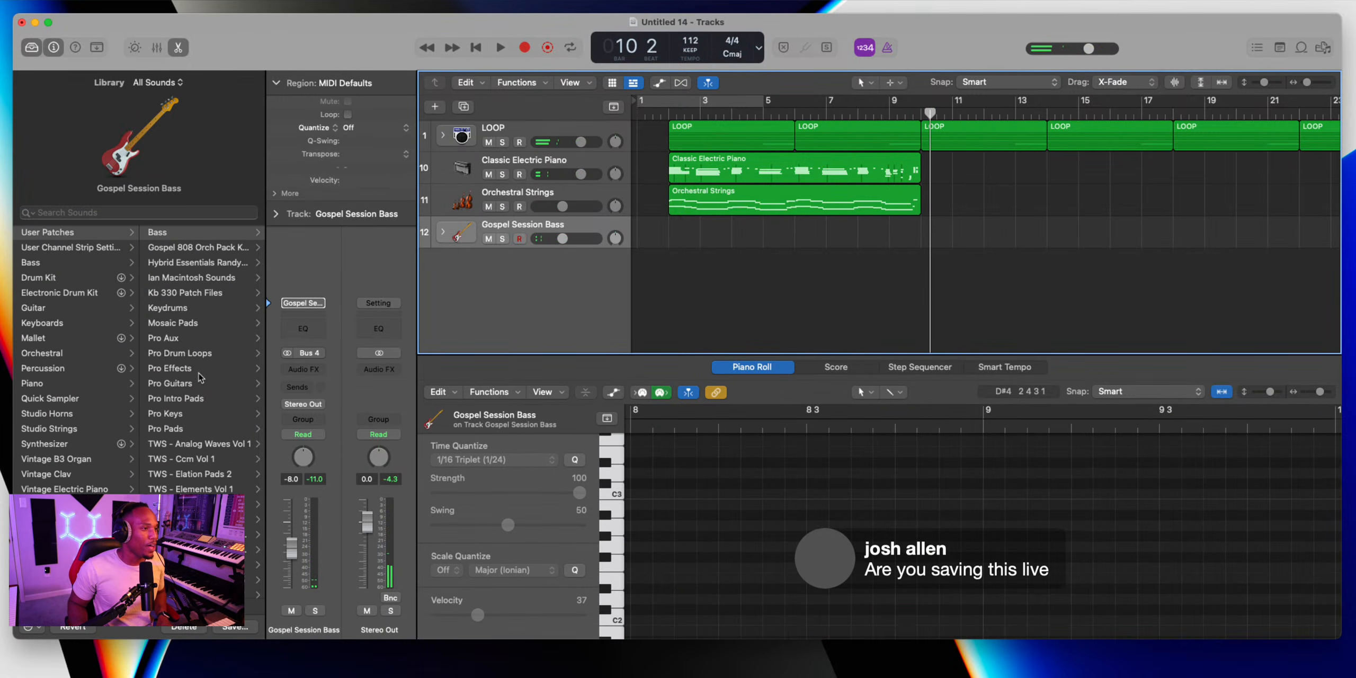
pyautogui.scroll(-3, 142, 406)
pyautogui.click(69, 550)
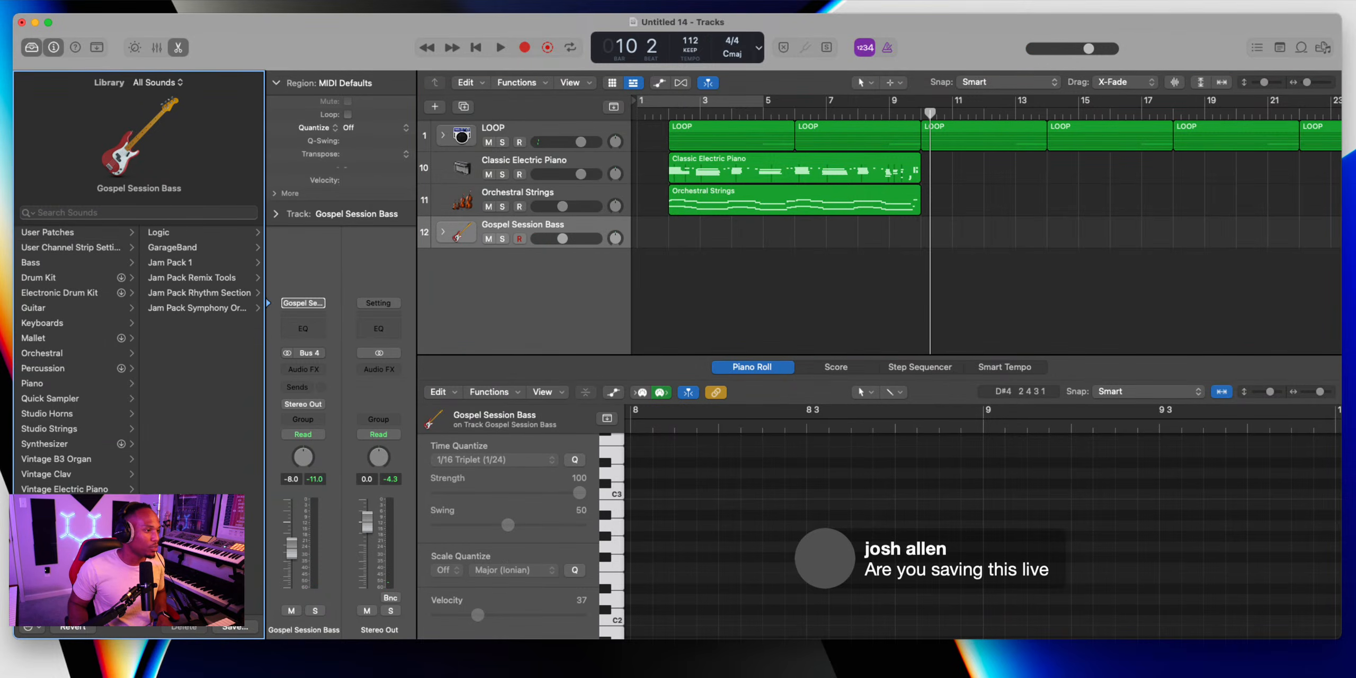
pyautogui.click(159, 232)
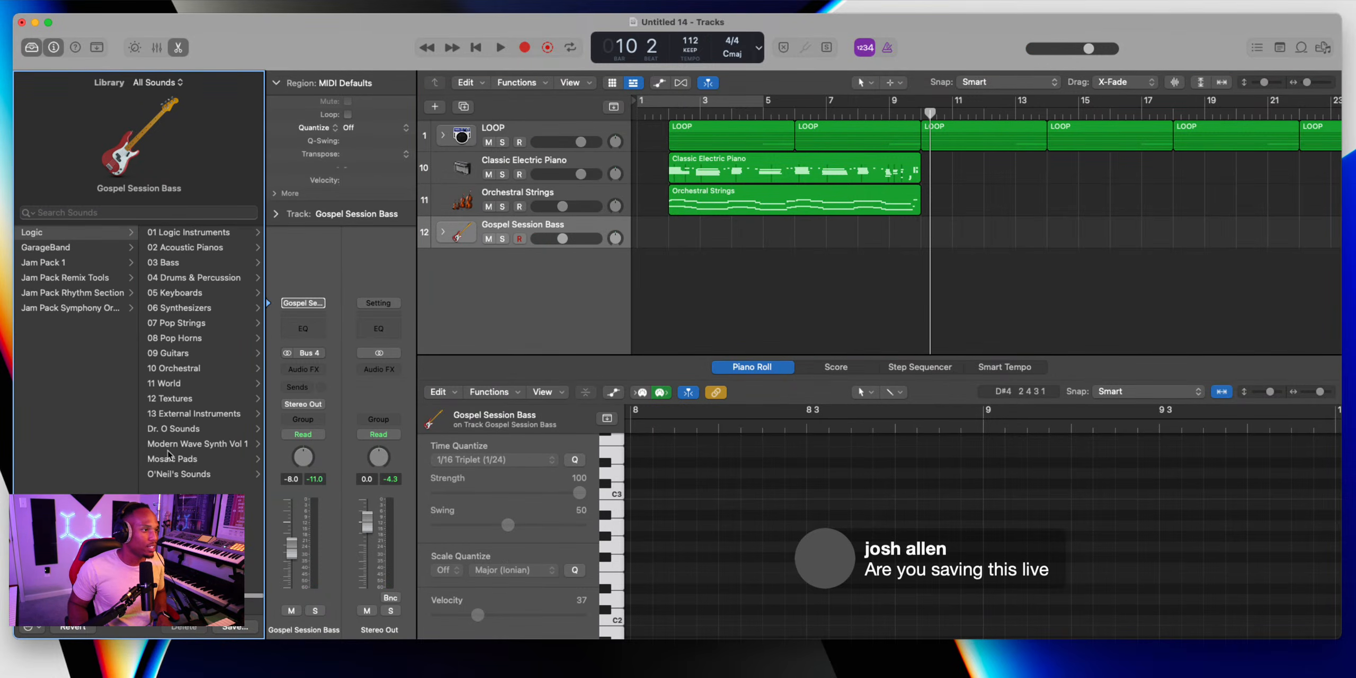
pyautogui.click(169, 446)
pyautogui.click(169, 233)
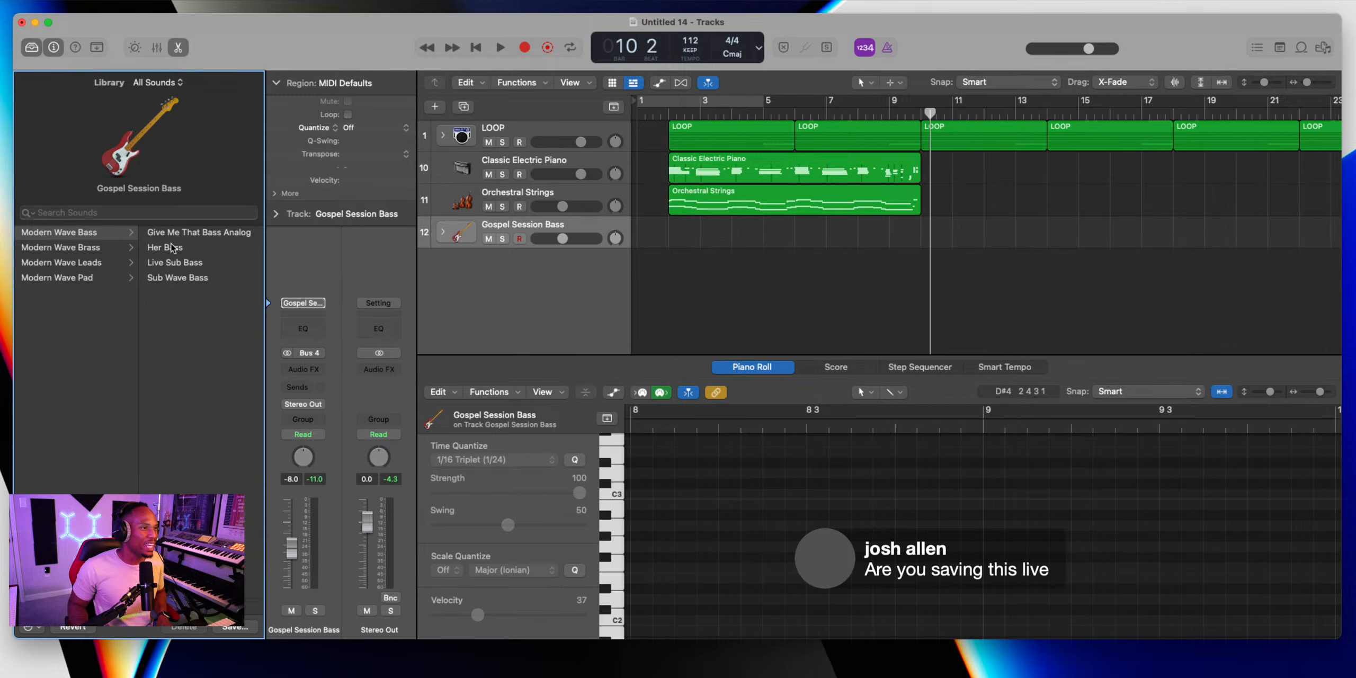
pyautogui.click(169, 262)
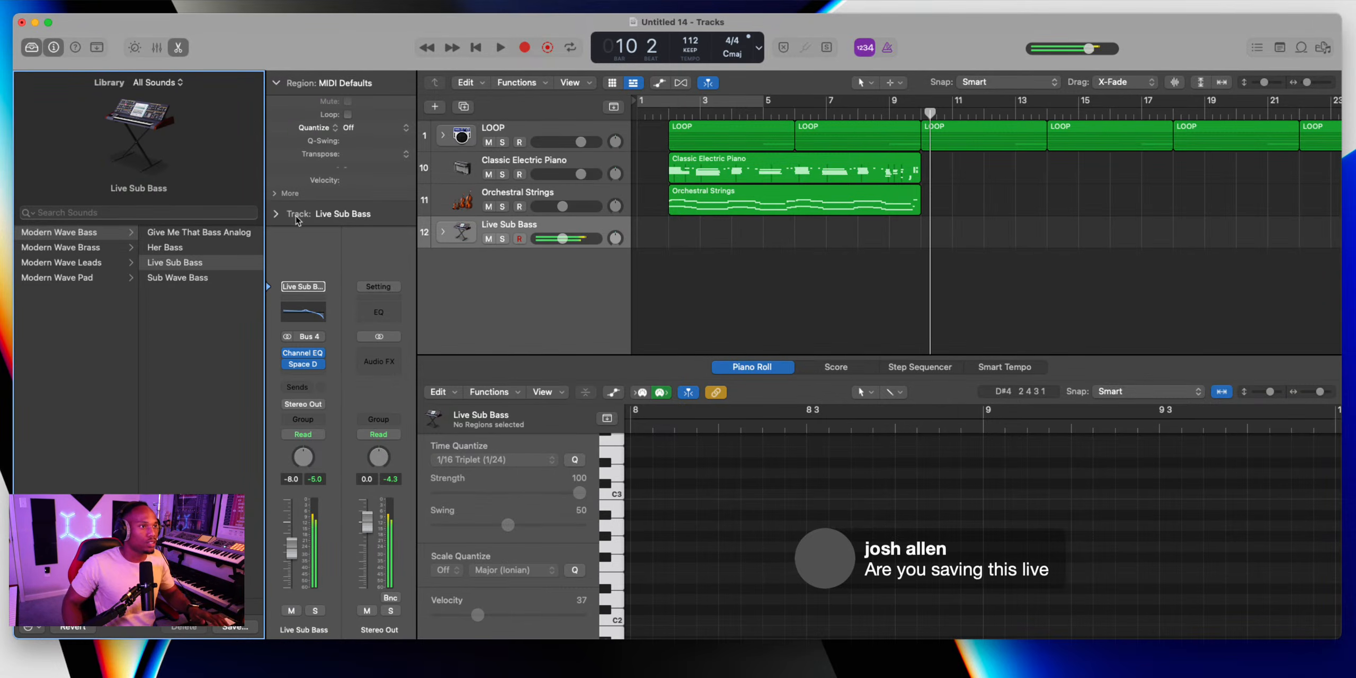
# Expand the Live Sub Bass stack, switch to Her Bass, then delete that track stack
pyautogui.click(445, 232)
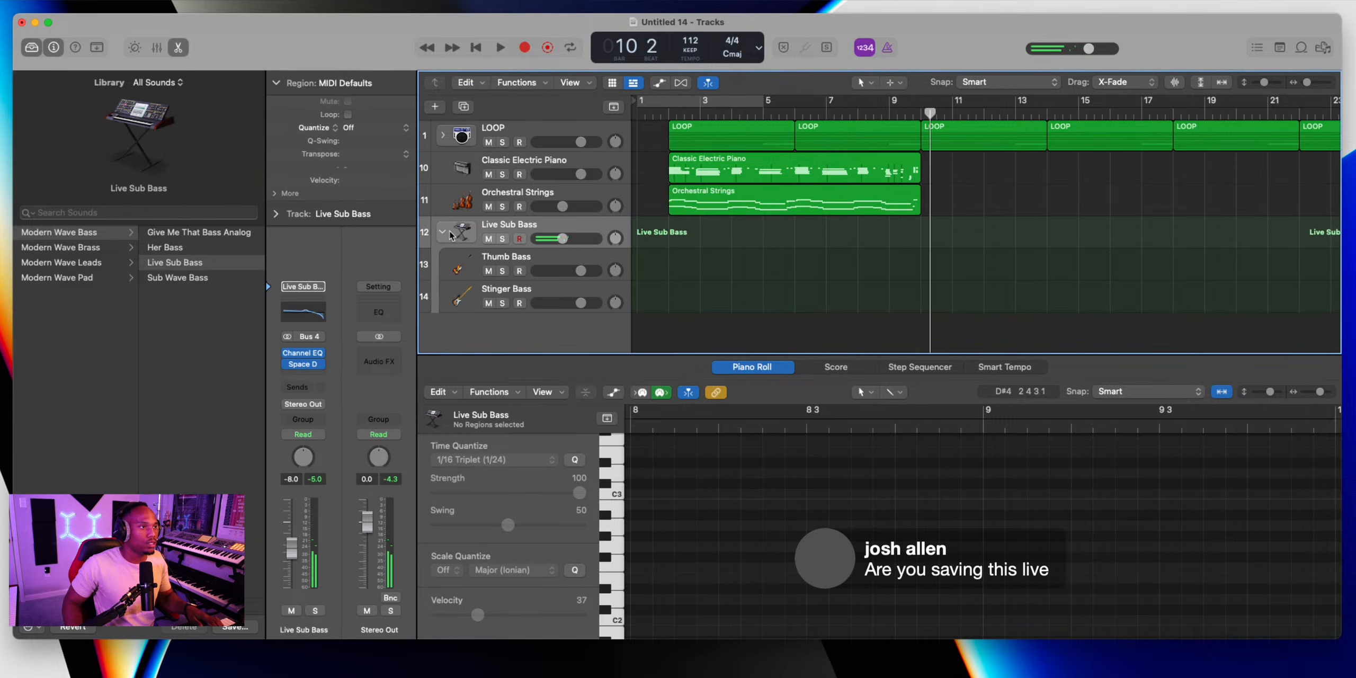
pyautogui.click(194, 254)
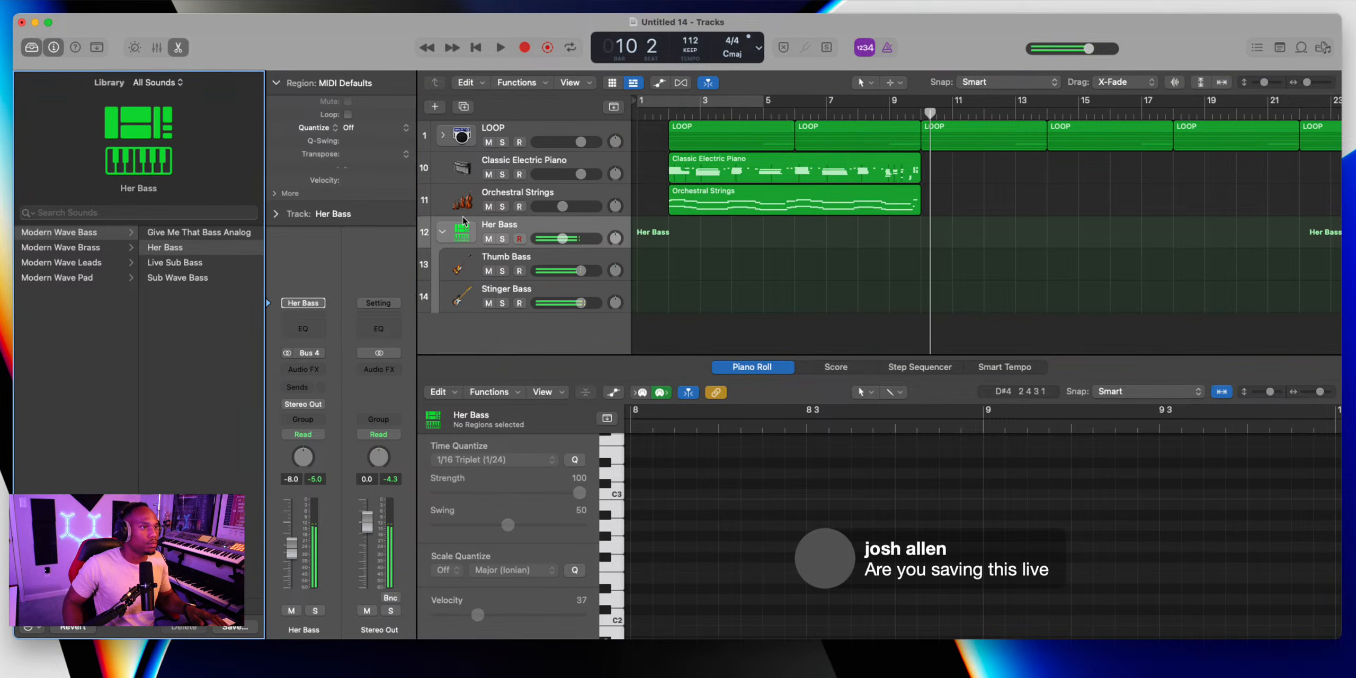
pyautogui.press('super+BackSpace')
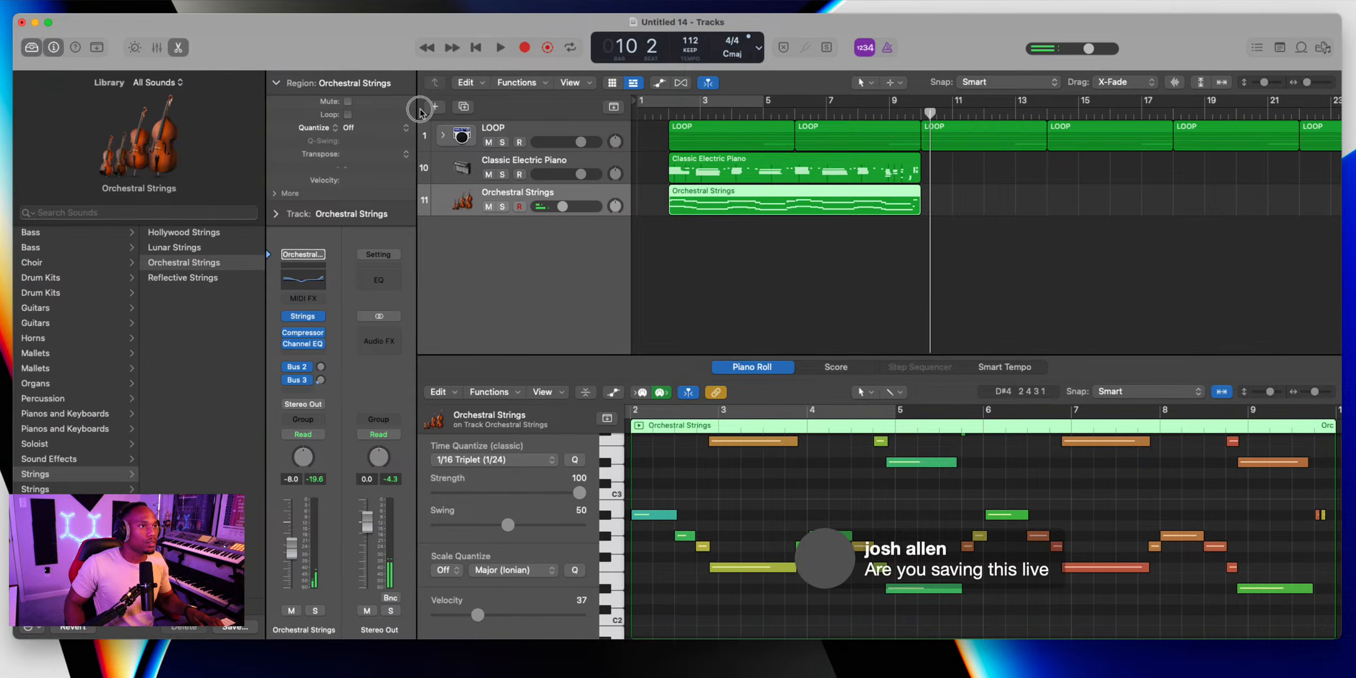
# Create software instrument track 12 with the Modern Wave Bass 'Live Sub Bass' patch at -9.2 dB
pyautogui.click(421, 110)
pyautogui.click(435, 109)
pyautogui.click(879, 463)
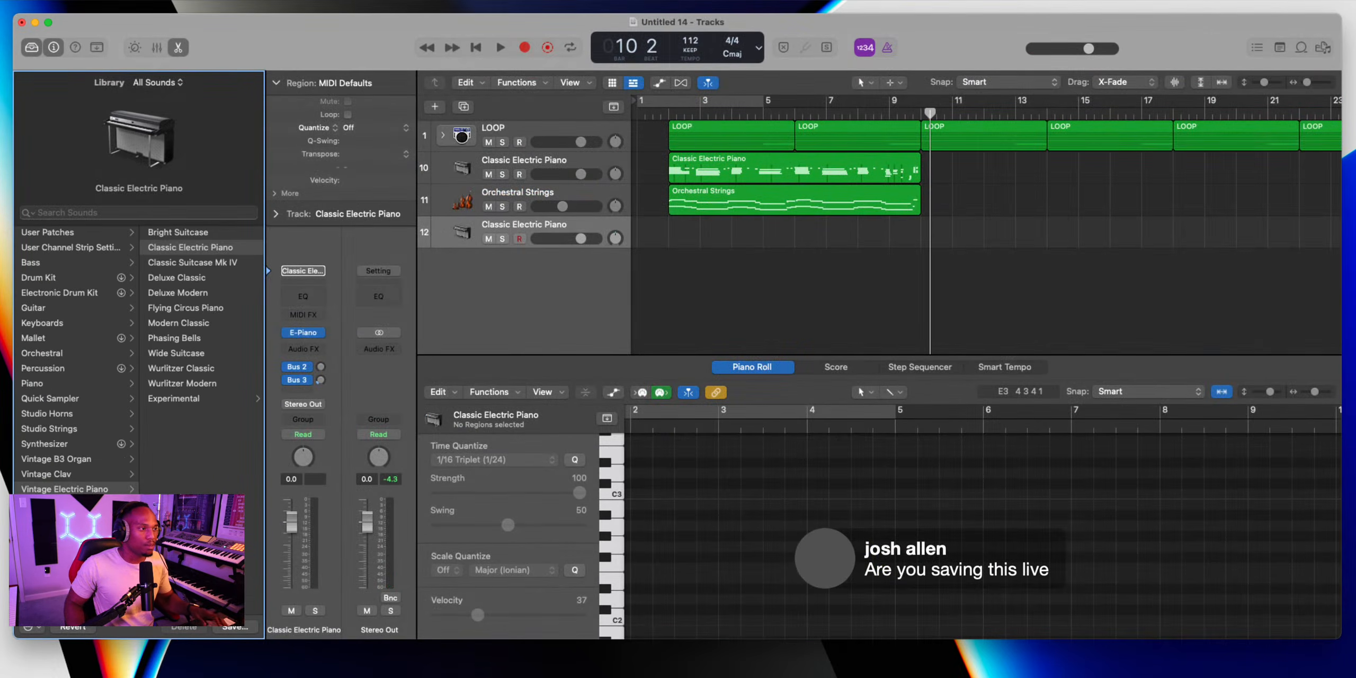
pyautogui.click(47, 565)
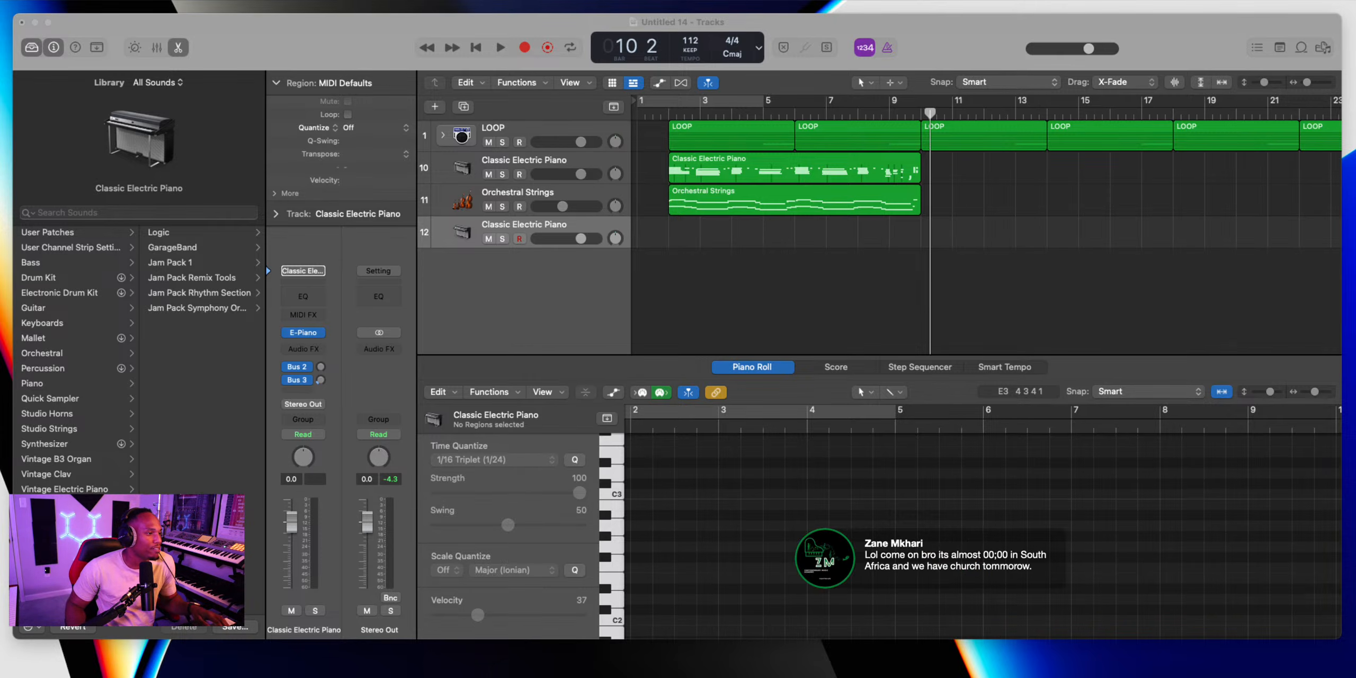
pyautogui.click(166, 233)
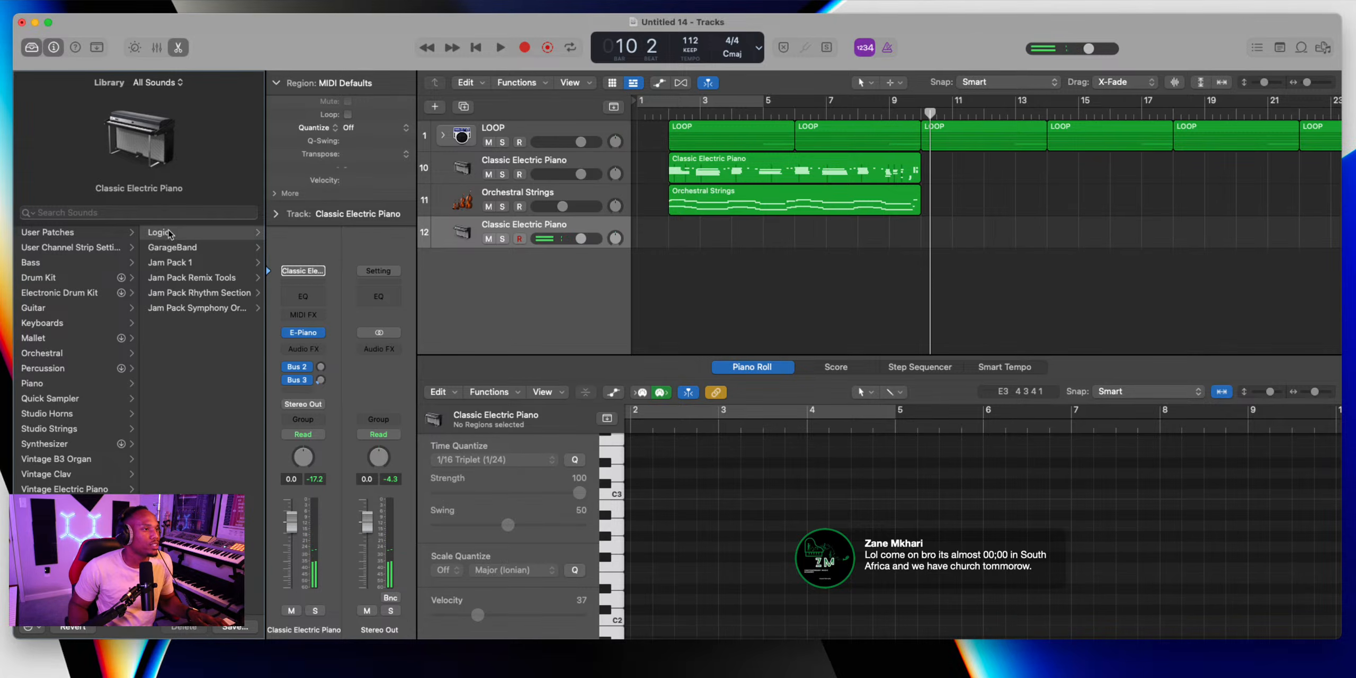
pyautogui.click(168, 447)
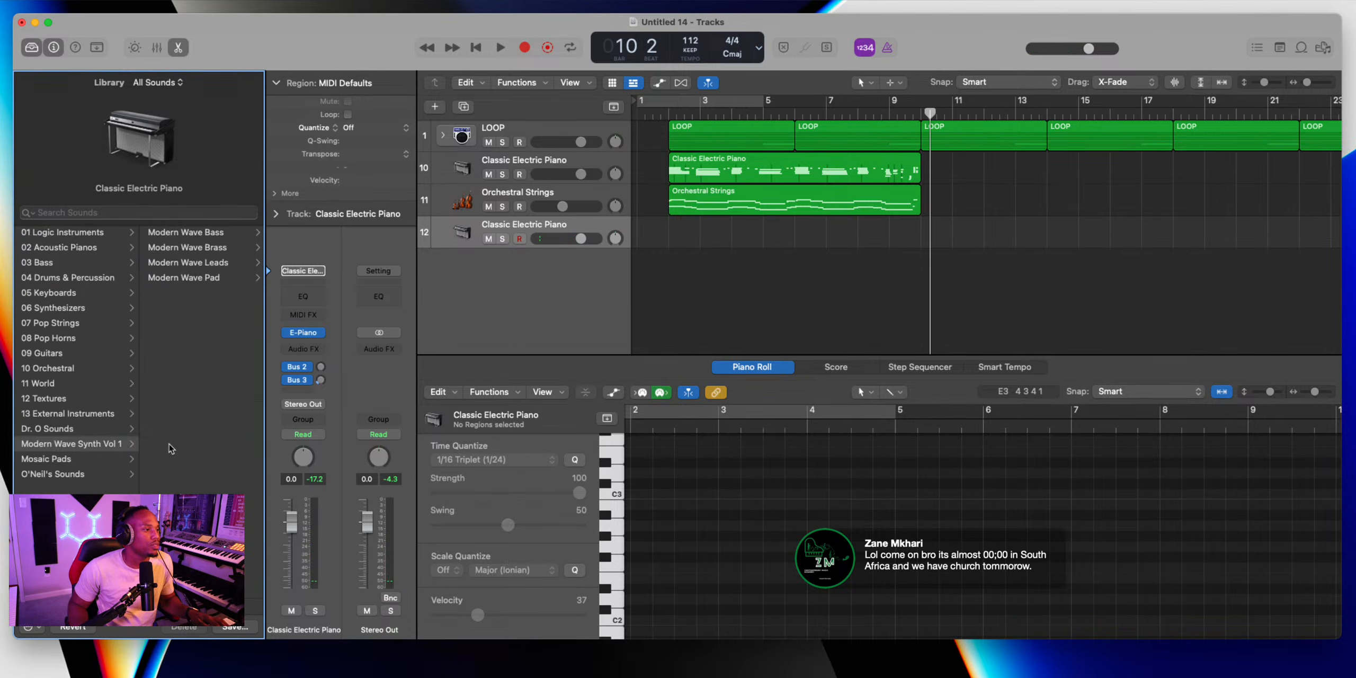
pyautogui.click(203, 231)
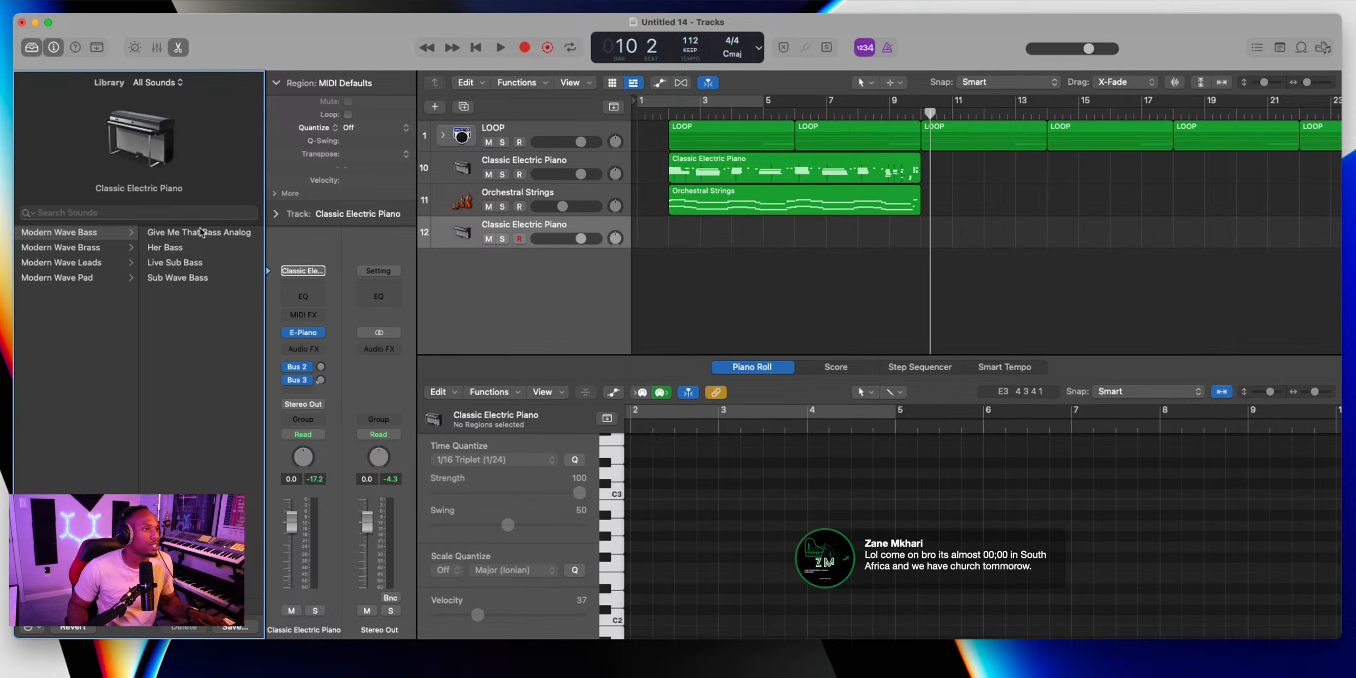
pyautogui.click(184, 264)
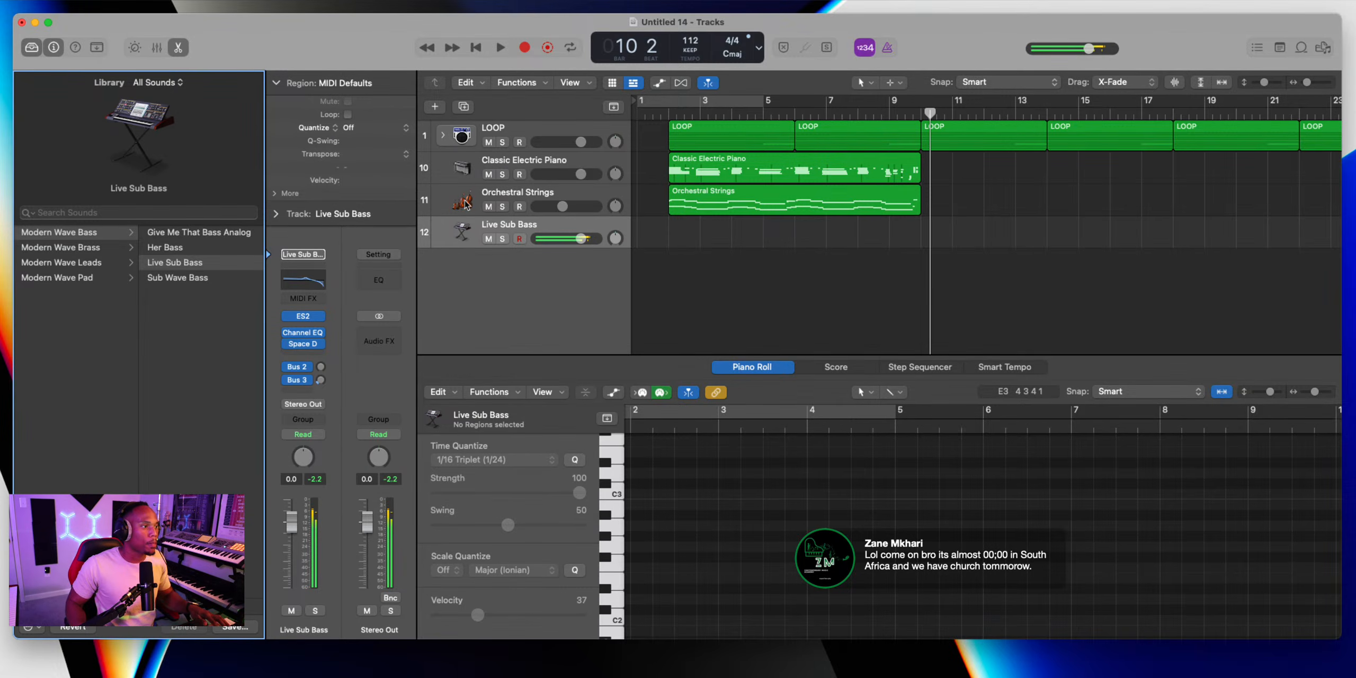
pyautogui.moveTo(582, 239); pyautogui.dragTo(530, 248)
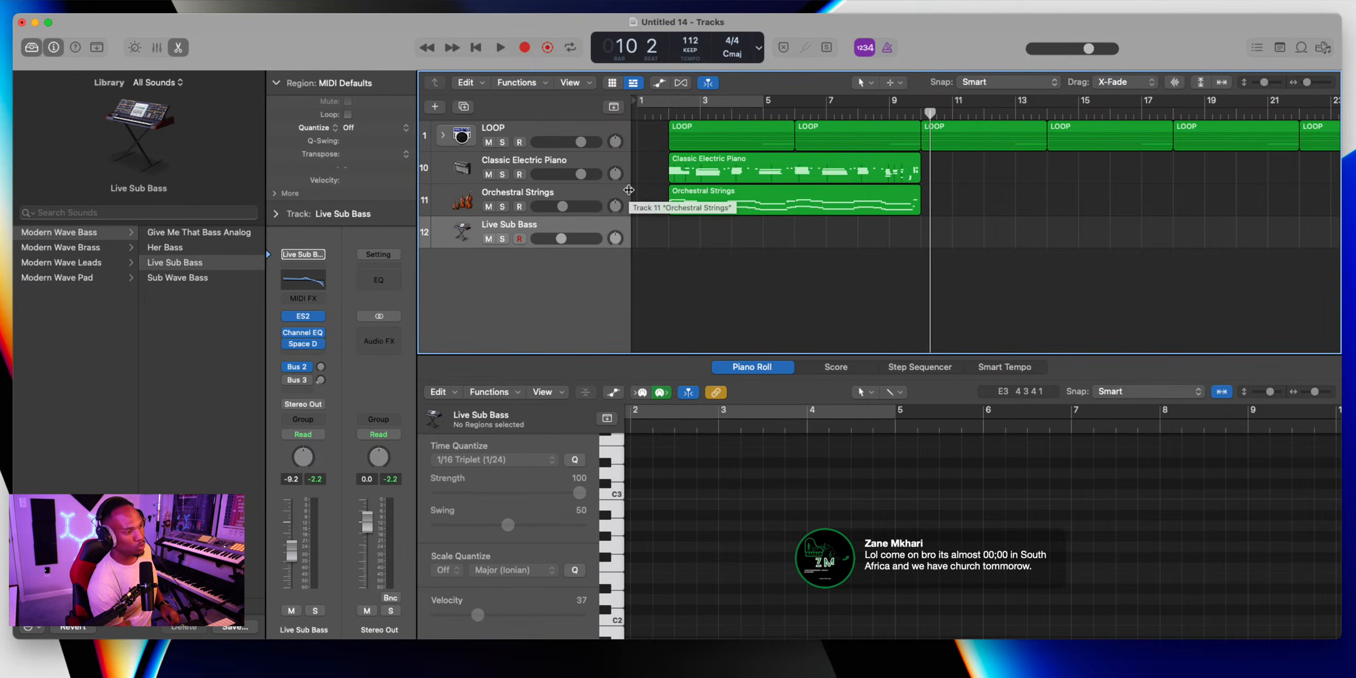
# Record a short Live Sub Bass take starting near bar 7, then return the playhead to bar 2
pyautogui.click(668, 113)
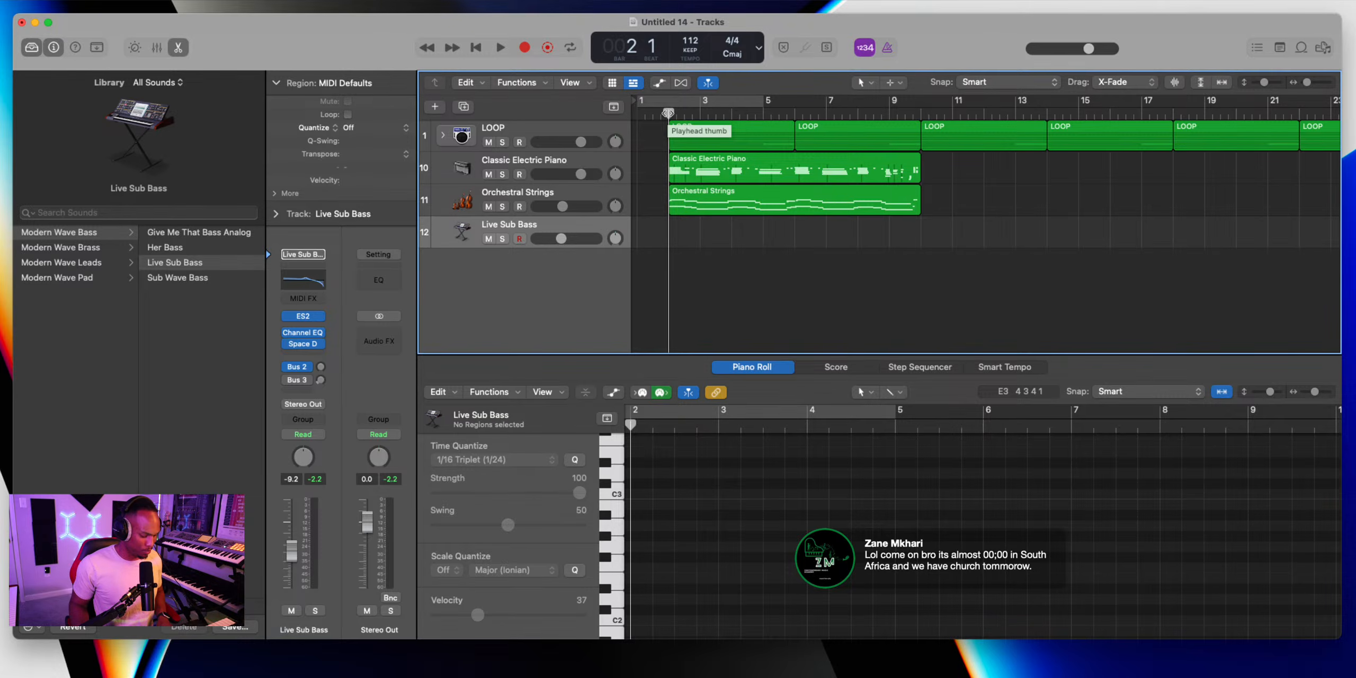
pyautogui.press('r')
pyautogui.press('space')
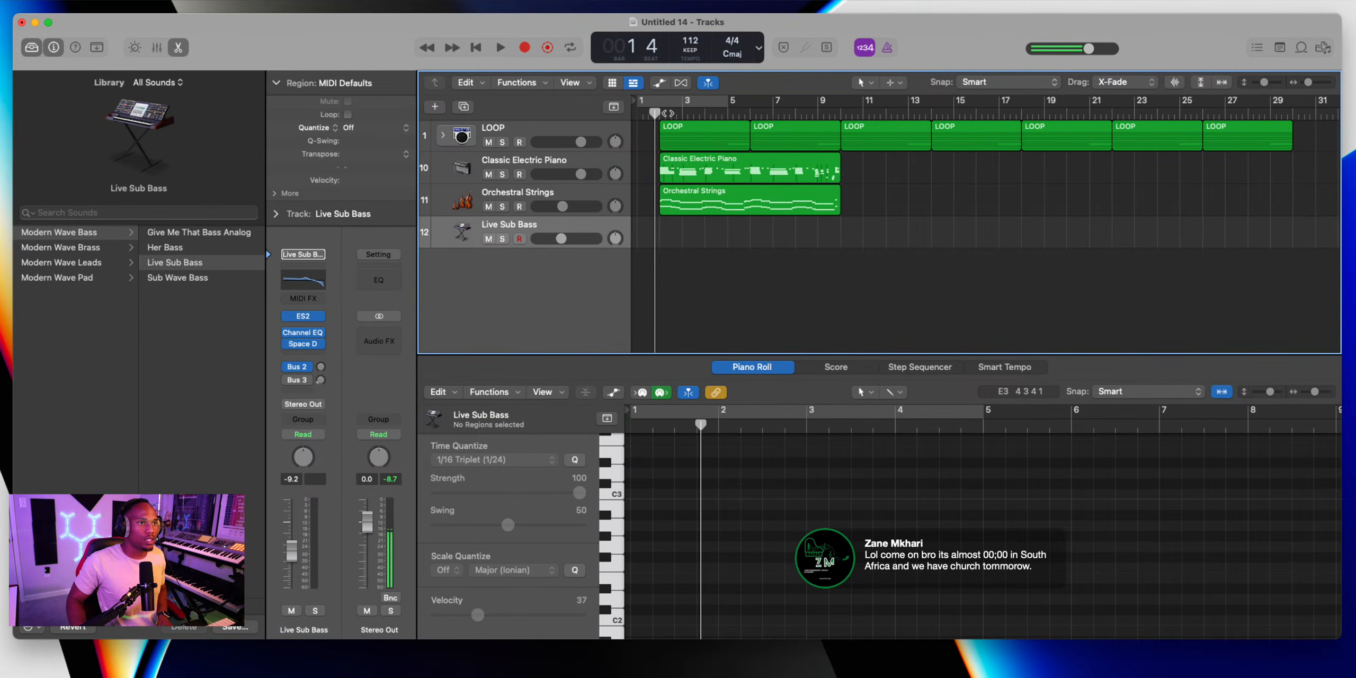
pyautogui.scroll(-1, 667, 114)
pyautogui.click(763, 110)
pyautogui.press('r')
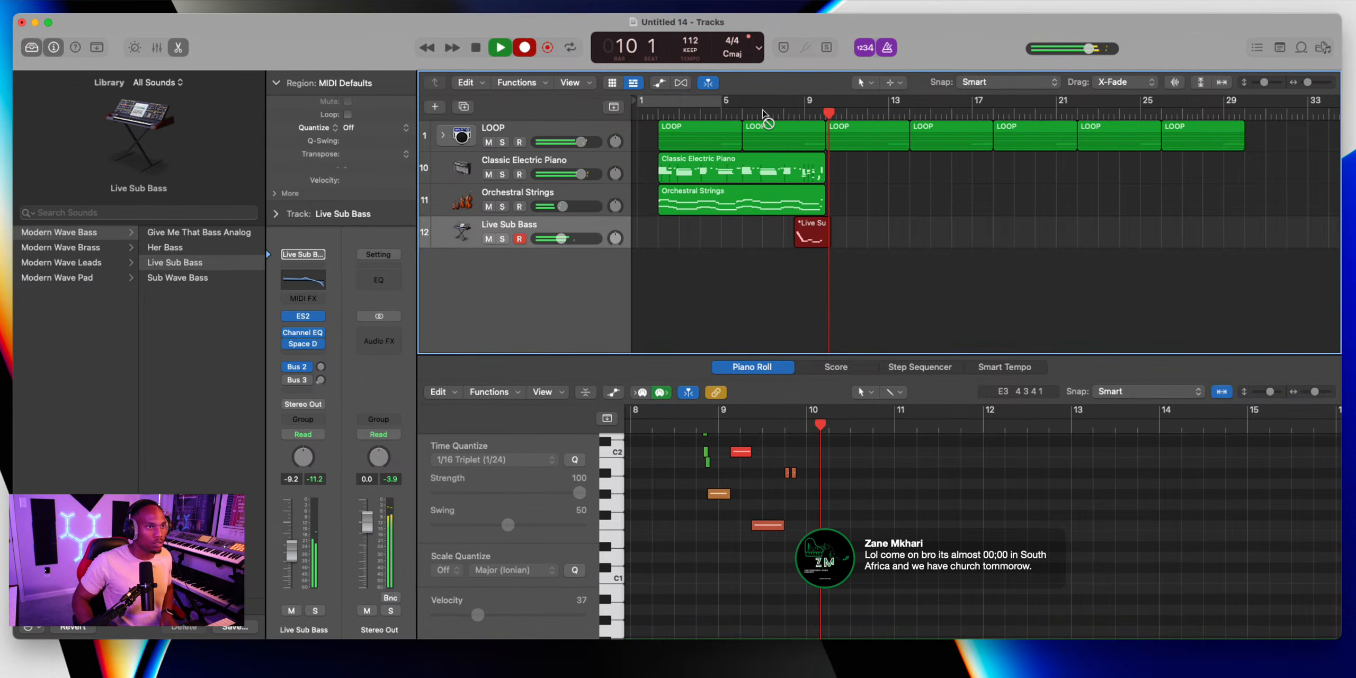
pyautogui.press('space')
pyautogui.click(657, 112)
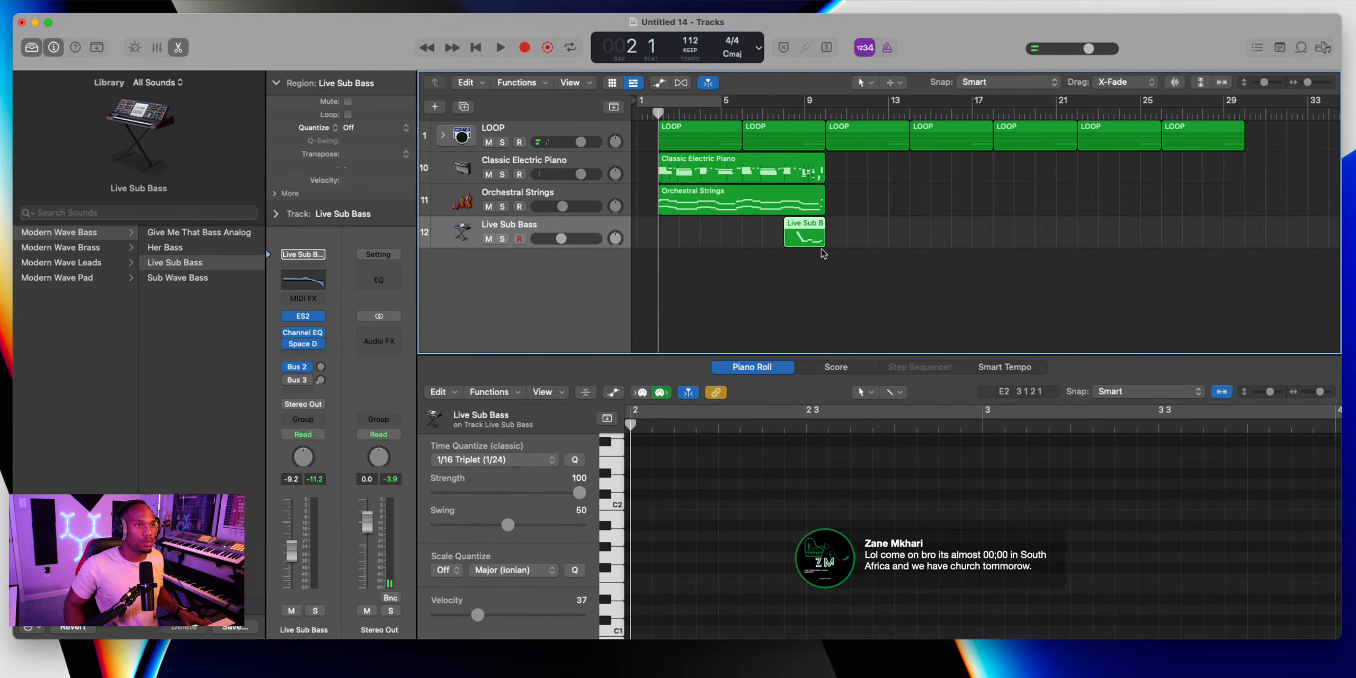
# Open the Live Sub Bass region's notes in the editor and play the project from bar 6
pyautogui.doubleClick(810, 238)
pyautogui.doubleClick(805, 236)
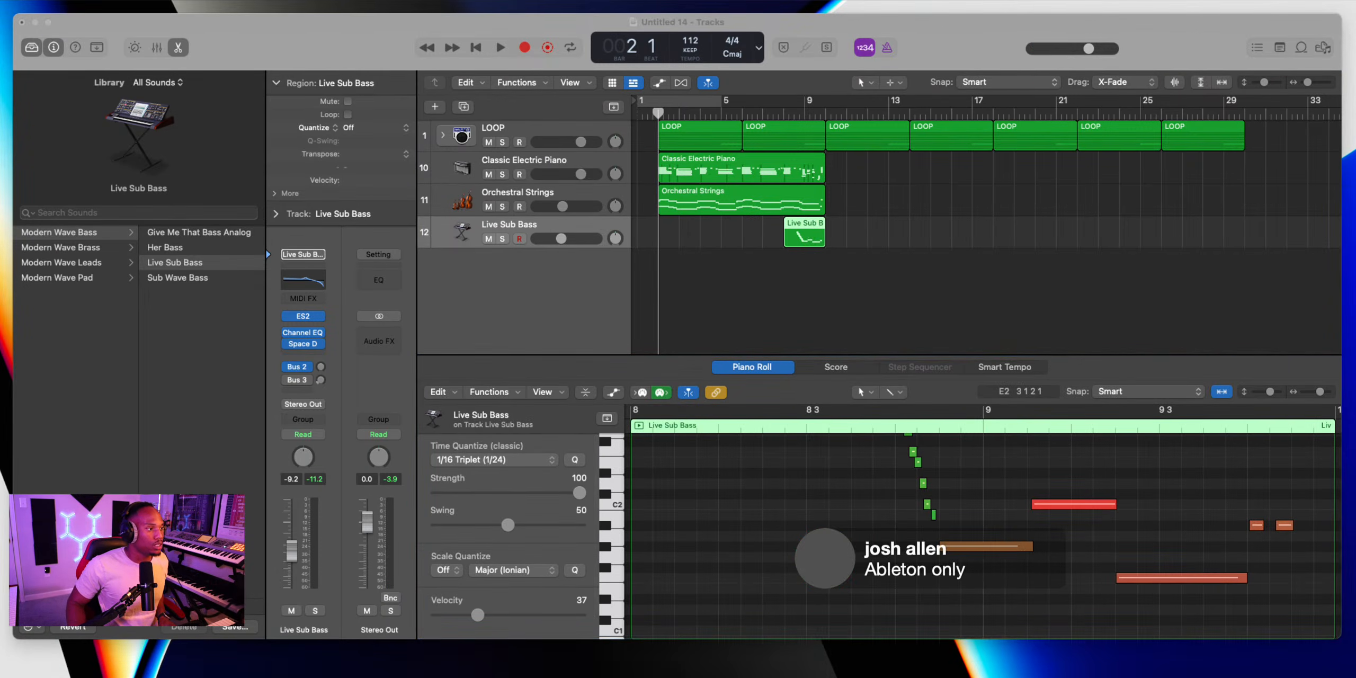
pyautogui.hscroll(5, 983, 530)
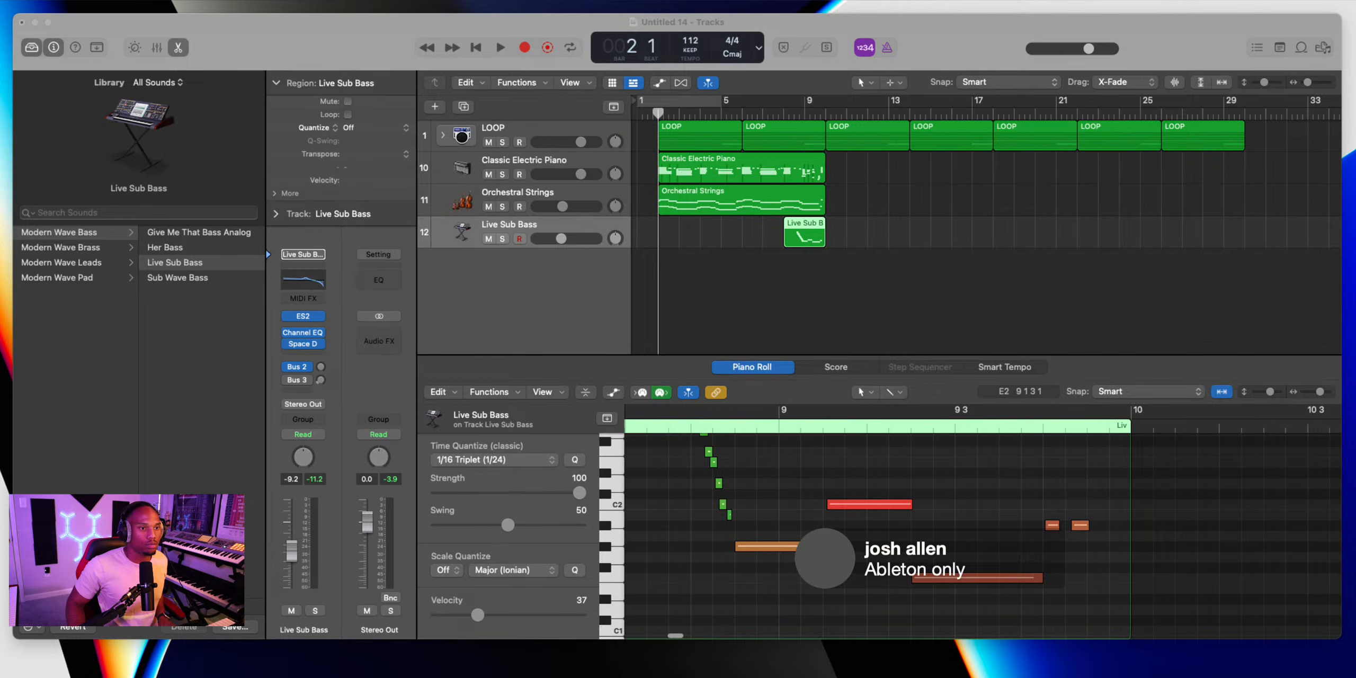
pyautogui.moveTo(790, 485); pyautogui.dragTo(1149, 592)
pyautogui.hscroll(-5, 1148, 595)
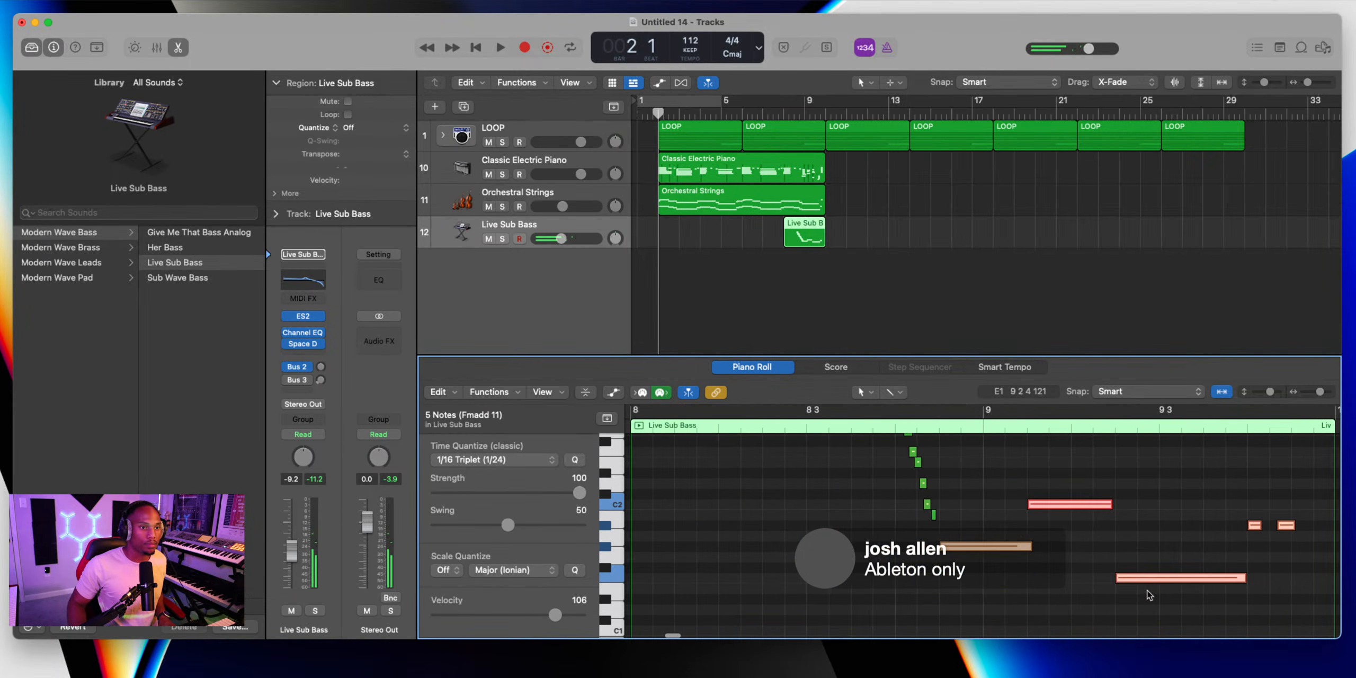
pyautogui.click(749, 109)
pyautogui.press('space')
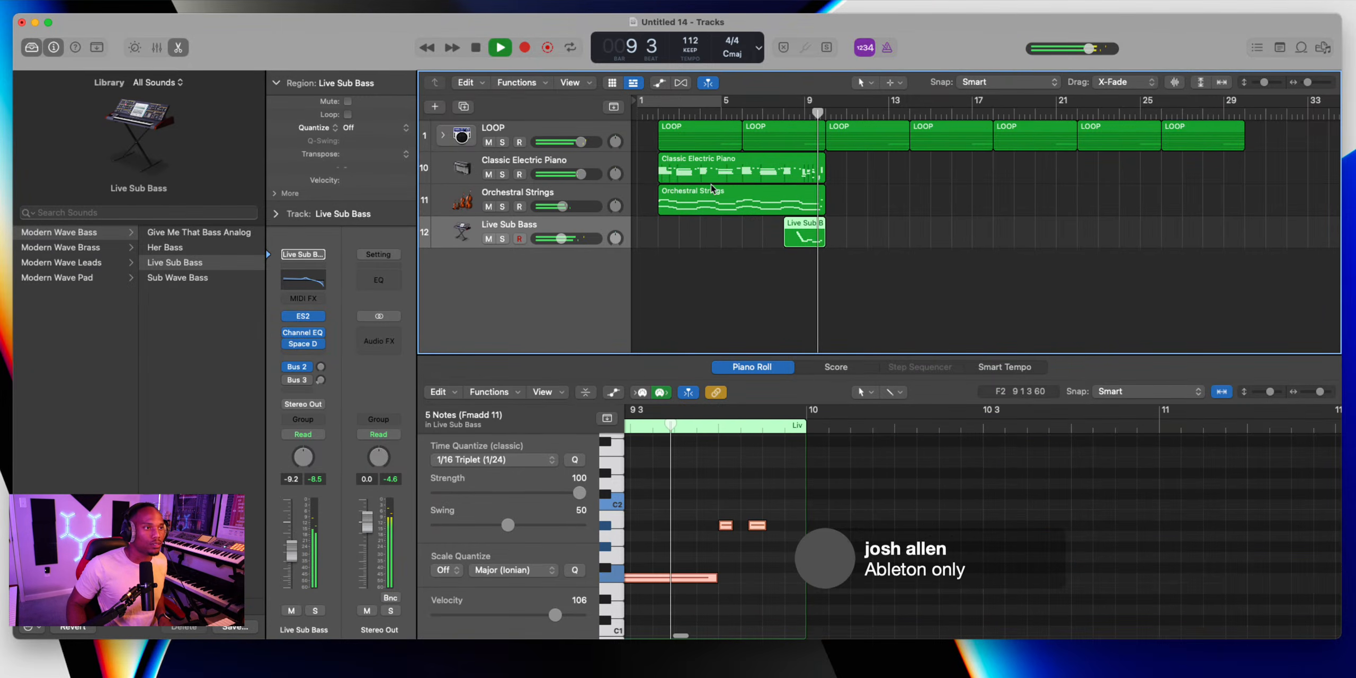
# Stop the playback that started from bar 6
pyautogui.press('space')
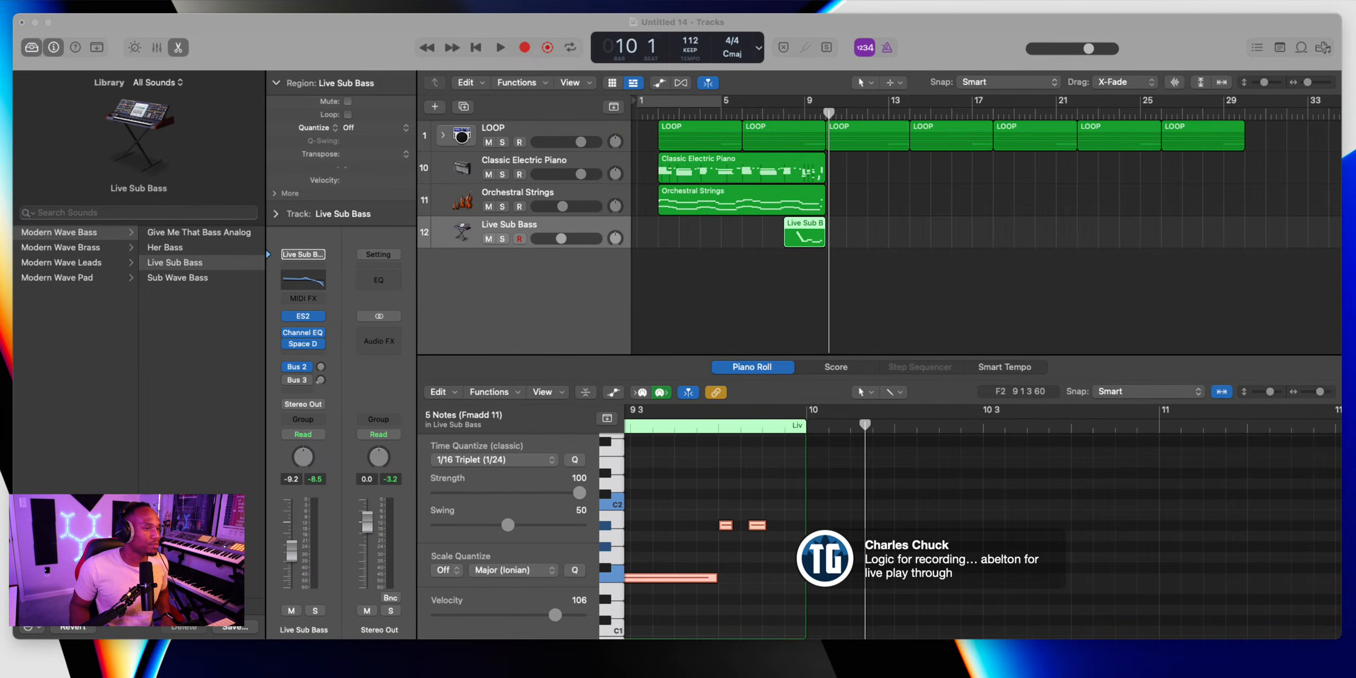
# Create track 13 with Logic > Modern Wave Synth Vol 1 > Modern Wave Brass > Gospel Stab
pyautogui.click(511, 117)
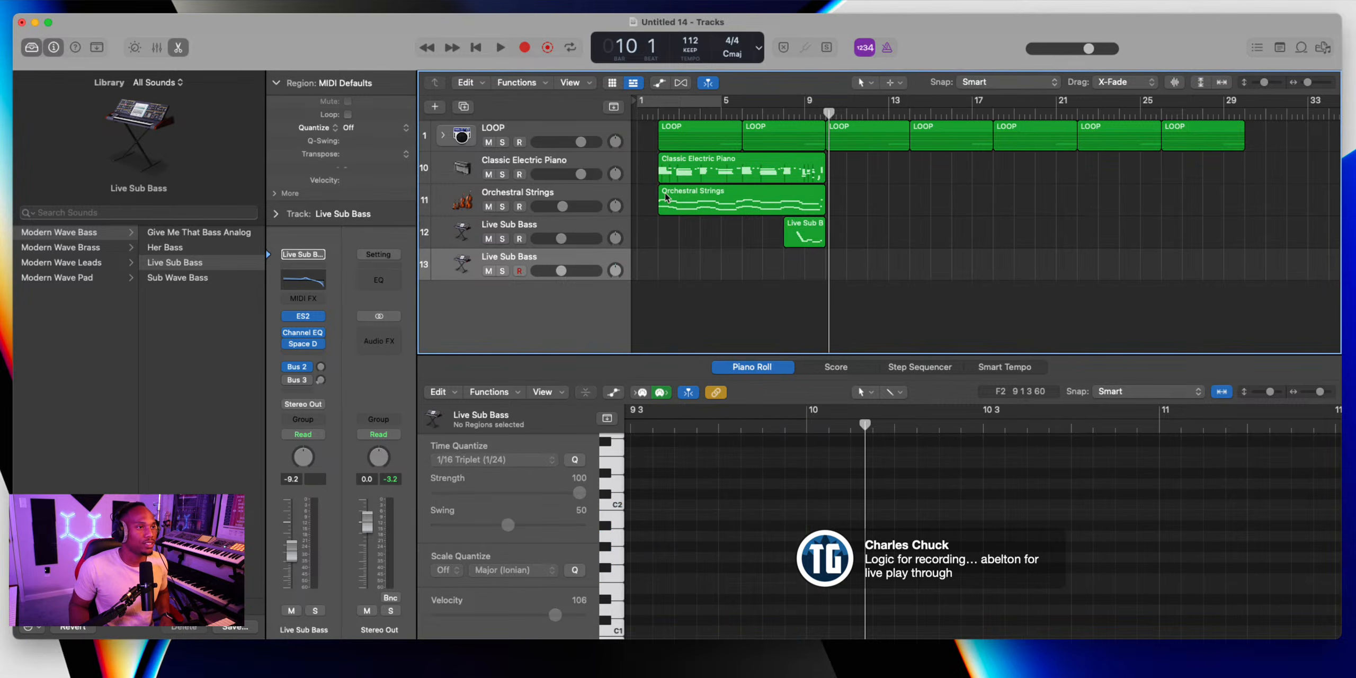
pyautogui.click(442, 104)
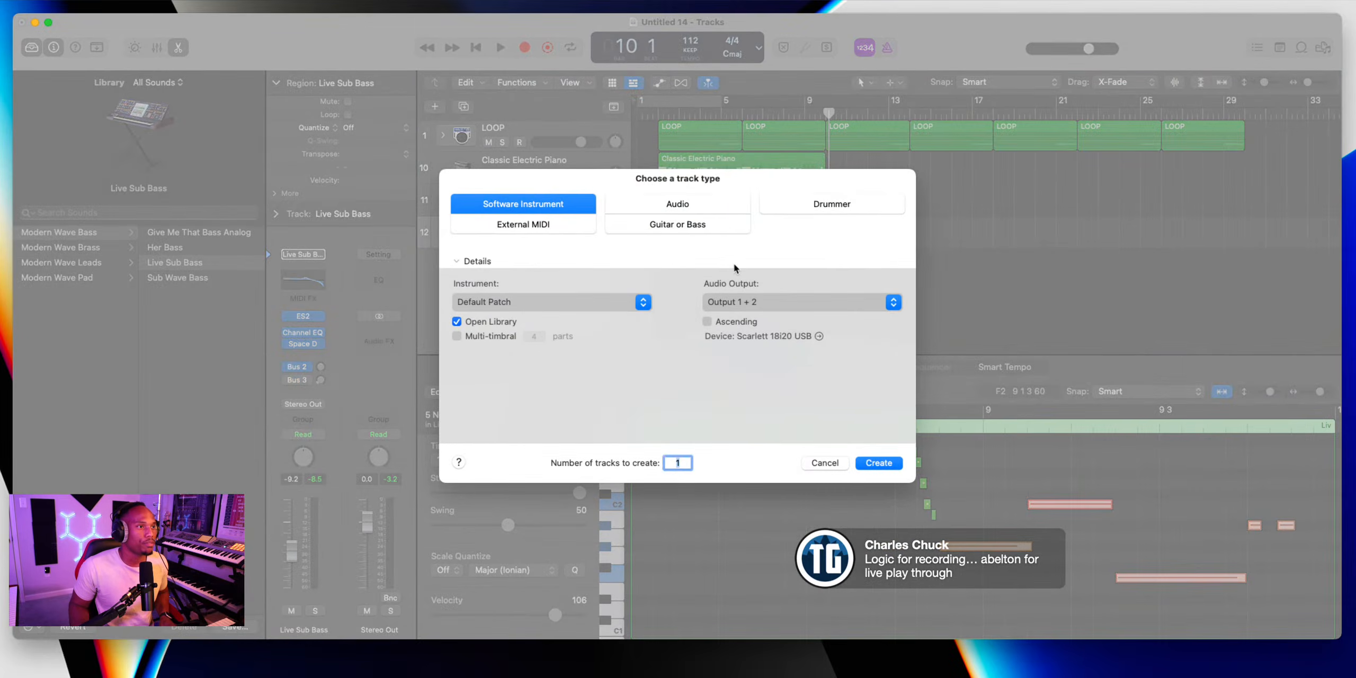
pyautogui.click(893, 464)
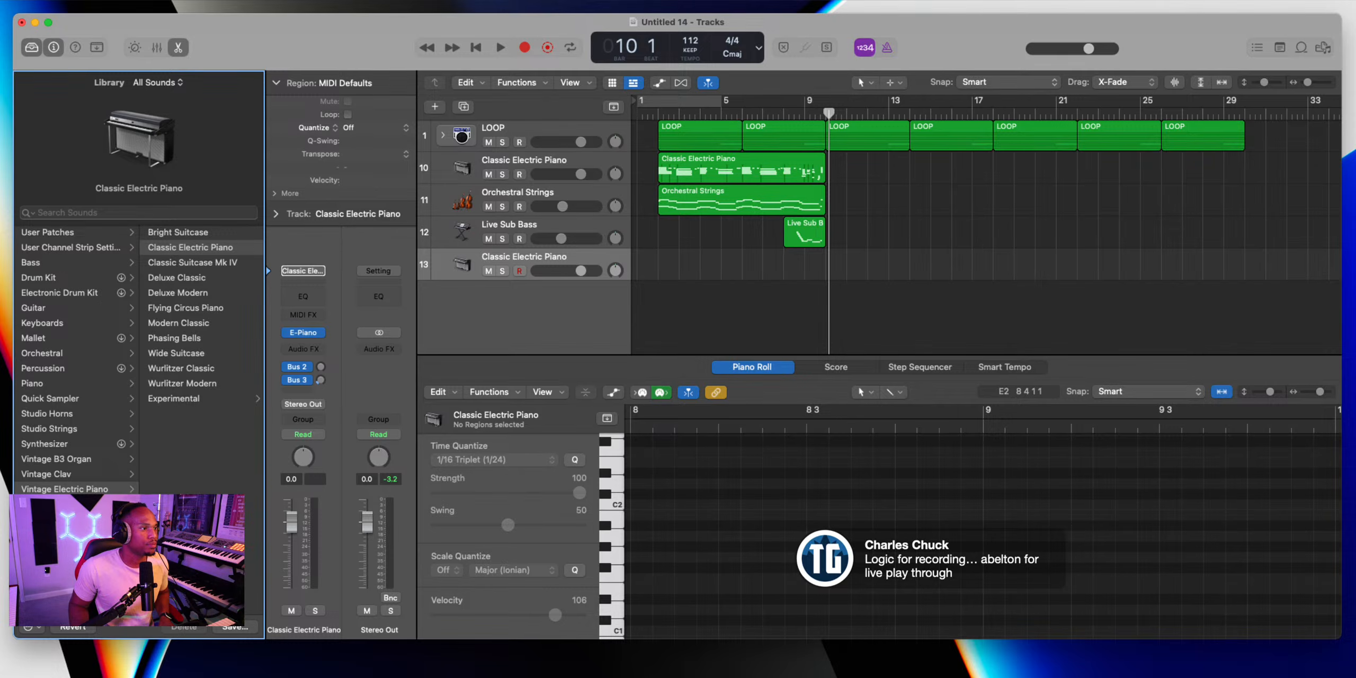
pyautogui.click(84, 549)
pyautogui.click(161, 234)
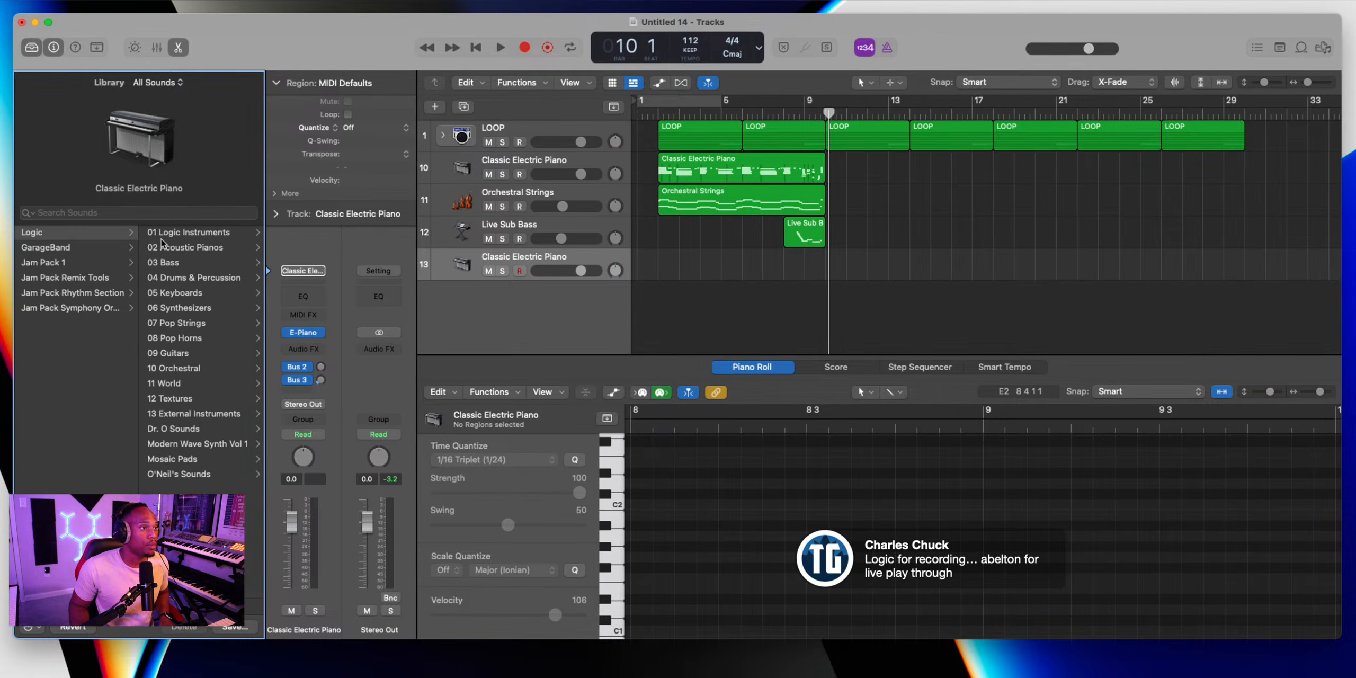
pyautogui.click(177, 448)
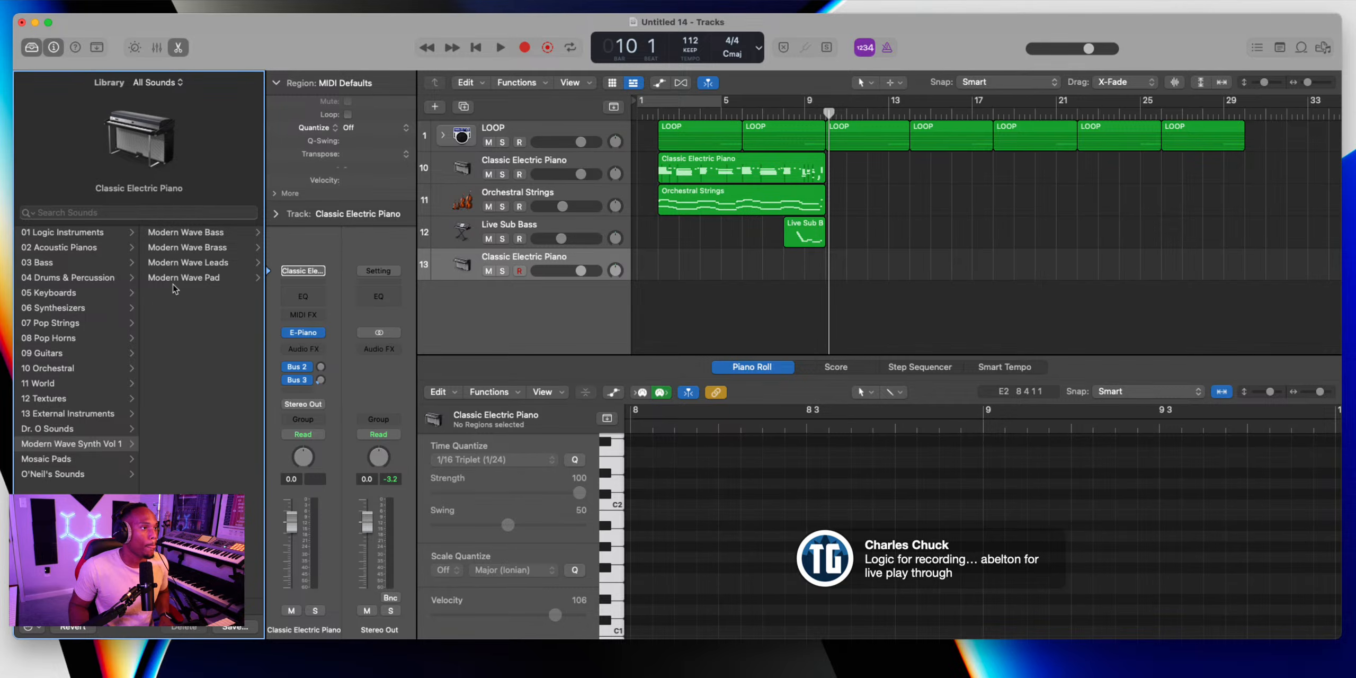
pyautogui.click(168, 249)
pyautogui.click(180, 248)
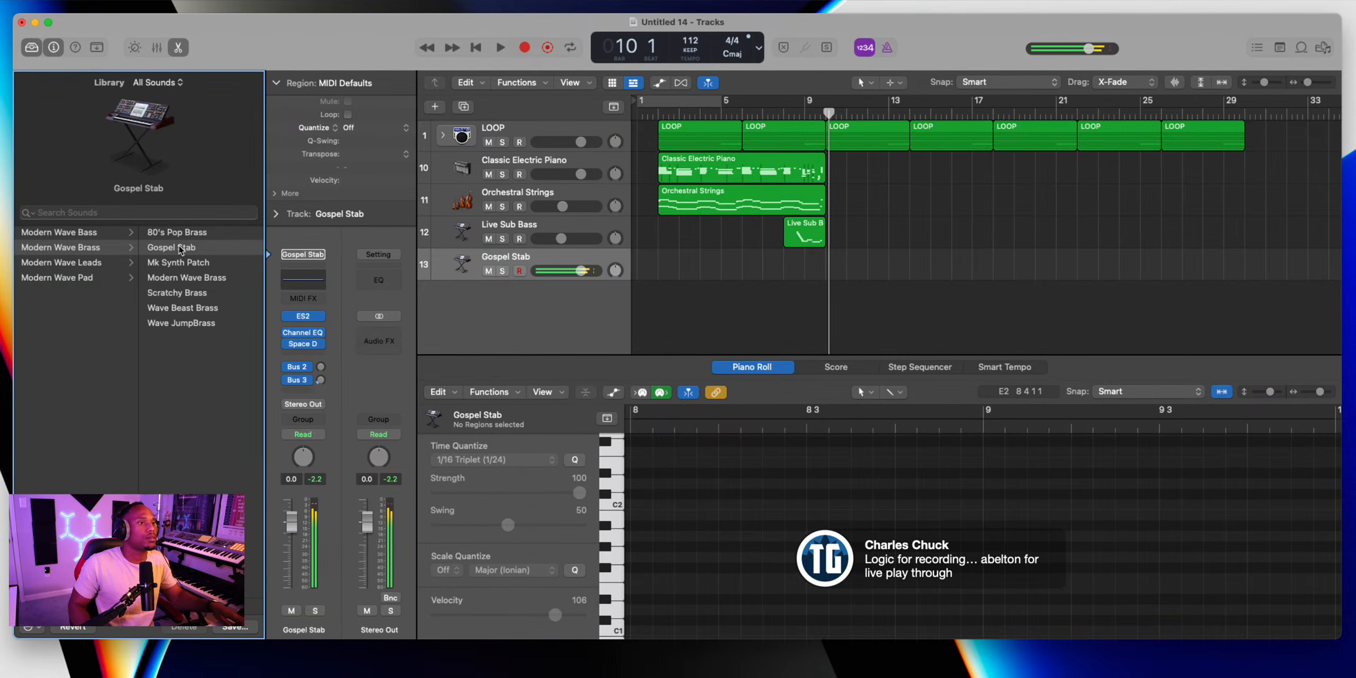
# Lower the Gospel Stab track to -14.8 dB and play from bar 7 to bar 10
pyautogui.click(585, 272)
pyautogui.moveTo(585, 272); pyautogui.dragTo(554, 272)
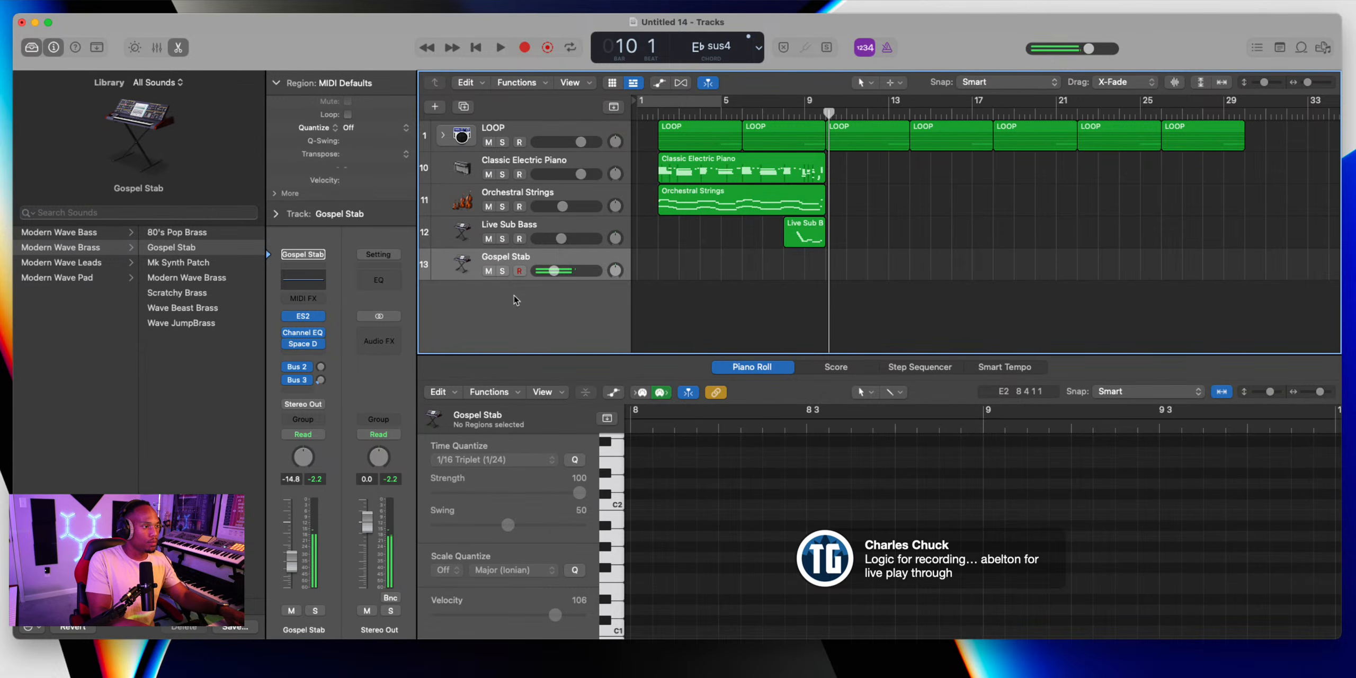
pyautogui.doubleClick(765, 113)
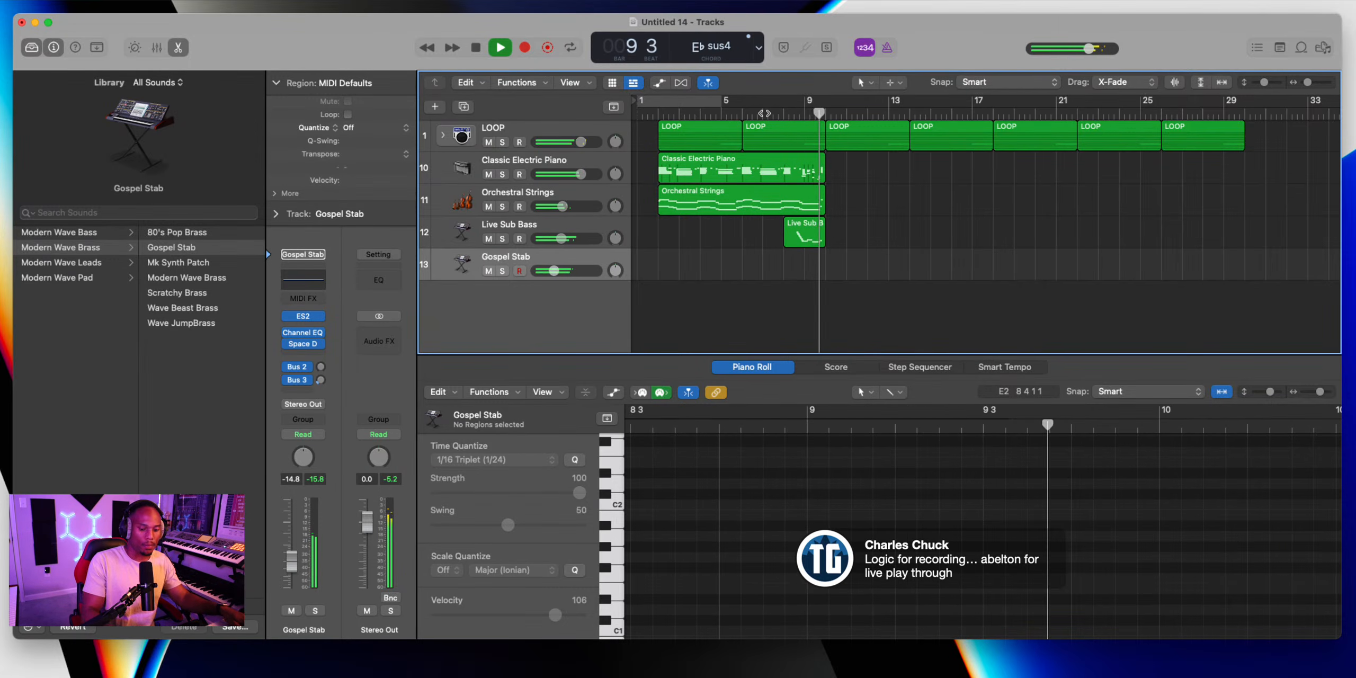
pyautogui.press('space')
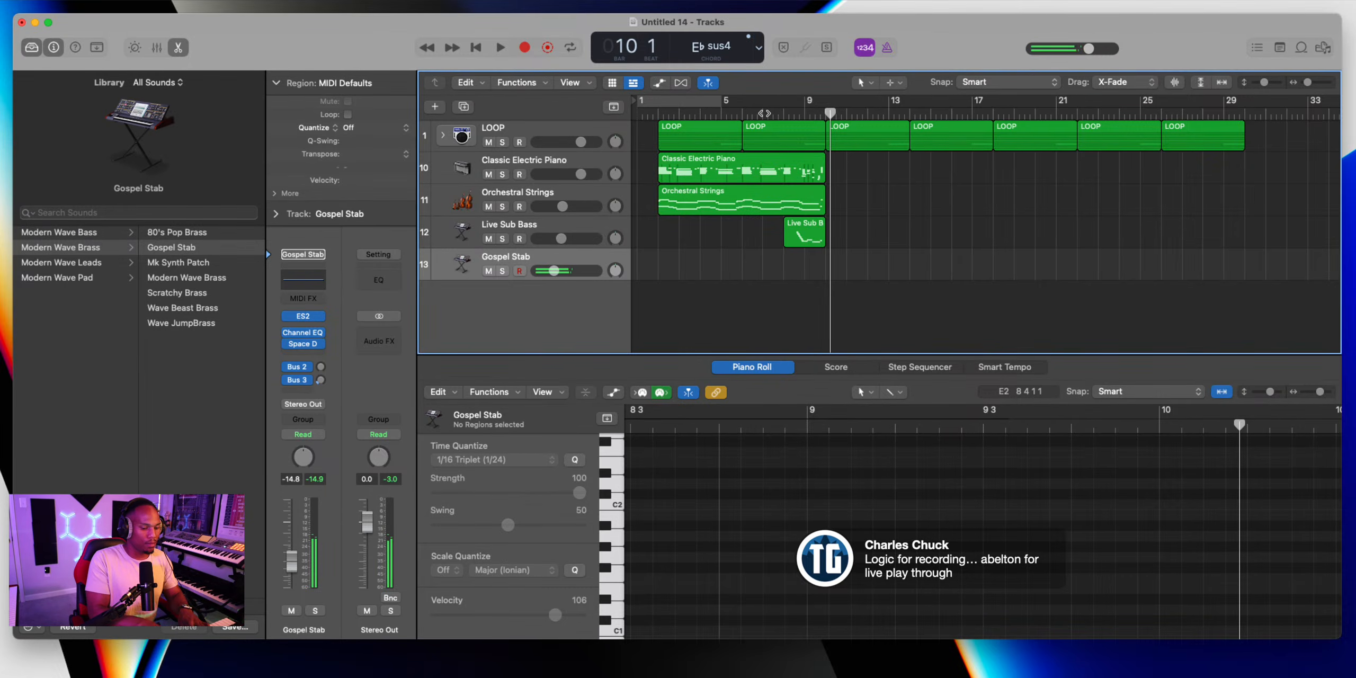
# Create an audio track, Audio 1, with Input 13 + 14 as its input
pyautogui.click(435, 107)
pyautogui.click(639, 209)
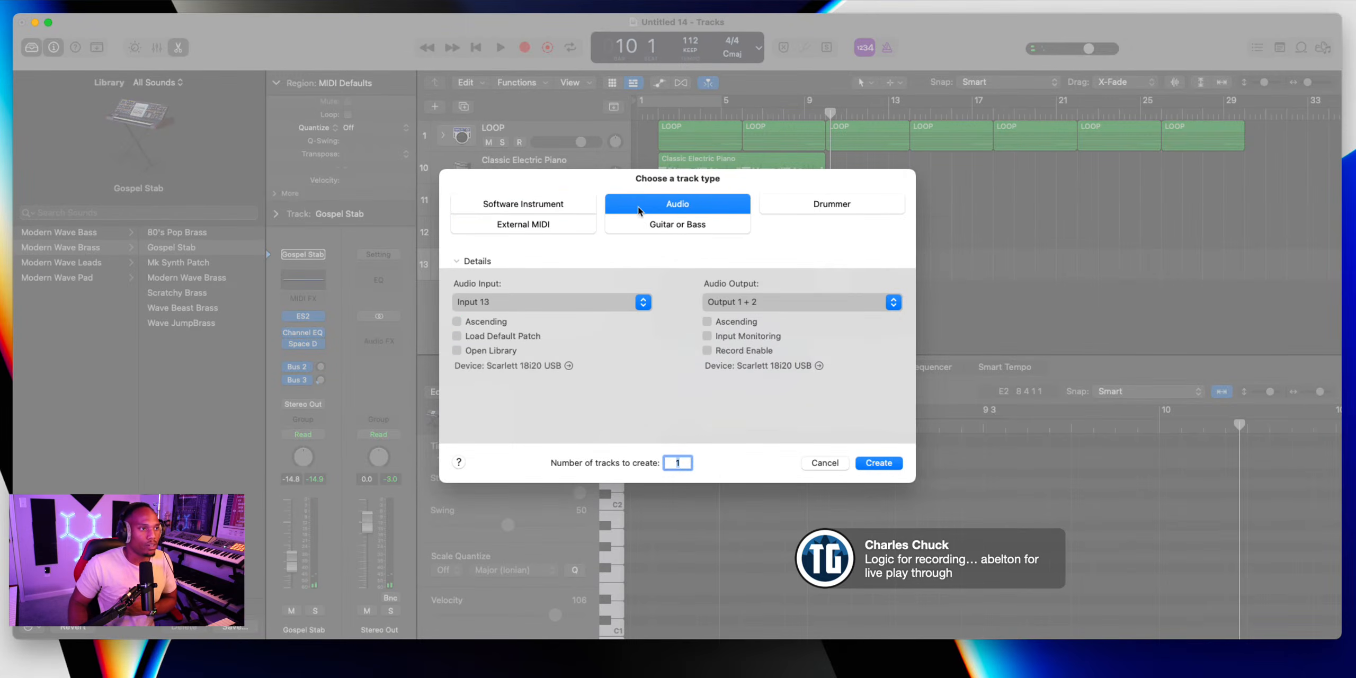
pyautogui.click(636, 303)
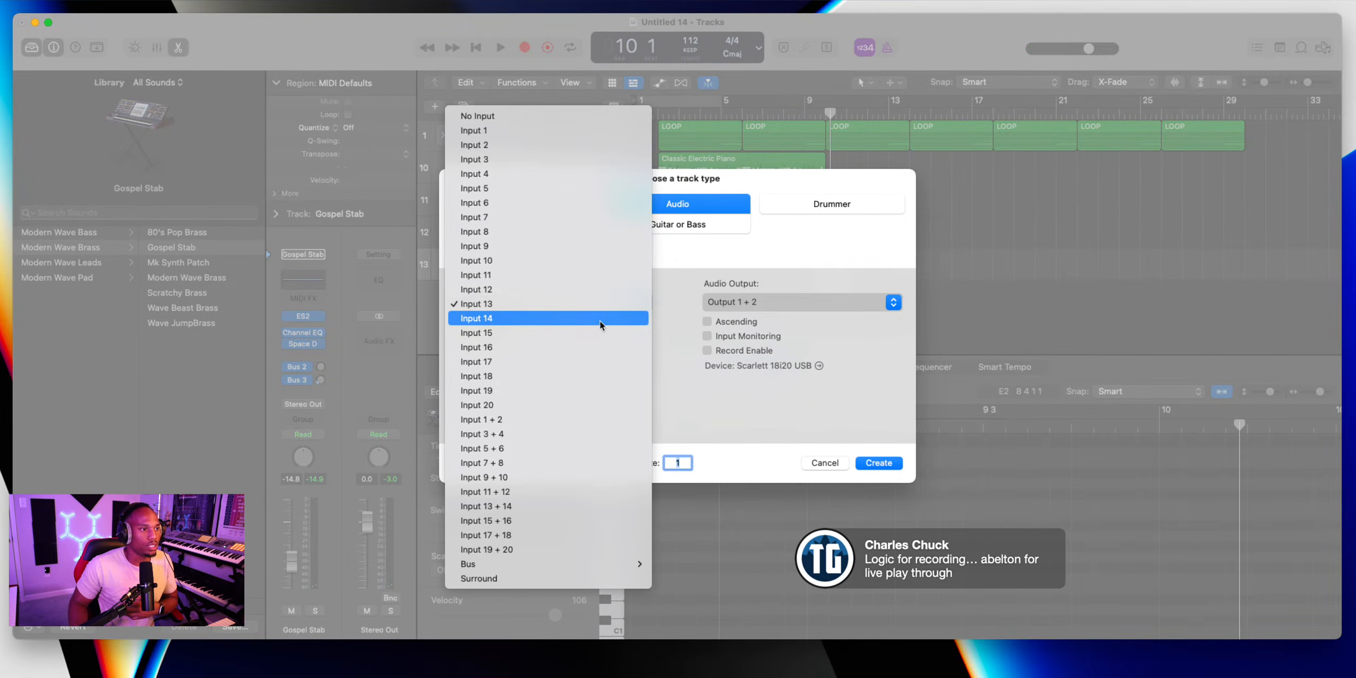
pyautogui.click(519, 500)
pyautogui.click(878, 463)
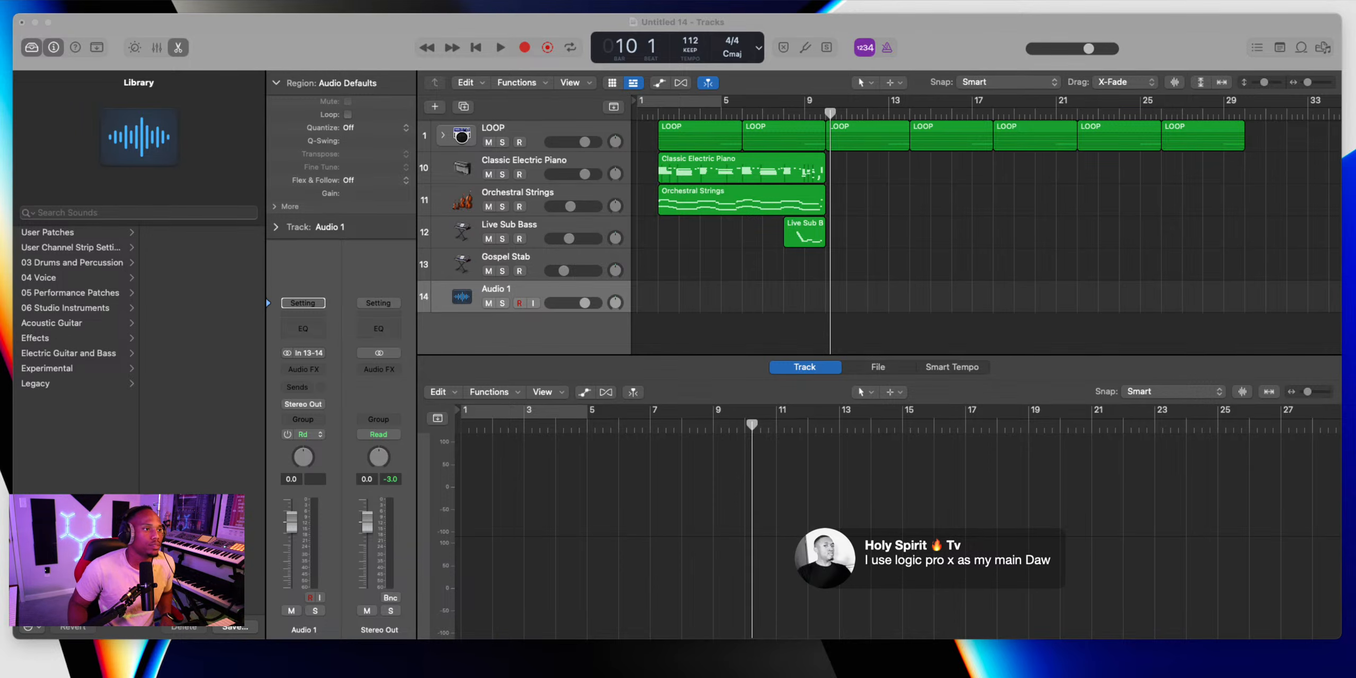
# Rename the Audio 1 track to BRASS
pyautogui.doubleClick(506, 289)
pyautogui.write('BRASS')
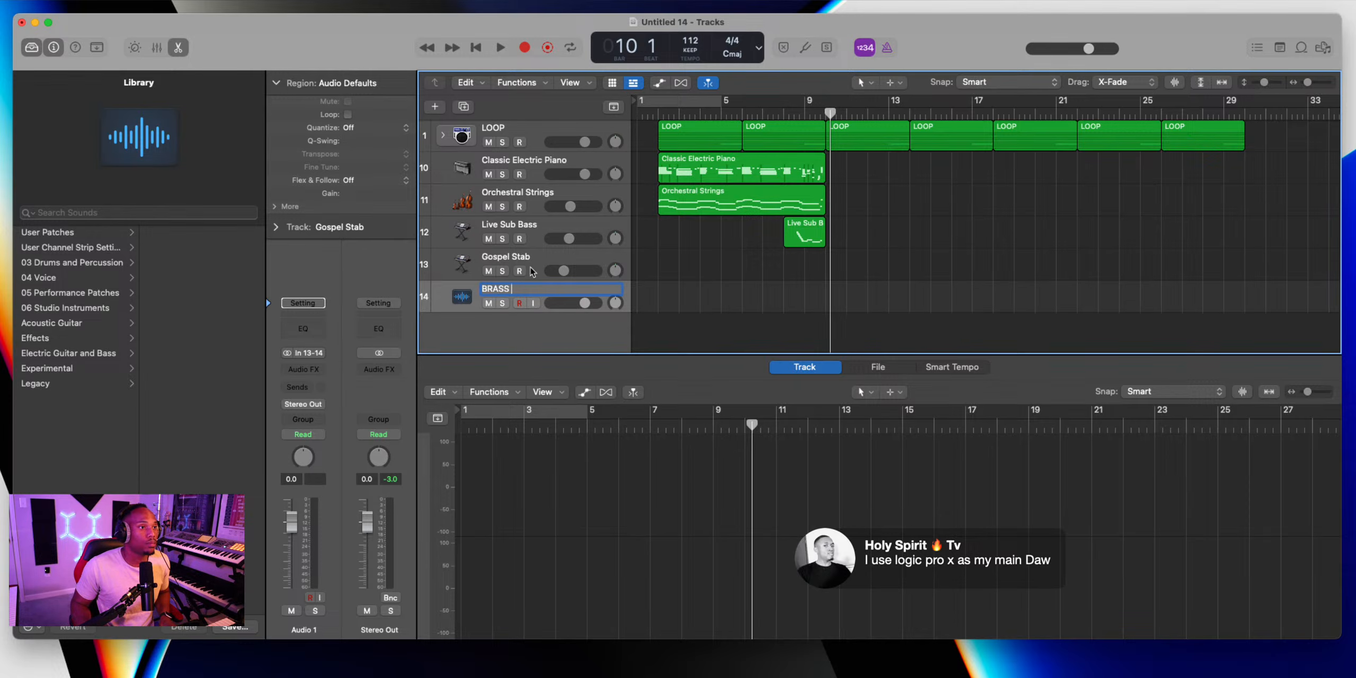
pyautogui.press('Return')
# Record new Gospel Stab and BRASS takes, starting playback from bar 8
pyautogui.click(782, 113)
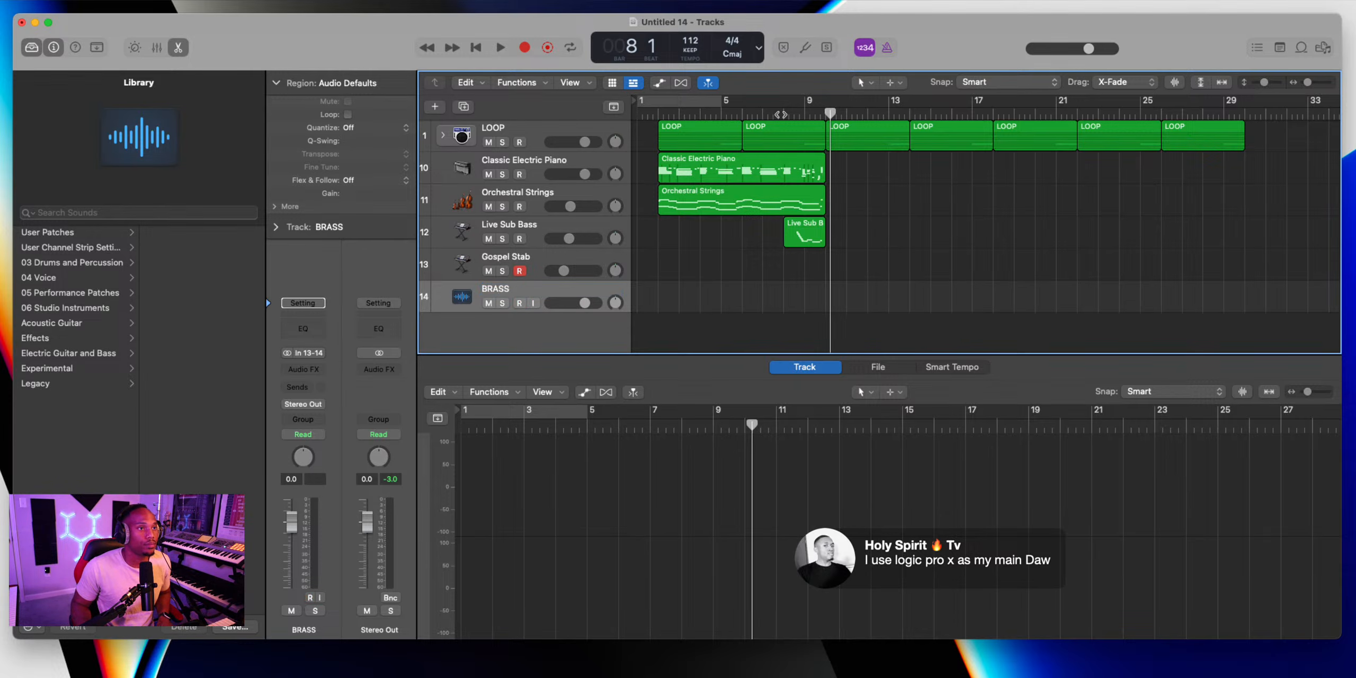
pyautogui.press('space')
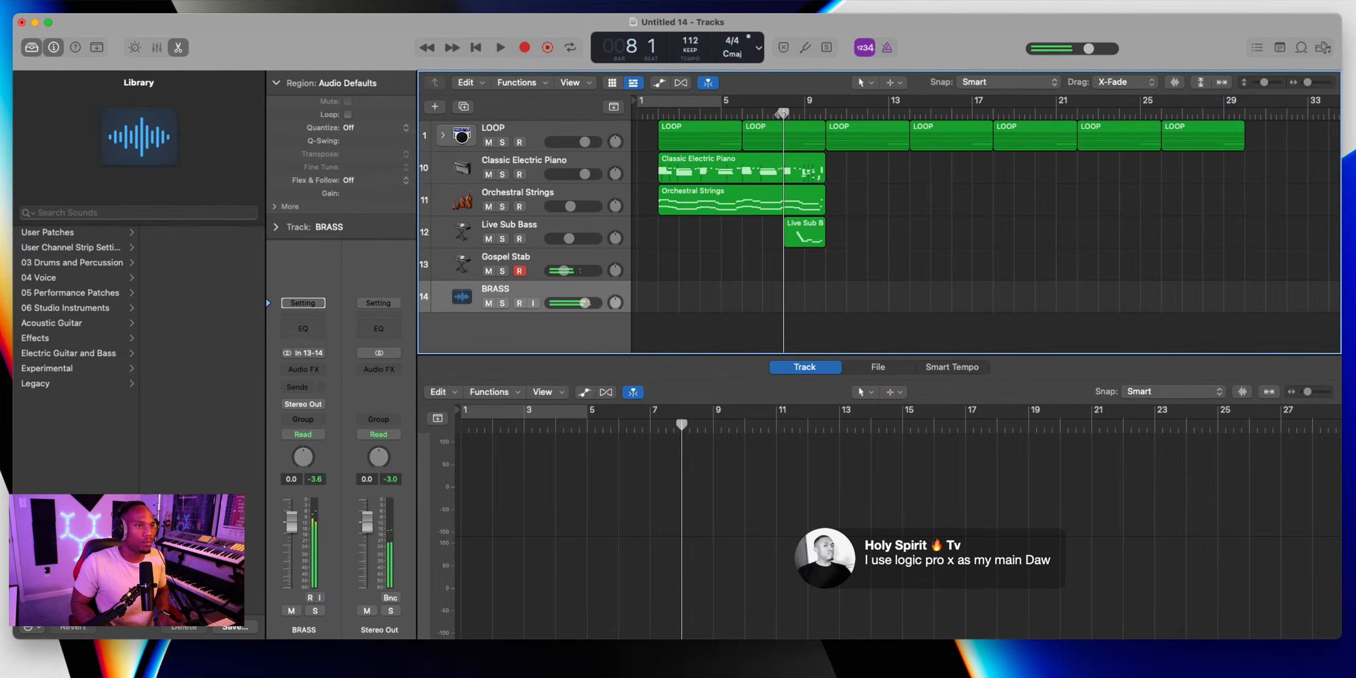
pyautogui.press('r')
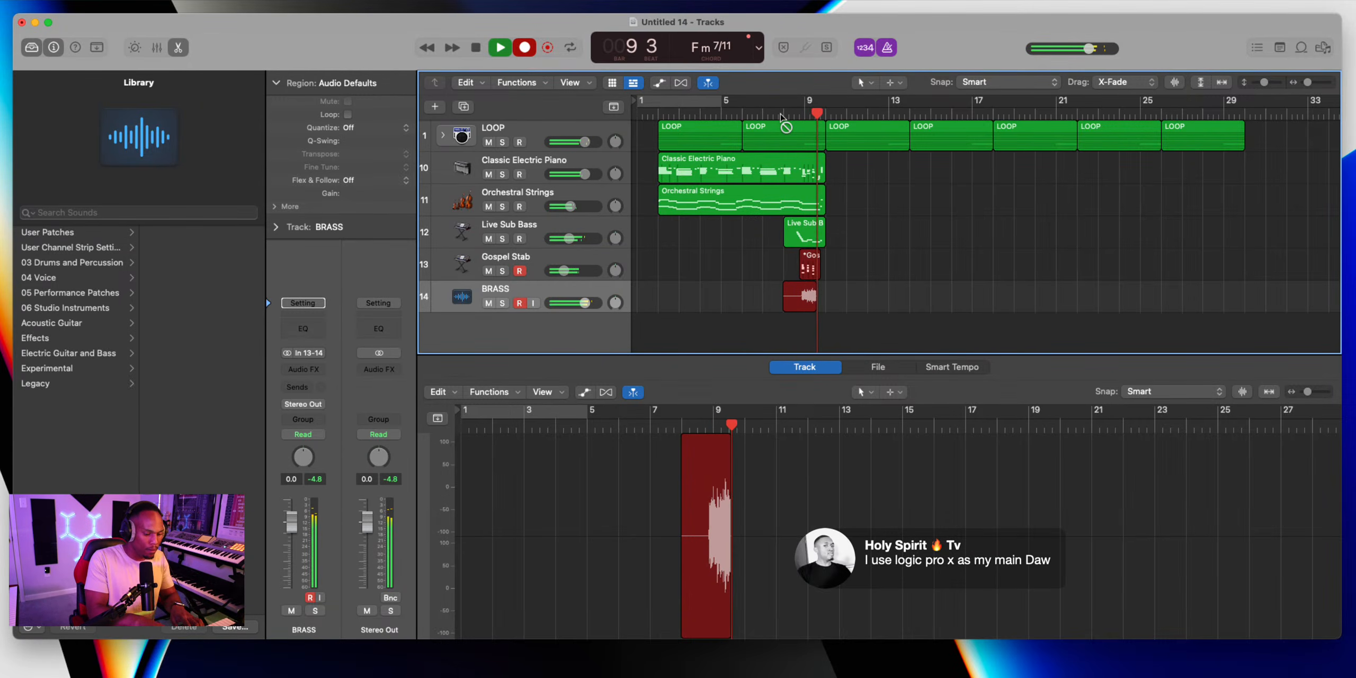
pyautogui.press('space')
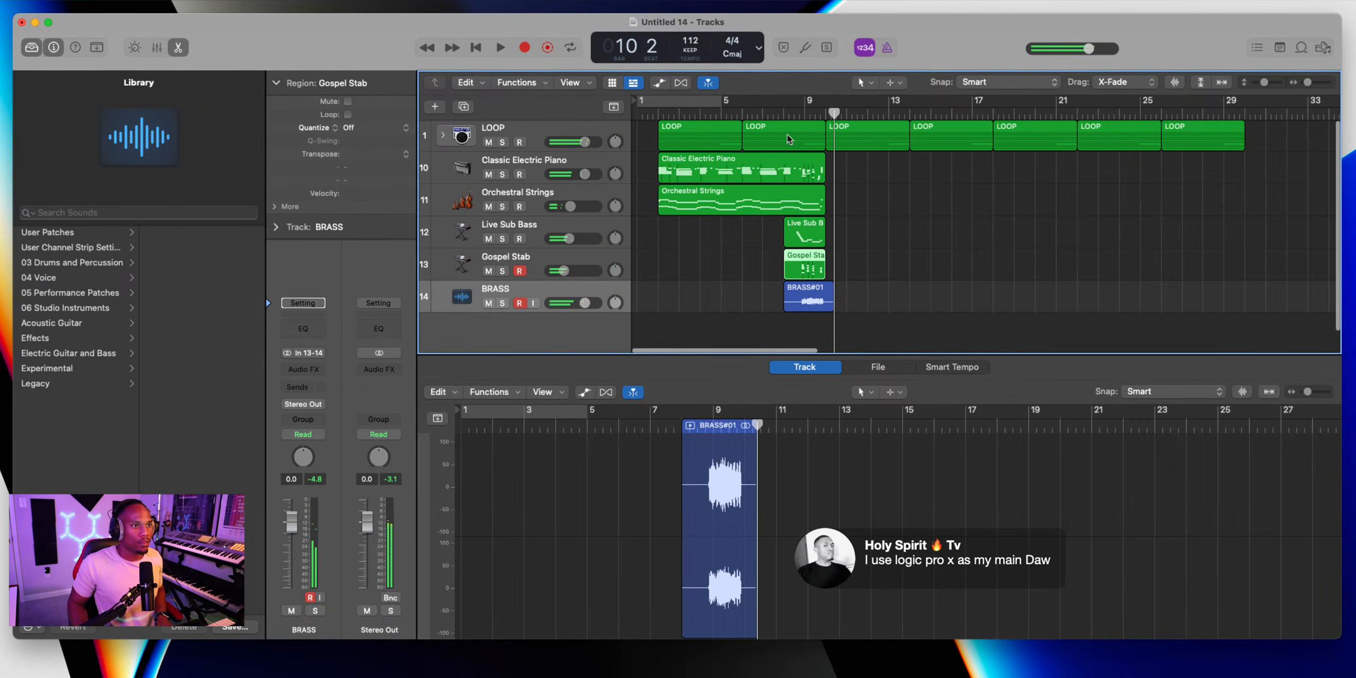
# Quantize the notes of the recorded Gospel Stab region to the grid
pyautogui.click(805, 267)
pyautogui.click(806, 411)
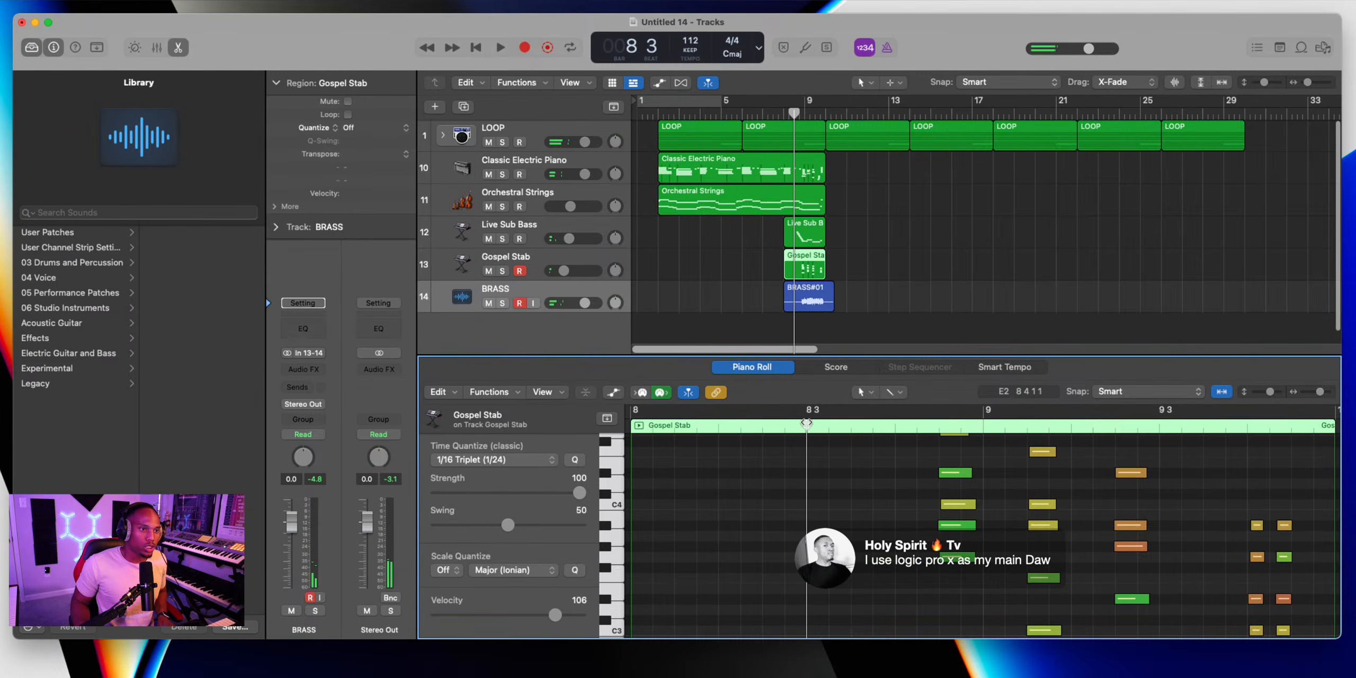
pyautogui.press('q')
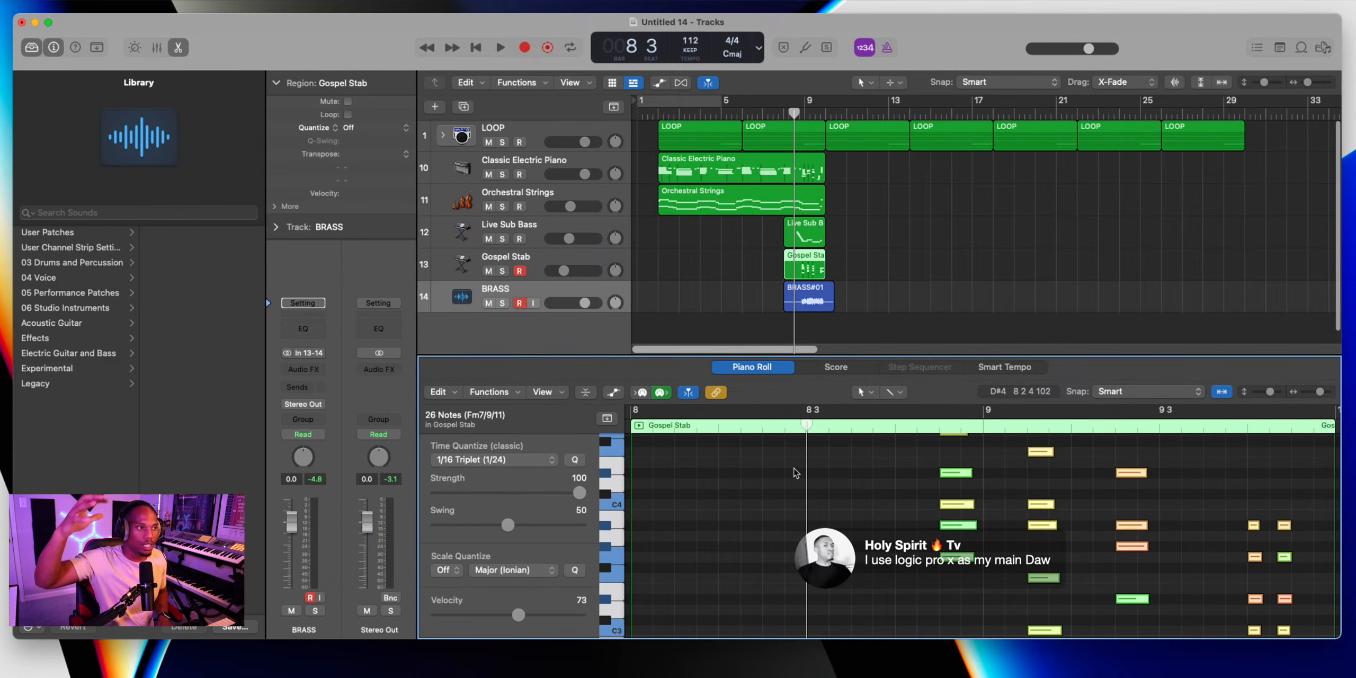
# Set the BRASS track to -2.0 dB, disarm it, and play from bar 7 to bar 10
pyautogui.moveTo(585, 304); pyautogui.dragTo(582, 303)
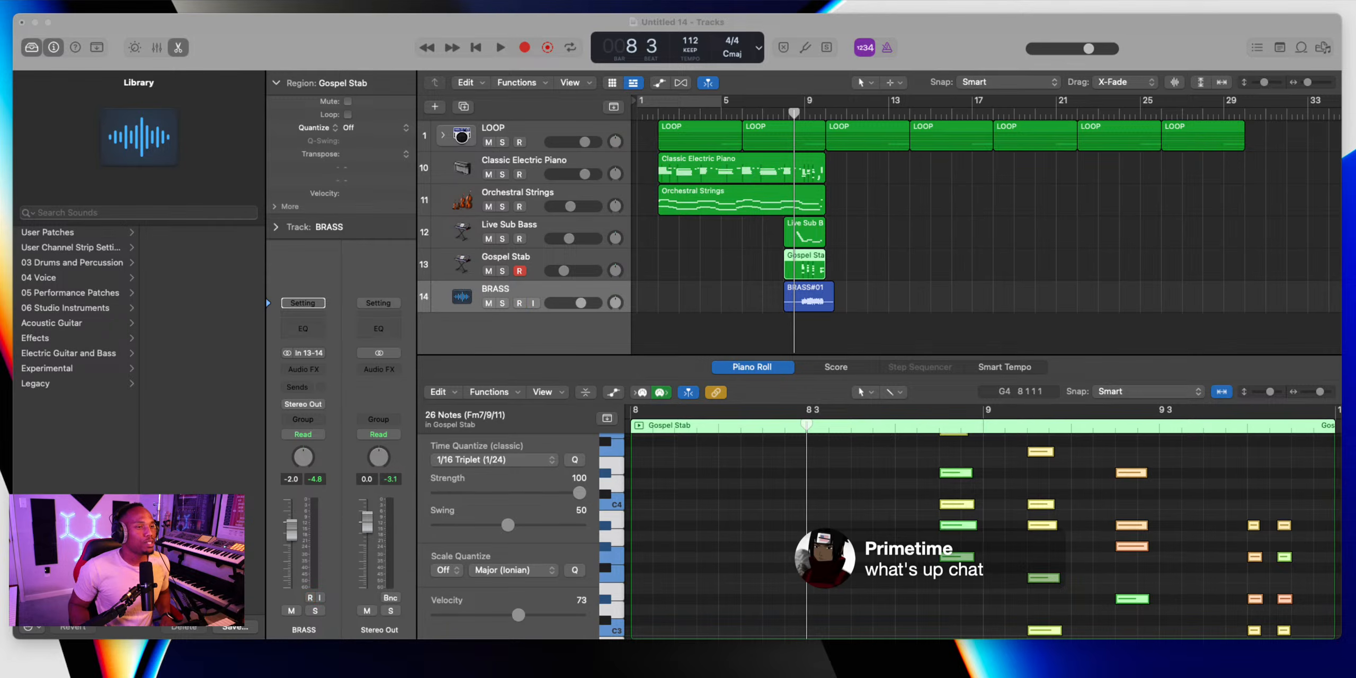
pyautogui.click(520, 305)
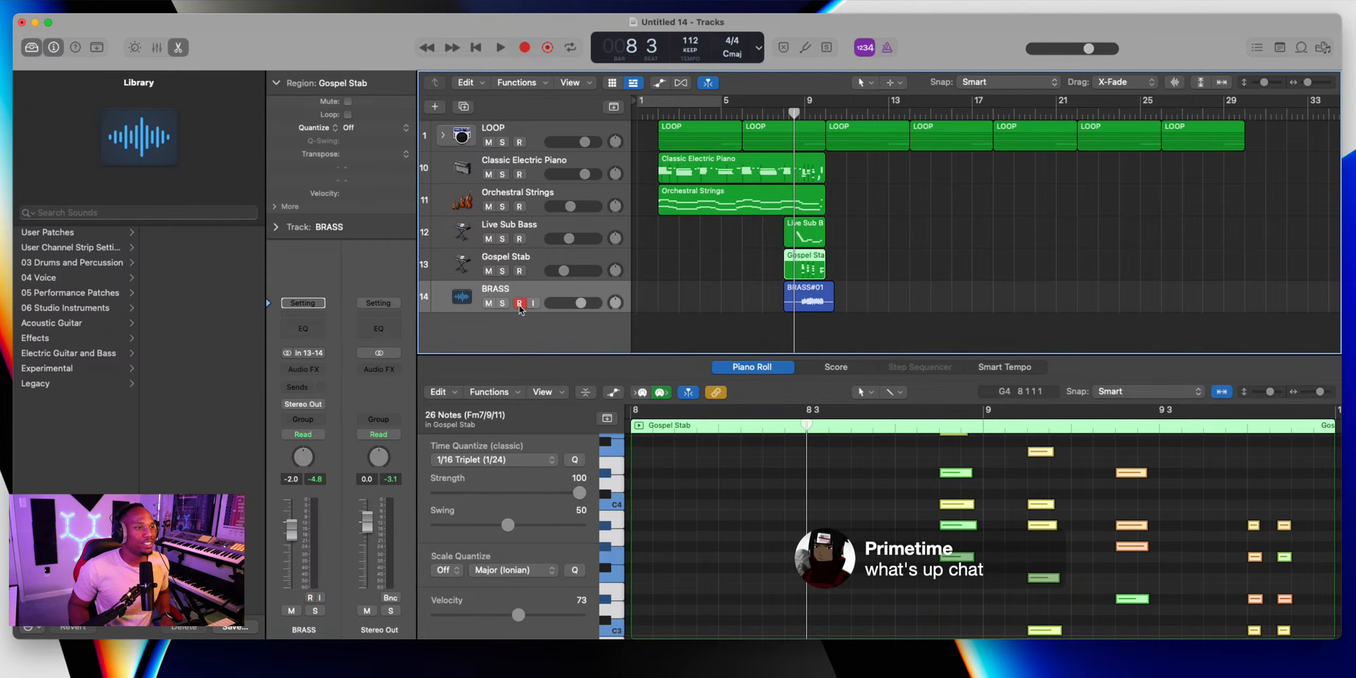
pyautogui.click(772, 108)
pyautogui.press('space')
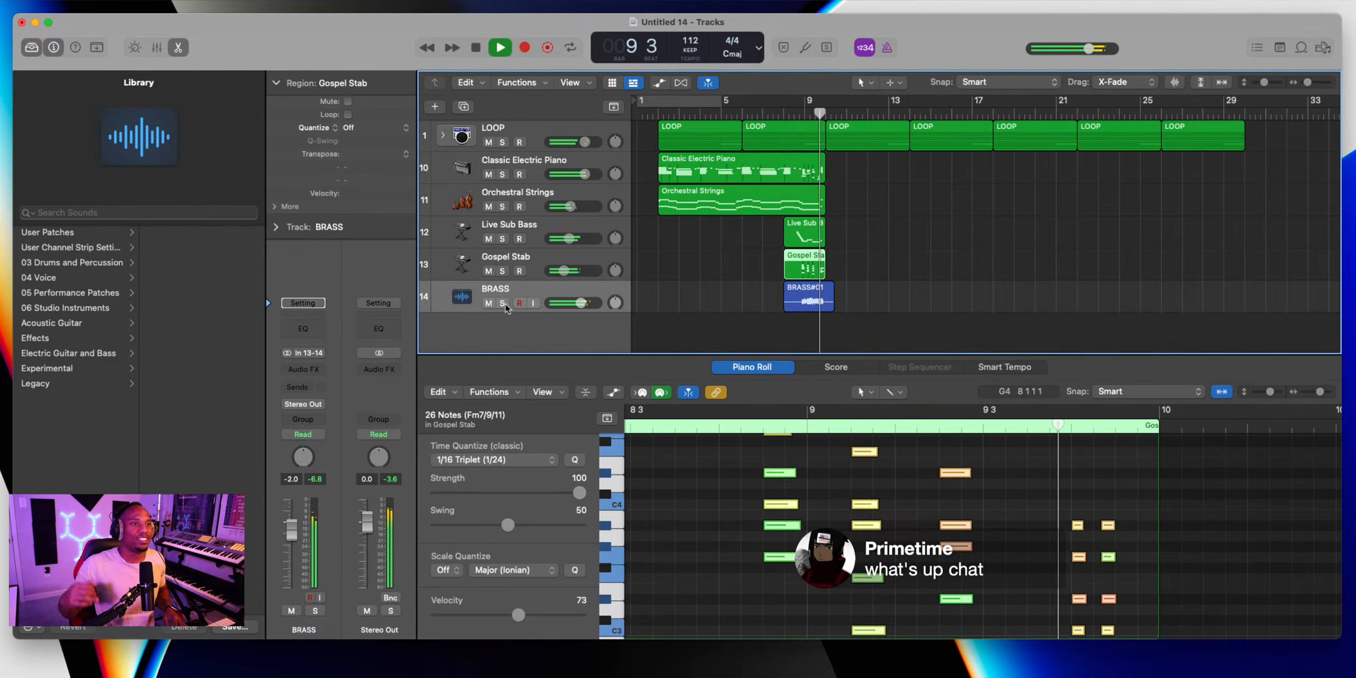
pyautogui.press('space')
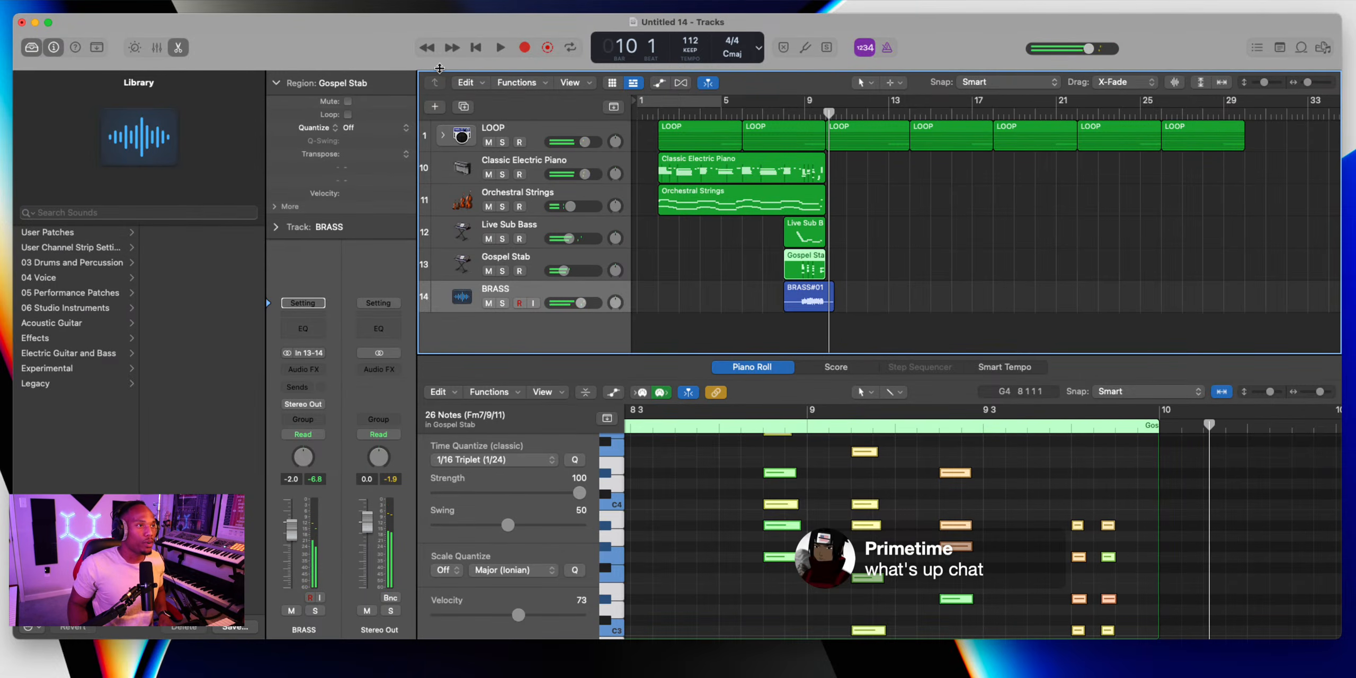
# Create software instrument track 15 with the Gospel Orch Hit patch from User Patches
pyautogui.click(435, 107)
pyautogui.click(561, 207)
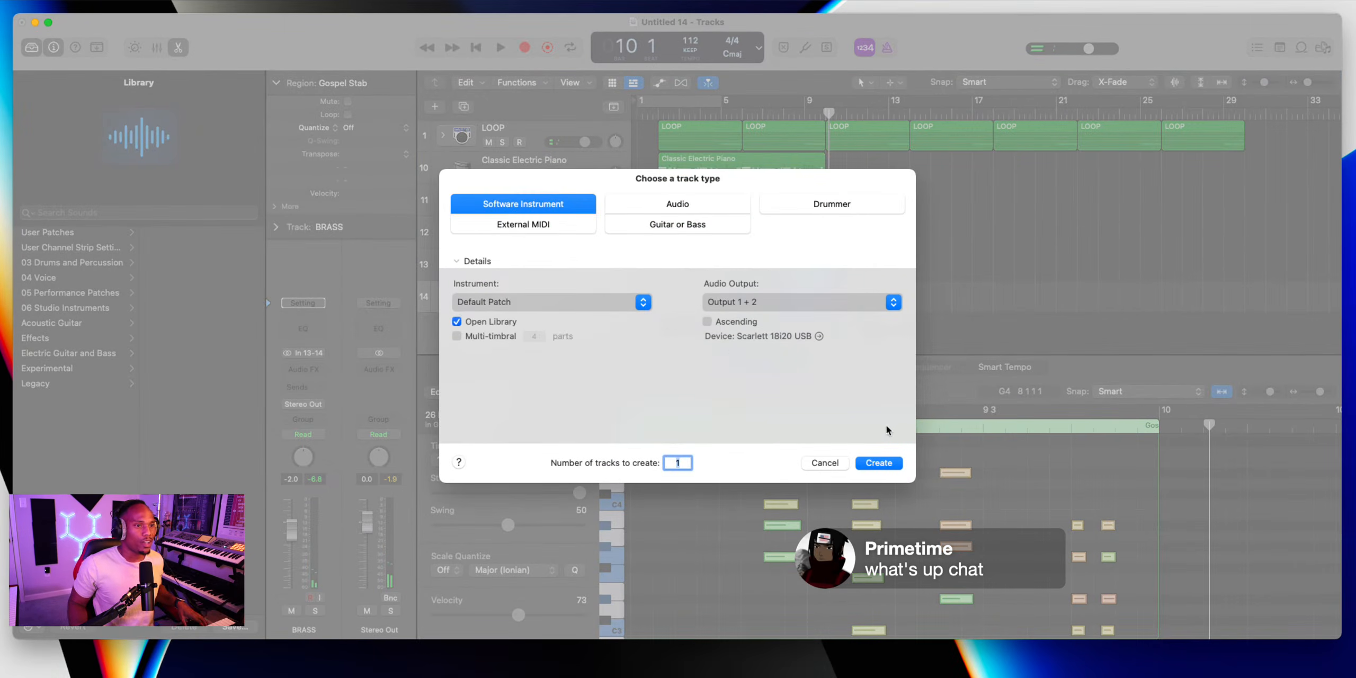
pyautogui.click(878, 465)
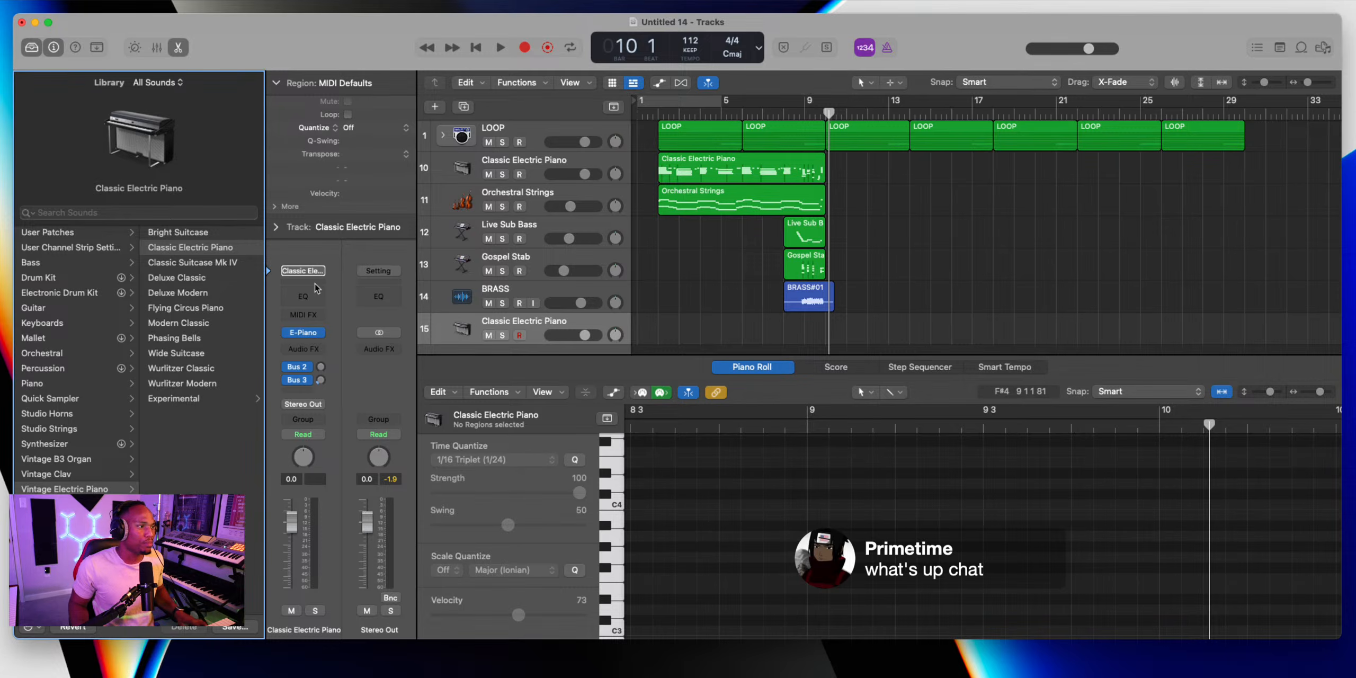
pyautogui.click(99, 237)
pyautogui.click(204, 248)
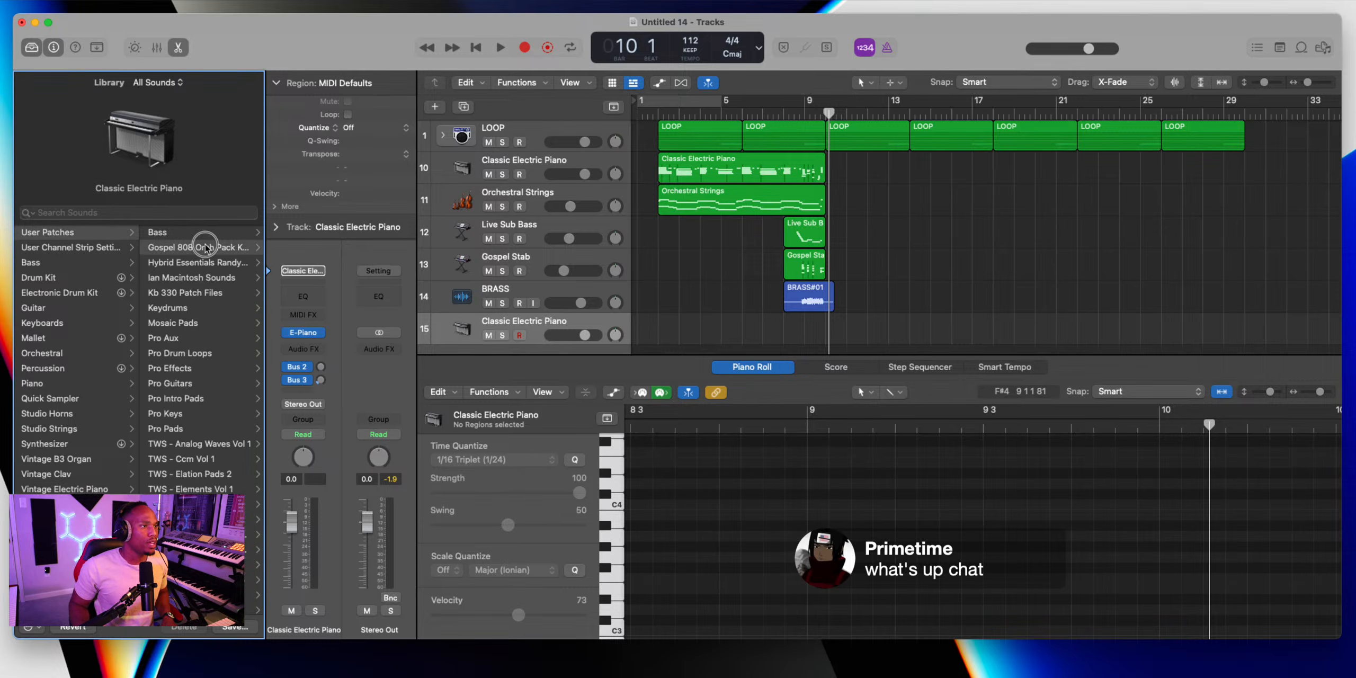
pyautogui.click(199, 264)
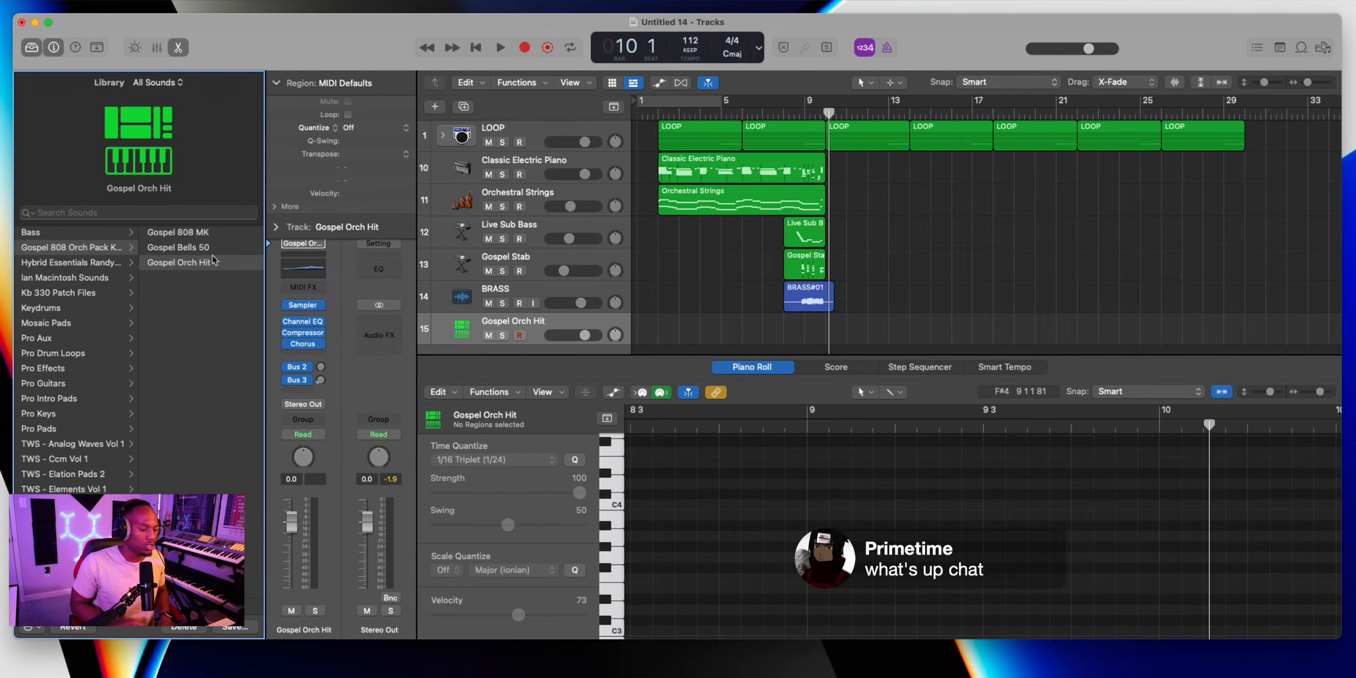
# Record a short three-note Gospel Orch Hit part near bar 10 and play it back from bar 7
pyautogui.press('r')
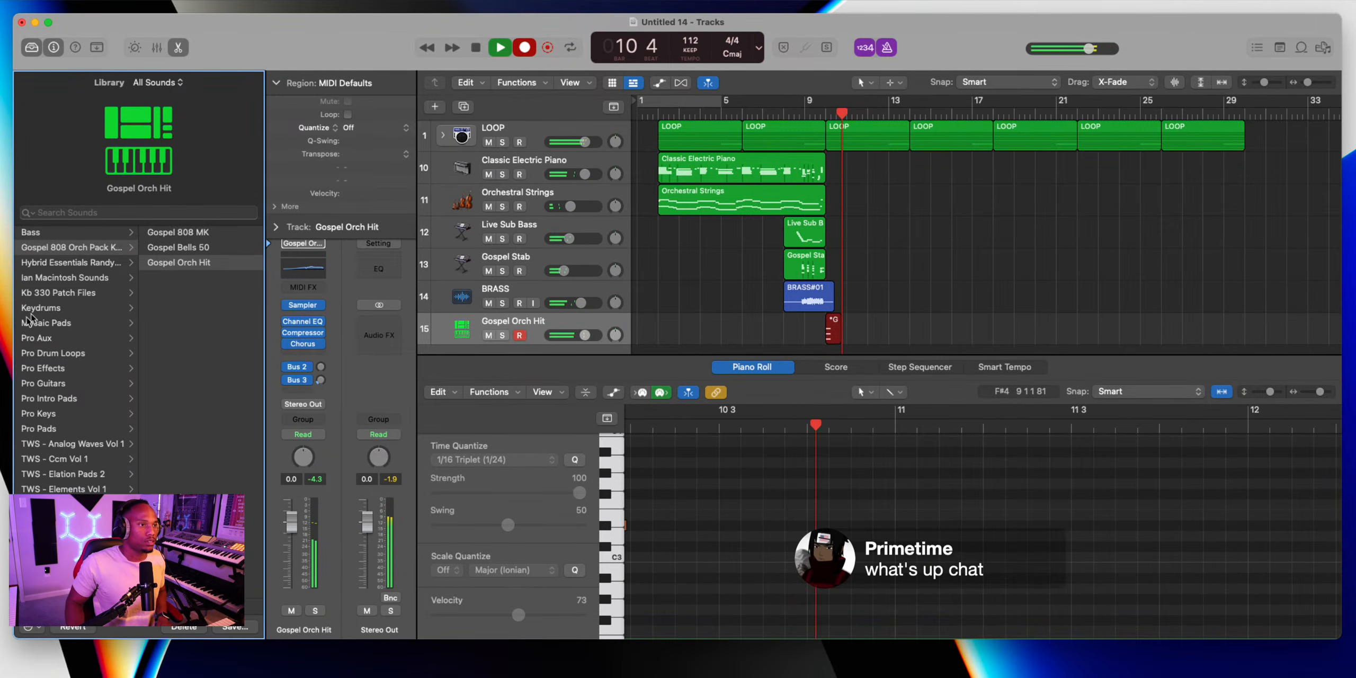
pyautogui.press('space')
pyautogui.click(719, 454)
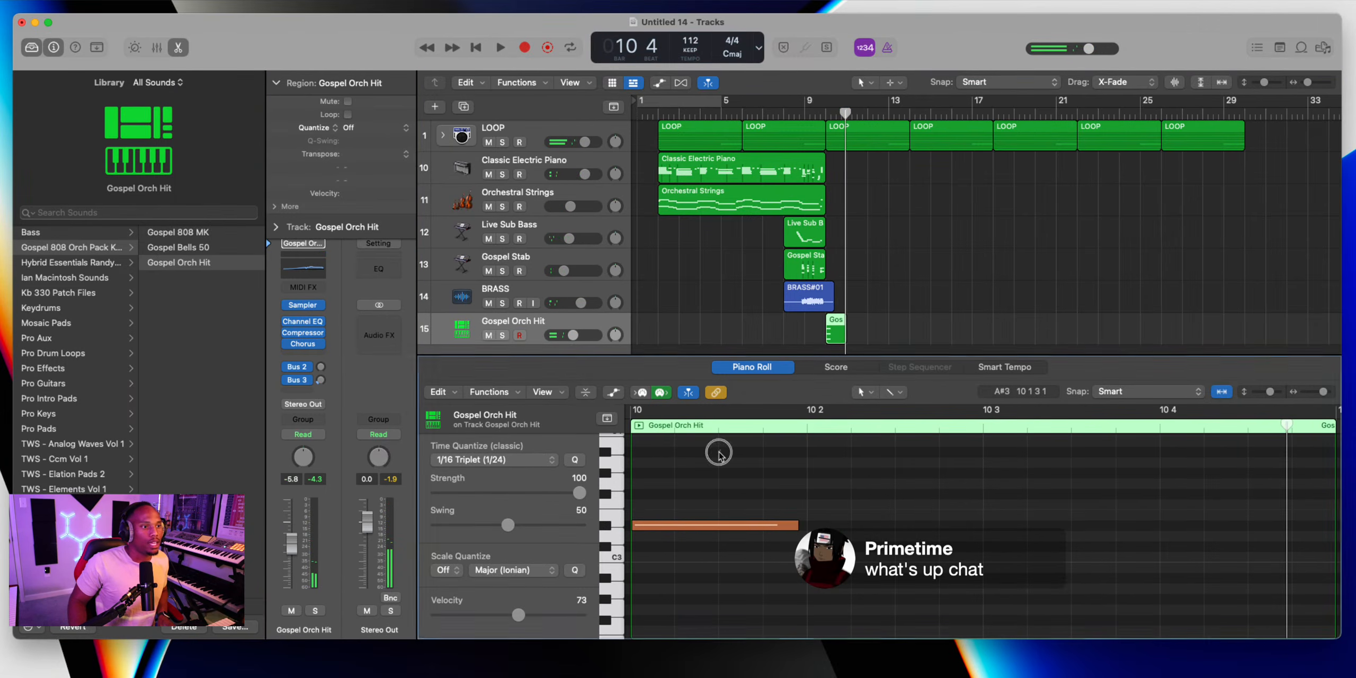
pyautogui.press('super+a')
pyautogui.doubleClick(770, 115)
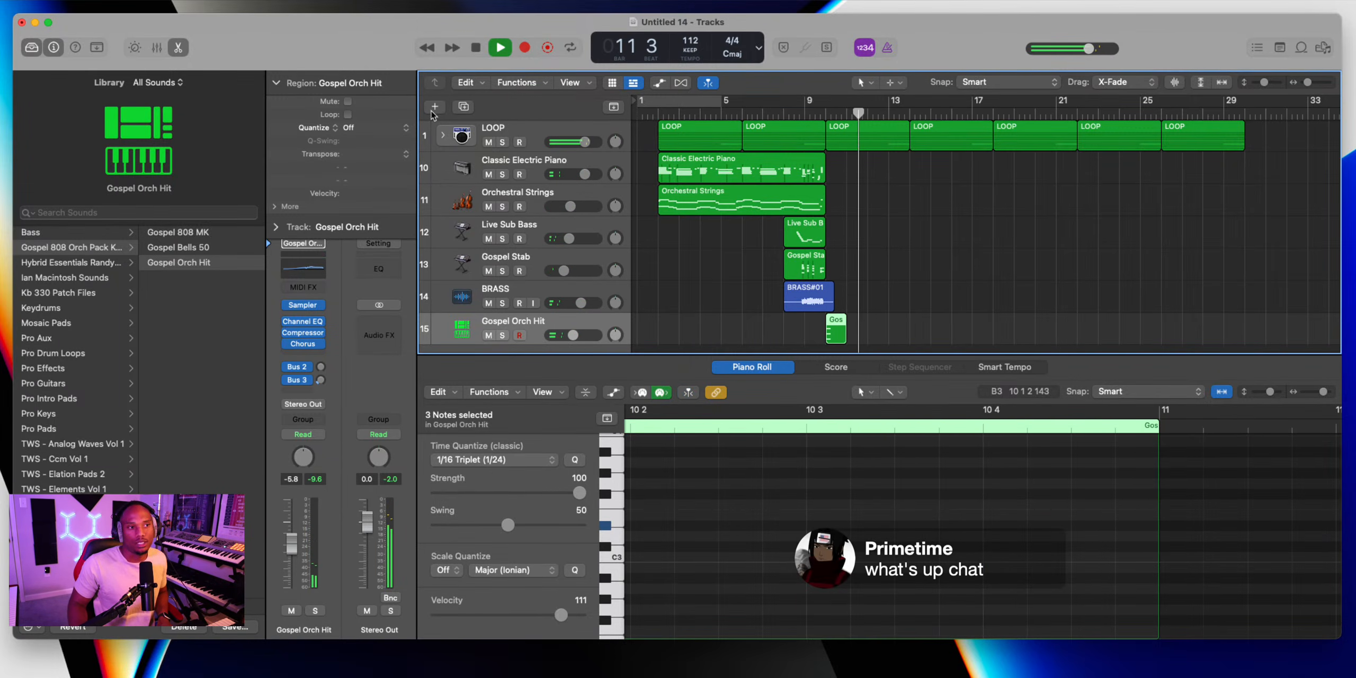
pyautogui.press('space')
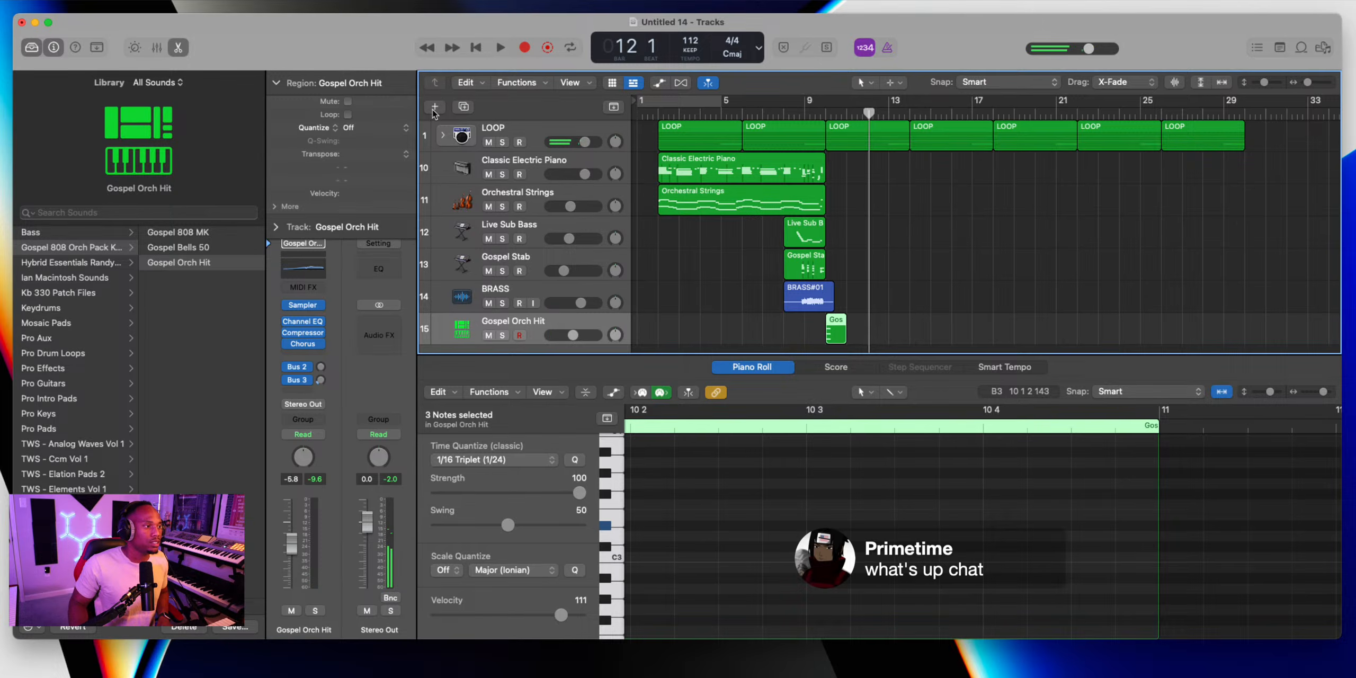
pyautogui.click(435, 108)
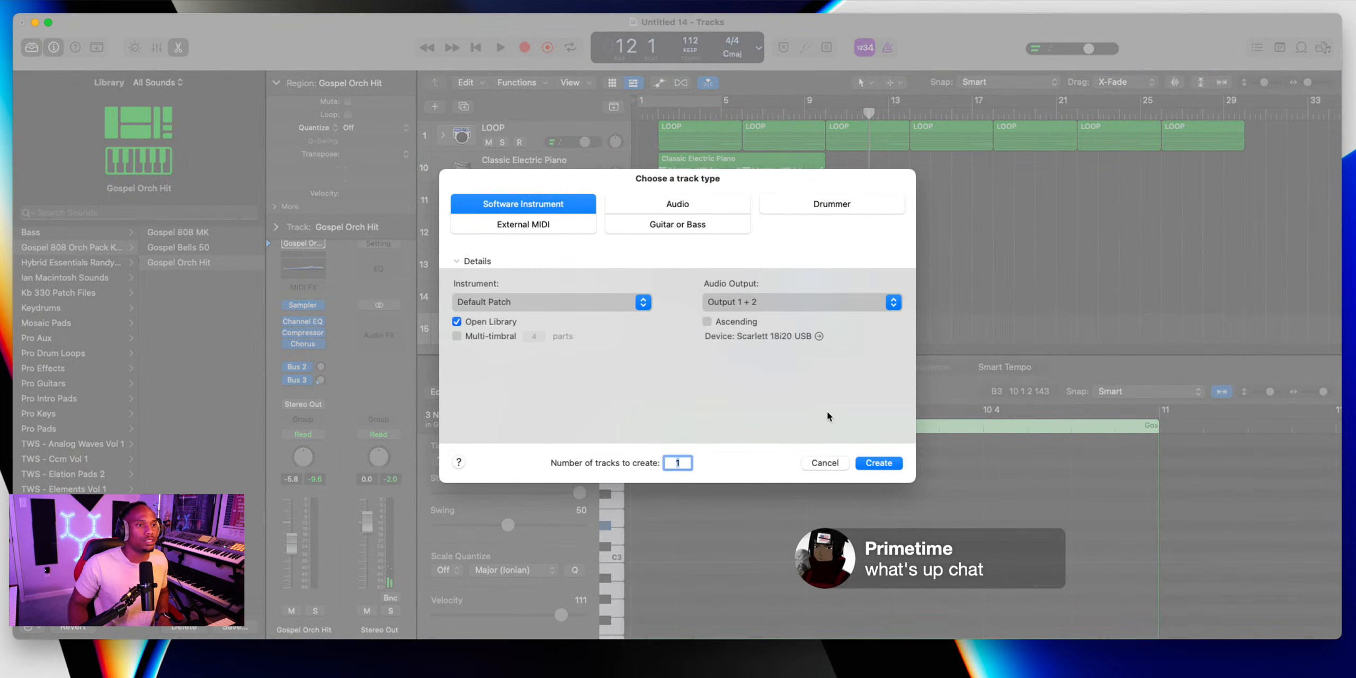
# Create a software instrument track 16 with Modern Wave Synth Vol 1 > Modern Wave Leads > Tour Synth
pyautogui.click(869, 465)
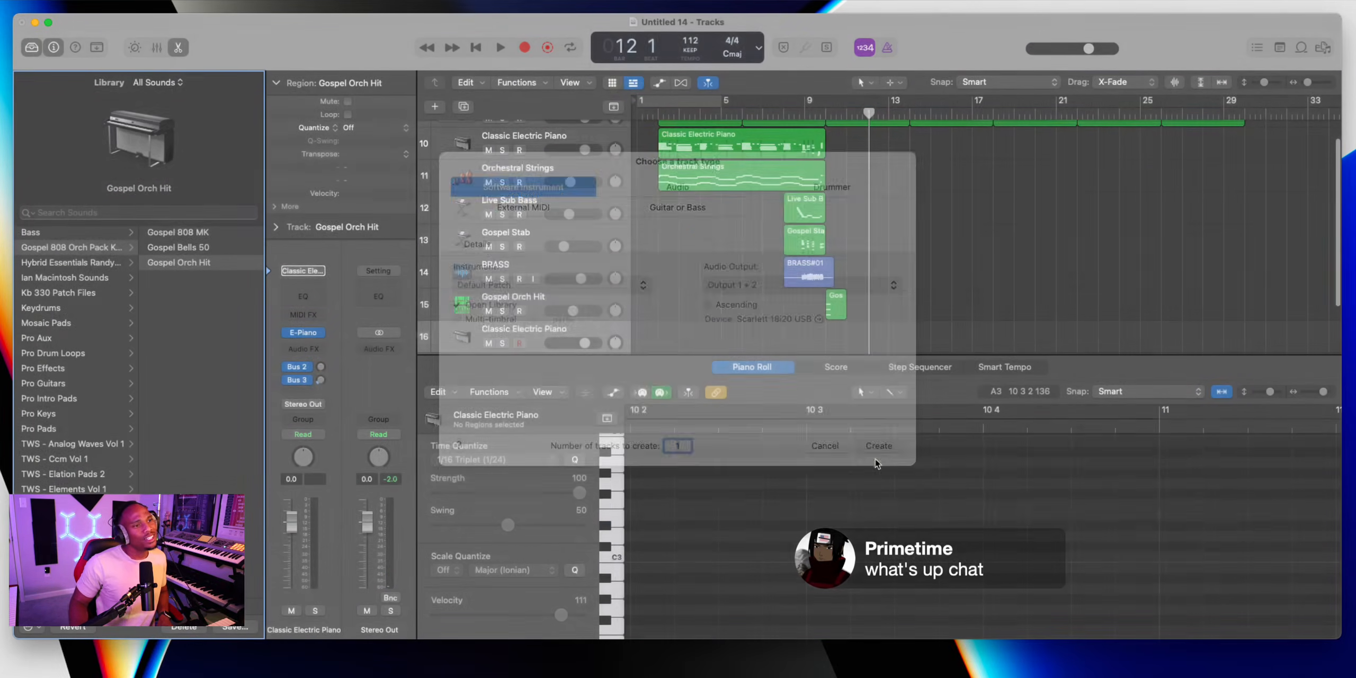
pyautogui.click(320, 333)
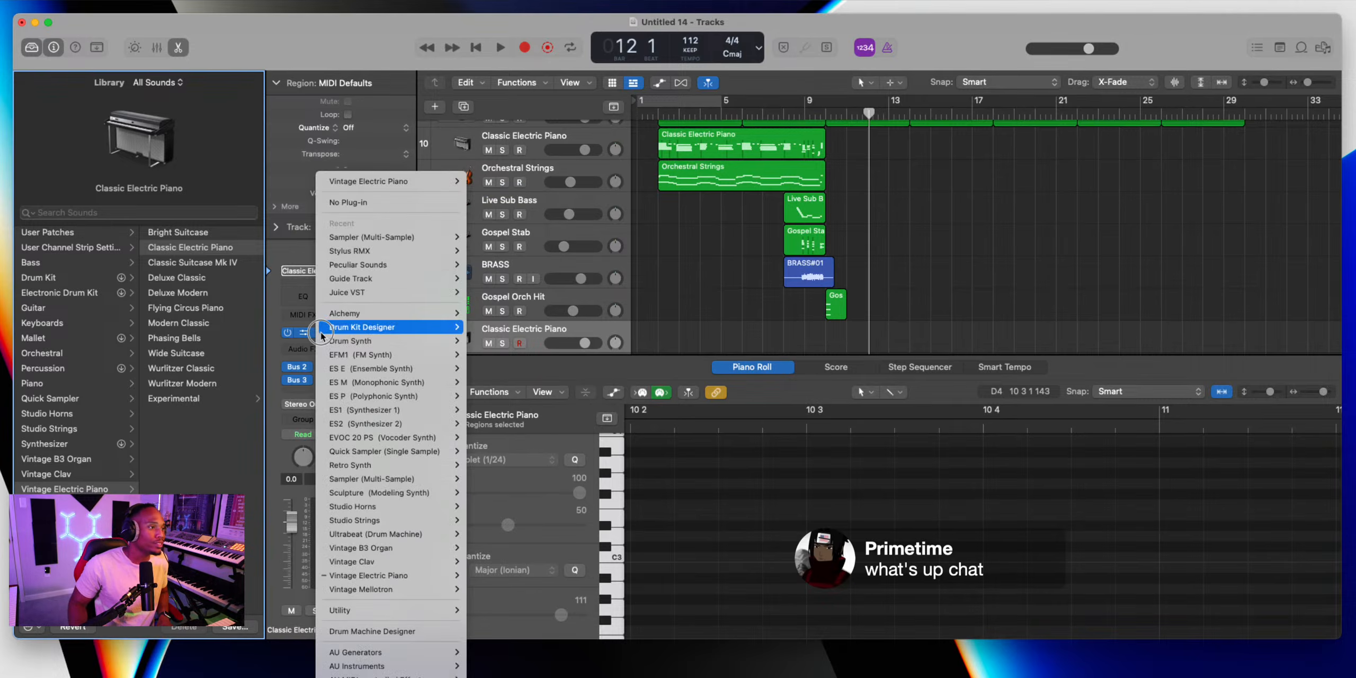
pyautogui.click(66, 414)
pyautogui.click(48, 550)
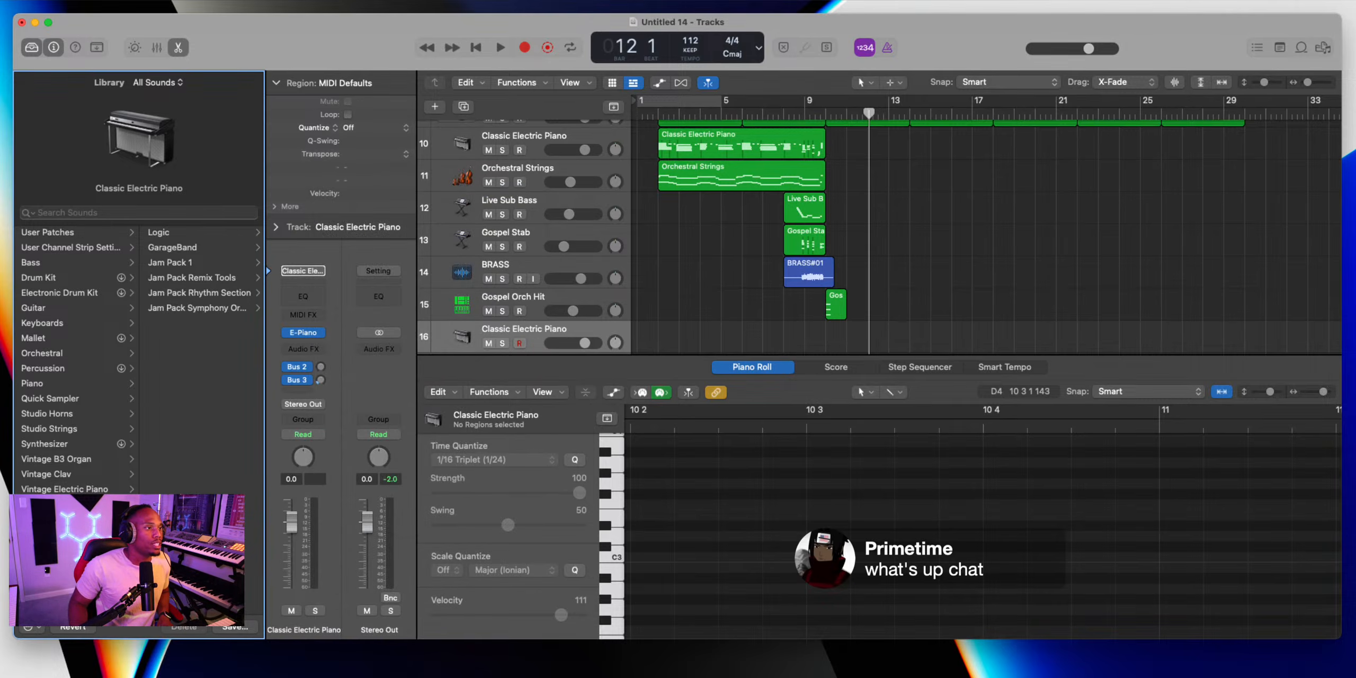
pyautogui.click(169, 233)
pyautogui.click(184, 445)
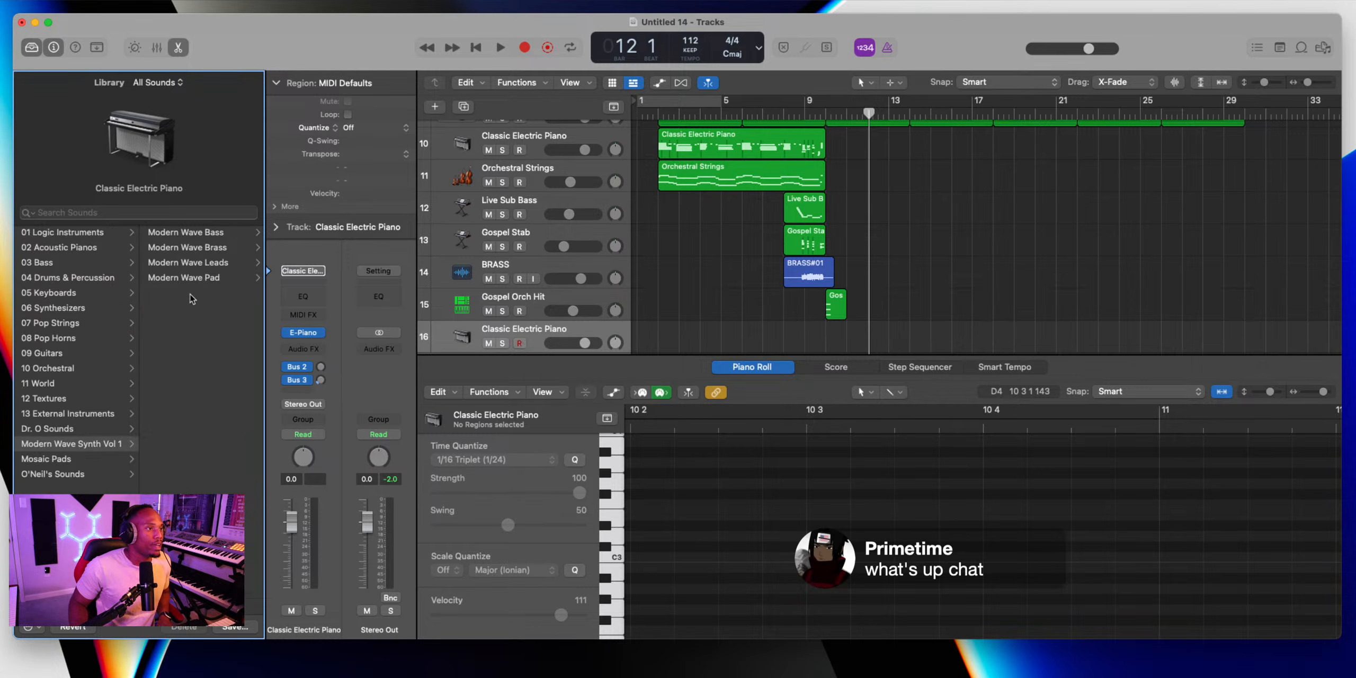
pyautogui.click(187, 264)
pyautogui.click(183, 324)
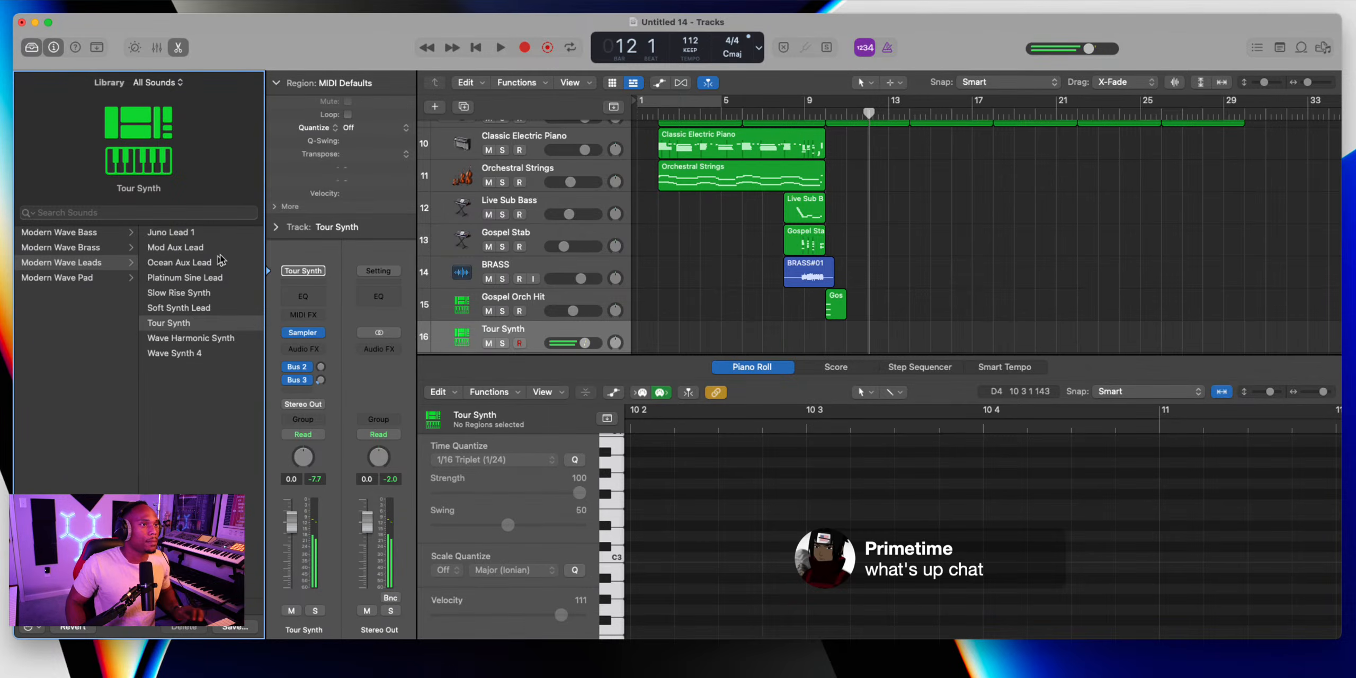
# Duplicate it as a quieter Wave Harmonic Synth track and arm Tour Synth for recording
pyautogui.click(466, 105)
pyautogui.click(187, 339)
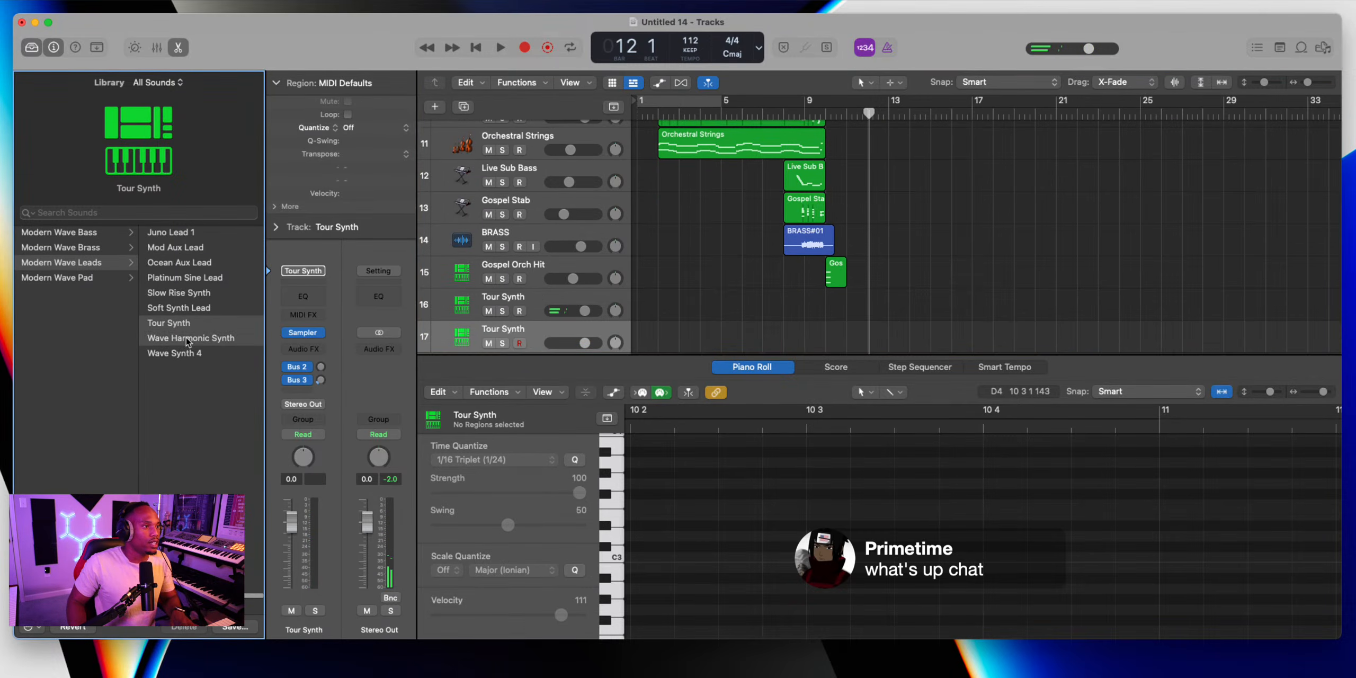
pyautogui.moveTo(573, 343); pyautogui.dragTo(567, 342)
pyautogui.click(520, 311)
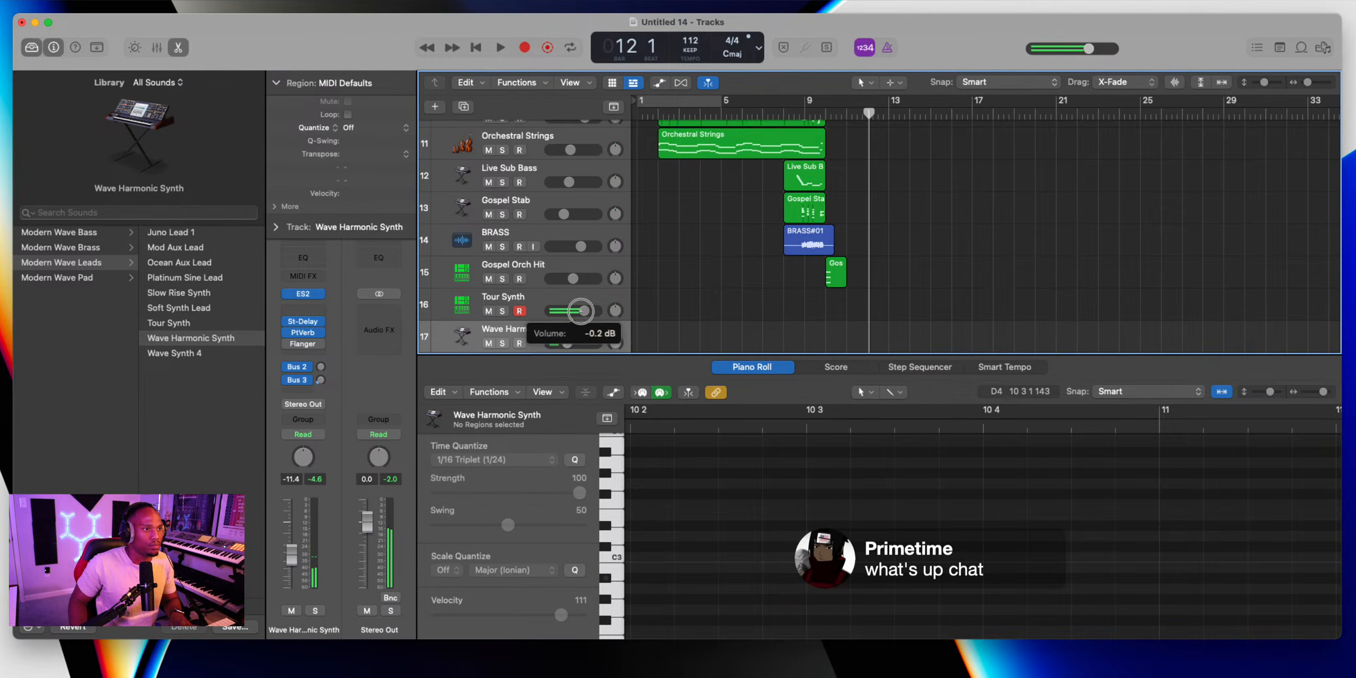
# Arm Wave Harmonic Synth and record two trial takes from bar 8, deleting both
pyautogui.click(519, 344)
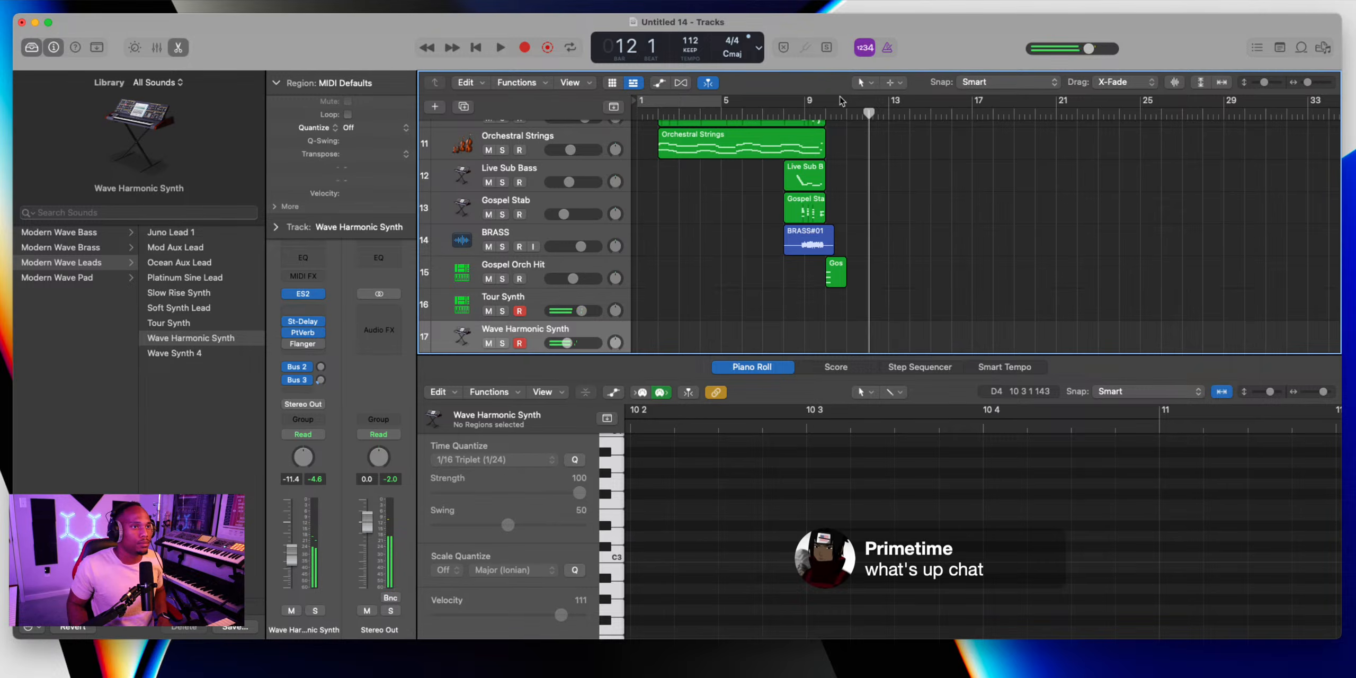
pyautogui.click(787, 109)
pyautogui.press('r')
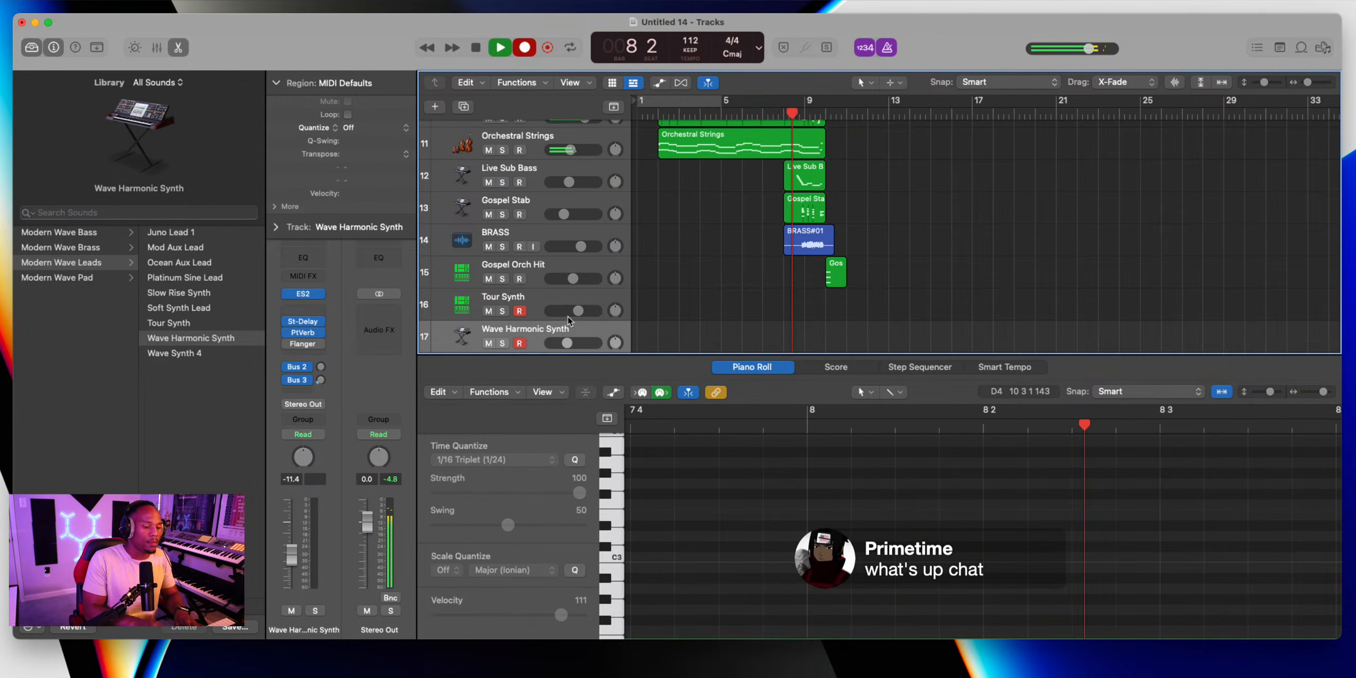
pyautogui.press('space')
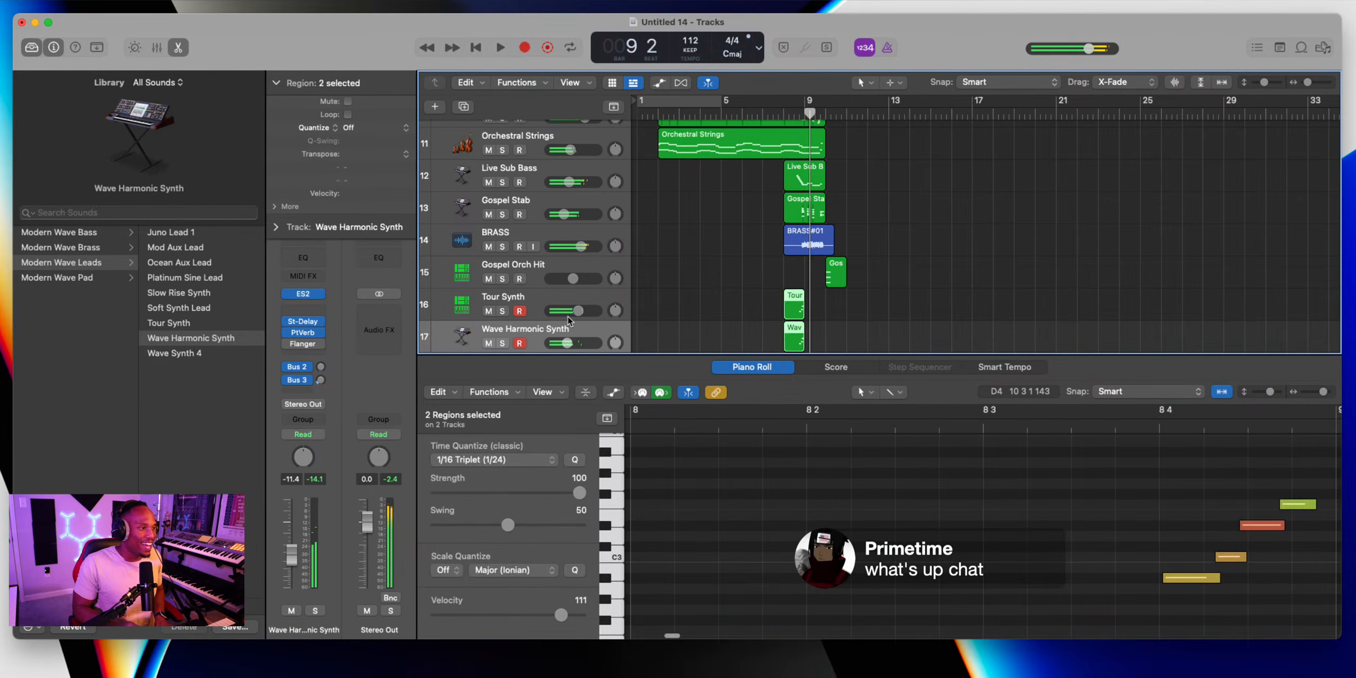
pyautogui.press('Delete')
pyautogui.press('r')
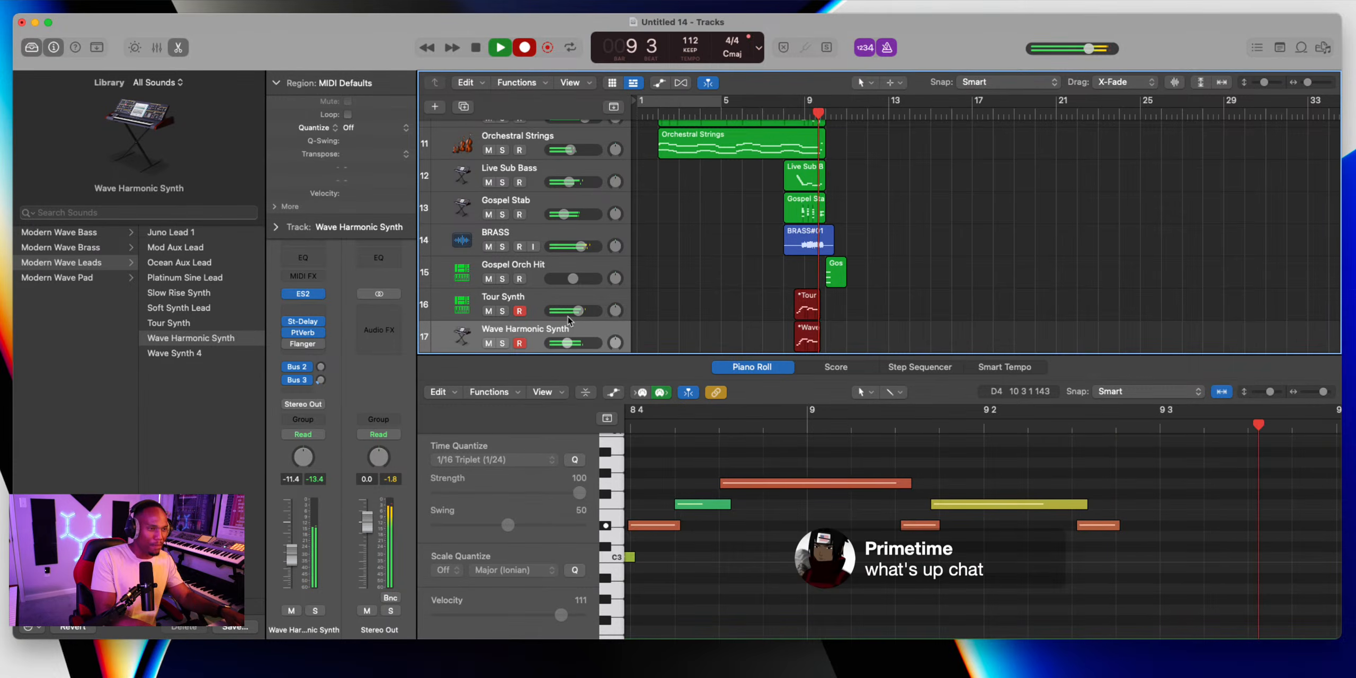
pyautogui.press('space')
pyautogui.press('Delete')
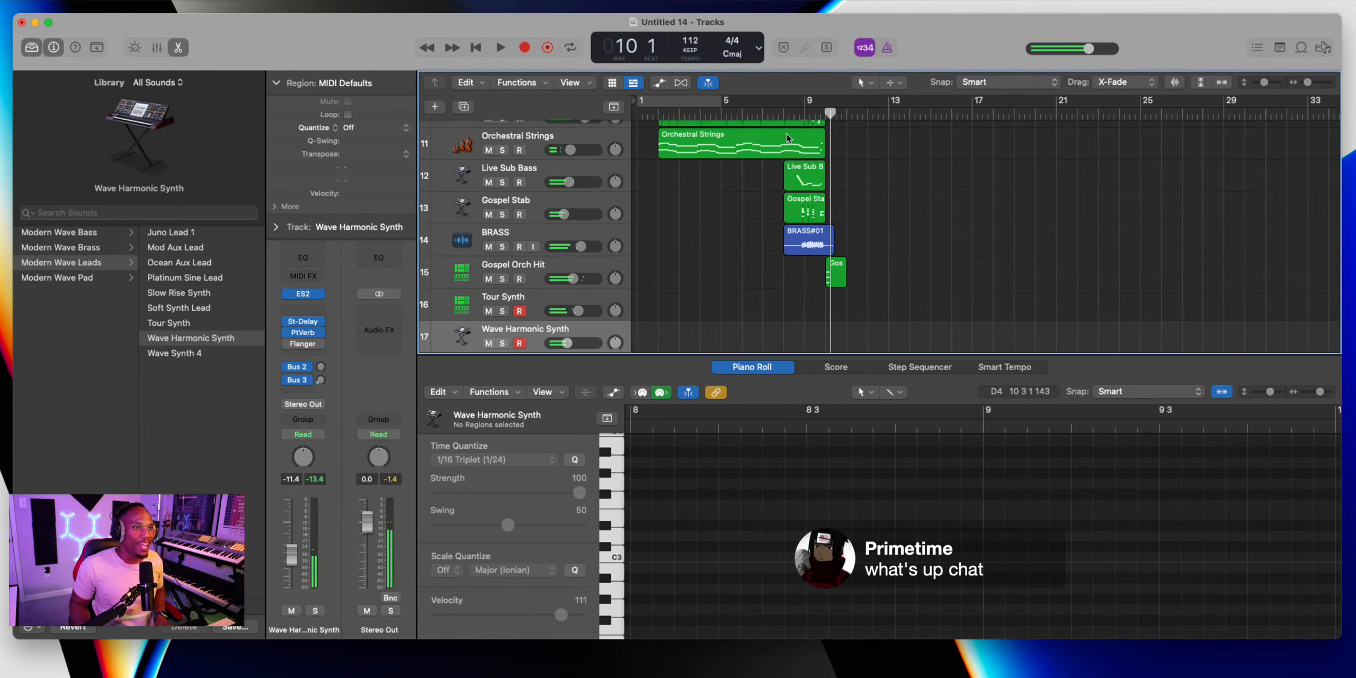
# Record and delete another take from bar 8, play it back, and show Smart Controls
pyautogui.click(789, 113)
pyautogui.press('r')
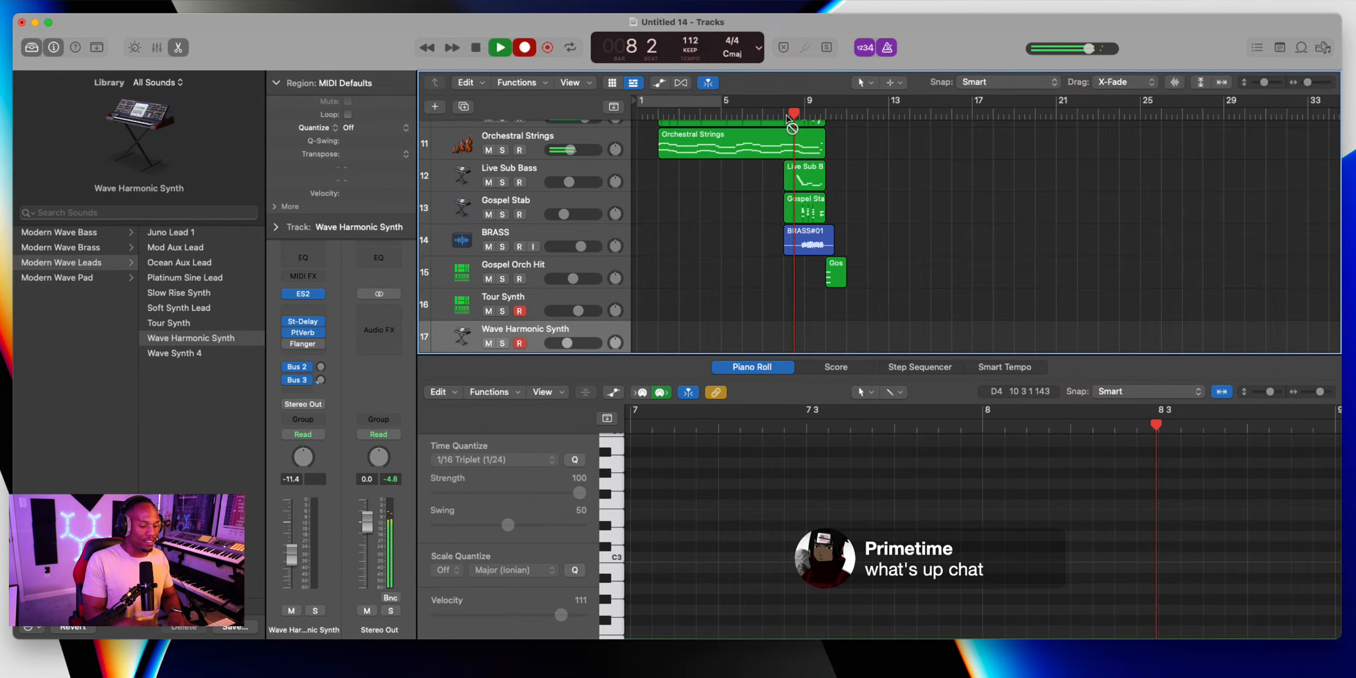
pyautogui.press('space')
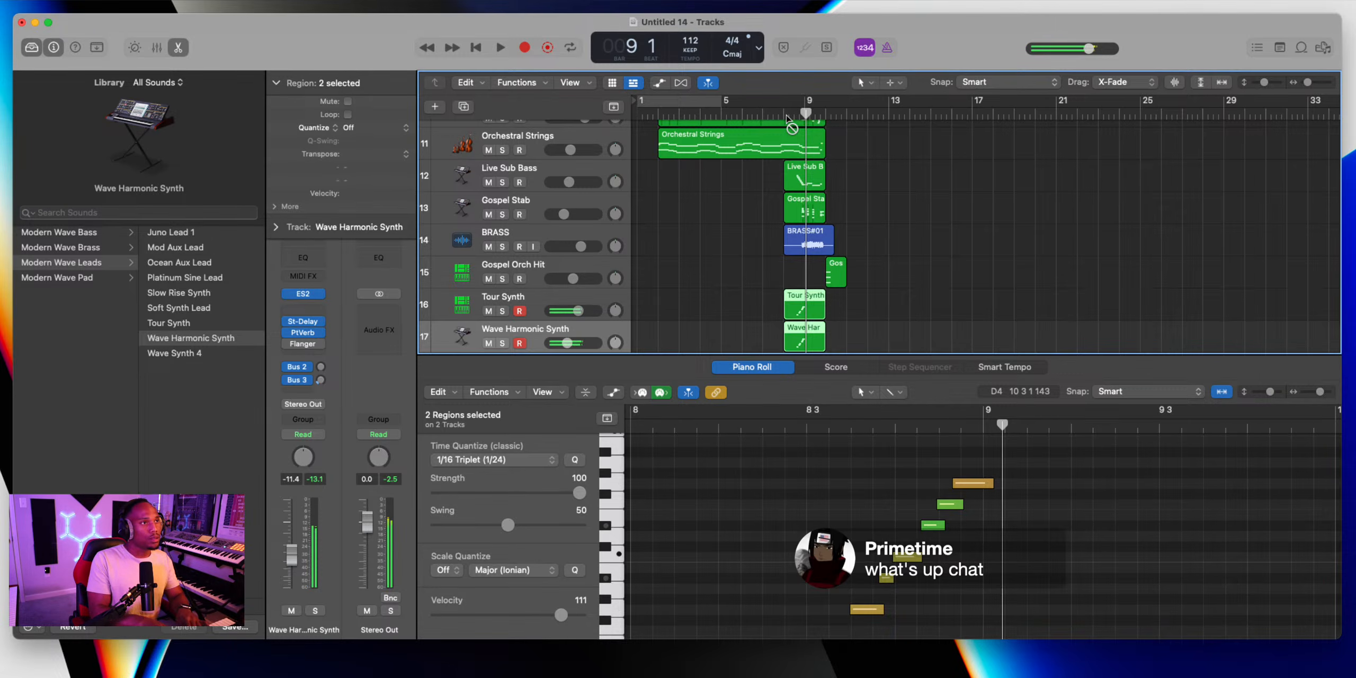
pyautogui.press('Delete')
pyautogui.click(788, 115)
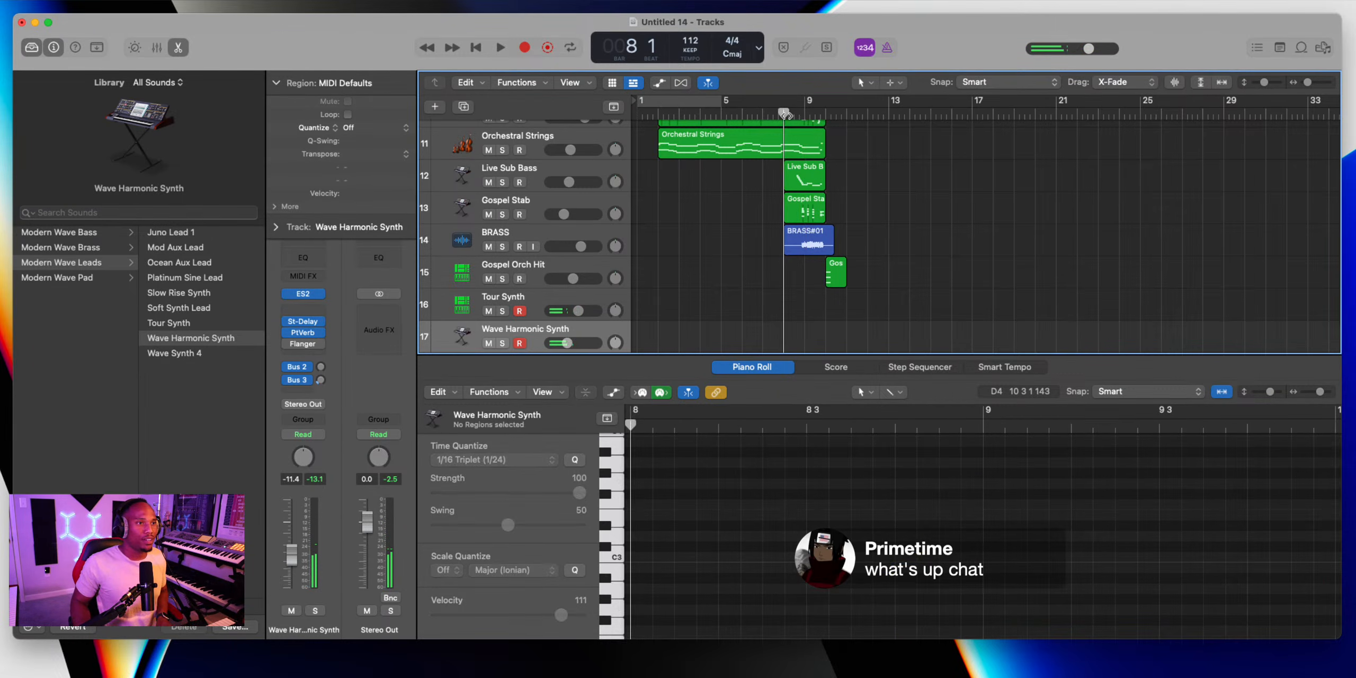
pyautogui.press('space')
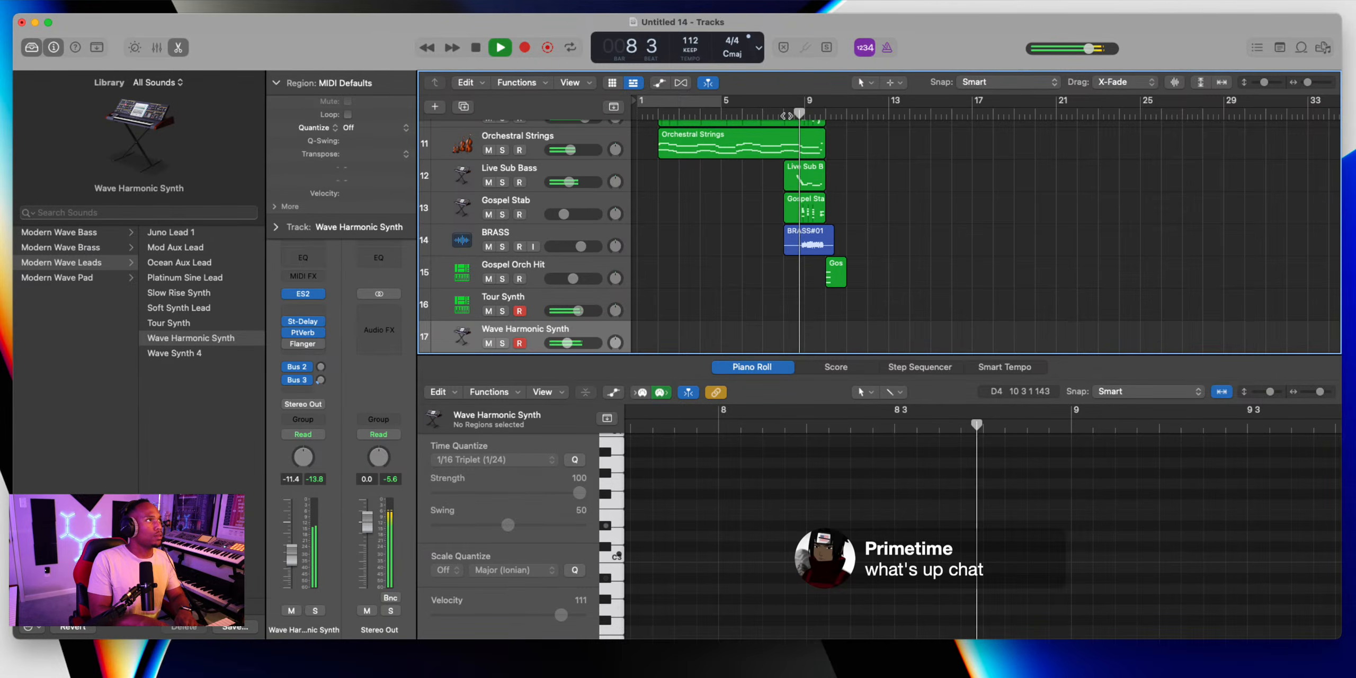
pyautogui.press('b')
pyautogui.press('space')
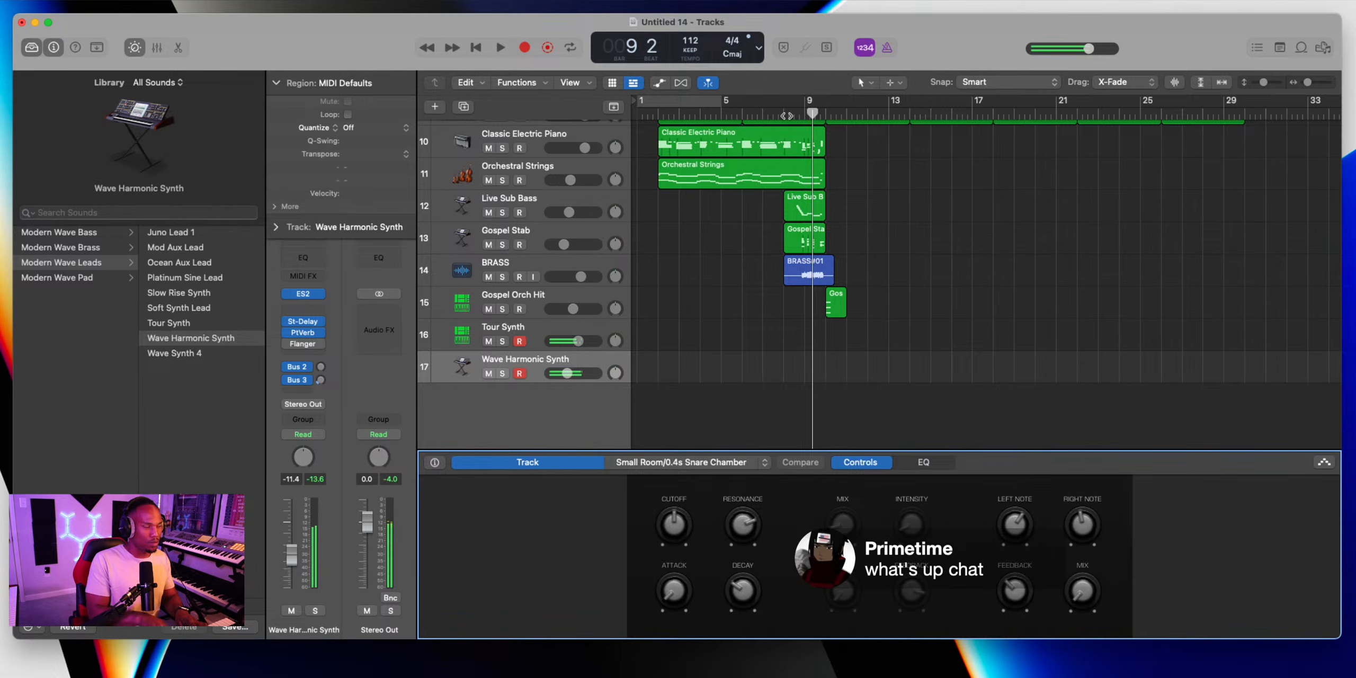
# Play from bar 5, then record a take from bar 8 and undo it
pyautogui.click(738, 112)
pyautogui.press('space')
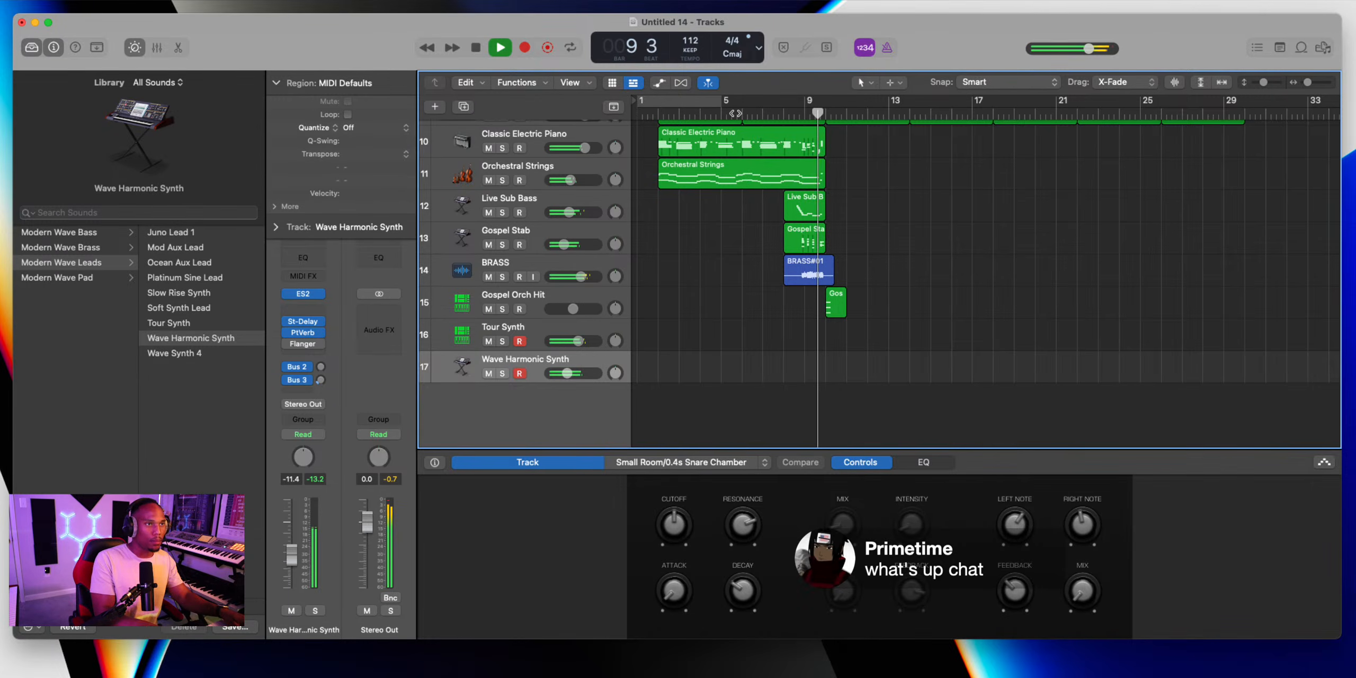
pyautogui.press('space')
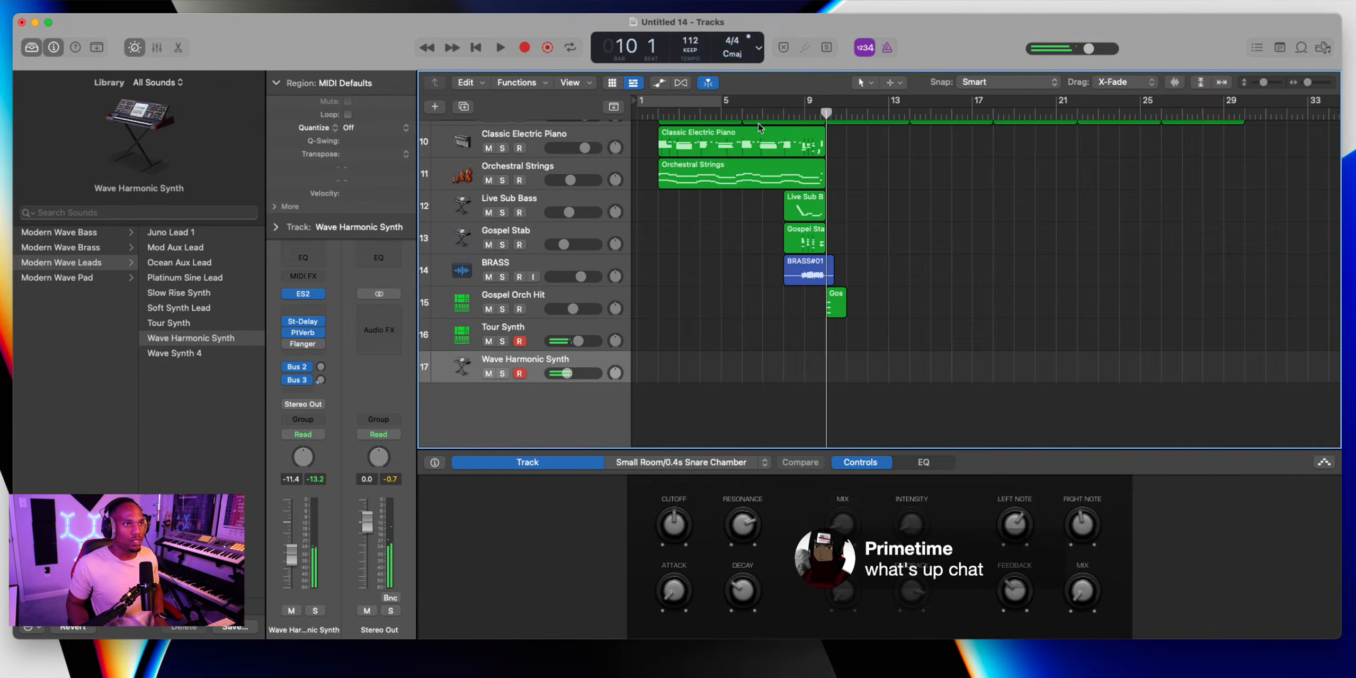
pyautogui.click(778, 112)
pyautogui.press('r')
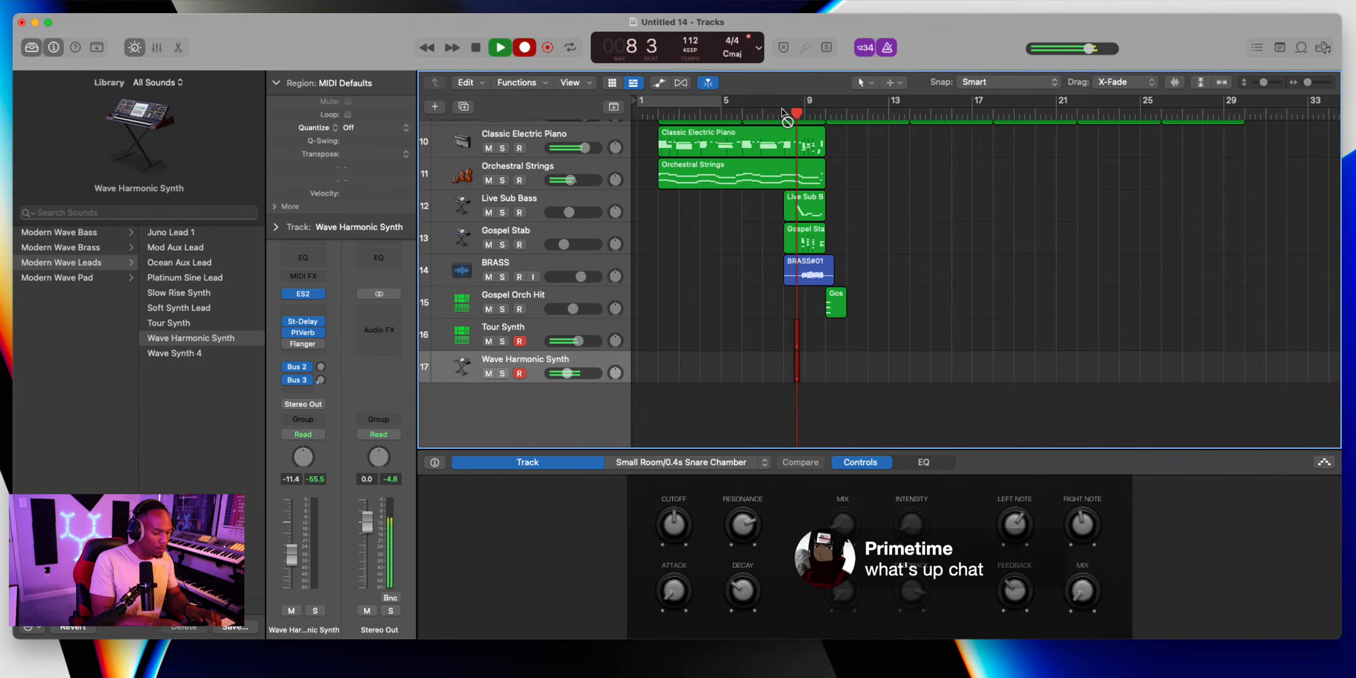
pyautogui.press('space')
pyautogui.press('super+z')
# Re-record from bar 8 until a keeper take, play it from bar 7, and open both regions' notes
pyautogui.press('r')
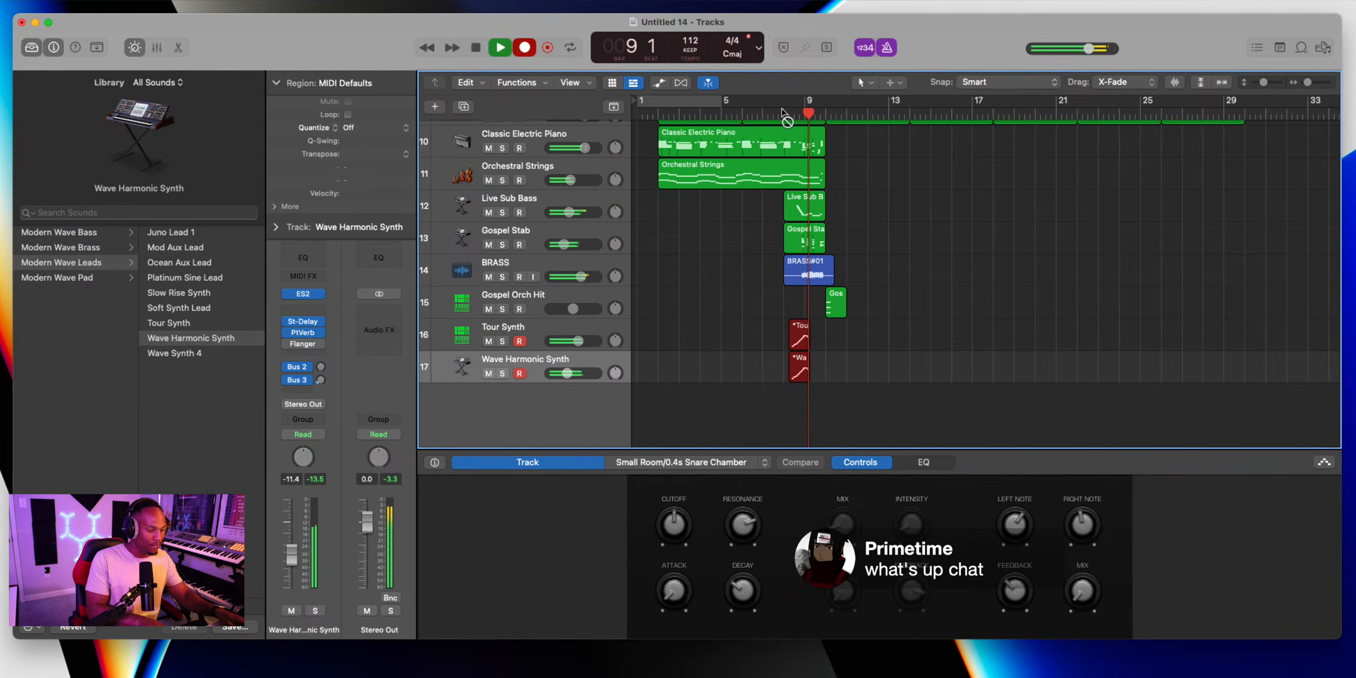
pyautogui.press('space')
pyautogui.press('c')
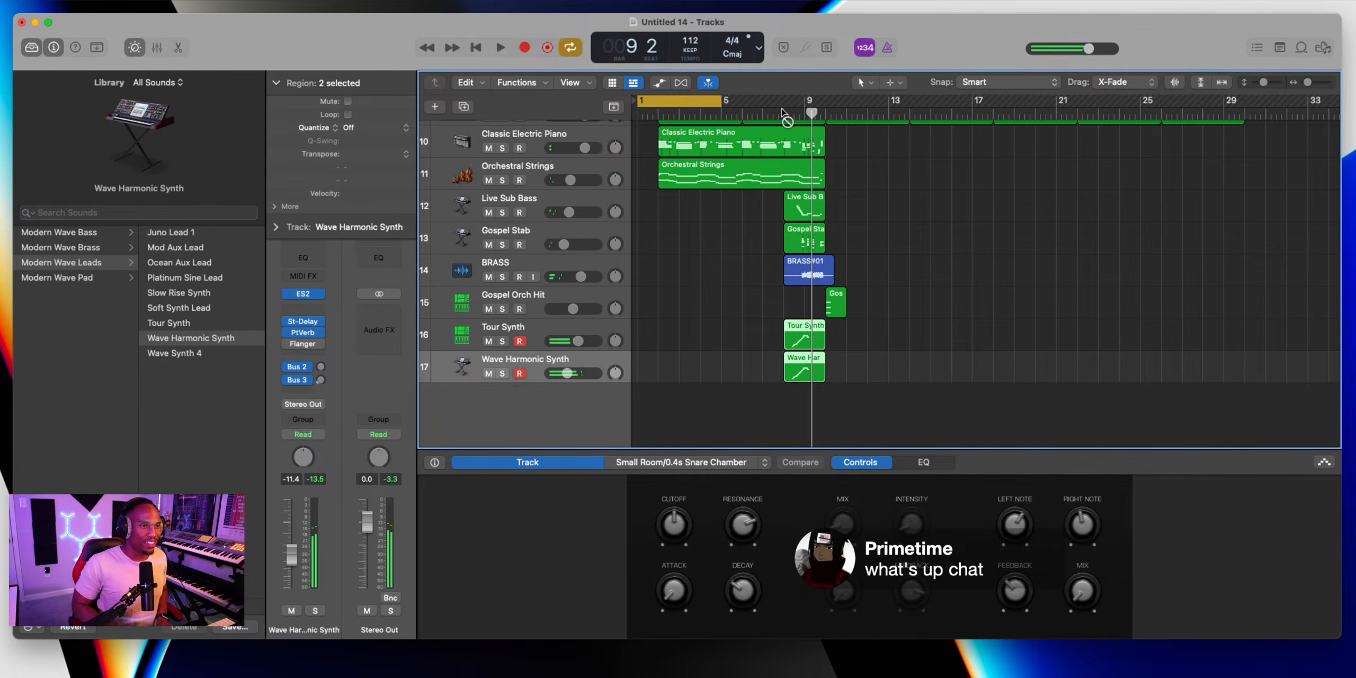
pyautogui.press('Delete')
pyautogui.press('c')
pyautogui.press('r')
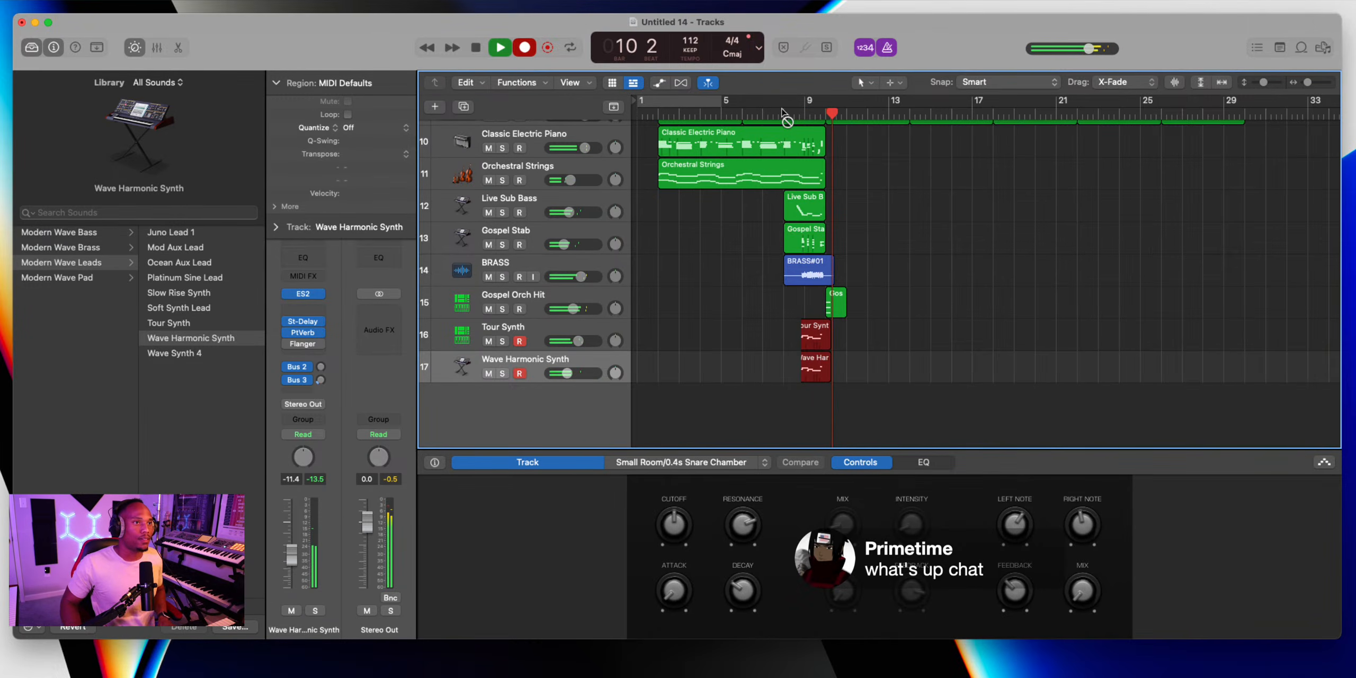
pyautogui.press('space')
pyautogui.click(773, 113)
pyautogui.press('space')
pyautogui.doubleClick(794, 347)
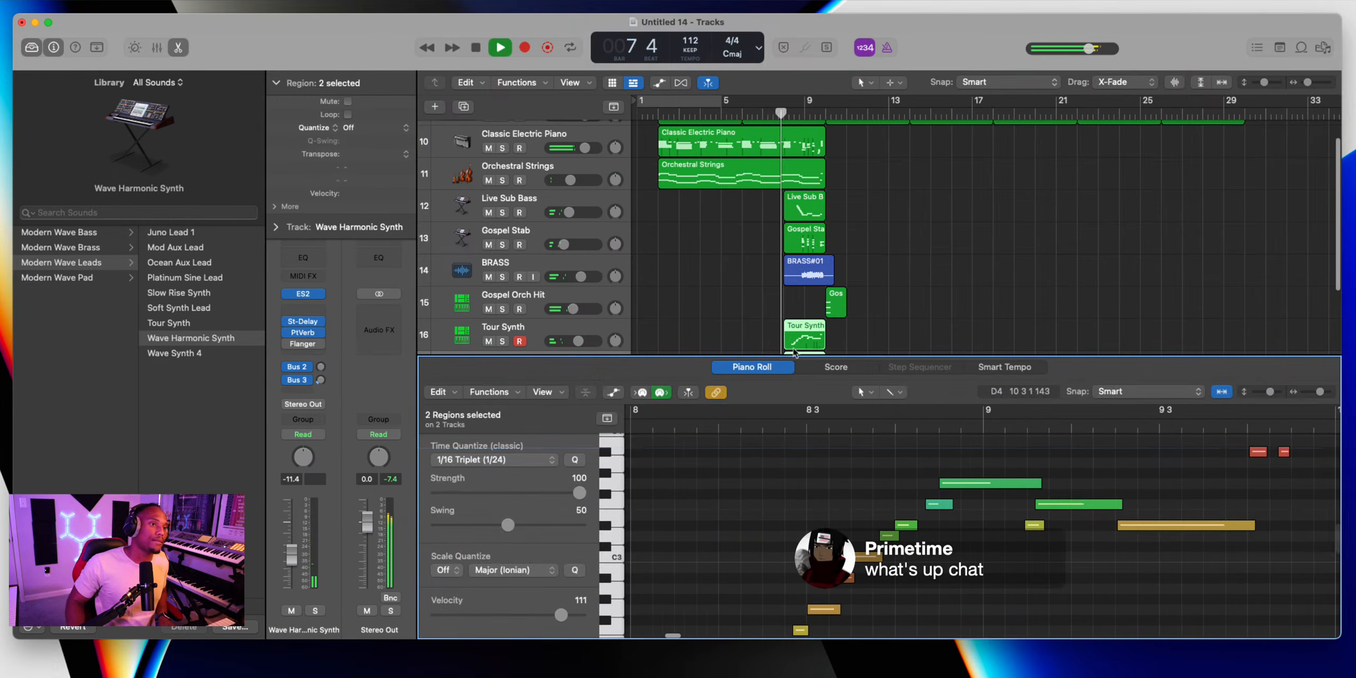
# Select all recorded notes and set the Tour Synth track volume to -3.3 dB
pyautogui.press('super+a')
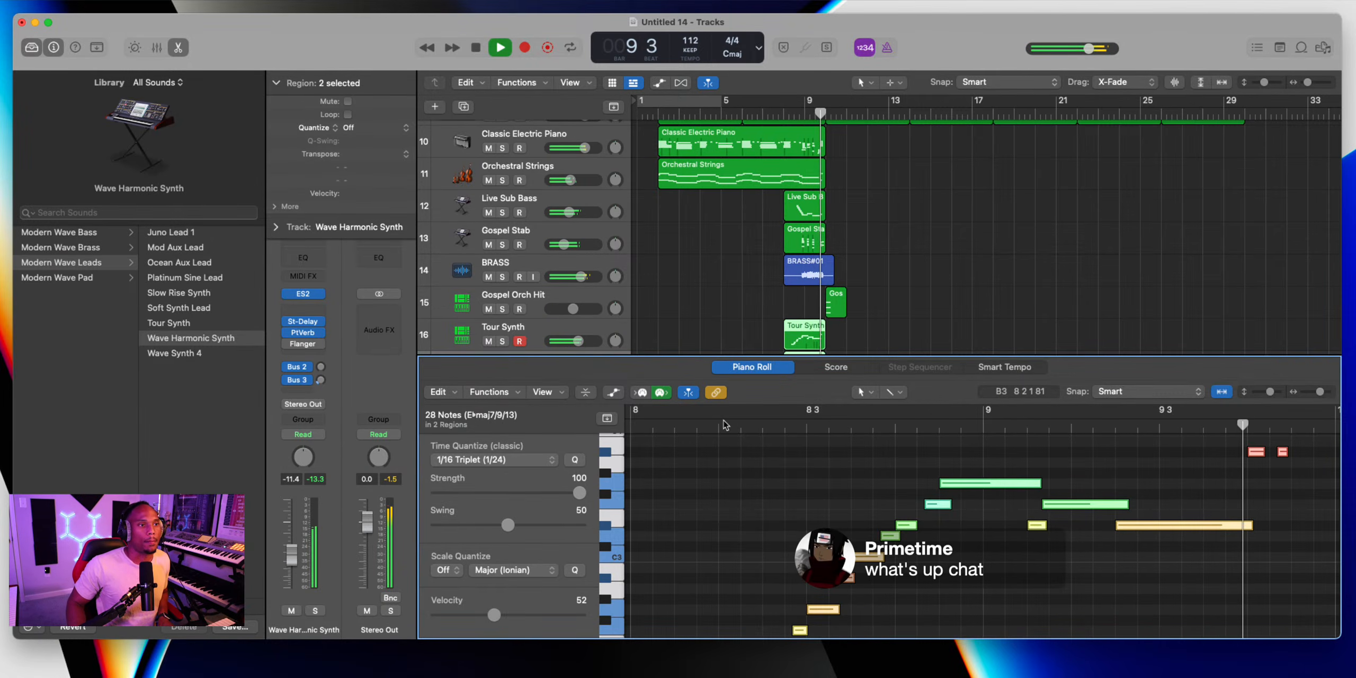
pyautogui.scroll(-3, 646, 297)
pyautogui.click(579, 245)
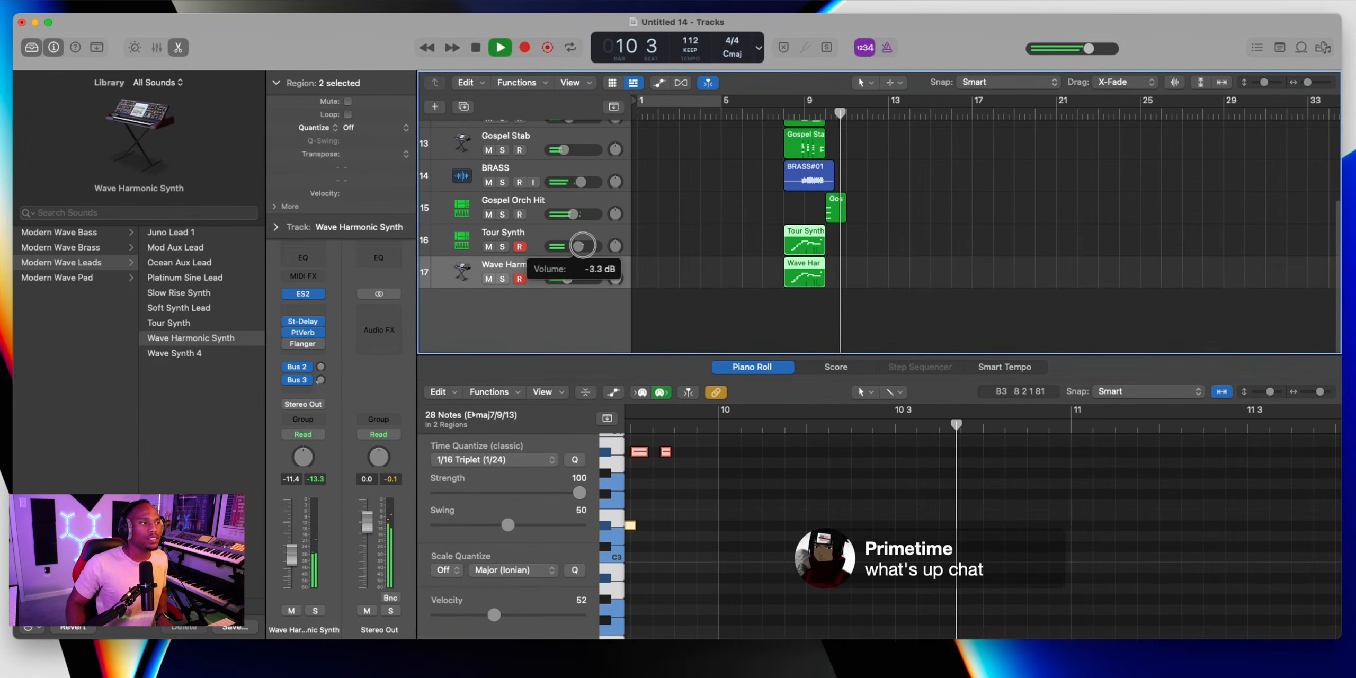
pyautogui.press('space')
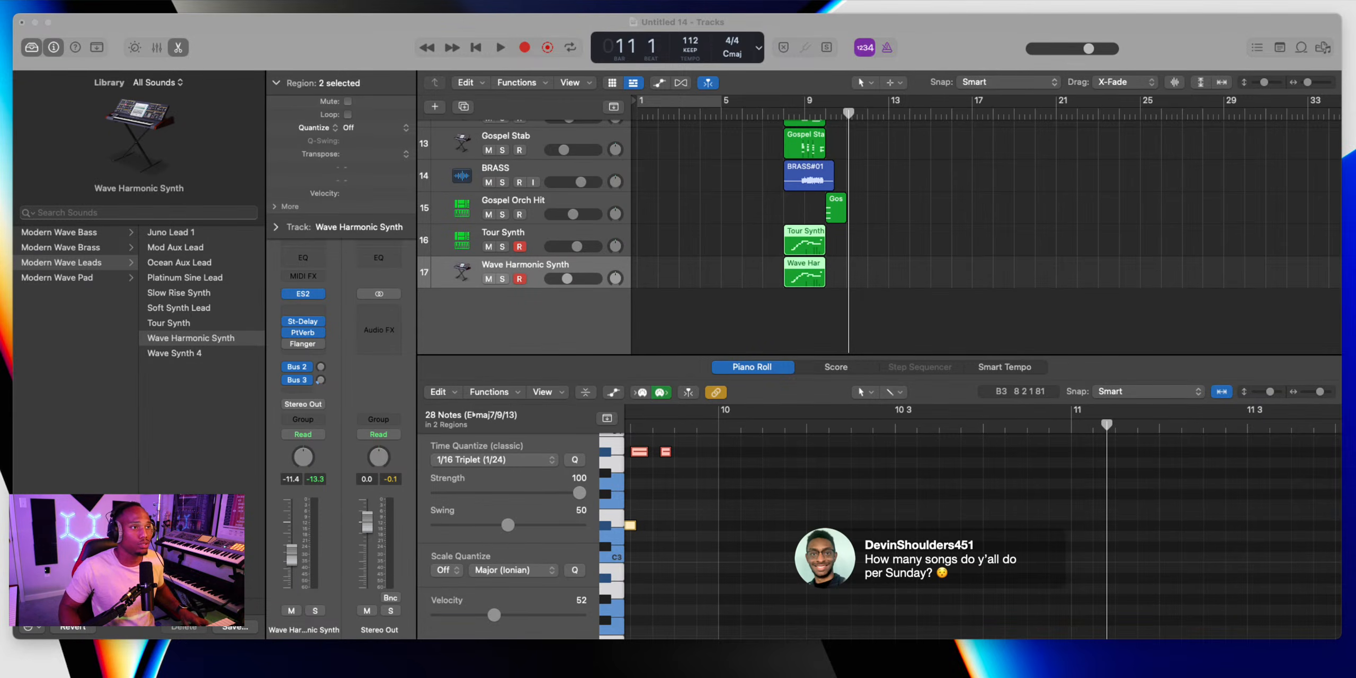
# Lower Tour Synth slightly and play the arrangement back from bar 8
pyautogui.moveTo(576, 247); pyautogui.dragTo(572, 246)
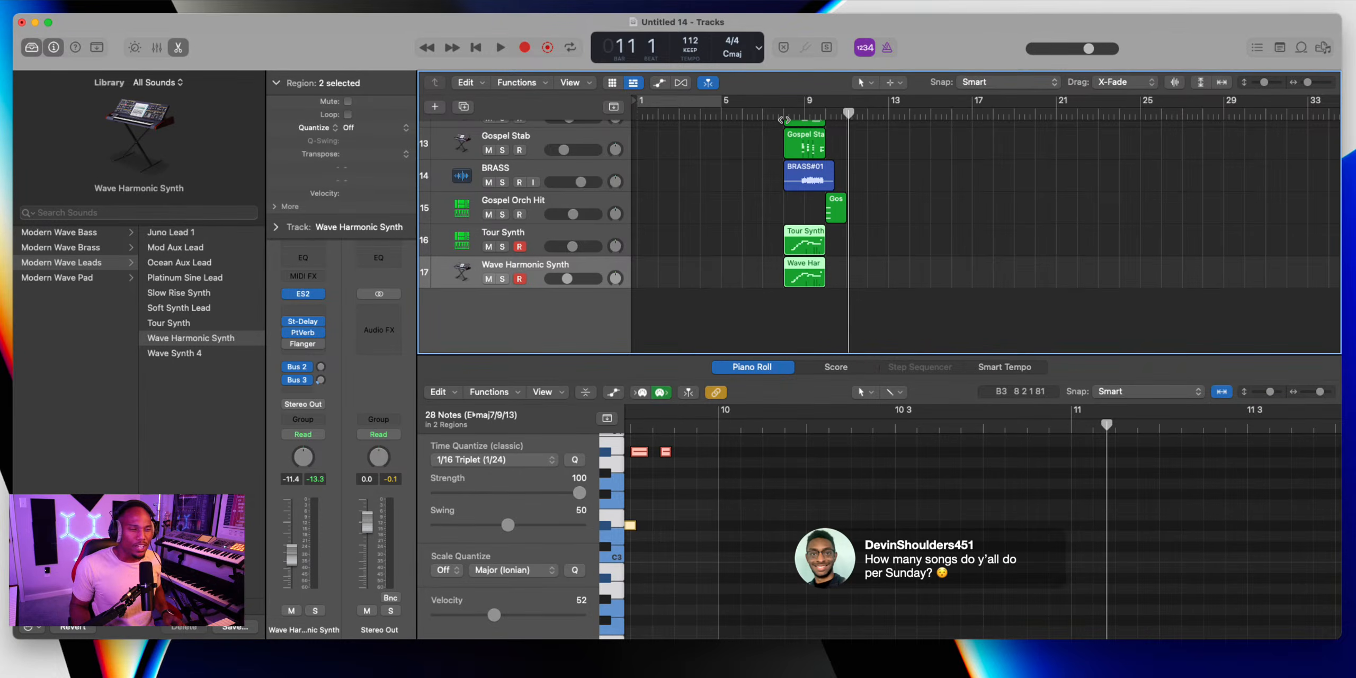
pyautogui.click(784, 118)
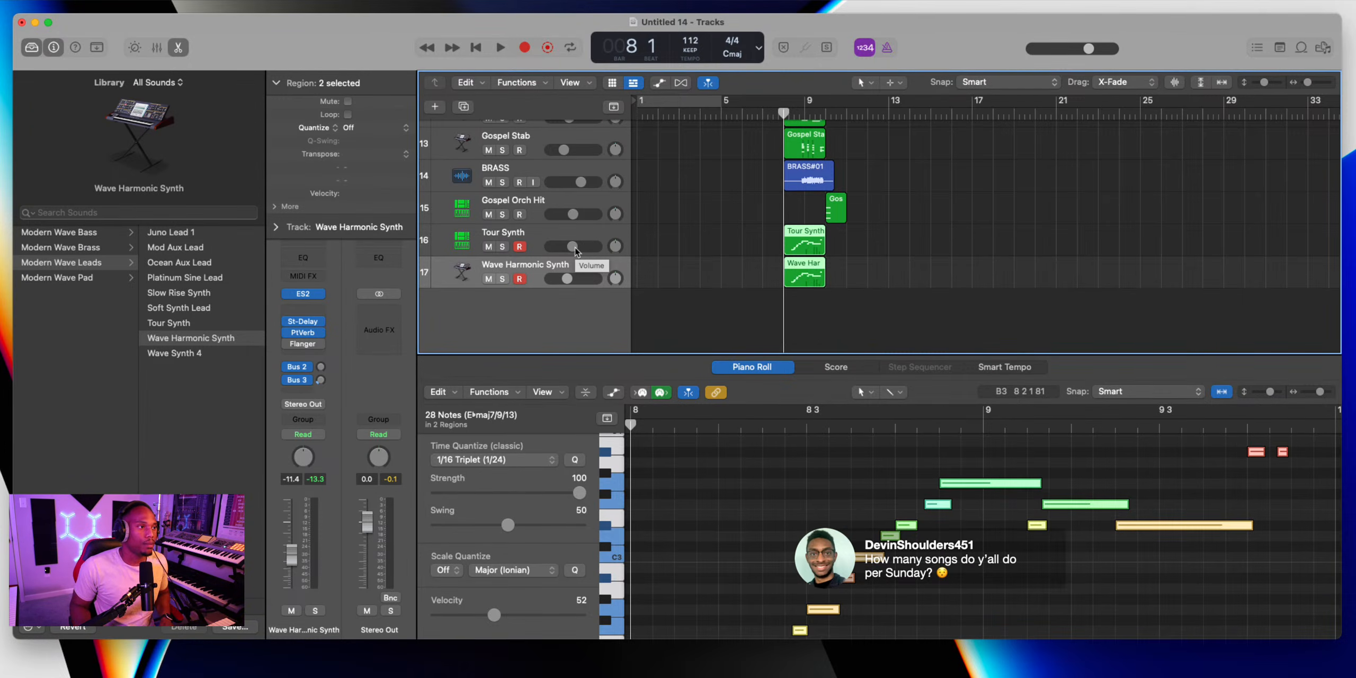
pyautogui.press('space')
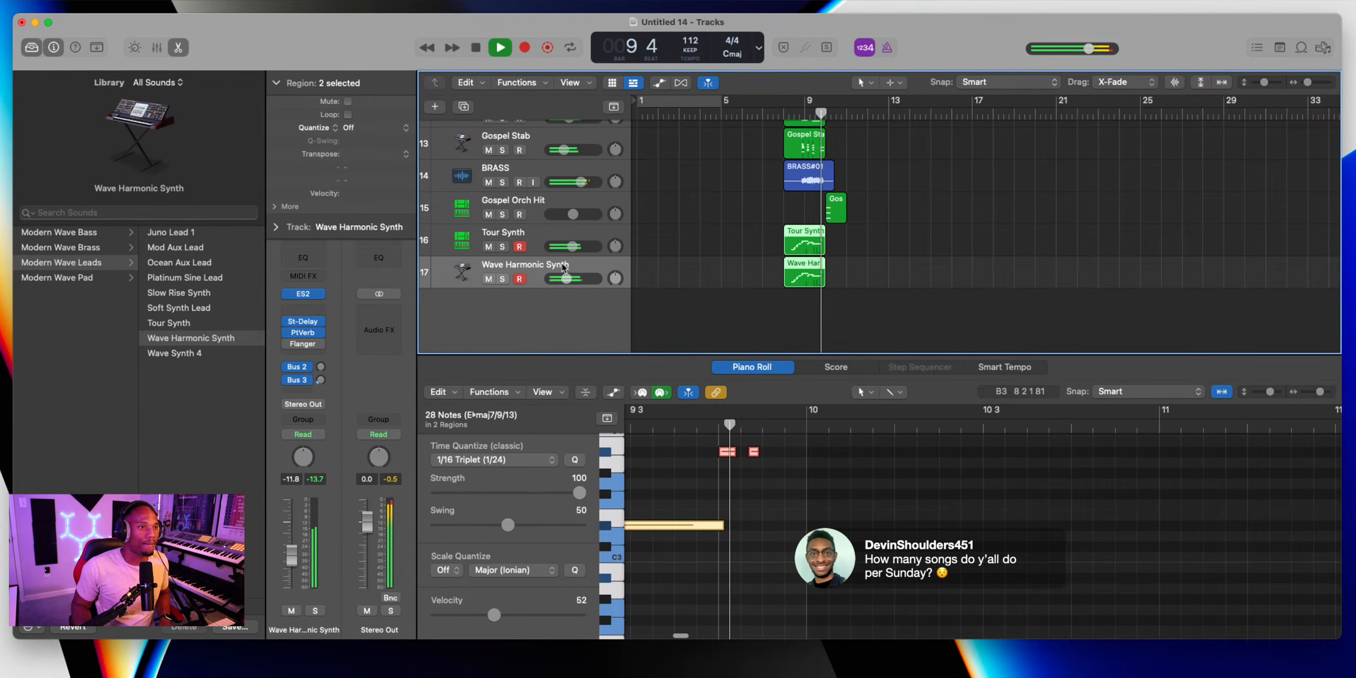
pyautogui.press('space')
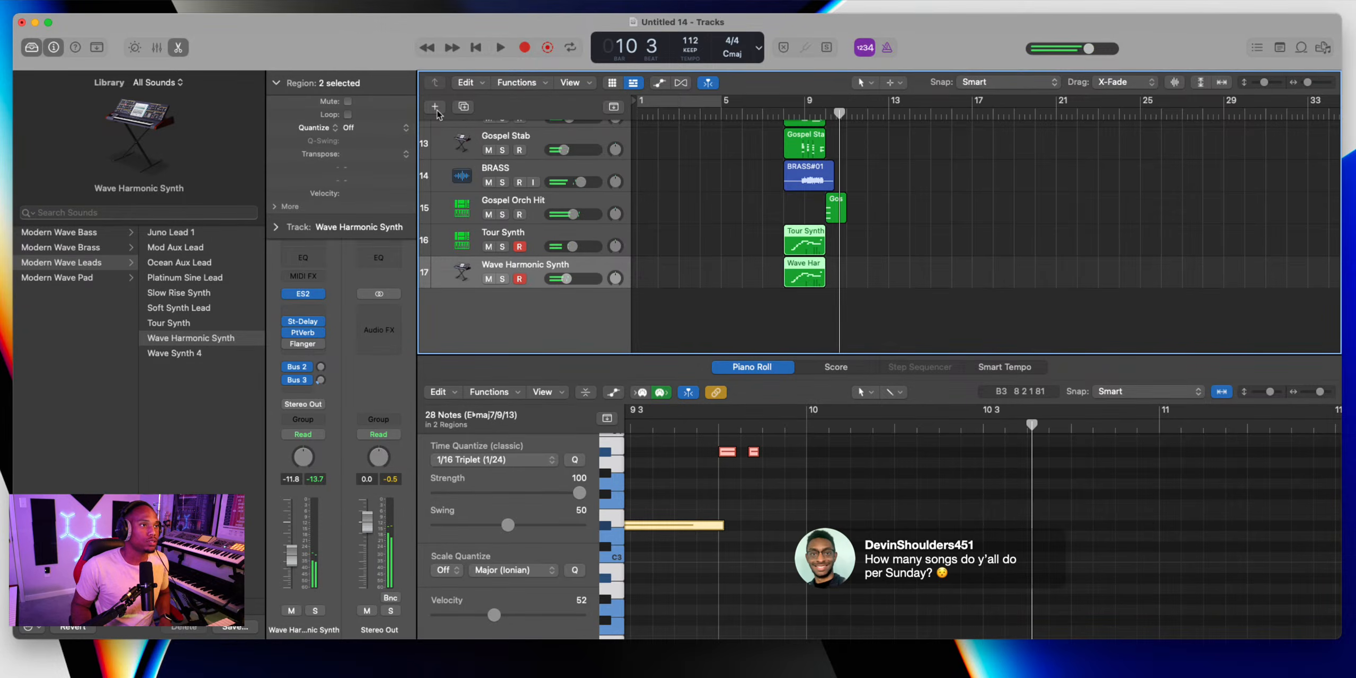
pyautogui.click(435, 107)
# Create a new instrument track with the Dr. O Sounds > O'Neil Other > Pitch Drop patch
pyautogui.click(878, 462)
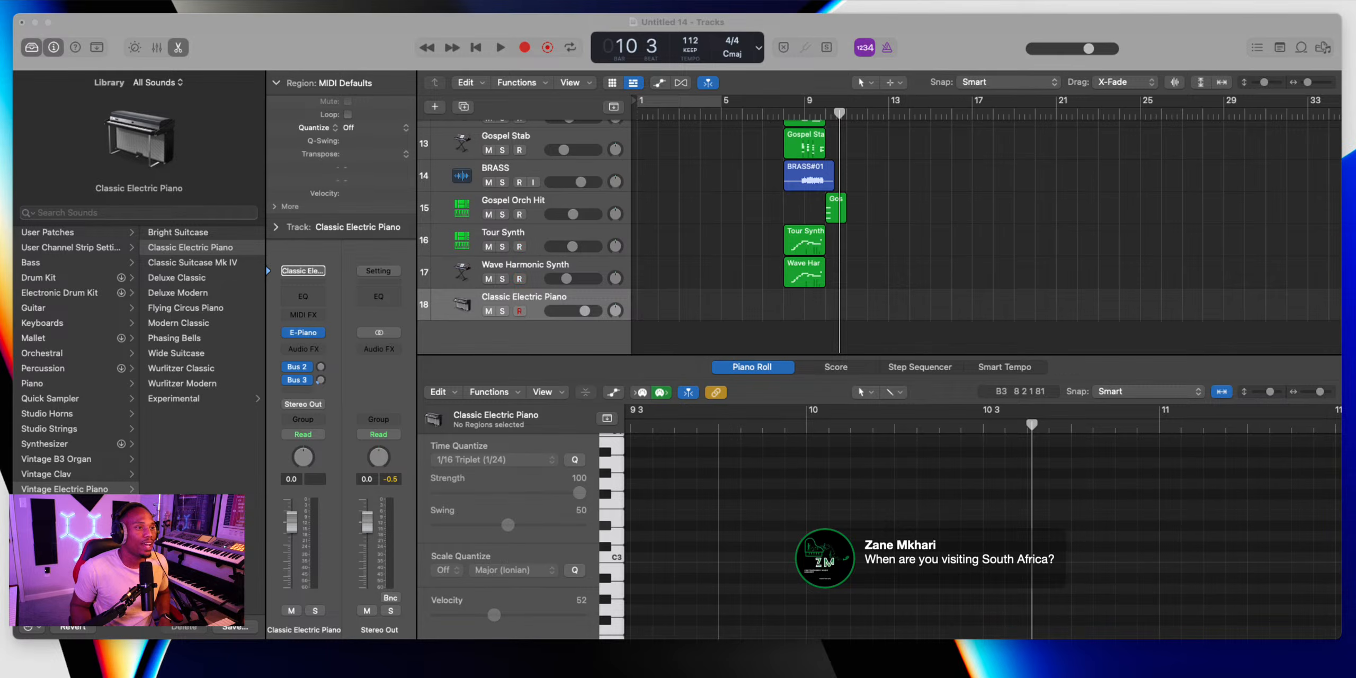
pyautogui.click(524, 289)
pyautogui.click(520, 312)
pyautogui.click(74, 549)
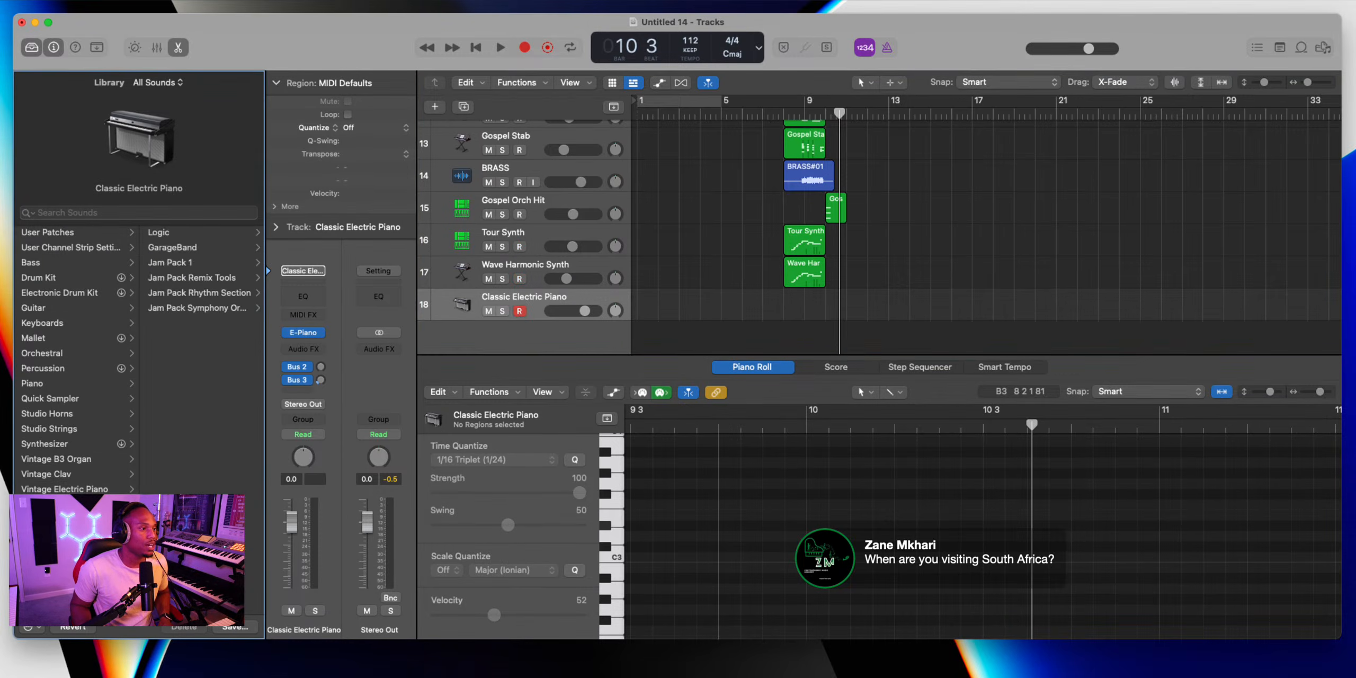
pyautogui.click(173, 235)
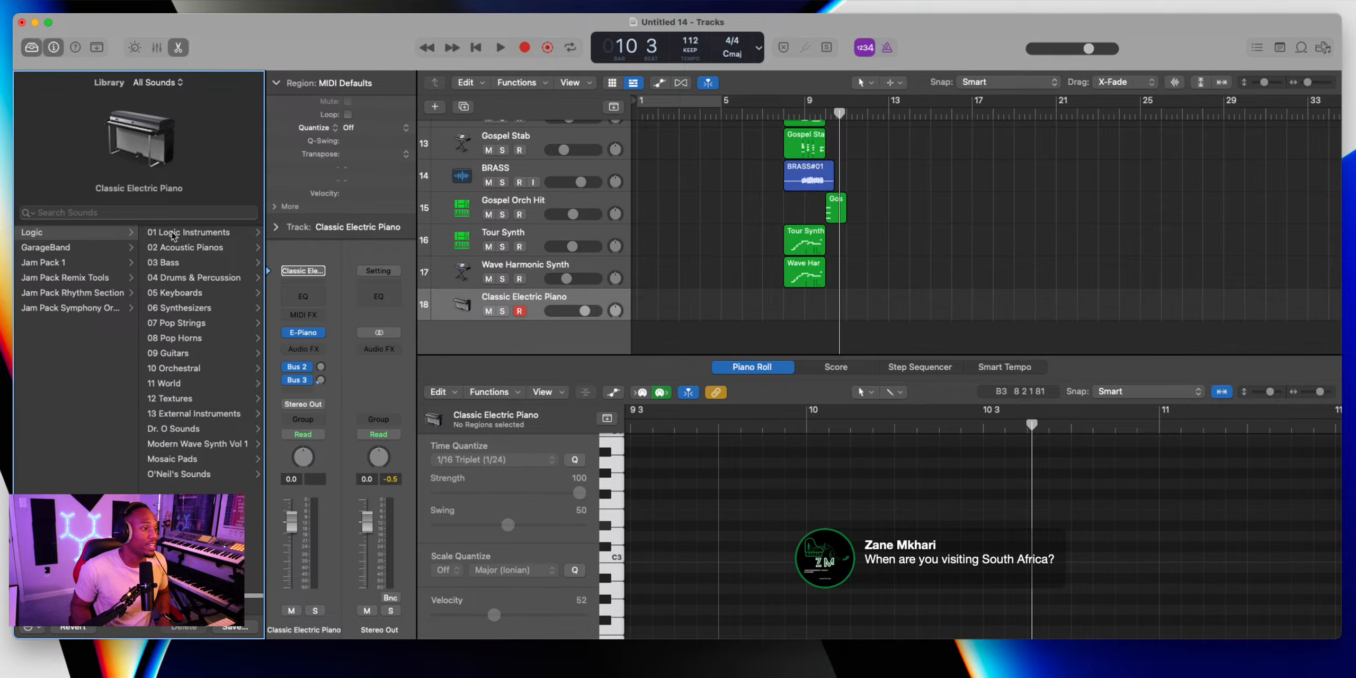
pyautogui.click(182, 448)
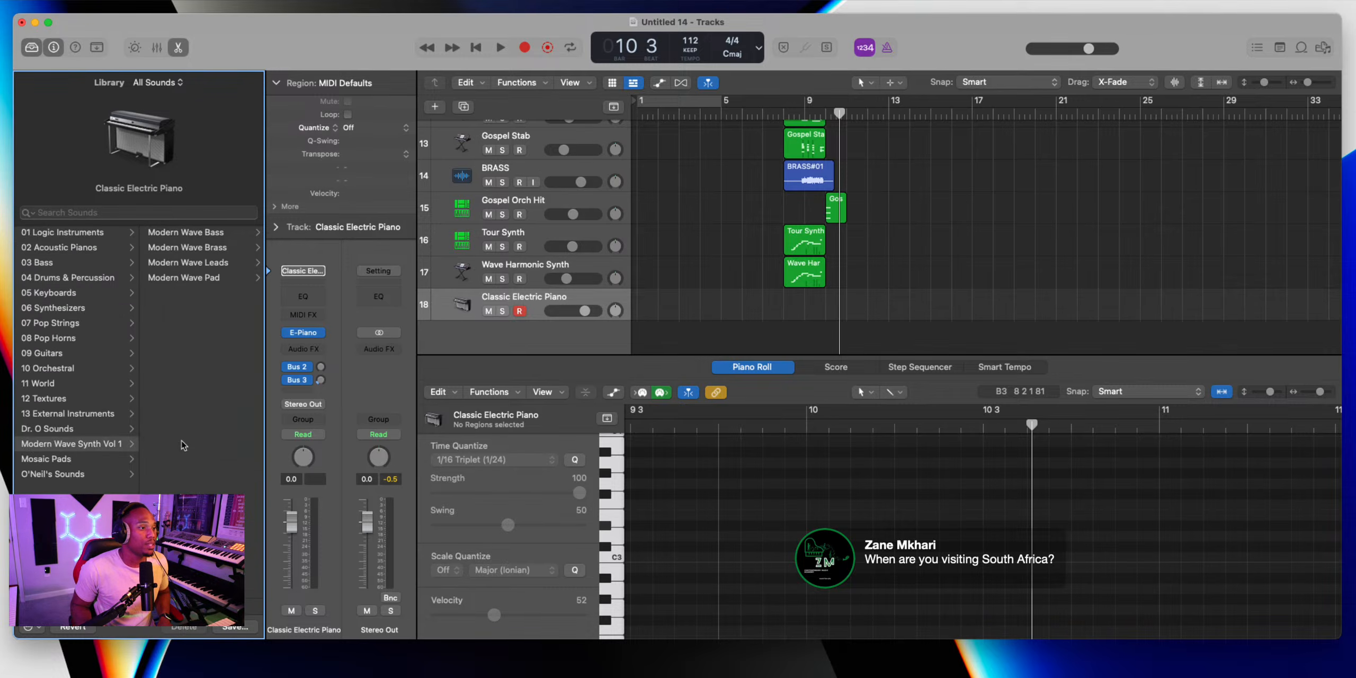
pyautogui.click(75, 432)
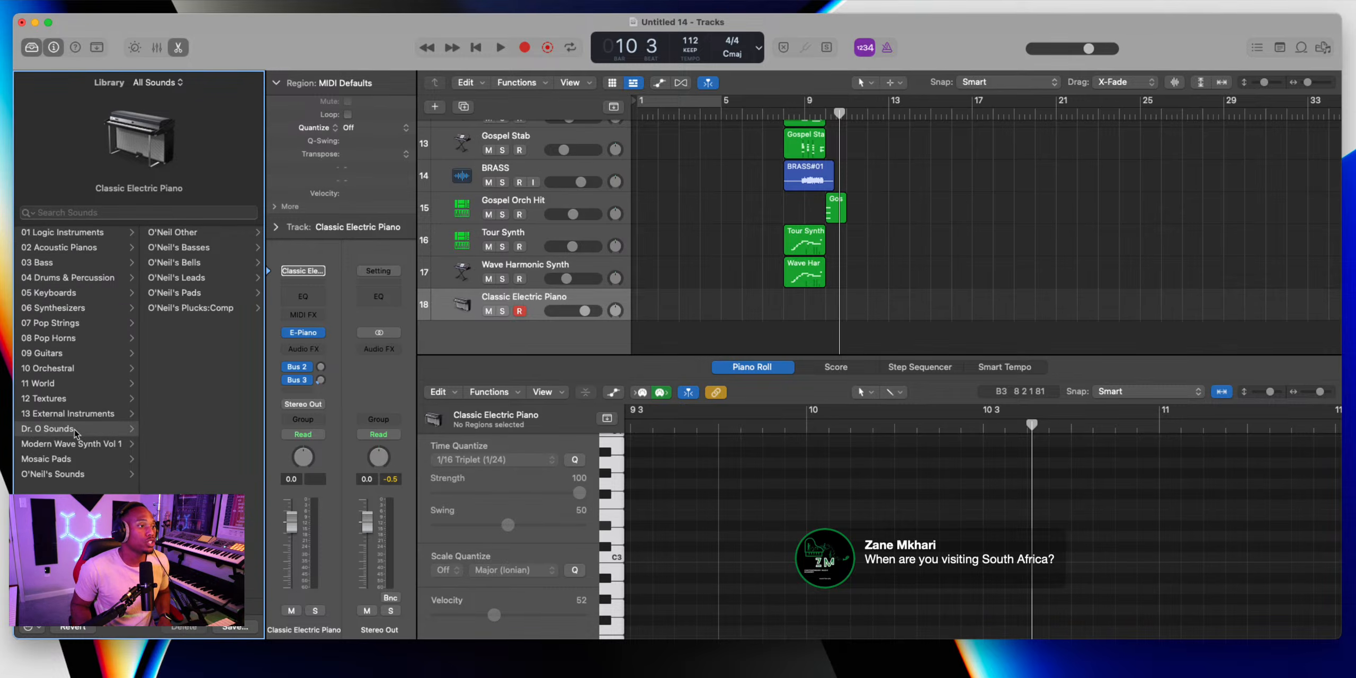
pyautogui.click(197, 235)
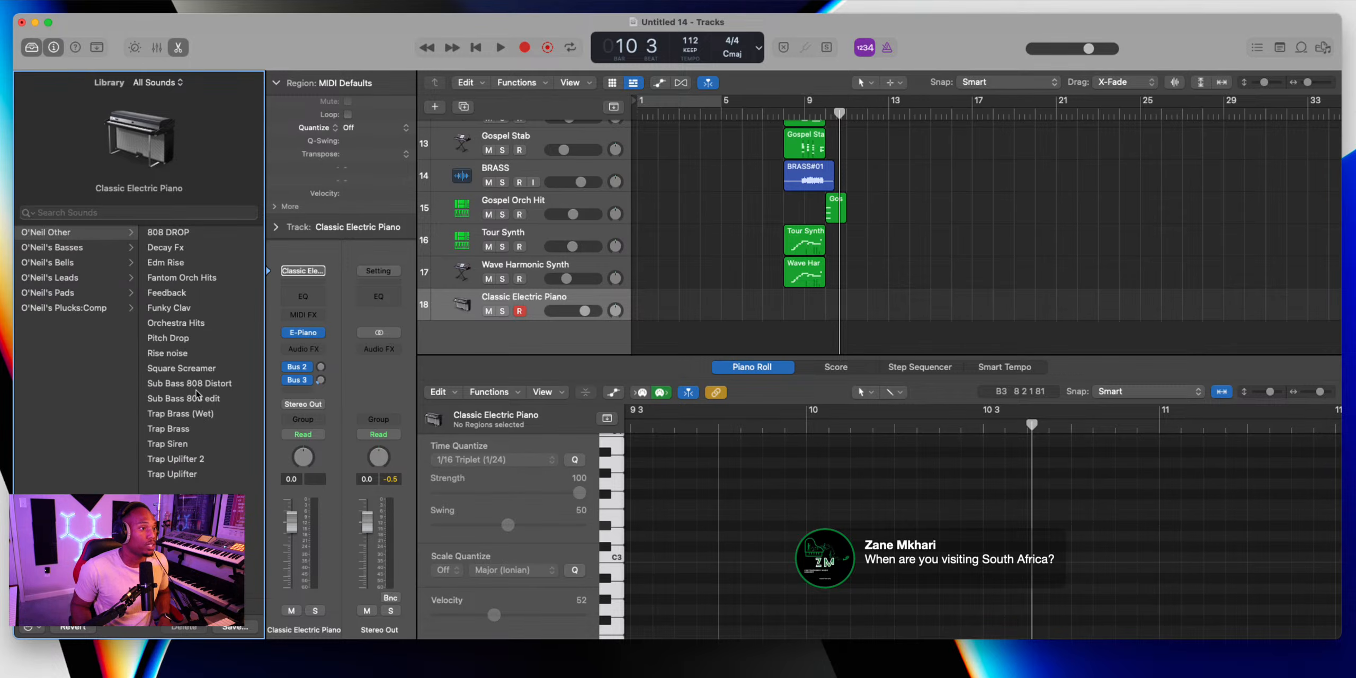
pyautogui.click(169, 339)
# Set Pitch Drop to -13 dB, record one C3 note near bar 10, and return to bar 6
pyautogui.moveTo(585, 311); pyautogui.dragTo(566, 311)
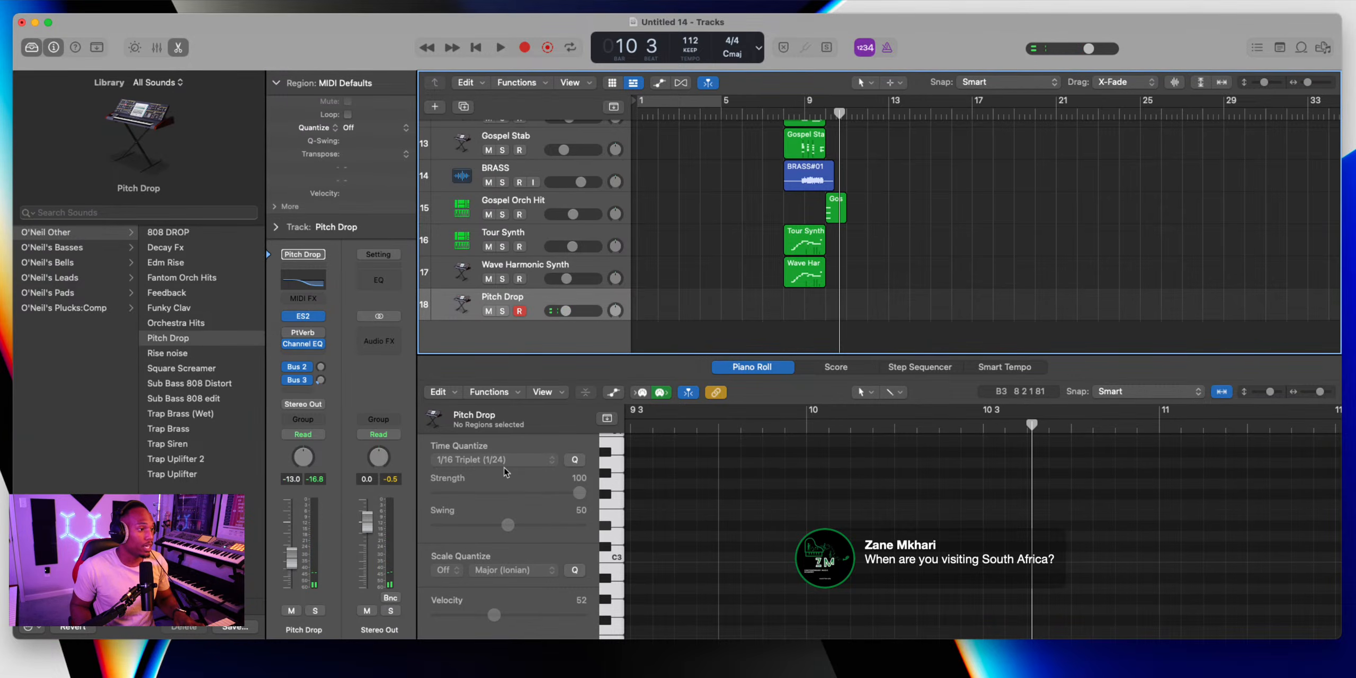
pyautogui.click(567, 311)
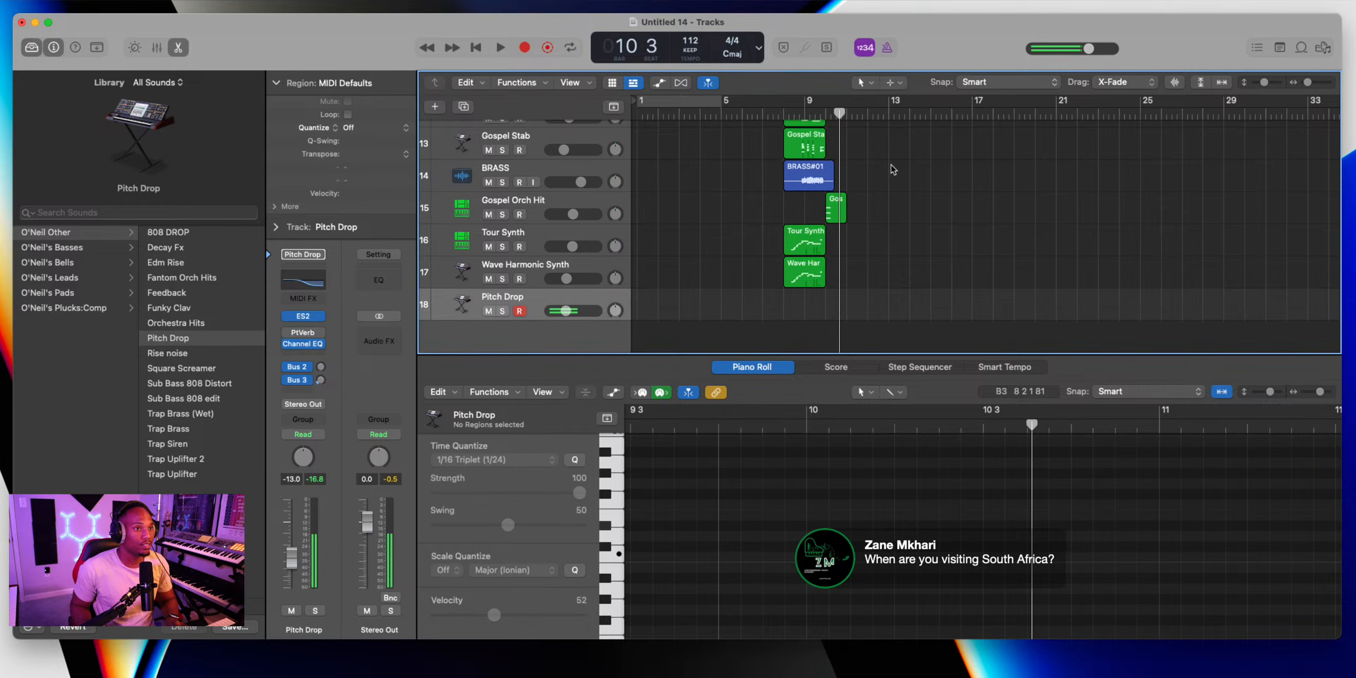
pyautogui.press('r')
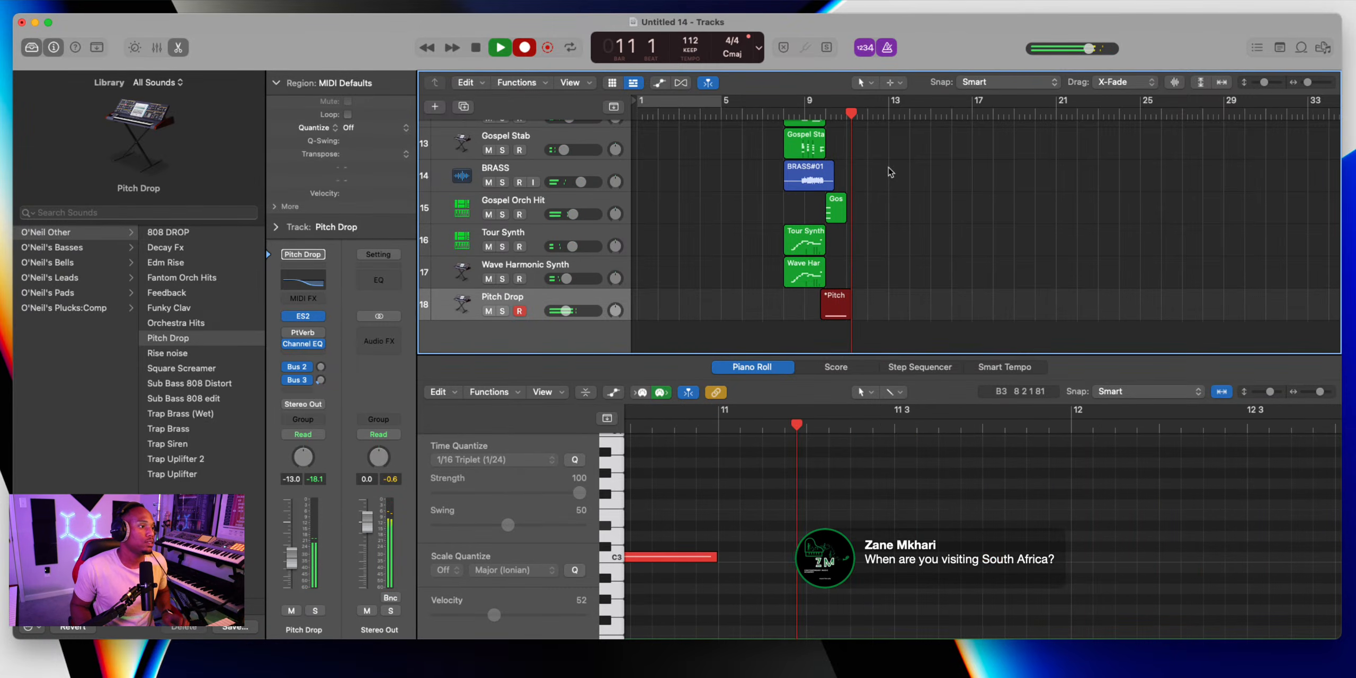
pyautogui.press('space')
pyautogui.click(708, 491)
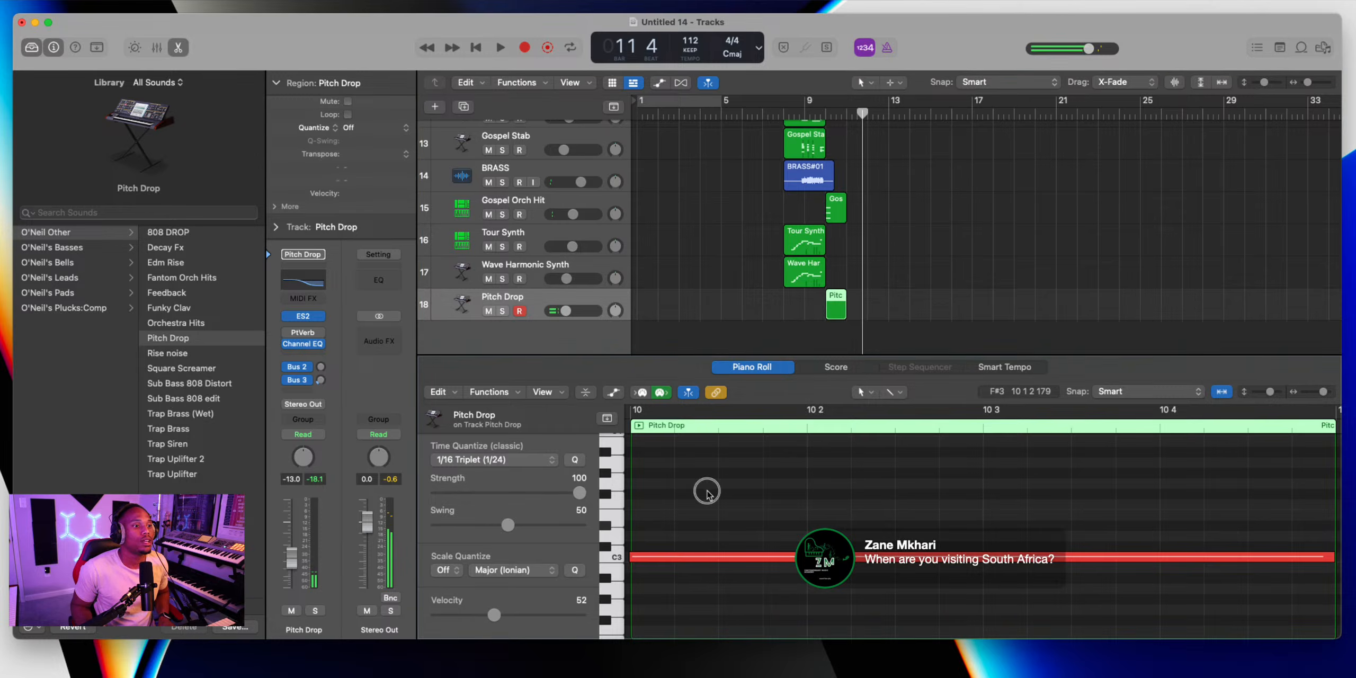
pyautogui.press('super+a')
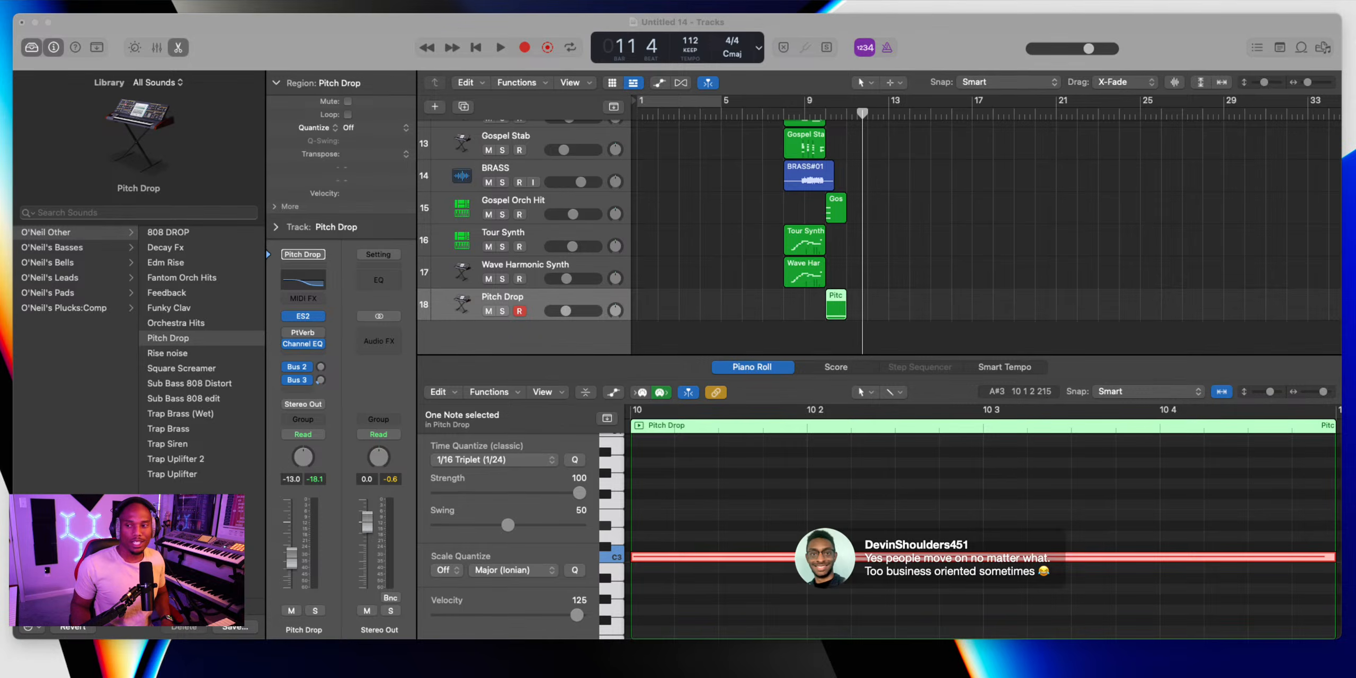
pyautogui.click(744, 113)
# Play from bar 6, close the note editor, and create a new empty software instrument track
pyautogui.scroll(5, 742, 122)
pyautogui.press('space')
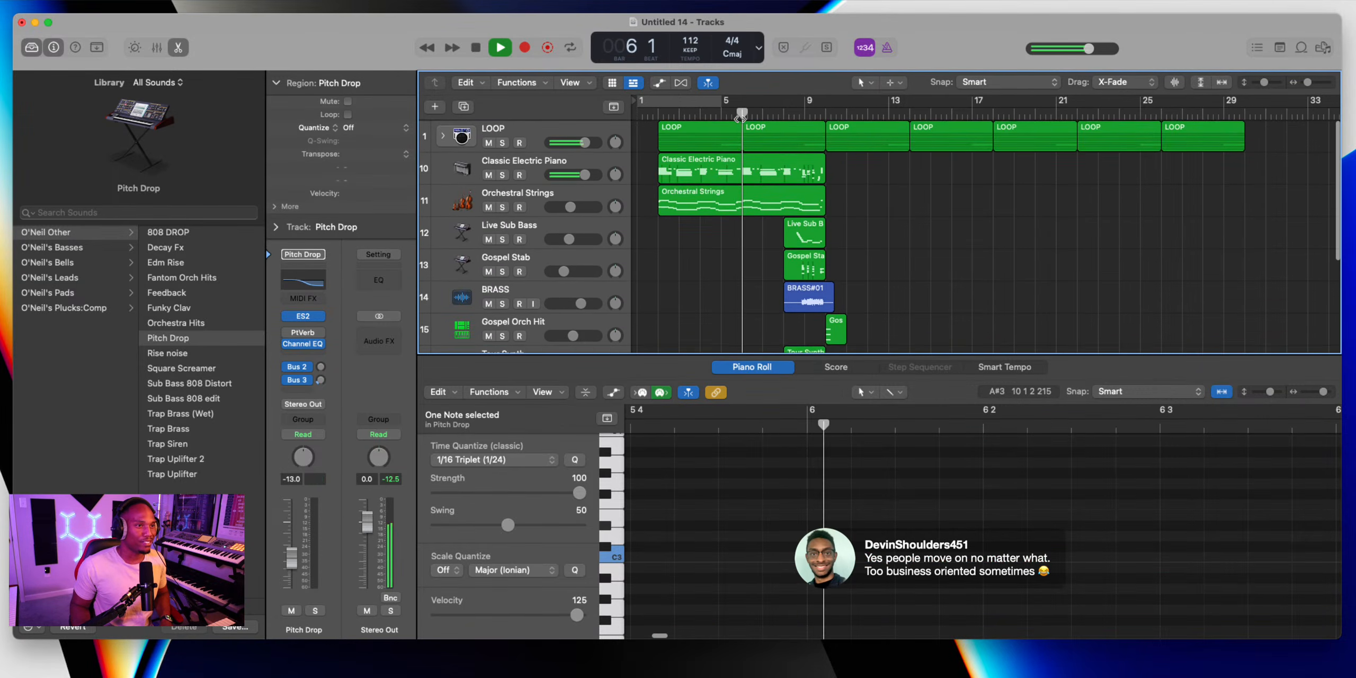
pyautogui.press('e')
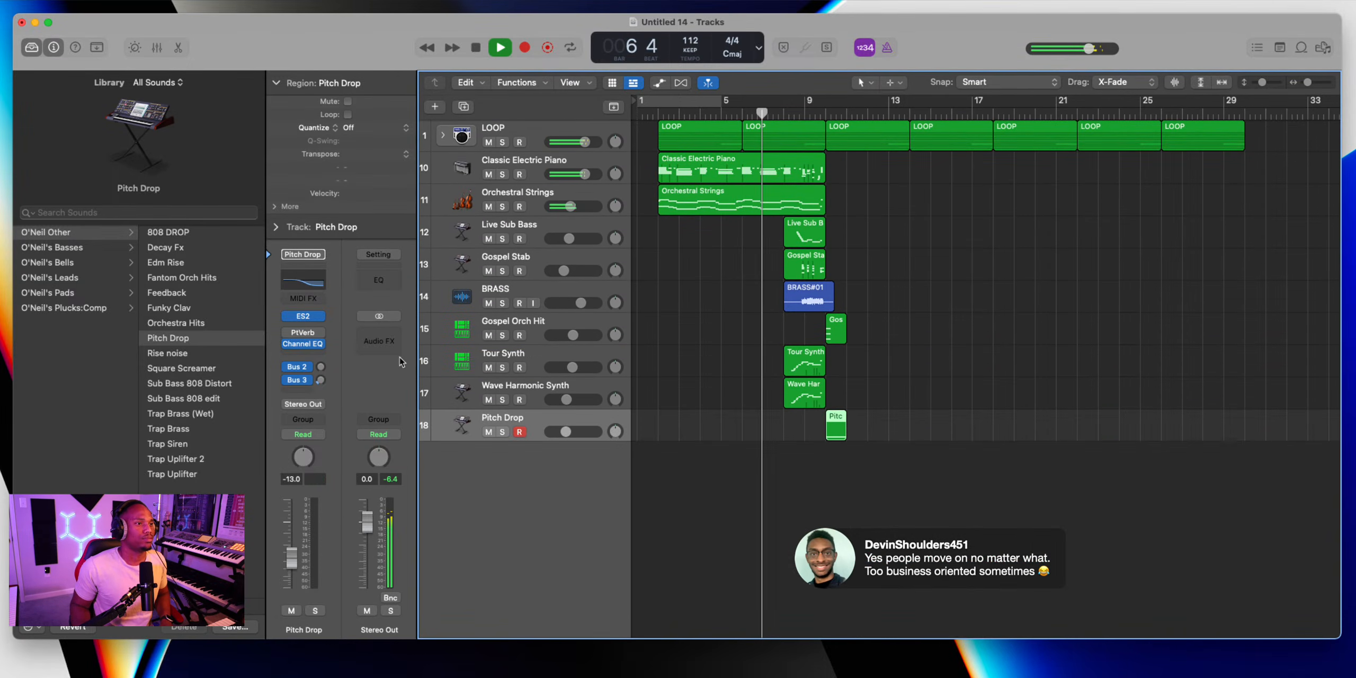
pyautogui.click(481, 477)
pyautogui.click(481, 477)
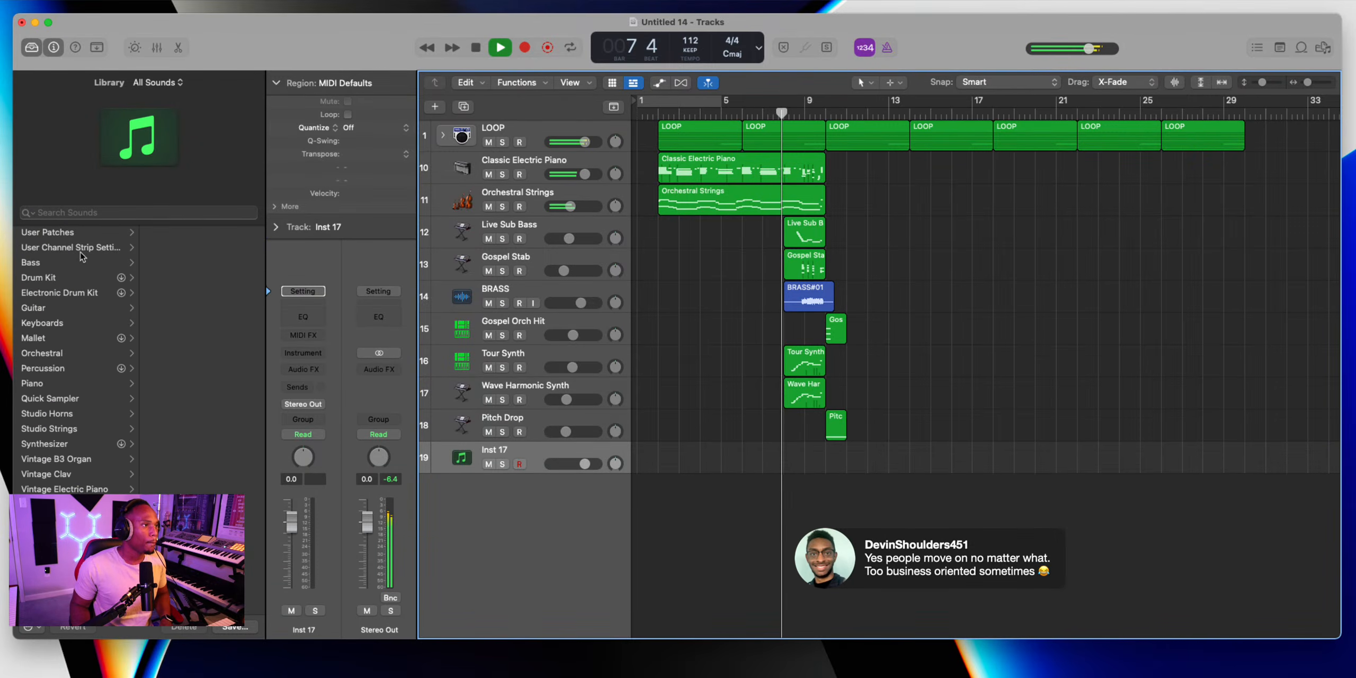
# Load Gospel 808 Orch Pack > Gospel Bells 50 at -7.2 dB, lower Wave Harmonic Synth, and start recording
pyautogui.click(61, 251)
pyautogui.click(59, 234)
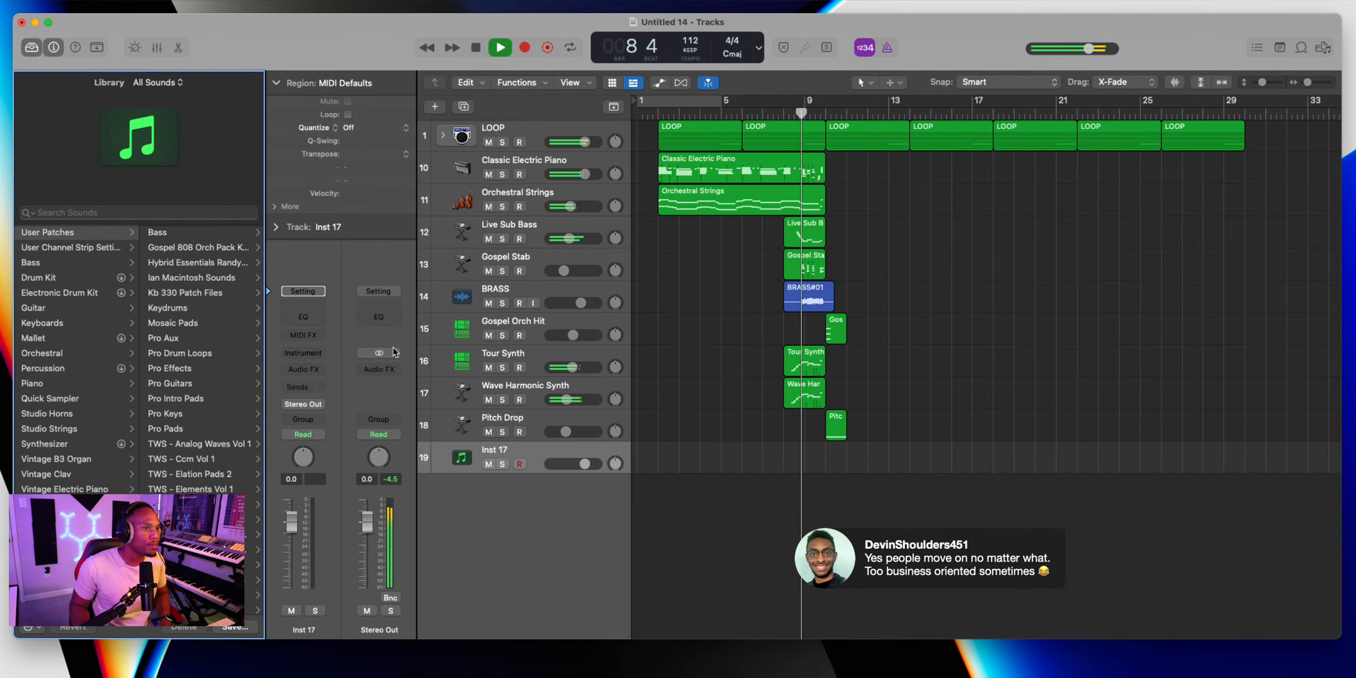
pyautogui.moveTo(577, 368); pyautogui.dragTo(540, 404)
pyautogui.press('space')
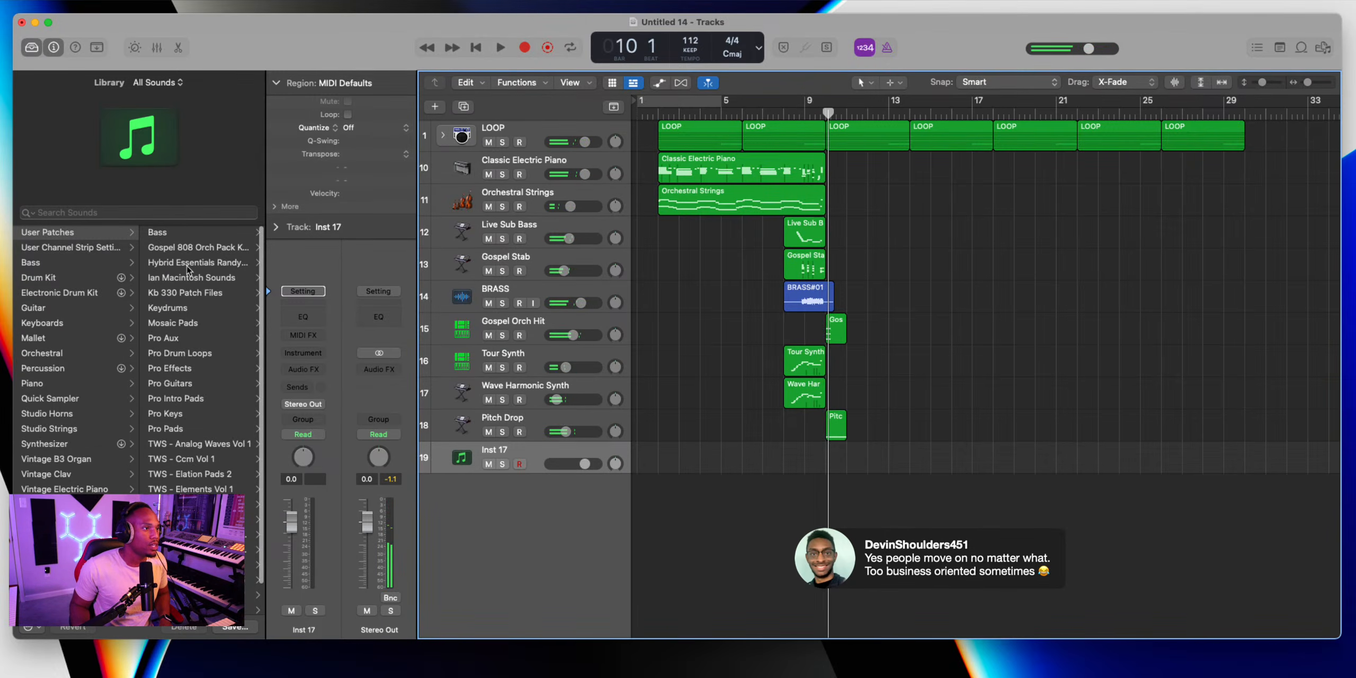
pyautogui.click(181, 249)
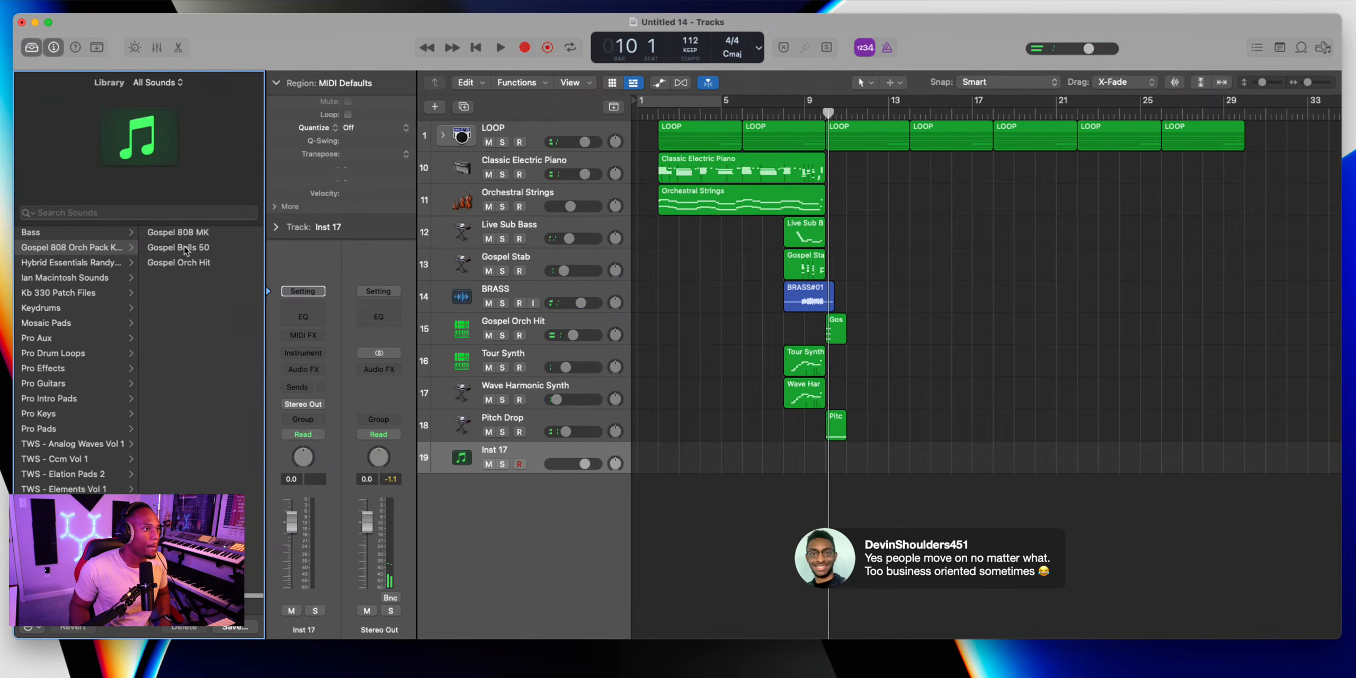
pyautogui.click(185, 249)
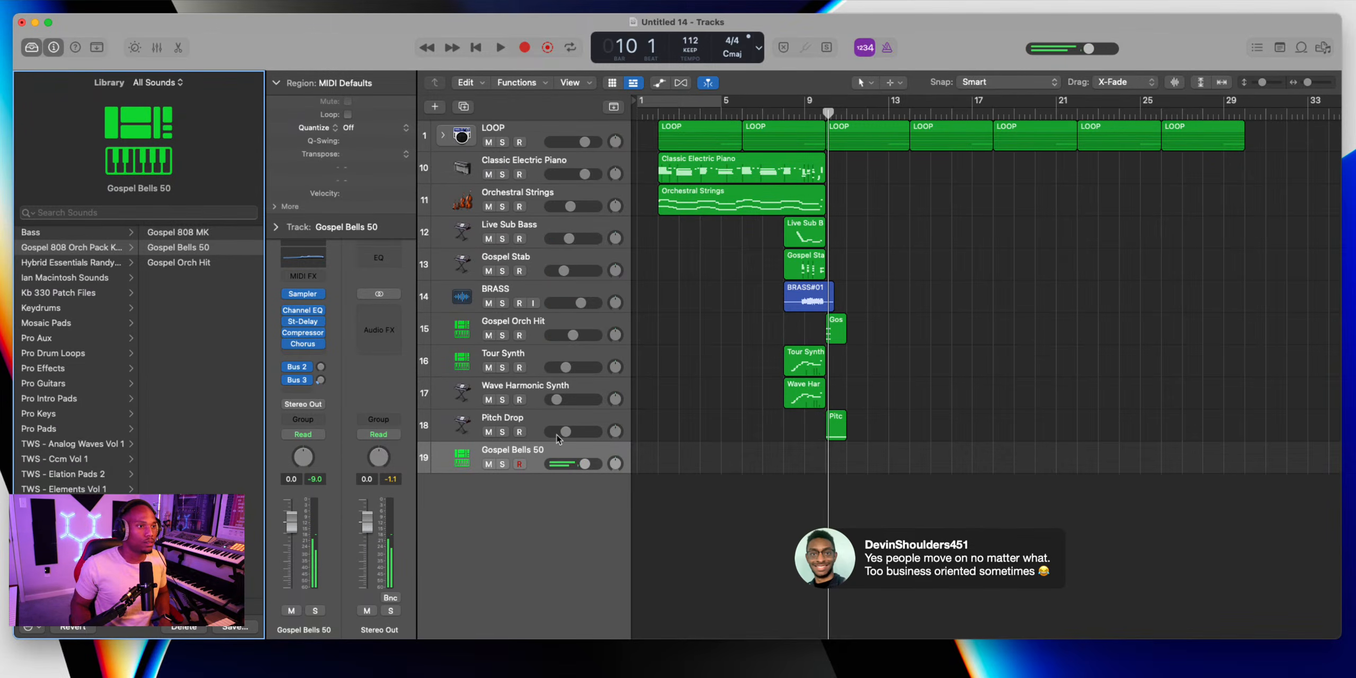
pyautogui.moveTo(586, 470); pyautogui.dragTo(544, 480)
pyautogui.press('r')
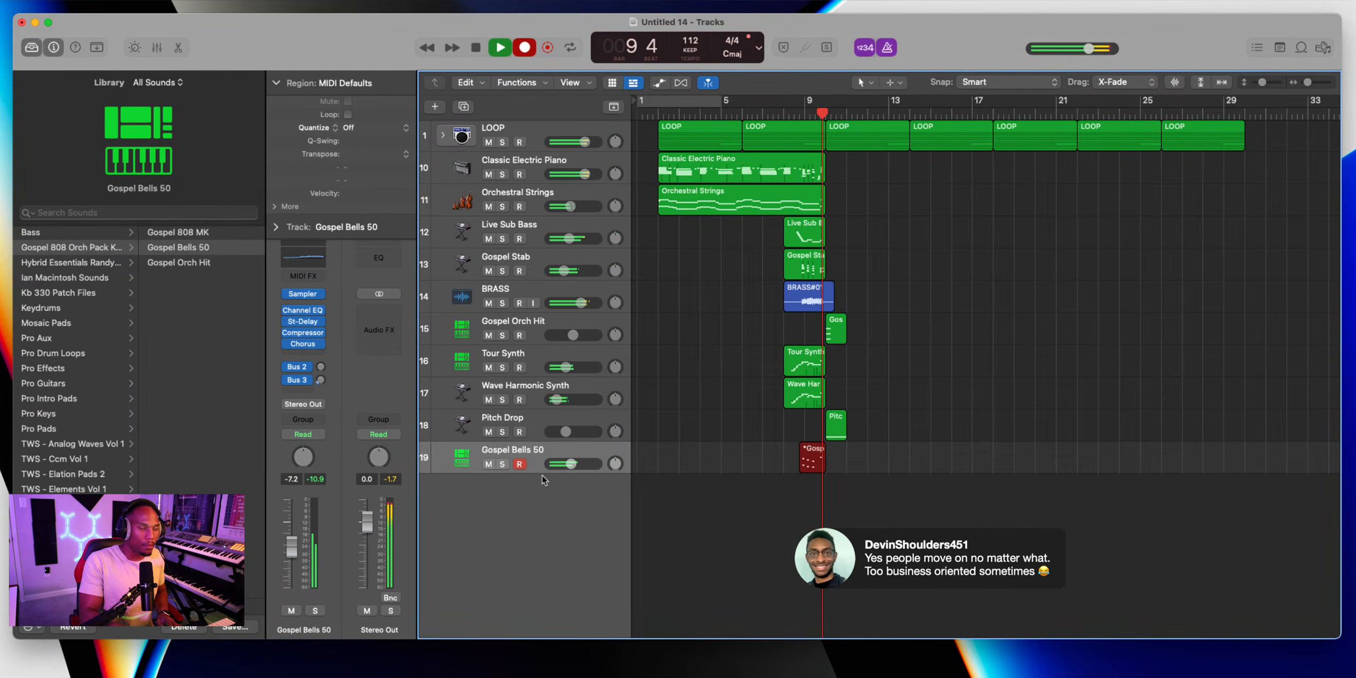
# Stop the bells recording, set Gospel Bells 50 to -12.6 dB, and view its notes
pyautogui.press('space')
pyautogui.moveTo(570, 465); pyautogui.dragTo(552, 469)
pyautogui.press('e')
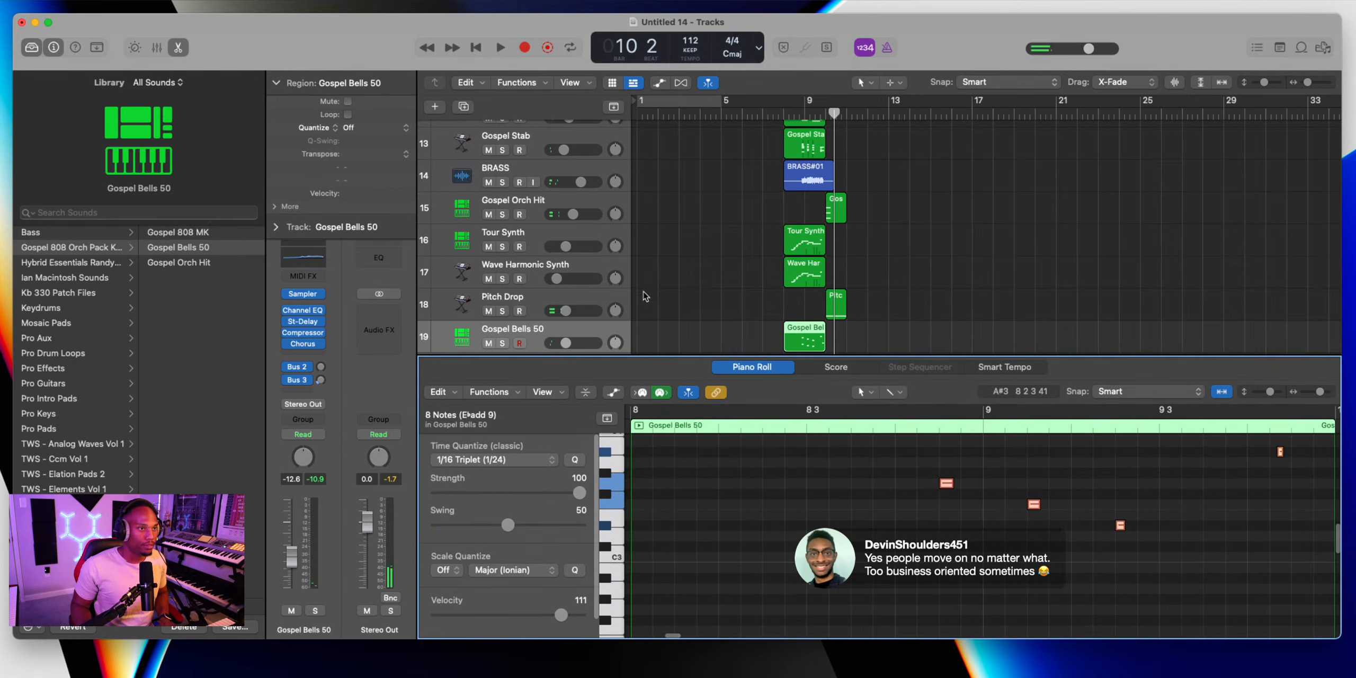
# Raise Wave Harmonic Synth to -11.6 dB while playing from bar 7, then close the editor
pyautogui.moveTo(556, 279); pyautogui.dragTo(563, 279)
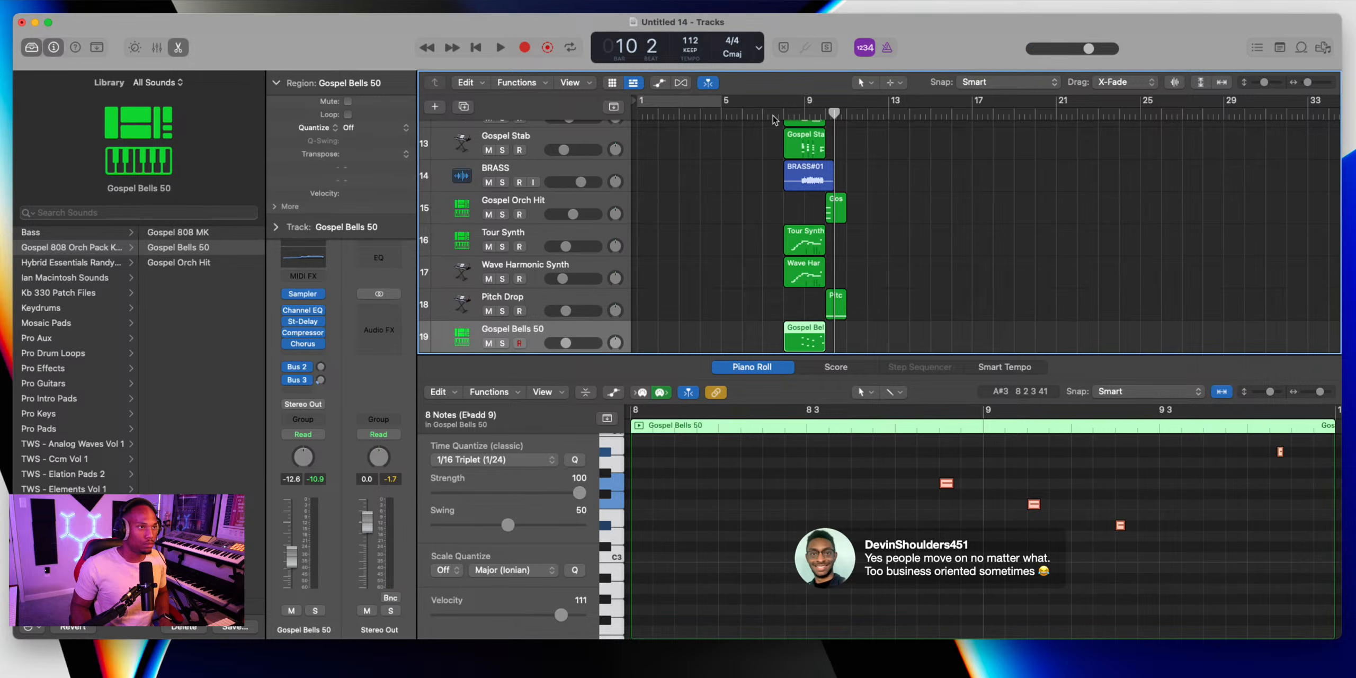
pyautogui.click(777, 113)
pyautogui.press('space')
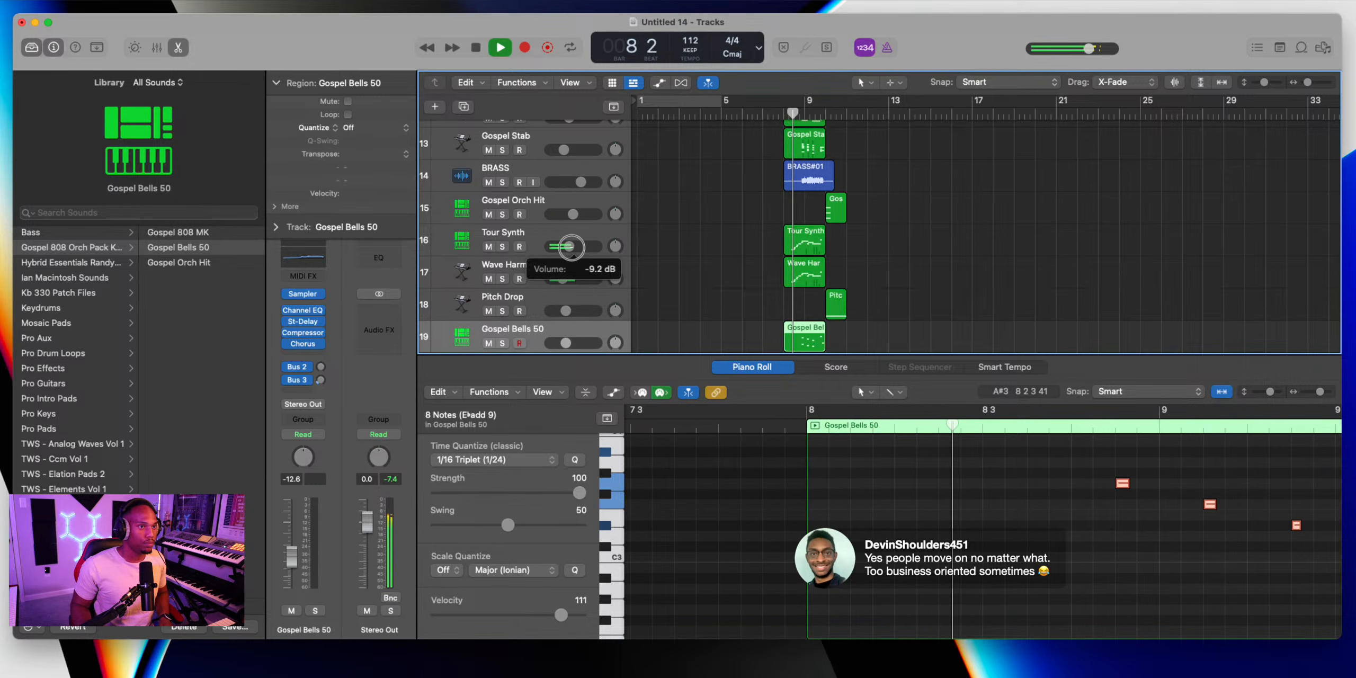
pyautogui.moveTo(563, 279); pyautogui.dragTo(578, 278)
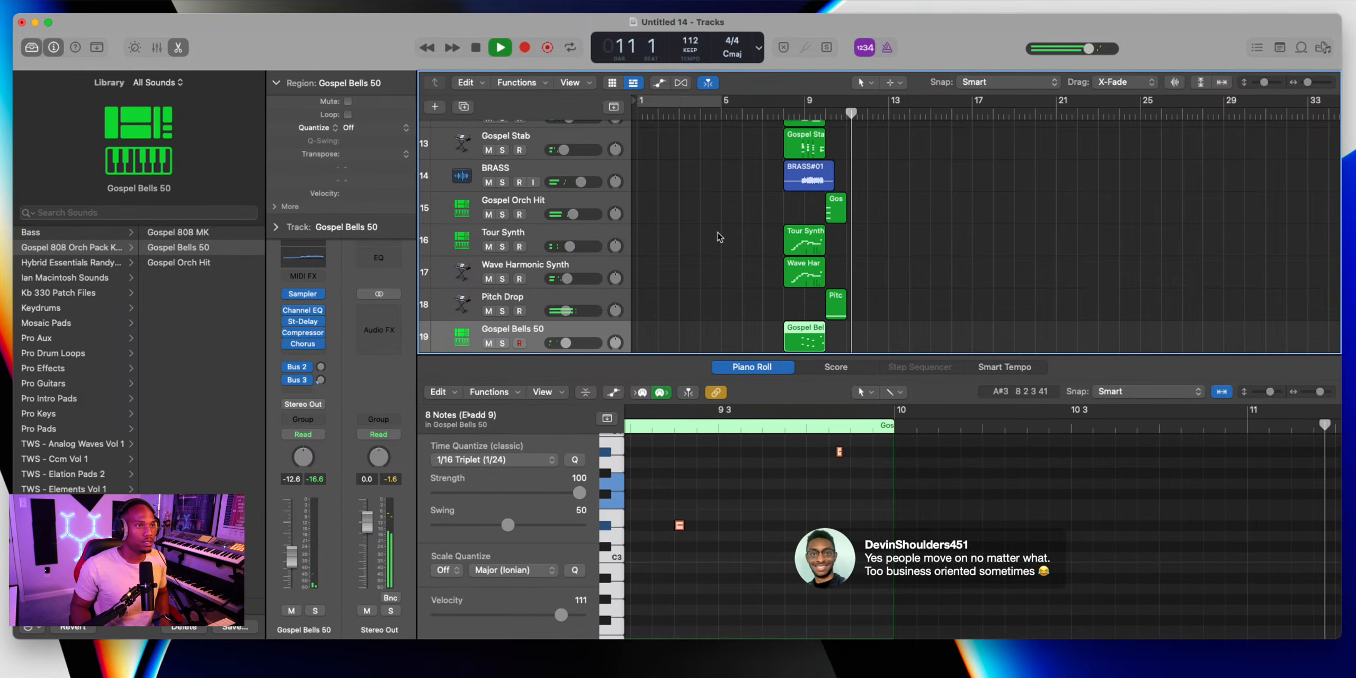
pyautogui.press('e')
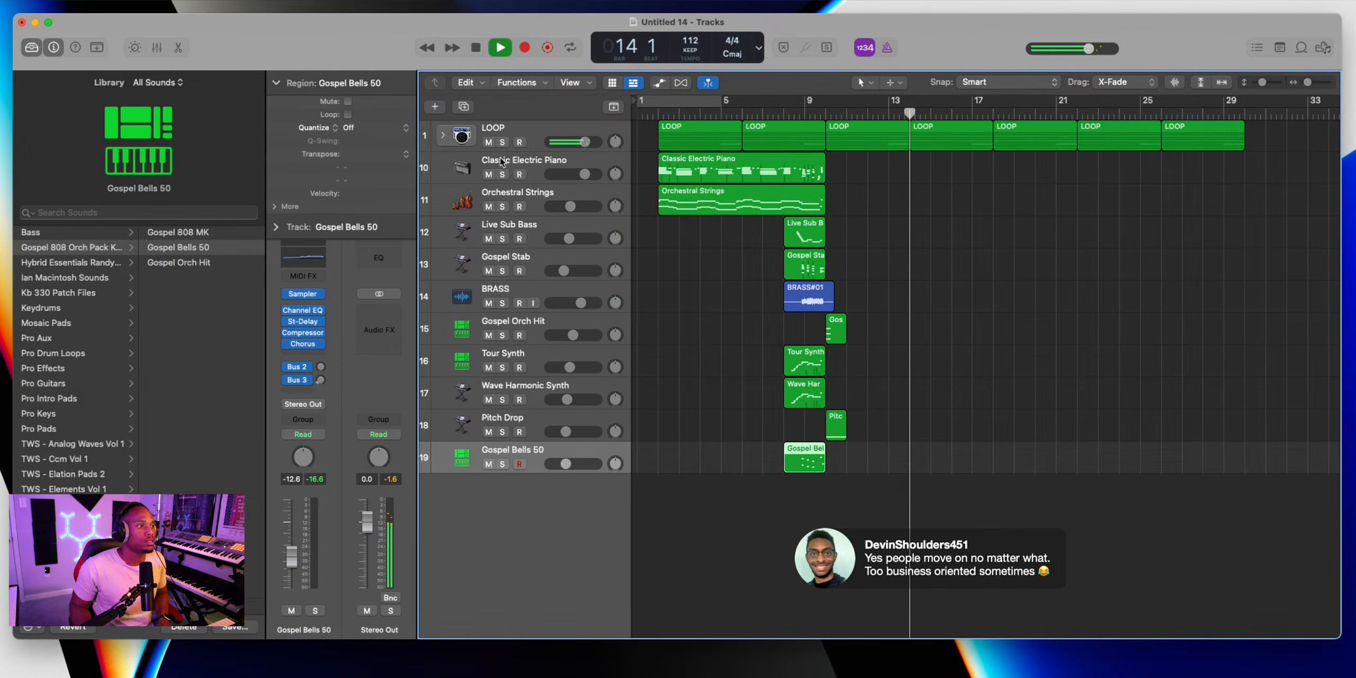
# Duplicate the Gospel Bells track and try the Keyboards > Dreamy Rhodes patch on track 20
pyautogui.press('space')
pyautogui.click(463, 107)
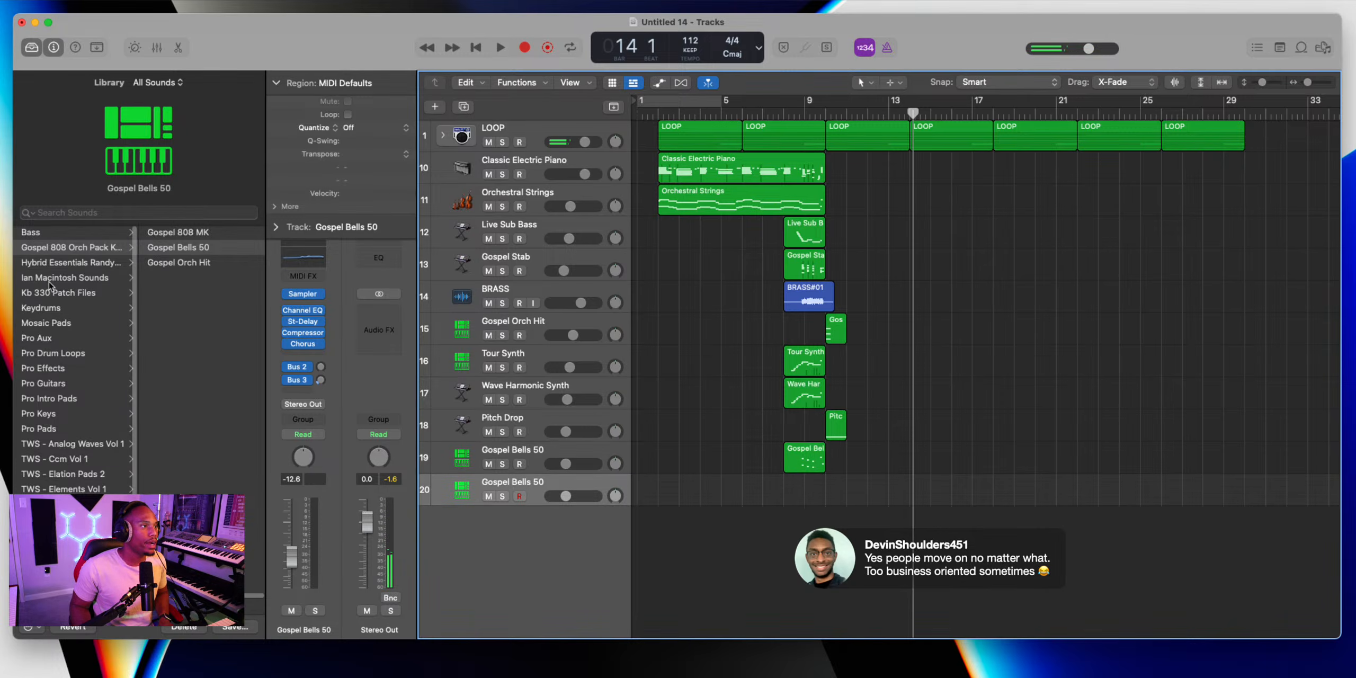
pyautogui.scroll(-5, 90, 397)
pyautogui.hscroll(-5, 90, 398)
pyautogui.scroll(3, 170, 321)
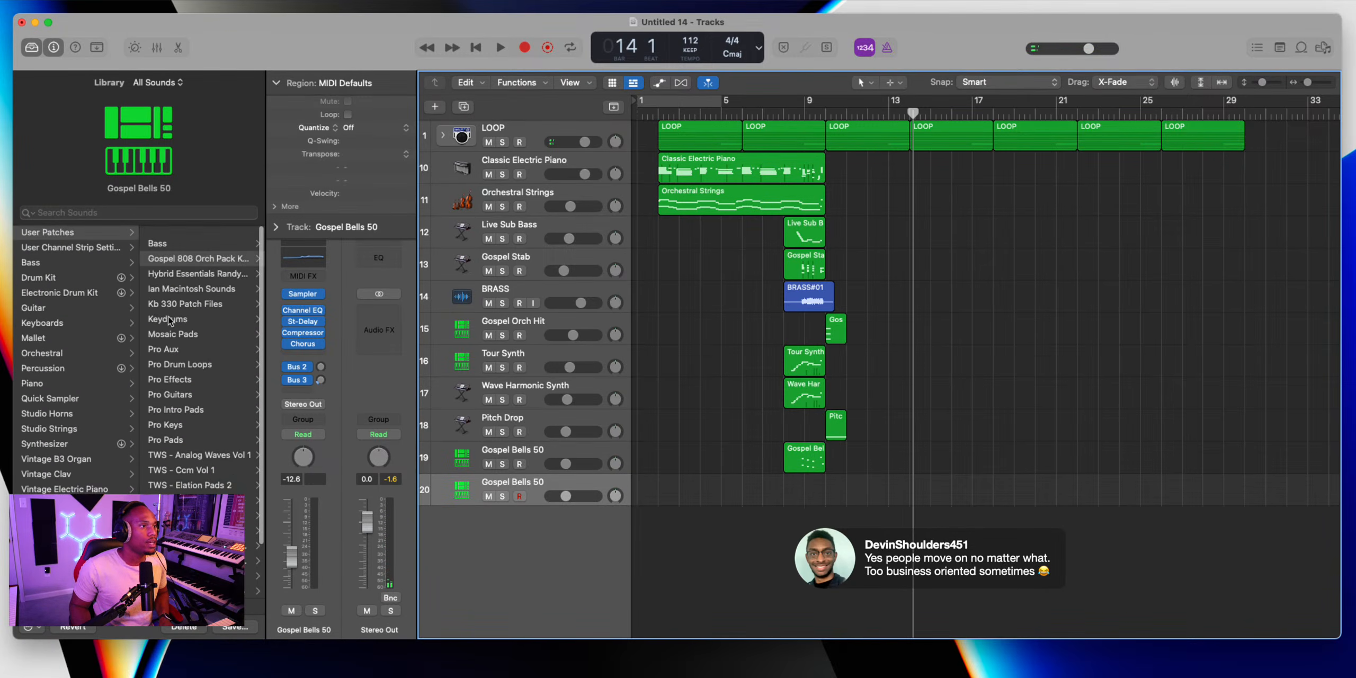
pyautogui.click(182, 264)
pyautogui.click(169, 236)
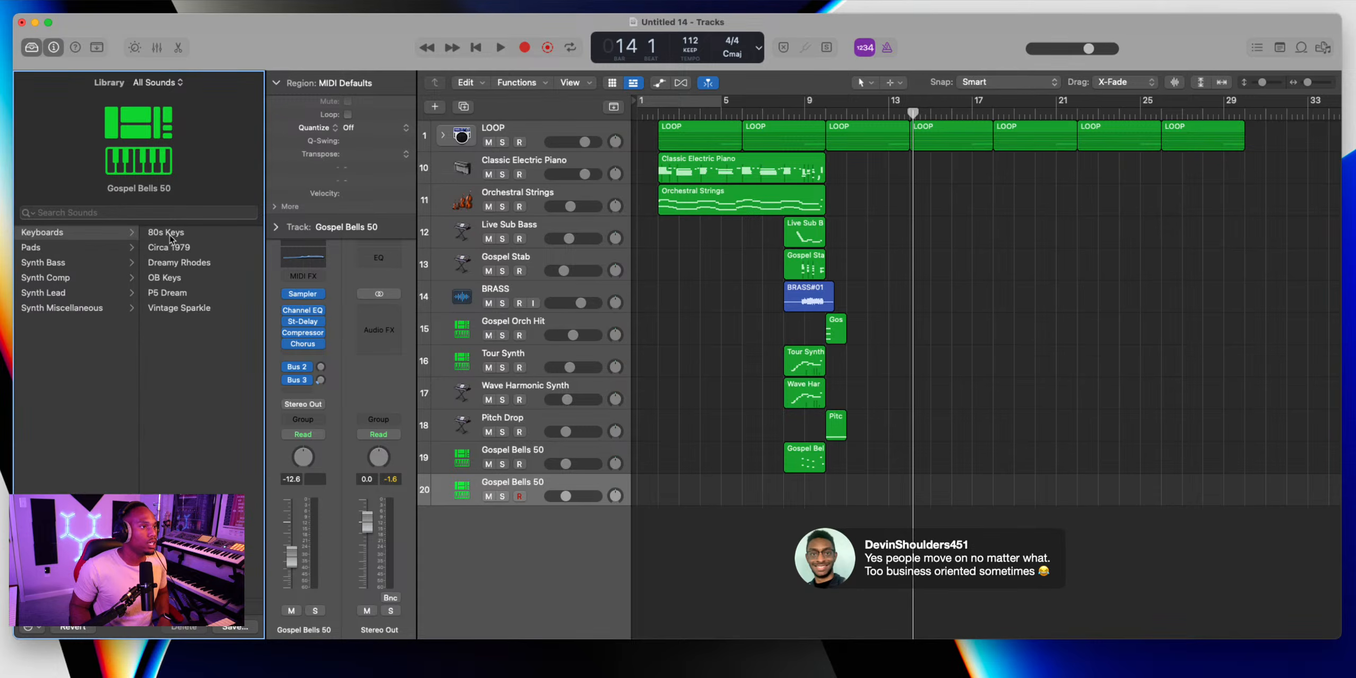
pyautogui.click(168, 262)
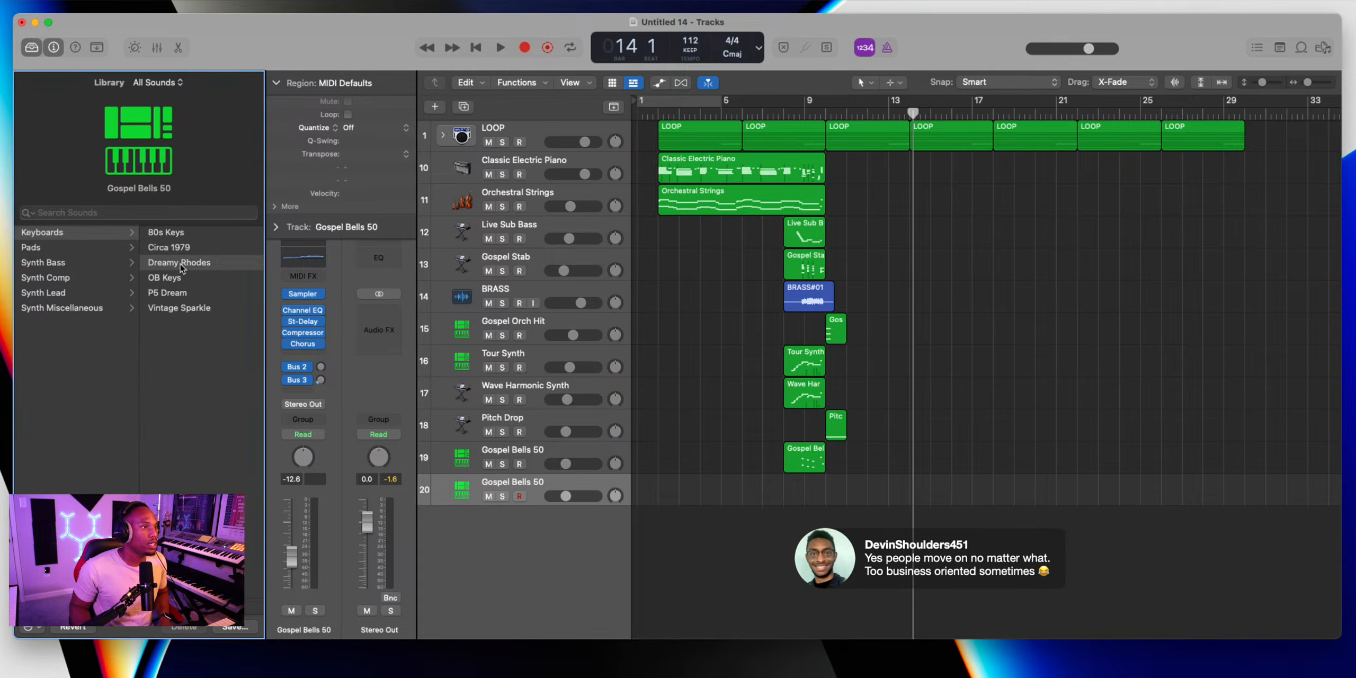
# Replace it with Synth Comp > Vintage Brass 1 on track 20
pyautogui.click(70, 295)
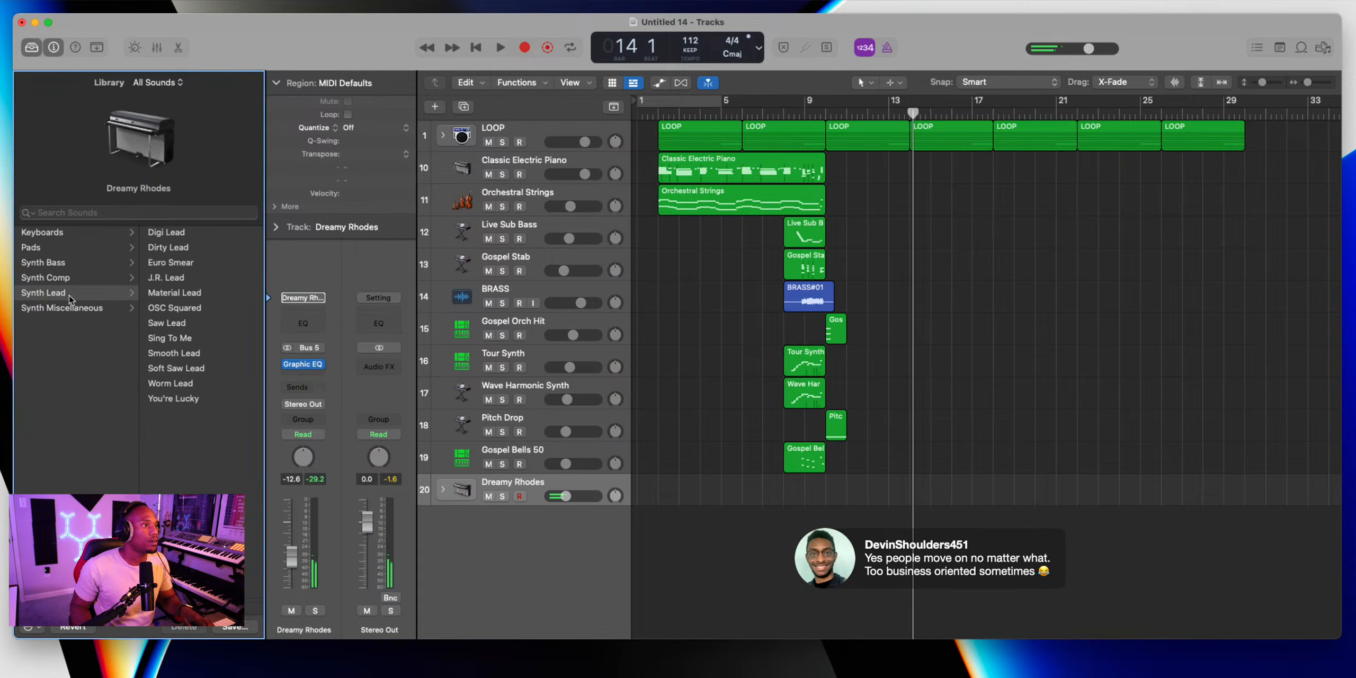
pyautogui.click(78, 309)
pyautogui.click(63, 277)
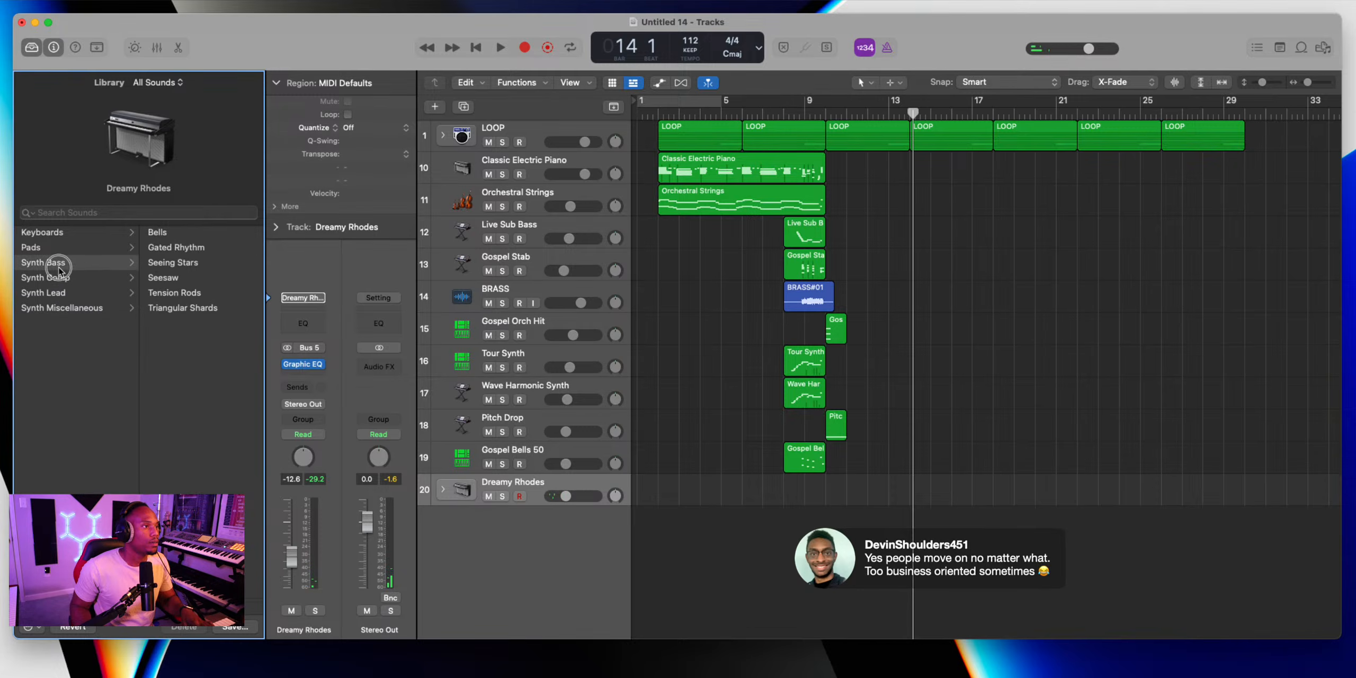
pyautogui.click(177, 489)
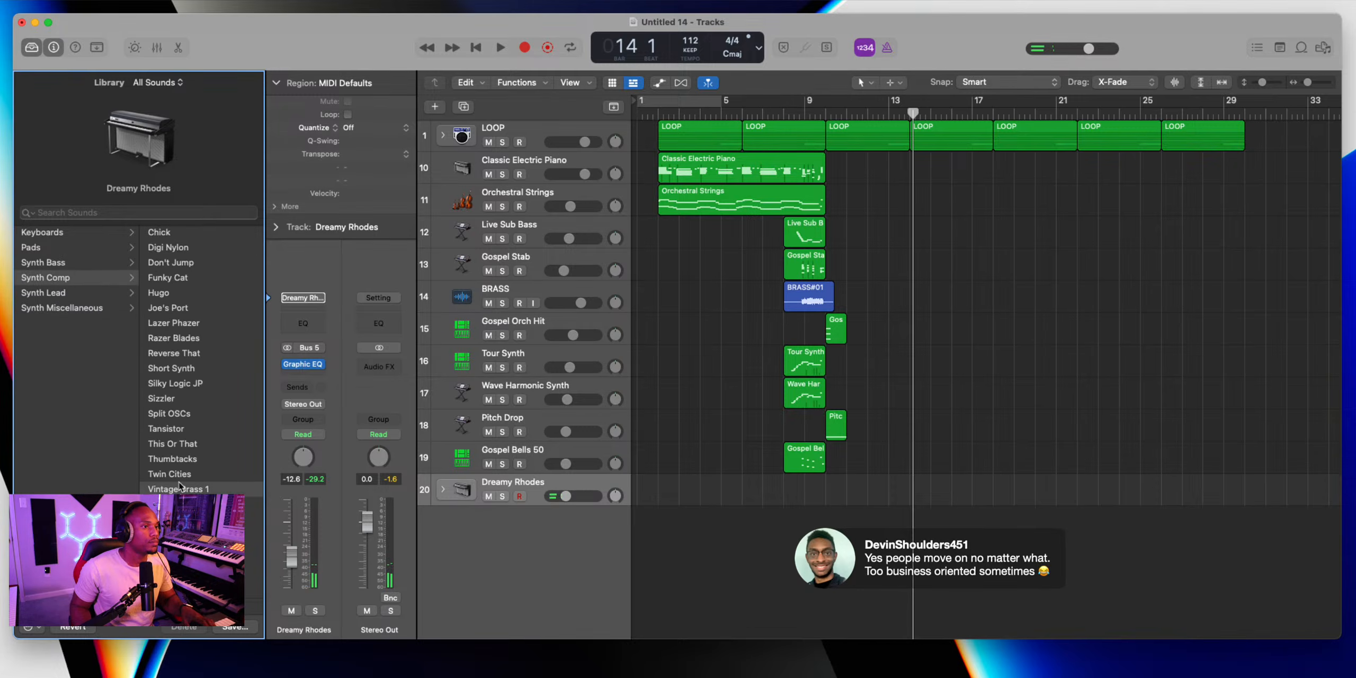
# Duplicate it as a Pads > Munchkin Pad track 23, set track 20 to -3.3 dB, and arm Vintage Brass 1
pyautogui.click(463, 107)
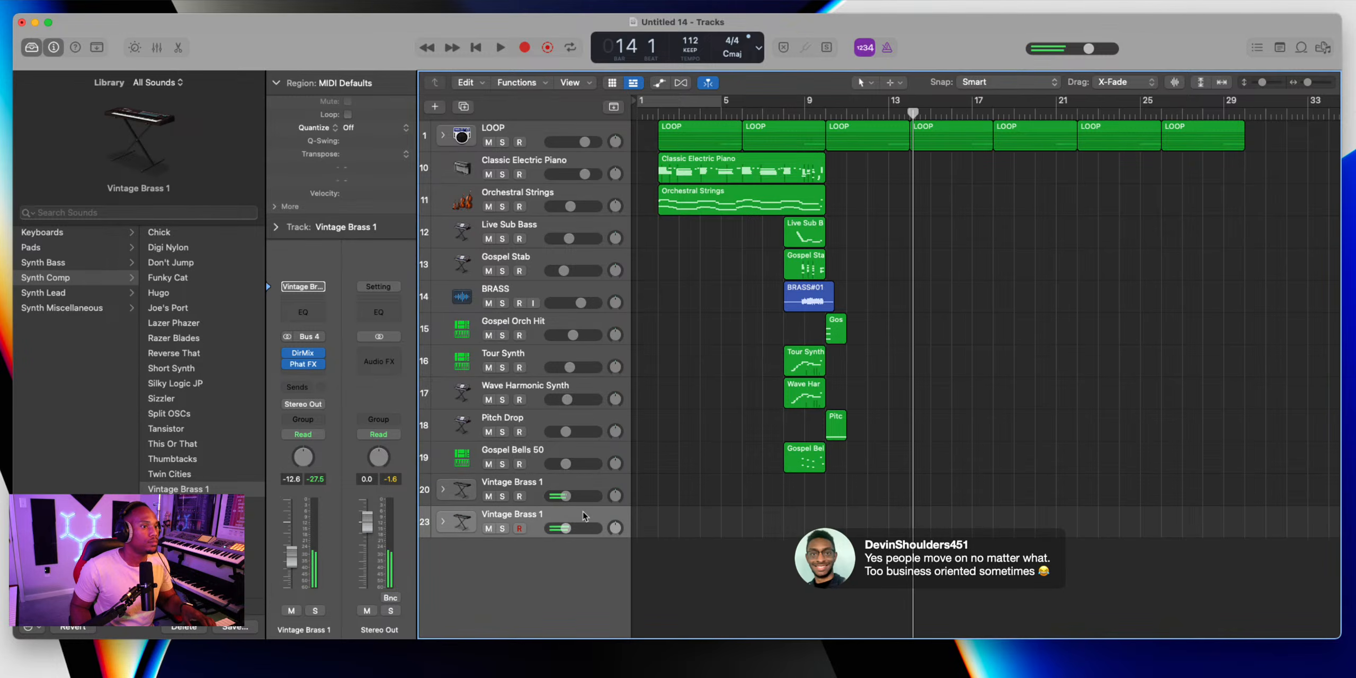
pyautogui.moveTo(583, 495); pyautogui.dragTo(593, 495)
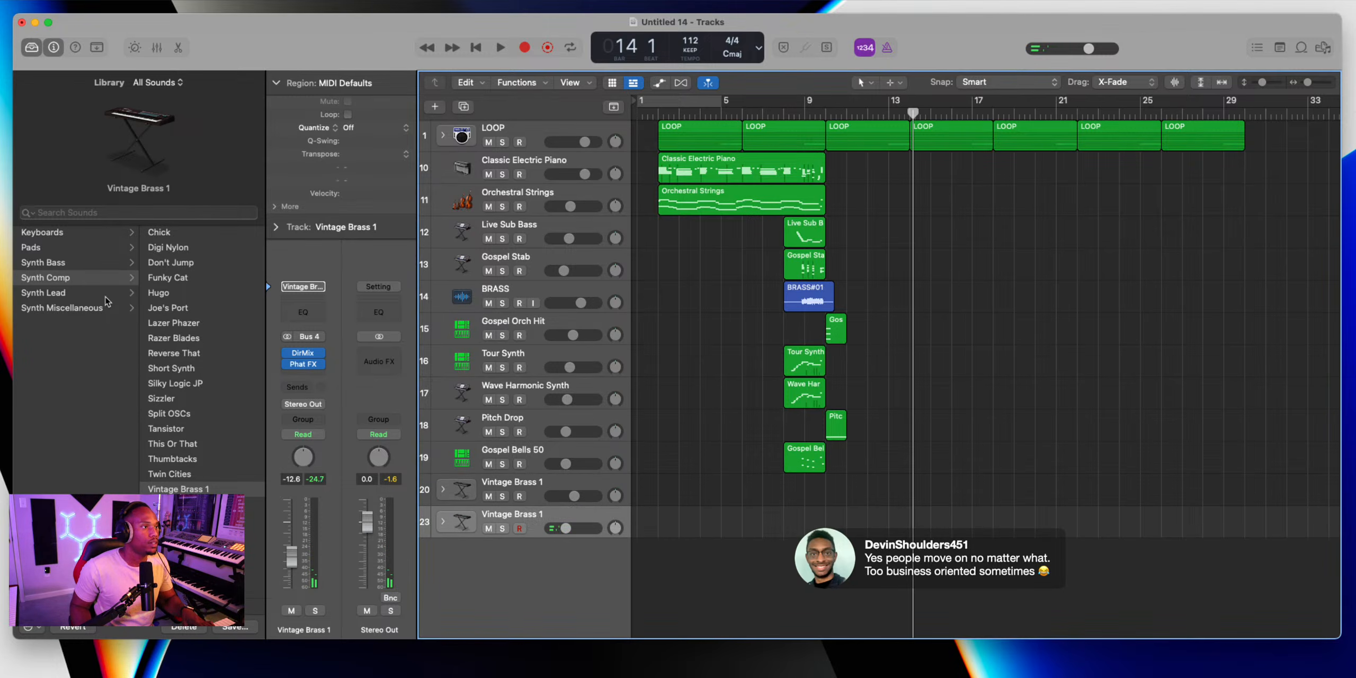
pyautogui.click(67, 297)
pyautogui.click(66, 281)
pyautogui.click(55, 264)
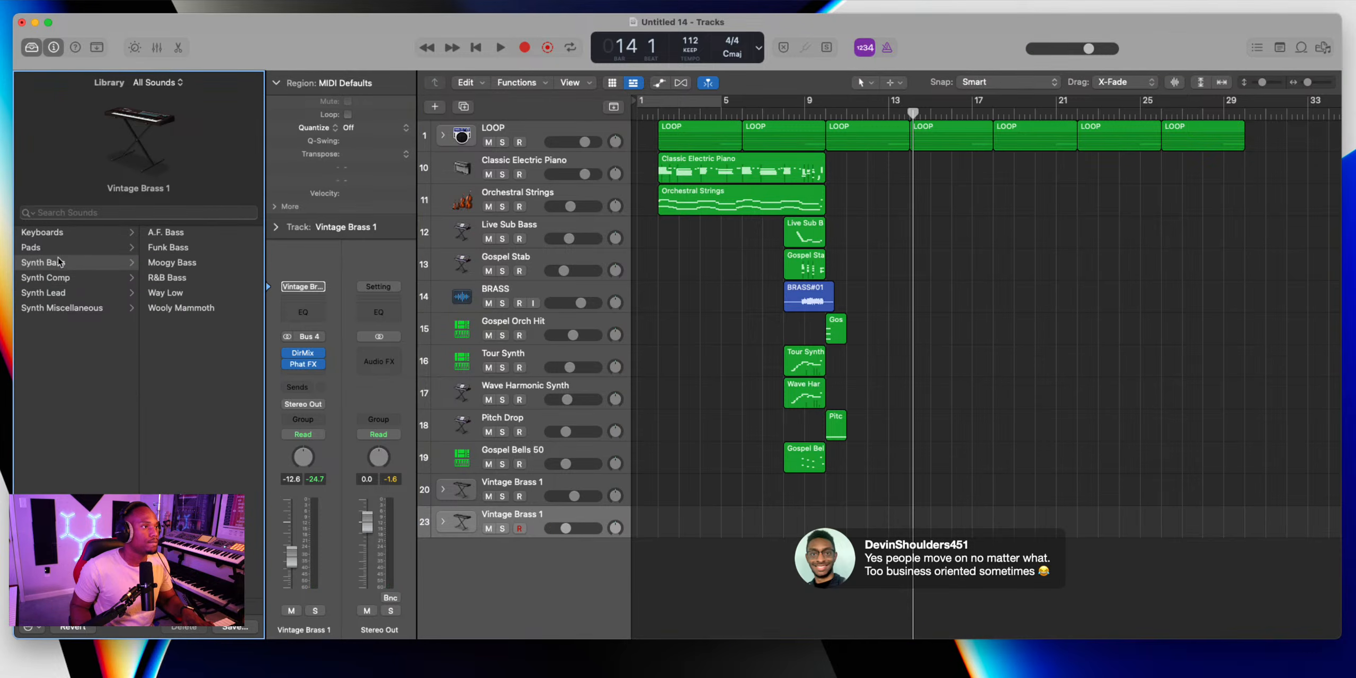
pyautogui.click(52, 249)
pyautogui.click(177, 371)
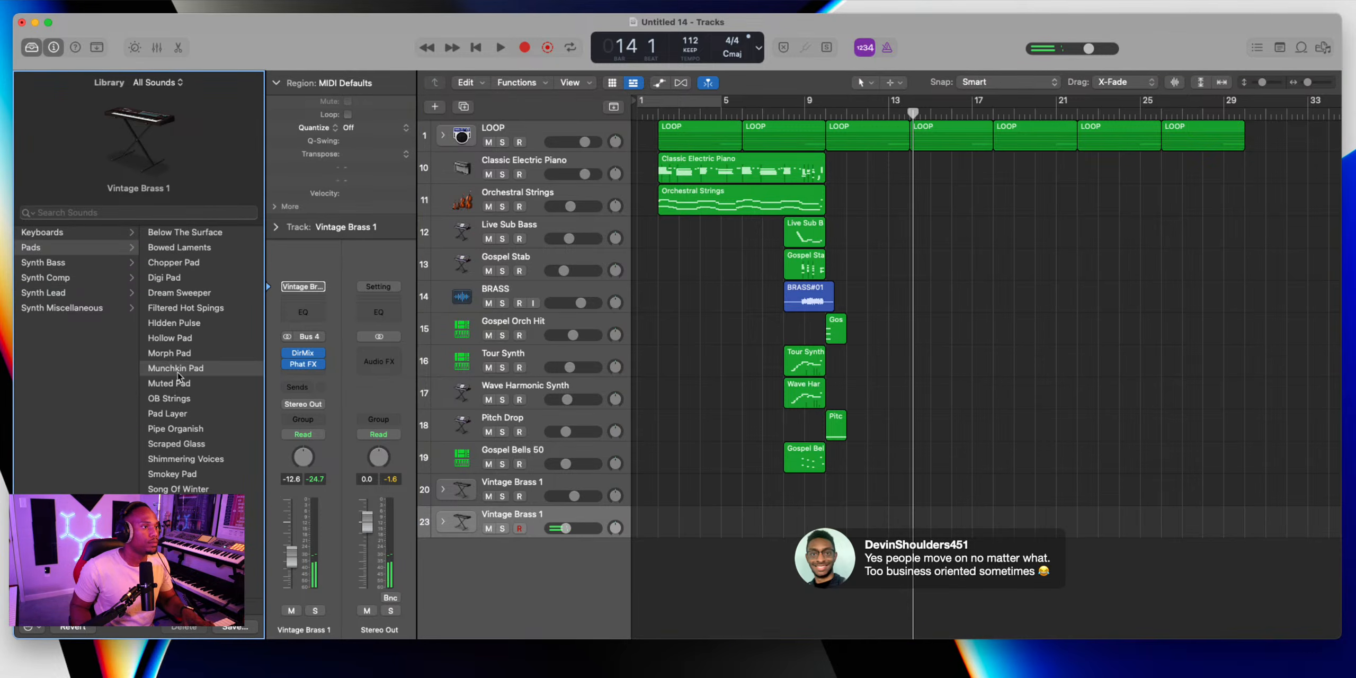
pyautogui.moveTo(575, 497); pyautogui.dragTo(569, 529)
pyautogui.click(520, 497)
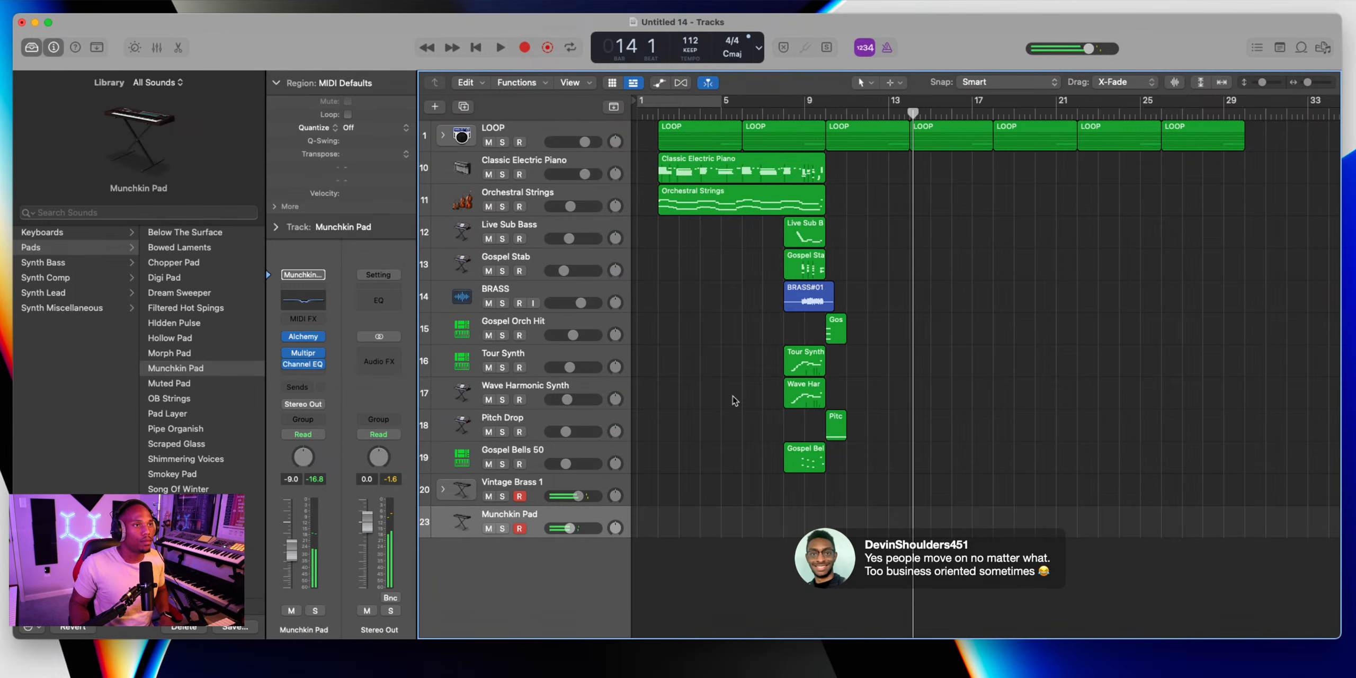
pyautogui.click(779, 115)
# Record layered chords from bar 7, quantize them to 1/16 triplets, and play them back
pyautogui.press('r')
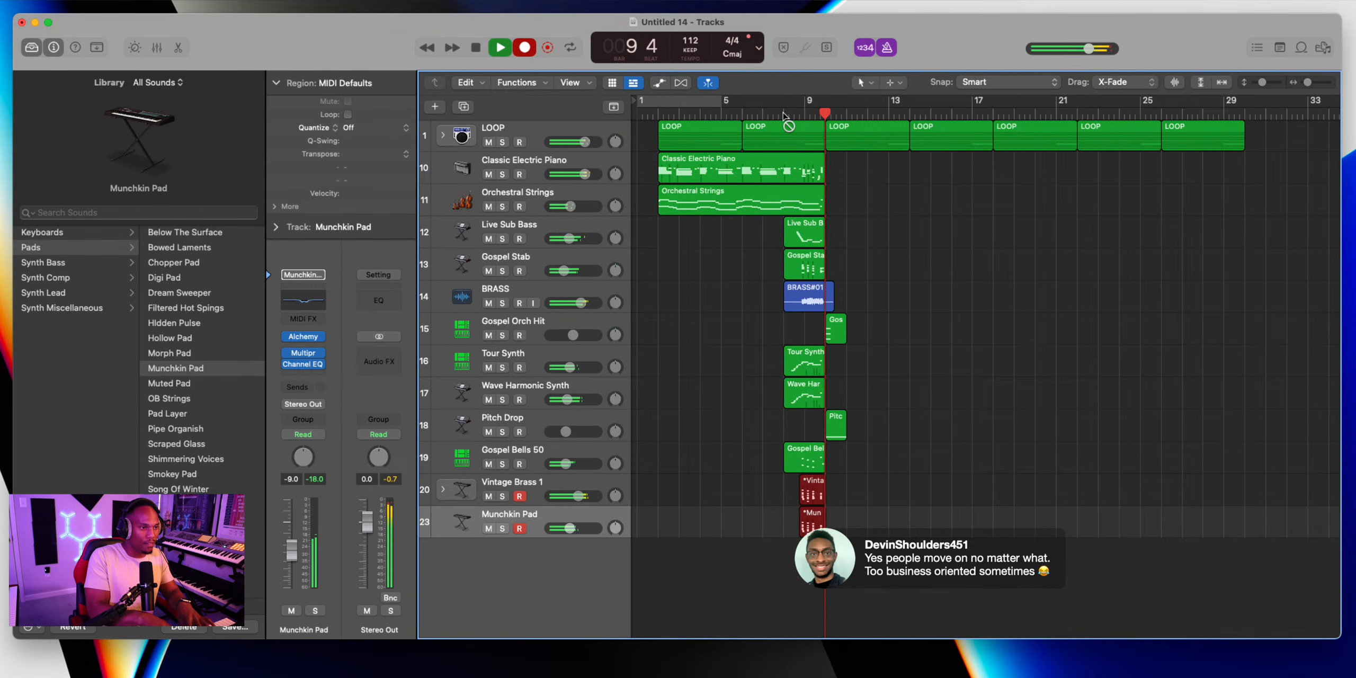
pyautogui.press('space')
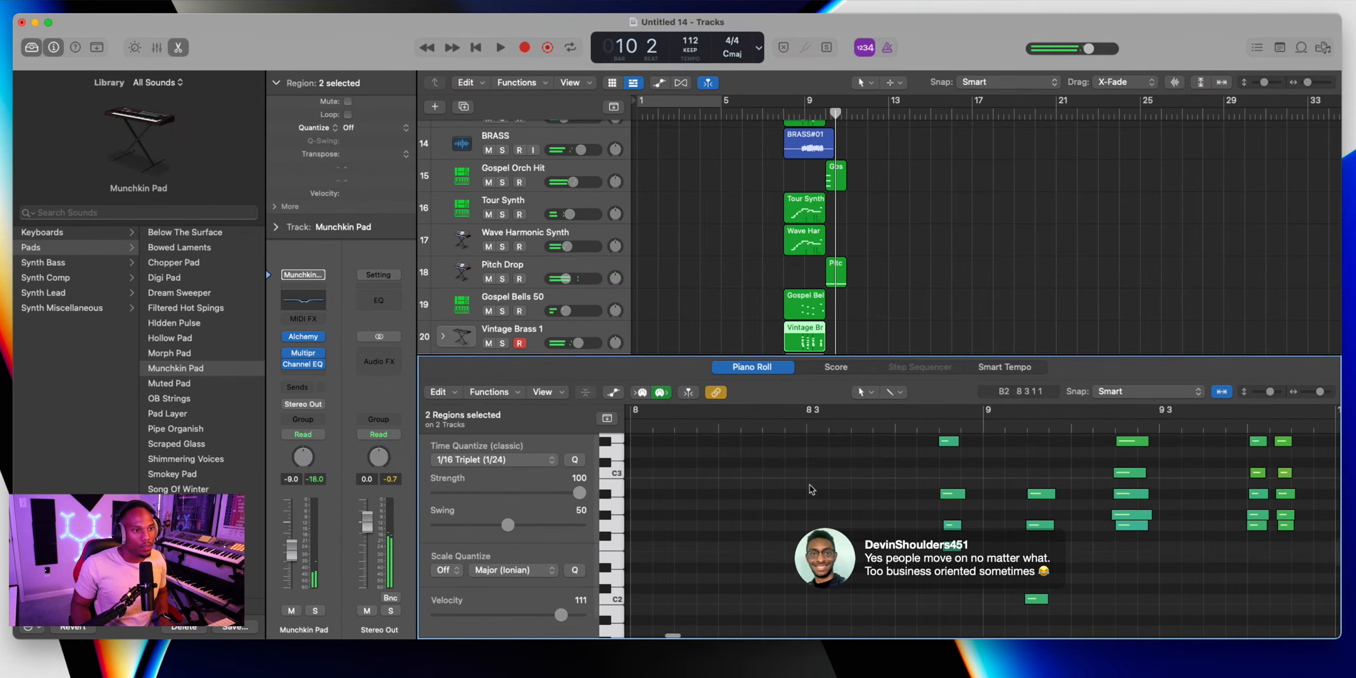
pyautogui.doubleClick(808, 490)
pyautogui.press('q')
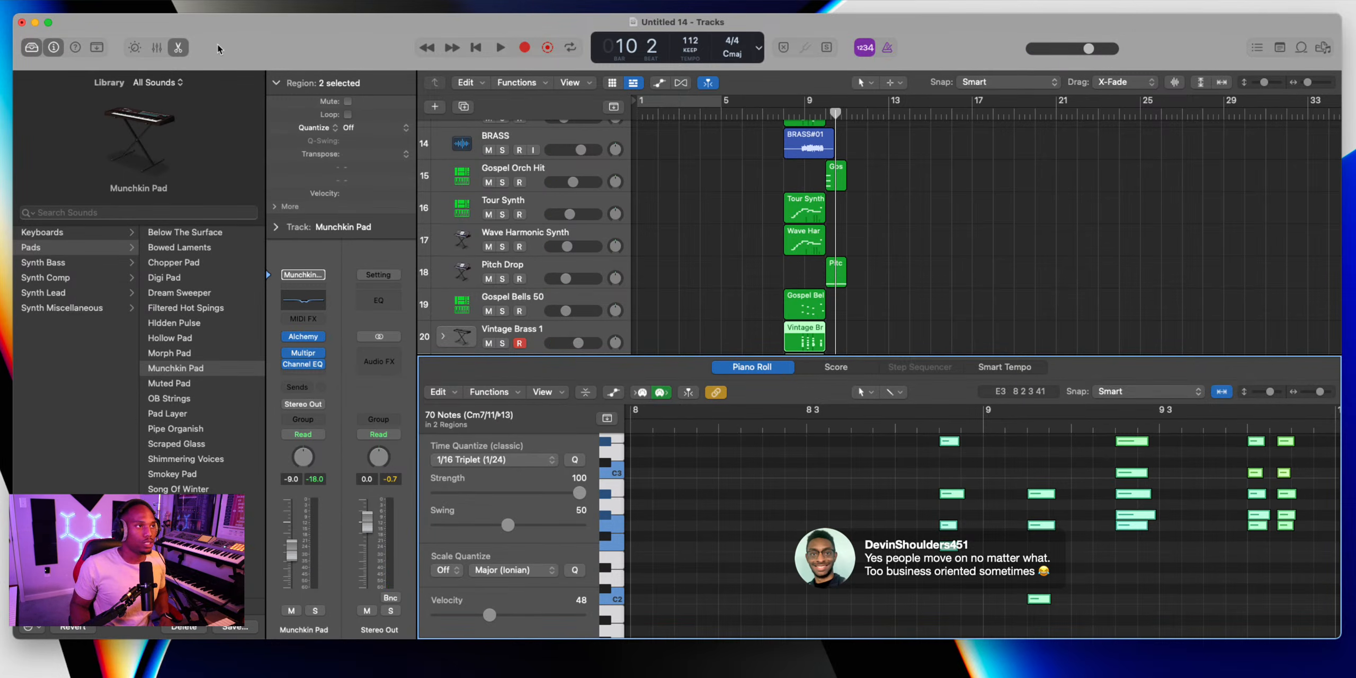
pyautogui.press('e')
pyautogui.hotkey('shift', 'space')
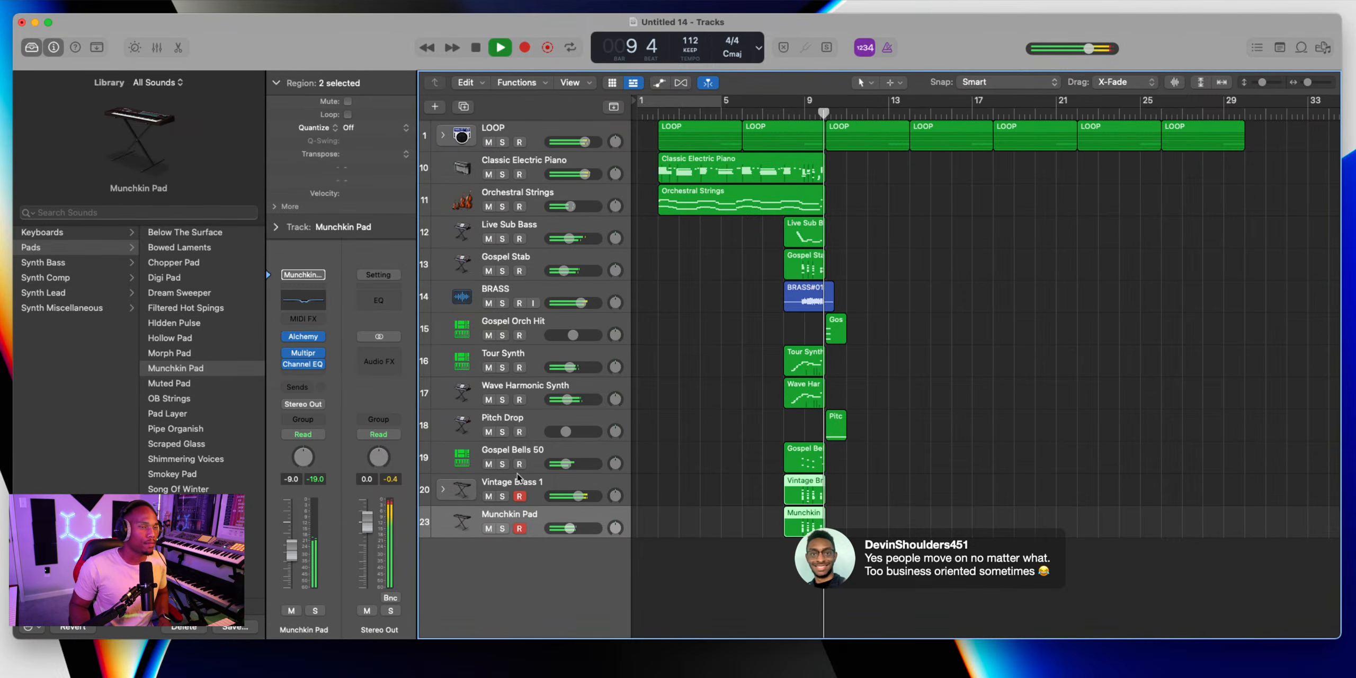
pyautogui.press('space')
pyautogui.click(542, 226)
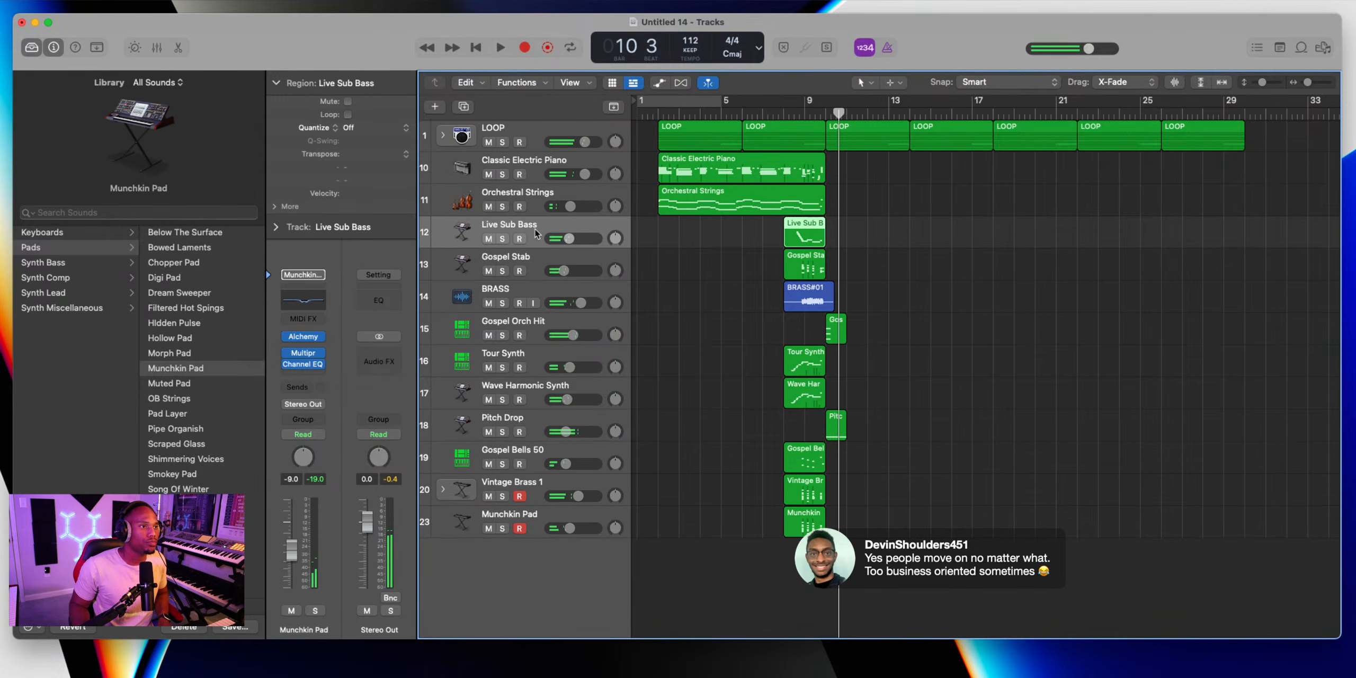
# Abort a false-start recording and disarm Vintage Brass 1 and Munchkin Pad
pyautogui.press('r')
pyautogui.press('space')
pyautogui.click(519, 495)
pyautogui.click(519, 527)
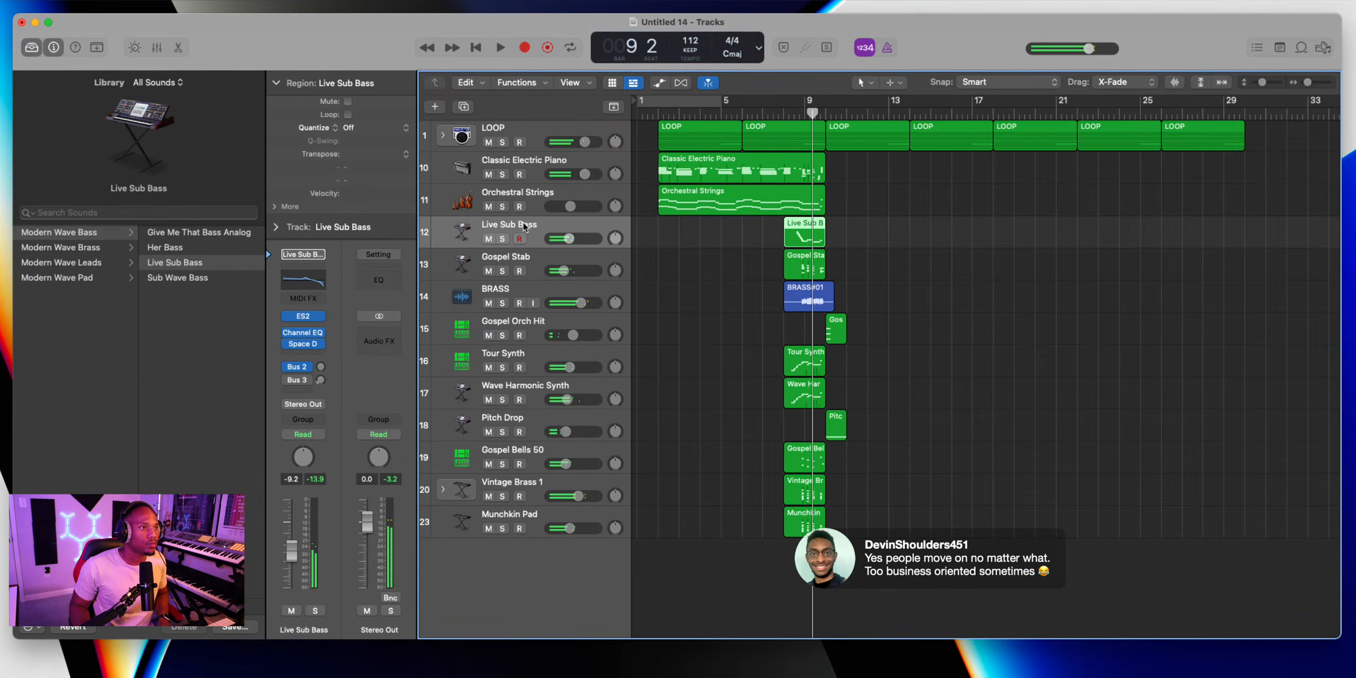
# Record the sub bass from bar 9 to about bar 26 and review its notes from bar 10
pyautogui.press('r')
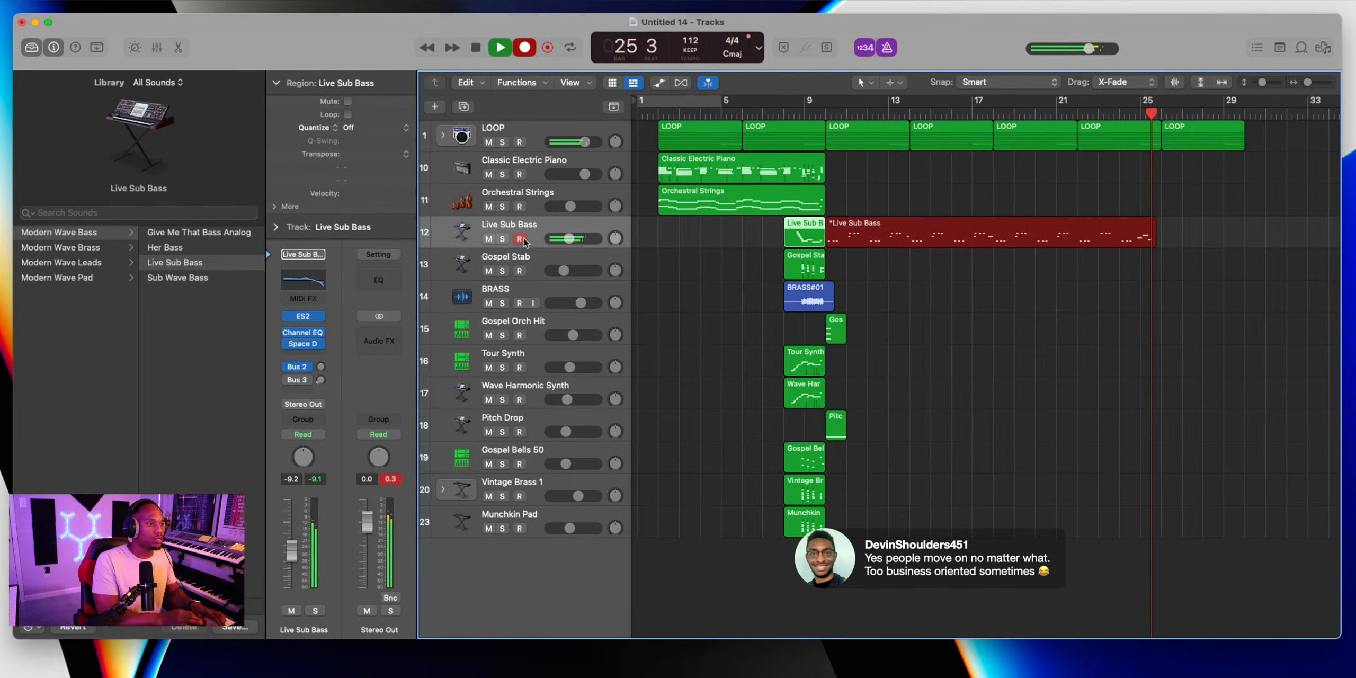
pyautogui.press('space')
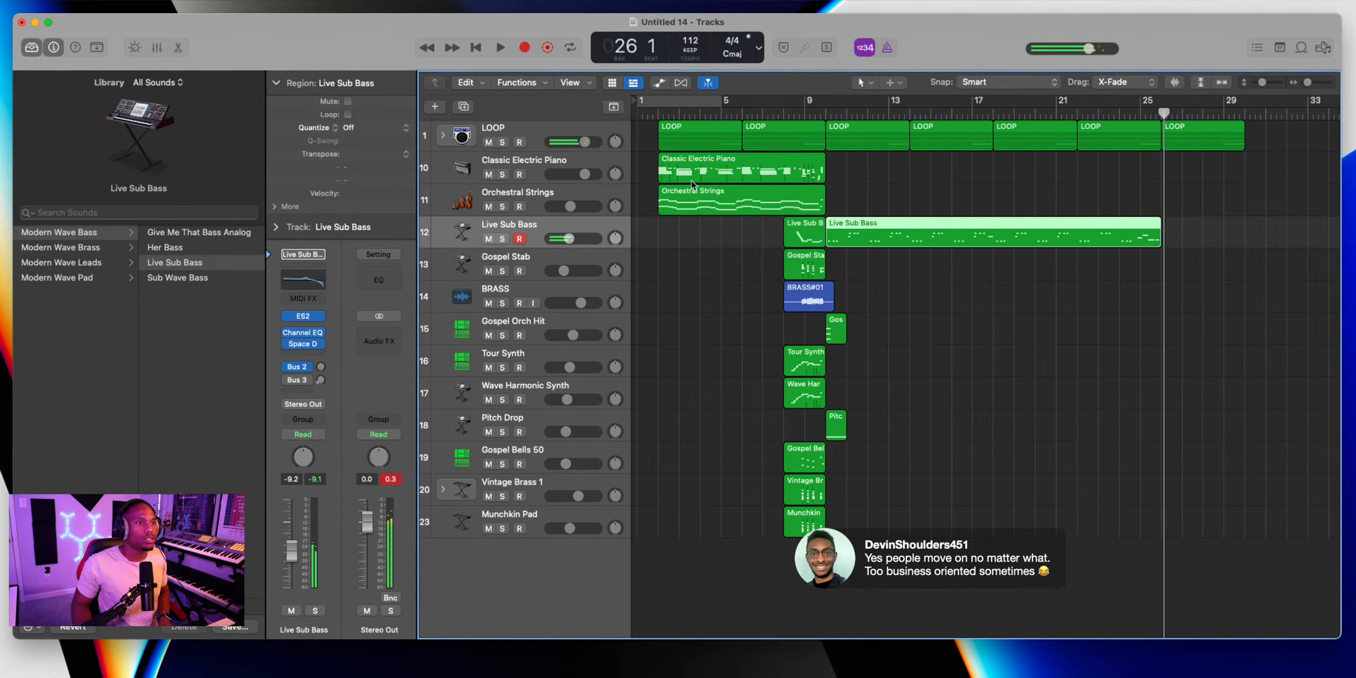
pyautogui.click(826, 113)
pyautogui.doubleClick(859, 224)
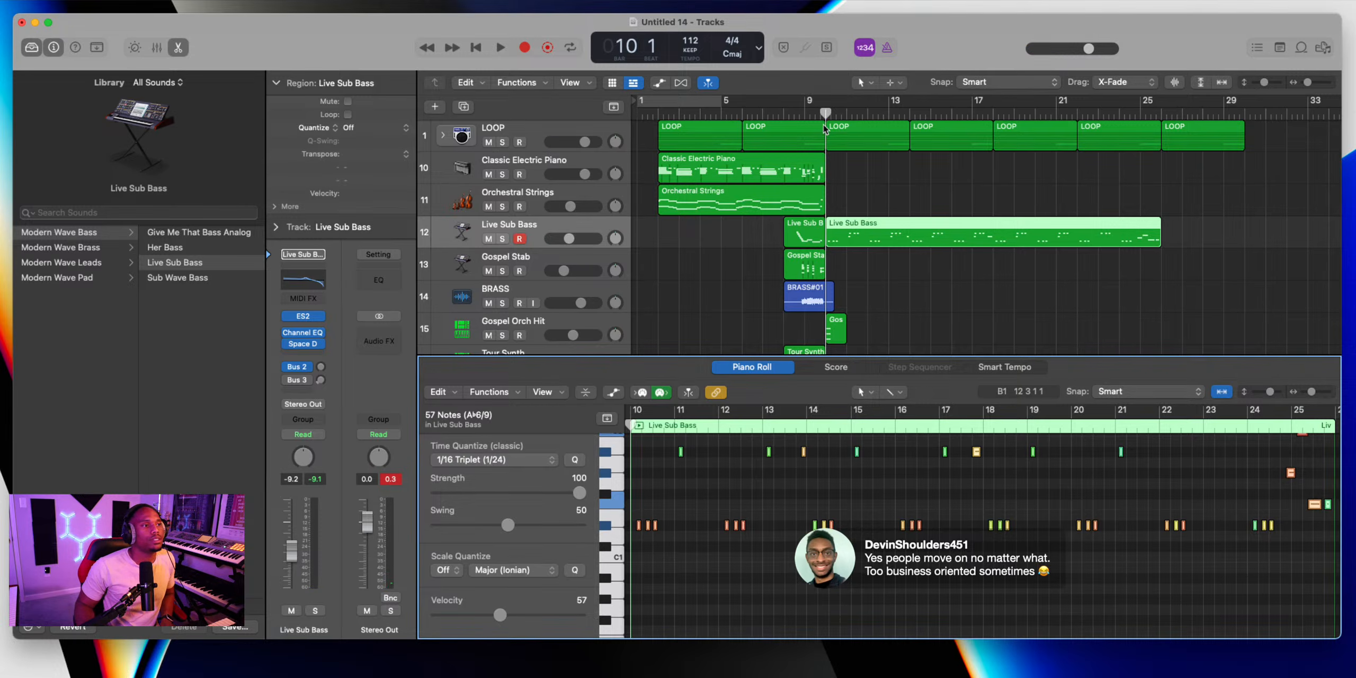
pyautogui.press('space')
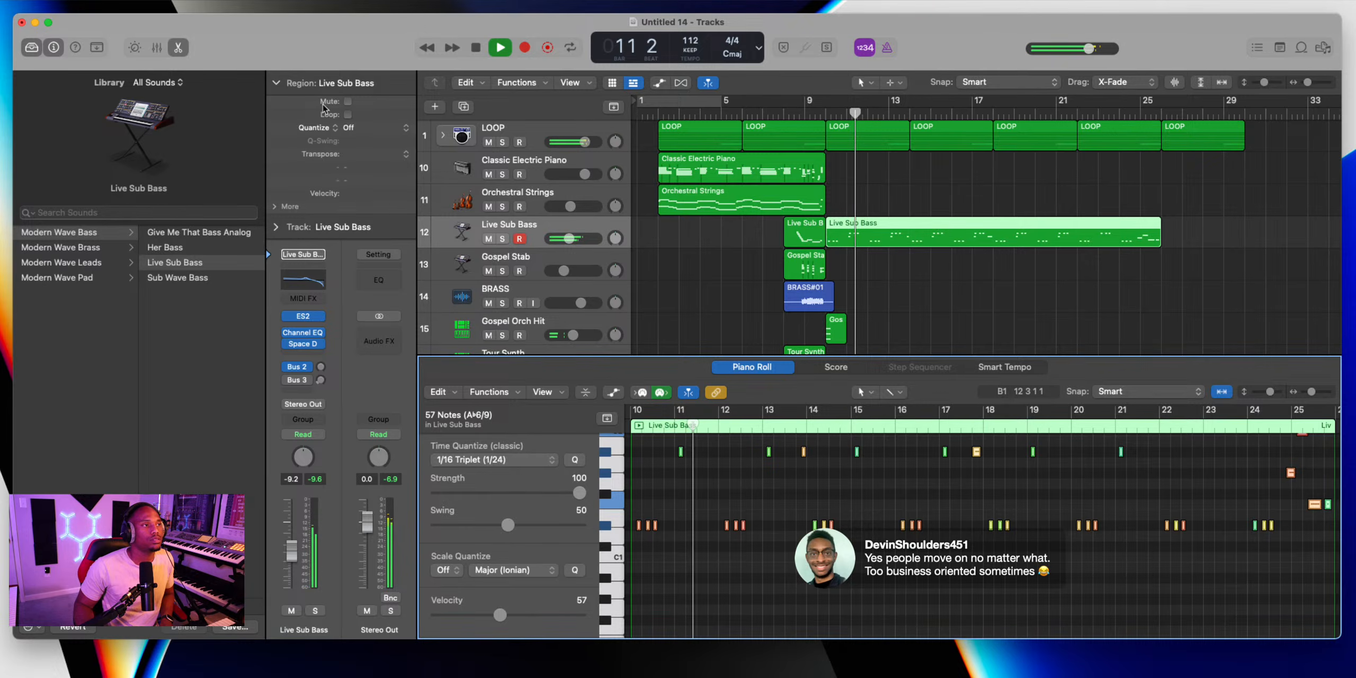
pyautogui.press('space')
pyautogui.press('e')
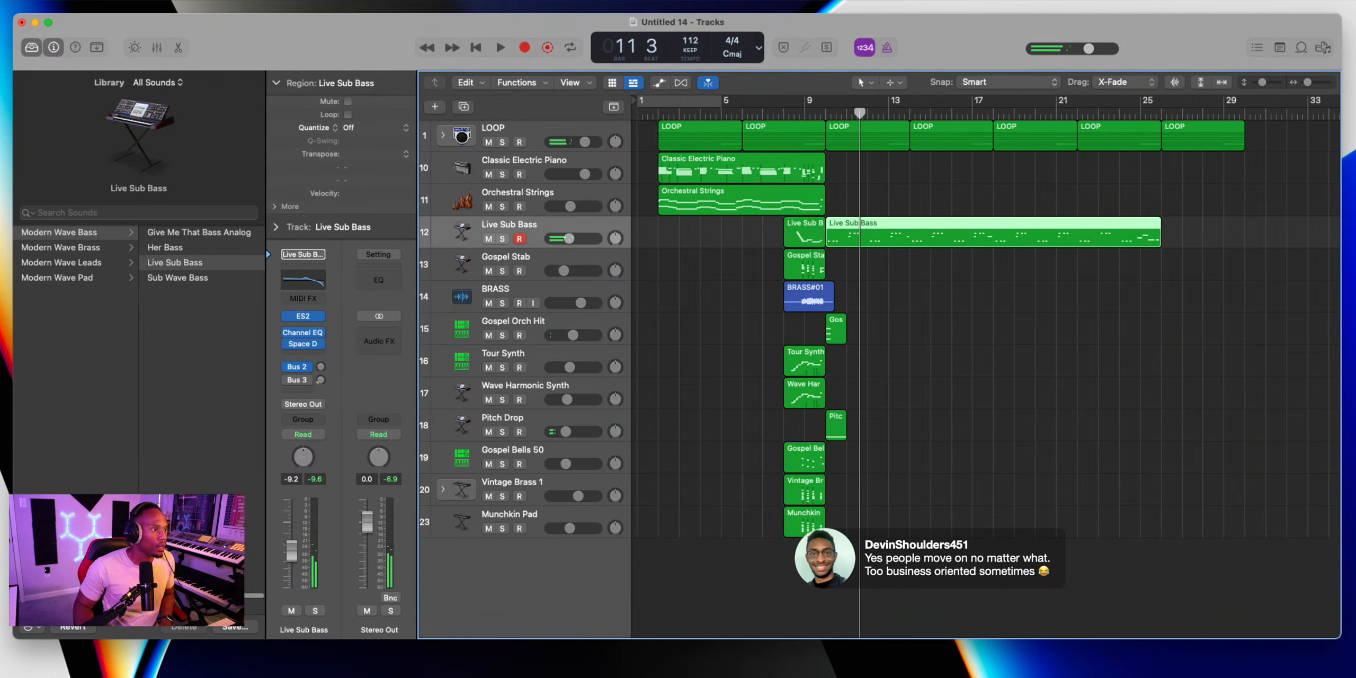
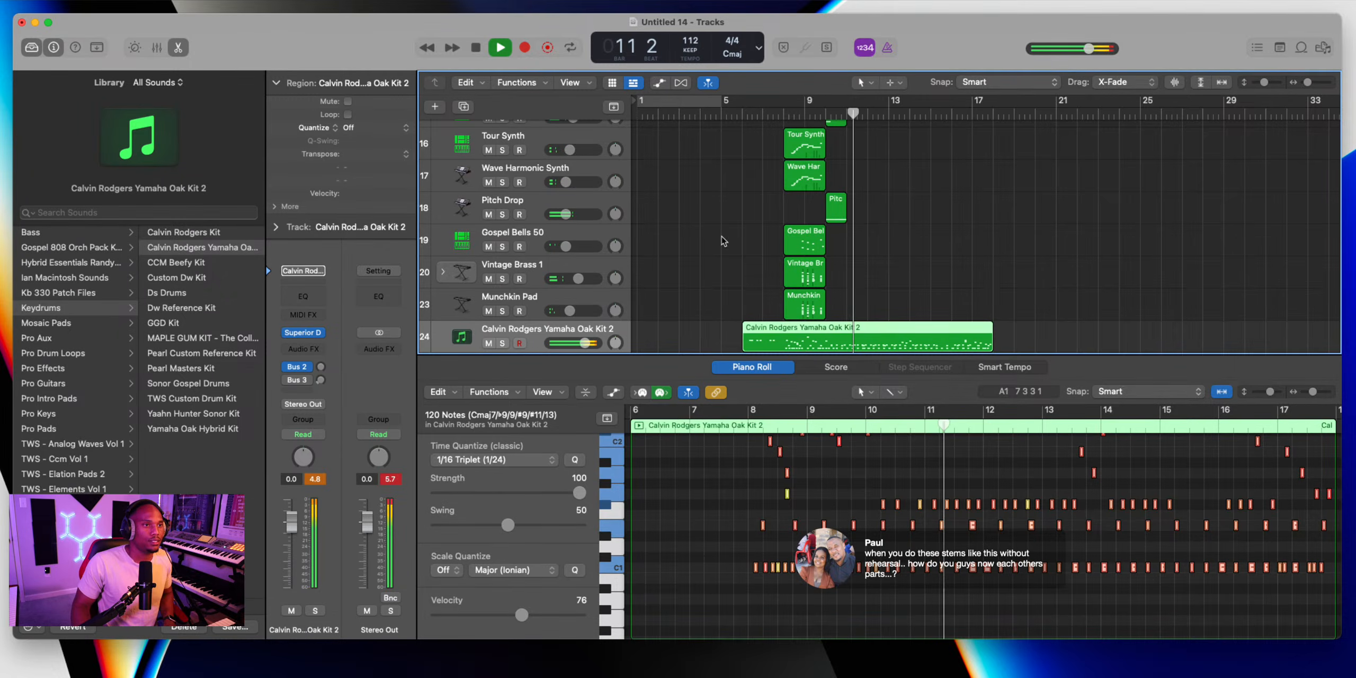
# Stop playback of the drum pass on the Calvin Rodgers Yamaha Oak Kit 2 track
pyautogui.press('space')
# Split the drum region at bar 10, delete its right part, and undo an unwanted take
pyautogui.click(825, 327)
pyautogui.press('Delete')
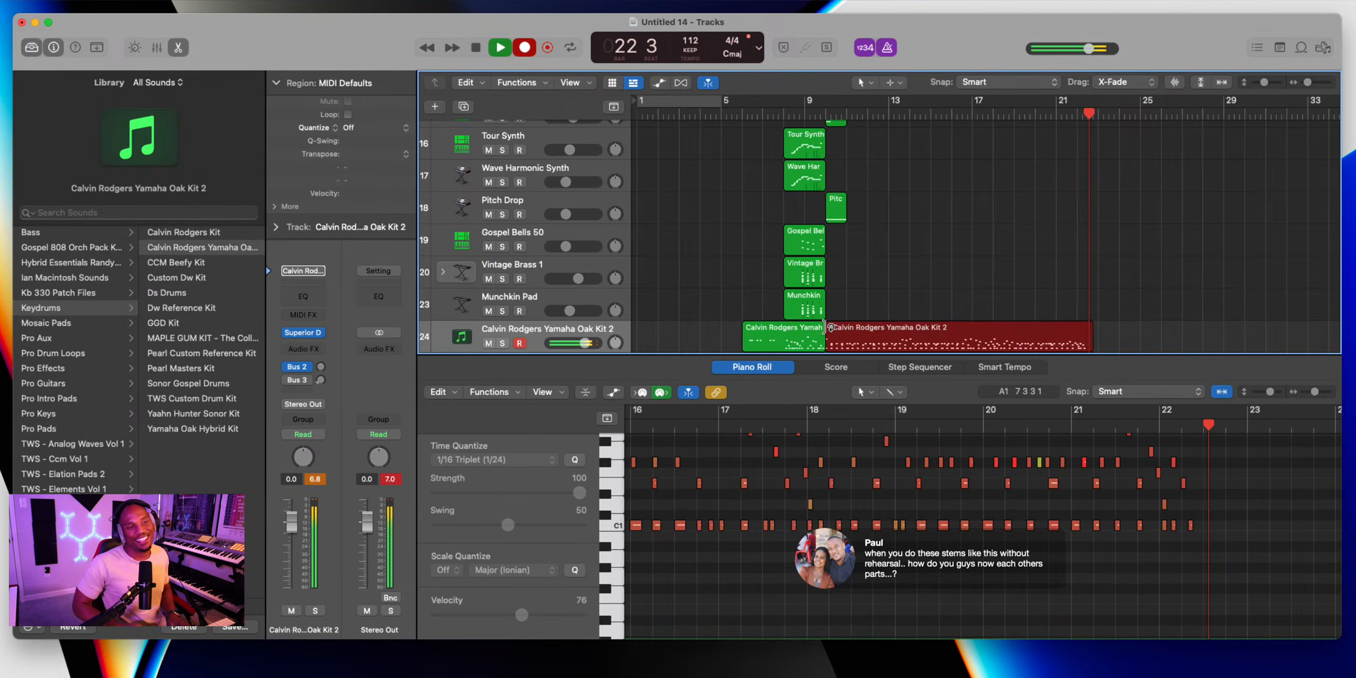
pyautogui.press('space')
pyautogui.press('super+z')
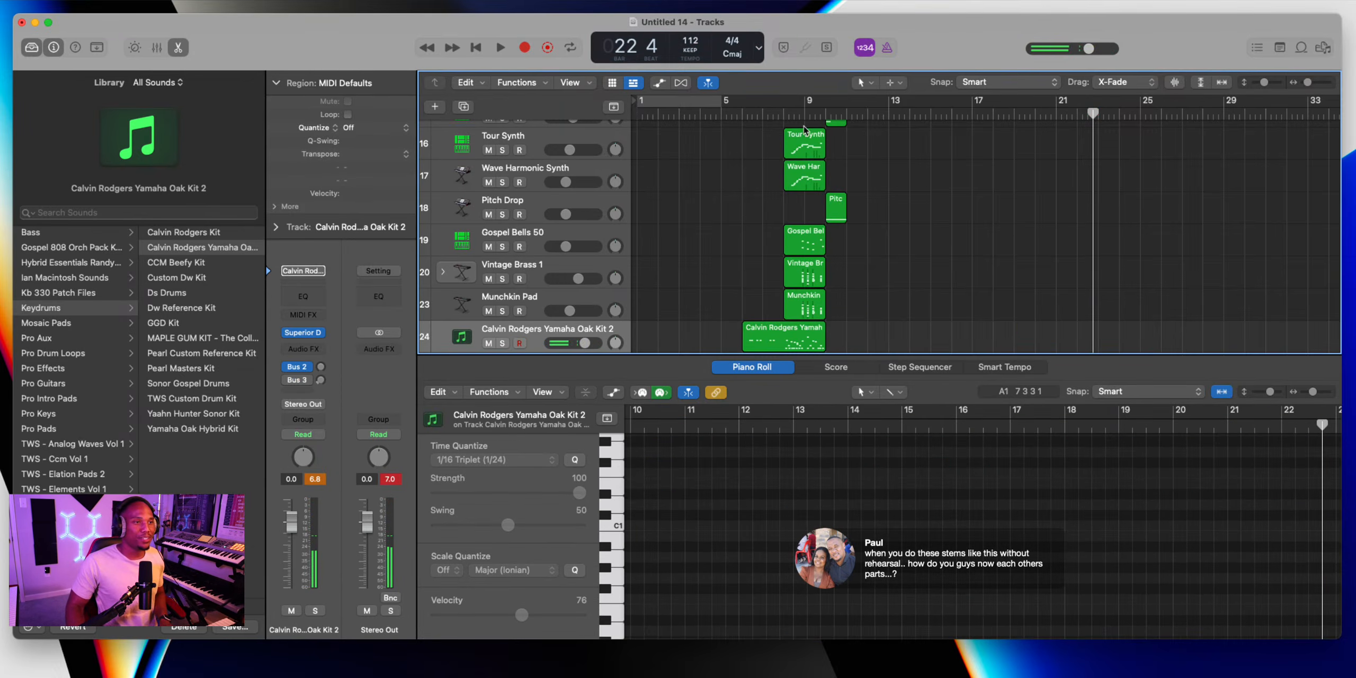
# Record a new drum take starting from bar 10
pyautogui.click(823, 113)
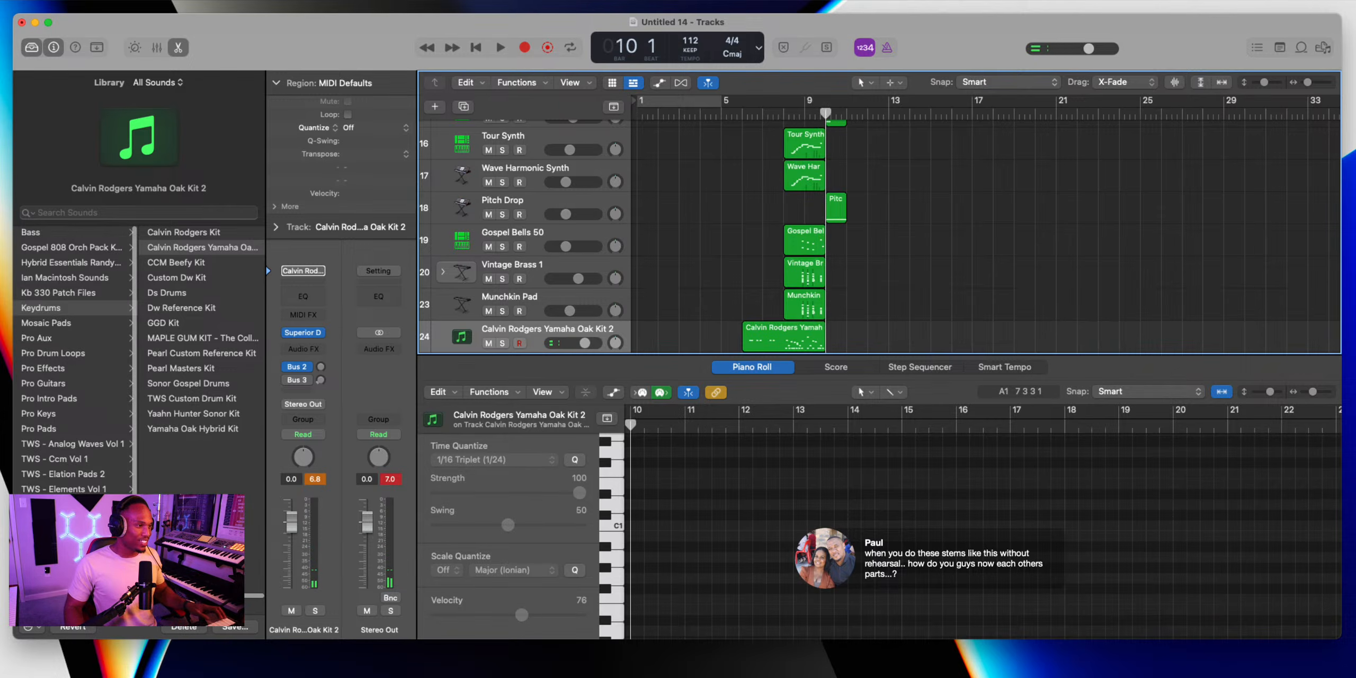
pyautogui.press('r')
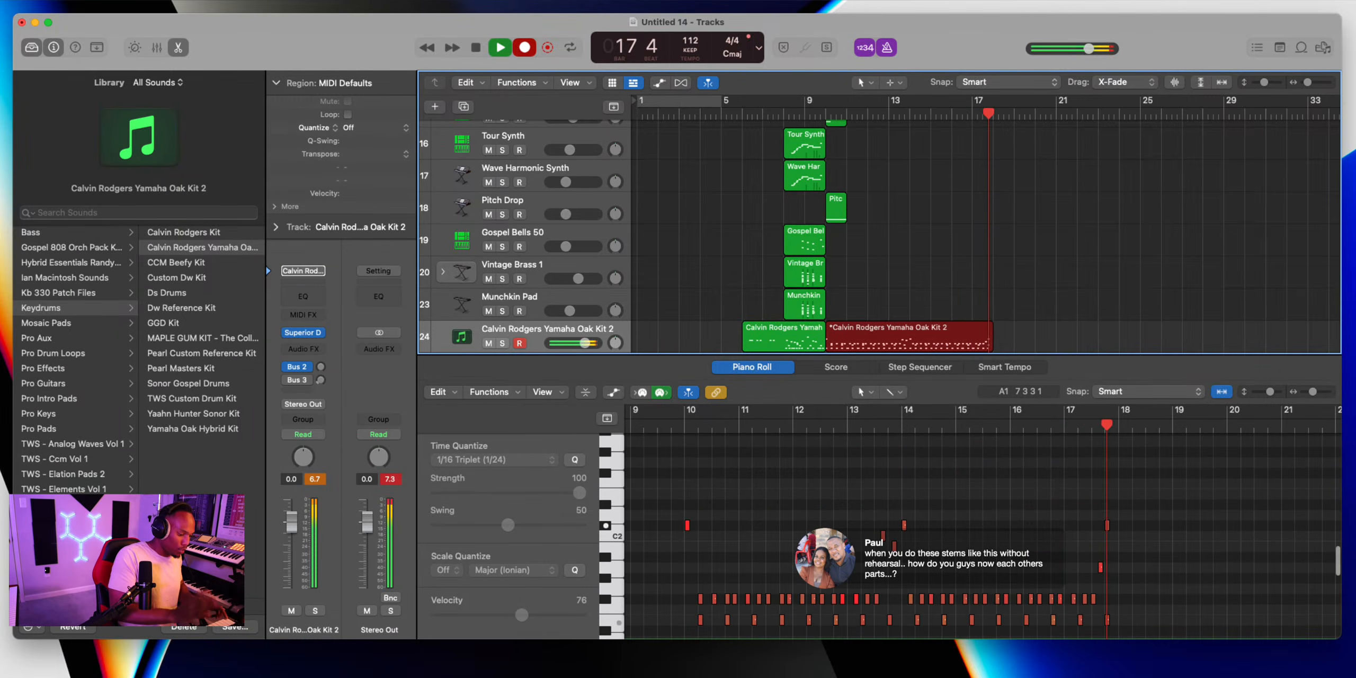
pyautogui.press('space')
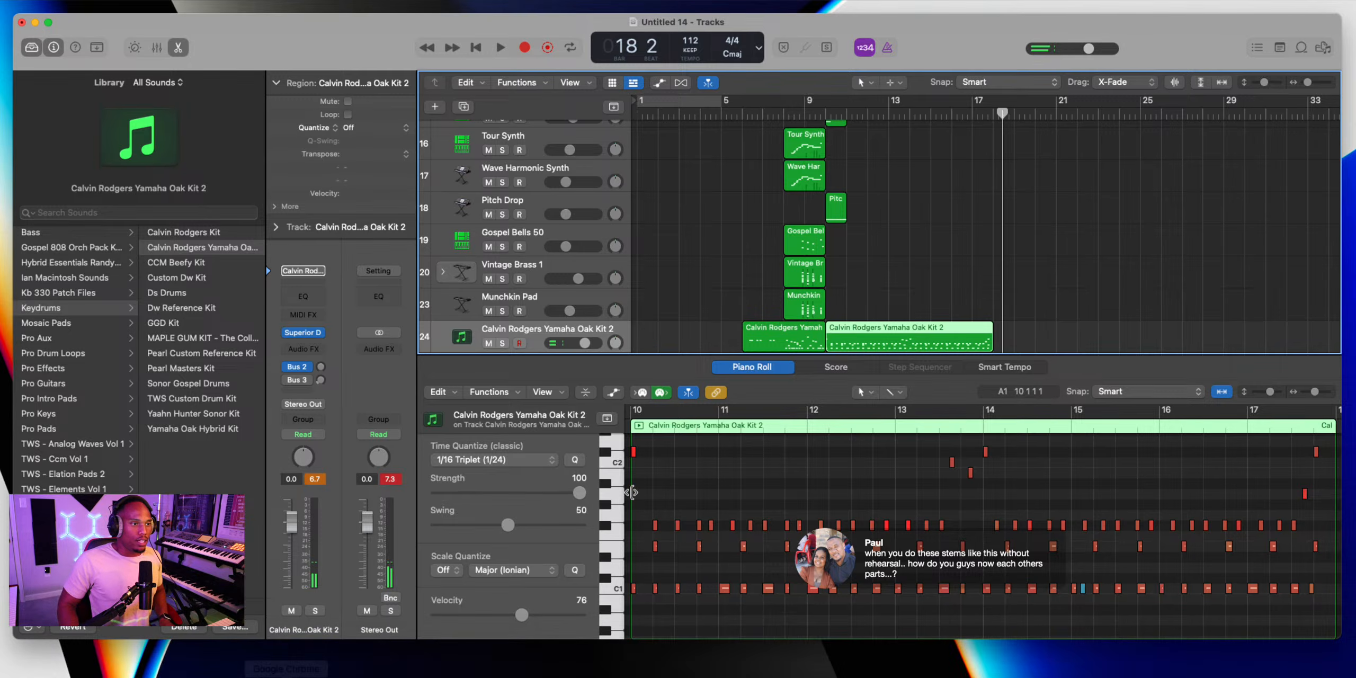
# Quantize all notes of the new take, return the playhead to bar 8, and close the editor
pyautogui.click(660, 478)
pyautogui.press('super+a')
pyautogui.press('q')
pyautogui.click(788, 111)
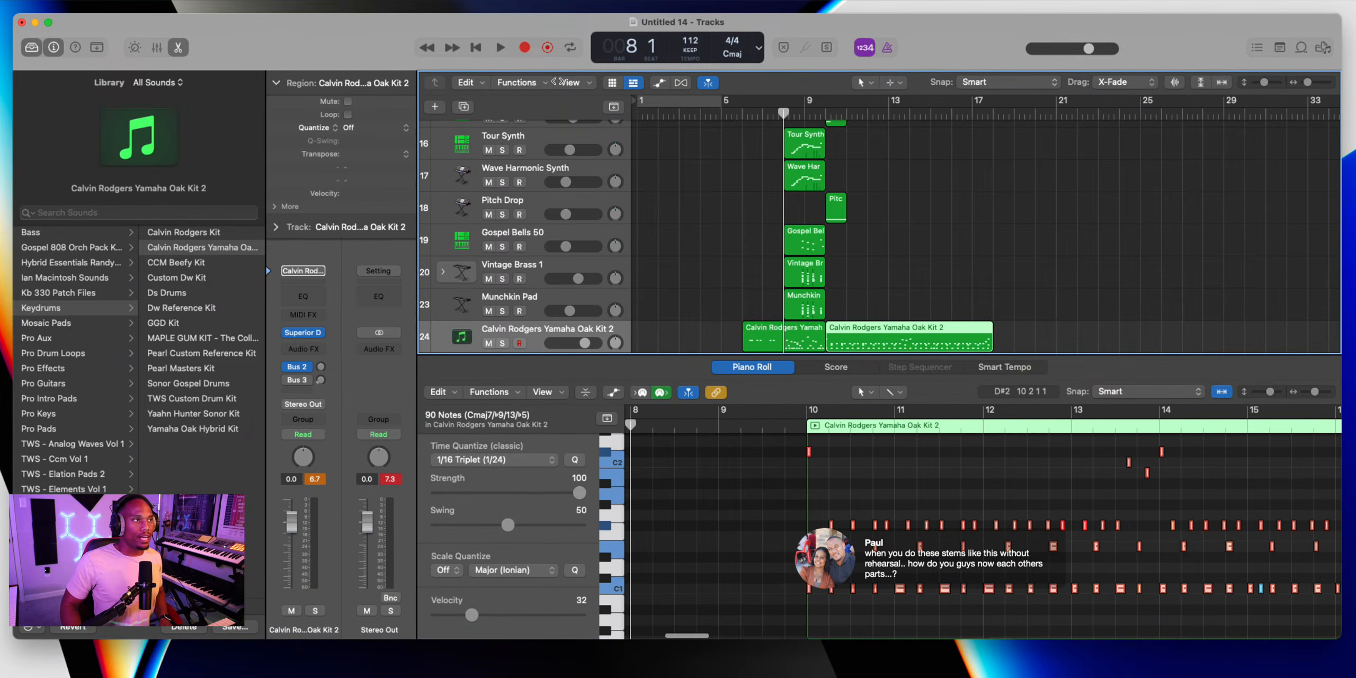
pyautogui.click(179, 47)
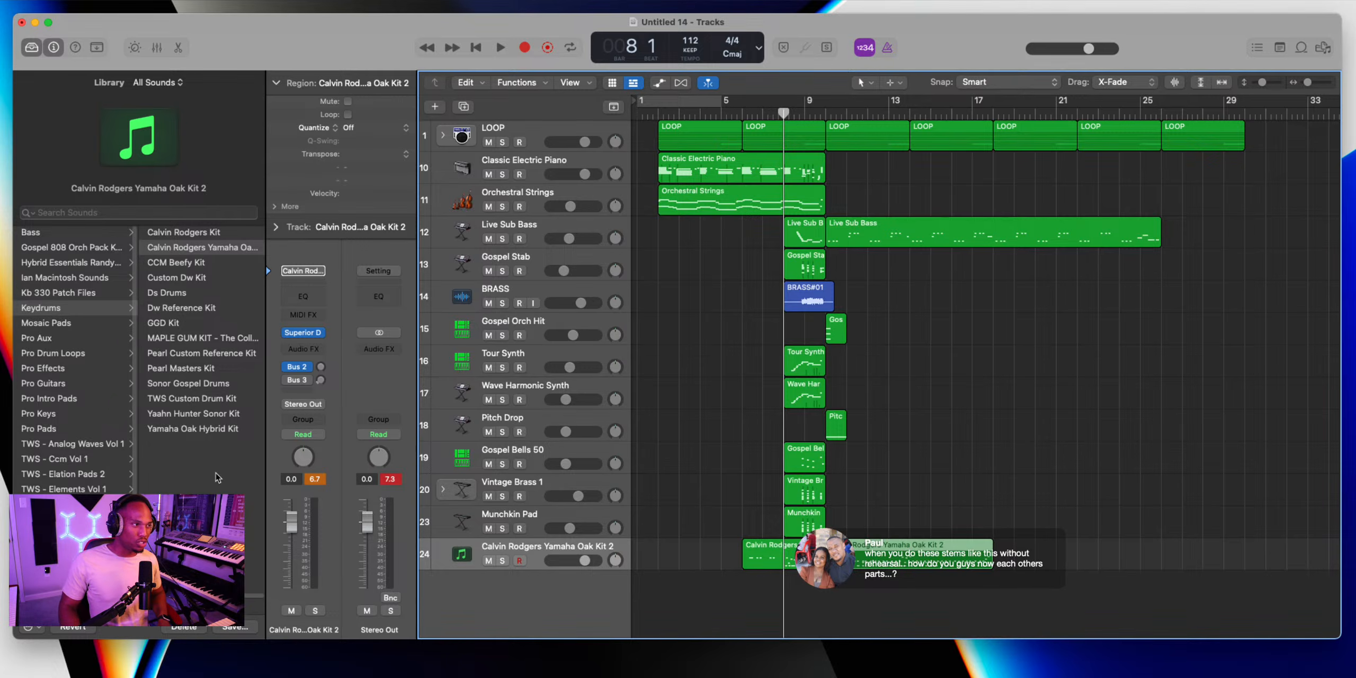
# Play the arrangement from bar 8 with Classic Electric Piano selected, stop at bar 30, then save
pyautogui.press('space')
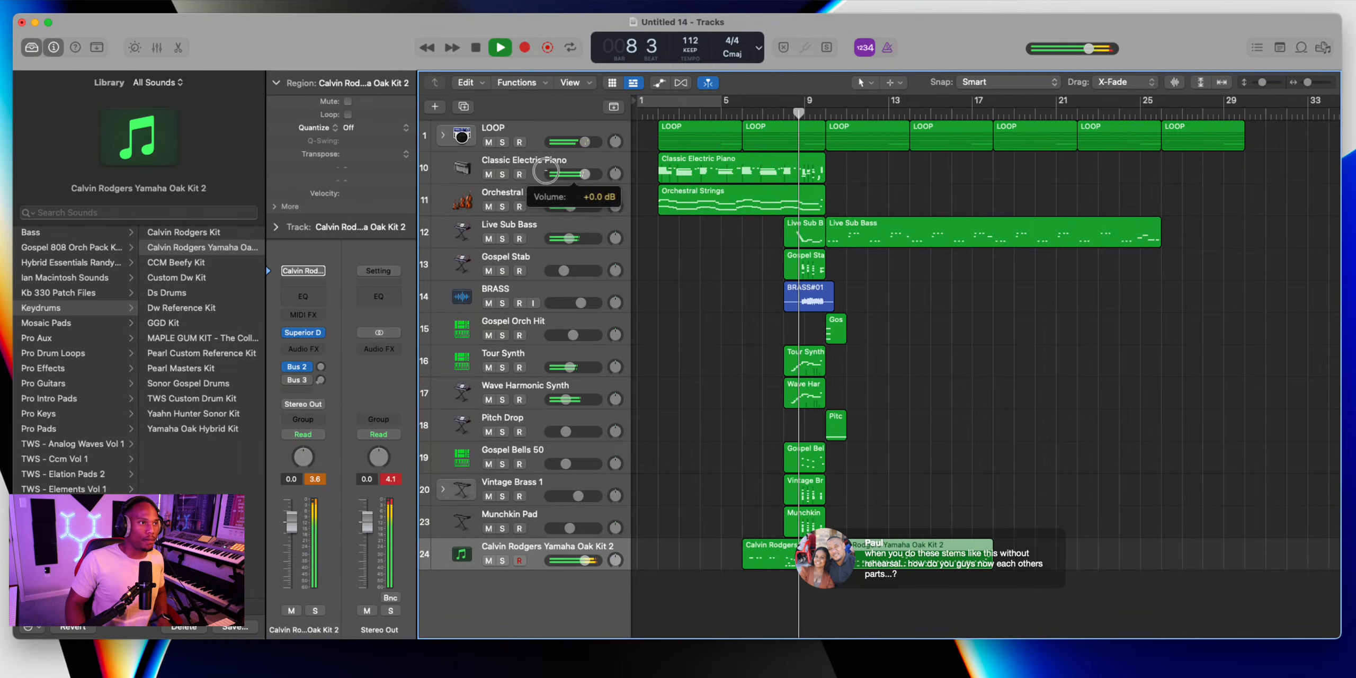
pyautogui.click(532, 172)
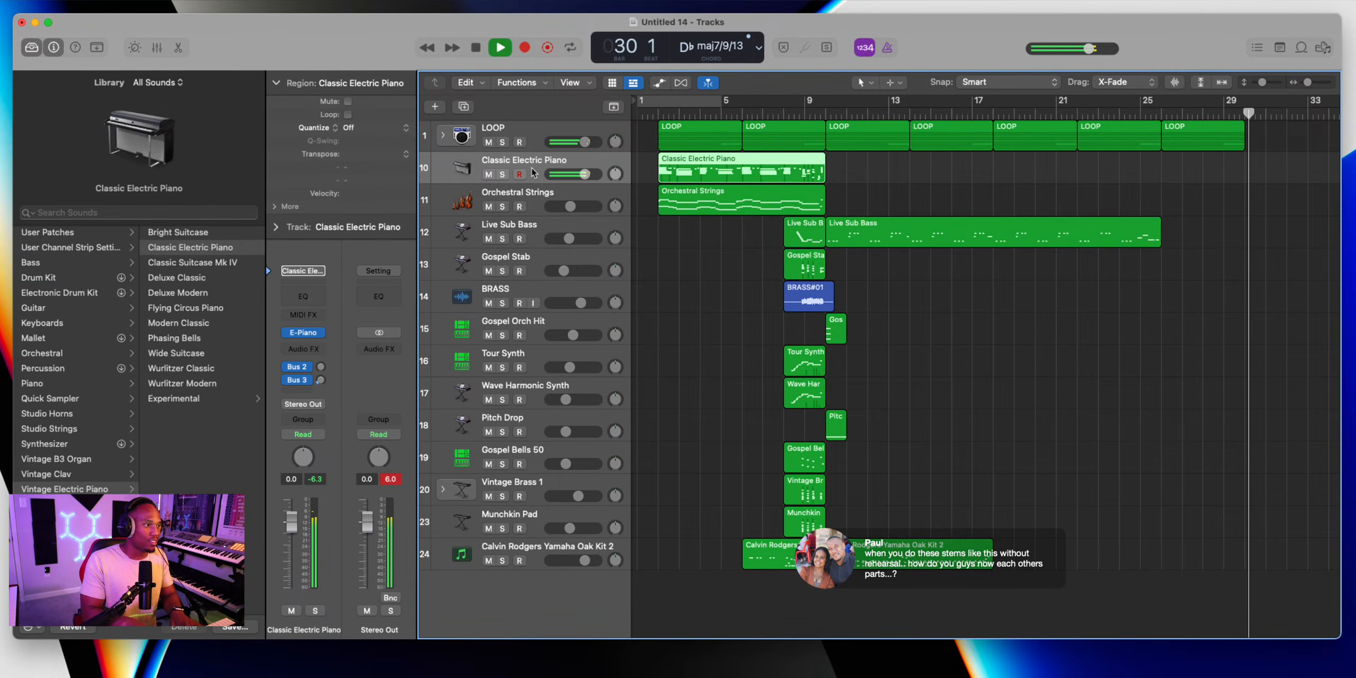
pyautogui.press('space')
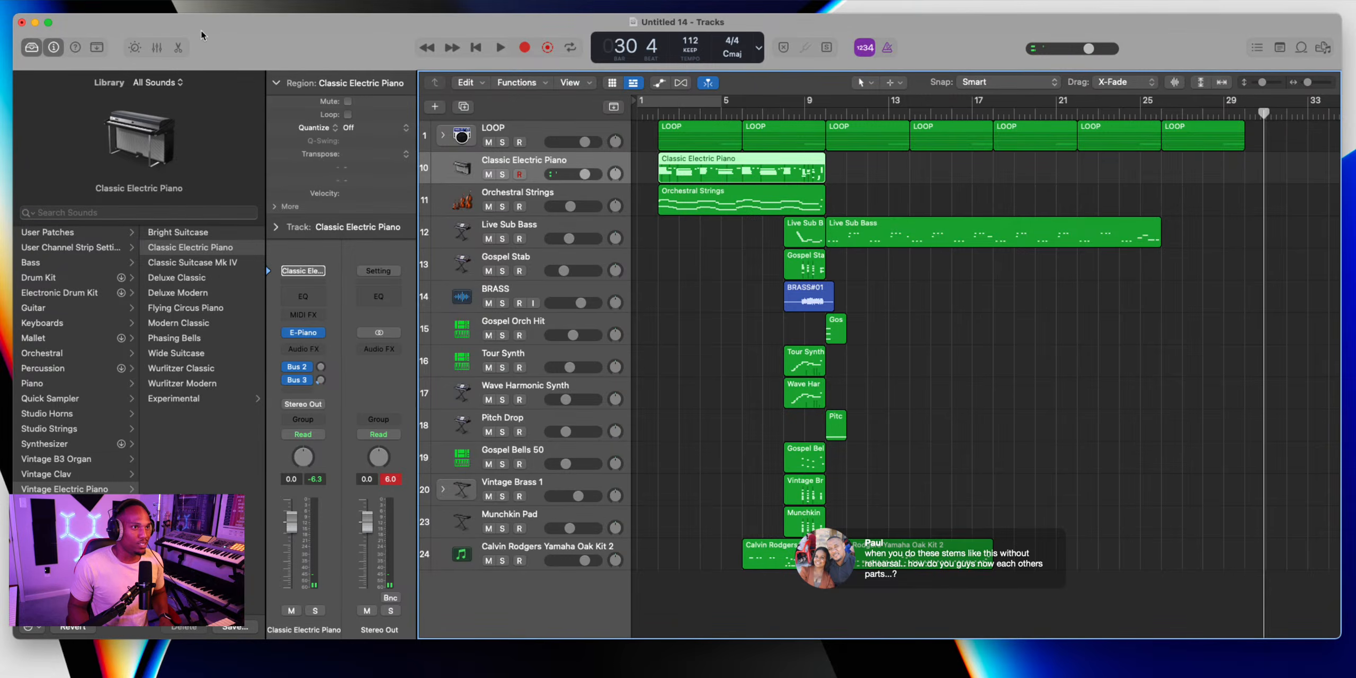
pyautogui.press('super+s')
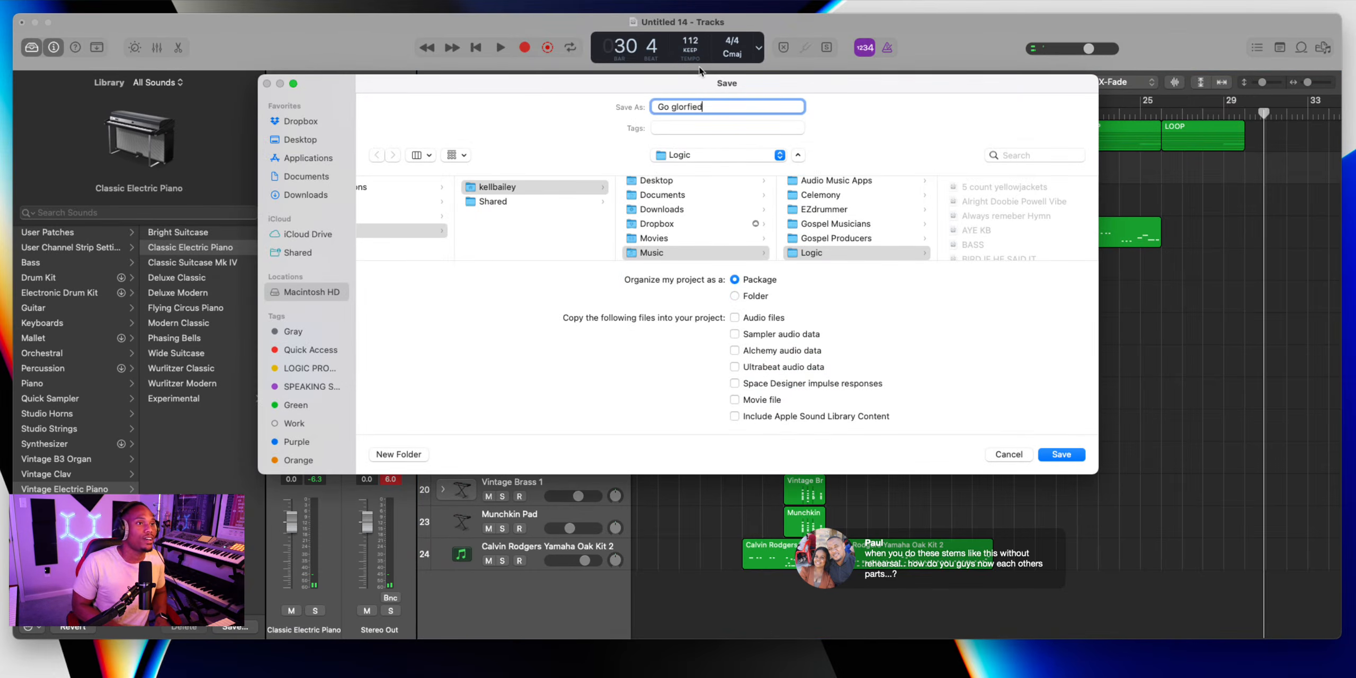
# Confirm saving the project as 'Go glorfied'
pyautogui.press('Return')
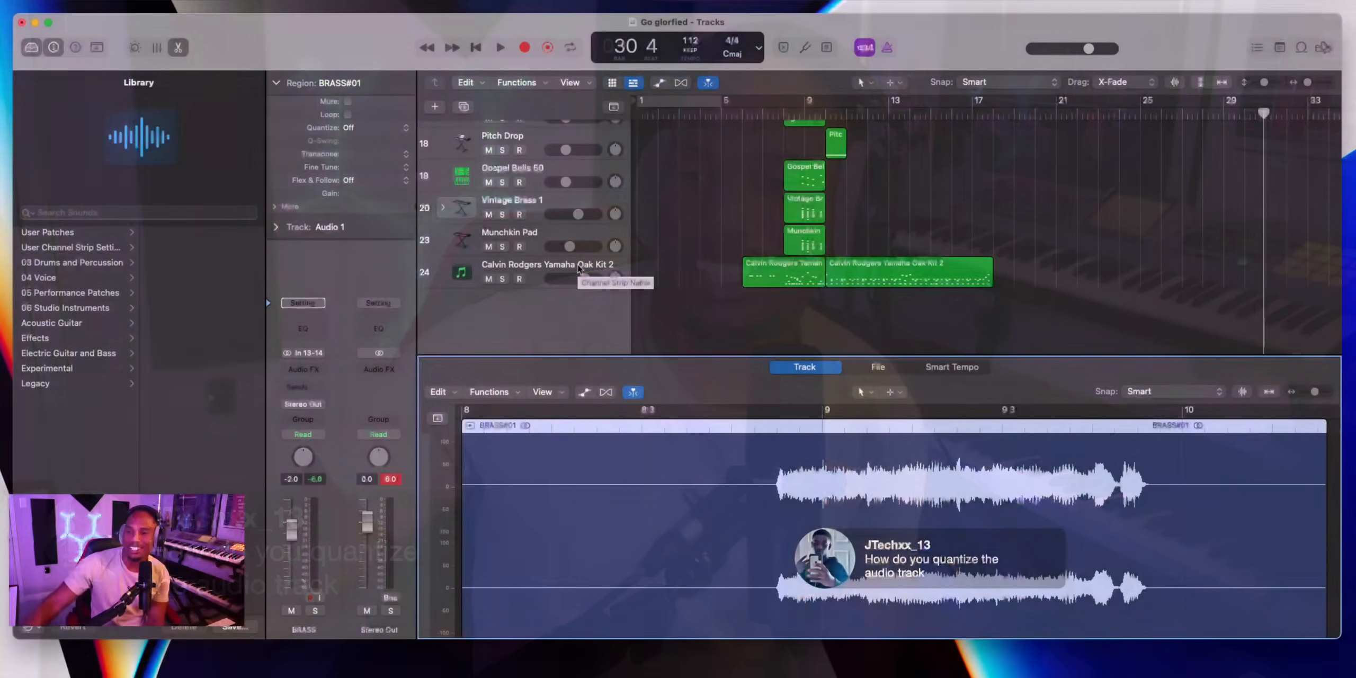
# Open the BRASS#01 audio region in the Audio Track Editor
pyautogui.scroll(-3, 520, 222)
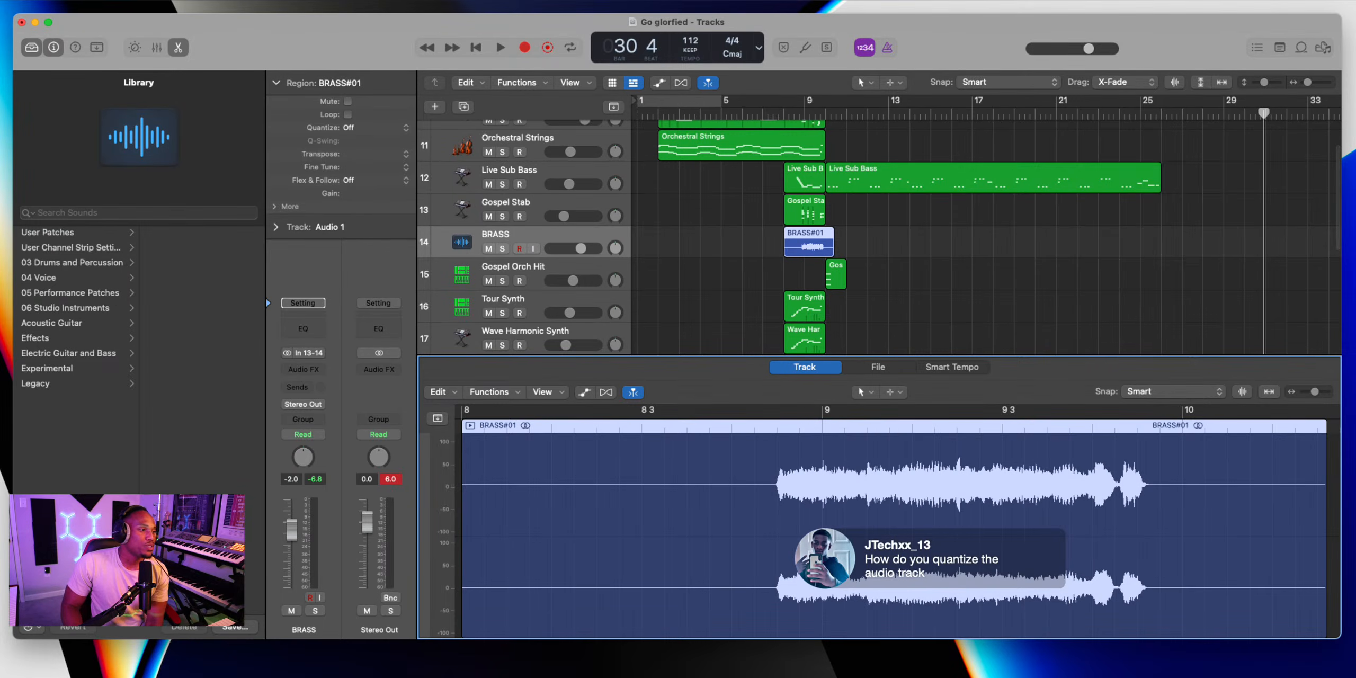
pyautogui.click(799, 244)
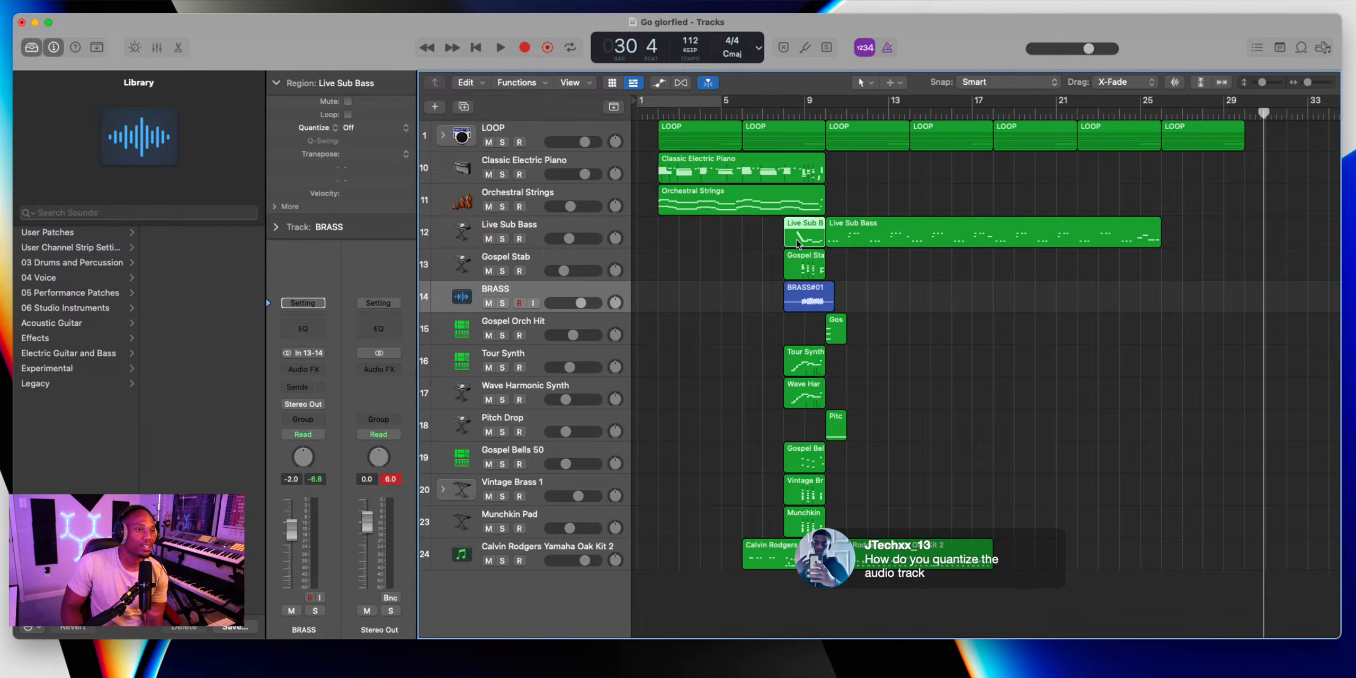
pyautogui.doubleClick(805, 299)
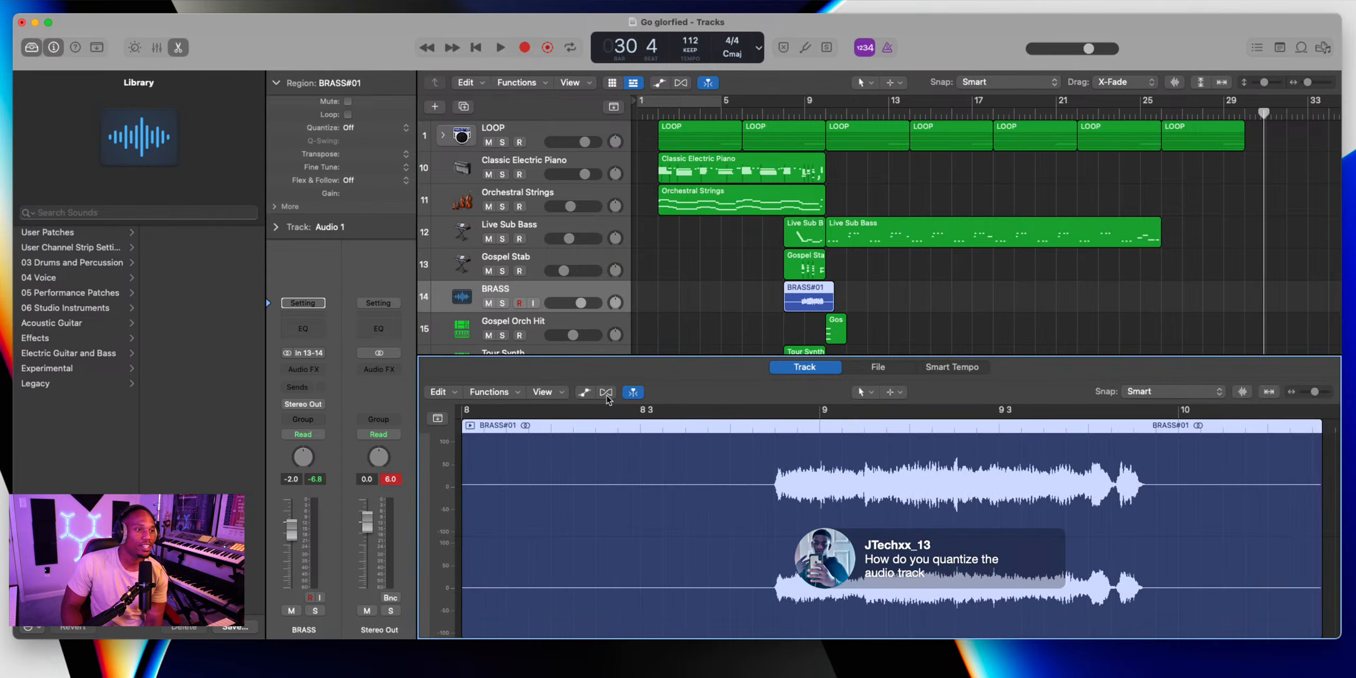
# Cancel enabling Flex and dismiss the Quantize menu, leaving both off
pyautogui.click(606, 392)
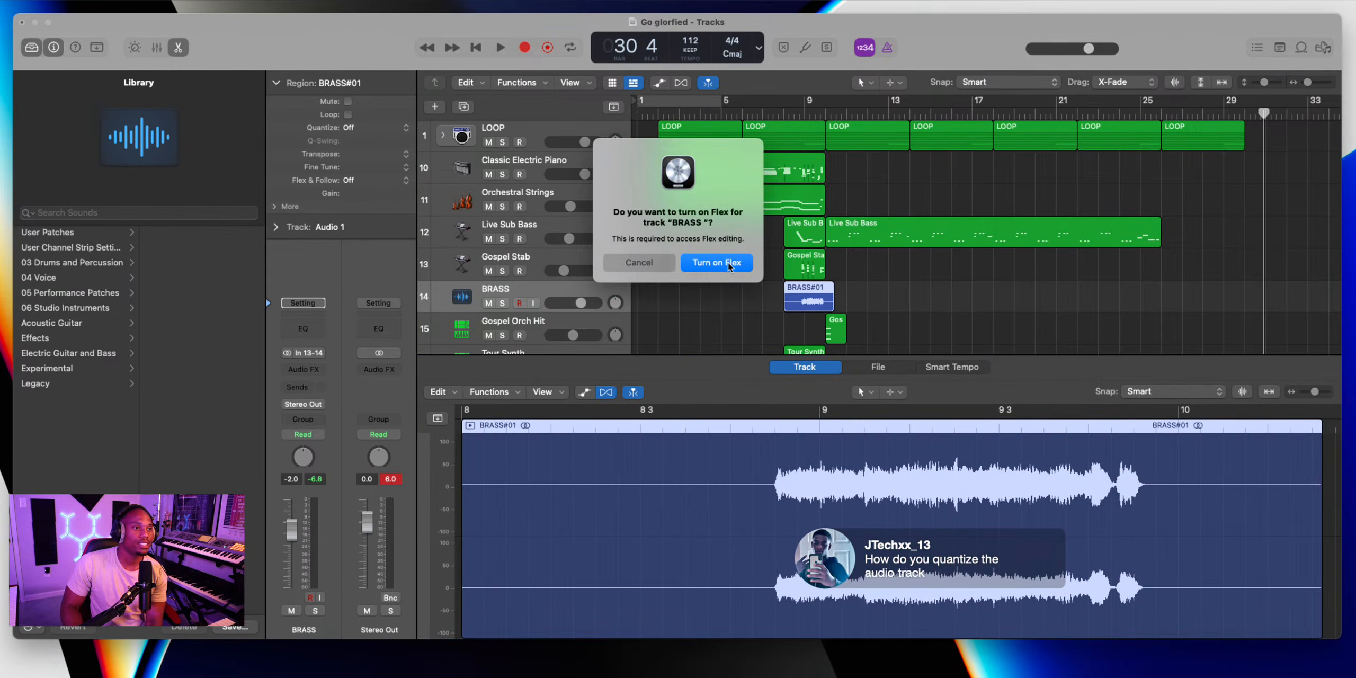
pyautogui.click(657, 268)
pyautogui.click(351, 129)
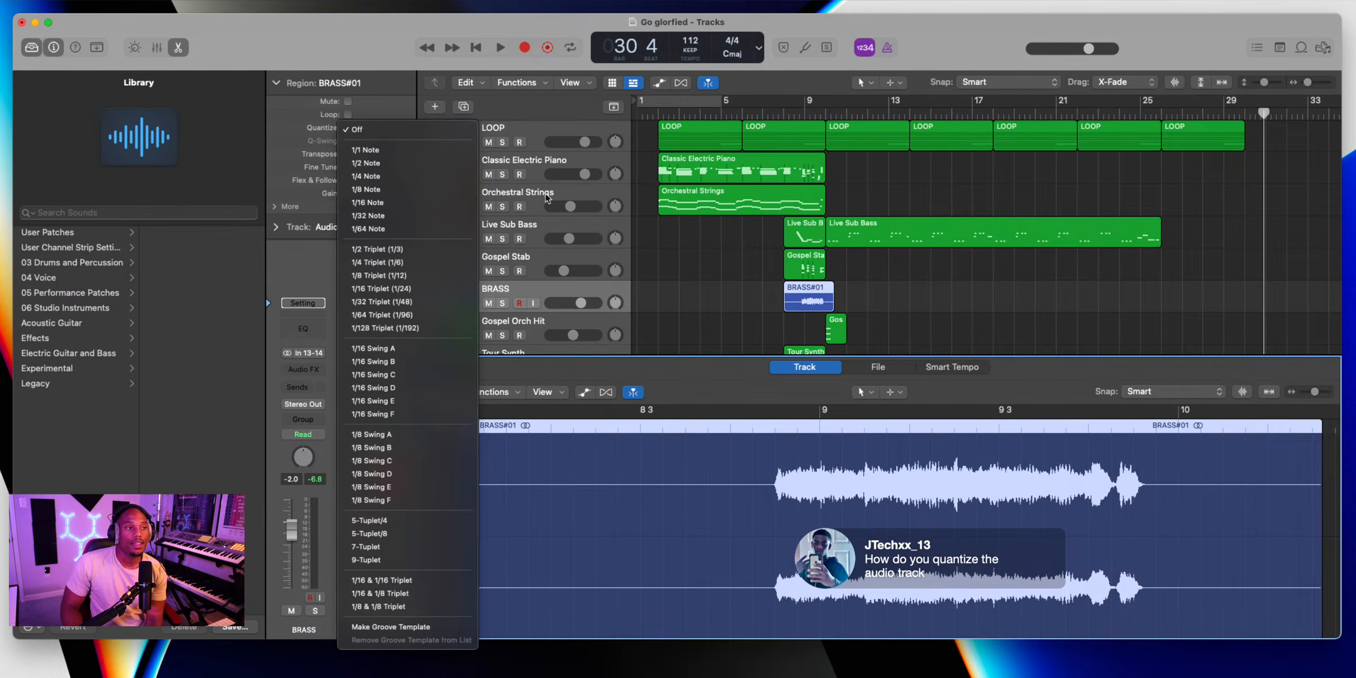
pyautogui.click(663, 267)
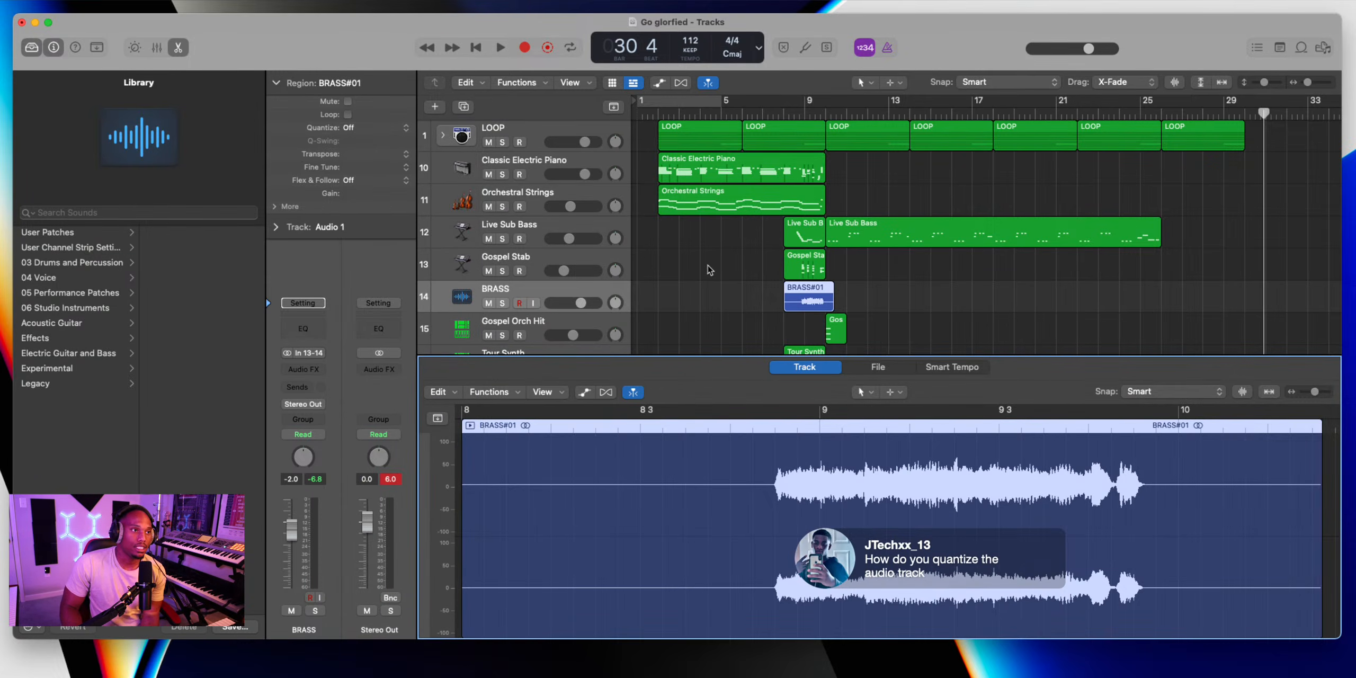
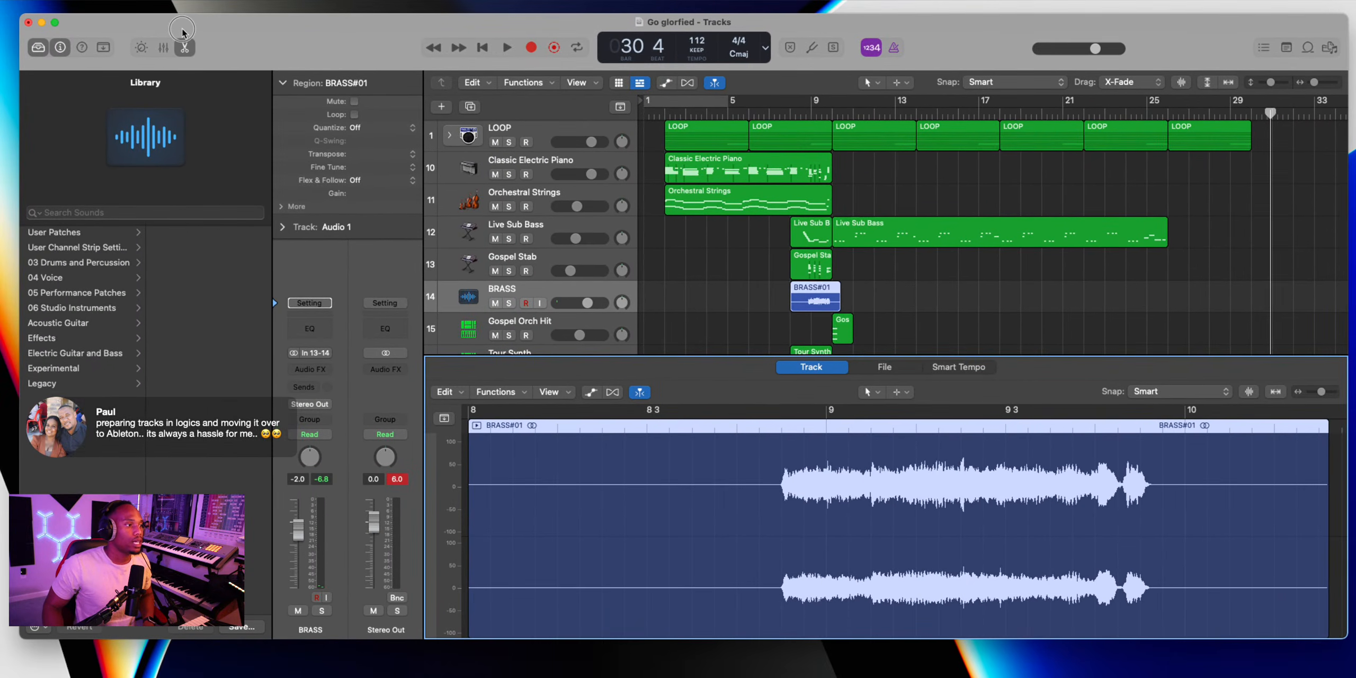
# Select the Classic Electric Piano track so its MIDI notes replace the BRASS#01 waveform in the editor
pyautogui.click(176, 30)
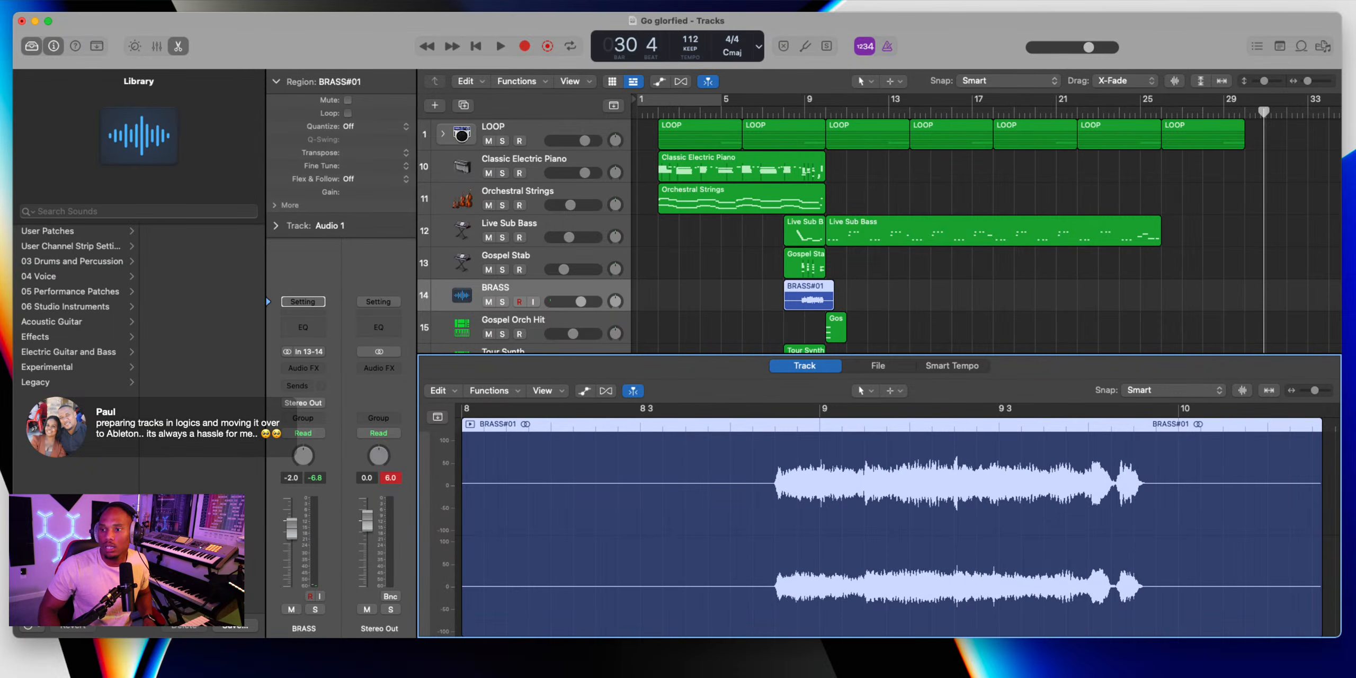
pyautogui.click(544, 167)
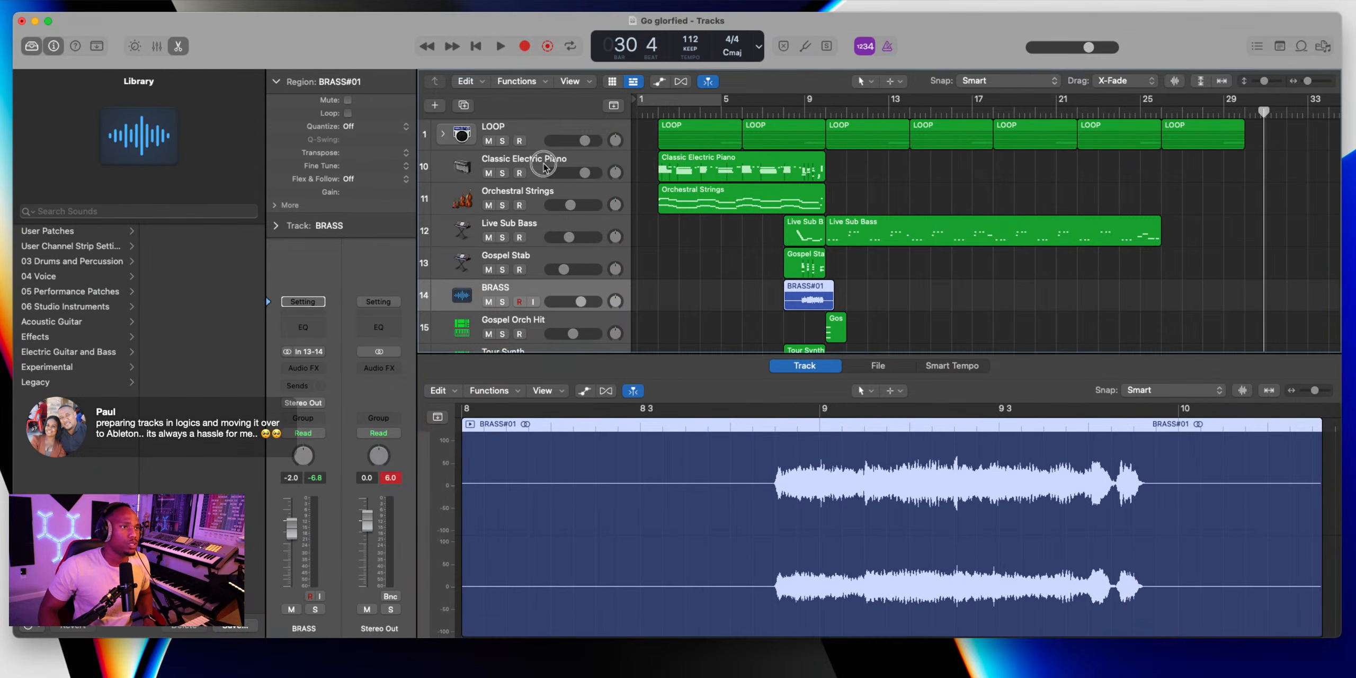
pyautogui.click(76, 251)
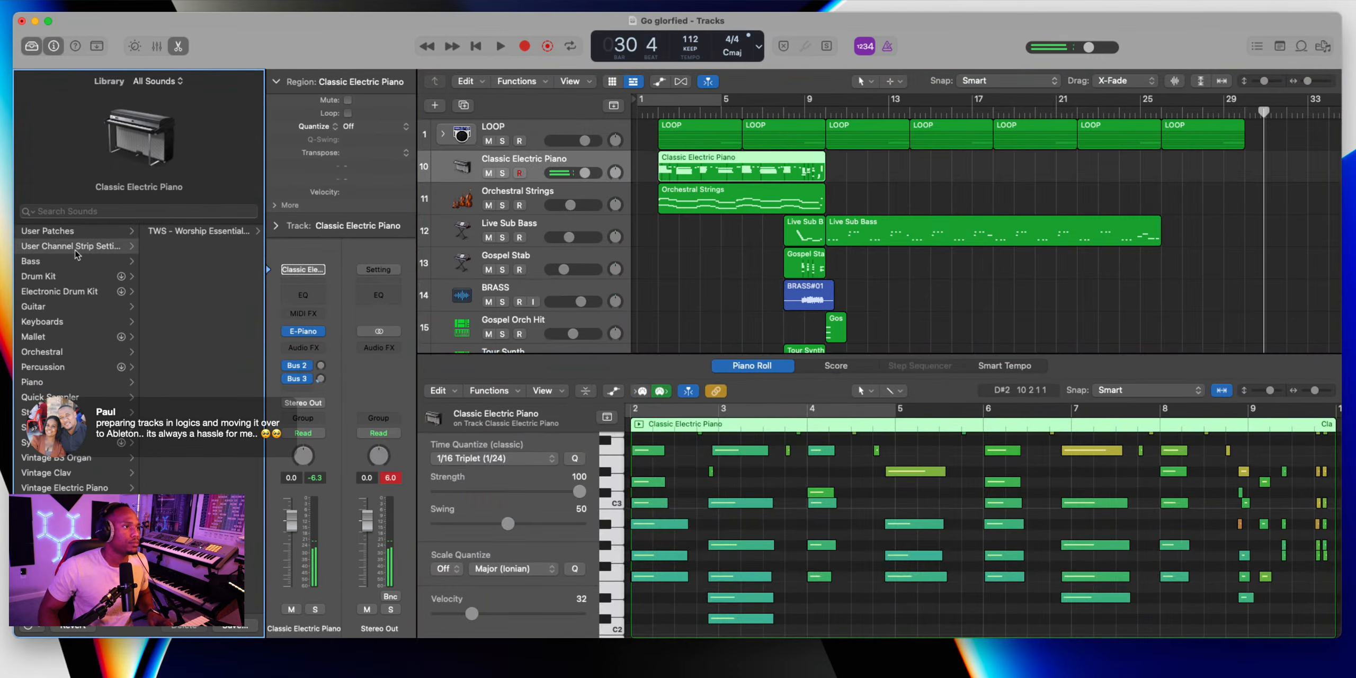
# Load Rhodes V8 Pro (Stereo) from AU Instruments as the Classic Electric Piano instrument
pyautogui.click(63, 231)
pyautogui.click(322, 332)
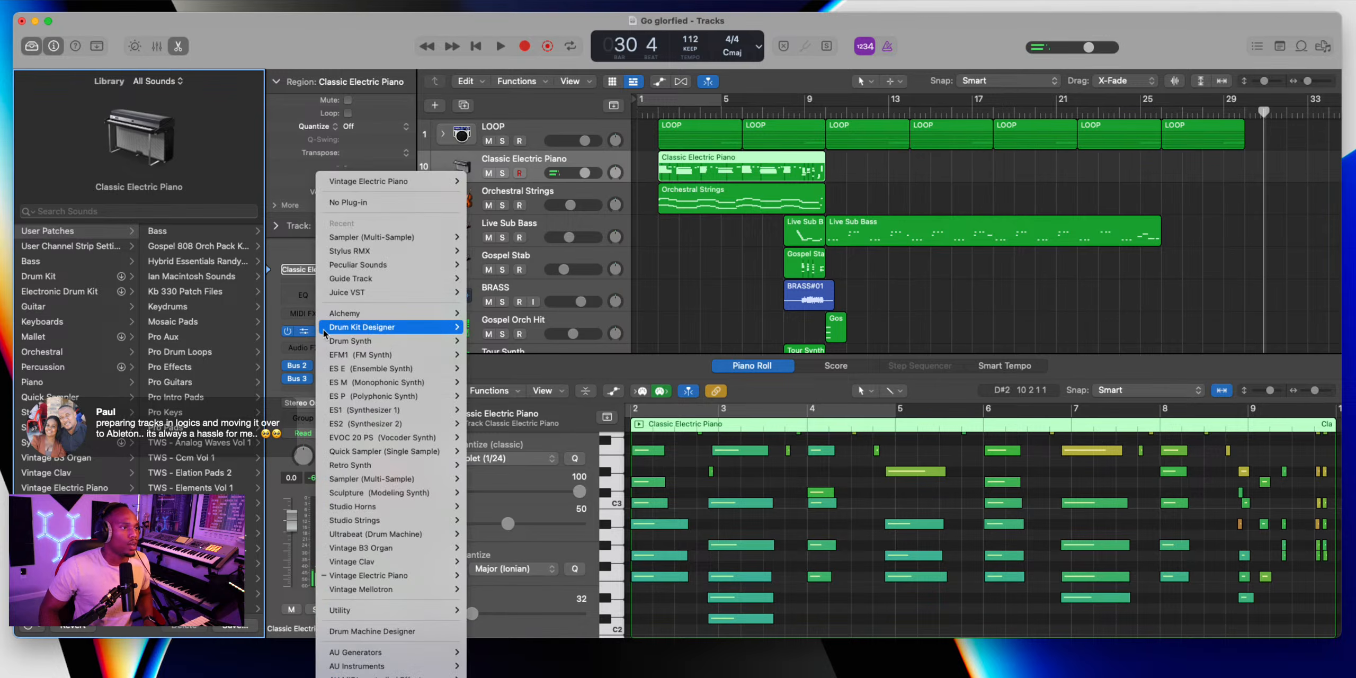
pyautogui.moveTo(336, 268)
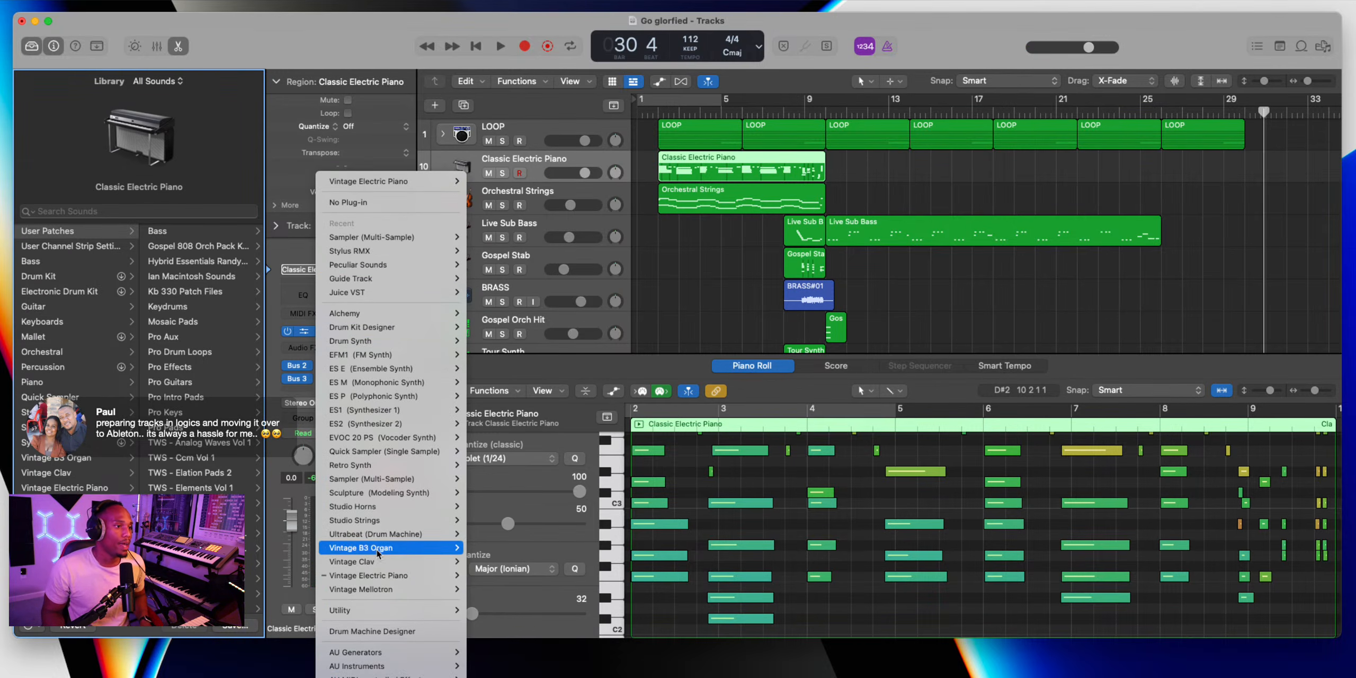
pyautogui.moveTo(371, 594)
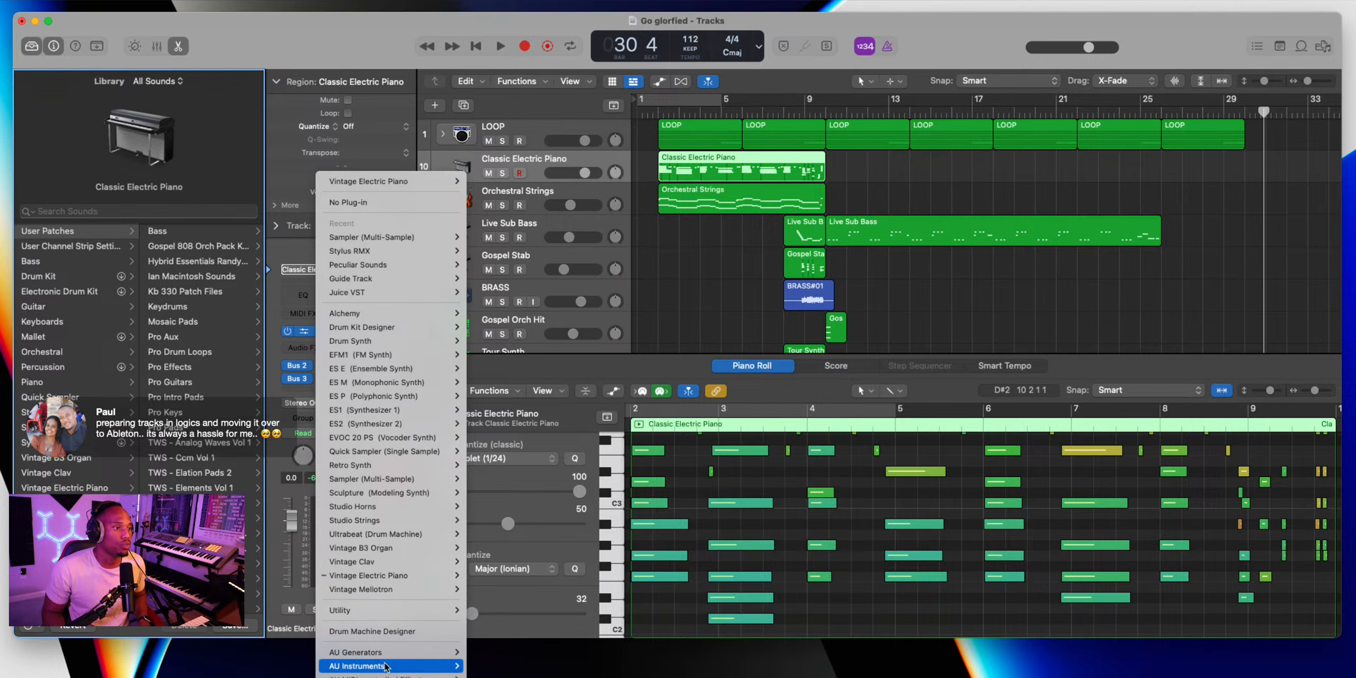
pyautogui.moveTo(399, 652)
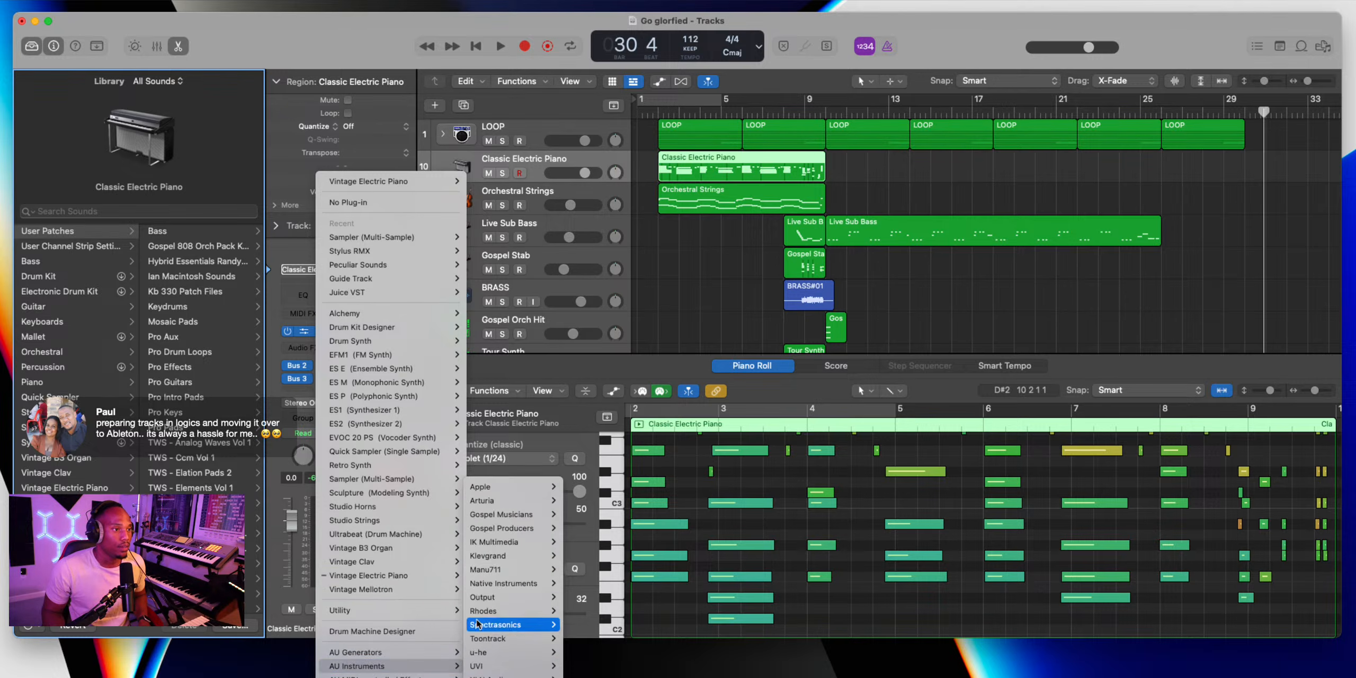
pyautogui.moveTo(519, 504)
pyautogui.moveTo(525, 612)
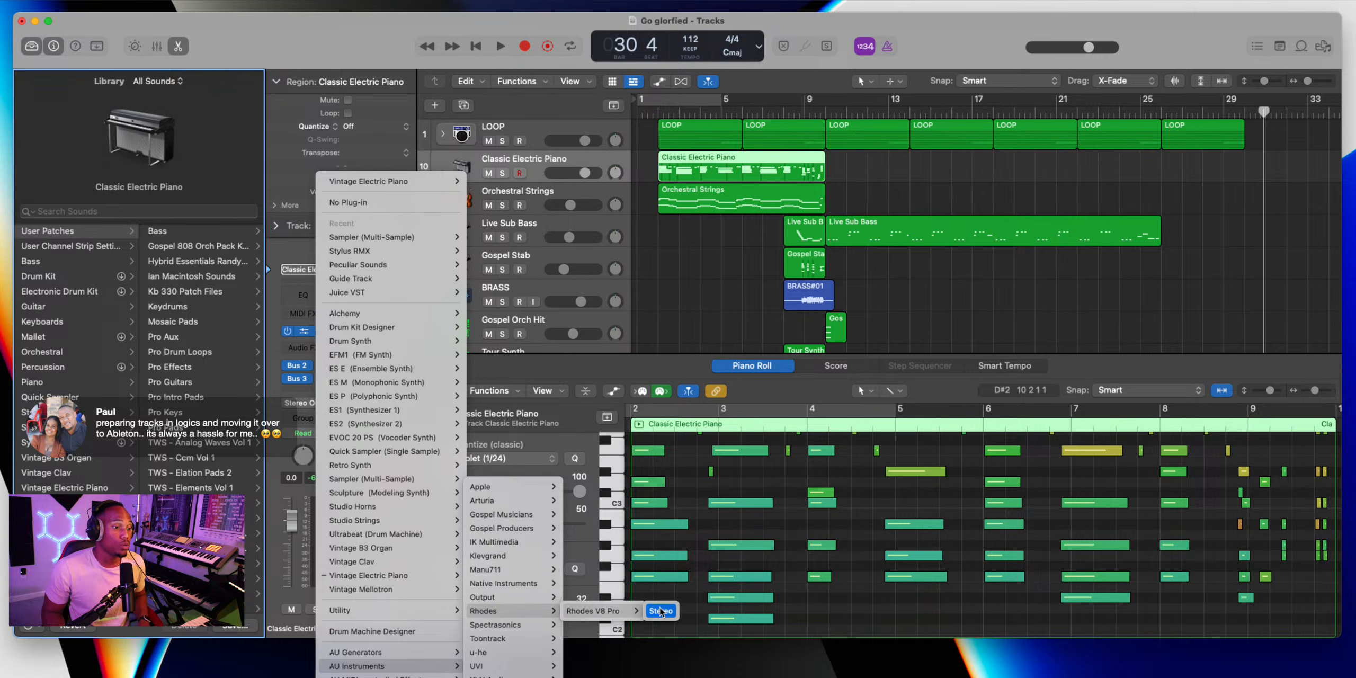
pyautogui.click(630, 611)
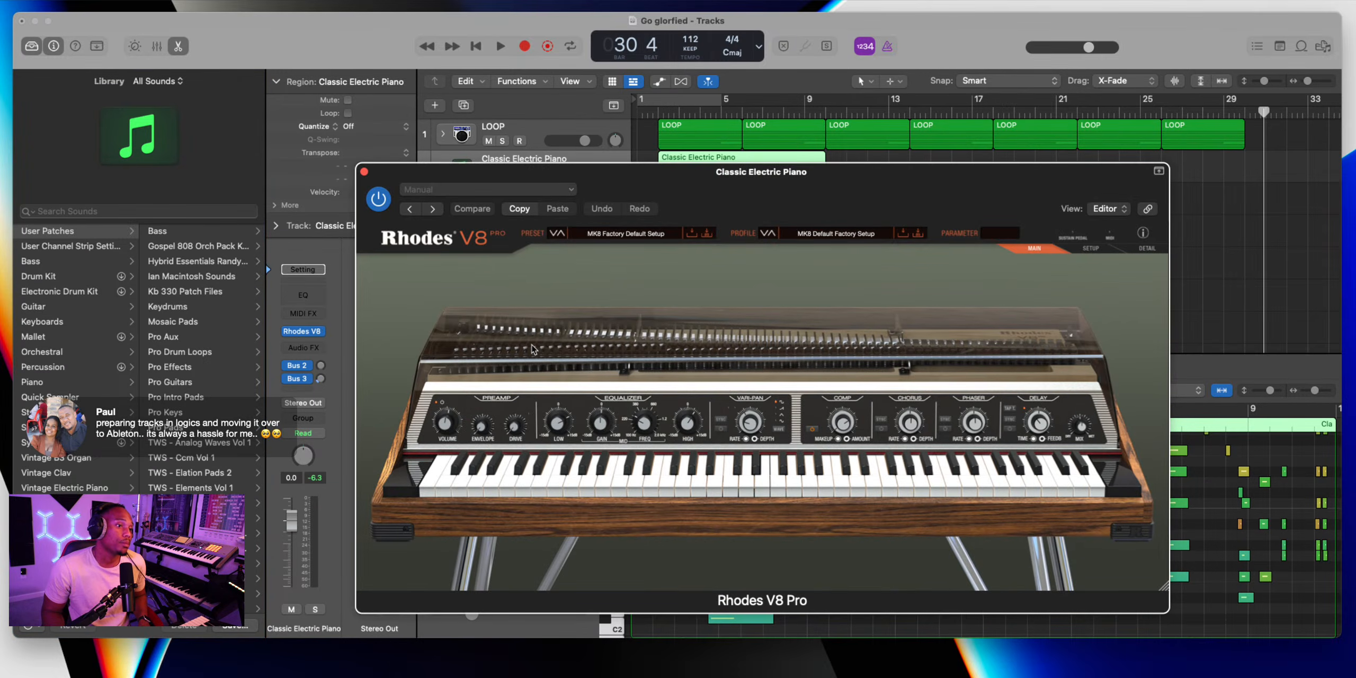
# Set Rhodes V8 Pro to the User > Pure Rhodes > Doctor Butter preset and close its window
pyautogui.click(604, 234)
pyautogui.moveTo(603, 258)
pyautogui.moveTo(716, 259)
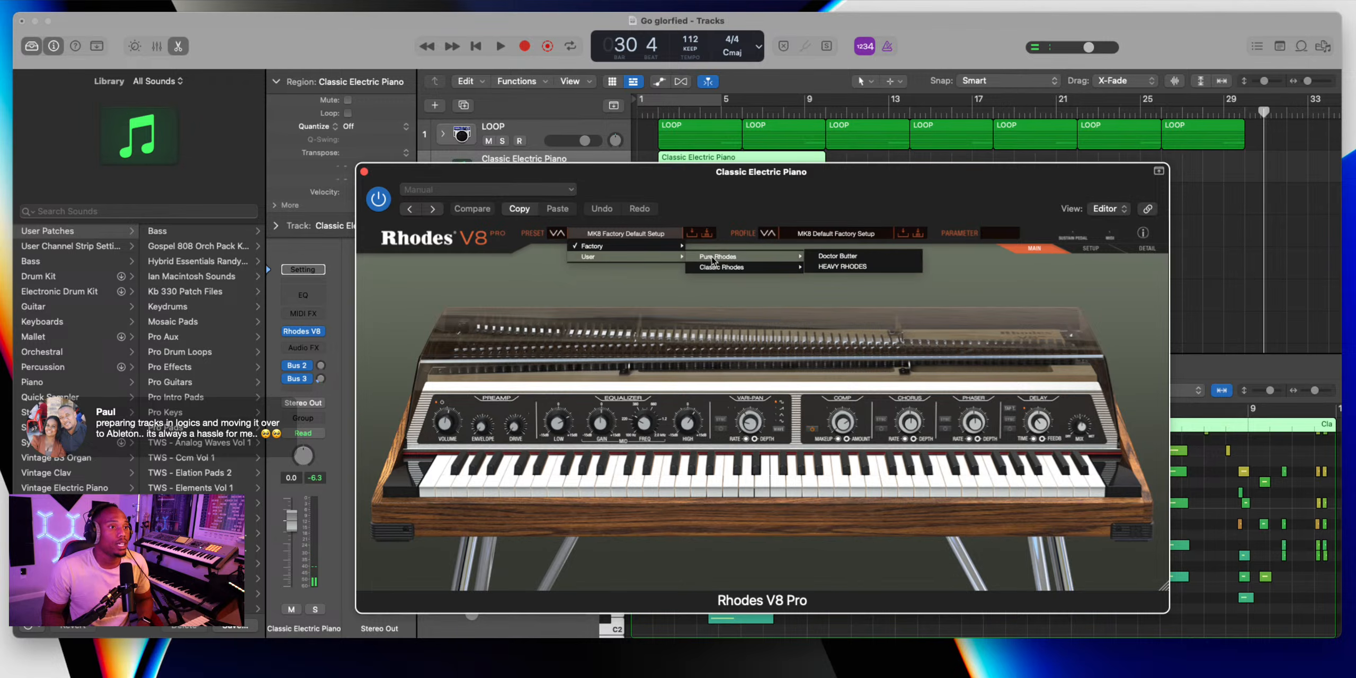
pyautogui.click(833, 257)
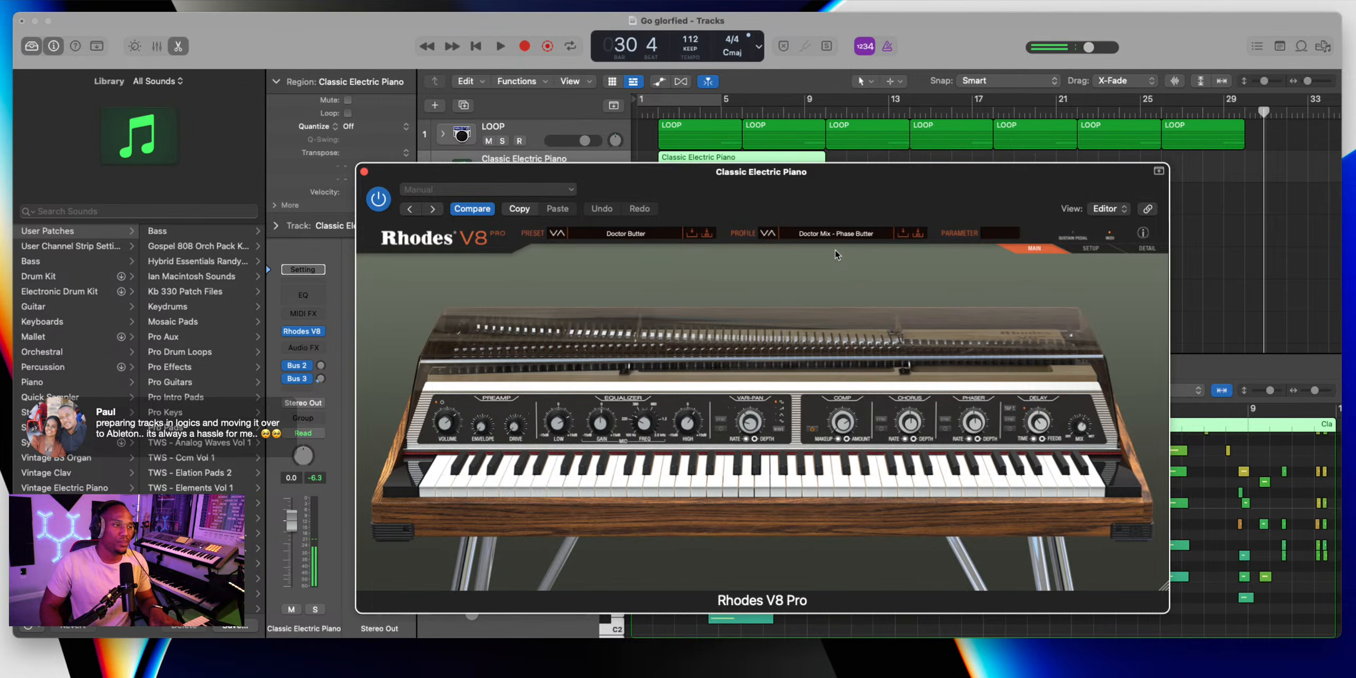
pyautogui.click(287, 382)
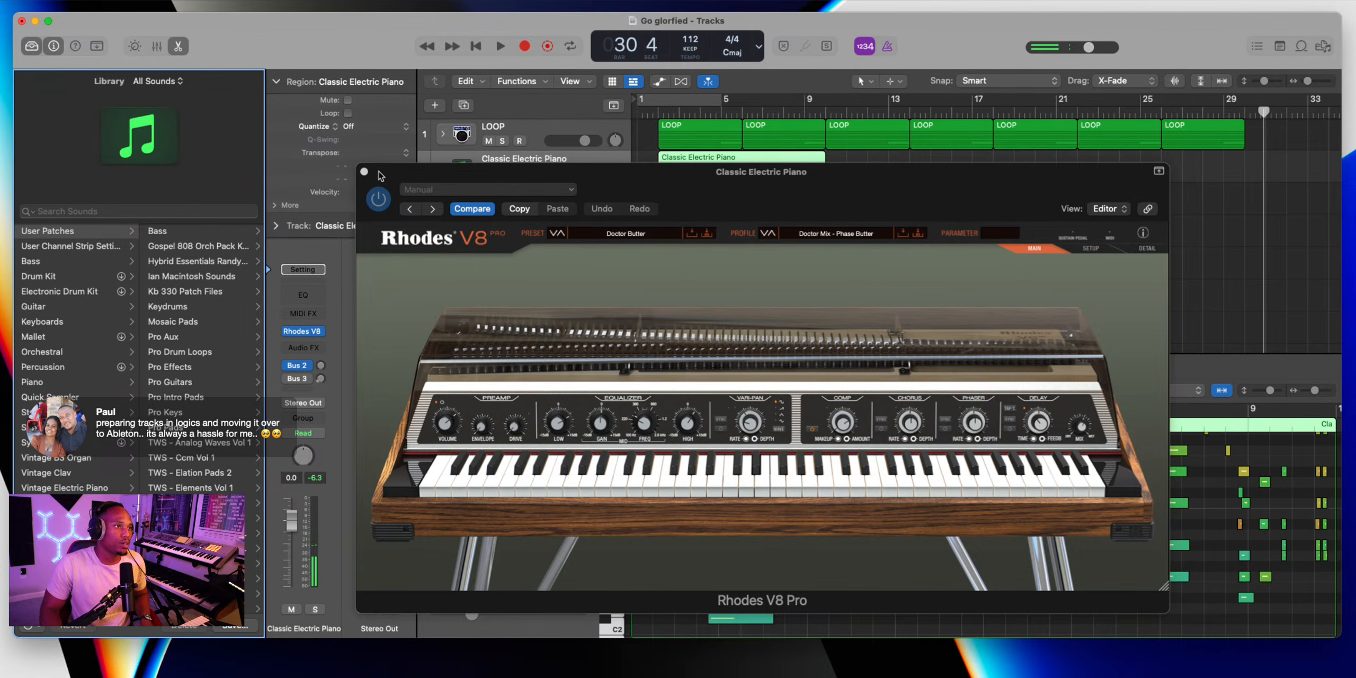
pyautogui.click(364, 171)
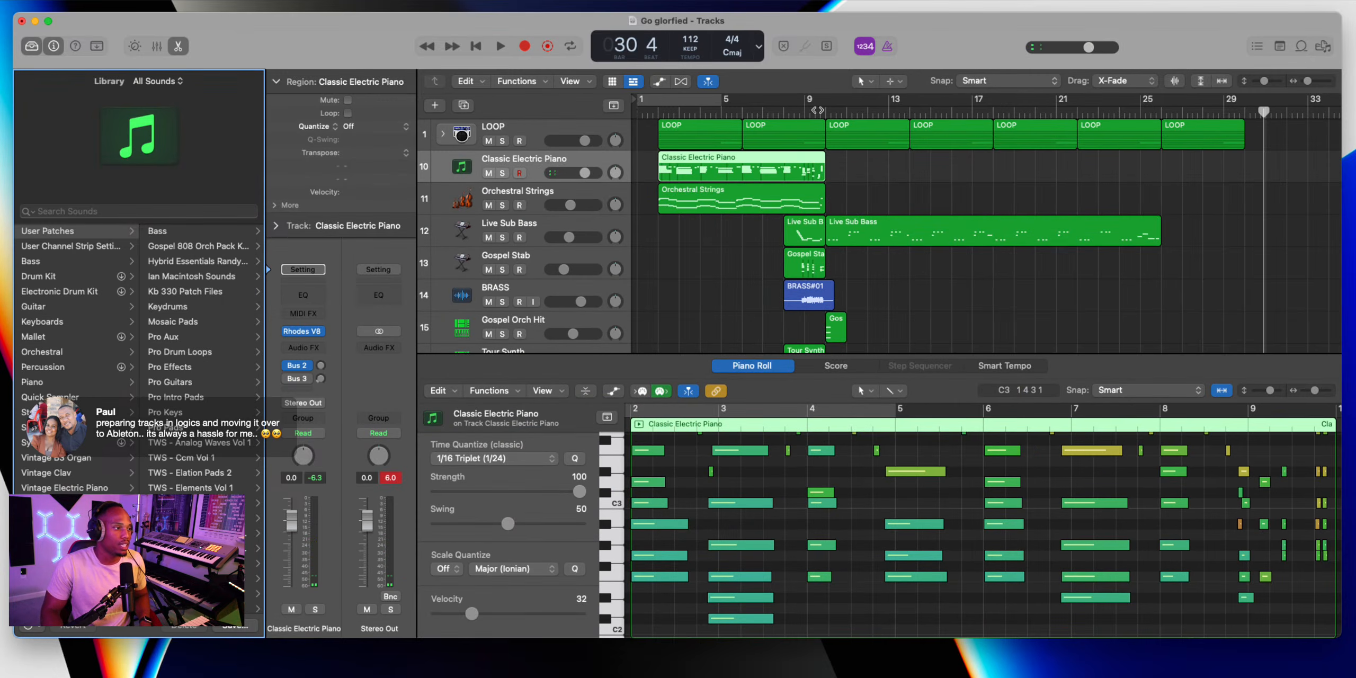
# Record an electric piano take starting near bar 9
pyautogui.click(825, 112)
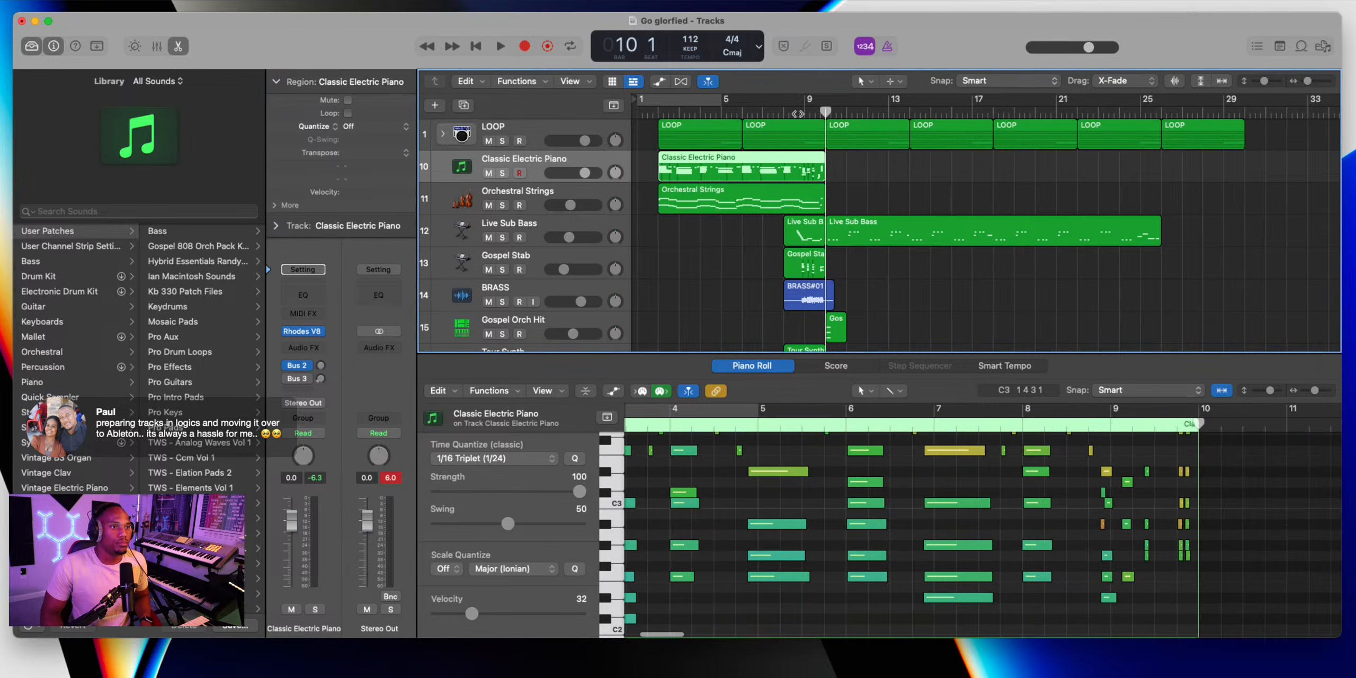
pyautogui.press('space')
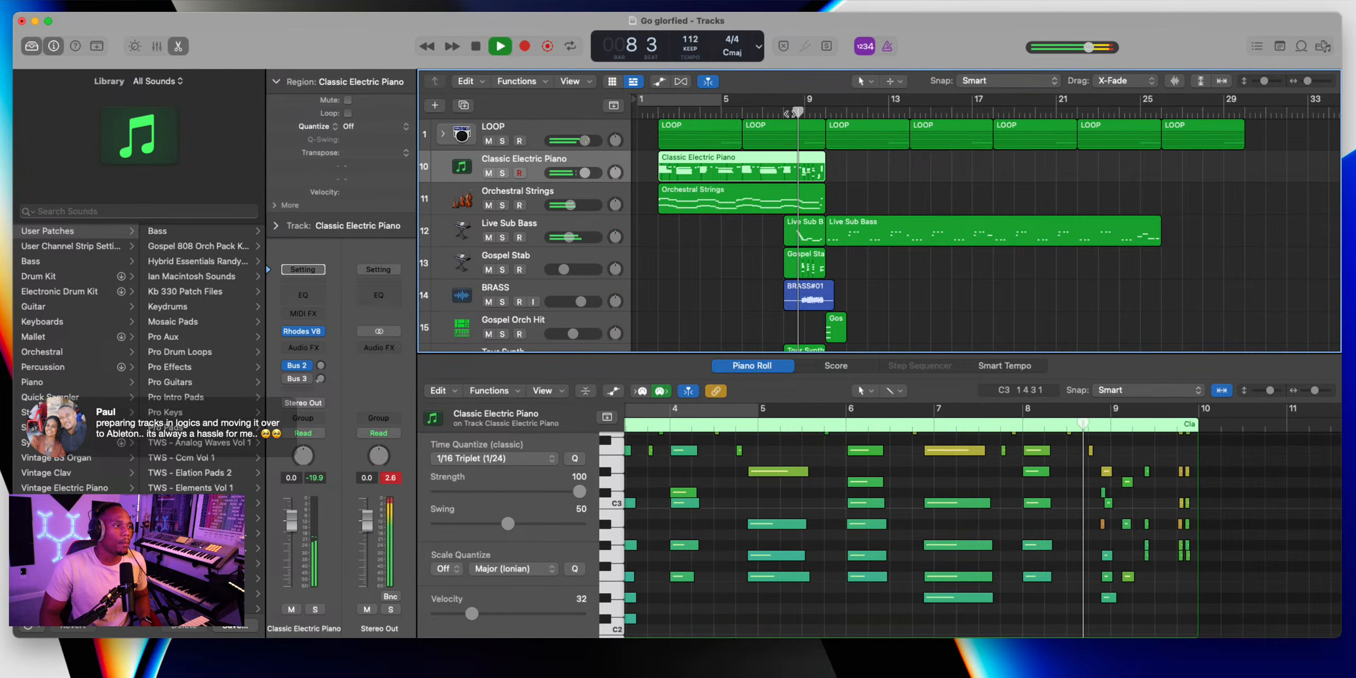
pyautogui.press('r')
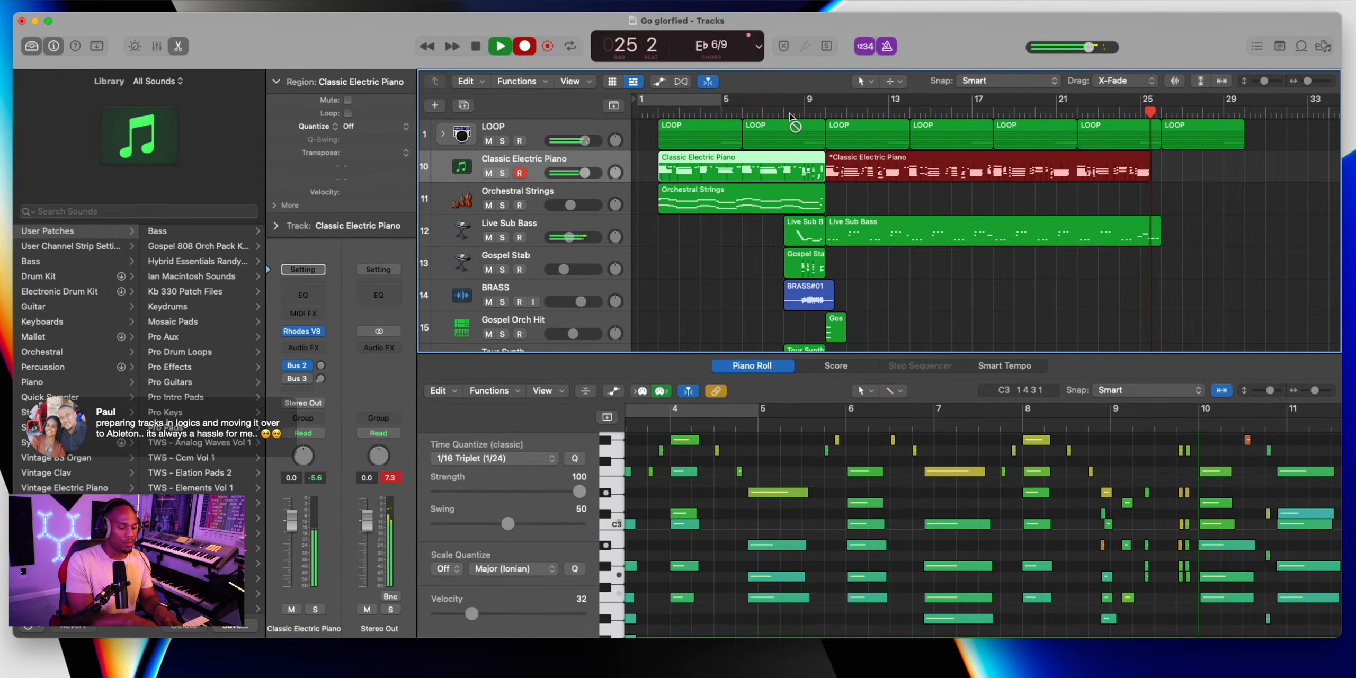
pyautogui.press('space')
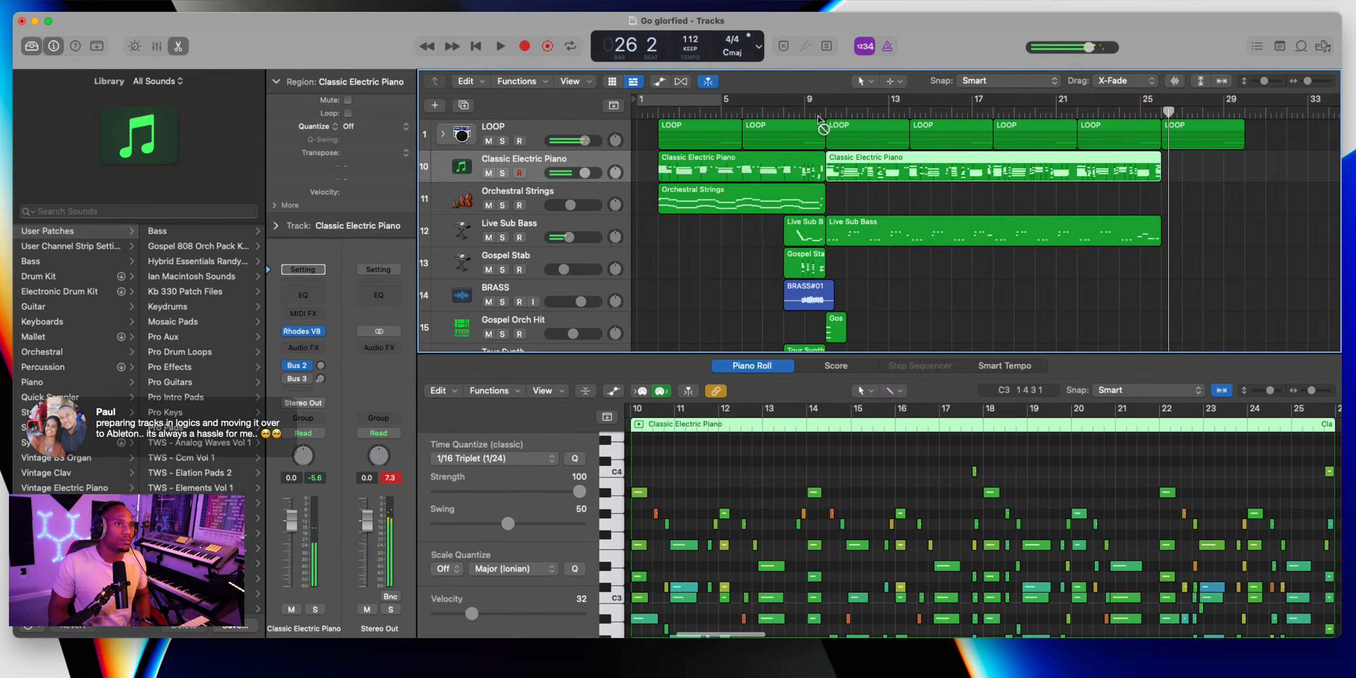
# Play back the new take, then delete the recorded region
pyautogui.press('space')
pyautogui.click(739, 491)
pyautogui.press('cmd+a')
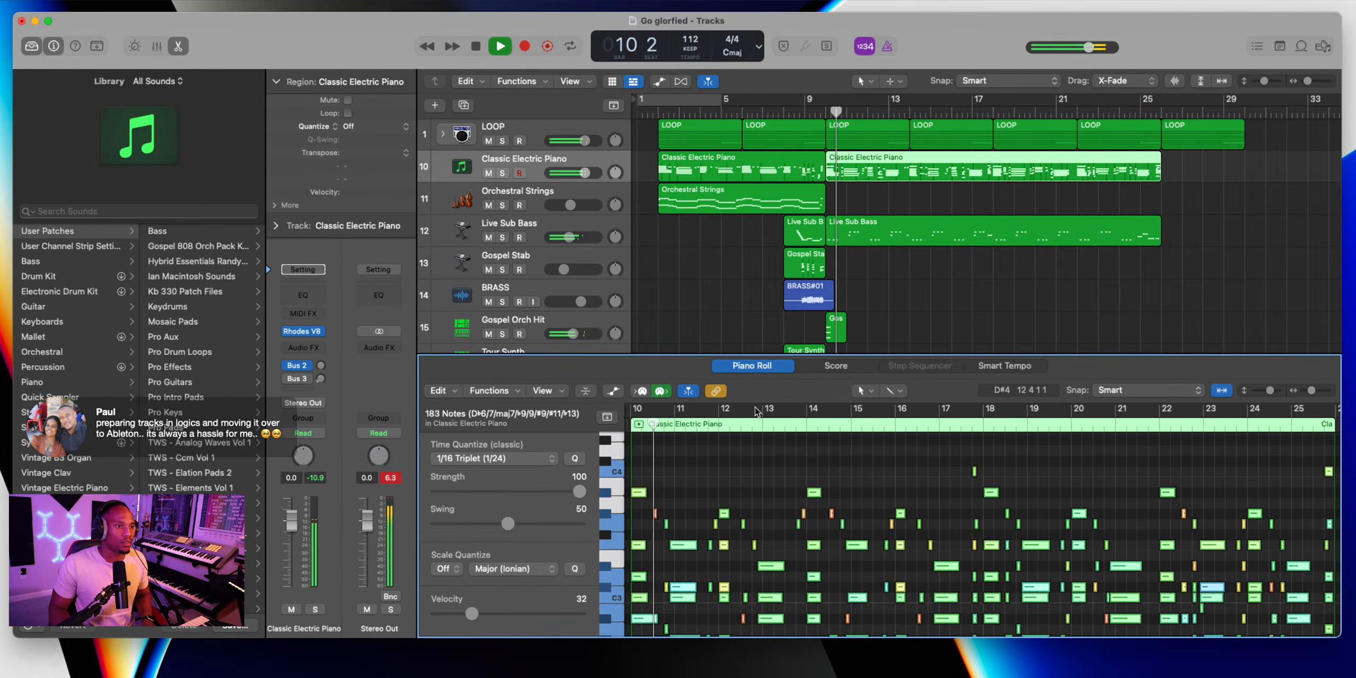
pyautogui.press('space')
pyautogui.click(874, 157)
pyautogui.press('Delete')
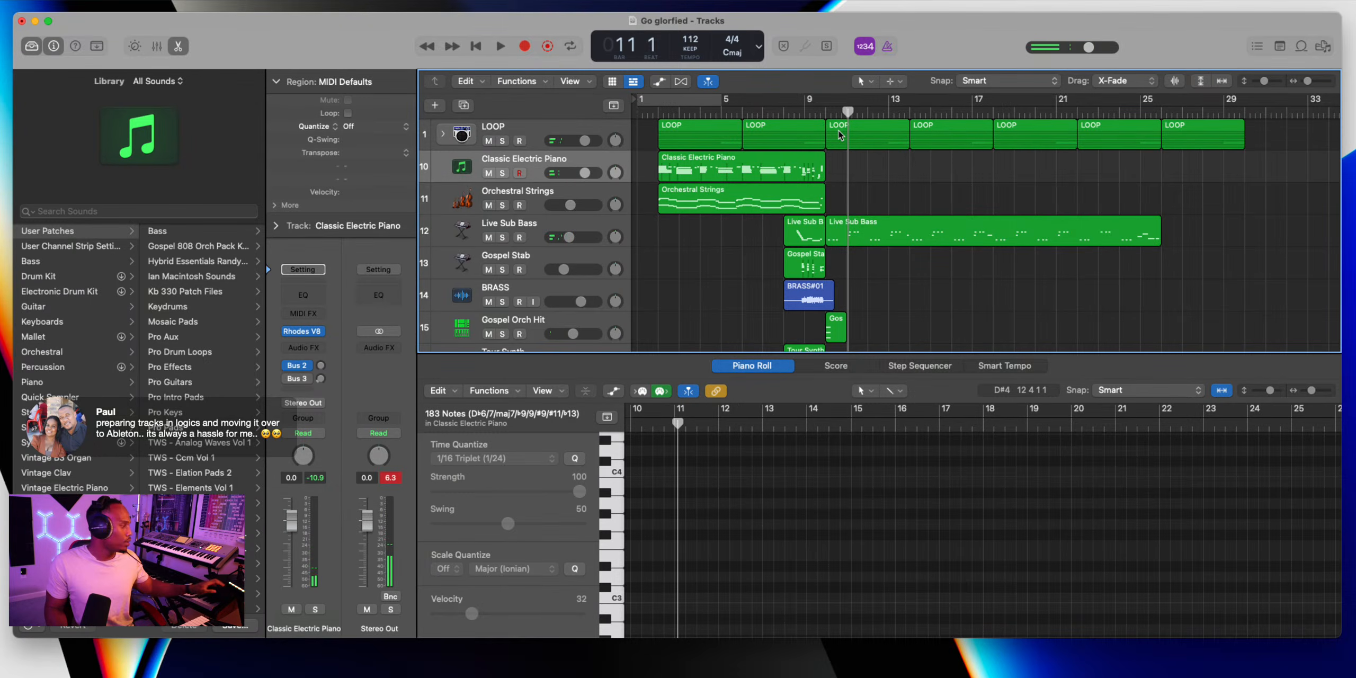
# Record a new electric piano take from bar 10 to about bar 32
pyautogui.click(830, 112)
pyautogui.press('r')
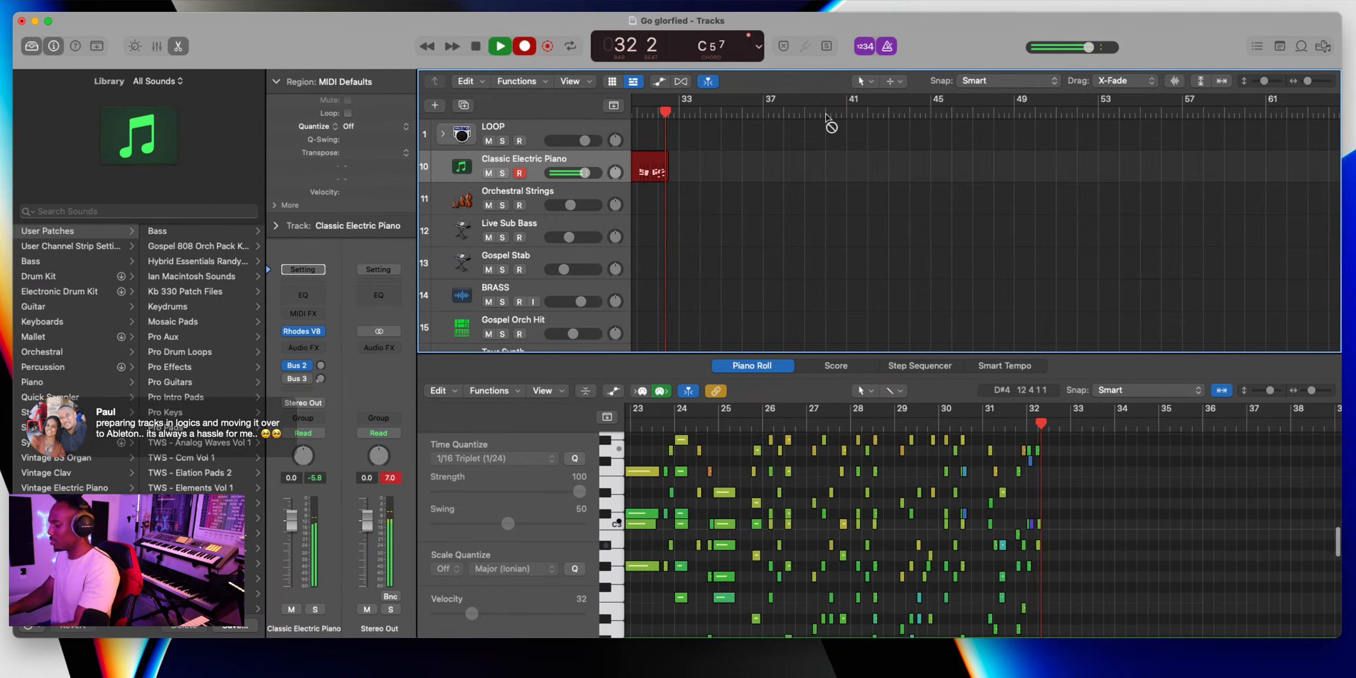
pyautogui.press('space')
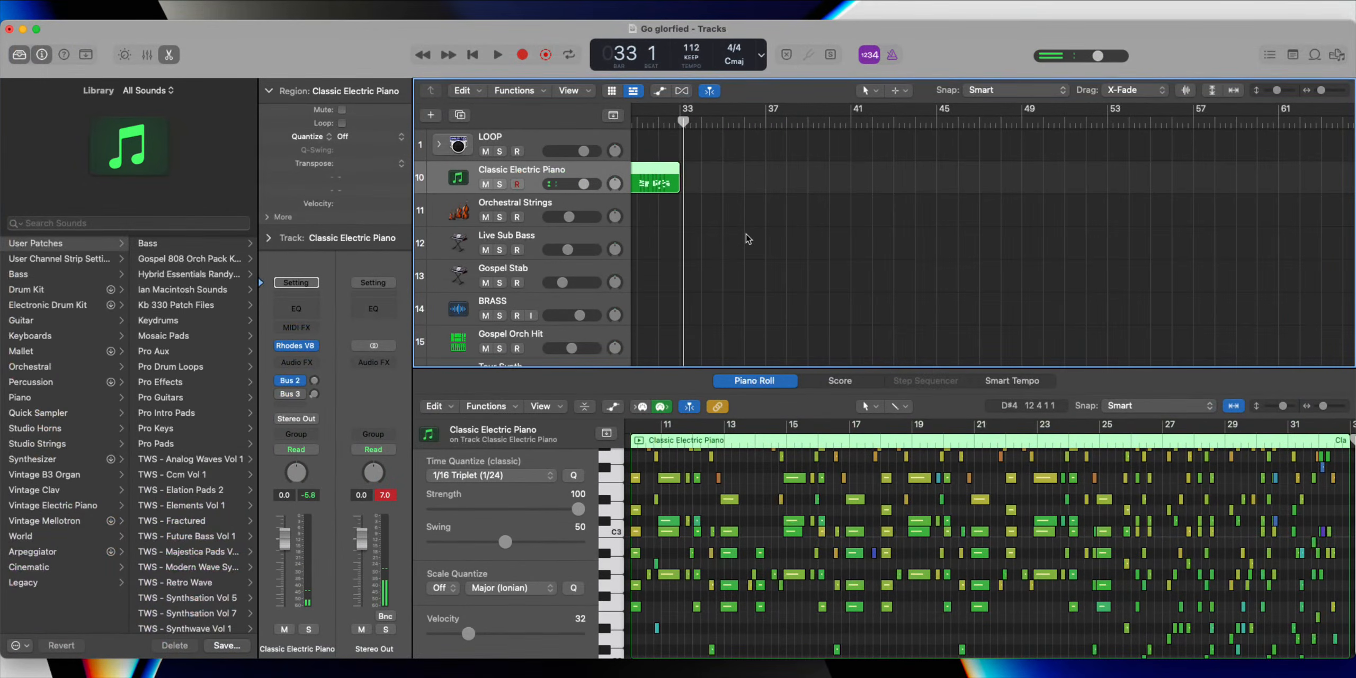
pyautogui.hscroll(-10, 749, 239)
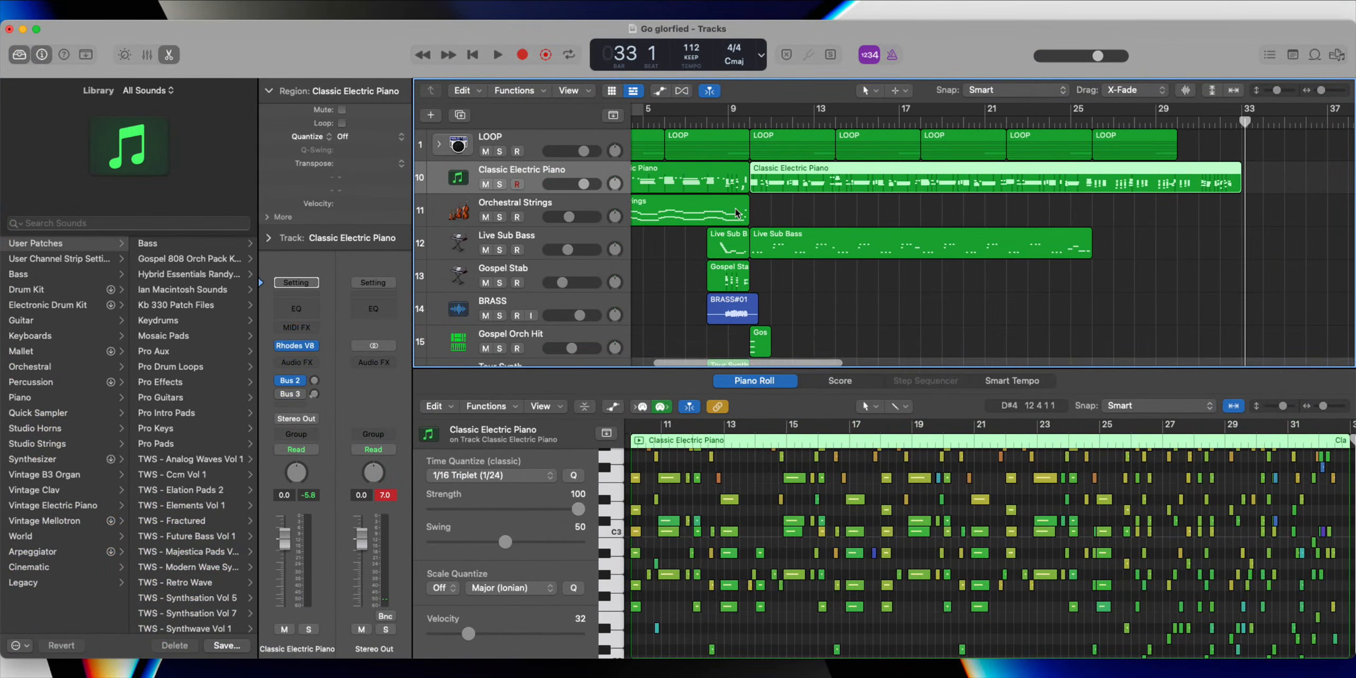
# Play back the new piano take from about bar 10 with the note editor hidden
pyautogui.click(753, 118)
pyautogui.press('space')
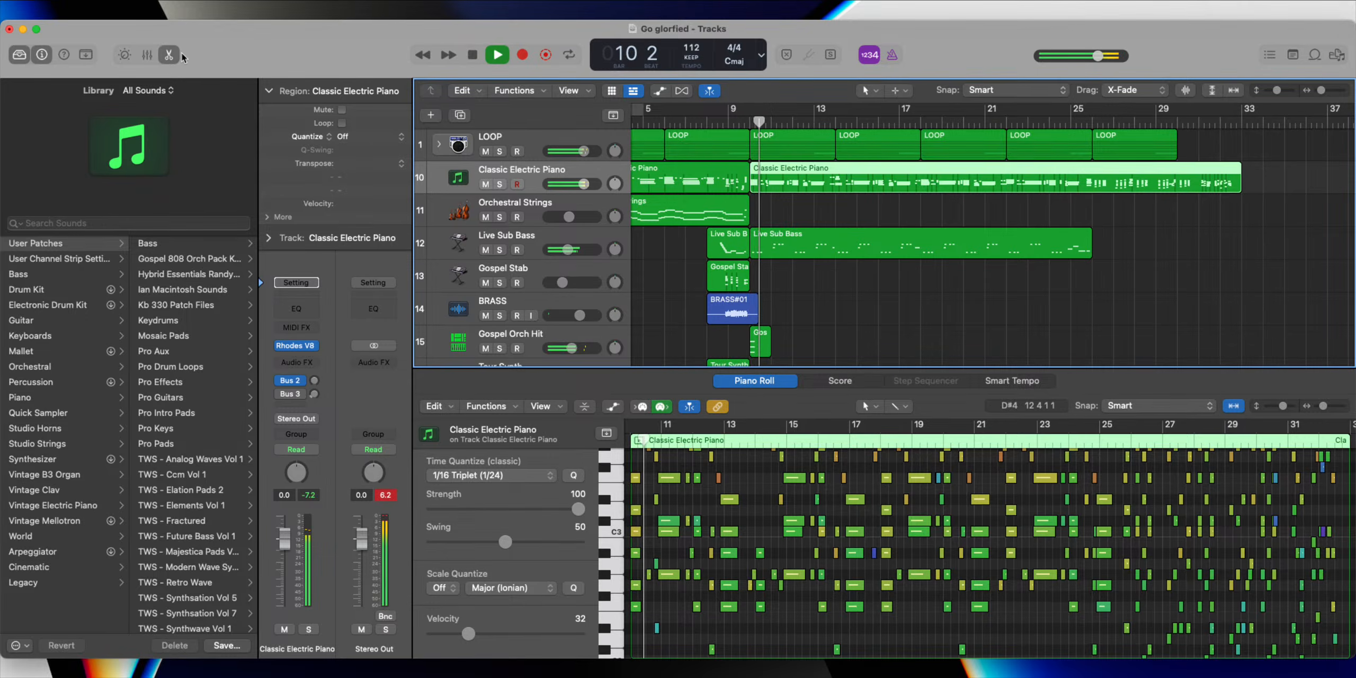
pyautogui.press('e')
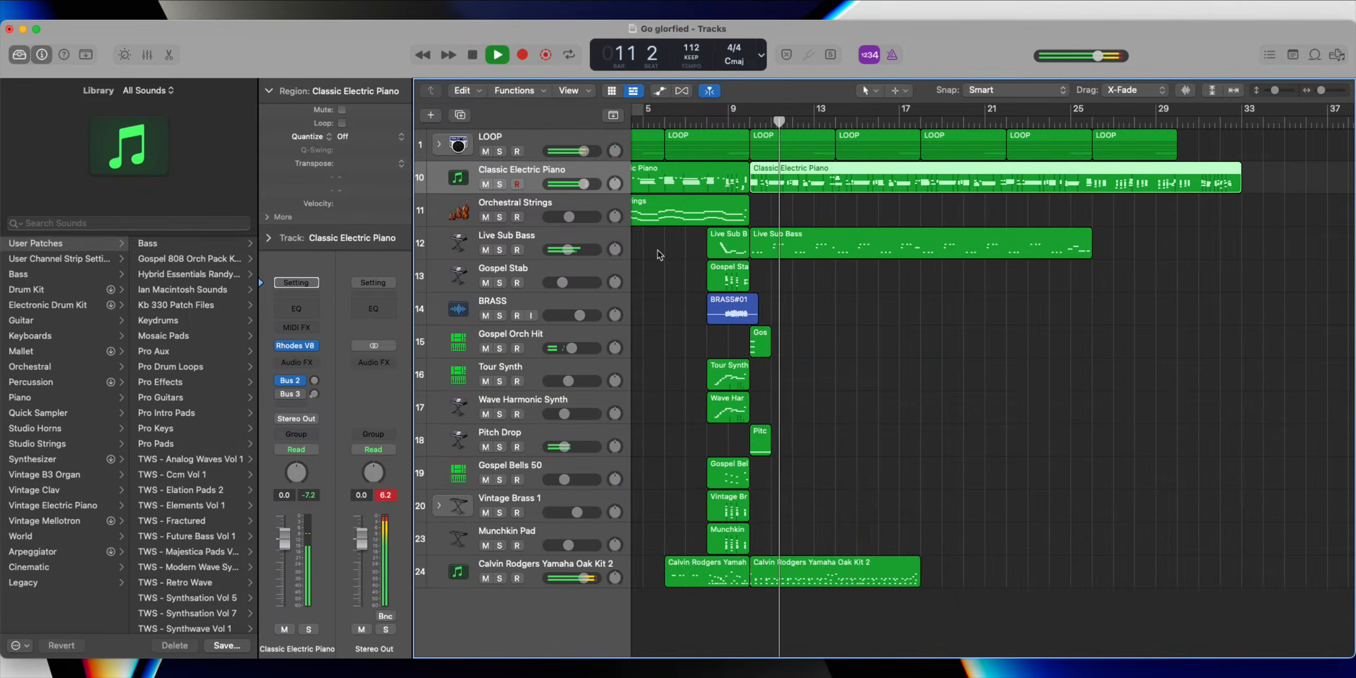
# Select the Gospel Orch Hit track and start recording a take on it
pyautogui.click(532, 214)
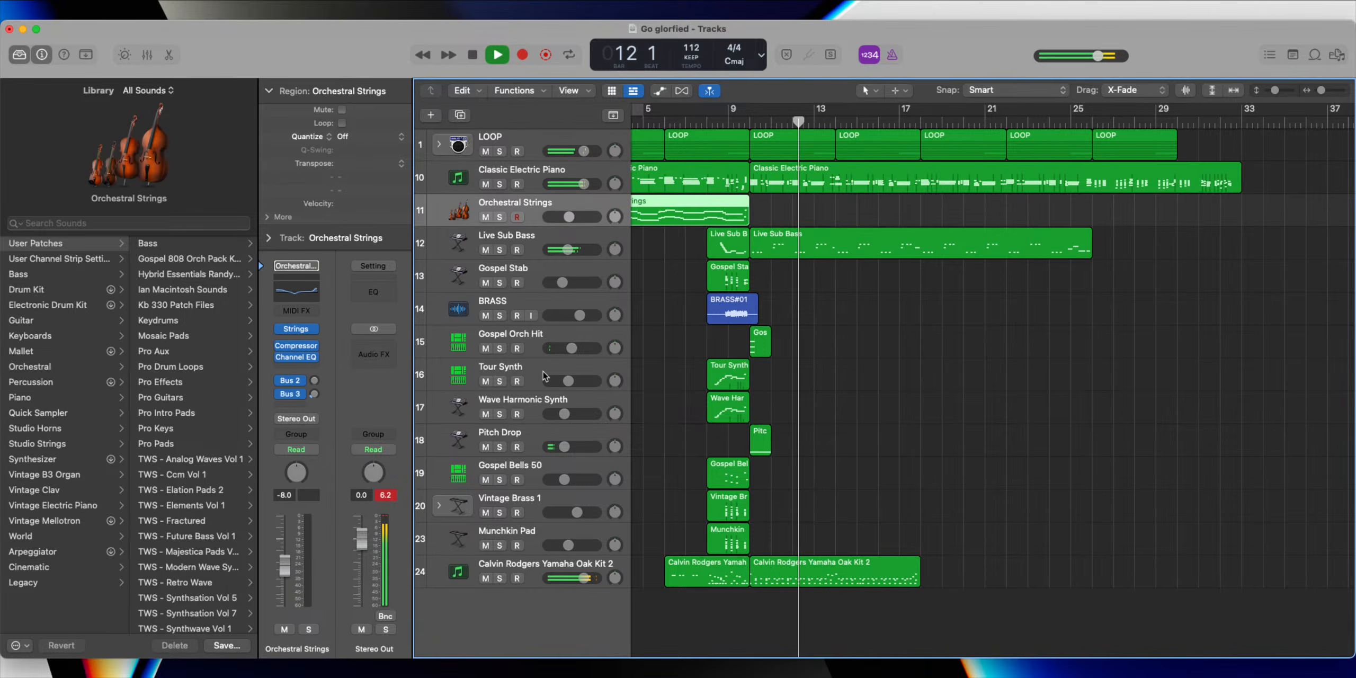
pyautogui.click(529, 342)
pyautogui.click(534, 369)
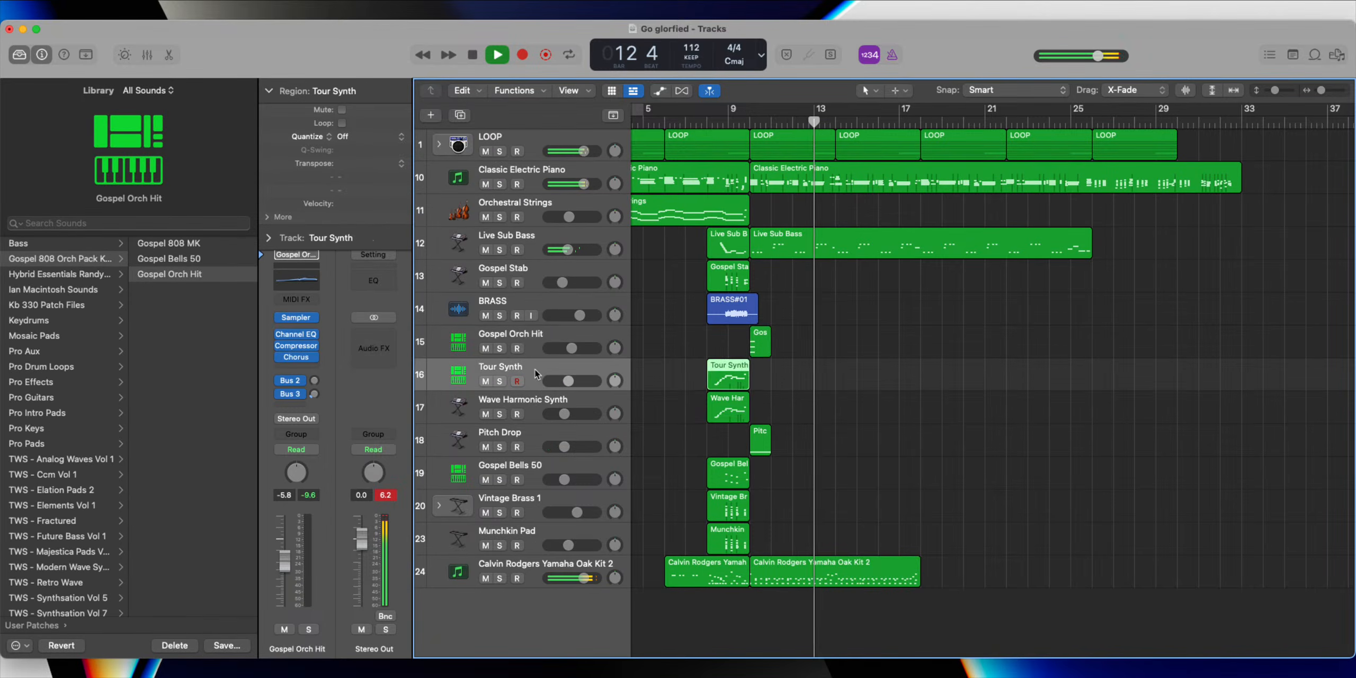
pyautogui.click(532, 337)
pyautogui.press('r')
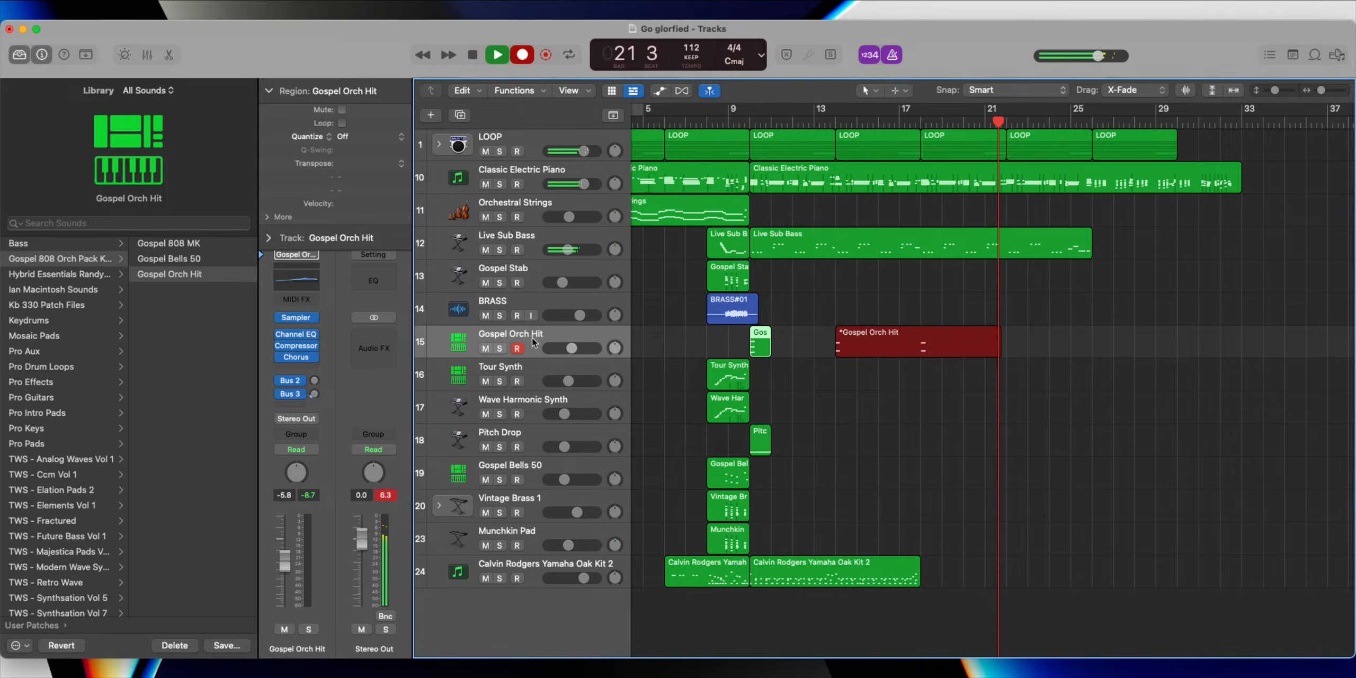
# Stop recording, split the Gospel Orch Hit take, and delete the right-hand piece
pyautogui.press('space')
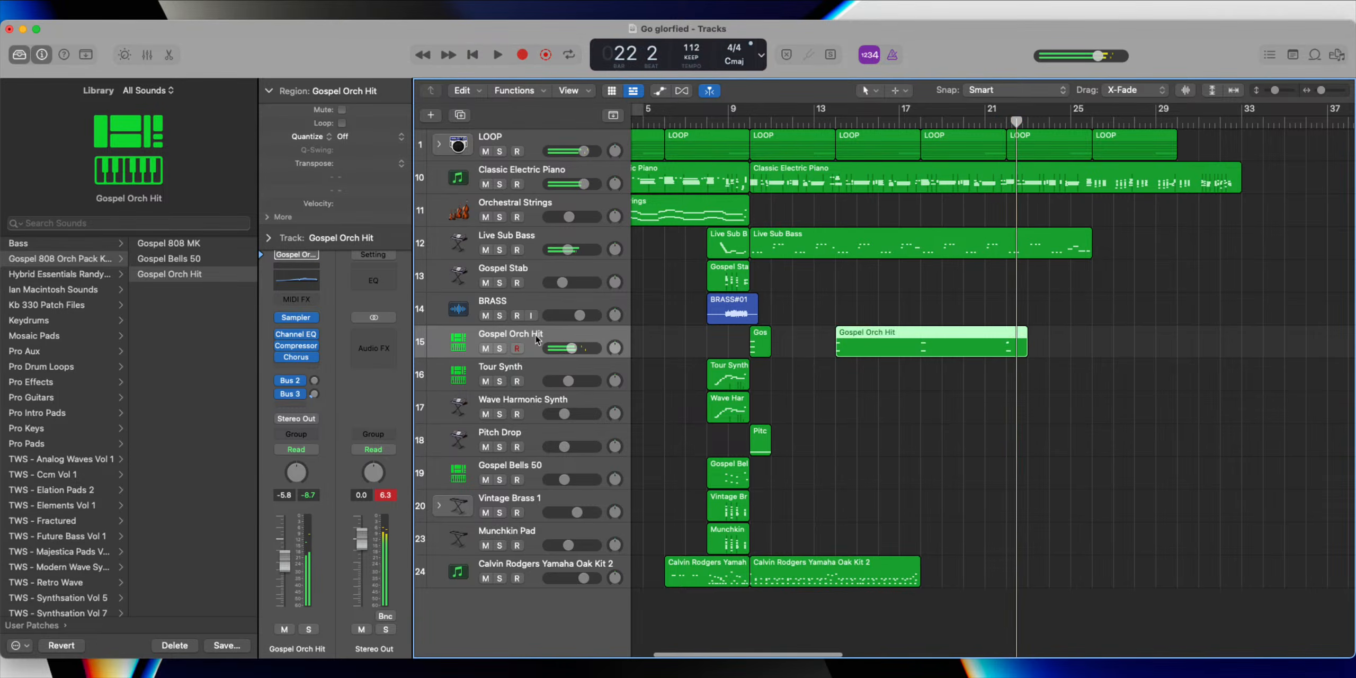
pyautogui.click(969, 350)
pyautogui.click(904, 351)
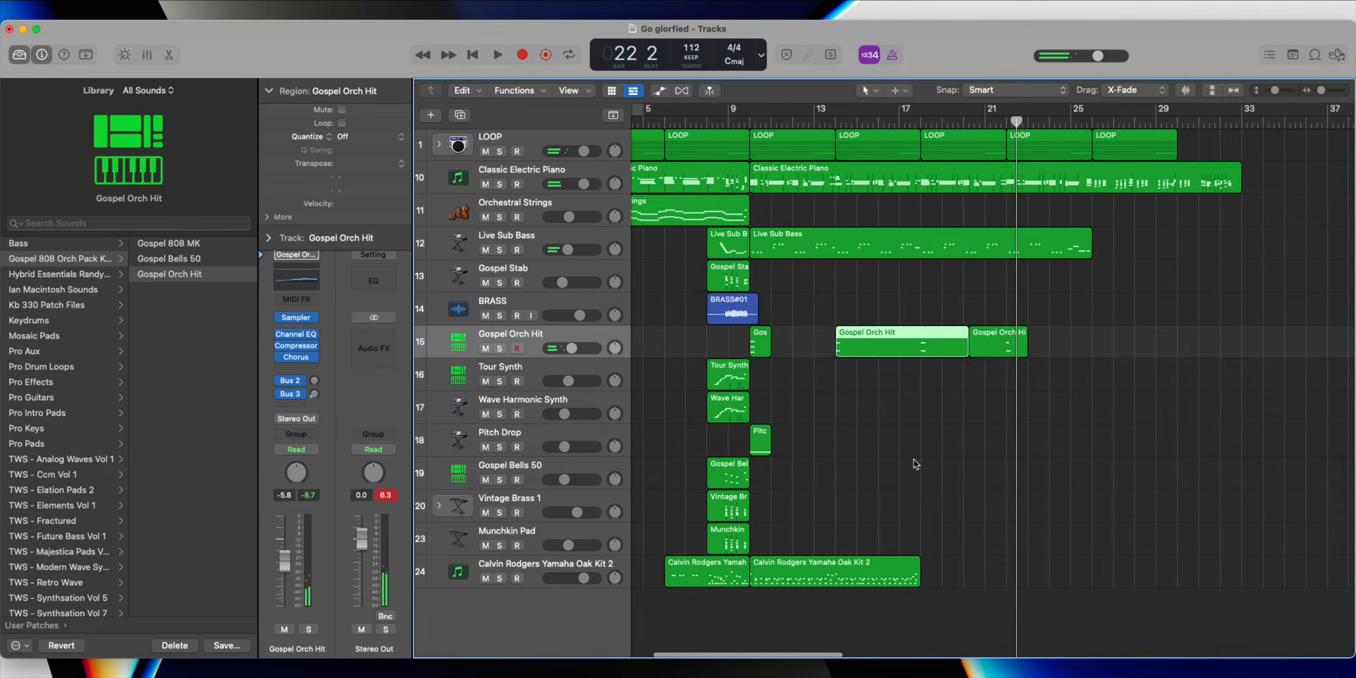
pyautogui.doubleClick(869, 347)
pyautogui.click(991, 345)
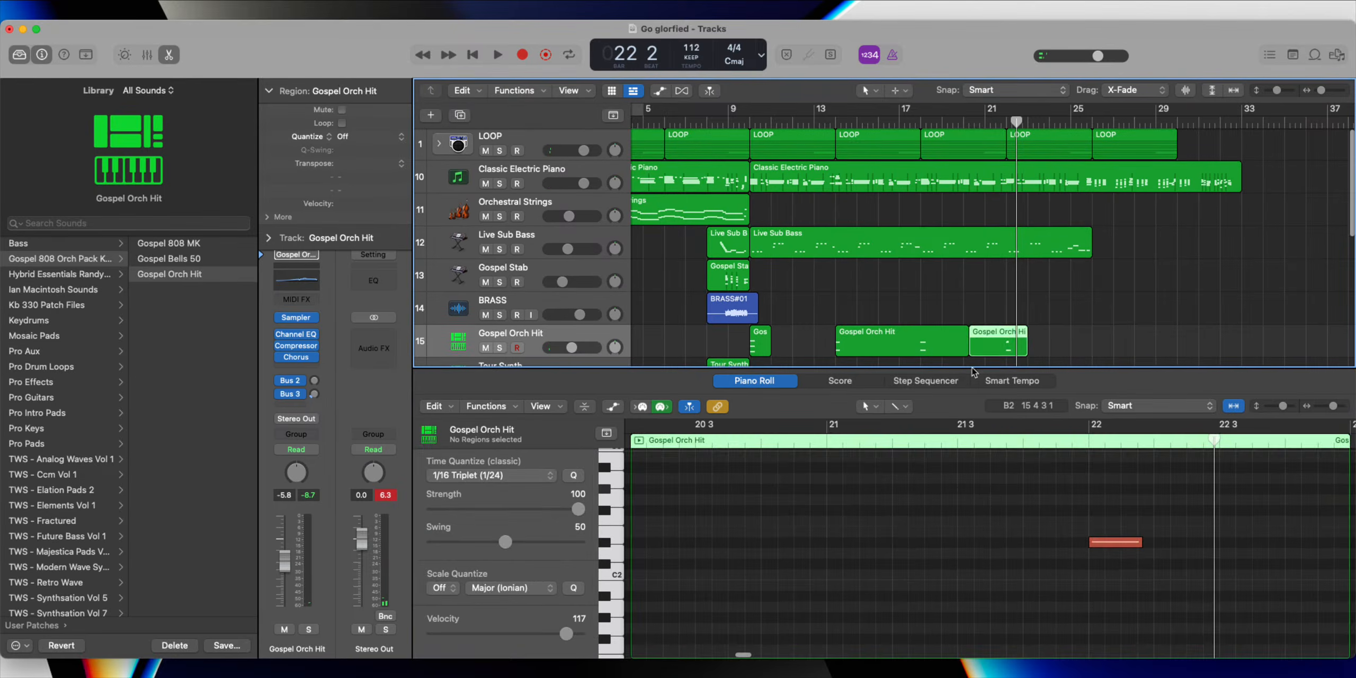
pyautogui.press('Delete')
pyautogui.press('e')
# Record a short Gospel Orch Hit near bar 21 and check its notes in the Piano Roll
pyautogui.press('r')
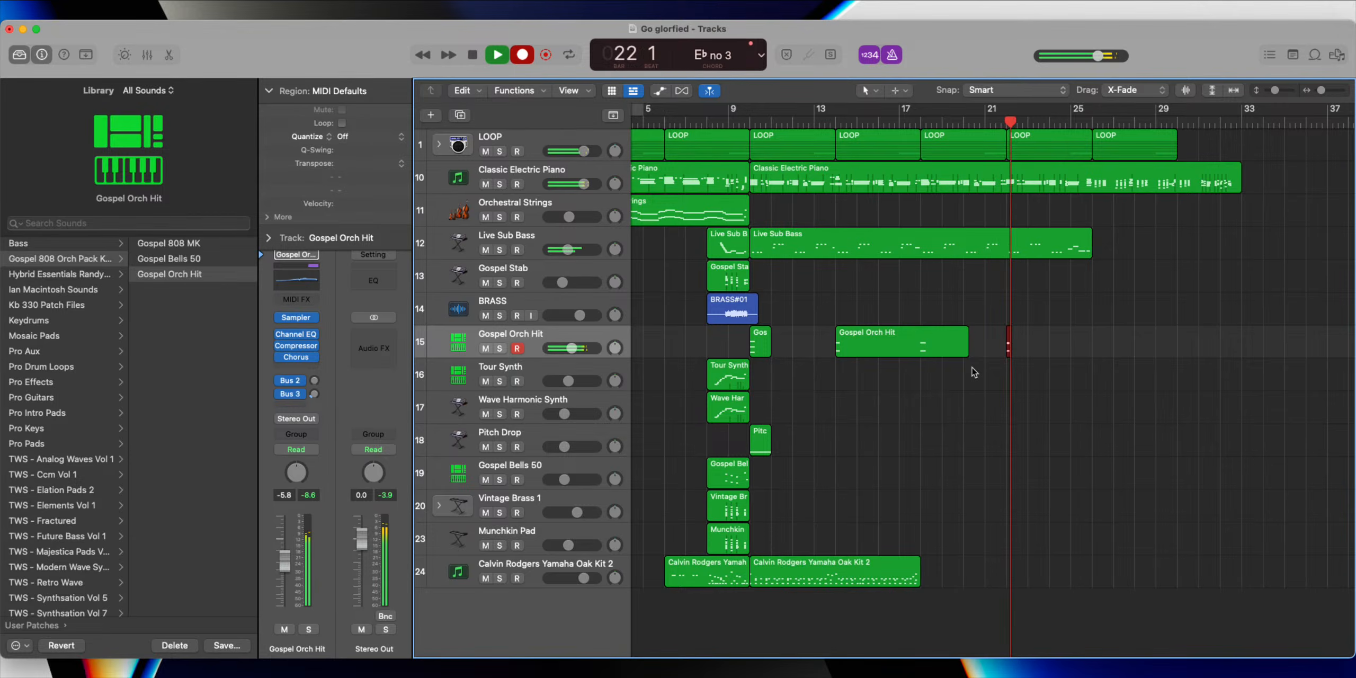
pyautogui.press('super+period')
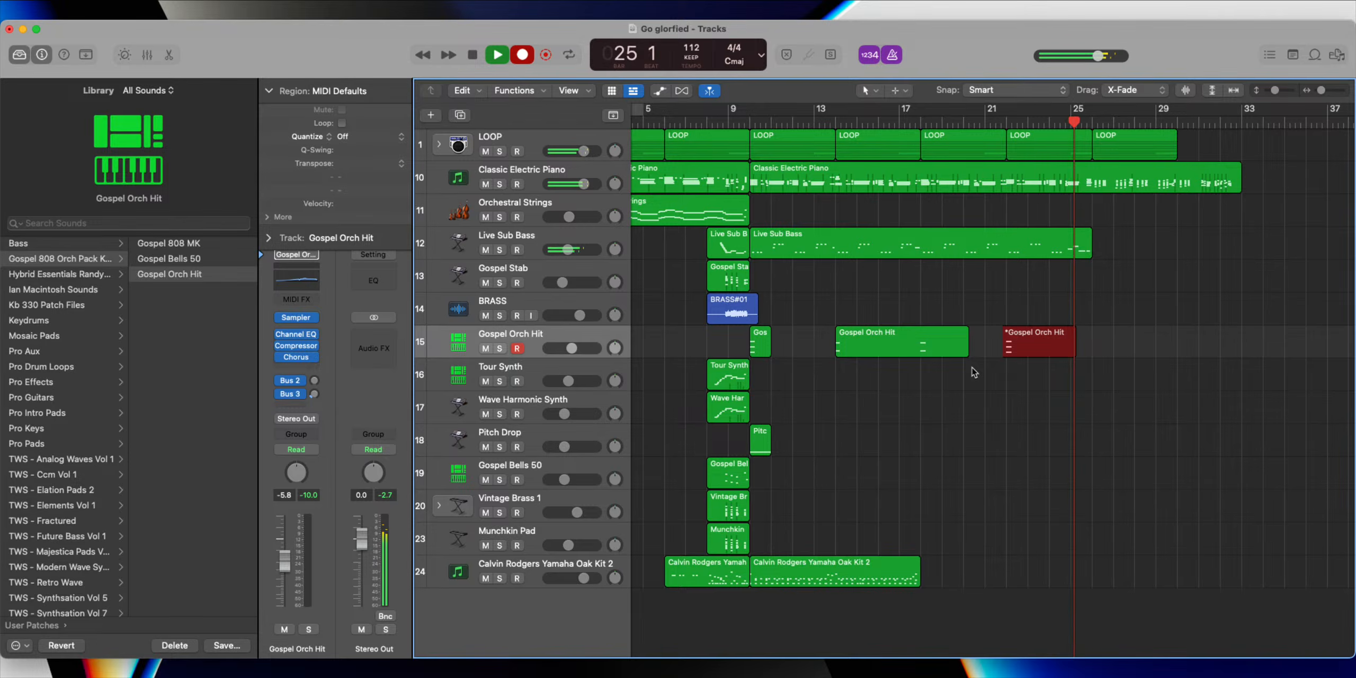
pyautogui.press('space')
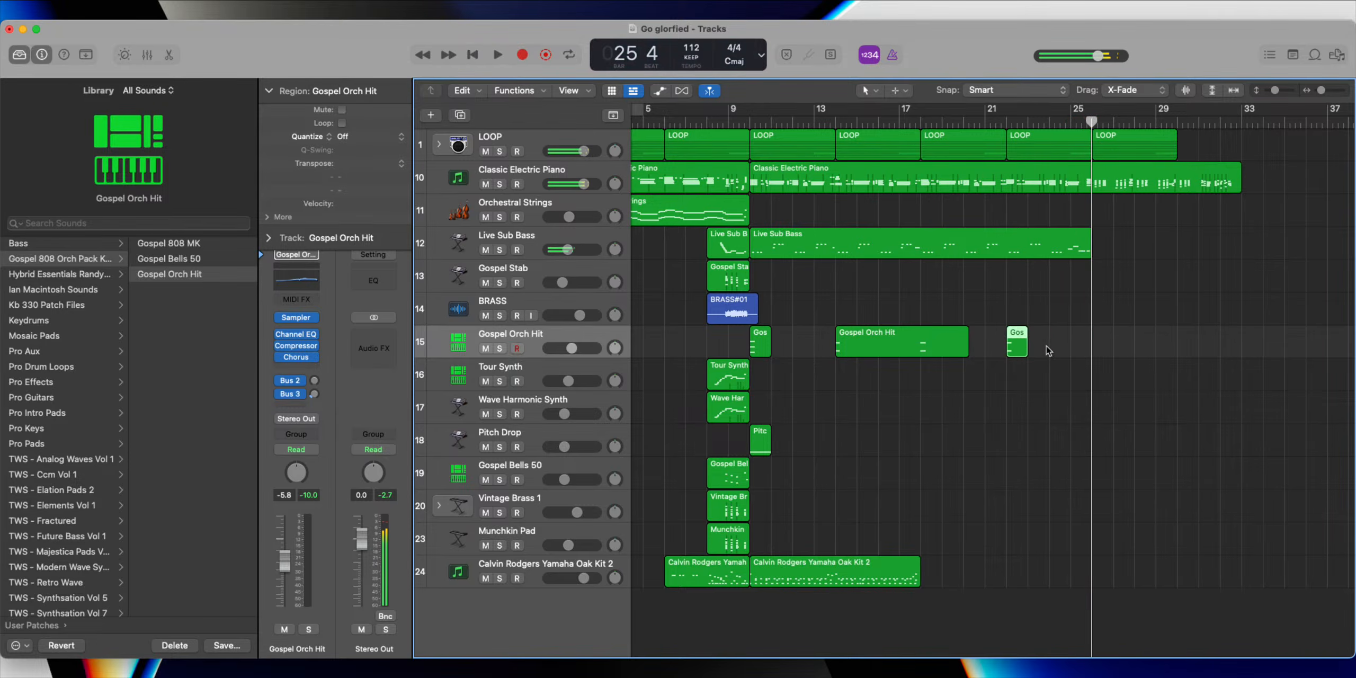
pyautogui.doubleClick(1014, 347)
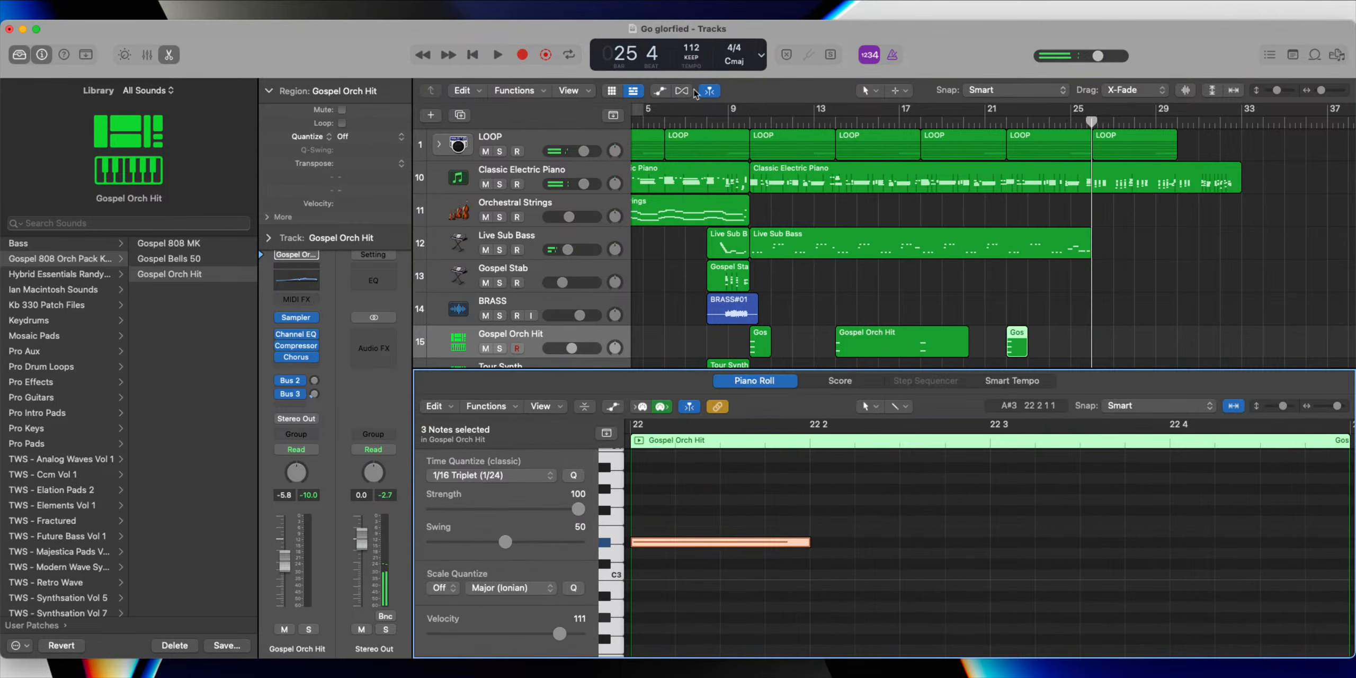
pyautogui.doubleClick(721, 123)
pyautogui.doubleClick(879, 344)
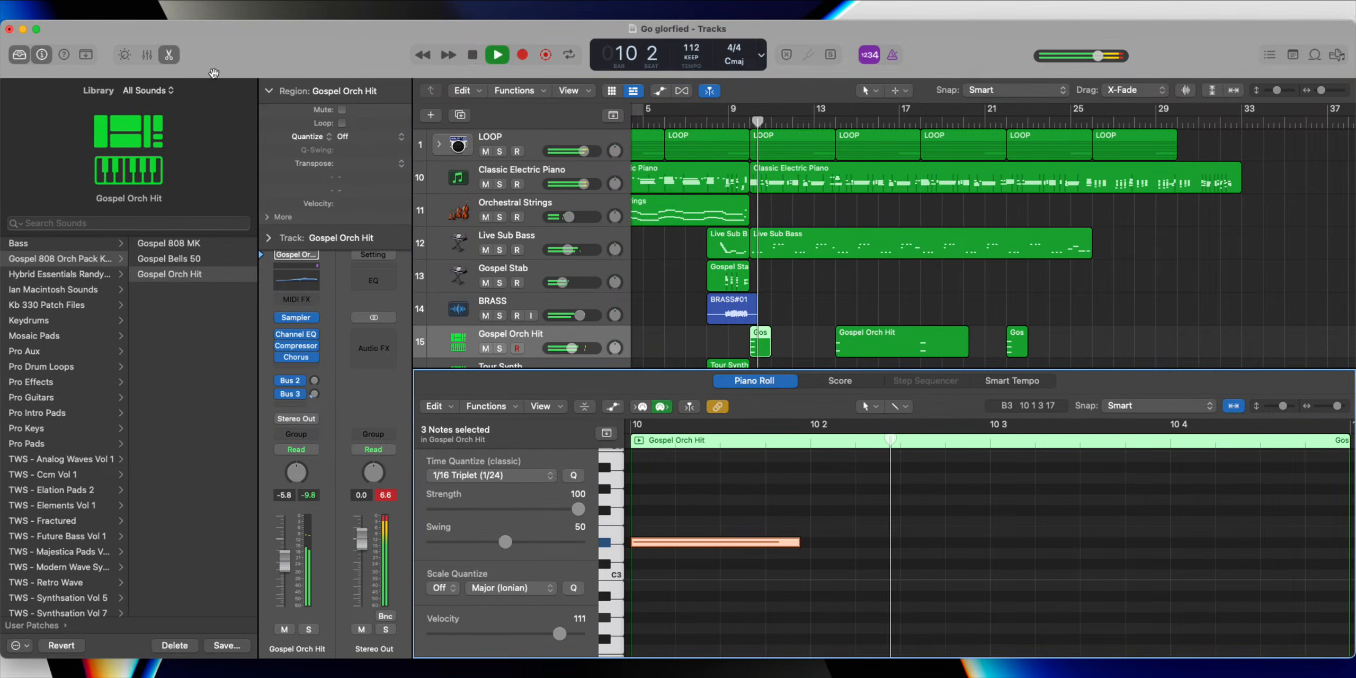
pyautogui.click(169, 55)
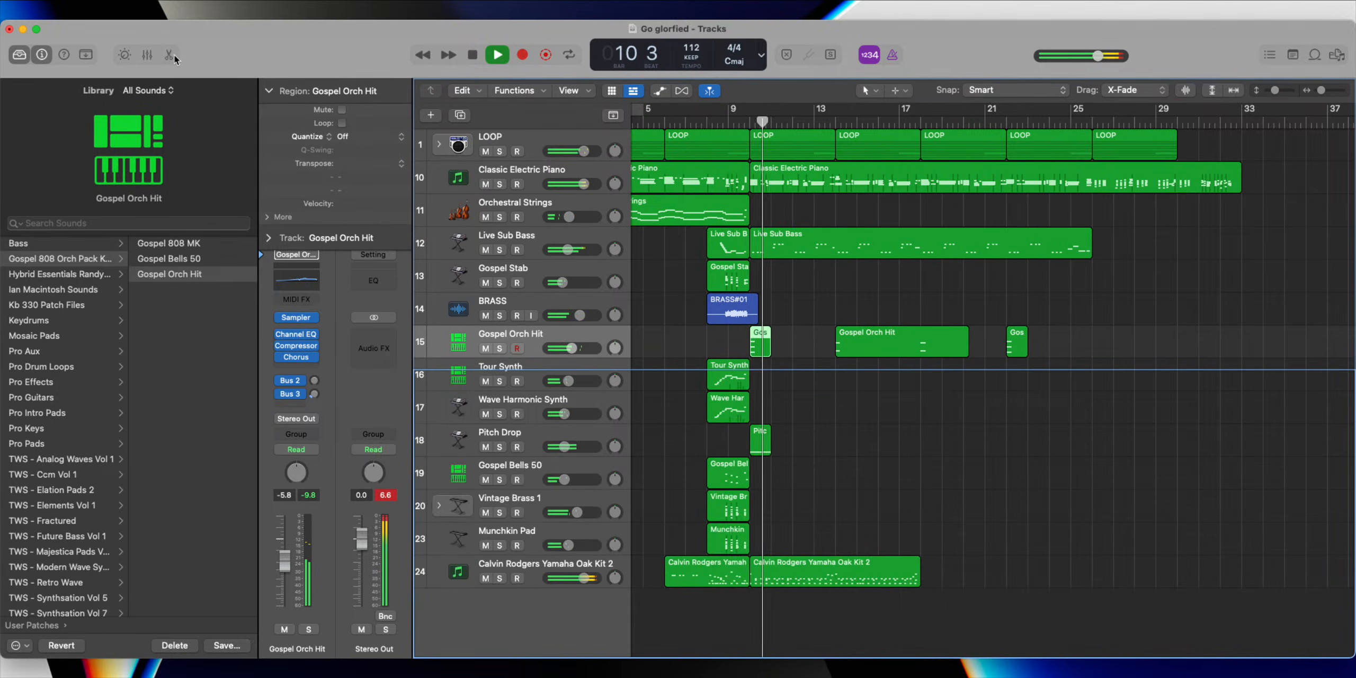
pyautogui.click(542, 207)
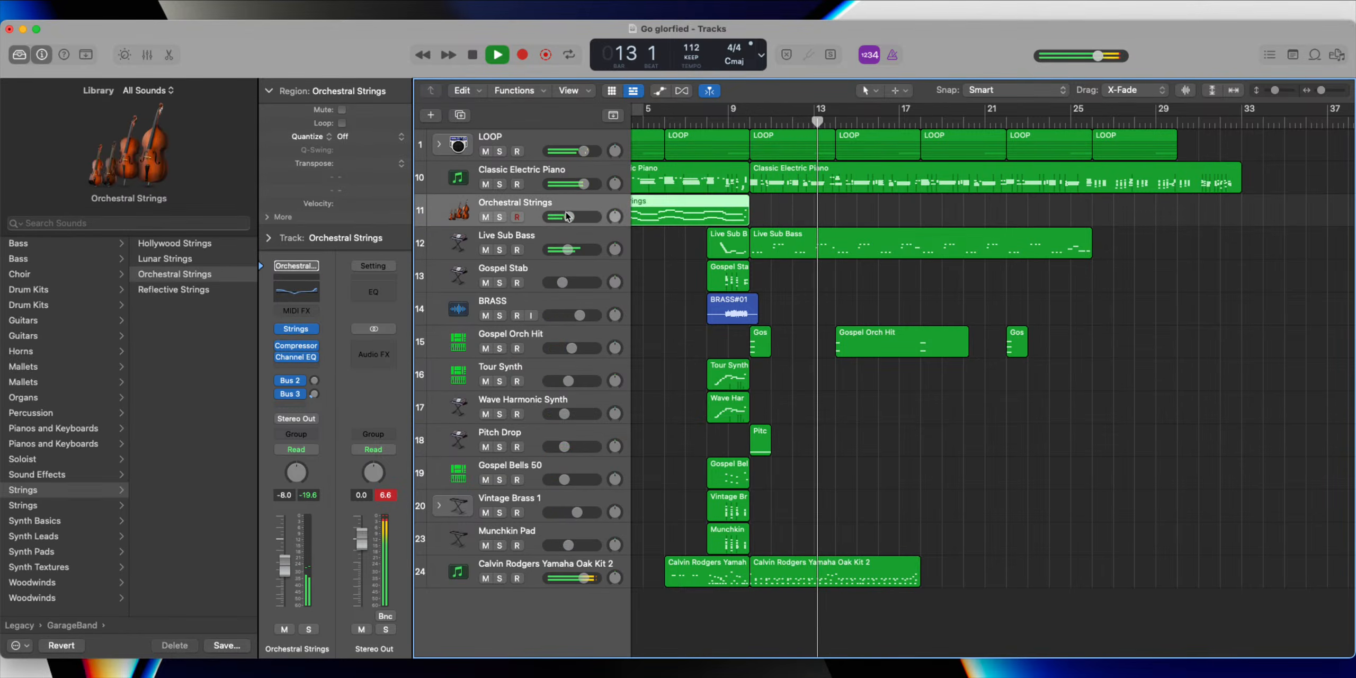
# Raise Orchestral Strings to -4.2, then record and discard a first strings take
pyautogui.moveTo(566, 216); pyautogui.dragTo(587, 218)
pyautogui.press('r')
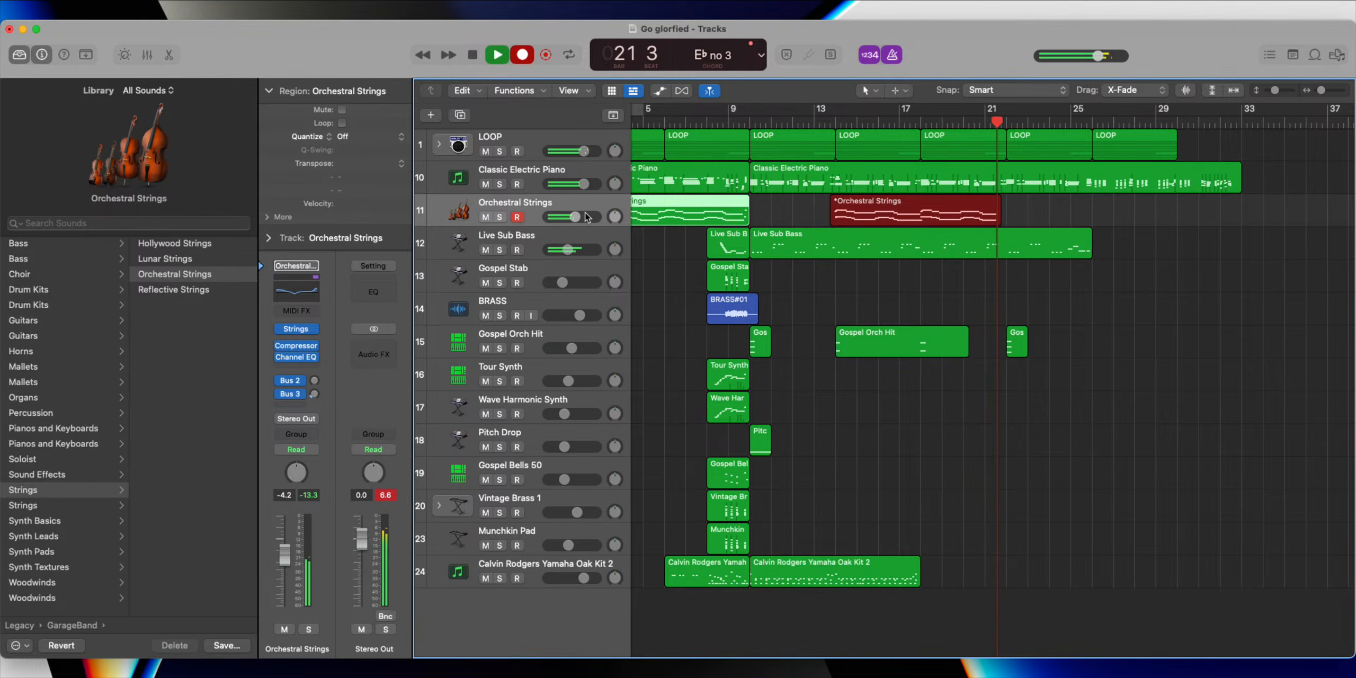
pyautogui.press('space')
pyautogui.press('Delete')
# Record a strings part from bar 13 to about bar 26
pyautogui.click(830, 121)
pyautogui.press('r')
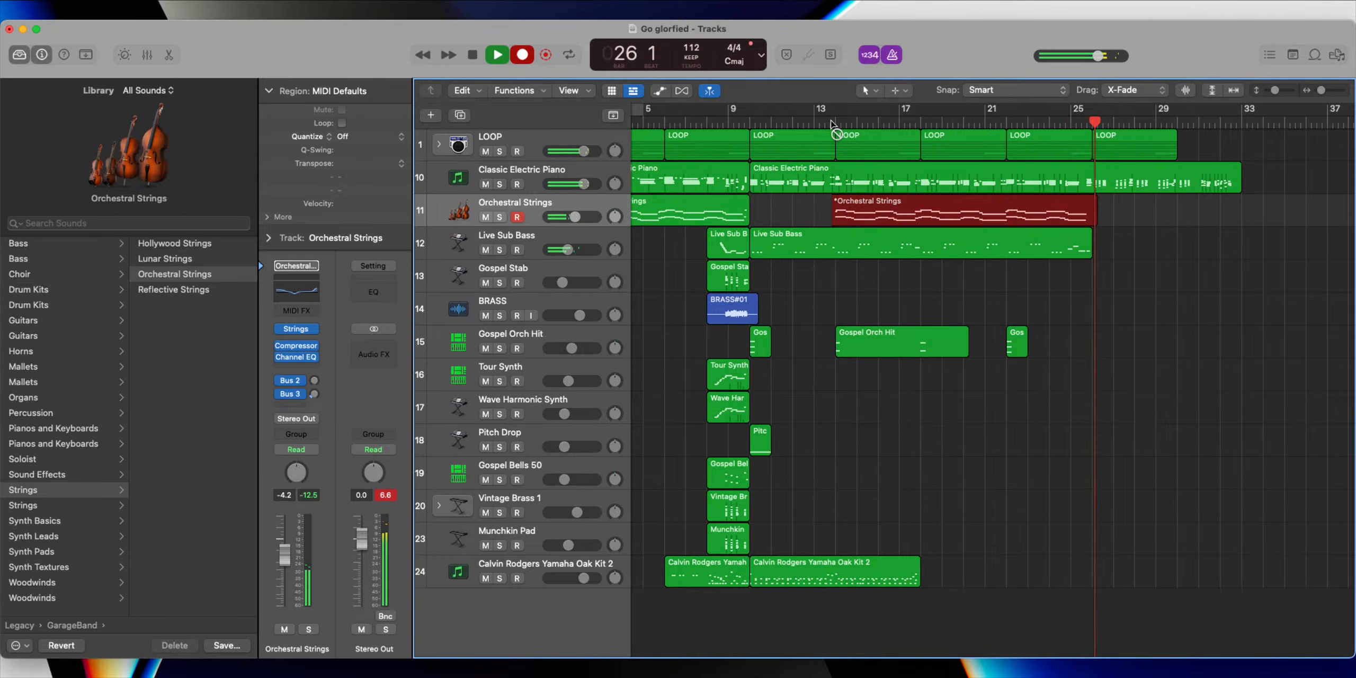
pyautogui.press('space')
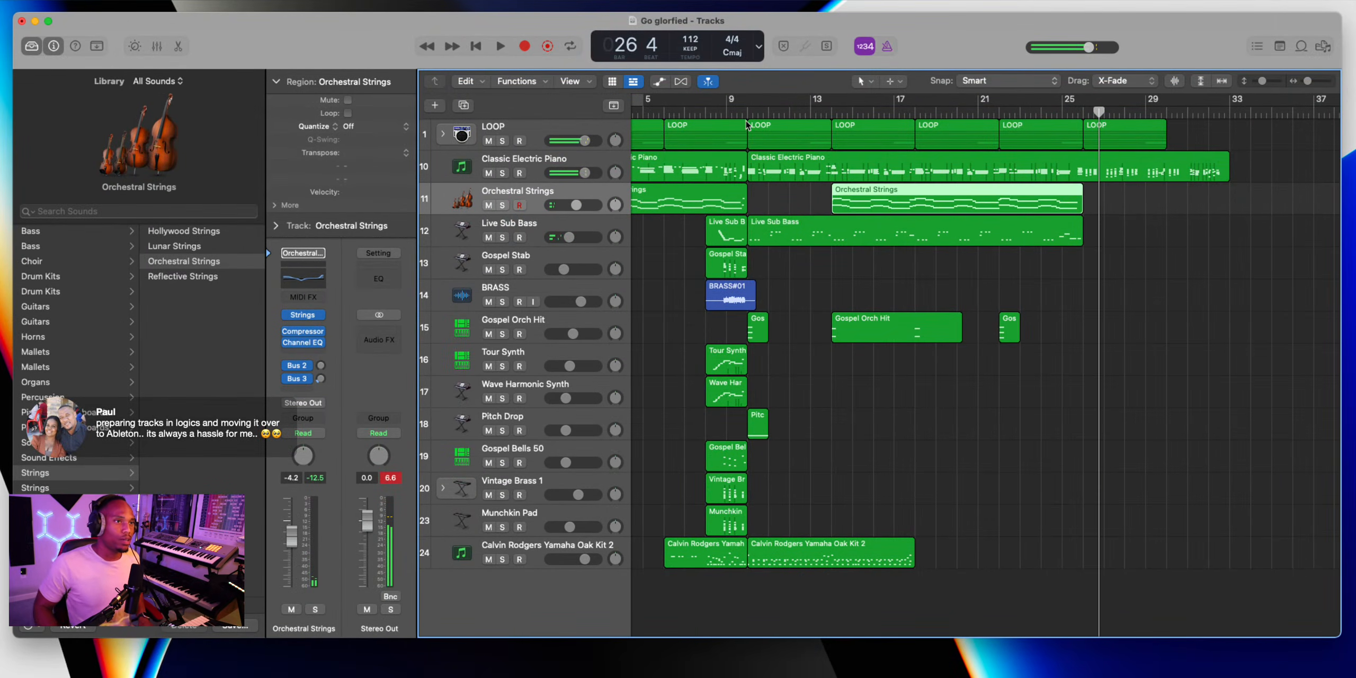
pyautogui.click(726, 113)
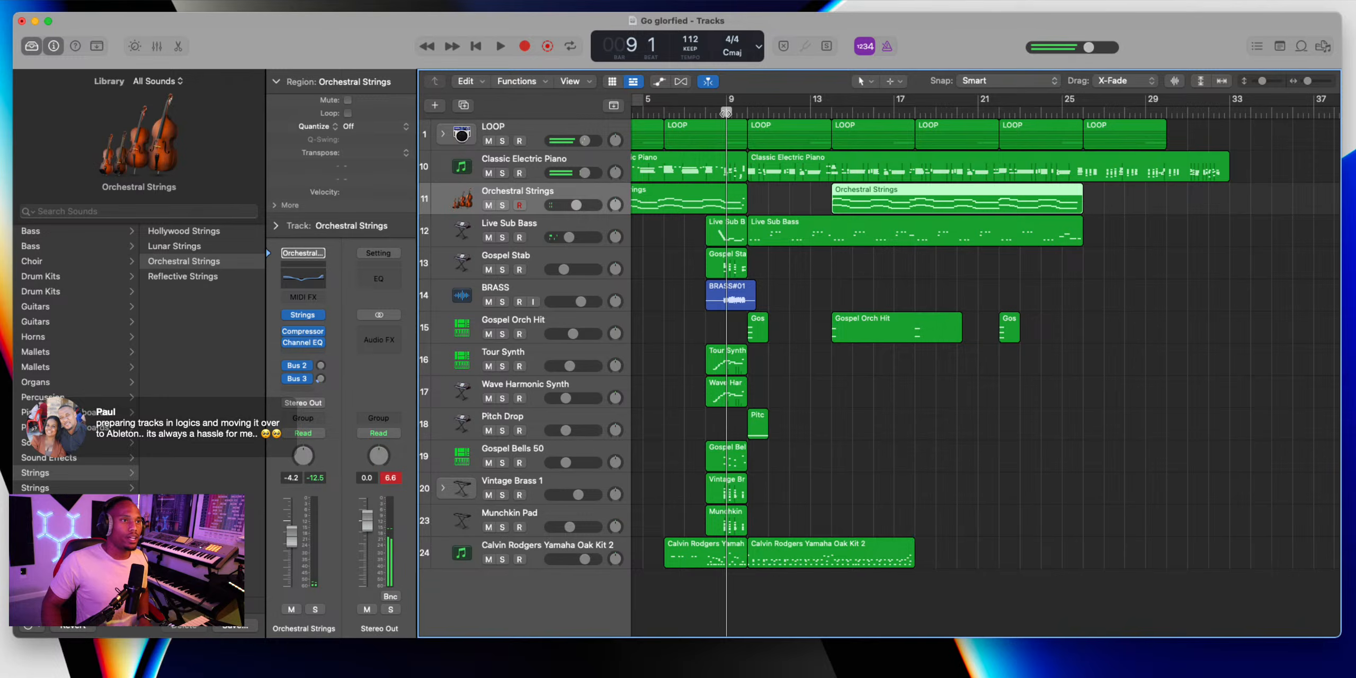
pyautogui.click(535, 363)
# Arm Wave Harmonic Synth with Tour Synth, record a layered take, then delete it
pyautogui.click(517, 393)
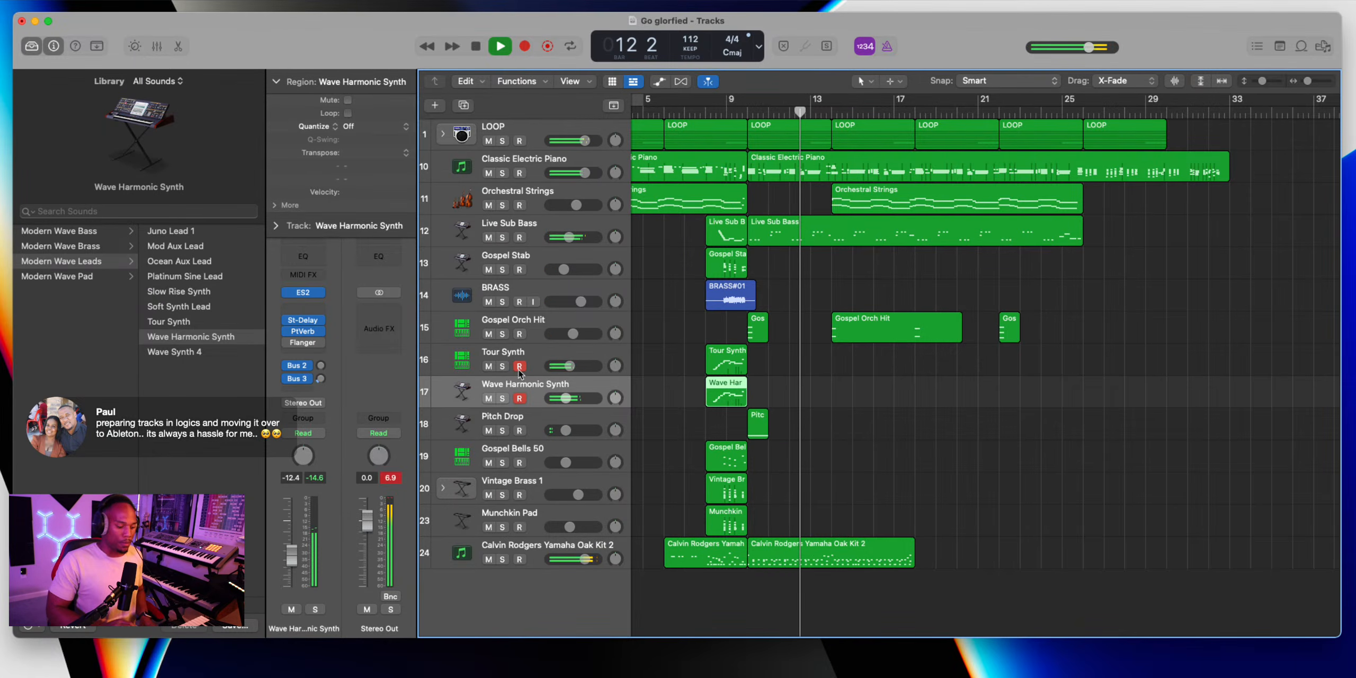
pyautogui.press('r')
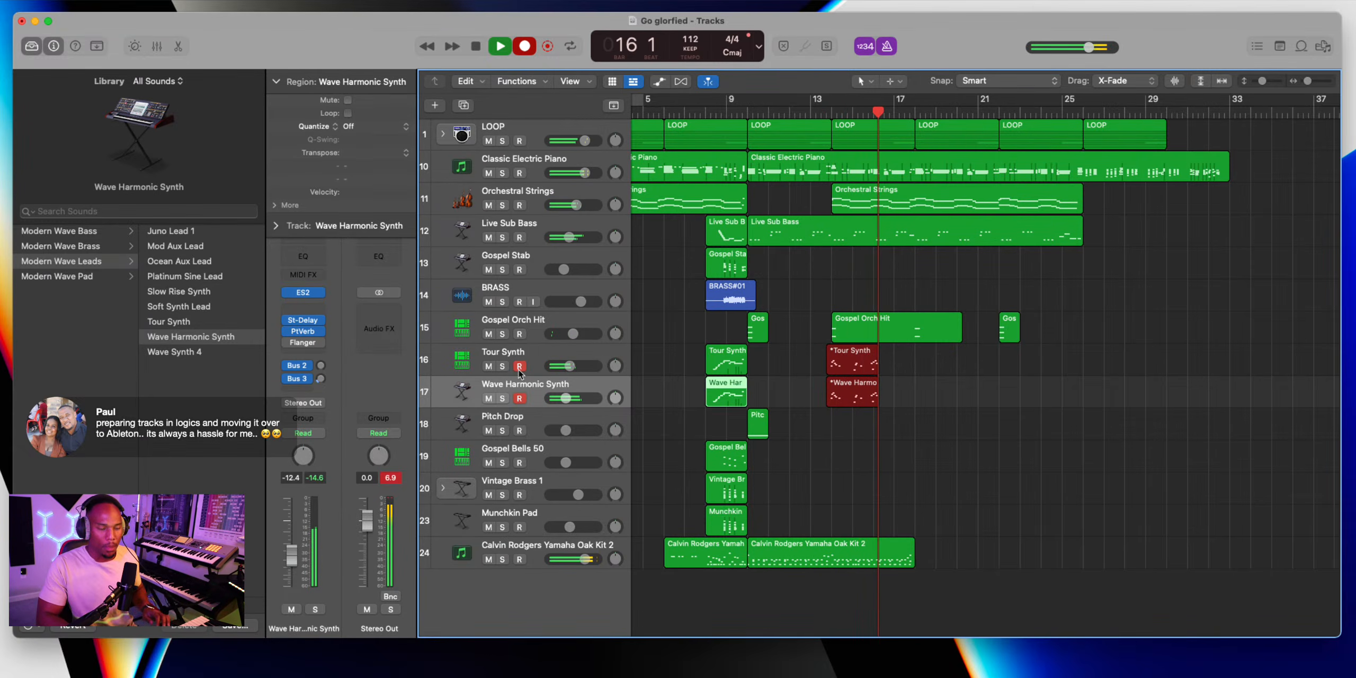
pyautogui.hotkey('shift', 'r')
pyautogui.press('Delete')
# Record the layered synths again from bar 13 to about bar 16
pyautogui.press('r')
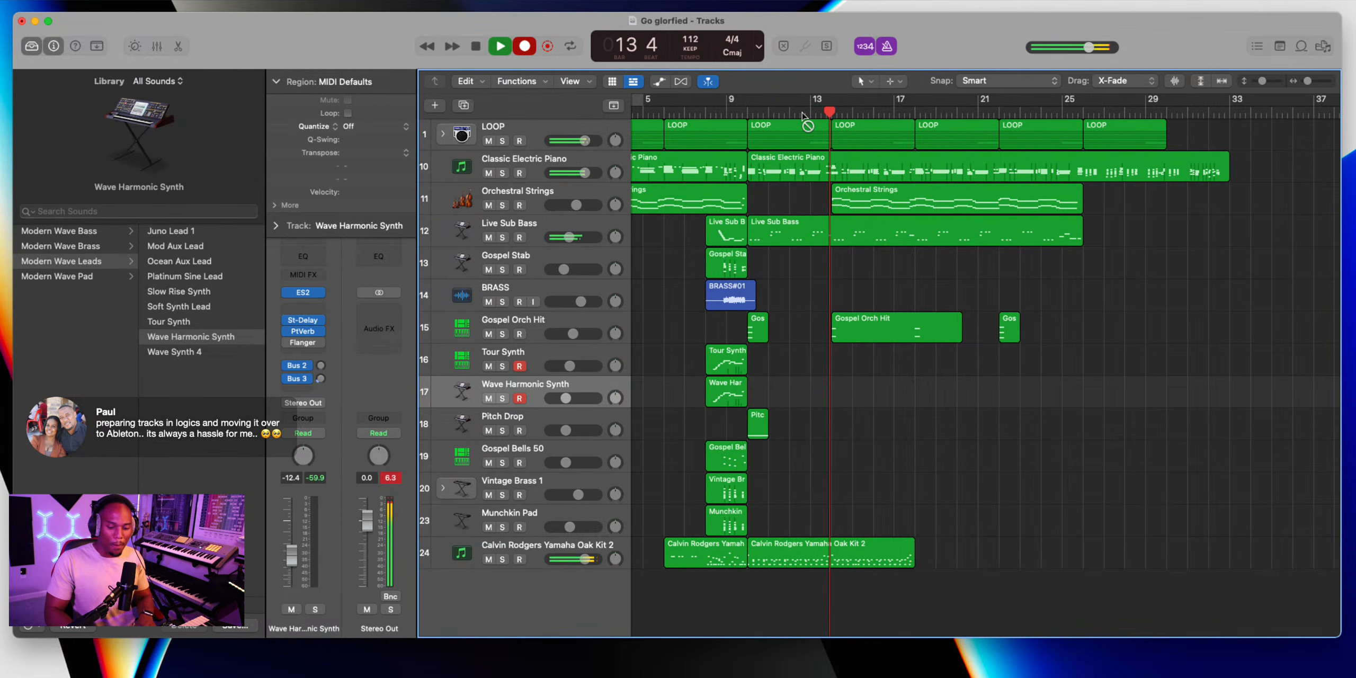
pyautogui.click(803, 113)
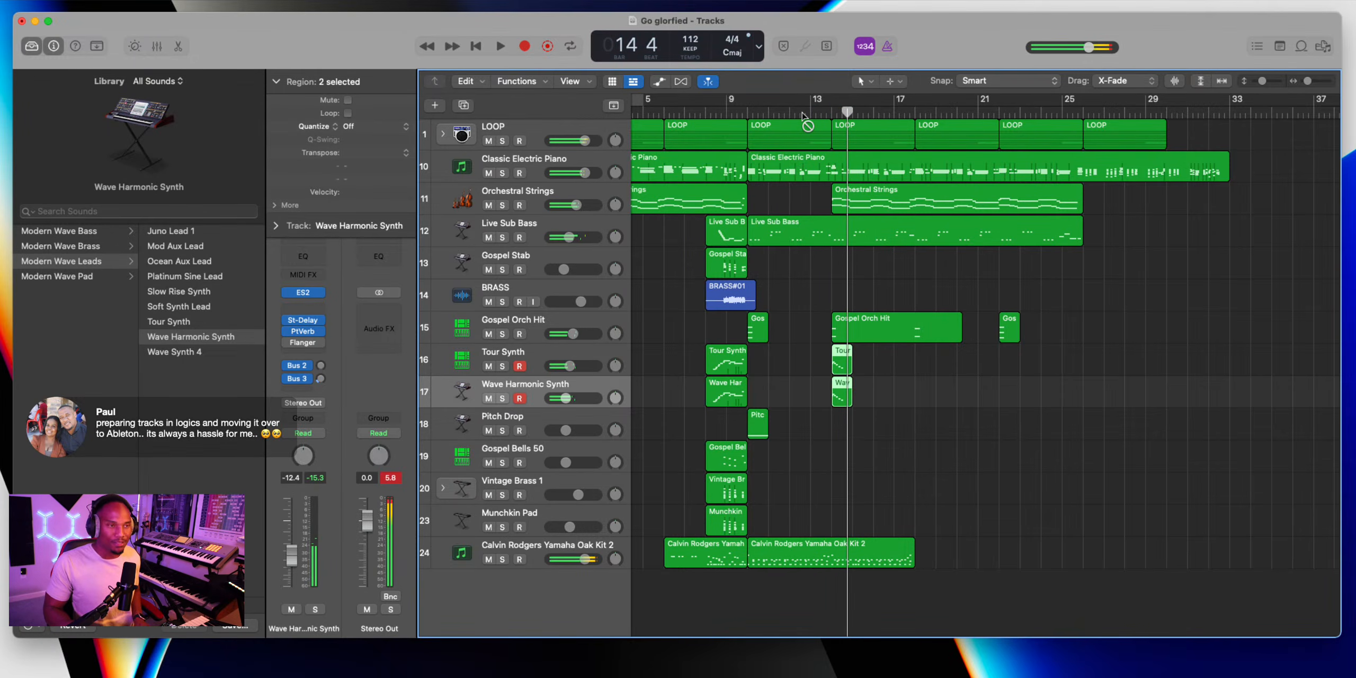
pyautogui.click(803, 112)
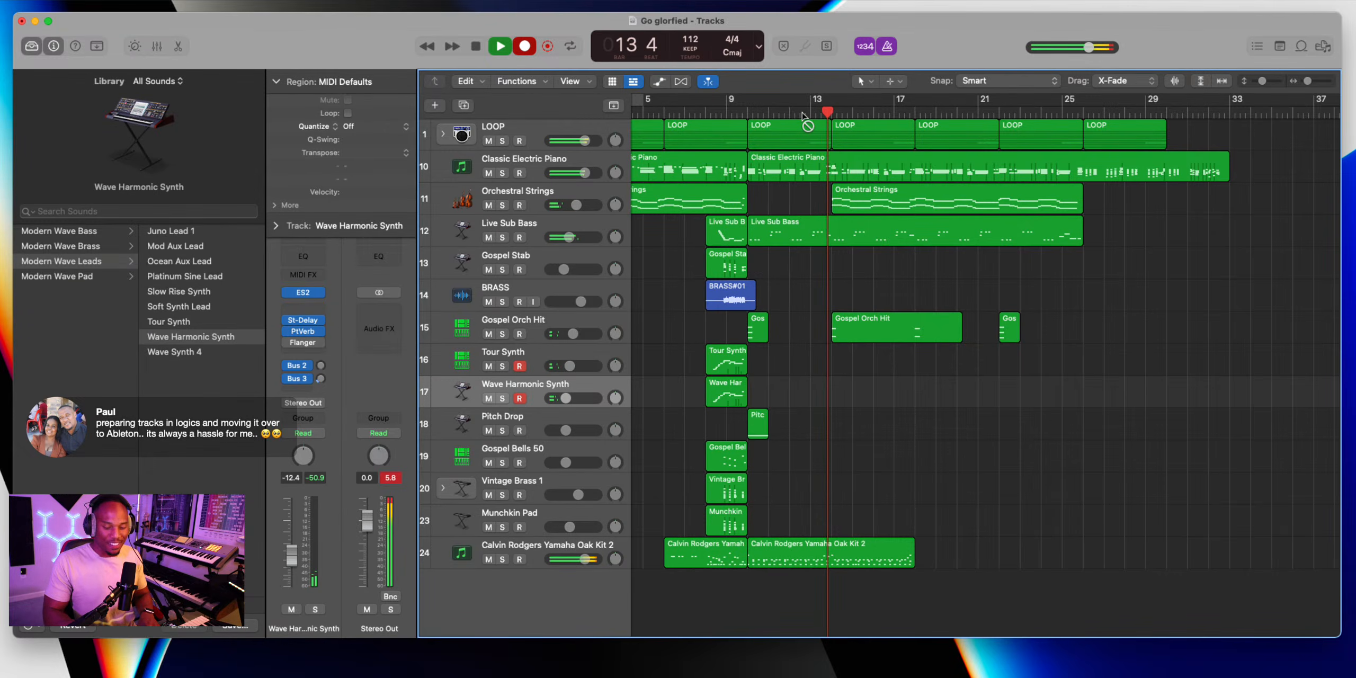
pyautogui.press('r')
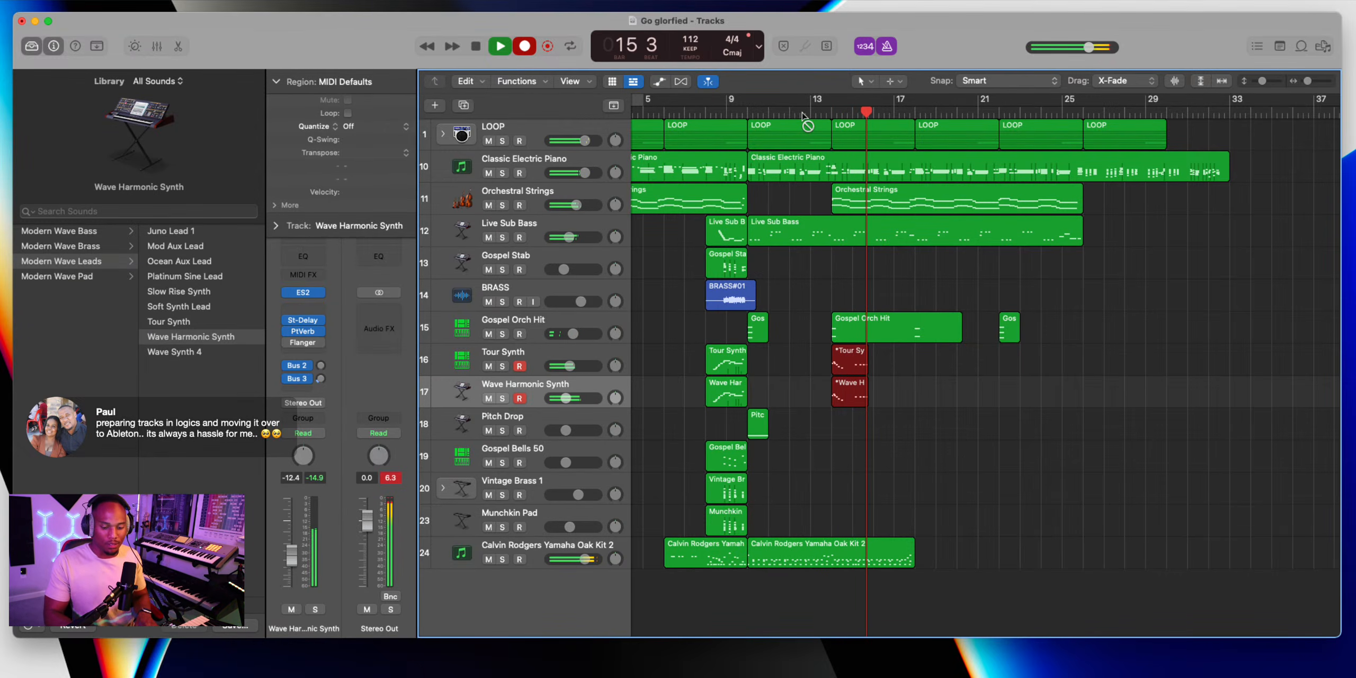
pyautogui.press('space')
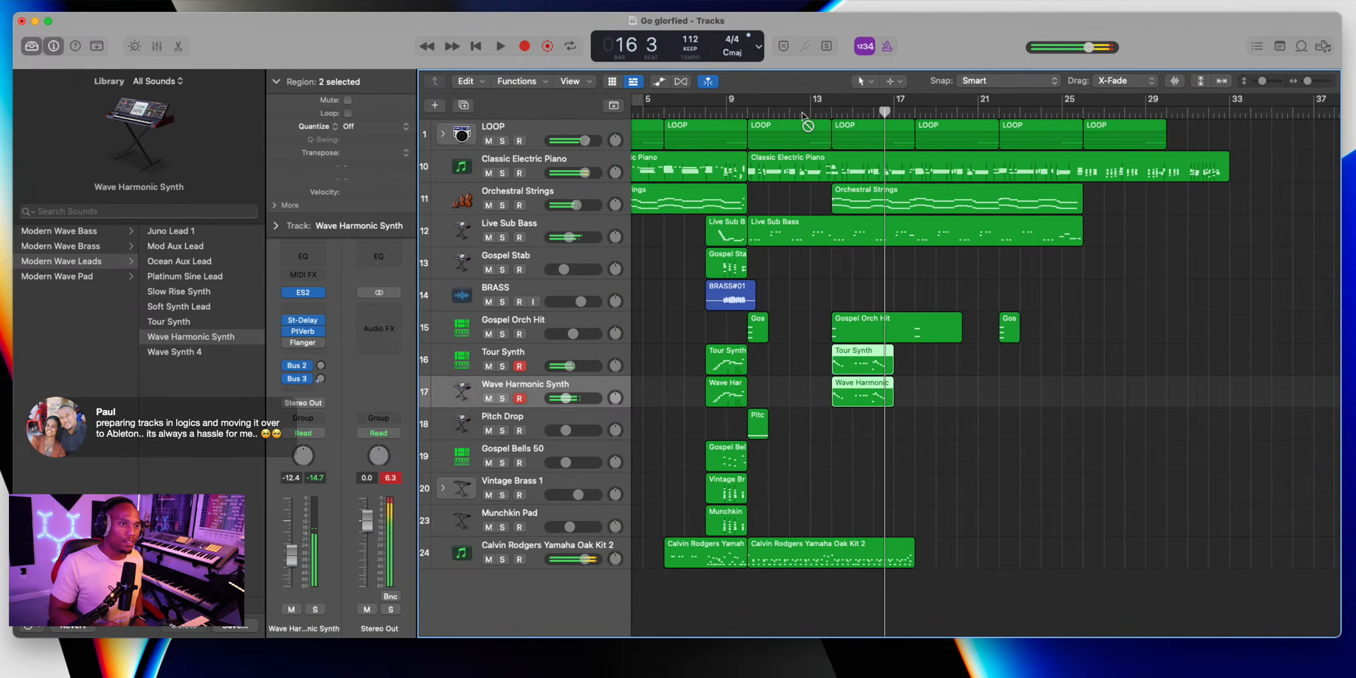
# Delete the synth takes and record them again from bar 12 beat 4
pyautogui.press('Delete')
pyautogui.click(803, 113)
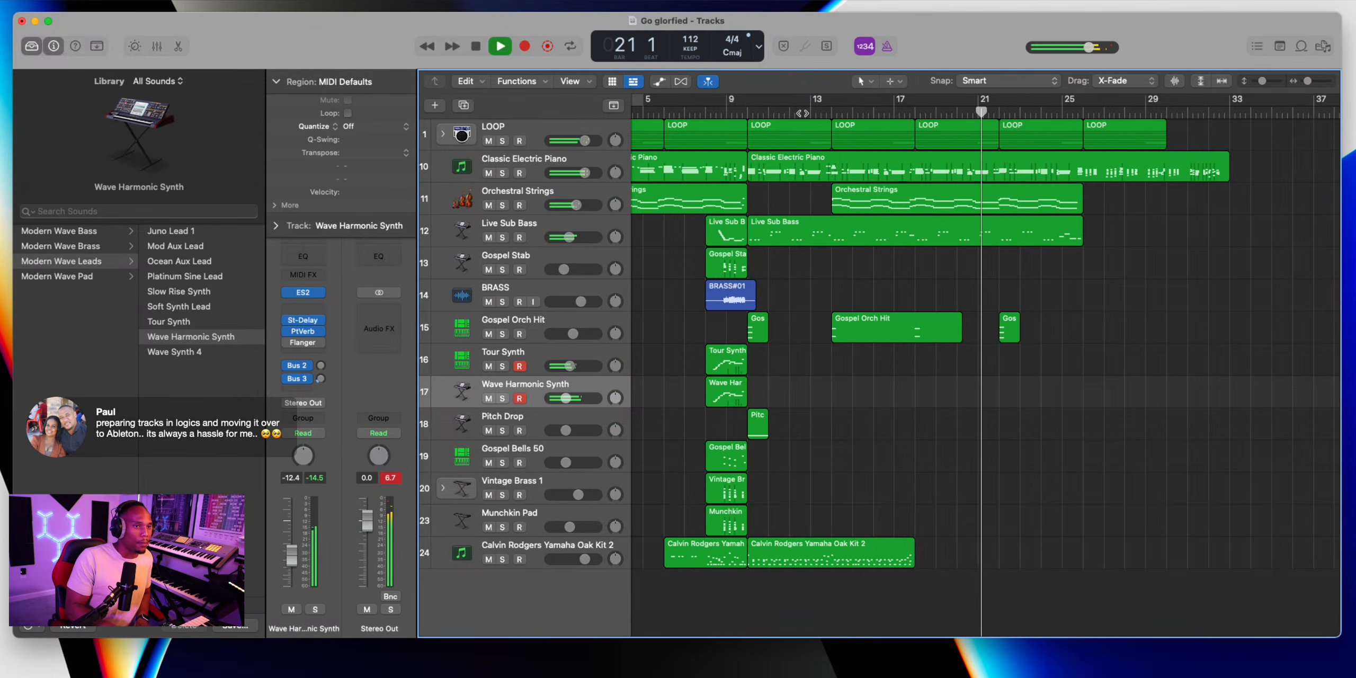
pyautogui.press('r')
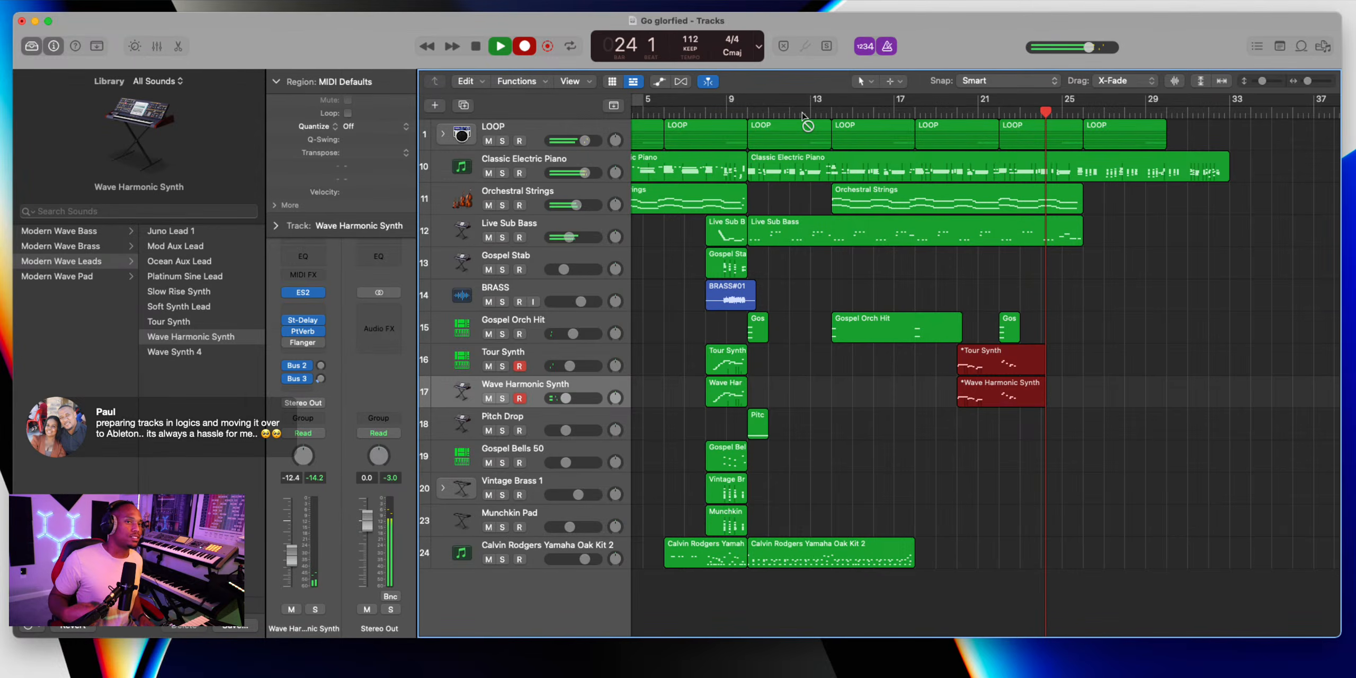
pyautogui.press('space')
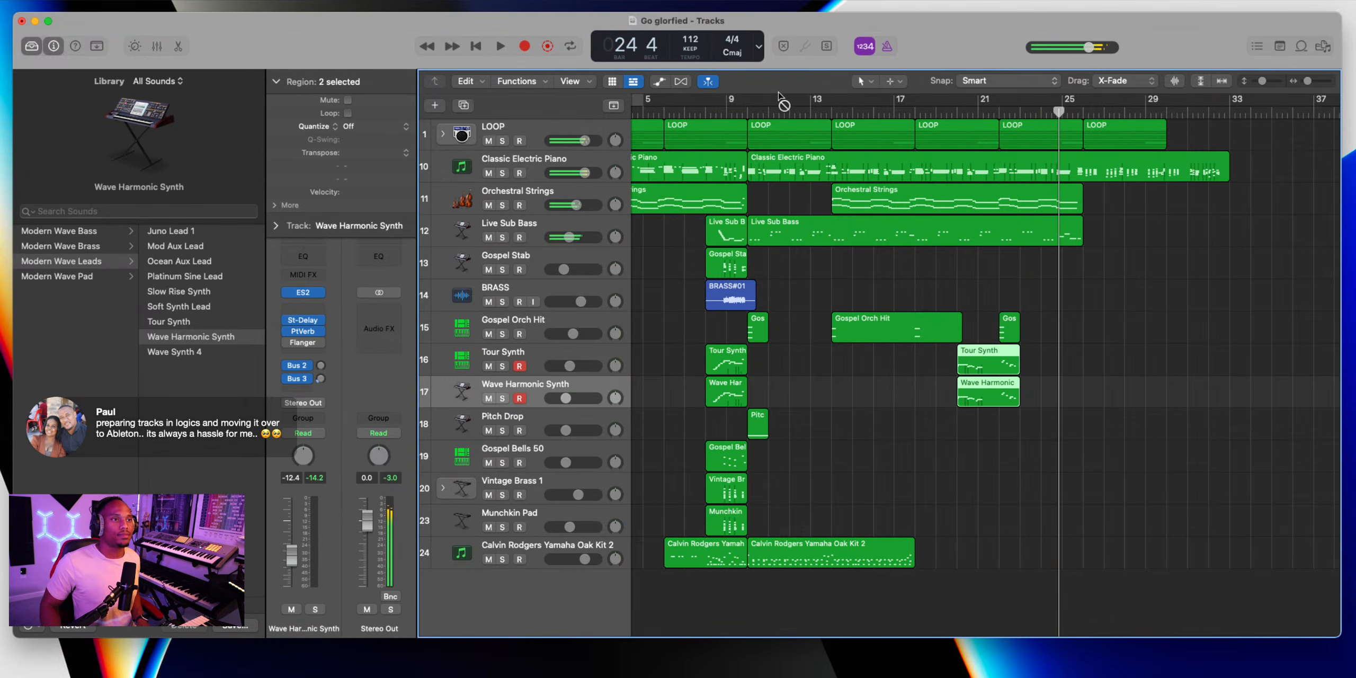
# Re-record short Tour Synth and Wave Harmonic Synth takes starting at bar 13
pyautogui.click(827, 108)
pyautogui.press('r')
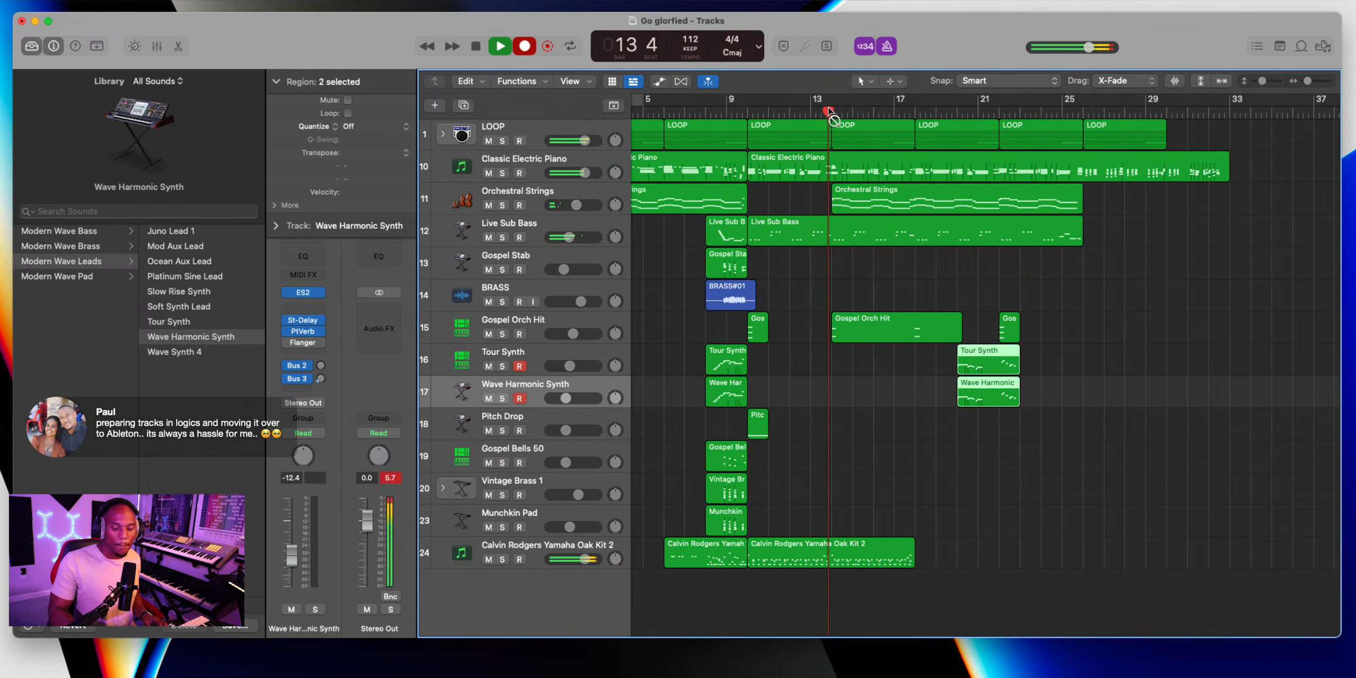
pyautogui.press('space')
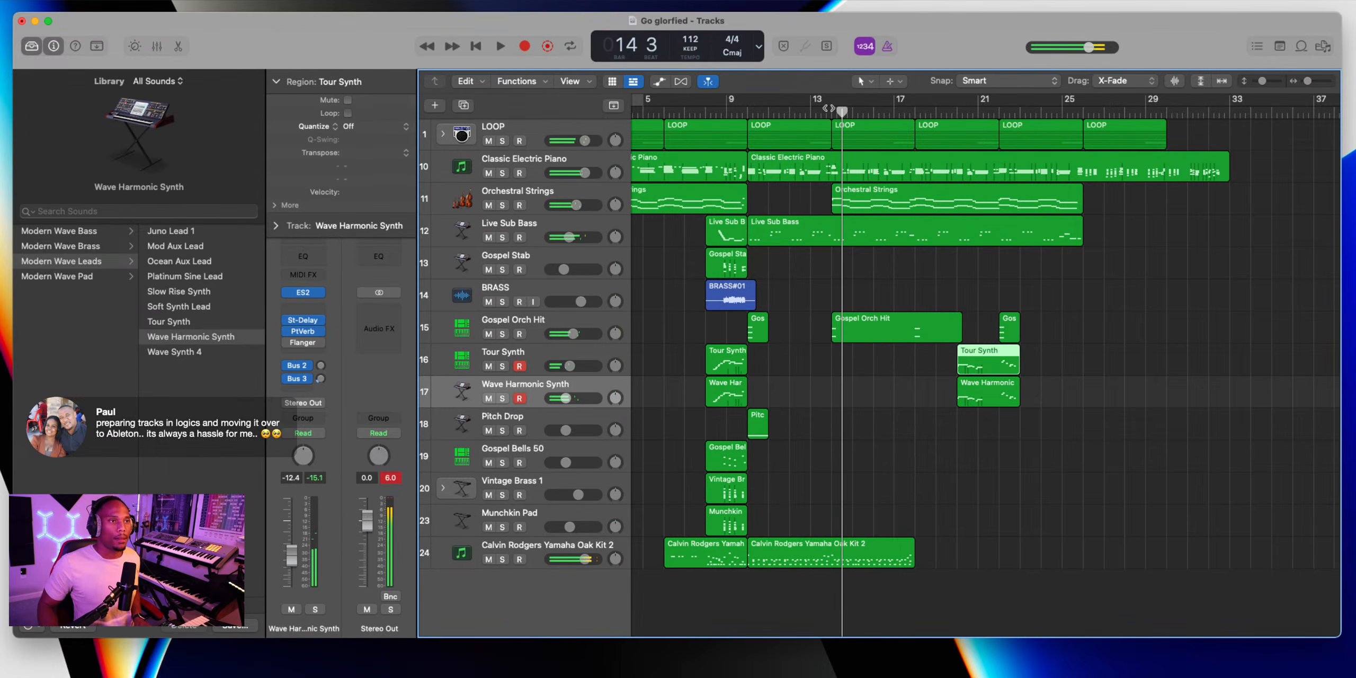
pyautogui.click(828, 108)
pyautogui.press('r')
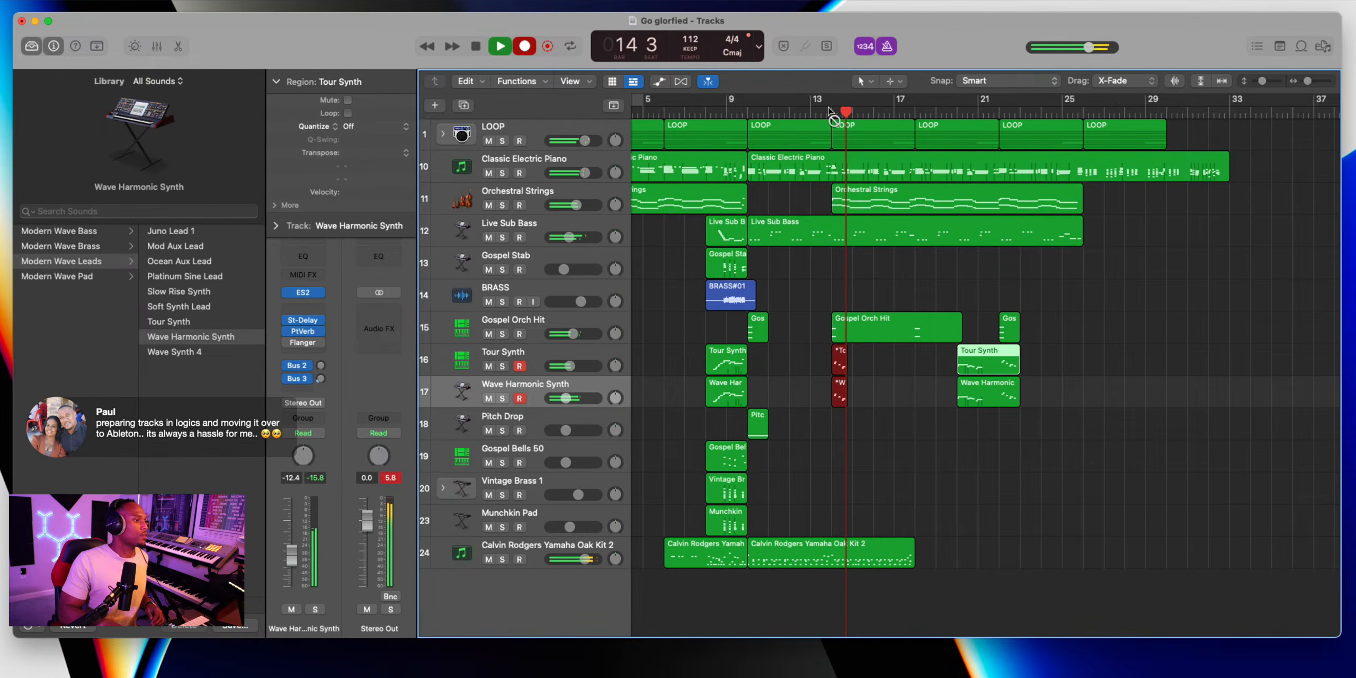
pyautogui.press('space')
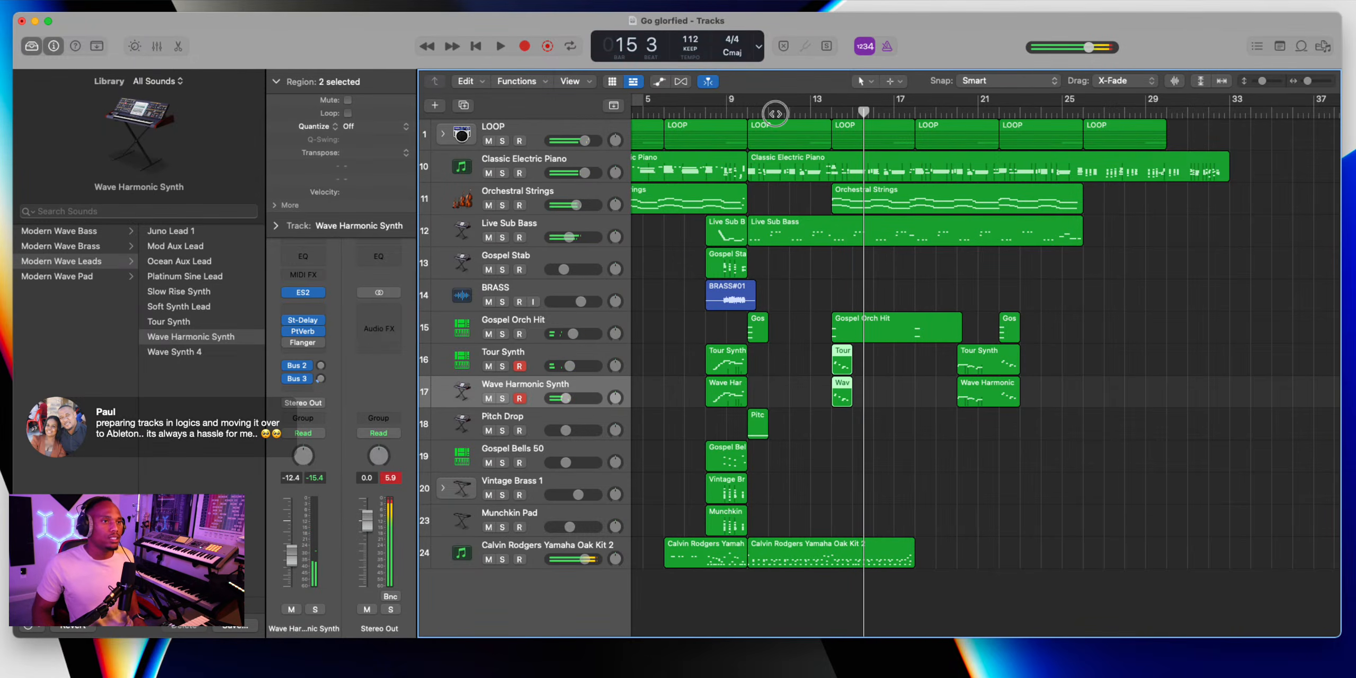
# Disarm Tour Synth and Wave Harmonic Synth, and arm Gospel Bells 50 for recording
pyautogui.doubleClick(775, 113)
pyautogui.click(520, 366)
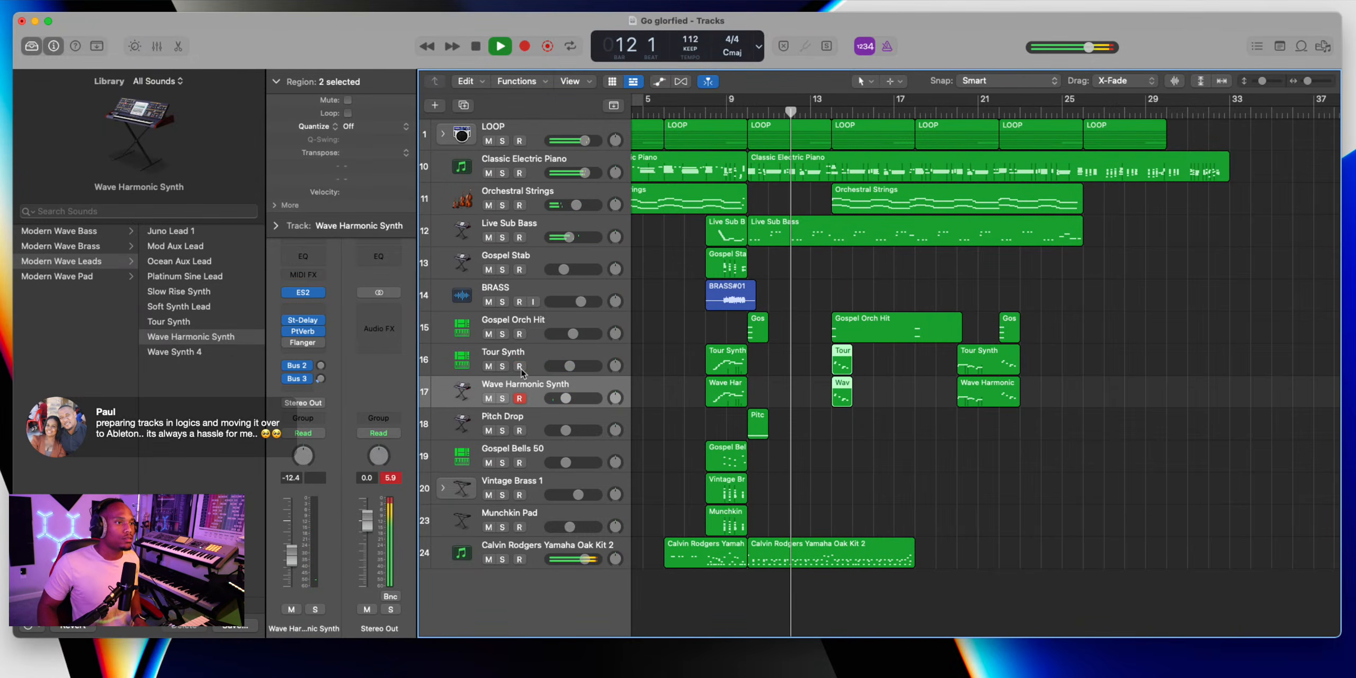
pyautogui.click(520, 398)
pyautogui.click(520, 462)
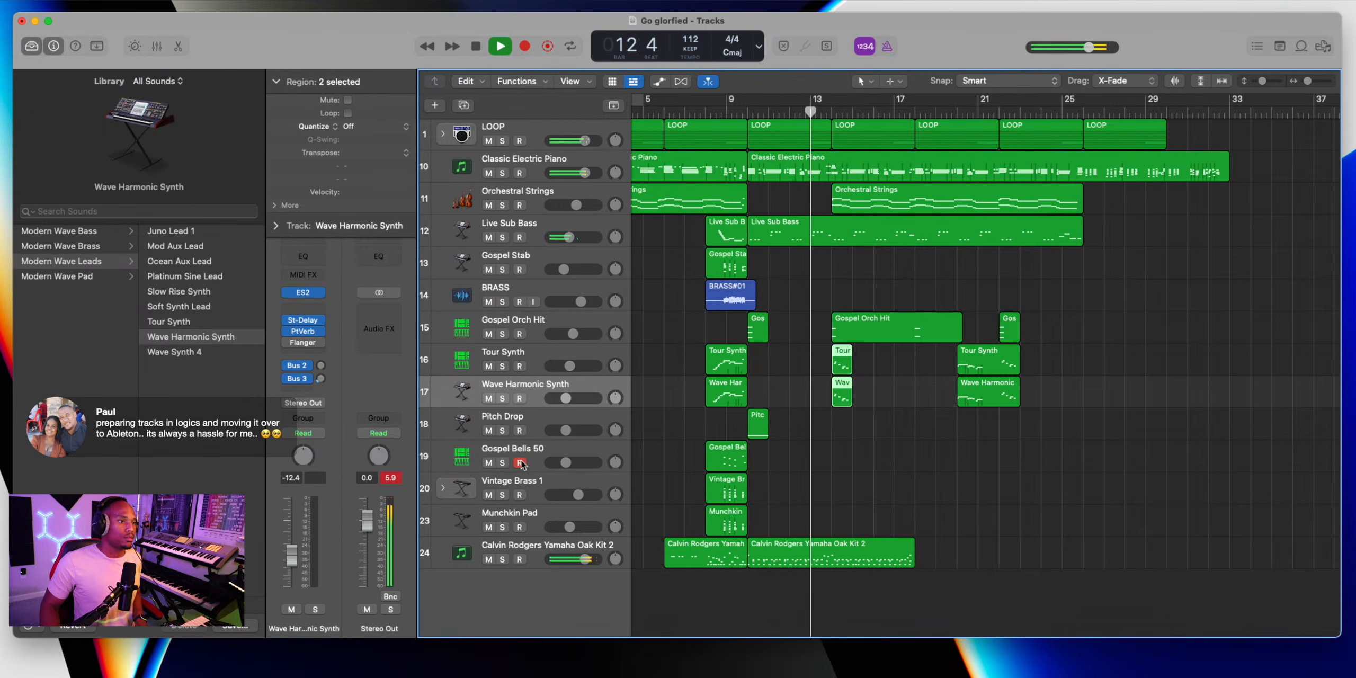
# Record a Gospel Bells 50 take from bar 14 until about bar 25
pyautogui.click(541, 447)
pyautogui.press('r')
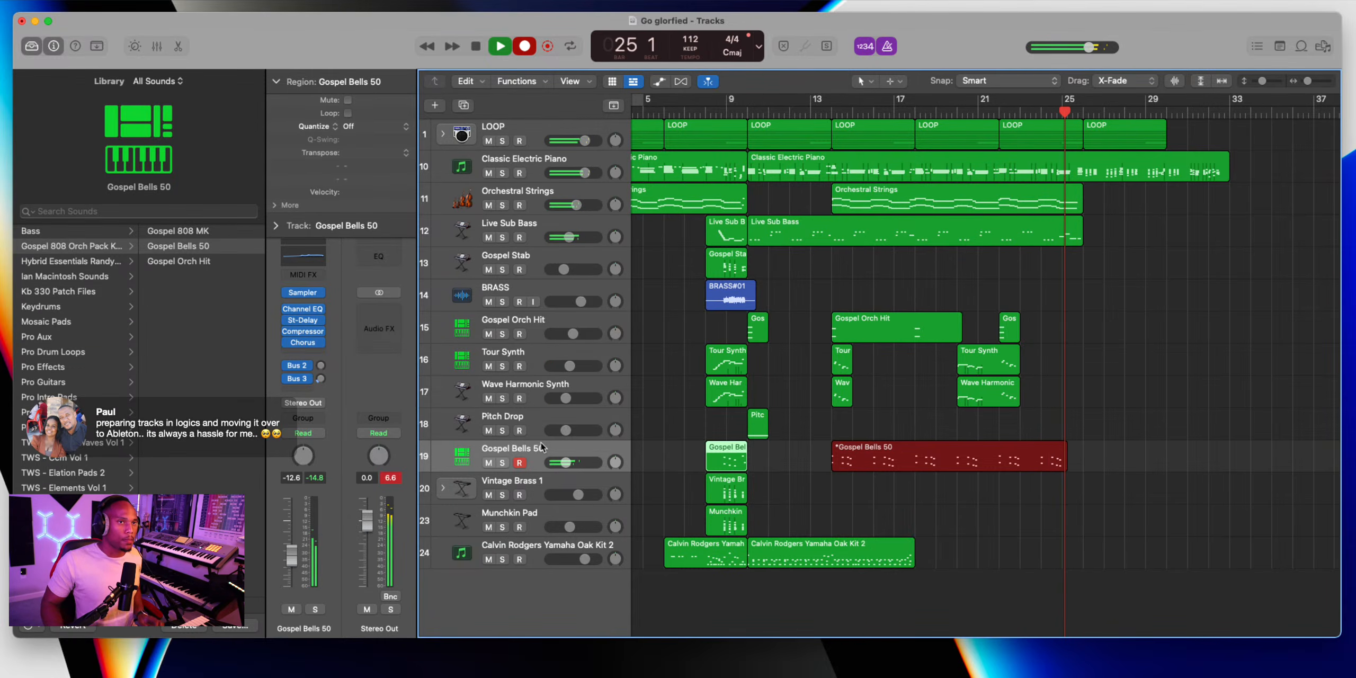
pyautogui.press('space')
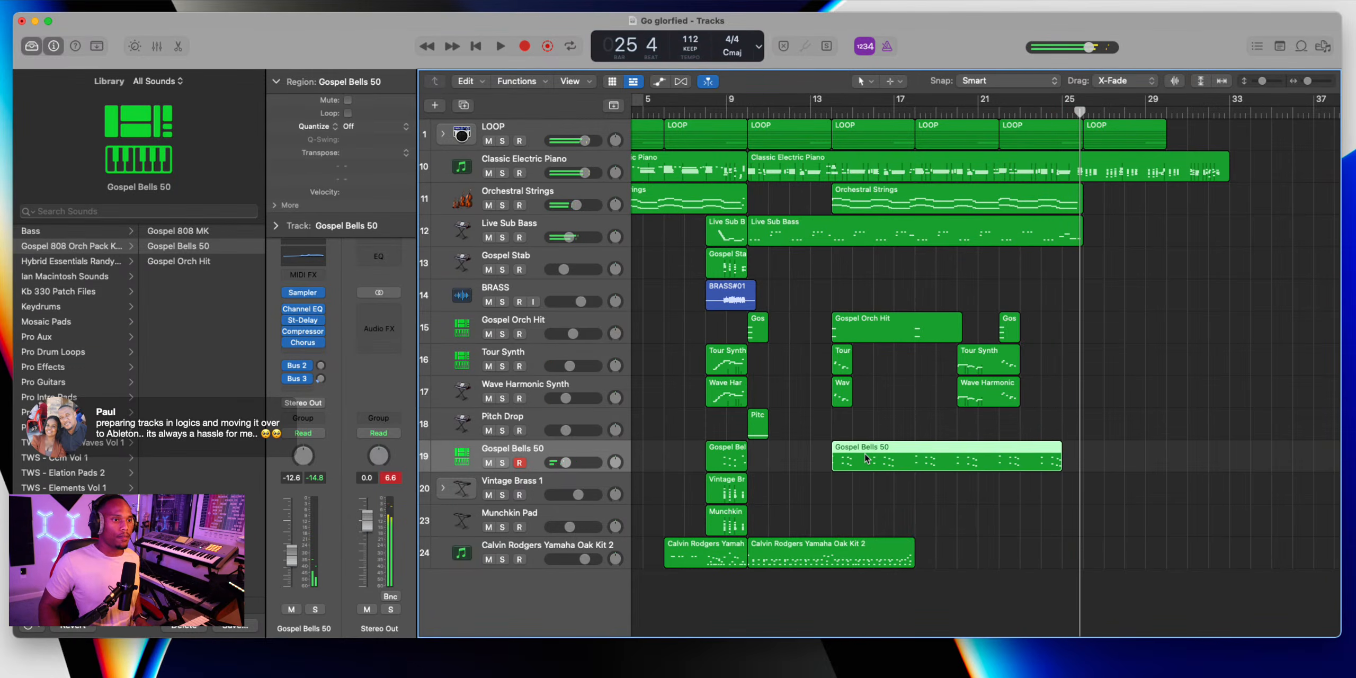
# Play from bar 13 and delete the short bar-14 Tour Synth and Wave Harmonic Synth regions
pyautogui.doubleClick(875, 447)
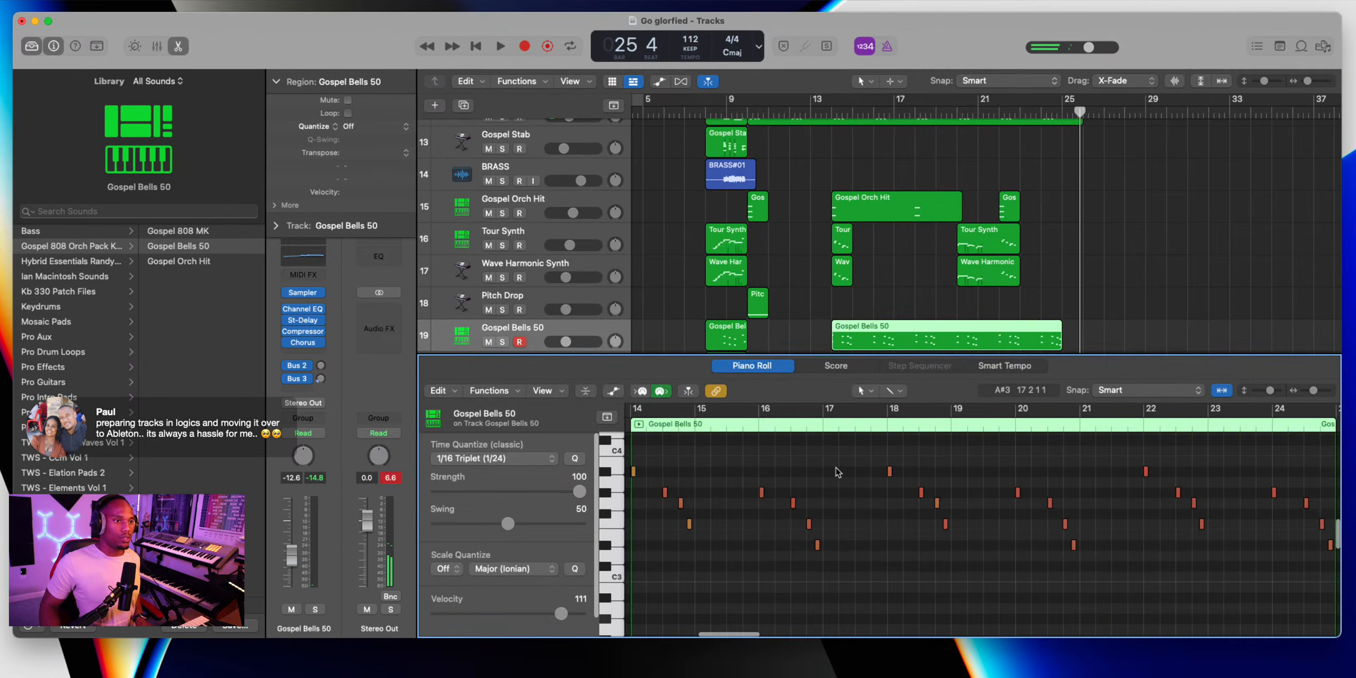
pyautogui.click(828, 131)
pyautogui.press('space')
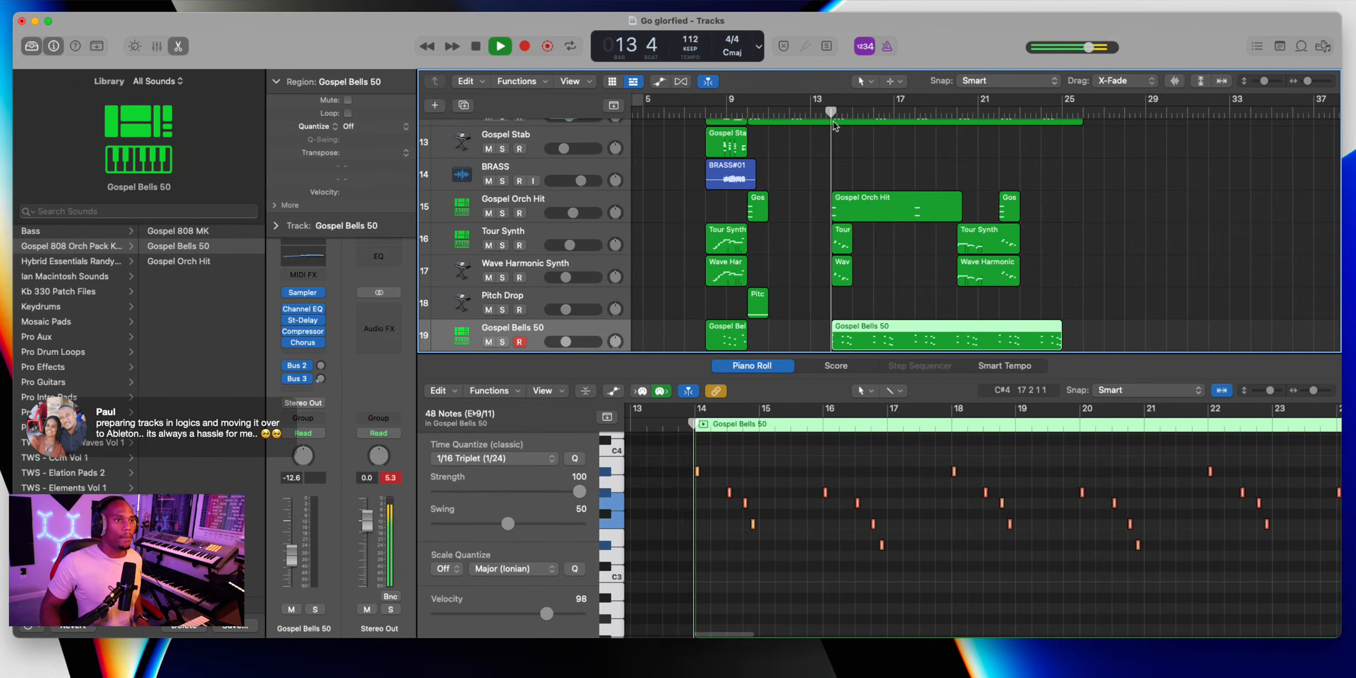
pyautogui.moveTo(870, 242); pyautogui.dragTo(781, 342)
pyautogui.press('Delete')
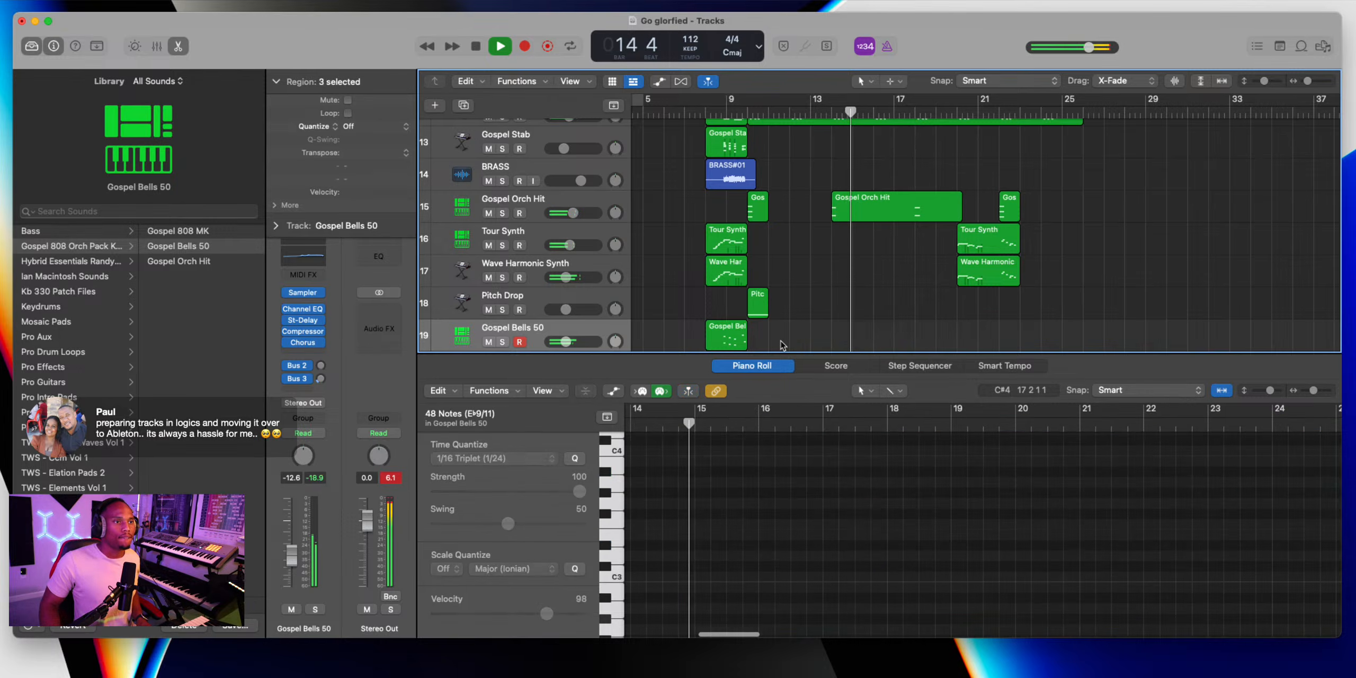
pyautogui.press('super+z')
pyautogui.press('Delete')
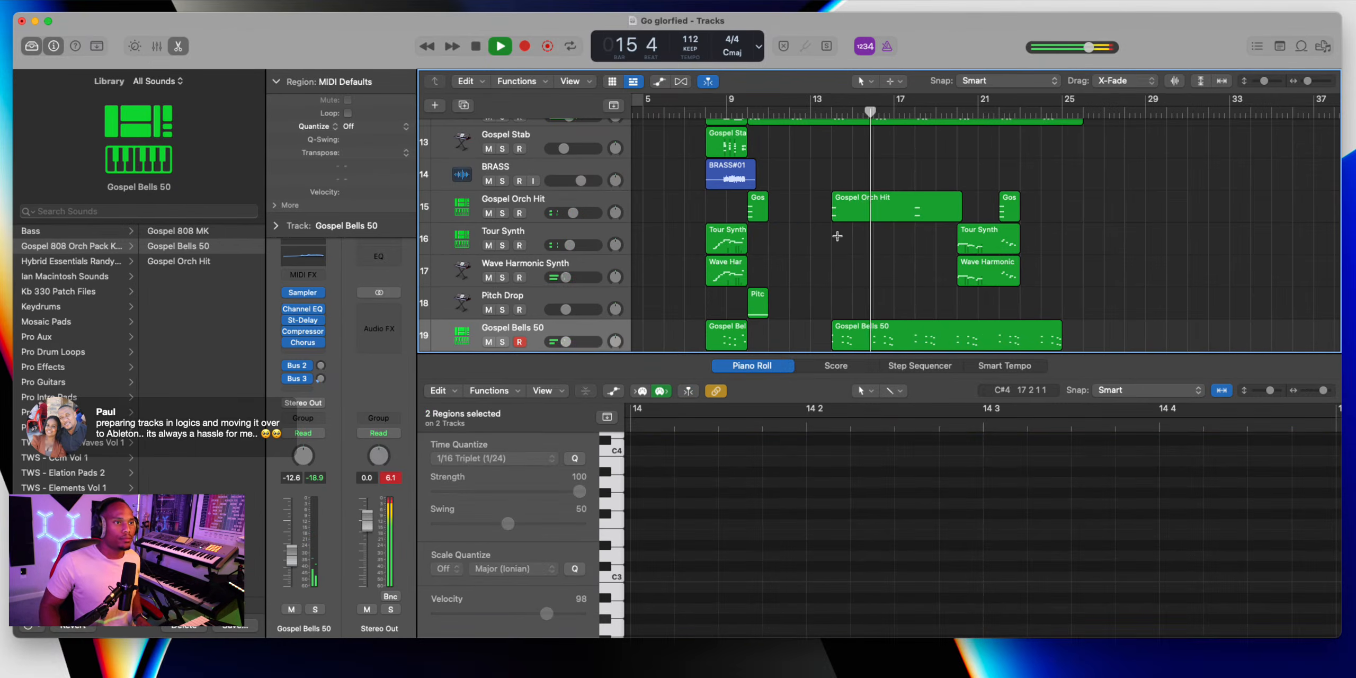
# Arm Wave Harmonic Synth, raise its volume slightly, and set Tour Synth to -9.4 dB
pyautogui.click(526, 252)
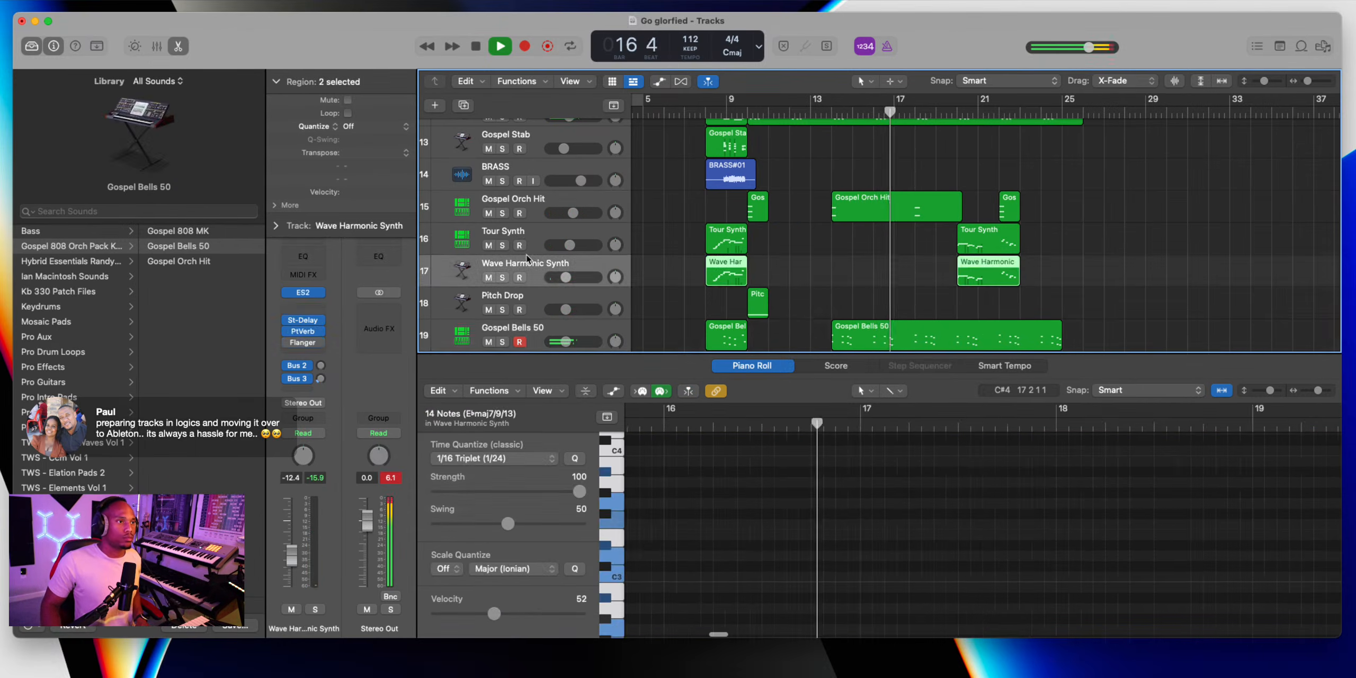
pyautogui.click(519, 277)
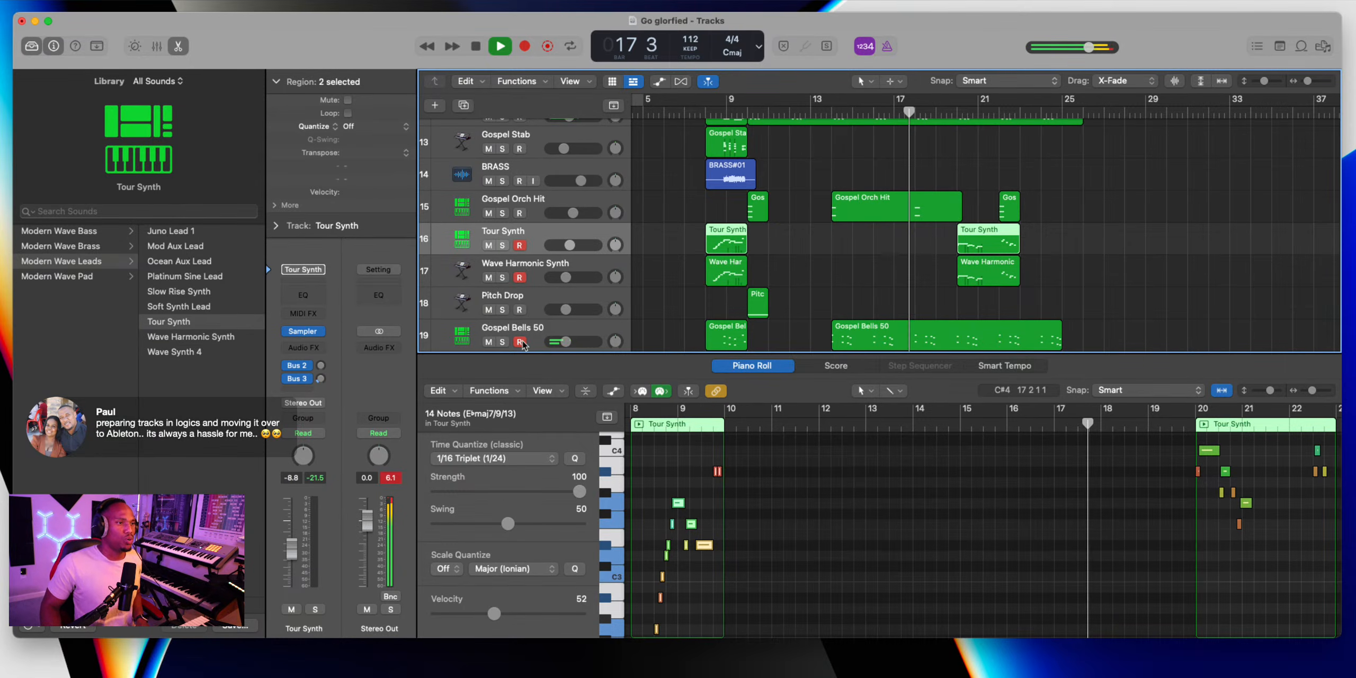
pyautogui.moveTo(577, 277); pyautogui.dragTo(591, 278)
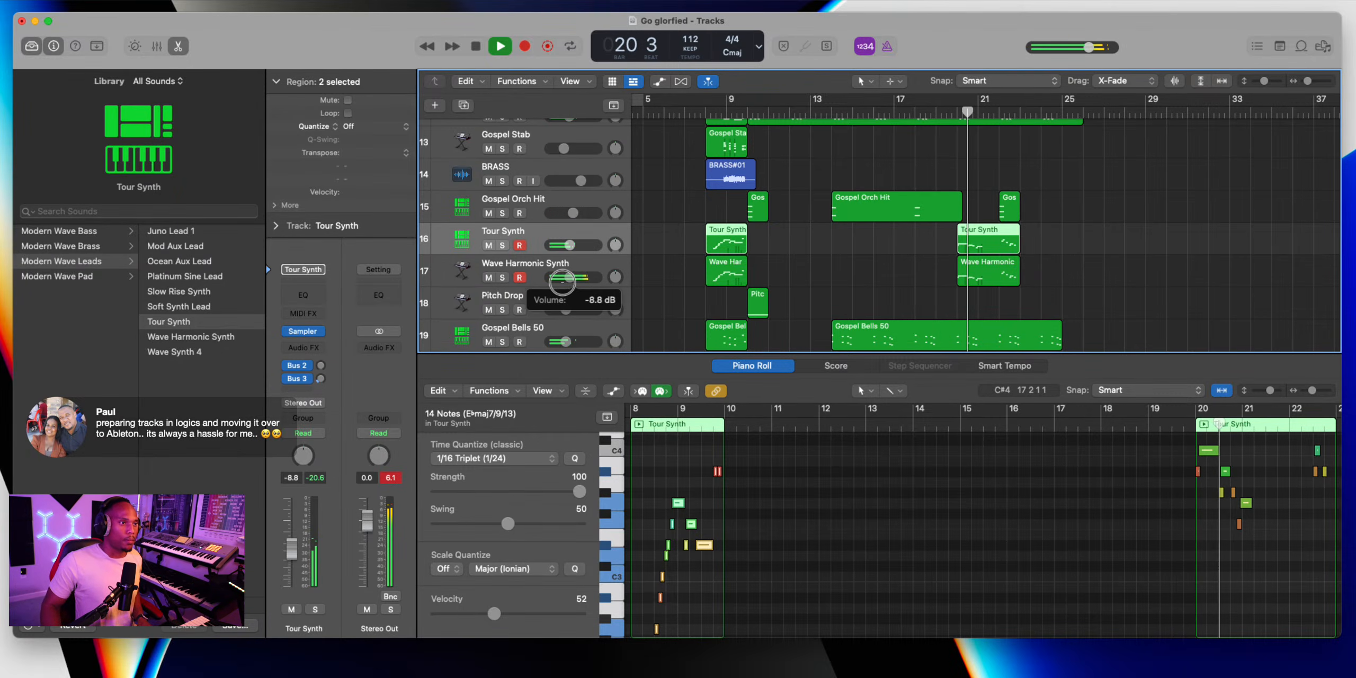
pyautogui.click(567, 245)
pyautogui.moveTo(567, 246); pyautogui.dragTo(567, 248)
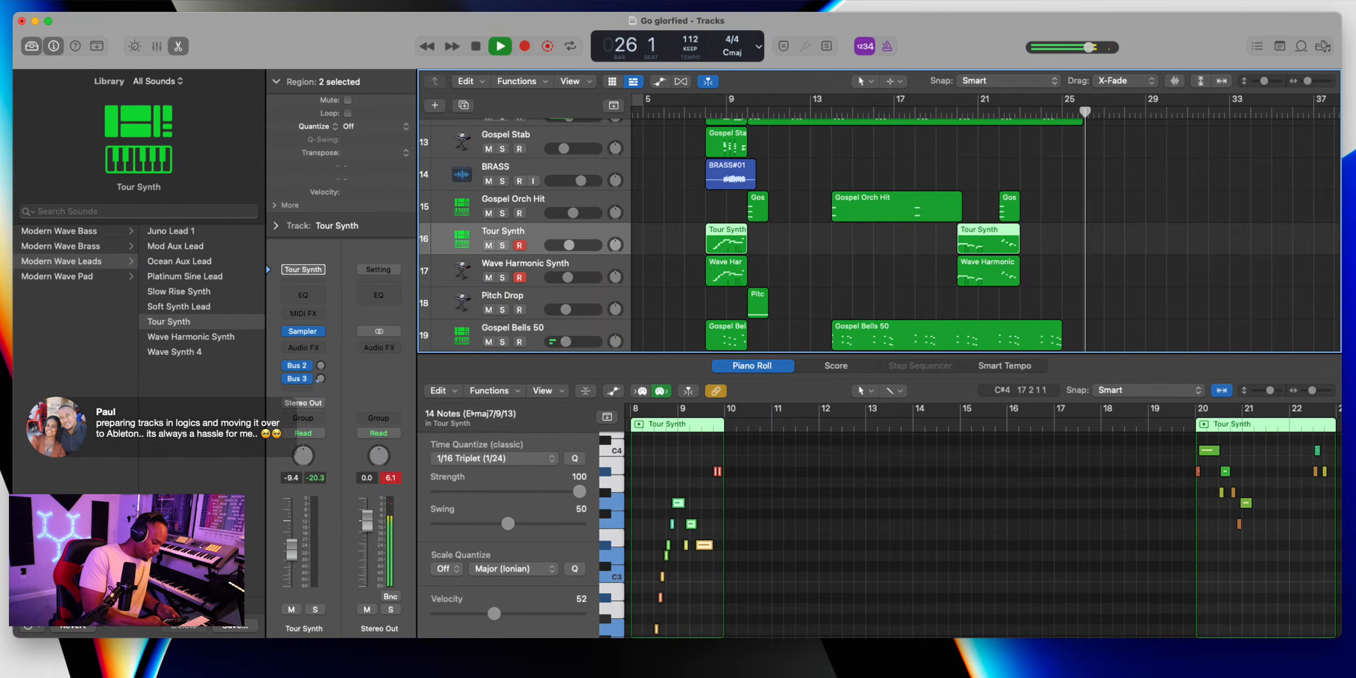
pyautogui.press('space')
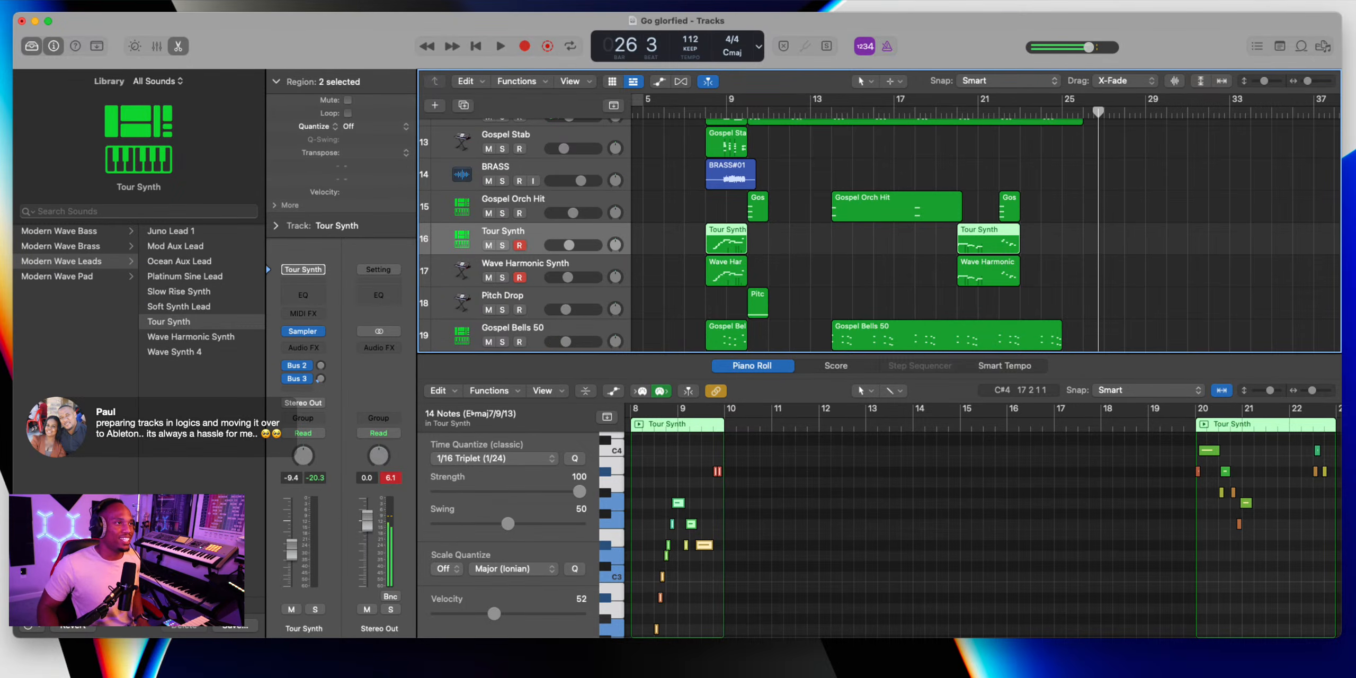
pyautogui.click(179, 46)
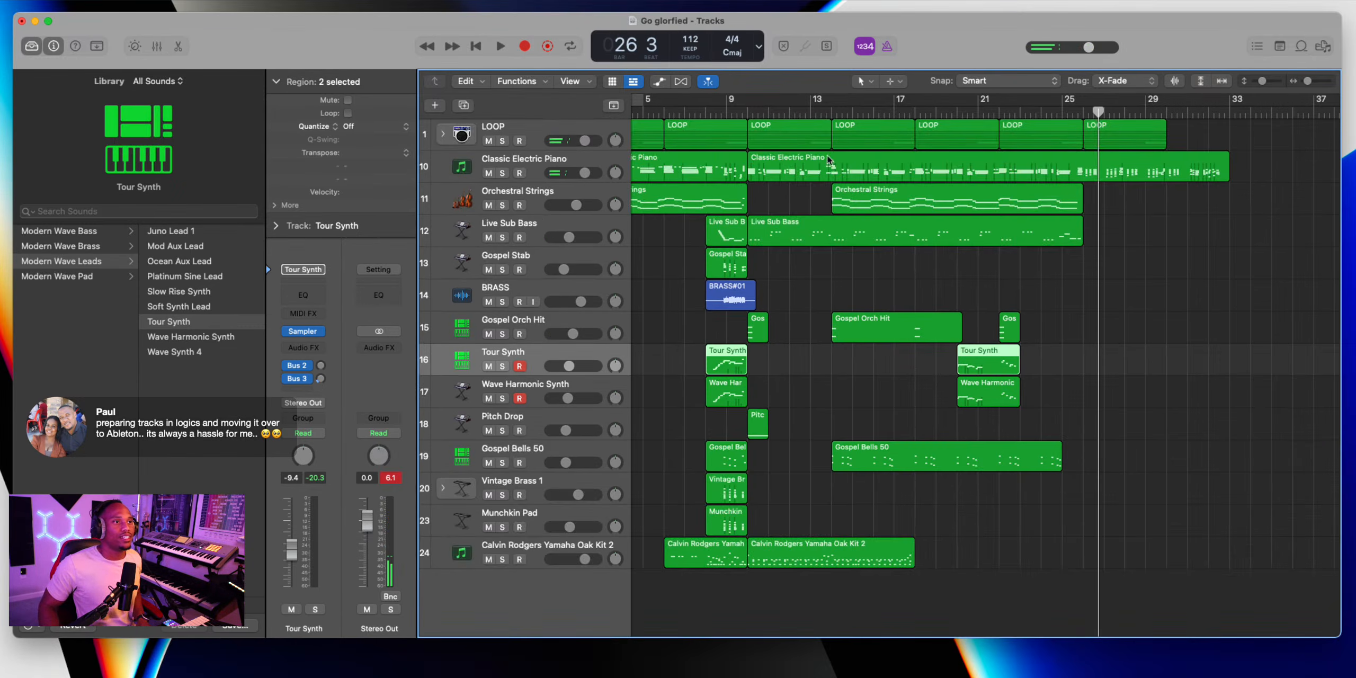
pyautogui.click(550, 239)
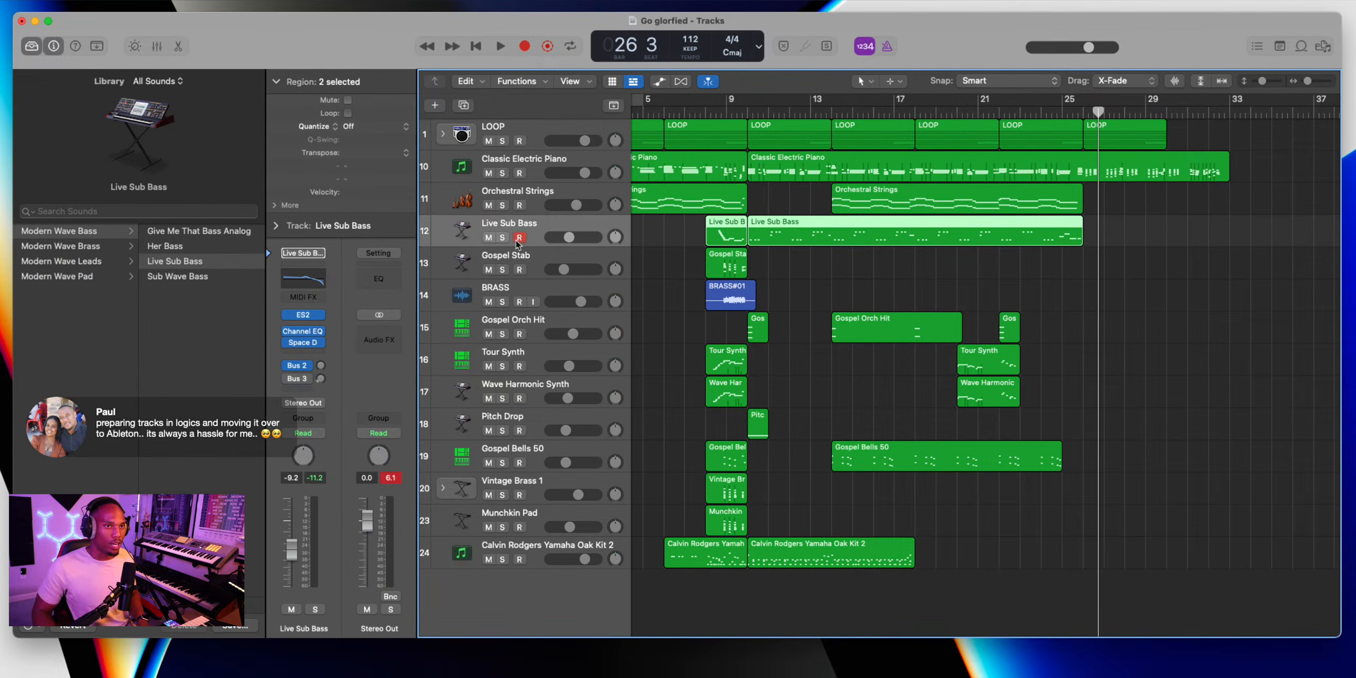
# Record two Live Sub Bass takes from bar 25 and discard both
pyautogui.press('r')
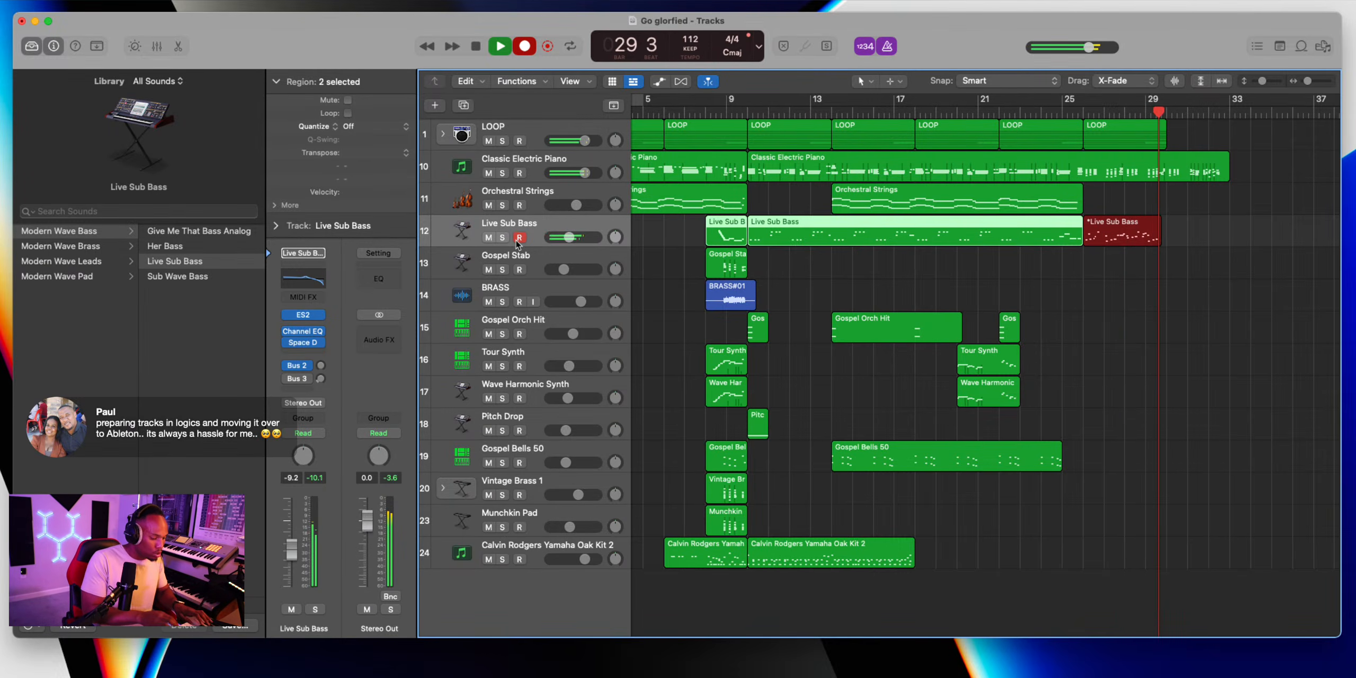
pyautogui.press('space')
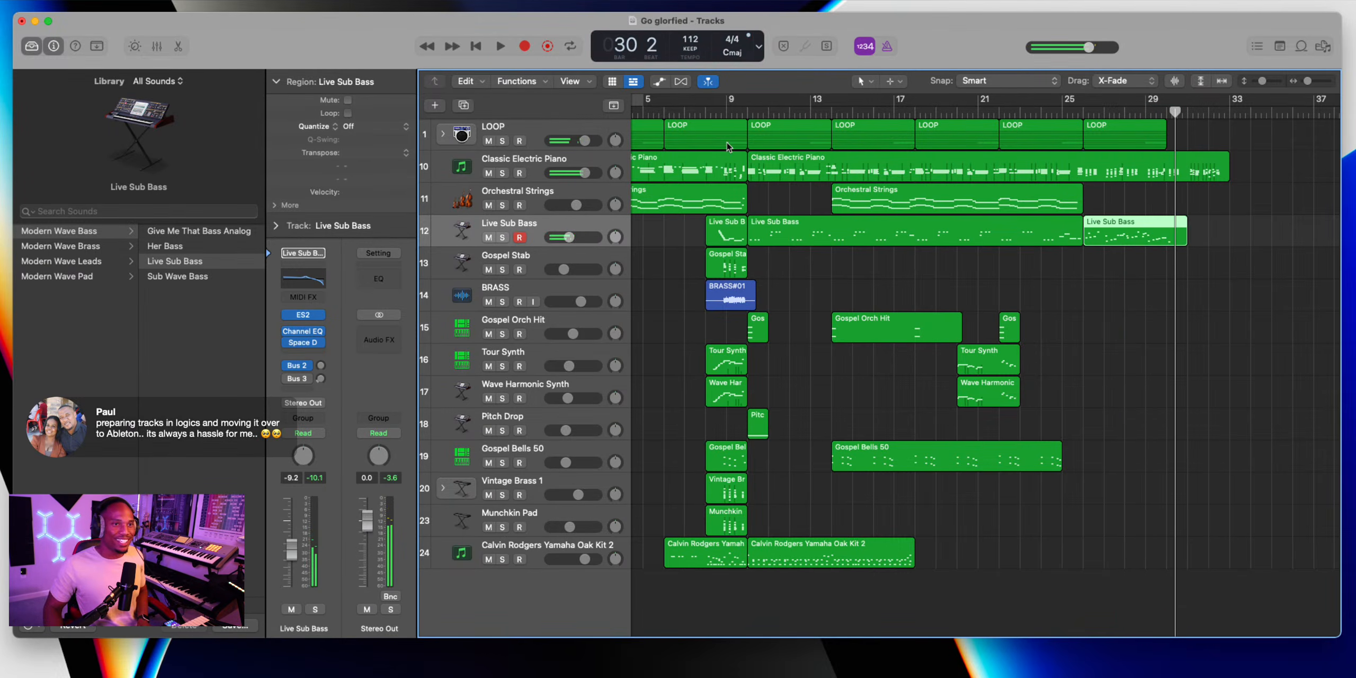
pyautogui.press('super+z')
pyautogui.click(1082, 112)
pyautogui.press('r')
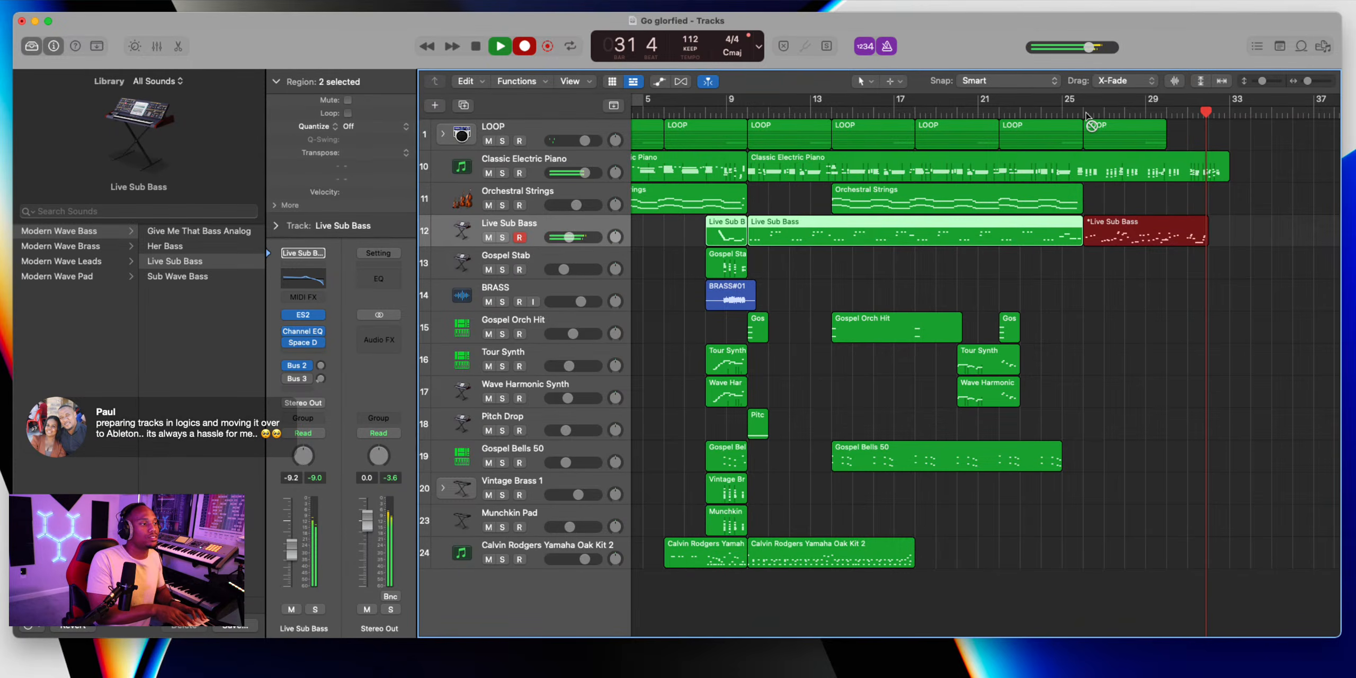
pyautogui.press('space')
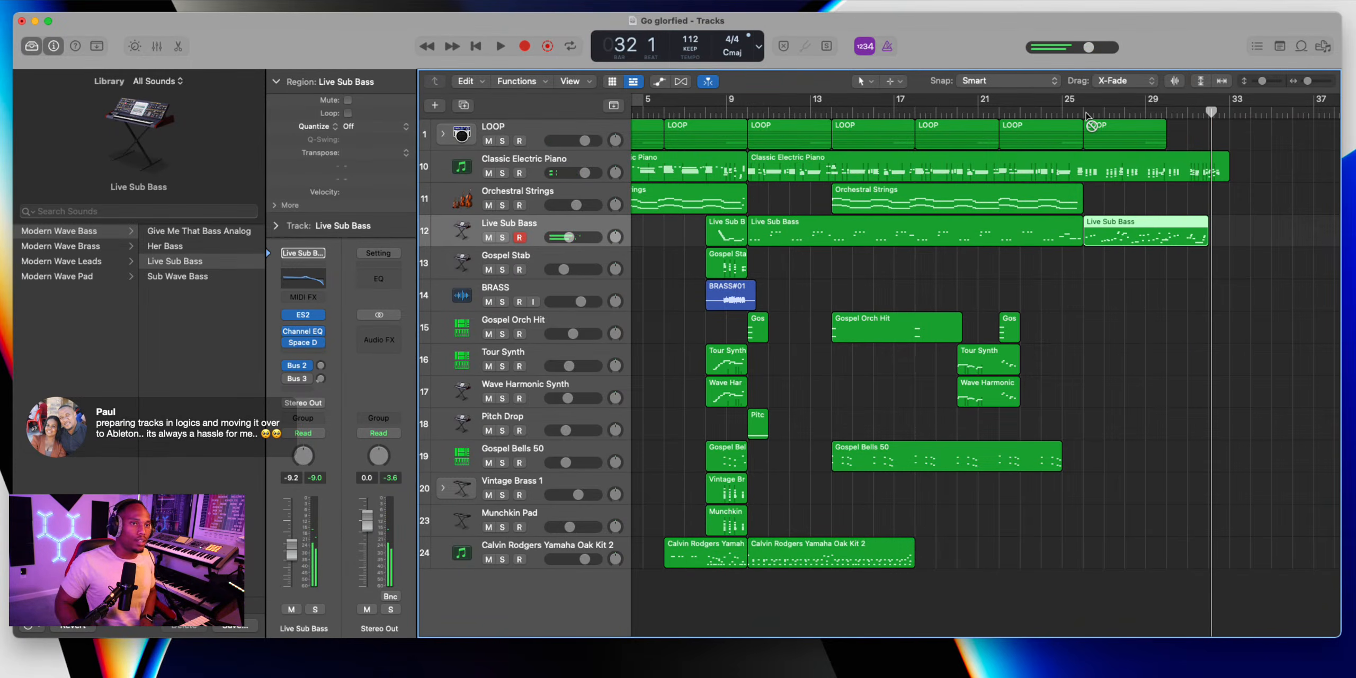
pyautogui.press('Delete')
# Record a Live Sub Bass take from bar 26 to about bar 34 and play it back
pyautogui.click(1086, 116)
pyautogui.press('r')
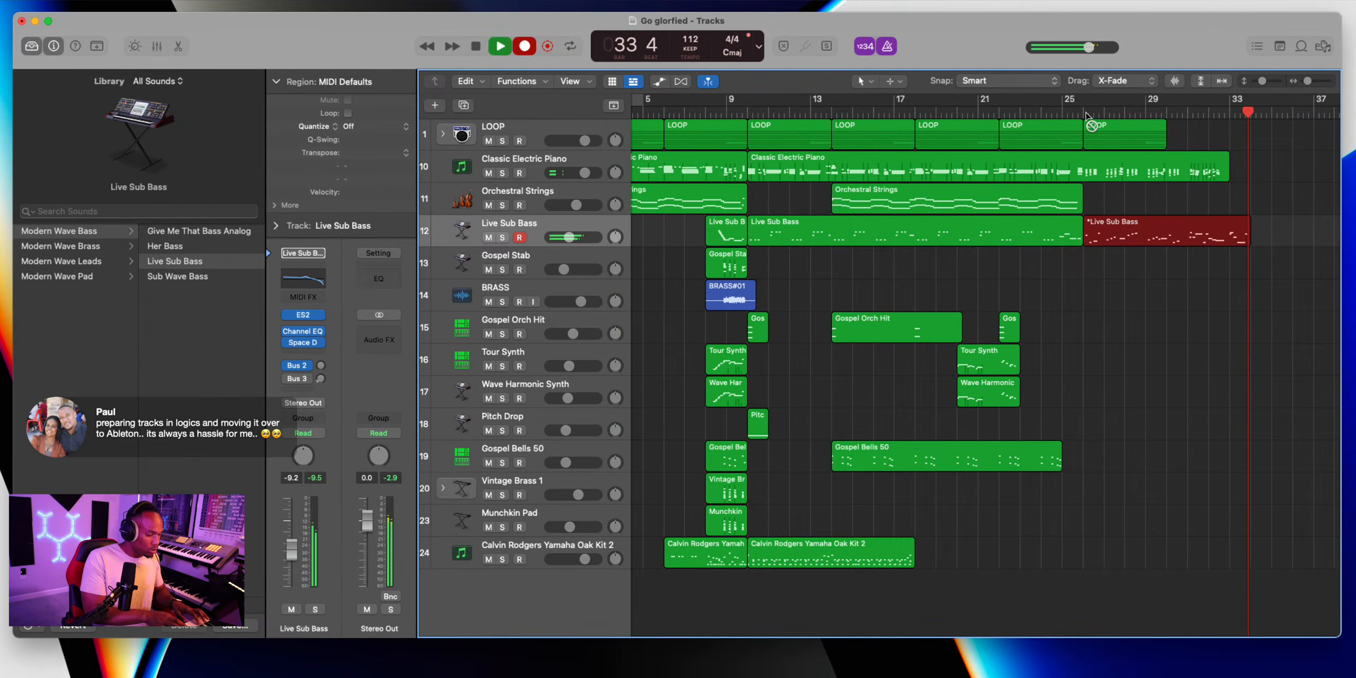
pyautogui.press('space')
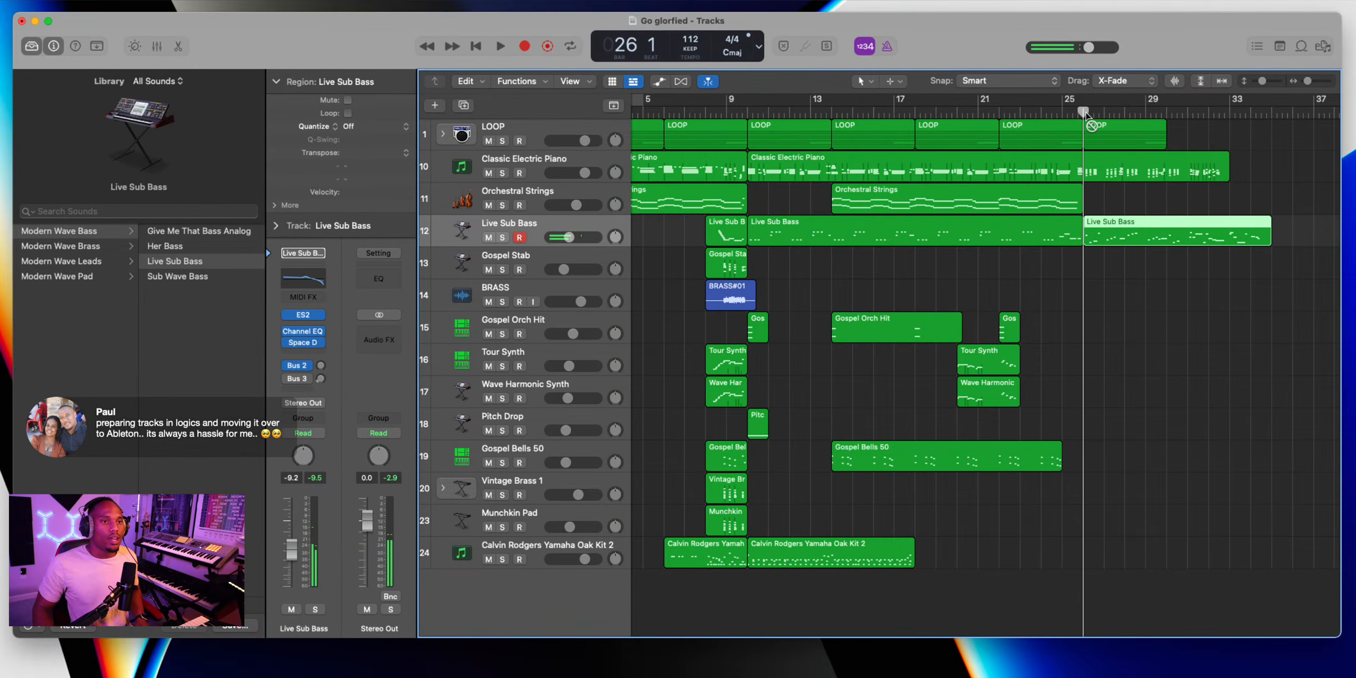
pyautogui.doubleClick(1100, 223)
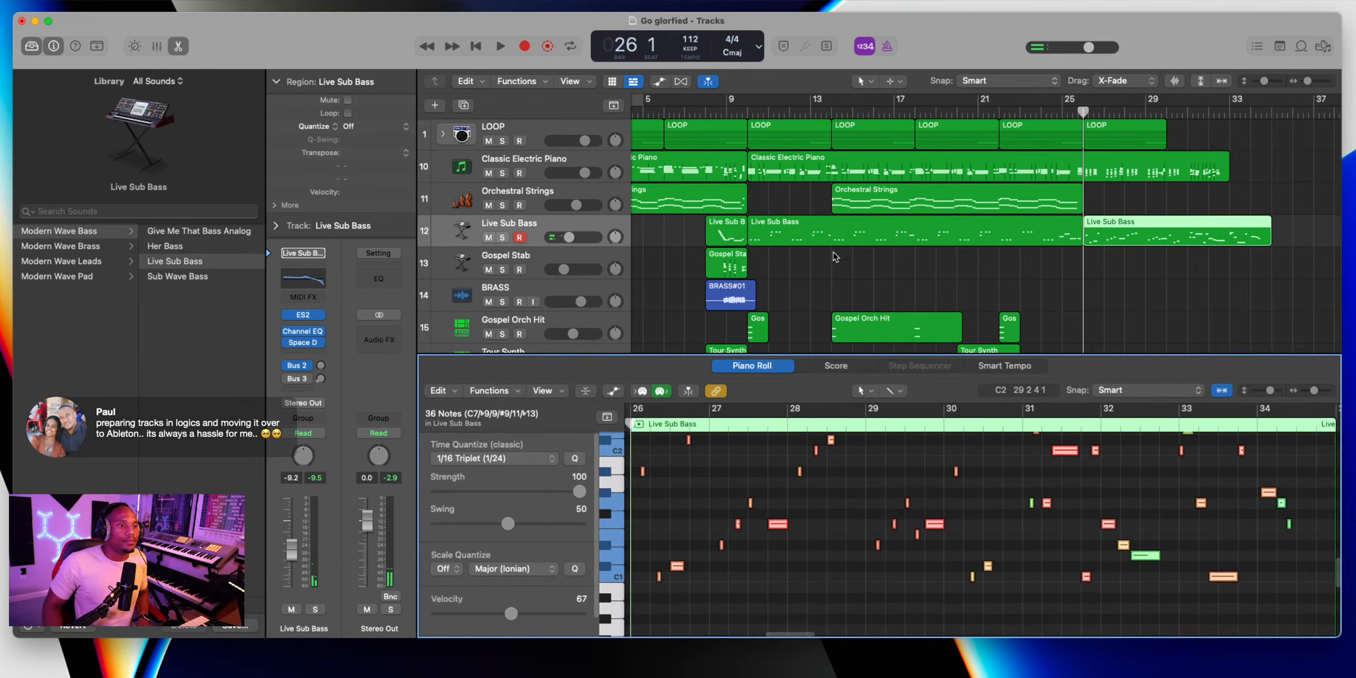
pyautogui.press('space')
pyautogui.press('e')
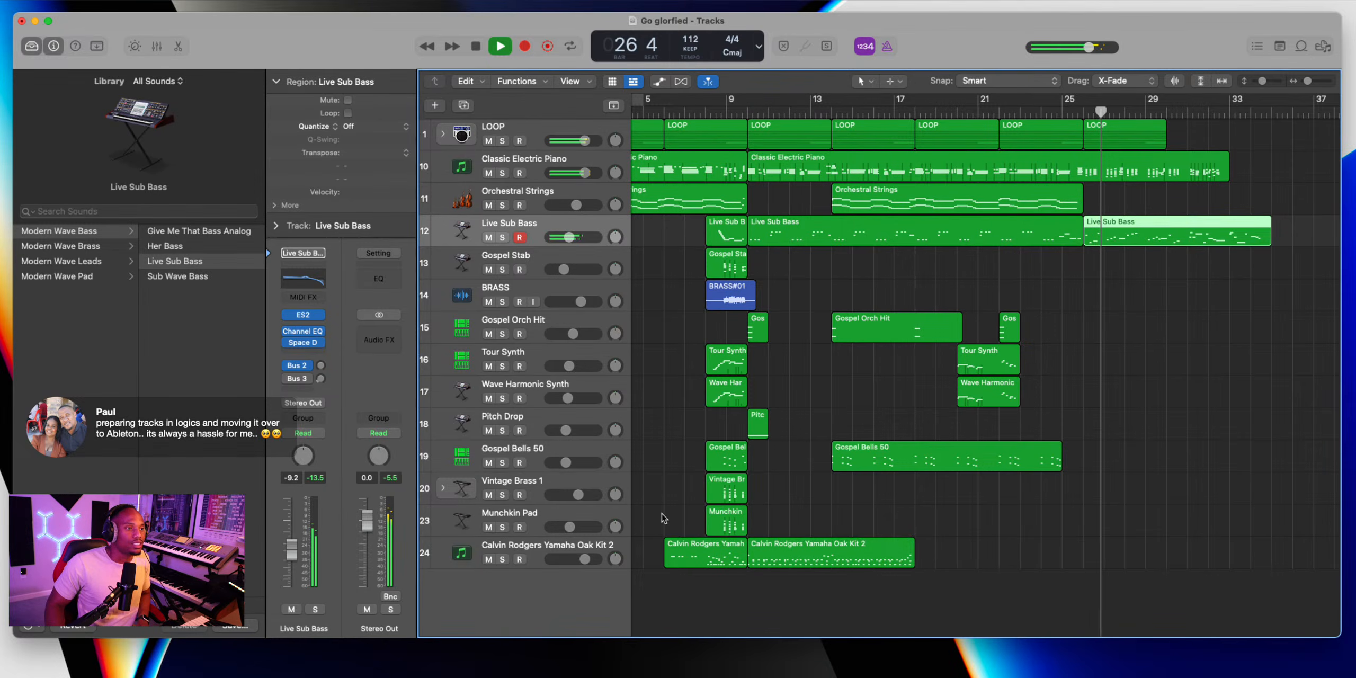
# Select the Calvin Rodgers Yamaha Oak Kit 2 track and start recording from bar 17
pyautogui.press('space')
pyautogui.click(536, 545)
pyautogui.click(911, 114)
pyautogui.press('space')
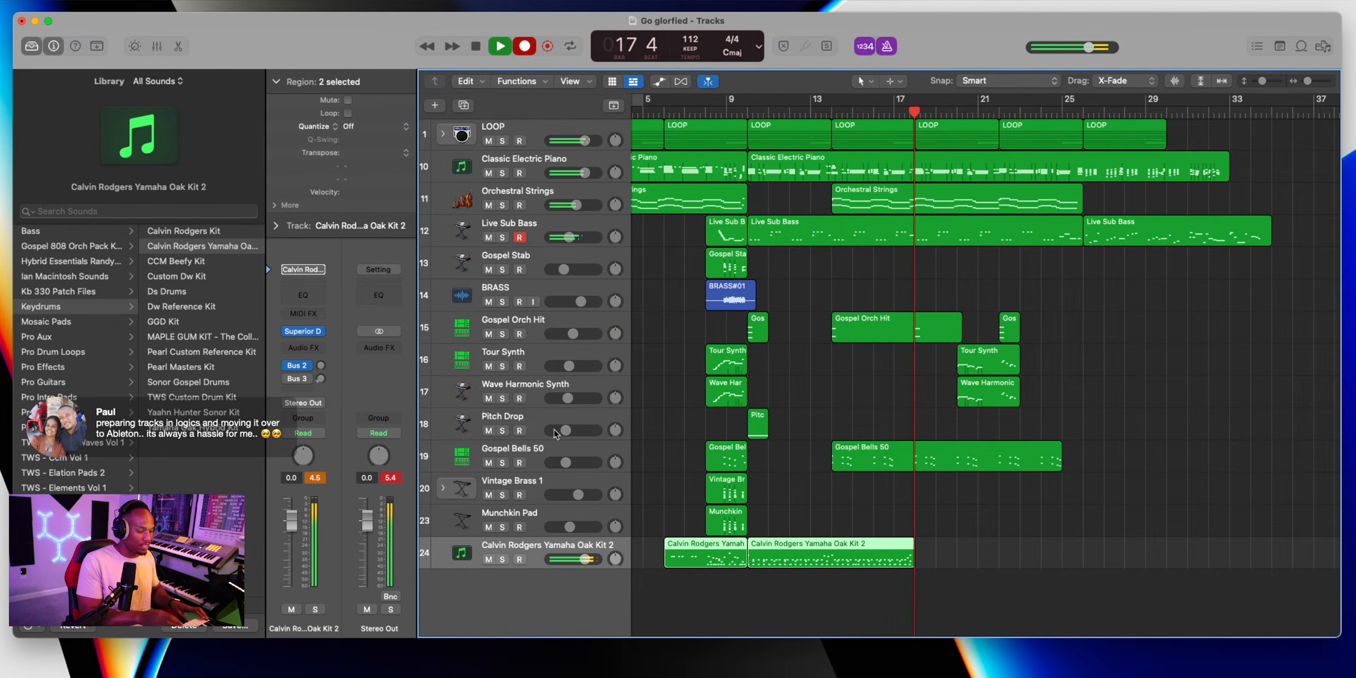
# Stop the bar-17 recording pass without keeping the new take
pyautogui.press('space')
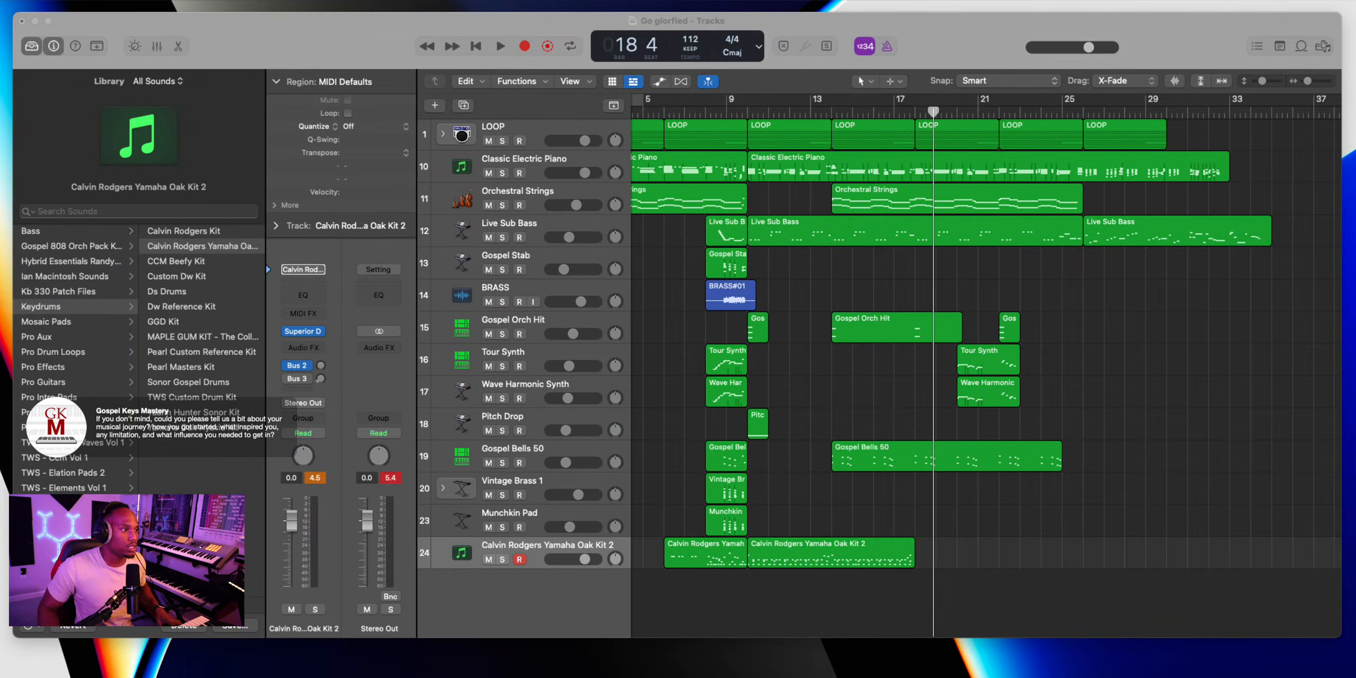
# Preview from bar 25, then record a Calvin Rodgers Yamaha Oak Kit 2 take from bar 14 through bar 35
pyautogui.click(1062, 120)
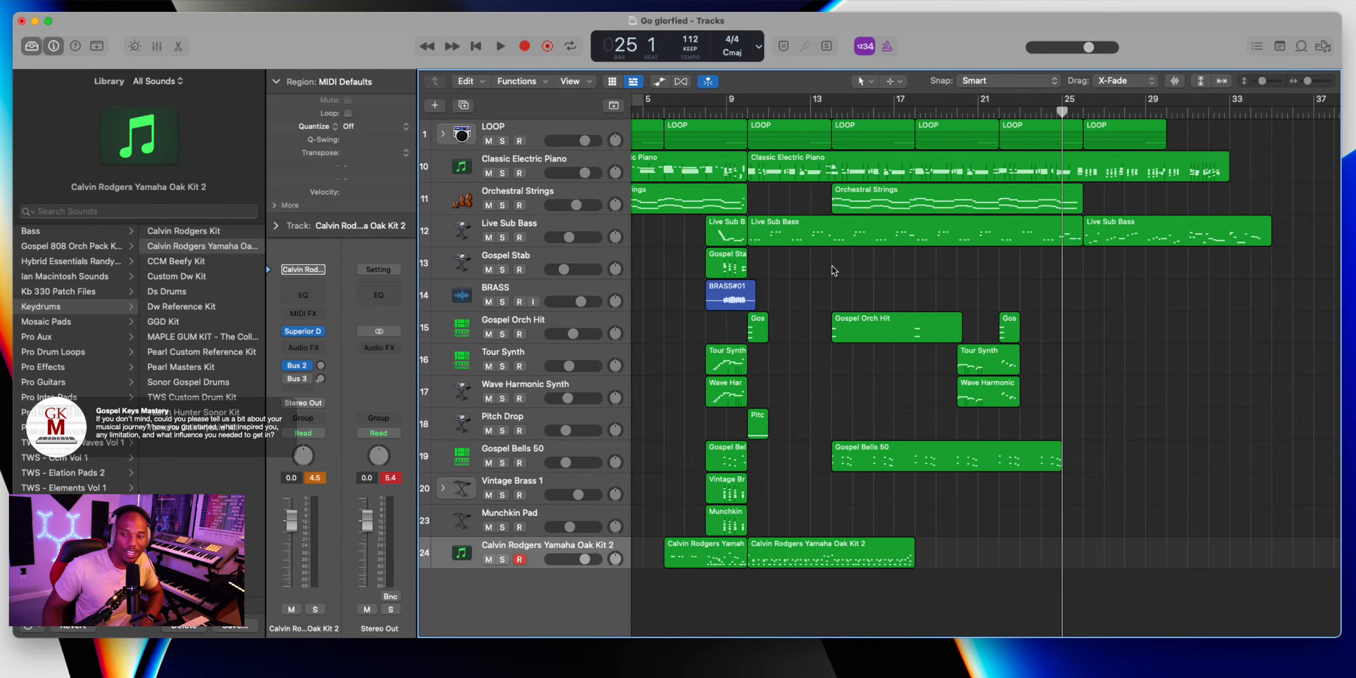
pyautogui.press('space')
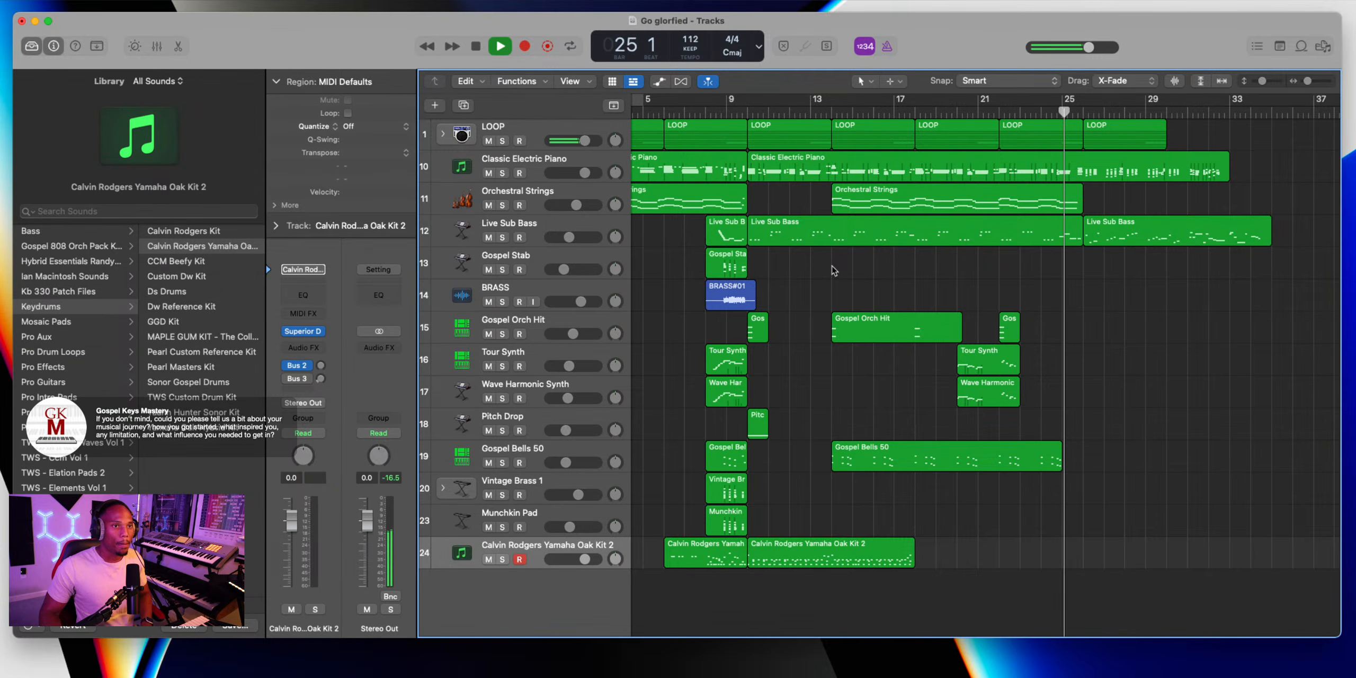
pyautogui.press('space')
pyautogui.click(836, 113)
pyautogui.press('r')
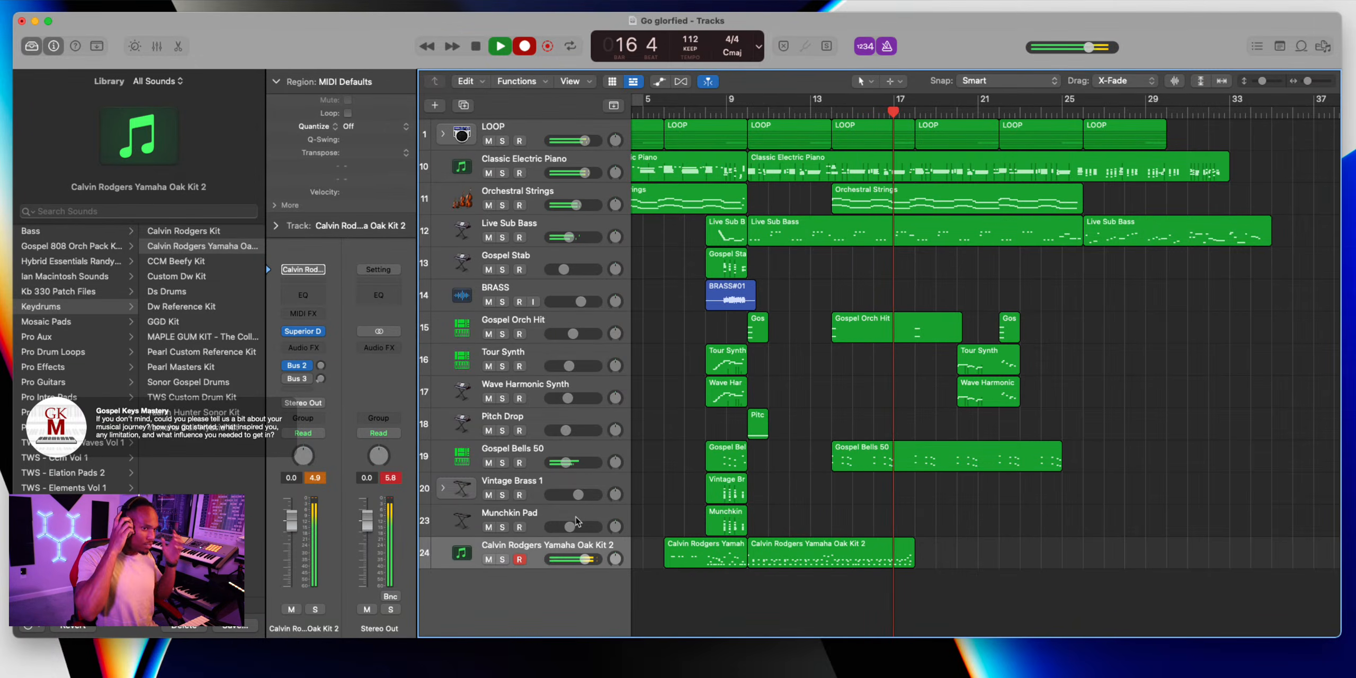
pyautogui.press('r')
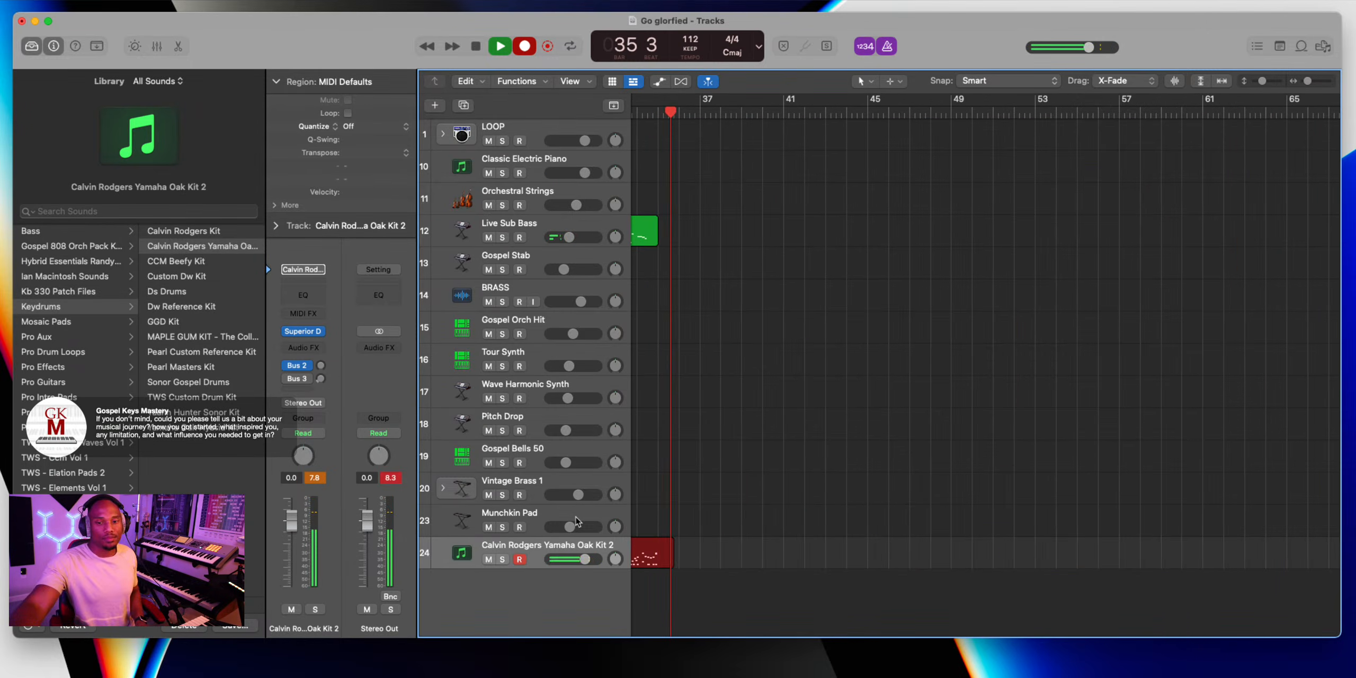
pyautogui.press('space')
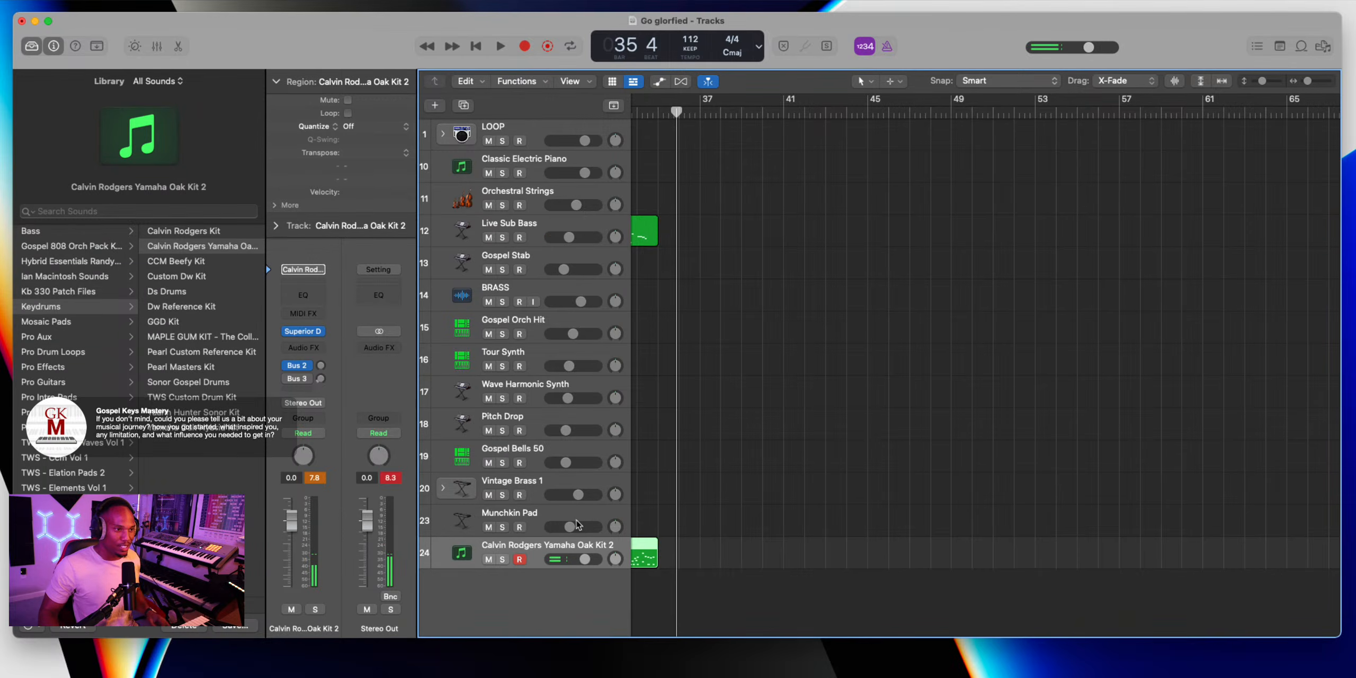
pyautogui.hscroll(-5, 827, 451)
pyautogui.hscroll(-6, 816, 532)
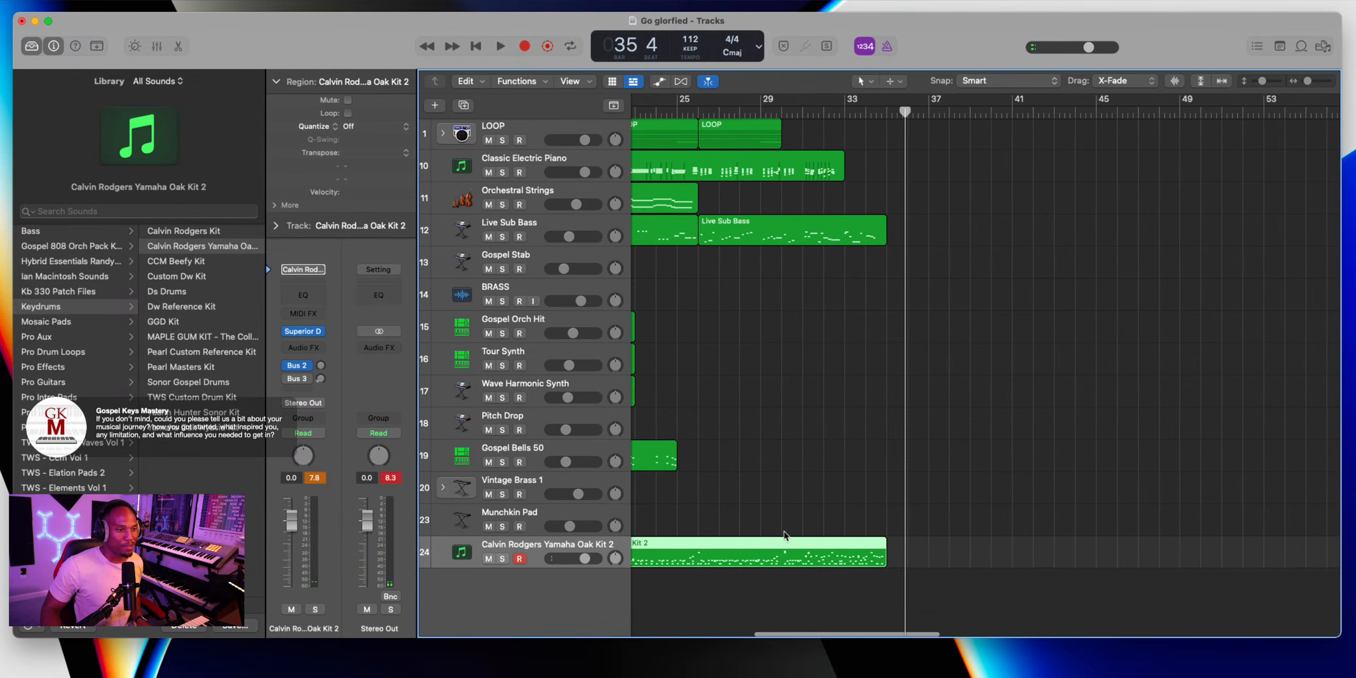
pyautogui.doubleClick(862, 546)
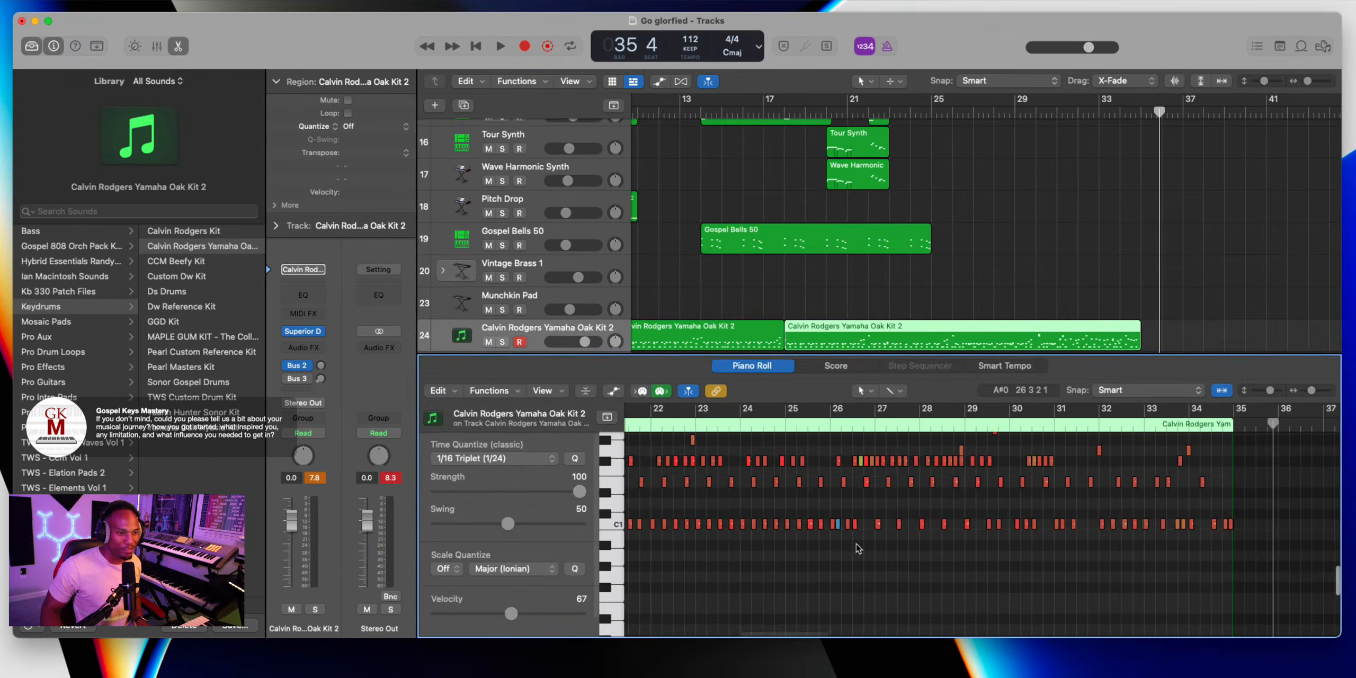
pyautogui.click(769, 109)
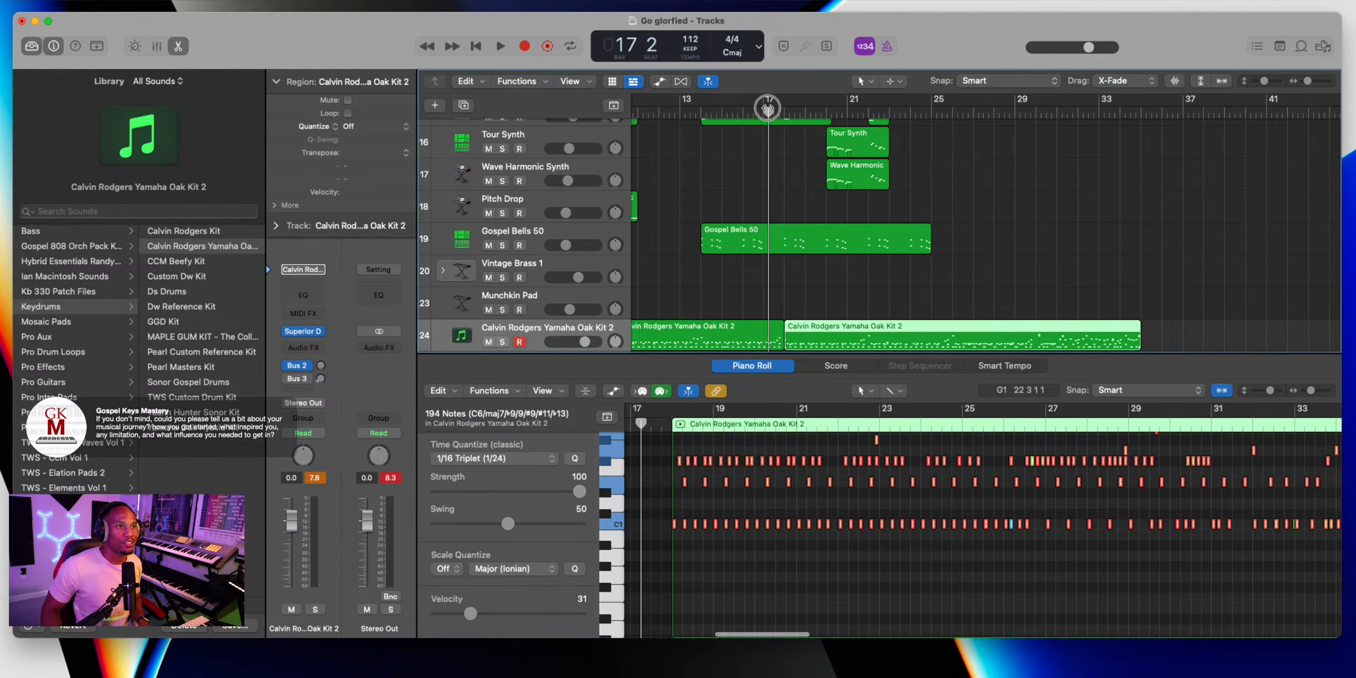
pyautogui.press('space')
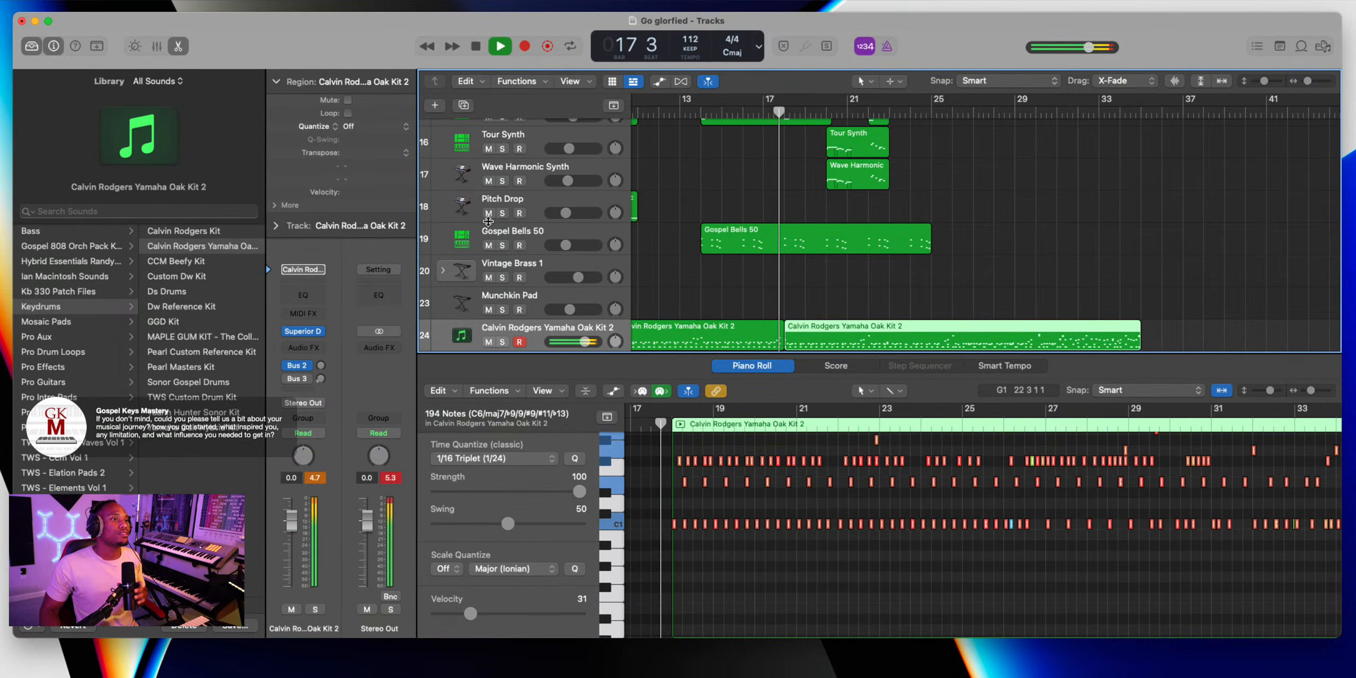
pyautogui.press('e')
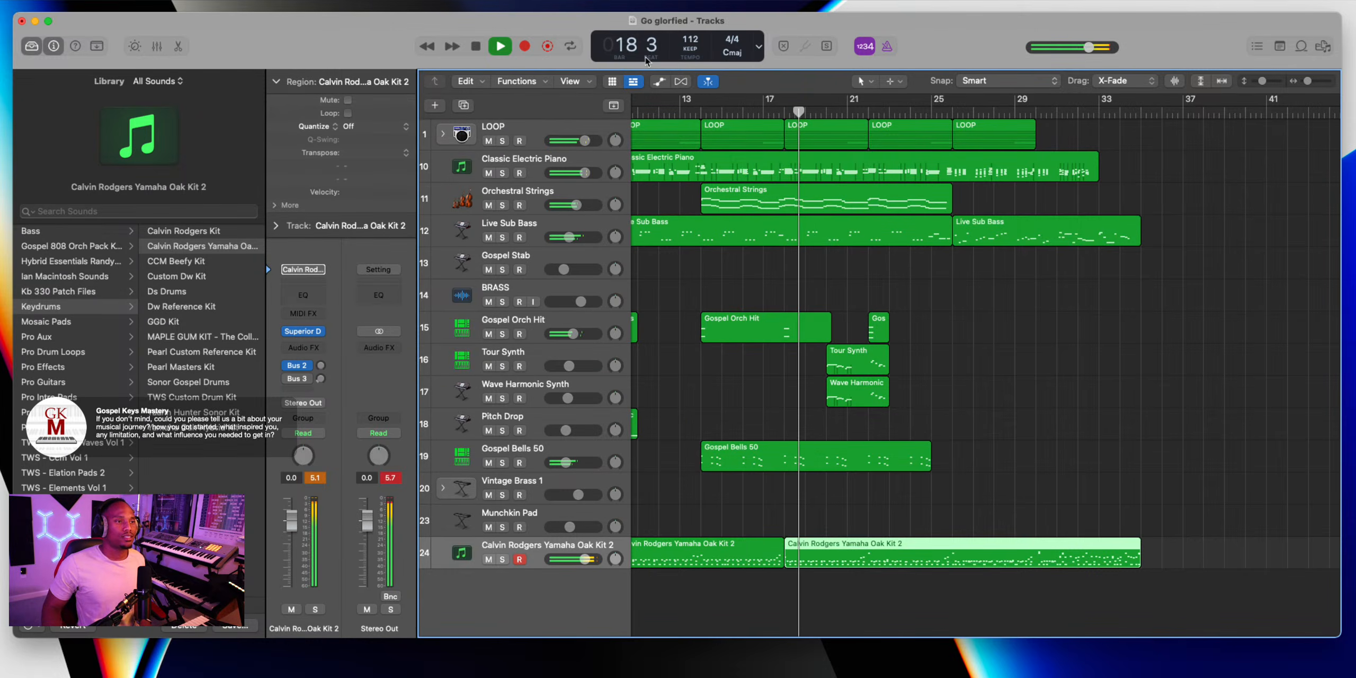
pyautogui.hscroll(-5, 699, 125)
pyautogui.press('space')
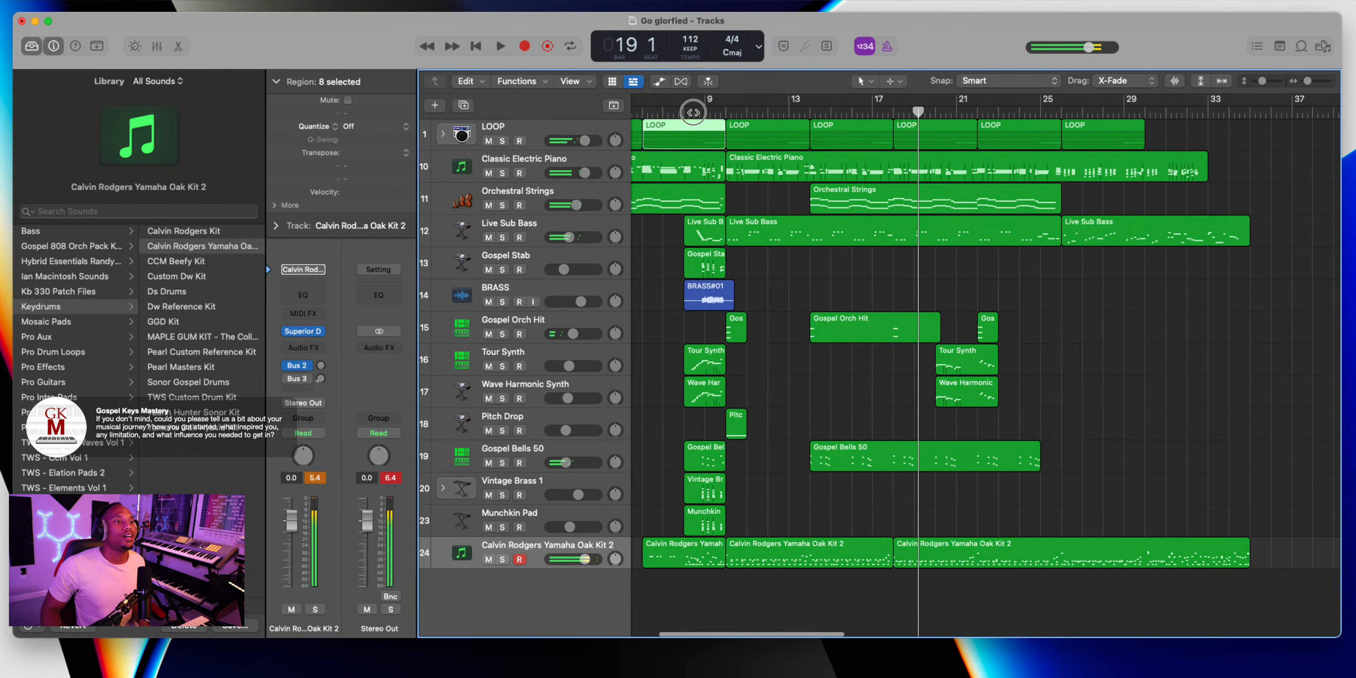
# Arm Vintage Brass 1 and Munchkin Pad, disarm the drum kit, and record a first pass to bar 16
pyautogui.click(694, 109)
pyautogui.click(538, 503)
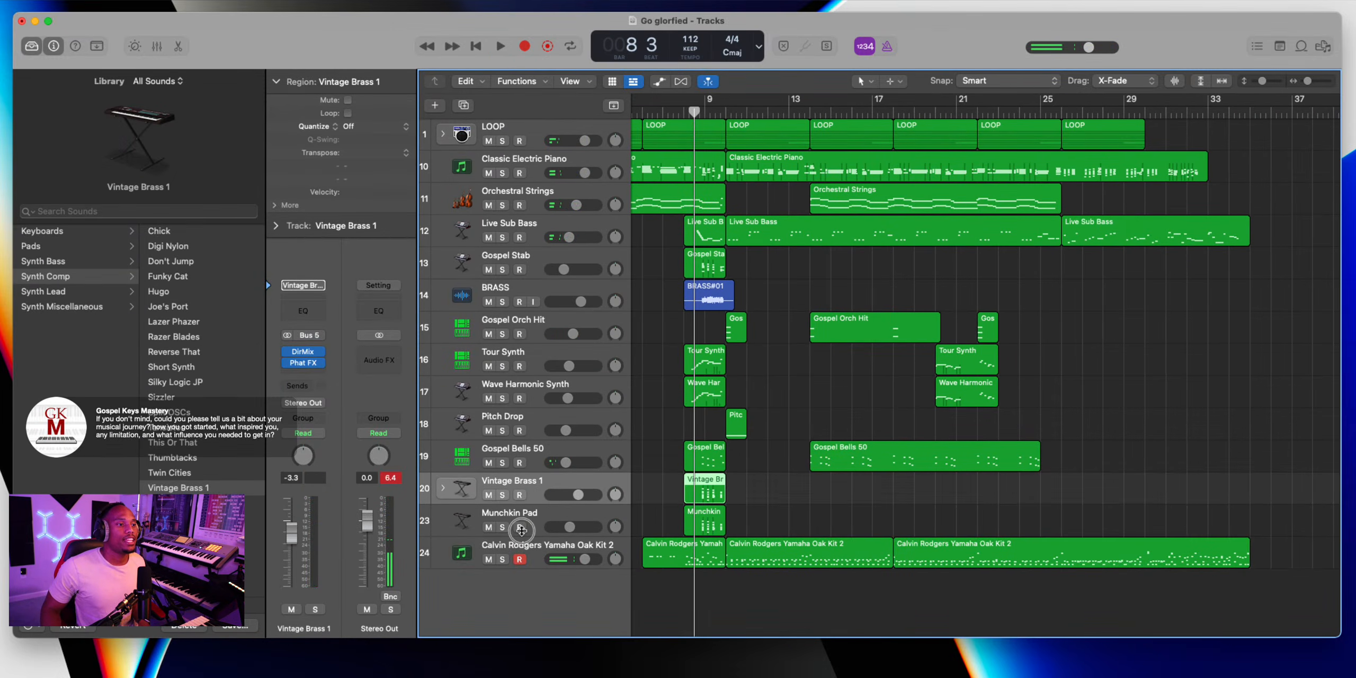
pyautogui.click(520, 528)
pyautogui.click(521, 496)
pyautogui.click(521, 560)
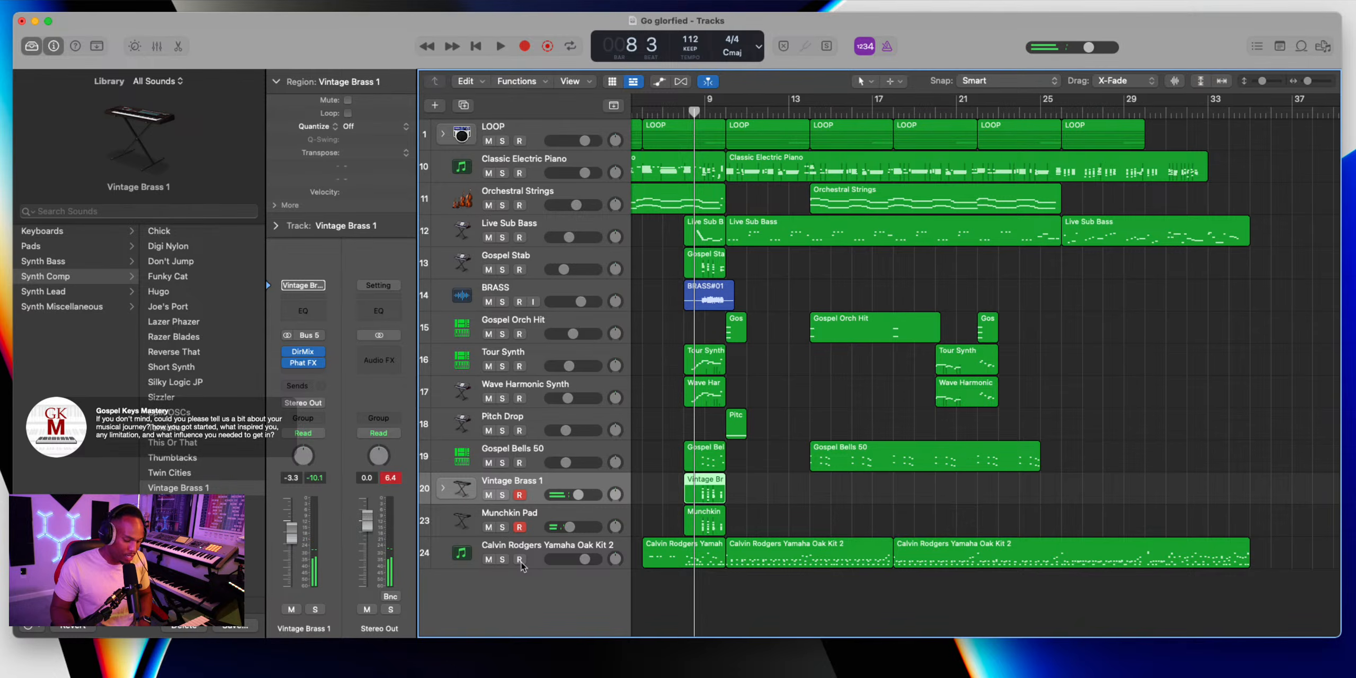
pyautogui.press('r')
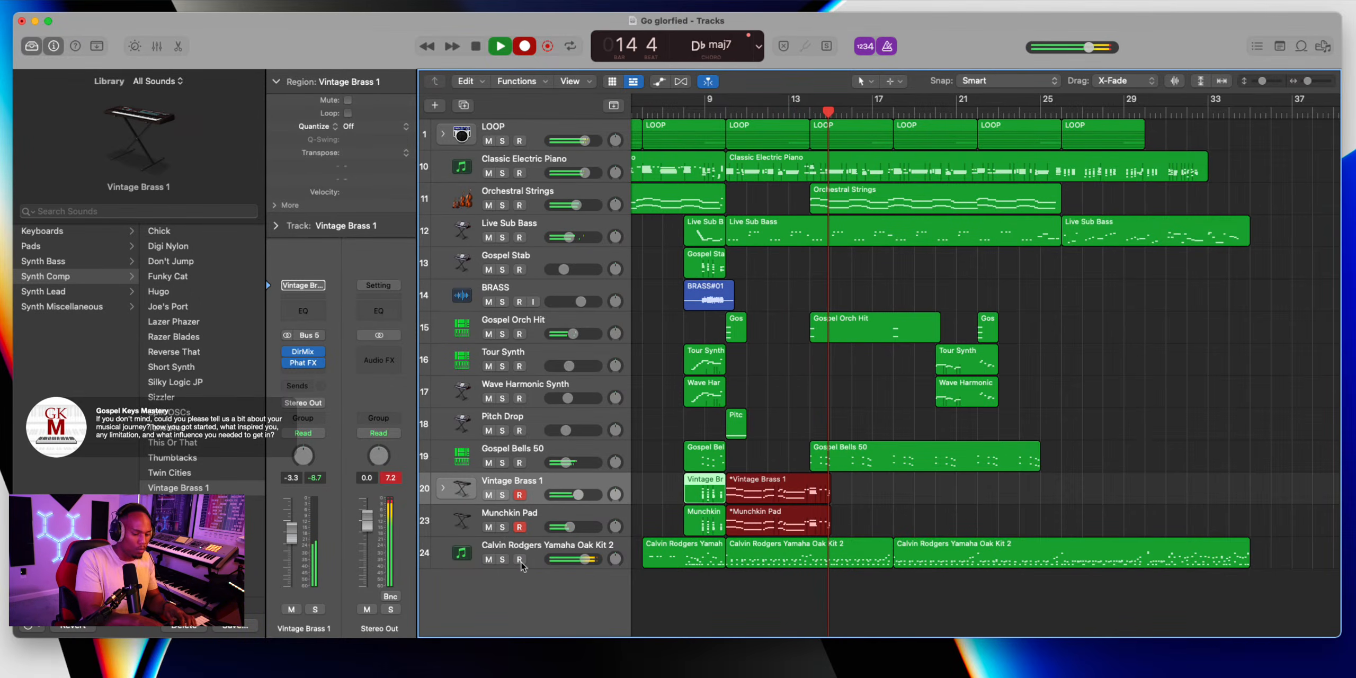
pyautogui.press('space')
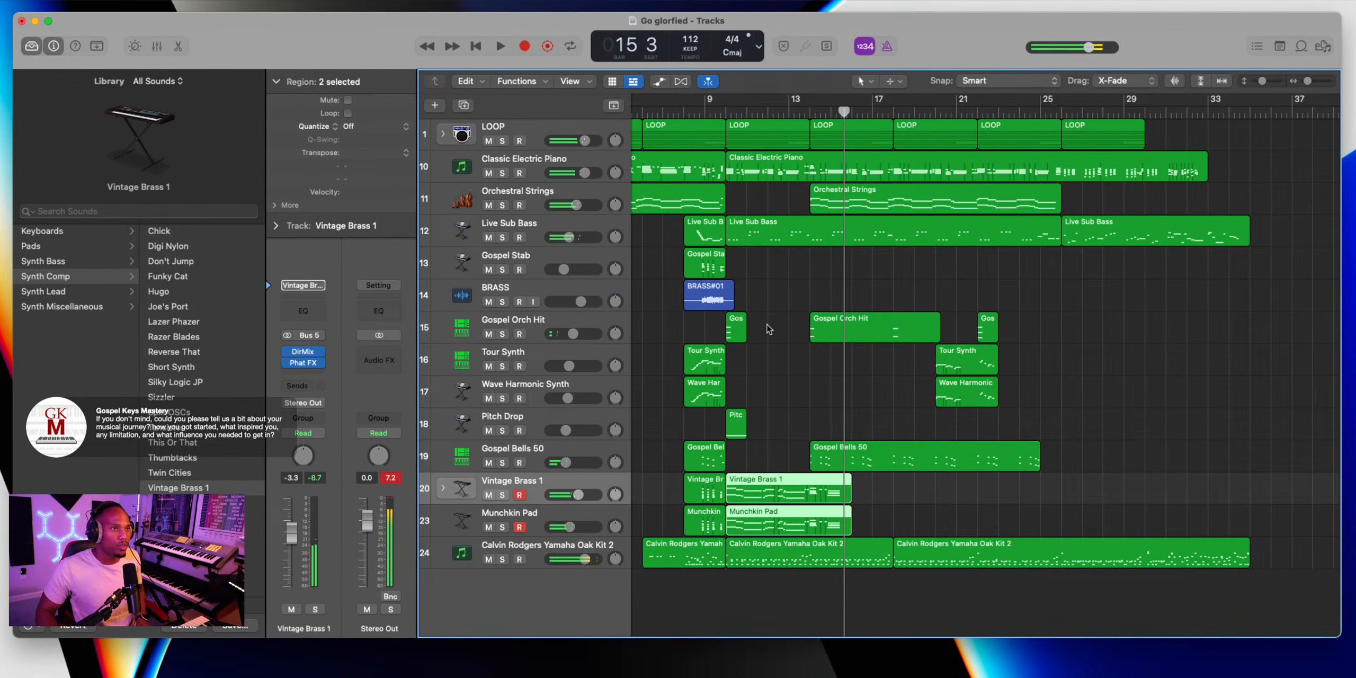
# Discard the first brass and pad takes and re-record both from bar 9 to bar 29
pyautogui.press('super+z')
pyautogui.click(727, 111)
pyautogui.press('r')
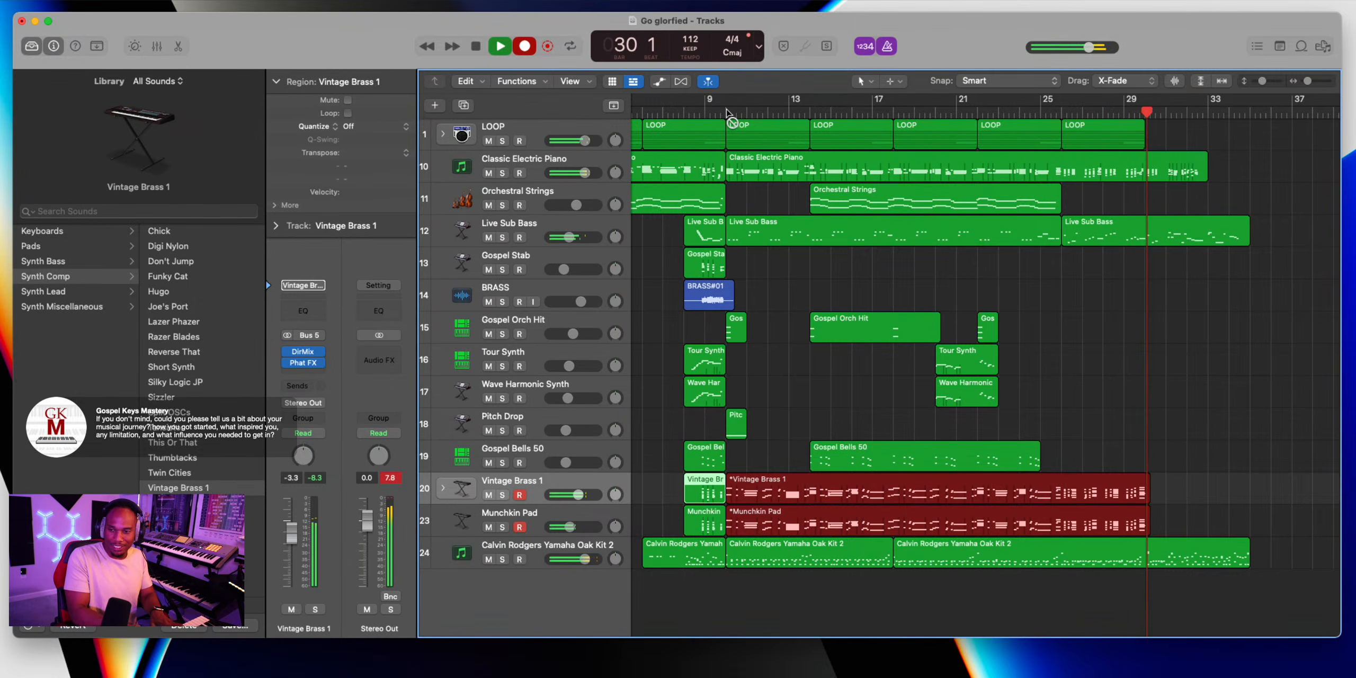
pyautogui.press('space')
# Extend the brass and pad recording briefly from bar 29 to bar 30
pyautogui.press('e')
pyautogui.press('r')
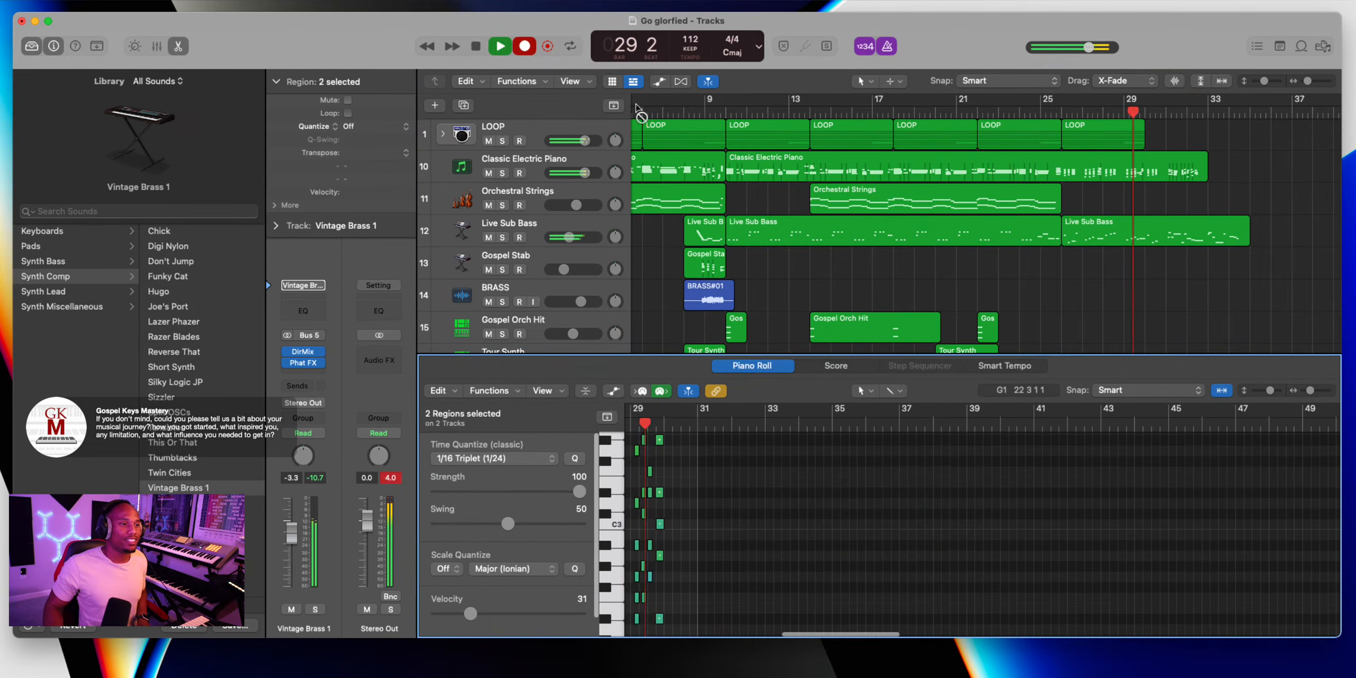
pyautogui.press('e')
pyautogui.press('space')
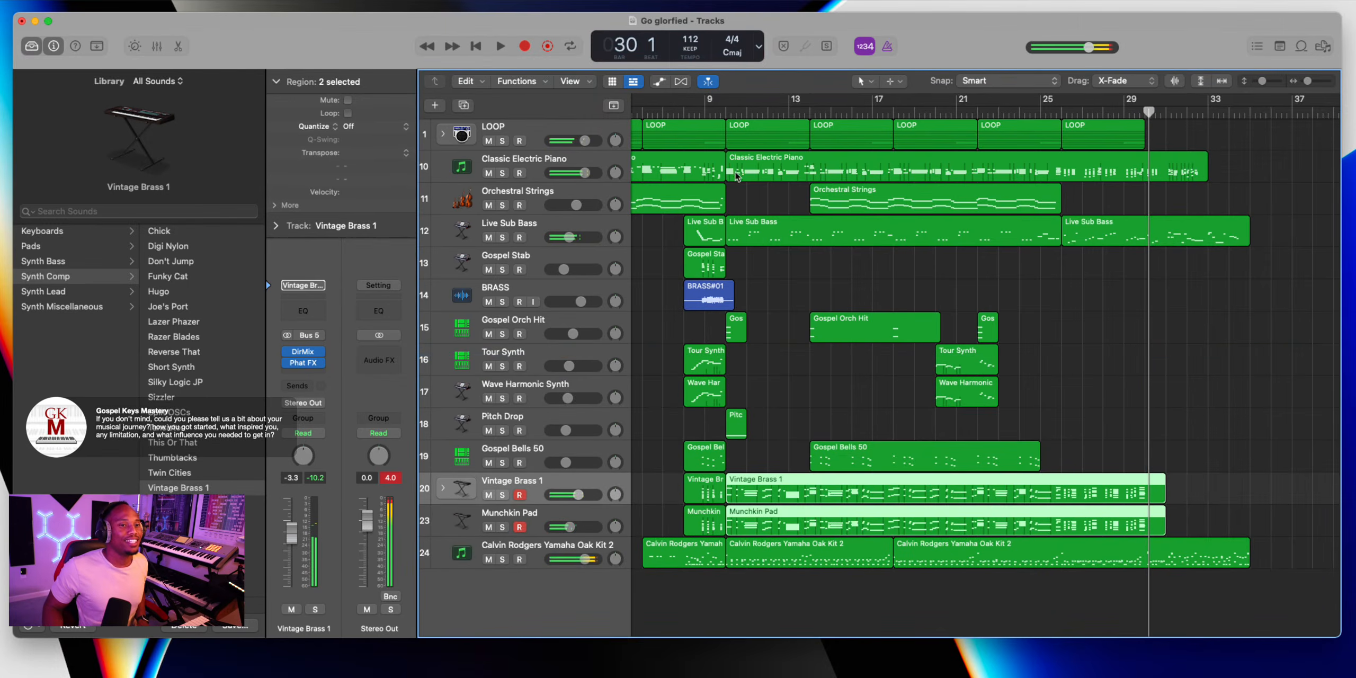
# Select all 394 brass and pad notes in the Piano Roll and play them from bar 10
pyautogui.doubleClick(1041, 497)
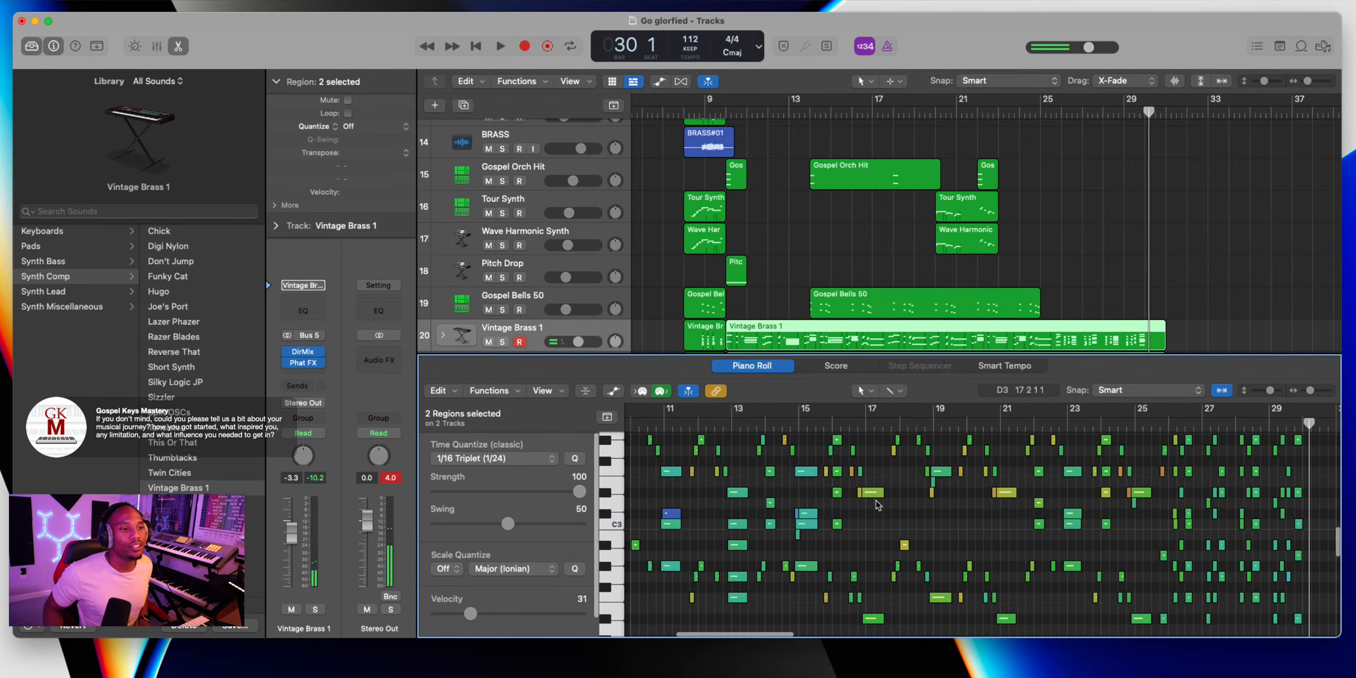
pyautogui.press('super+a')
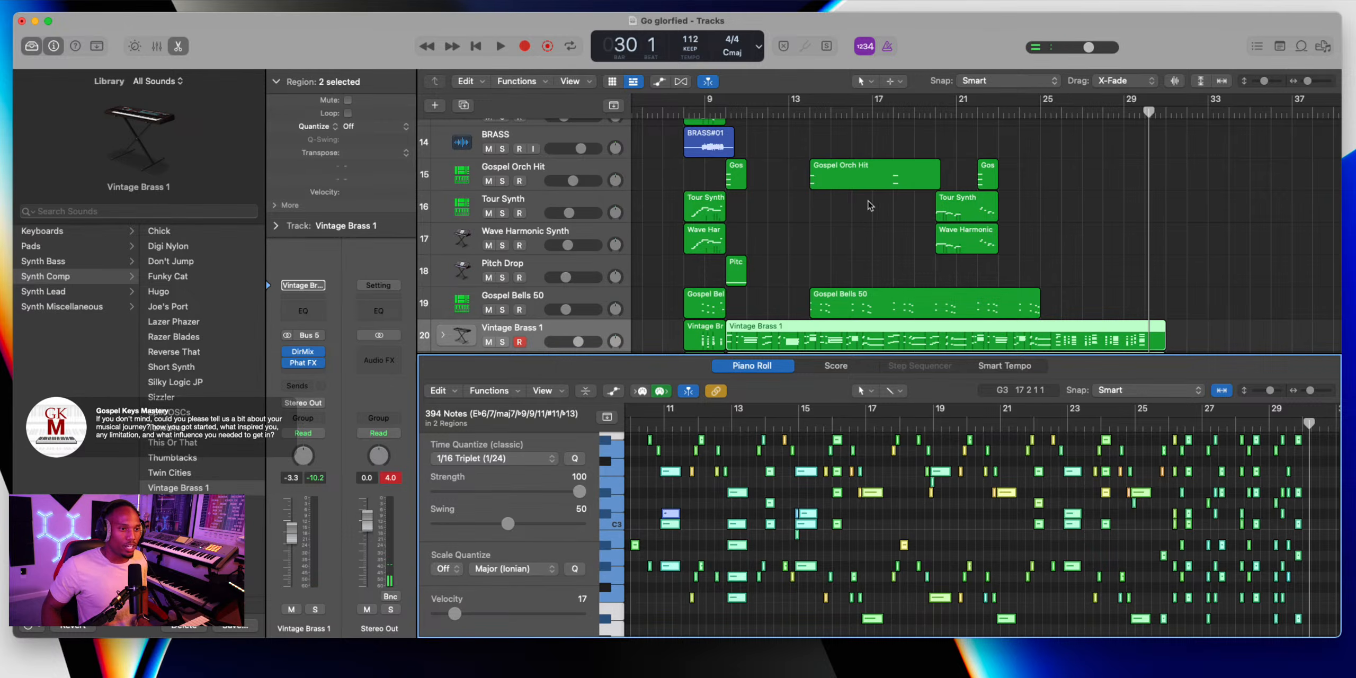
pyautogui.click(726, 115)
pyautogui.press('space')
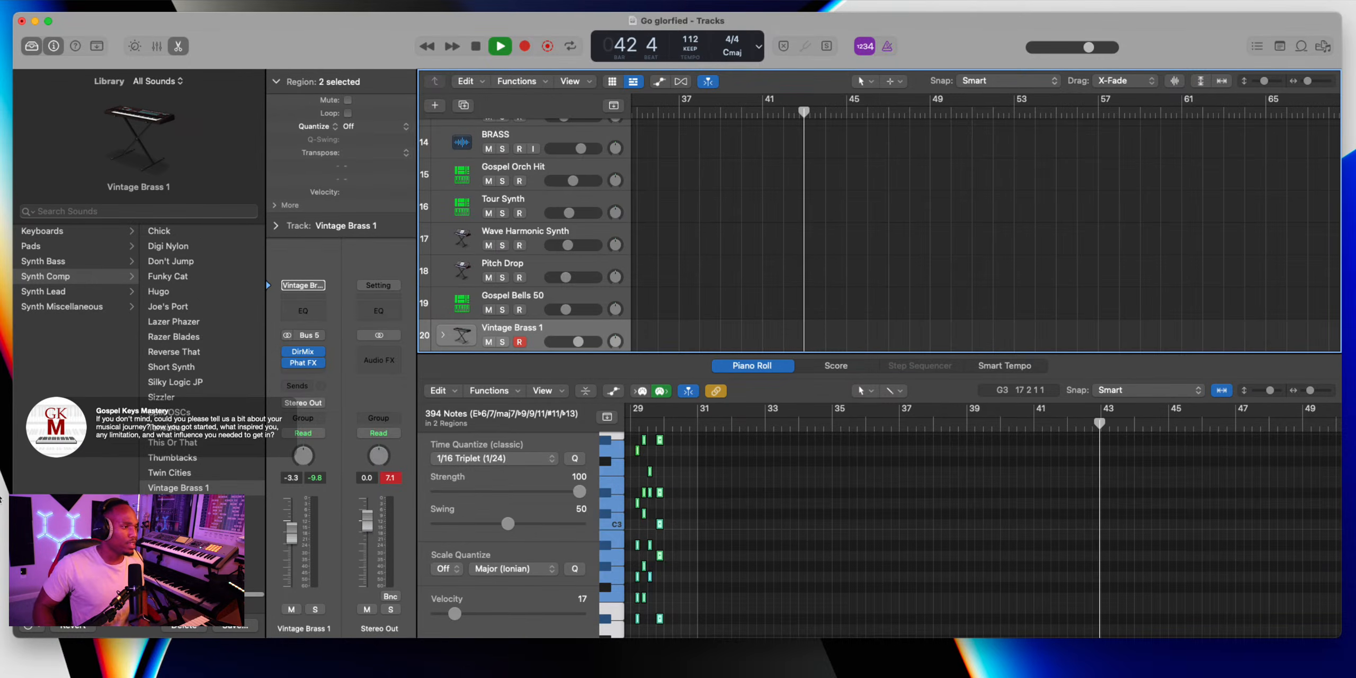
pyautogui.click(180, 503)
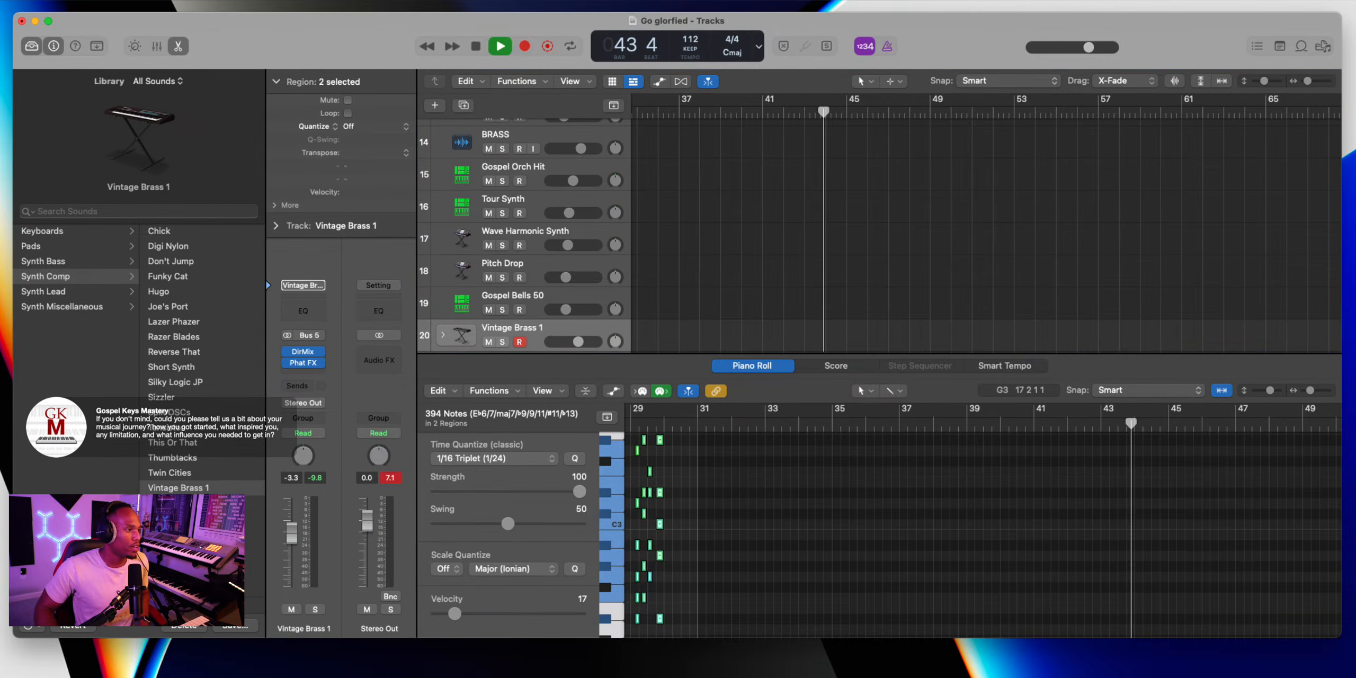
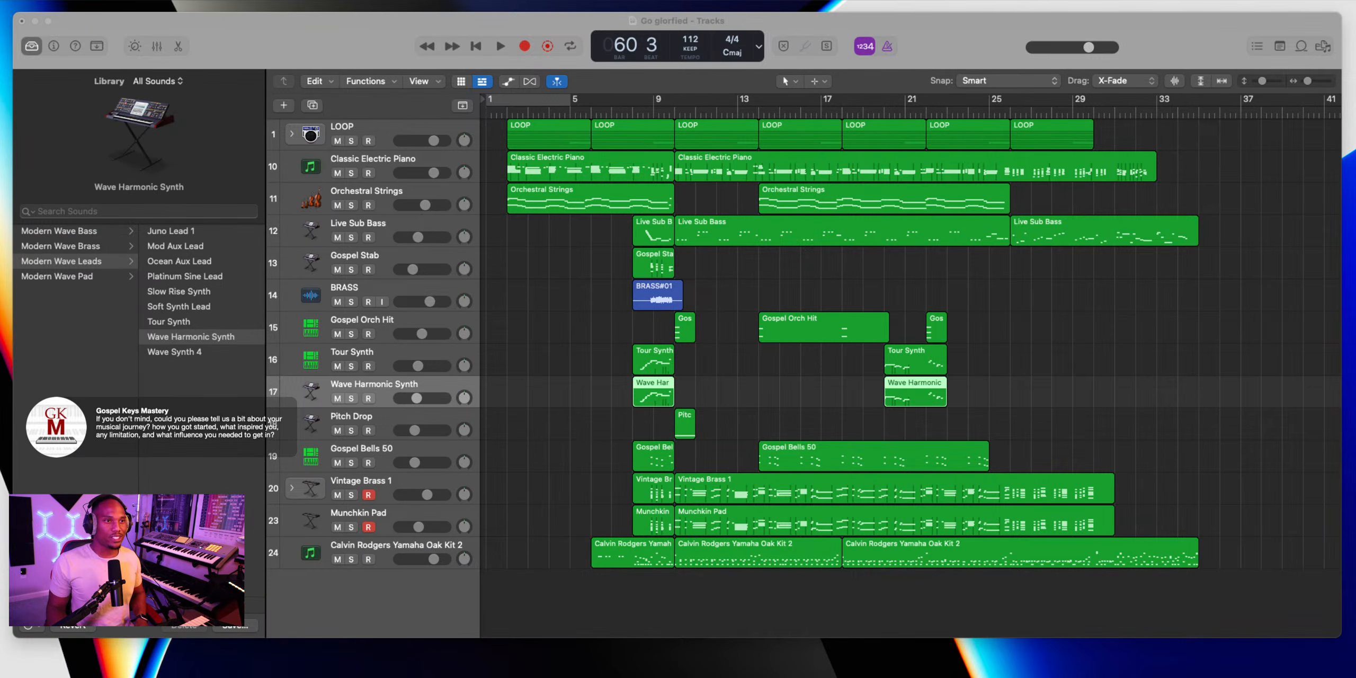
# Play the arrangement from bar 22 with the Wave Harmonic regions deselected
pyautogui.click(926, 112)
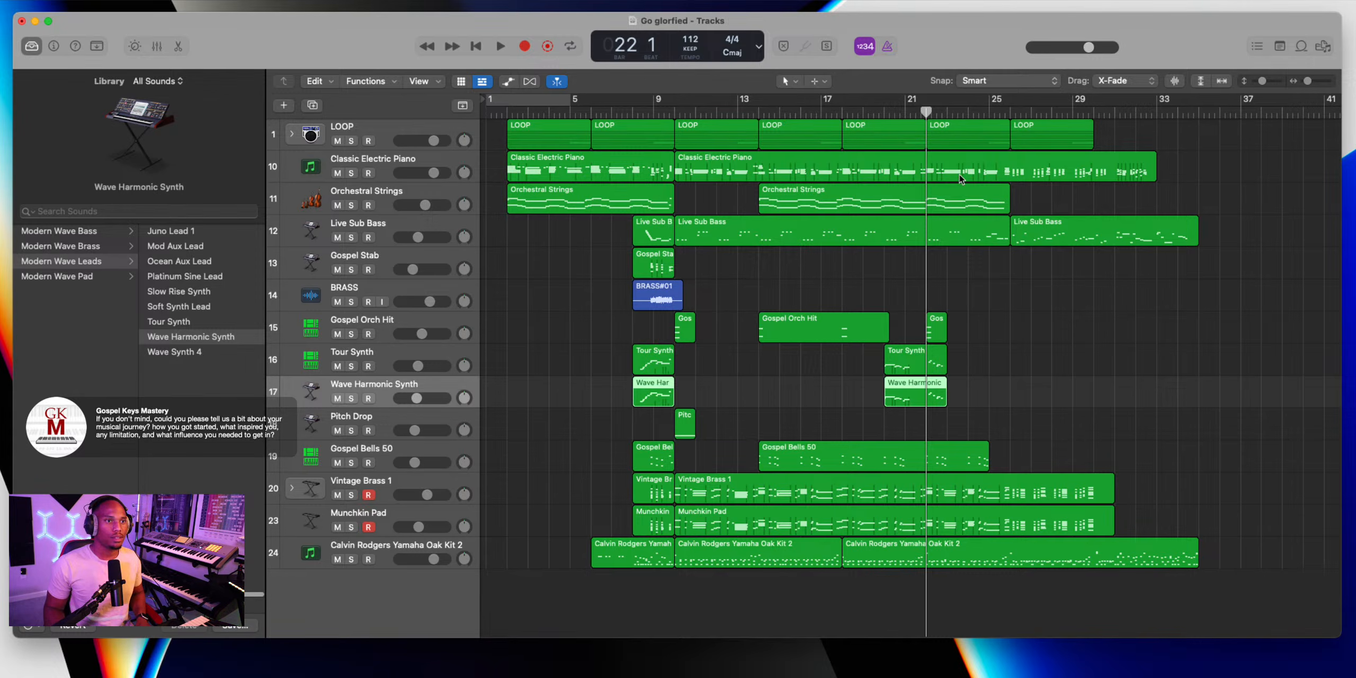
pyautogui.click(1022, 267)
pyautogui.press('space')
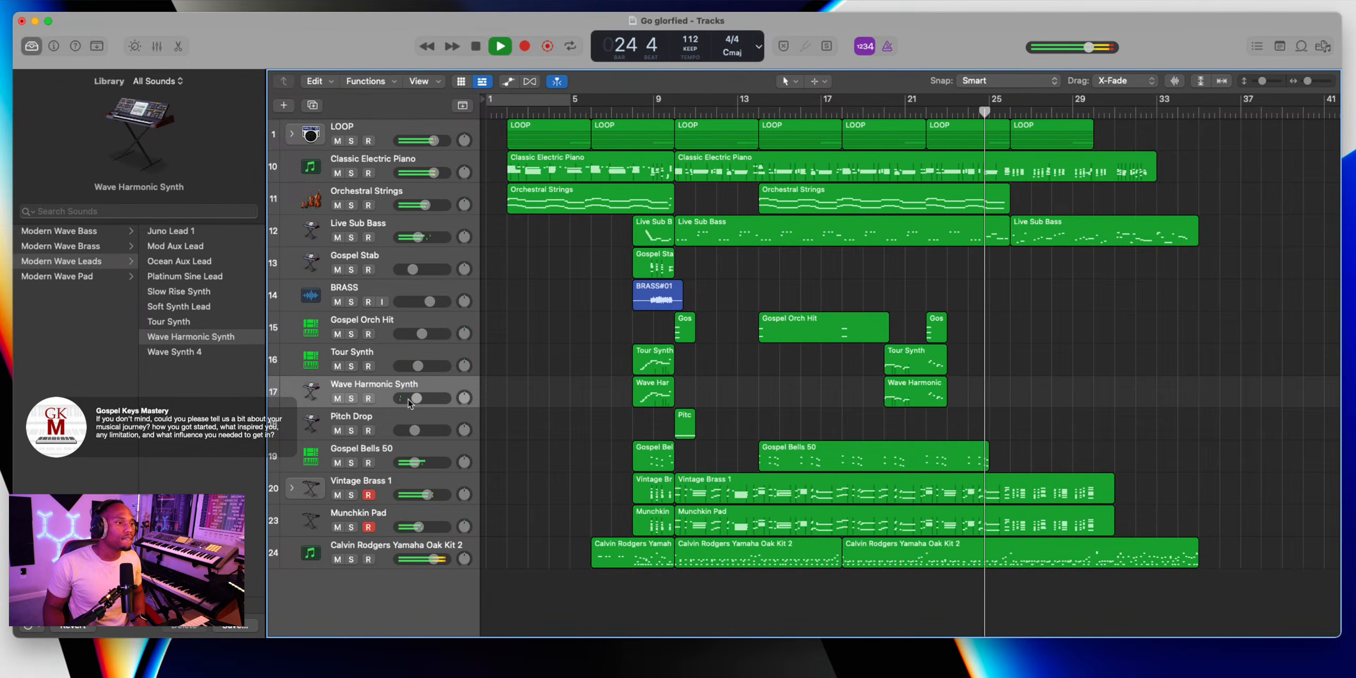
# Disarm Vintage Brass 1 and Munchkin Pad, then record a Gospel Orch Hit take
pyautogui.click(368, 495)
pyautogui.click(369, 527)
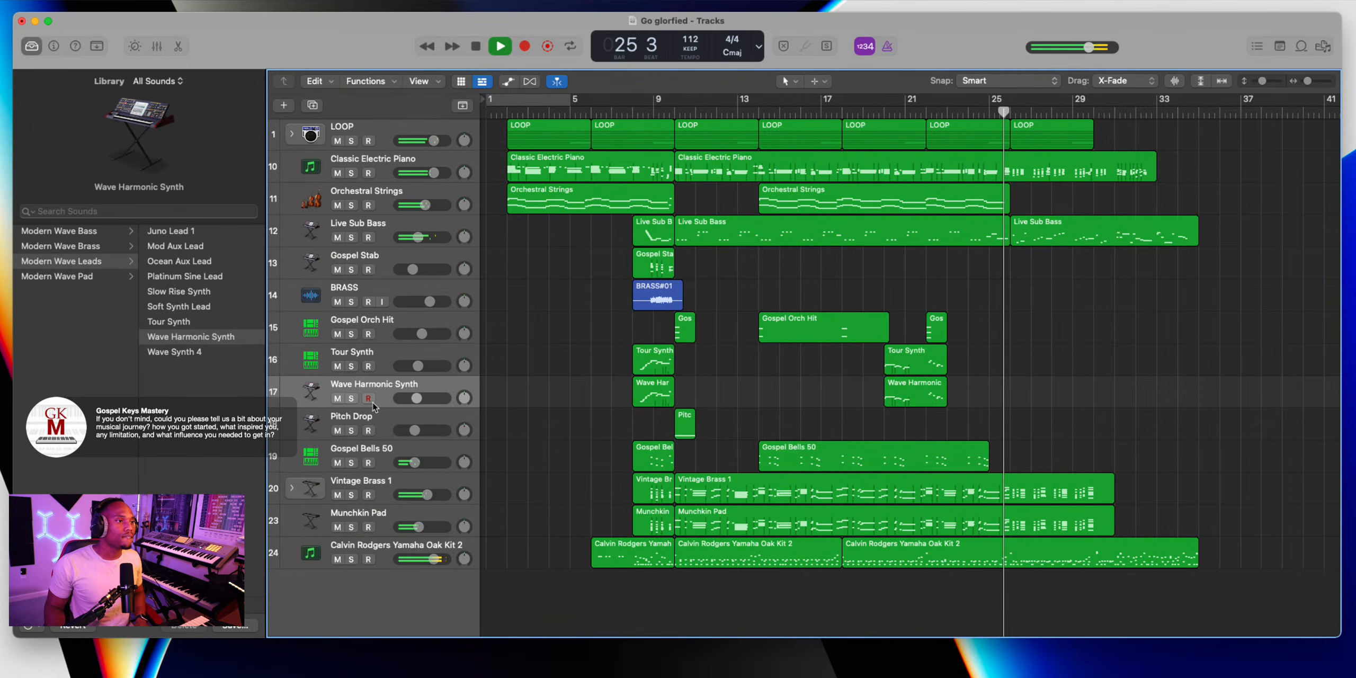
pyautogui.press('space')
pyautogui.click(392, 334)
pyautogui.press('r')
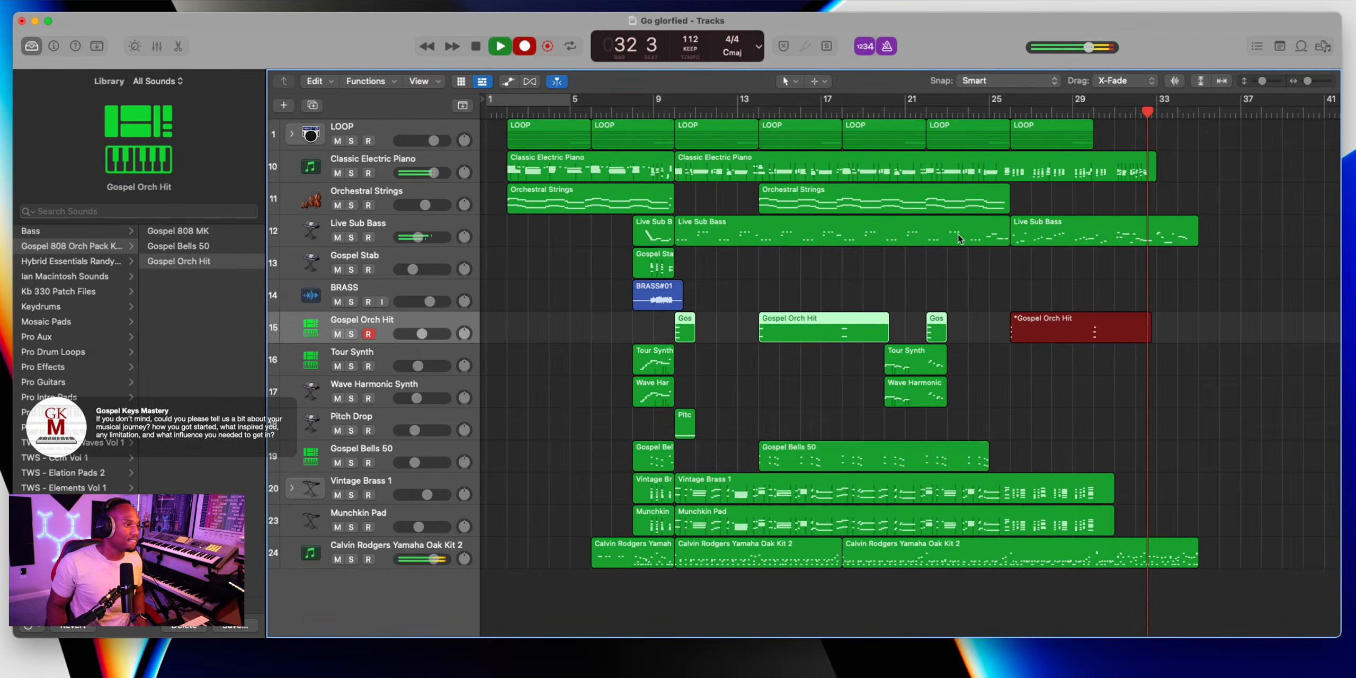
# Stop the orch hit take and repeat the last LOOP region out to bar 57
pyautogui.press('space')
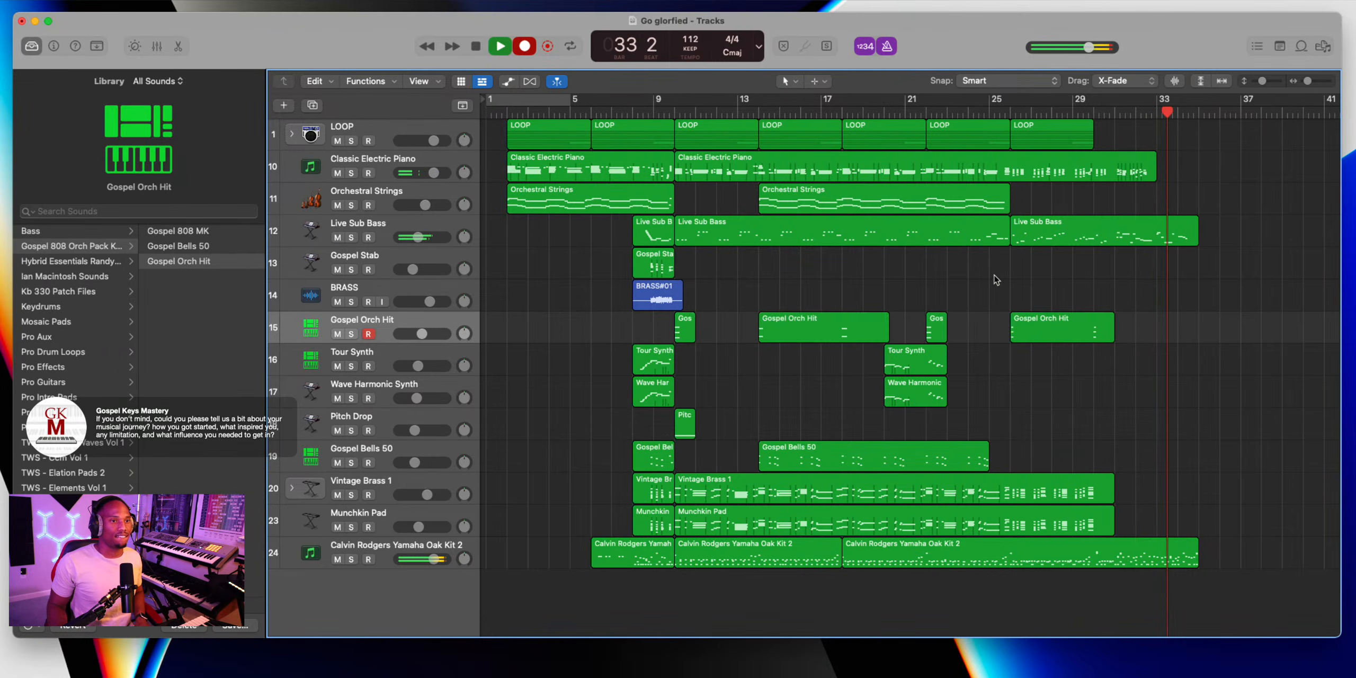
pyautogui.click(1053, 141)
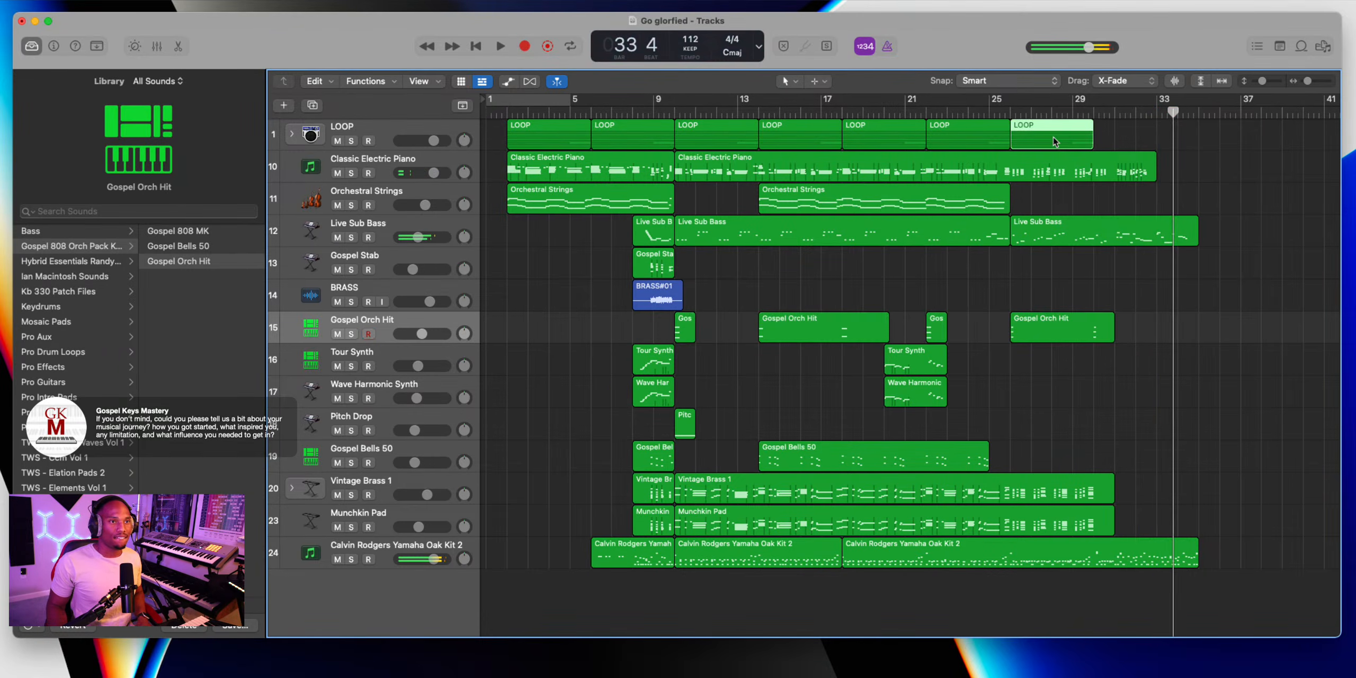
pyautogui.click(1096, 114)
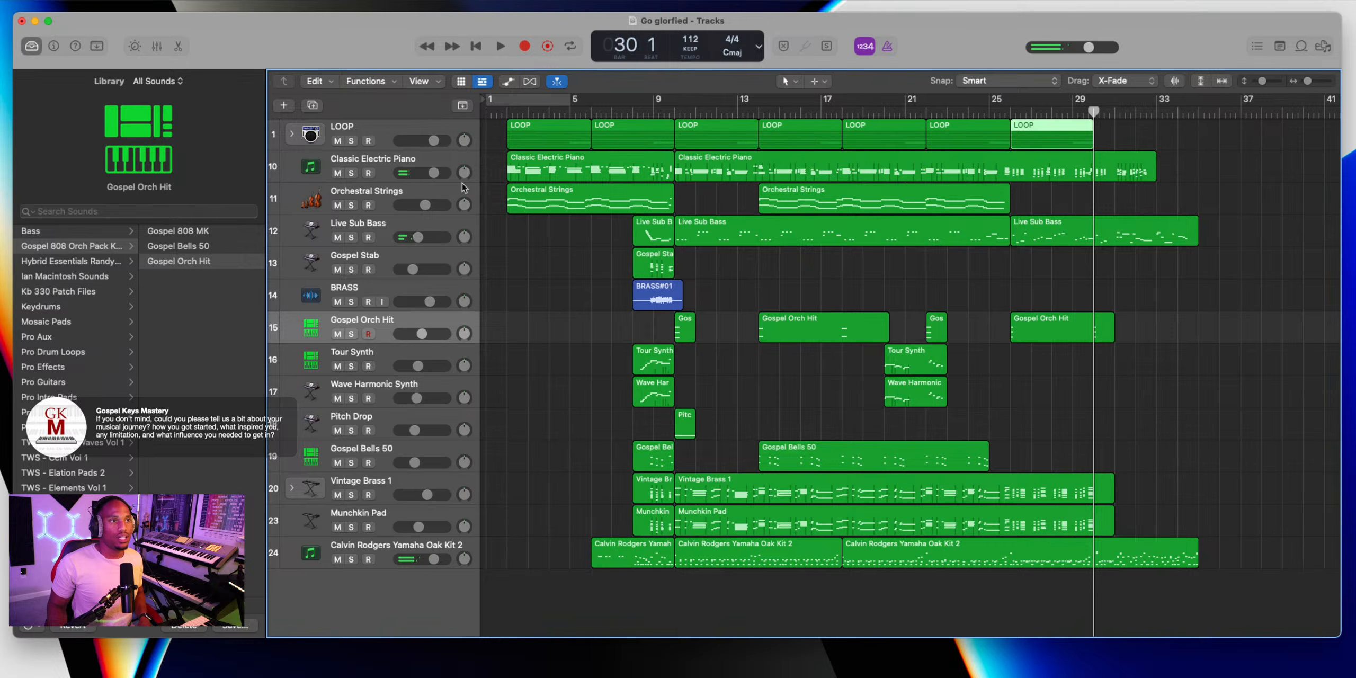
pyautogui.click(370, 137)
pyautogui.press('super+r')
pyautogui.press('super+r')
pyautogui.press('super+r')
pyautogui.press('super+r')
pyautogui.press('super+r')
pyautogui.press('super+r')
pyautogui.press('super+r')
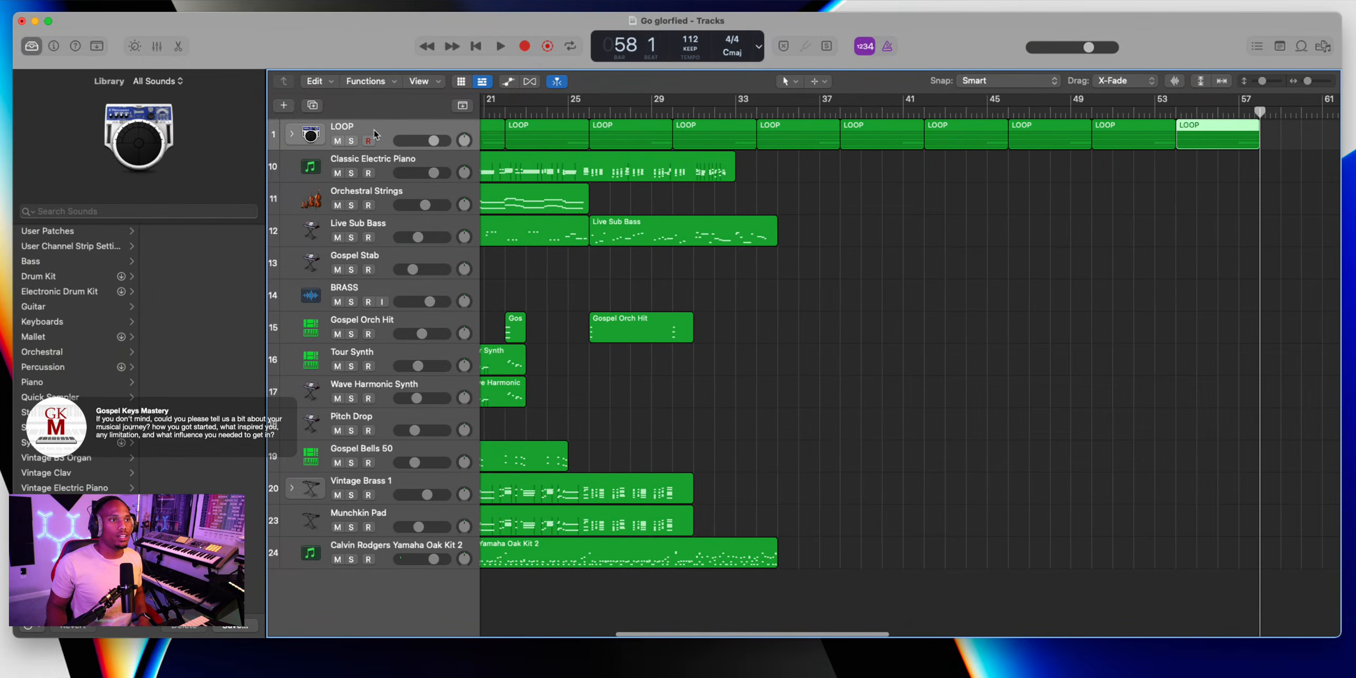
# Play back from about bar 22 and record-arm the Gospel Stab track
pyautogui.hscroll(-4, 375, 135)
pyautogui.click(708, 116)
pyautogui.press('space')
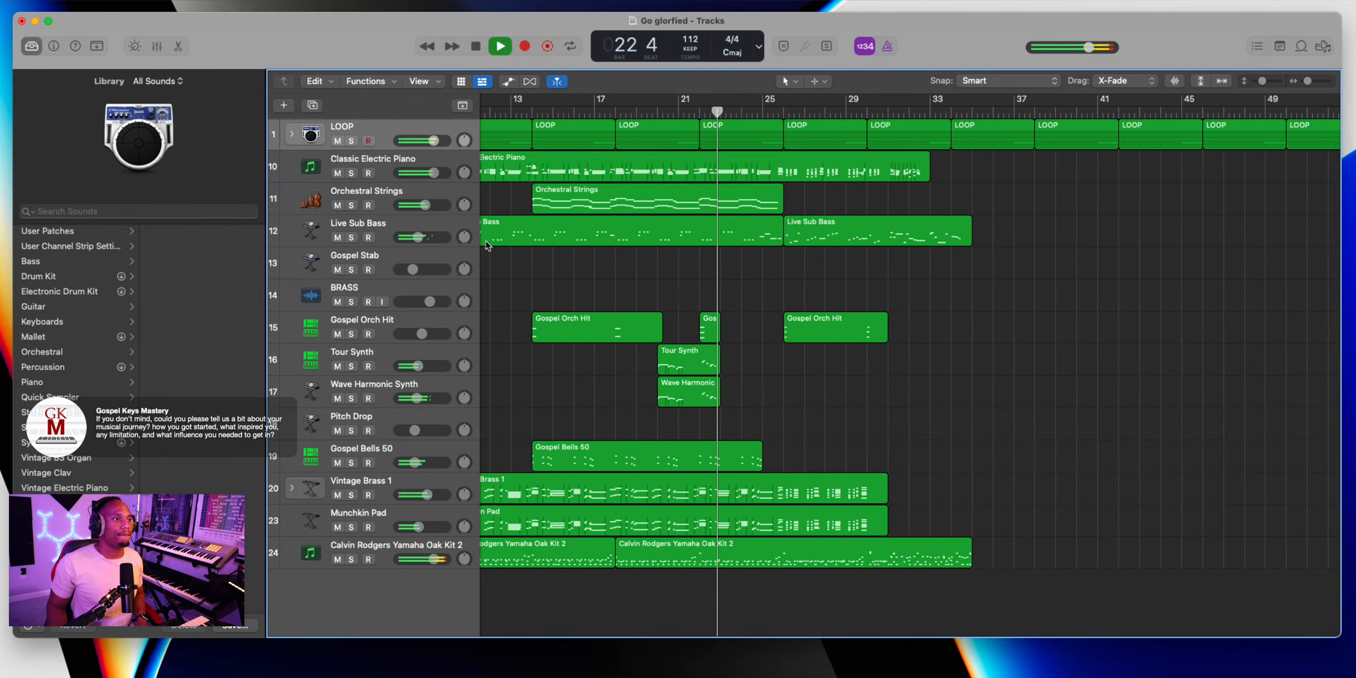
pyautogui.click(386, 274)
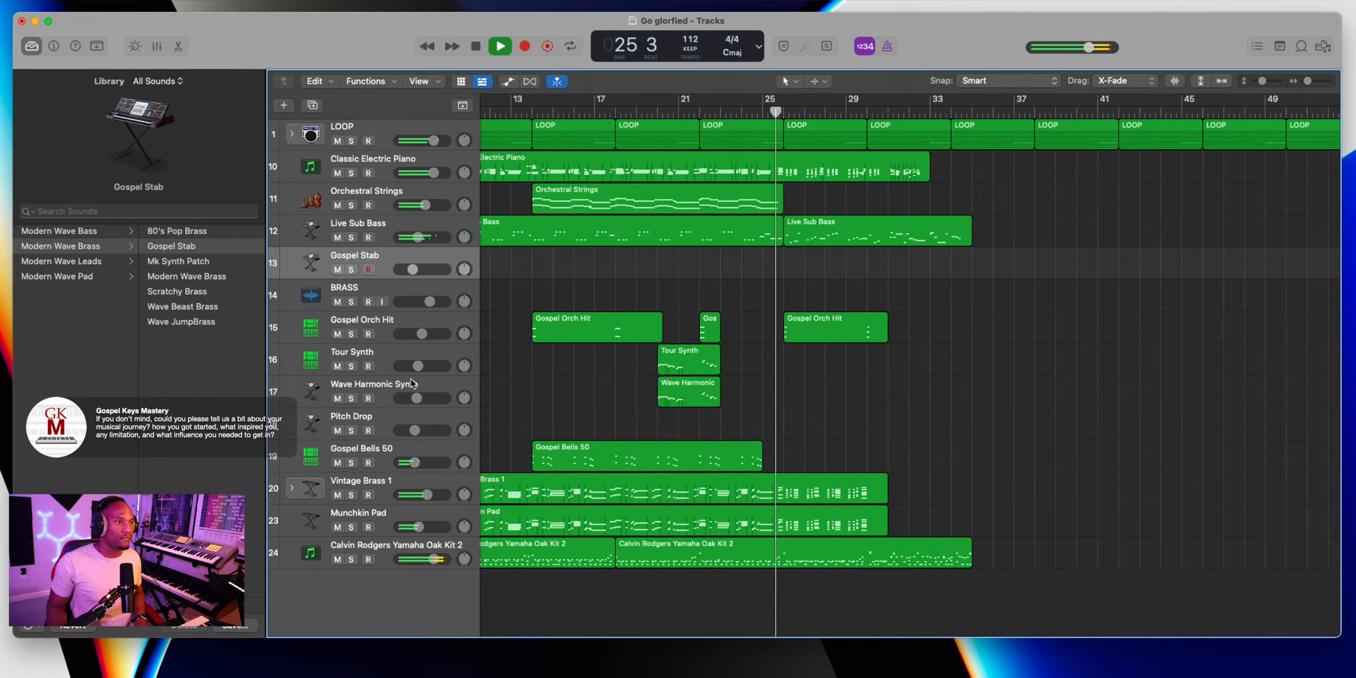
pyautogui.press('space')
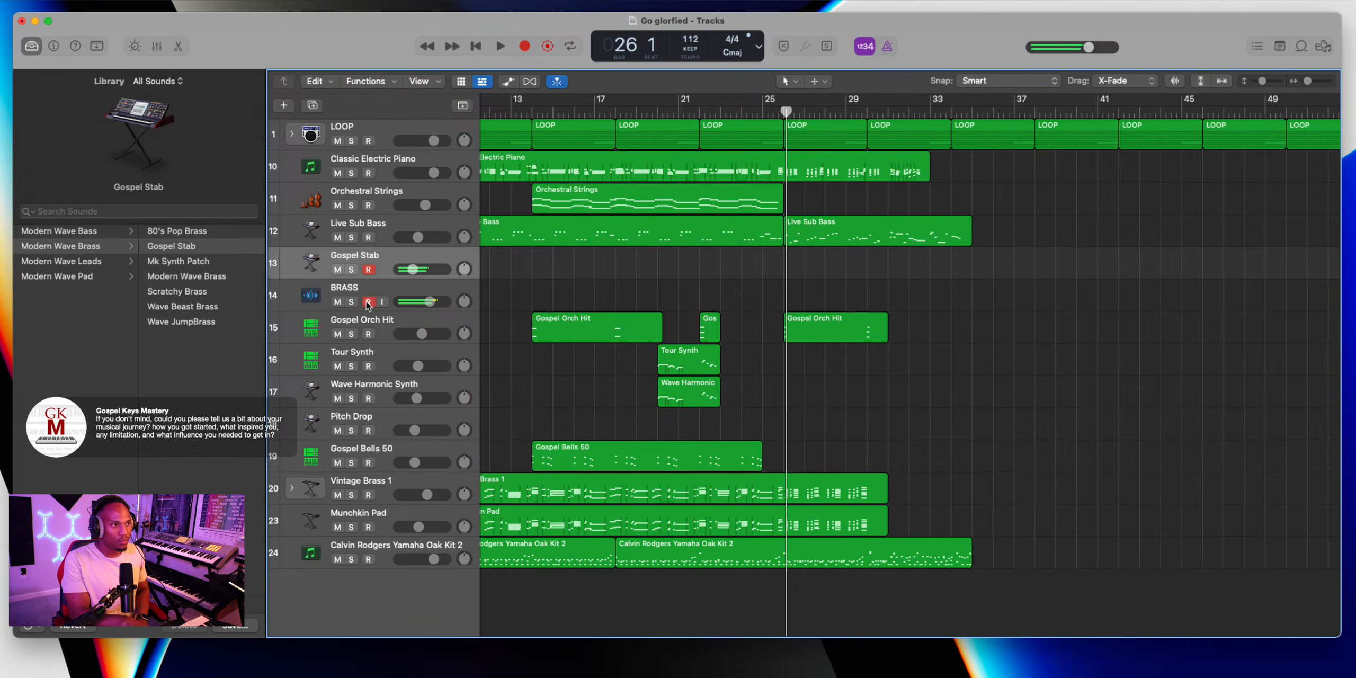
# Arm BRASS, undo a first stab-and-brass take, and record a new stab hit from bar 26
pyautogui.click(369, 301)
pyautogui.press('r')
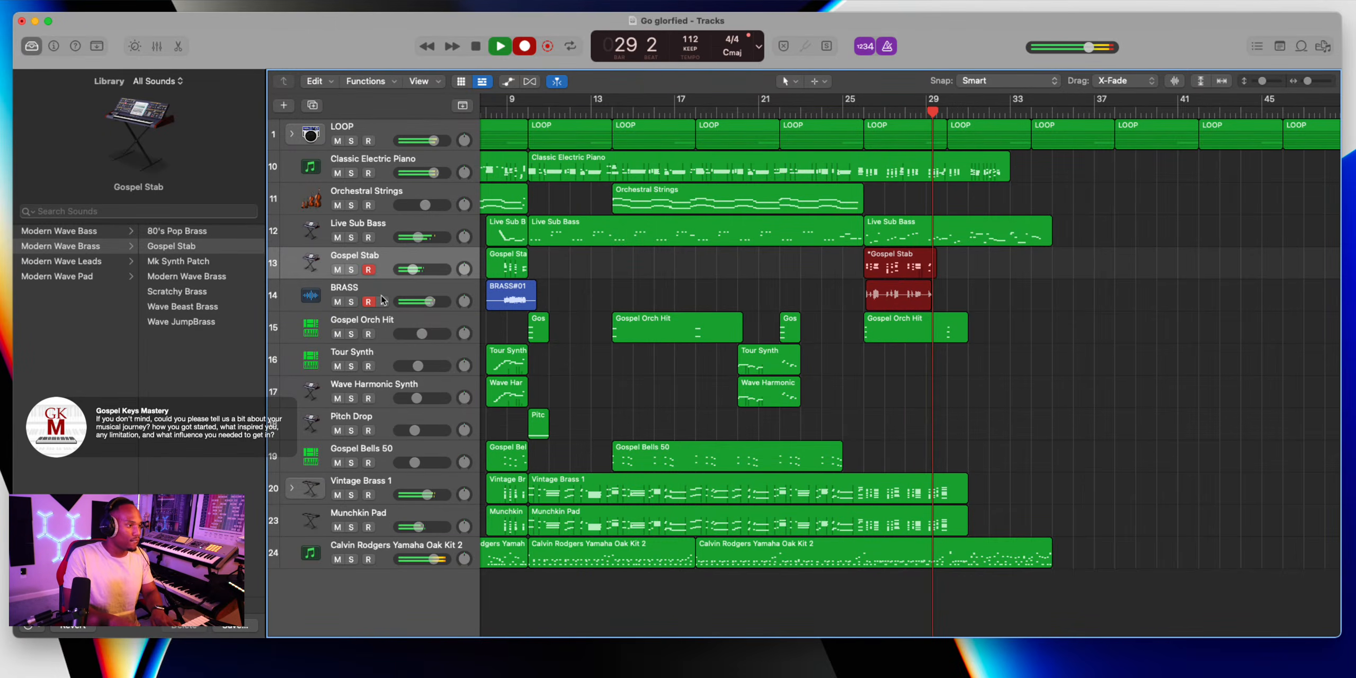
pyautogui.press('space')
pyautogui.press('cmd+z')
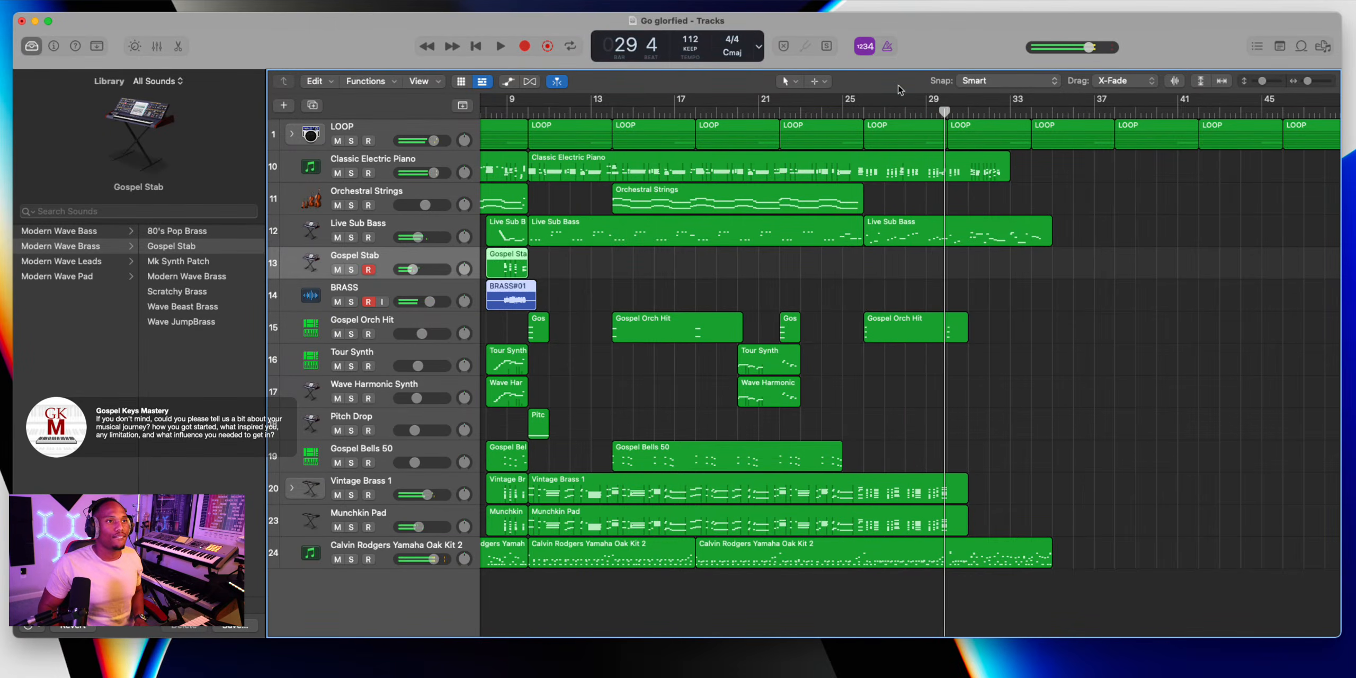
pyautogui.click(870, 112)
pyautogui.press('r')
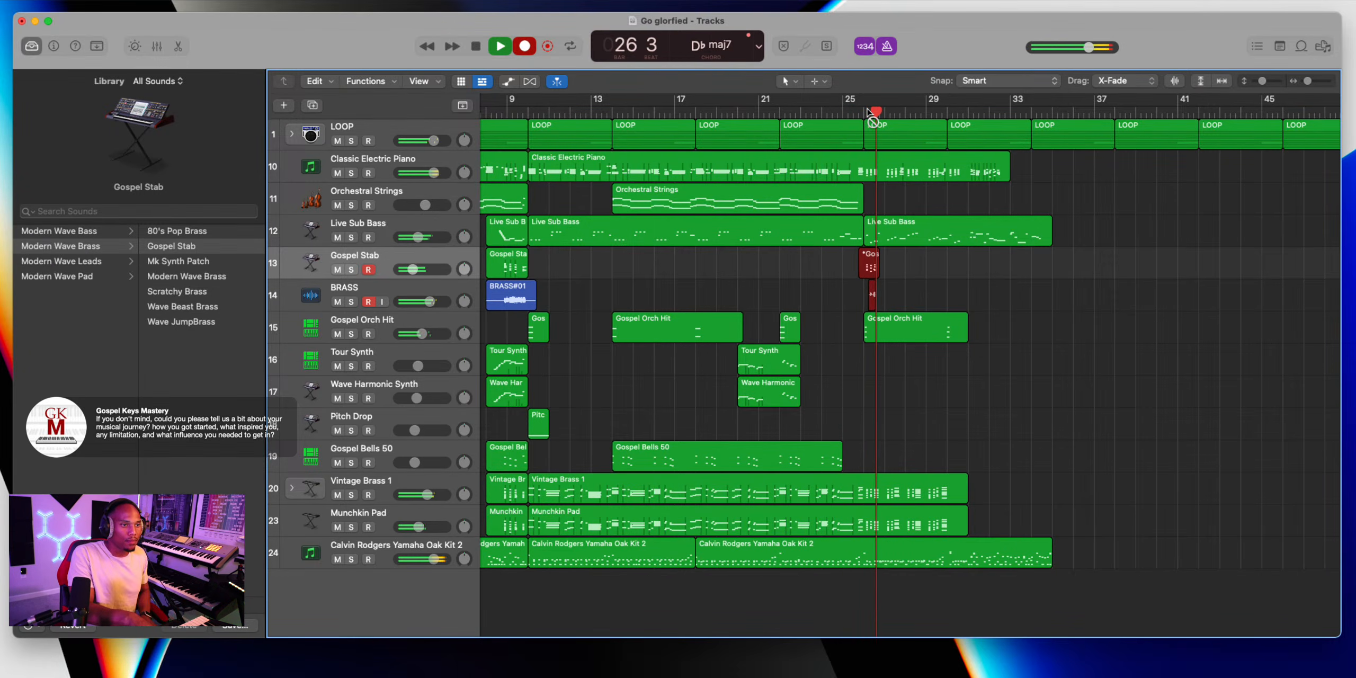
pyautogui.press('space')
# In the Gospel Orch Hit region, replace the first bar 26 note with one at the bar's start
pyautogui.doubleClick(902, 333)
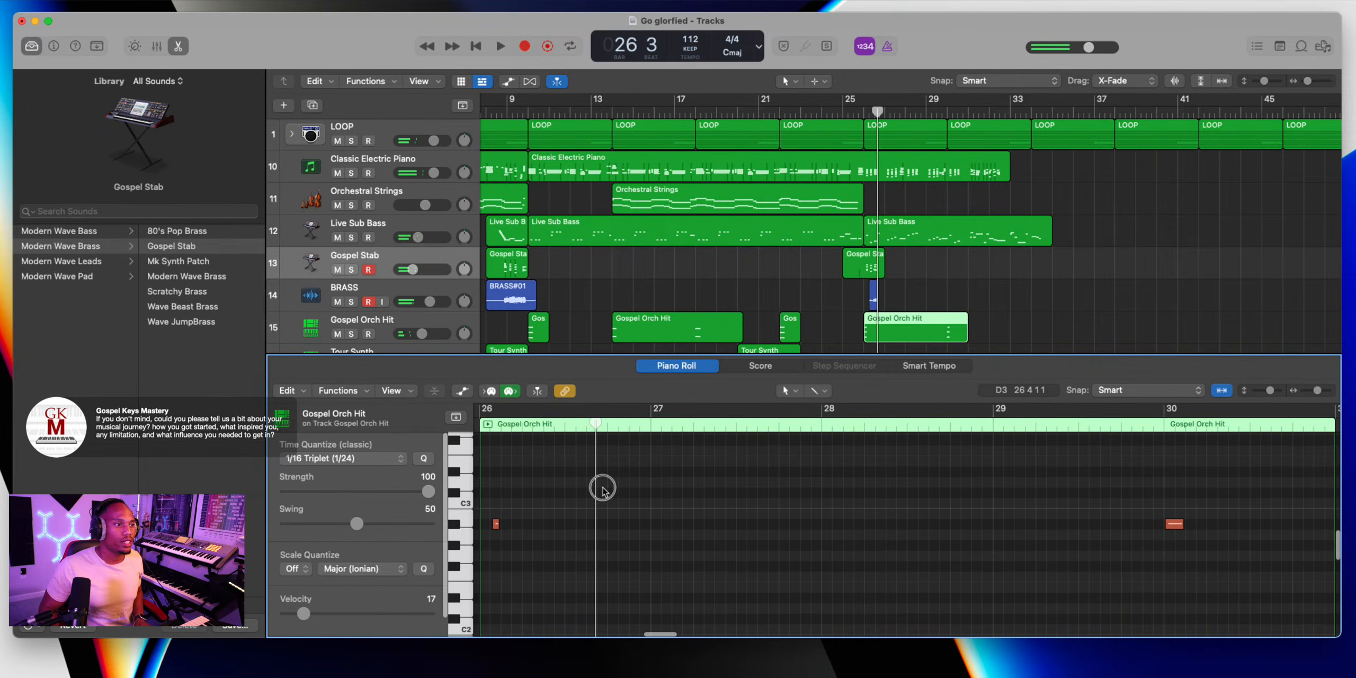
pyautogui.moveTo(530, 481); pyautogui.dragTo(487, 570)
pyautogui.press('Delete')
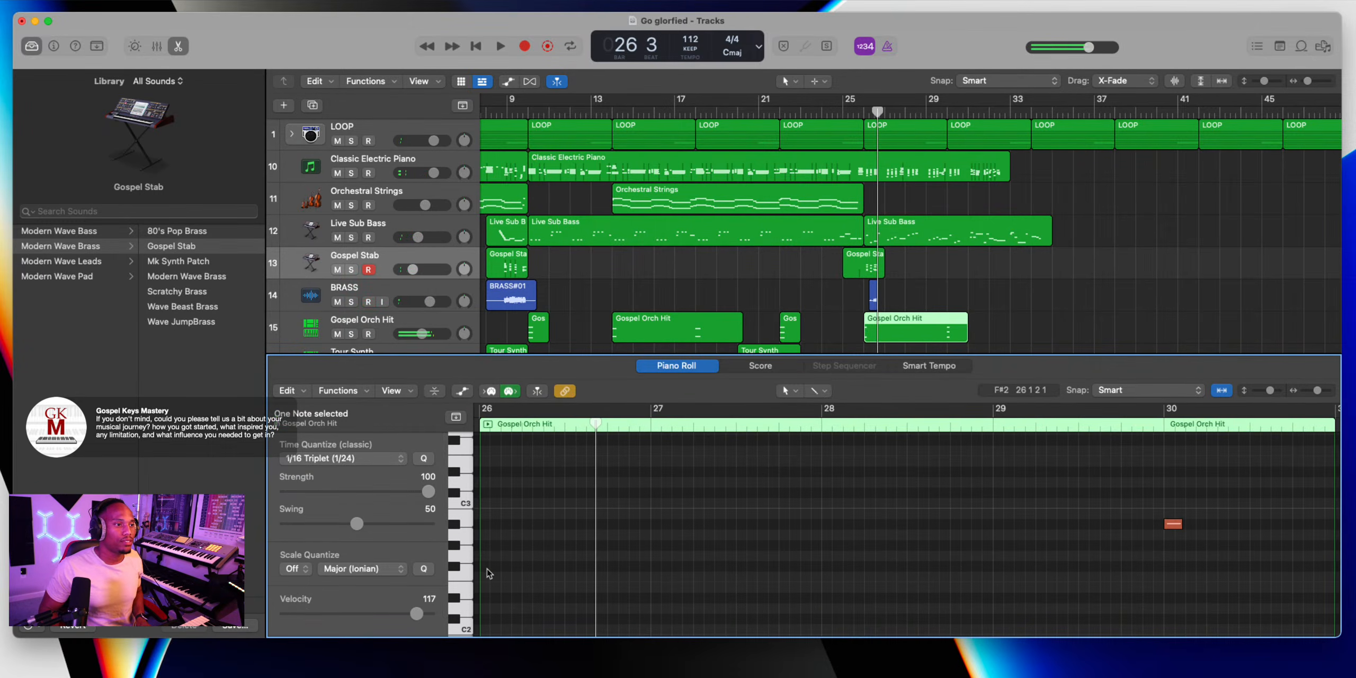
pyautogui.keyDown('shift'); pyautogui.click(483, 525); pyautogui.keyUp('shift')
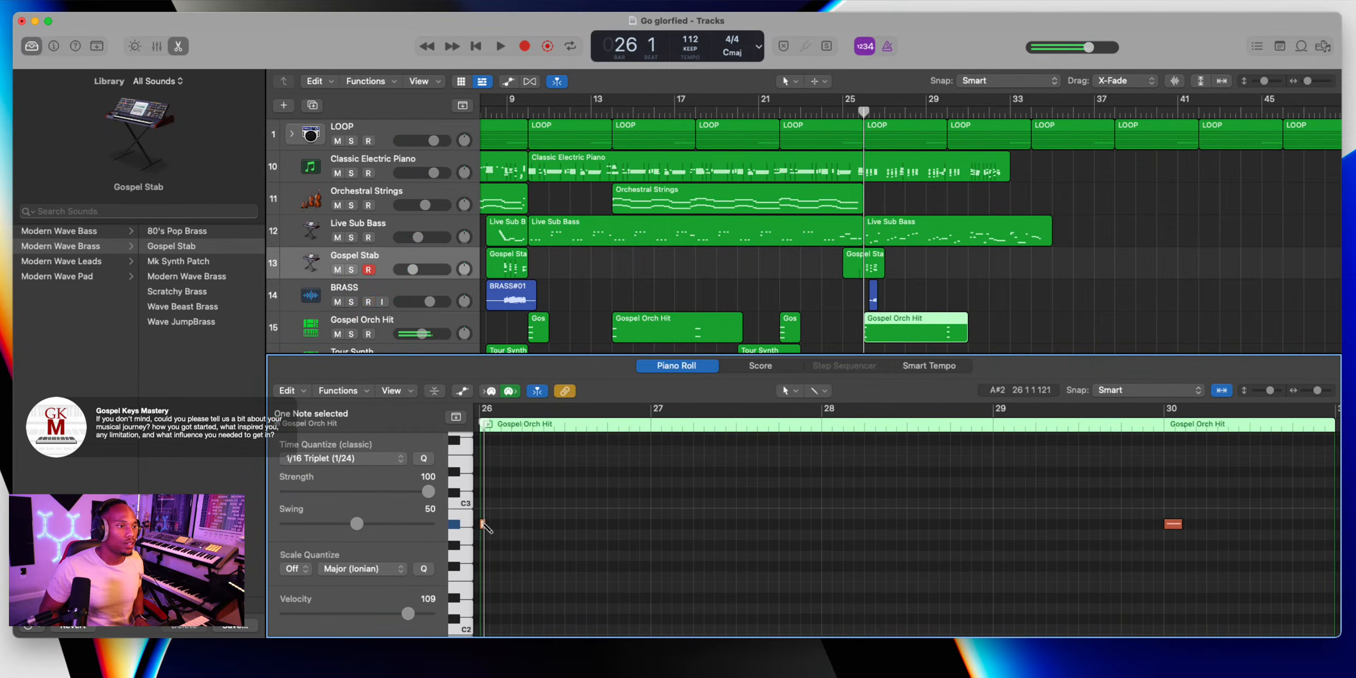
pyautogui.click(484, 524)
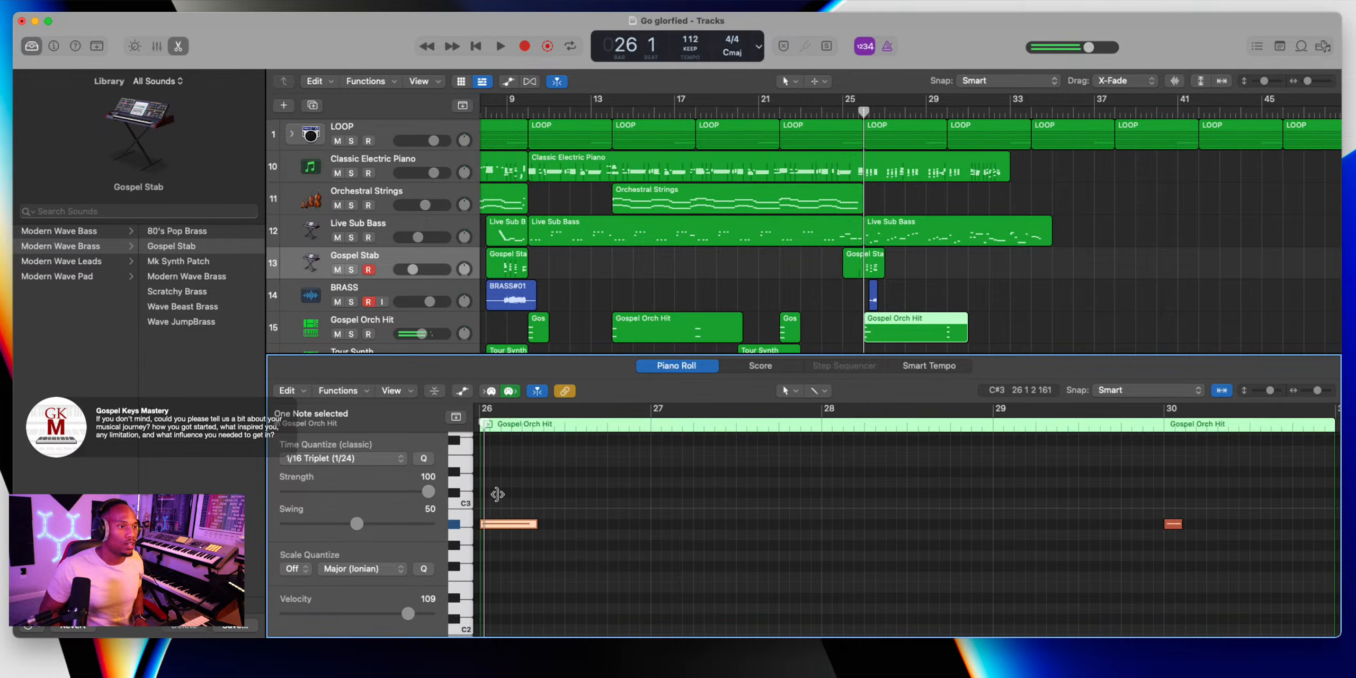
pyautogui.press('space')
# Delete the short Gospel Stab and BRASS regions near bar 26 and record new takes with count-in
pyautogui.moveTo(908, 265); pyautogui.dragTo(874, 300)
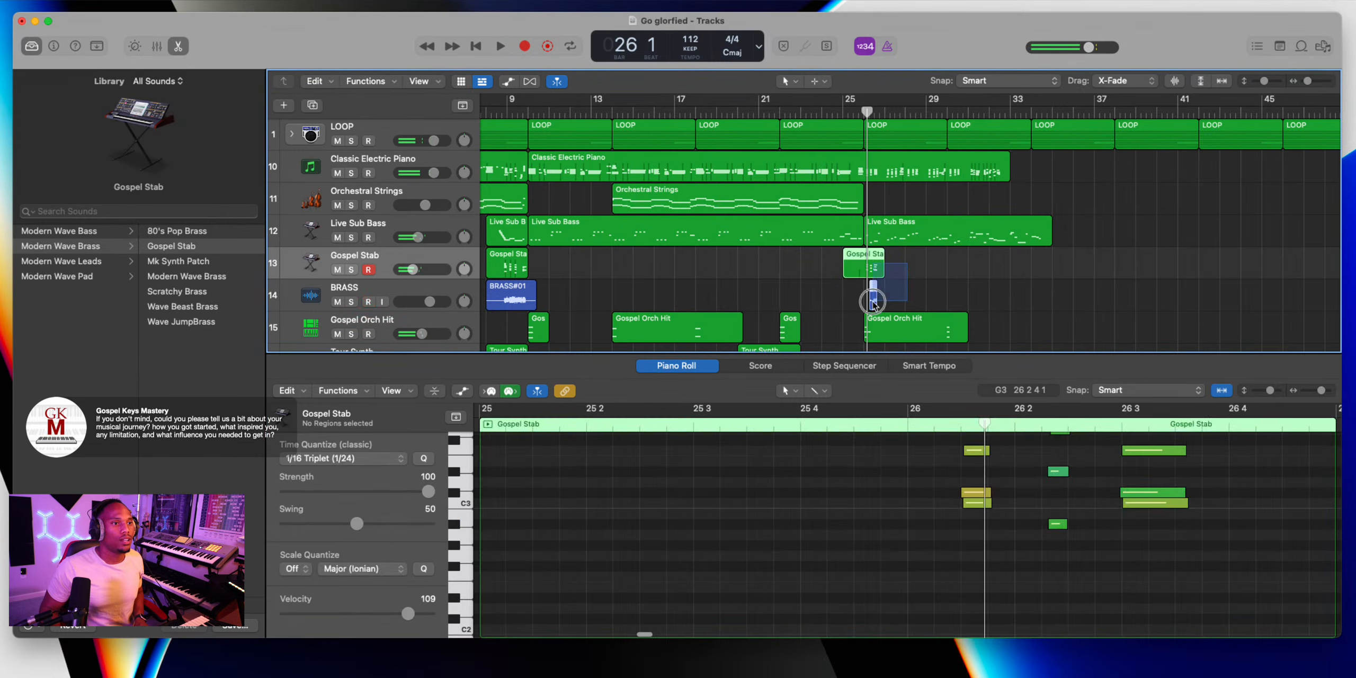
pyautogui.press('Delete')
pyautogui.press('r')
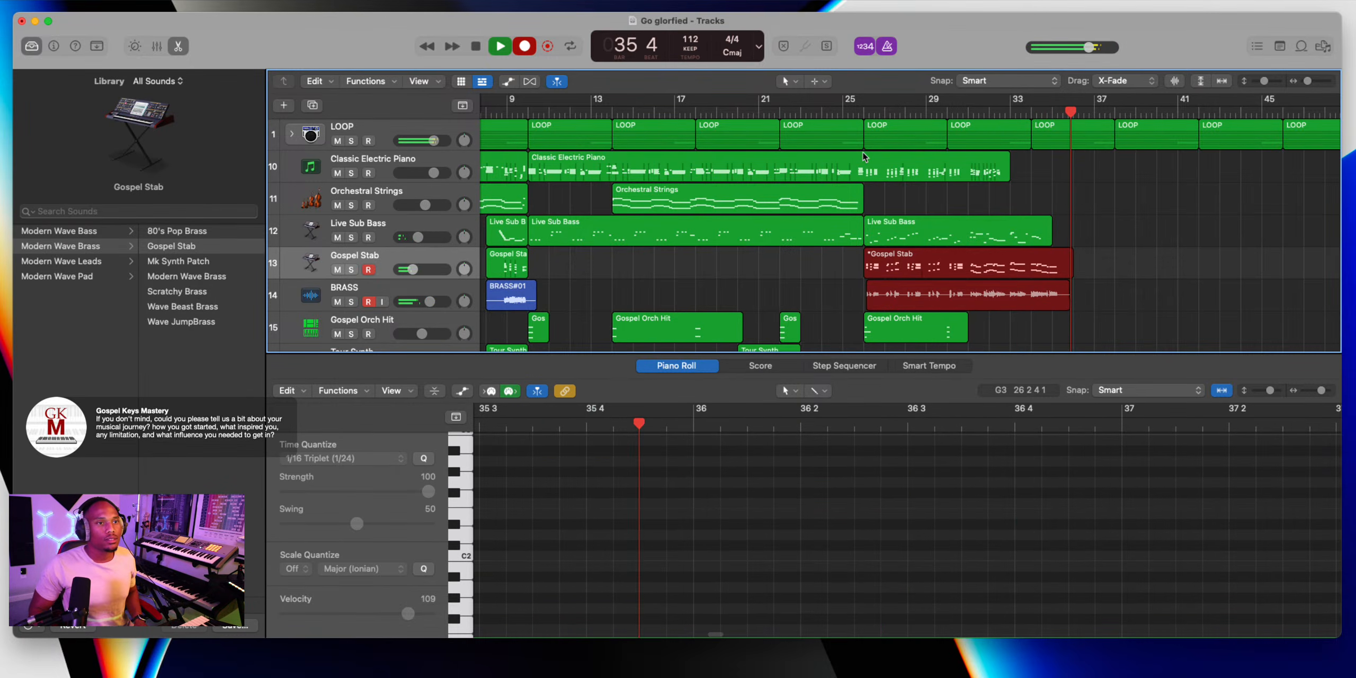
# Stop recording and nudge the start of BRASS#04 slightly earlier
pyautogui.press('space')
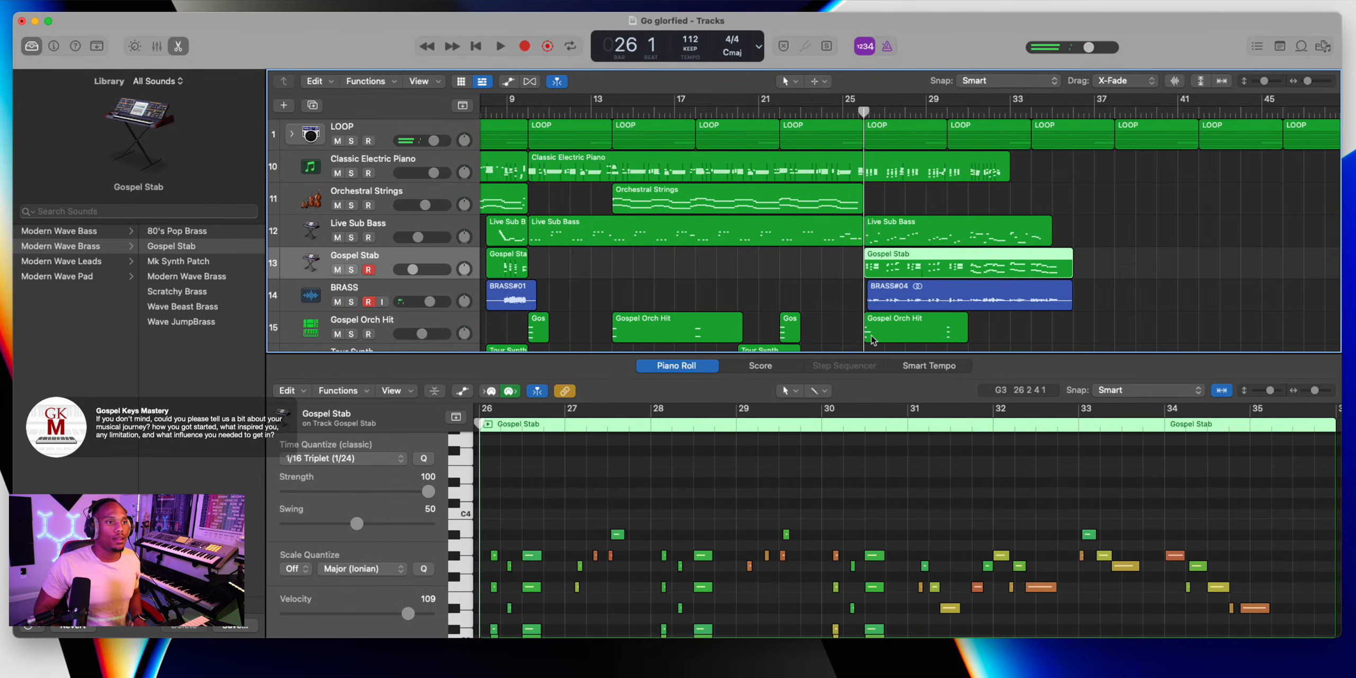
pyautogui.click(868, 295)
pyautogui.moveTo(870, 304); pyautogui.dragTo(864, 303)
pyautogui.press('space')
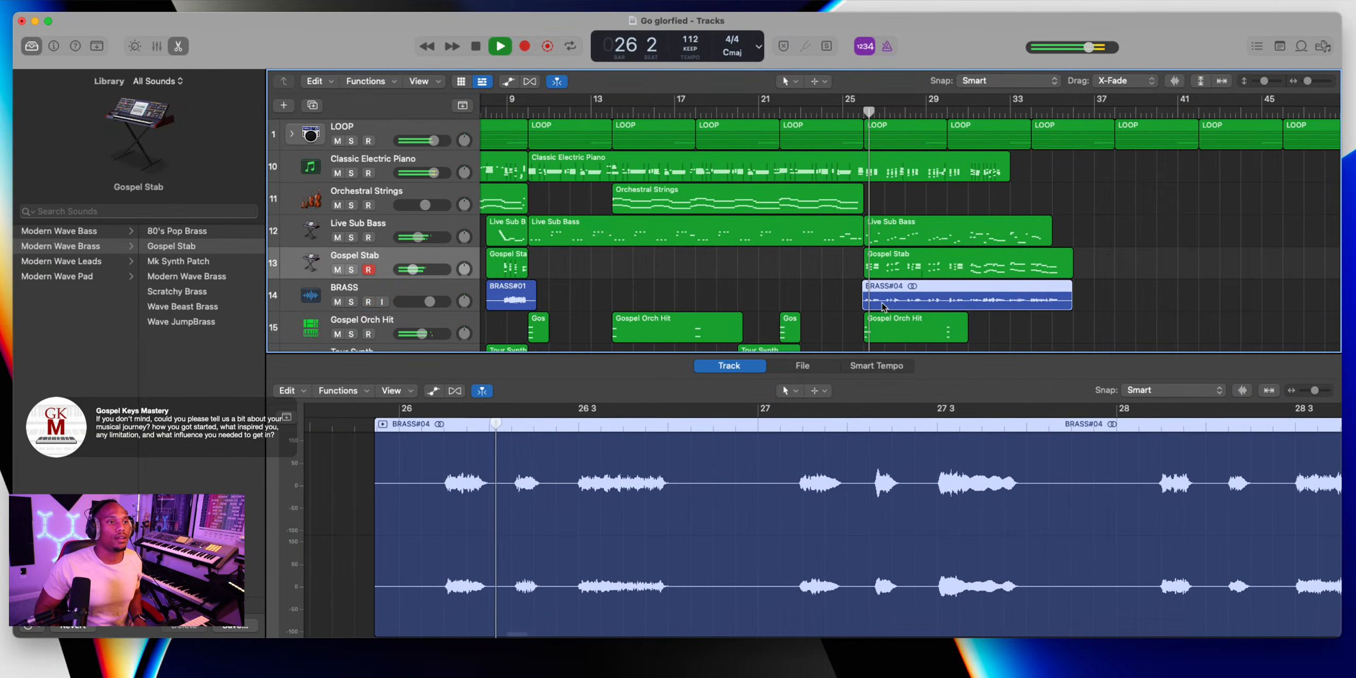
pyautogui.scroll(3, 848, 300)
# Split BRASS#04 at bar 26 and delete the lead-in piece before it
pyautogui.doubleClick(847, 299)
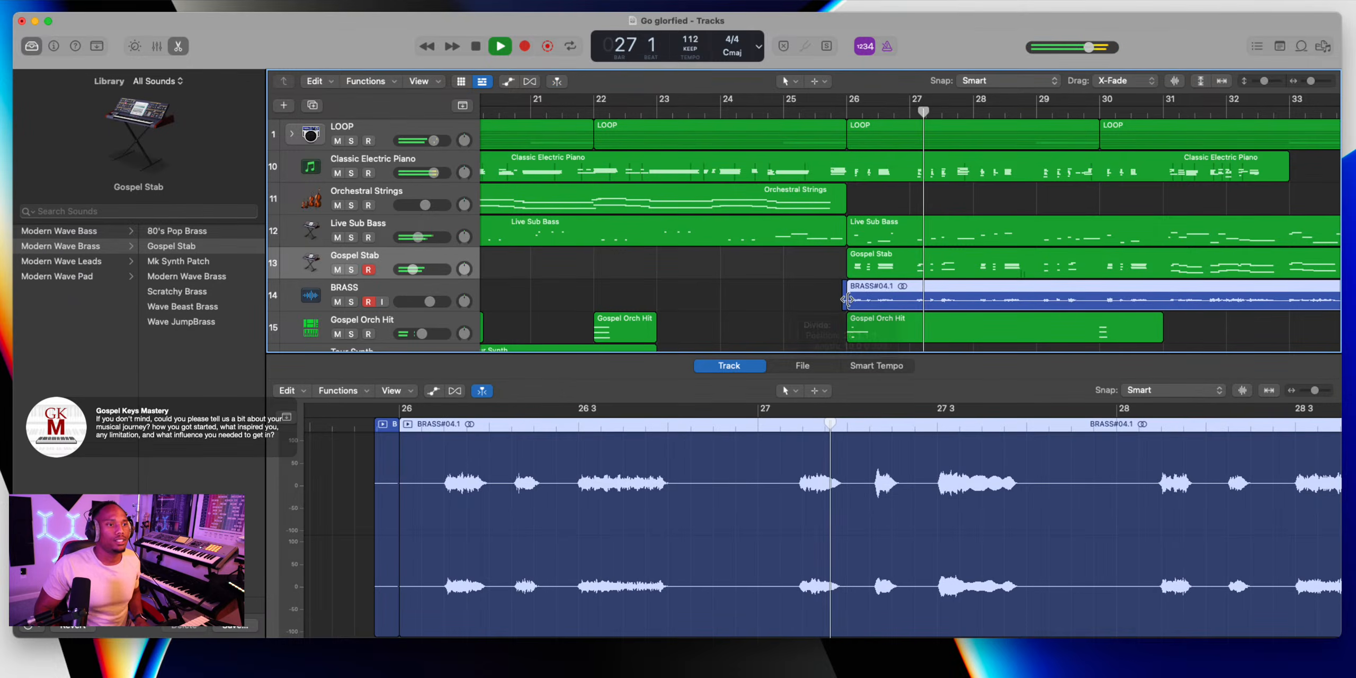
pyautogui.click(845, 295)
pyautogui.press('Delete')
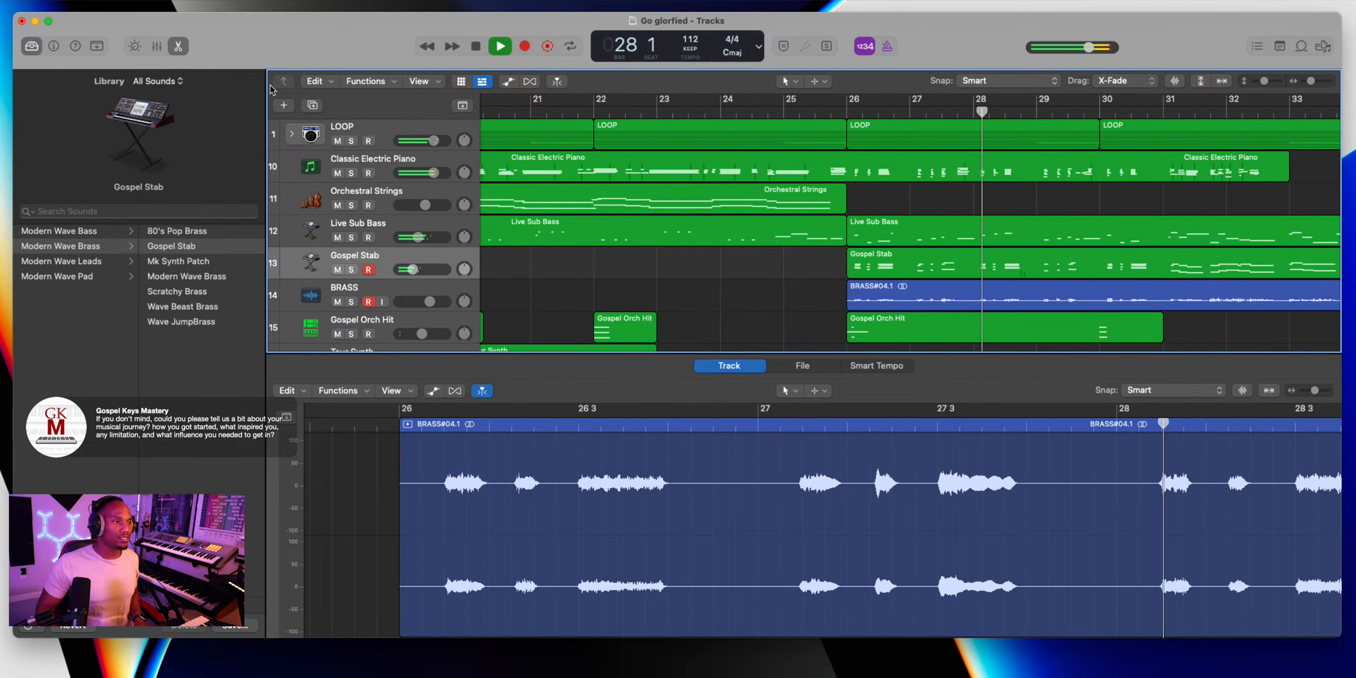
pyautogui.press('e')
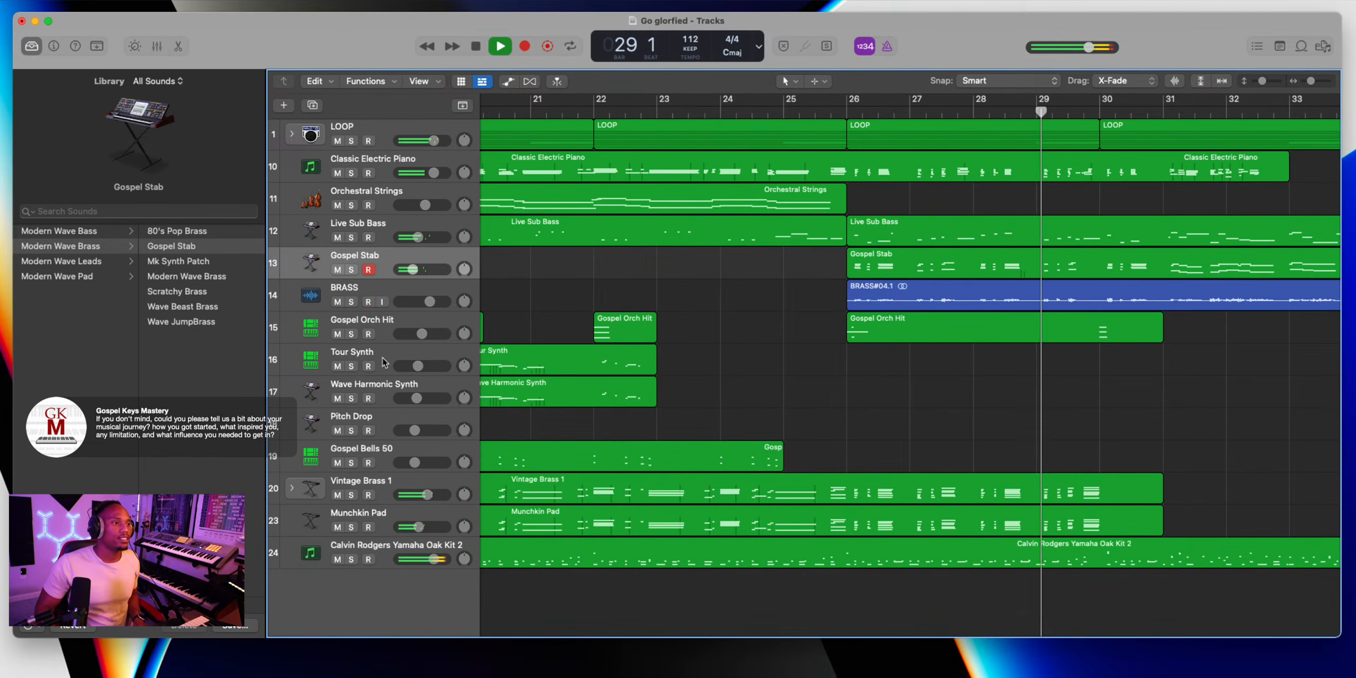
pyautogui.press('space')
pyautogui.click(363, 269)
# Record new Tour Synth and Wave Harmonic Synth takes with count-in, running through bar 35
pyautogui.click(365, 297)
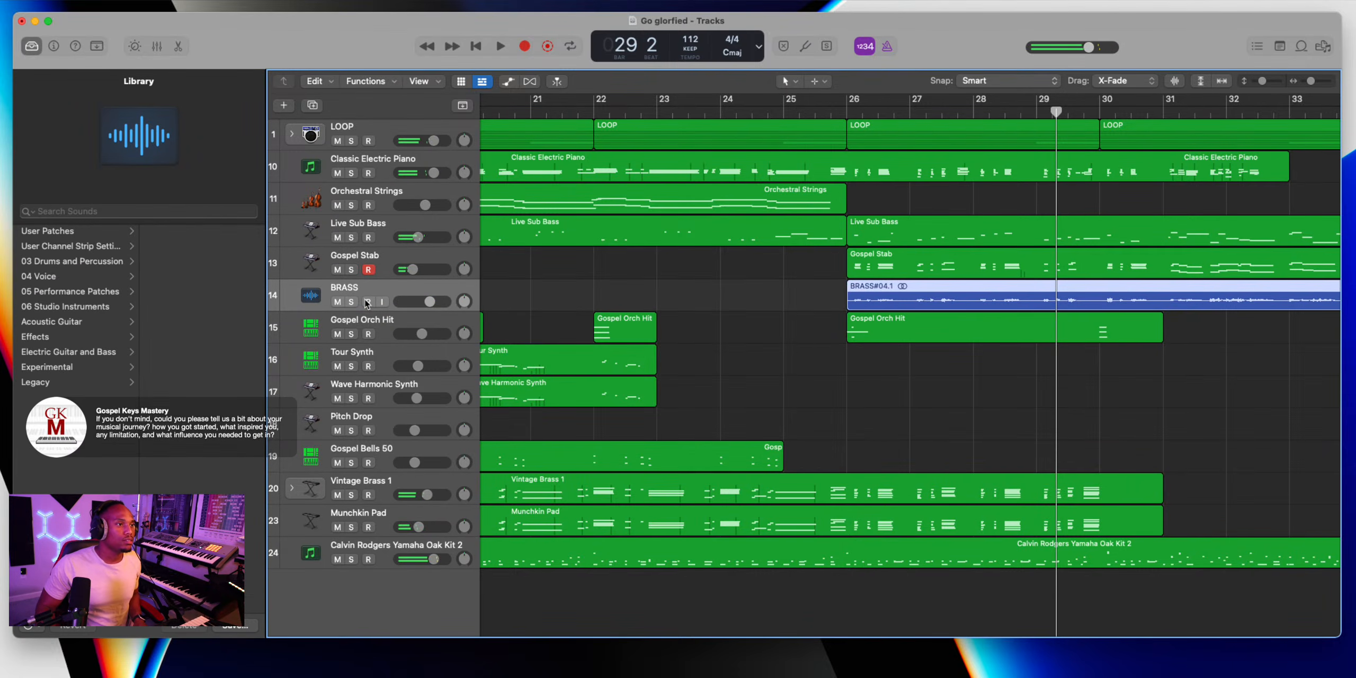
pyautogui.click(381, 366)
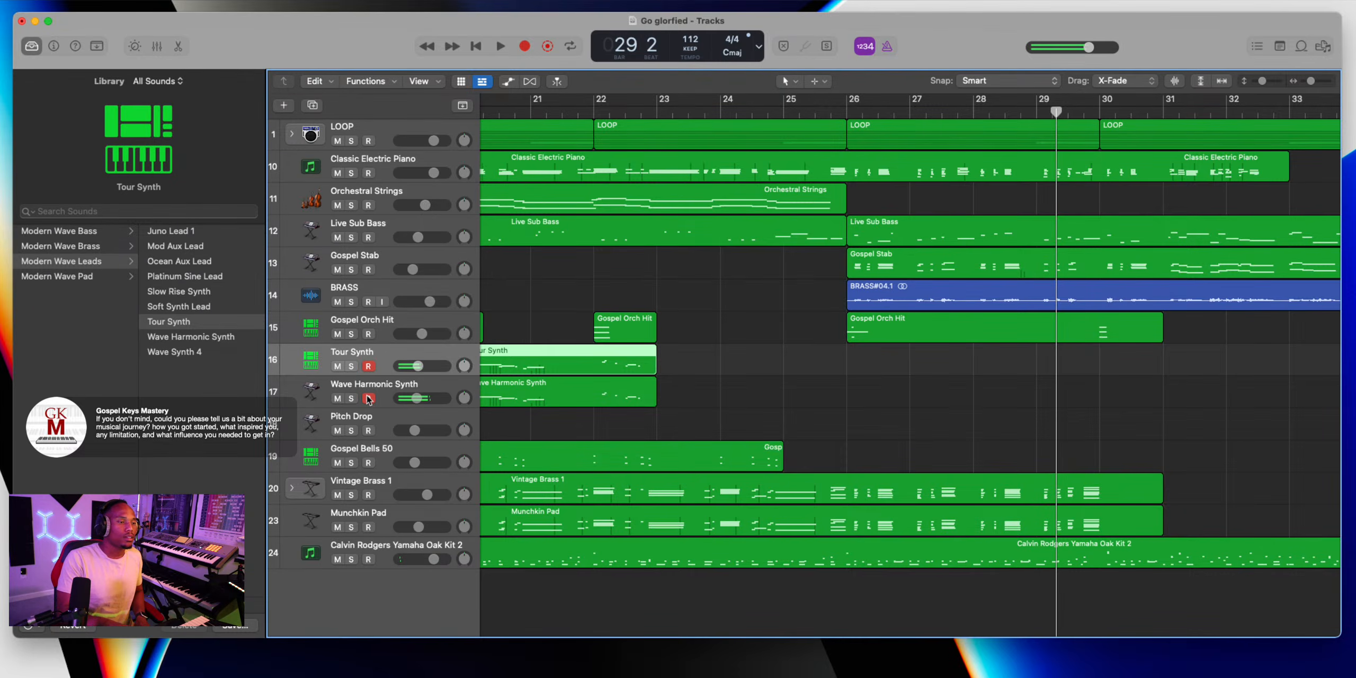
pyautogui.press('r')
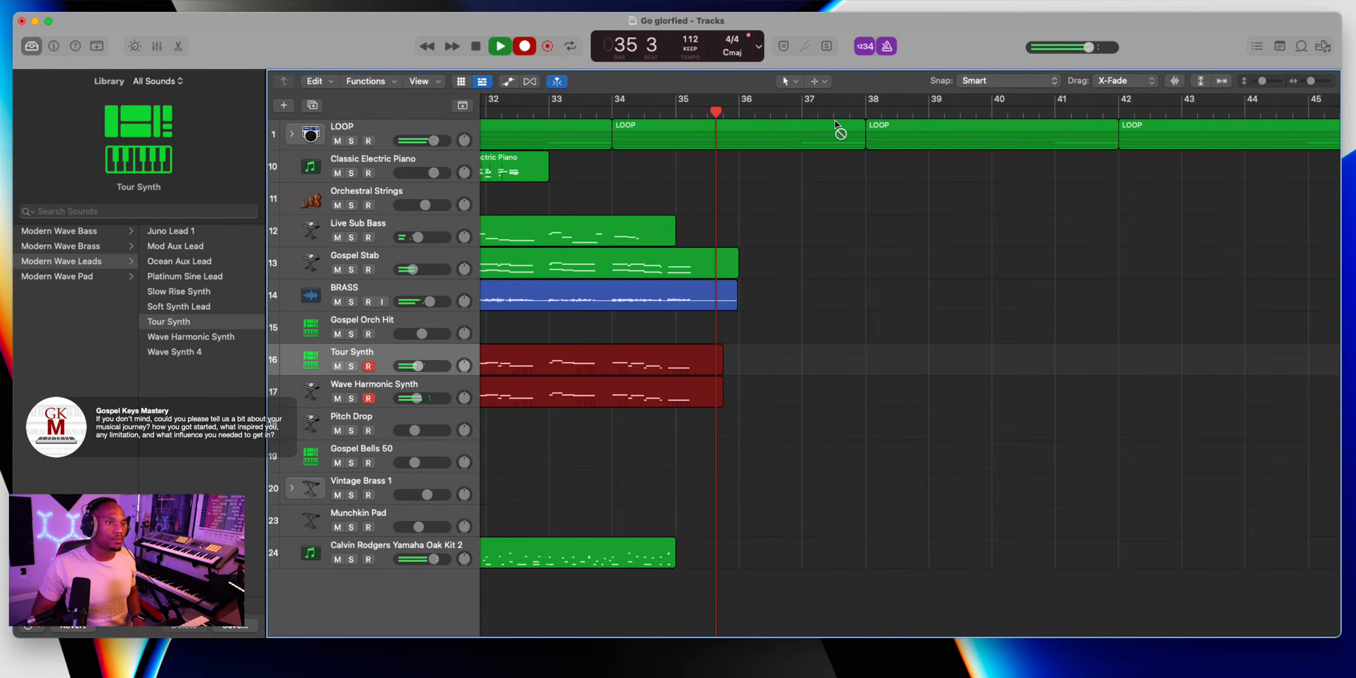
pyautogui.press('space')
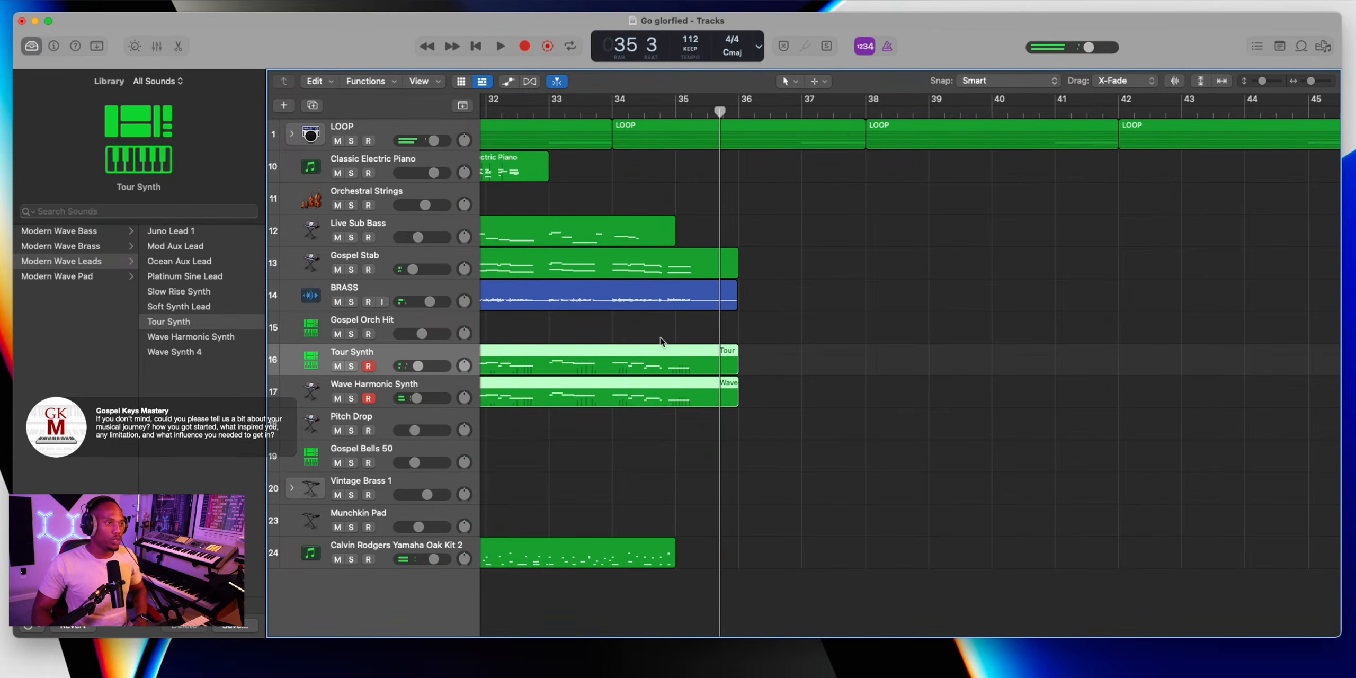
pyautogui.click(414, 464)
pyautogui.hscroll(-5, 533, 340)
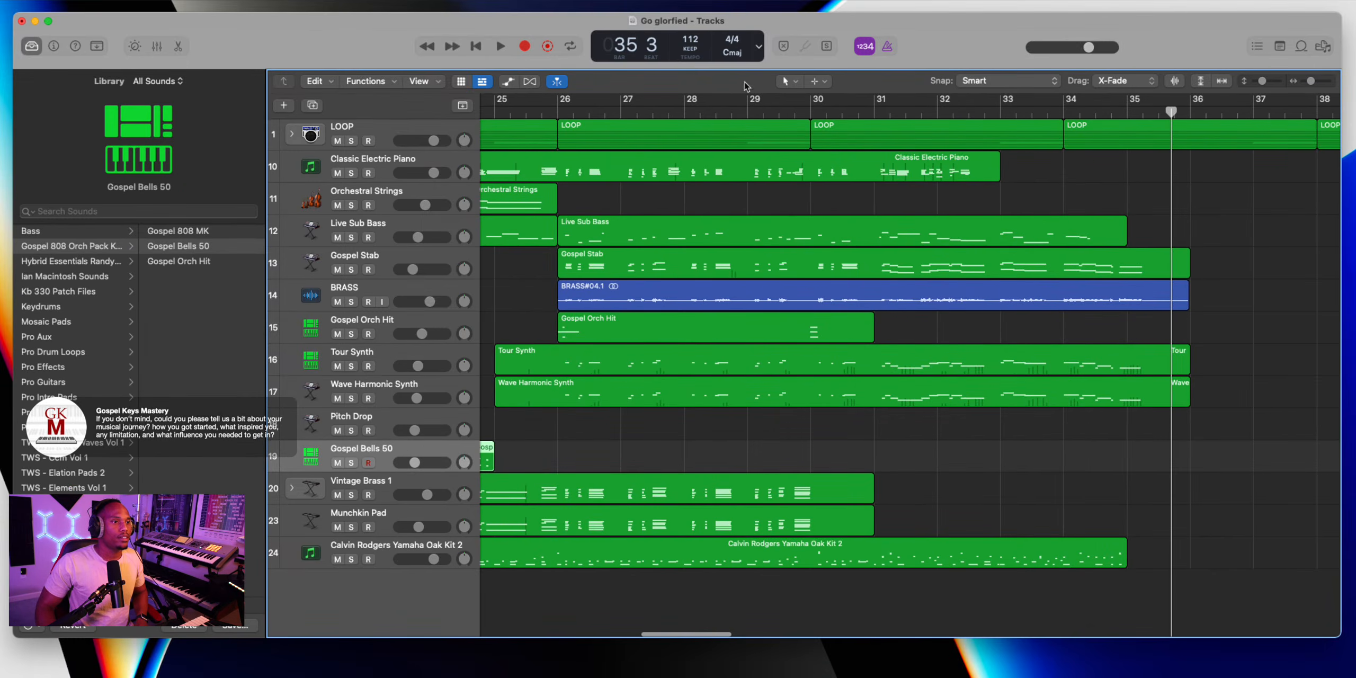
# Record a Gospel Bells 50 part from the bar 30 playhead and open its notes in the Piano Roll
pyautogui.click(810, 109)
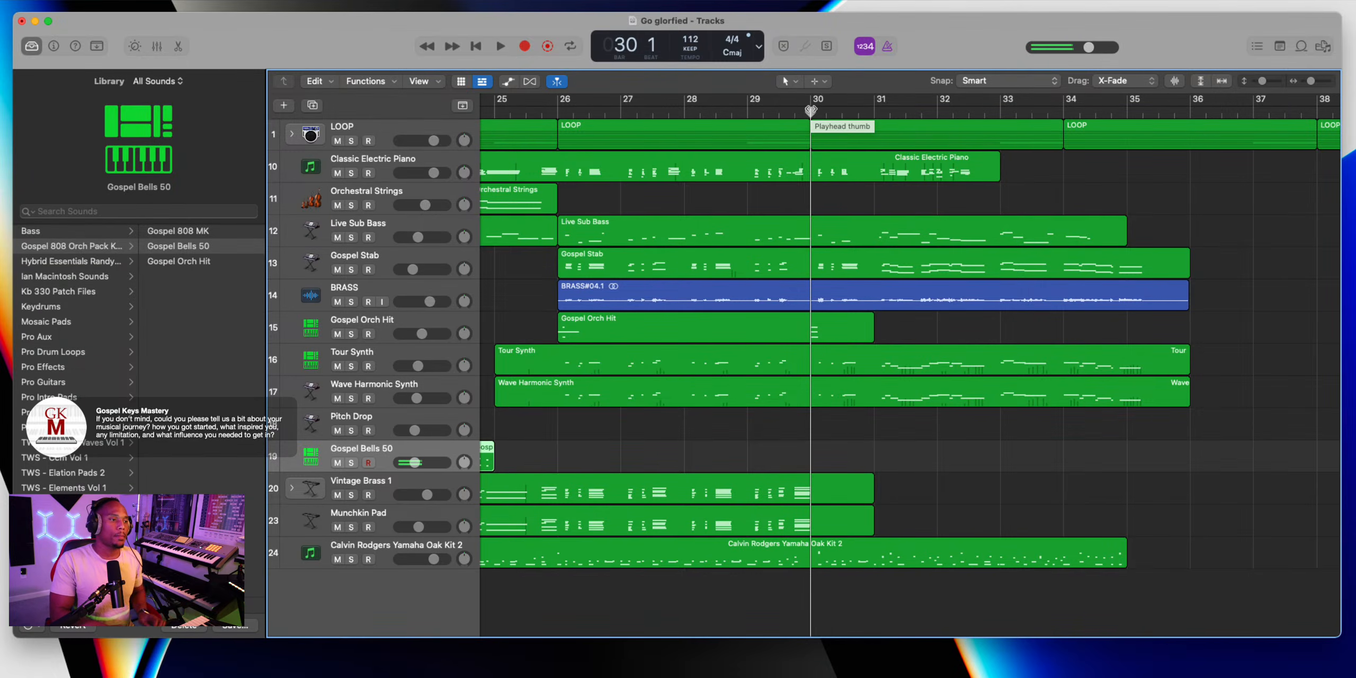
pyautogui.press('space')
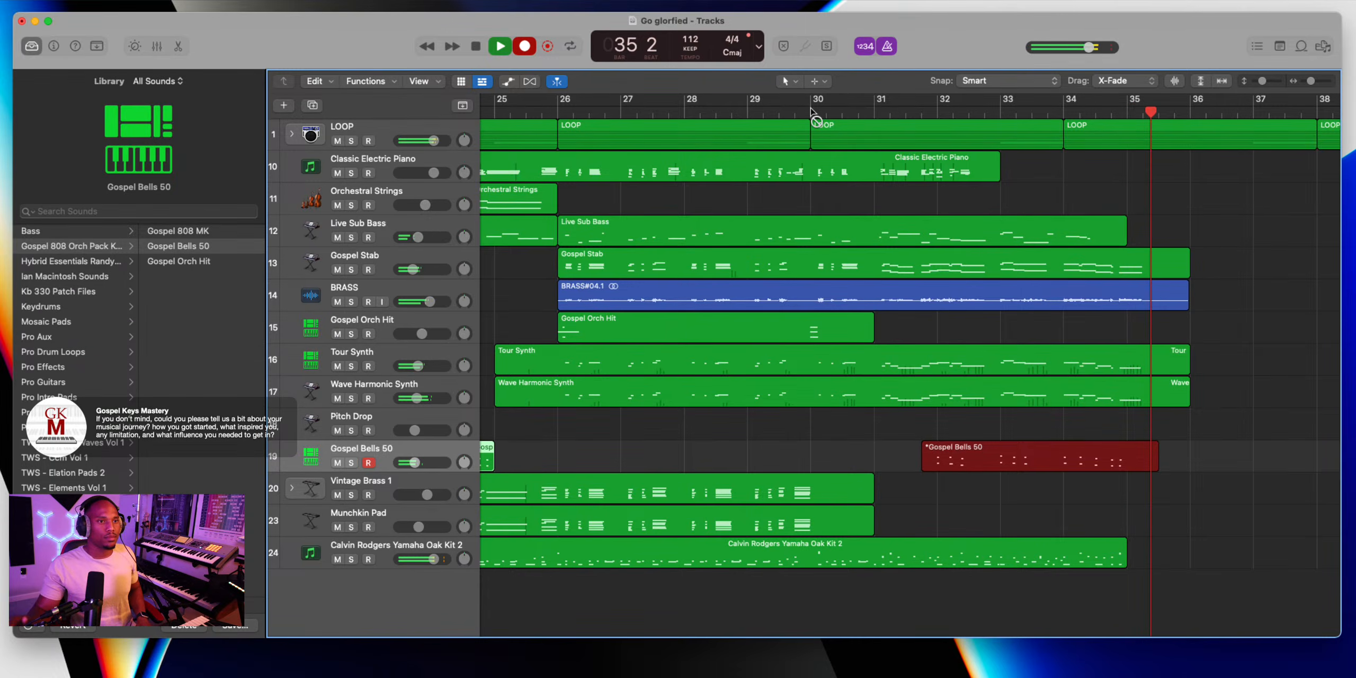
pyautogui.press('space')
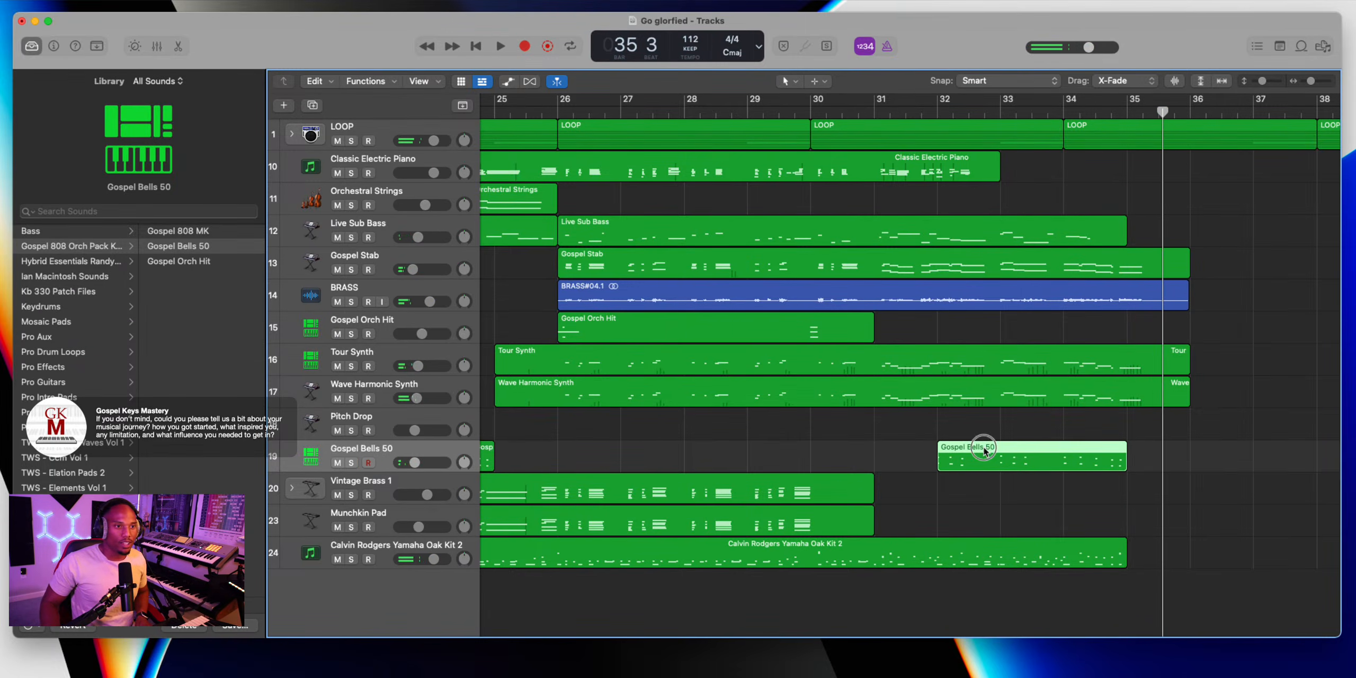
pyautogui.doubleClick(985, 450)
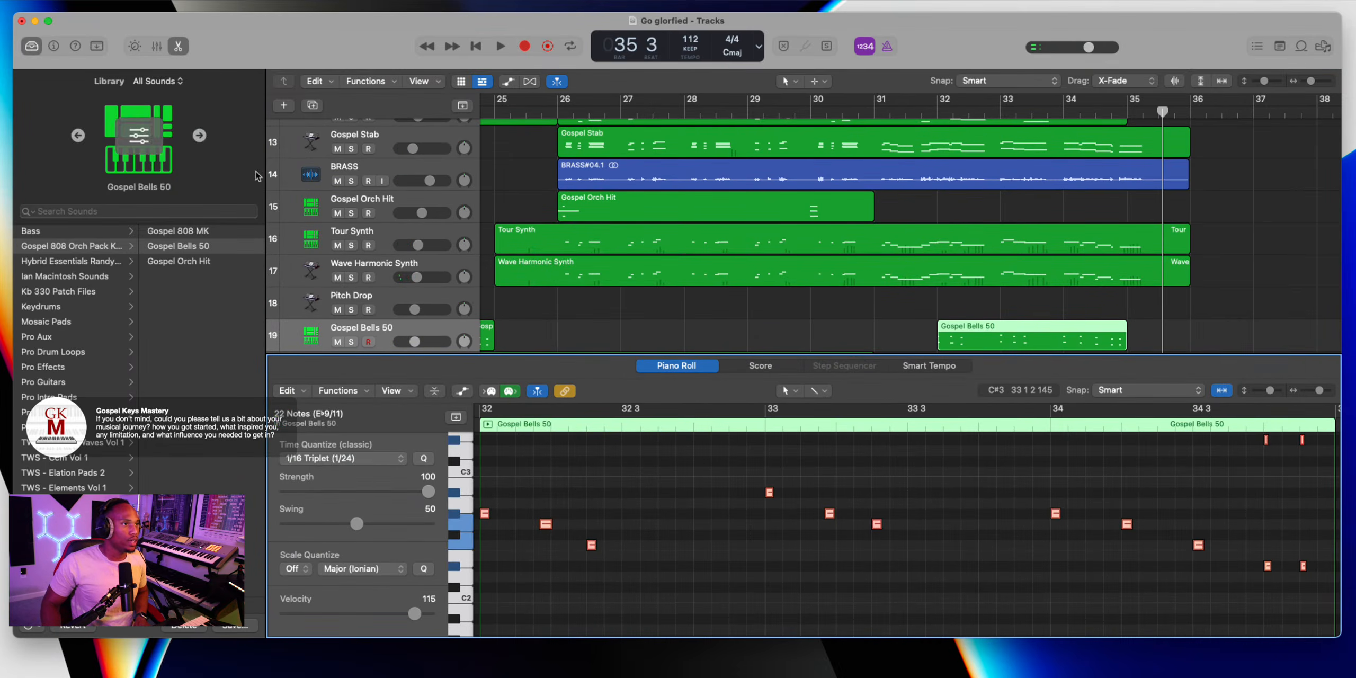
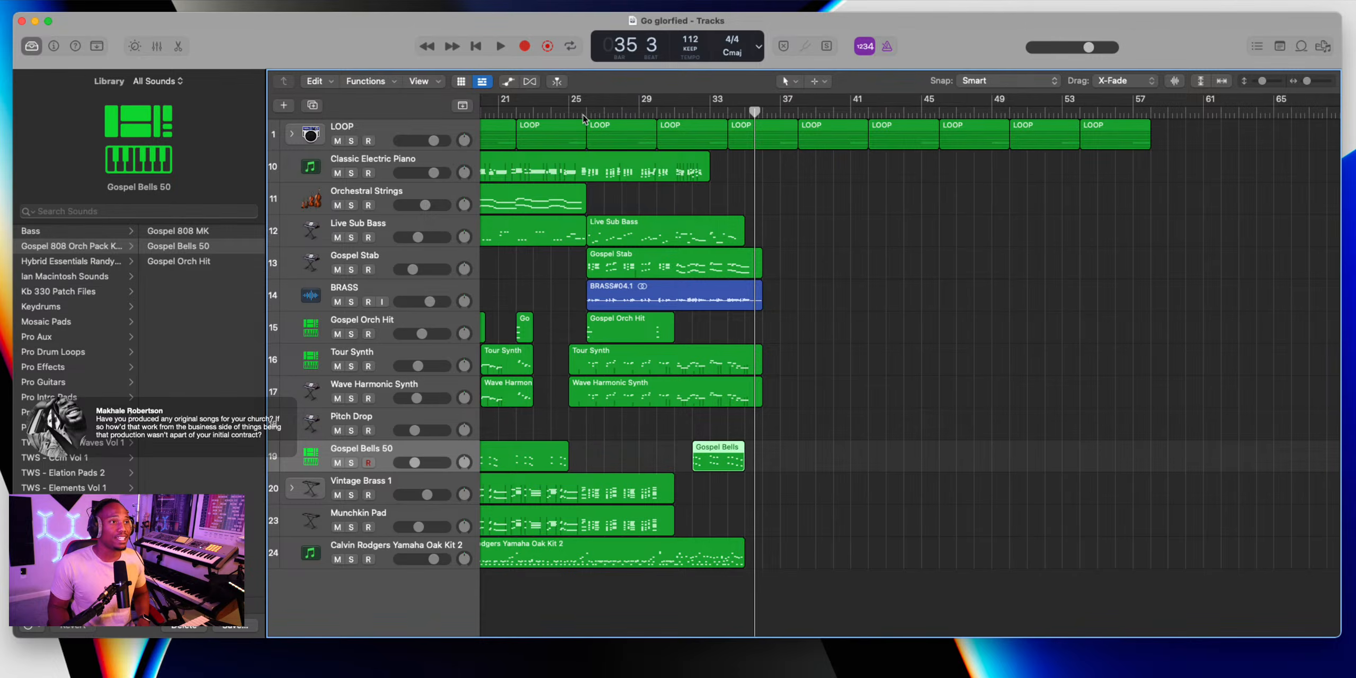
# Play the arrangement back from bar 25
pyautogui.click(575, 112)
pyautogui.press('space')
pyautogui.hscroll(-10, 574, 112)
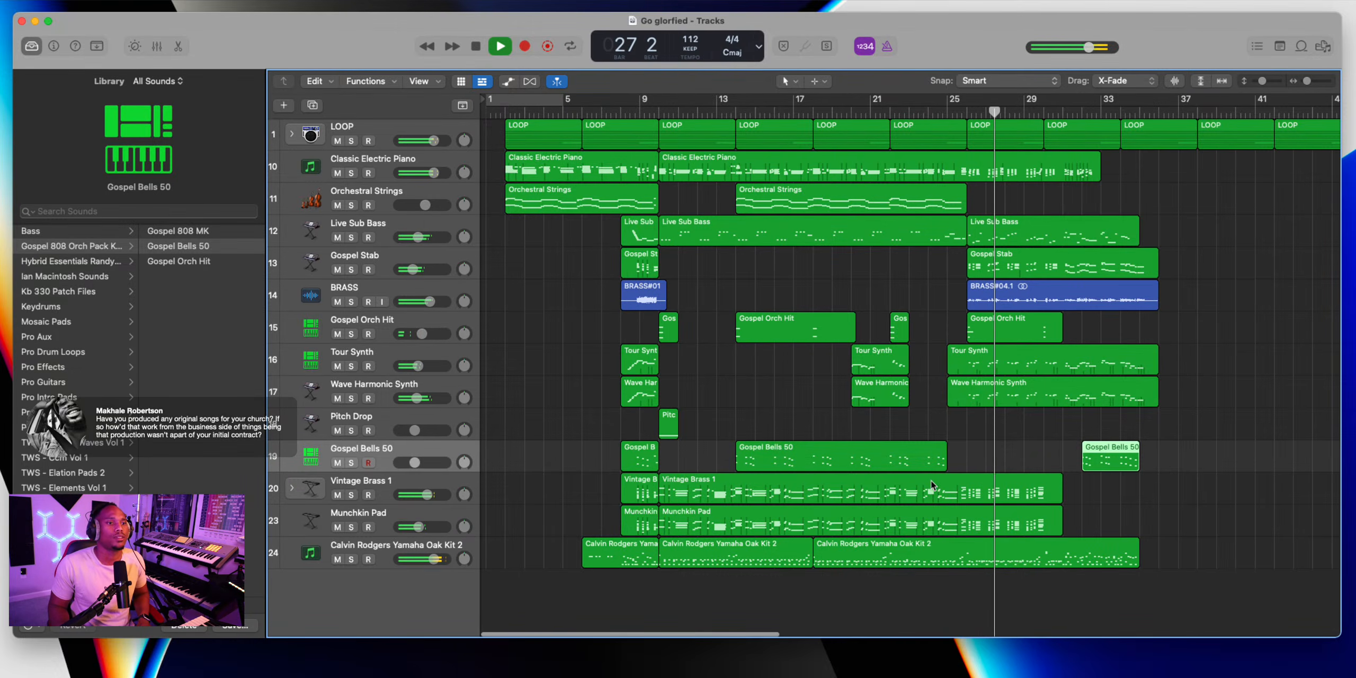
# Delete the old drum region after bar 25 and select the Calvin Rodgers Yamaha Oak Kit 2 track
pyautogui.doubleClick(968, 554)
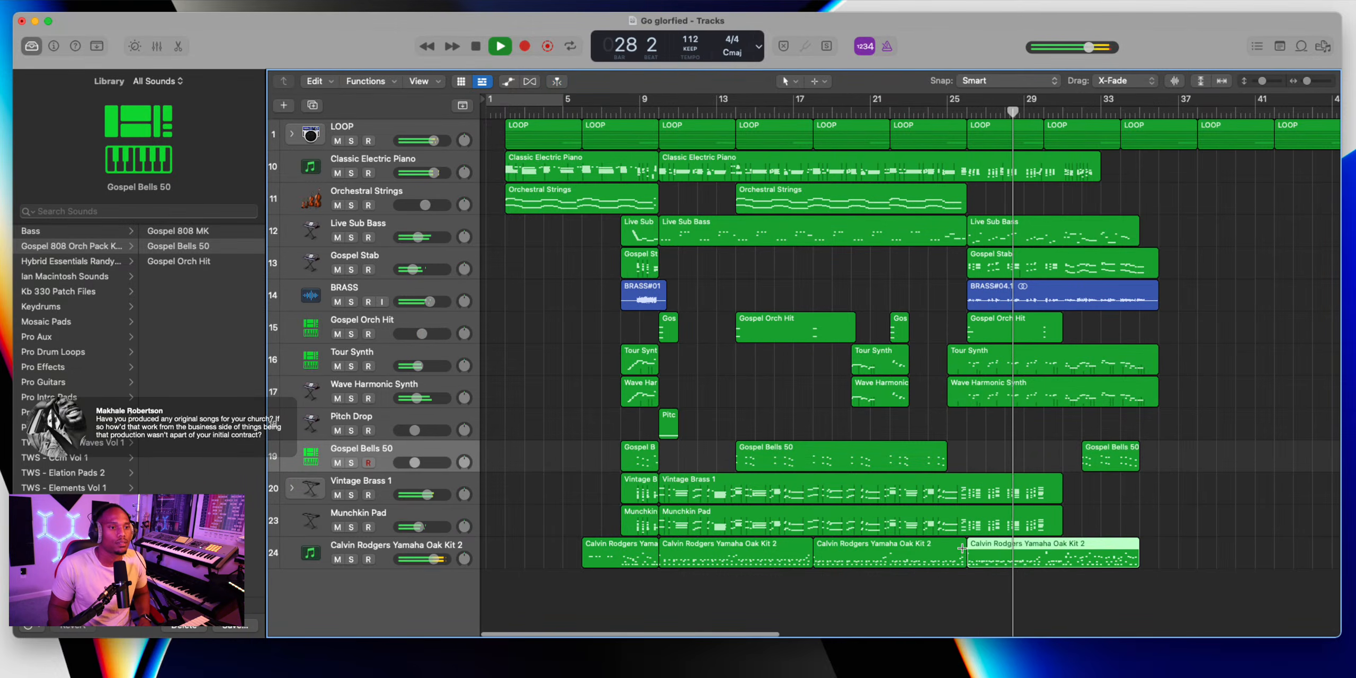
pyautogui.press('Delete')
pyautogui.press('space')
pyautogui.click(398, 545)
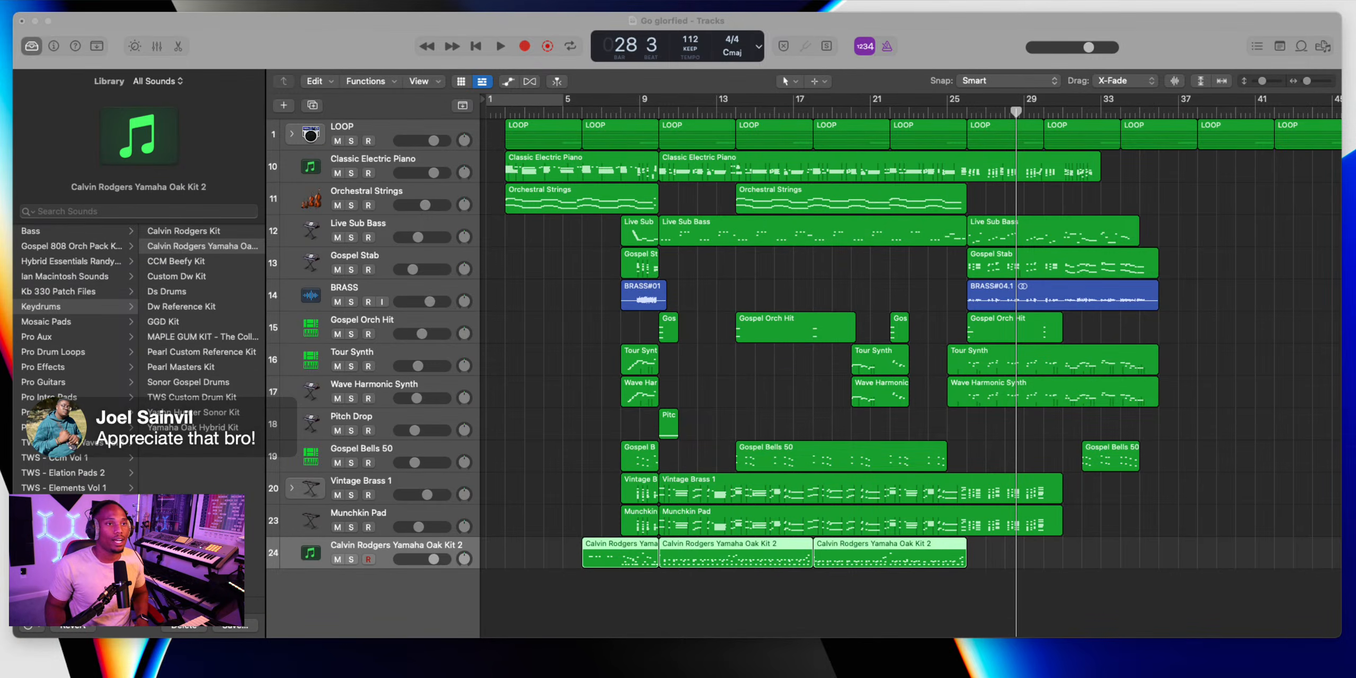
# Record a new drum take from bar 26, undoing the first attempt and re-recording it
pyautogui.click(968, 111)
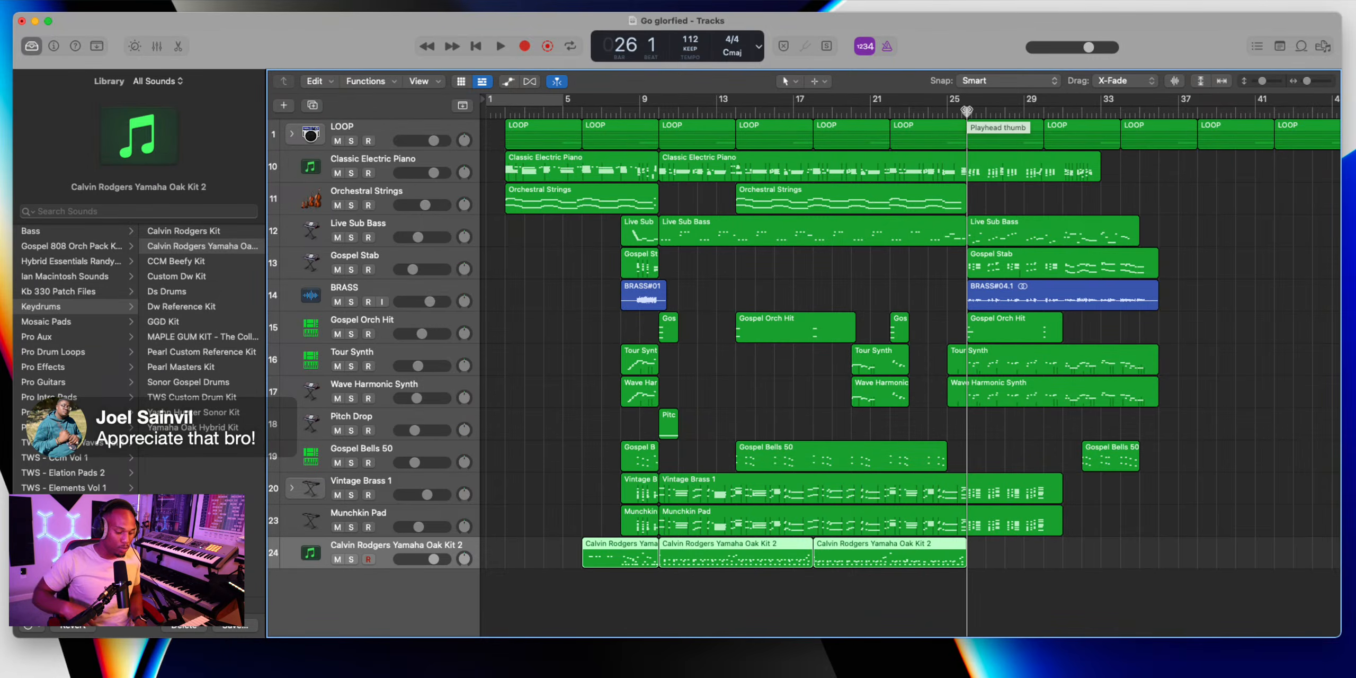
pyautogui.press('r')
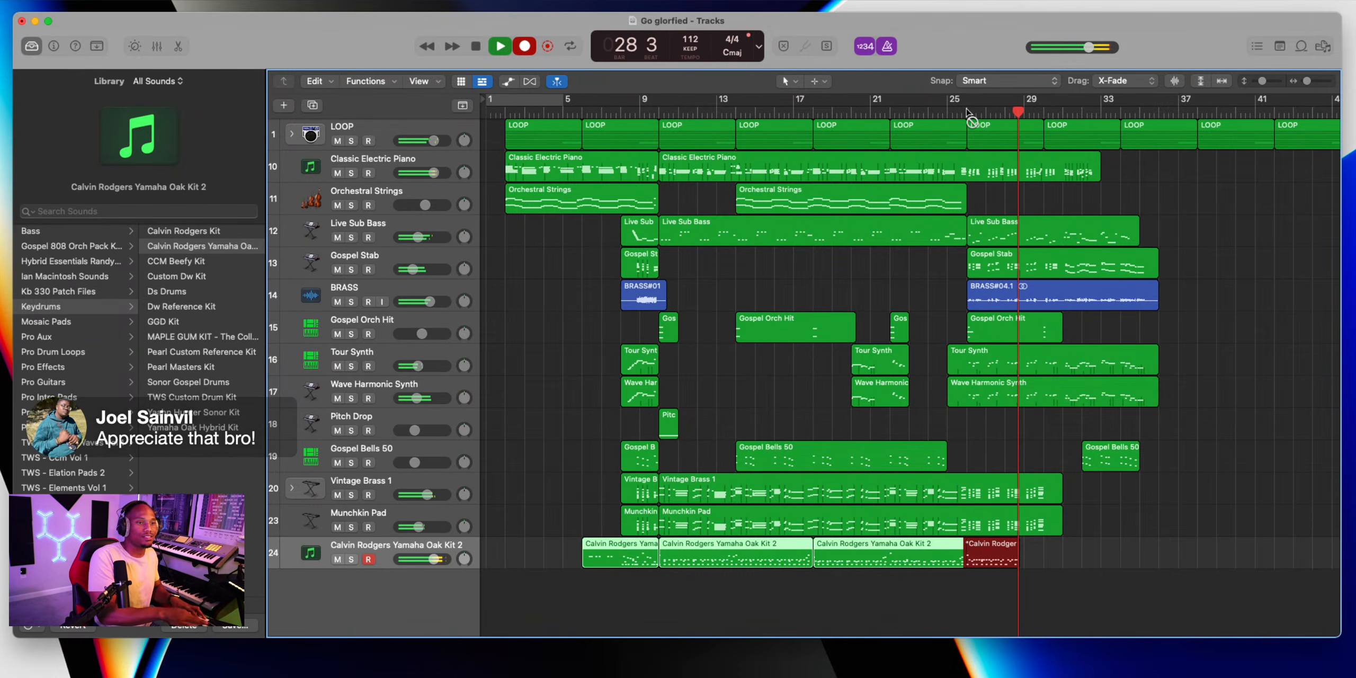
pyautogui.press('space')
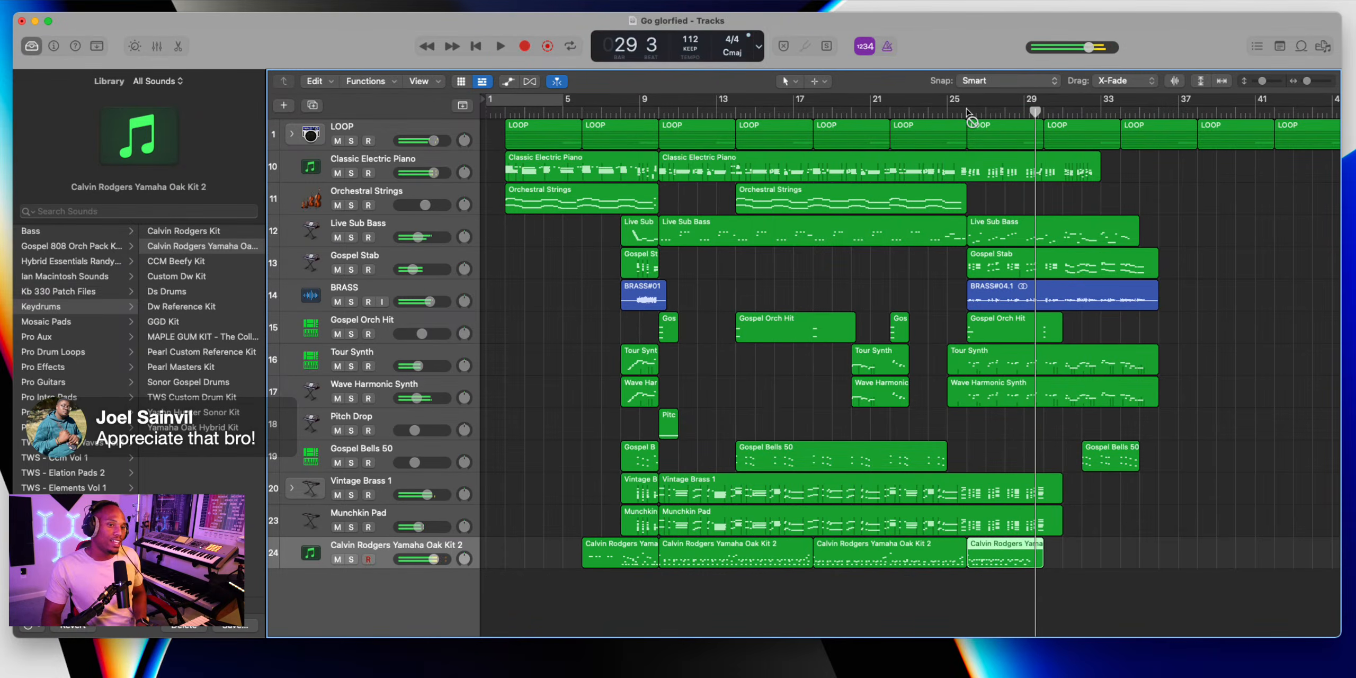
pyautogui.click(967, 110)
pyautogui.press('super+z')
pyautogui.press('r')
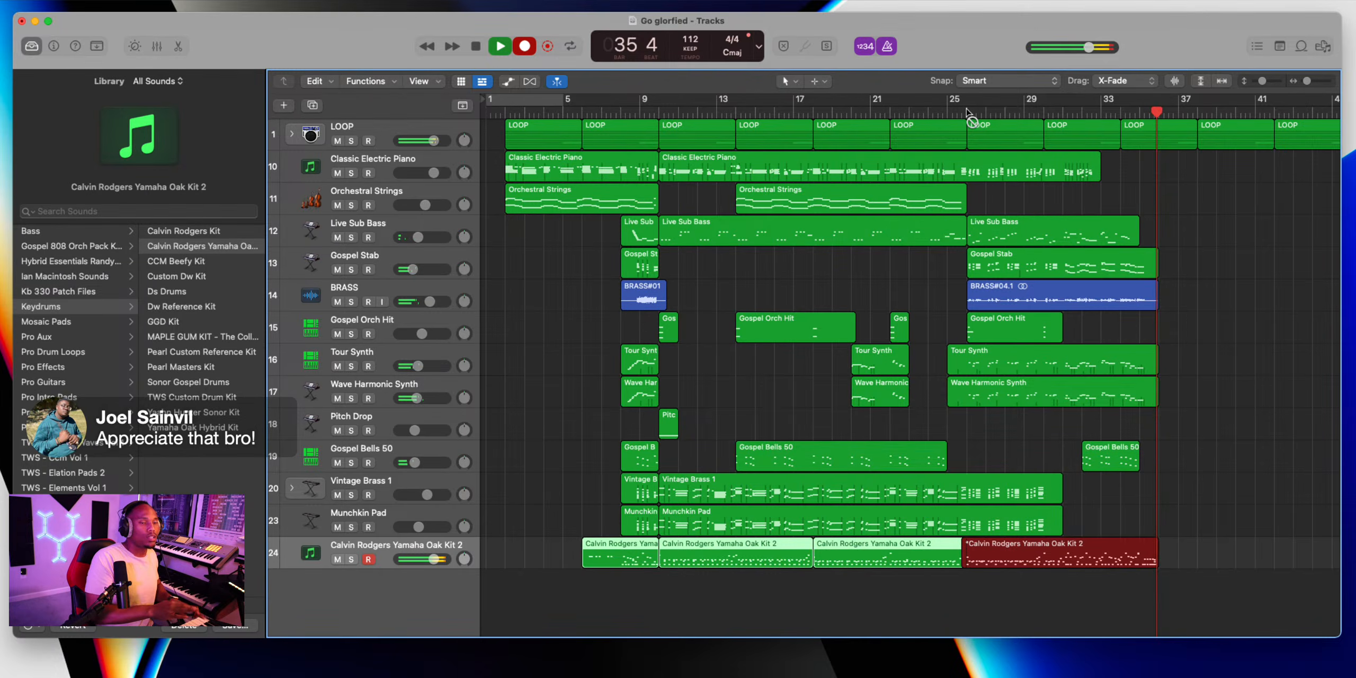
pyautogui.press('space')
pyautogui.click(969, 112)
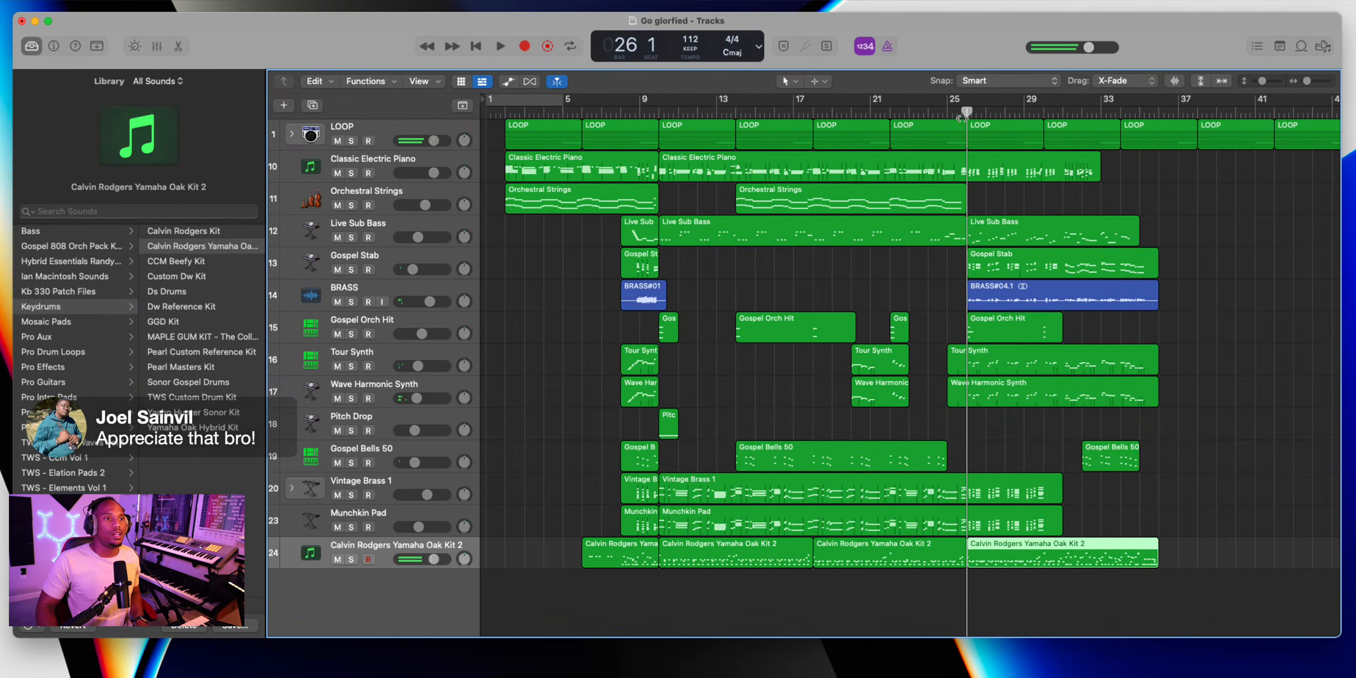
# Check the new drum take's notes in the Piano Roll, then close it
pyautogui.doubleClick(1006, 541)
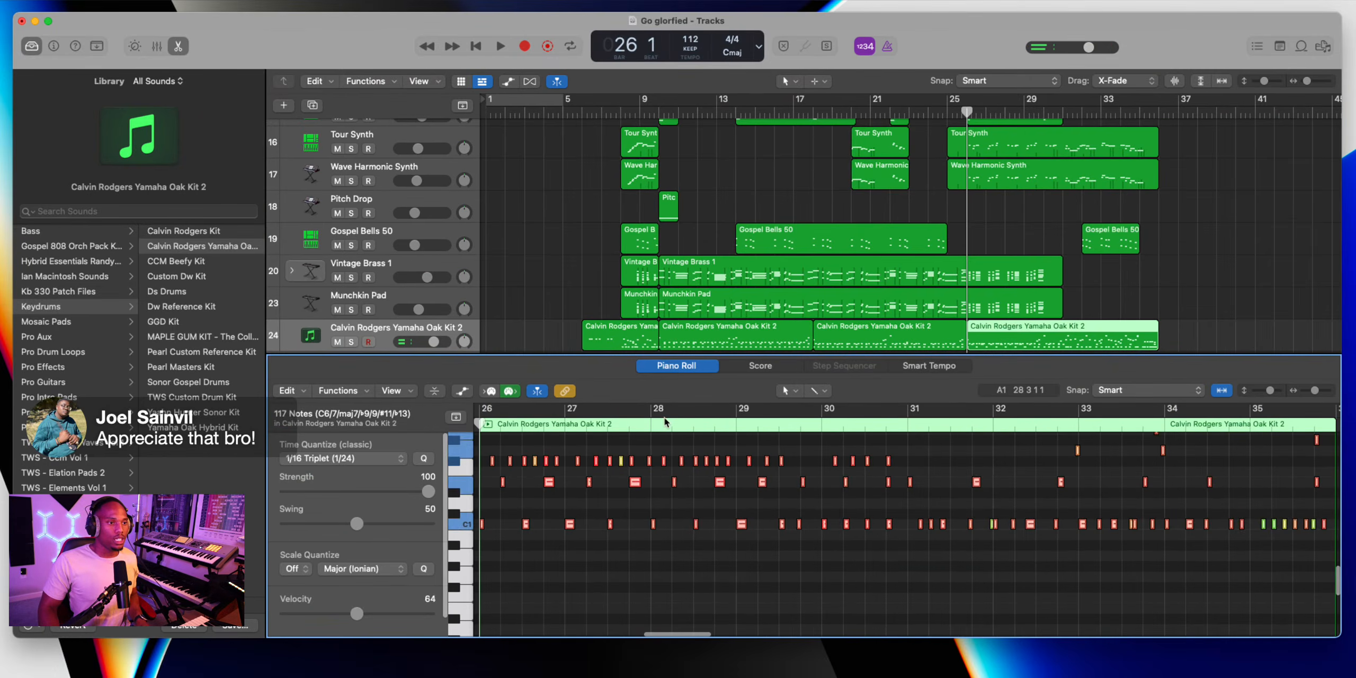
pyautogui.moveTo(149, 119)
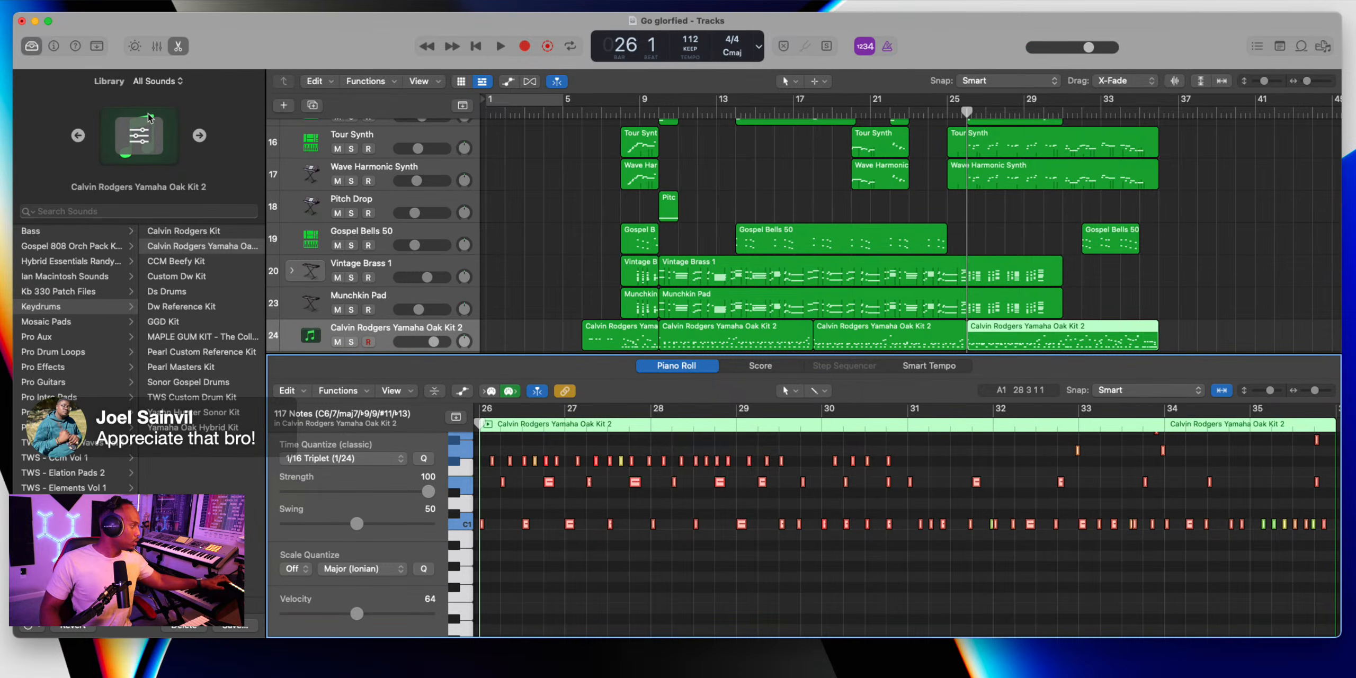
pyautogui.click(170, 51)
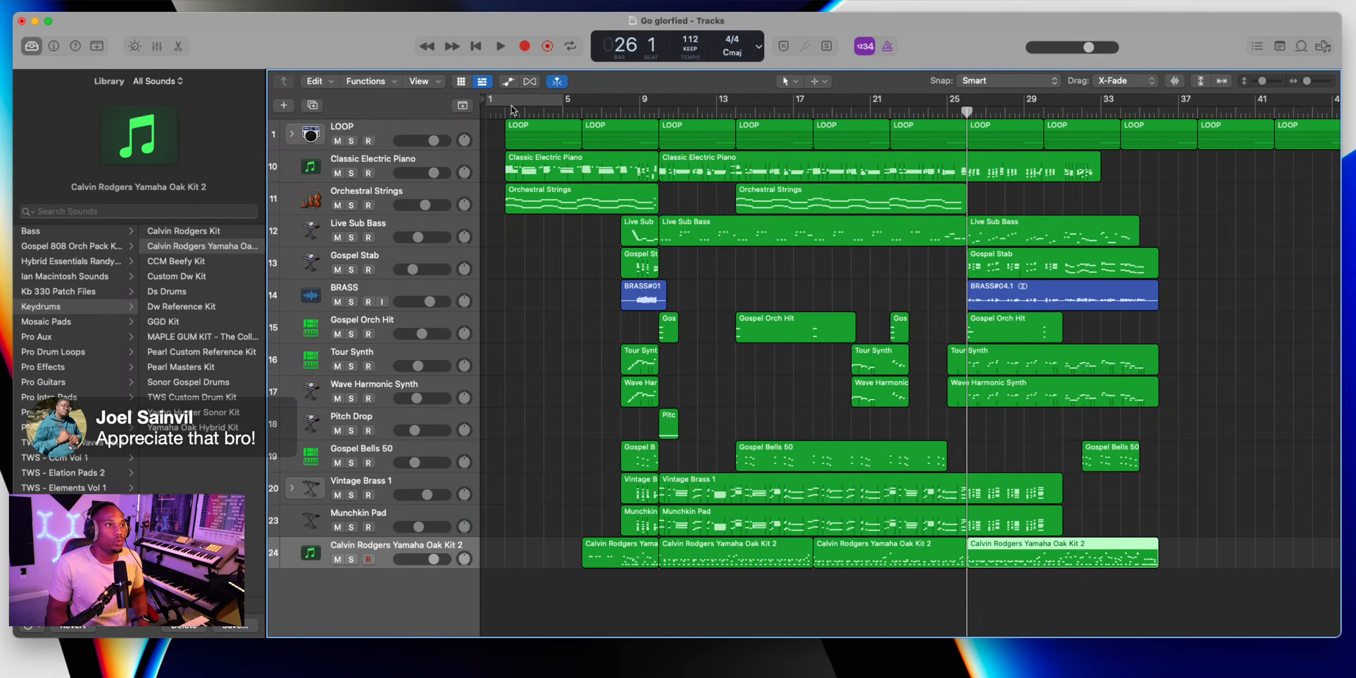
# Select the early regions and audition the arrangement from bar 10
pyautogui.click(562, 211)
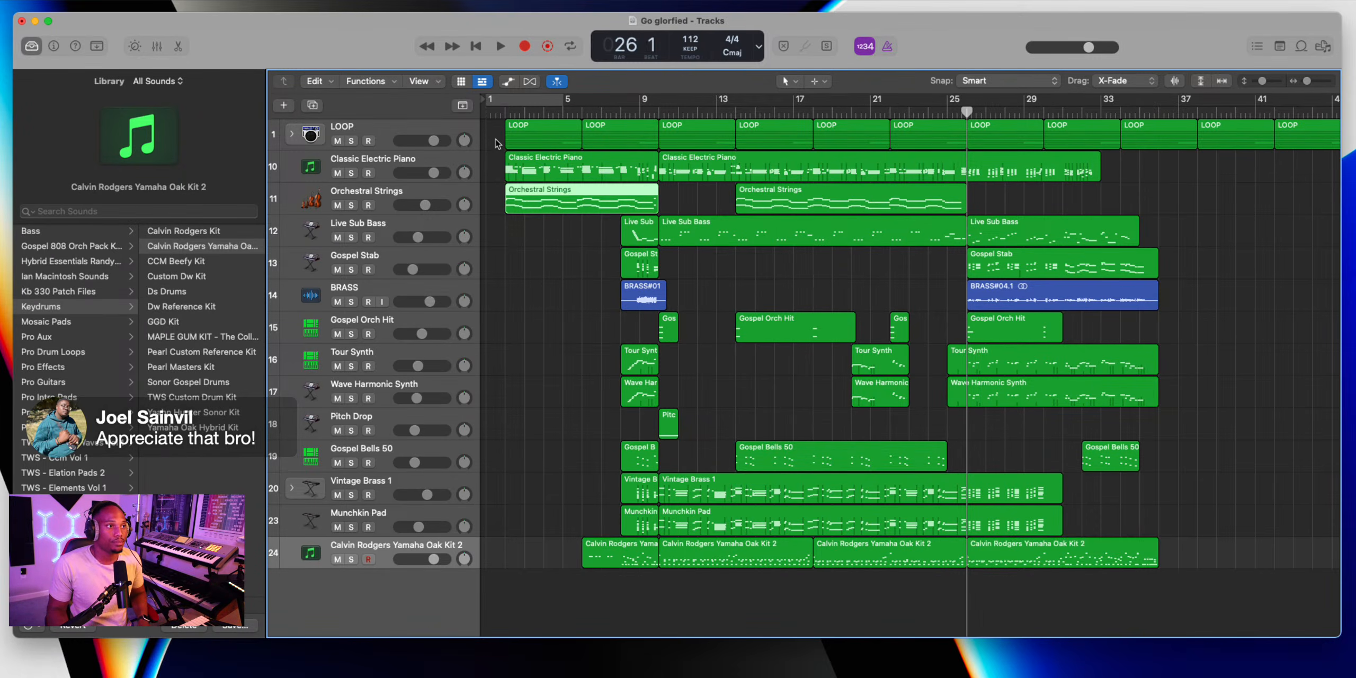
pyautogui.moveTo(497, 143); pyautogui.dragTo(647, 578)
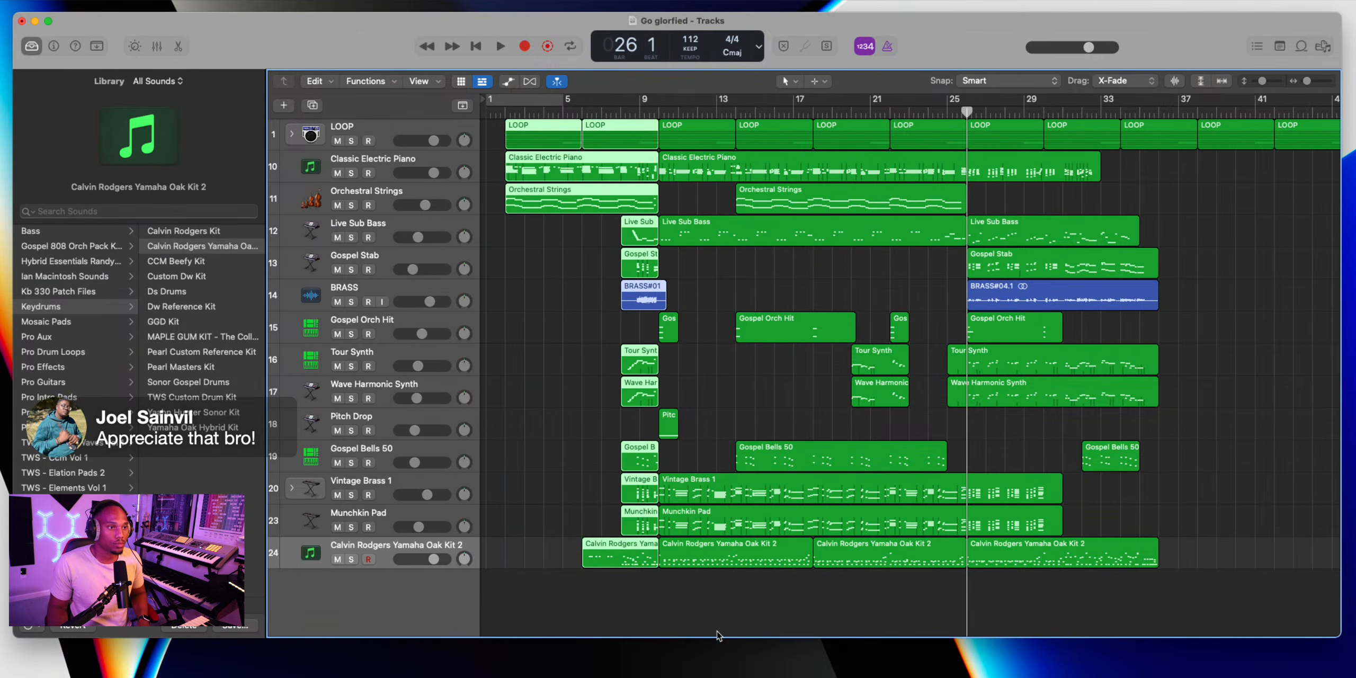
pyautogui.moveTo(717, 624); pyautogui.dragTo(711, 104)
pyautogui.click(664, 112)
pyautogui.press('space')
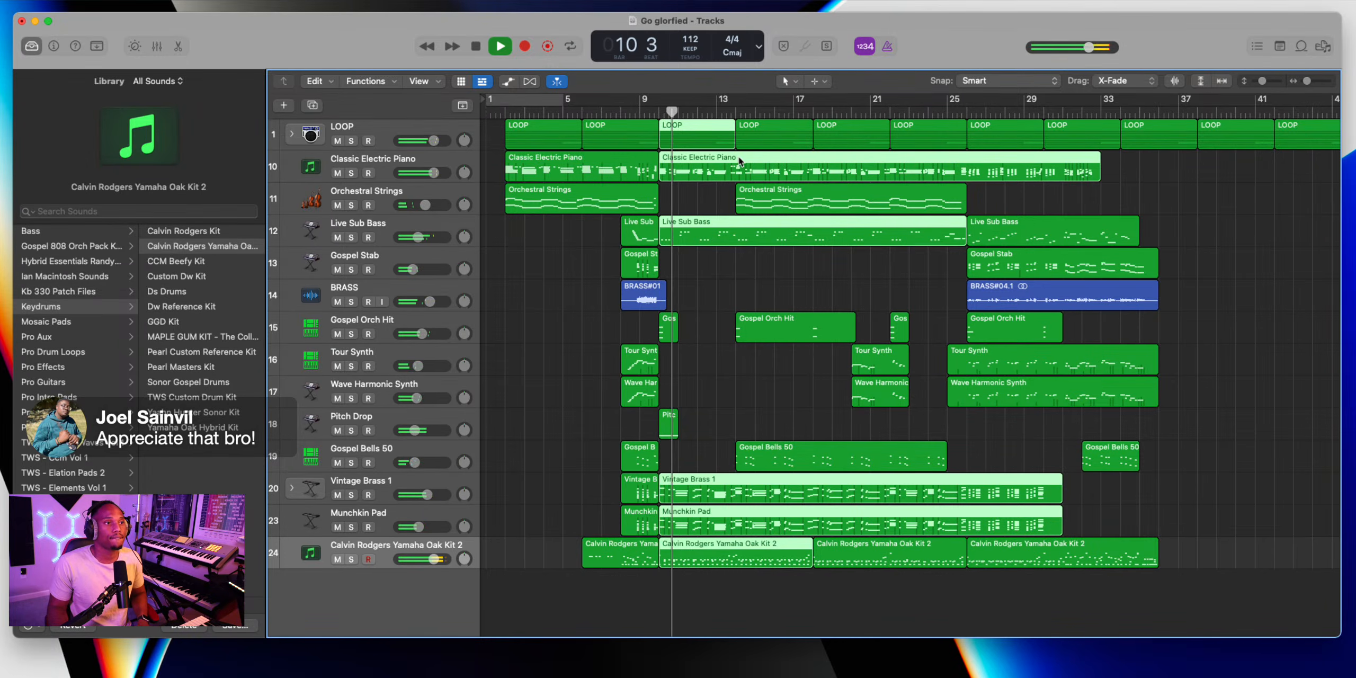
pyautogui.press('space')
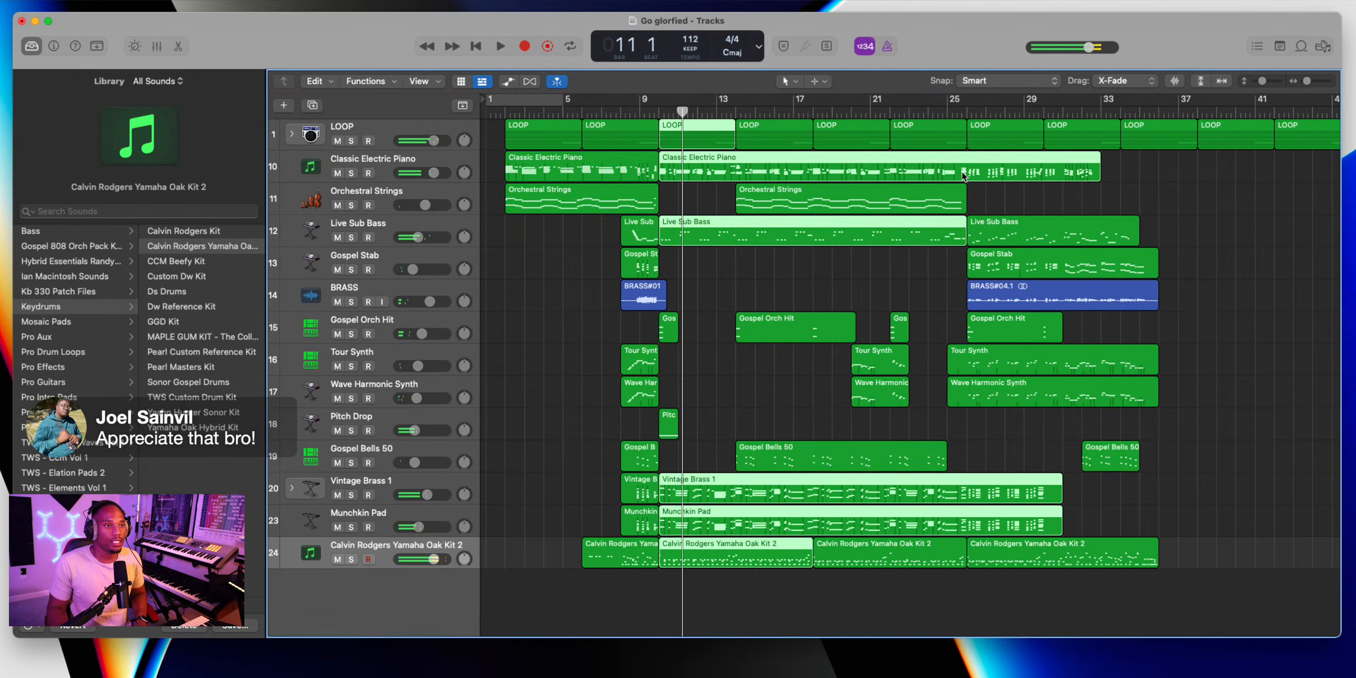
# Play from bar 26, then put the playhead at bar 36 and select Classic Electric Piano
pyautogui.click(968, 112)
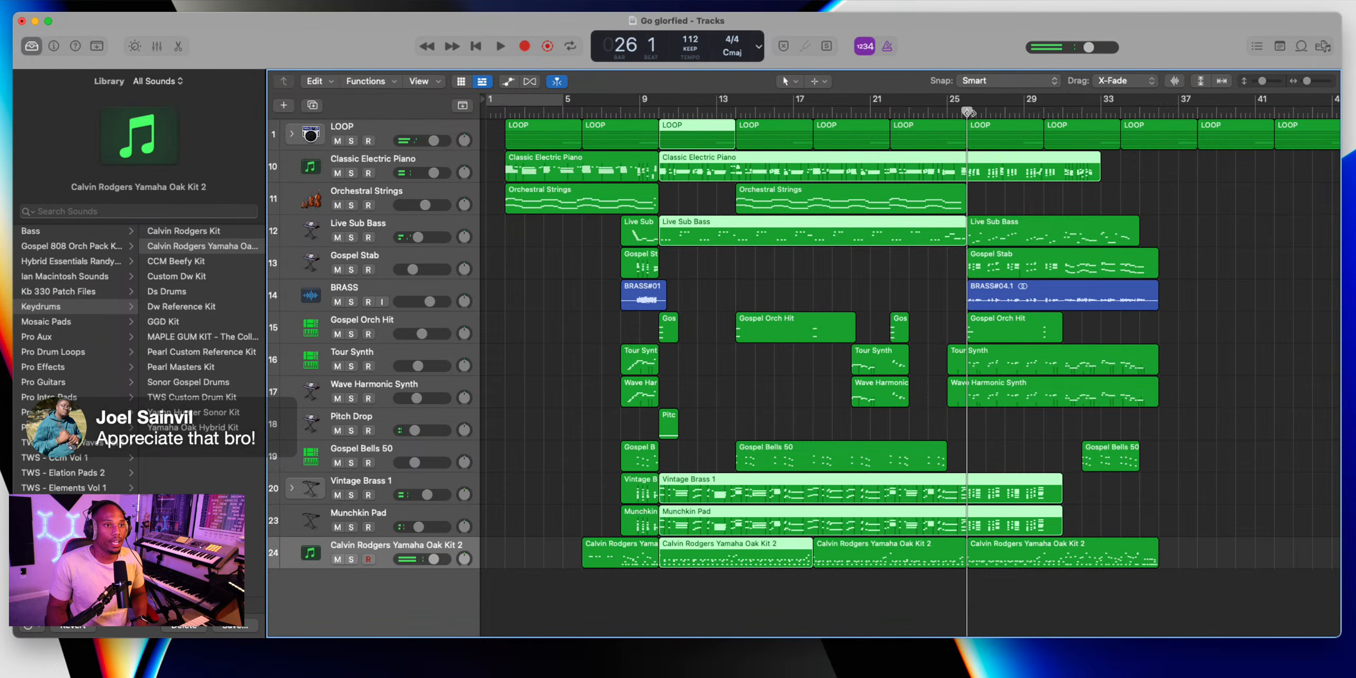
pyautogui.press('space')
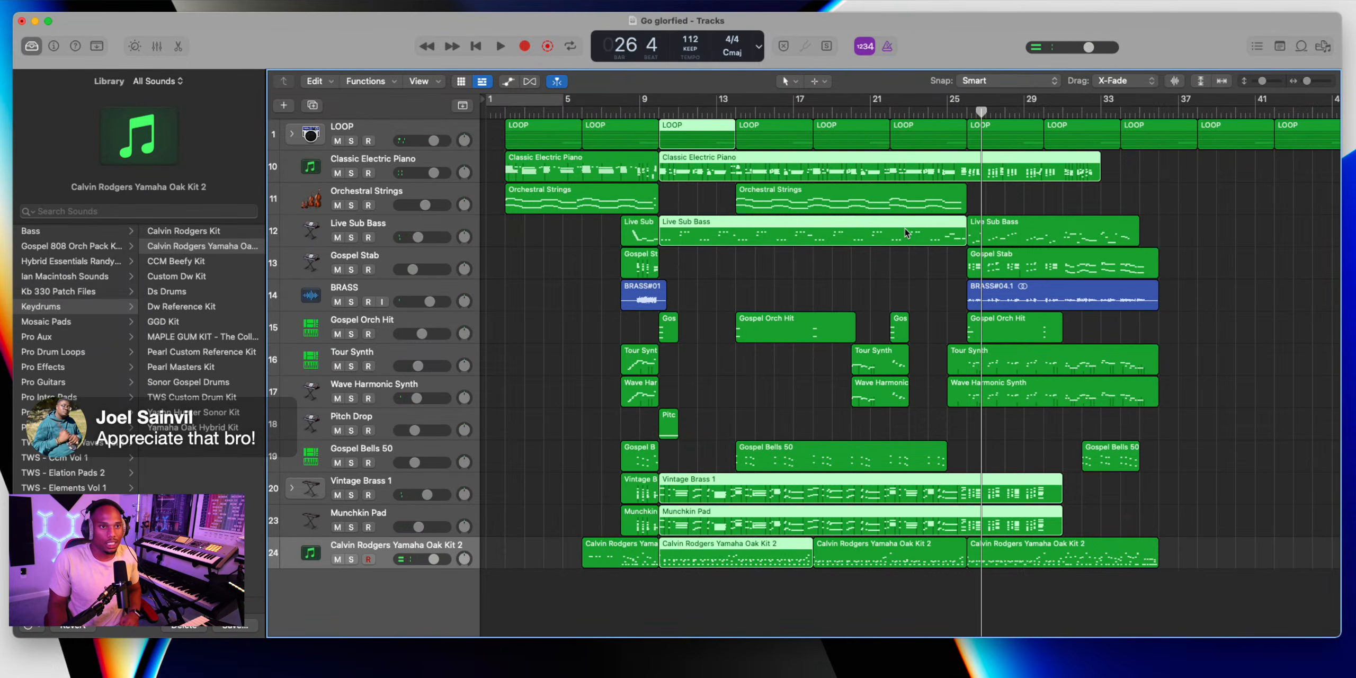
pyautogui.hscroll(10, 906, 233)
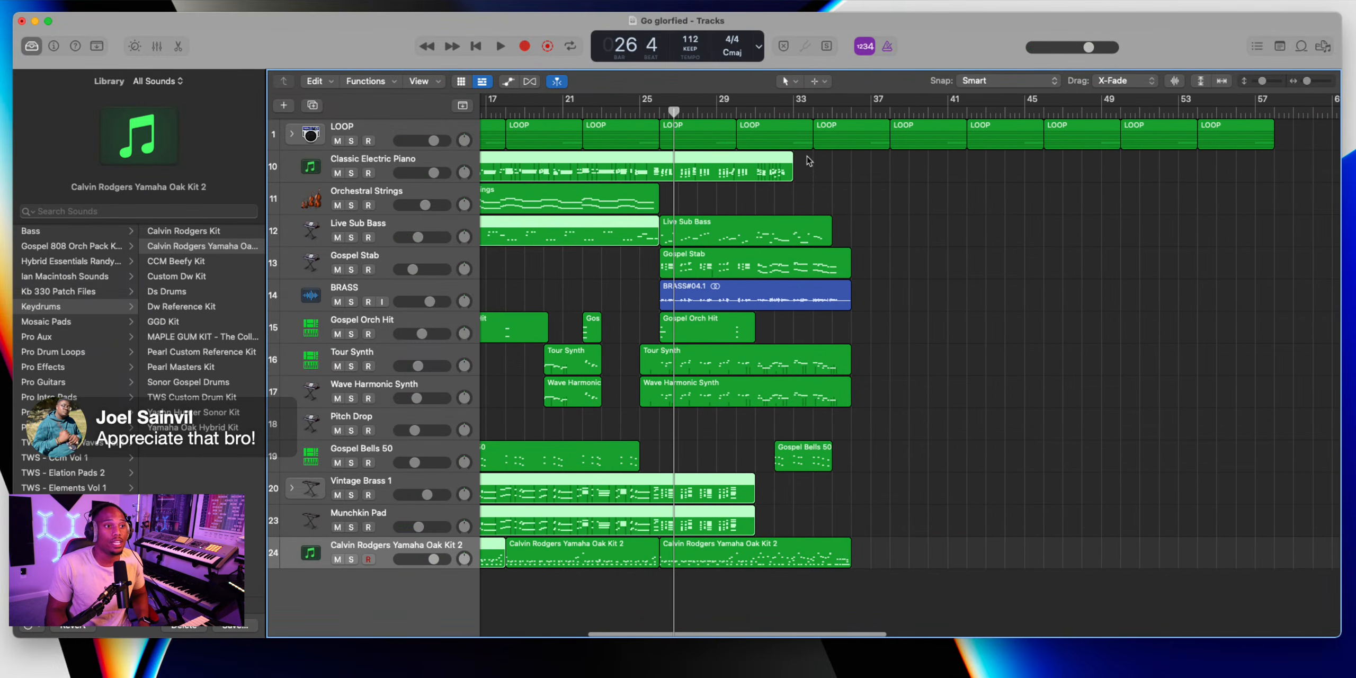
pyautogui.click(851, 115)
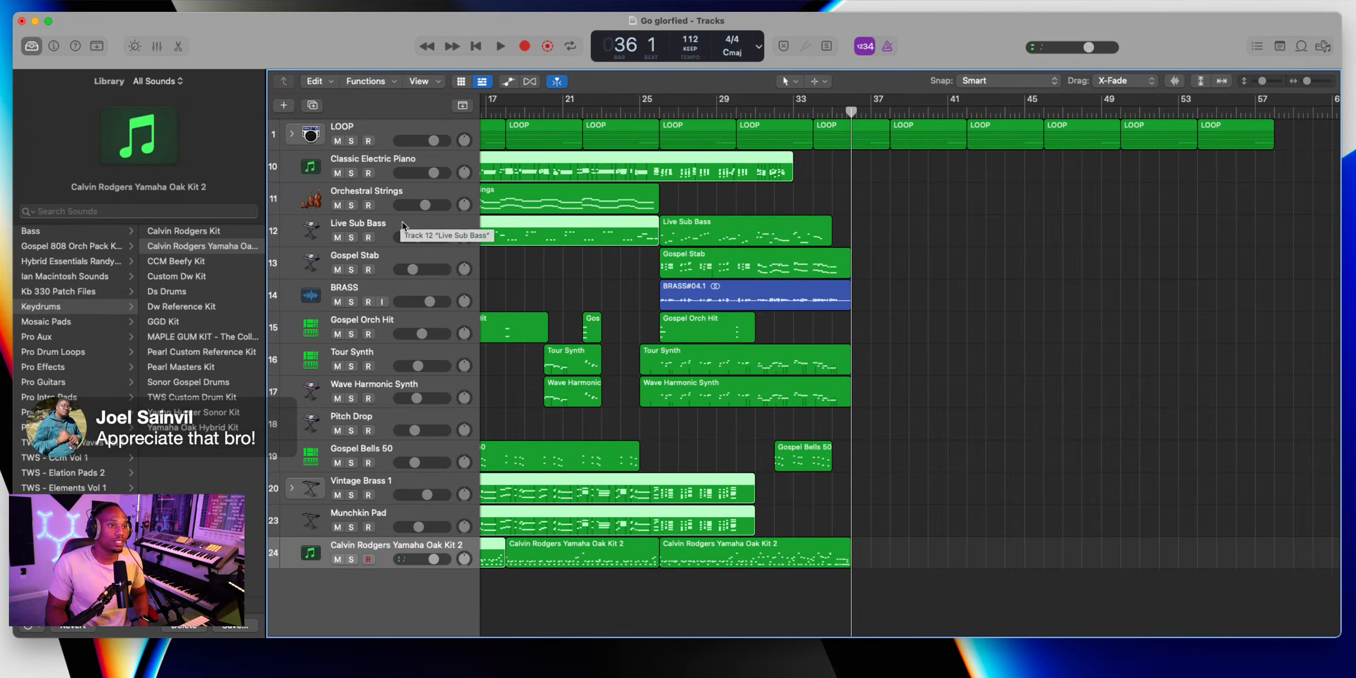
pyautogui.click(394, 171)
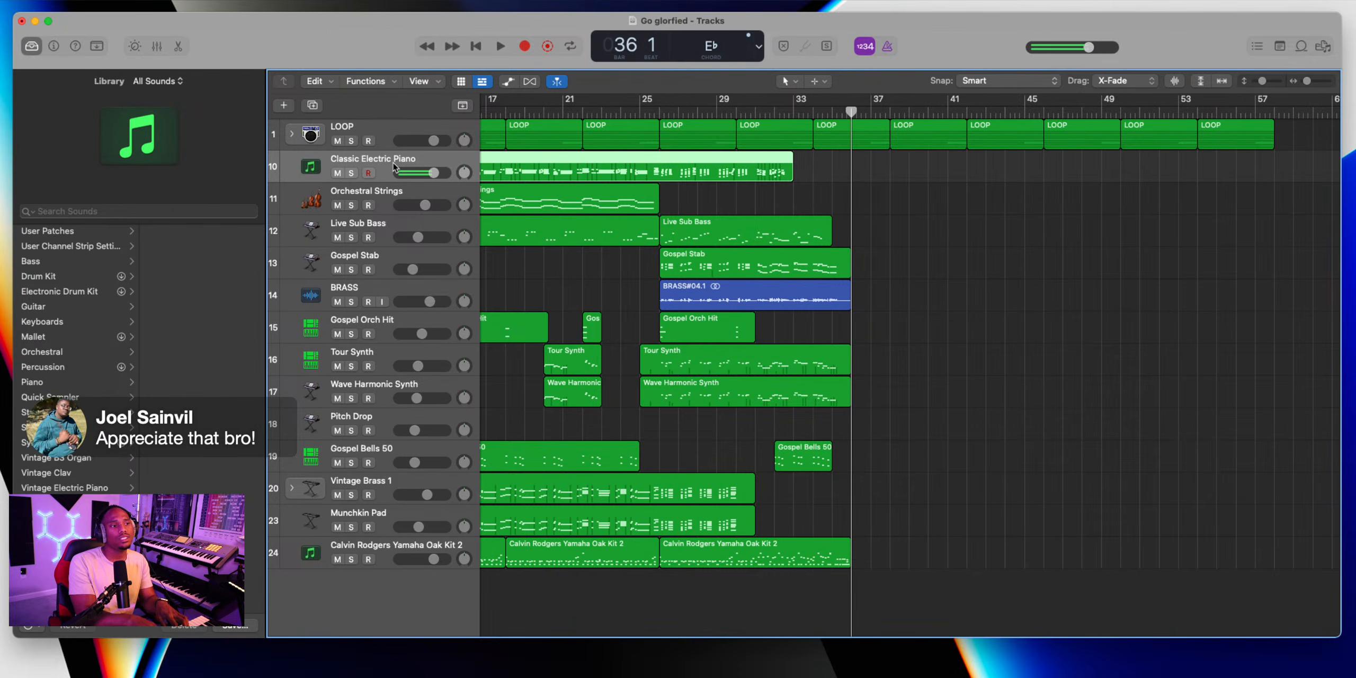
# Record a Classic Electric Piano take from bar 36, play it back from bar 32, and open its notes
pyautogui.press('r')
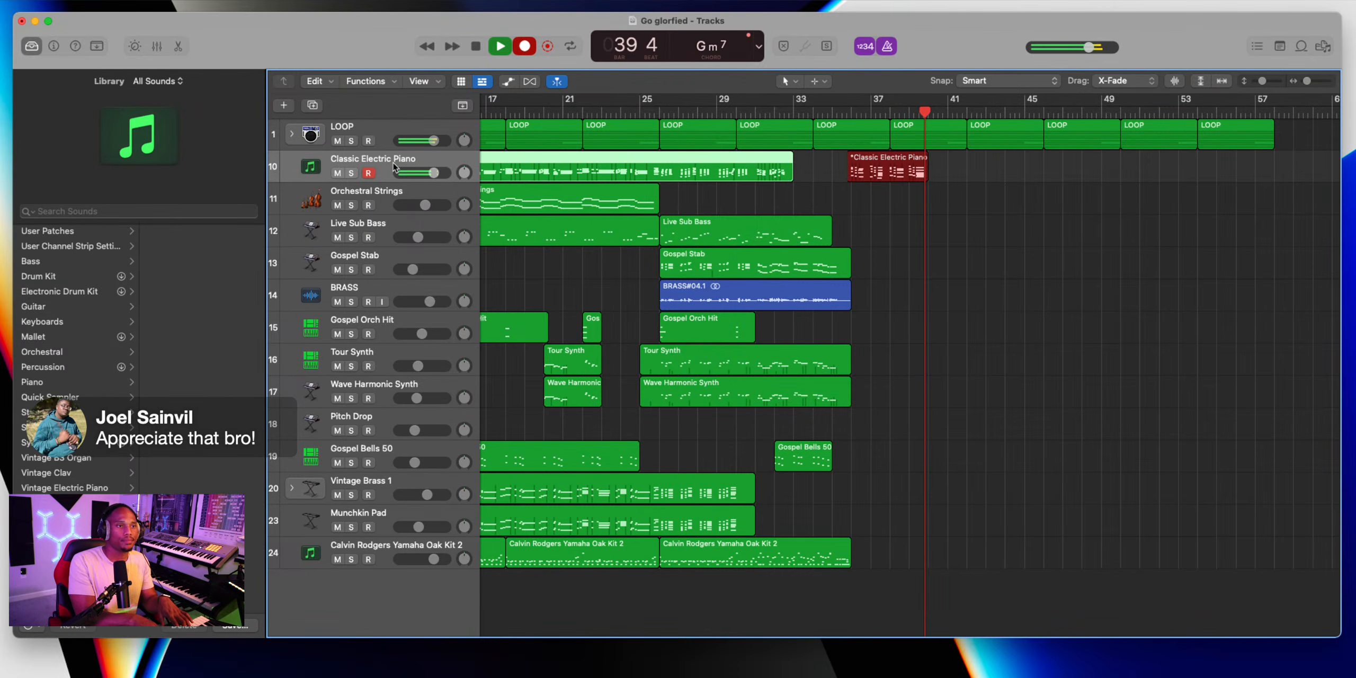
pyautogui.press('space')
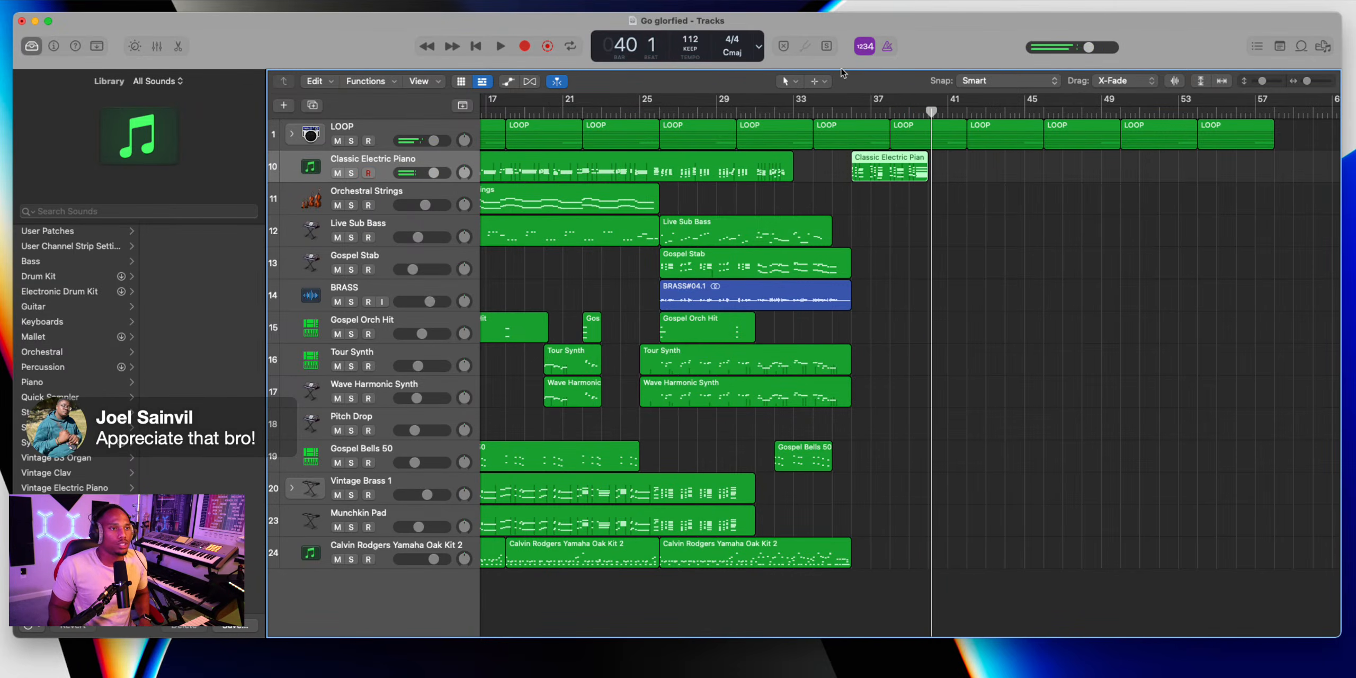
pyautogui.click(780, 113)
pyautogui.press('space')
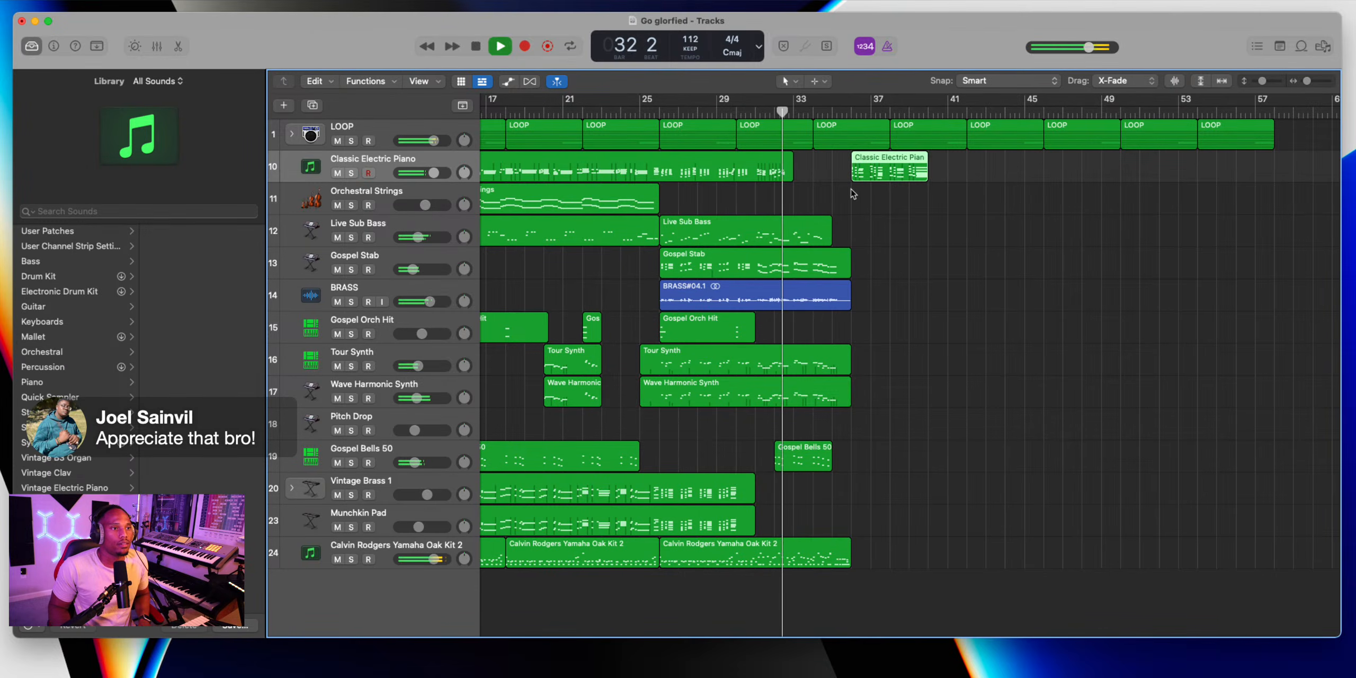
pyautogui.scroll(5, 854, 192)
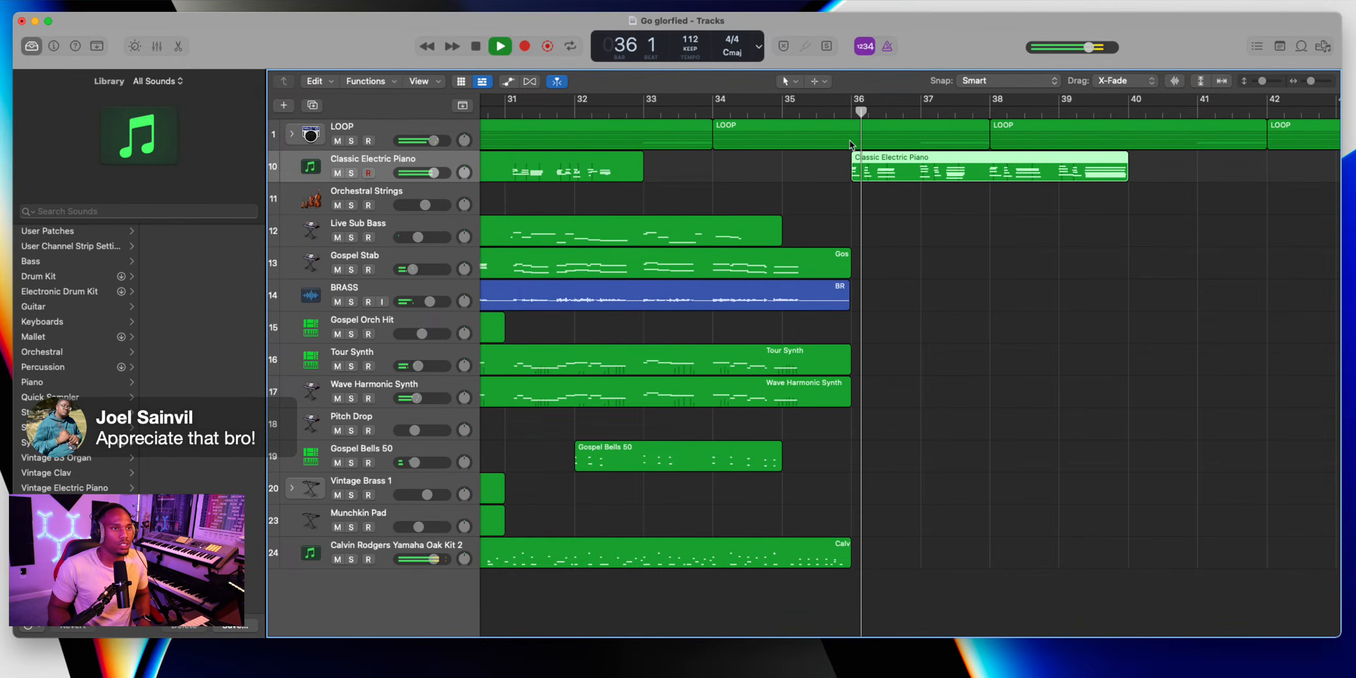
pyautogui.doubleClick(899, 172)
# Close the note editor, select the Live Sub Bass track and play from bar 35
pyautogui.press('super+a')
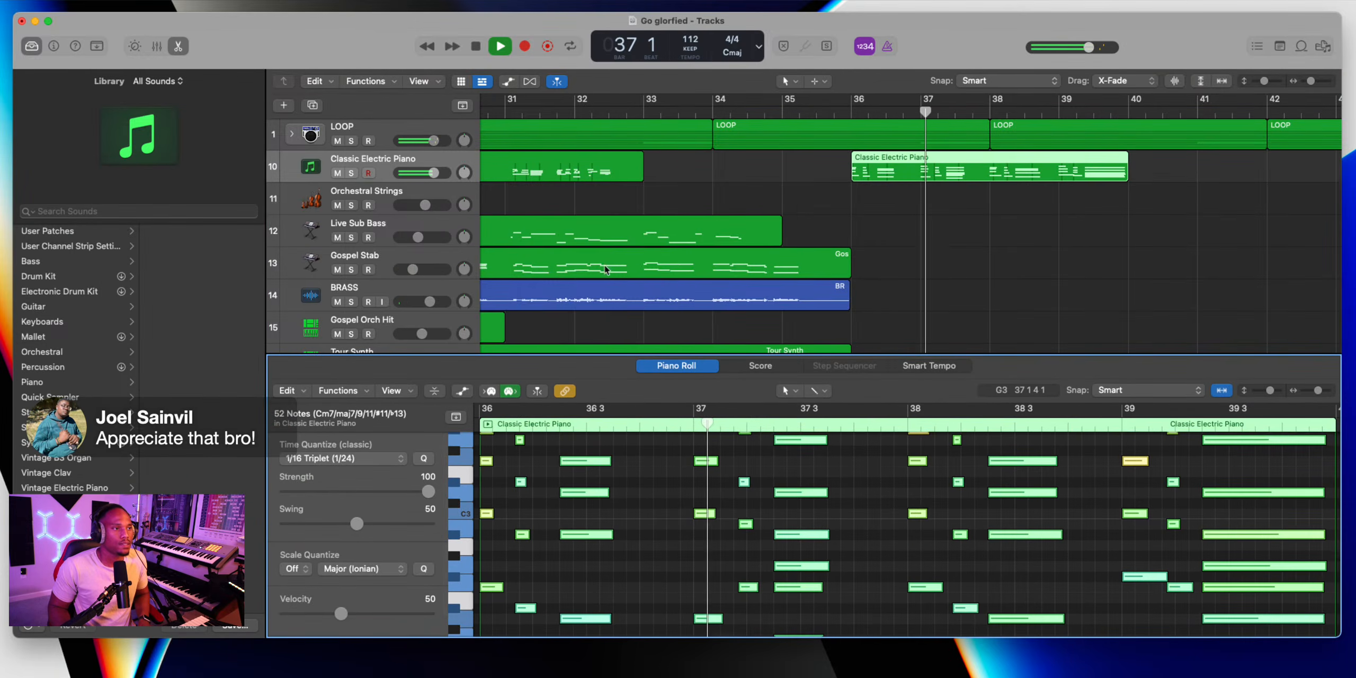
pyautogui.press('space')
pyautogui.click(175, 37)
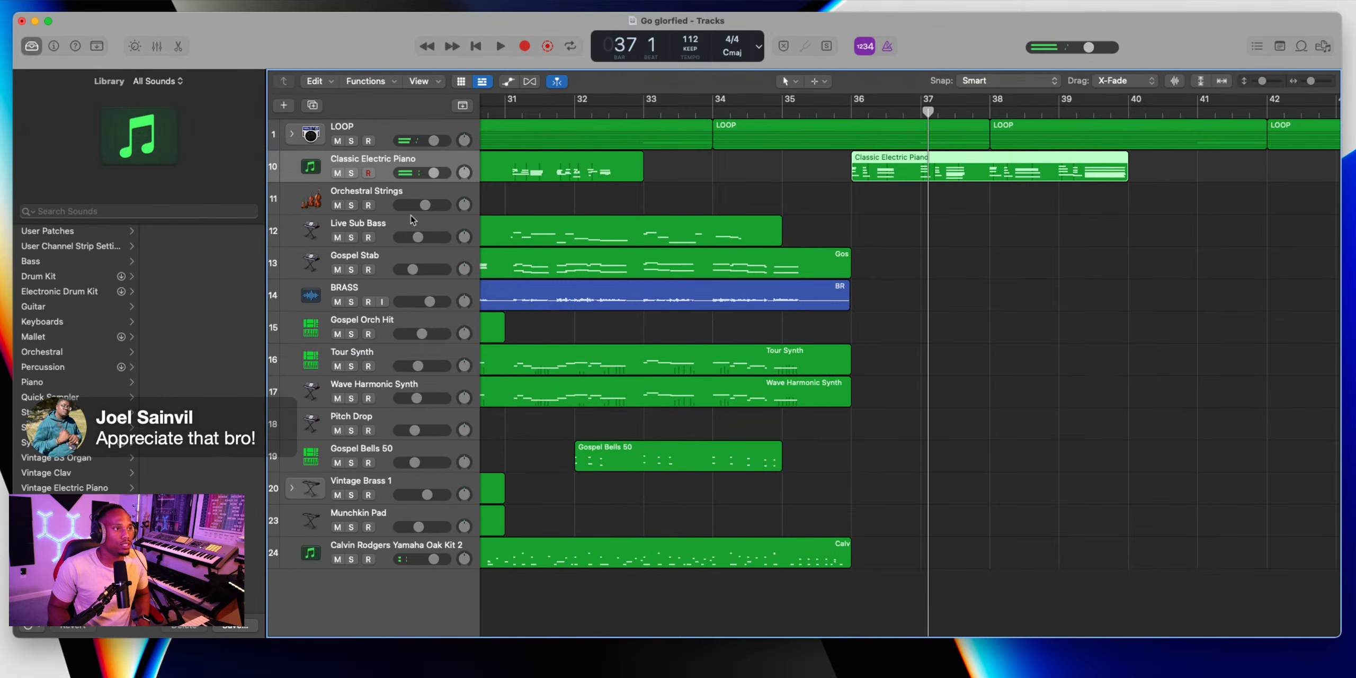
pyautogui.click(397, 228)
pyautogui.press(',')
pyautogui.press(',')
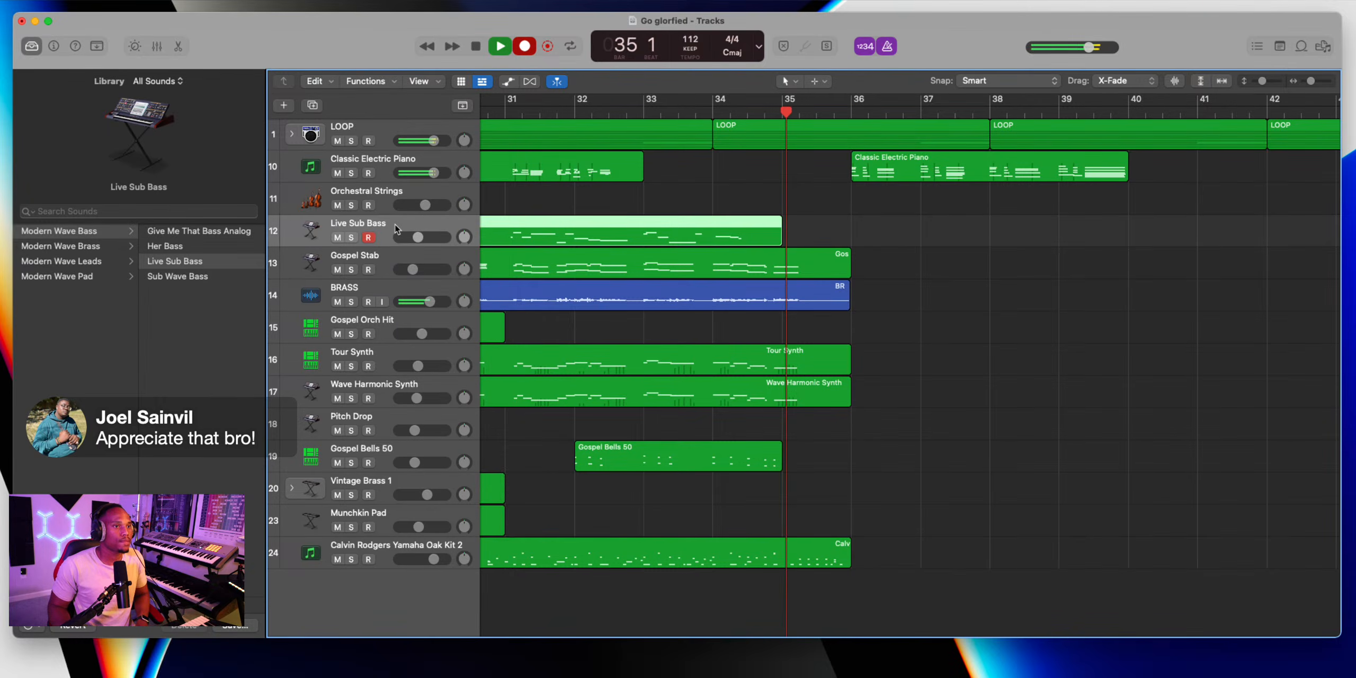
pyautogui.press('space')
# Undo the quantize on the electric piano notes and audition them from bar 36
pyautogui.doubleClick(926, 181)
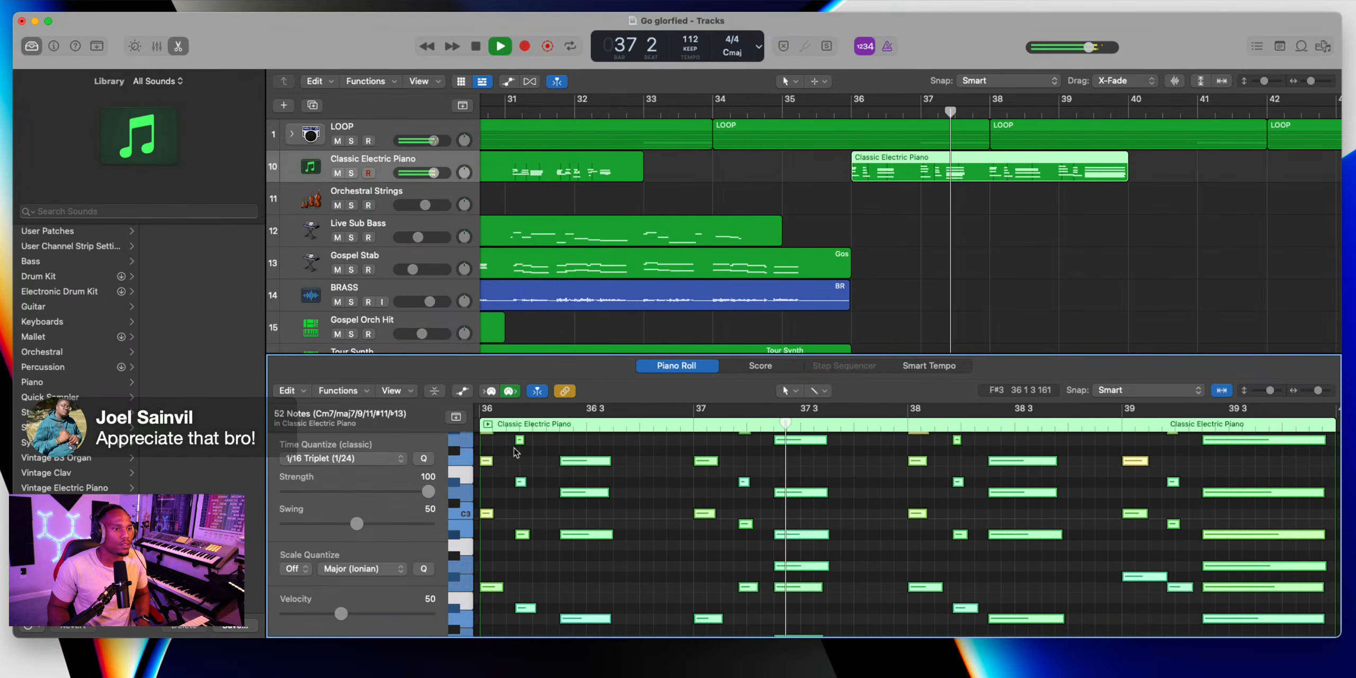
pyautogui.press('space')
pyautogui.click(480, 431)
pyautogui.press('space')
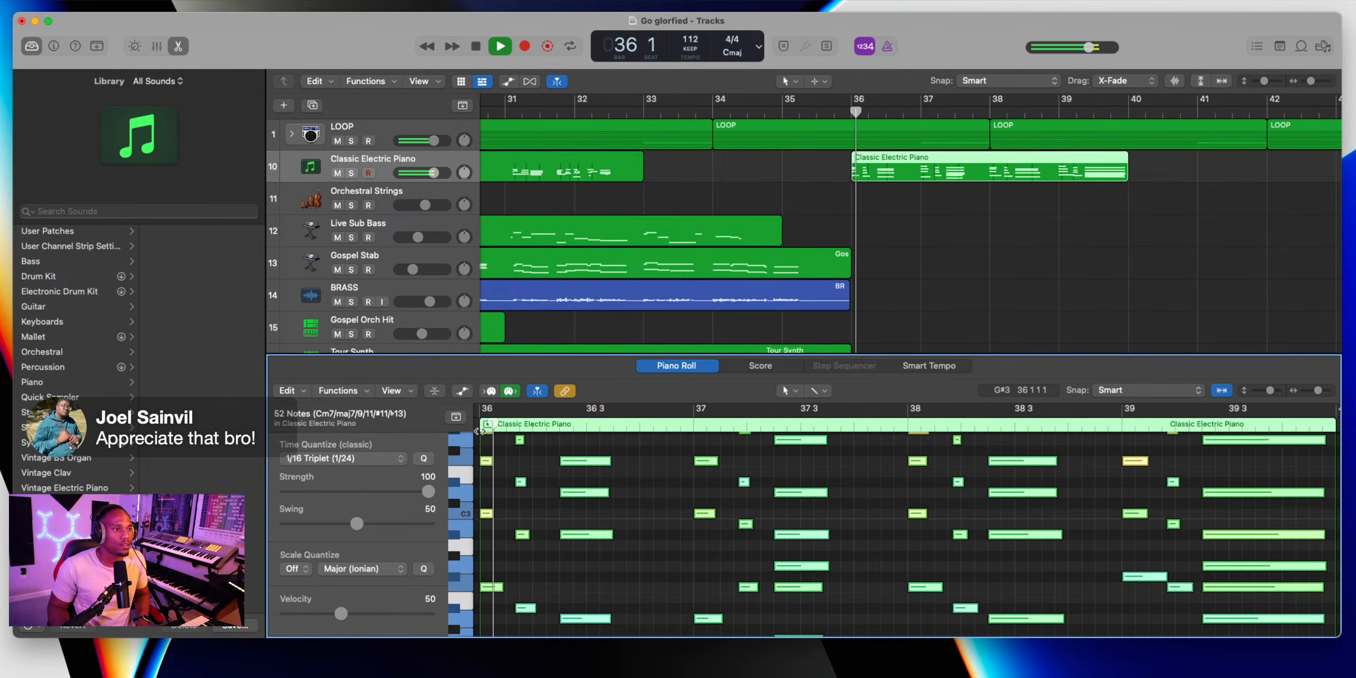
pyautogui.press('space')
pyautogui.press('super+z')
pyautogui.click(479, 431)
pyautogui.press('space')
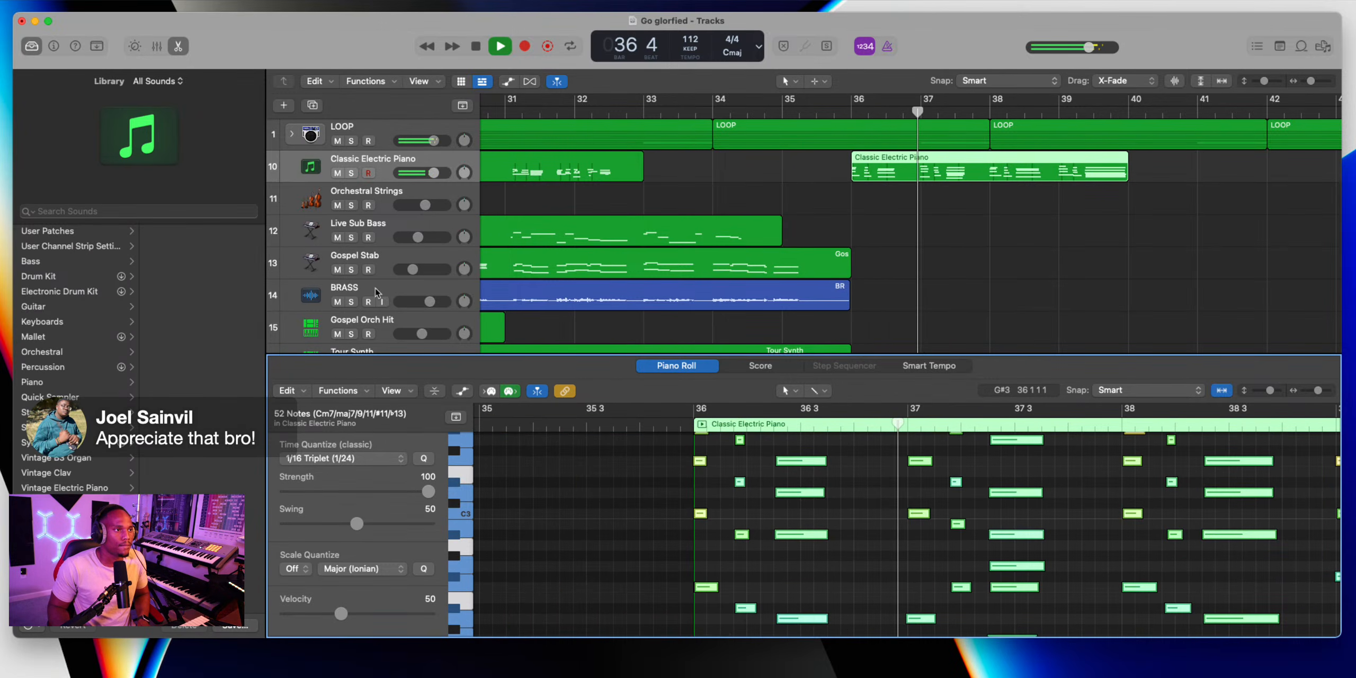
# Record a 17-note Live Sub Bass take across bars 36–40
pyautogui.click(395, 224)
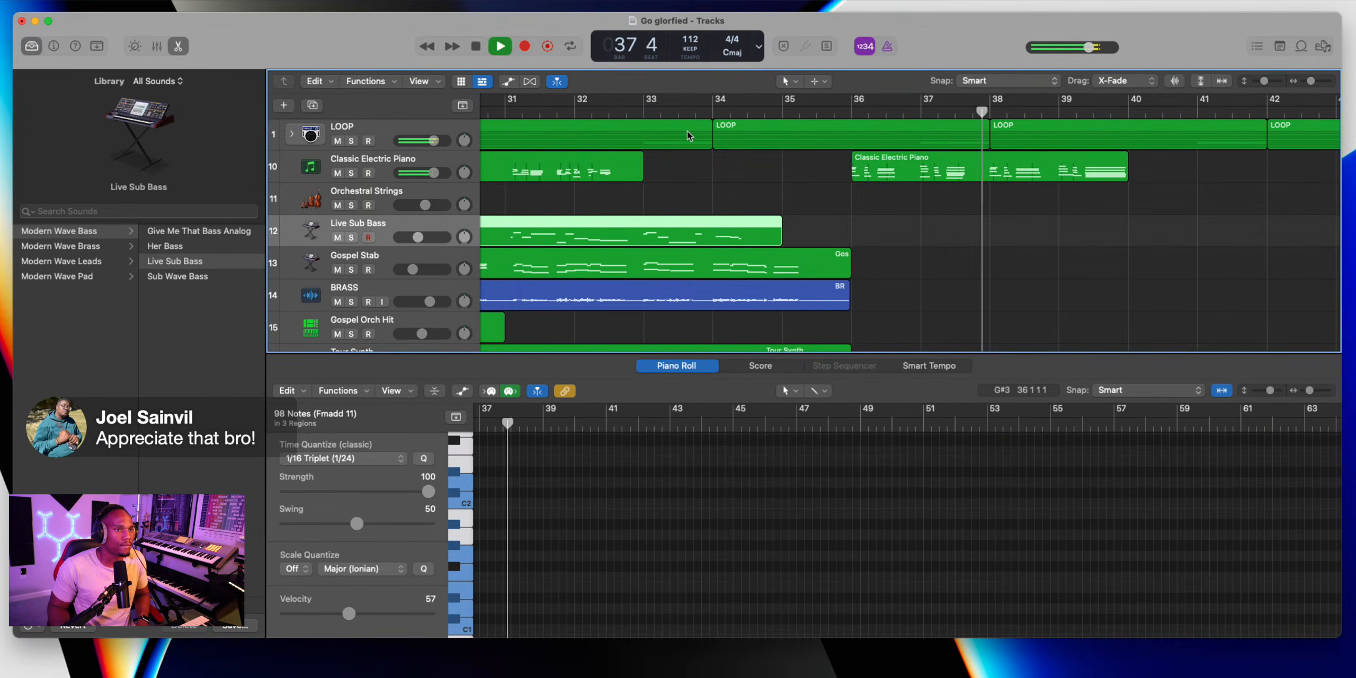
pyautogui.click(857, 112)
pyautogui.press('r')
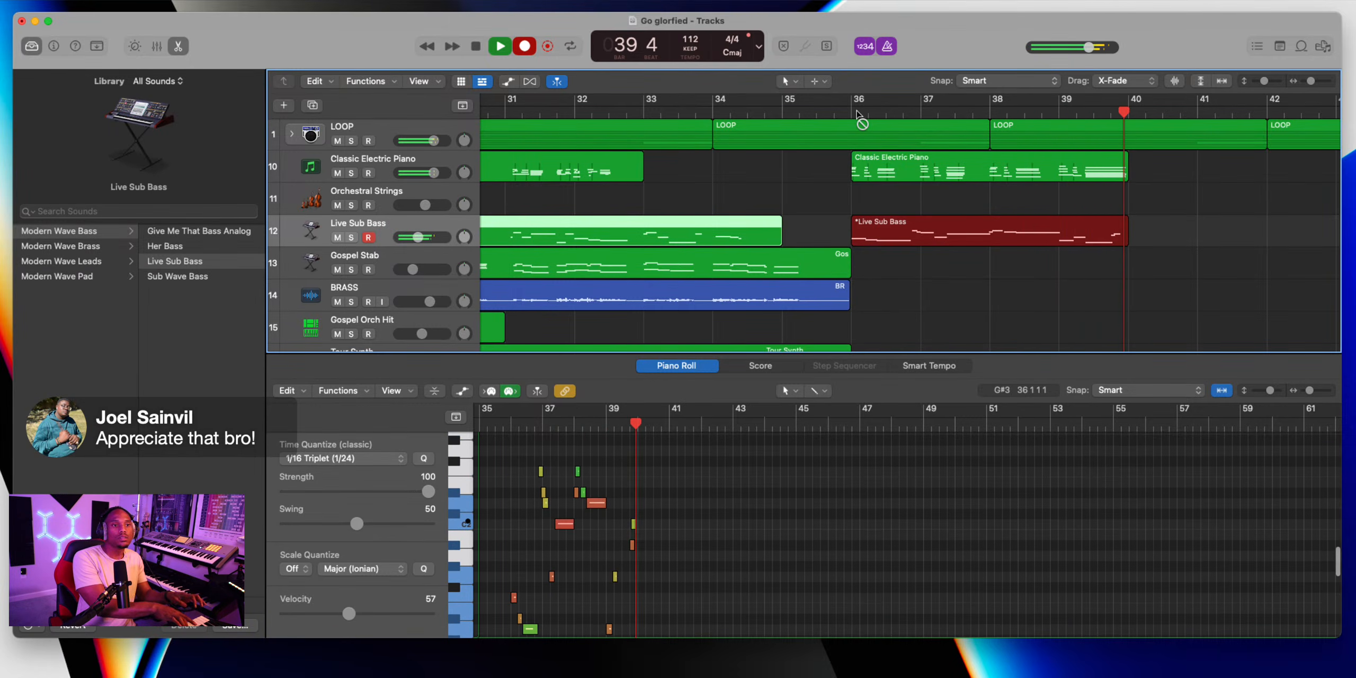
pyautogui.press('space')
pyautogui.click(690, 493)
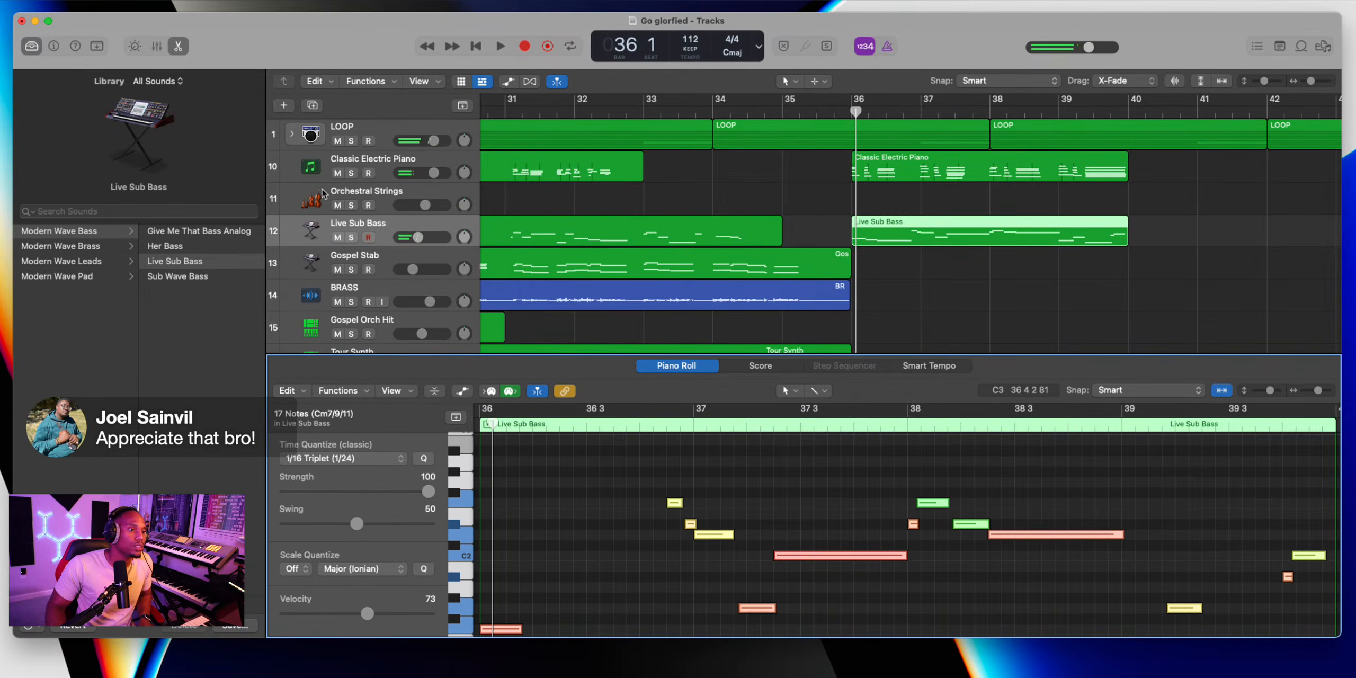
# Record an Orchestral Strings take from bar 36, abandoning a false start and restarting
pyautogui.click(180, 45)
pyautogui.click(387, 193)
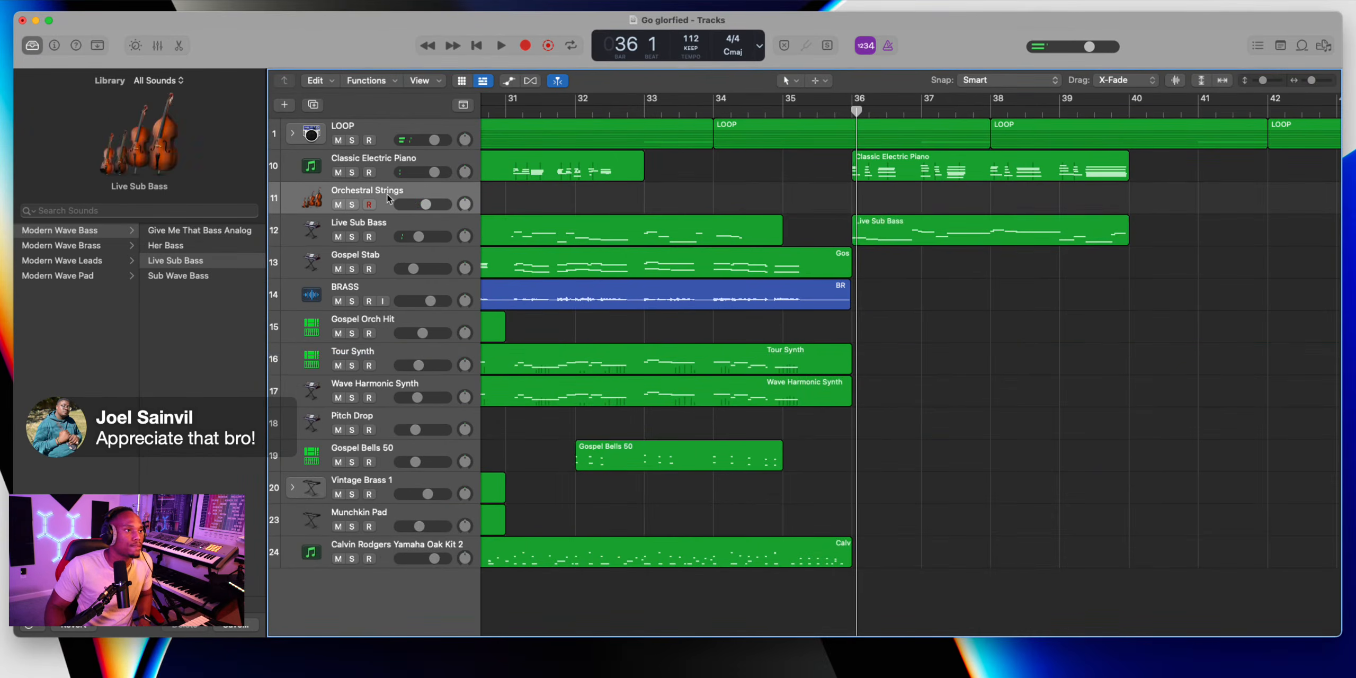
pyautogui.press('r')
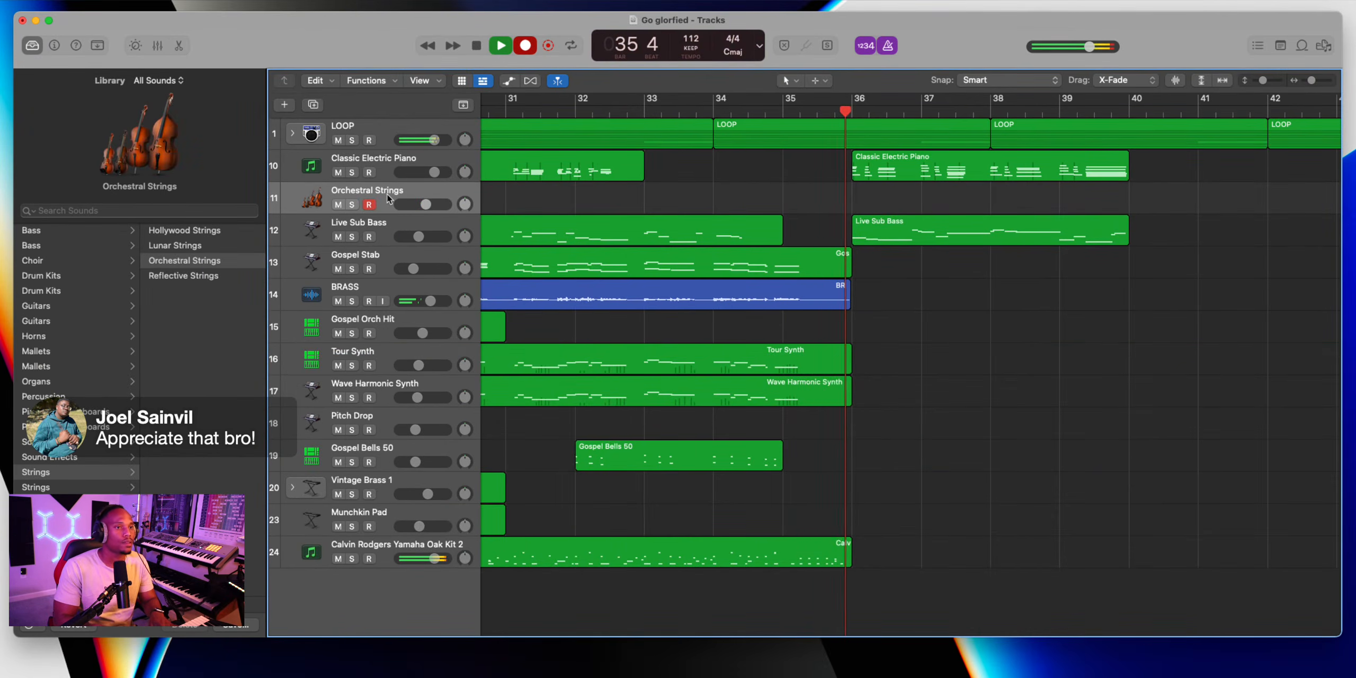
pyautogui.press('super+period')
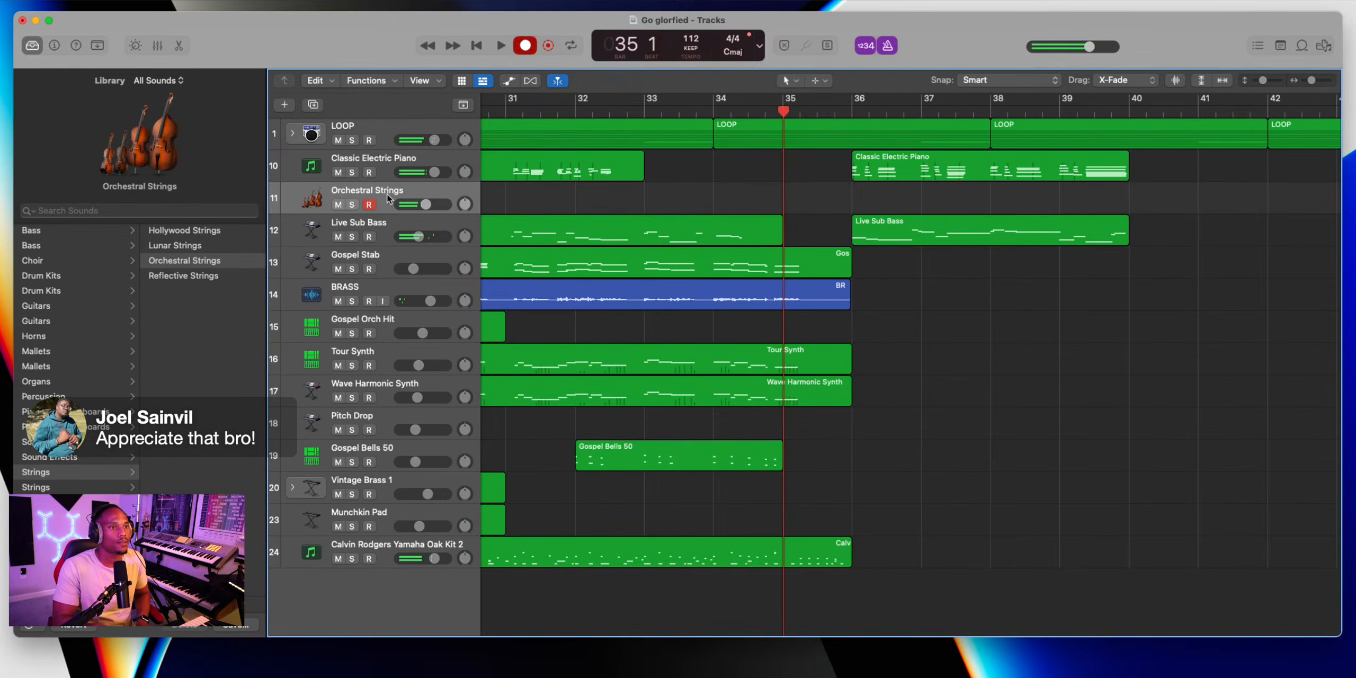
pyautogui.press('r')
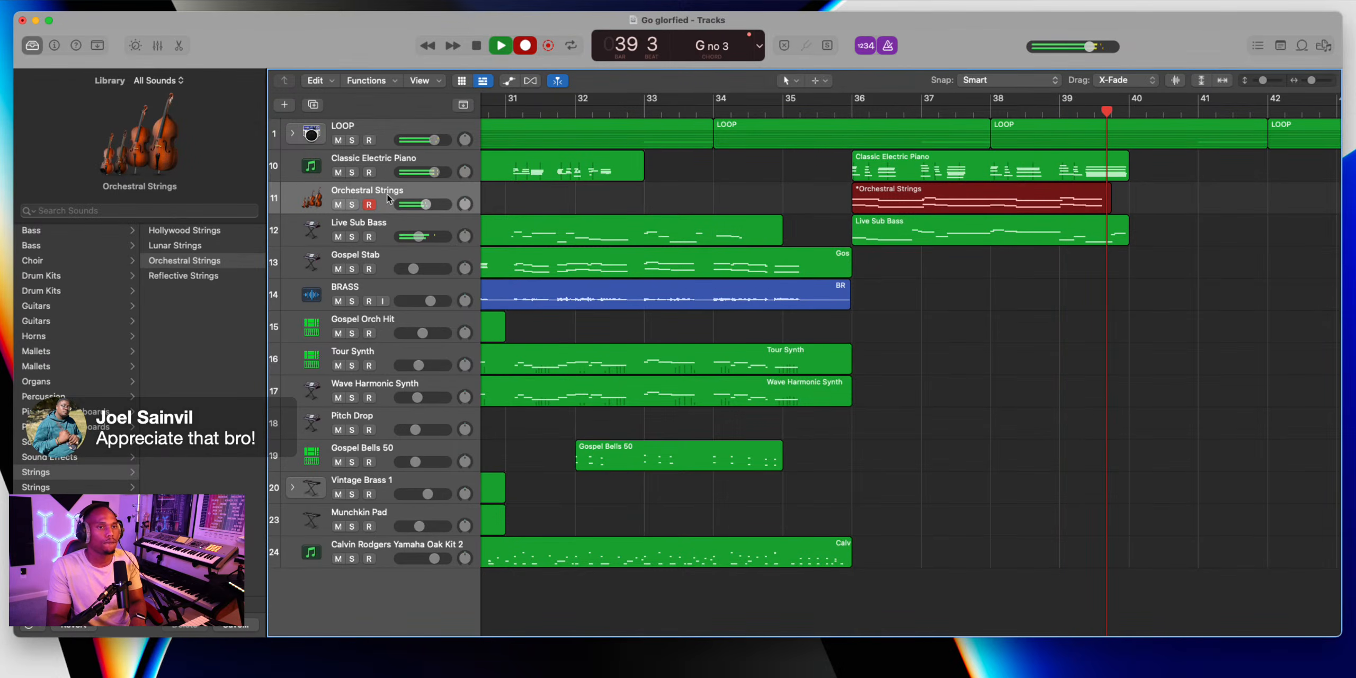
pyautogui.press('space')
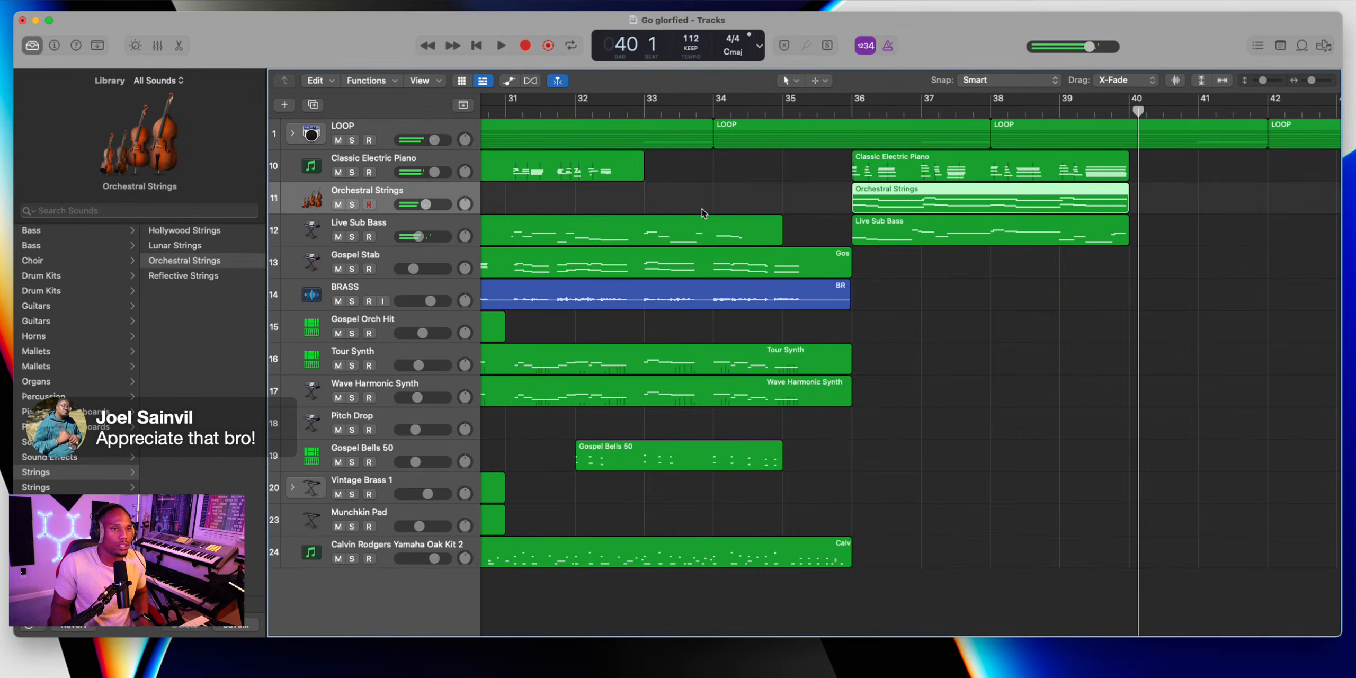
# Review the new strings notes, return to bar 36, and select the Tour Synth track
pyautogui.doubleClick(911, 197)
pyautogui.click(849, 111)
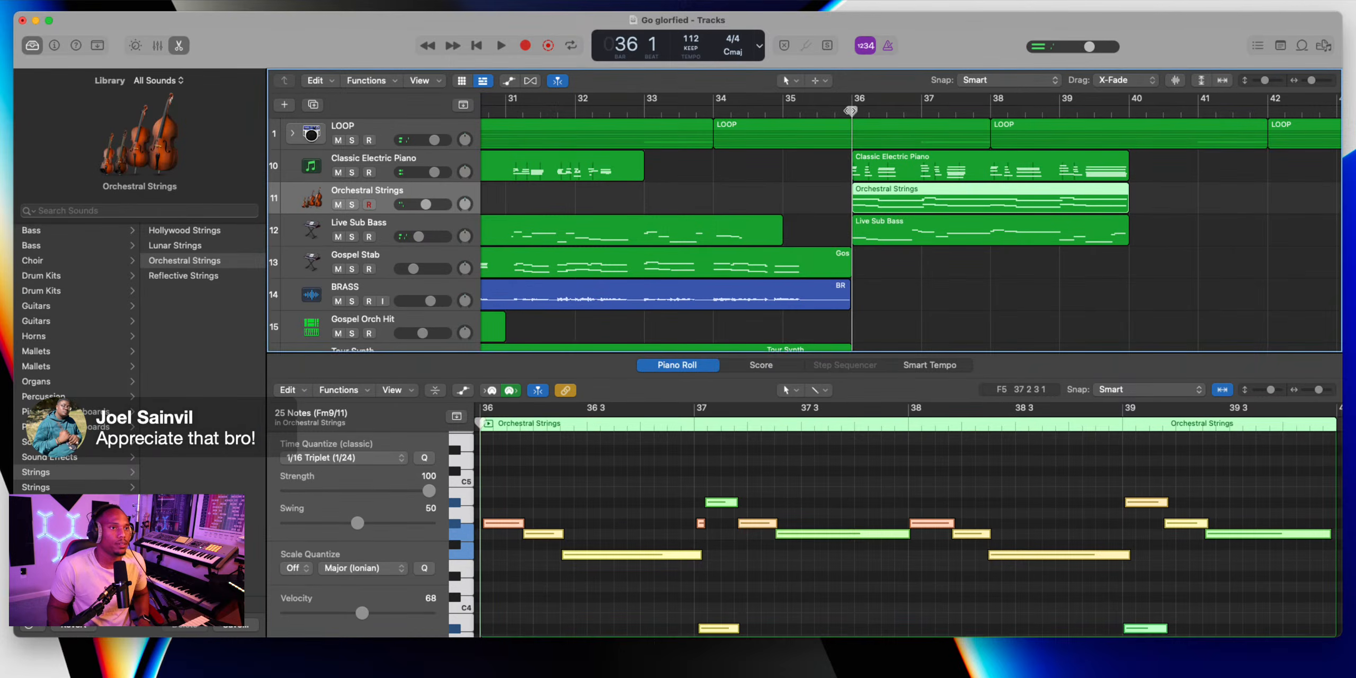
pyautogui.click(181, 45)
pyautogui.click(396, 258)
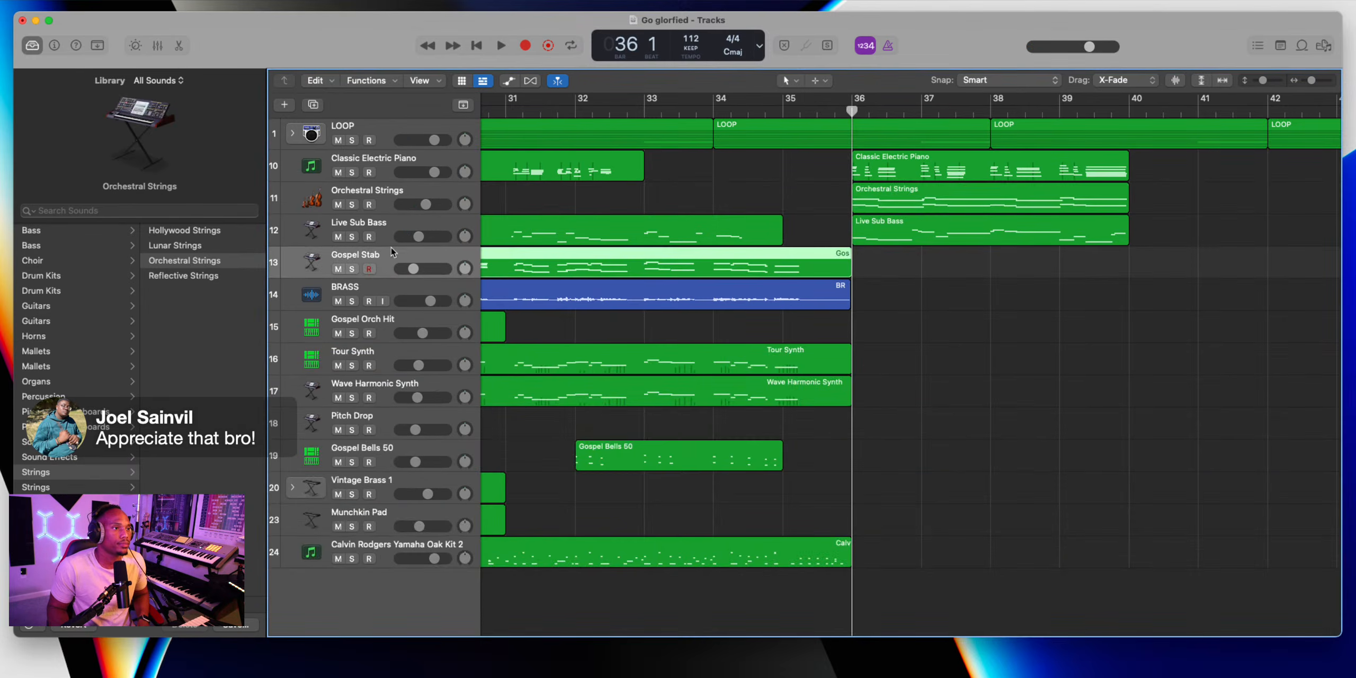
pyautogui.click(383, 342)
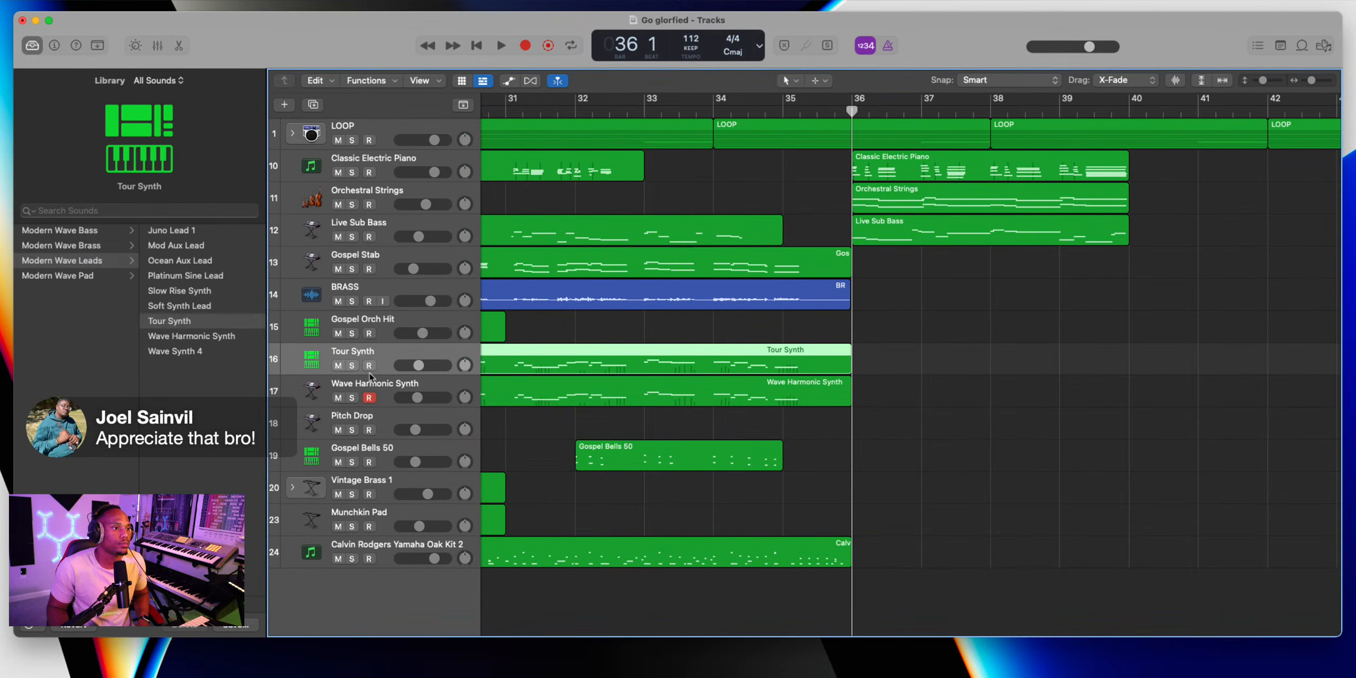
# Record Tour Synth and Wave Harmonic Synth takes from bar 36 to 40
pyautogui.press('r')
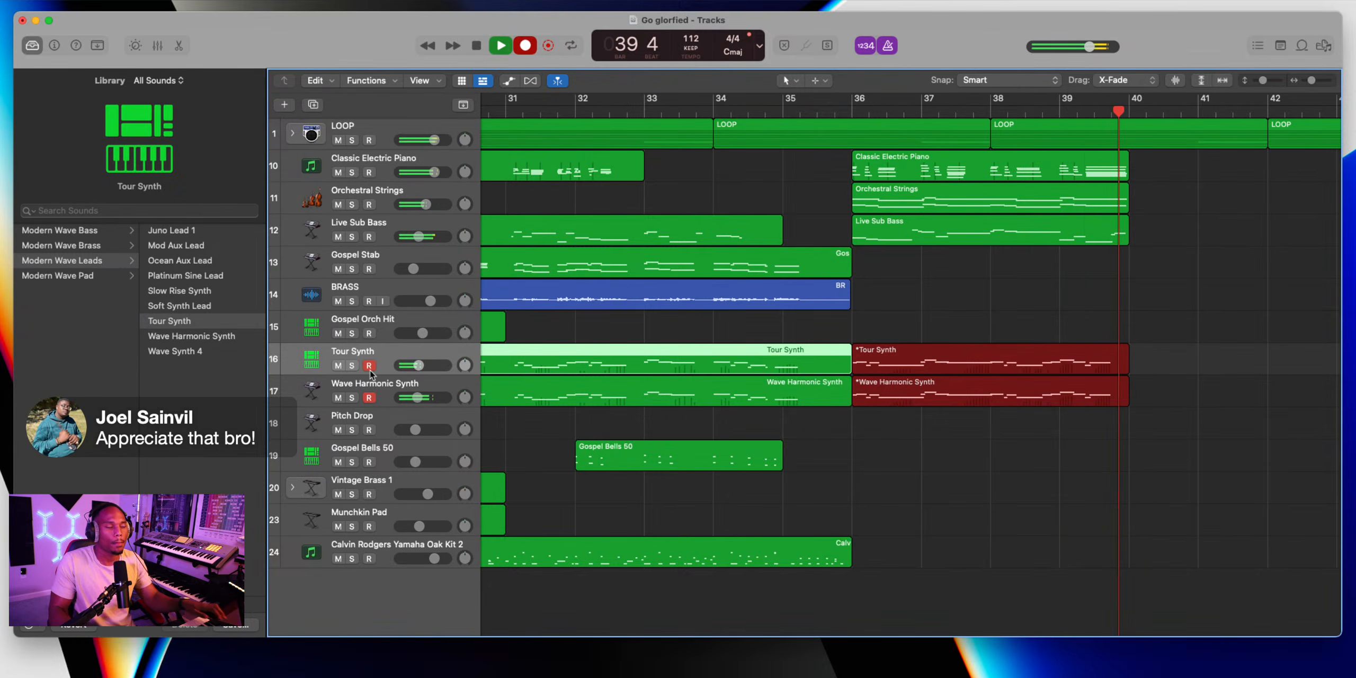
pyautogui.press('space')
pyautogui.click(851, 112)
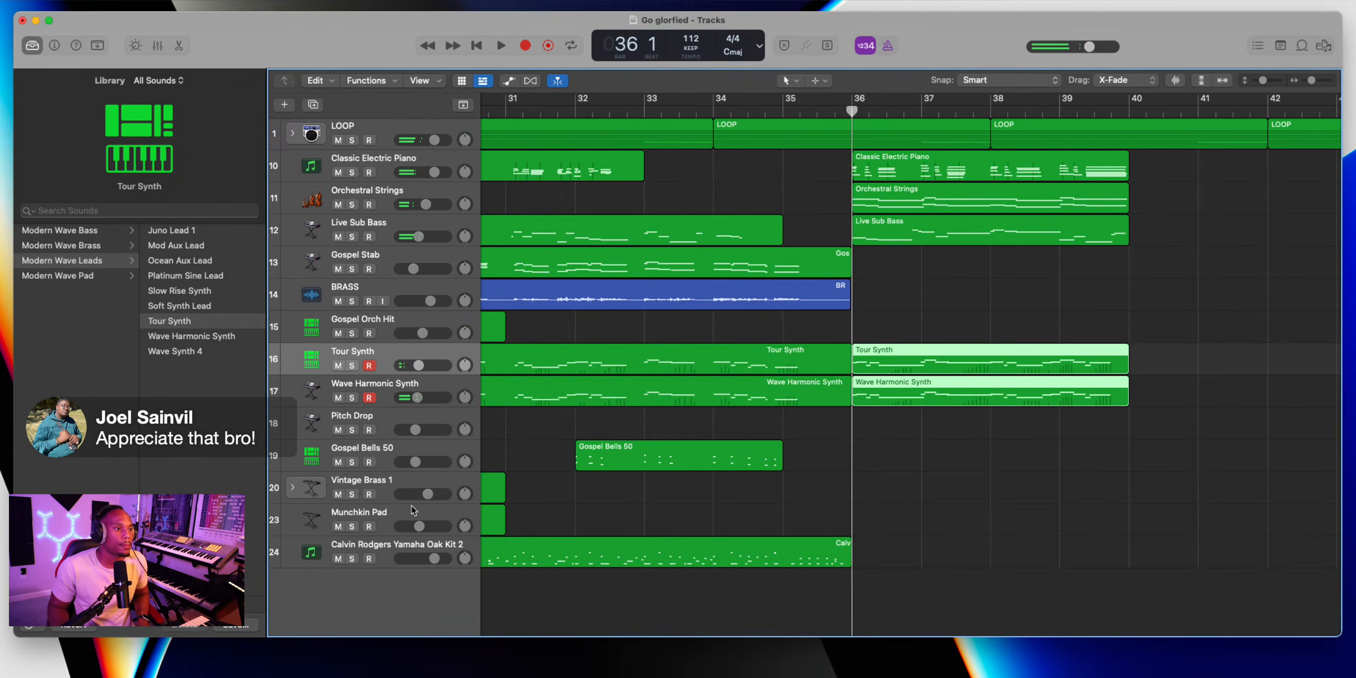
# Record a 28-note Gospel Bells 50 take from bar 36 and play the new takes back
pyautogui.click(389, 464)
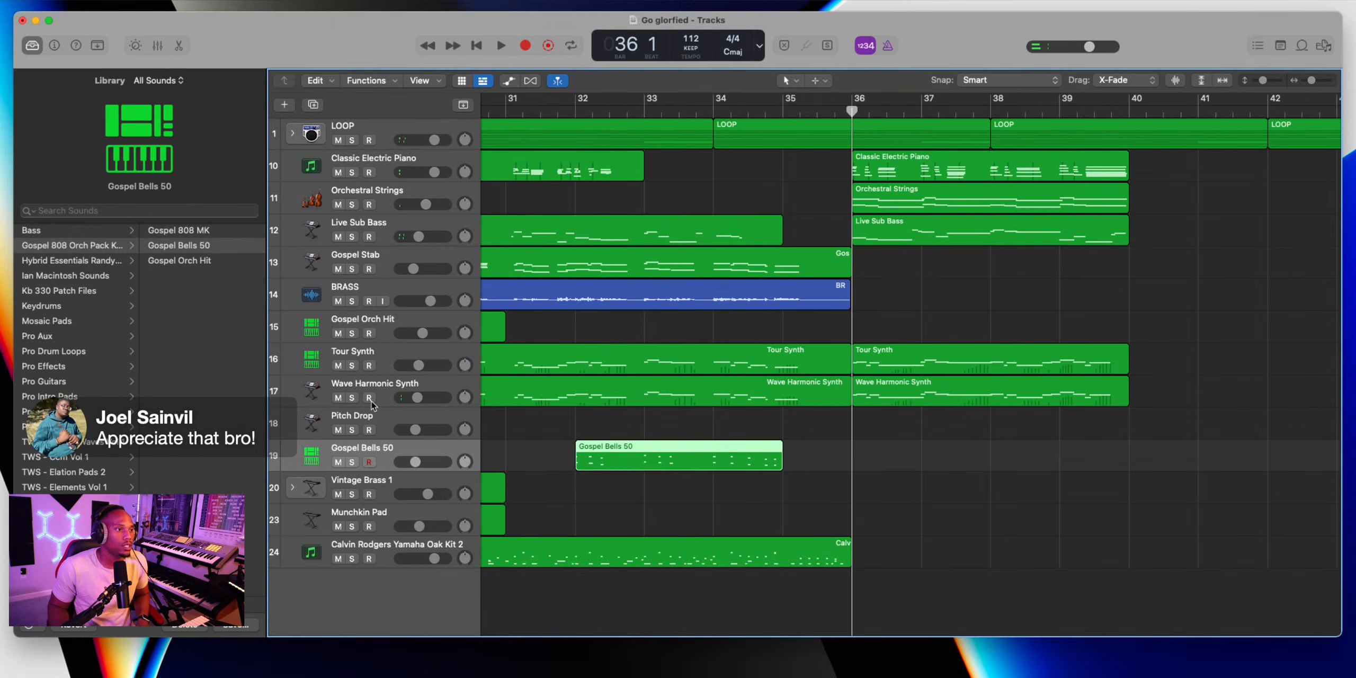
pyautogui.press('r')
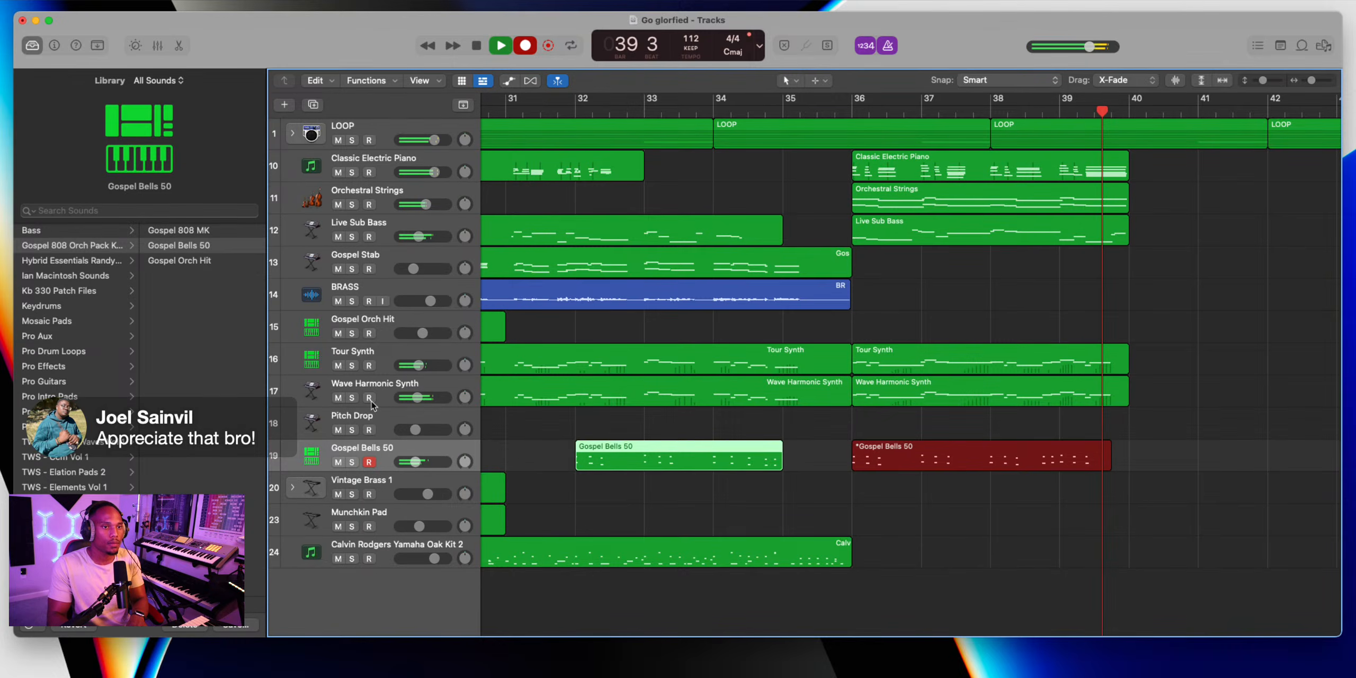
pyautogui.press('space')
pyautogui.doubleClick(889, 445)
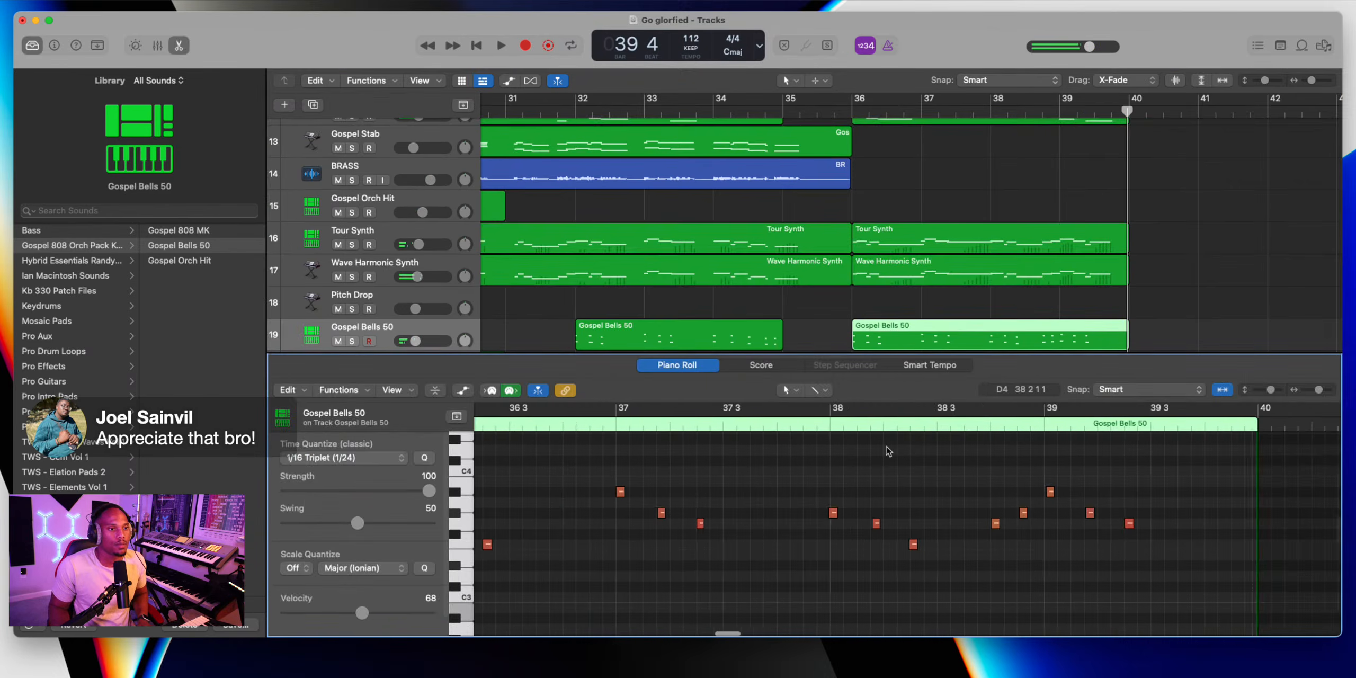
pyautogui.click(853, 112)
pyautogui.press('space')
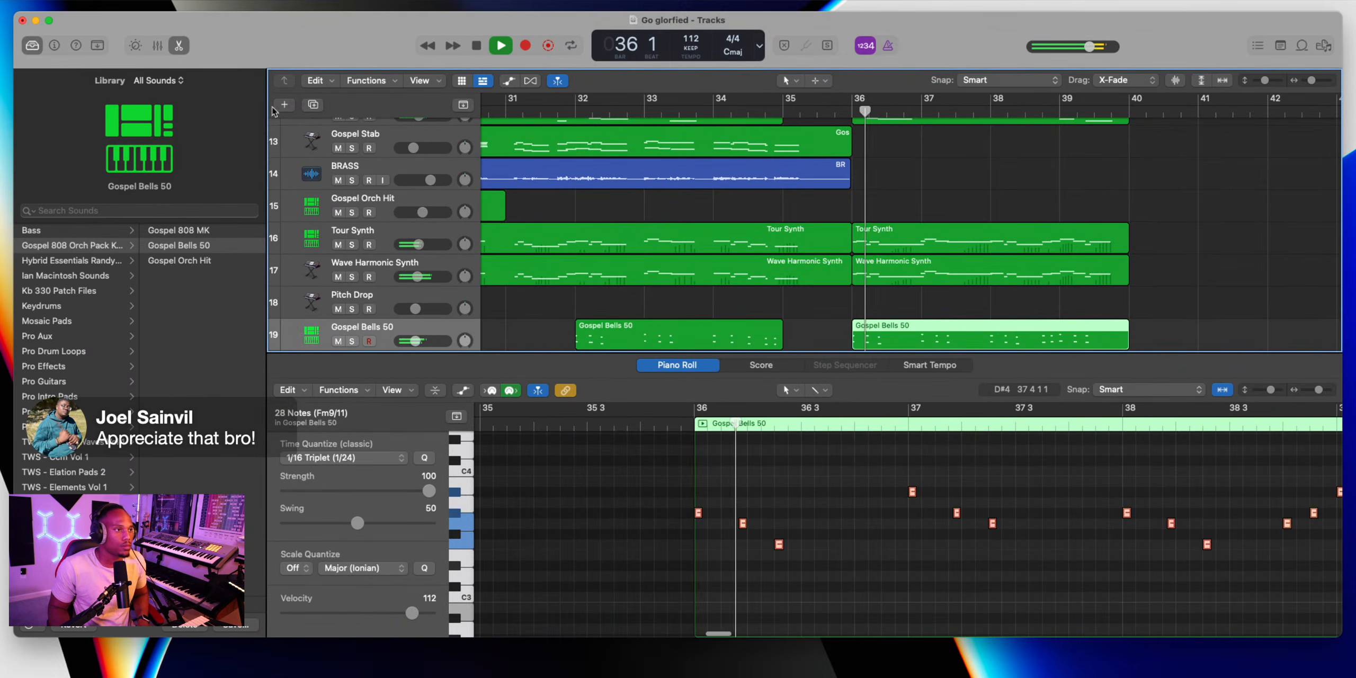
pyautogui.press('e')
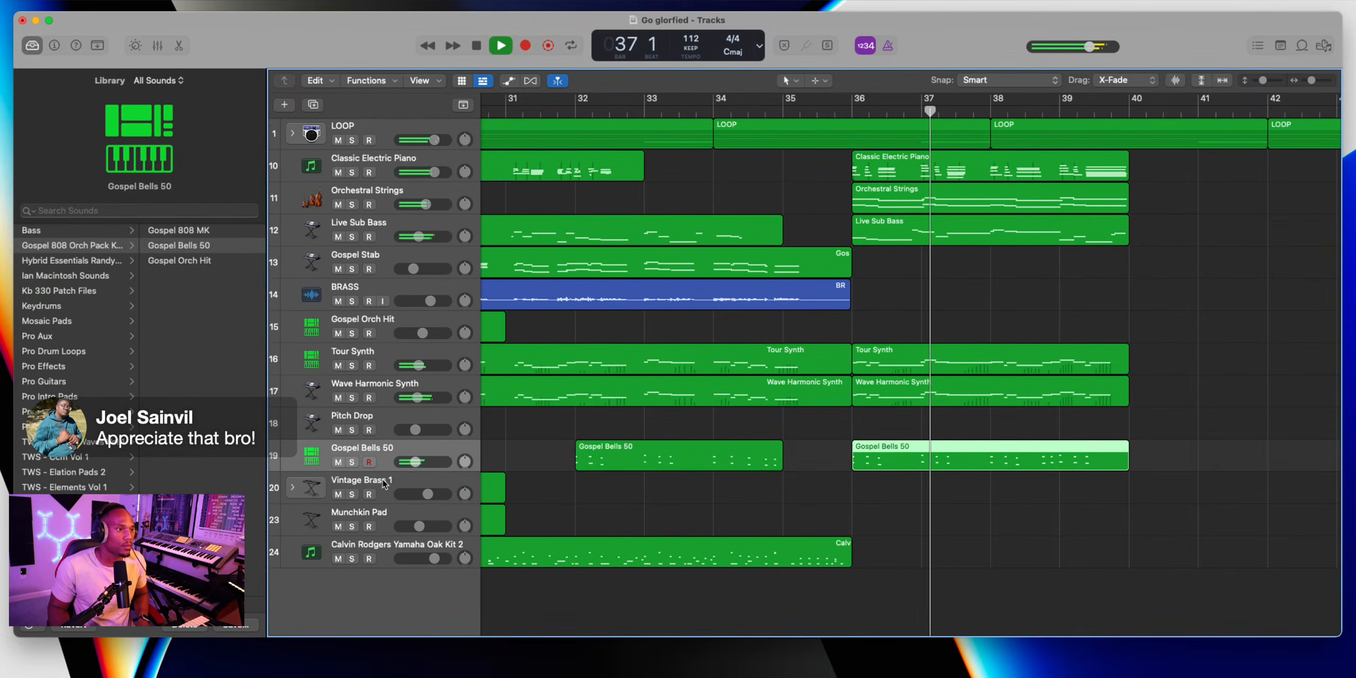
pyautogui.scroll(-3, 651, 263)
pyautogui.scroll(-3, 650, 263)
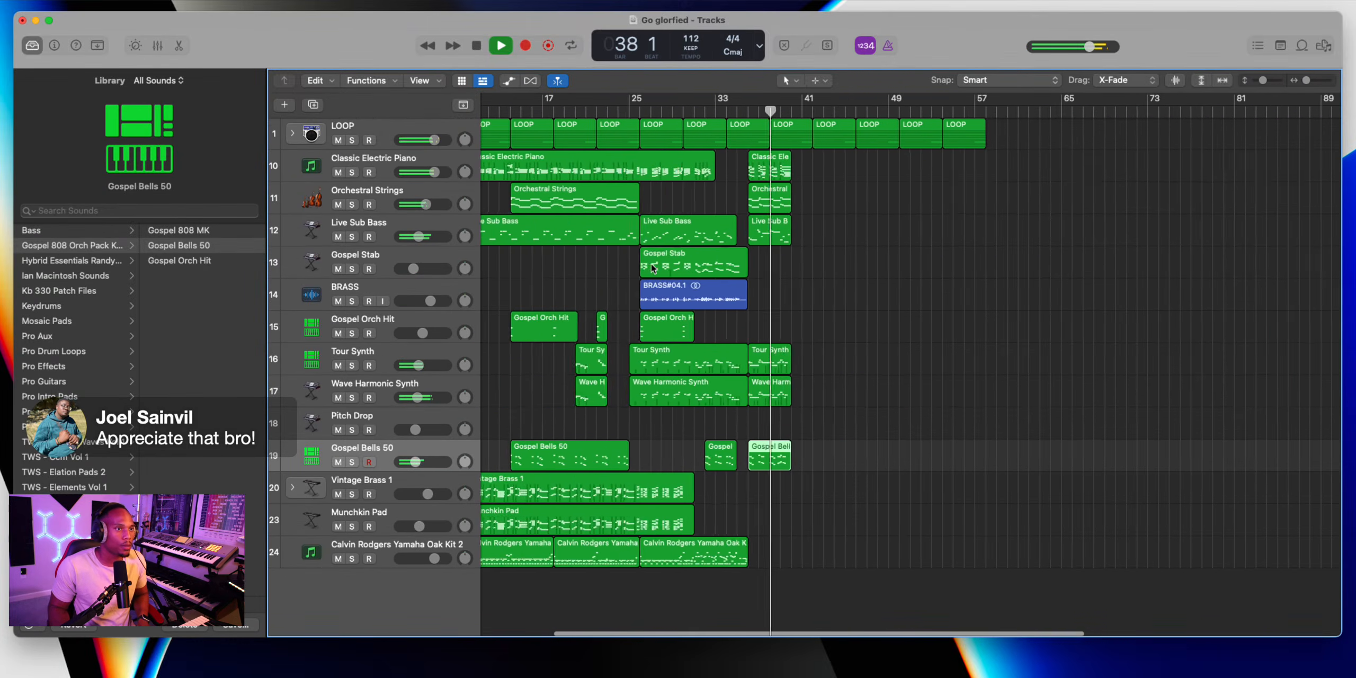
pyautogui.press('space')
pyautogui.click(383, 171)
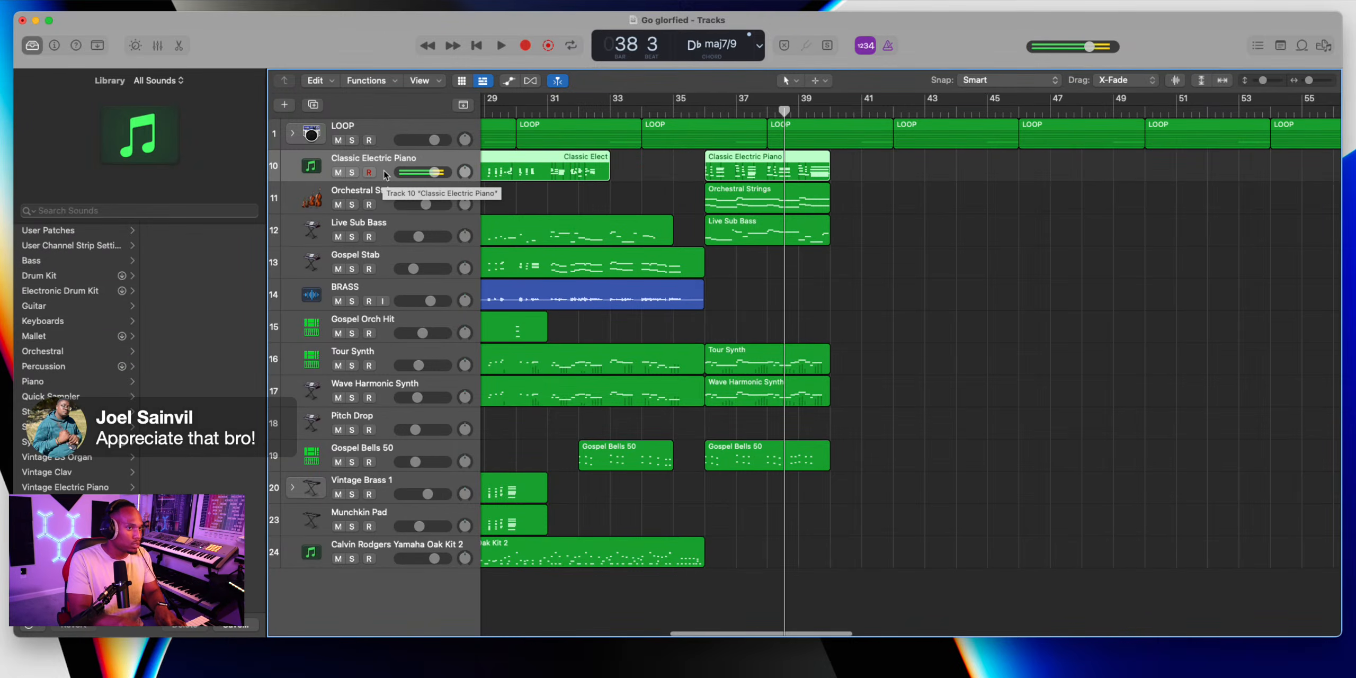
# Record a long Classic Electric Piano take from bar 40, deleting and redoing the first attempt
pyautogui.click(837, 110)
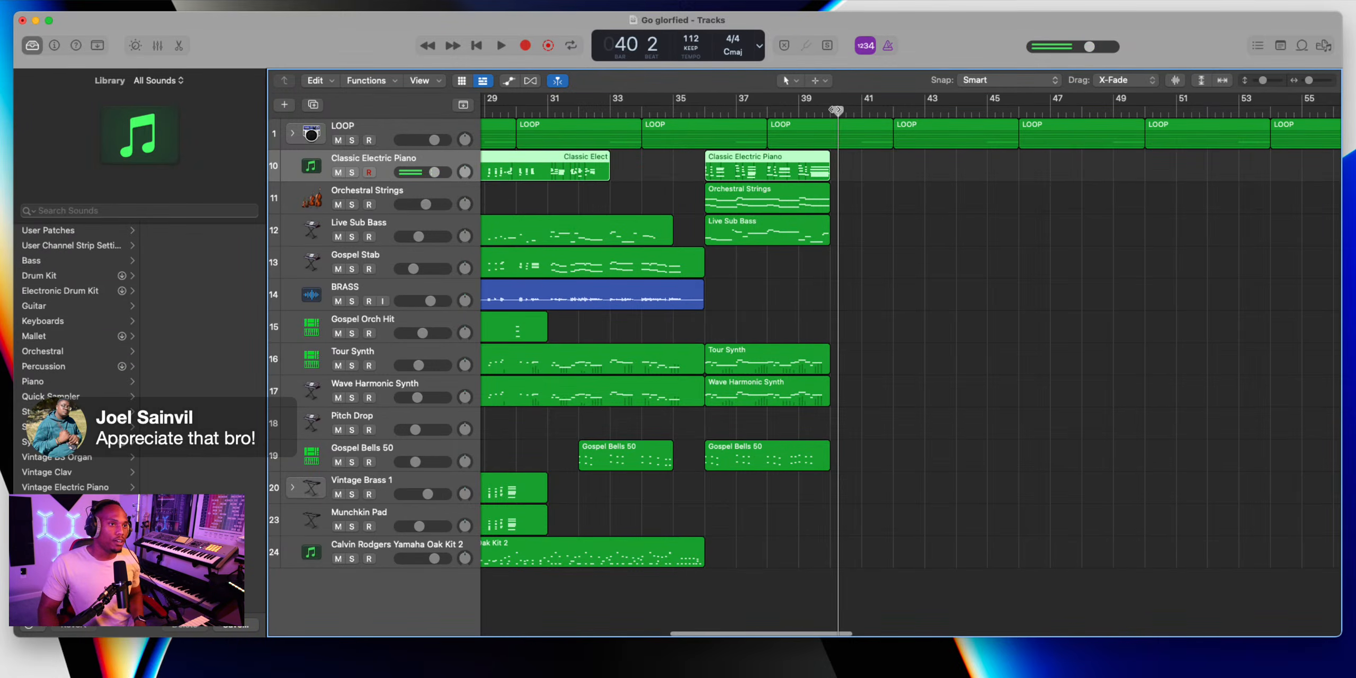
pyautogui.click(824, 110)
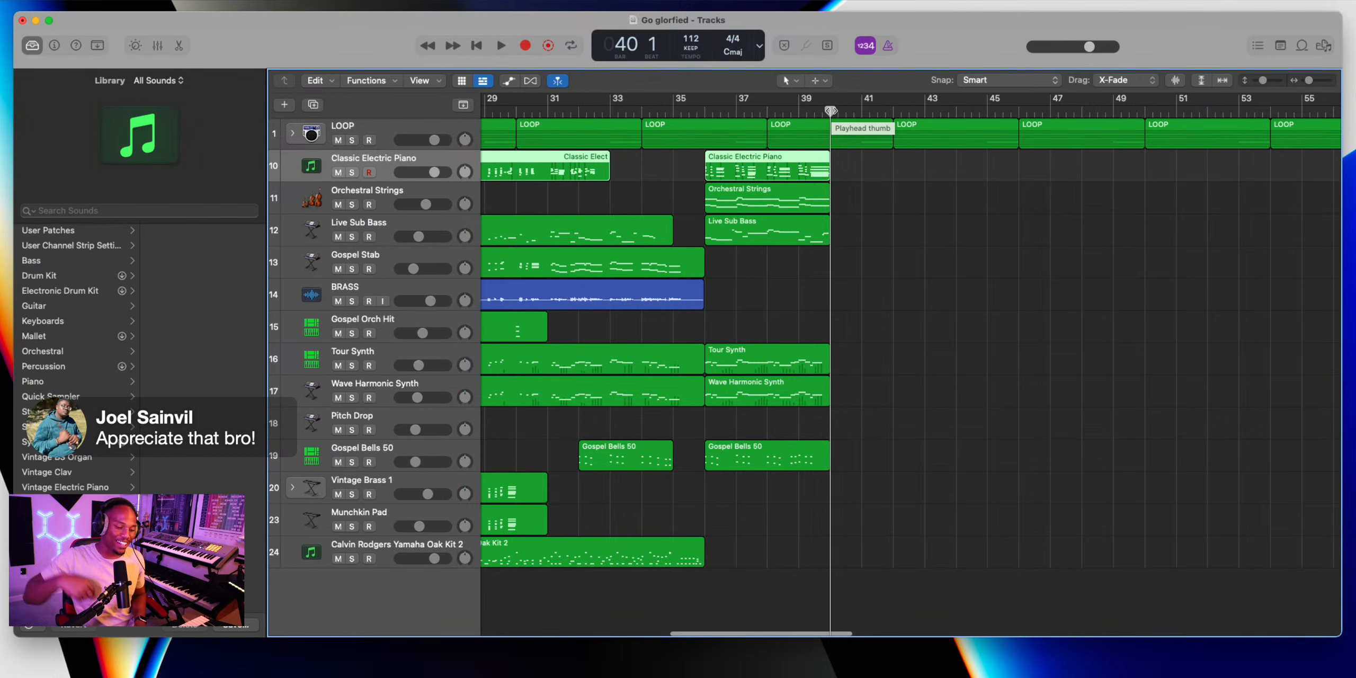
pyautogui.press('r')
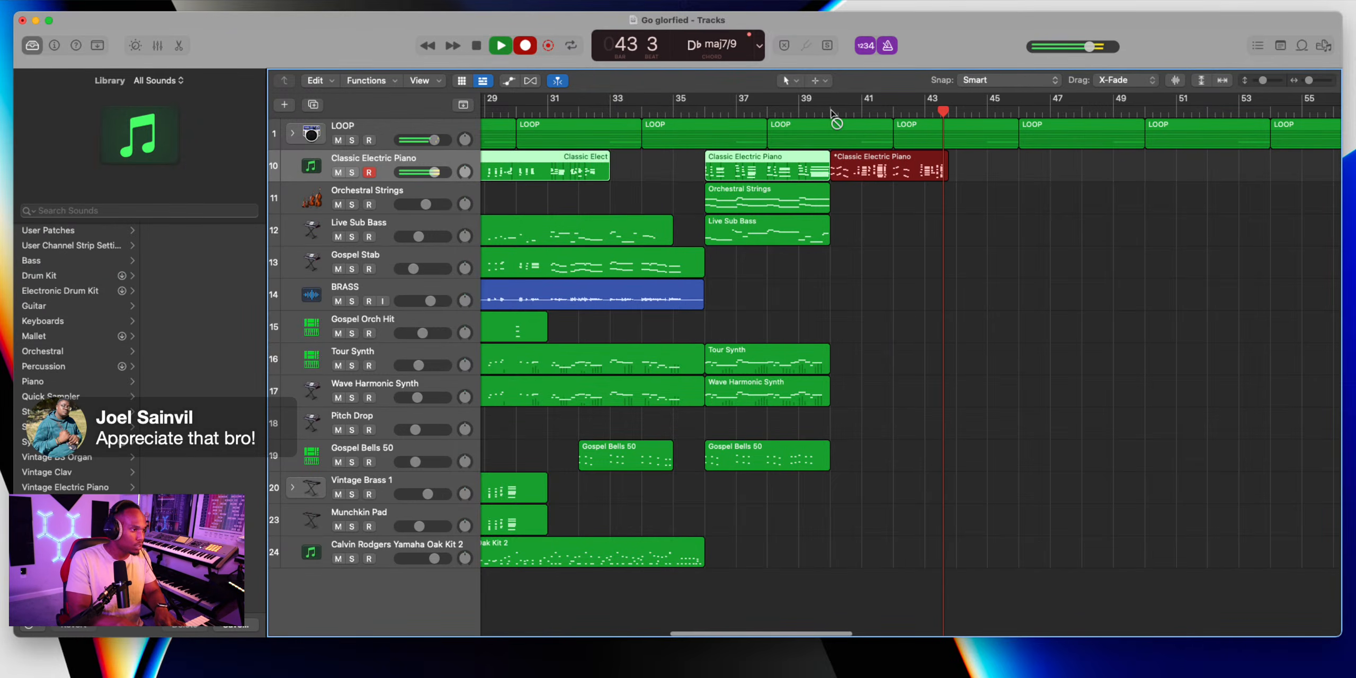
pyautogui.press('space')
pyautogui.press('Delete')
pyautogui.click(830, 112)
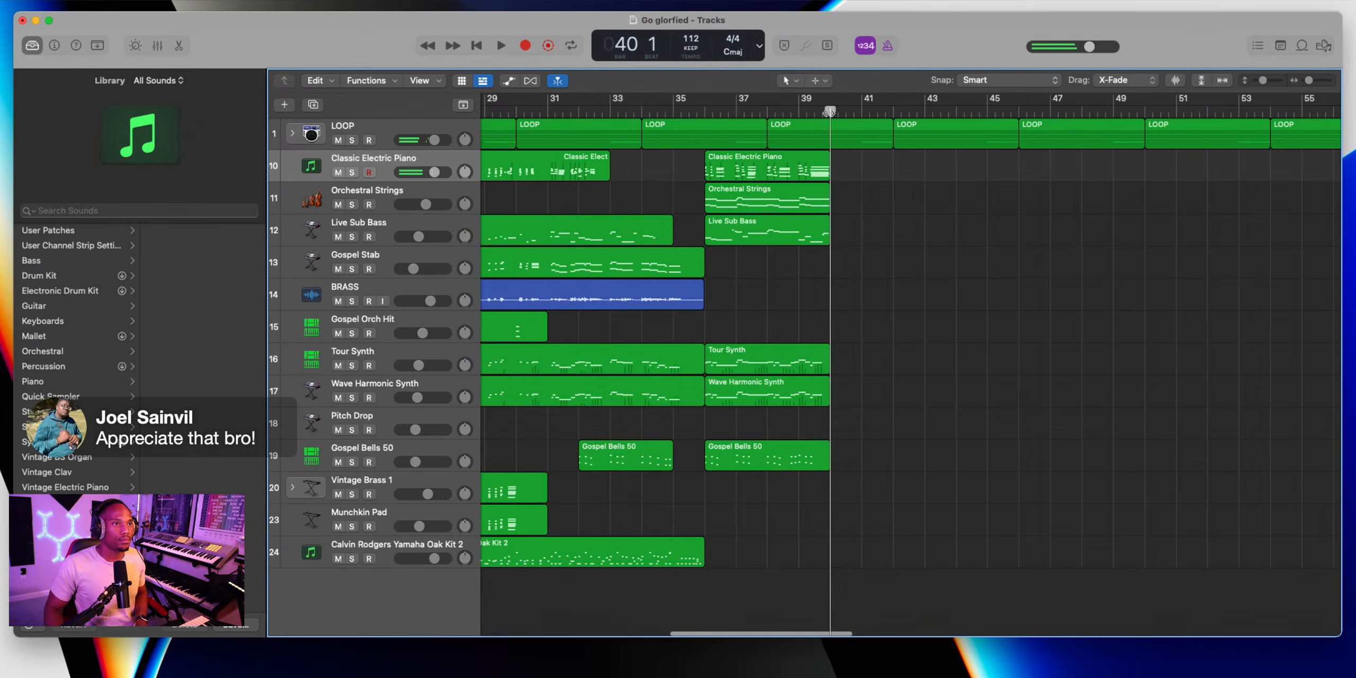
pyautogui.press('r')
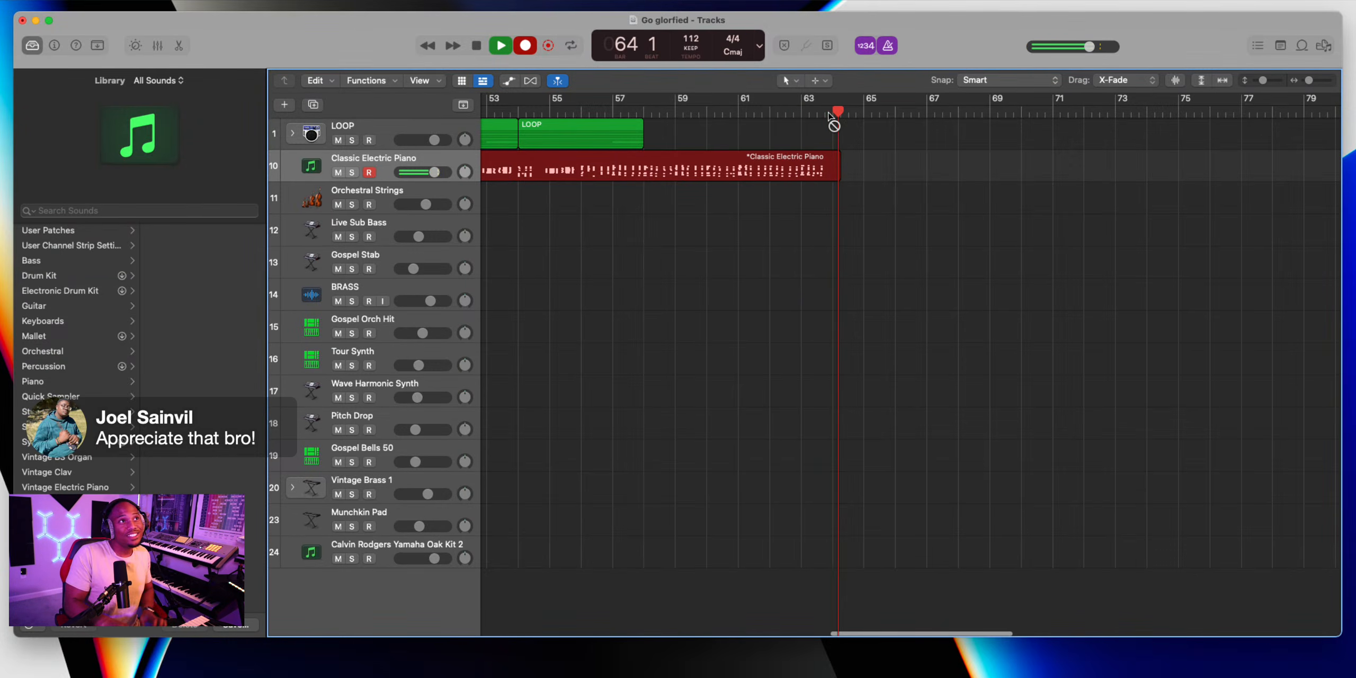
pyautogui.press('space')
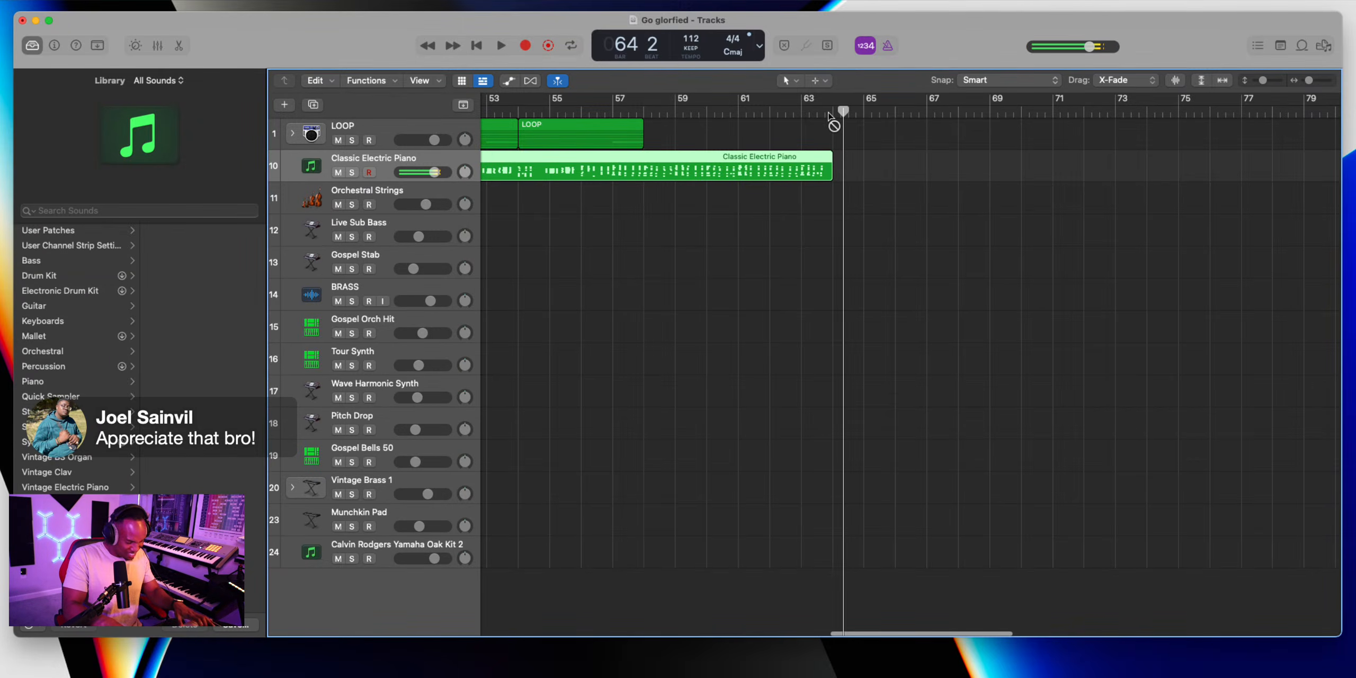
# Paste another LOOP region at bar 58 to extend the loop
pyautogui.hscroll(-5, 829, 115)
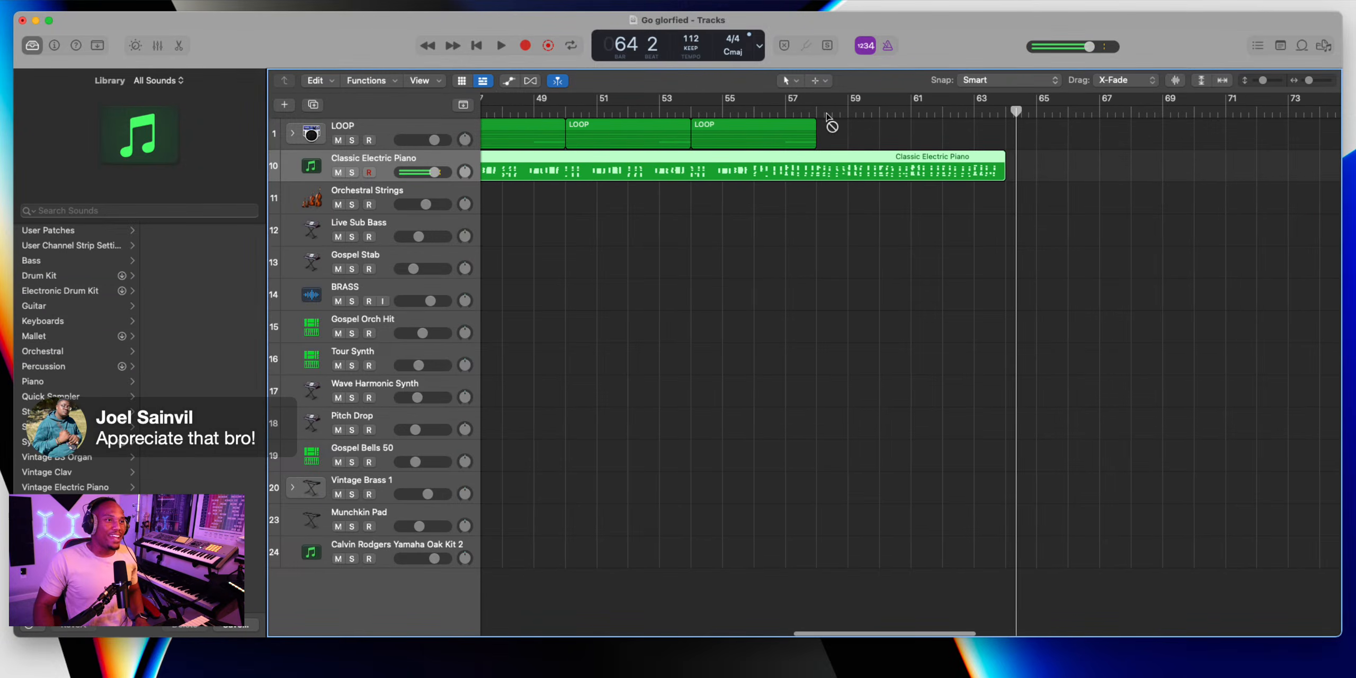
pyautogui.click(772, 126)
pyautogui.click(824, 112)
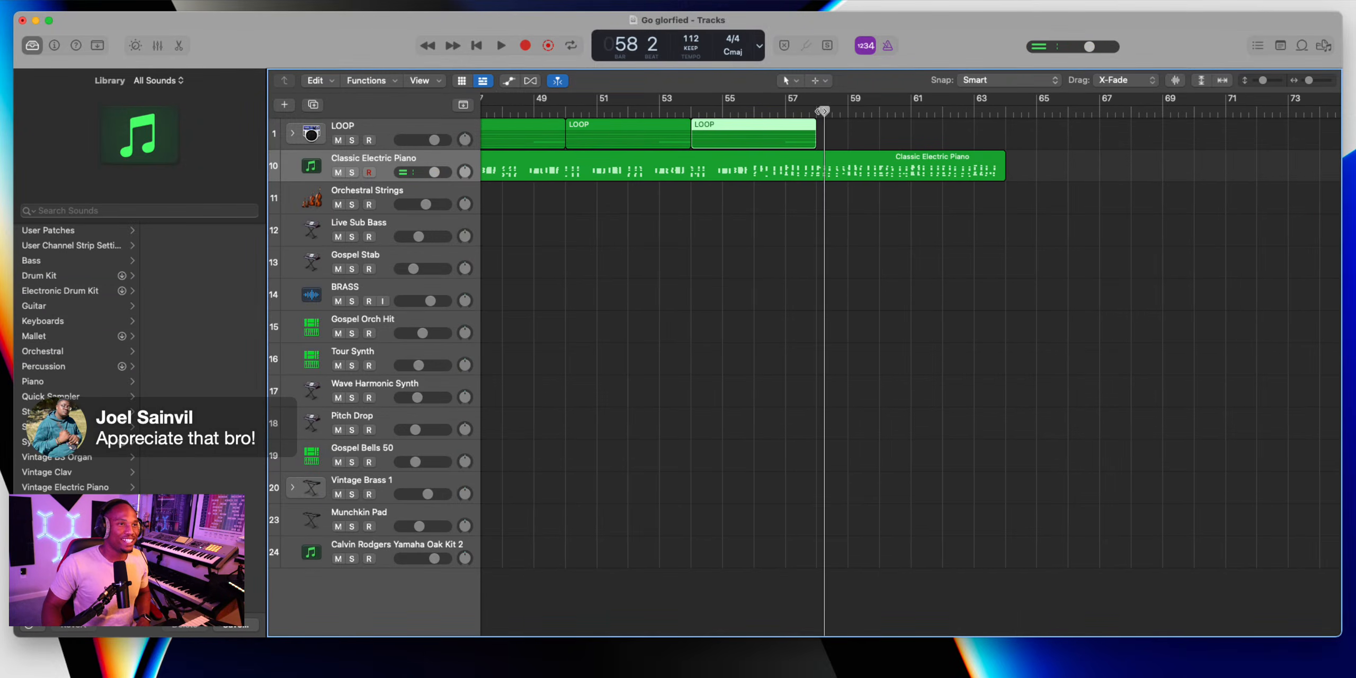
pyautogui.click(815, 112)
pyautogui.click(388, 130)
pyautogui.press('super+v')
pyautogui.press('super+v')
pyautogui.press('super+v')
pyautogui.press('super+v')
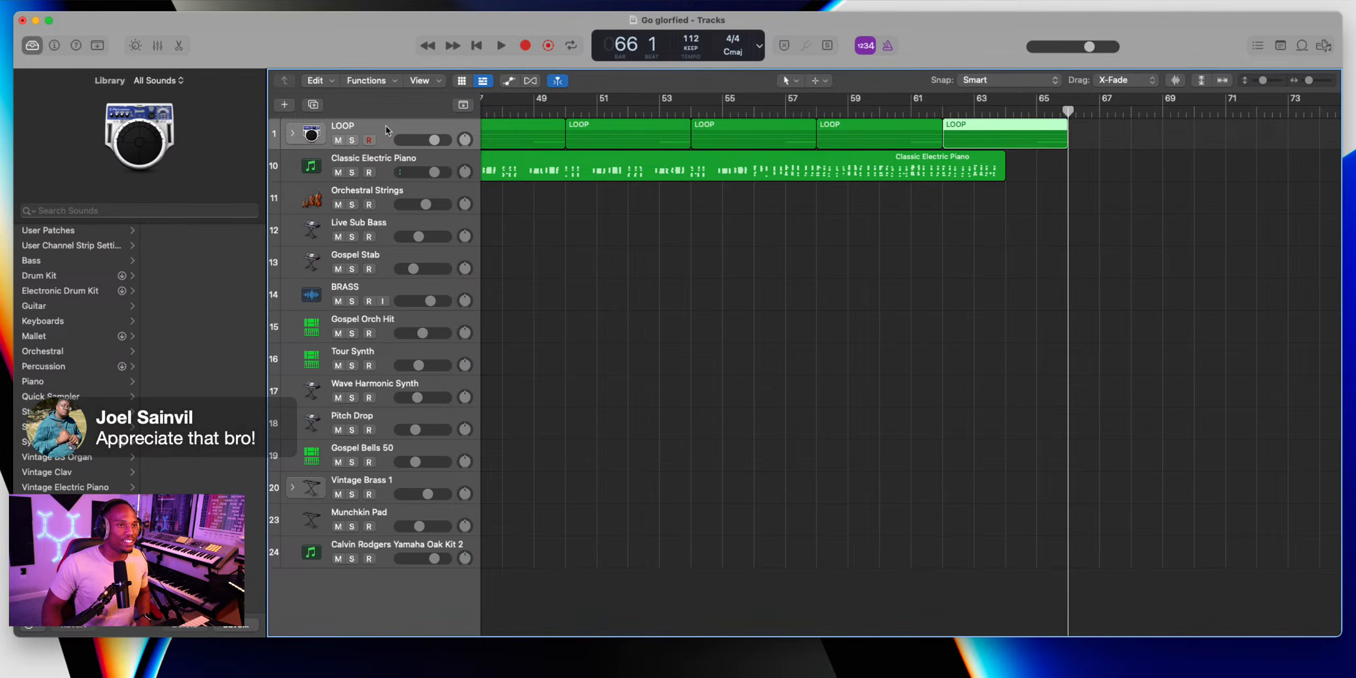
# Record a Live Sub Bass take from about bar 38, undoing the first attempt
pyautogui.hscroll(-10, 682, 128)
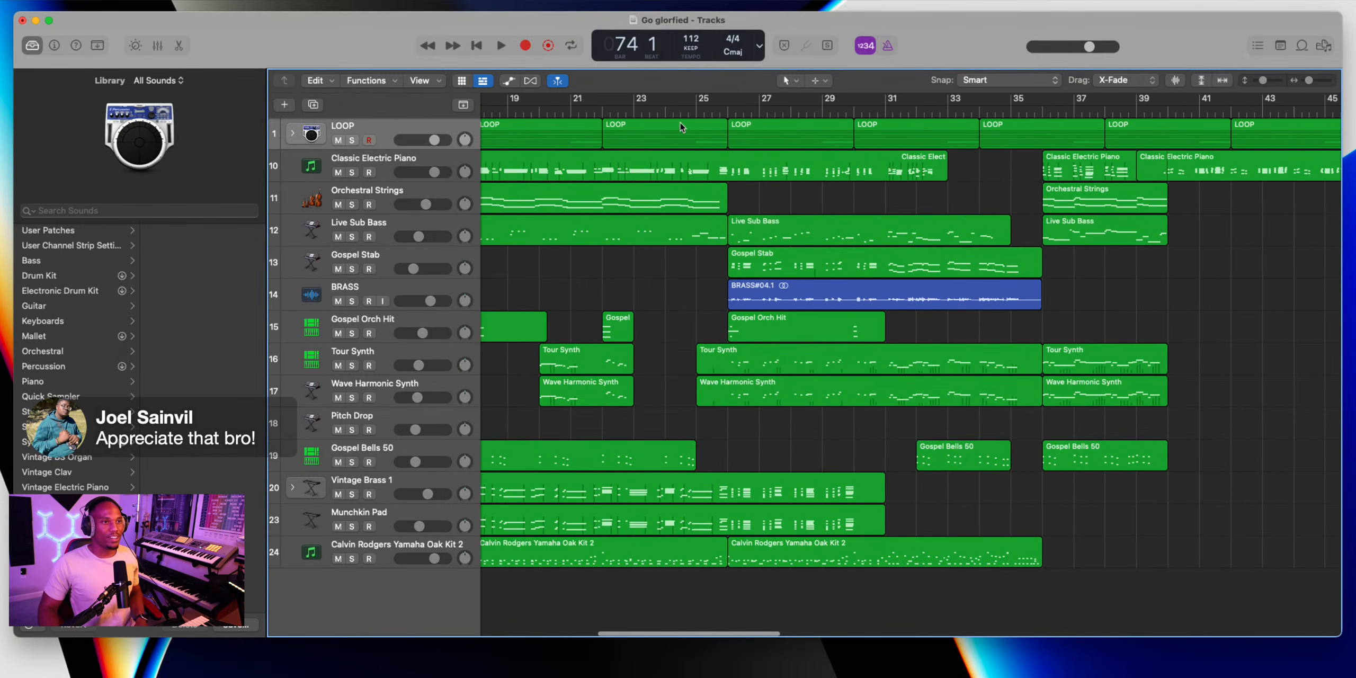
pyautogui.click(1128, 112)
pyautogui.press('space')
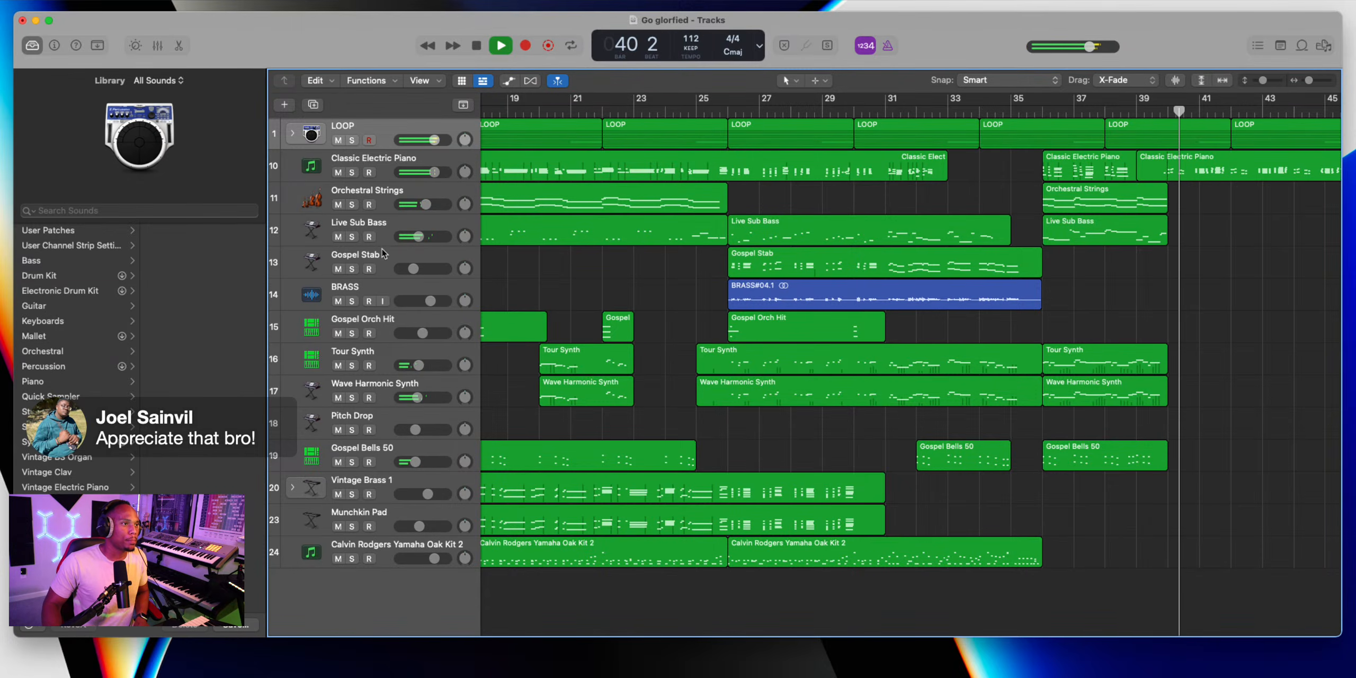
pyautogui.click(385, 226)
pyautogui.press('r')
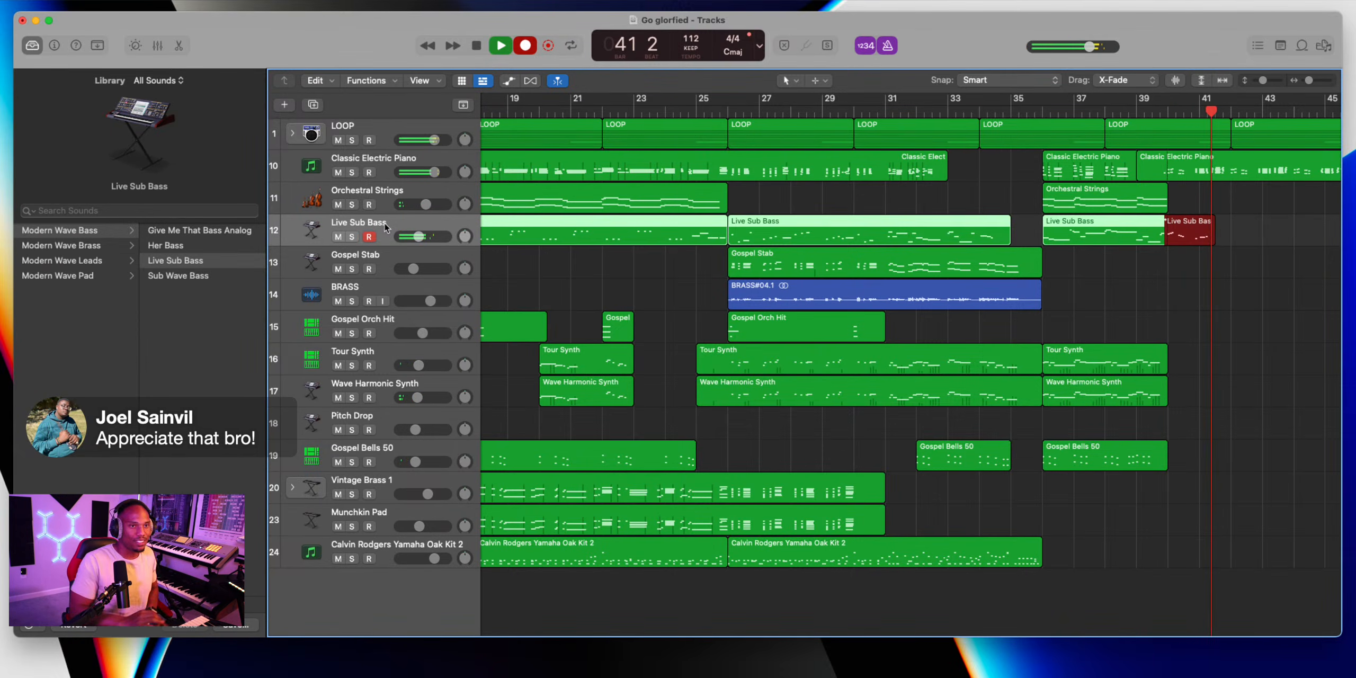
pyautogui.press('space')
pyautogui.press('super+z')
pyautogui.press('r')
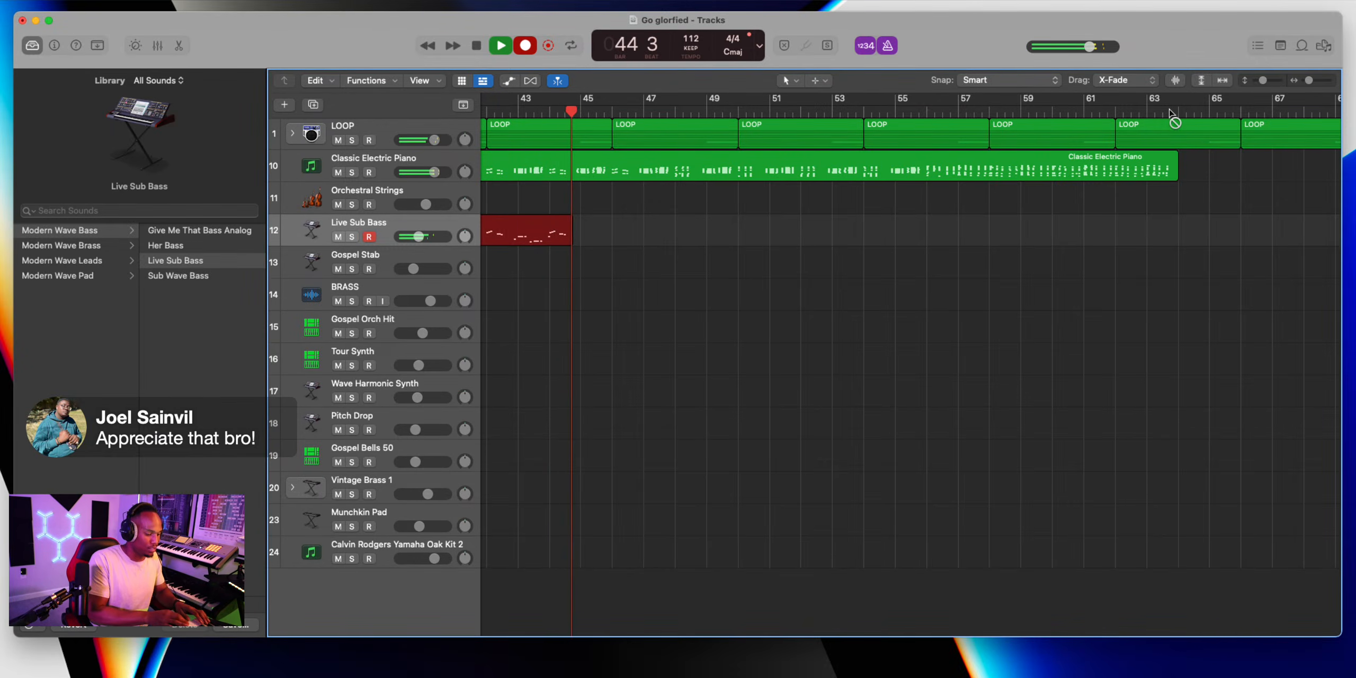
pyautogui.press('space')
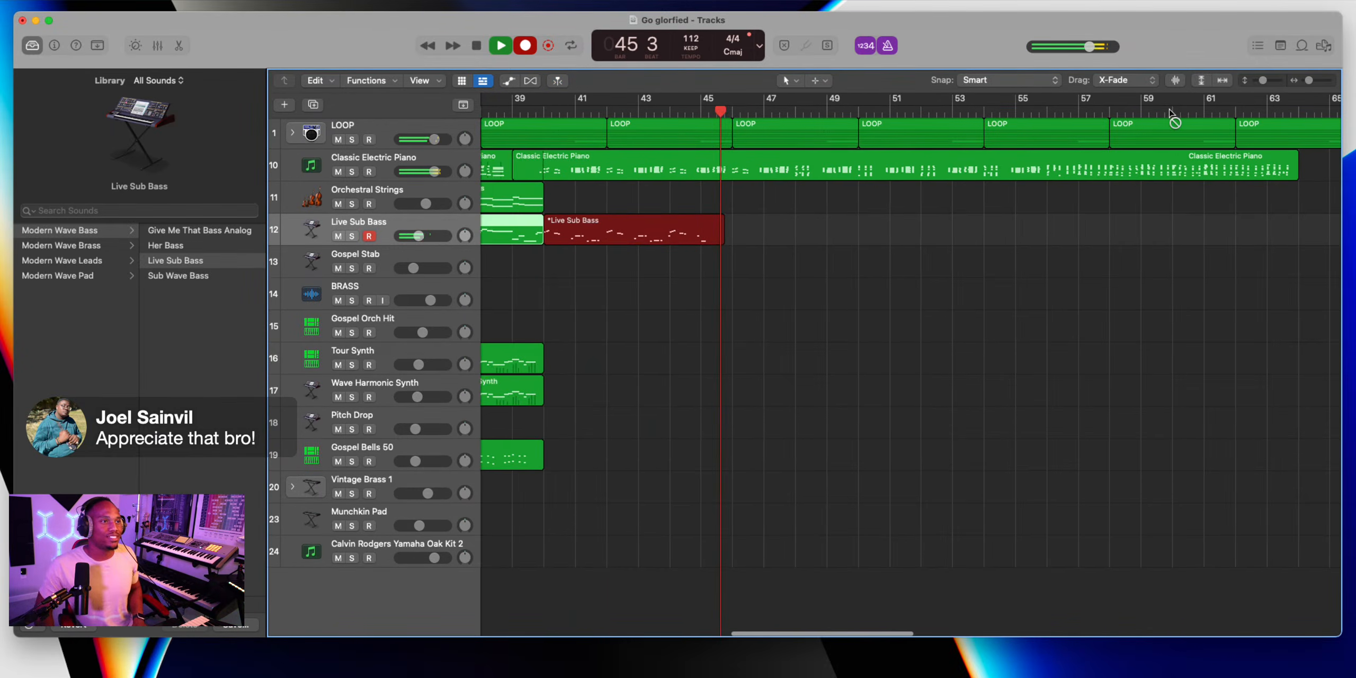
# Select the new 33-note Live Sub Bass region and open it in the Piano Roll
pyautogui.click(544, 112)
pyautogui.click(576, 236)
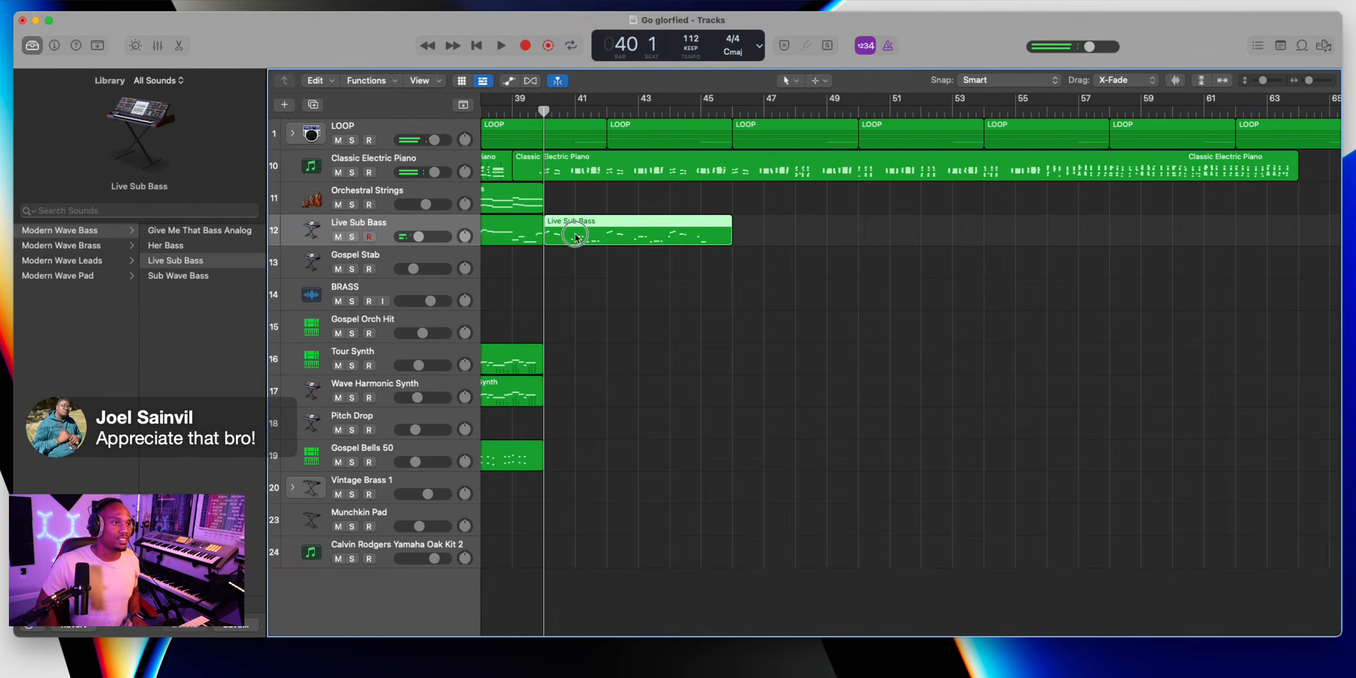
pyautogui.press('e')
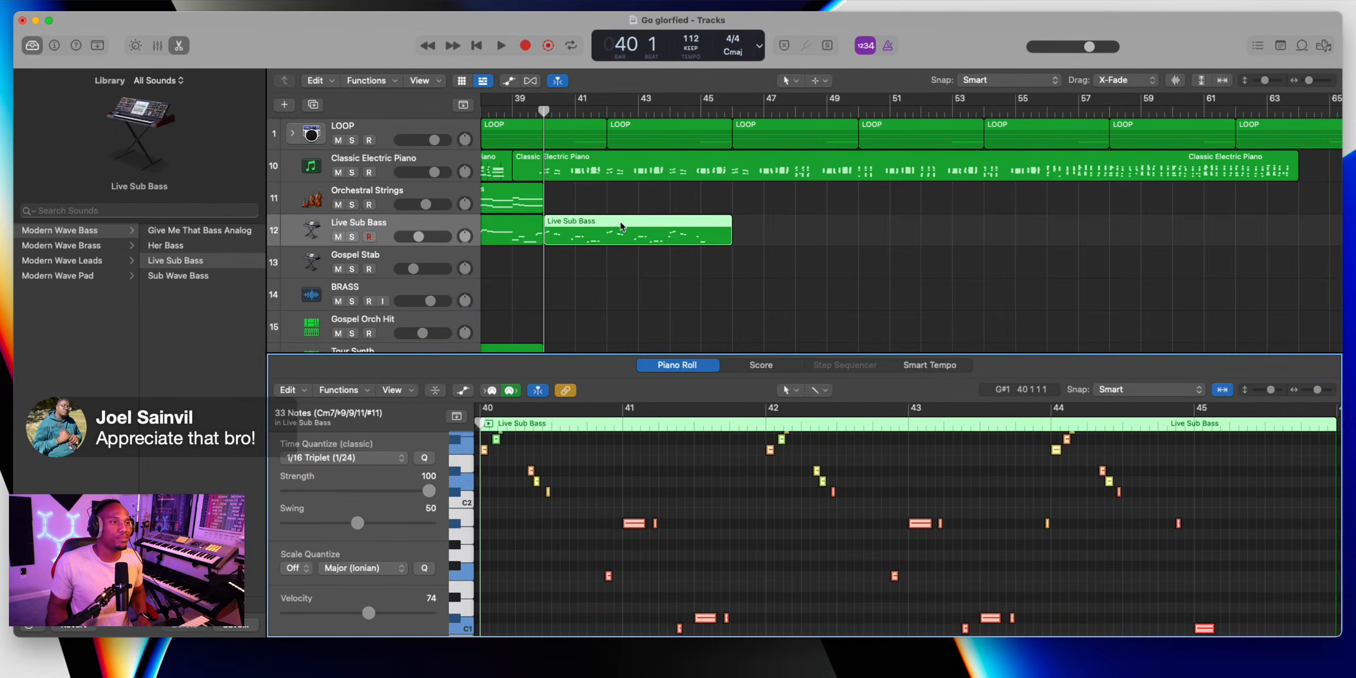
# Clear the bass notes and retake the part, then undo and redo to settle on a take
pyautogui.press('Delete')
pyautogui.press('Delete')
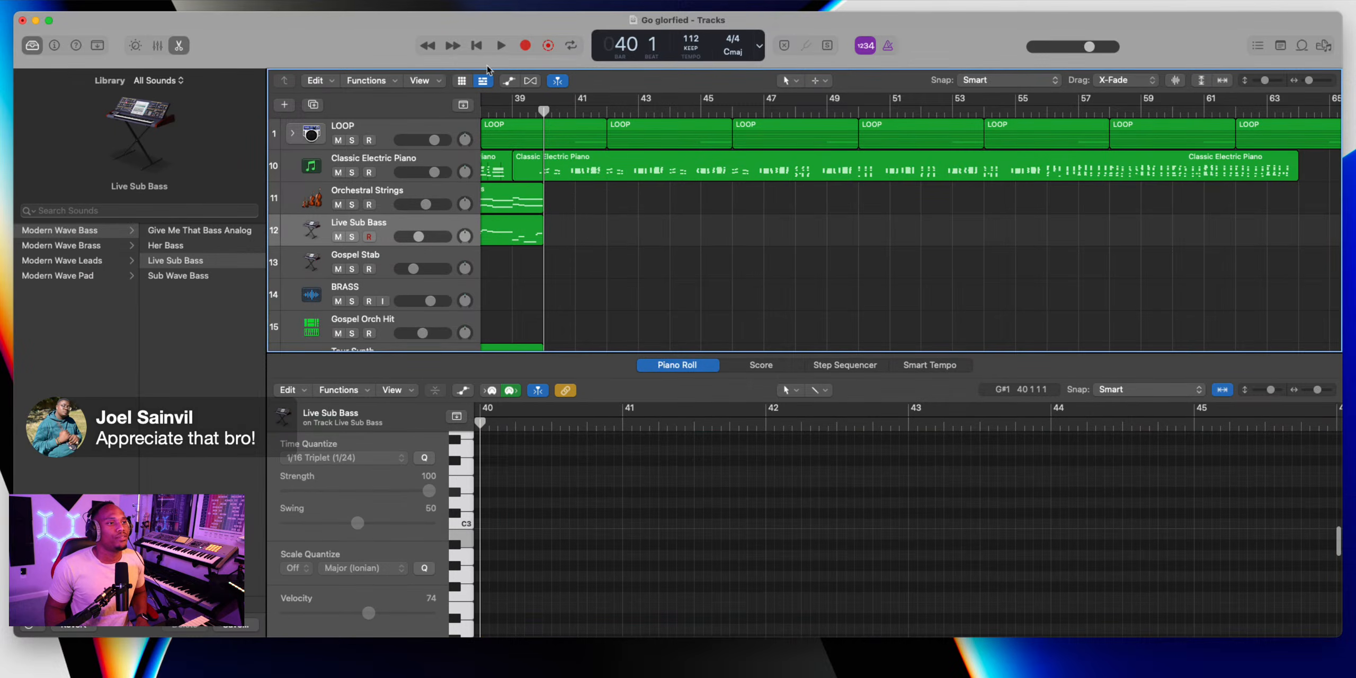
pyautogui.press('r')
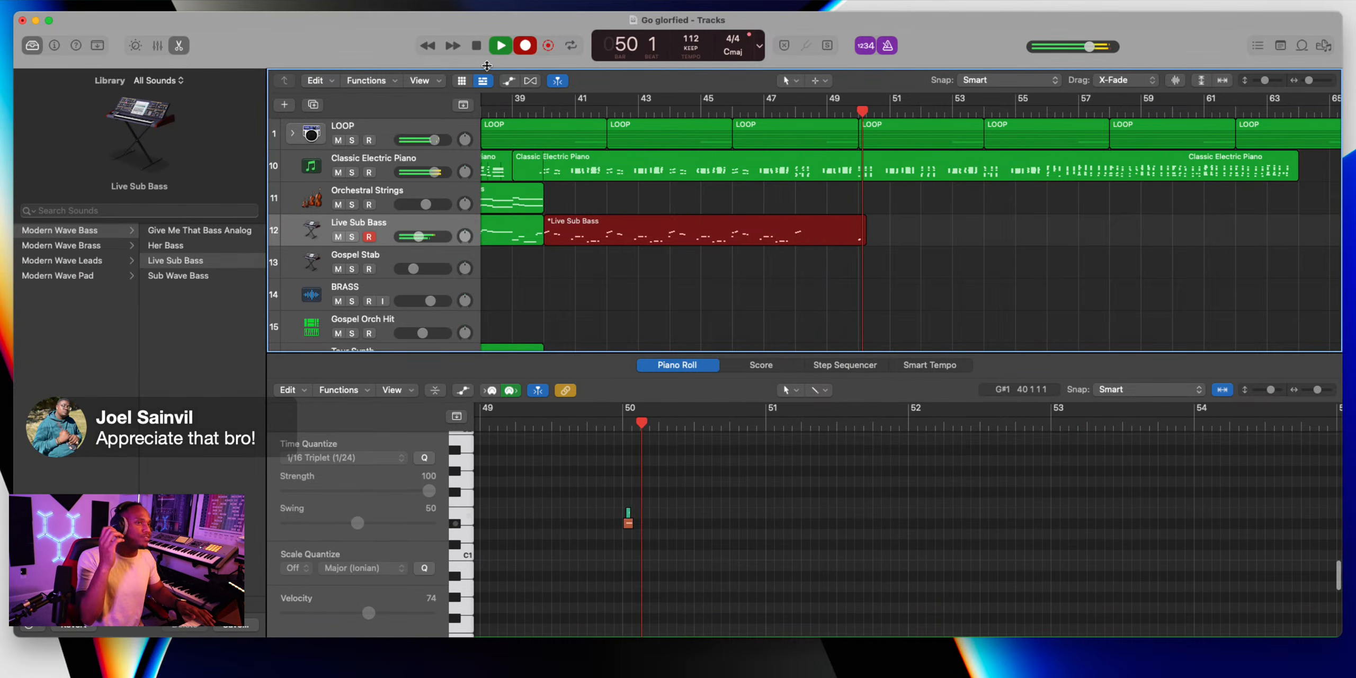
pyautogui.press('space')
pyautogui.press('super+z')
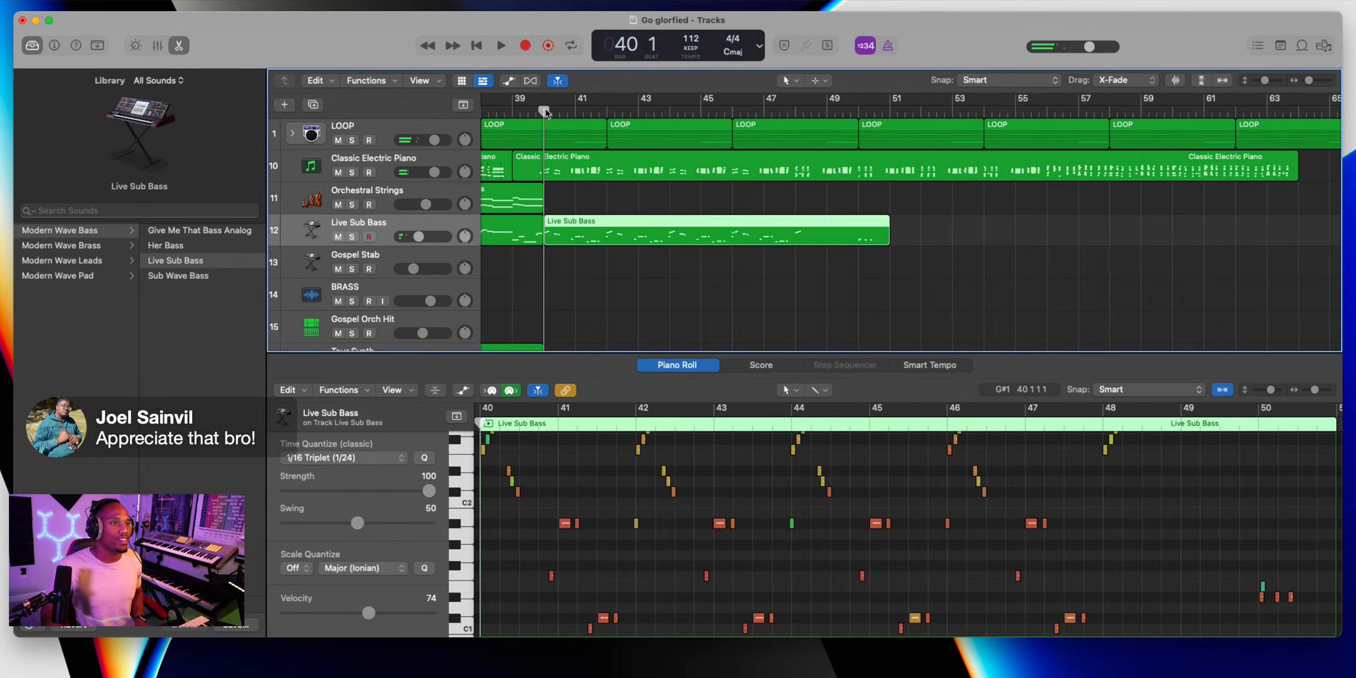
pyautogui.press('super+shift+z')
# Play the bass back from bar 40, cancel a region split, and close the Piano Roll
pyautogui.press('space')
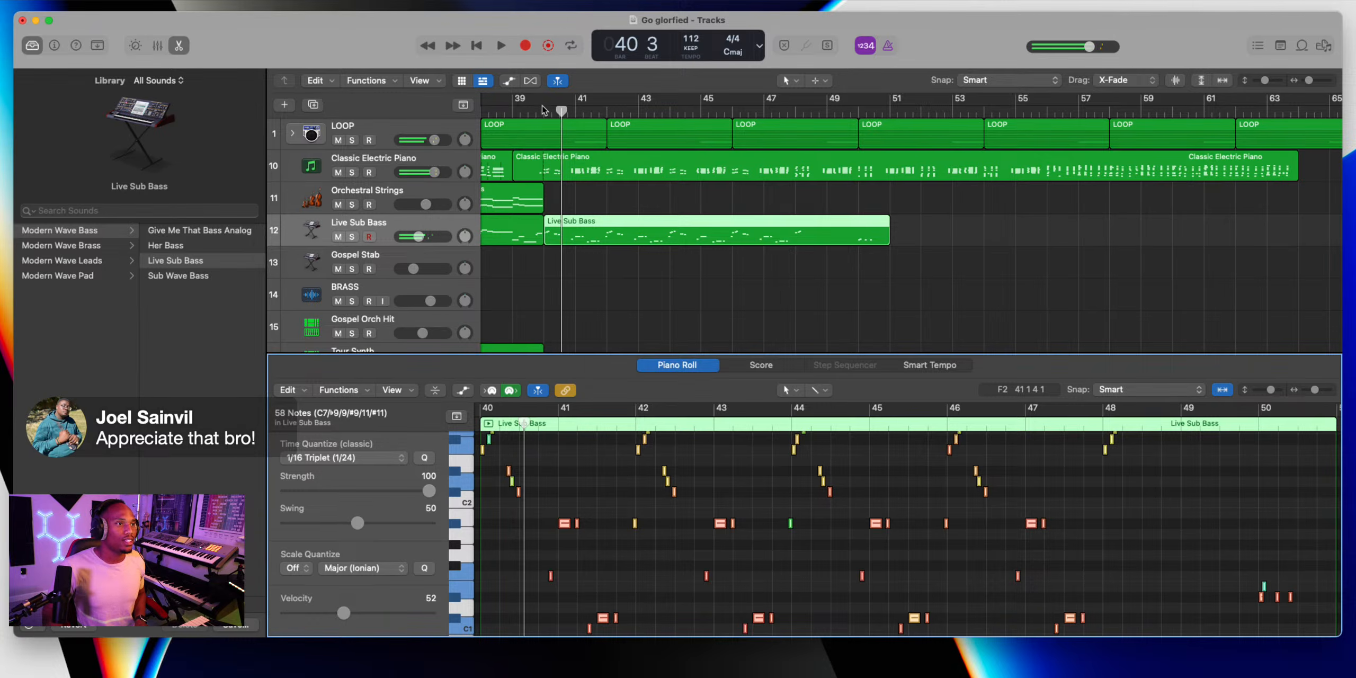
pyautogui.click(545, 111)
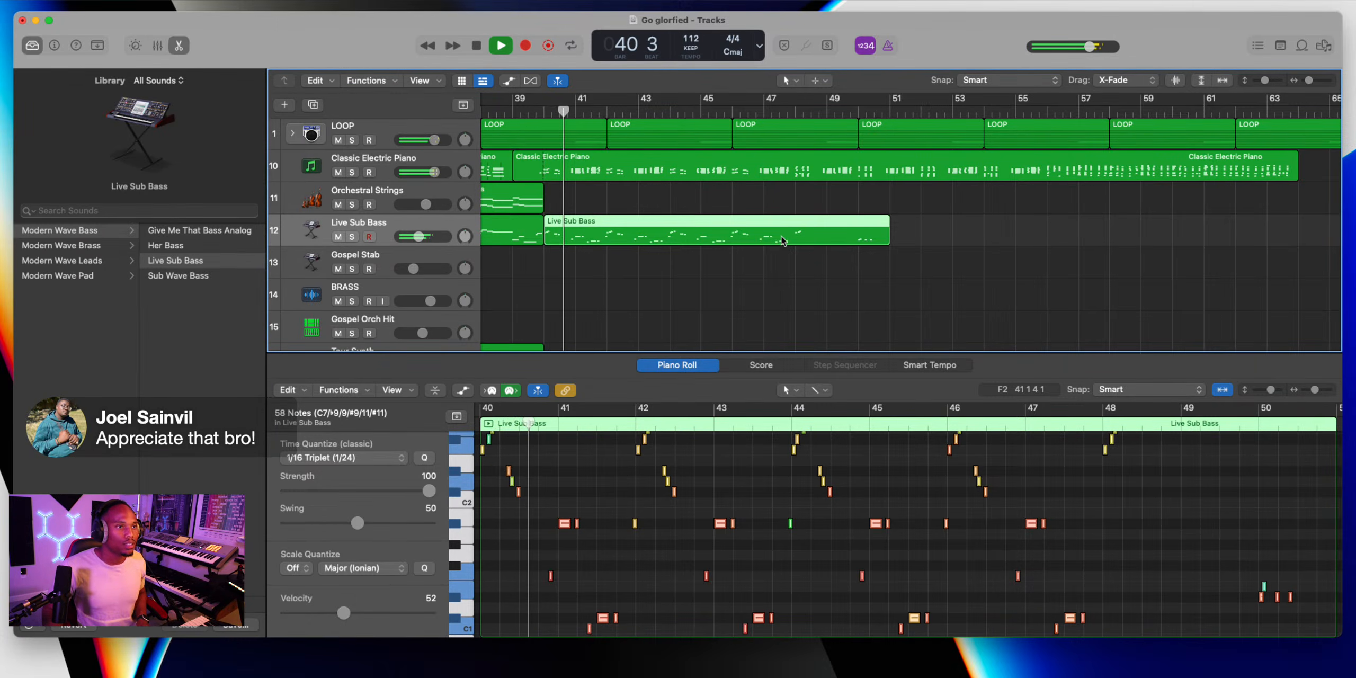
pyautogui.press('super+t')
pyautogui.click(733, 259)
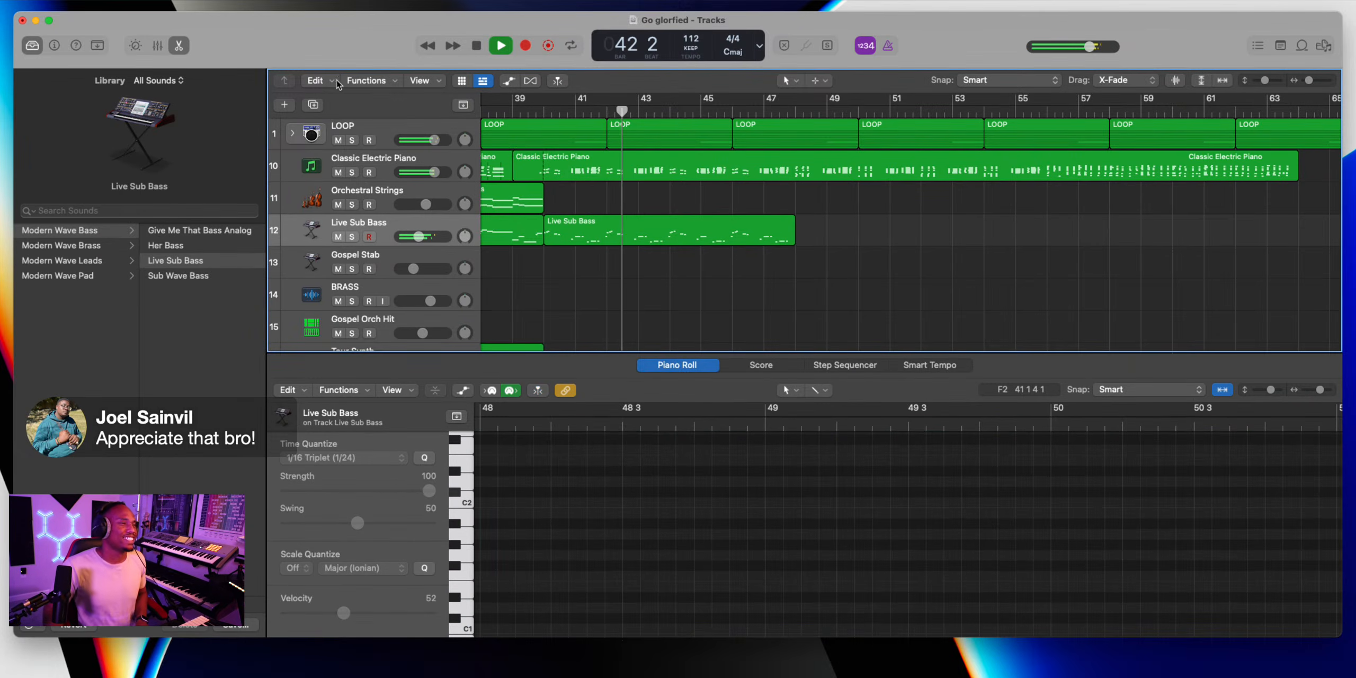
pyautogui.click(180, 46)
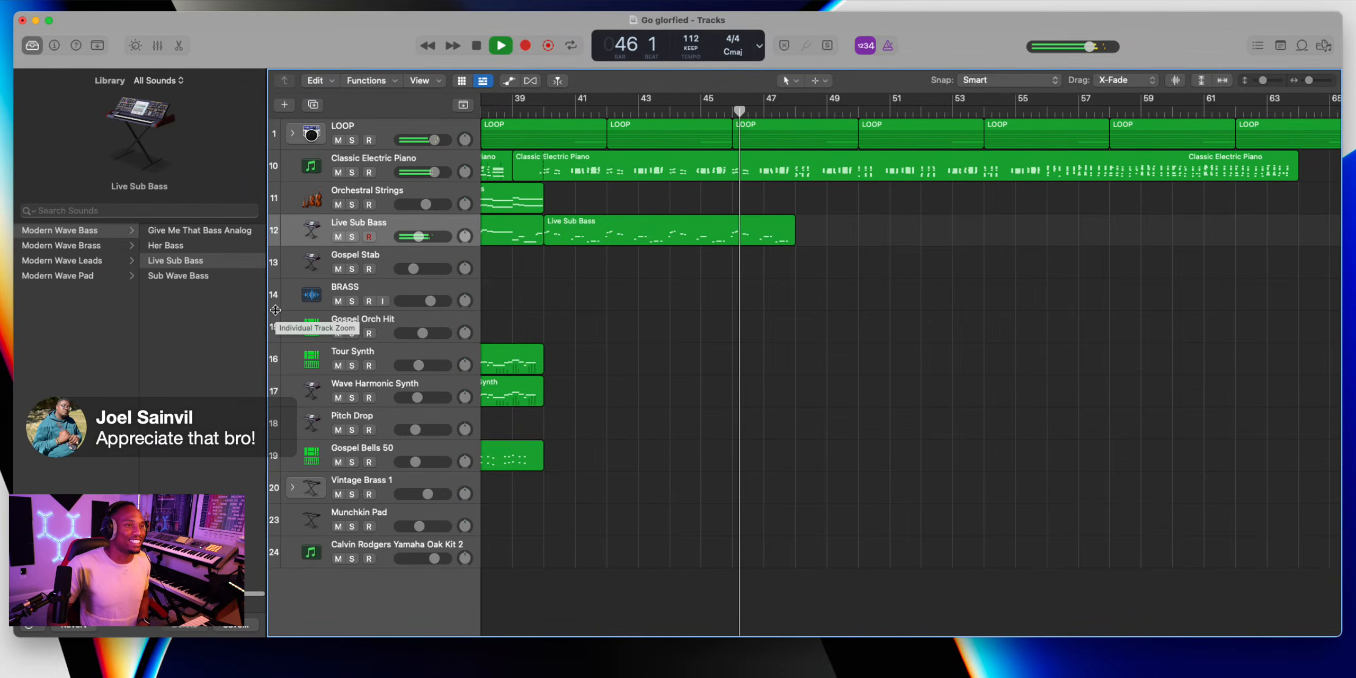
# Record a Live Sub Bass take, discard it, and restart recording from bar 48
pyautogui.press('r')
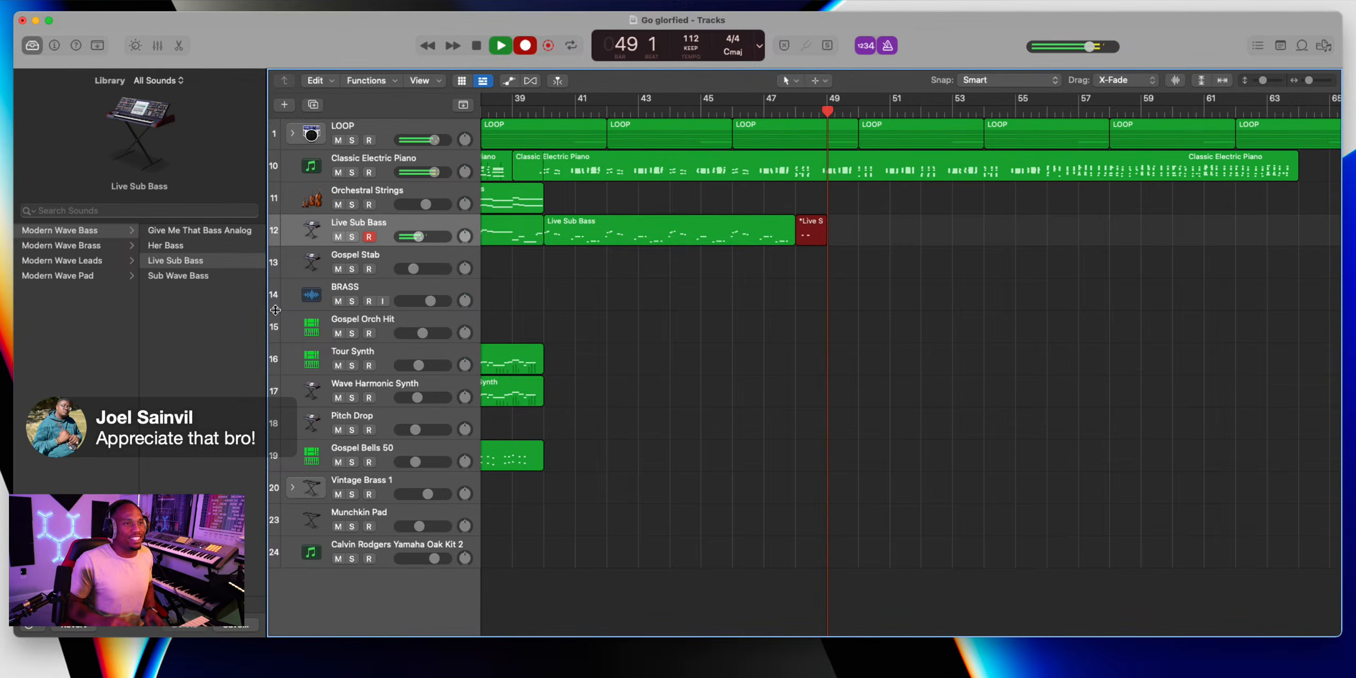
pyautogui.press('space')
pyautogui.press('BackSpace')
pyautogui.click(799, 112)
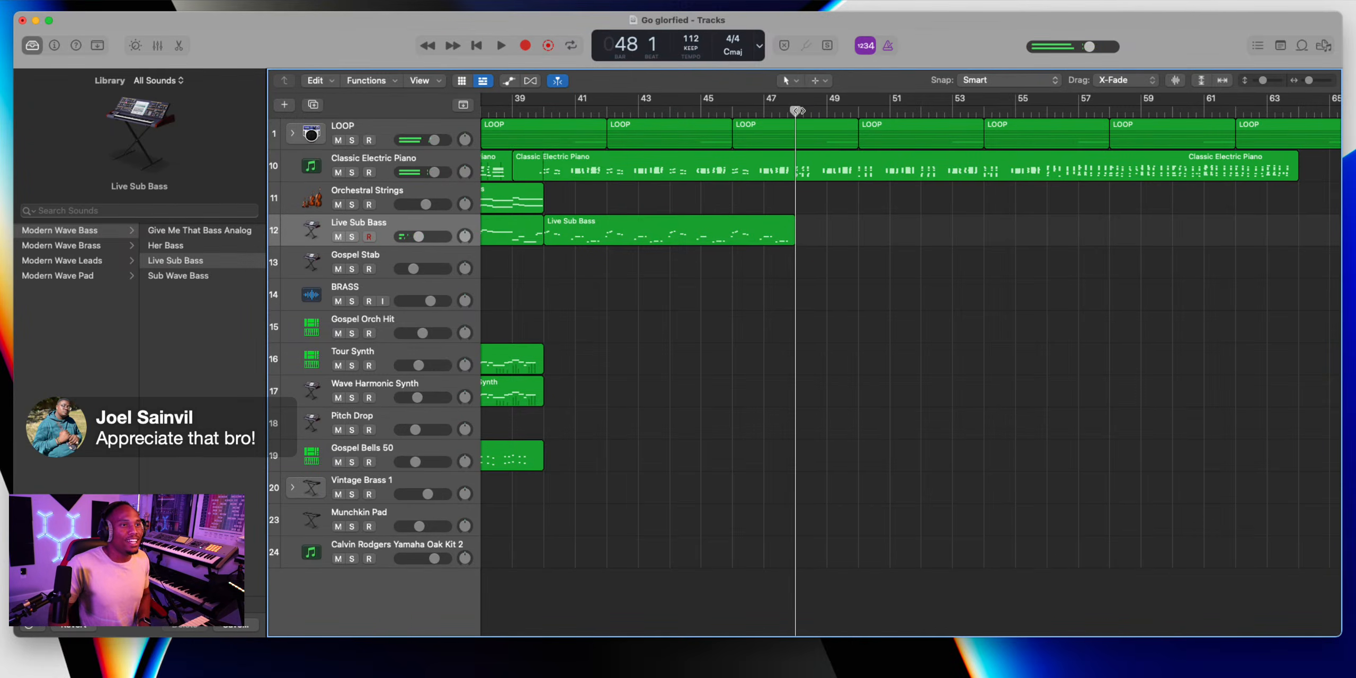
pyautogui.press('r')
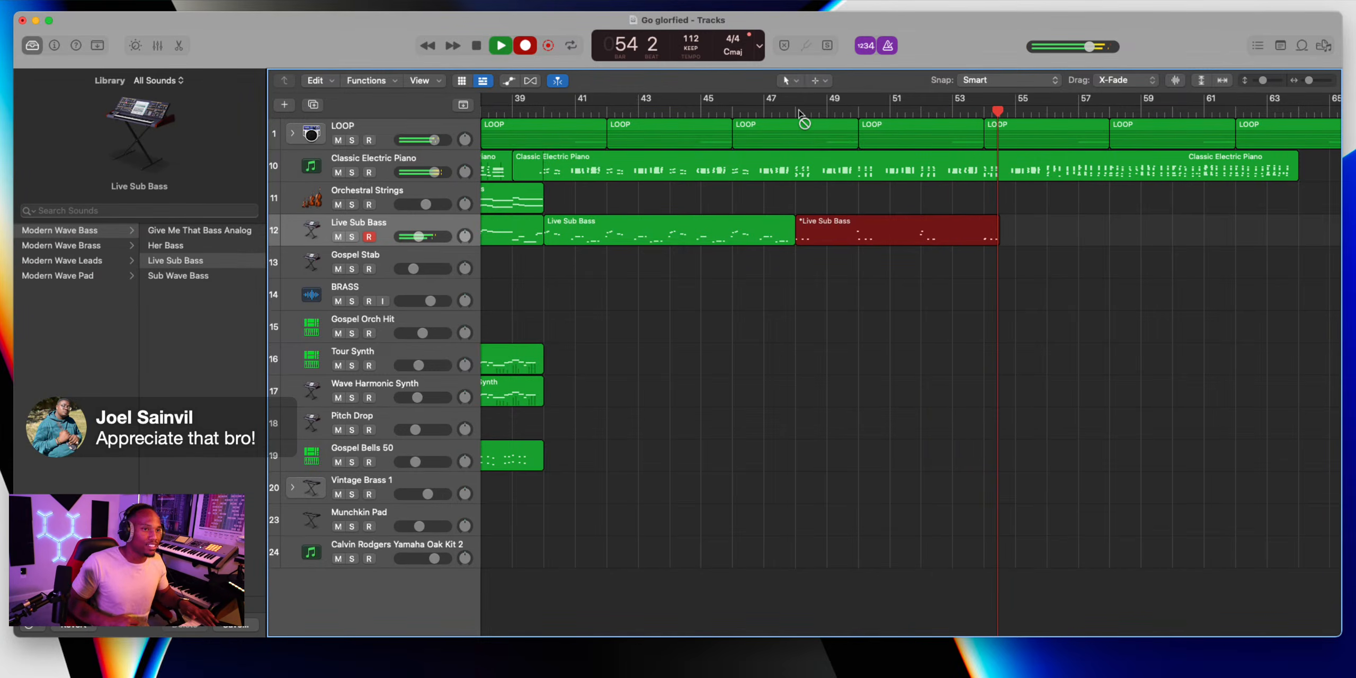
# Trim the bad endings off the new bass takes, cutting and deleting near bar 55
pyautogui.press('space')
pyautogui.moveTo(1014, 230); pyautogui.dragTo(960, 229)
pyautogui.press('Delete')
pyautogui.press('r')
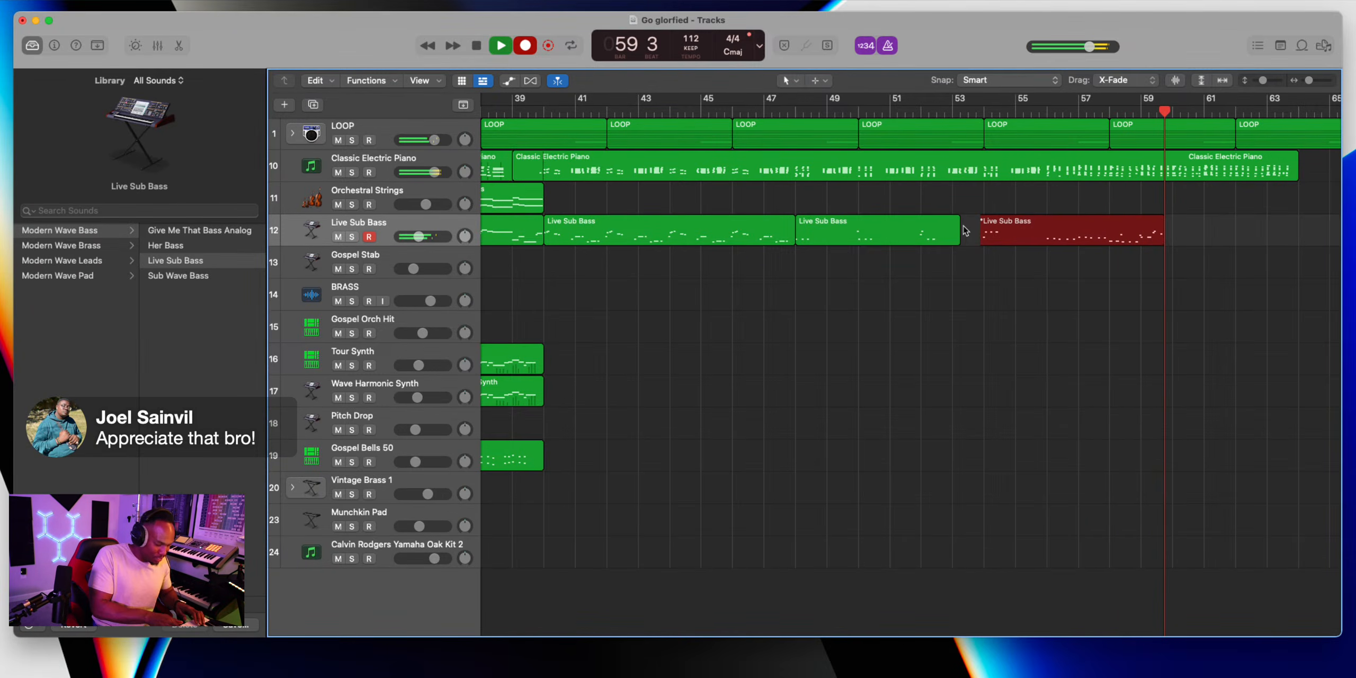
pyautogui.press('space')
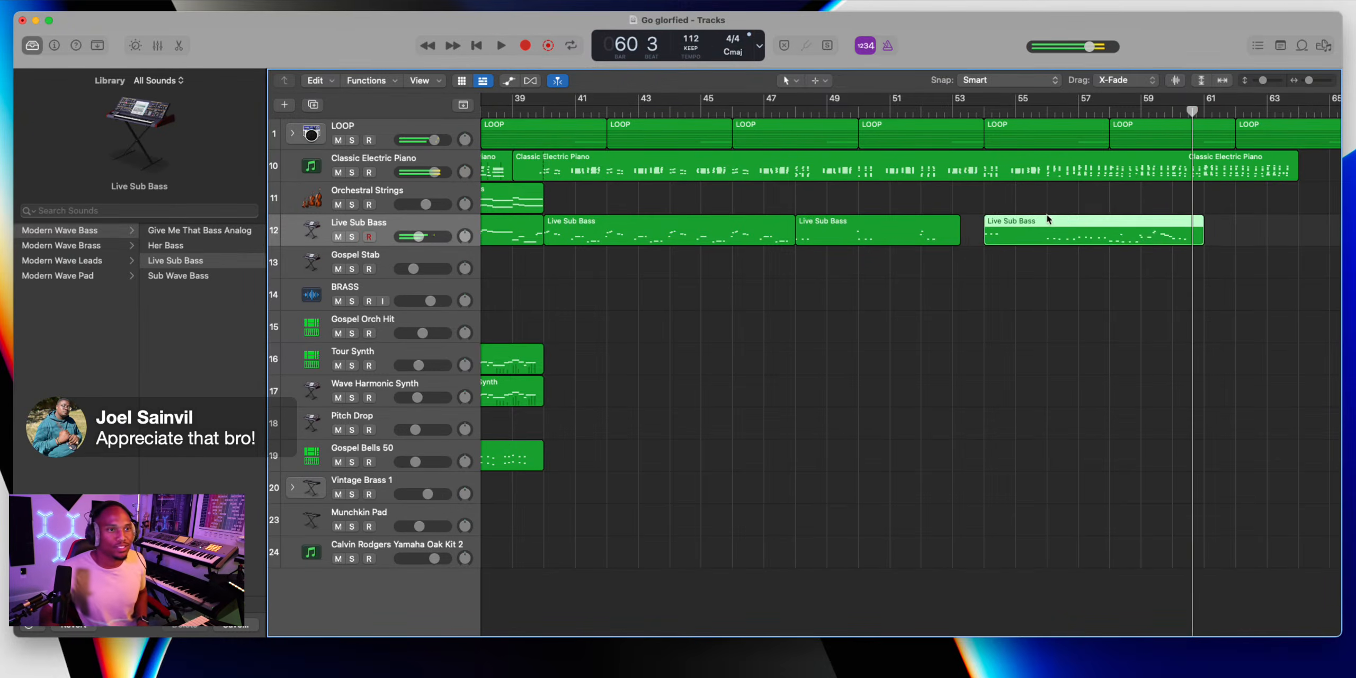
pyautogui.keyDown('super'); pyautogui.click(1032, 230); pyautogui.keyUp('super')
pyautogui.press('Delete')
# After a false start, record a fresh Live Sub Bass pass starting at bar 56
pyautogui.press('r')
pyautogui.press('space')
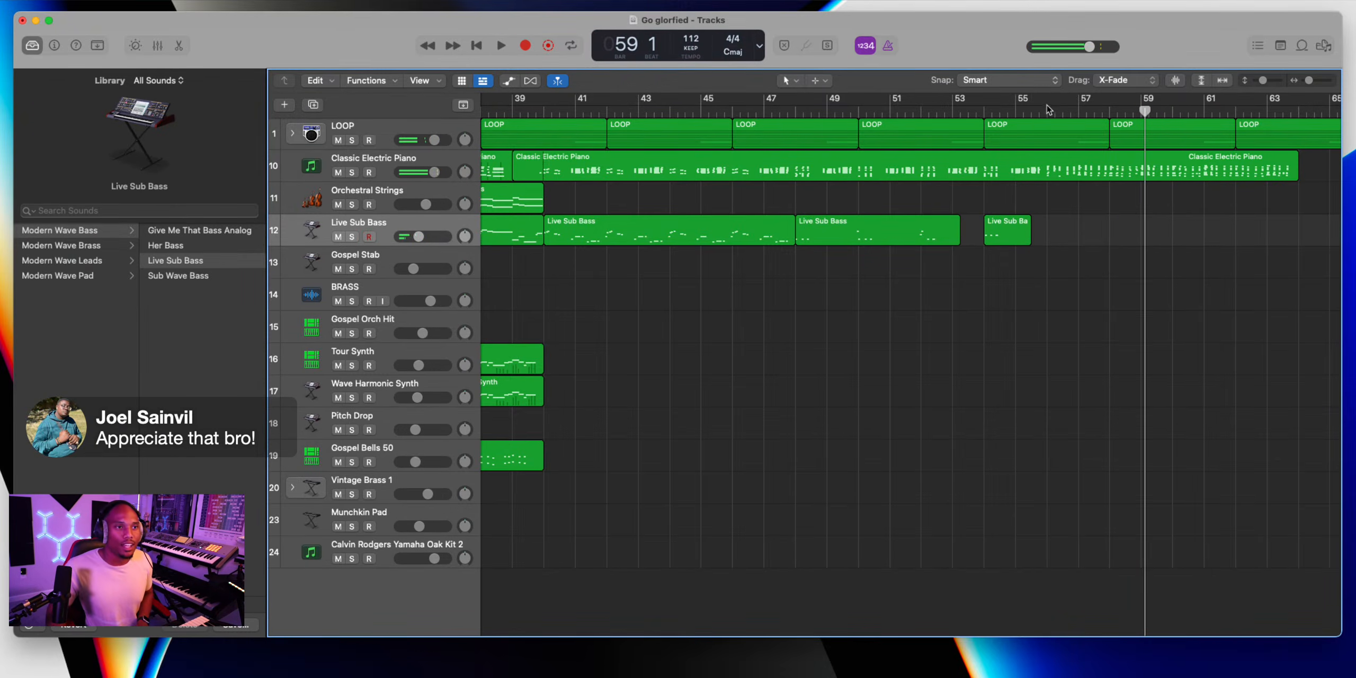
pyautogui.click(1049, 107)
pyautogui.press('r')
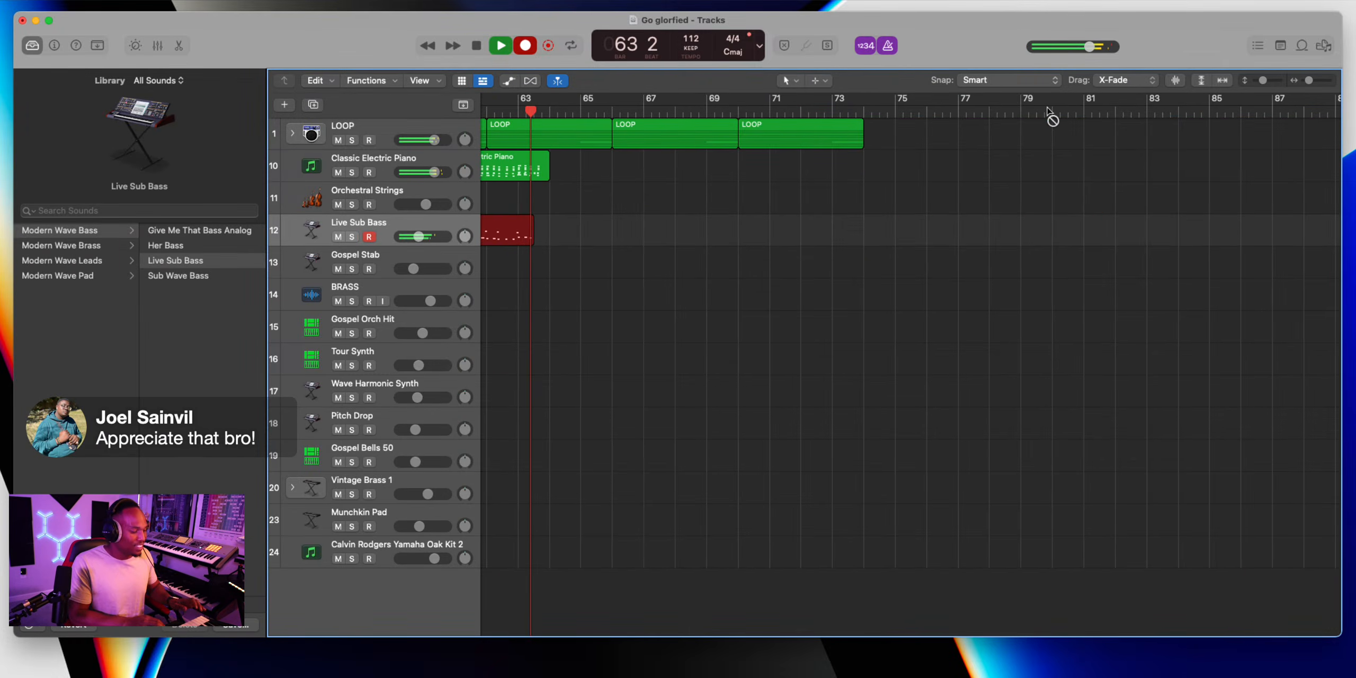
pyautogui.press('space')
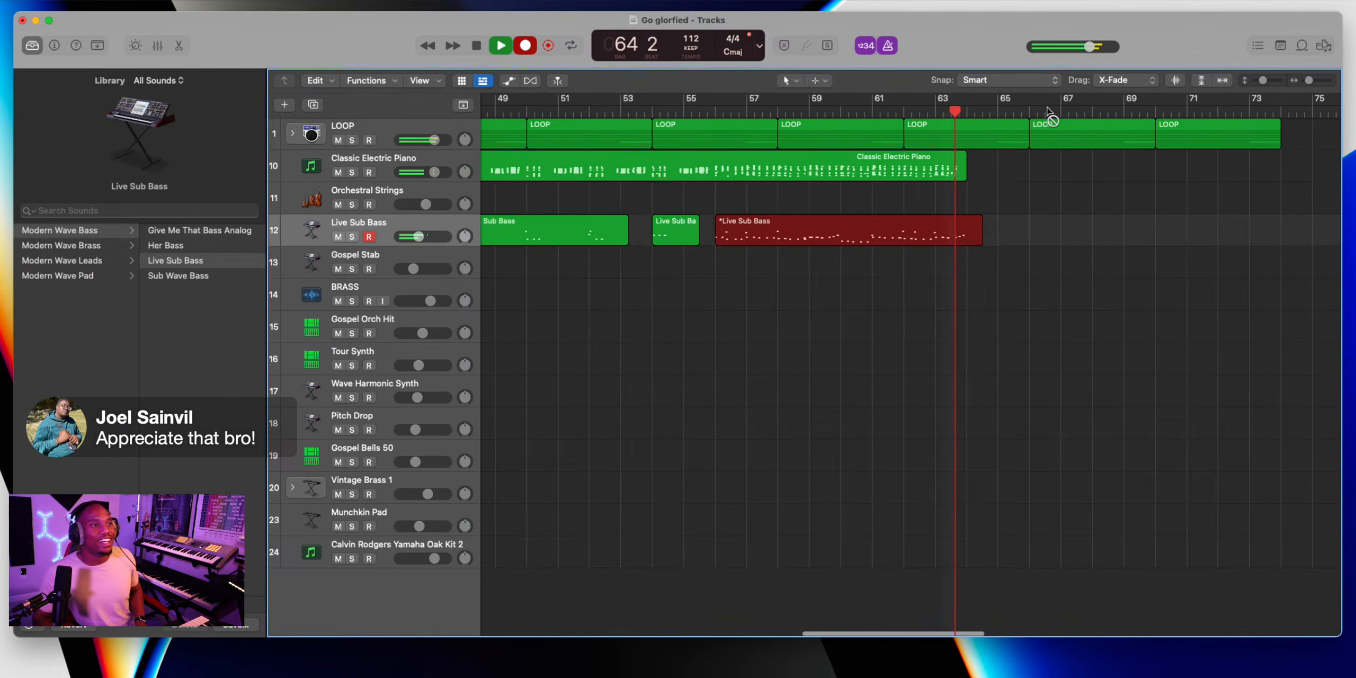
# Record another Live Sub Bass take from bar 56 and play it back from there
pyautogui.click(782, 124)
pyautogui.click(781, 112)
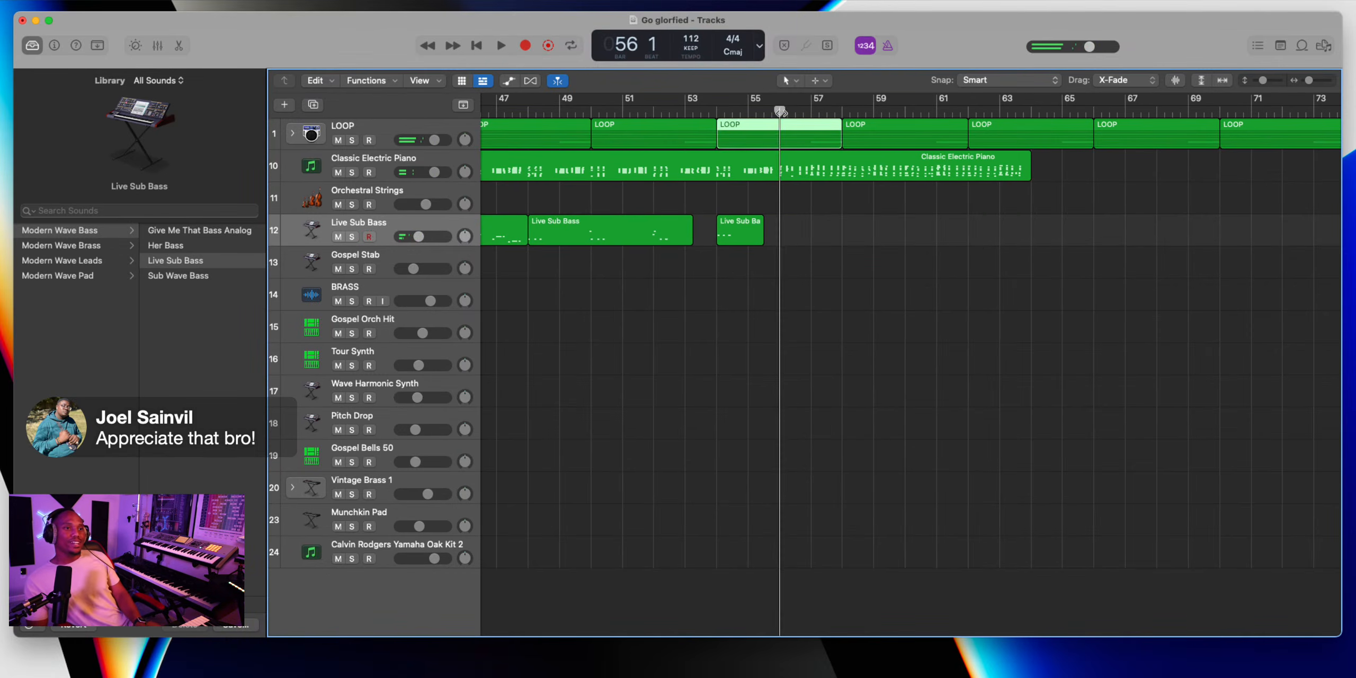
pyautogui.press('r')
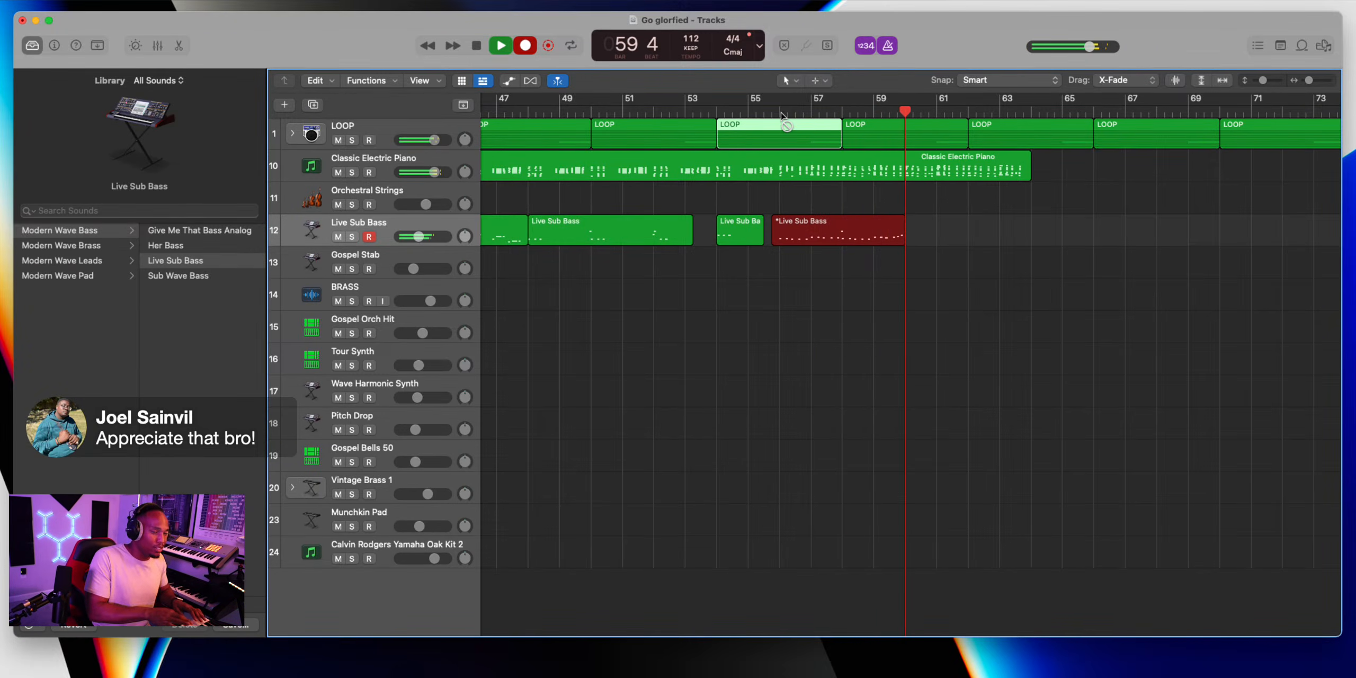
pyautogui.press('space')
pyautogui.click(782, 113)
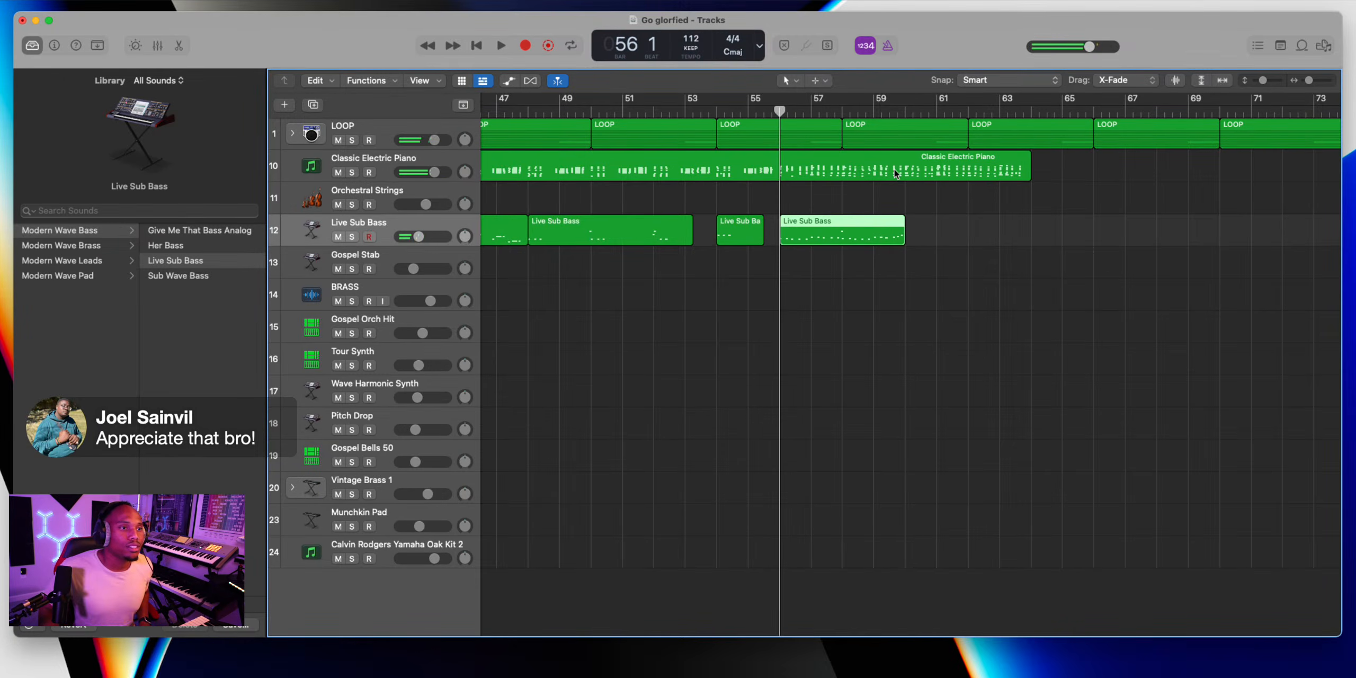
pyautogui.press('space')
# Loop-play bars 56–60 to review the bass take, then stop
pyautogui.click(805, 103)
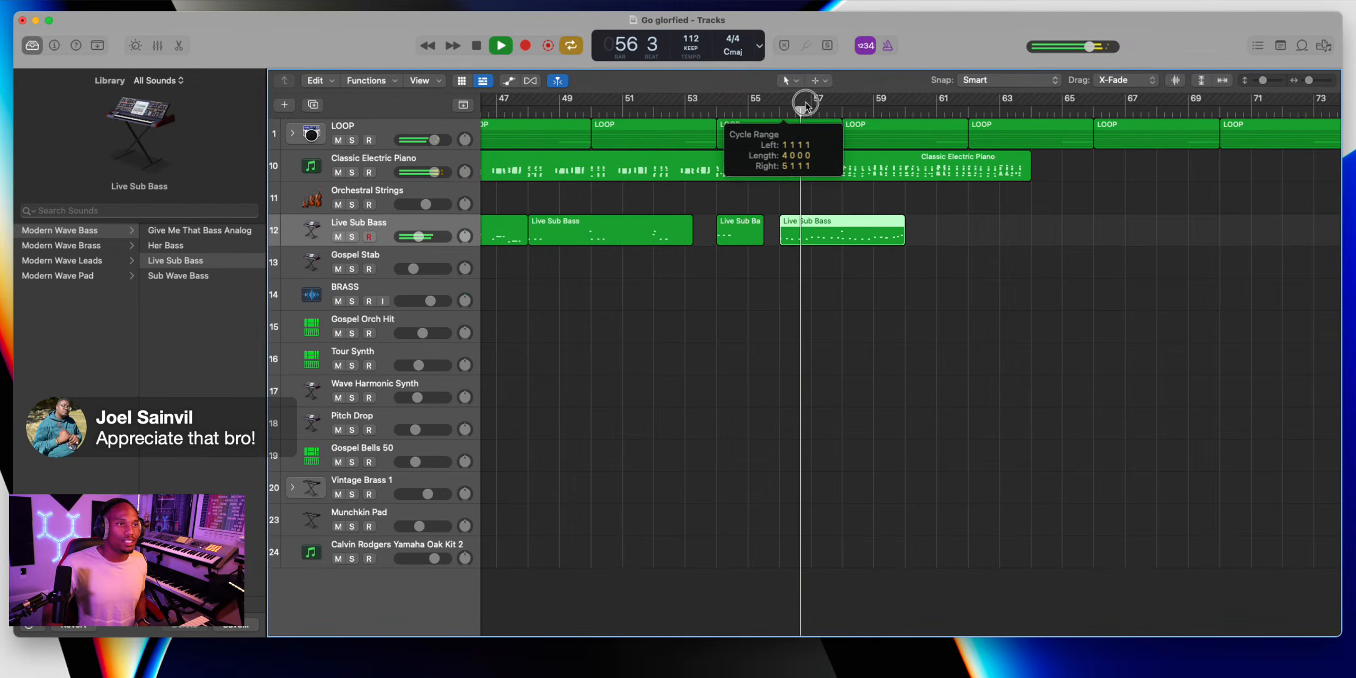
pyautogui.moveTo(805, 104); pyautogui.dragTo(904, 104)
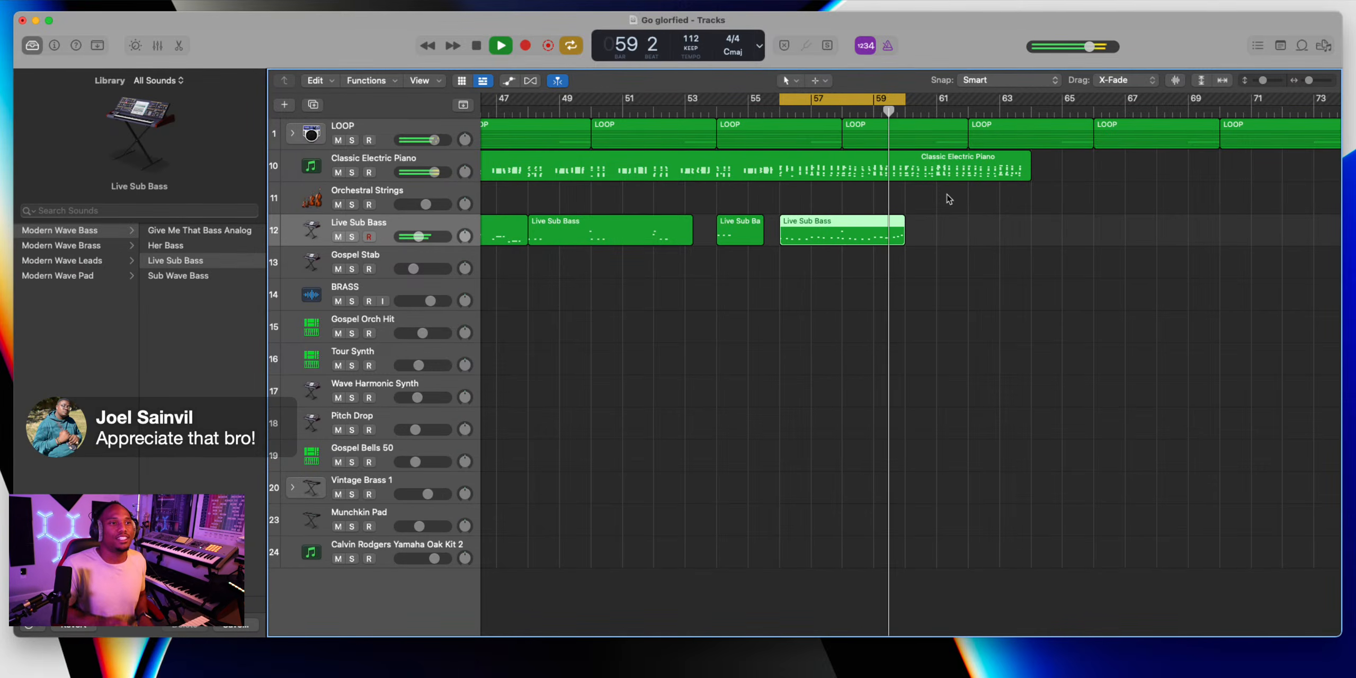
pyautogui.press('c')
pyautogui.press('space')
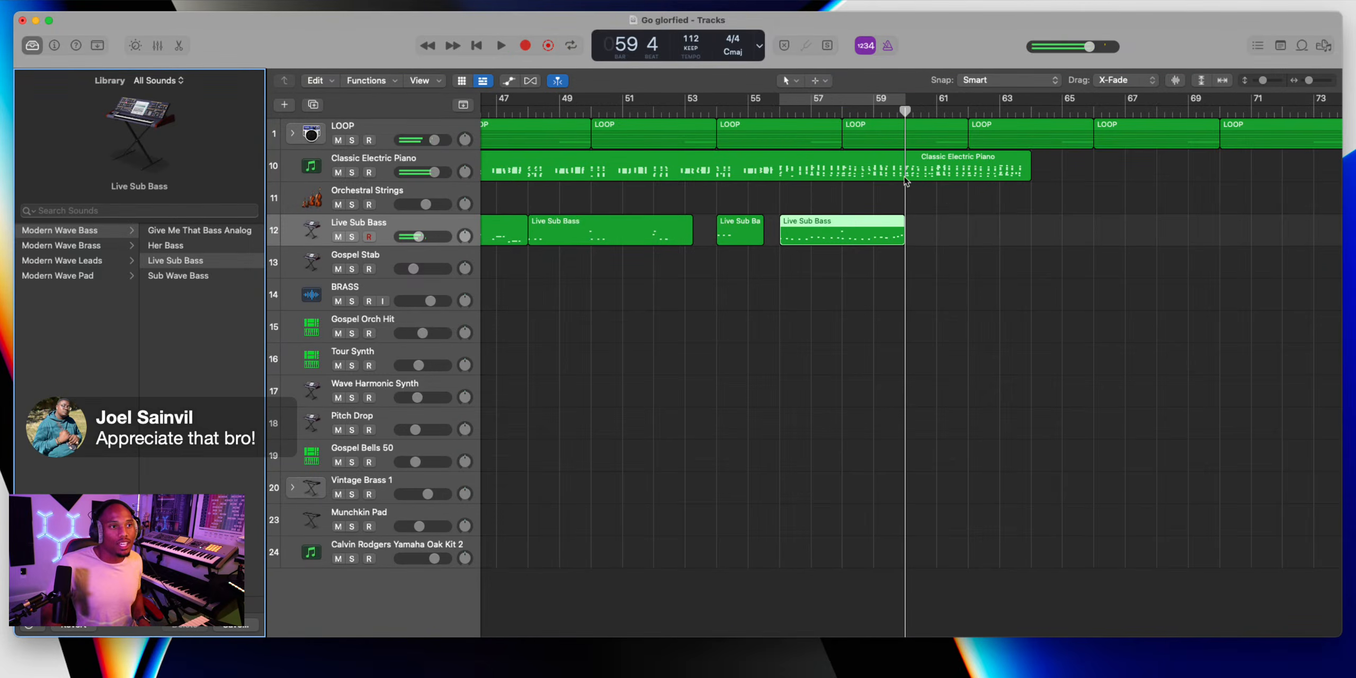
# Split the Classic Electric Piano region at bar 56 and delete the part after it
pyautogui.click(782, 126)
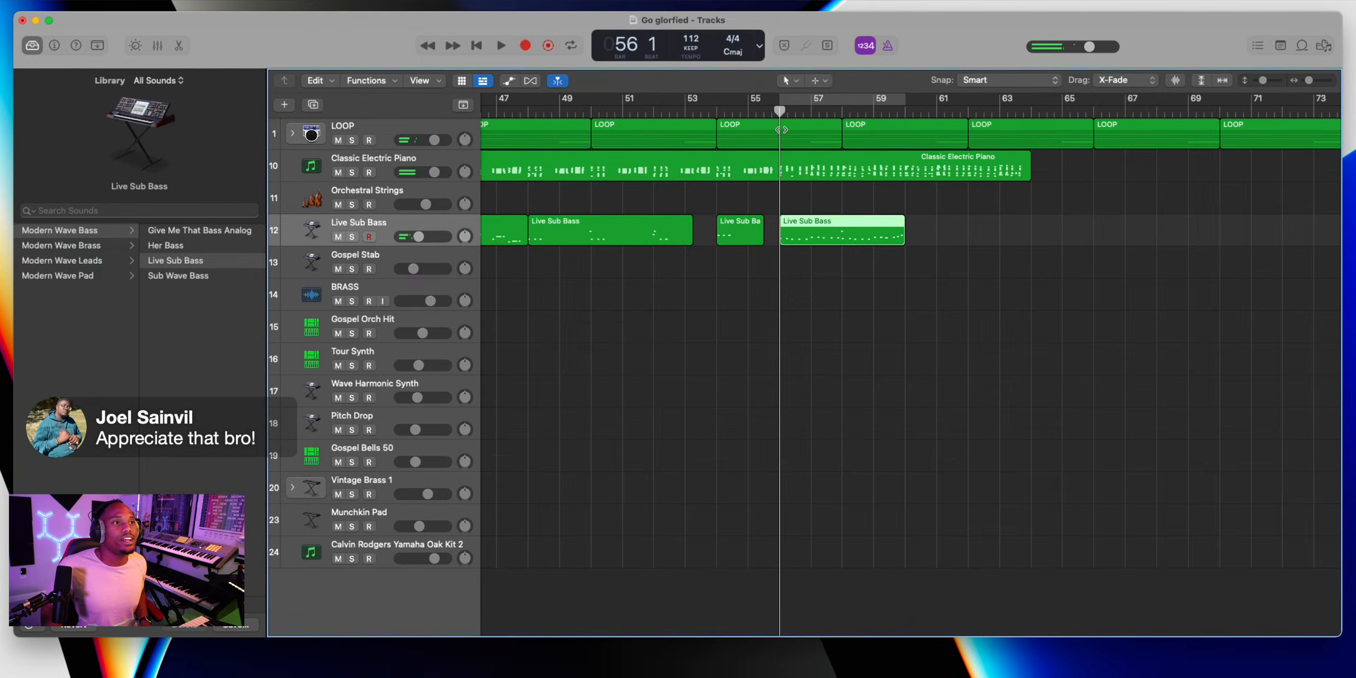
pyautogui.doubleClick(780, 168)
pyautogui.click(768, 260)
pyautogui.press('Delete')
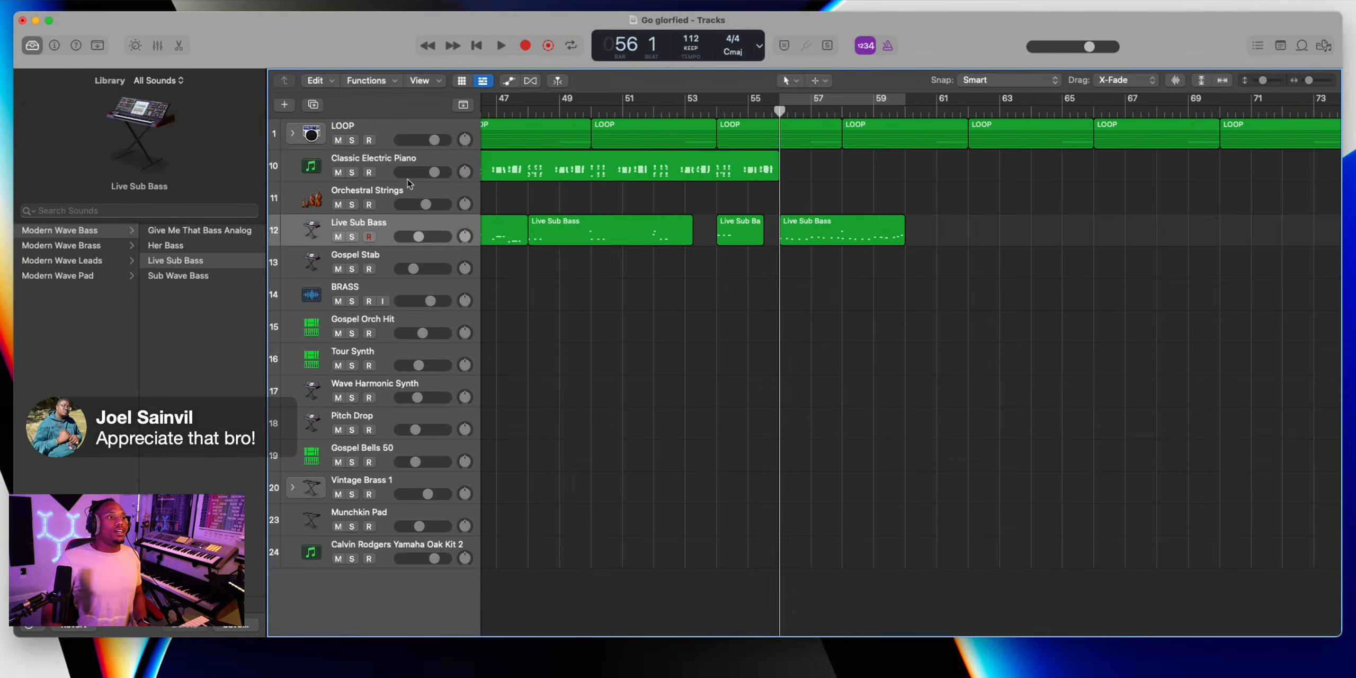
# Arm Classic Electric Piano and retake from bar 56 until a keeper, then check its notes
pyautogui.click(378, 170)
pyautogui.press('r')
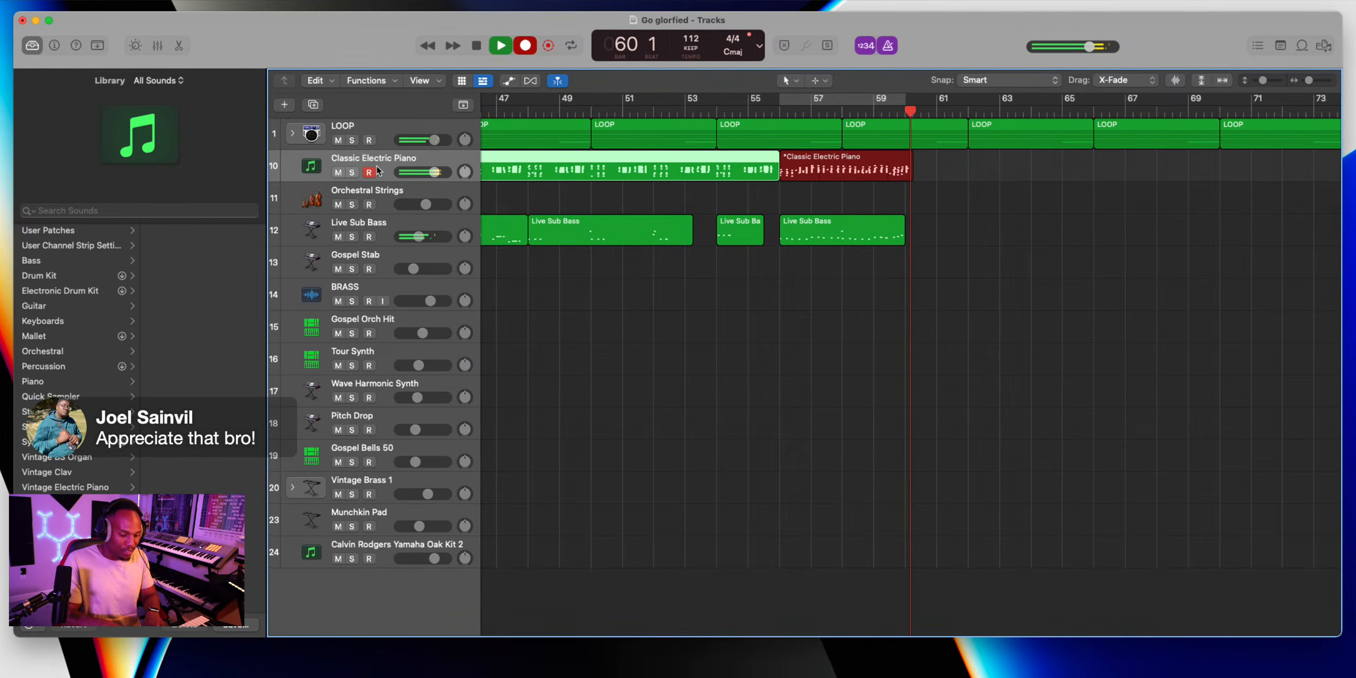
pyautogui.press('space')
pyautogui.press('super+z')
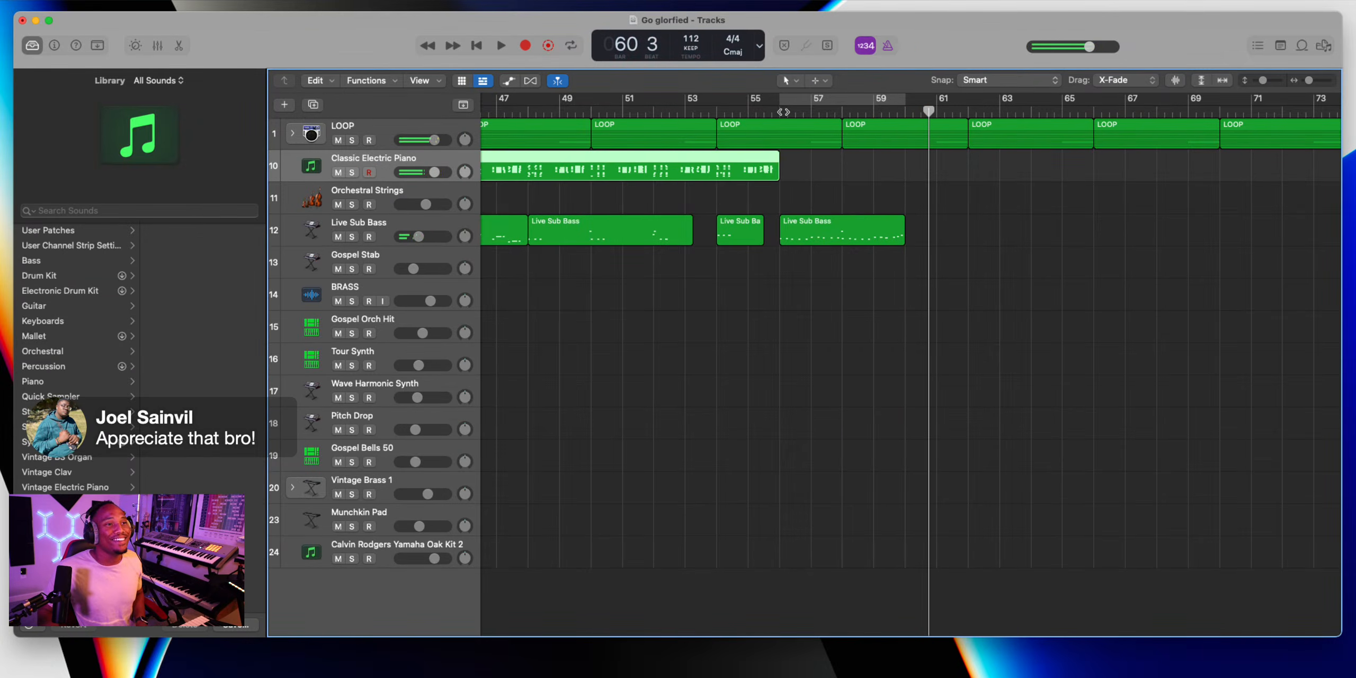
pyautogui.click(785, 113)
pyautogui.press('r')
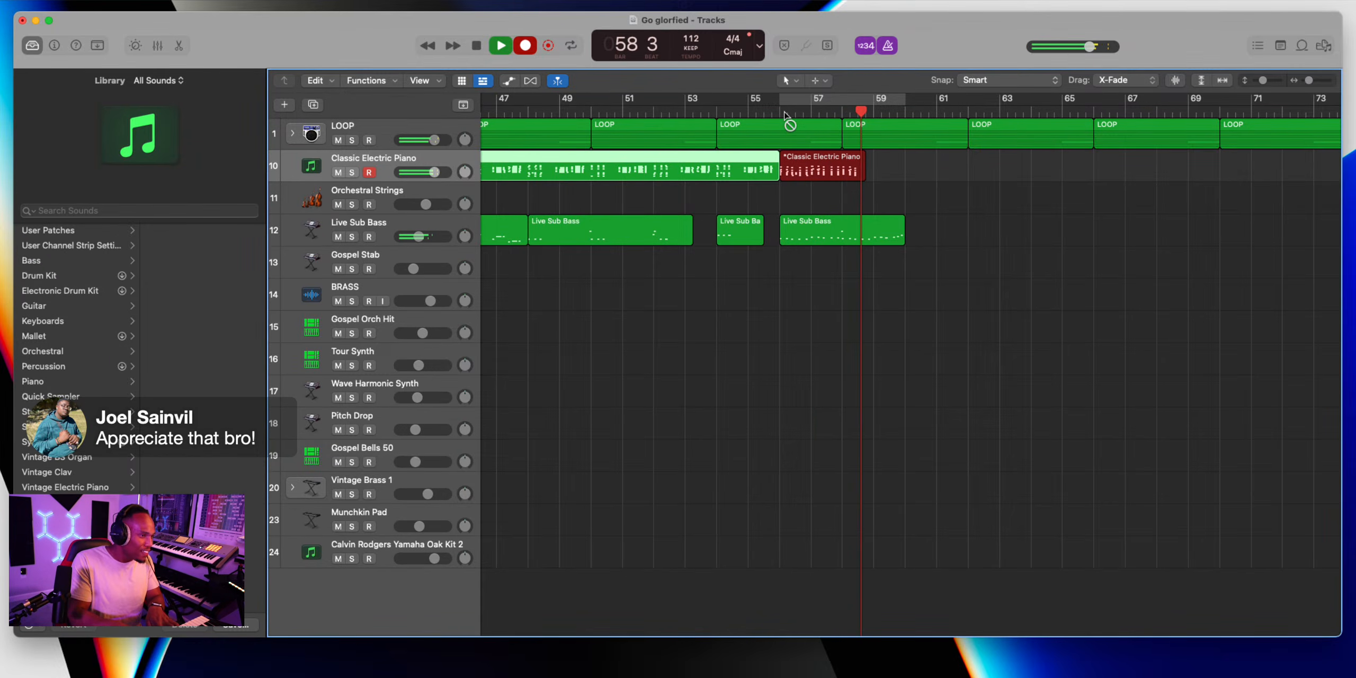
pyautogui.press('super+period')
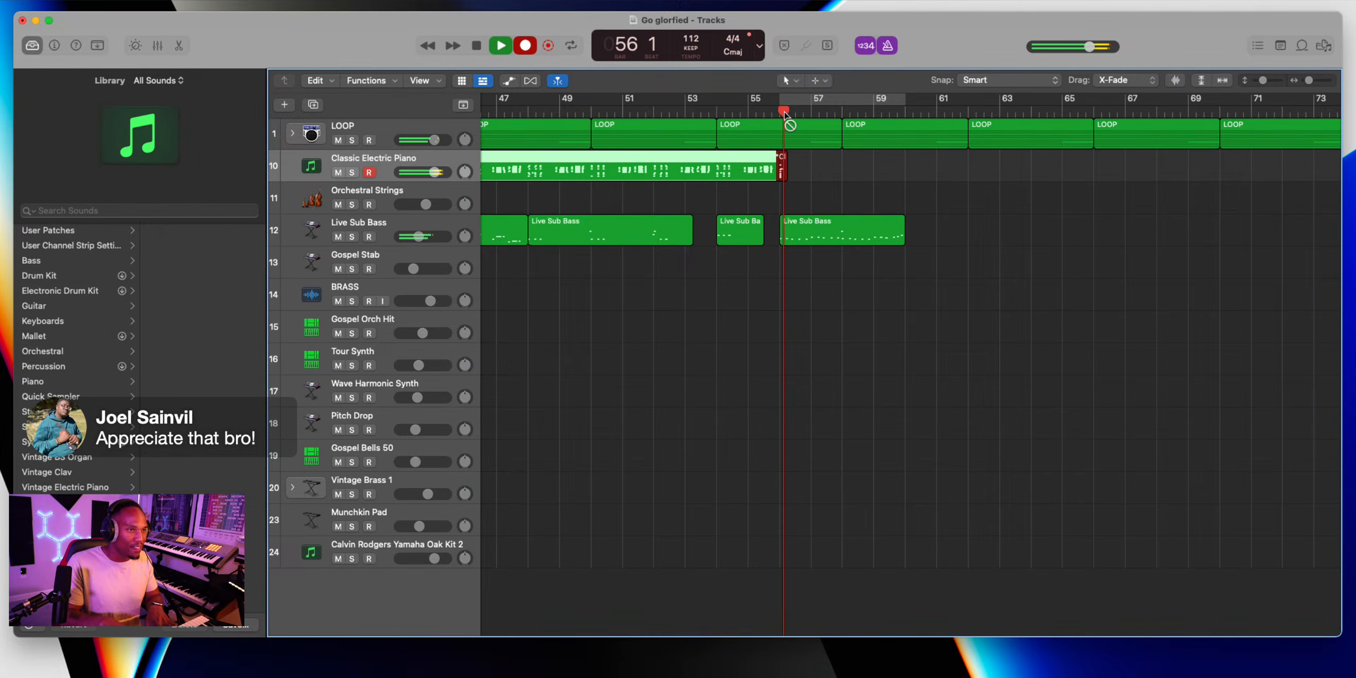
pyautogui.press('super+period')
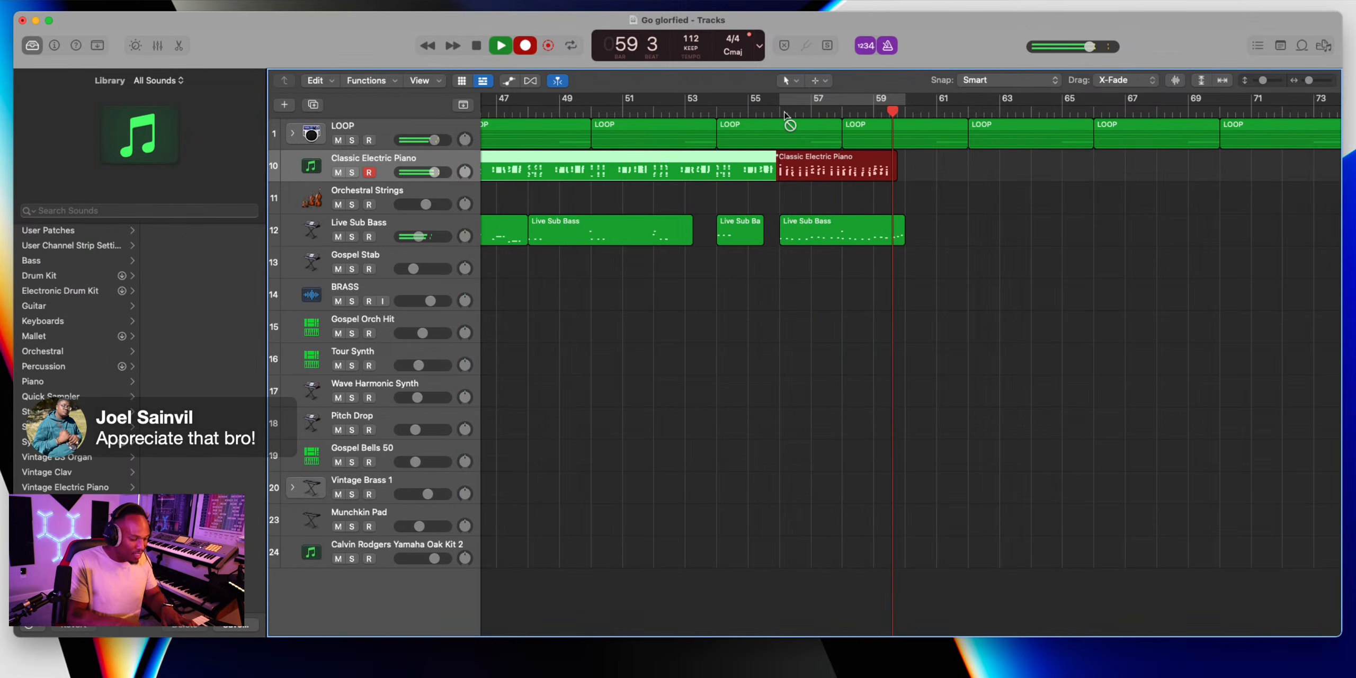
pyautogui.press('space')
pyautogui.press('space')
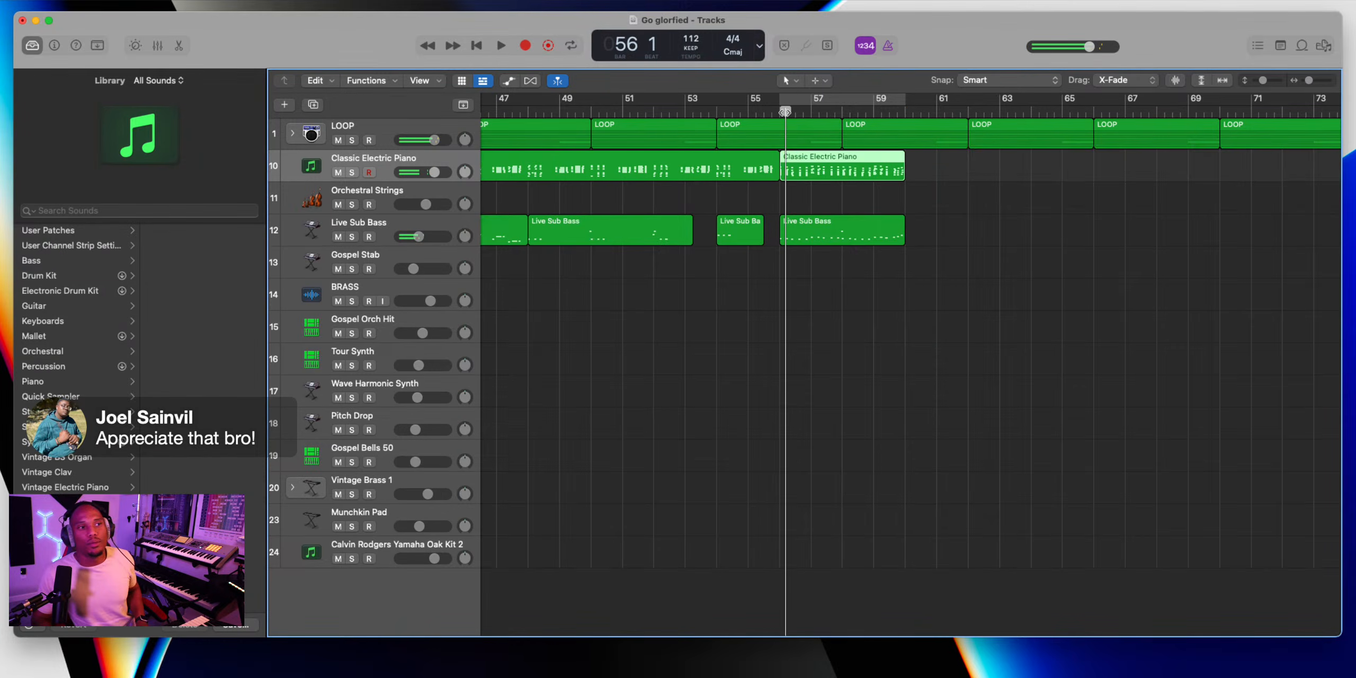
pyautogui.press('space')
pyautogui.doubleClick(814, 159)
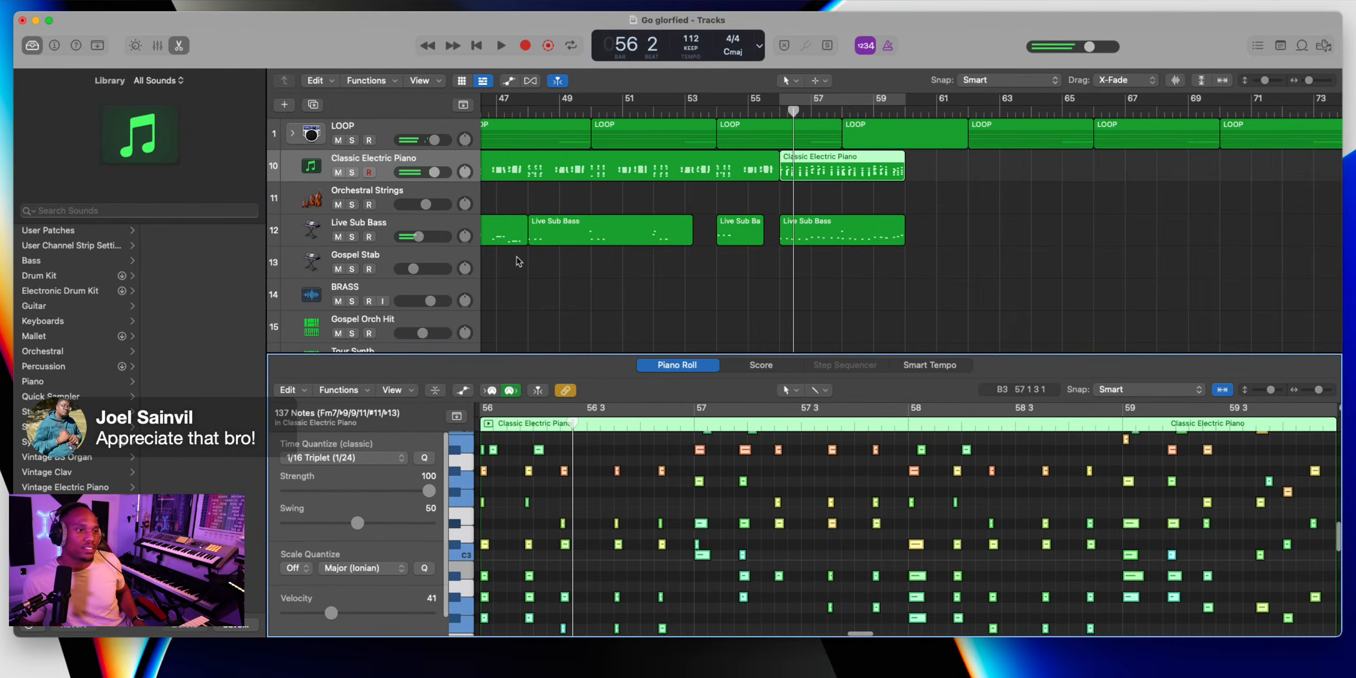
pyautogui.click(178, 47)
# Arm Gospel Orch Hit and record a short orch hit take at bar 56
pyautogui.click(382, 326)
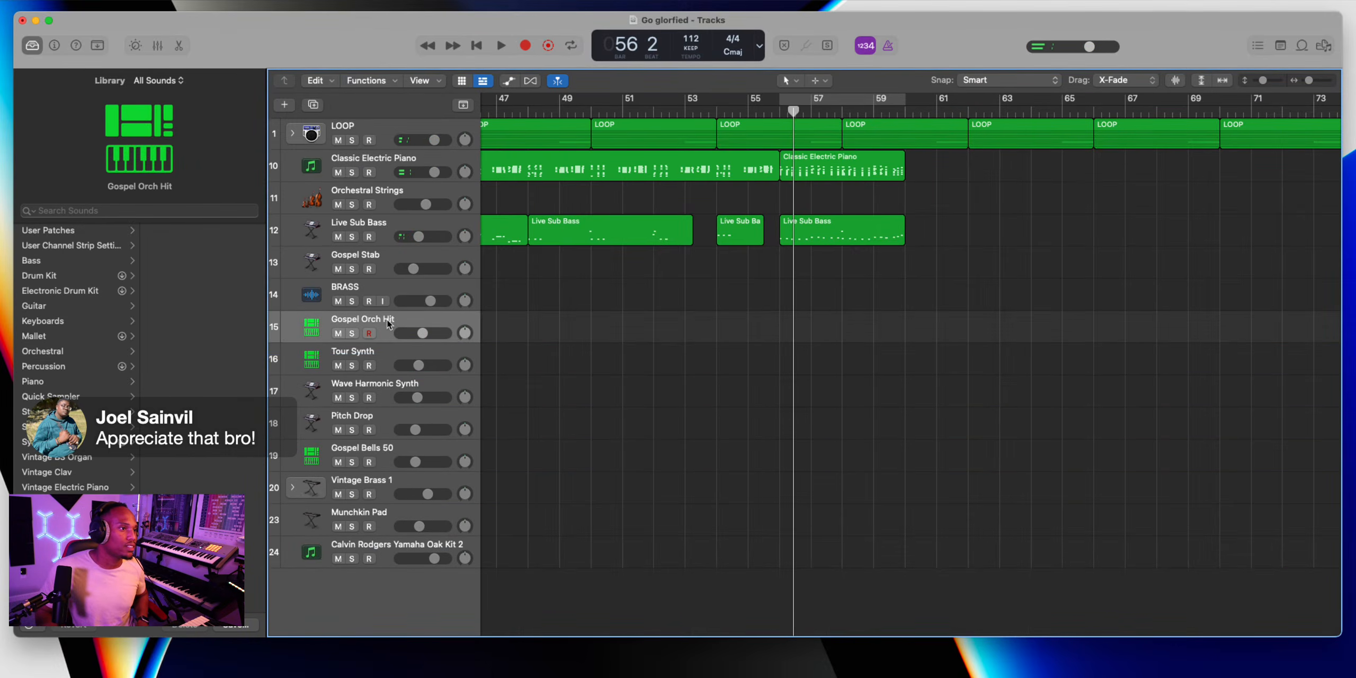
pyautogui.press('r')
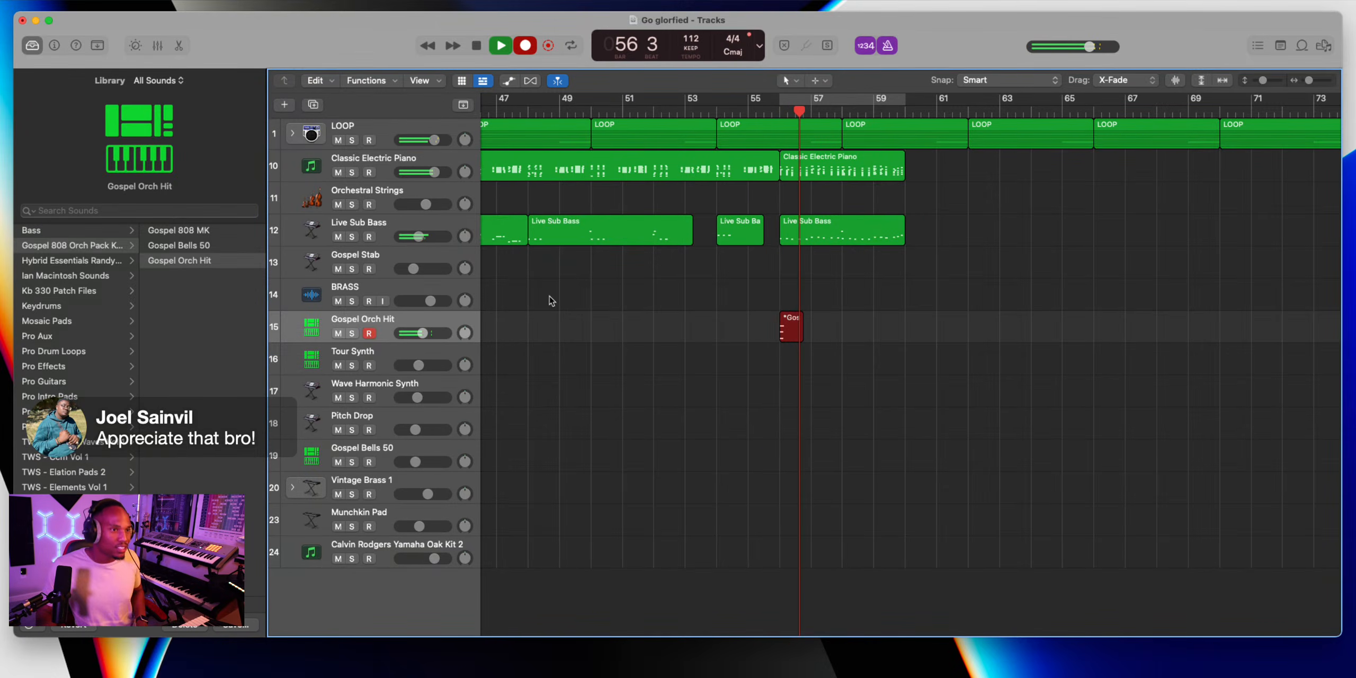
pyautogui.press('space')
pyautogui.press('super+z')
pyautogui.press('r')
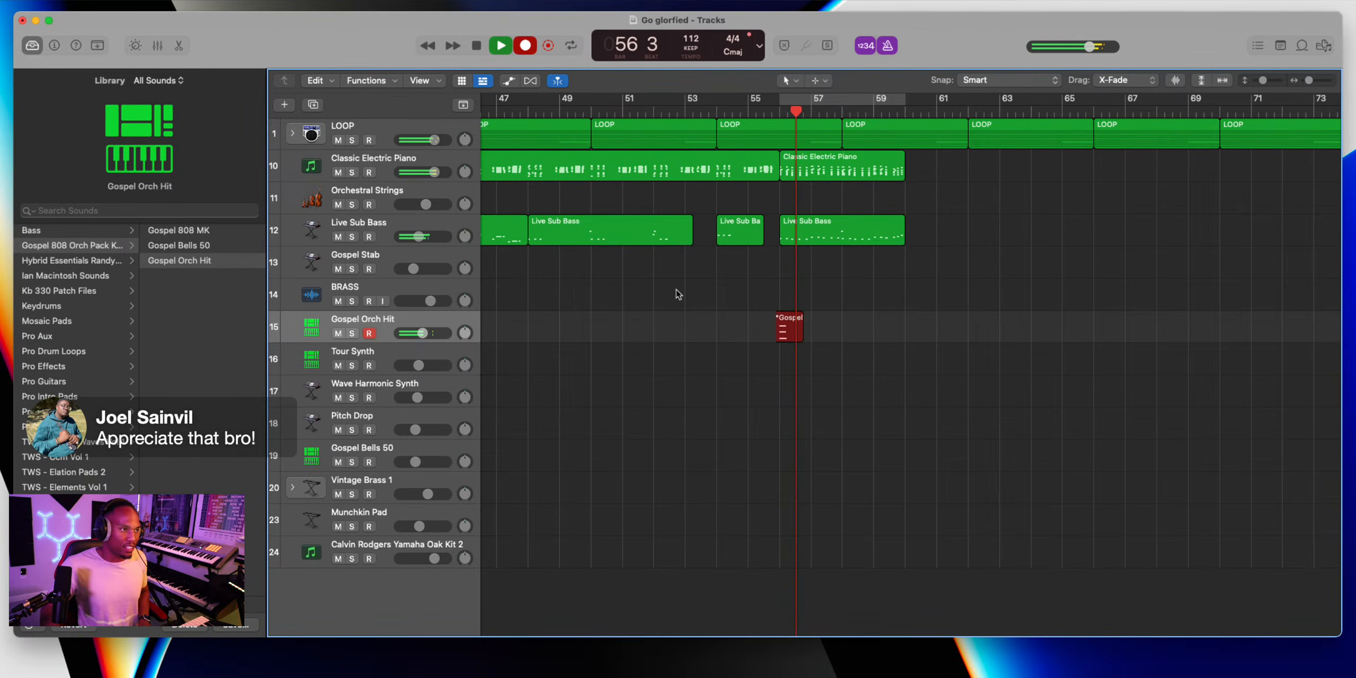
pyautogui.press('space')
pyautogui.doubleClick(796, 335)
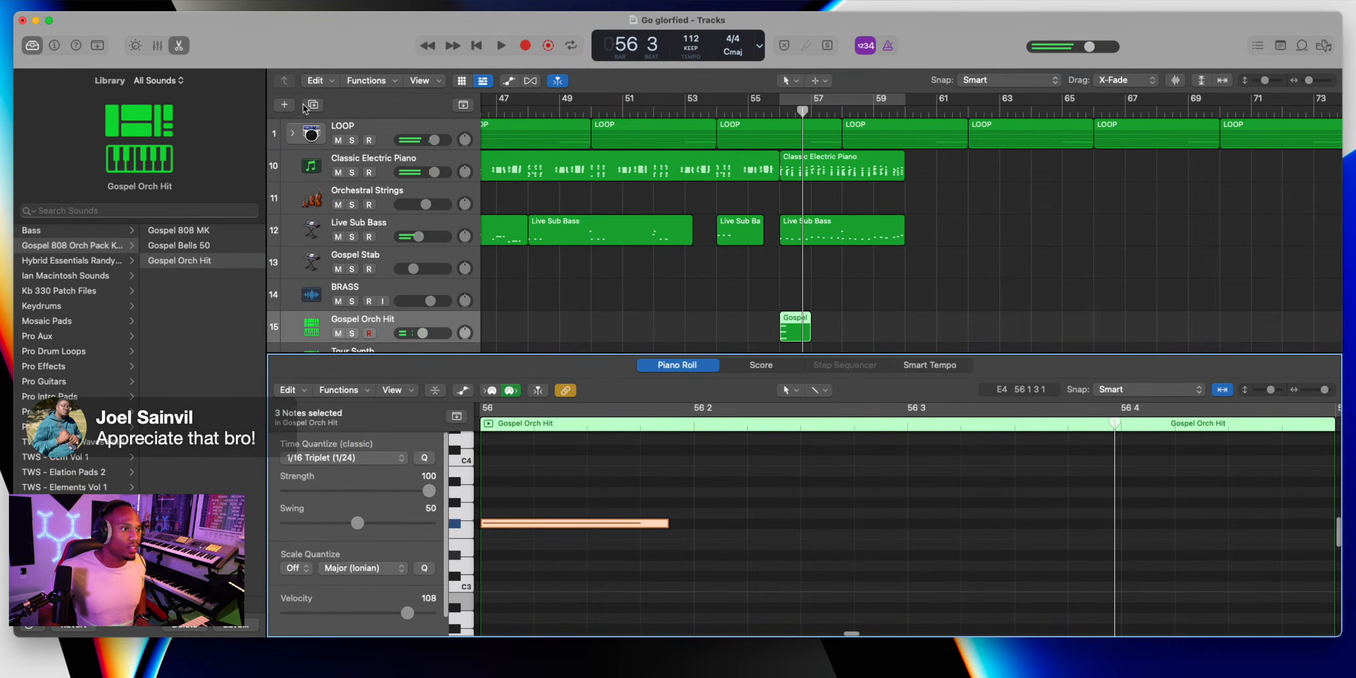
# Arm BRASS alongside Gospel Stab and record both from bar 56 with a count-in
pyautogui.click(179, 52)
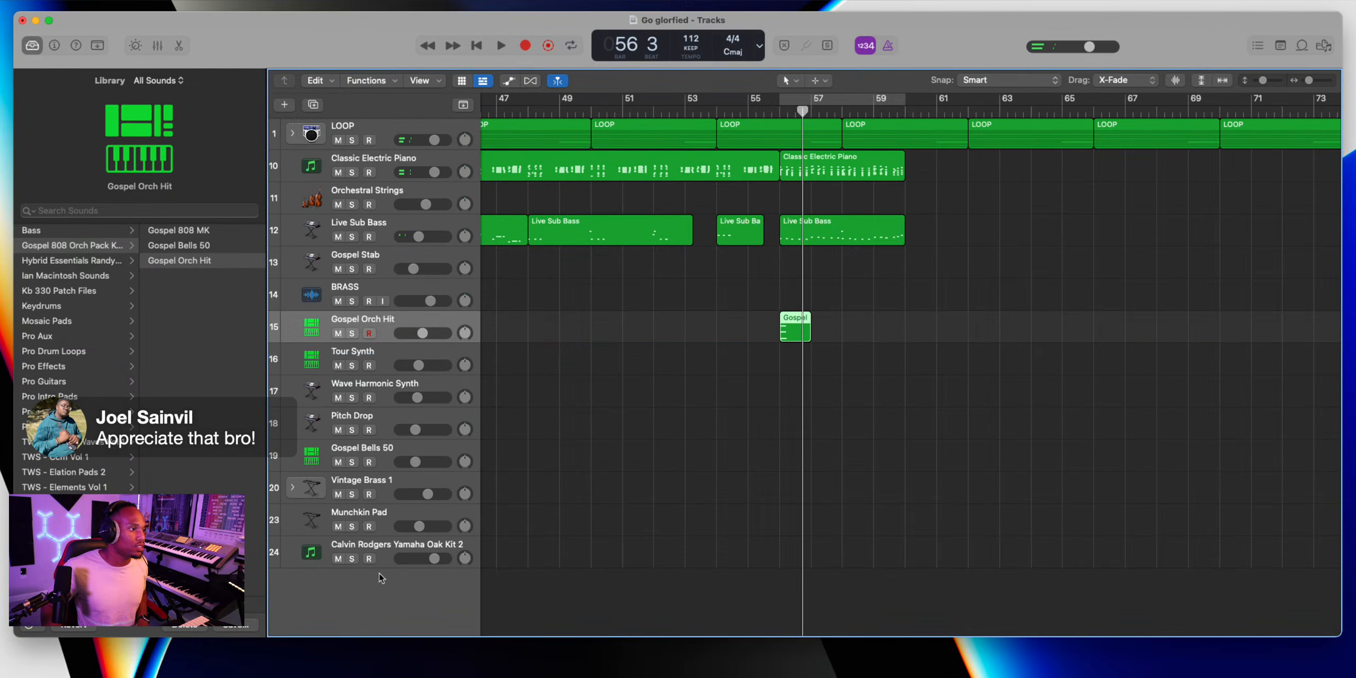
pyautogui.click(380, 290)
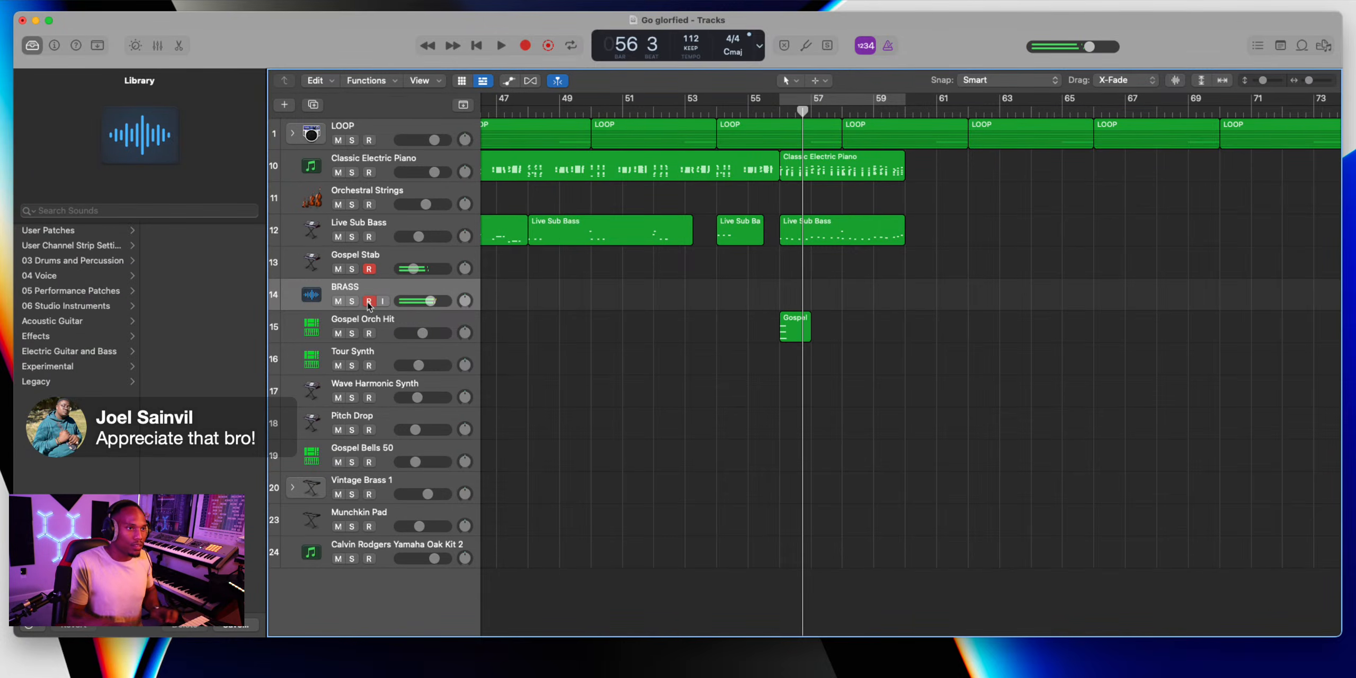
pyautogui.click(369, 301)
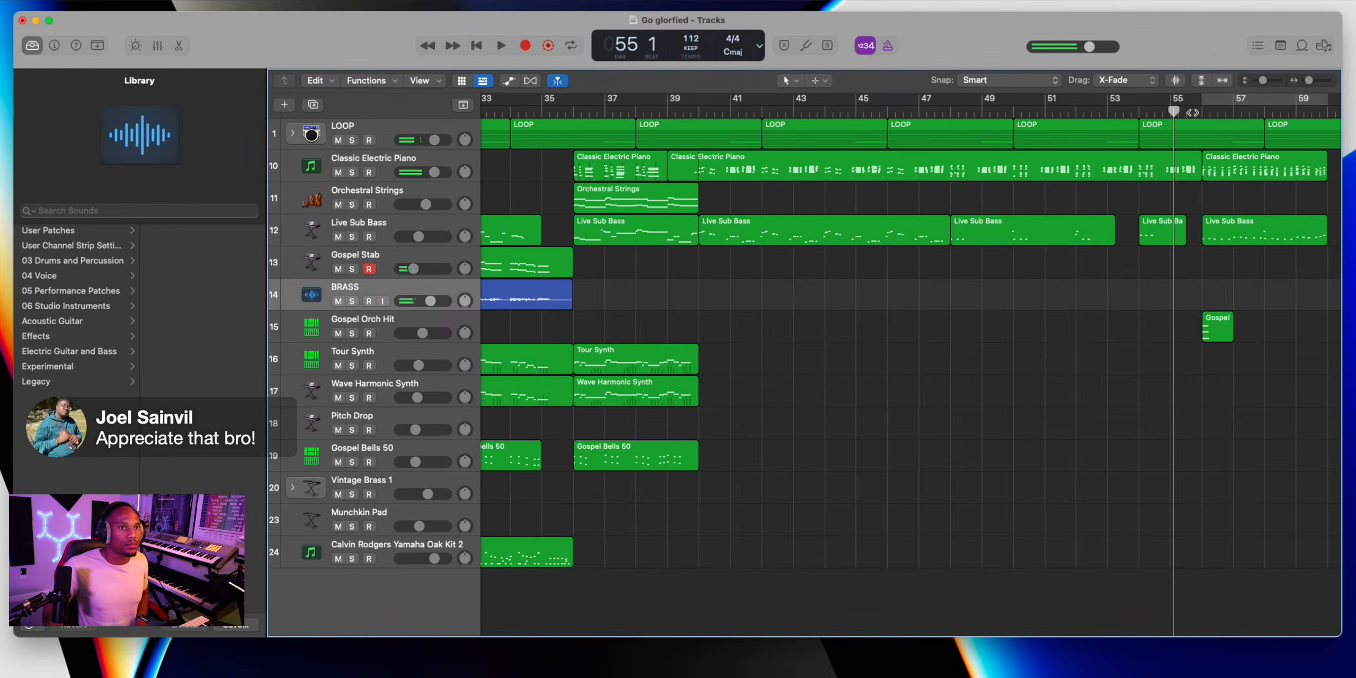
pyautogui.press('r')
pyautogui.press('space')
pyautogui.click(1201, 110)
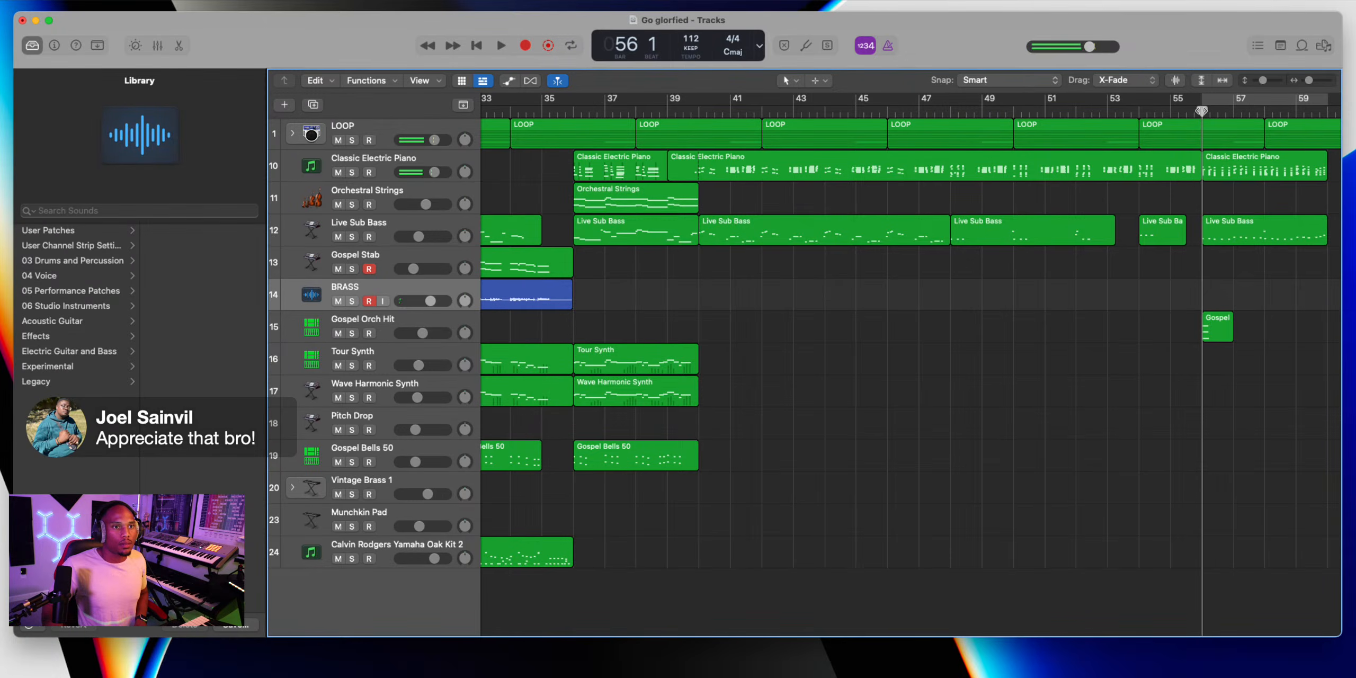
pyautogui.press('r')
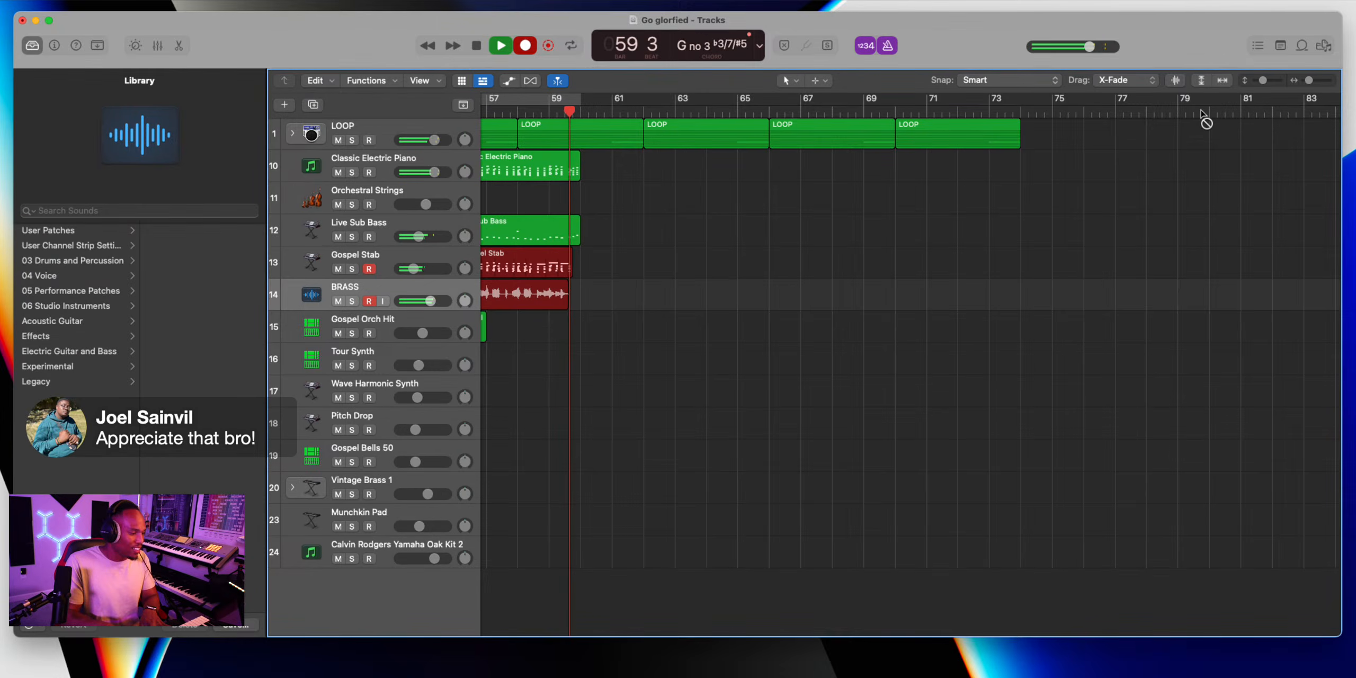
# Undo the first attempt and rerecord Gospel Stab and BRASS from bar 56
pyautogui.press('space')
pyautogui.hscroll(-6, 1202, 111)
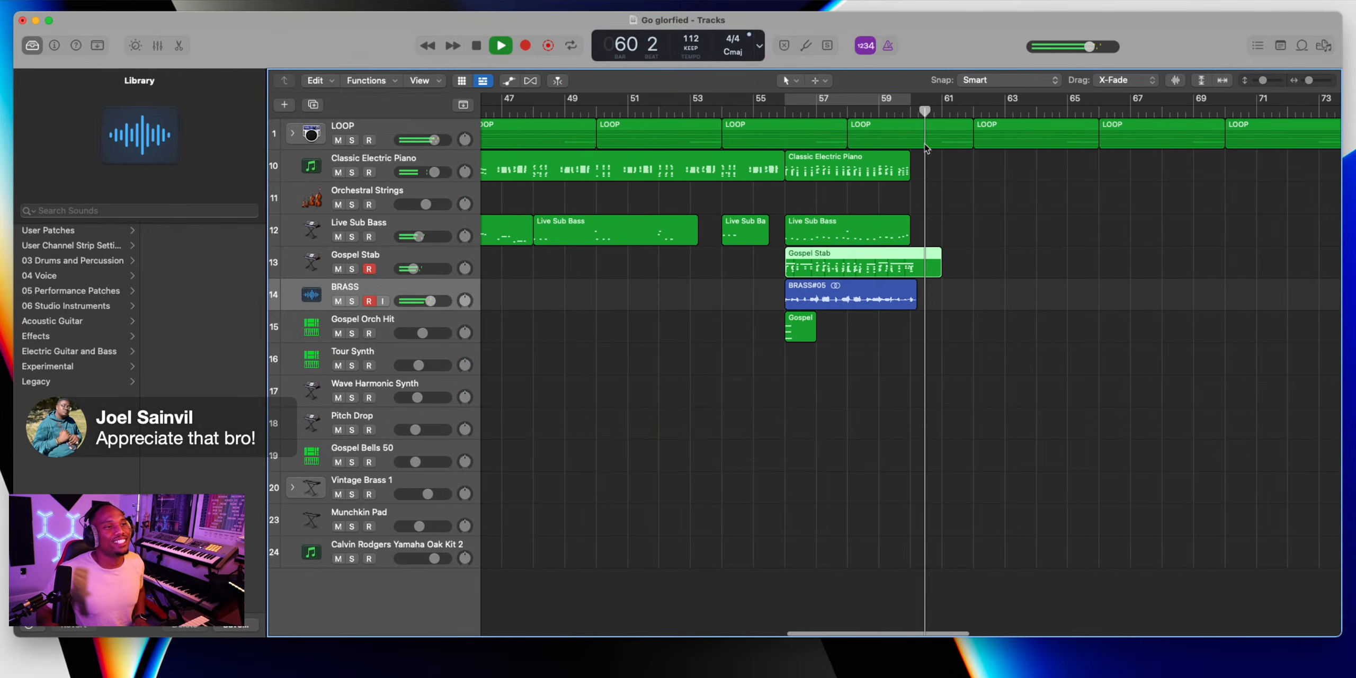
pyautogui.press('space')
pyautogui.press('super+z')
pyautogui.click(789, 112)
pyautogui.press('r')
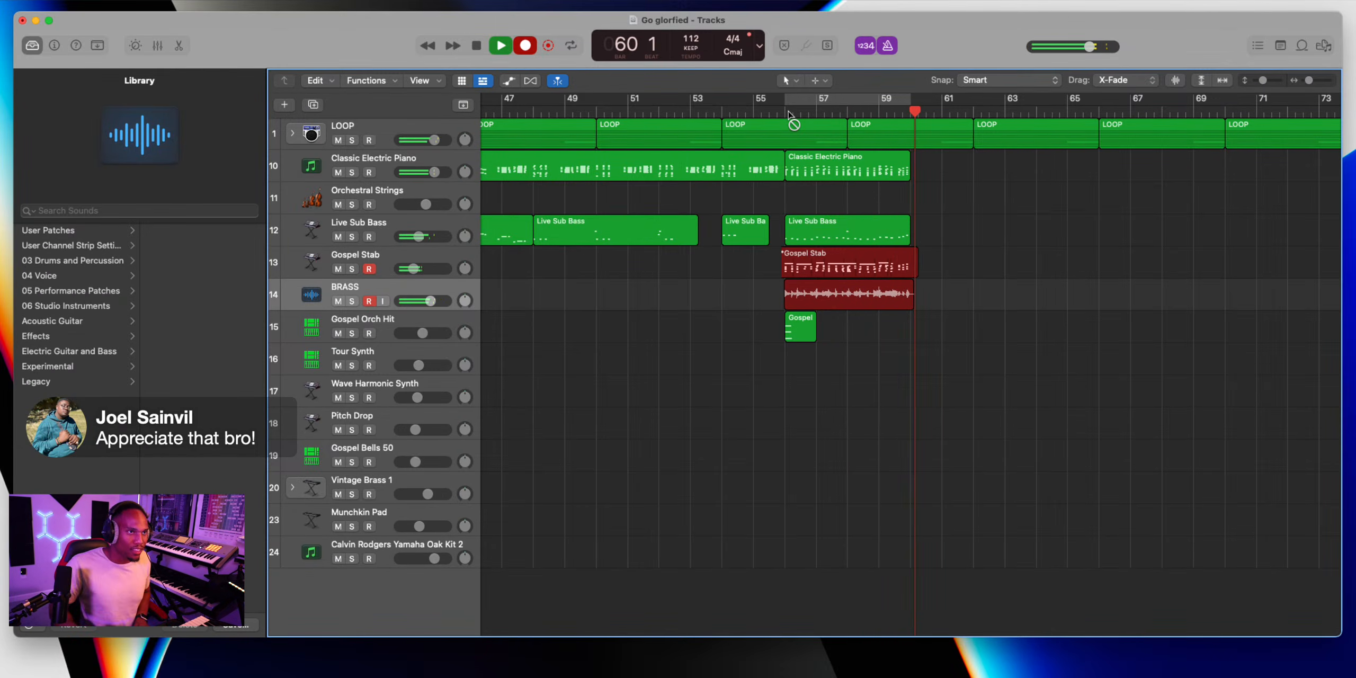
pyautogui.press('space')
pyautogui.press('space')
# Loop bars 56–59, disarm Gospel Stab and BRASS, and arm Vintage Brass 1 and Munchkin Pad
pyautogui.press('c')
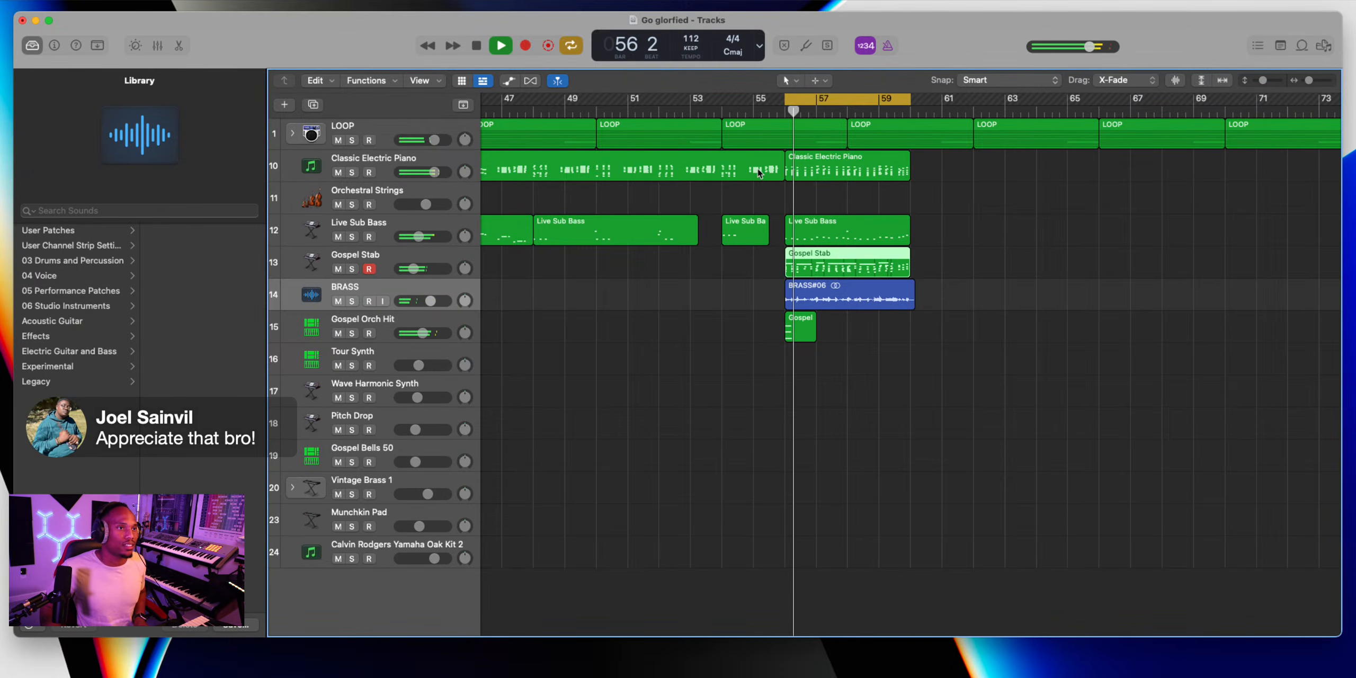
pyautogui.click(369, 269)
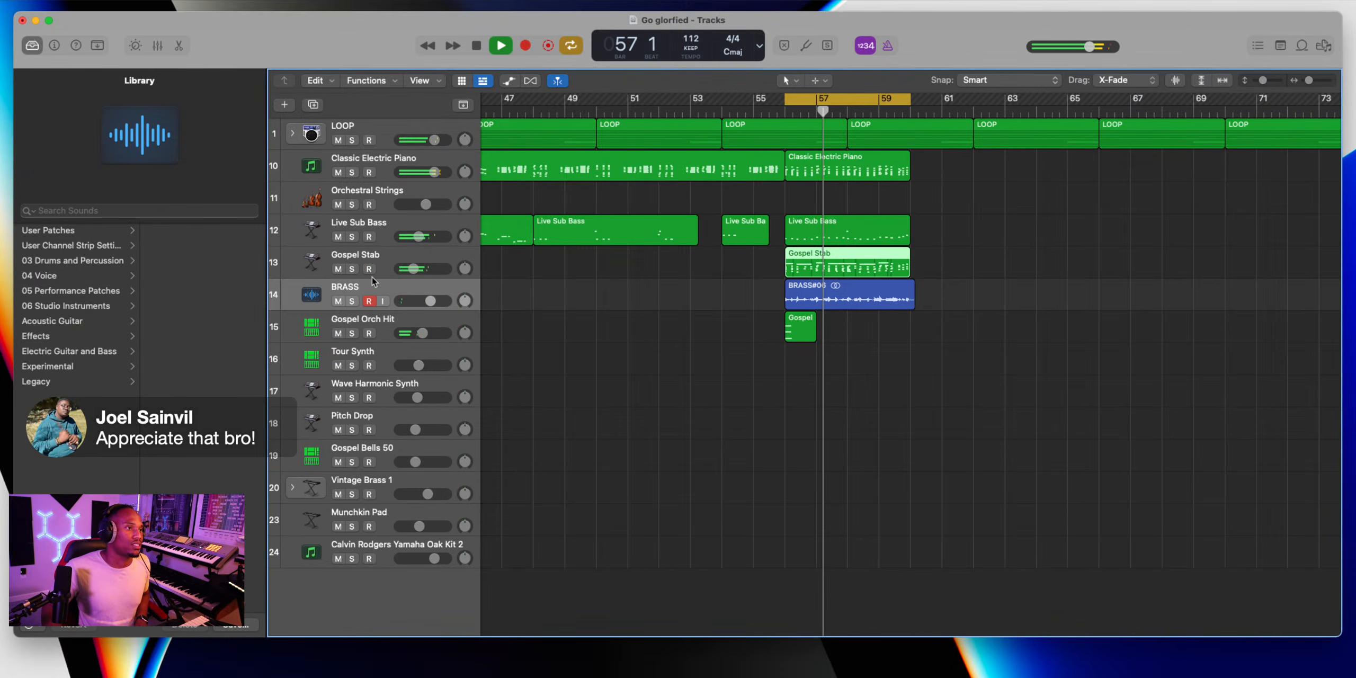
pyautogui.click(369, 301)
pyautogui.click(370, 306)
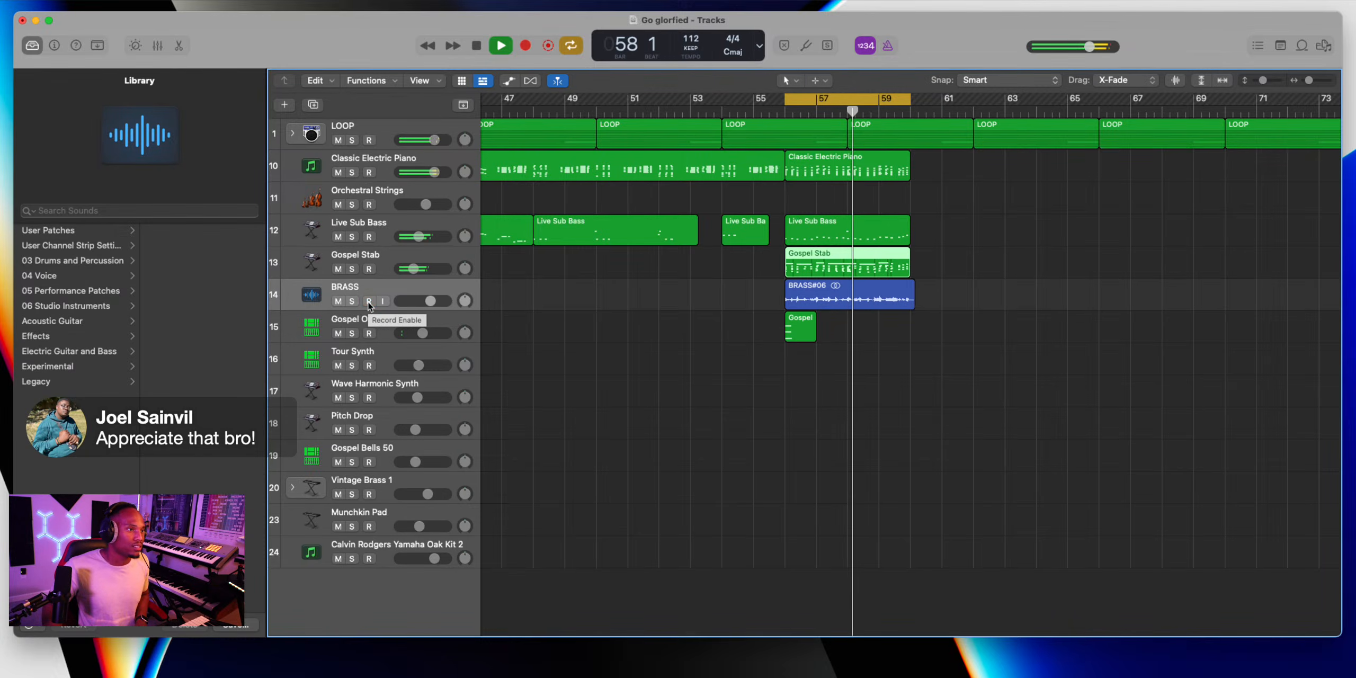
pyautogui.press('space')
pyautogui.click(389, 482)
pyautogui.click(369, 526)
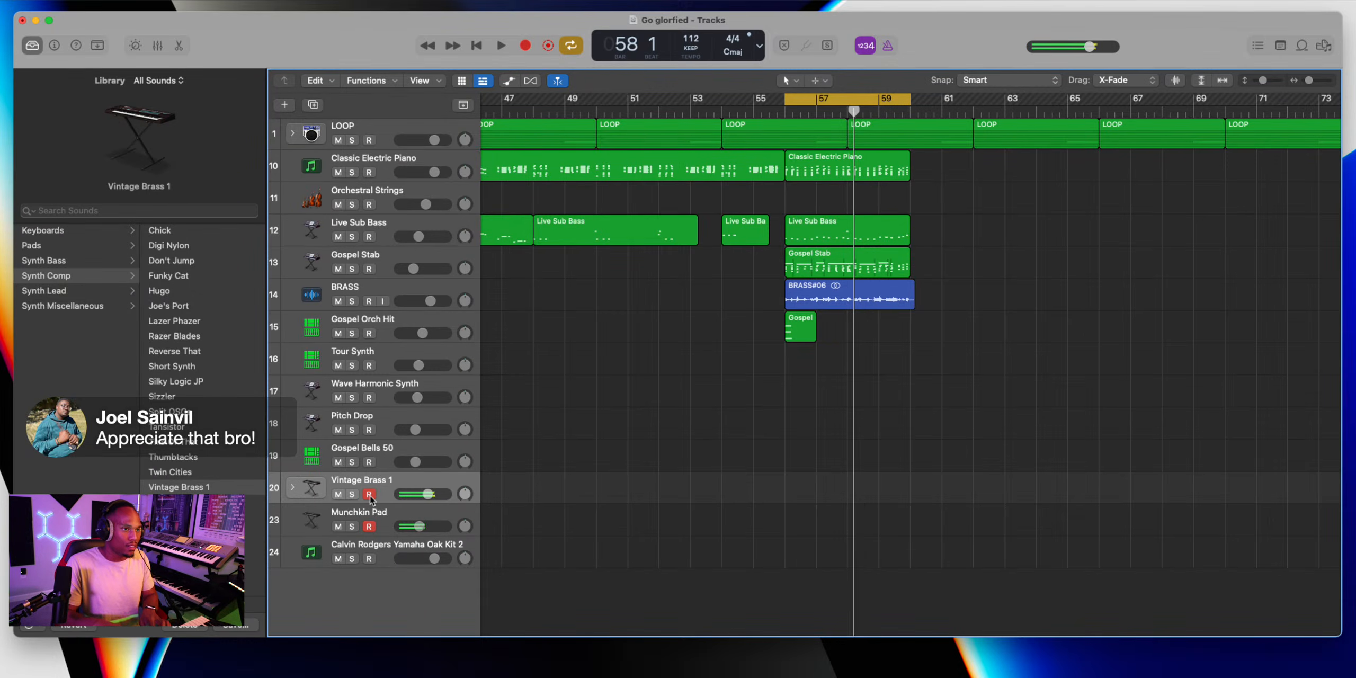
# Record Vintage Brass 1 and Munchkin Pad at bar 56 and select all their notes
pyautogui.press('r')
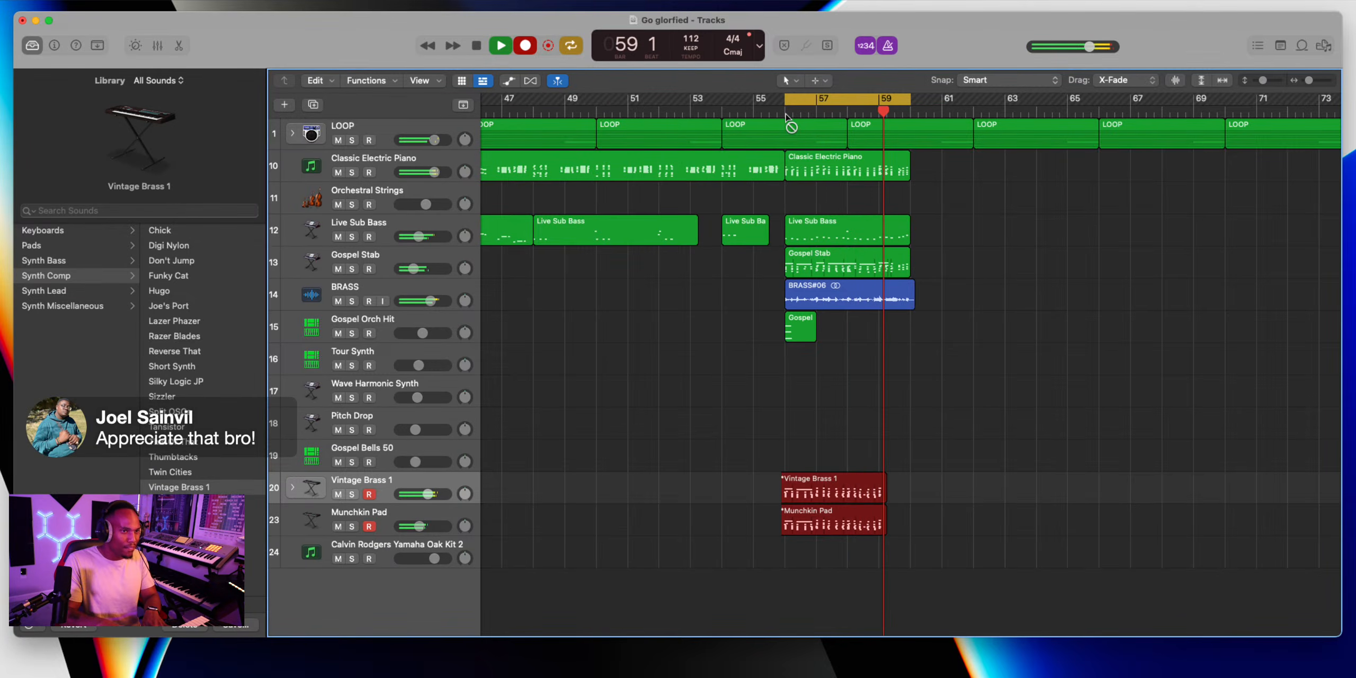
pyautogui.press('space')
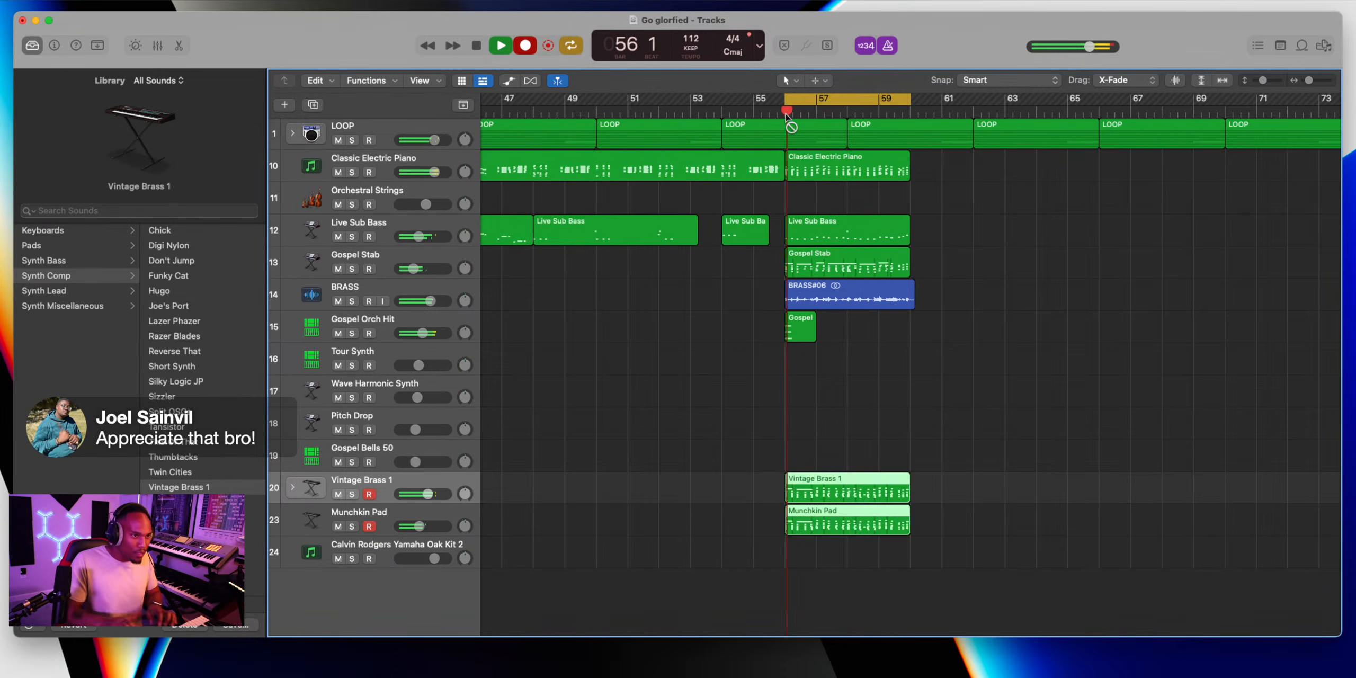
pyautogui.doubleClick(817, 500)
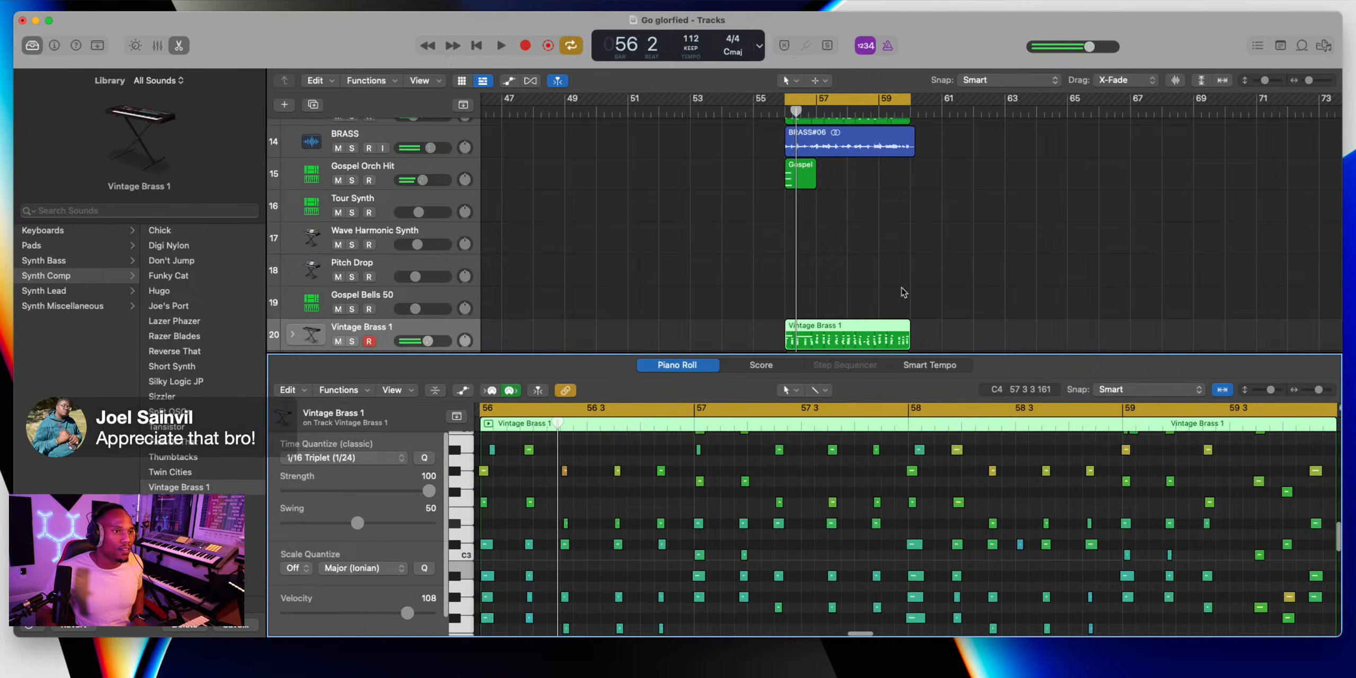
pyautogui.moveTo(913, 267); pyautogui.dragTo(846, 351)
pyautogui.click(806, 479)
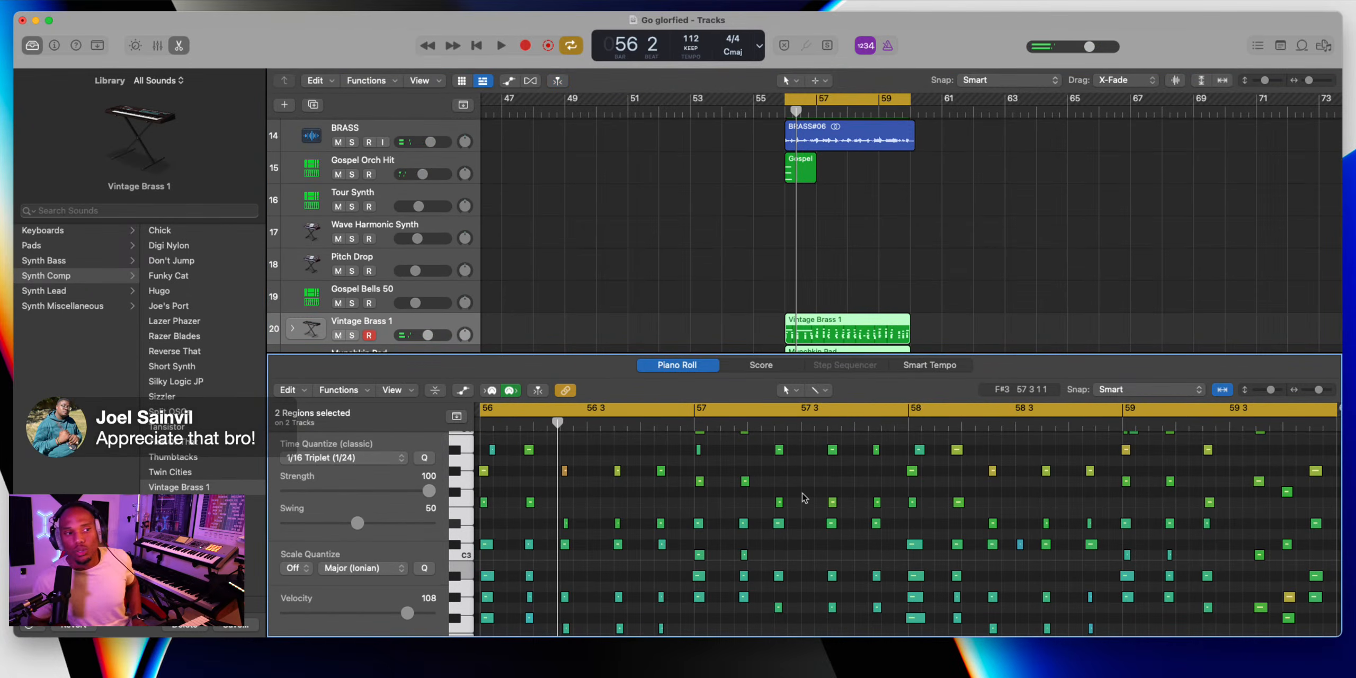
pyautogui.press('super+a')
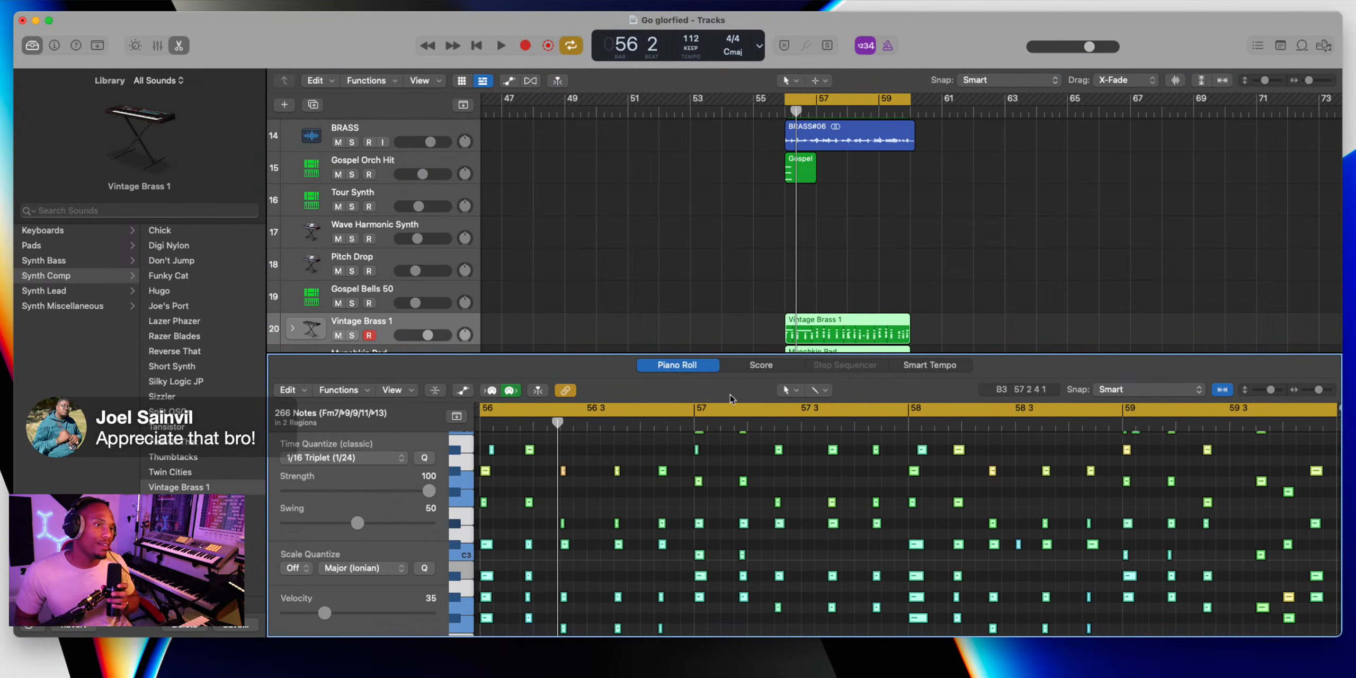
# Hide the note editor and play back from bar 56, disarming Munchkin Pad
pyautogui.click(178, 46)
pyautogui.press('c')
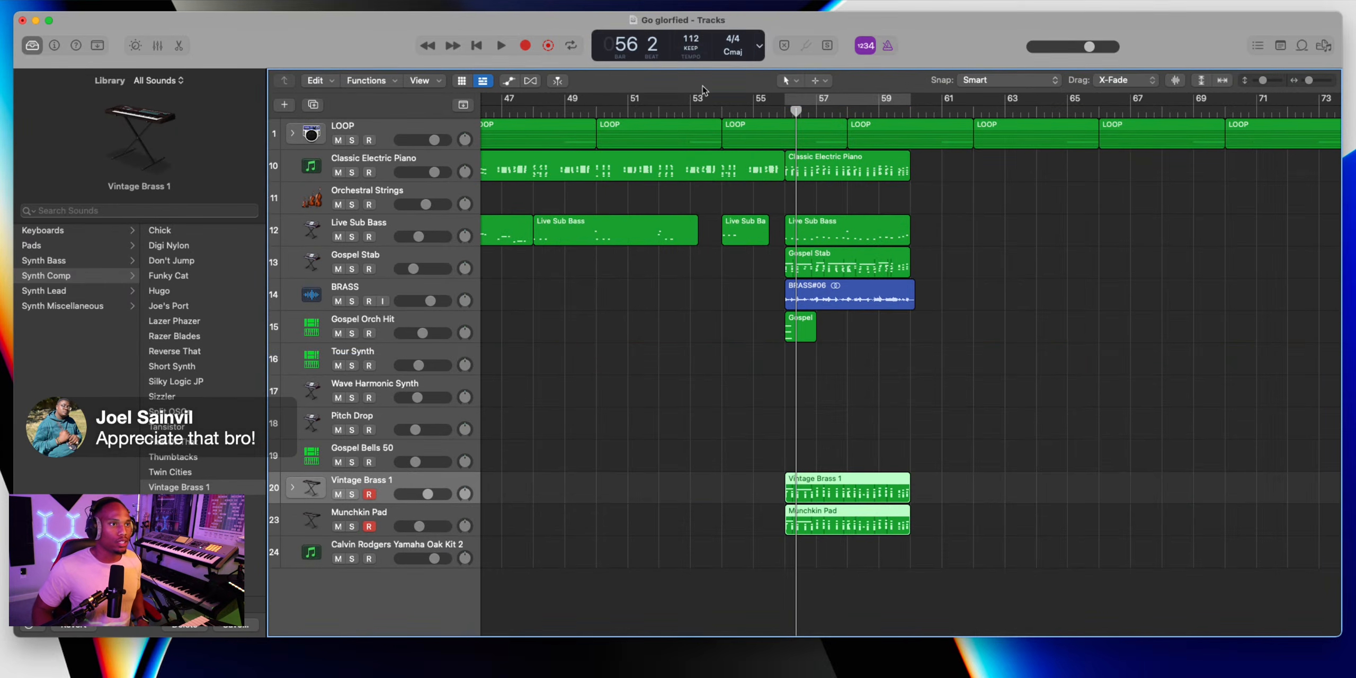
pyautogui.click(786, 109)
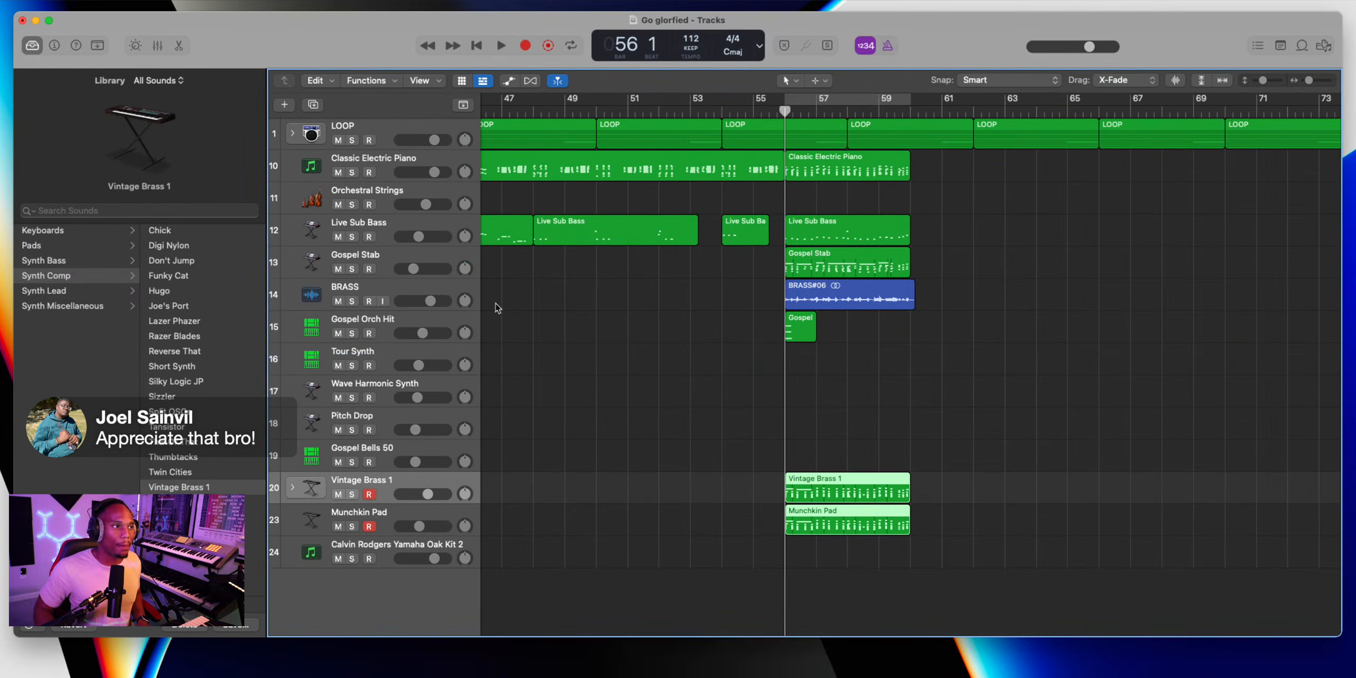
pyautogui.press('space')
pyautogui.click(369, 495)
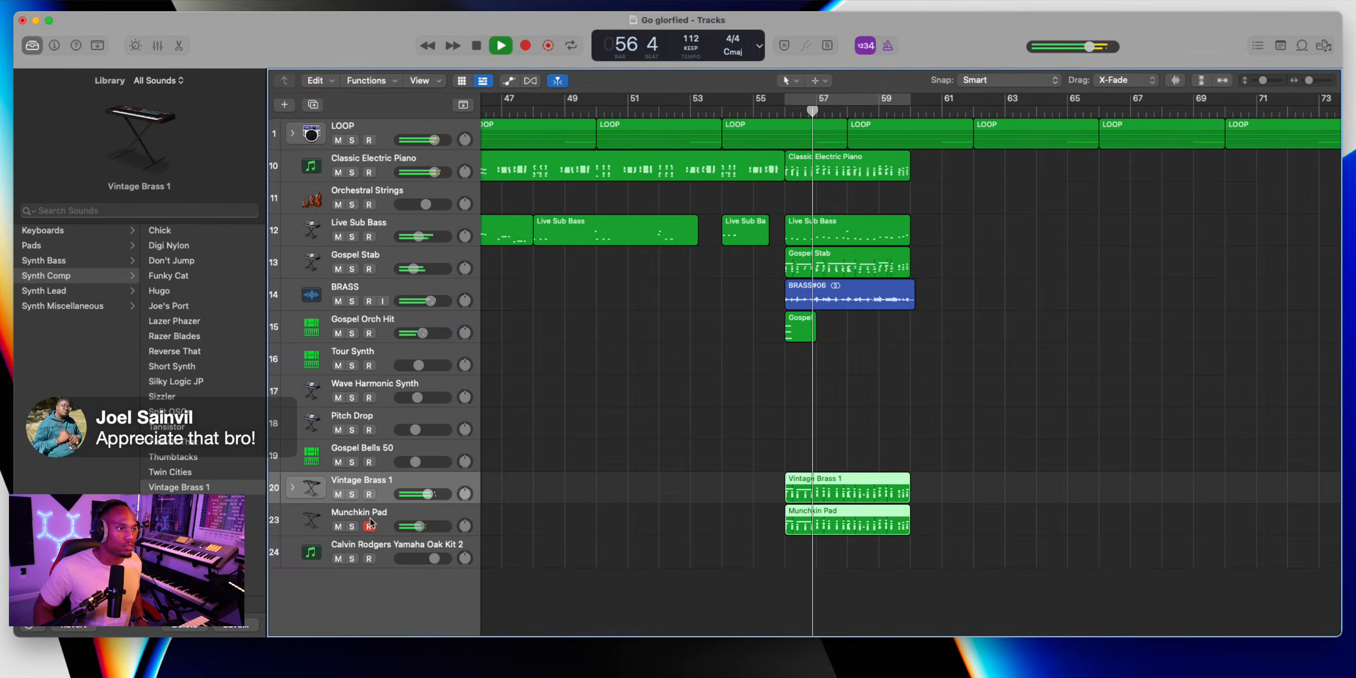
pyautogui.press('space')
pyautogui.click(383, 364)
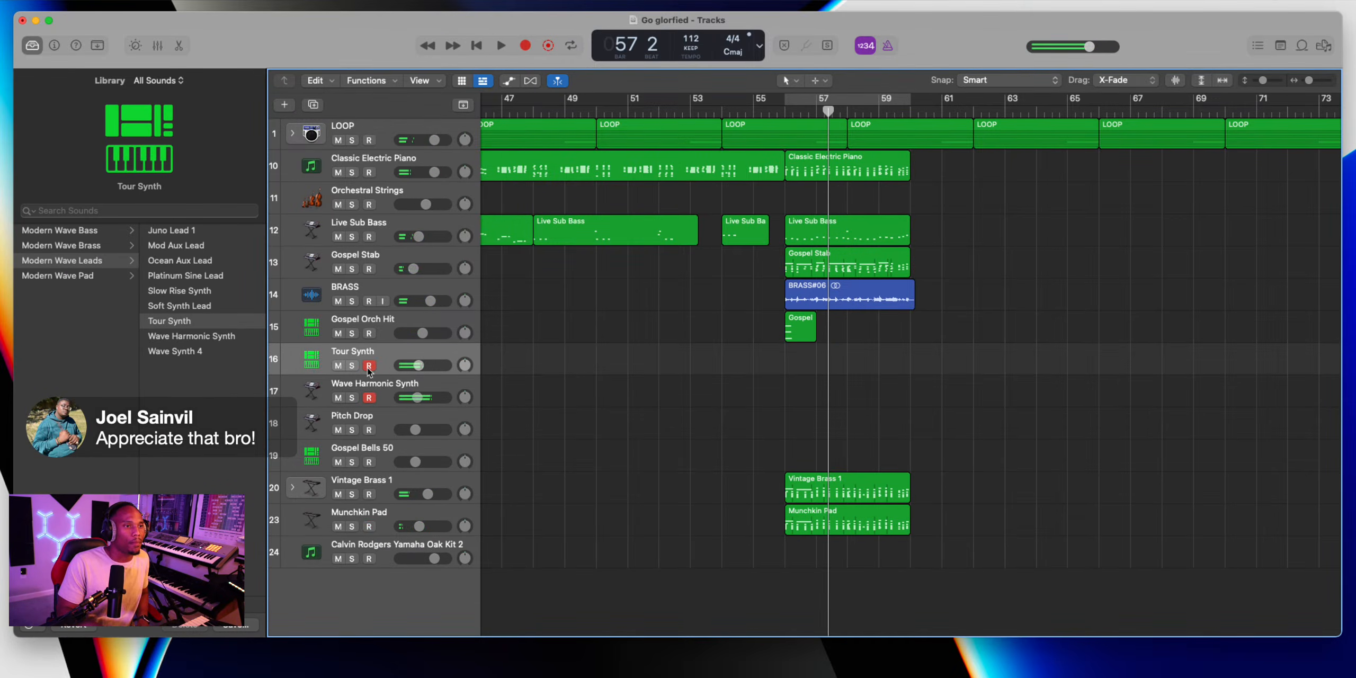
# Cycle bars 56–59 and record the Tour Synth and Wave Harmonic Synth parts
pyautogui.press('c')
pyautogui.press('space')
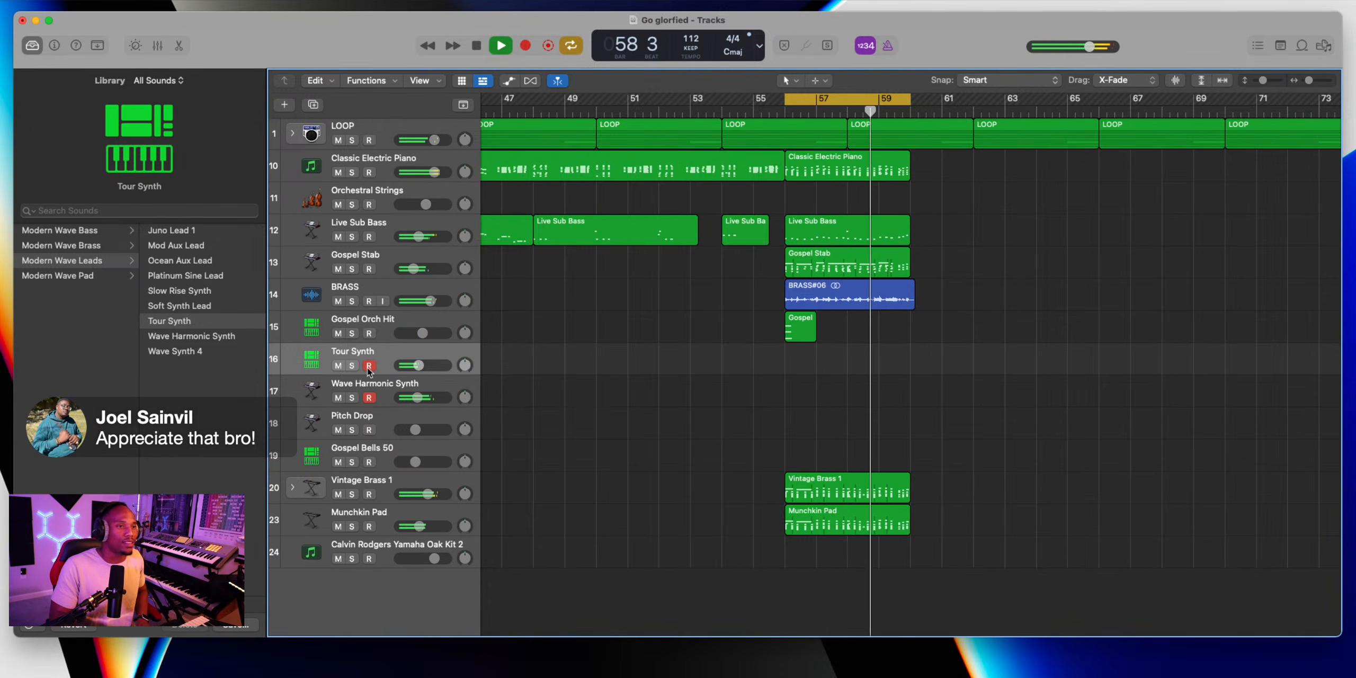
pyautogui.press('r')
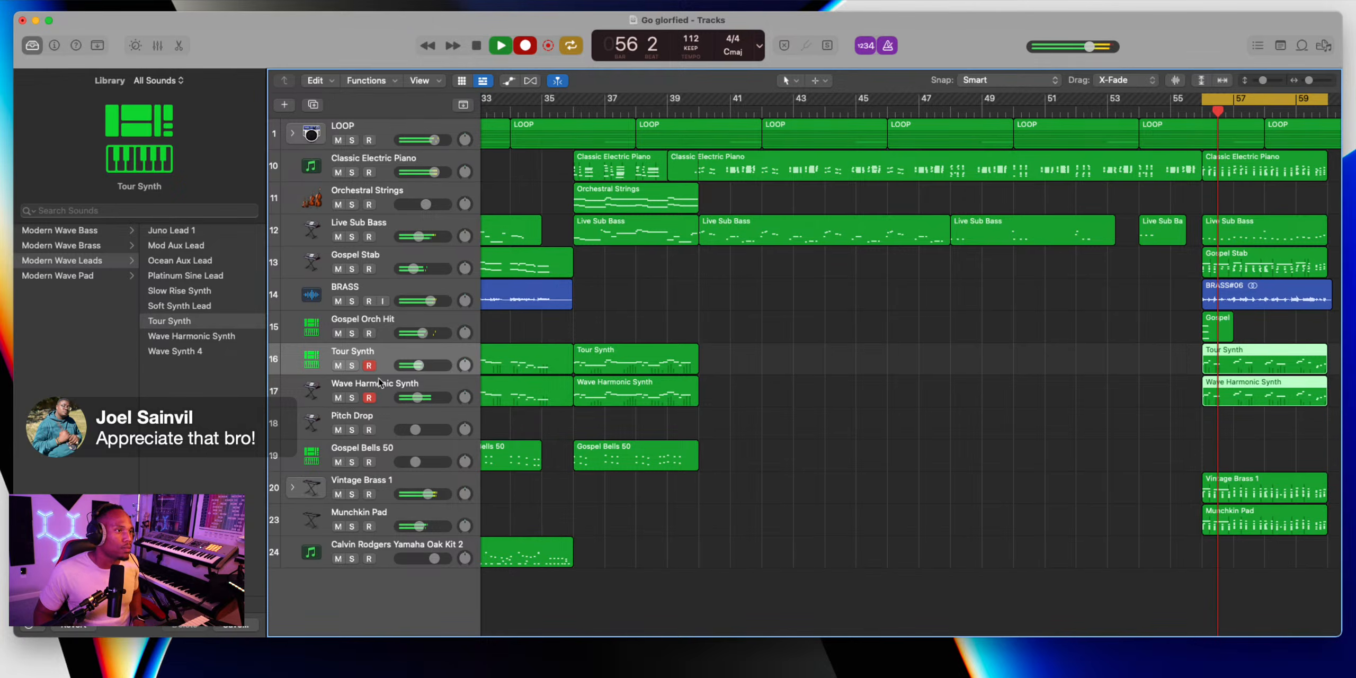
pyautogui.press('space')
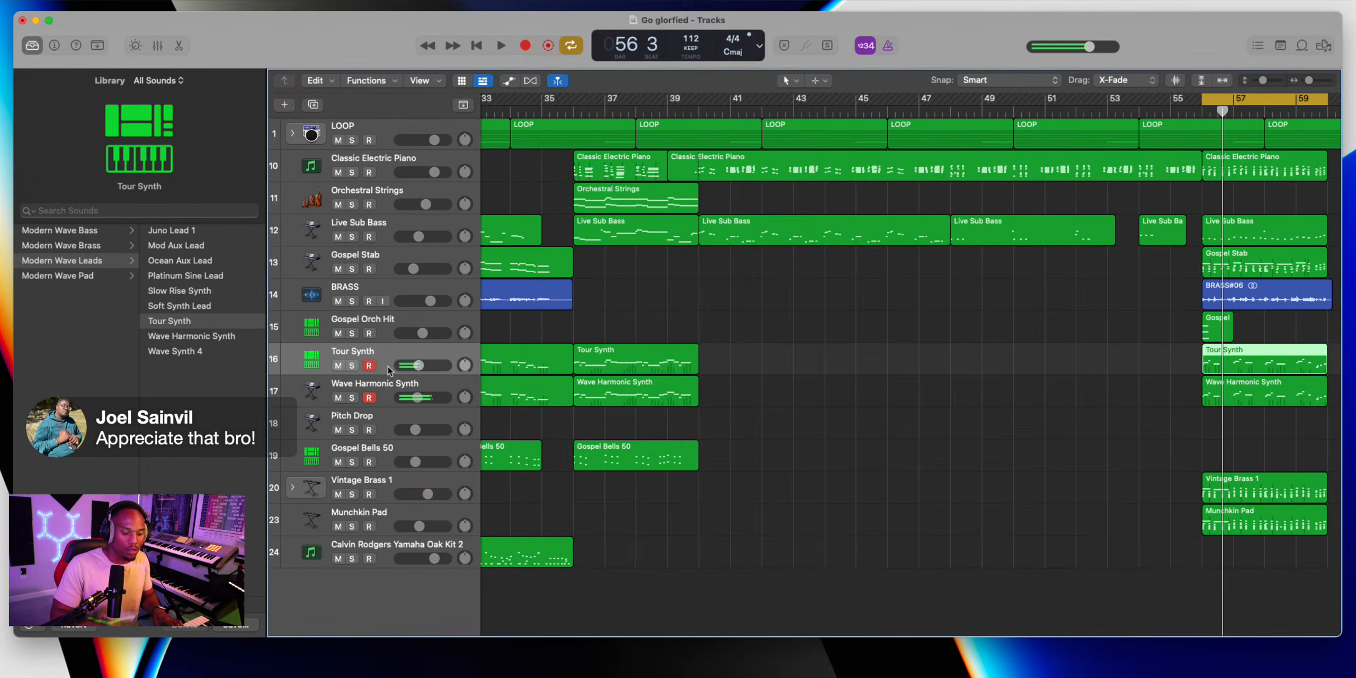
# Play back the new synth takes and select both synth regions
pyautogui.press('space')
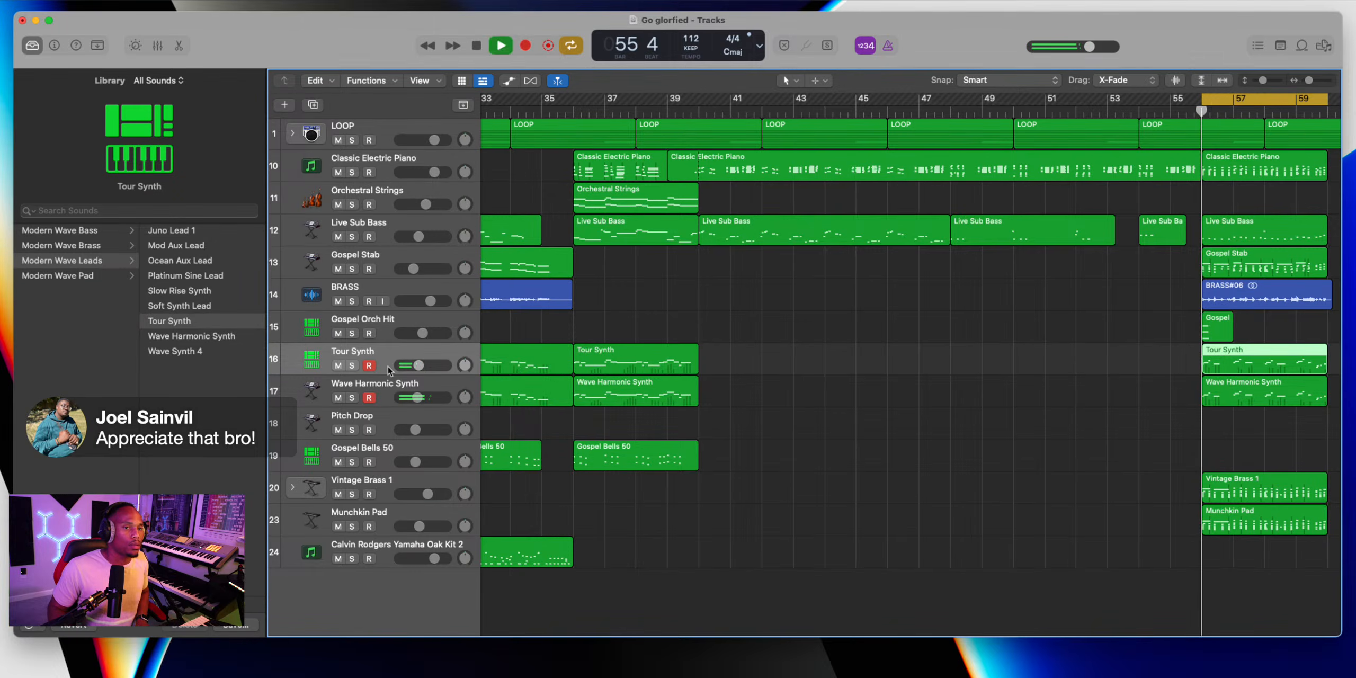
pyautogui.hscroll(5, 496, 344)
pyautogui.hscroll(2, 496, 344)
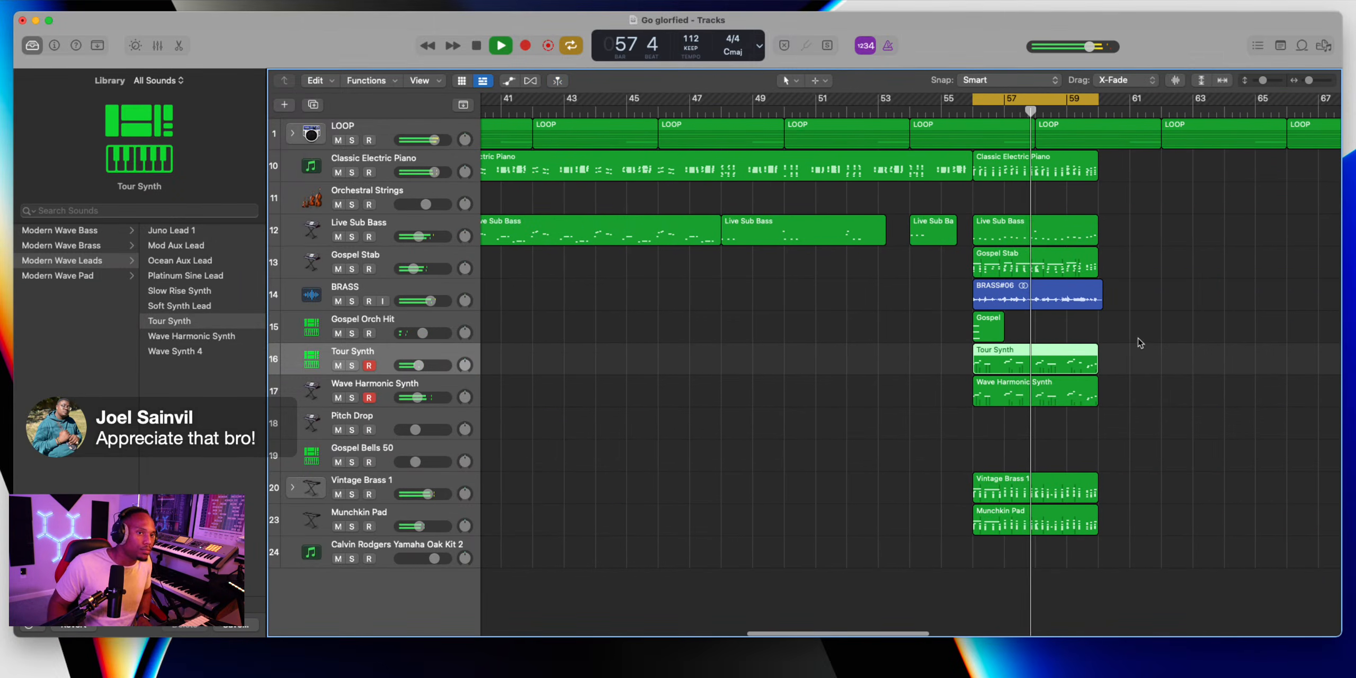
pyautogui.moveTo(1144, 334); pyautogui.dragTo(970, 400)
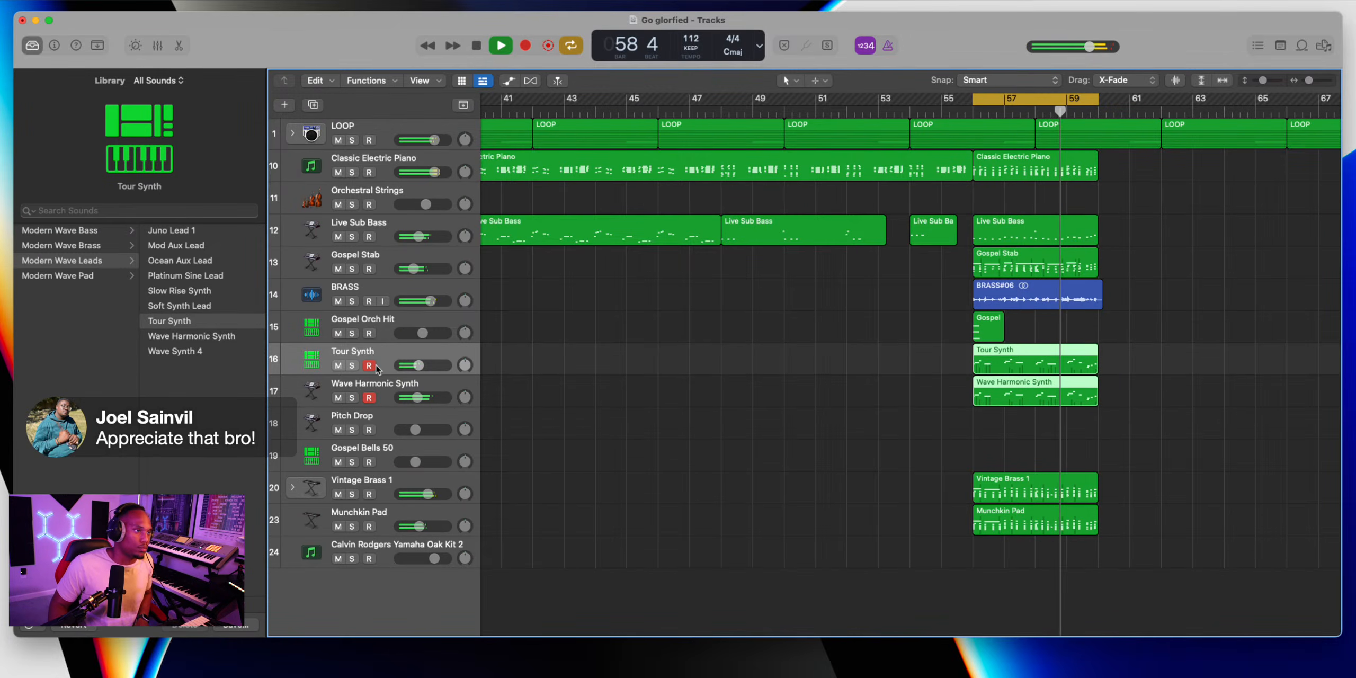
pyautogui.press('space')
pyautogui.click(386, 552)
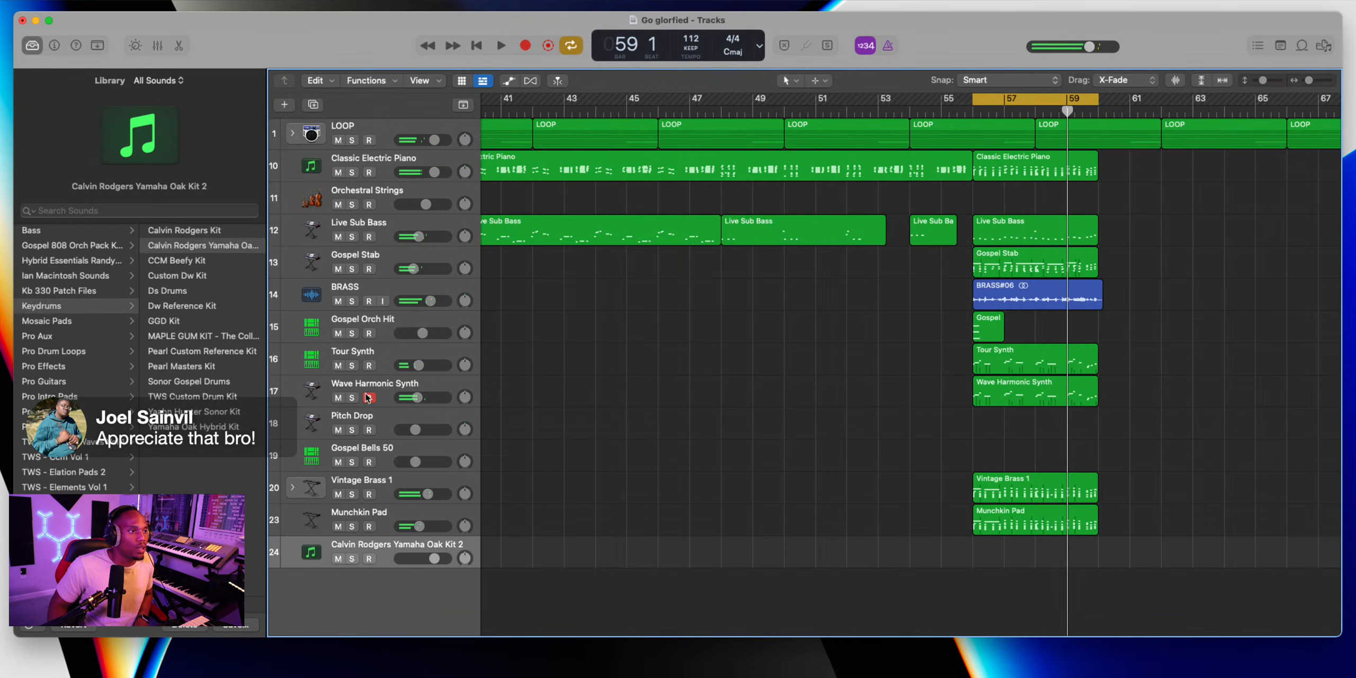
# Disarm Wave Harmonic Synth and record Calvin Rodgers Yamaha Oak Kit 2 drum takes, deleting failed ones
pyautogui.click(368, 398)
pyautogui.press('r')
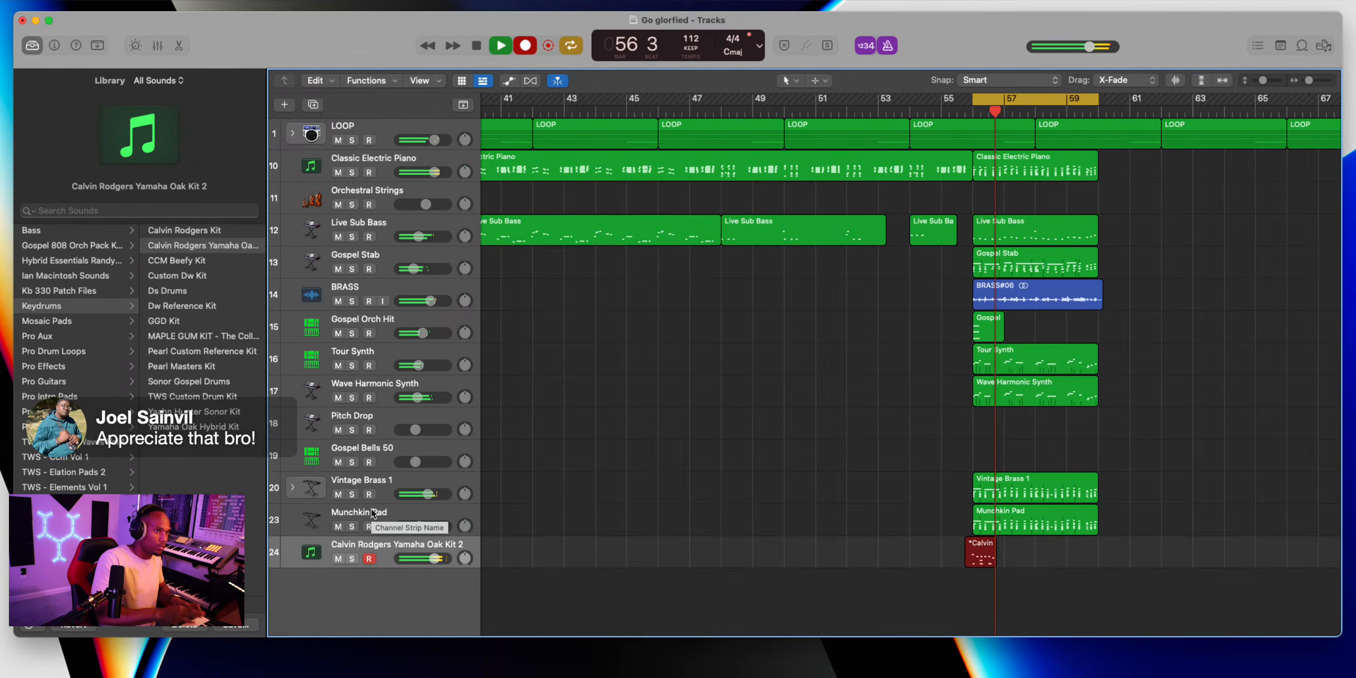
pyautogui.press('space')
pyautogui.press('Delete')
pyautogui.press('r')
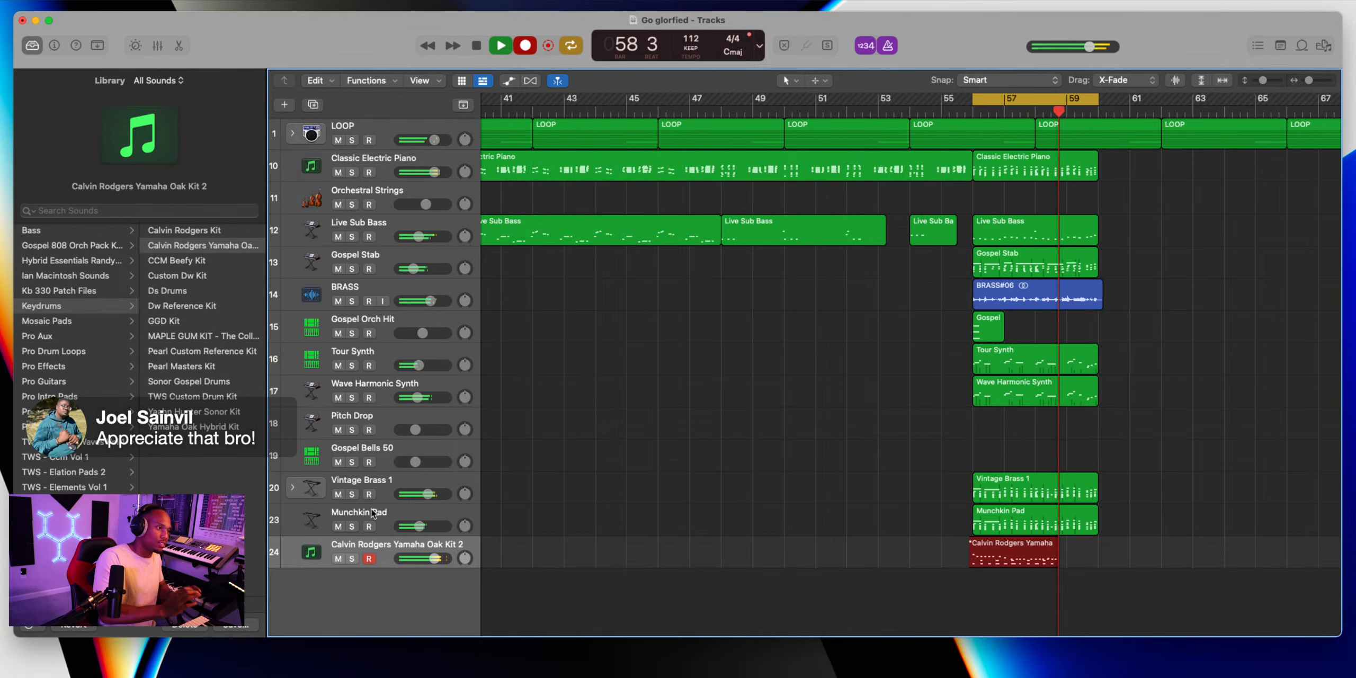
pyautogui.press('space')
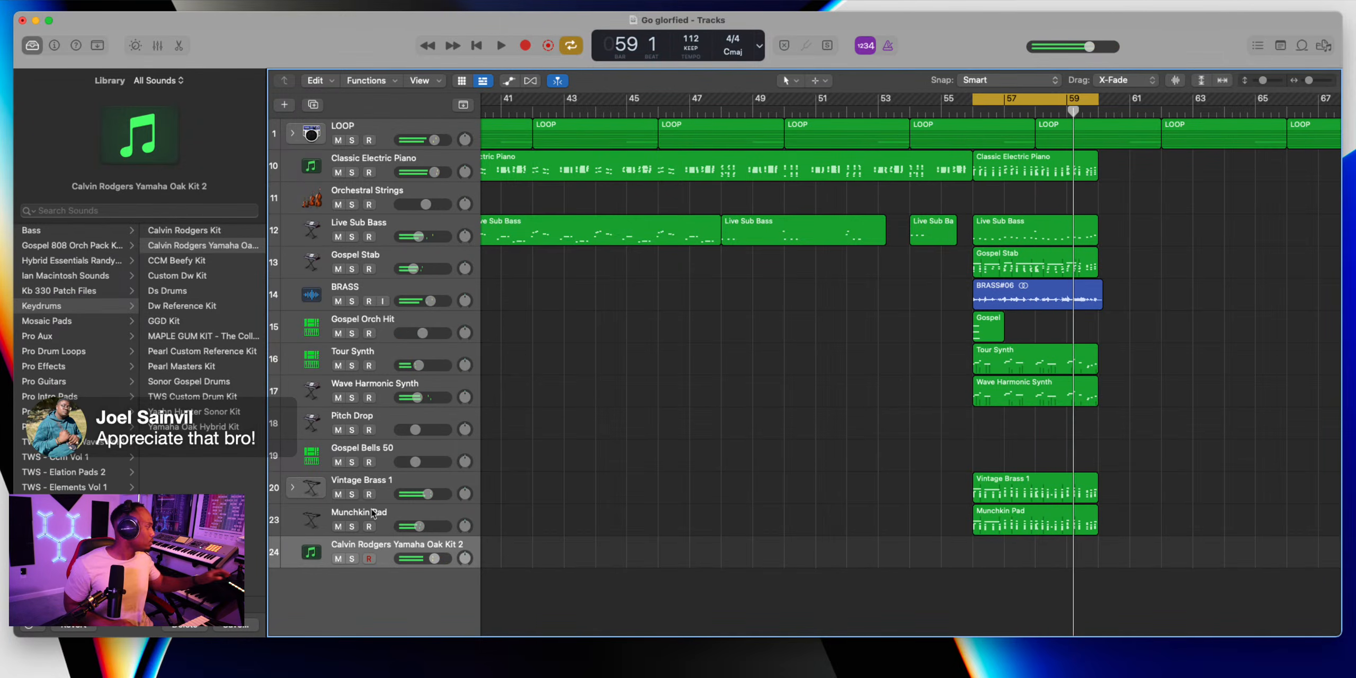
pyautogui.press('r')
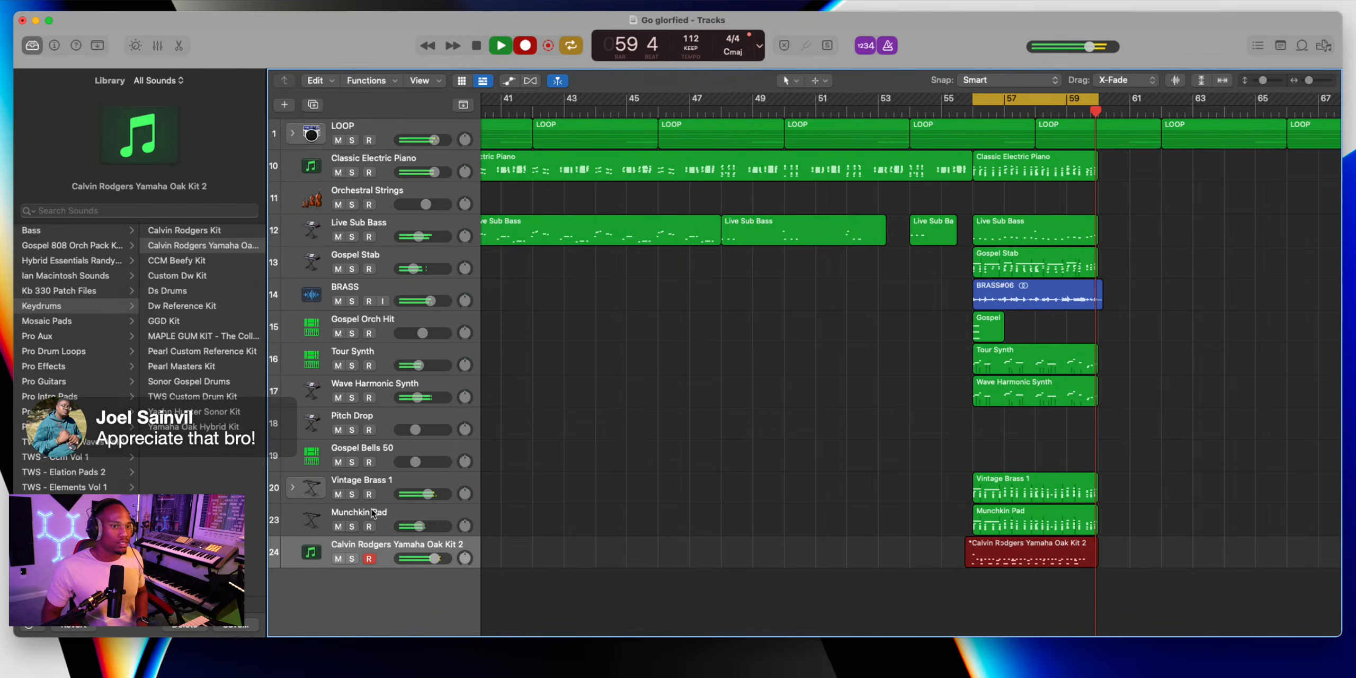
pyautogui.press('space')
pyautogui.press('Delete')
# Keep retaking the drums until a keeper region covers bars 56–59
pyautogui.press('r')
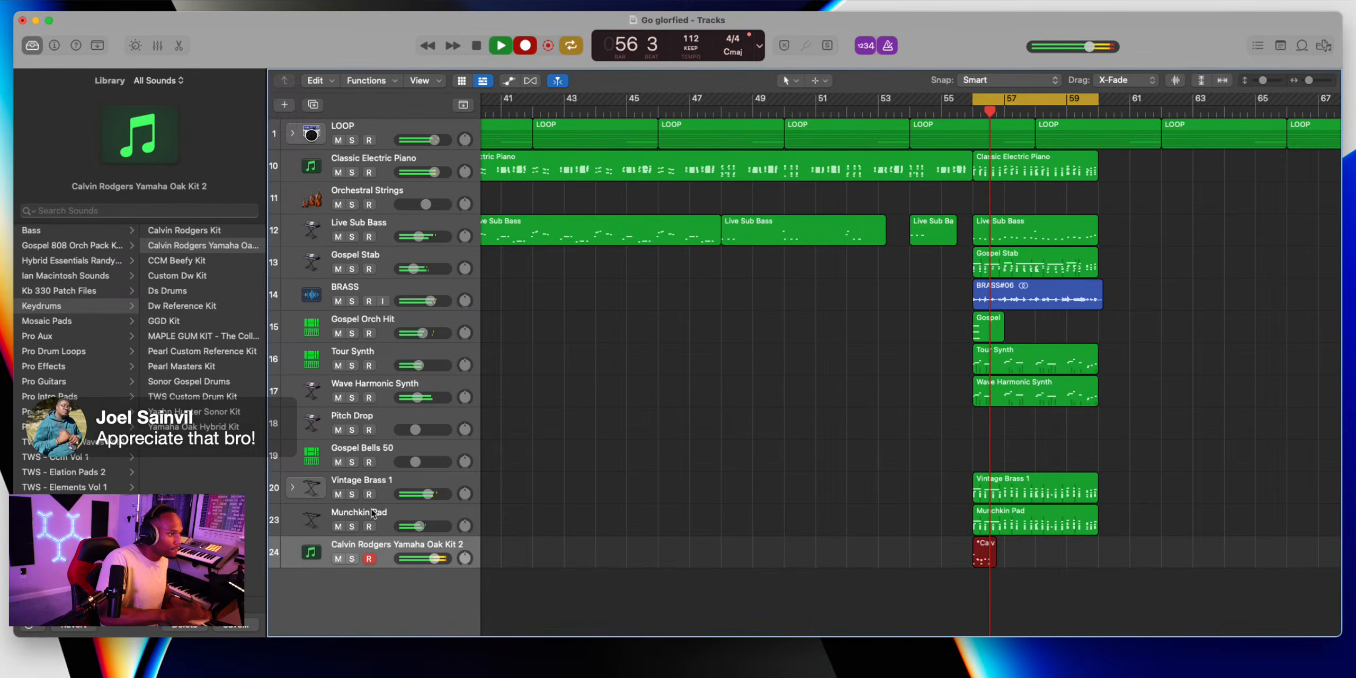
pyautogui.press('space')
pyautogui.press('super+z')
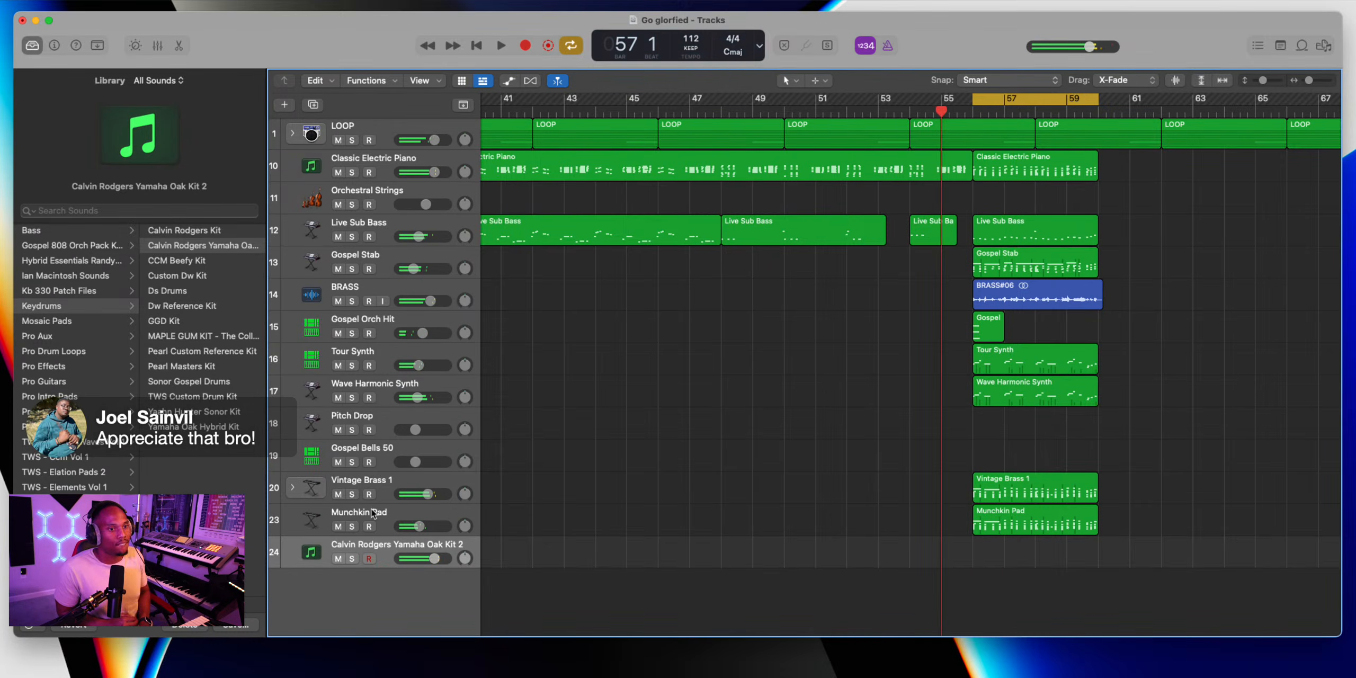
pyautogui.press('r')
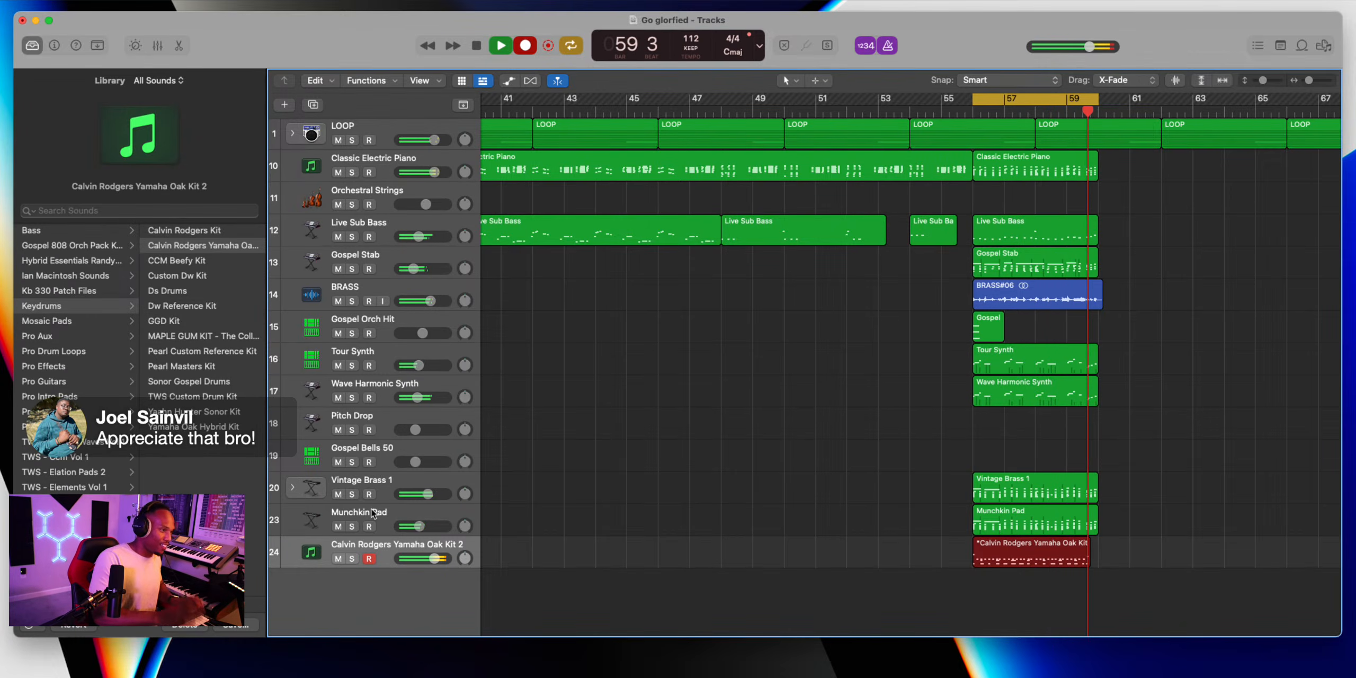
pyautogui.press('space')
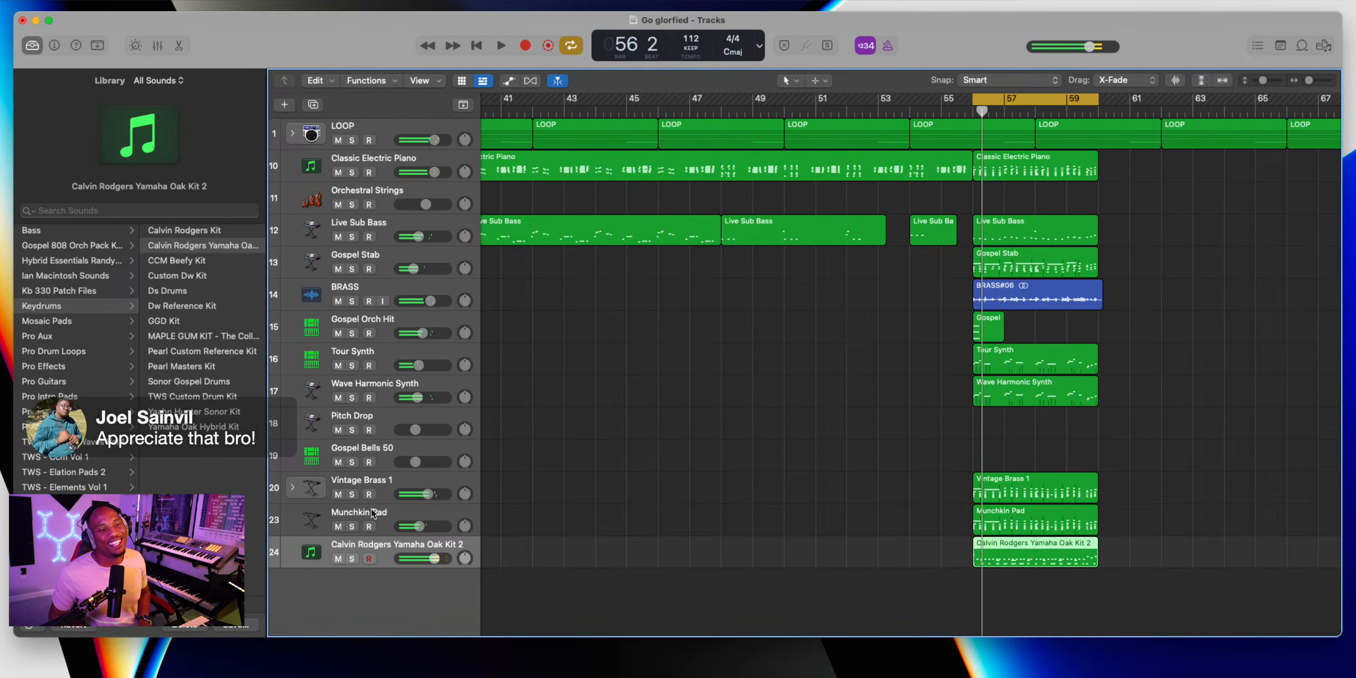
pyautogui.press('Delete')
pyautogui.press('r')
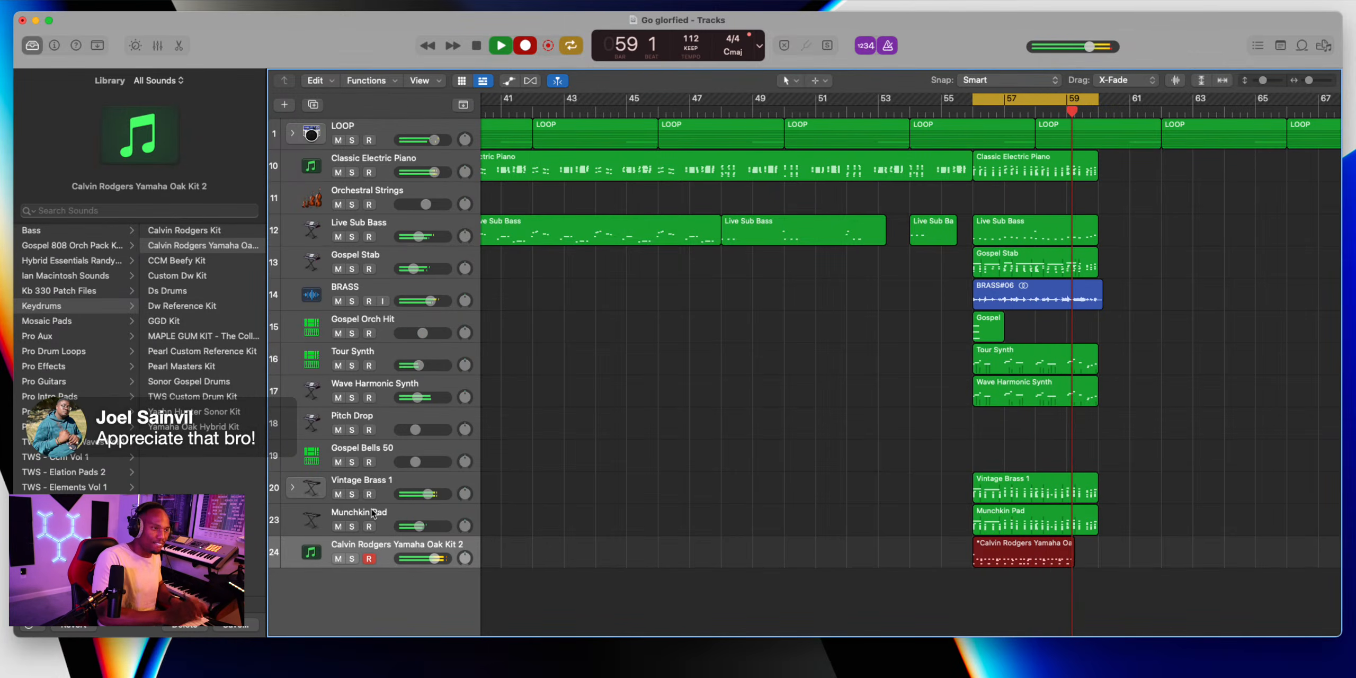
pyautogui.press('space')
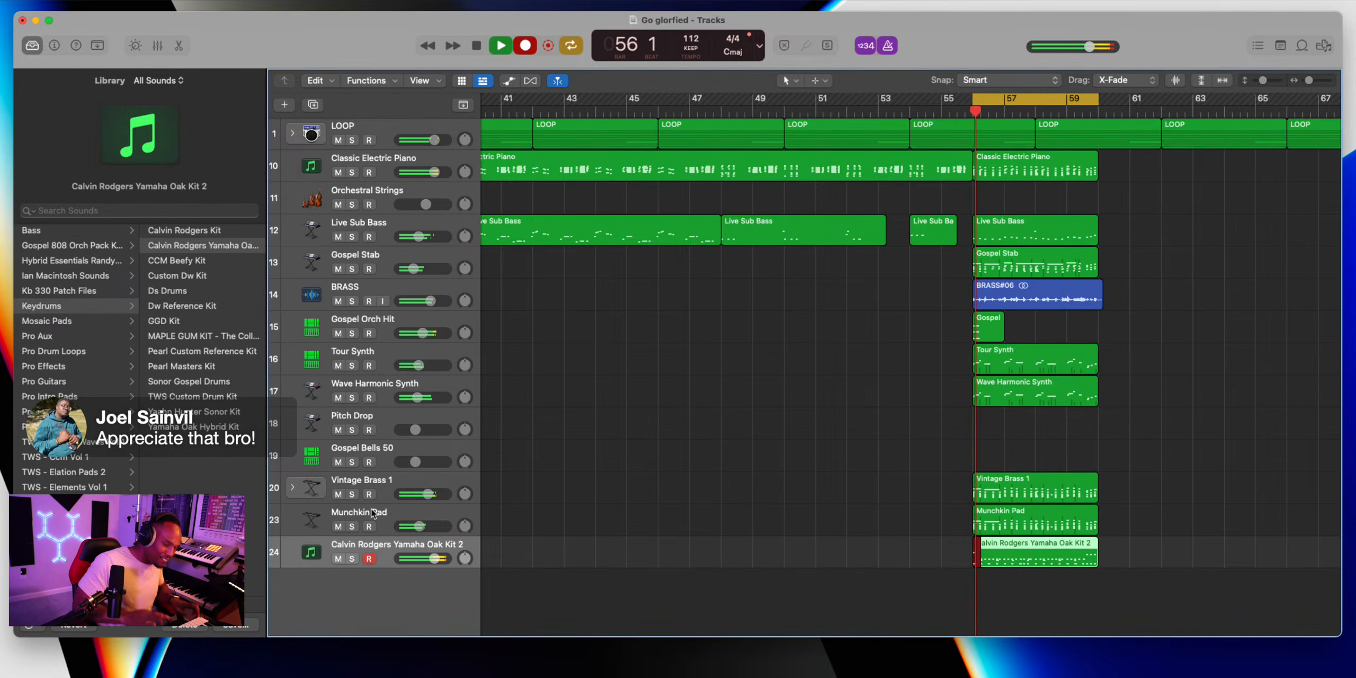
pyautogui.rightClick(377, 534)
# Open the new drum region, select all 59 notes, play it back, and close the editor
pyautogui.click(976, 553)
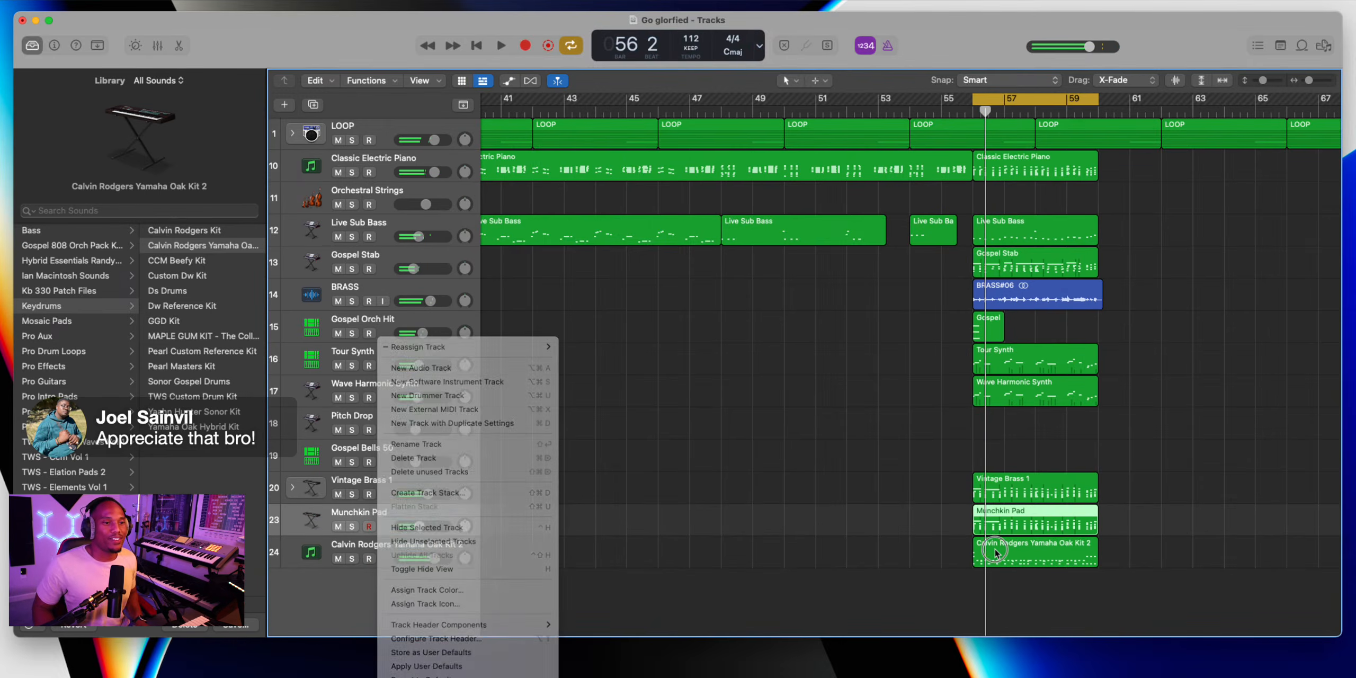
pyautogui.doubleClick(976, 553)
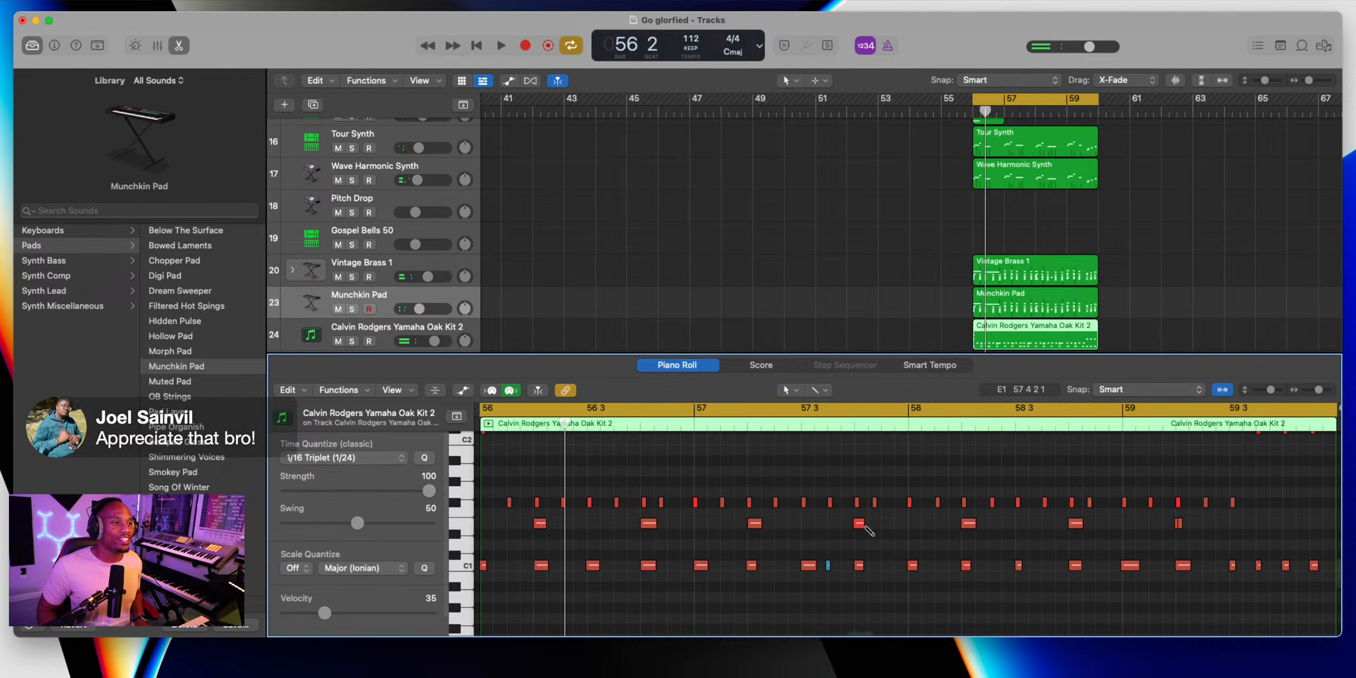
pyautogui.press('super+a')
pyautogui.press('space')
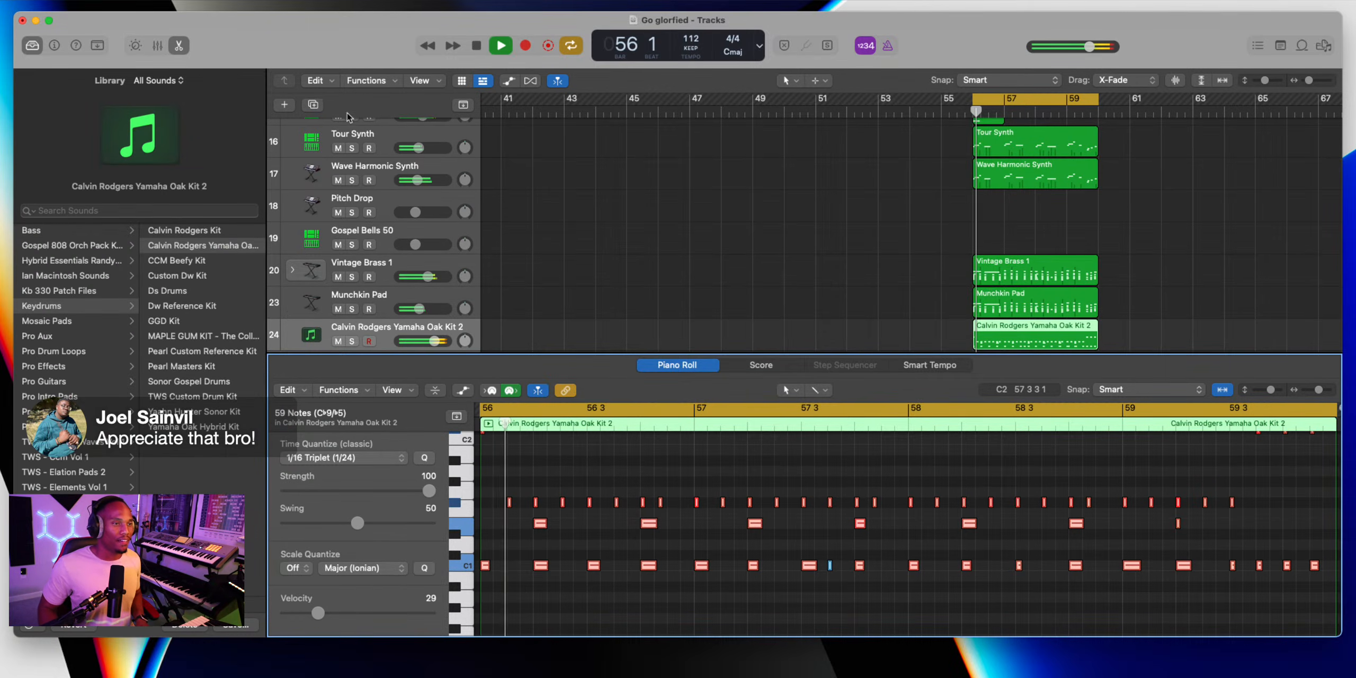
pyautogui.press('e')
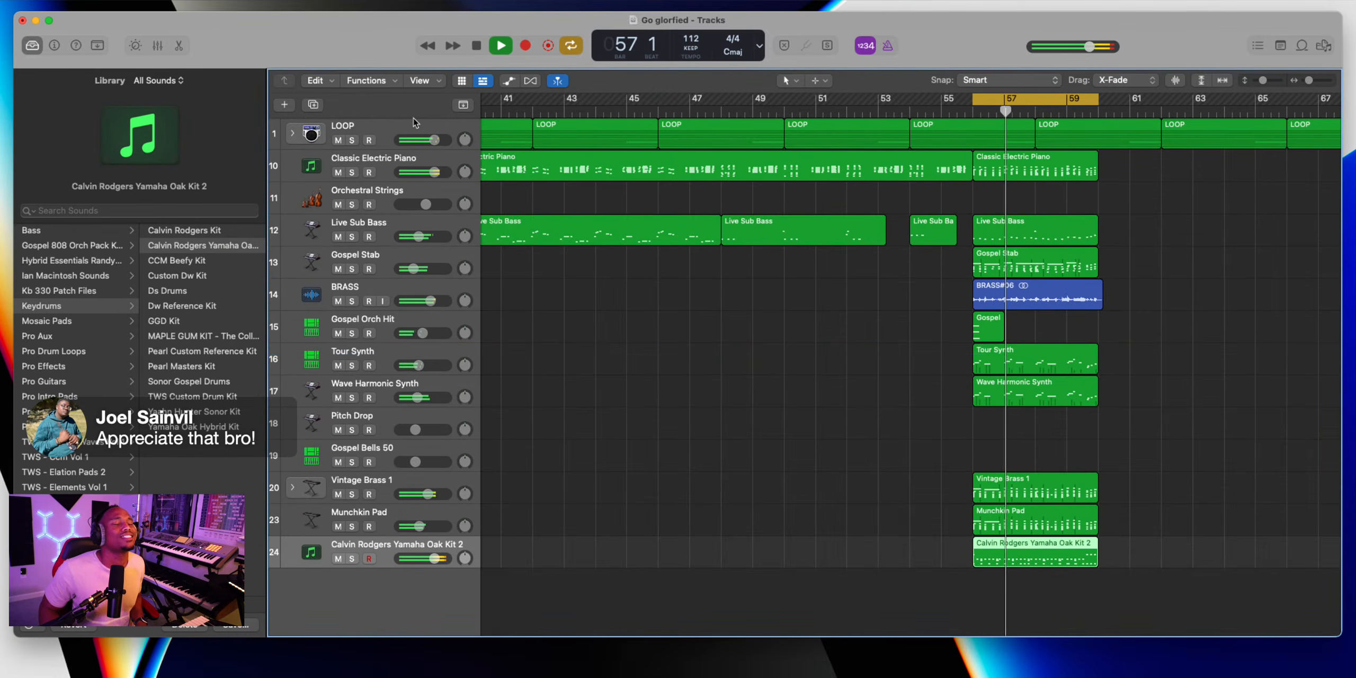
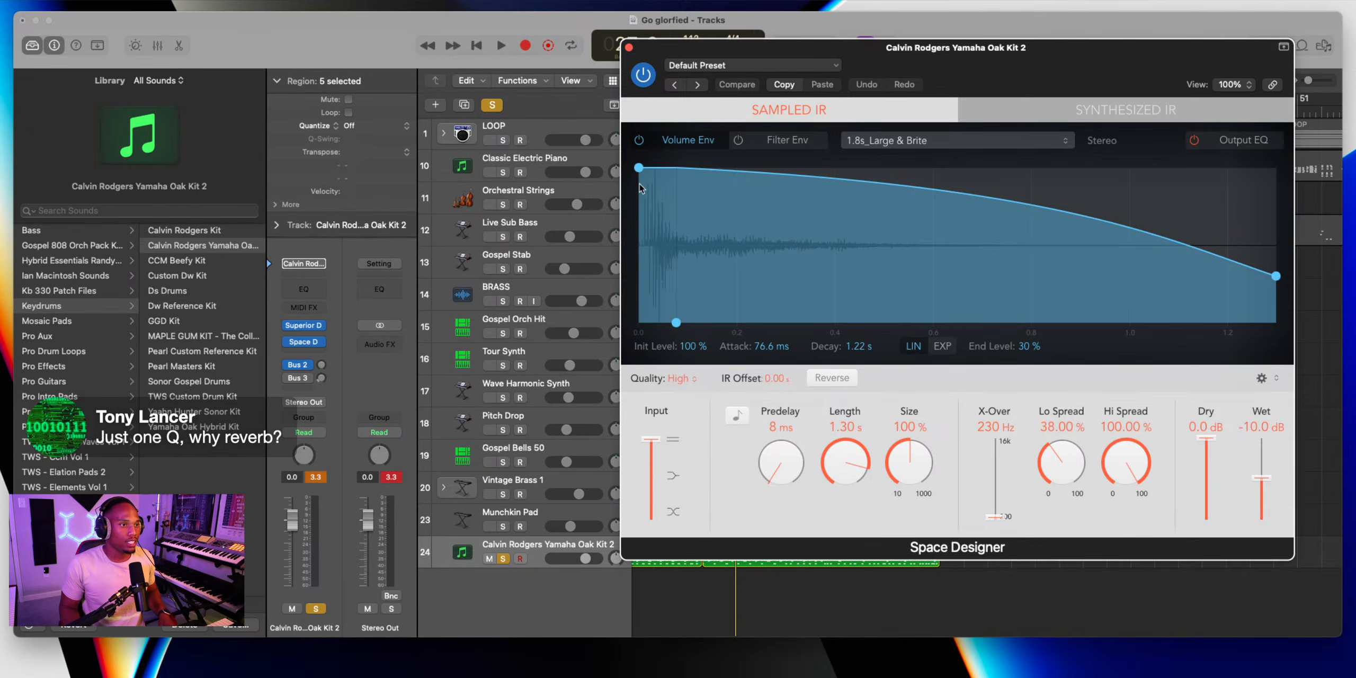
# Close the Space Designer reverb window (1.8s_Large & Brite impulse) on the drum kit track
pyautogui.click(629, 48)
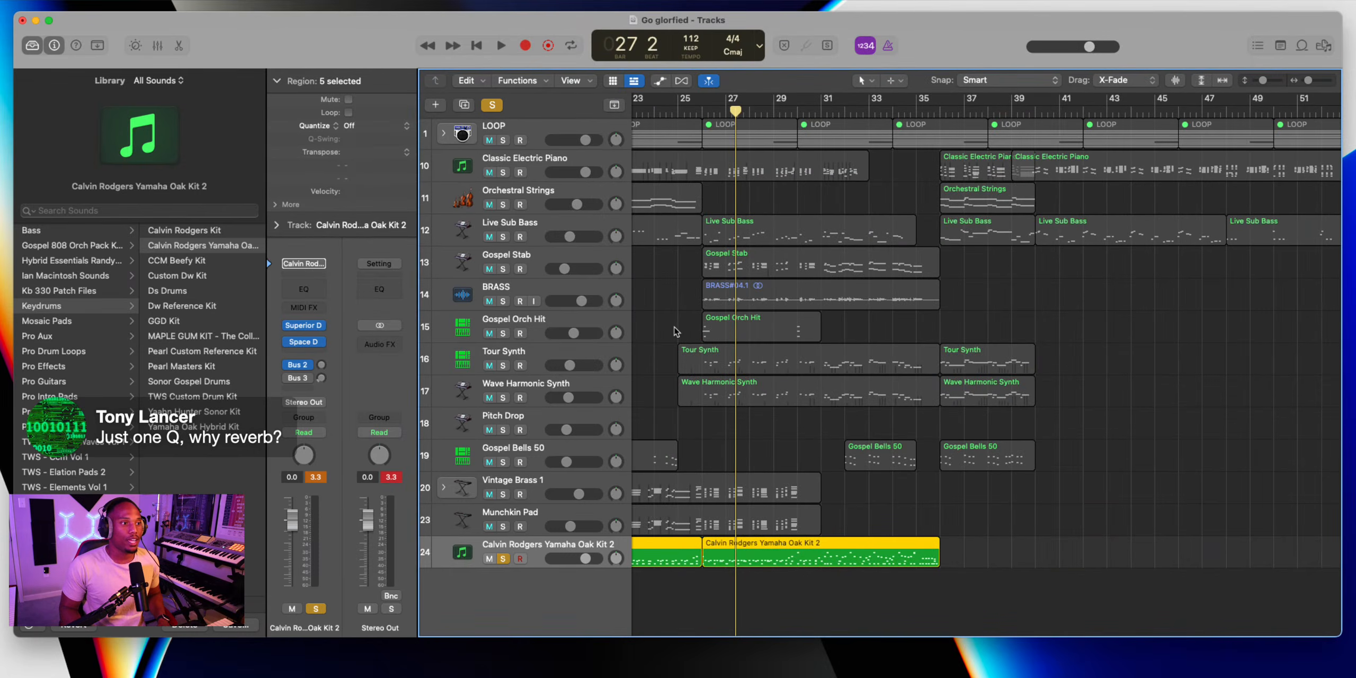
# Set the Calvin Rodgers Yamaha Oak Kit 2 reverb slot to No Plug-in and unsolo the track
pyautogui.click(319, 342)
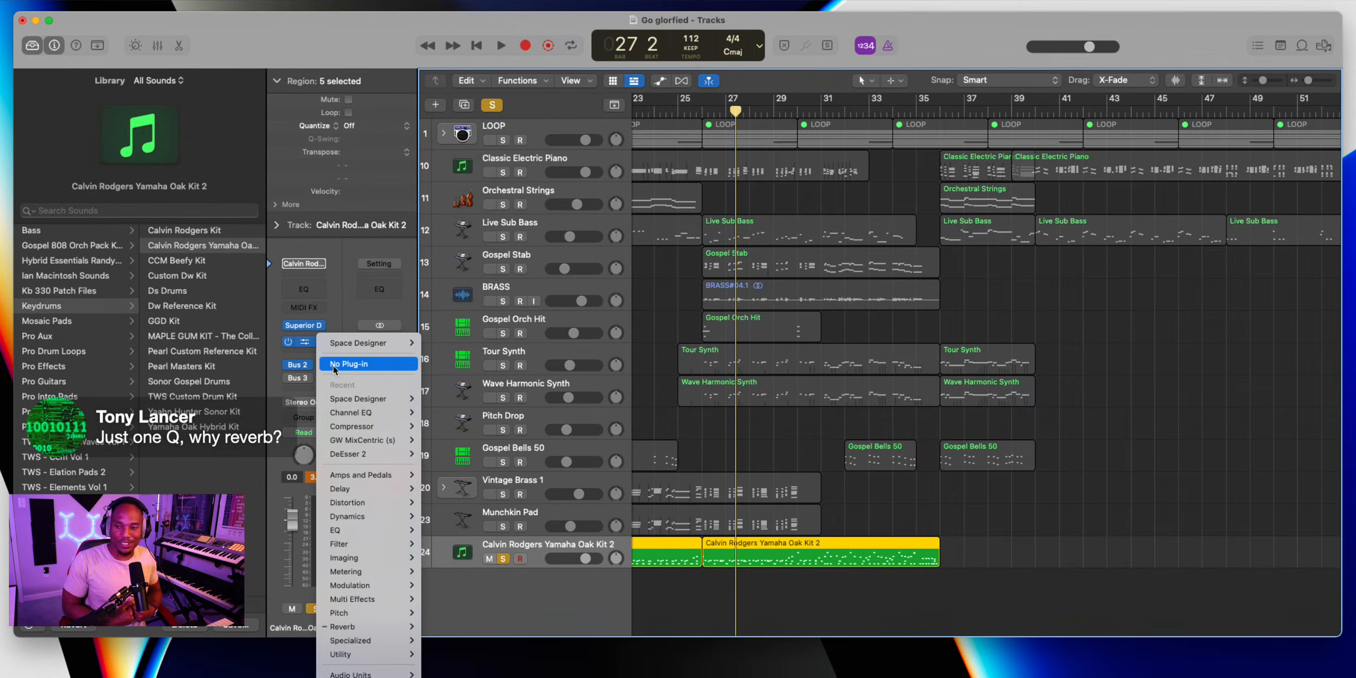
pyautogui.click(334, 366)
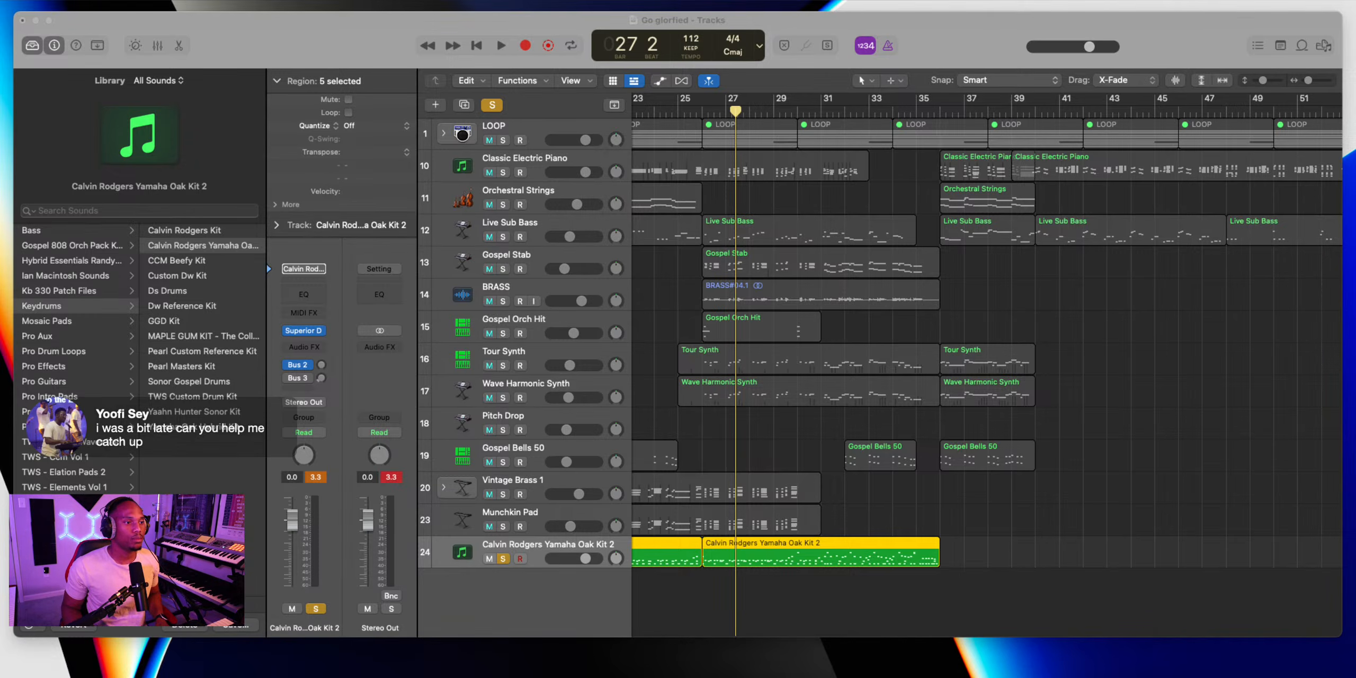
pyautogui.click(502, 560)
pyautogui.click(703, 113)
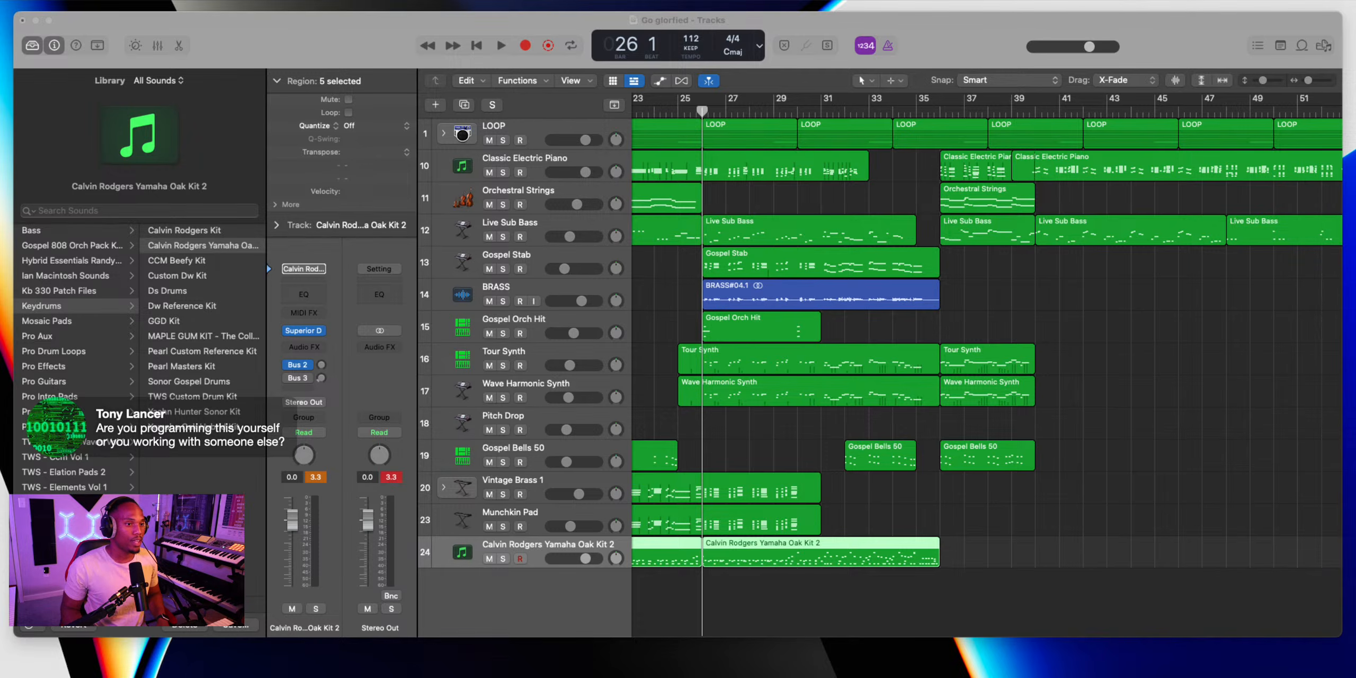
# Select the BRASS track header in the Go glorfied arrangement
pyautogui.click(703, 115)
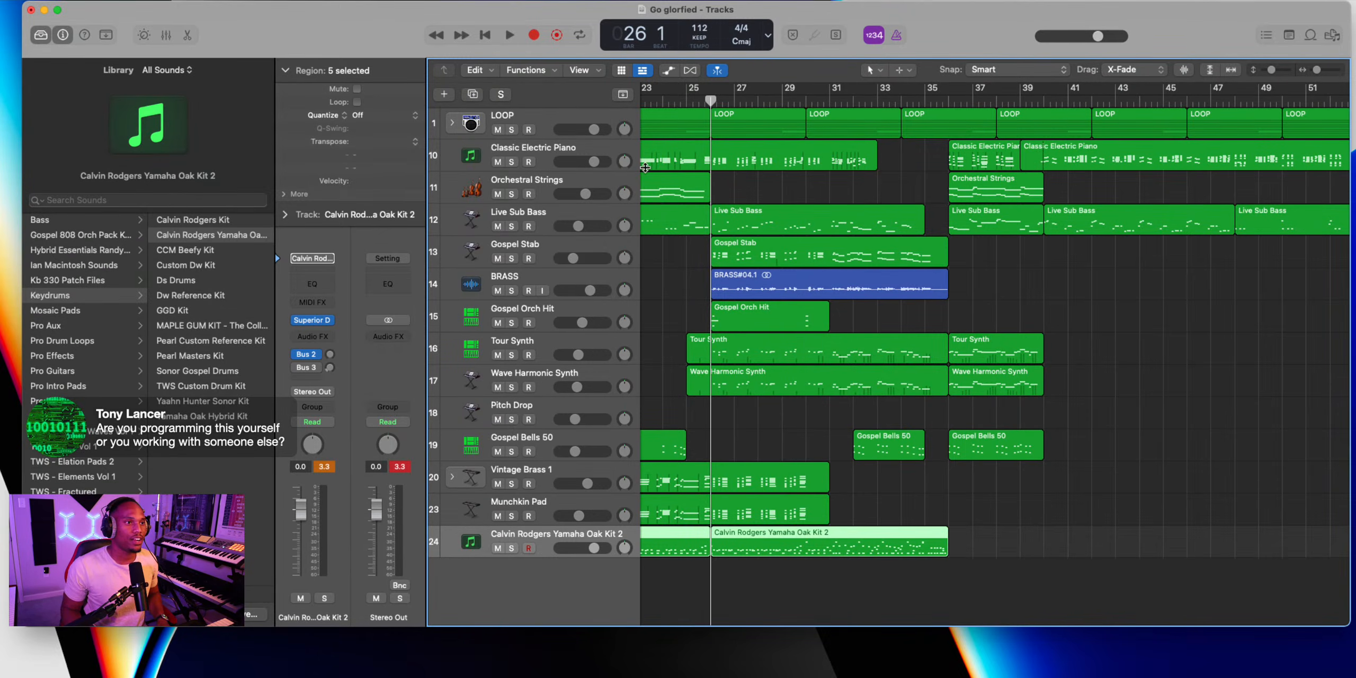
pyautogui.click(550, 285)
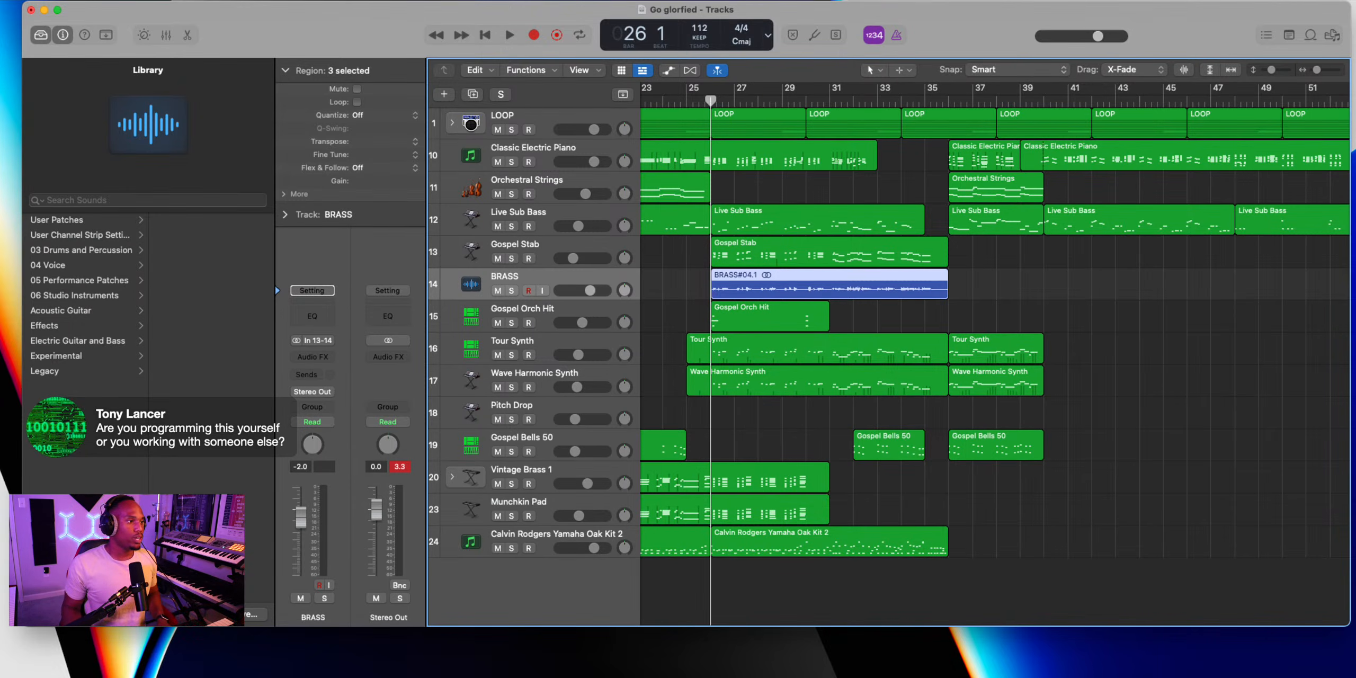
# Record a new Orchestral Strings take from bar 26, undoing the first failed attempt
pyautogui.press('space')
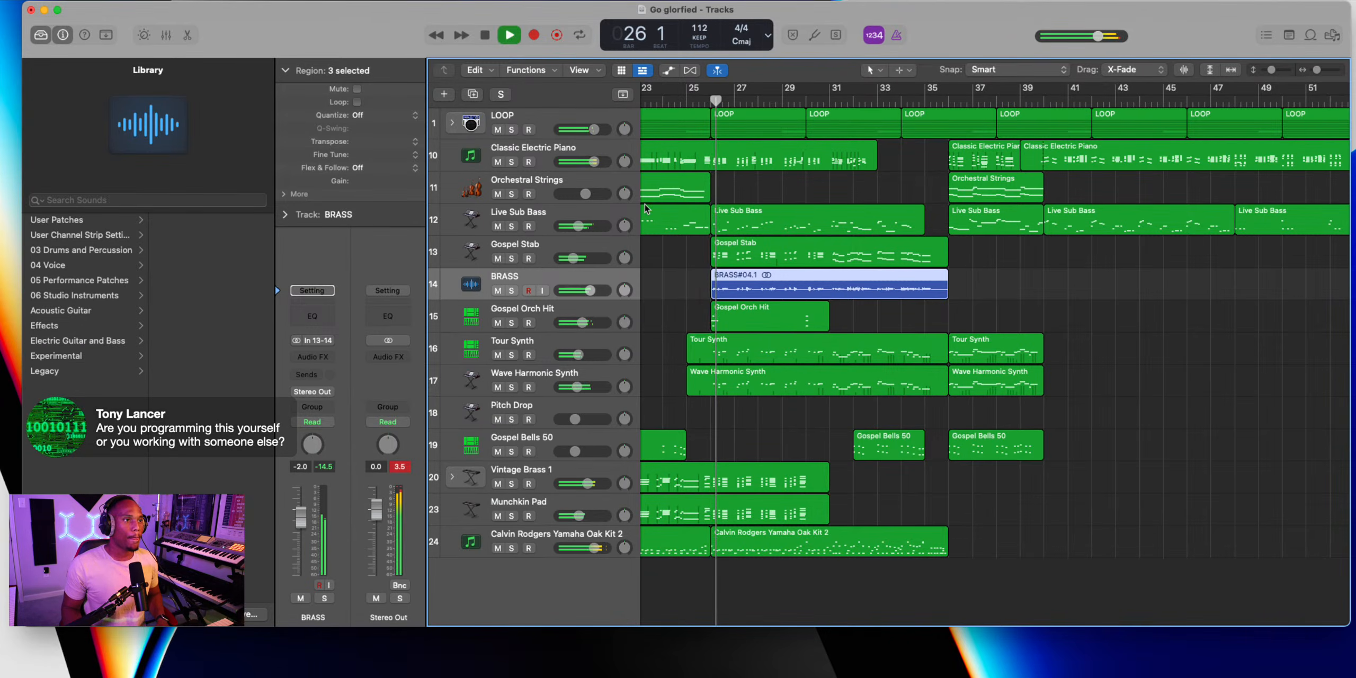
pyautogui.press('space')
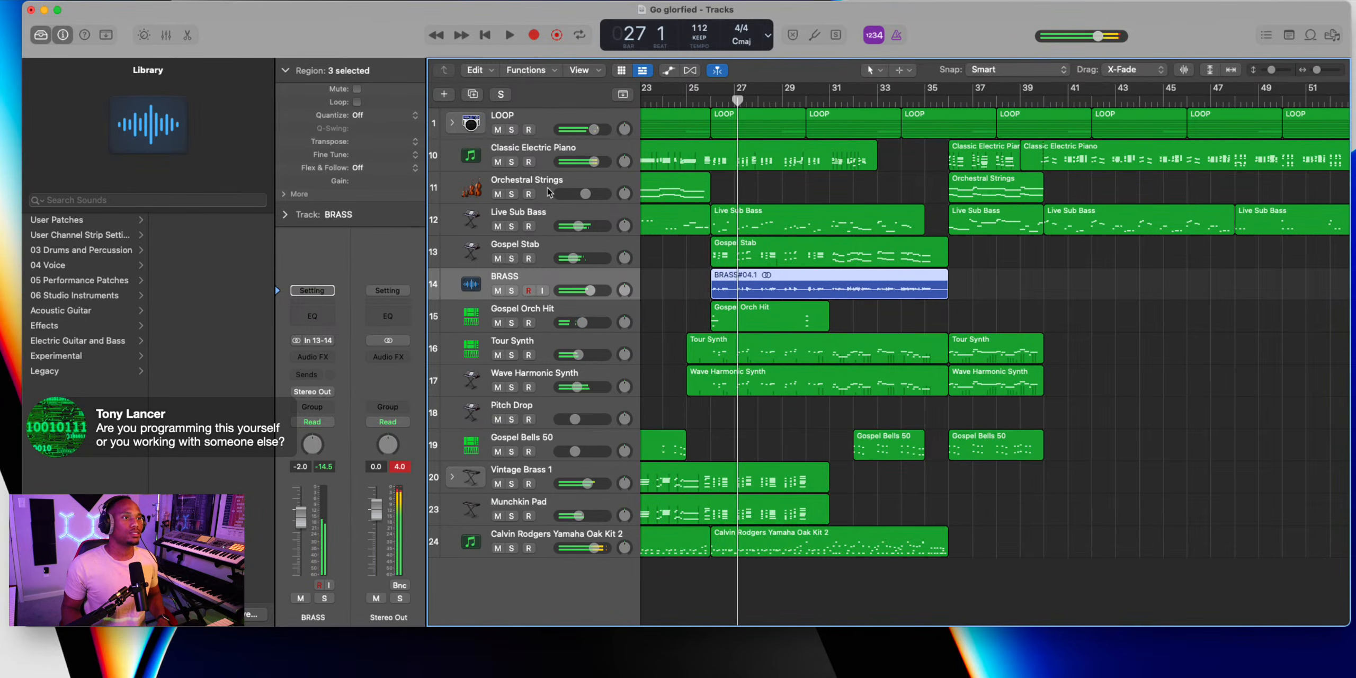
pyautogui.click(549, 192)
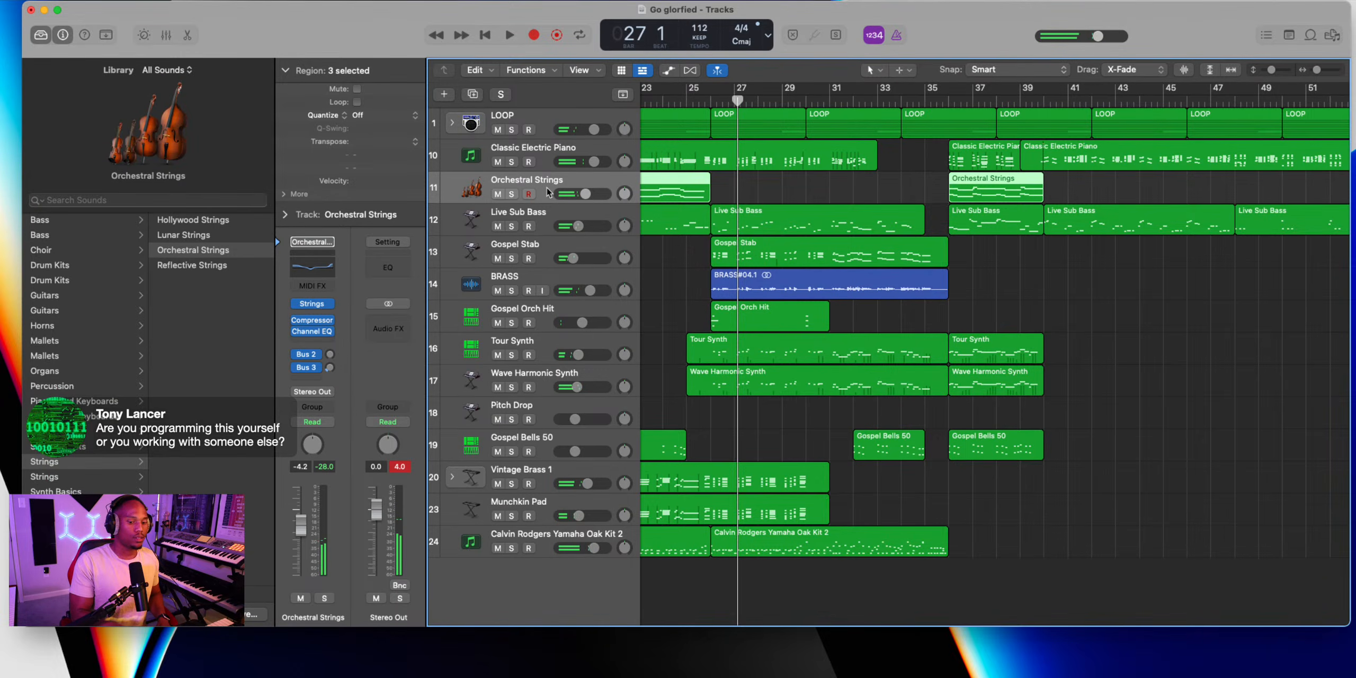
pyautogui.press('r')
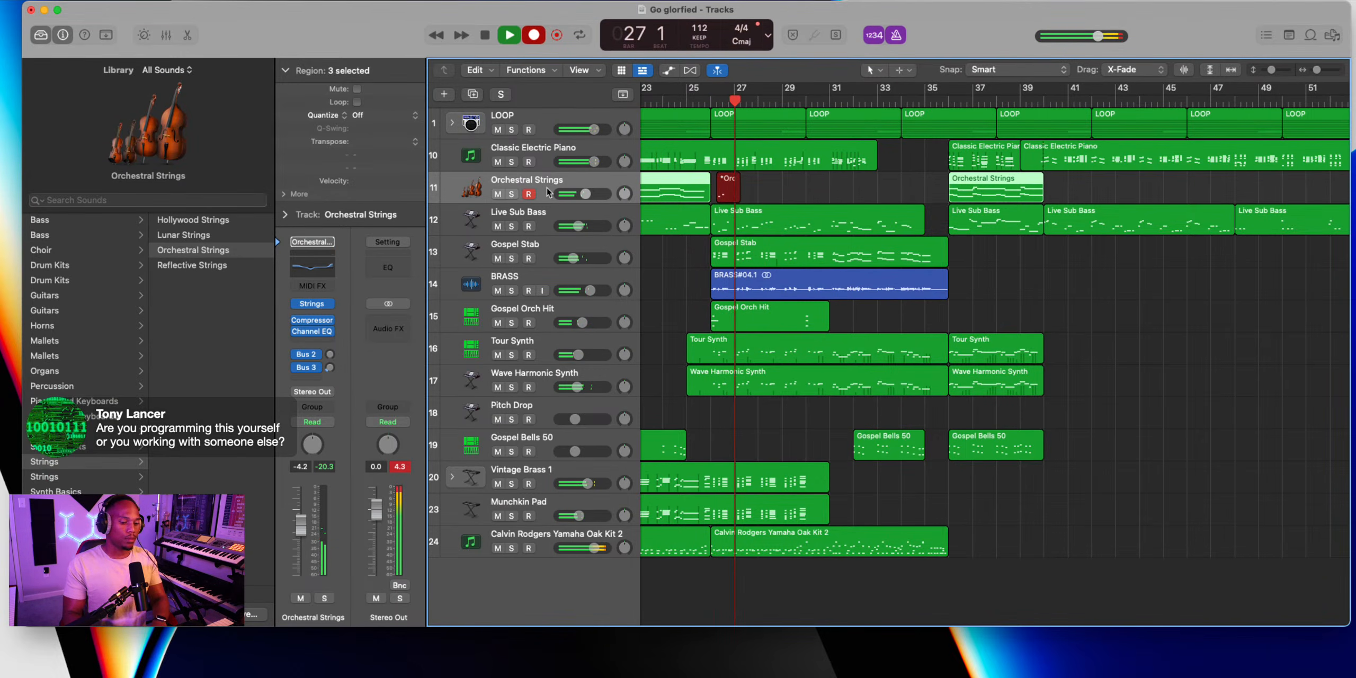
pyautogui.press('space')
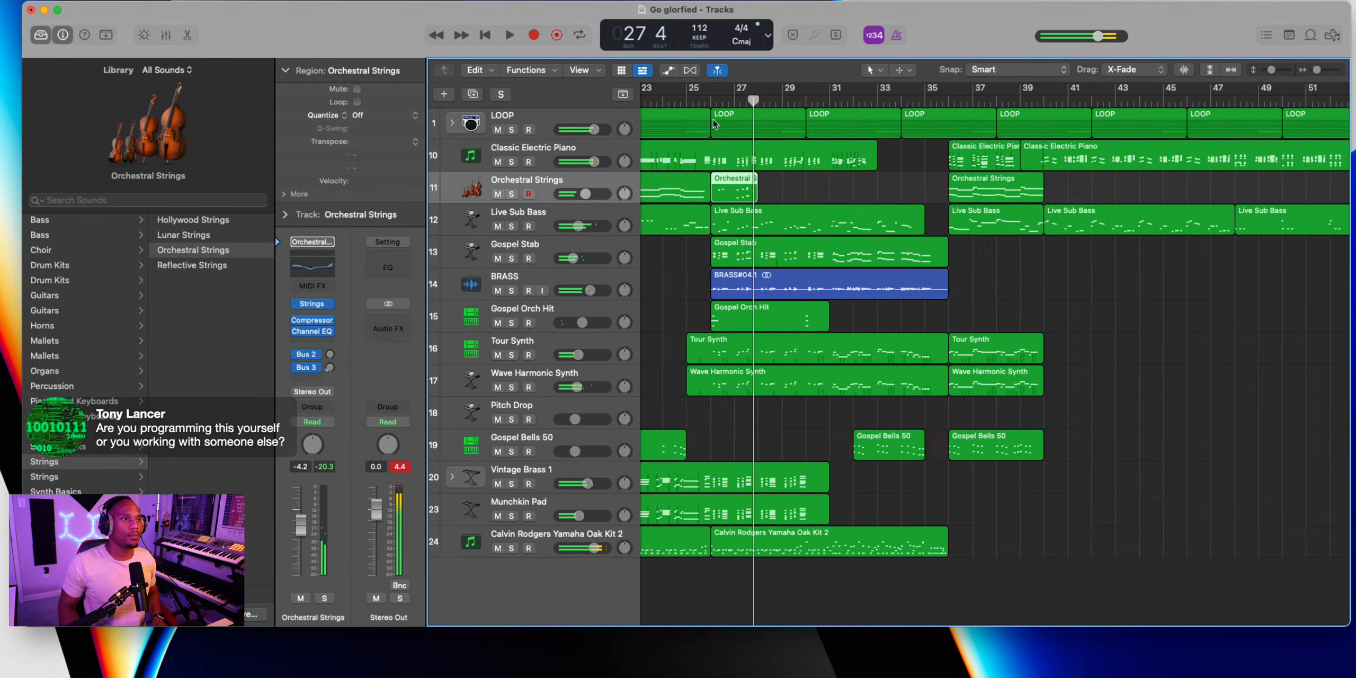
pyautogui.press('super+z')
pyautogui.click(710, 102)
pyautogui.press('r')
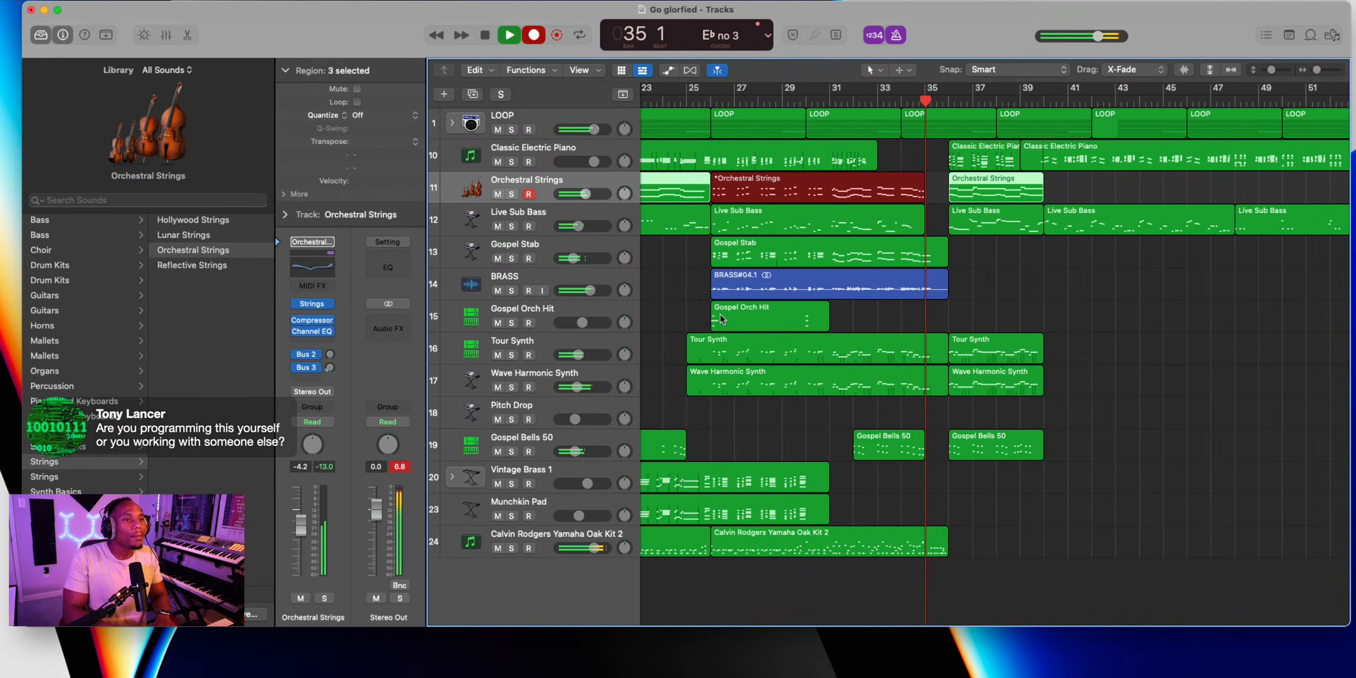
pyautogui.press('space')
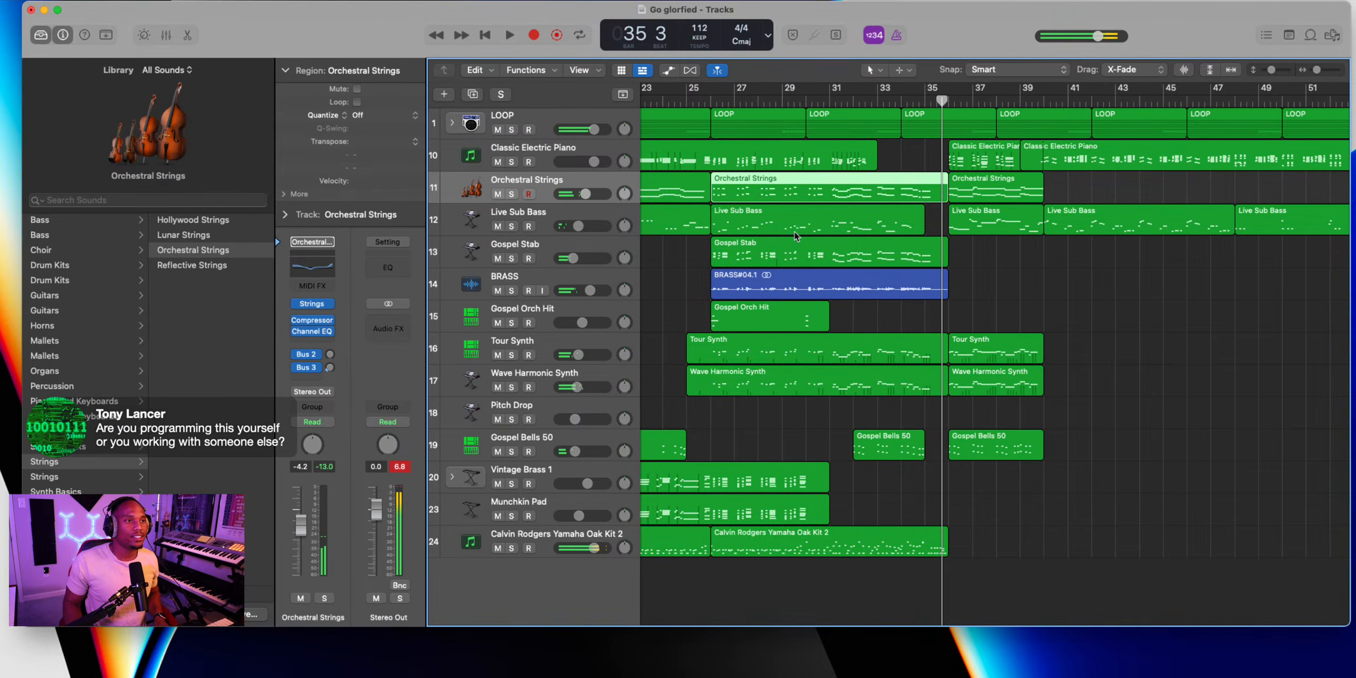
# Delete the old Live Sub Bass region and select the Live Sub Bass track
pyautogui.click(795, 228)
pyautogui.press('Delete')
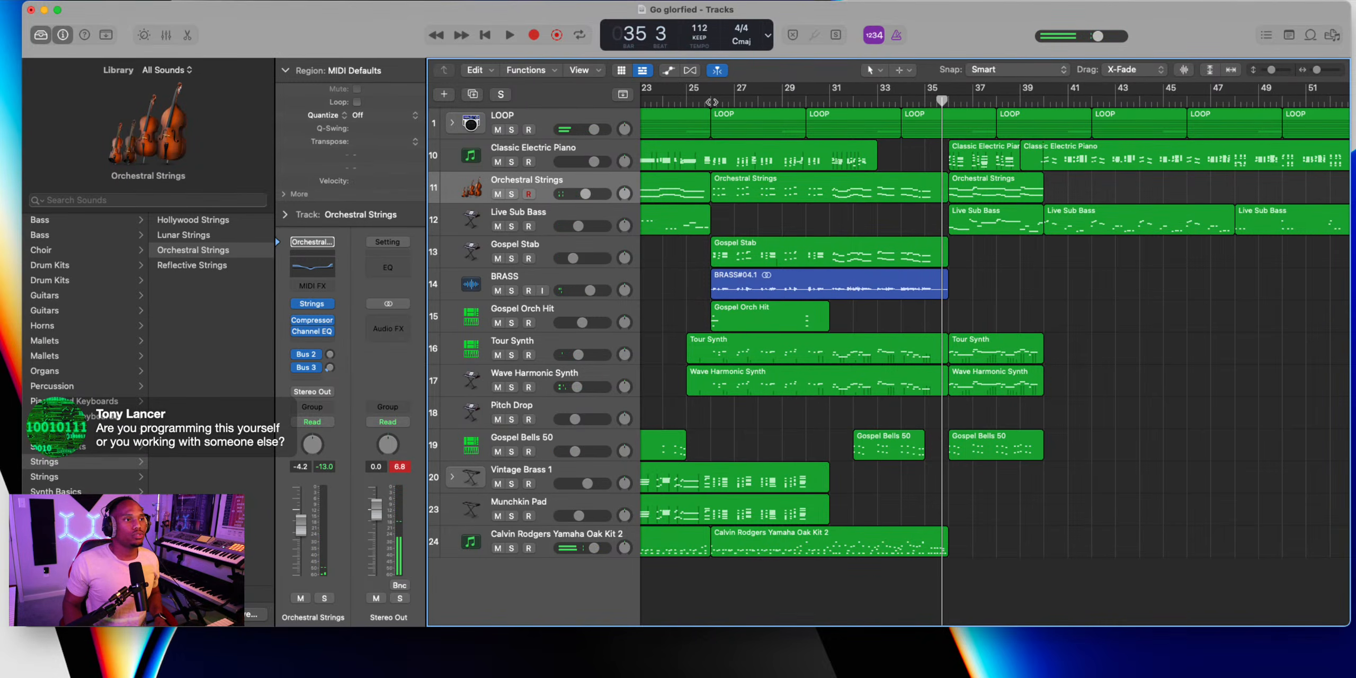
pyautogui.click(552, 218)
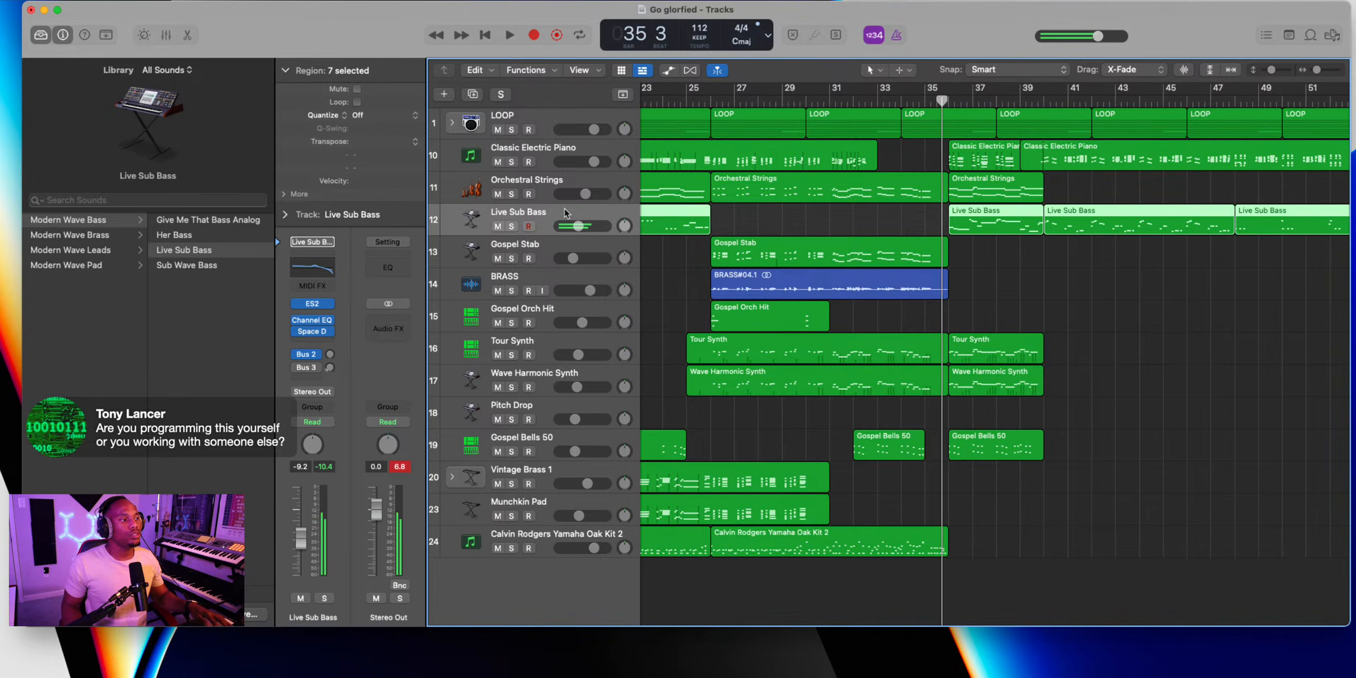
# Record a new bass take from bar 25, discarding the first attempt, ending around bar 36
pyautogui.click(710, 103)
pyautogui.press('r')
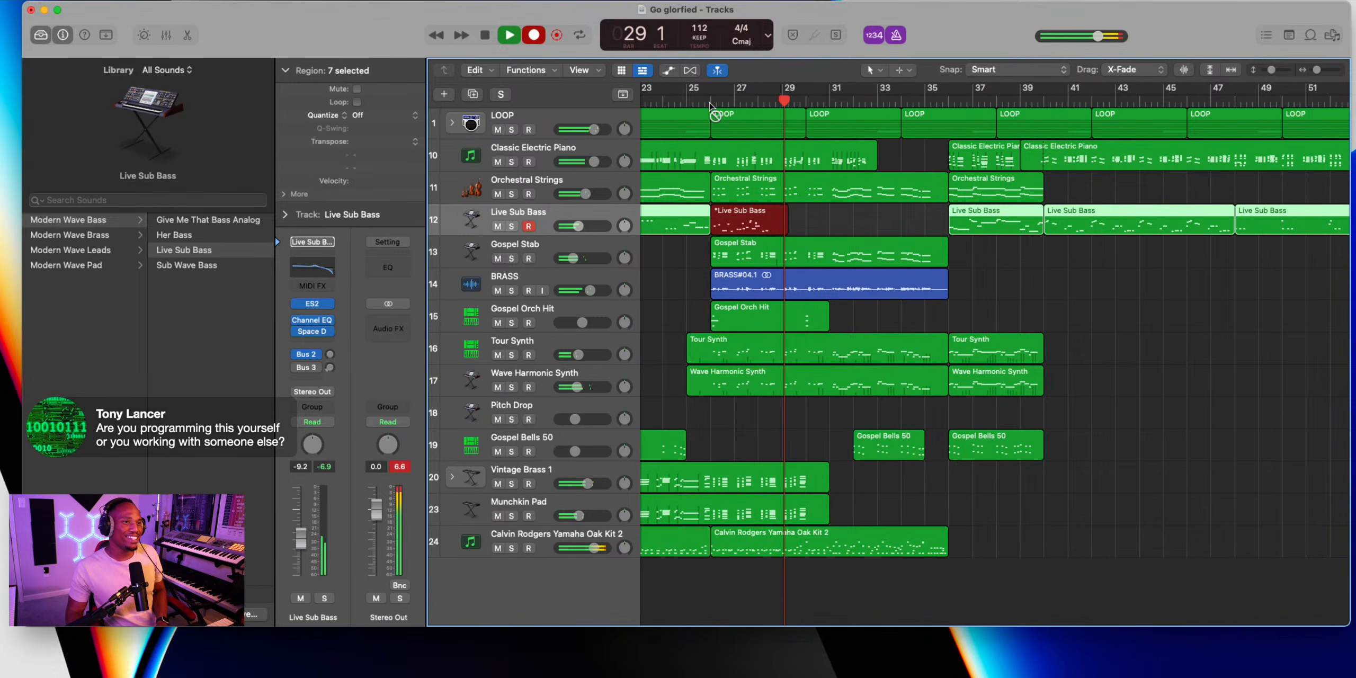
pyautogui.press('space')
pyautogui.press('super+z')
pyautogui.press('r')
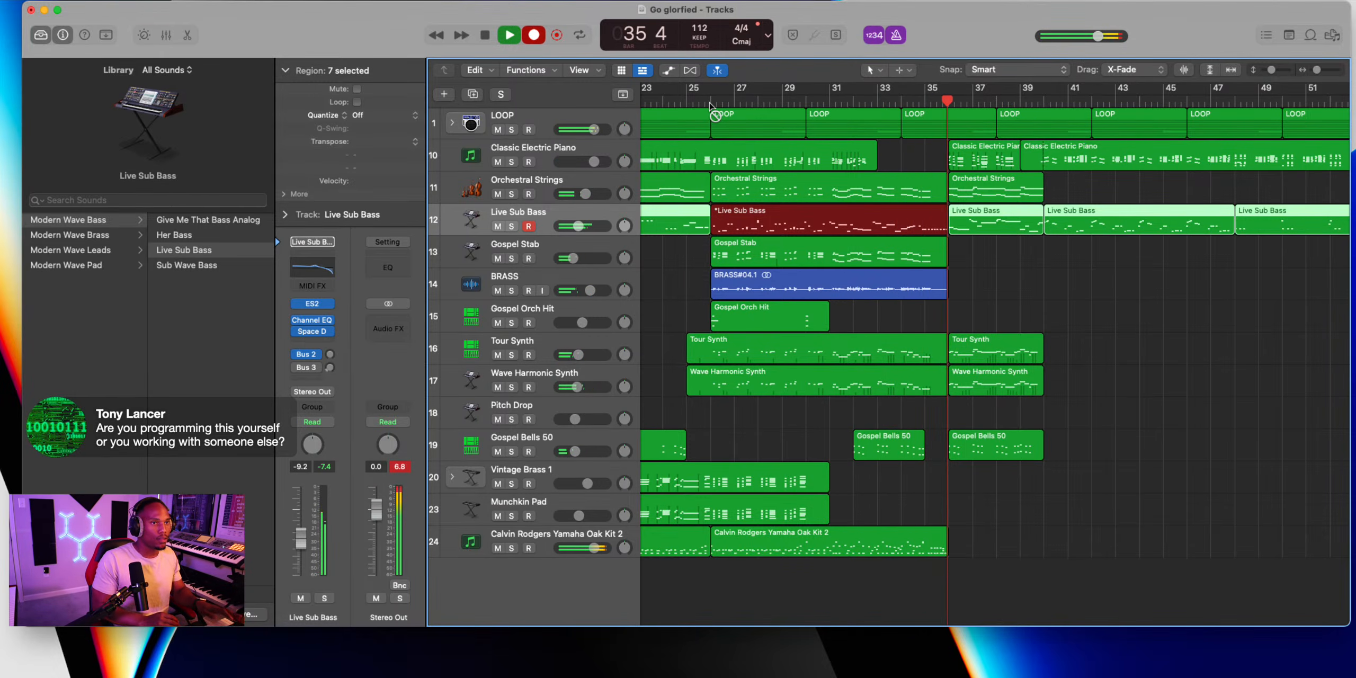
pyautogui.click(713, 101)
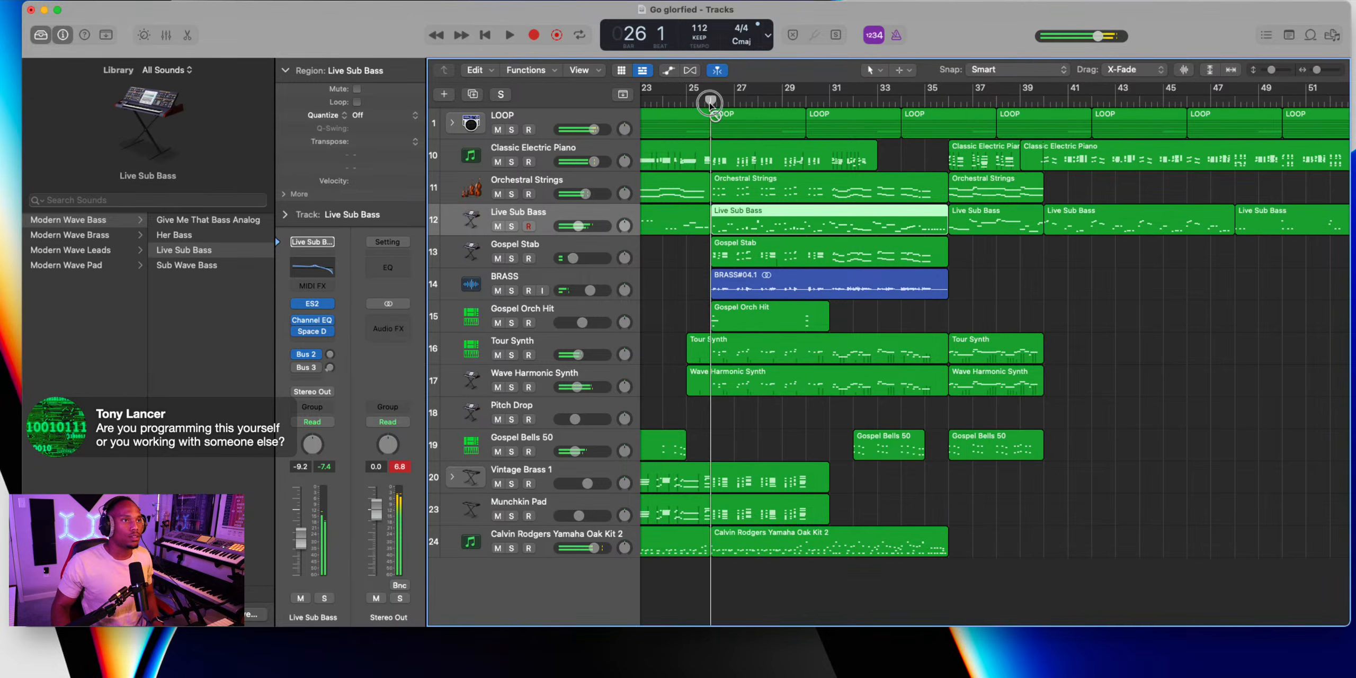
# Review the new bass notes in the Piano Roll, then select the Calvin Rodgers Yamaha Oak Kit 2 track
pyautogui.doubleClick(731, 222)
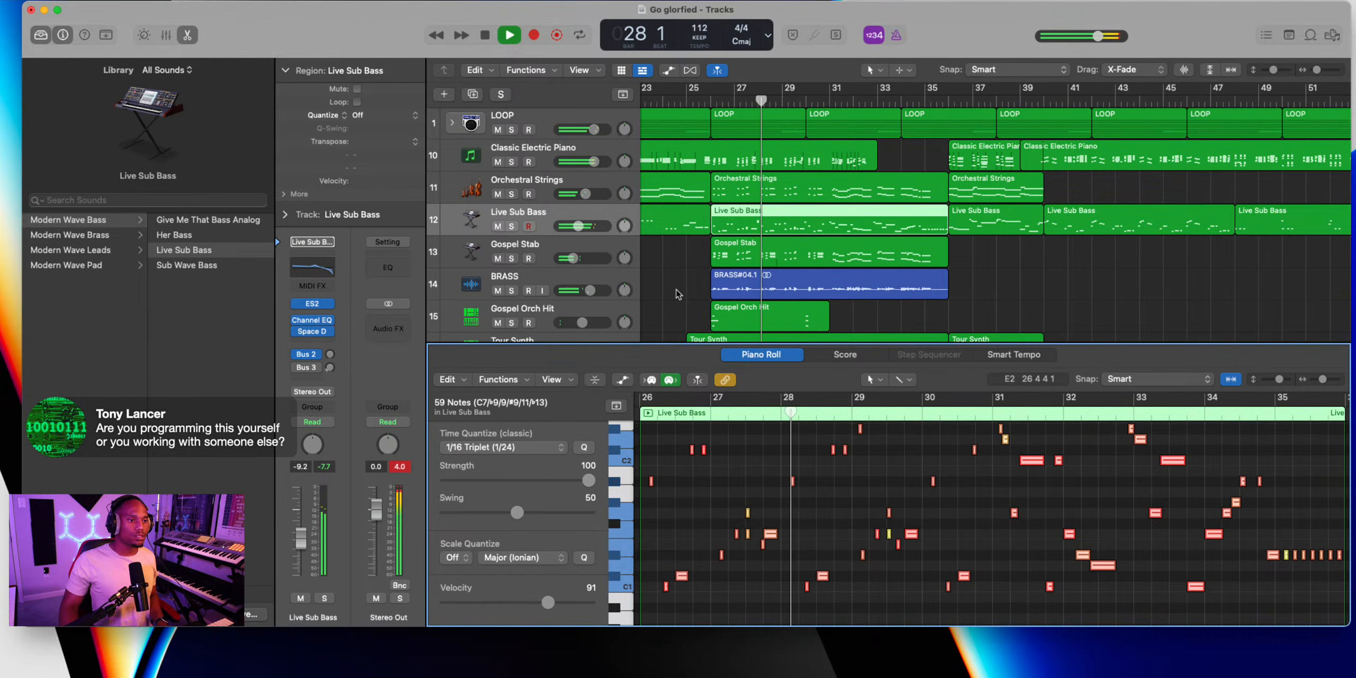
pyautogui.click(188, 37)
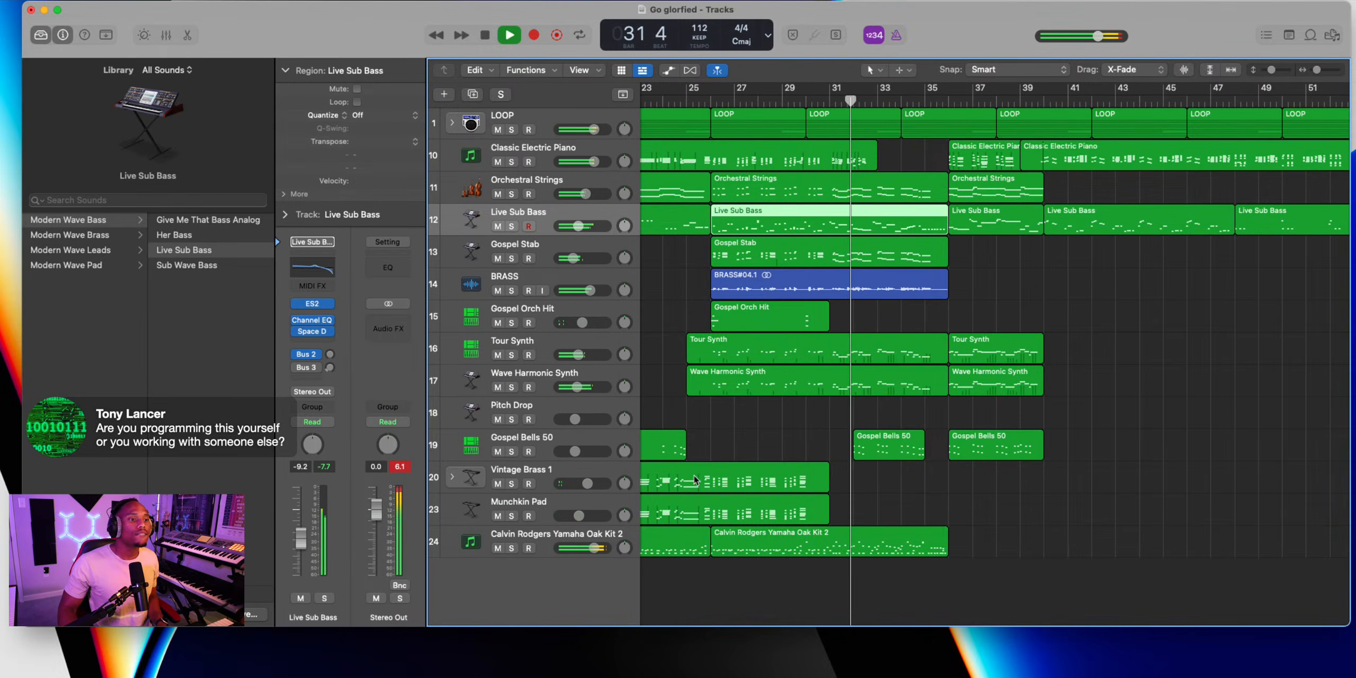
pyautogui.click(530, 538)
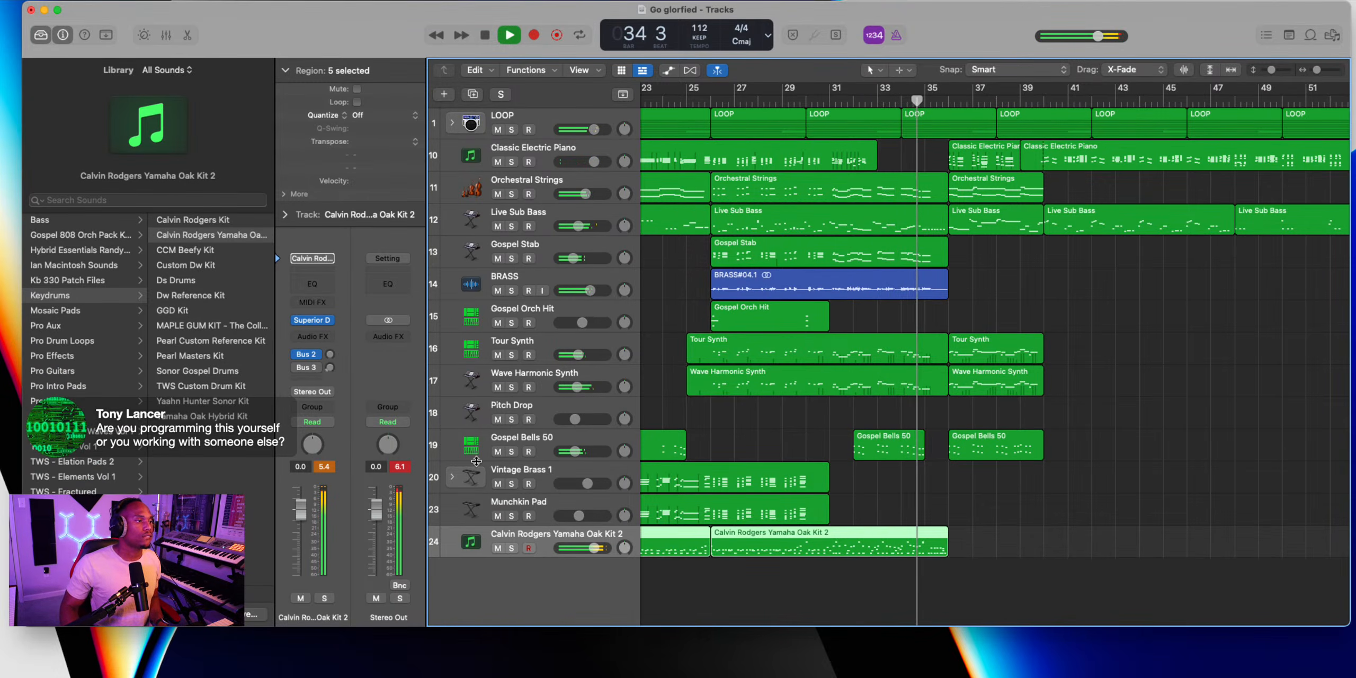
# Discard the first drum take and re-record drums from bar 35 through bar 39
pyautogui.press('r')
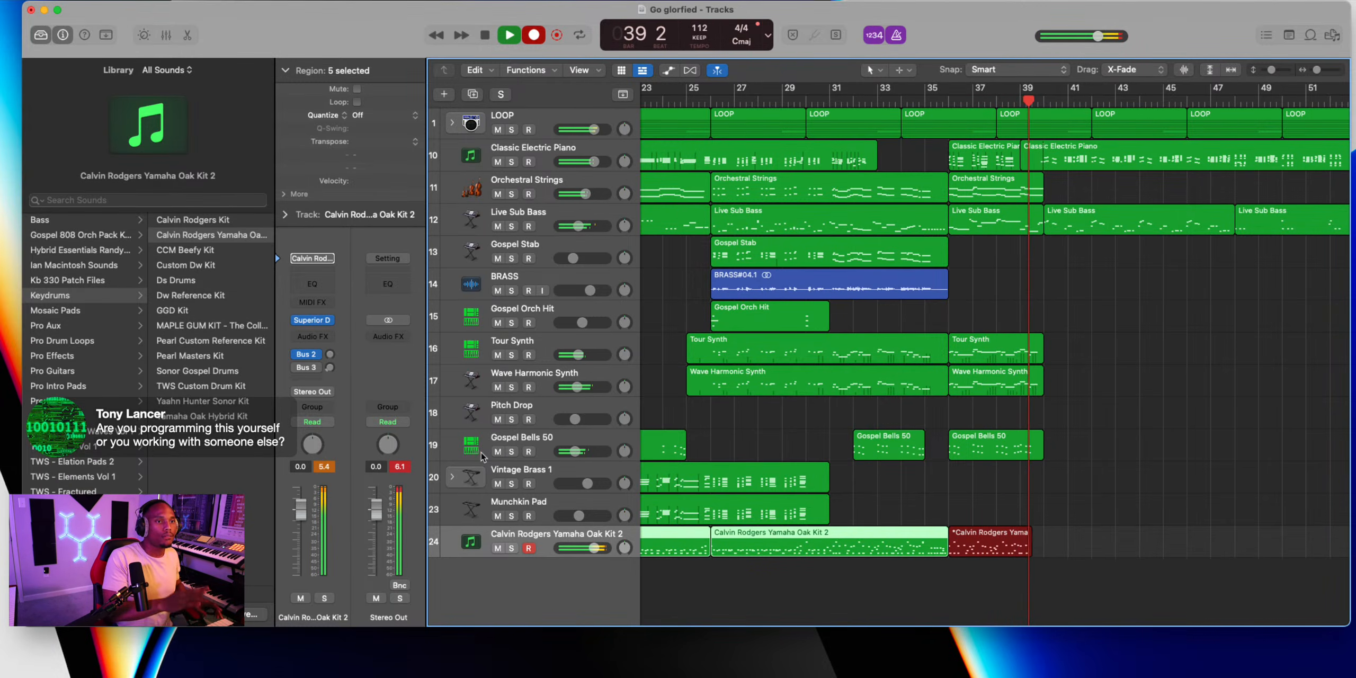
pyautogui.press('space')
pyautogui.press('super+z')
pyautogui.click(952, 104)
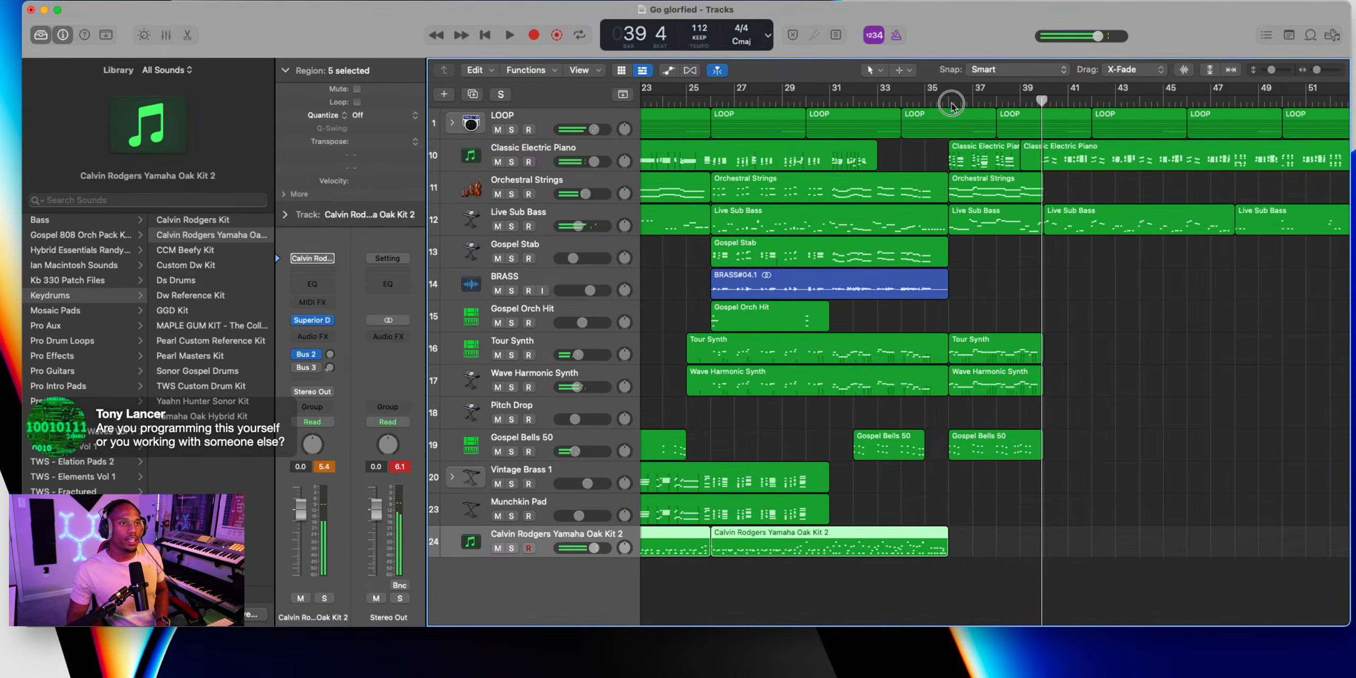
pyautogui.press('r')
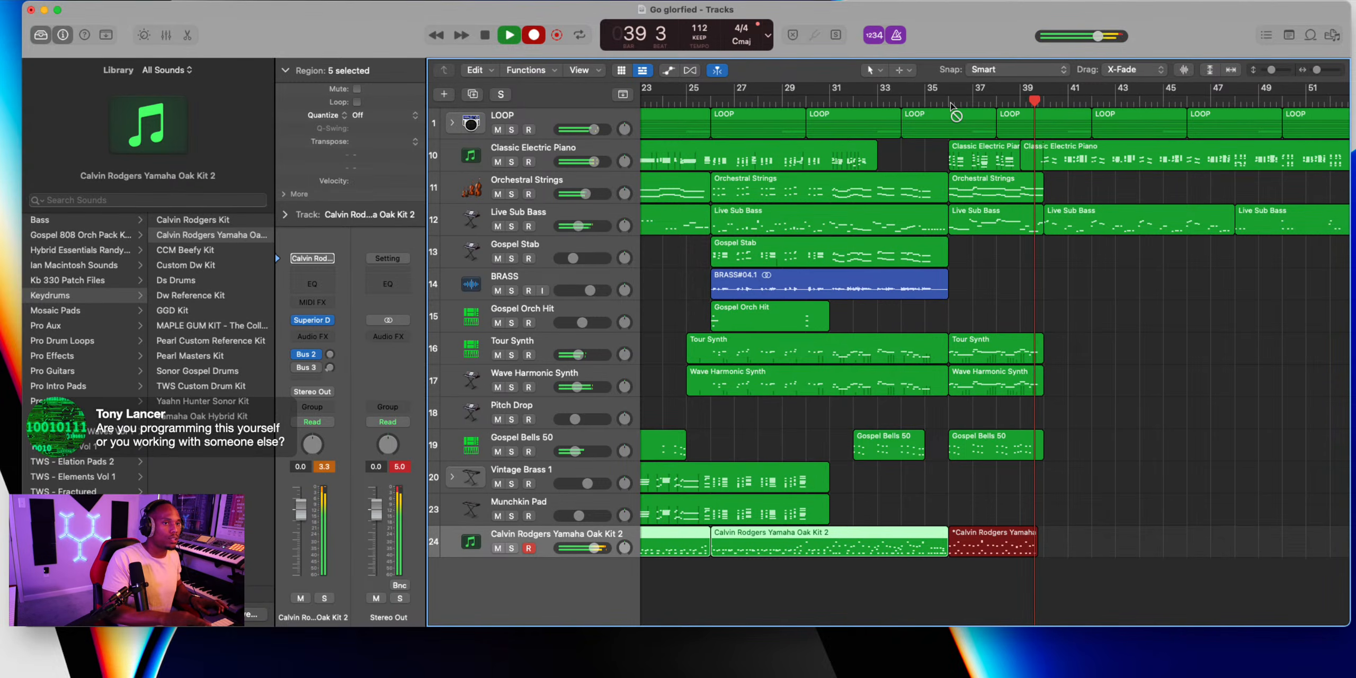
pyautogui.press('space')
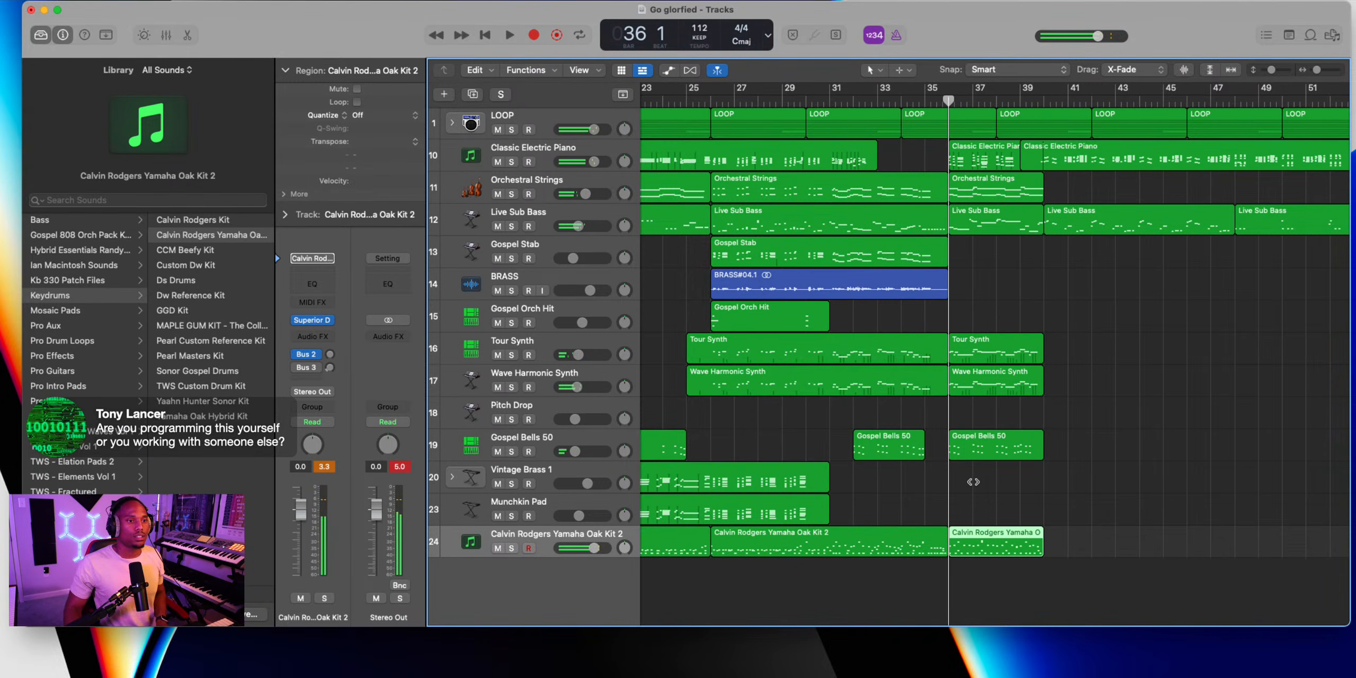
# Open the drum take's notes, lower the kit fader to -1.8, and record drums from bar 39 to about 54
pyautogui.doubleClick(963, 539)
pyautogui.press('space')
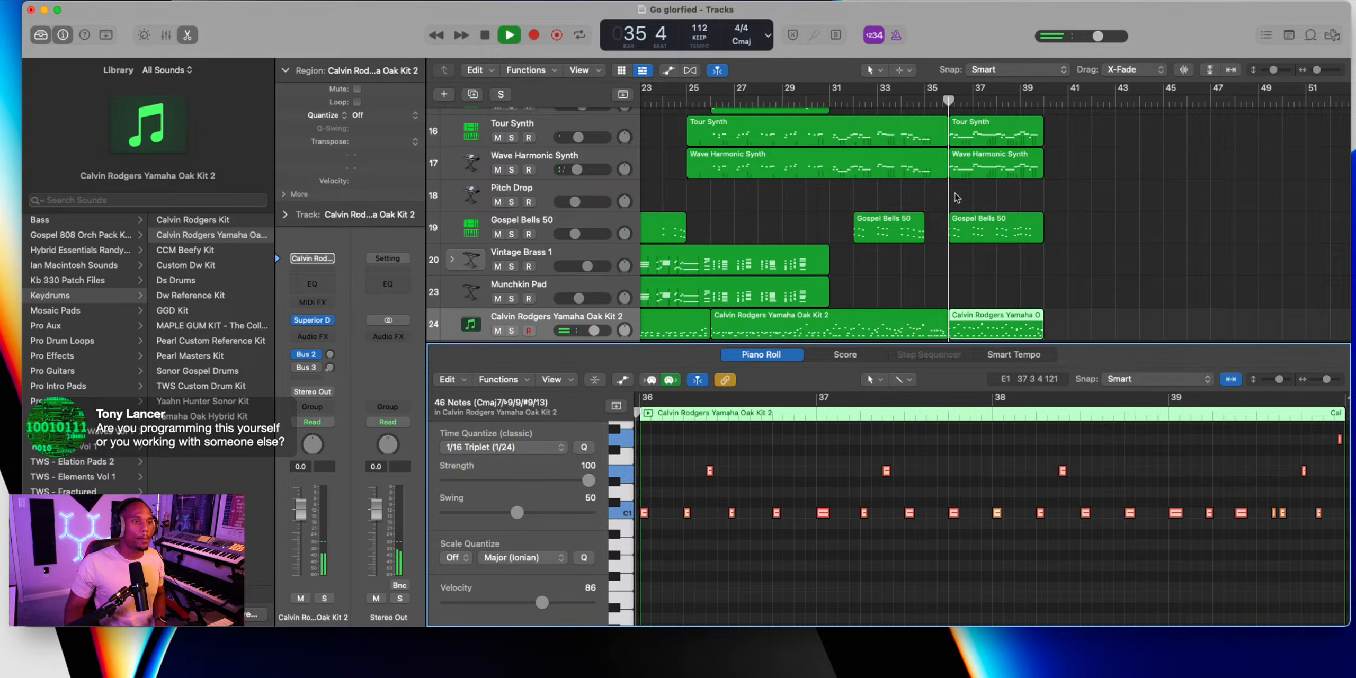
pyautogui.moveTo(301, 510); pyautogui.dragTo(301, 517)
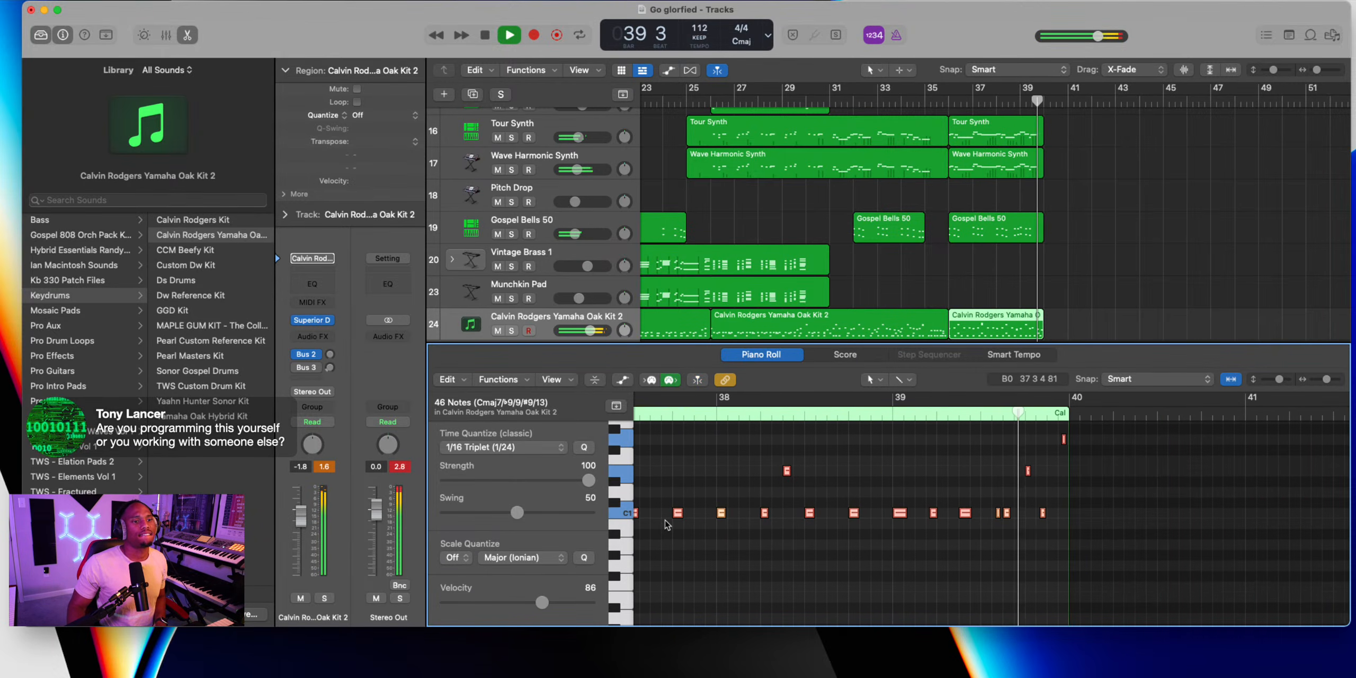
pyautogui.press('r')
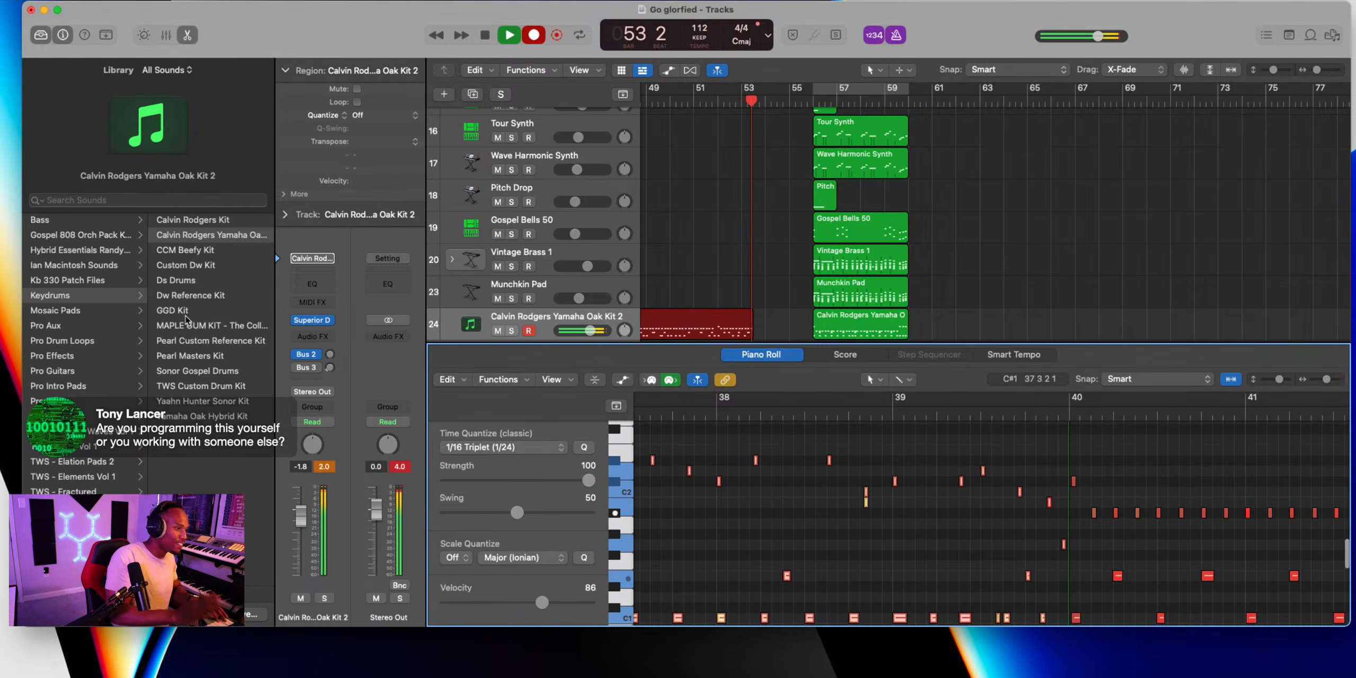
pyautogui.press('space')
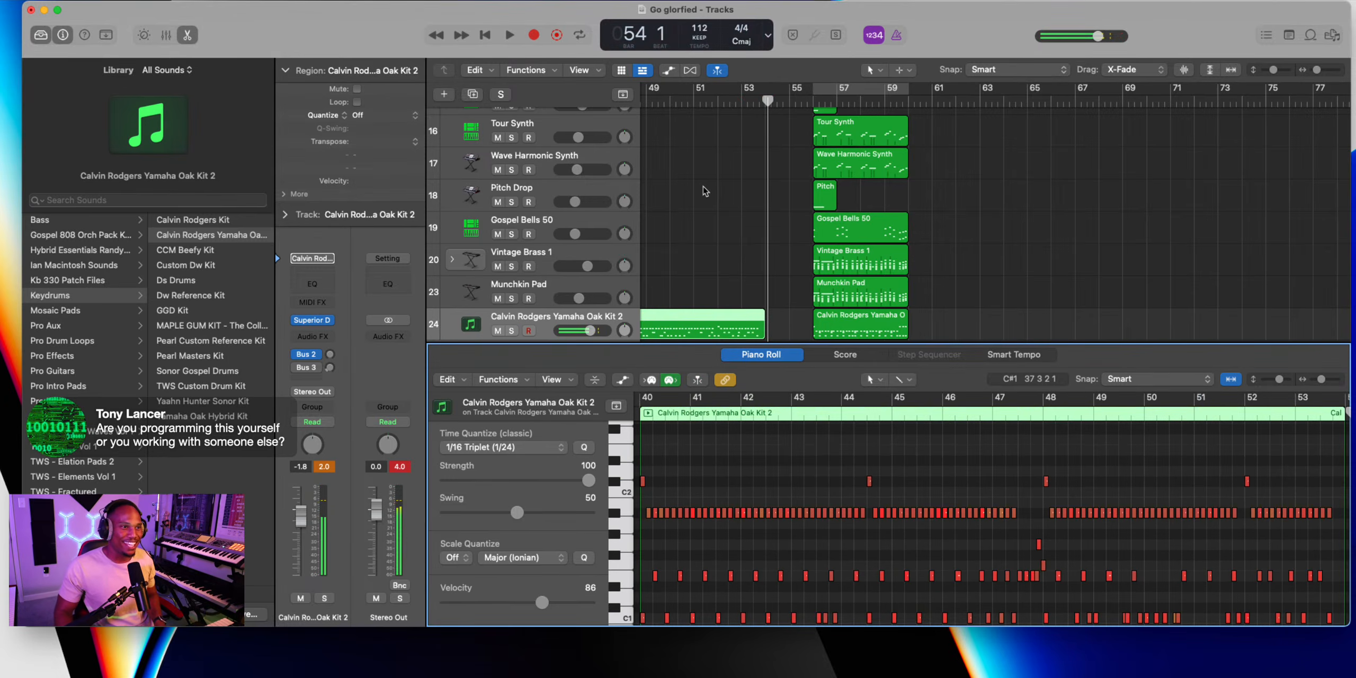
# Record drums from bar 47 to the ending near bar 58, select all notes, and close the editor
pyautogui.doubleClick(1015, 103)
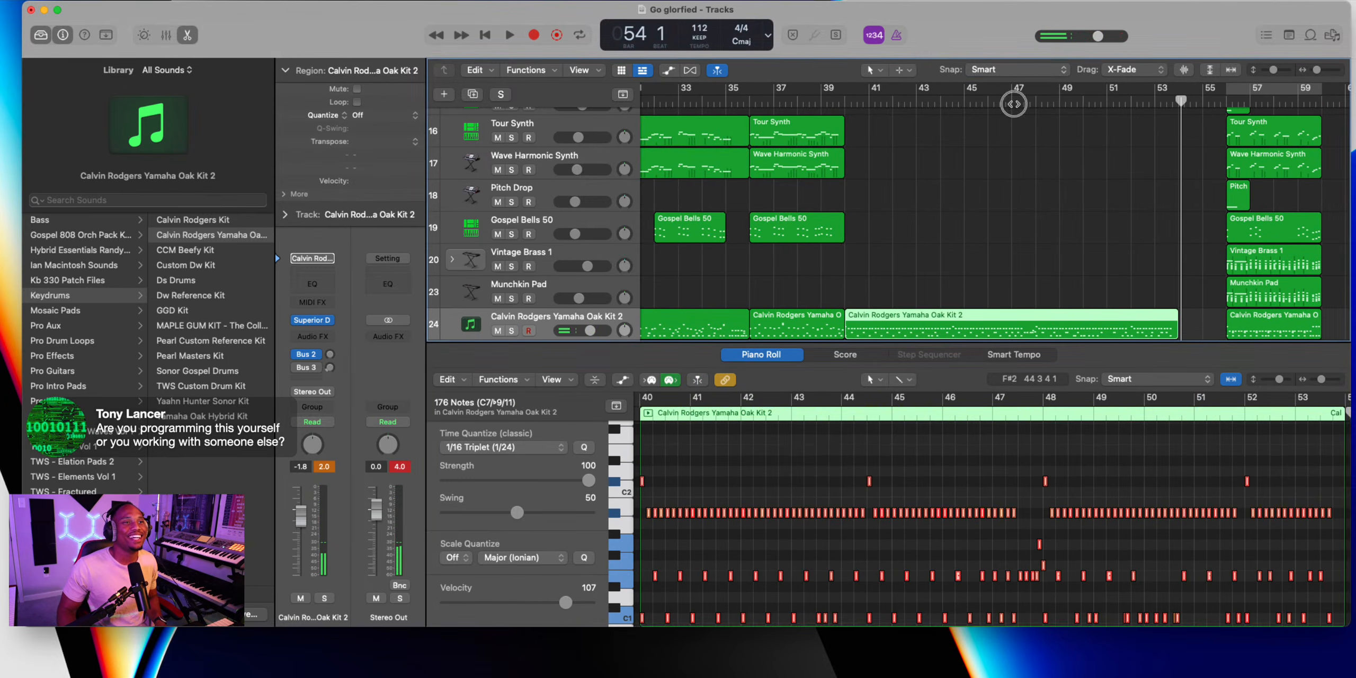
pyautogui.press('r')
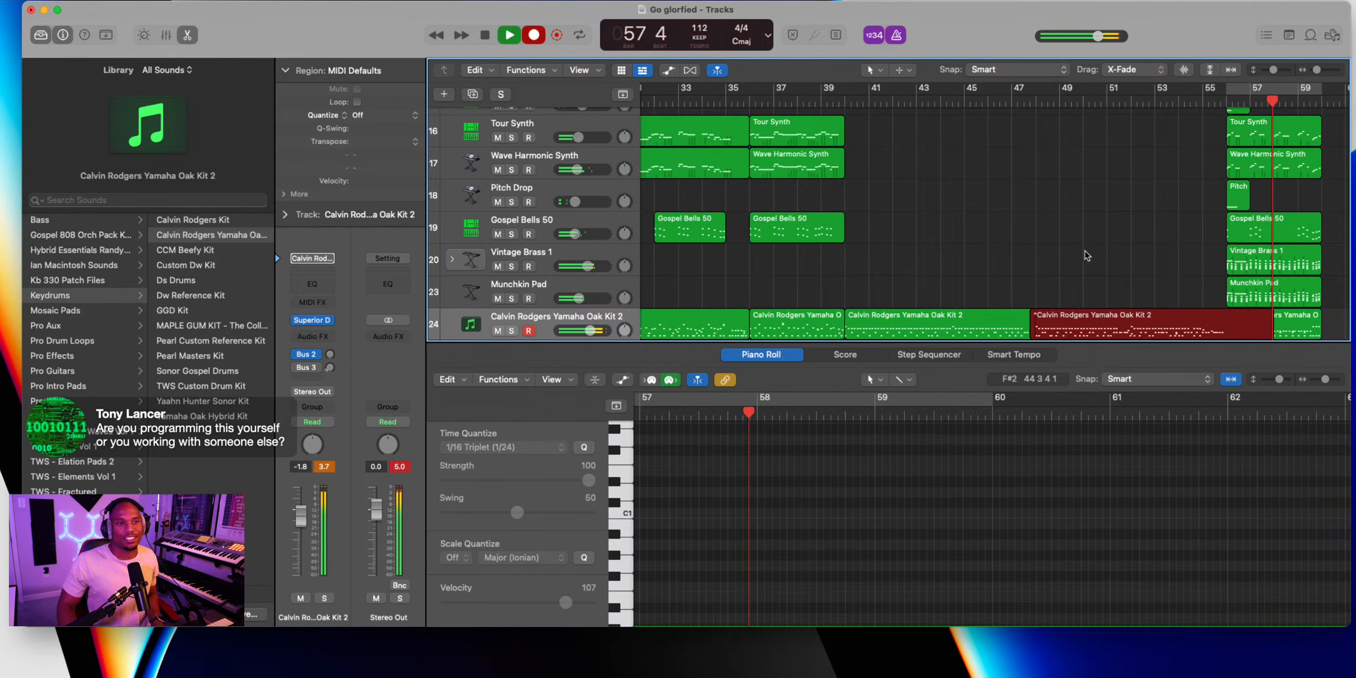
pyautogui.press('space')
pyautogui.hscroll(-3, 816, 263)
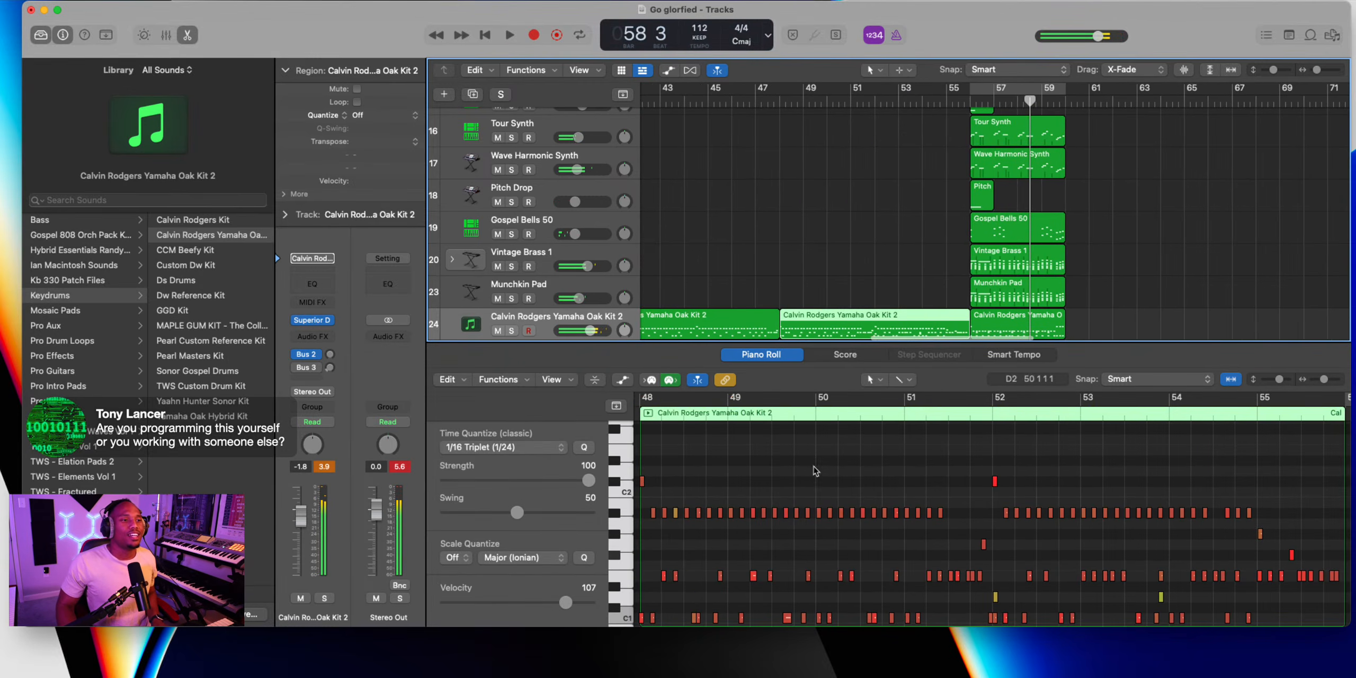
pyautogui.click(815, 471)
pyautogui.press('super+a')
pyautogui.press('e')
pyautogui.hscroll(-5, 910, 145)
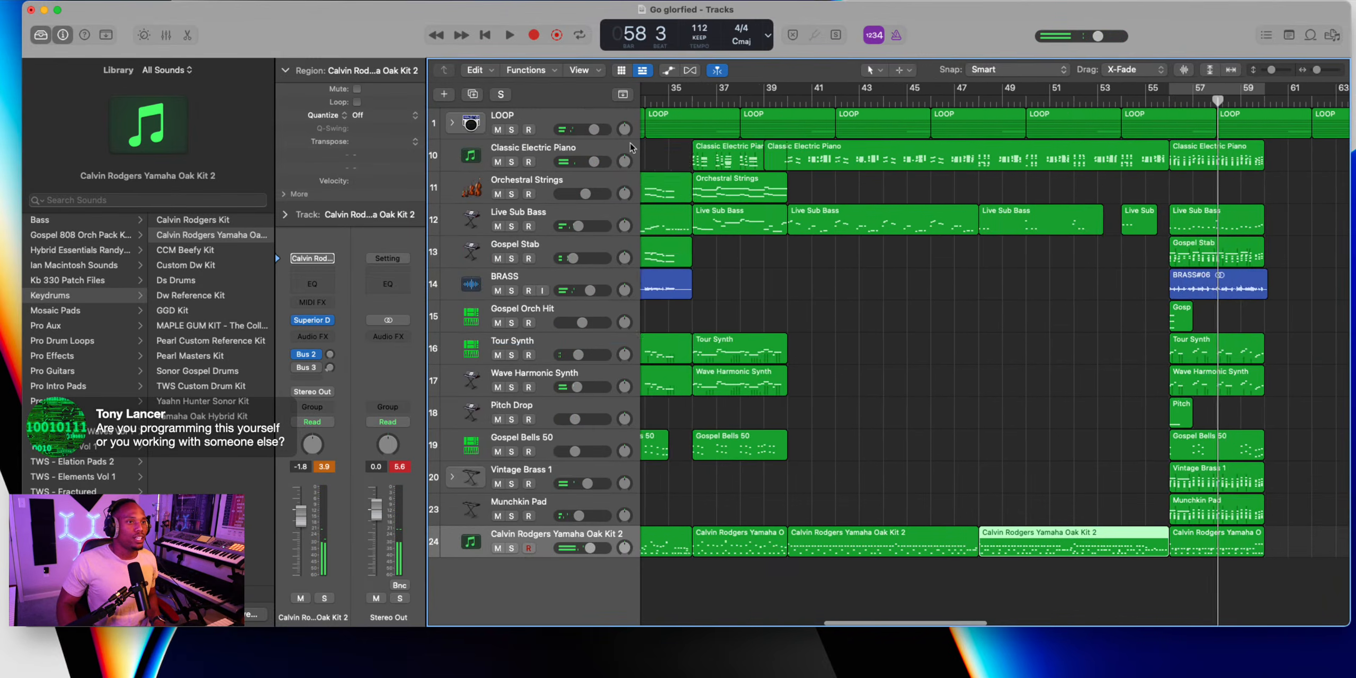
# Arm Gospel Stab and record stab and brass takes from bar 39 to bar 58
pyautogui.click(1023, 104)
pyautogui.press('space')
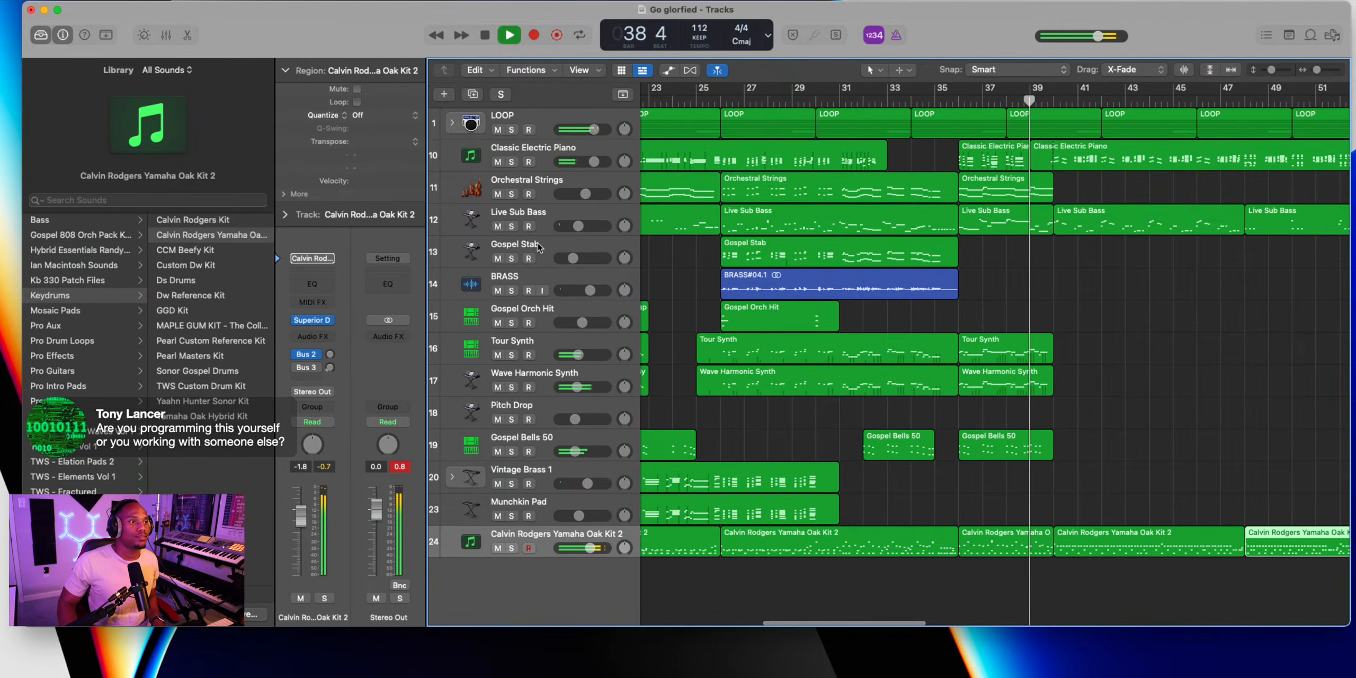
pyautogui.click(541, 251)
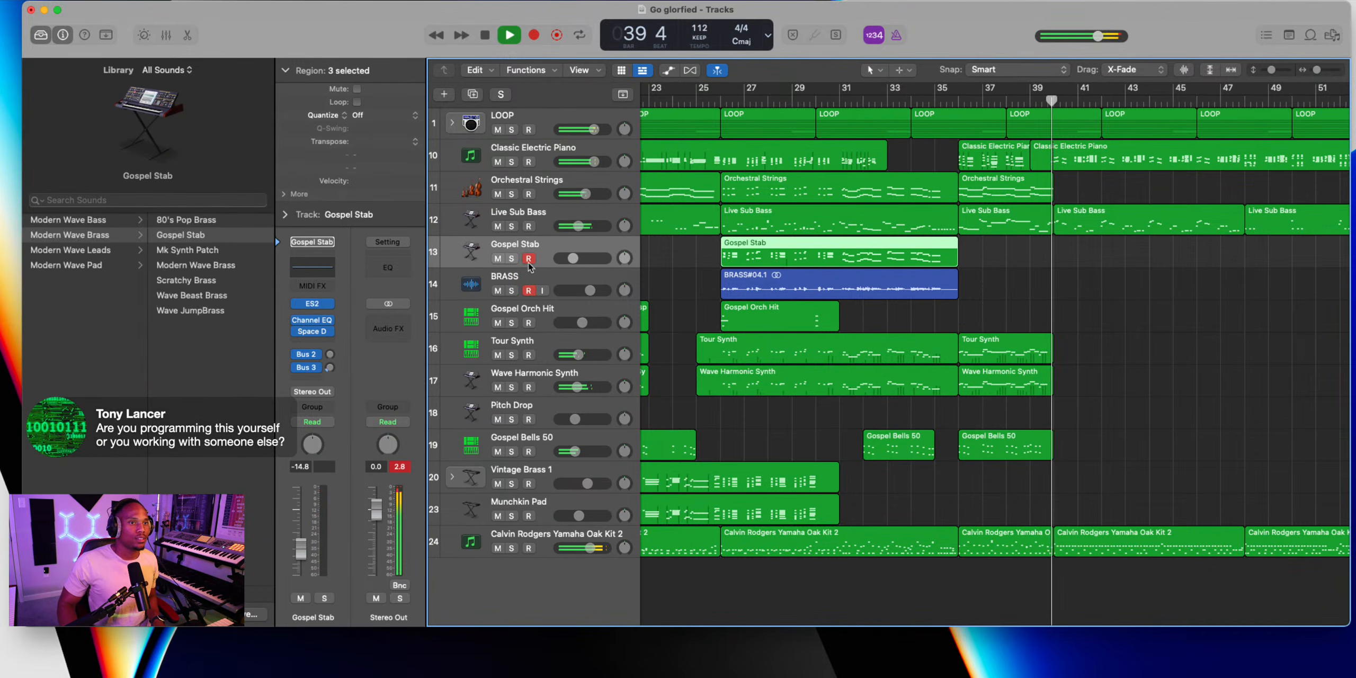
pyautogui.press('space')
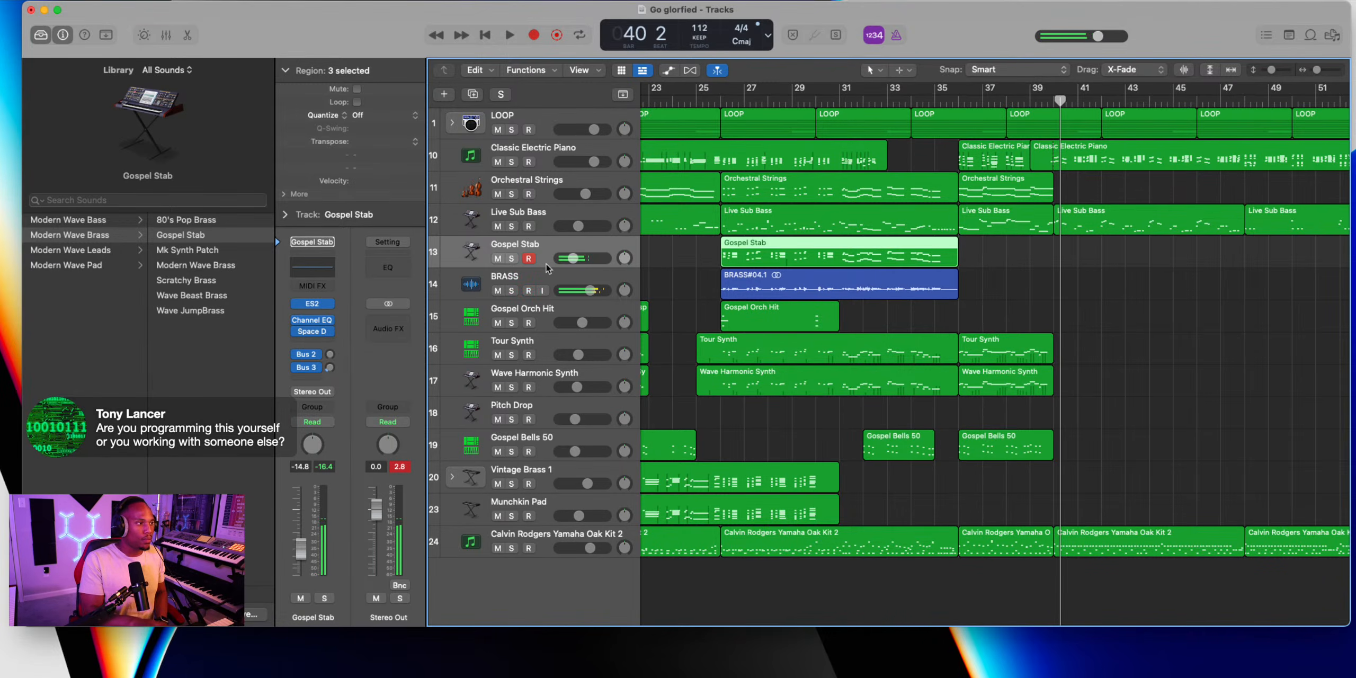
pyautogui.press('r')
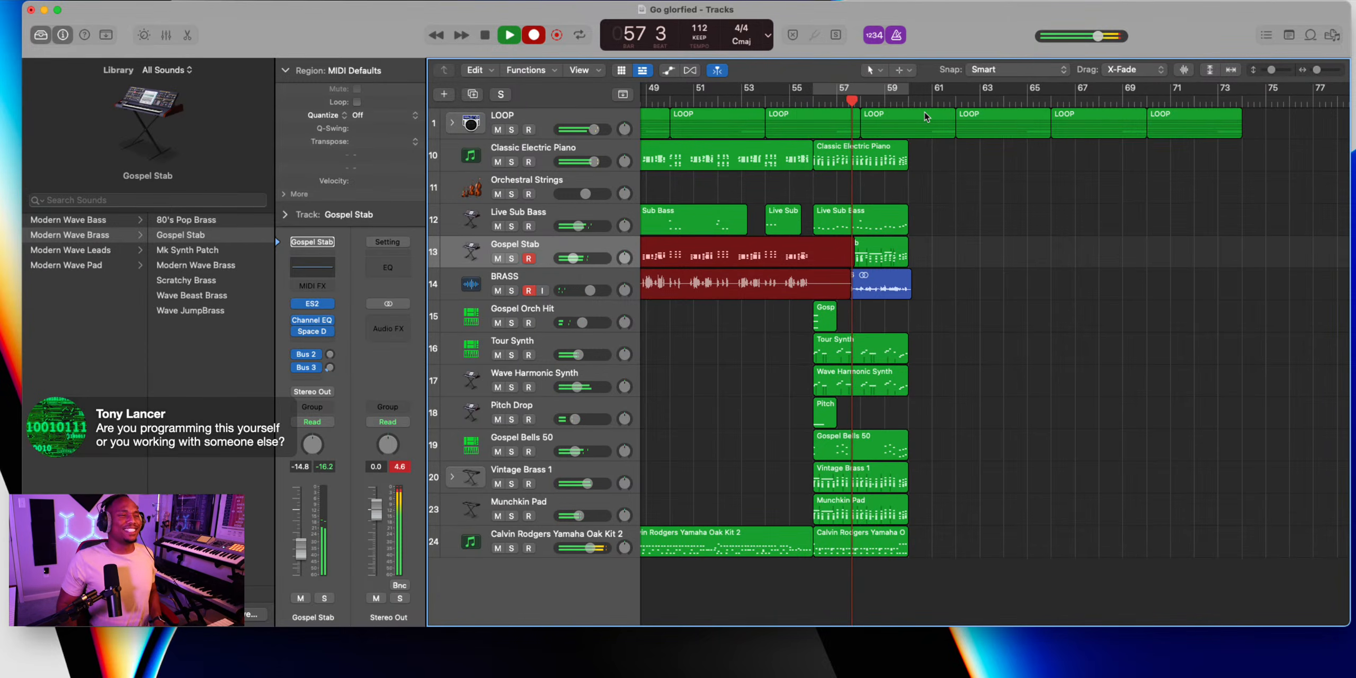
pyautogui.press('space')
# In the BRASS Comp A take folder, use Take 1 for the final bars, then play back from bar 40
pyautogui.hscroll(-10, 805, 182)
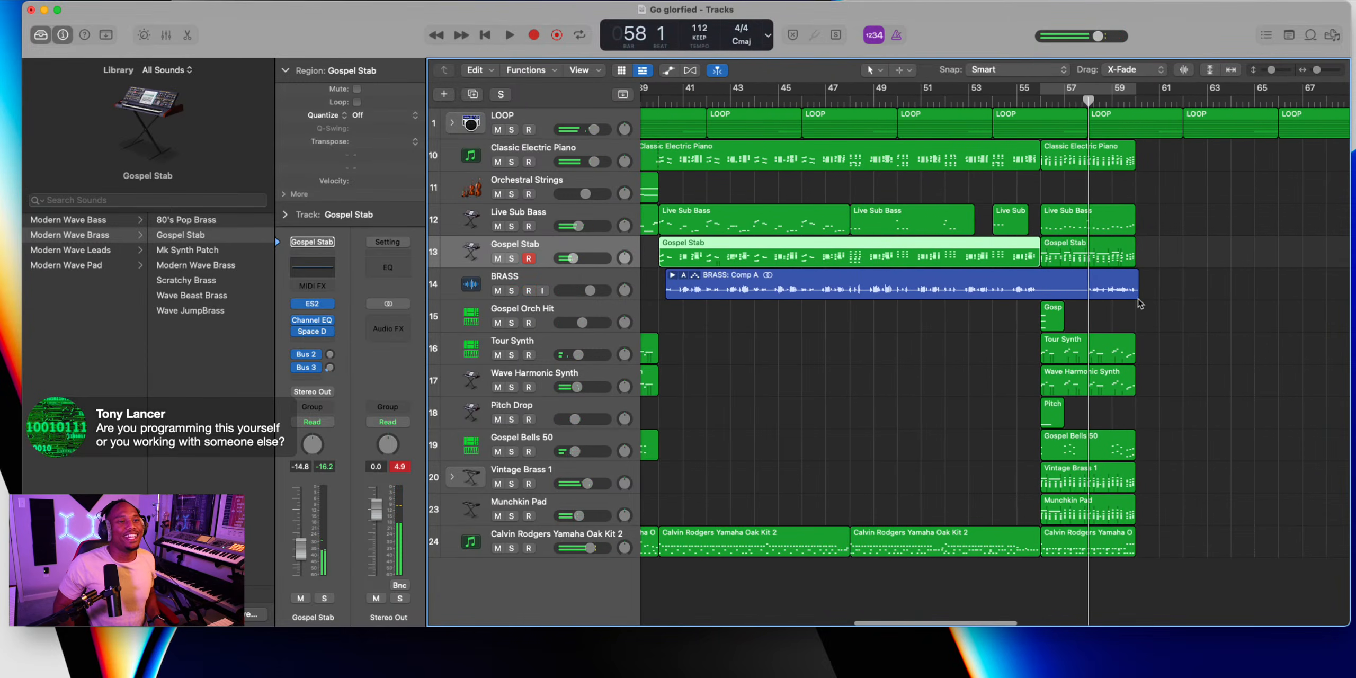
pyautogui.click(1032, 298)
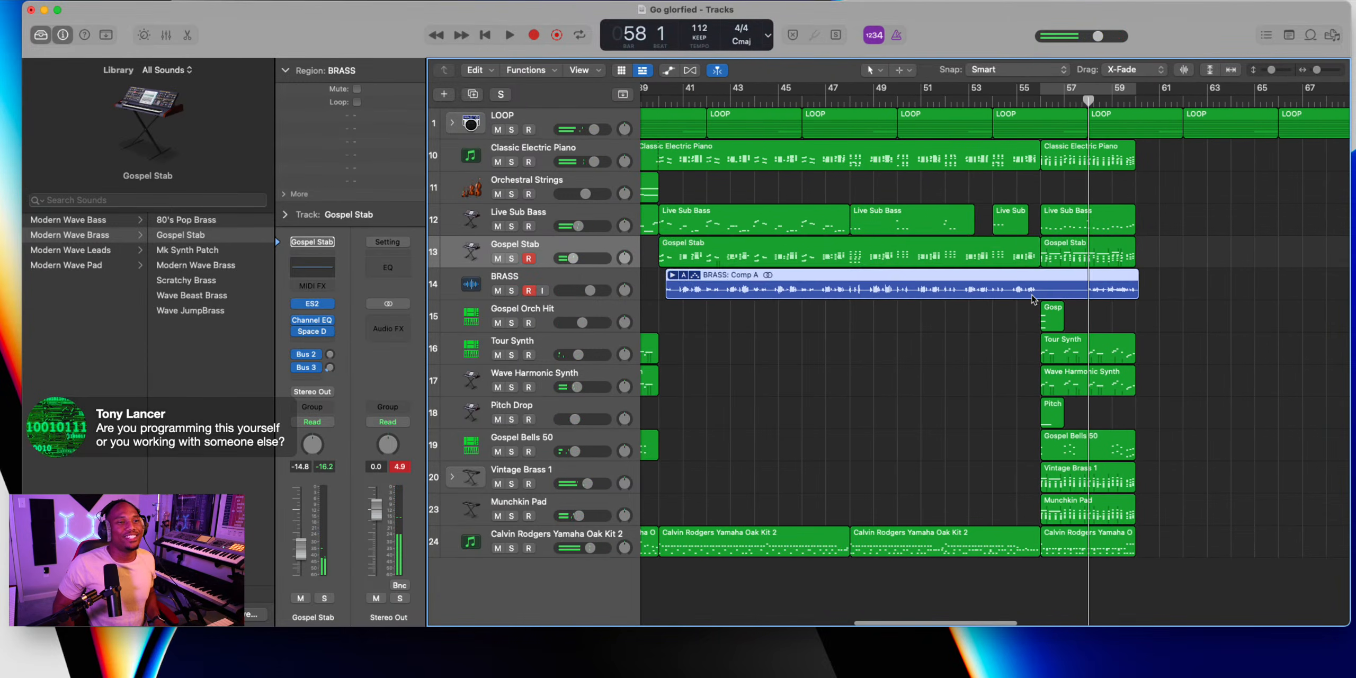
pyautogui.click(672, 276)
pyautogui.click(669, 294)
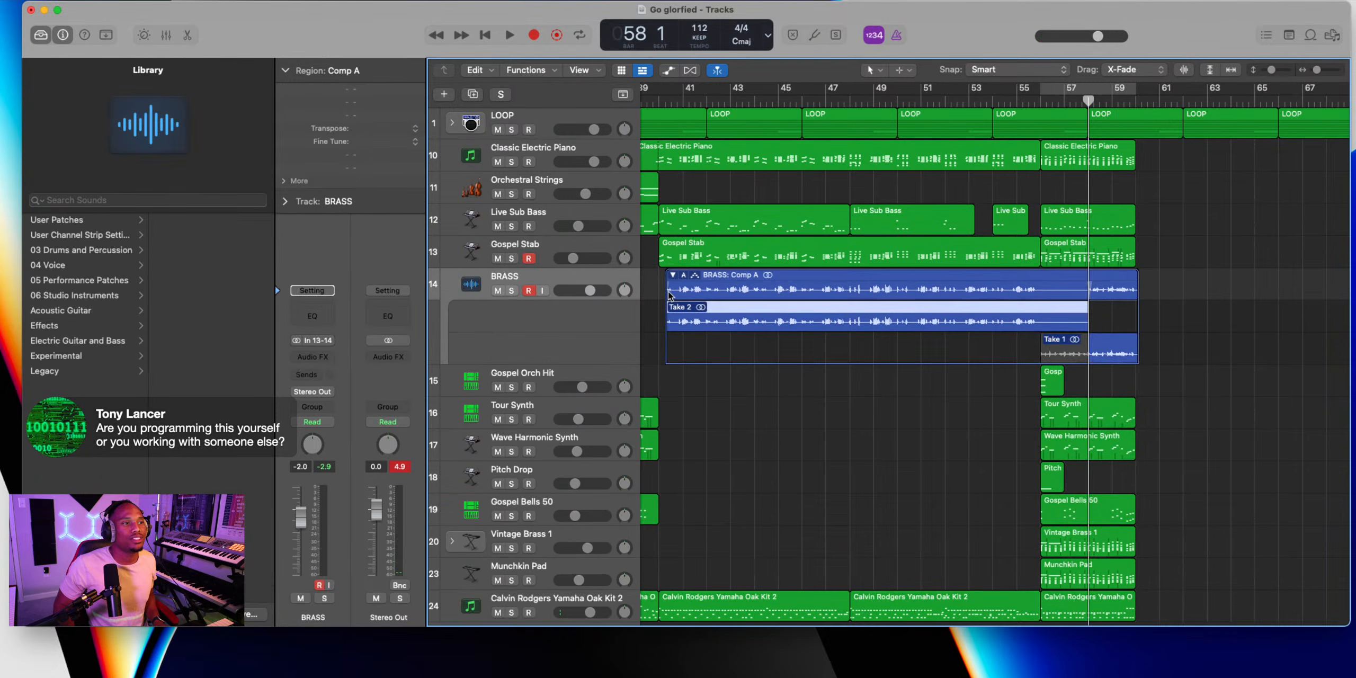
pyautogui.moveTo(1087, 353); pyautogui.dragTo(1041, 354)
pyautogui.click(673, 275)
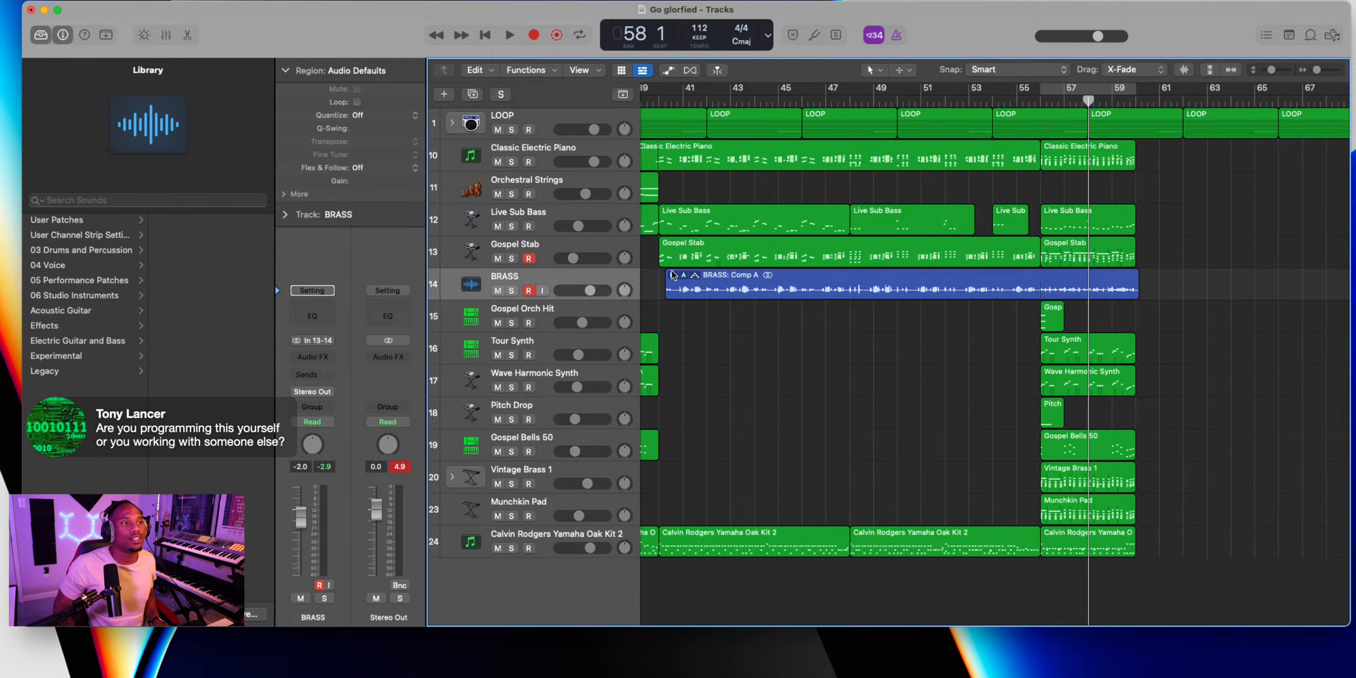
pyautogui.click(661, 101)
pyautogui.press('space')
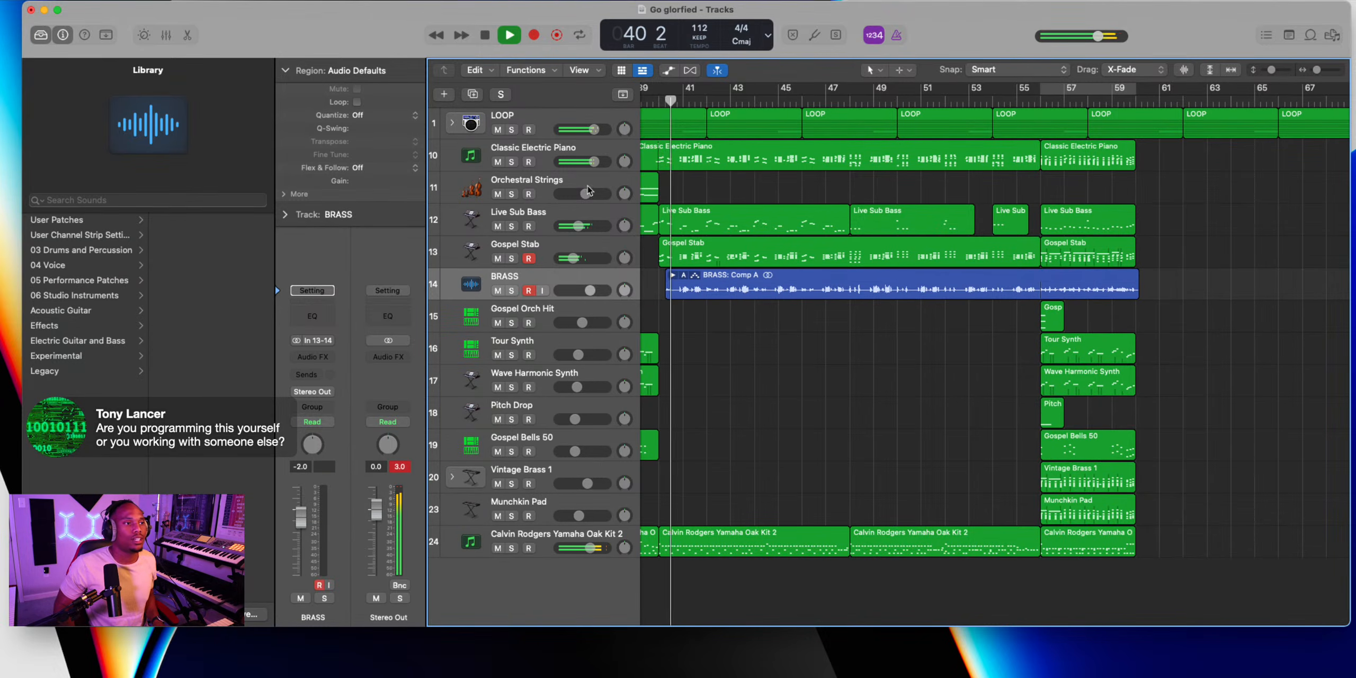
# Disarm Gospel Stab, arm Gospel Orch Hit, and start recording orch hits from bar 39
pyautogui.click(529, 258)
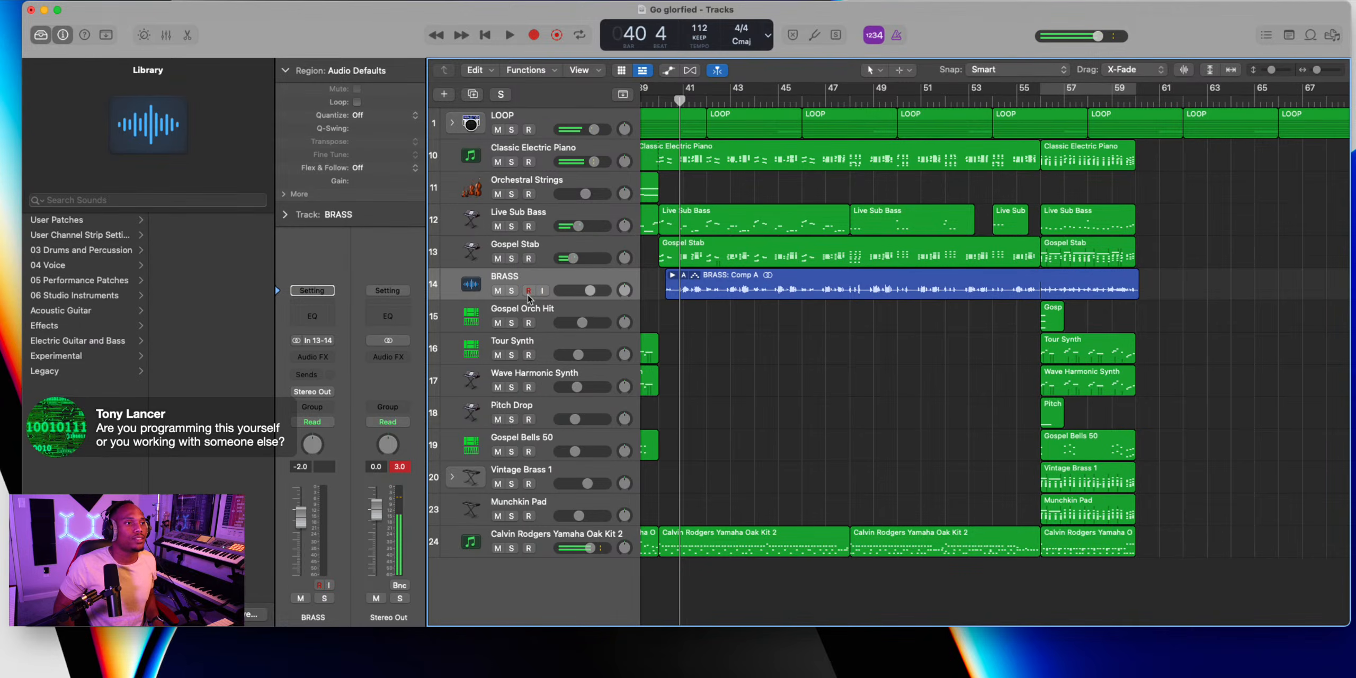
pyautogui.click(536, 313)
pyautogui.press('r')
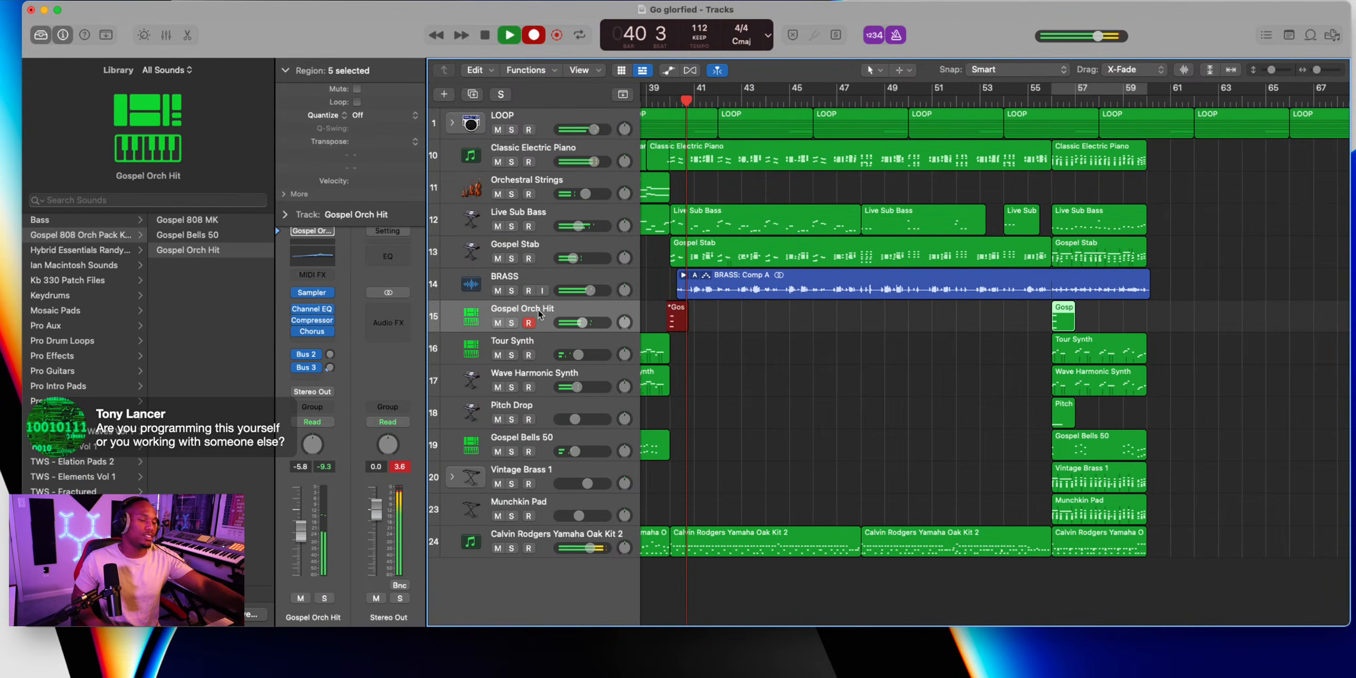
# Discard the false-start takes and re-record the Gospel Orch Hit from around bar 39
pyautogui.press('space')
pyautogui.press('super+z')
pyautogui.press('r')
pyautogui.press('space')
pyautogui.press('r')
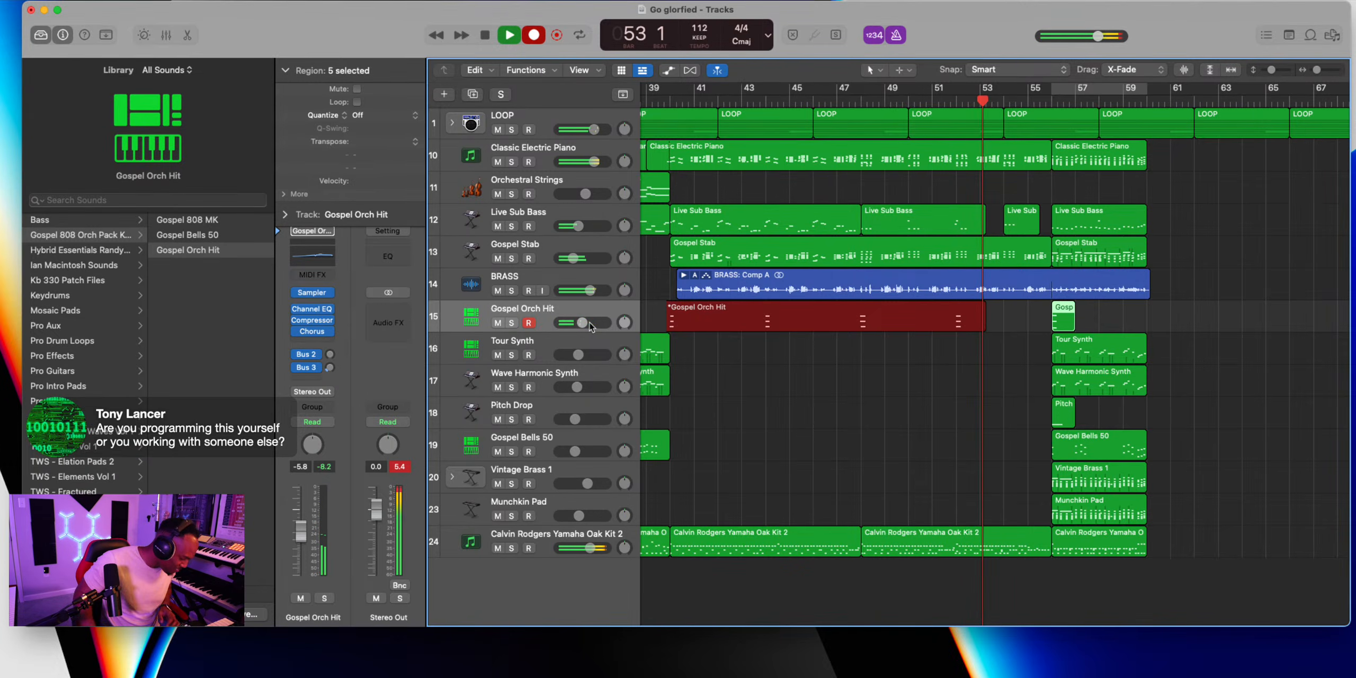
# Check the new orch hit region's 12 notes in the Piano Roll, play it back, and return to bar 40
pyautogui.click(868, 344)
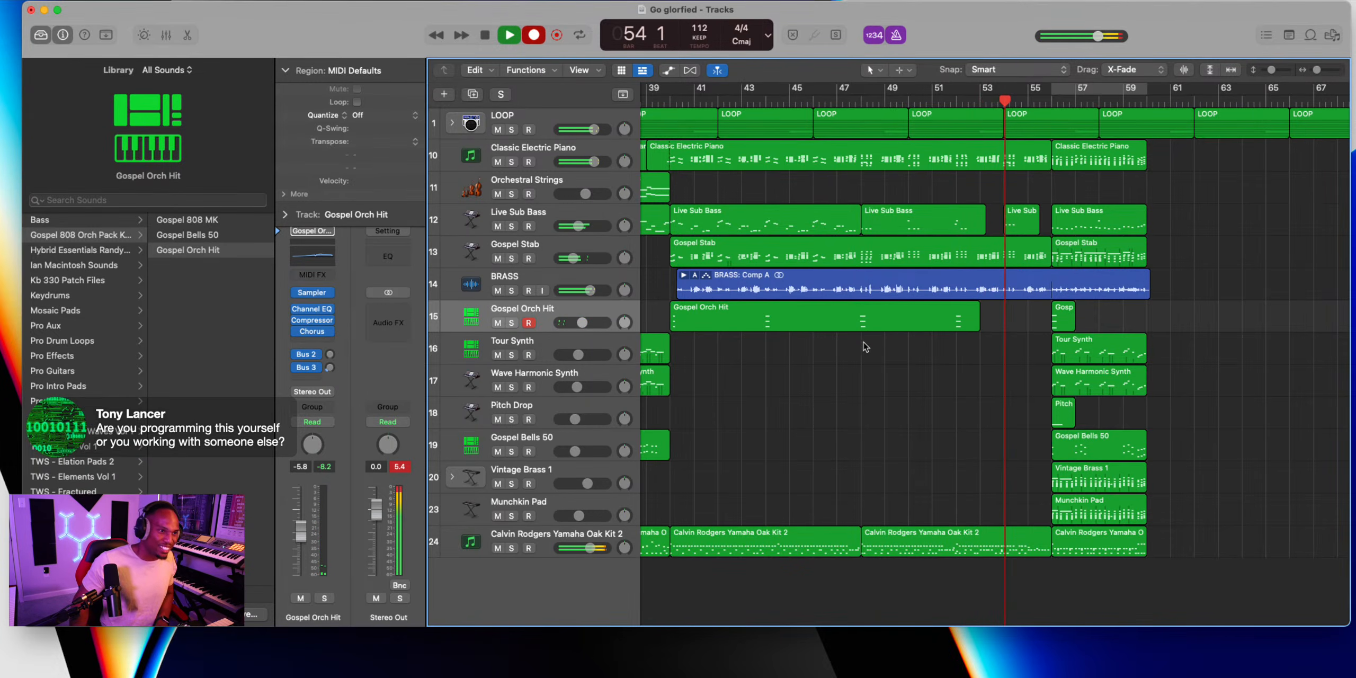
pyautogui.doubleClick(824, 309)
pyautogui.press('super+a')
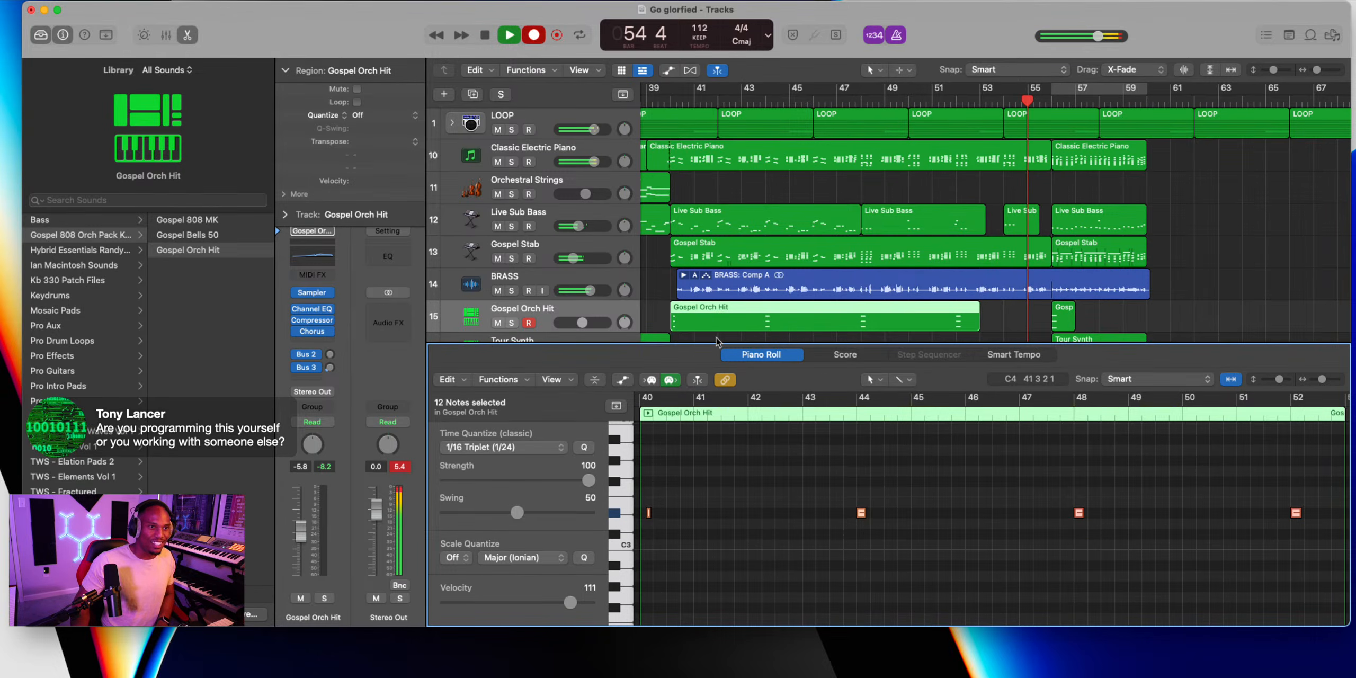
pyautogui.click(183, 32)
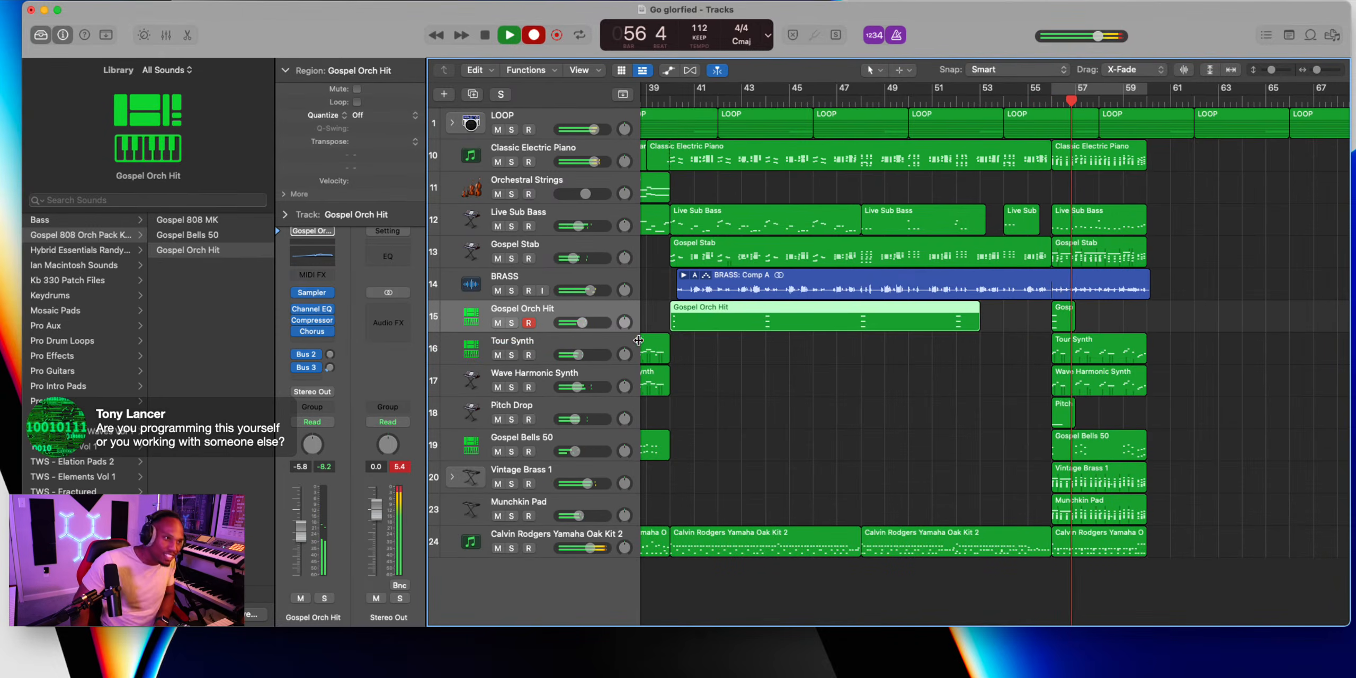
pyautogui.press('space')
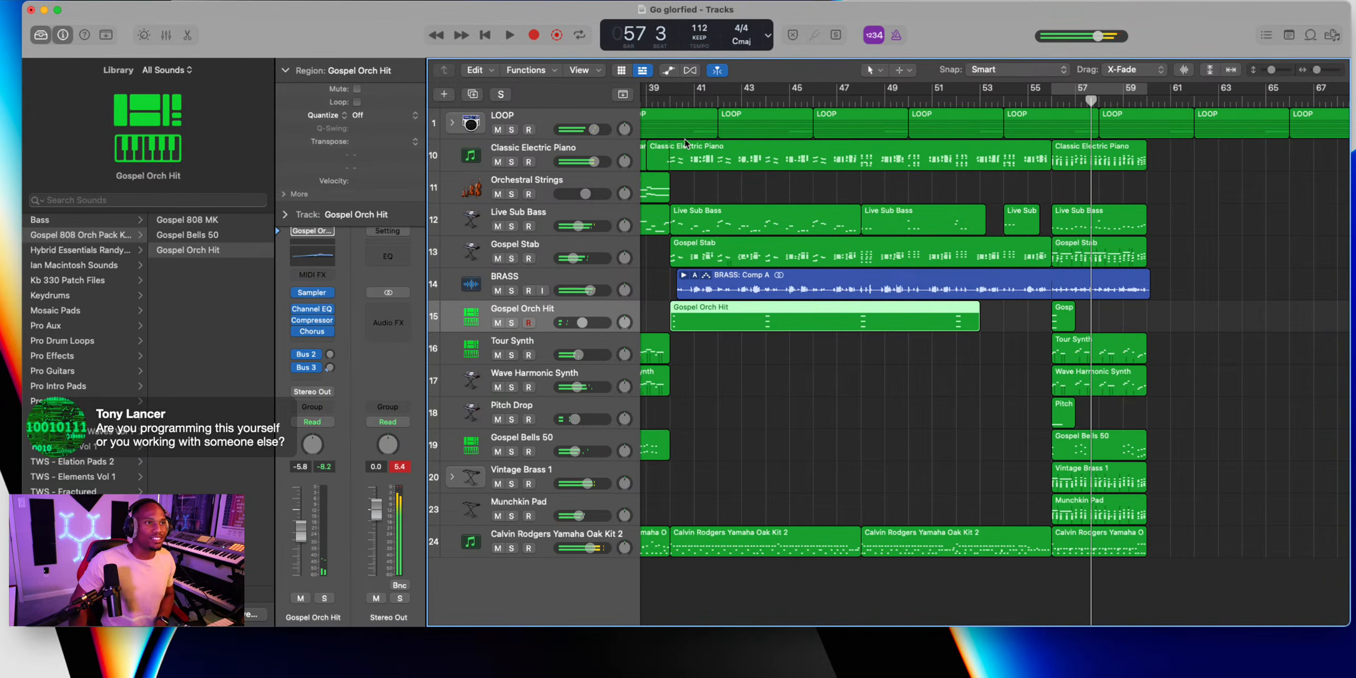
pyautogui.click(667, 101)
# Record a first Orchestral Strings take and trim its end earlier
pyautogui.click(552, 185)
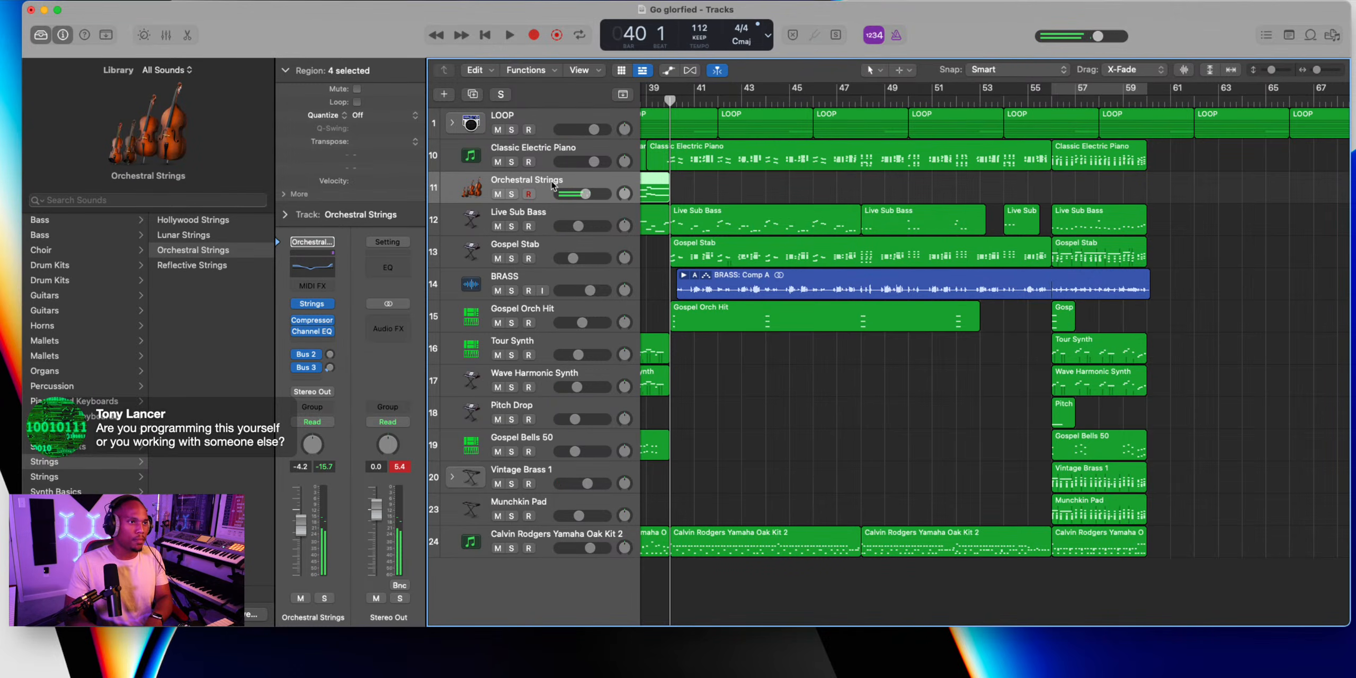
pyautogui.press('r')
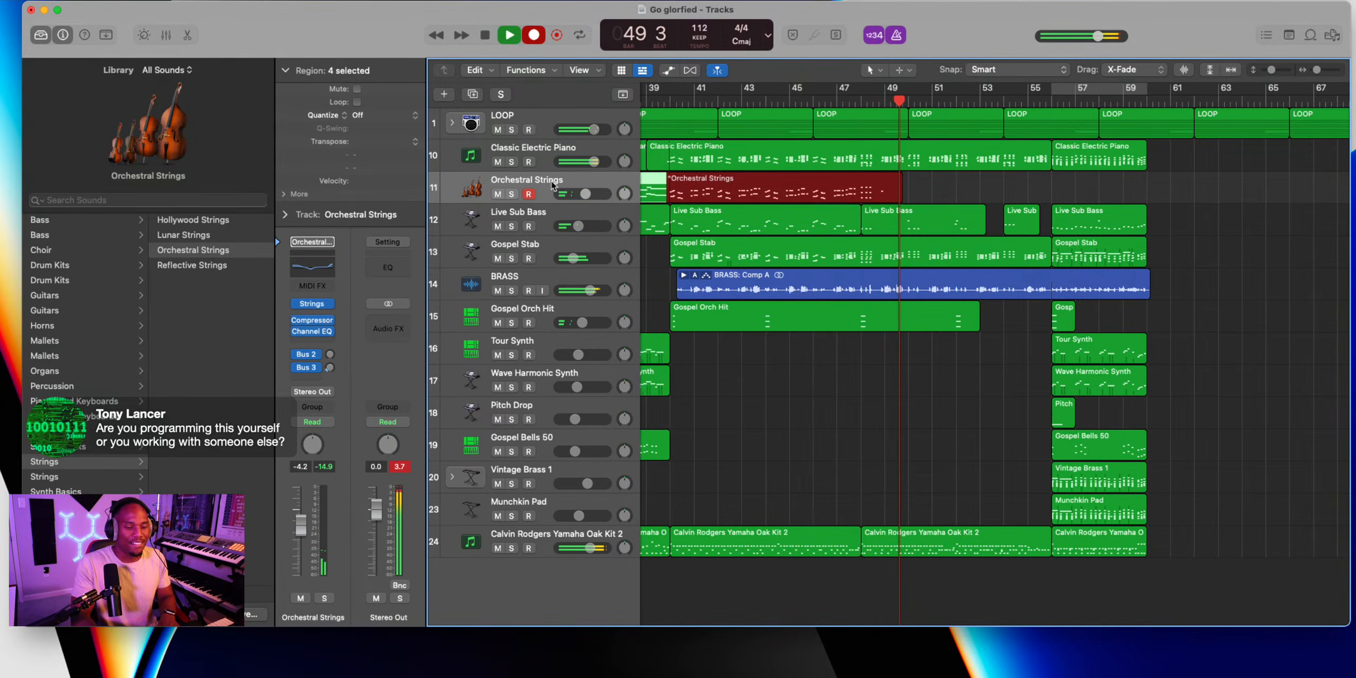
pyautogui.press('space')
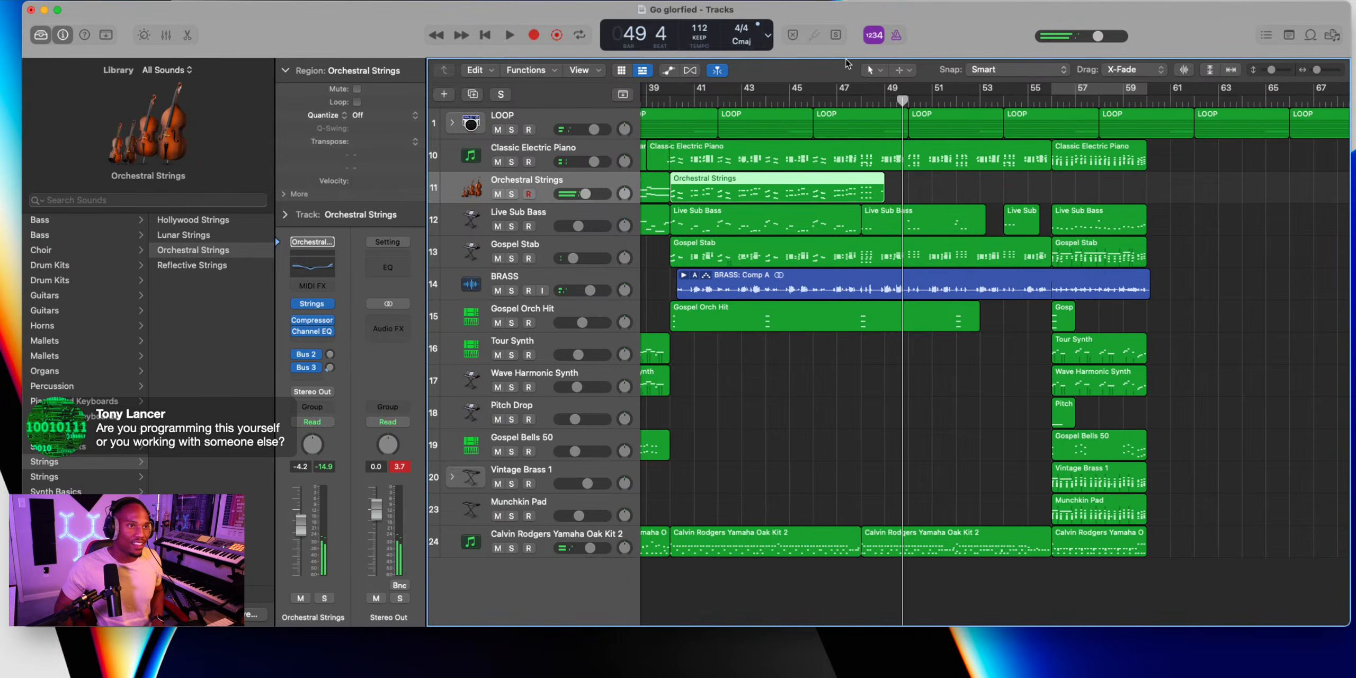
pyautogui.moveTo(883, 197); pyautogui.dragTo(876, 198)
# Record a second strings take from bar 48 and start splitting the region at bar 56
pyautogui.press('r')
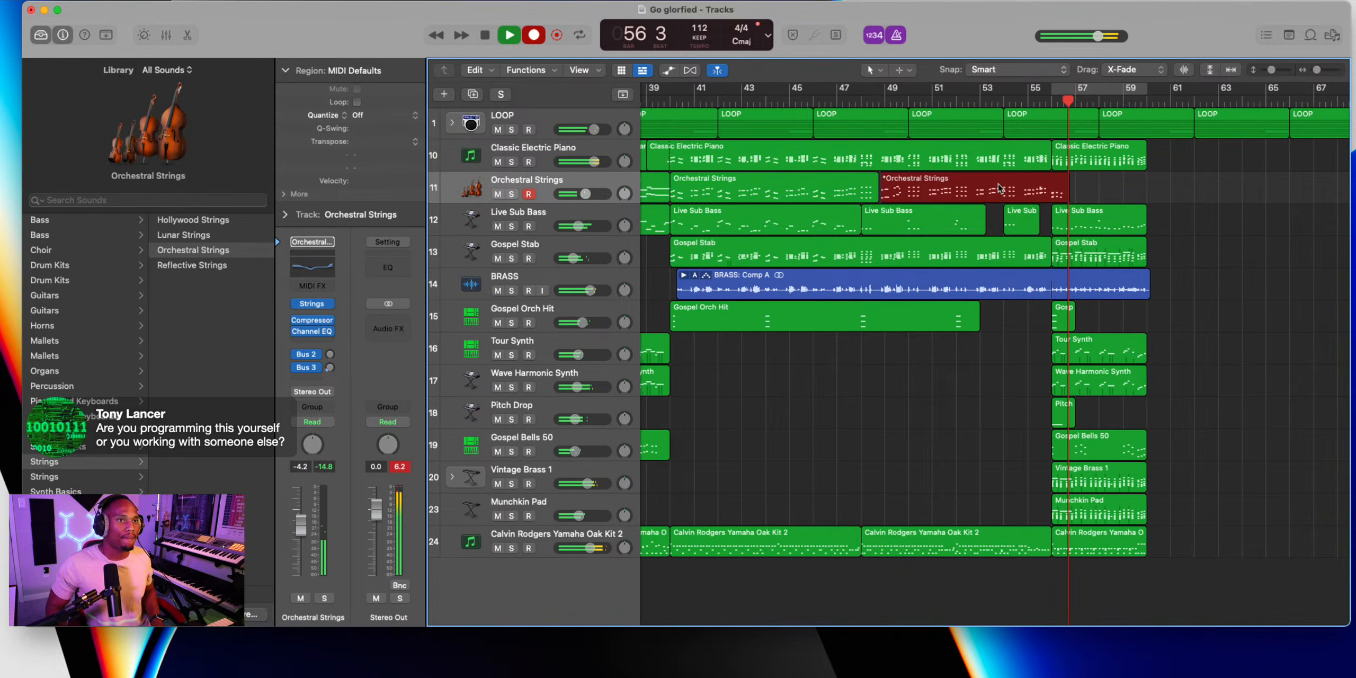
pyautogui.press('space')
pyautogui.doubleClick(1050, 196)
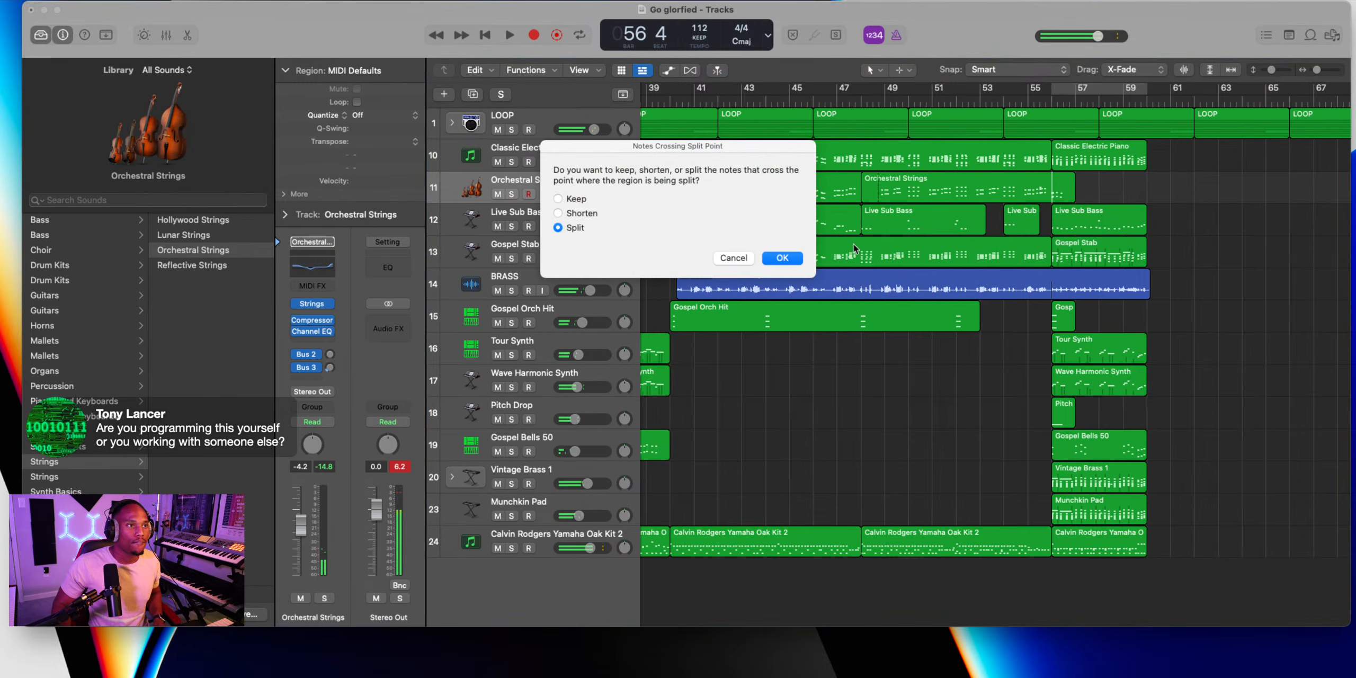
# Split the strings at bar 56, including crossing notes, and record a new ending strings take
pyautogui.click(782, 258)
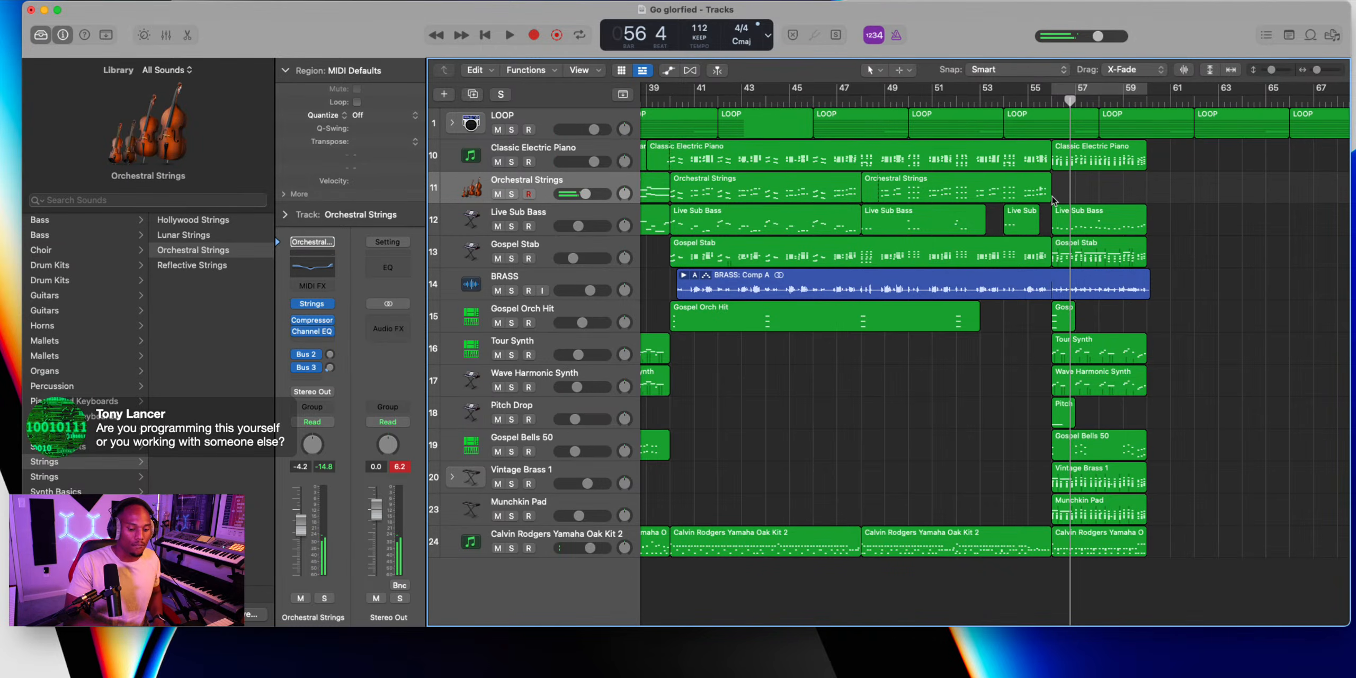
pyautogui.press('r')
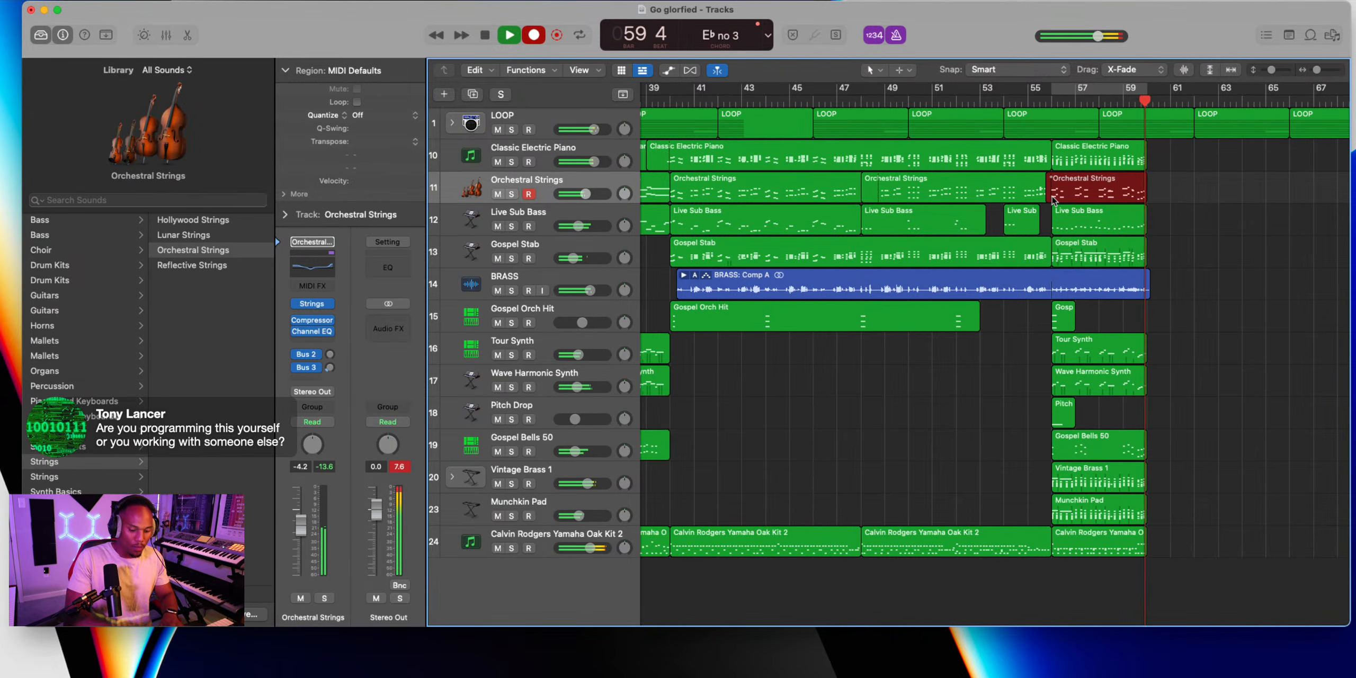
pyautogui.press('space')
# Review the ending take's 34 notes from bar 56, then trim the region's tail past bar 60
pyautogui.doubleClick(1134, 188)
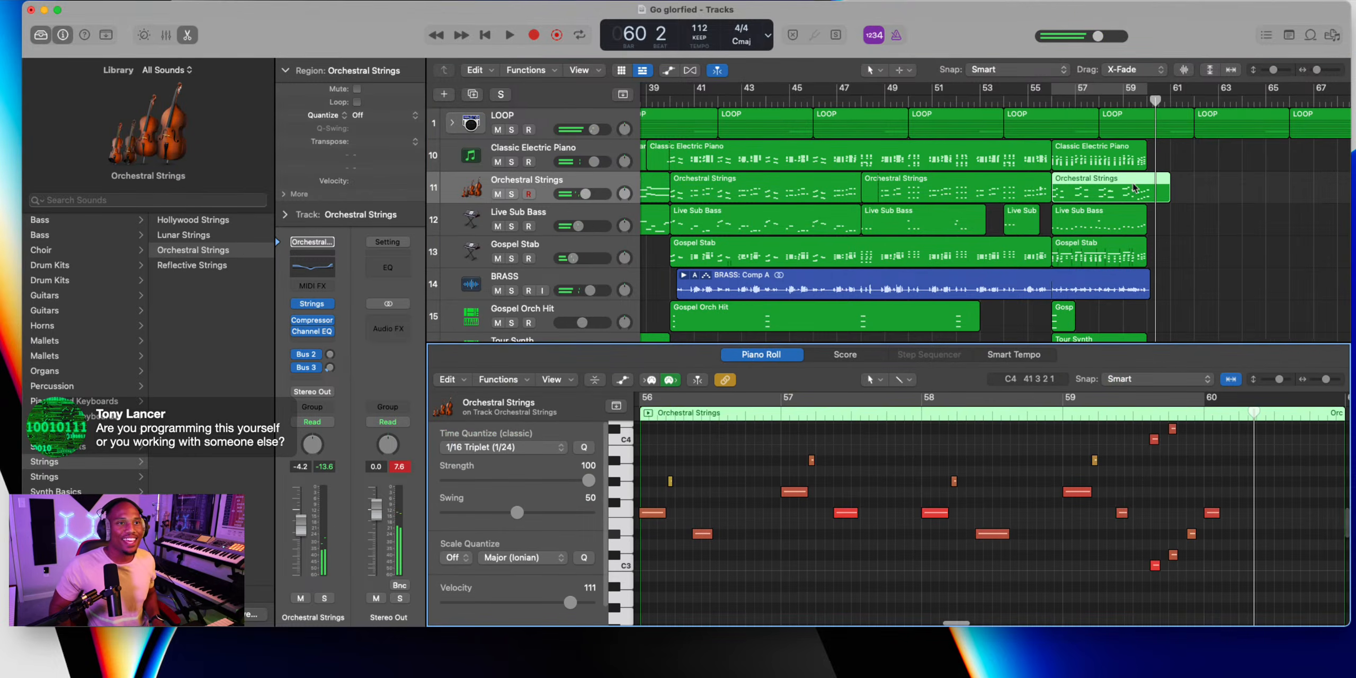
pyautogui.press('super+a')
pyautogui.click(1054, 98)
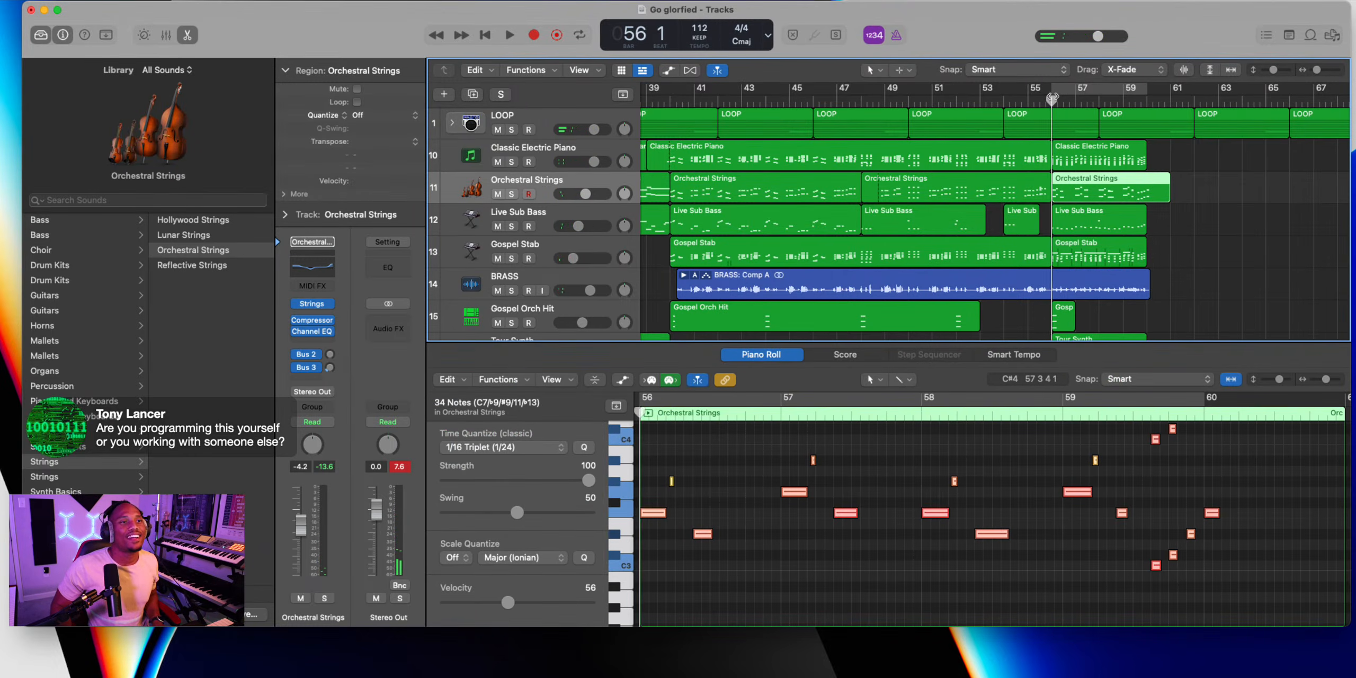
pyautogui.press('space')
pyautogui.doubleClick(1147, 191)
pyautogui.press('Delete')
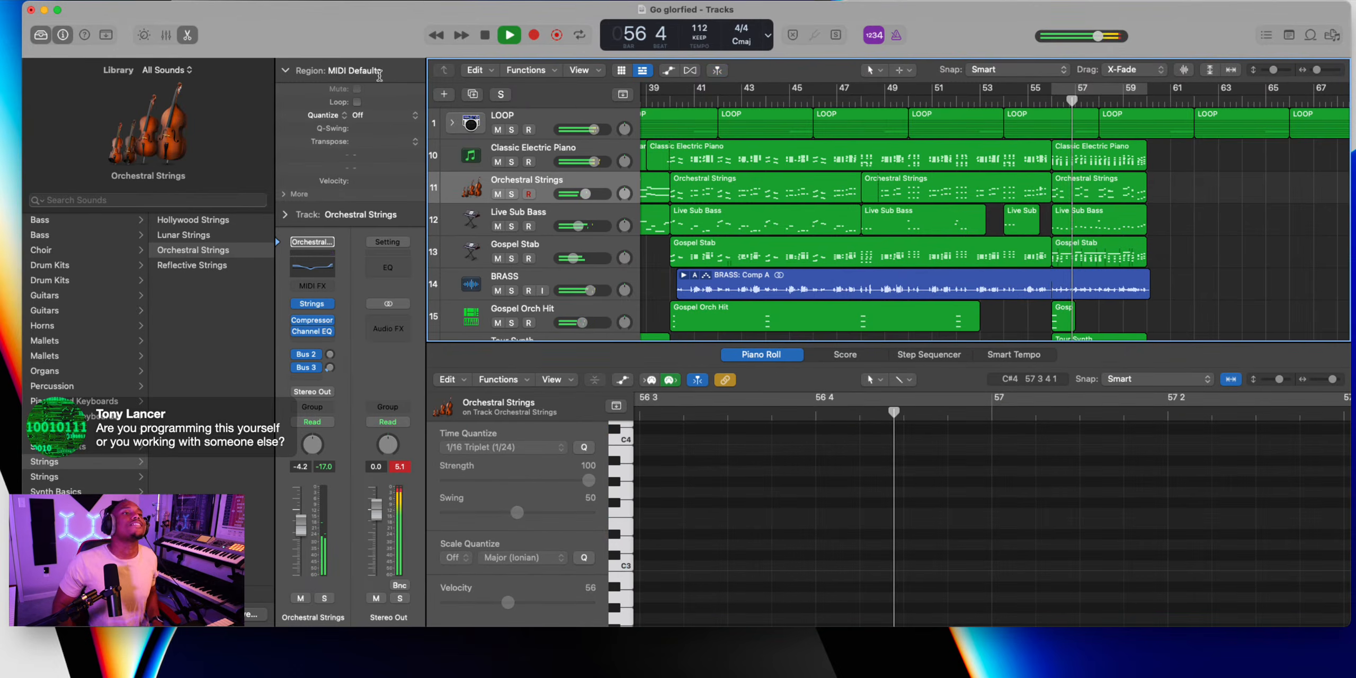
pyautogui.press('e')
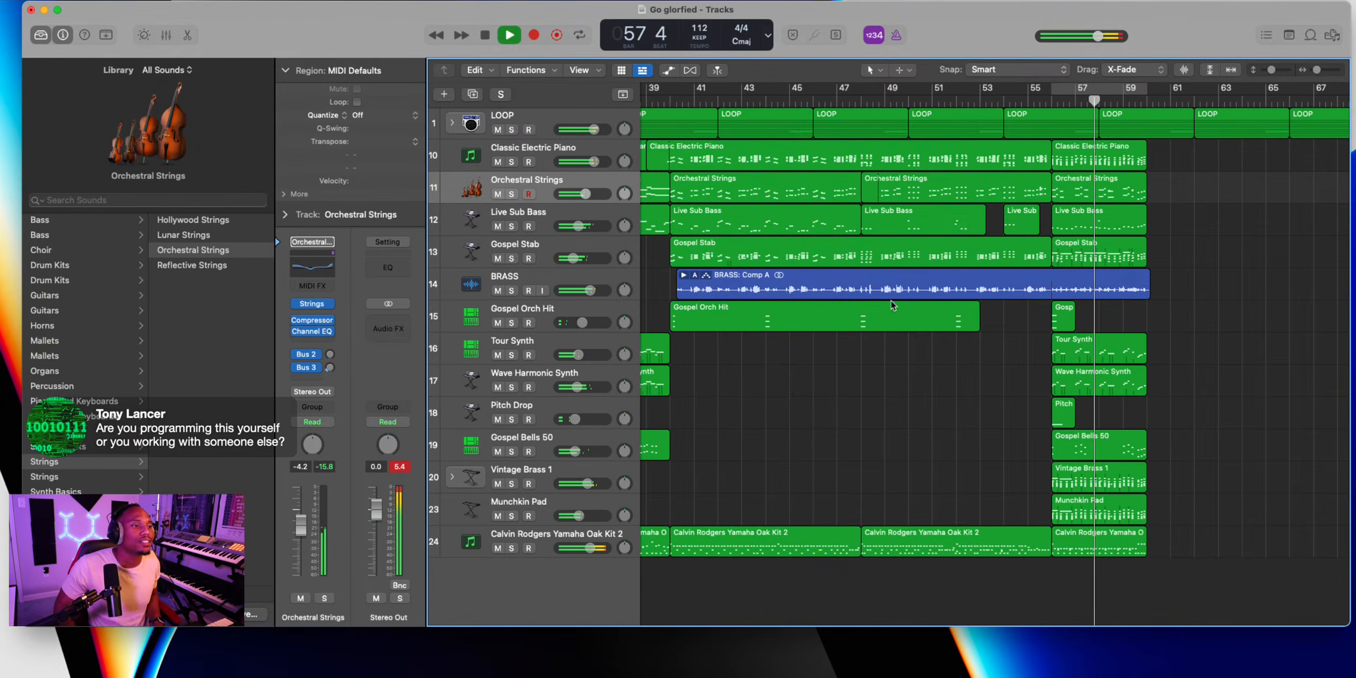
# Turn on Cycle to loop bars 56 to 60 and select the final drum region
pyautogui.hscroll(-5, 742, 318)
pyautogui.press('c')
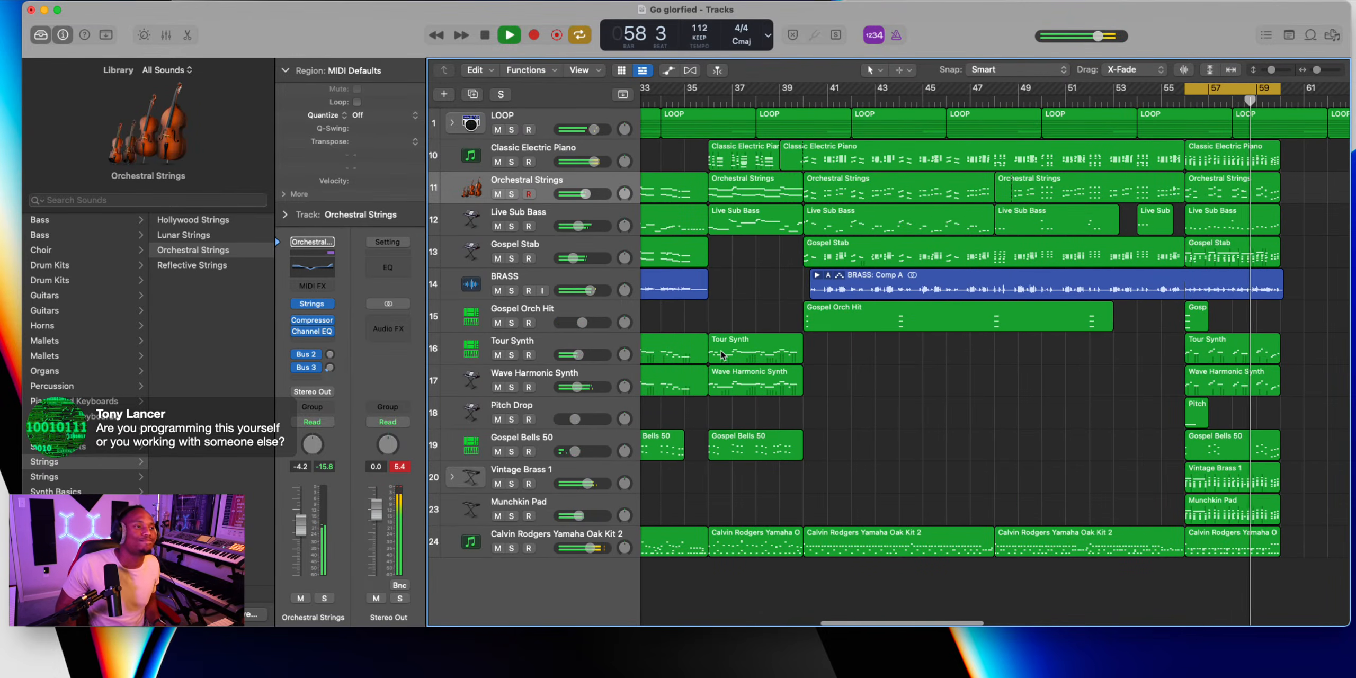
pyautogui.click(1272, 545)
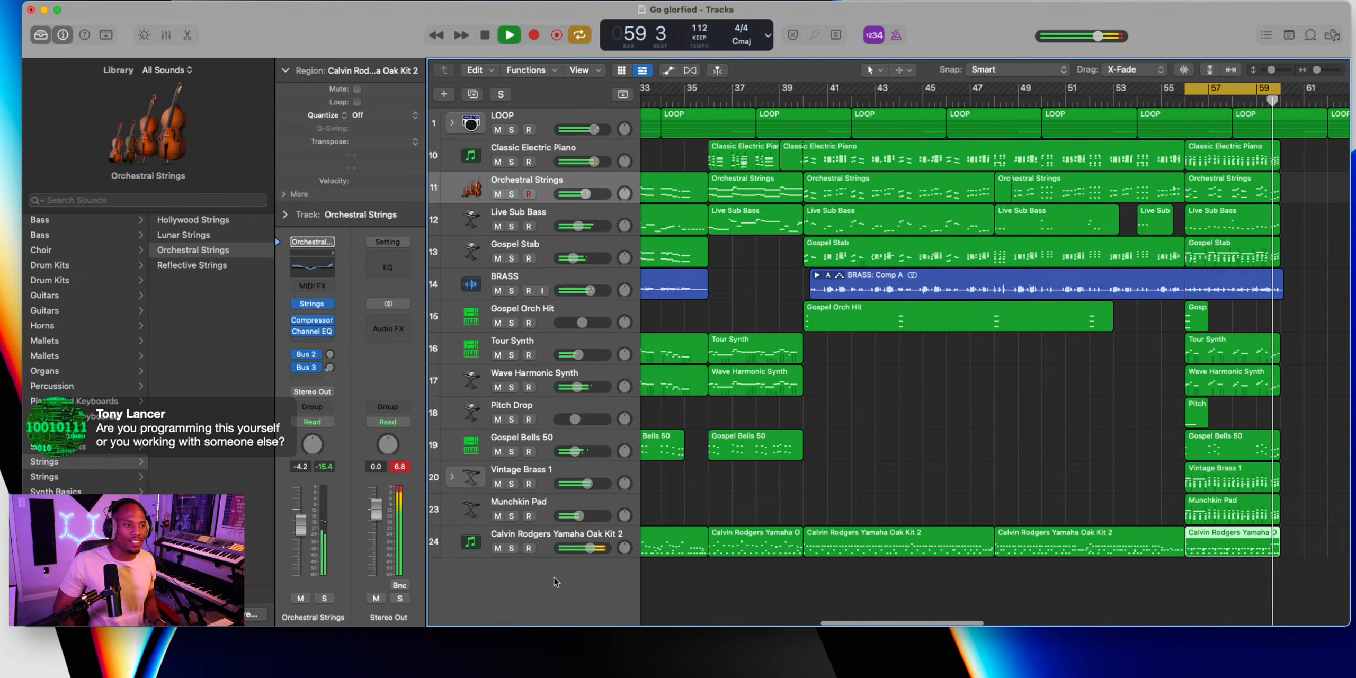
# Delete the last drum region and capture a new Yamaha Oak Kit 2 performance over bars 56–60
pyautogui.press('Delete')
pyautogui.click(543, 550)
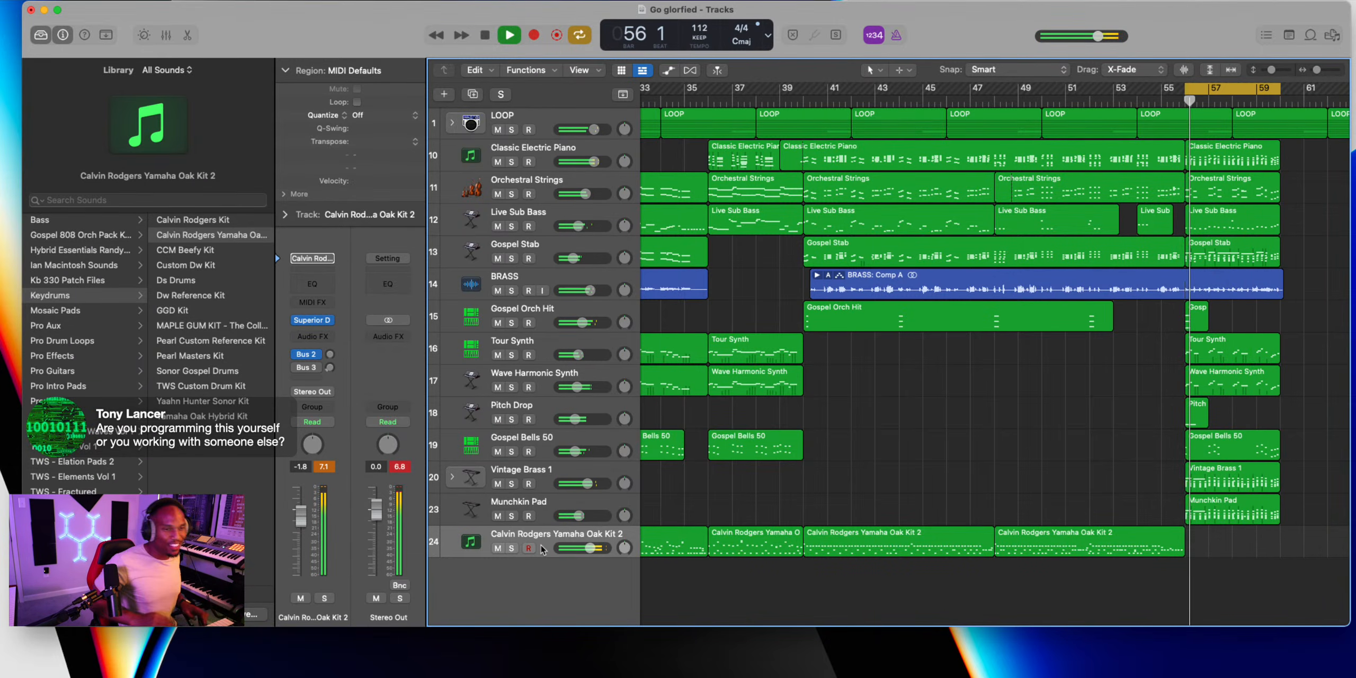
pyautogui.press('space')
pyautogui.hotkey('shift', 'r')
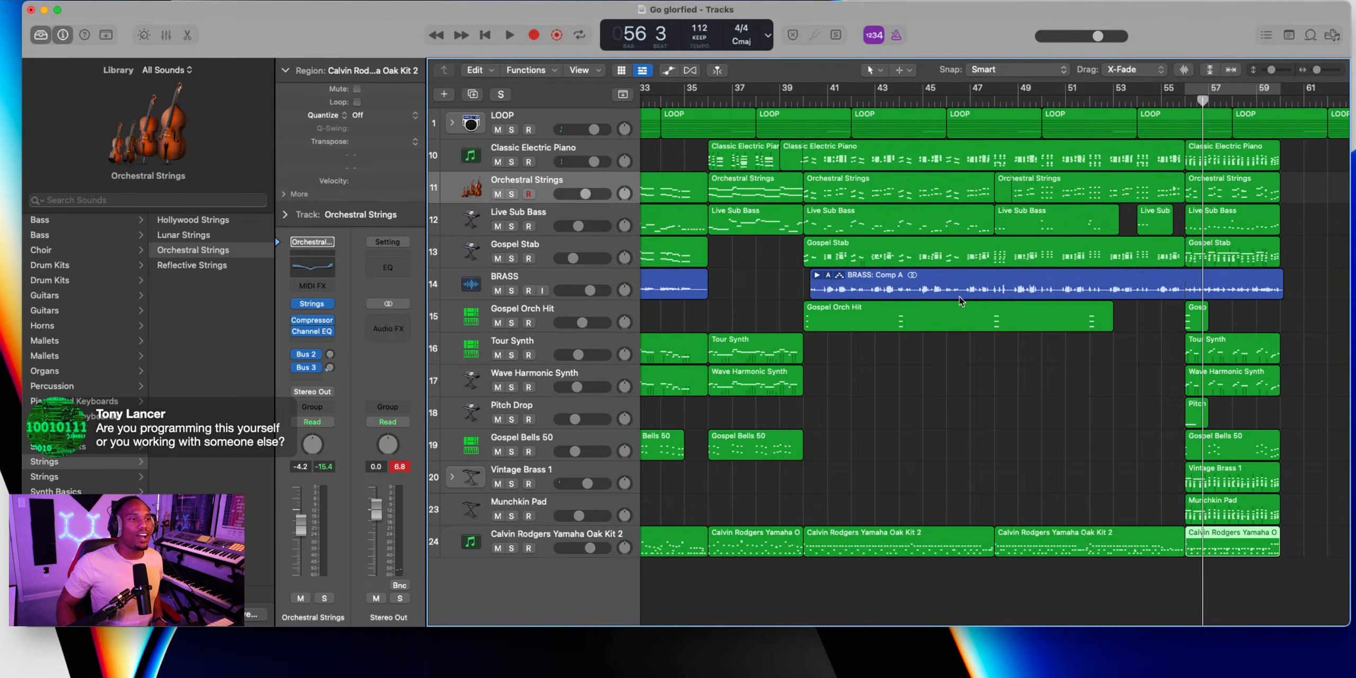
pyautogui.scroll(-5, 962, 301)
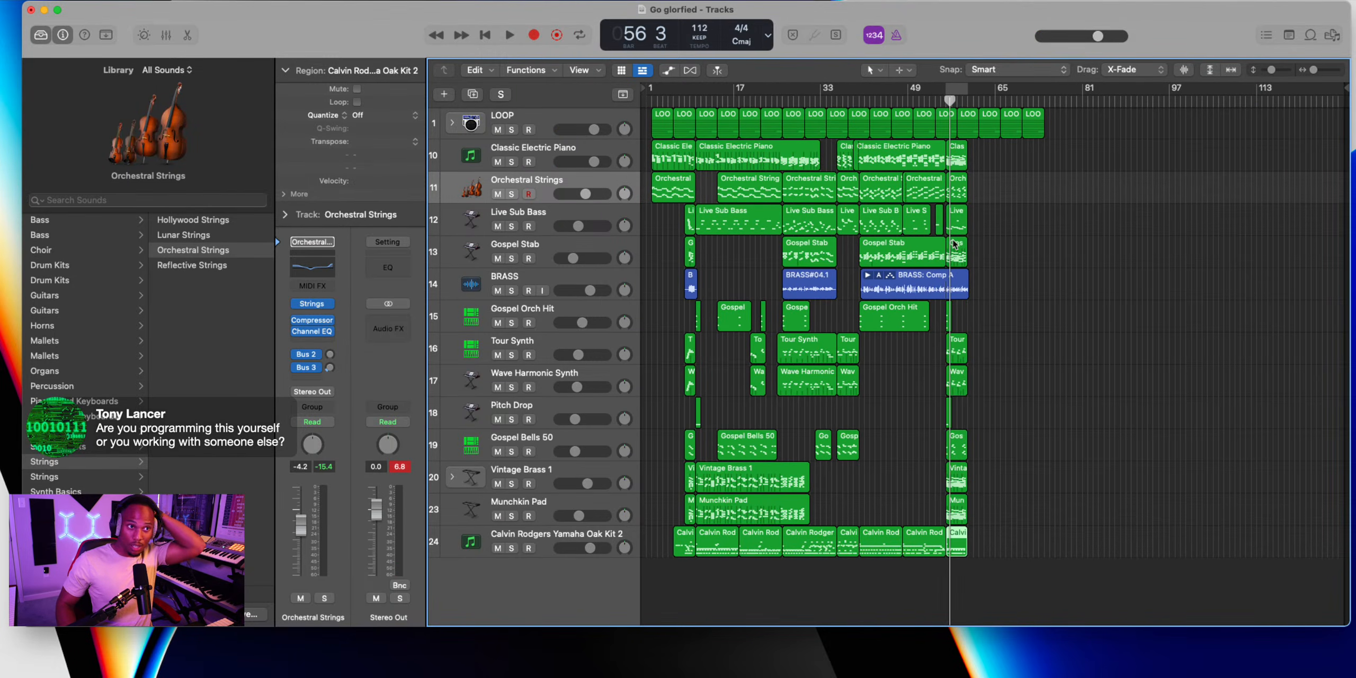
pyautogui.scroll(2, 954, 244)
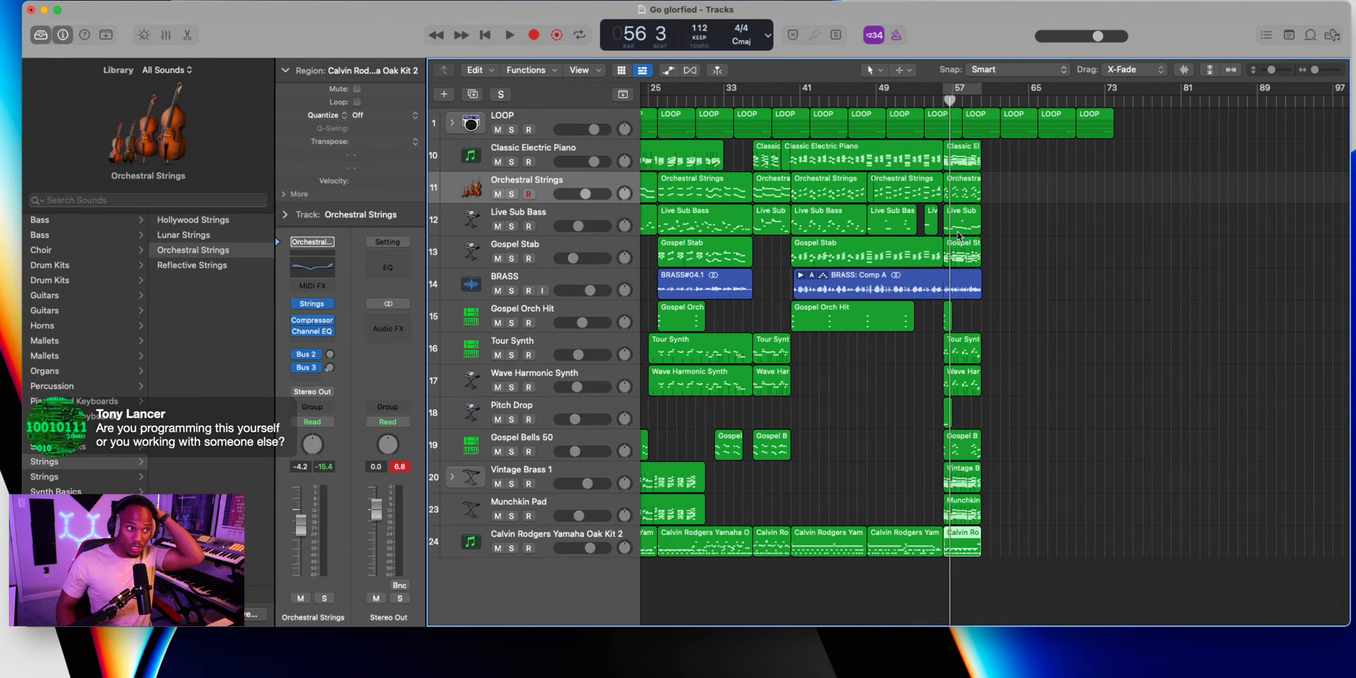
pyautogui.hscroll(-5, 852, 212)
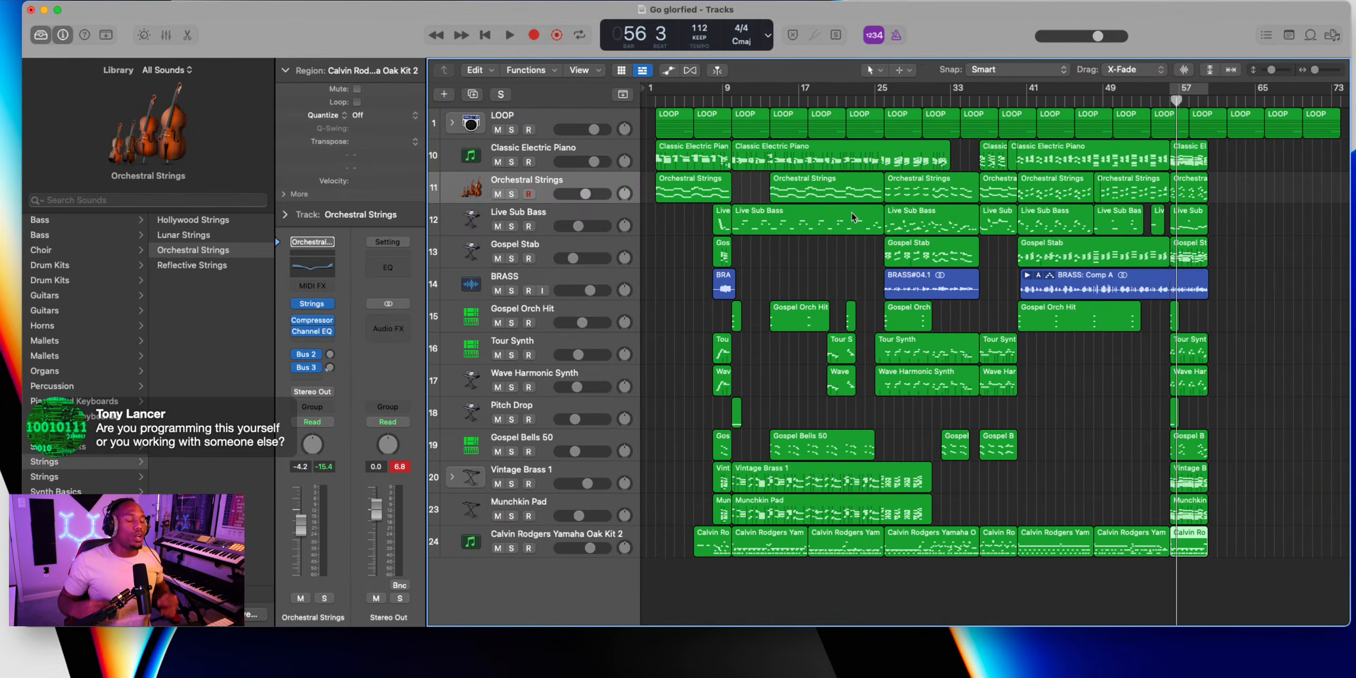
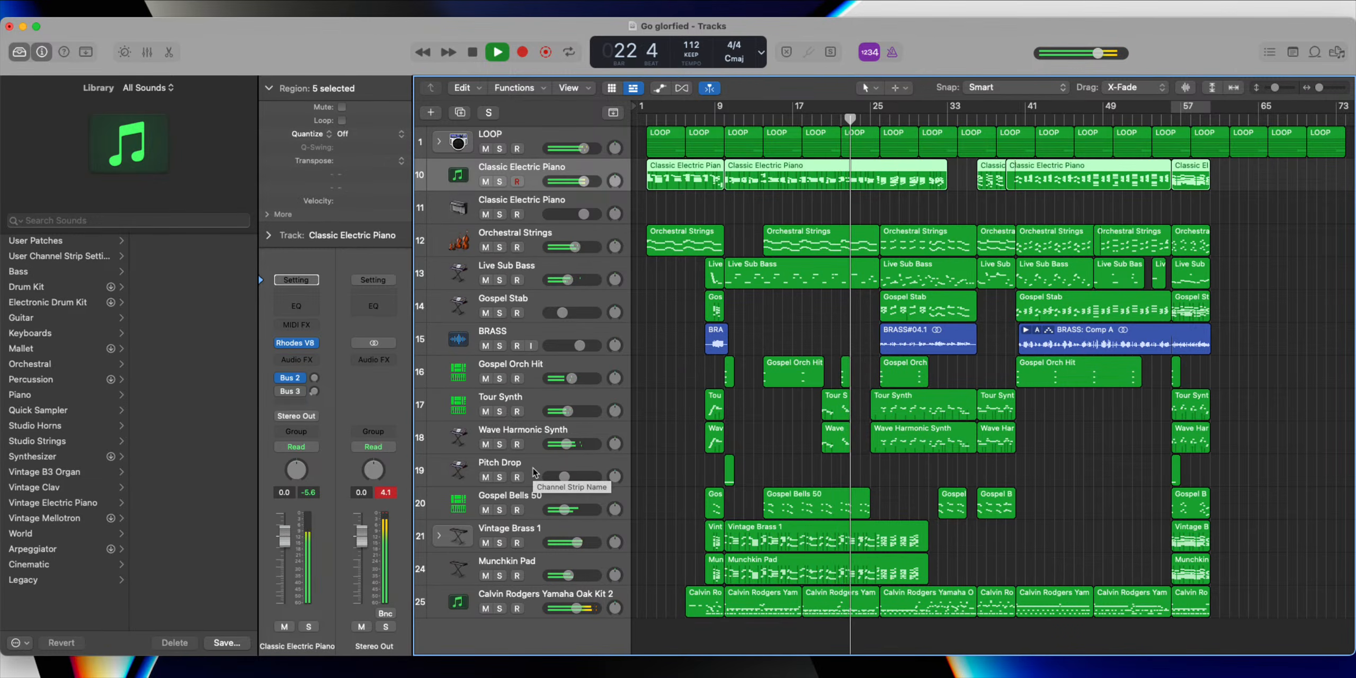
# Lower the Tour Synth and Wave Harmonic Synth volumes together, then select the Pitch Drop track
pyautogui.click(529, 407)
pyautogui.keyDown('shift'); pyautogui.click(533, 432); pyautogui.keyUp('shift')
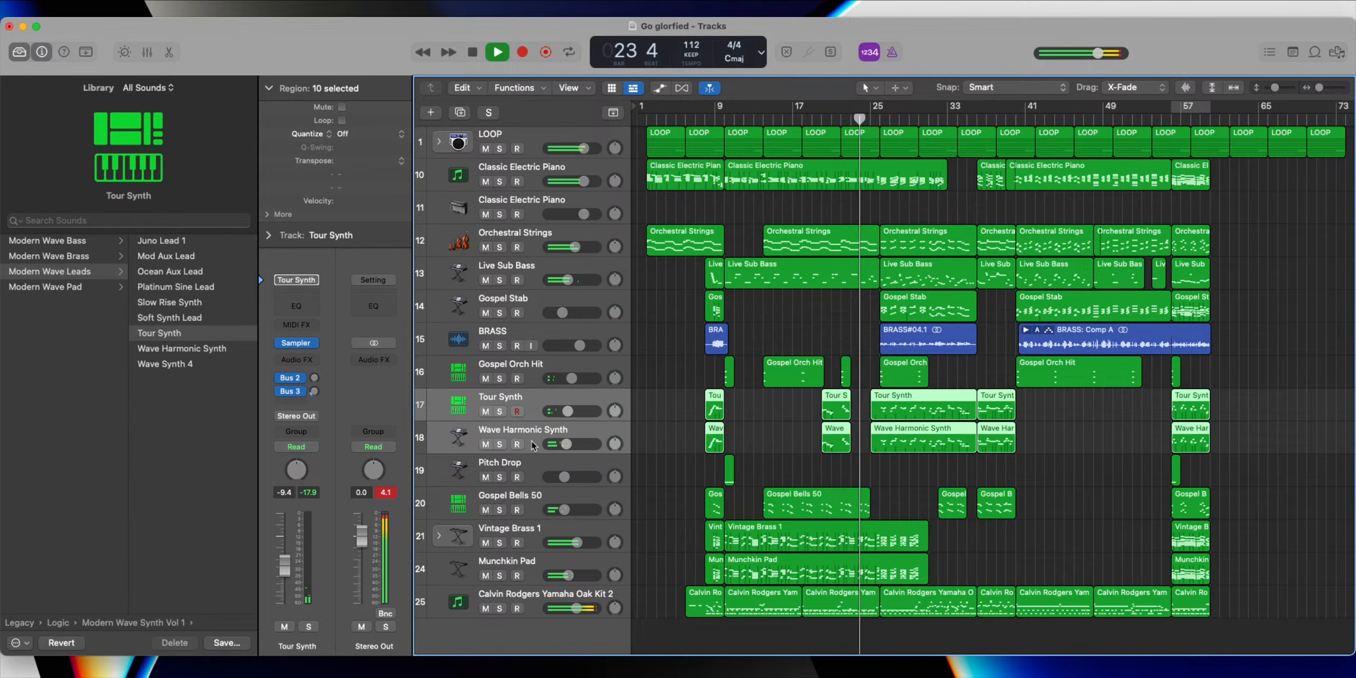
pyautogui.moveTo(567, 412); pyautogui.dragTo(555, 420)
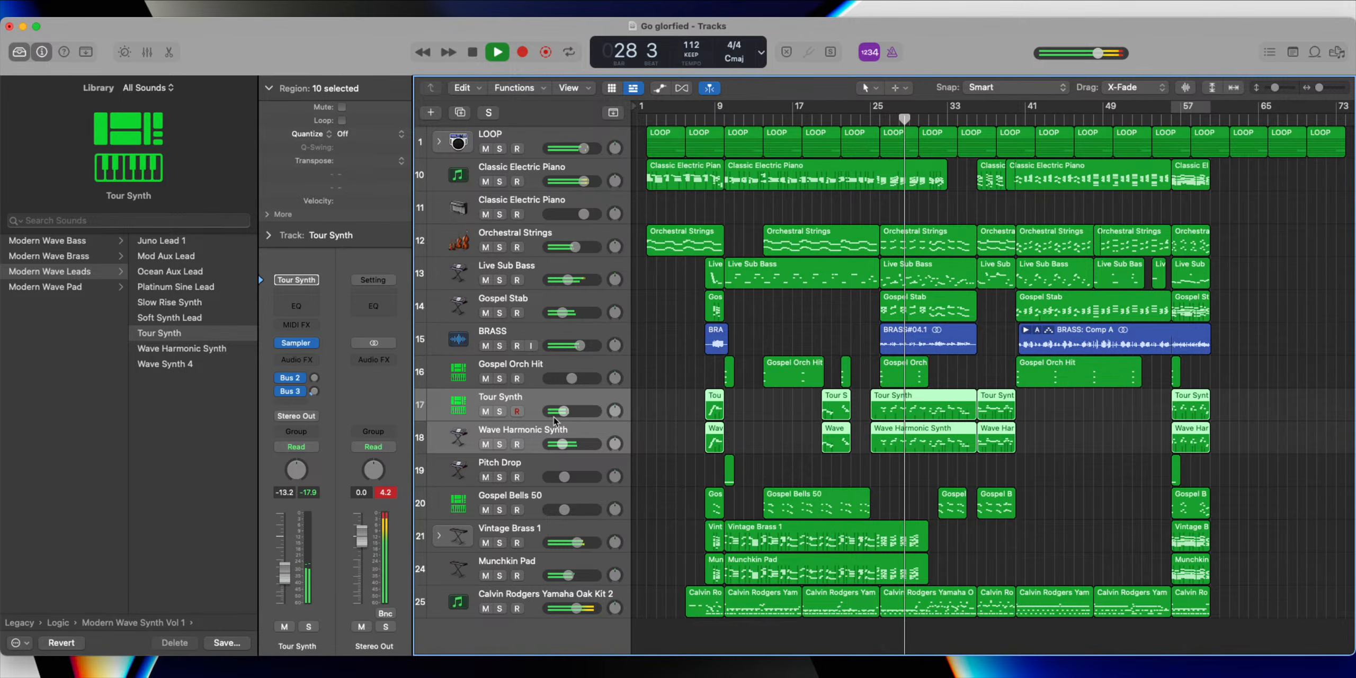
pyautogui.click(763, 335)
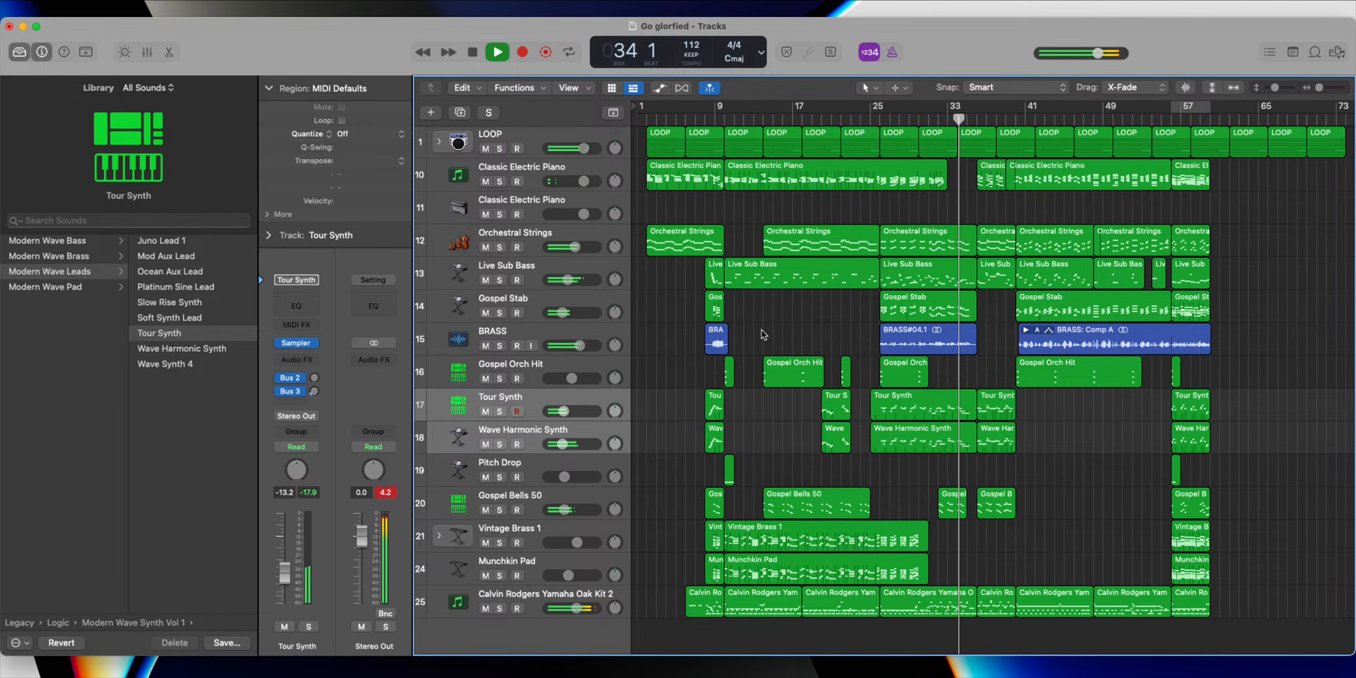
pyautogui.click(548, 473)
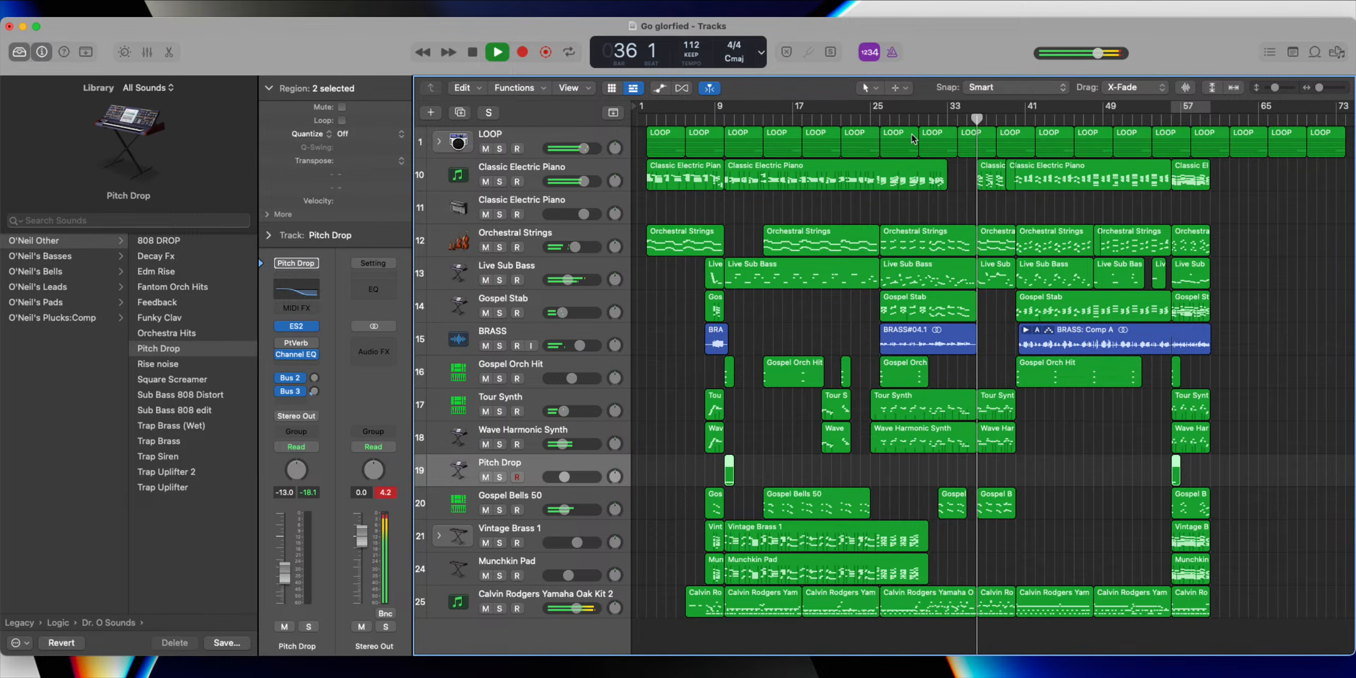
# Record a Pitch Drop take from bar 26 and check its single sustained C3 note
pyautogui.press('space')
pyautogui.click(878, 120)
pyautogui.press('r')
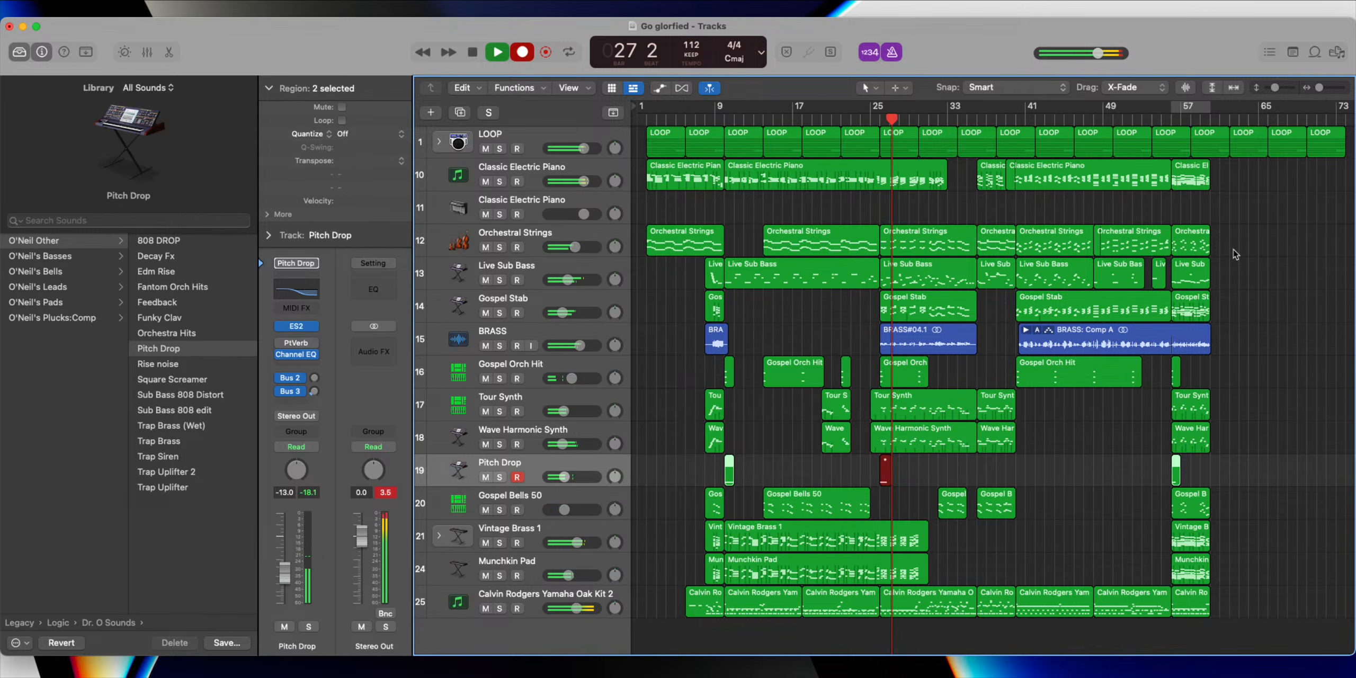
pyautogui.click(885, 469)
pyautogui.doubleClick(885, 469)
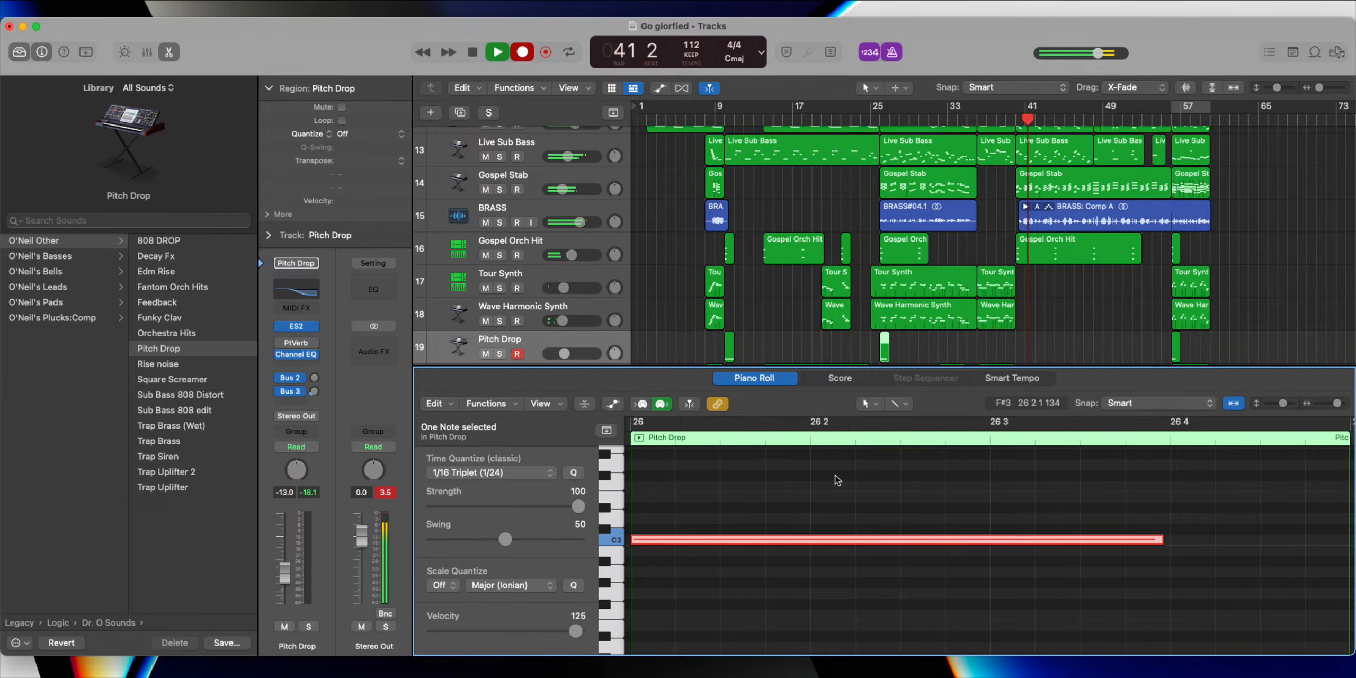
pyautogui.press('space')
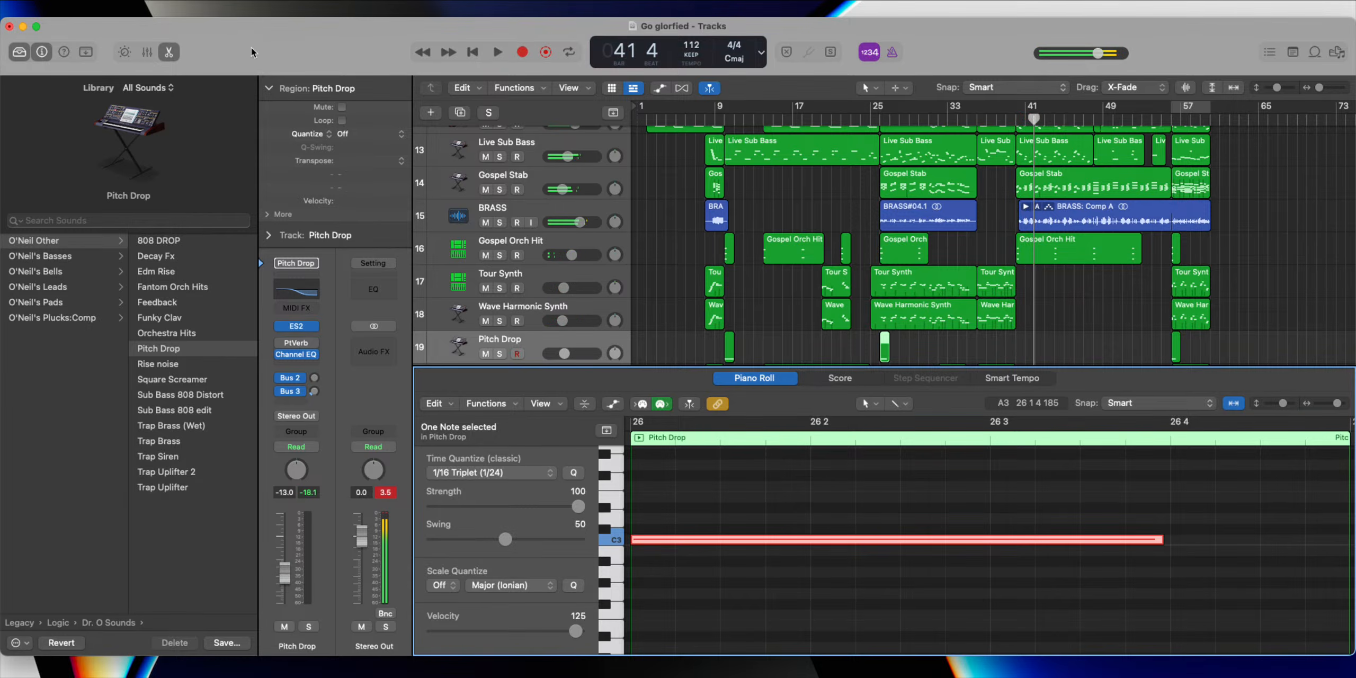
pyautogui.click(168, 53)
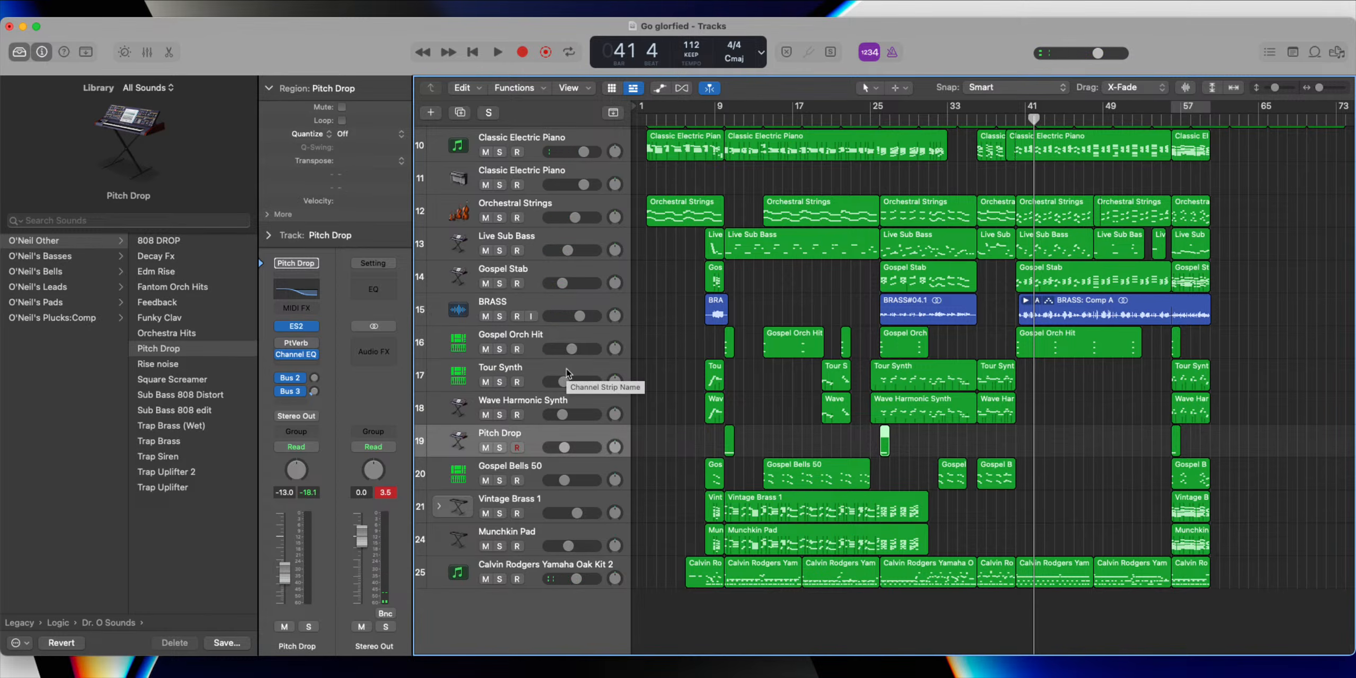
# Arm both synth tracks, undo the first layered take, and re-record it from bar 39
pyautogui.click(539, 414)
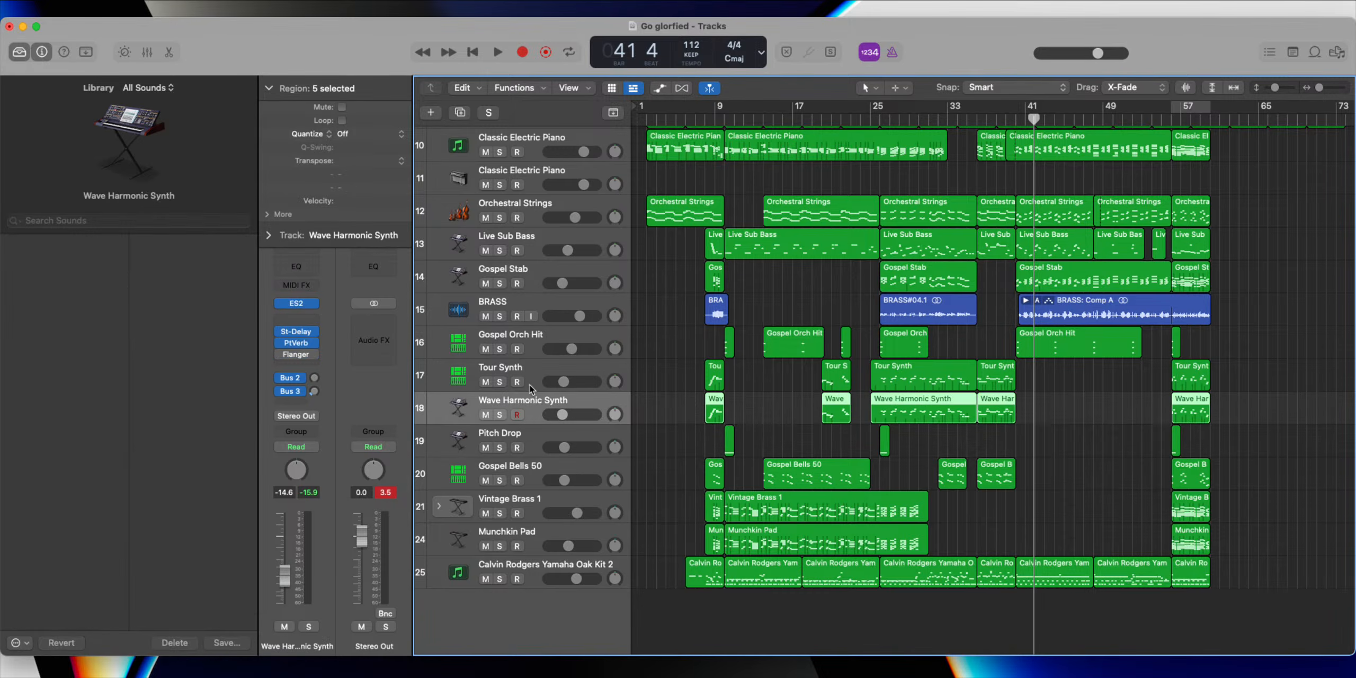
pyautogui.click(531, 380)
pyautogui.click(517, 414)
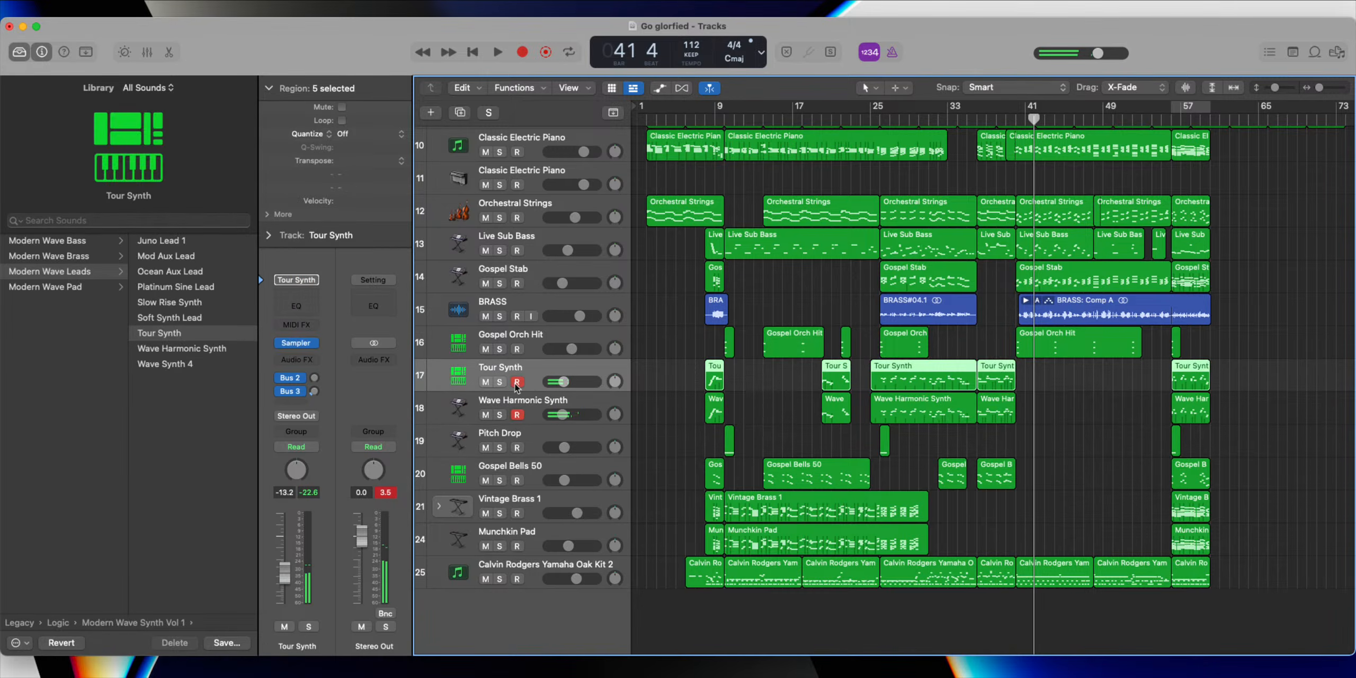
pyautogui.press('r')
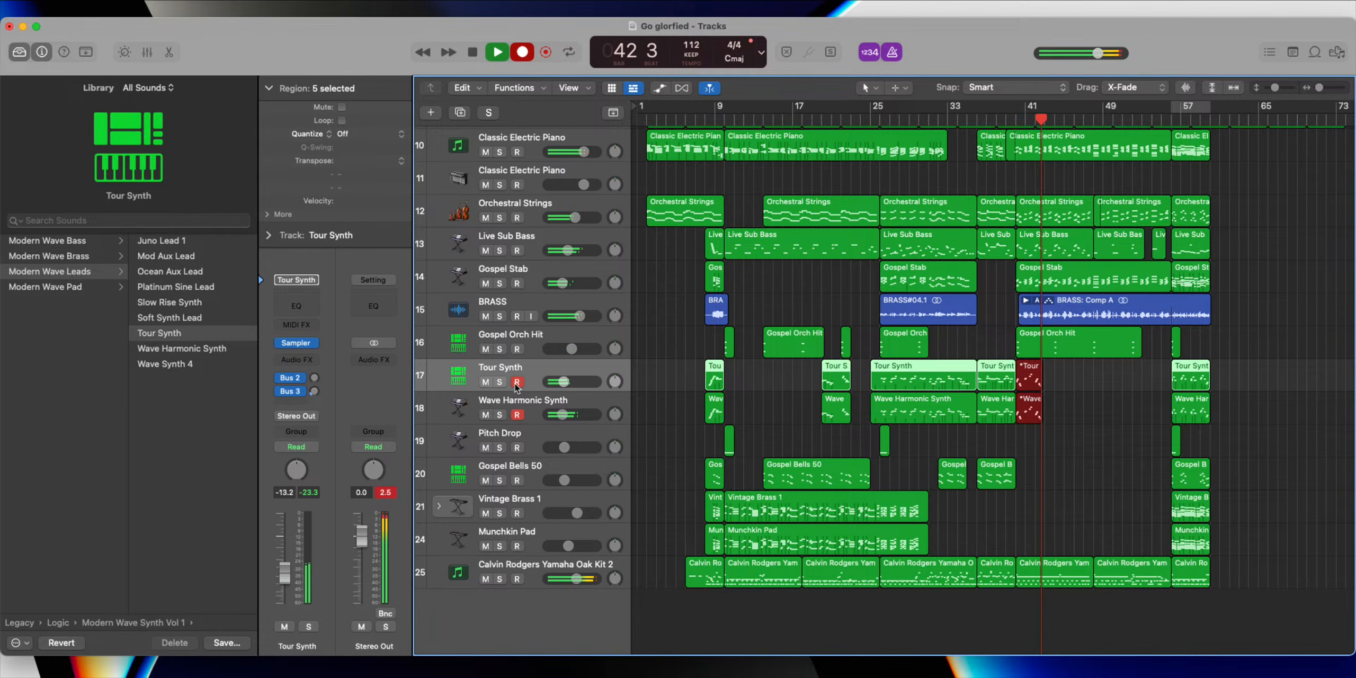
pyautogui.press('space')
pyautogui.press('super+z')
pyautogui.click(1013, 123)
pyautogui.press('r')
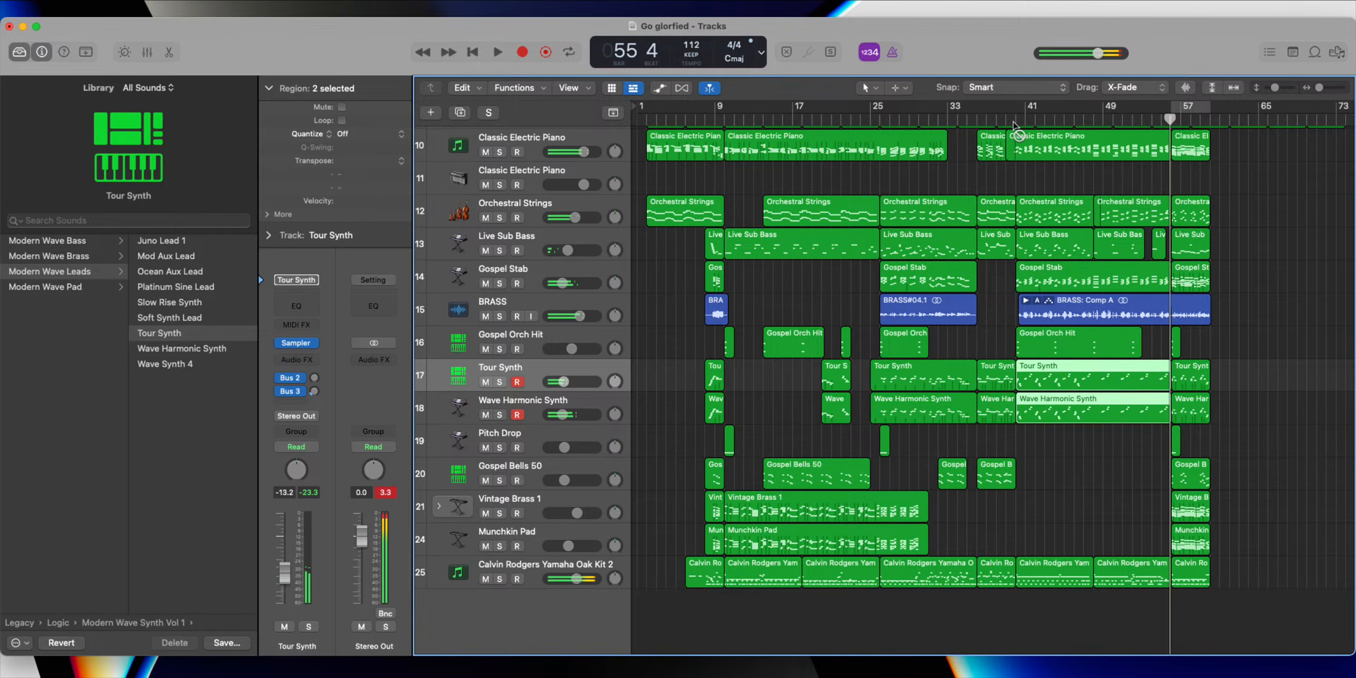
# Stop the synth take, loop bar 57, and bring both synth layers down to -15.6 dB
pyautogui.hotkey('shift', 'r')
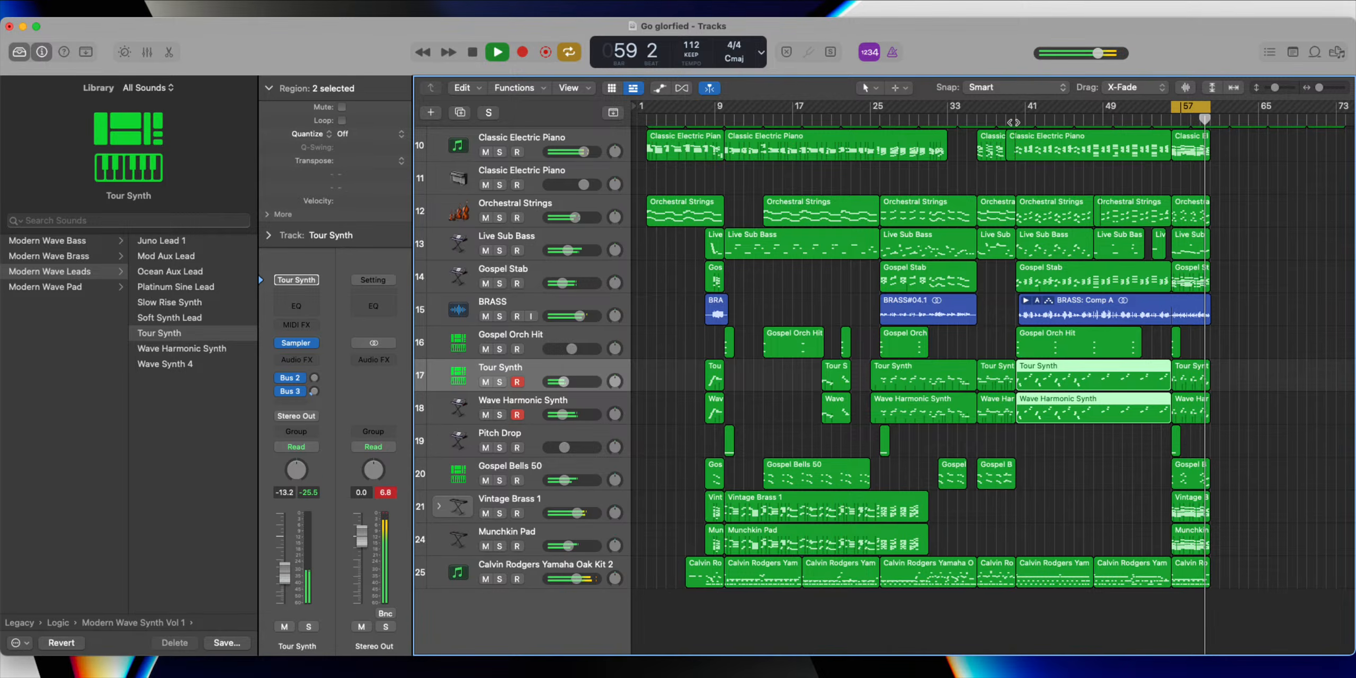
pyautogui.press('c')
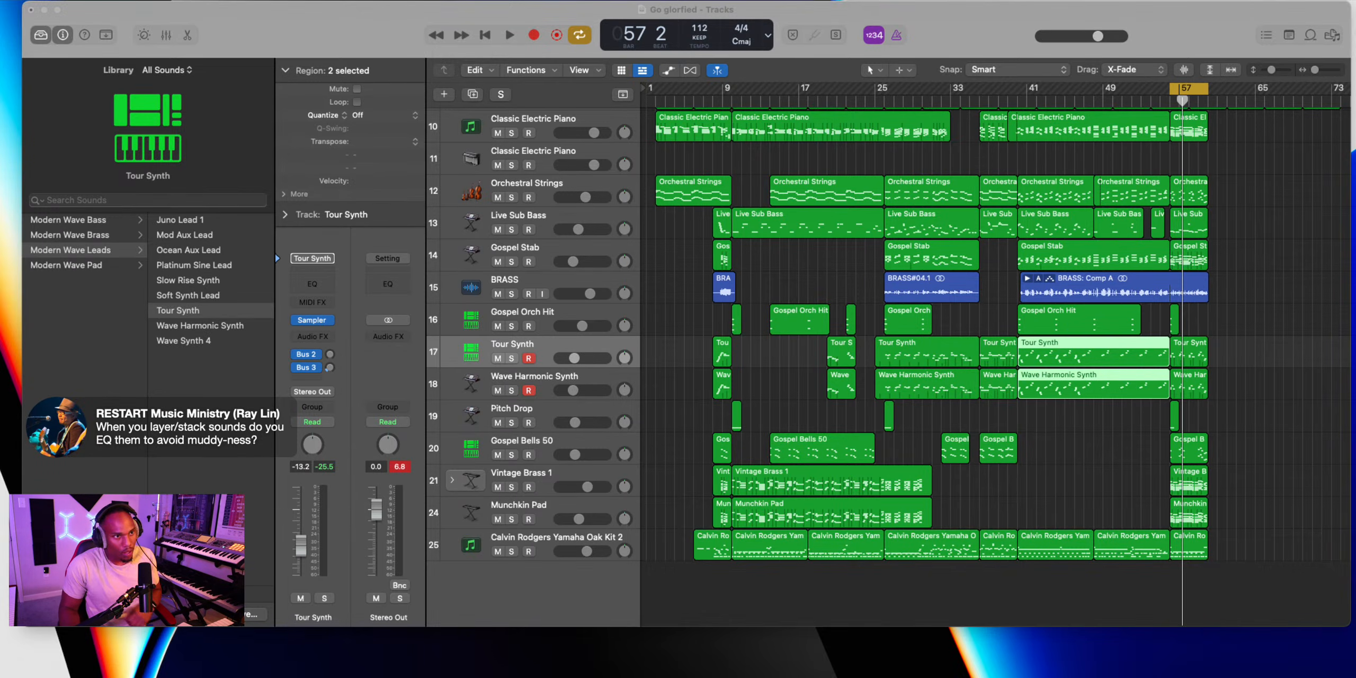
pyautogui.keyDown('shift'); pyautogui.click(544, 387); pyautogui.keyUp('shift')
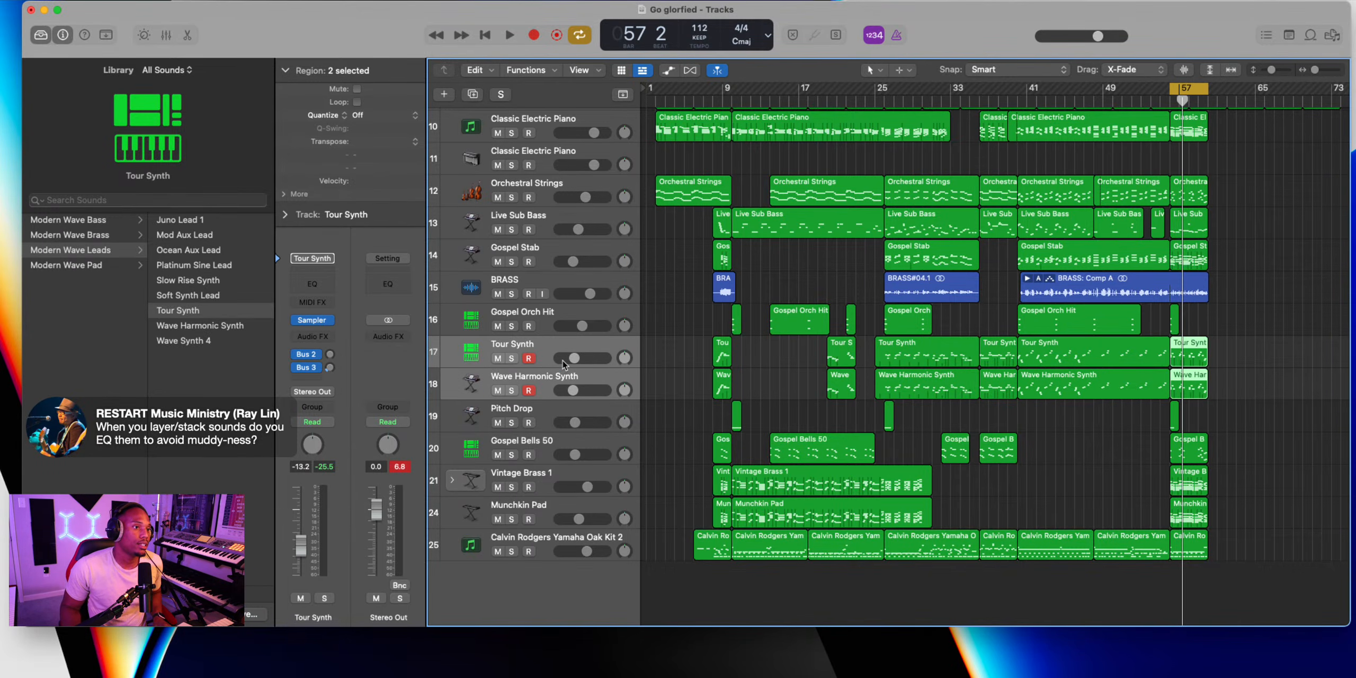
pyautogui.moveTo(576, 360); pyautogui.dragTo(576, 361)
pyautogui.moveTo(573, 359); pyautogui.dragTo(574, 363)
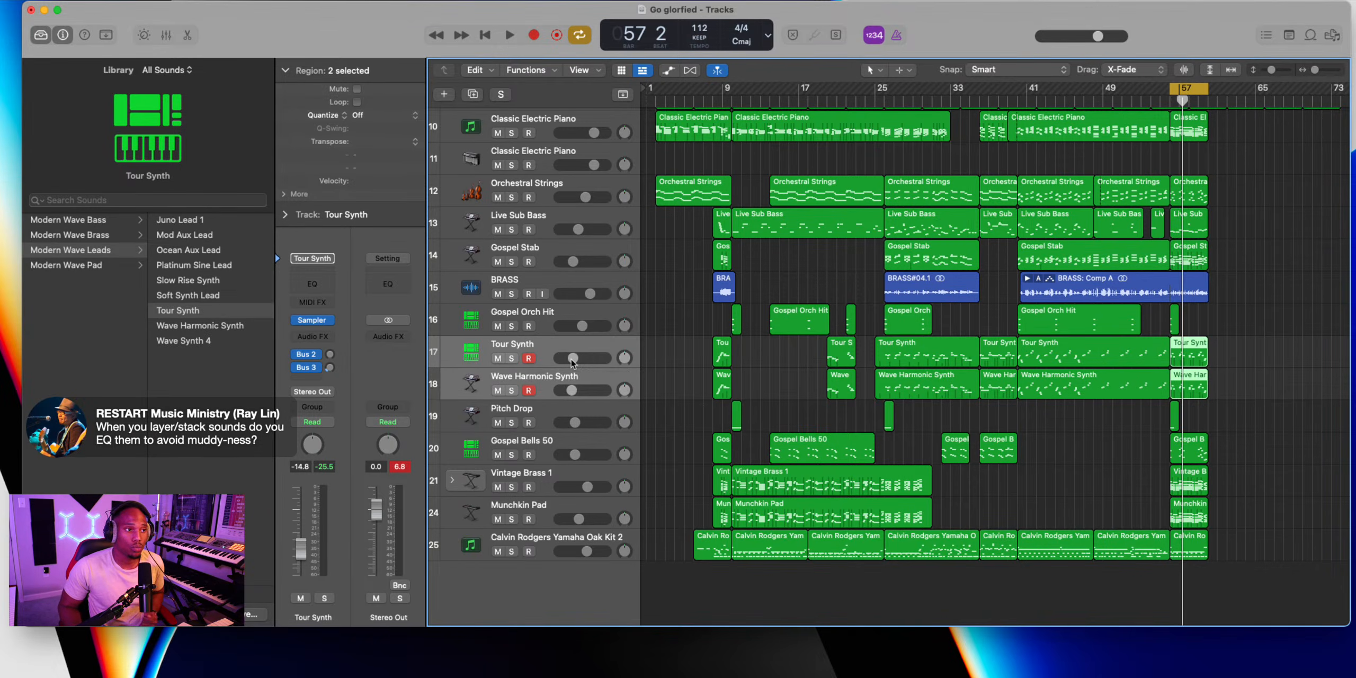
pyautogui.moveTo(573, 363); pyautogui.dragTo(570, 364)
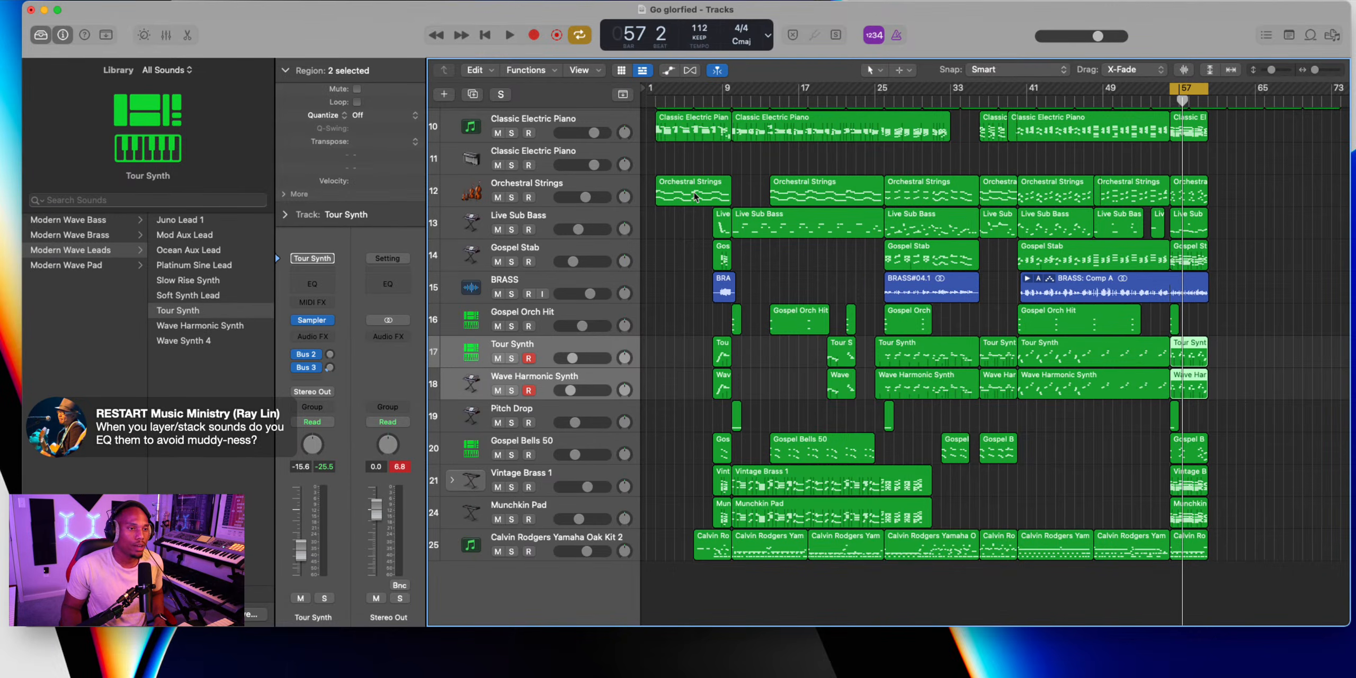
# Mute Live Sub Bass and the Calvin Rodgers Yamaha Oak Kit 2 drums, then audition bar 57
pyautogui.click(551, 350)
pyautogui.click(536, 383)
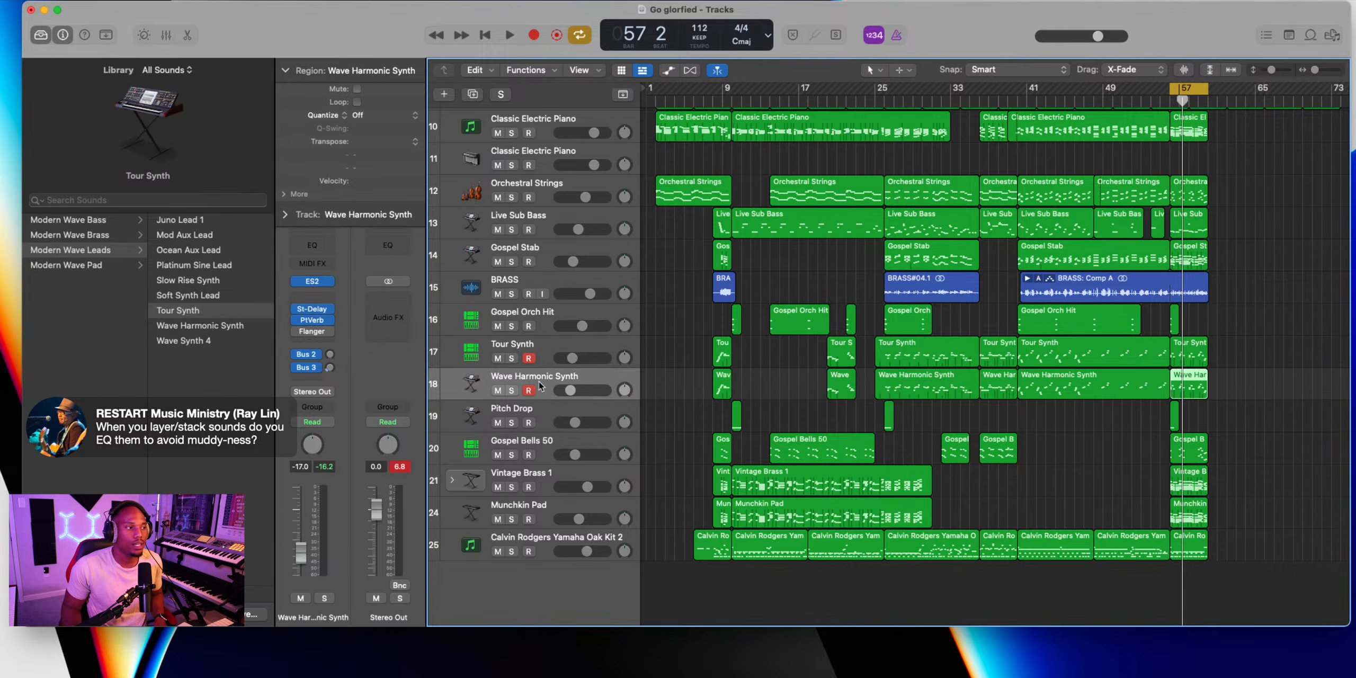
pyautogui.click(499, 553)
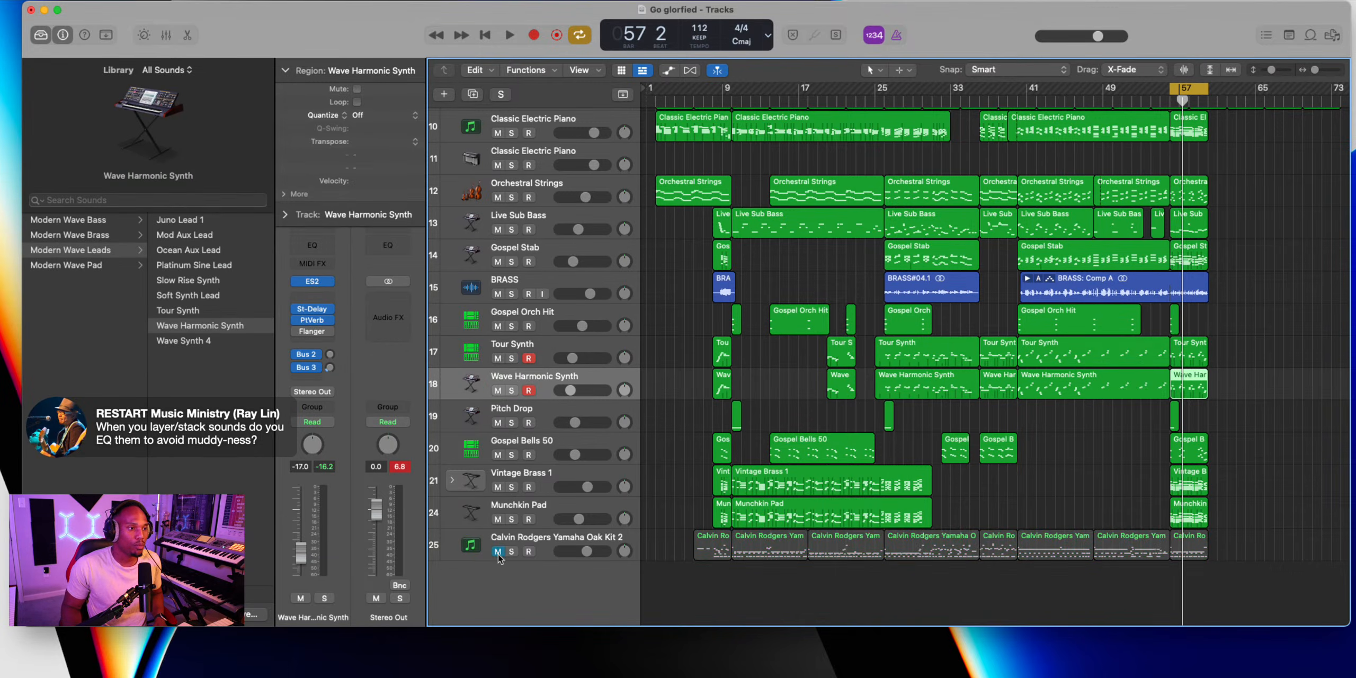
pyautogui.click(498, 229)
pyautogui.press('space')
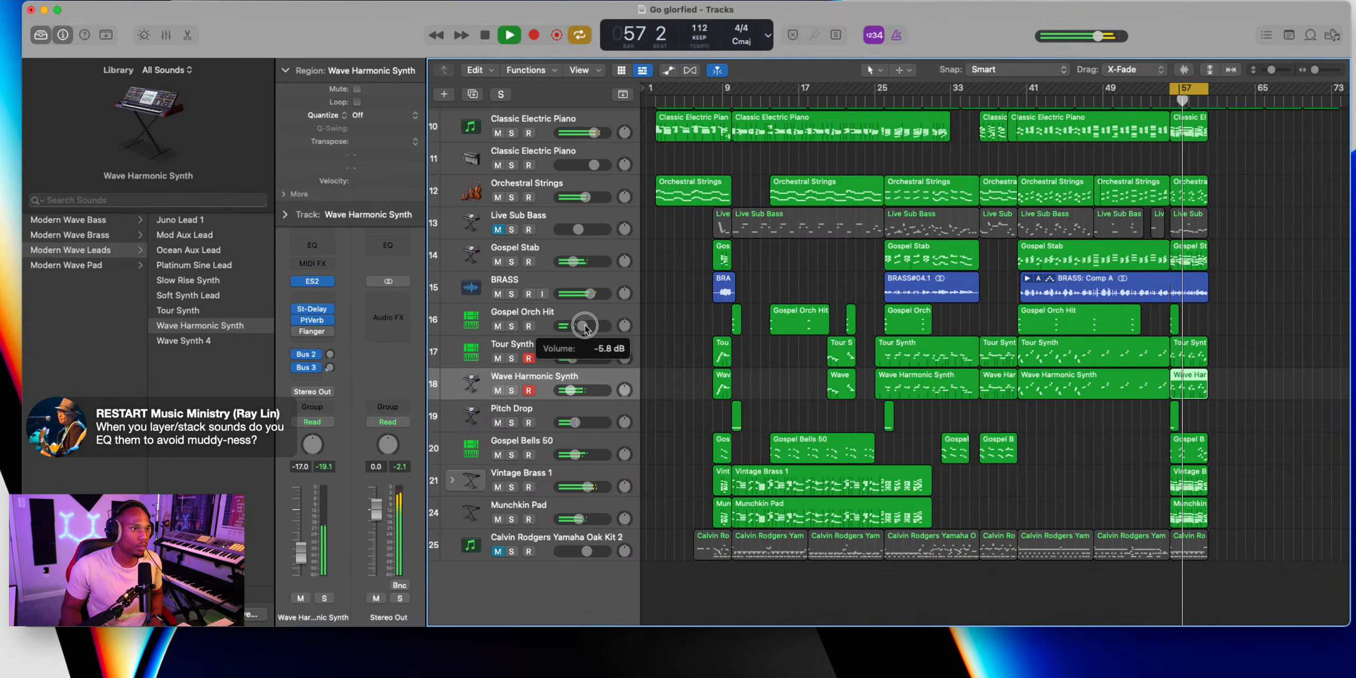
pyautogui.press('space')
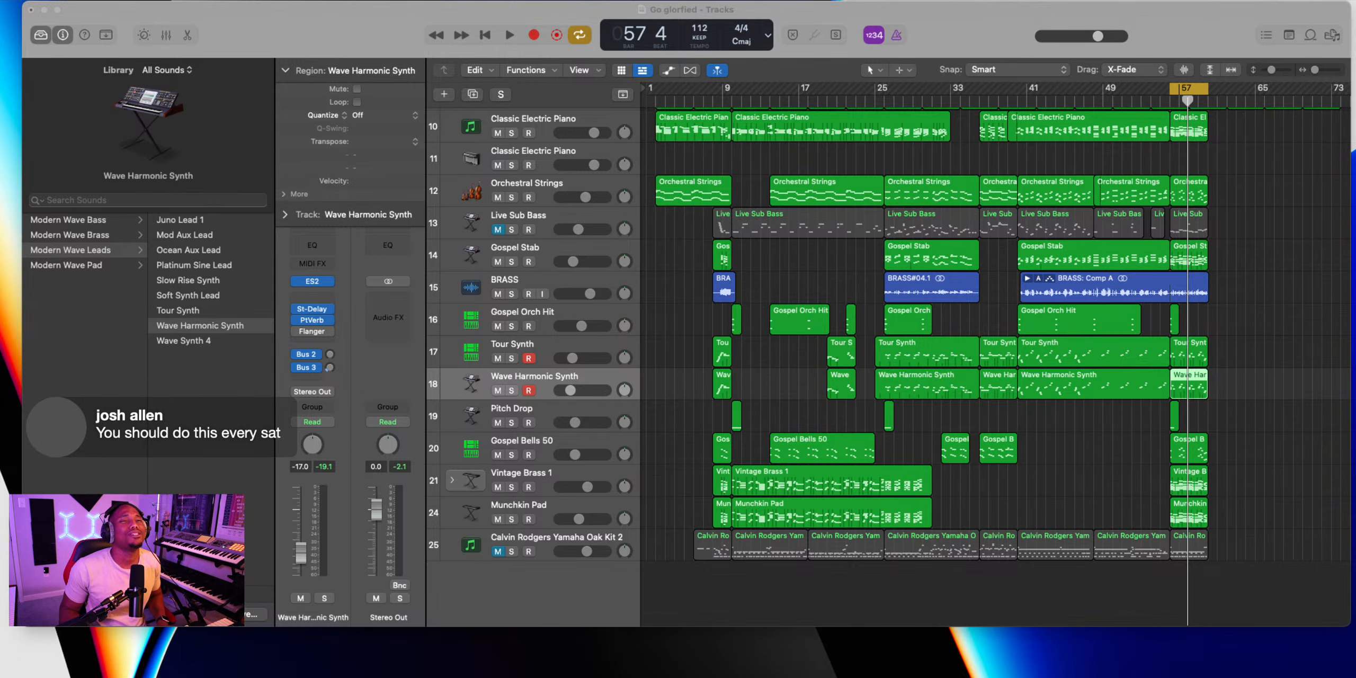
pyautogui.click(1273, 70)
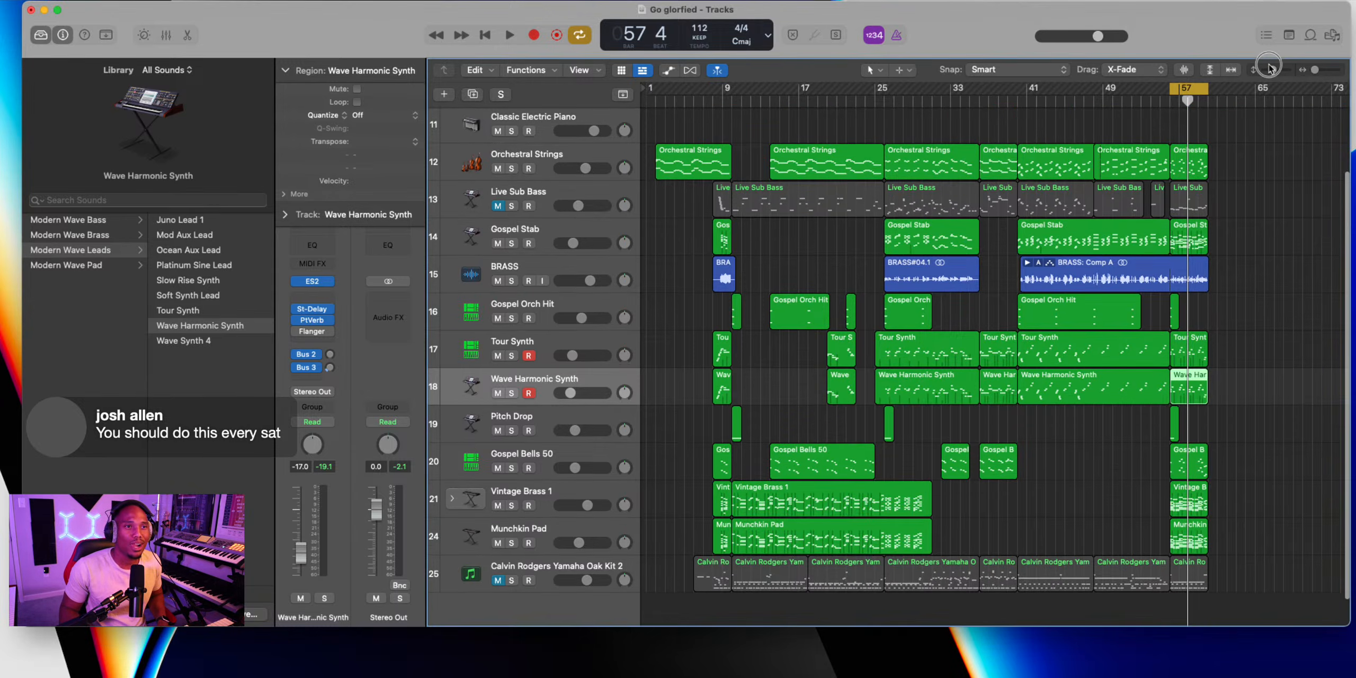
# Fit all tracks on screen, turn off Cycle, and unmute Live Sub Bass and the Oak Kit drums
pyautogui.moveTo(1273, 70); pyautogui.dragTo(1142, 90)
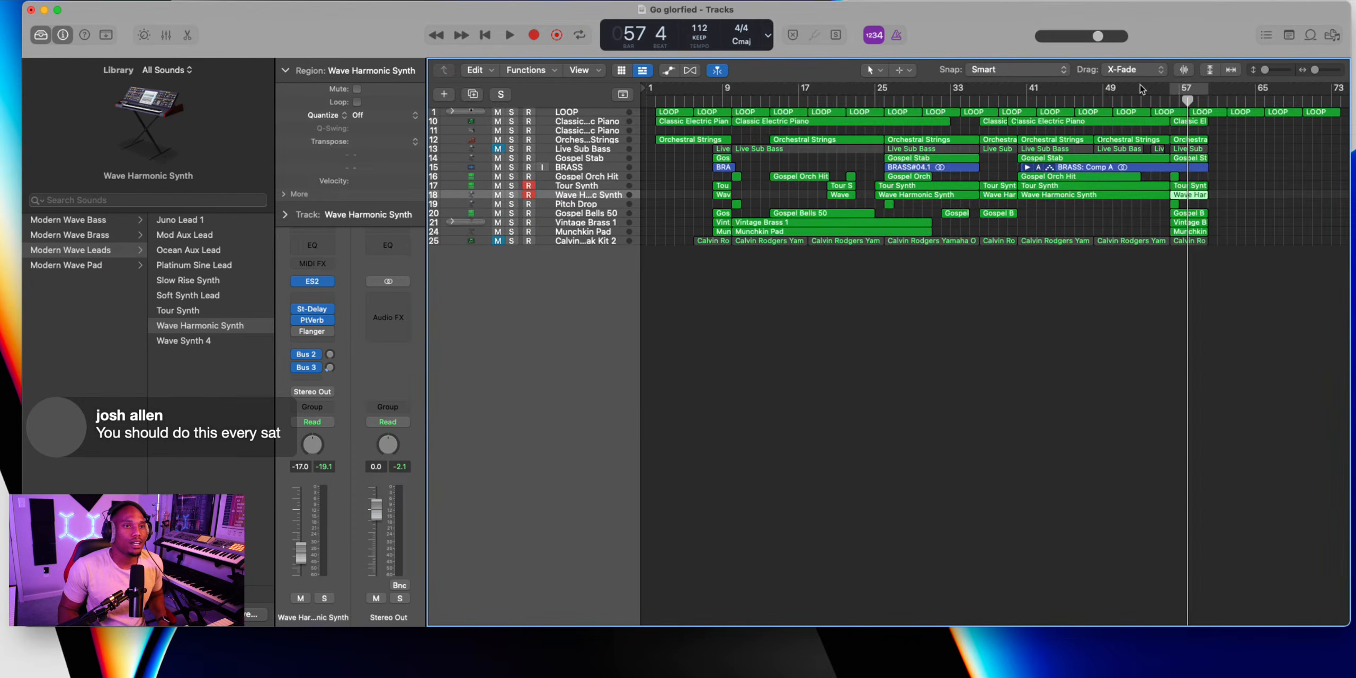
pyautogui.press('c')
pyautogui.click(653, 99)
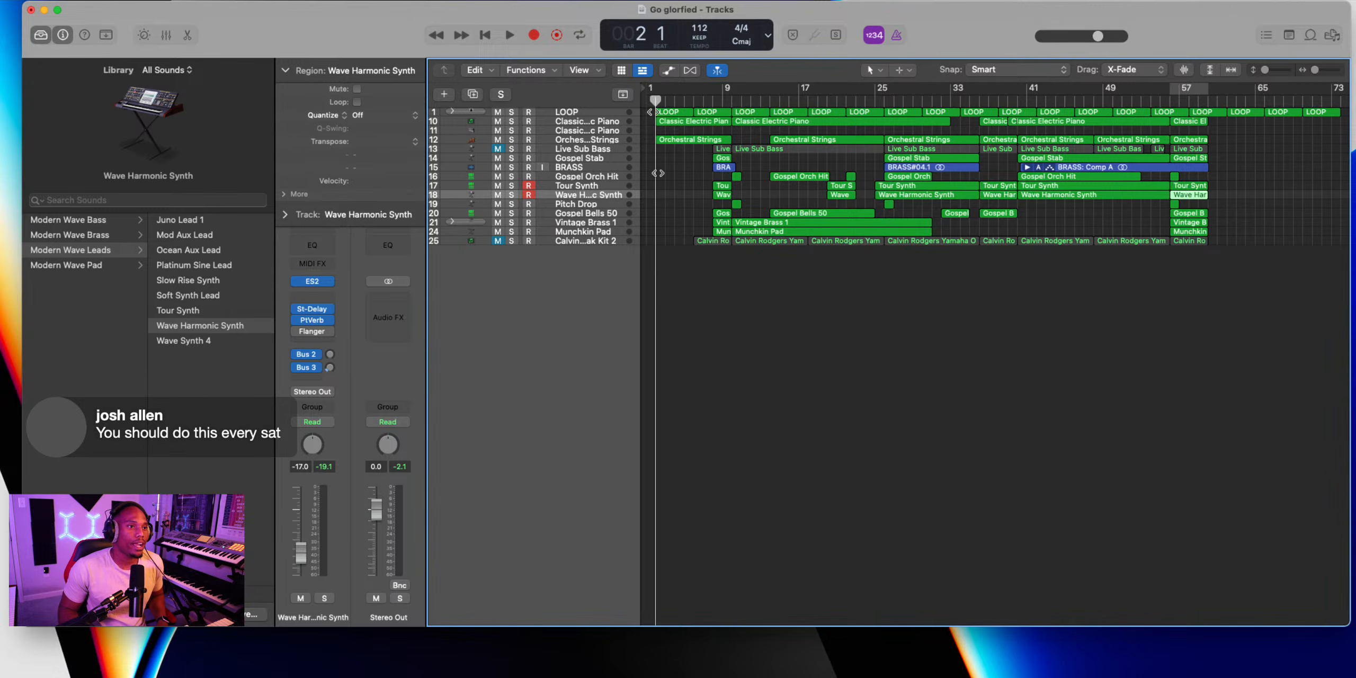
pyautogui.click(498, 149)
pyautogui.click(498, 240)
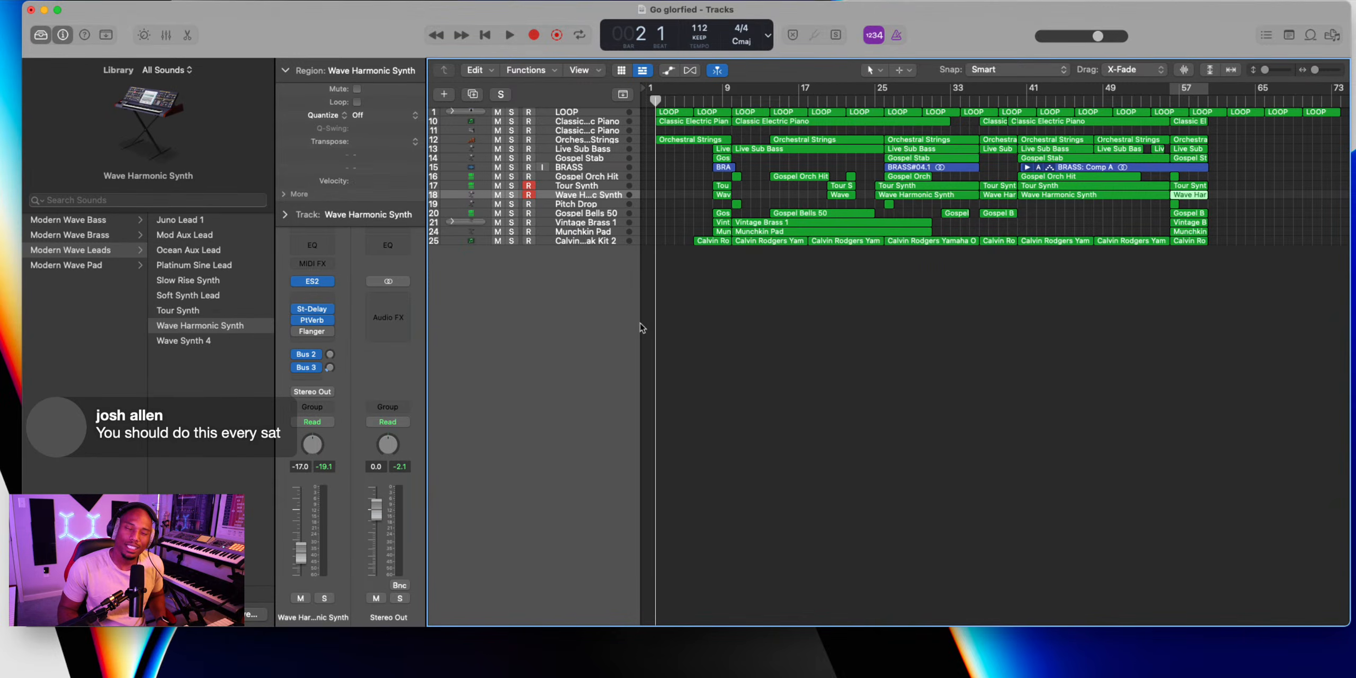
pyautogui.scroll(-3, 740, 379)
pyautogui.scroll(5, 740, 379)
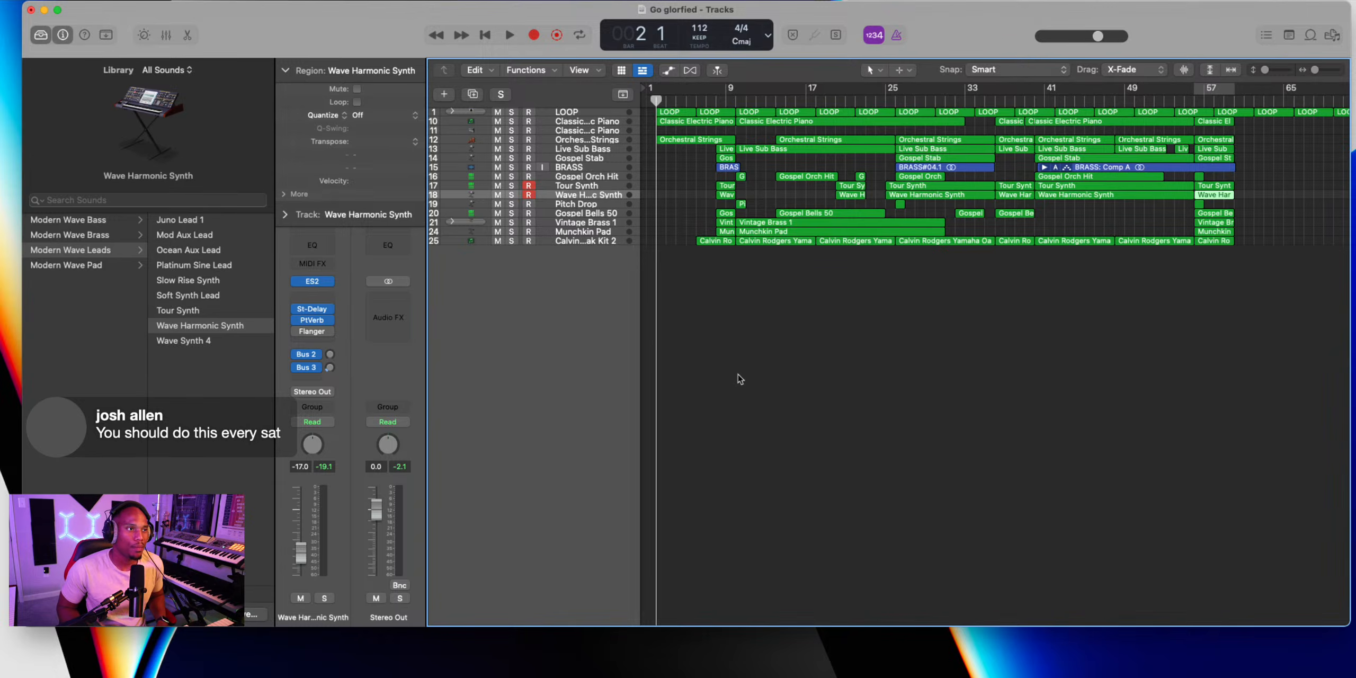
# Arm Gospel Bells 50 instead of Wave Harmonic Synth and record its part from bar 1
pyautogui.click(529, 195)
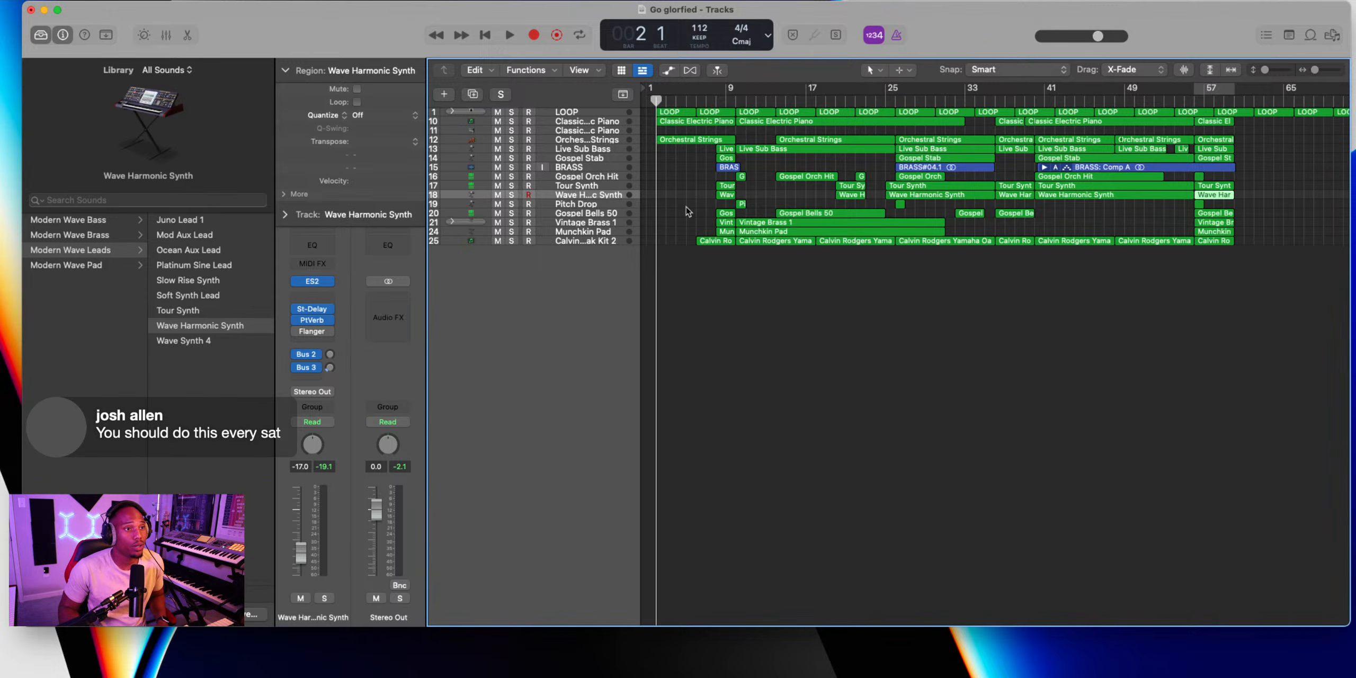
pyautogui.press('space')
pyautogui.click(567, 214)
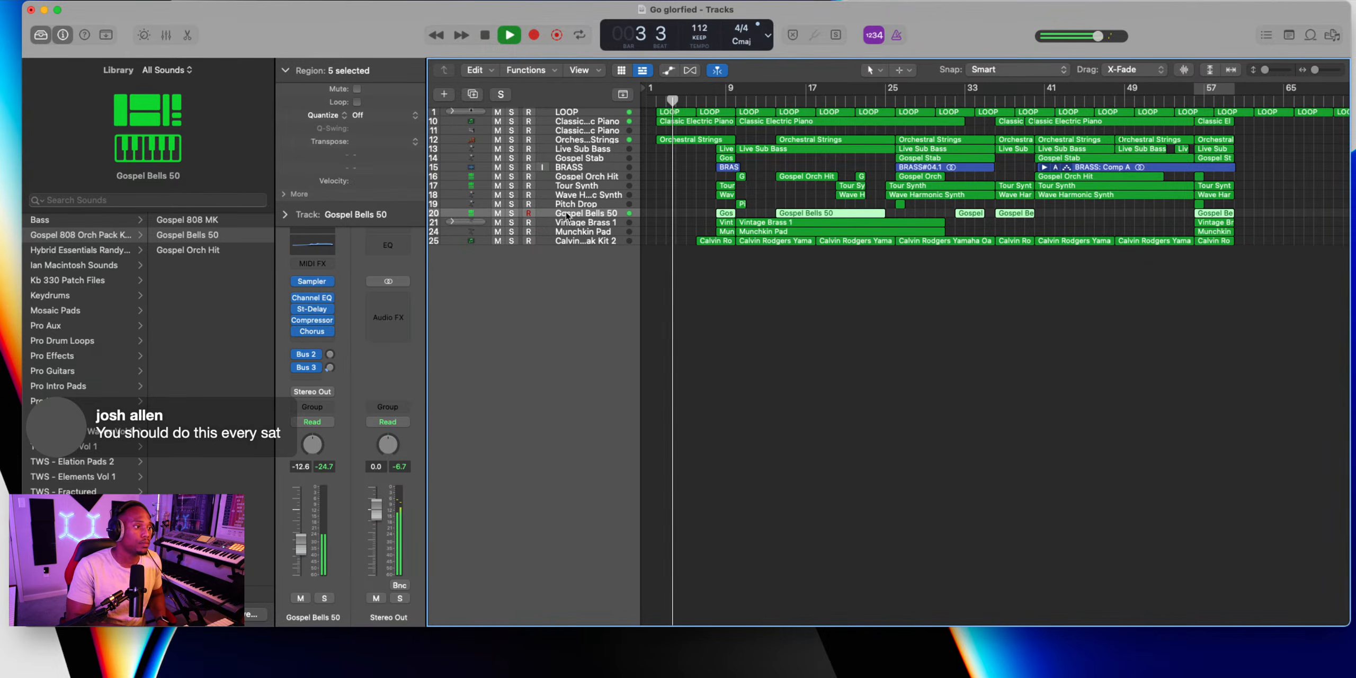
pyautogui.press('space')
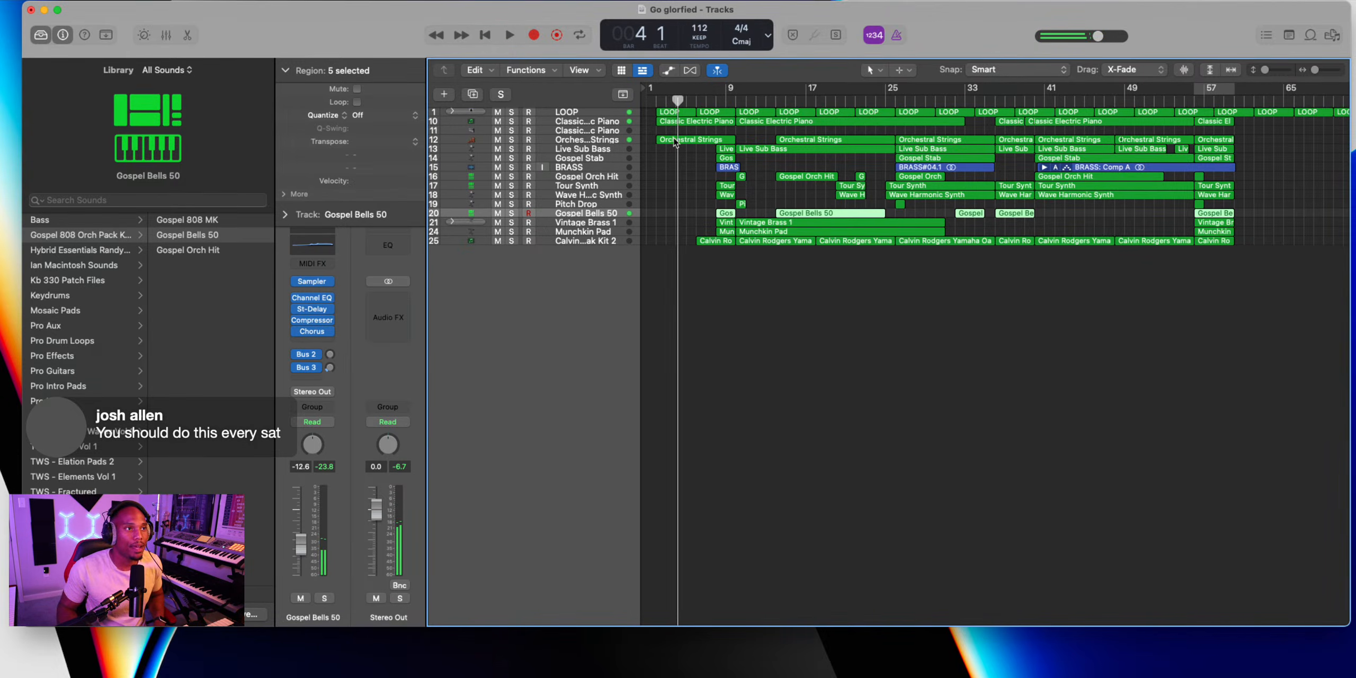
pyautogui.click(652, 102)
pyautogui.press('r')
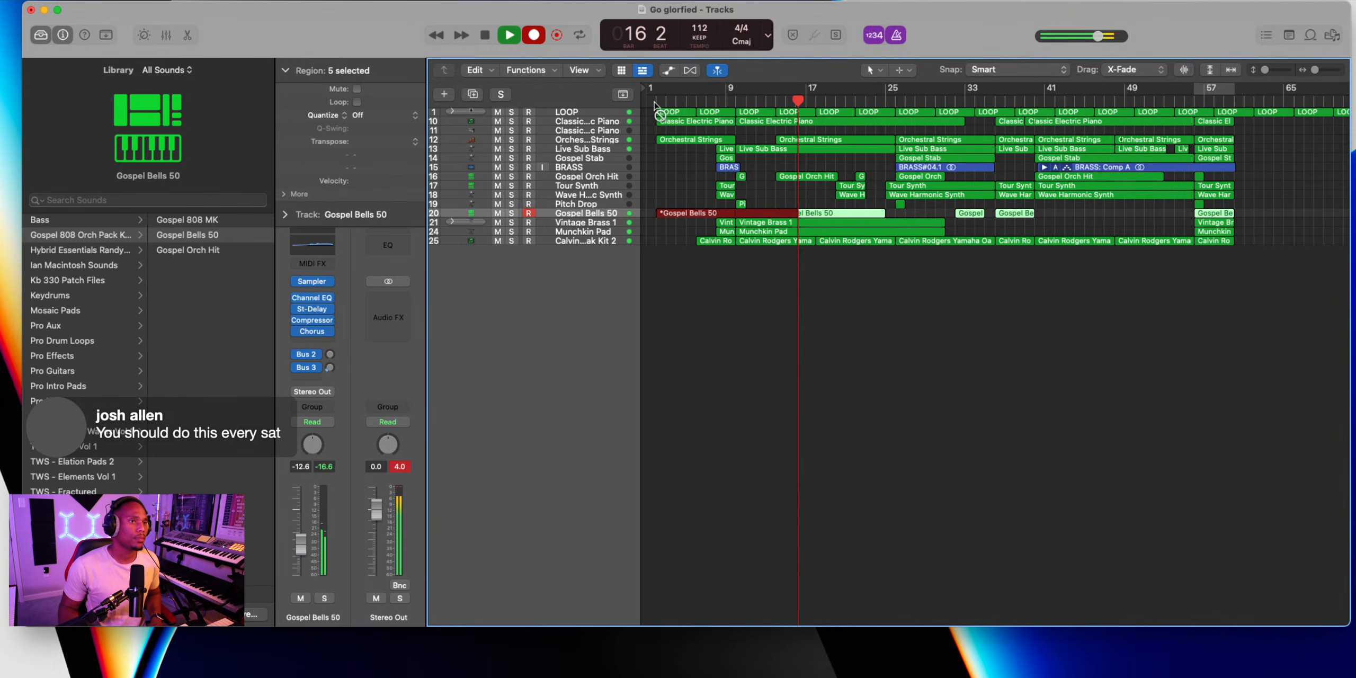
pyautogui.press('space')
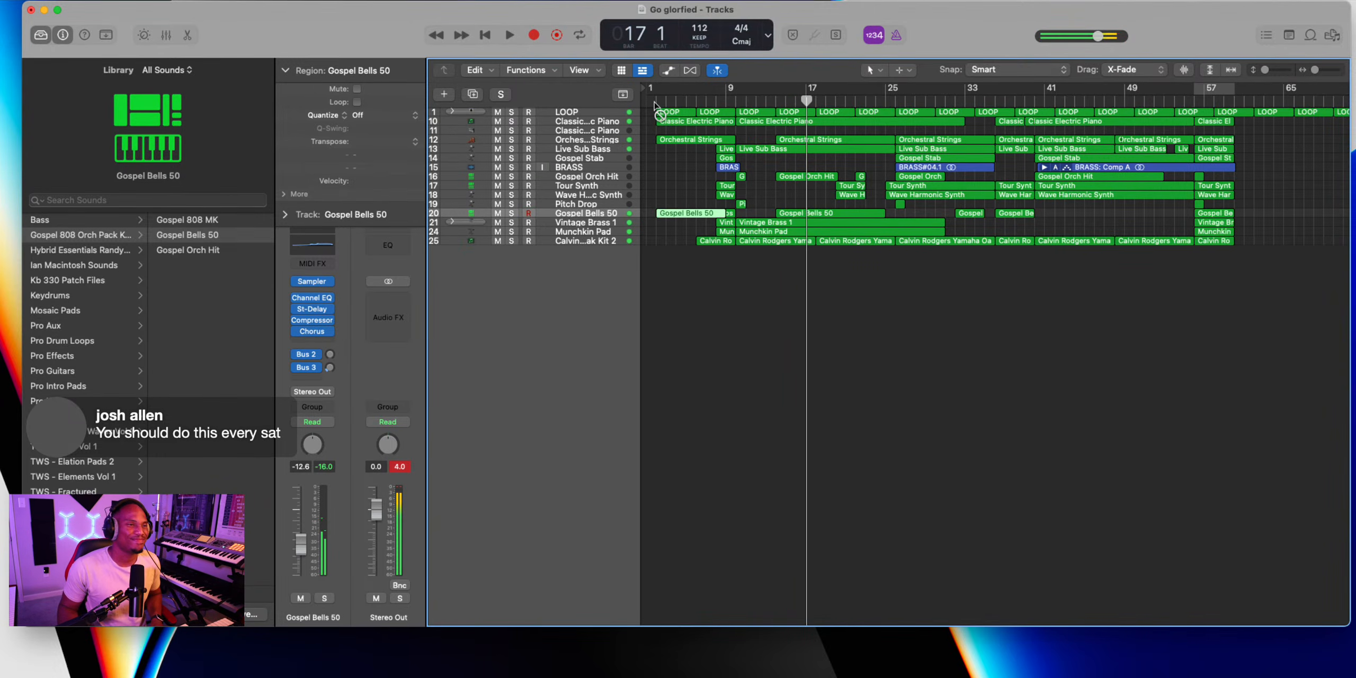
pyautogui.click(655, 104)
# Open the Gospel Bells 50 region in the Piano Roll, select all 17 notes, and play them back
pyautogui.doubleClick(676, 214)
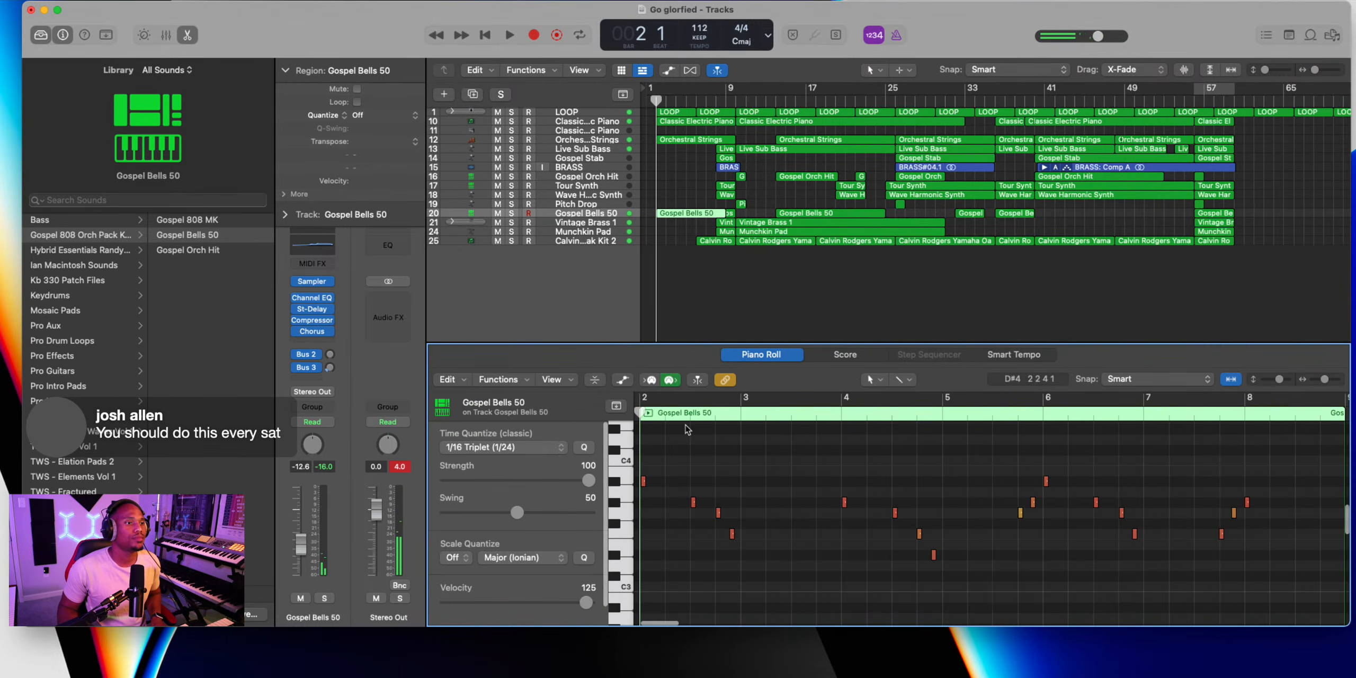
pyautogui.press('super+a')
pyautogui.press('space')
pyautogui.press('space')
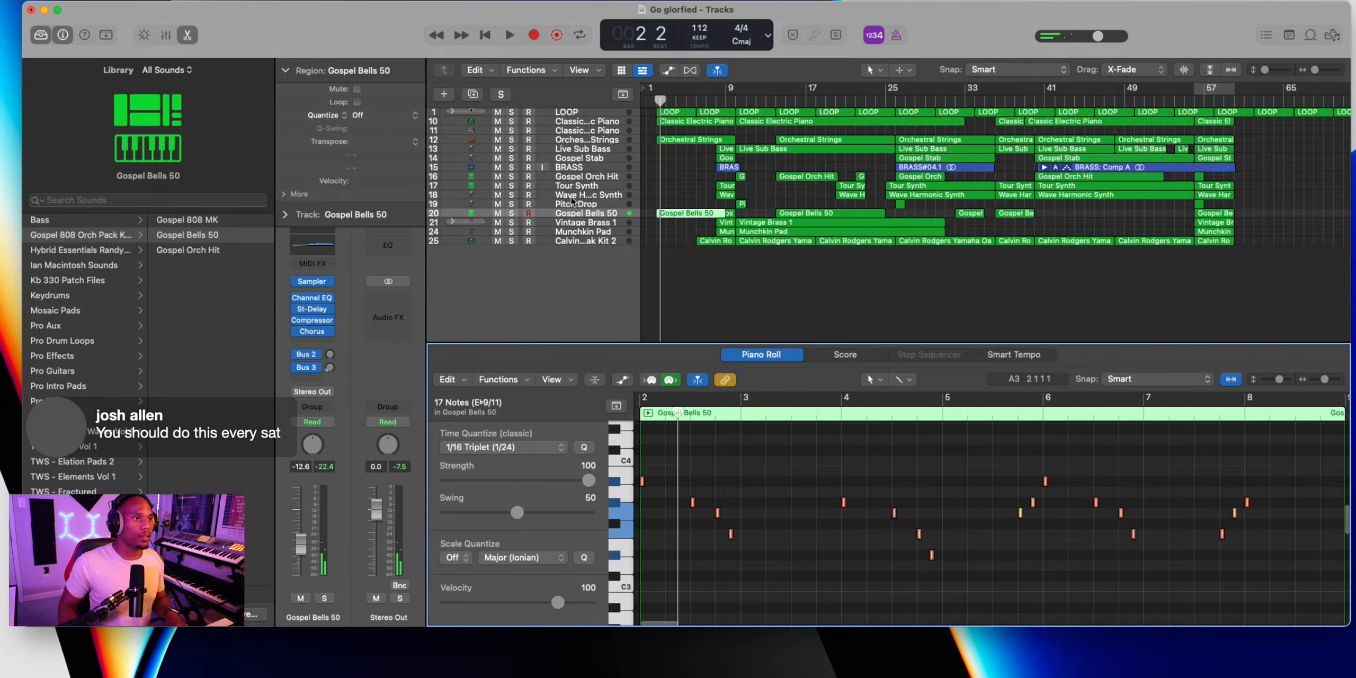
pyautogui.click(442, 99)
# Create a new Audio 2 track below Gospel Bells 50 and set the playhead to bar 2
pyautogui.click(654, 212)
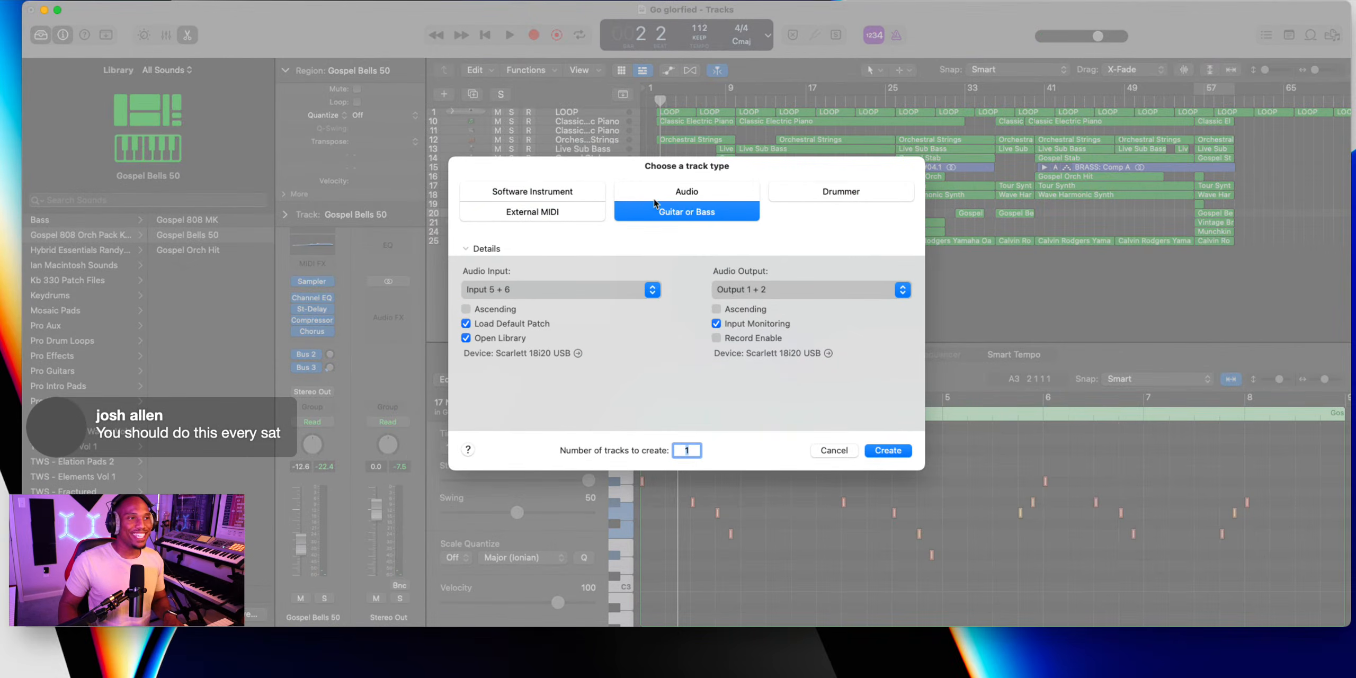
pyautogui.click(653, 194)
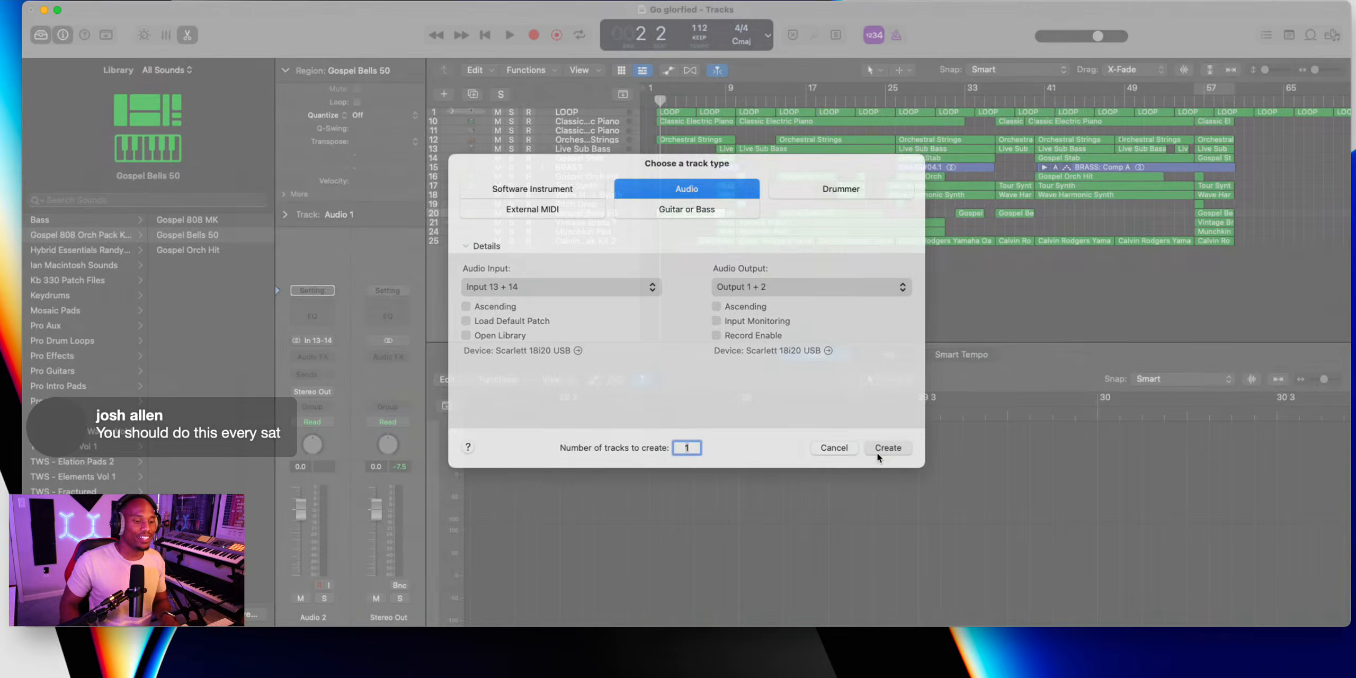
pyautogui.click(887, 451)
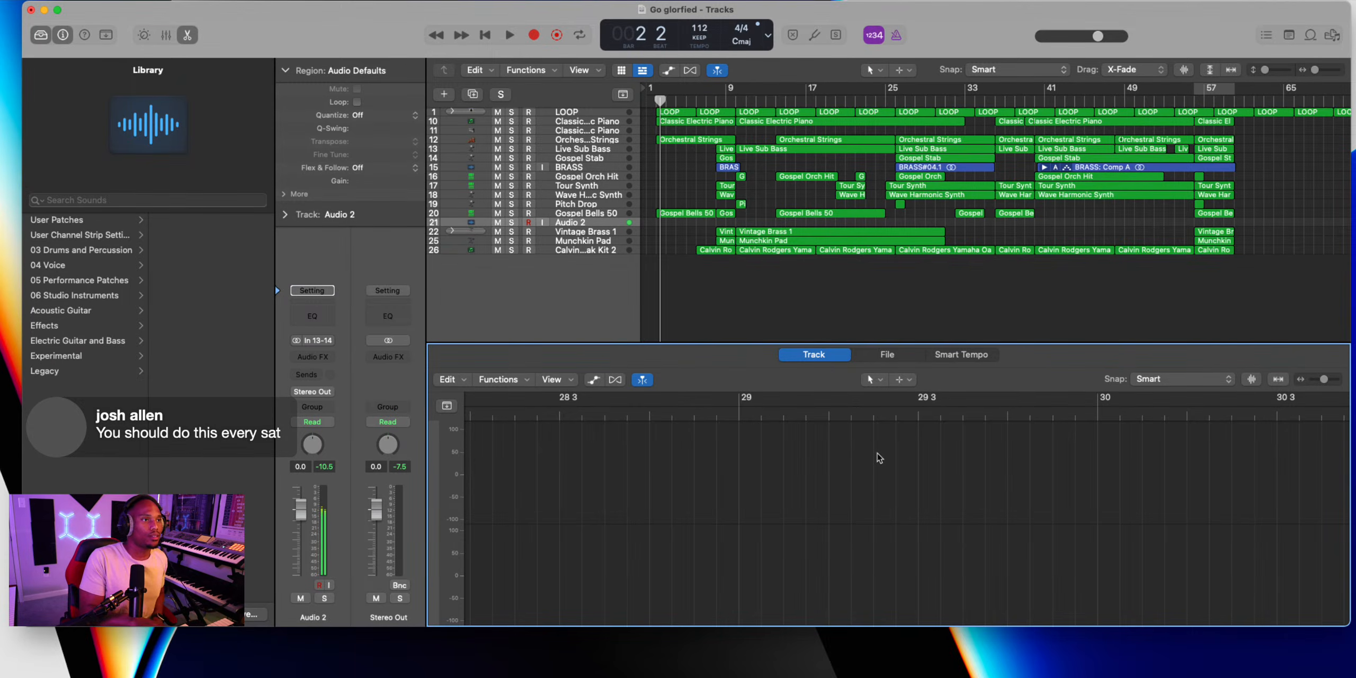
pyautogui.click(656, 100)
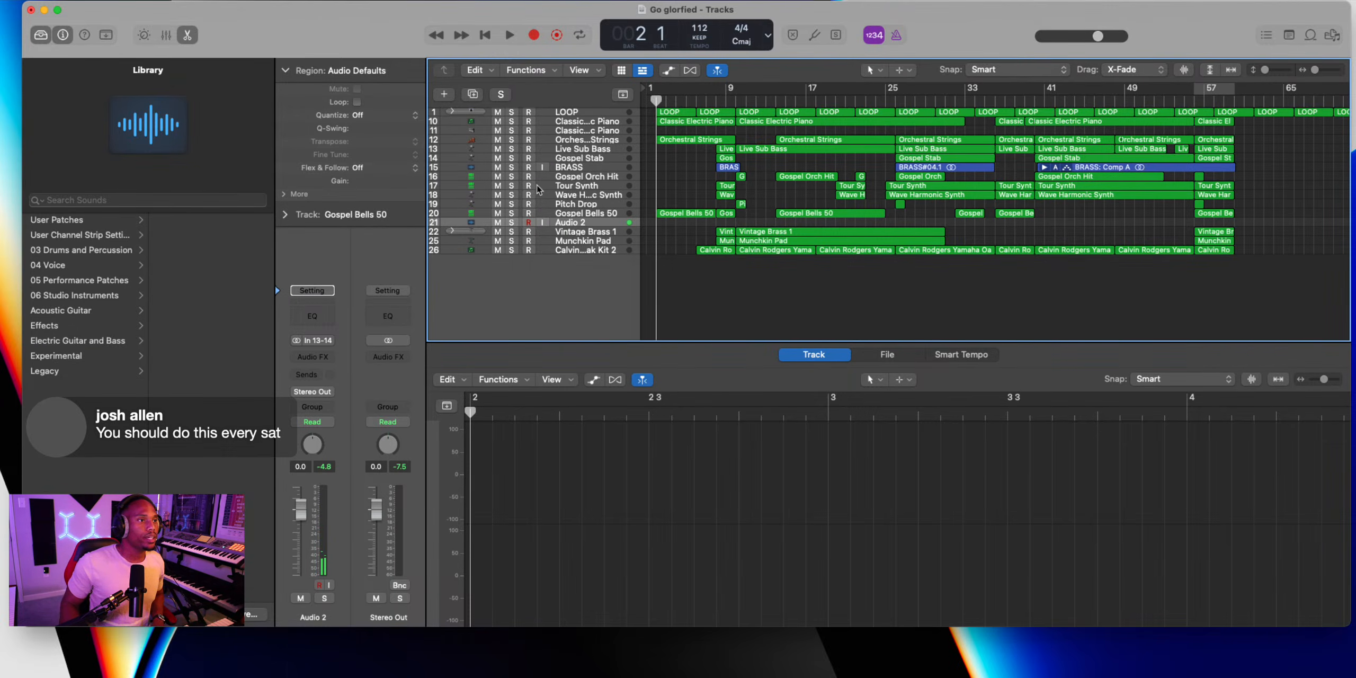
# Record an audio take onto Audio 2 from bar 2 until it reaches about bar 30
pyautogui.press('r')
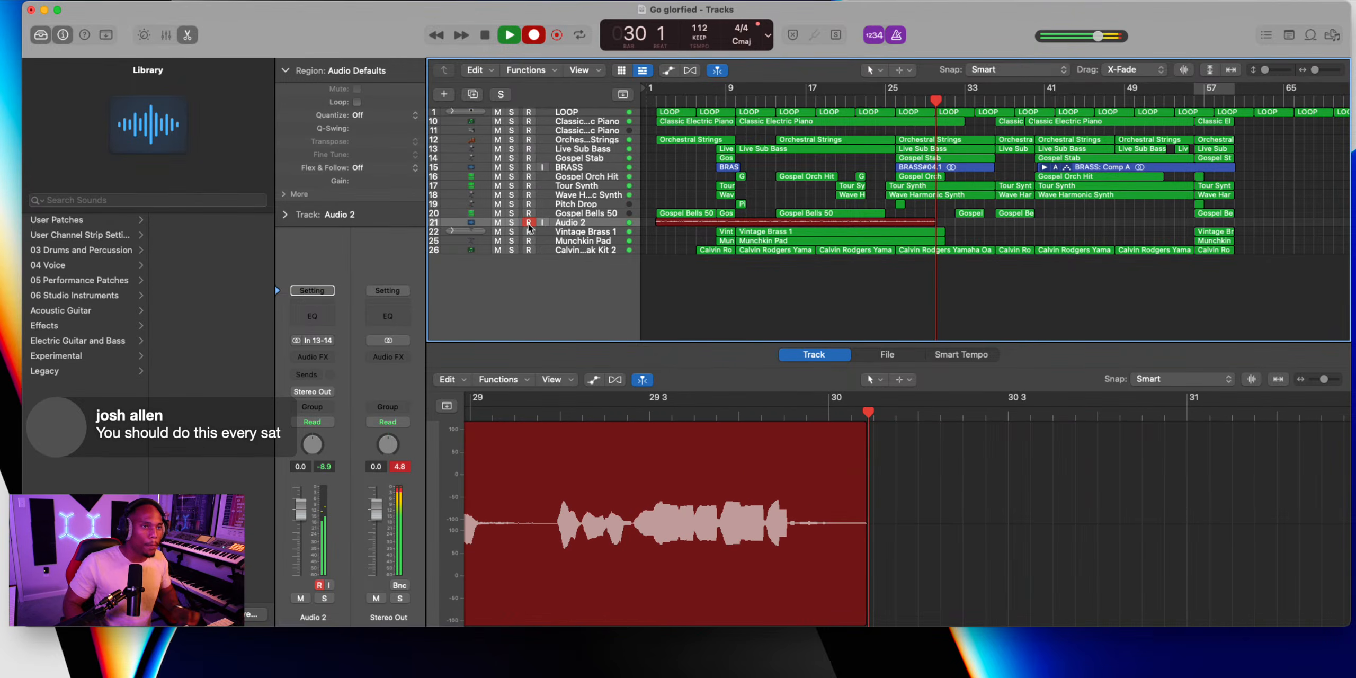
# Stop the Audio 2 take and play the song back from the start with taller track rows
pyautogui.moveTo(1266, 70); pyautogui.dragTo(1279, 70)
pyautogui.press('space')
pyautogui.press('Return')
pyautogui.press('space')
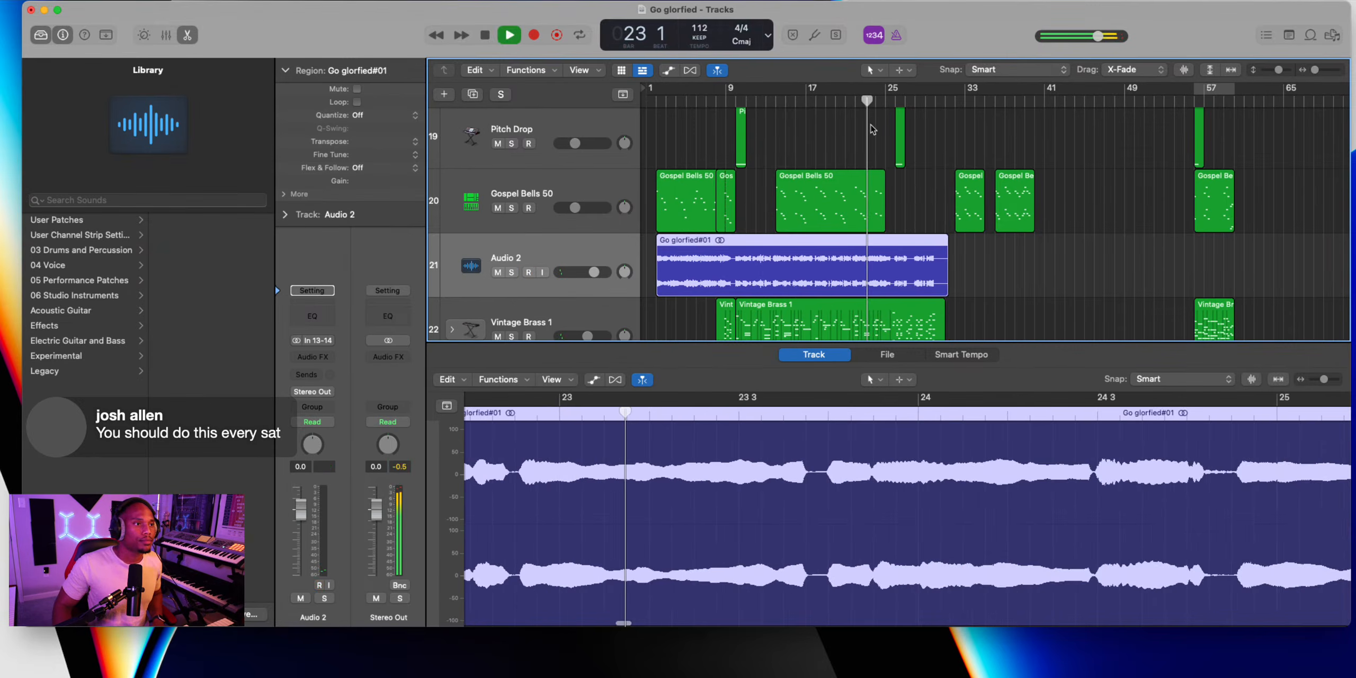
pyautogui.scroll(5, 779, 152)
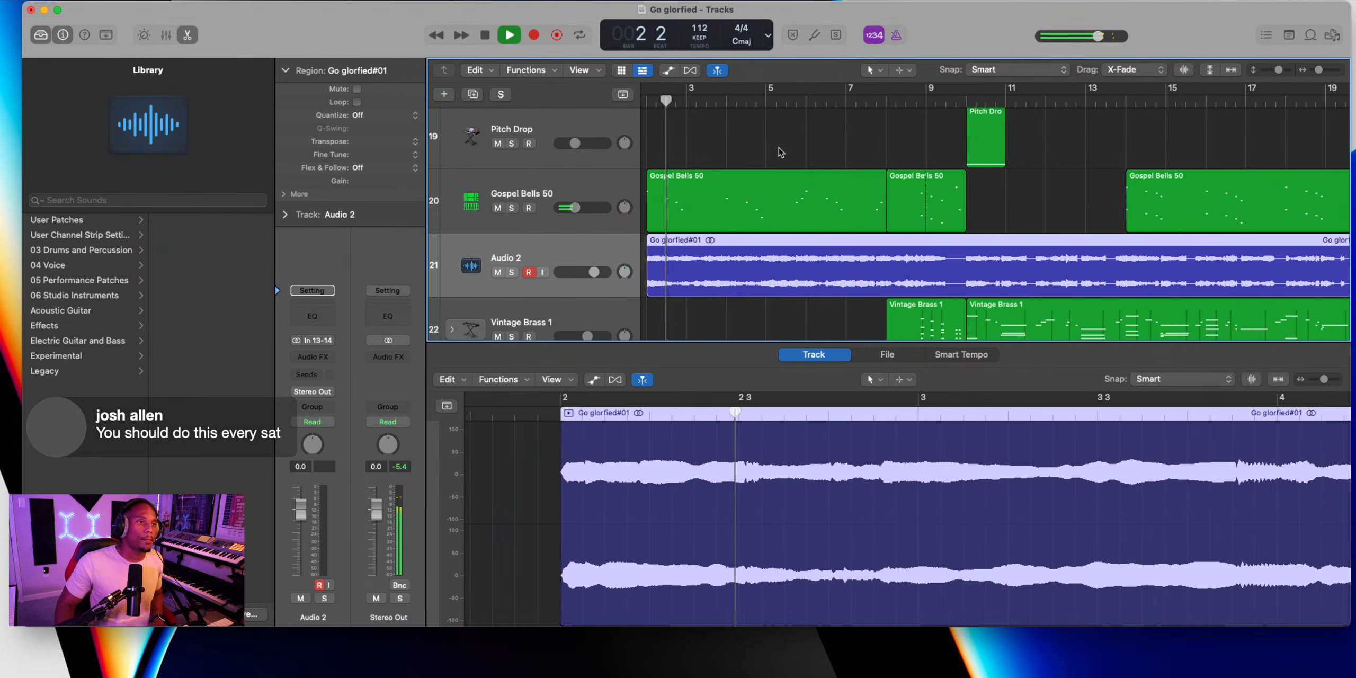
pyautogui.hscroll(10, 781, 152)
pyautogui.hscroll(3, 800, 178)
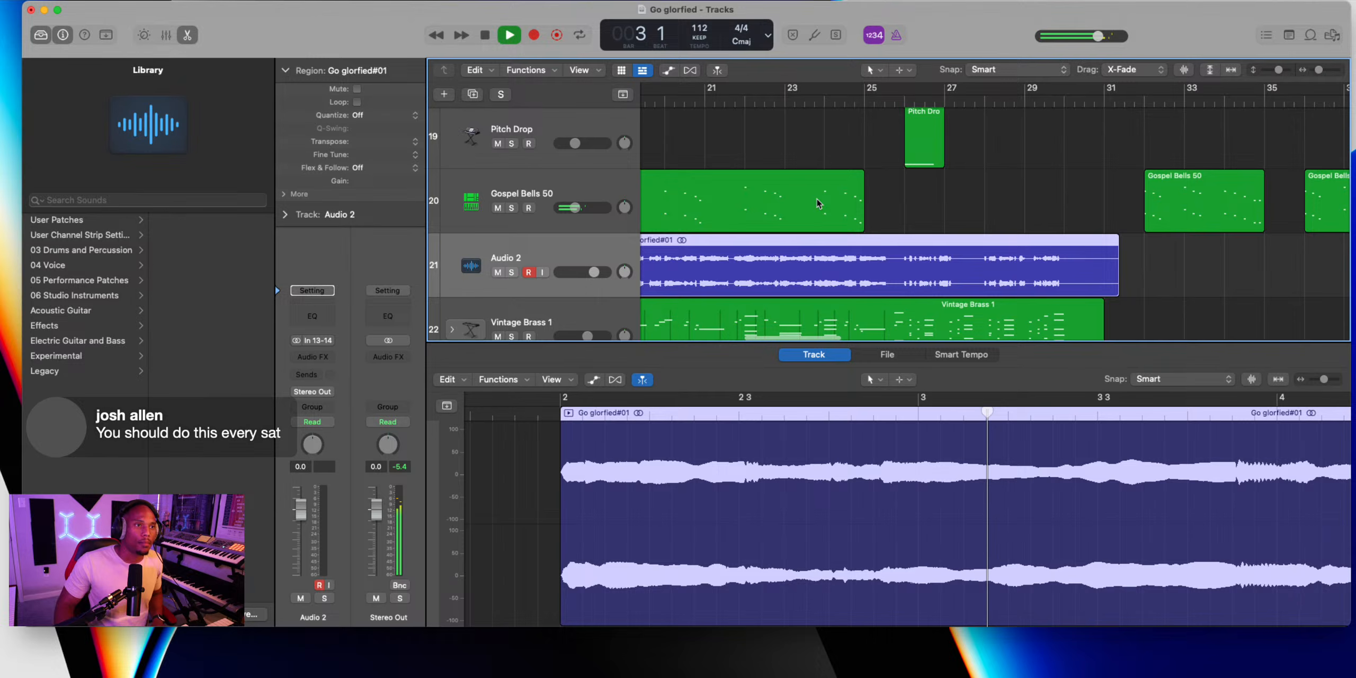
# Split the Go glorfied#01 region near bar 25 and delete the part after the split
pyautogui.keyDown('super'); pyautogui.doubleClick(899, 252); pyautogui.keyUp('super')
pyautogui.press('BackSpace')
pyautogui.scroll(10, 895, 248)
pyautogui.hscroll(-2, 712, 172)
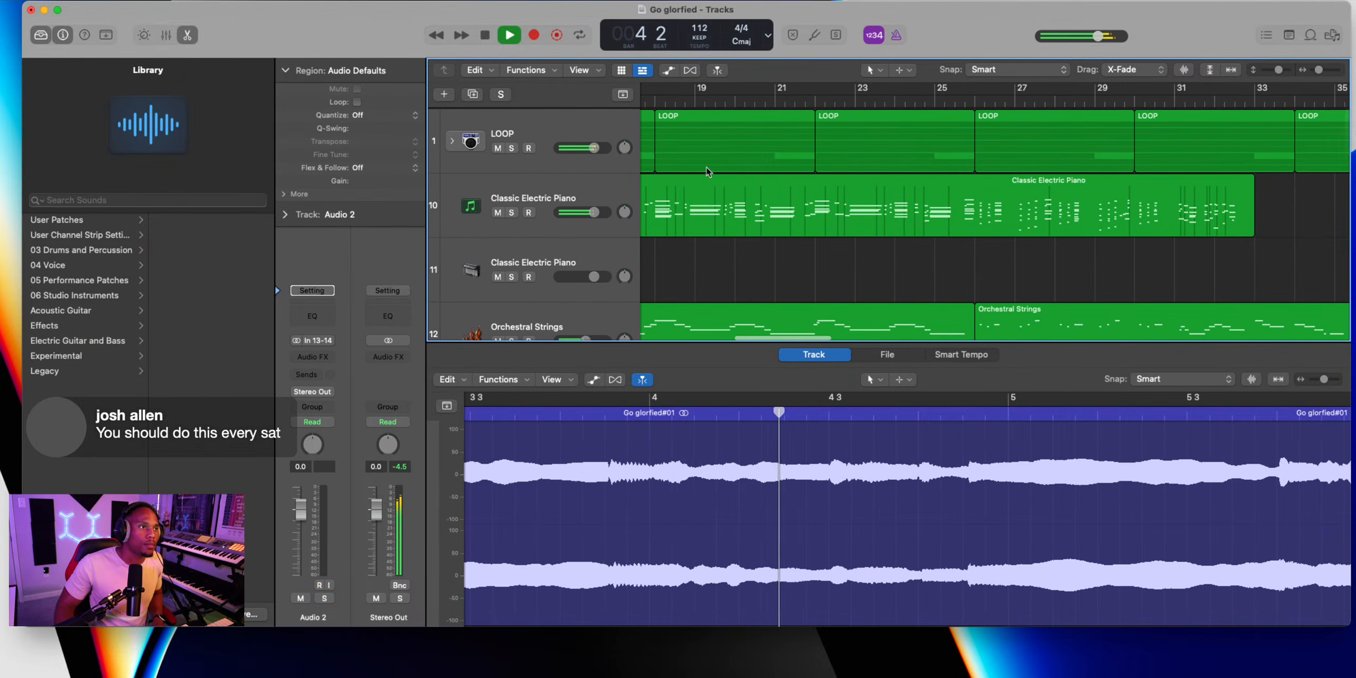
# Expand the LOOP stack to show its subtracks and select the kick track
pyautogui.click(452, 141)
pyautogui.hscroll(-15, 642, 139)
pyautogui.scroll(-13, 641, 140)
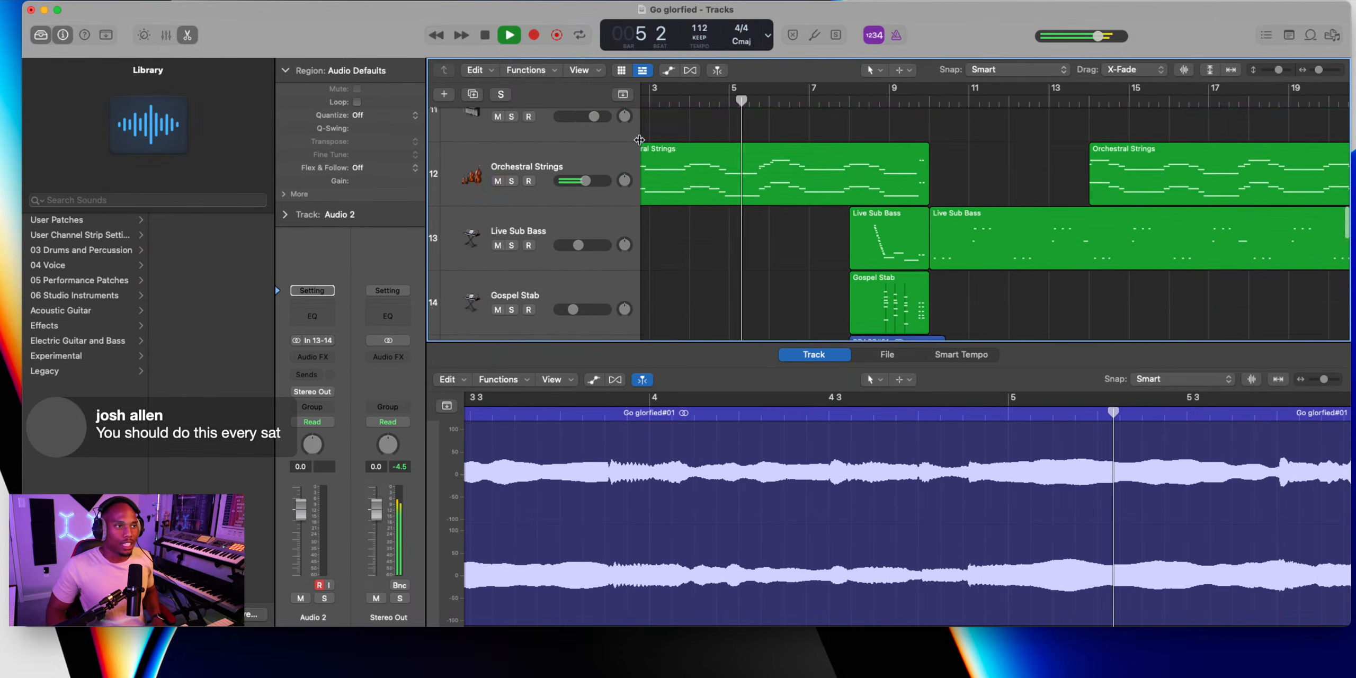
pyautogui.scroll(13, 640, 139)
pyautogui.scroll(-11, 640, 140)
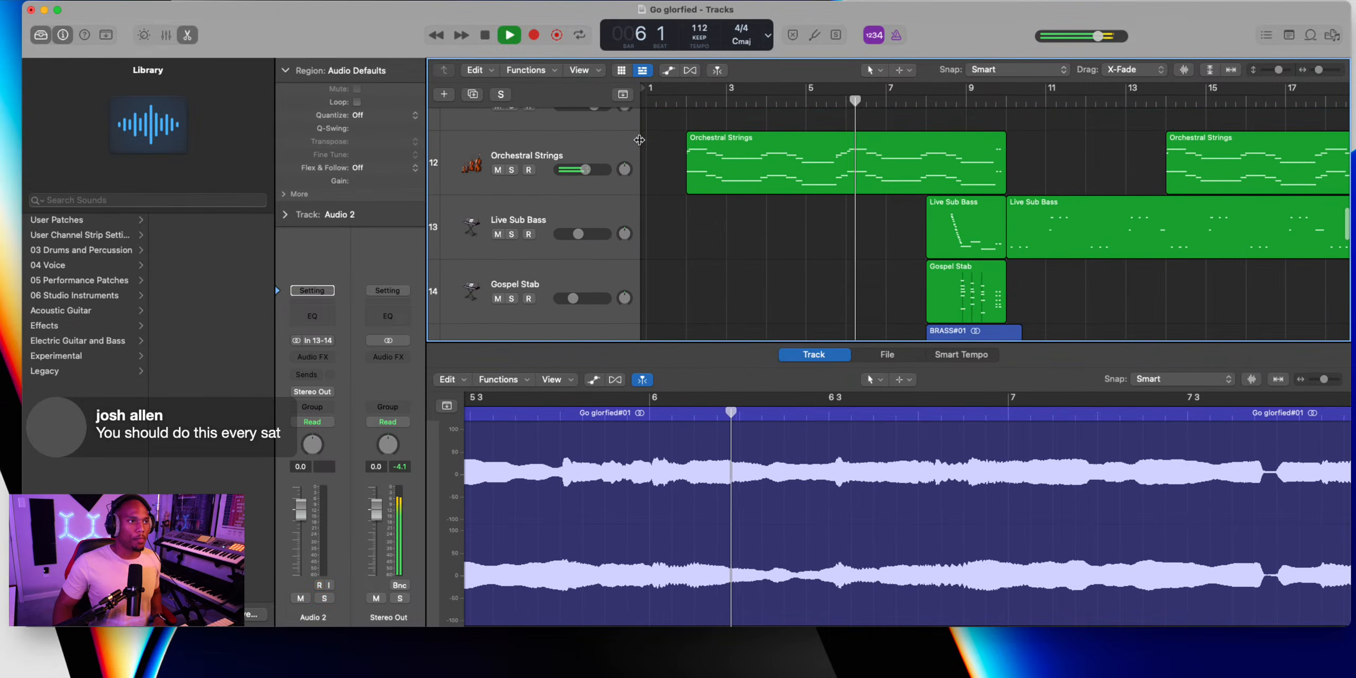
pyautogui.scroll(3, 640, 140)
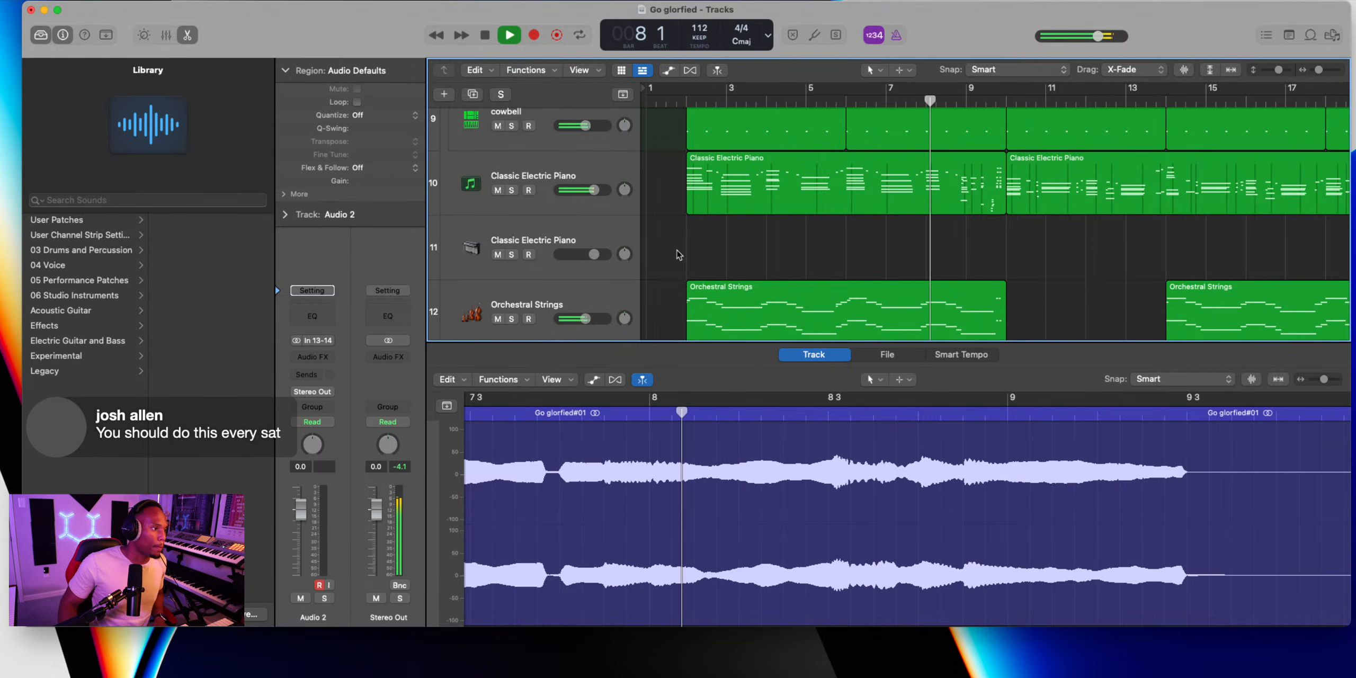
pyautogui.scroll(4, 678, 254)
pyautogui.scroll(-4, 678, 255)
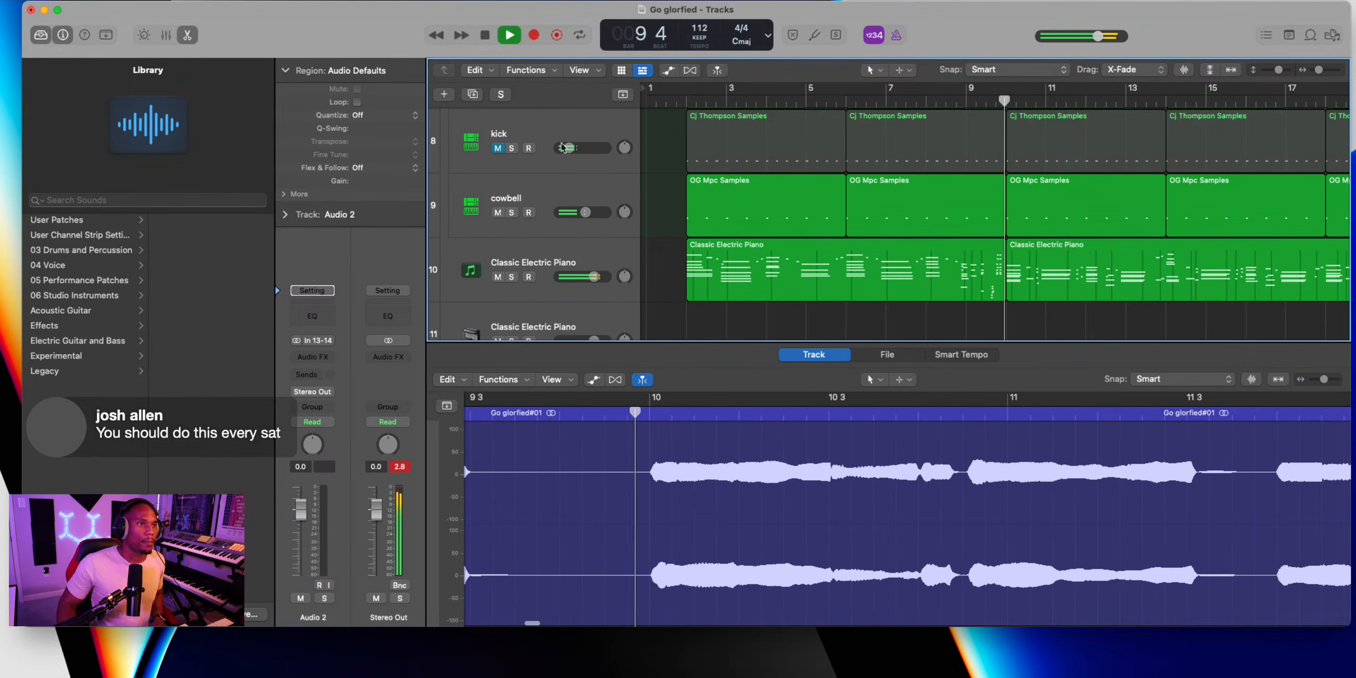
pyautogui.click(536, 133)
# Delete the kick track and its regions, collapse the LOOP stack and fit the arrangement
pyautogui.press('super+BackSpace')
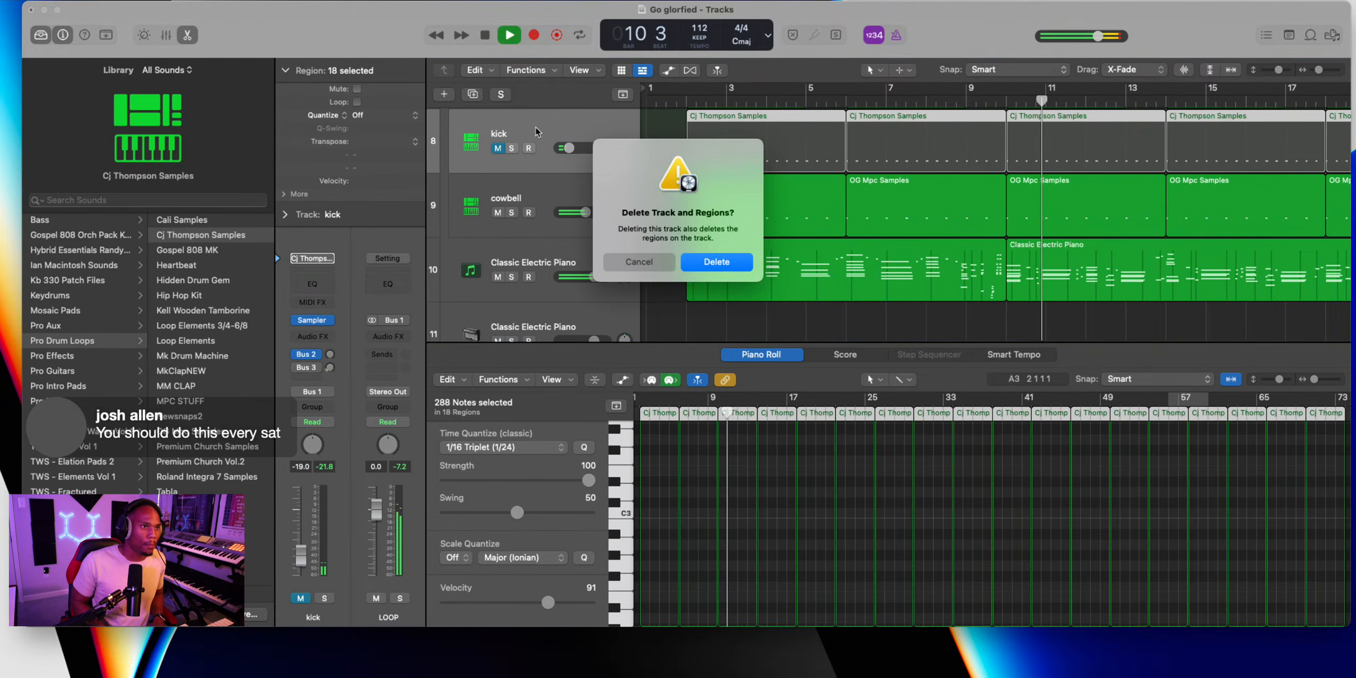
pyautogui.press('Return')
pyautogui.scroll(10, 538, 133)
pyautogui.click(452, 139)
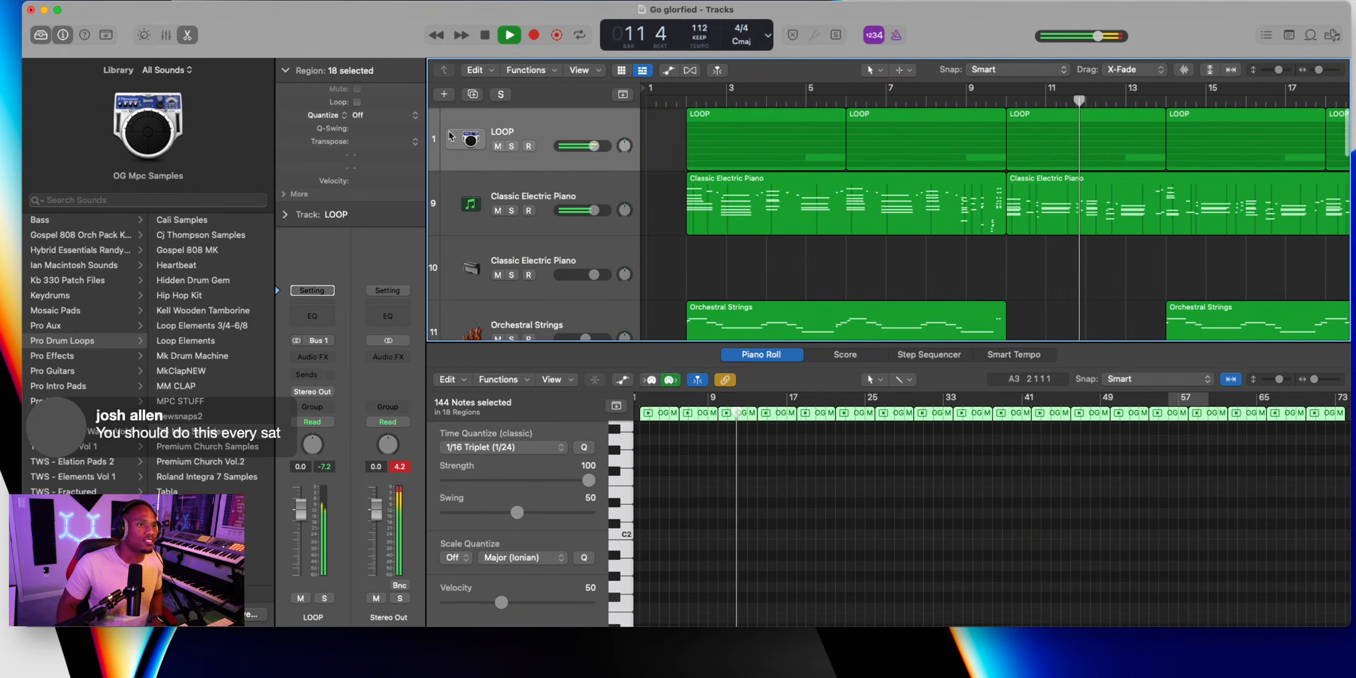
pyautogui.press('e')
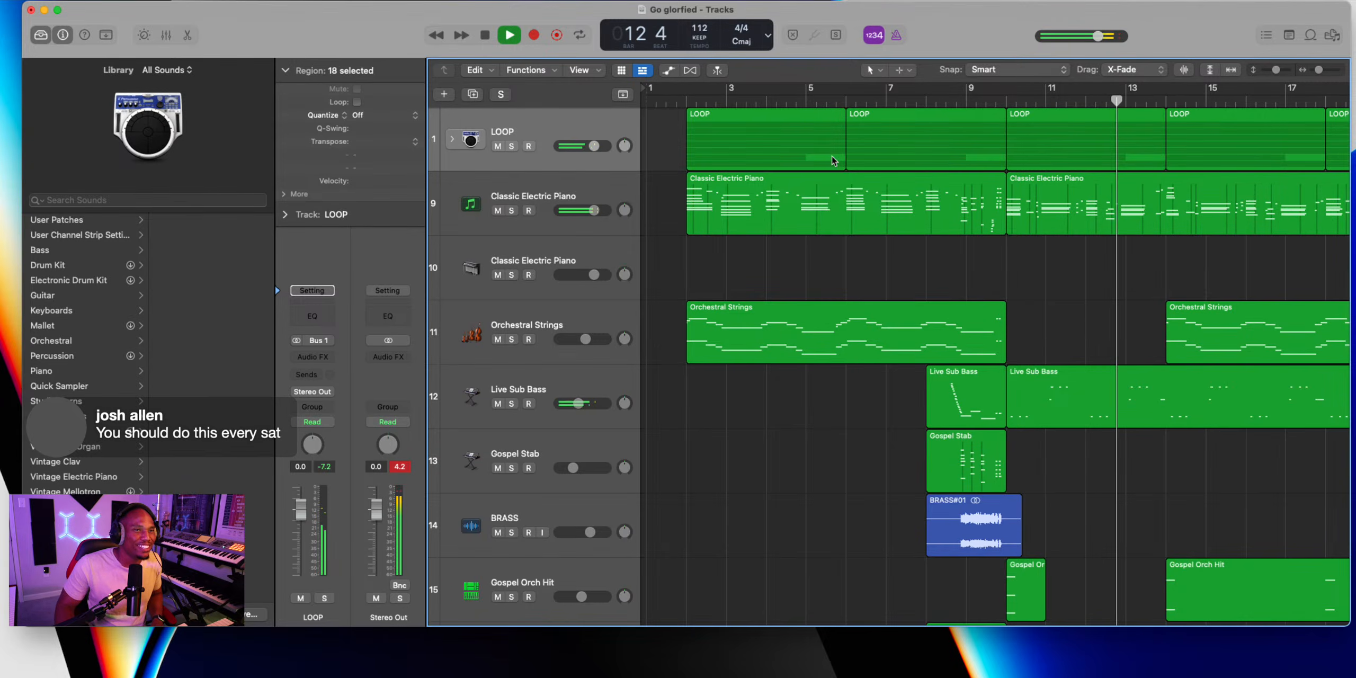
pyautogui.press('z')
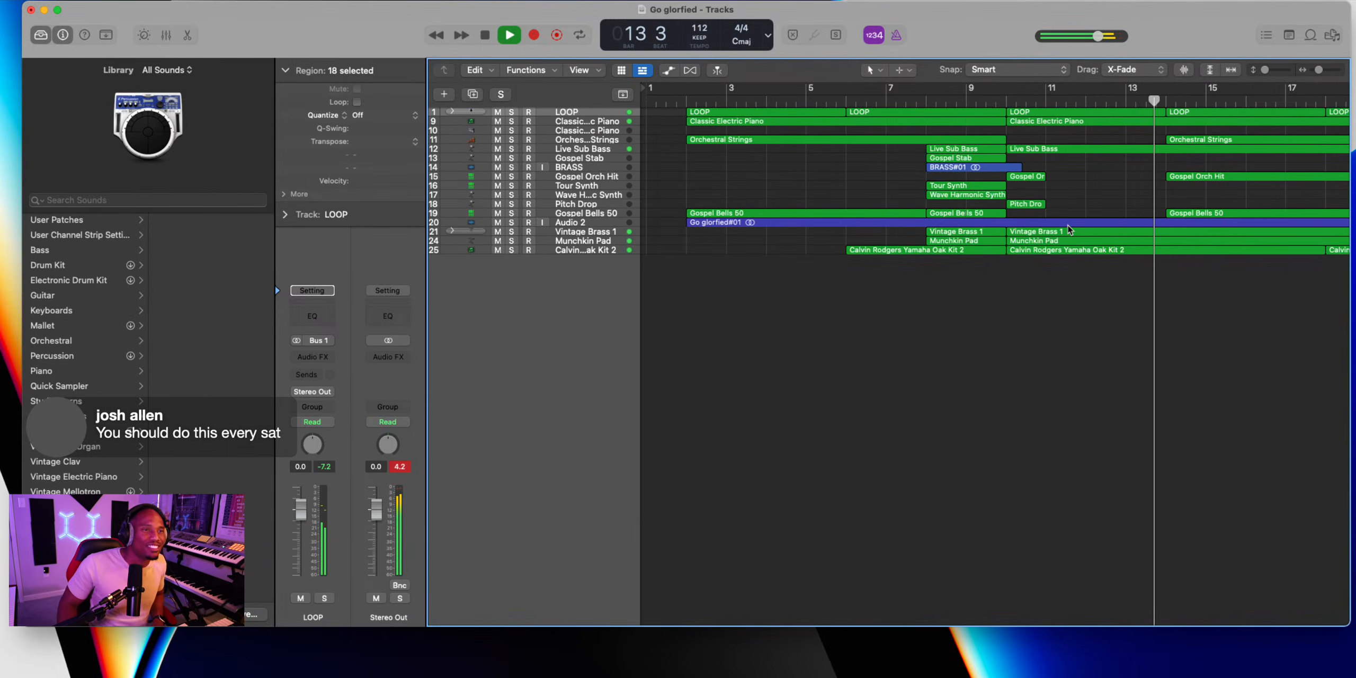
# Arm the Audio 2 track for recording and lower its fader to -4.2 dB
pyautogui.click(570, 222)
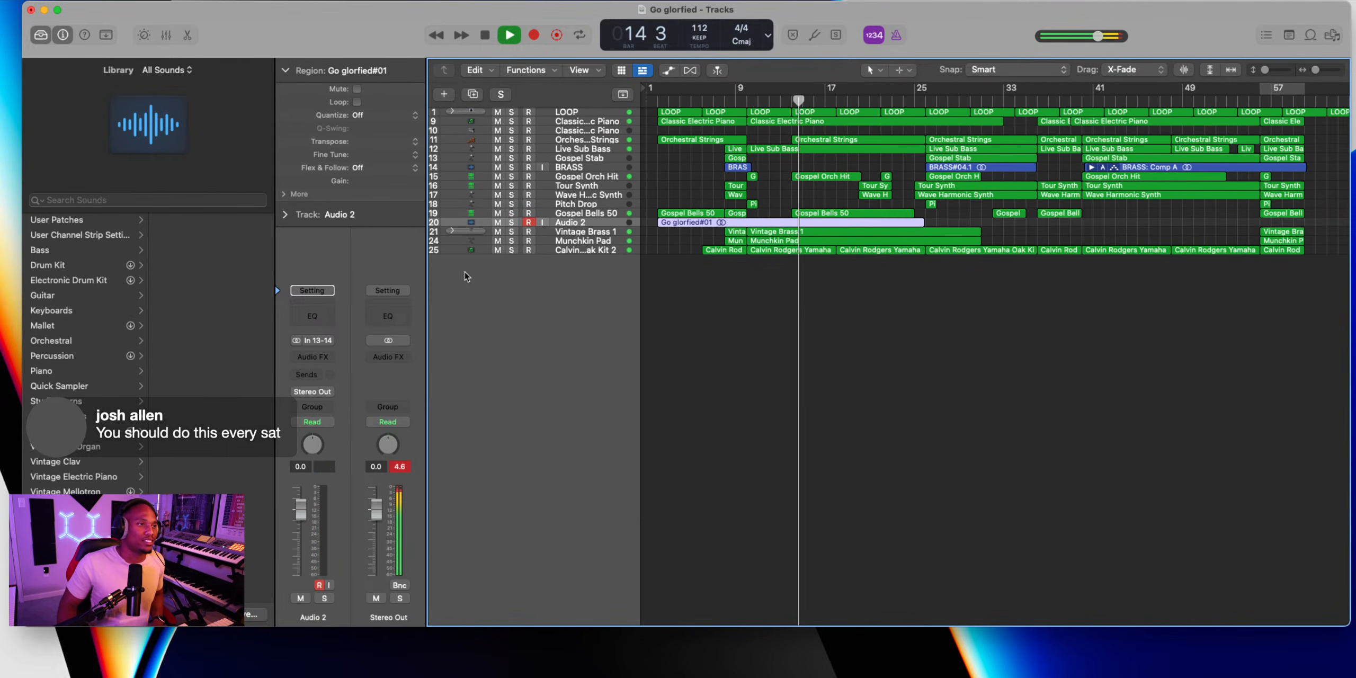
pyautogui.moveTo(300, 517); pyautogui.dragTo(302, 541)
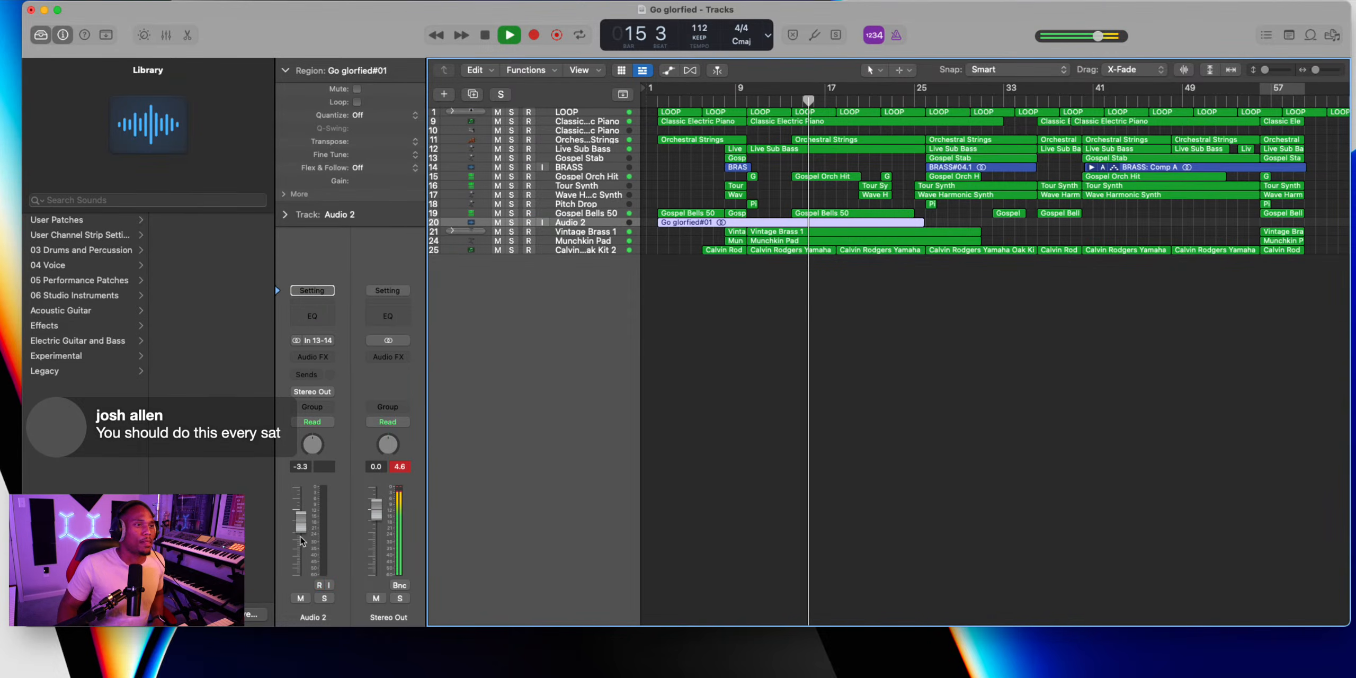
pyautogui.click(529, 222)
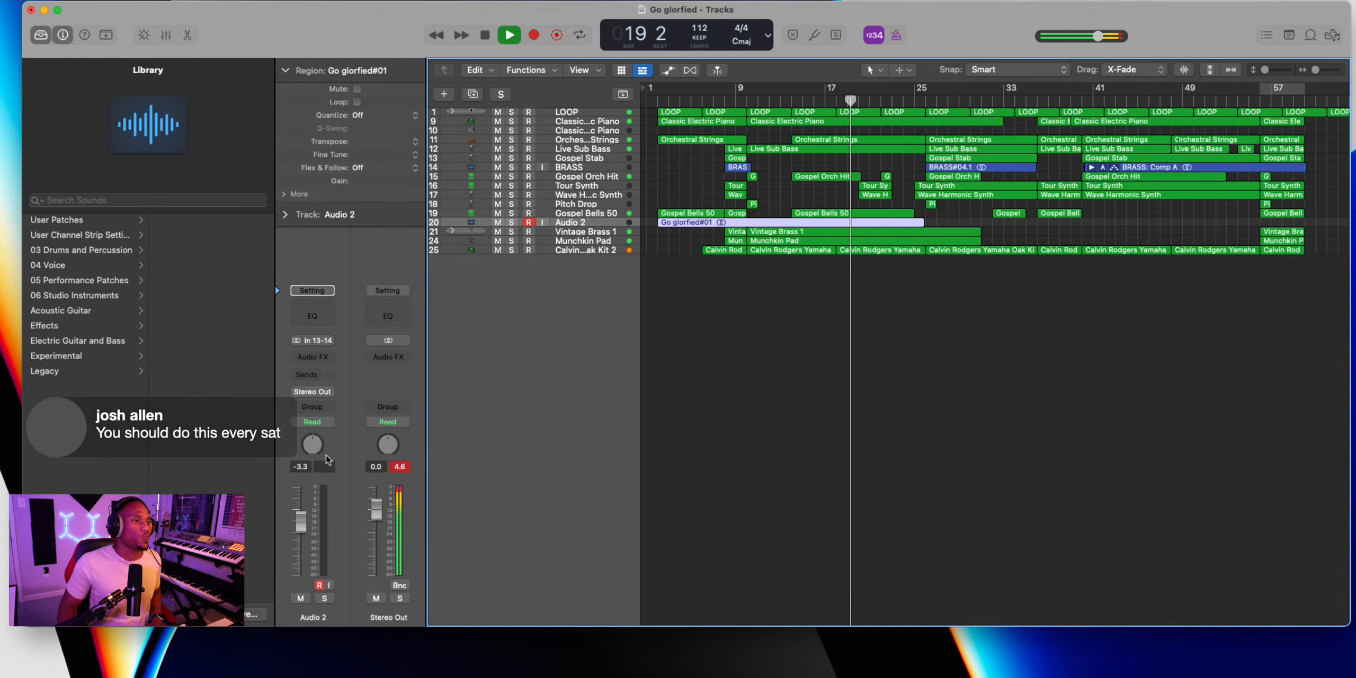
pyautogui.moveTo(300, 521); pyautogui.dragTo(300, 527)
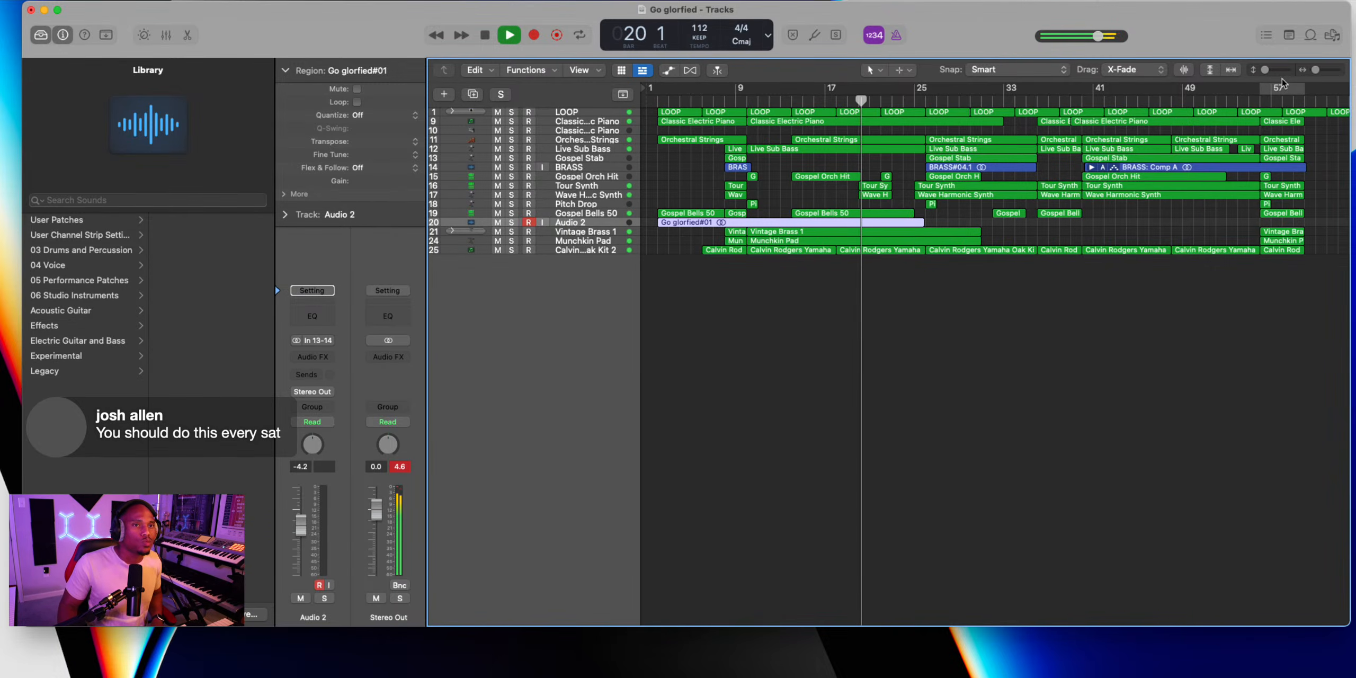
# Enlarge the track rows and rename Audio 2 to 'sine lead flute'
pyautogui.moveTo(1270, 74); pyautogui.dragTo(1277, 71)
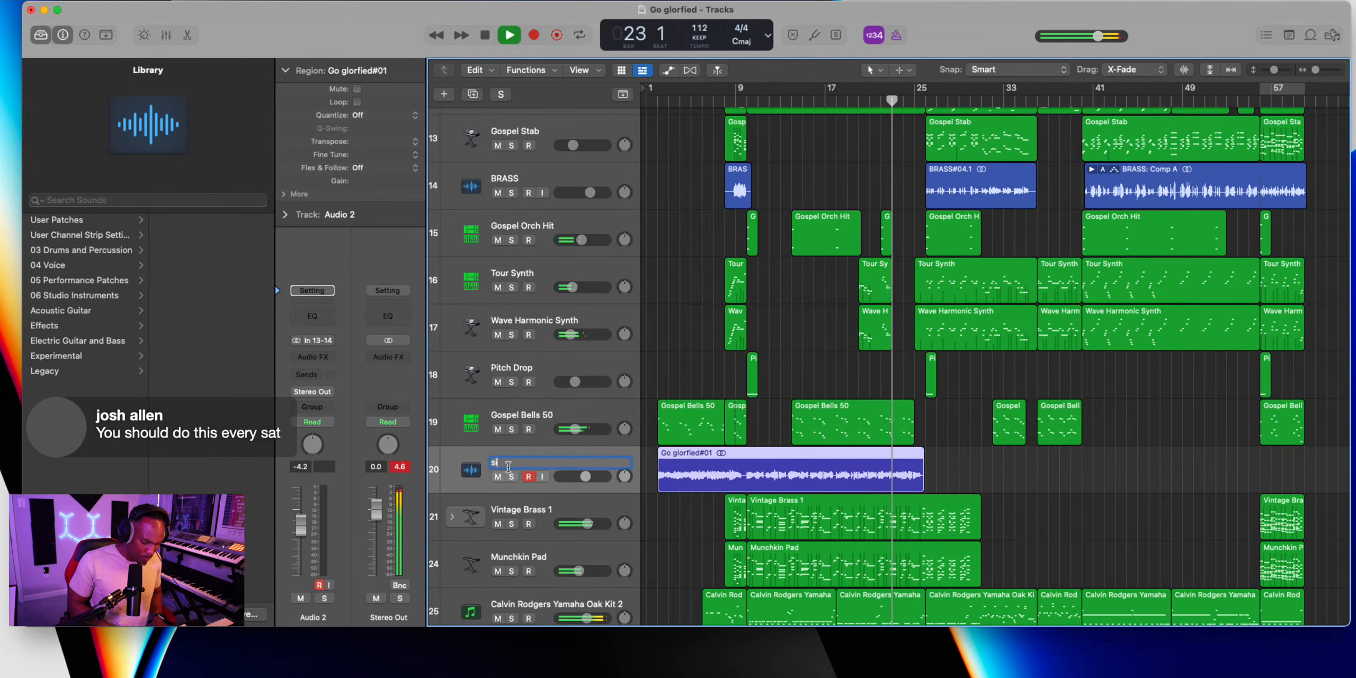
pyautogui.write('ad flute')
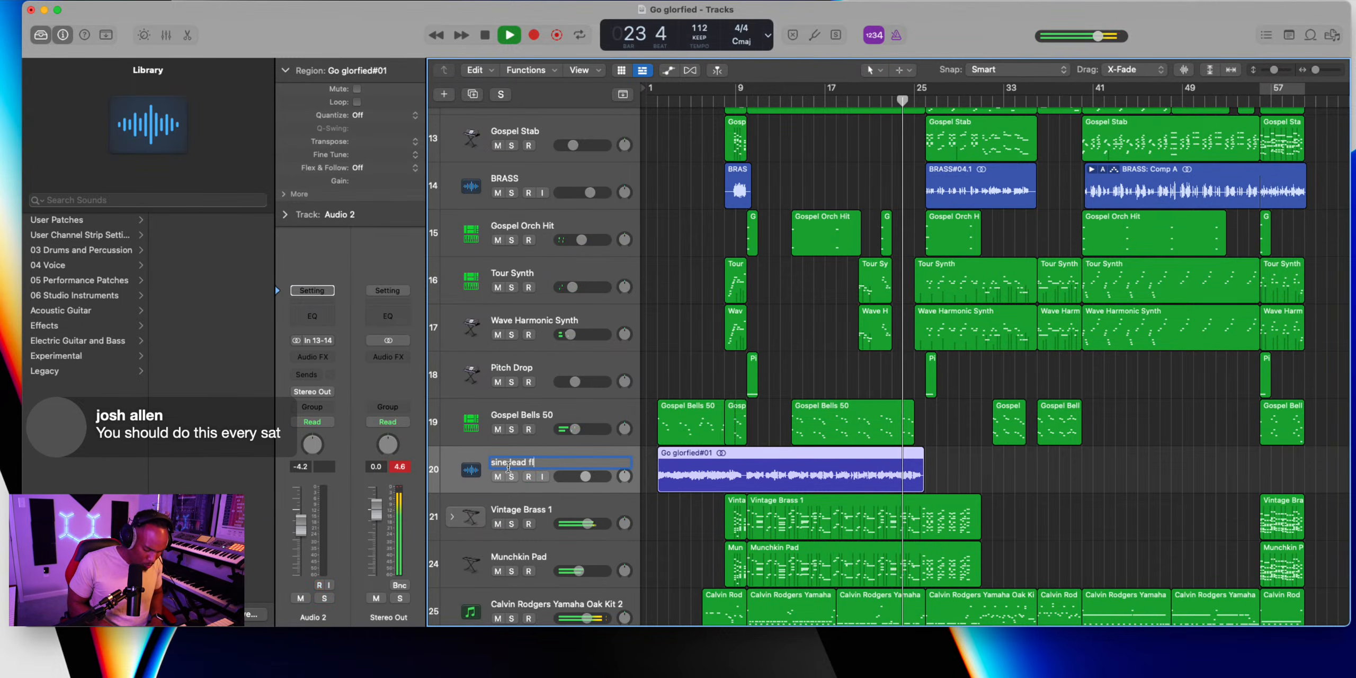
pyautogui.click(993, 447)
pyautogui.press('super+Right')
pyautogui.press('super+Right')
pyautogui.press('super+Right')
pyautogui.press('super+Right')
pyautogui.press('super+Right')
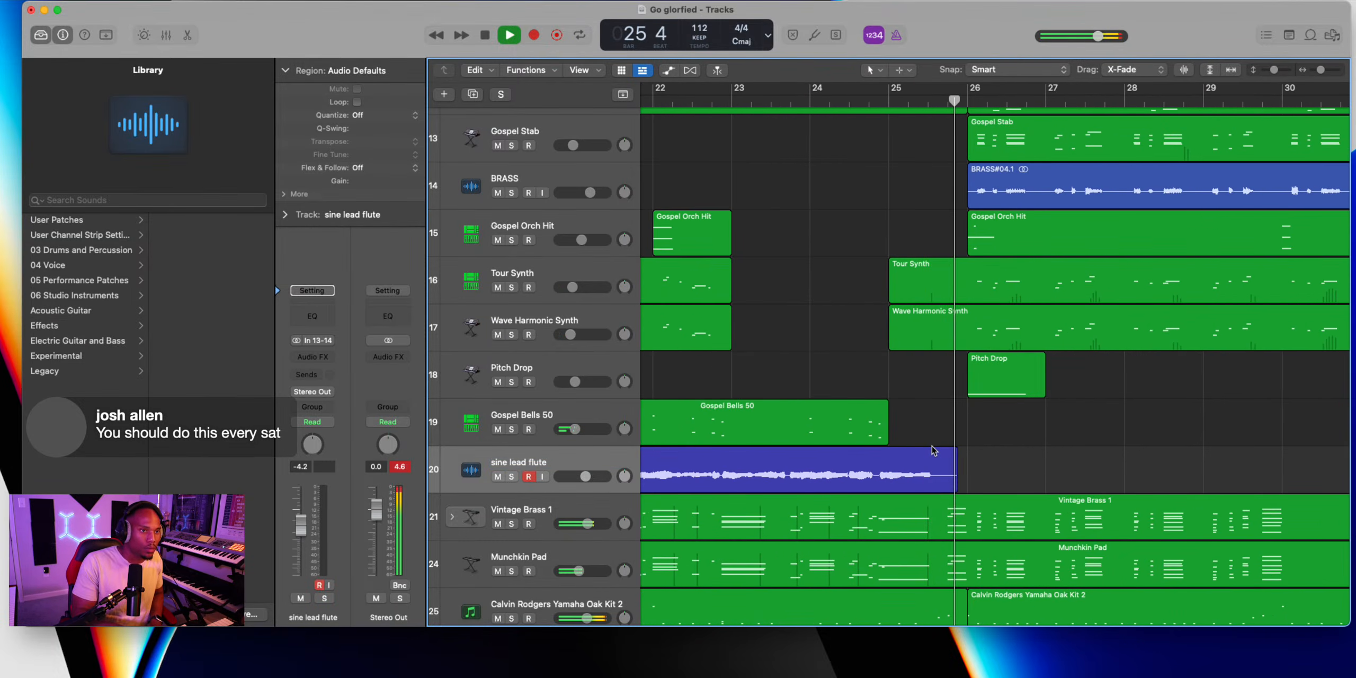
# Record a first take on the sine lead flute track
pyautogui.press('r')
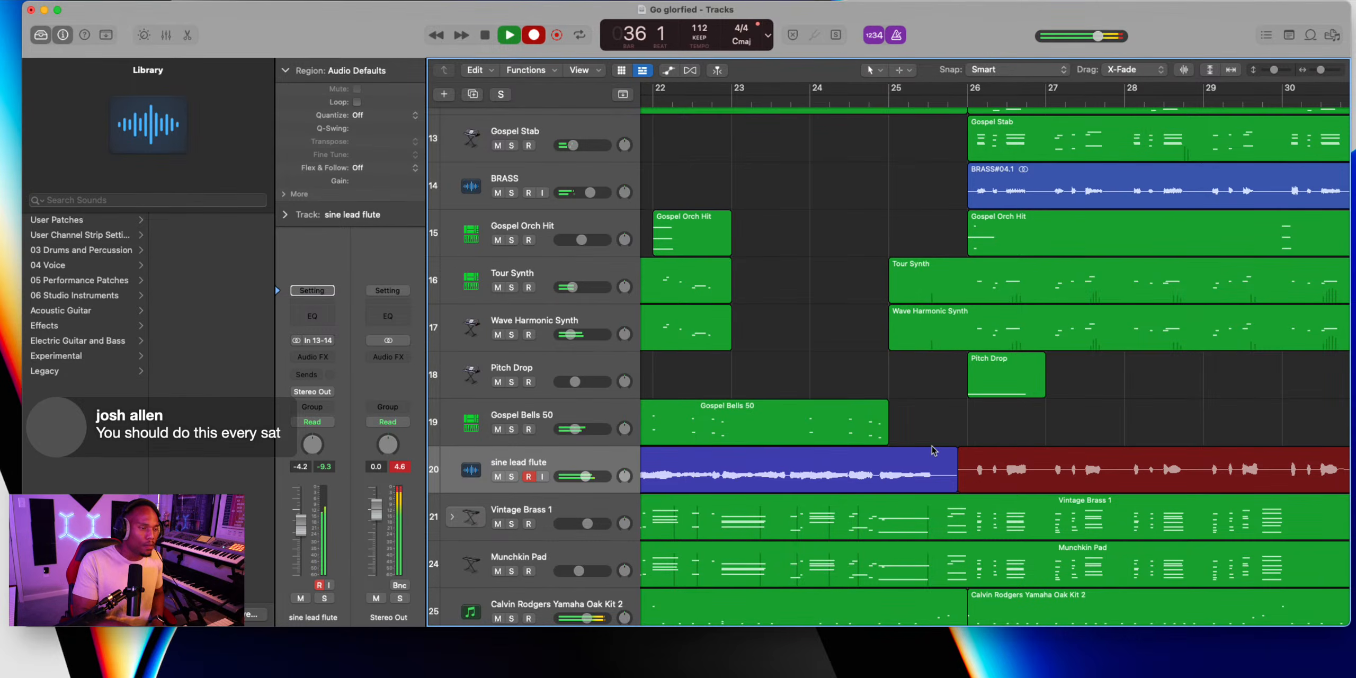
pyautogui.hscroll(12, 934, 451)
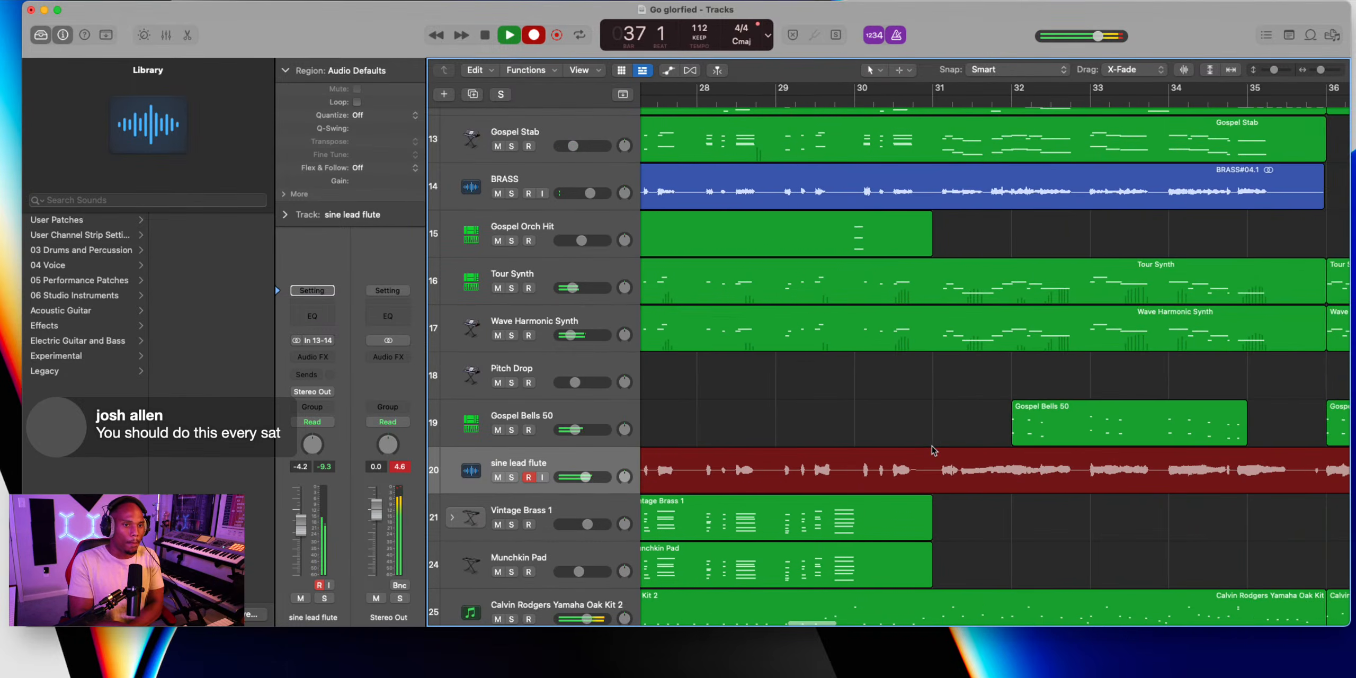
pyautogui.hscroll(4, 934, 451)
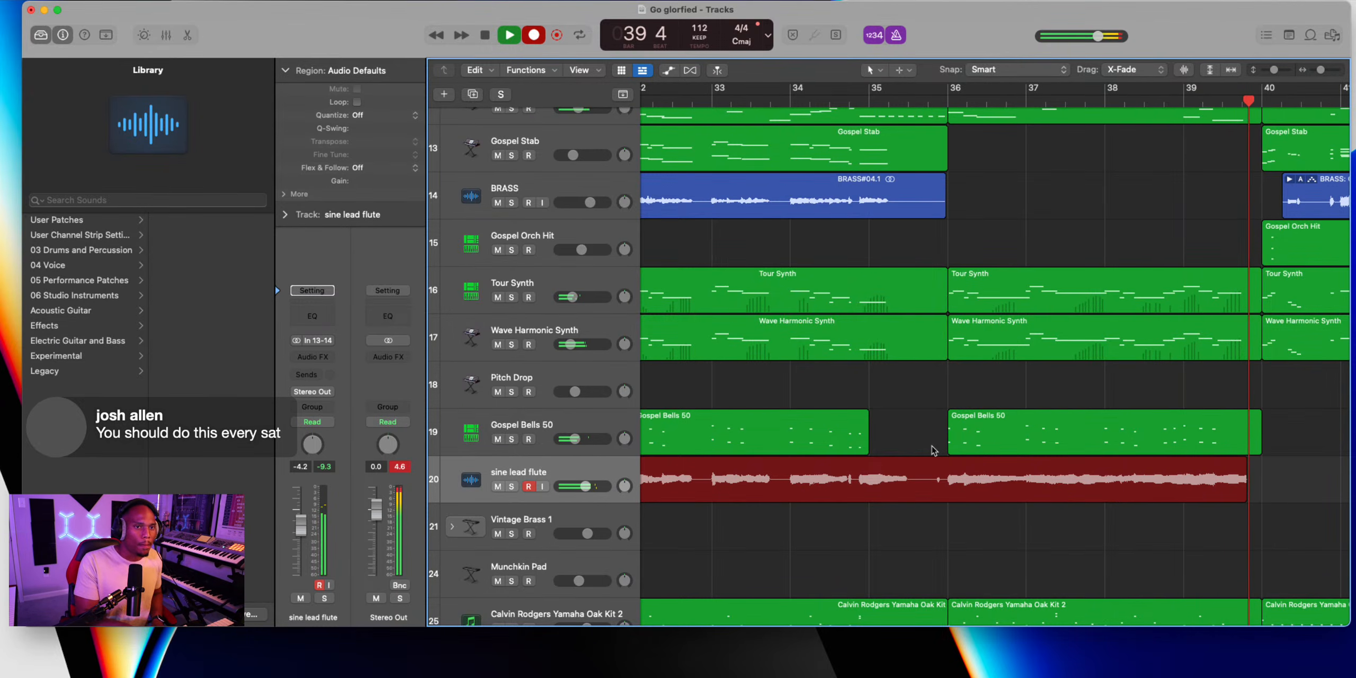
pyautogui.press('space')
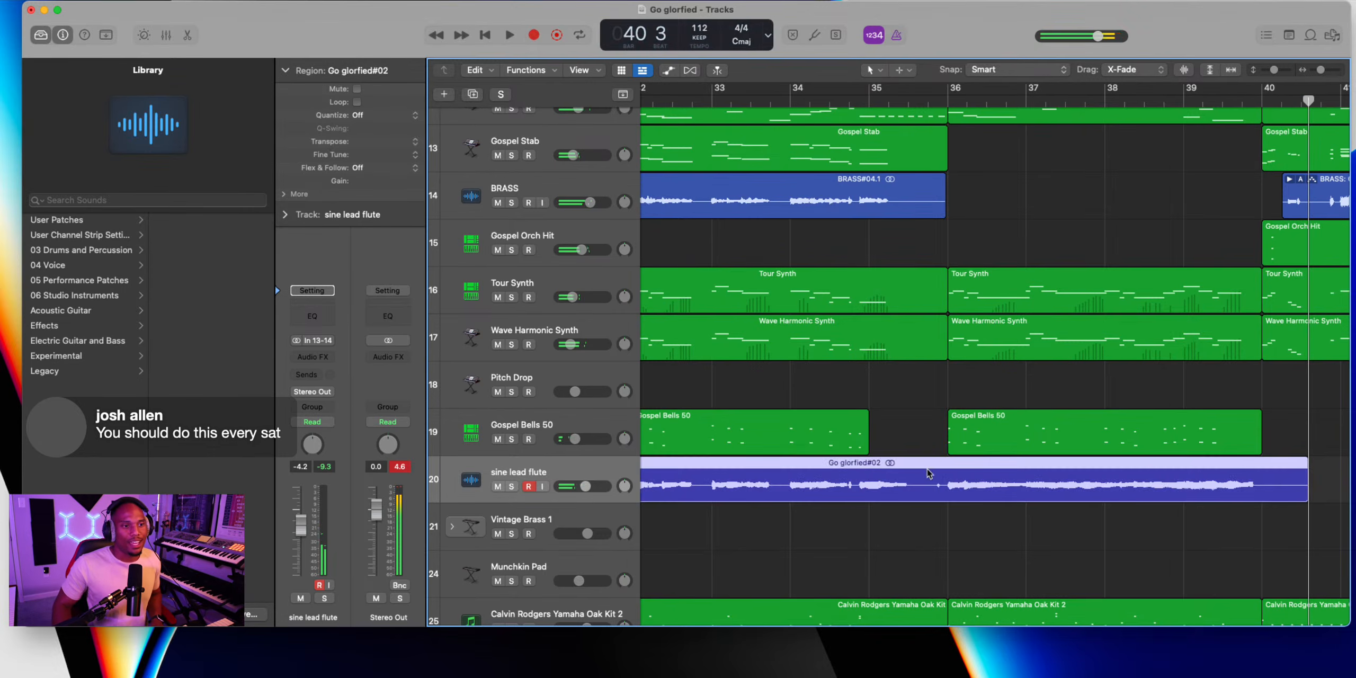
# Split the flute region before bar 36 and record a new take from there, discarding a false start
pyautogui.click(929, 474)
pyautogui.click(950, 97)
pyautogui.press('r')
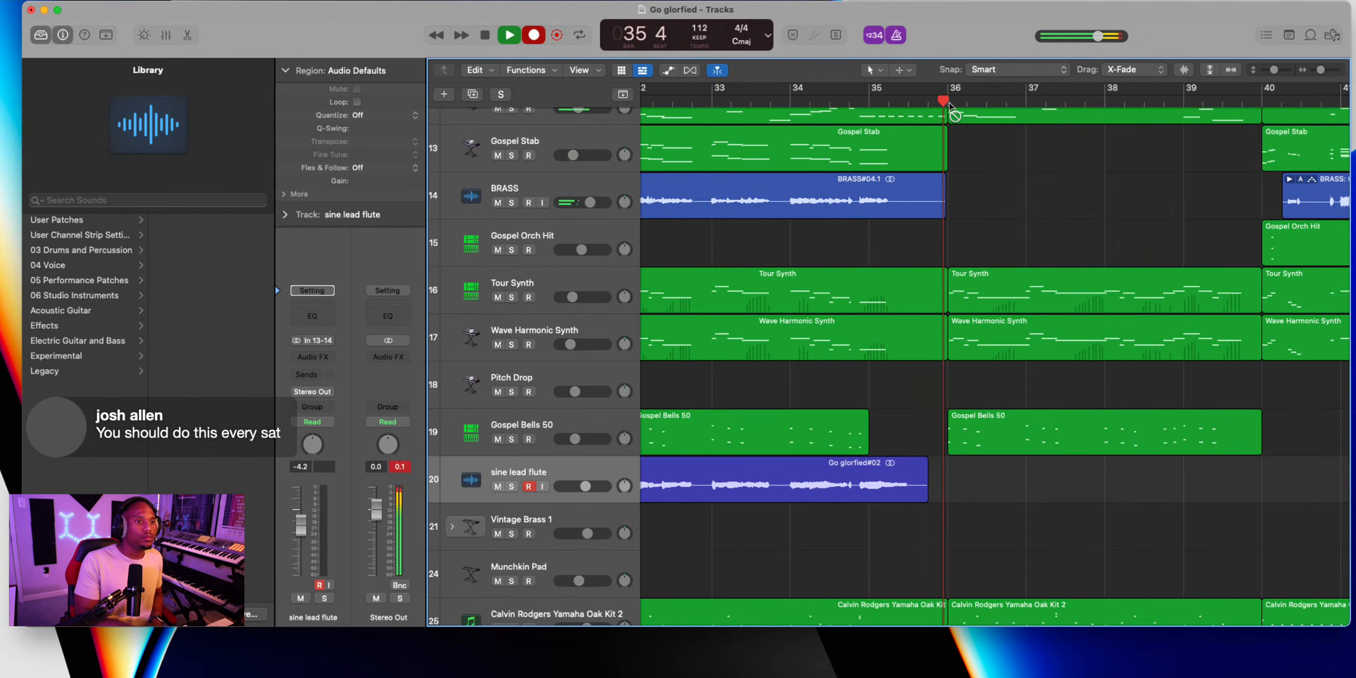
pyautogui.press('space')
pyautogui.press('super+z')
pyautogui.press('r')
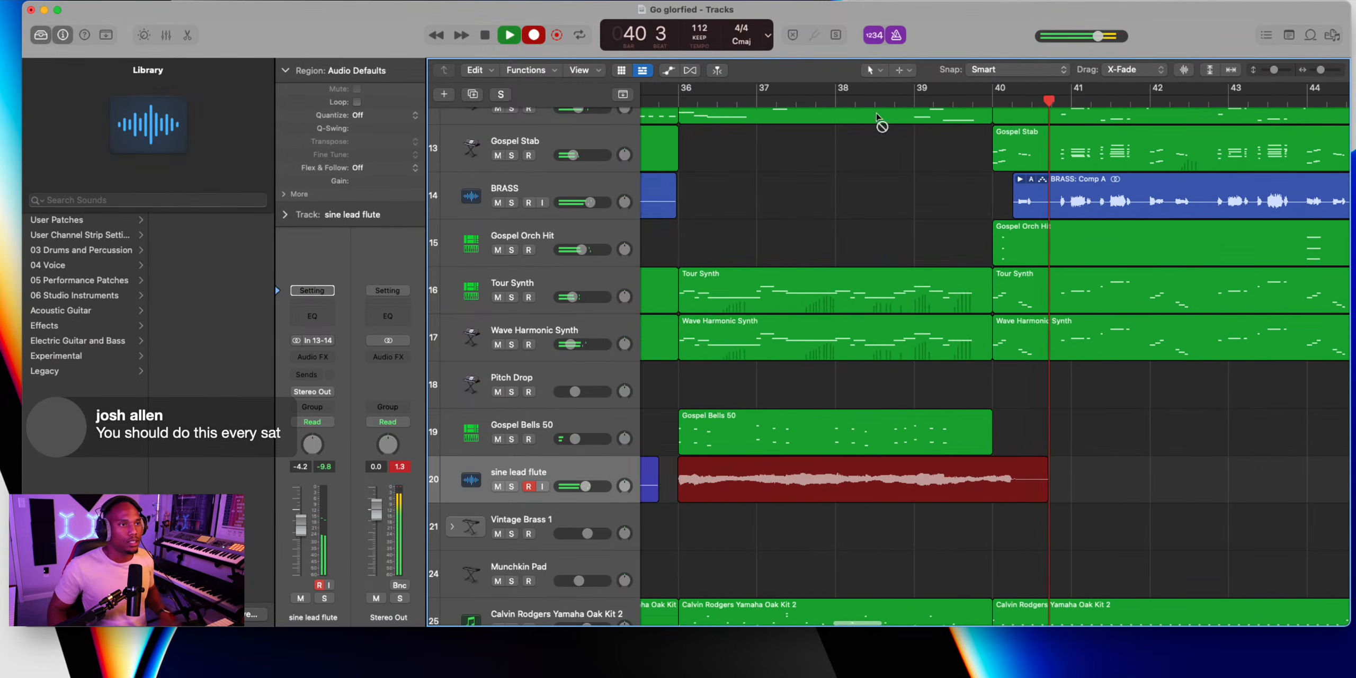
pyautogui.press('space')
# Re-record the flute from bar 35, delete the tail past bar 40, then record from bar 40
pyautogui.press('r')
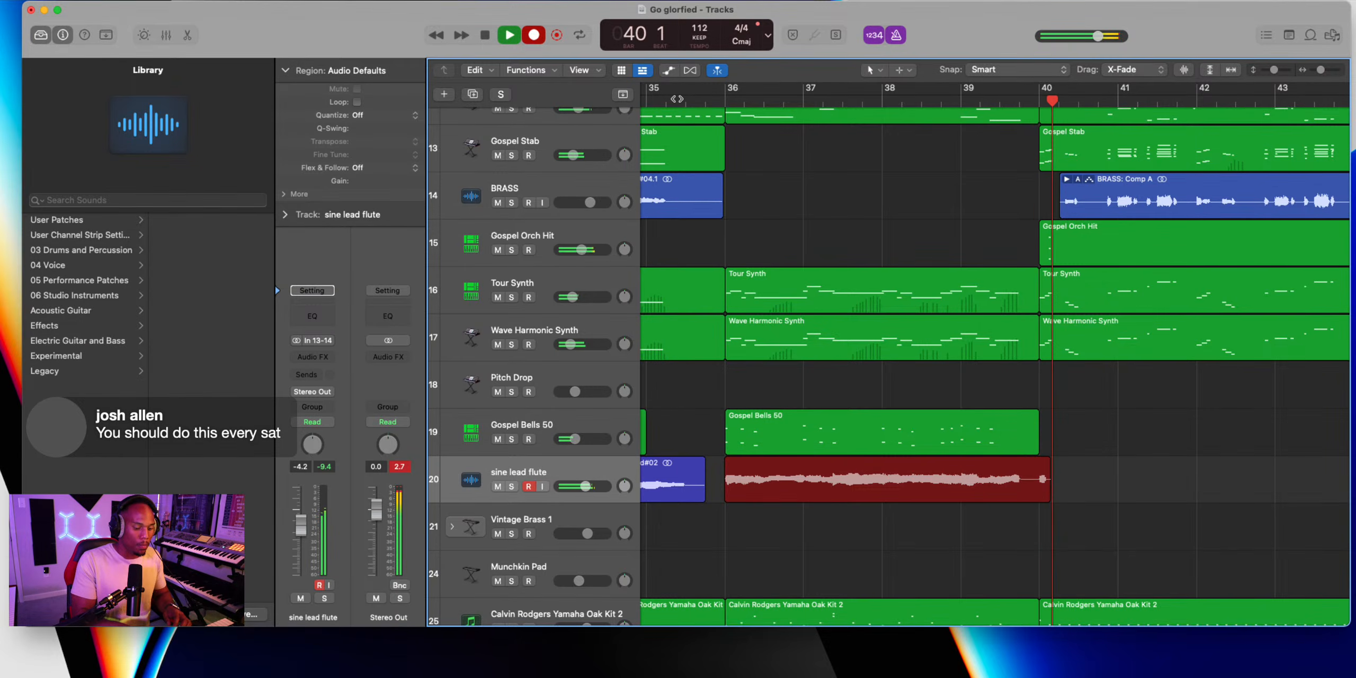
pyautogui.press('space')
pyautogui.moveTo(1042, 485); pyautogui.dragTo(1083, 484)
pyautogui.press('Delete')
pyautogui.press('r')
pyautogui.press('space')
pyautogui.click(1040, 102)
pyautogui.press('r')
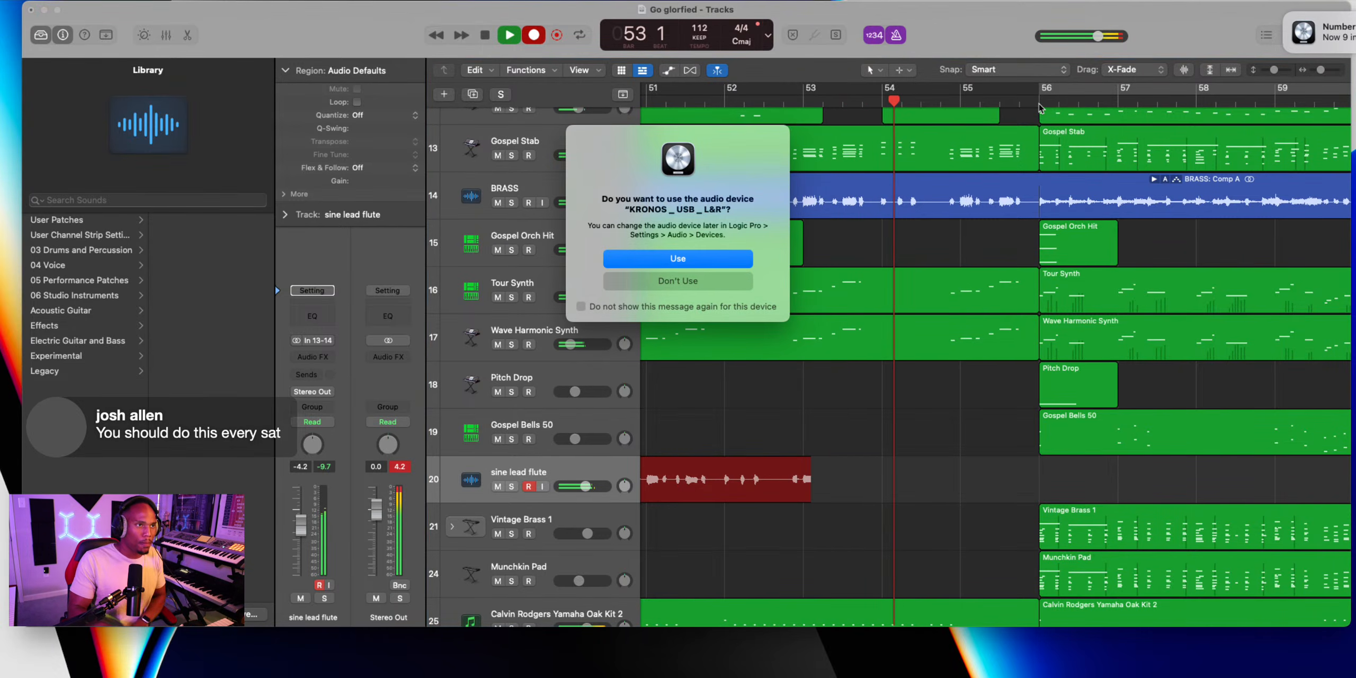
# Decline the new audio device, stop recording at bar 56 and delete the take's tail
pyautogui.click(654, 276)
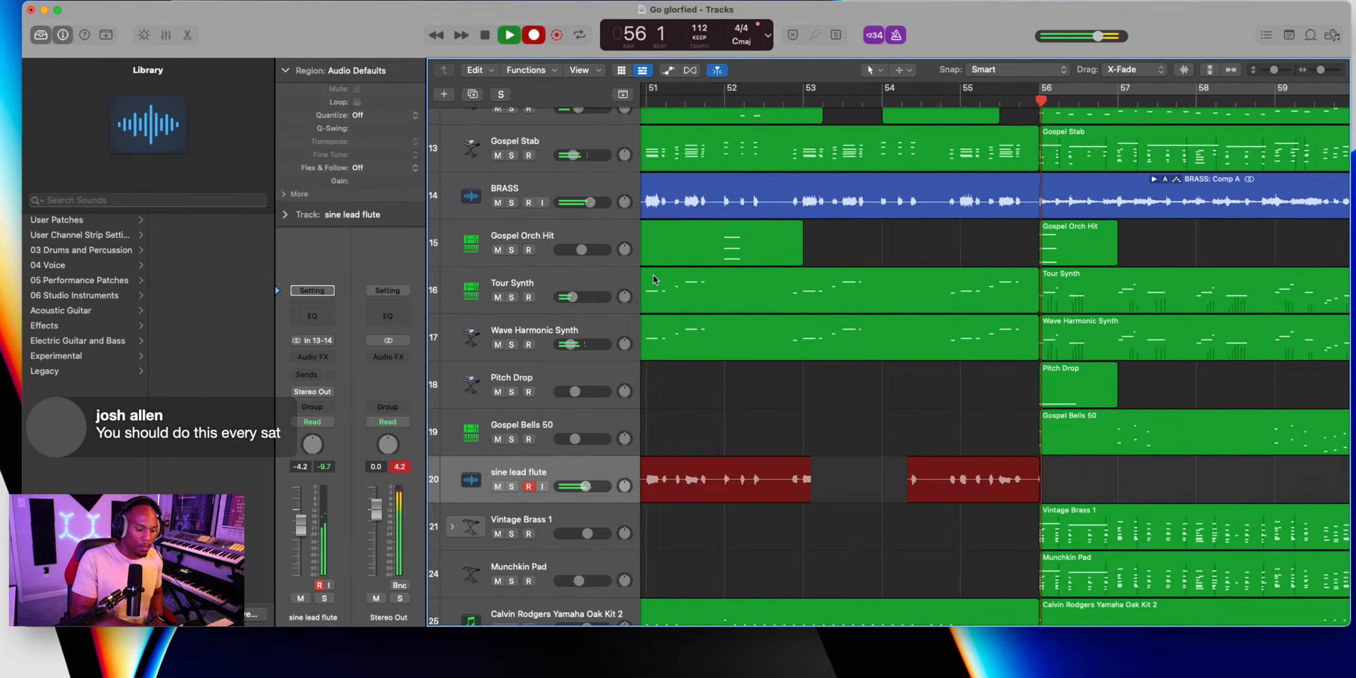
pyautogui.press('space')
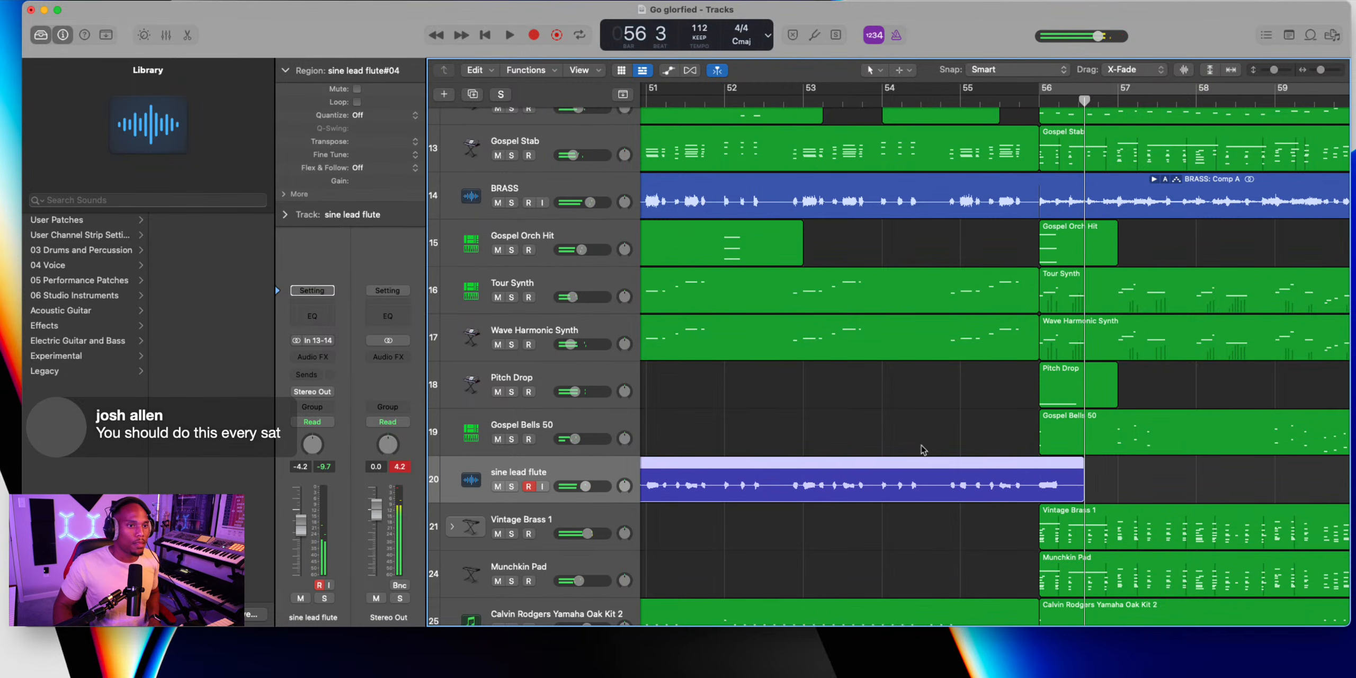
pyautogui.moveTo(1035, 482); pyautogui.dragTo(1089, 484)
pyautogui.press('BackSpace')
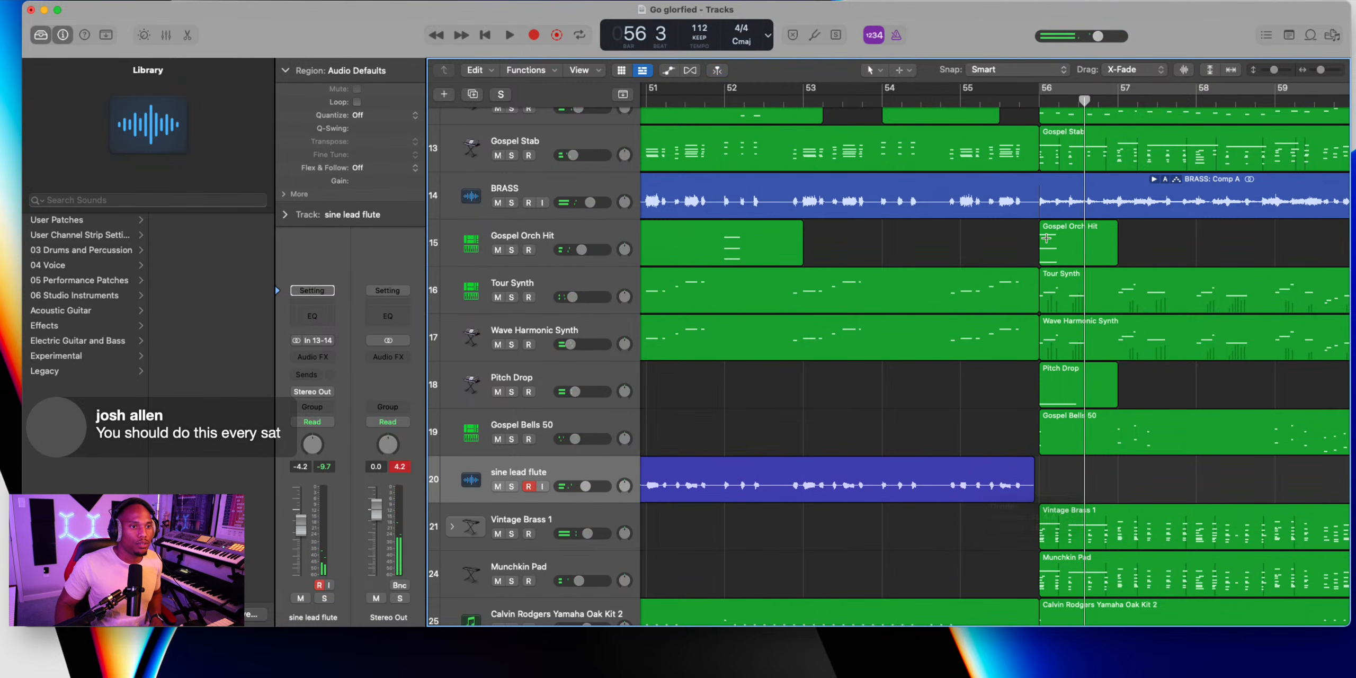
# Record the flute from bar 56 to bar 60 and cut off the tail past bar 60
pyautogui.click(1040, 101)
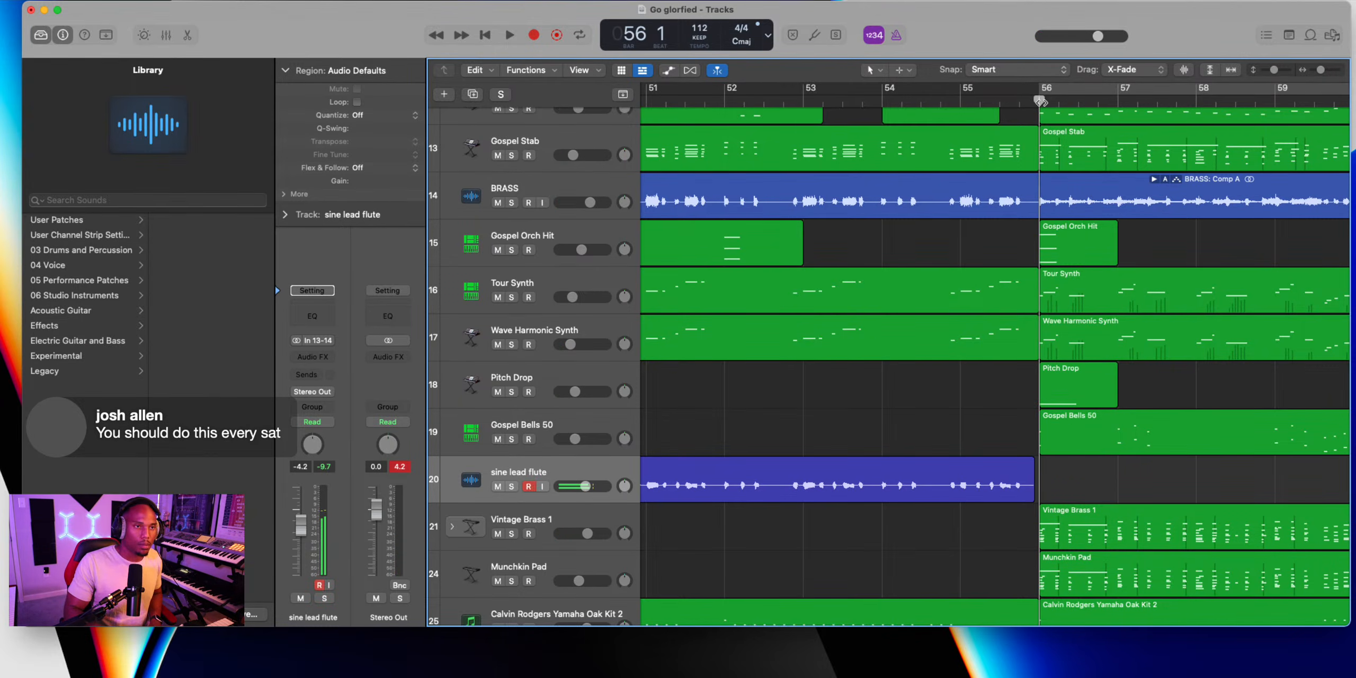
pyautogui.press('r')
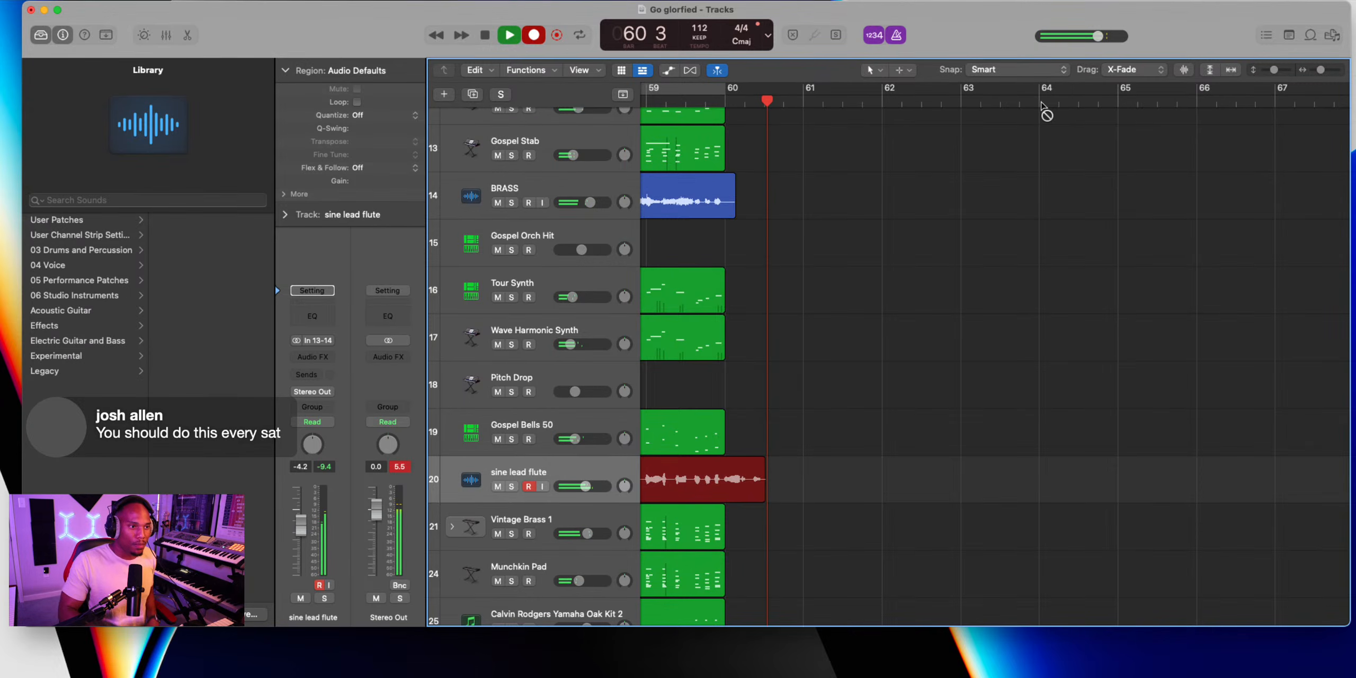
pyautogui.press('space')
pyautogui.keyDown('super'); pyautogui.doubleClick(724, 471); pyautogui.keyUp('super')
pyautogui.press('Delete')
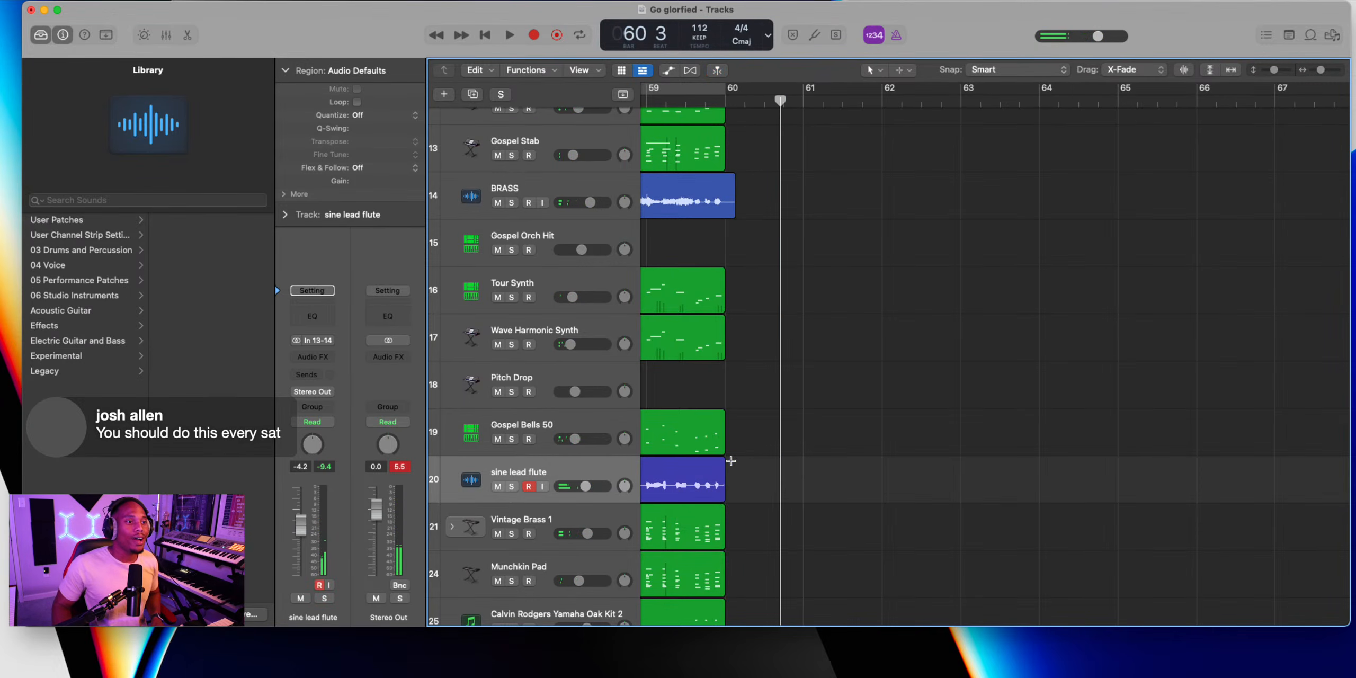
# Create a new audio track with input set to Input 1 + 2
pyautogui.press('z')
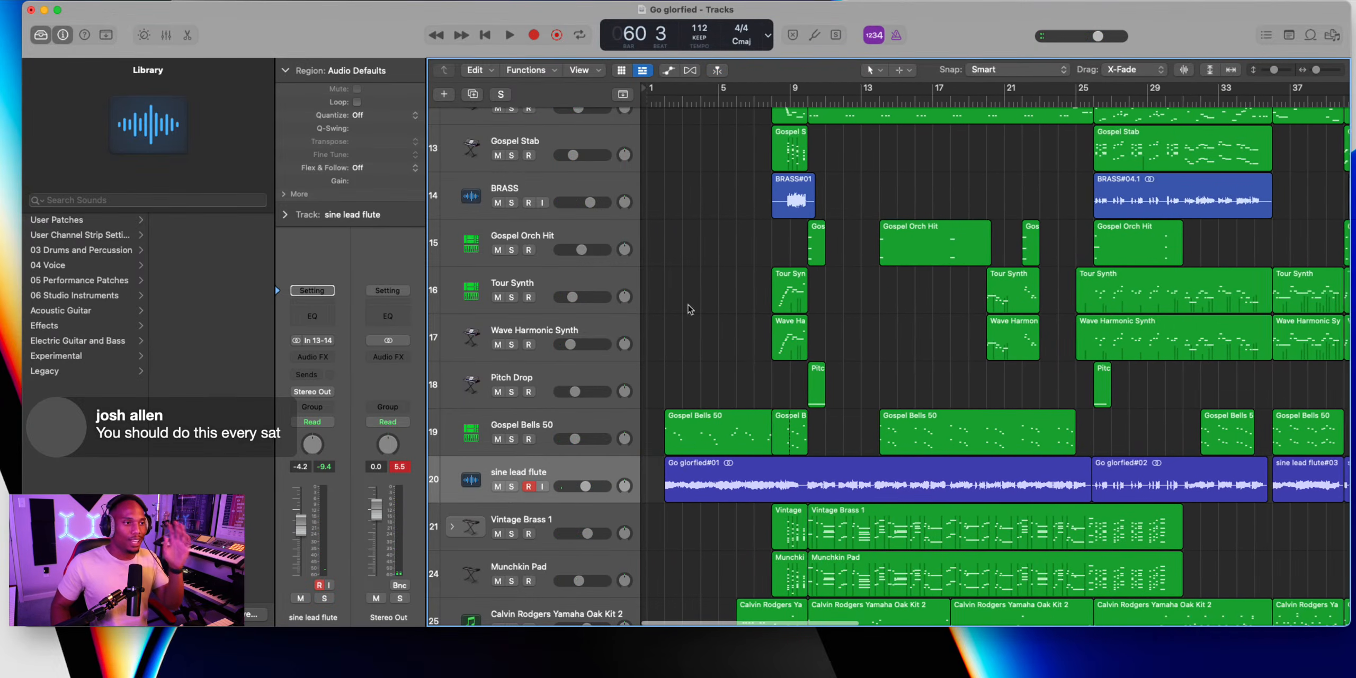
pyautogui.click(444, 94)
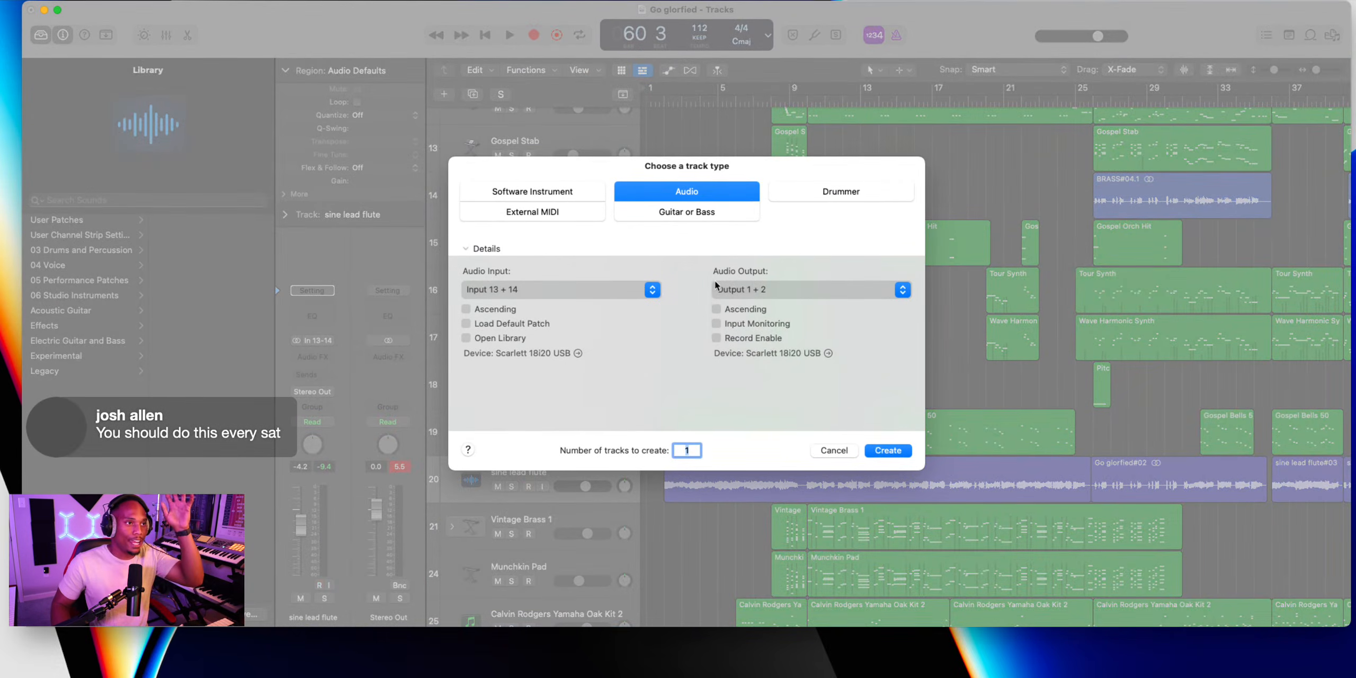
pyautogui.click(616, 289)
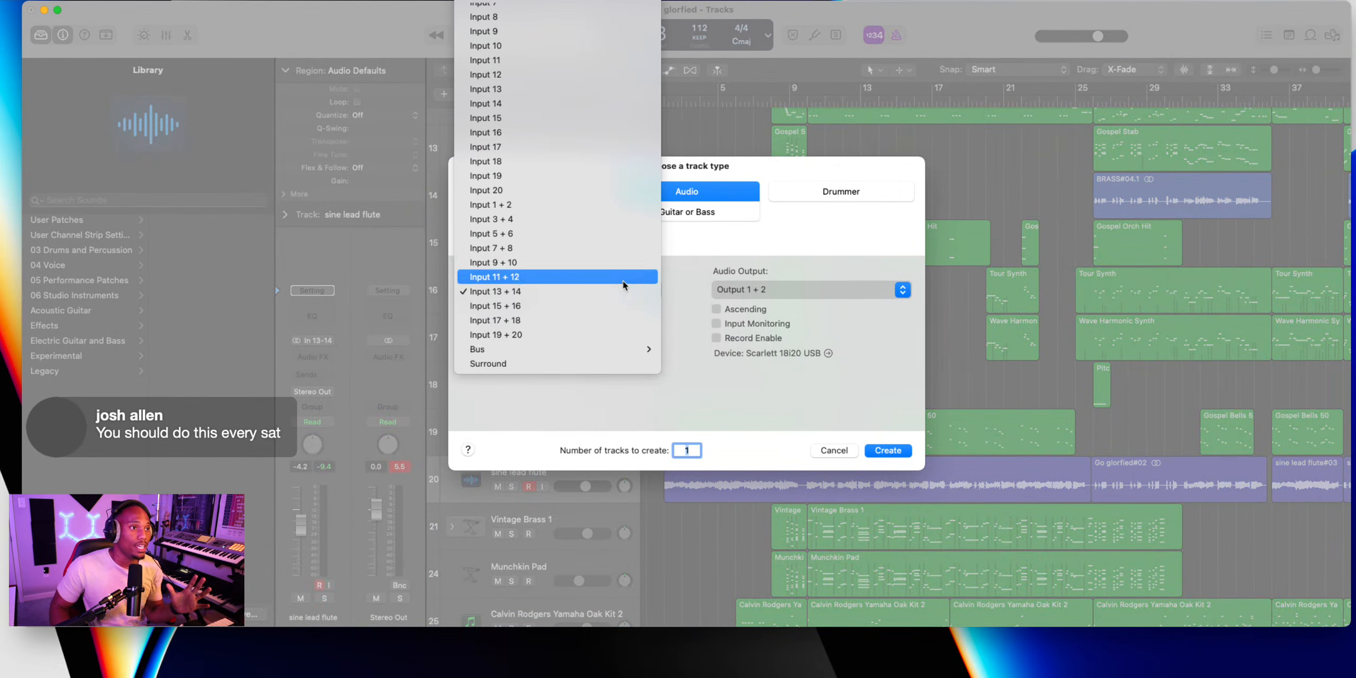
pyautogui.click(541, 208)
pyautogui.click(888, 450)
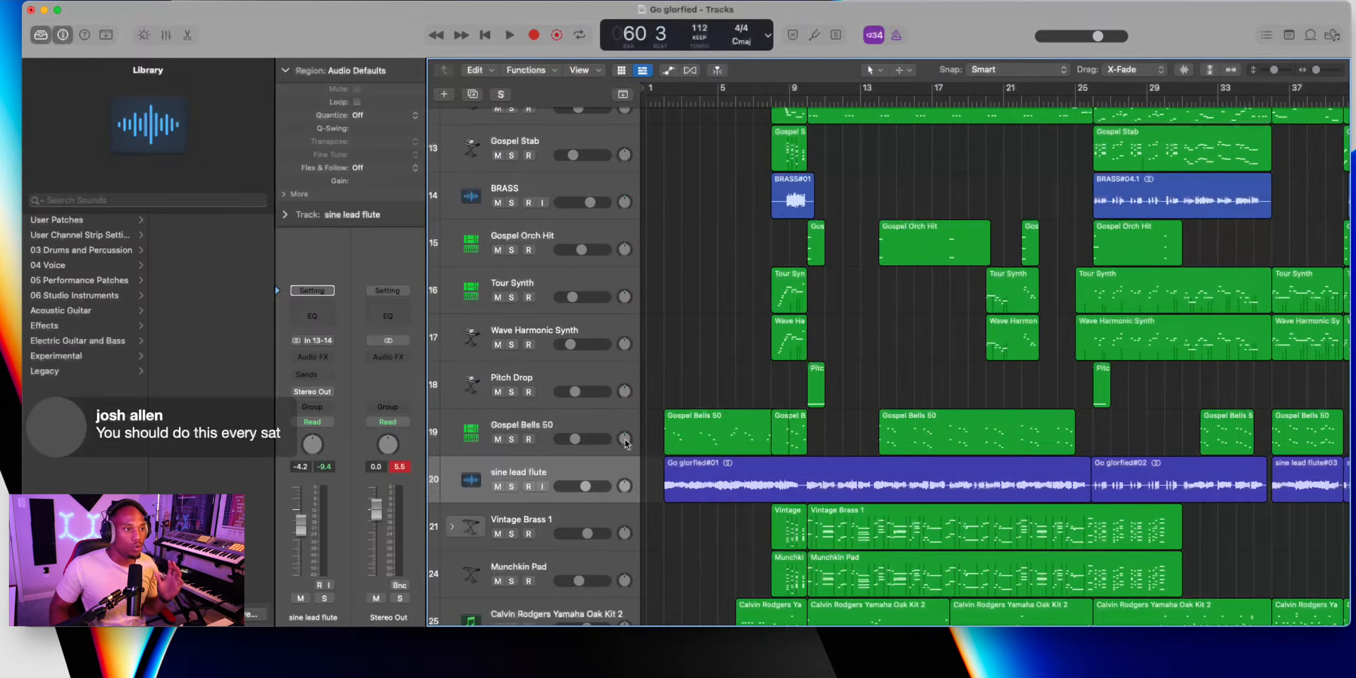
# Rename the new track 'trumpet', lower sine lead flute slightly and shrink track heights
pyautogui.click(529, 487)
pyautogui.doubleClick(516, 518)
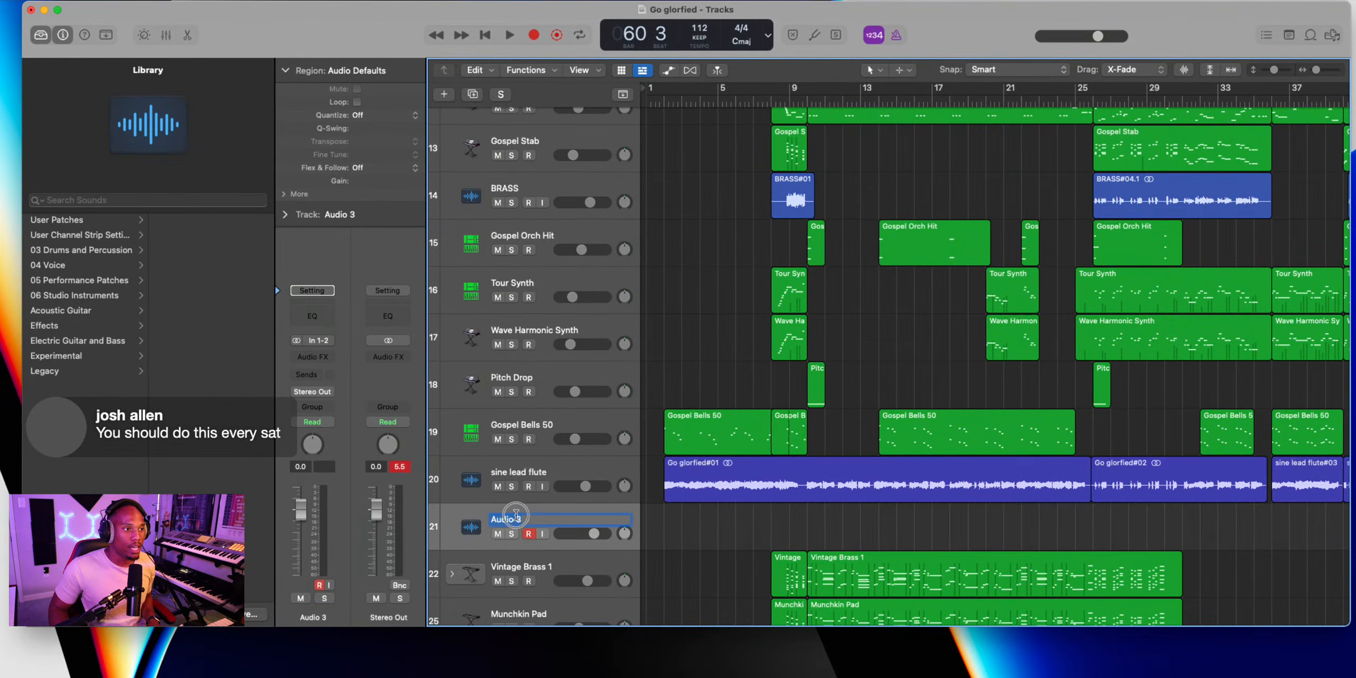
pyautogui.write('tr')
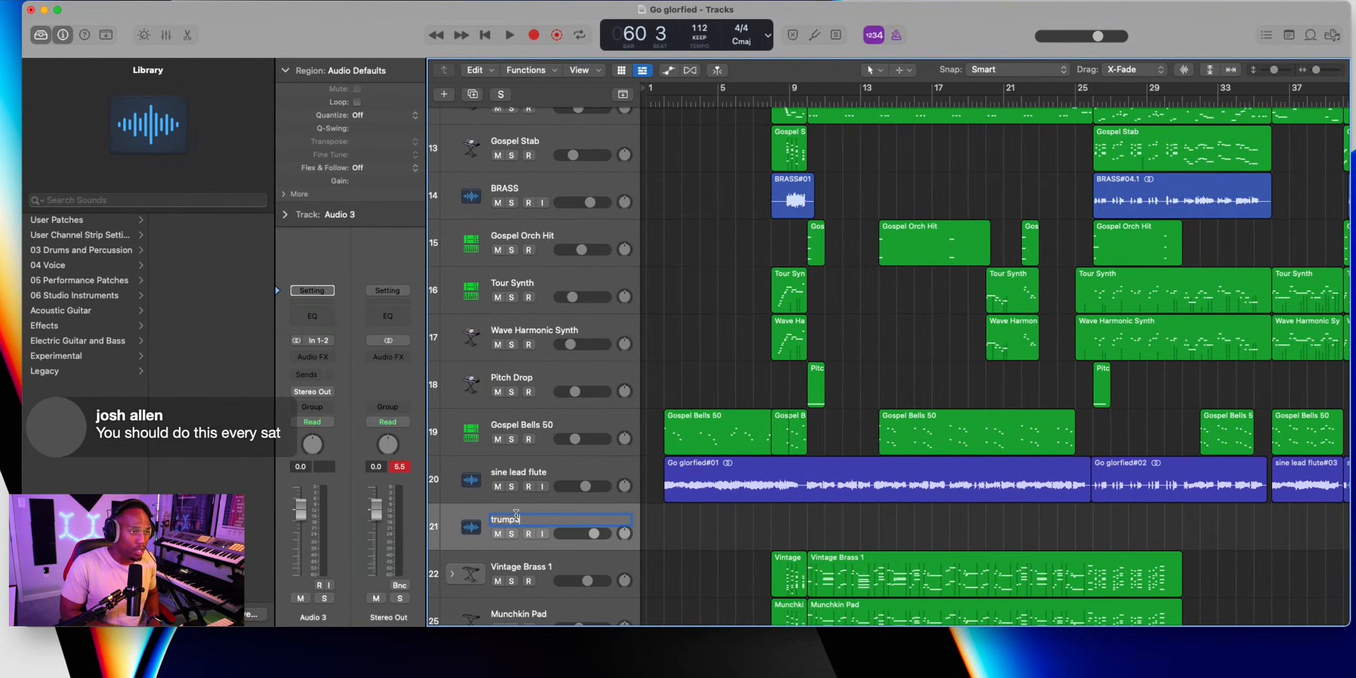
pyautogui.write('umpet')
pyautogui.press('Return')
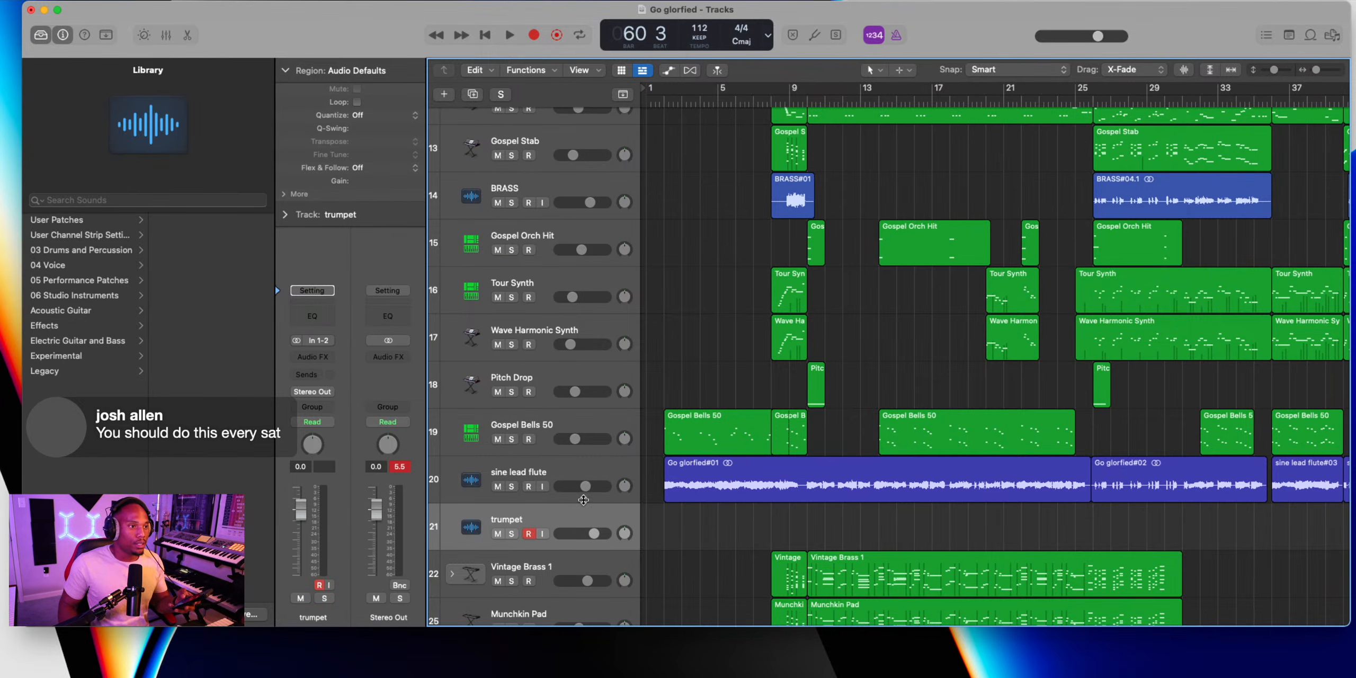
pyautogui.moveTo(586, 486); pyautogui.dragTo(572, 492)
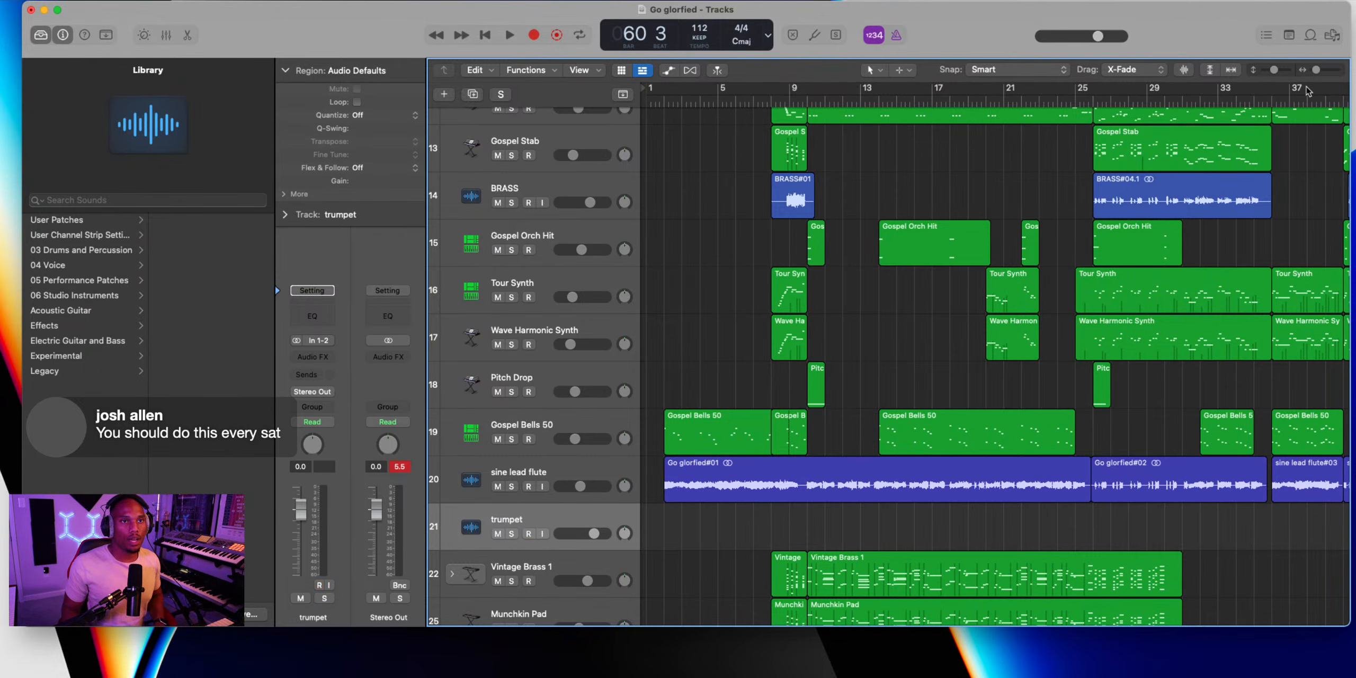
pyautogui.moveTo(1276, 70); pyautogui.dragTo(1266, 70)
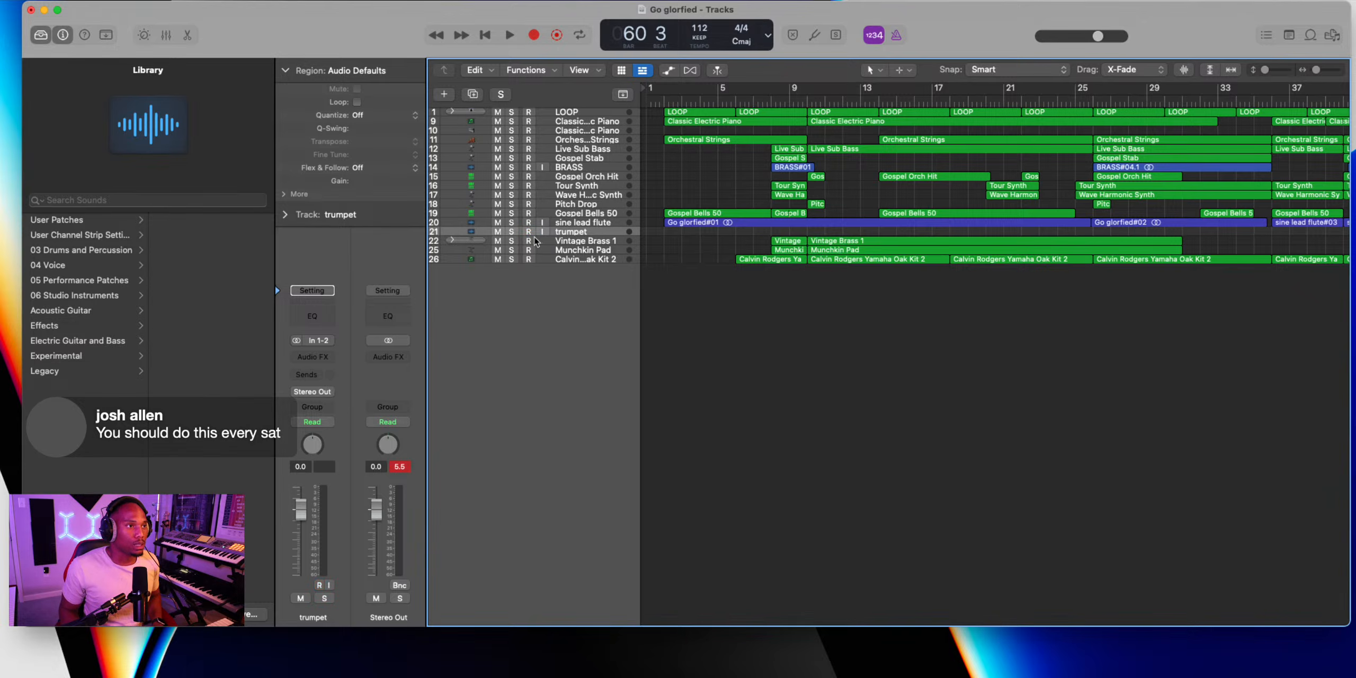
# Drag trumpet, the Calvin Rodgers kit and Live Sub Bass tracks to the list's bottom
pyautogui.moveTo(562, 233); pyautogui.dragTo(561, 304)
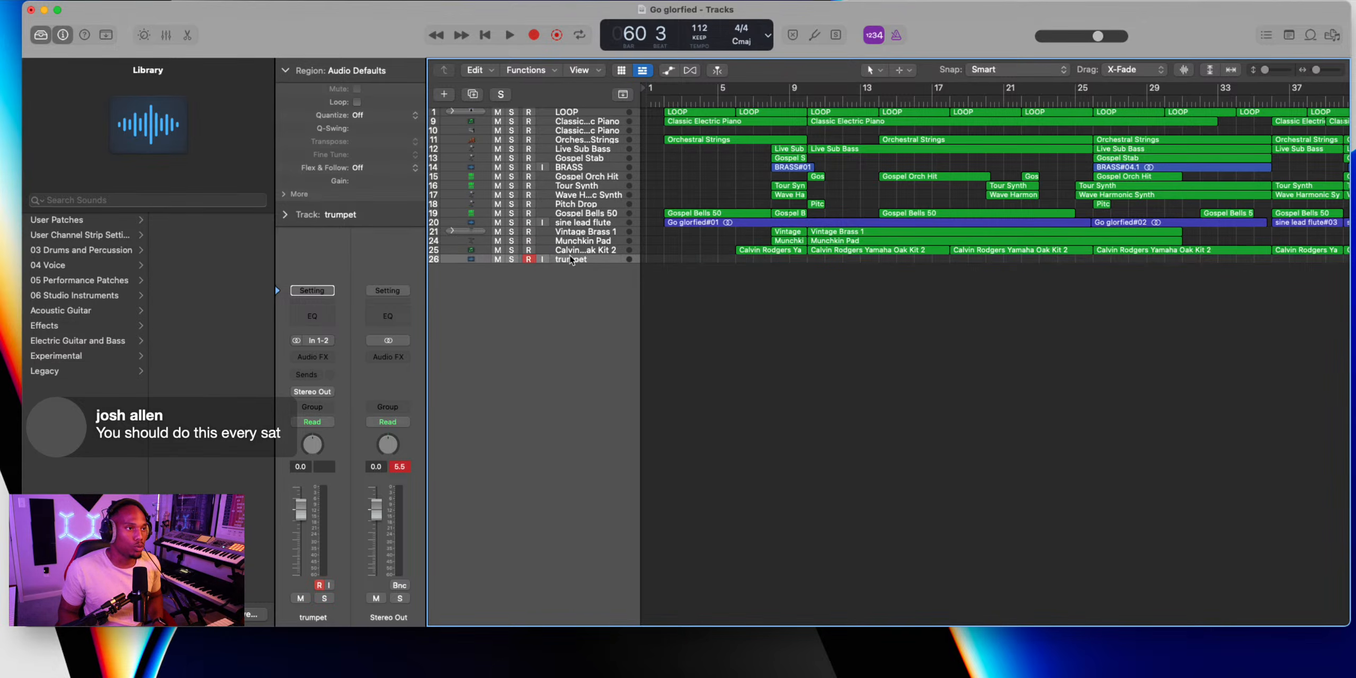
pyautogui.click(577, 149)
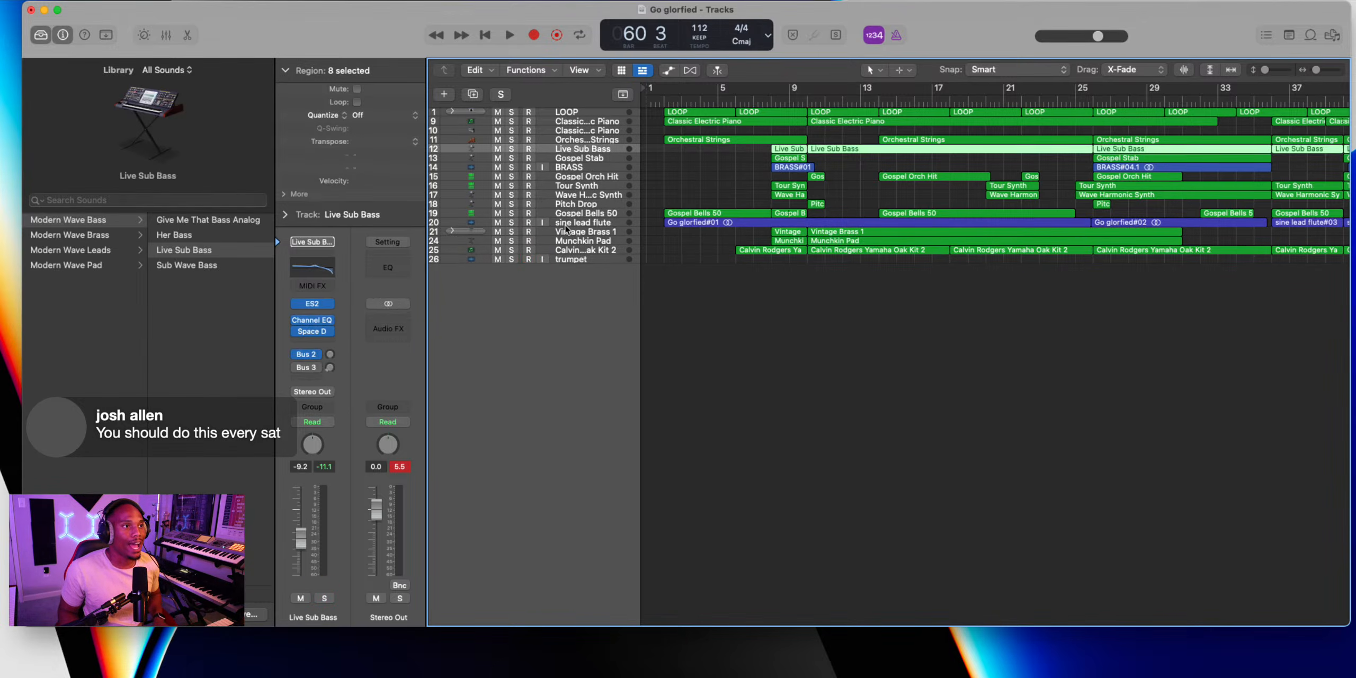
pyautogui.moveTo(562, 253); pyautogui.dragTo(557, 289)
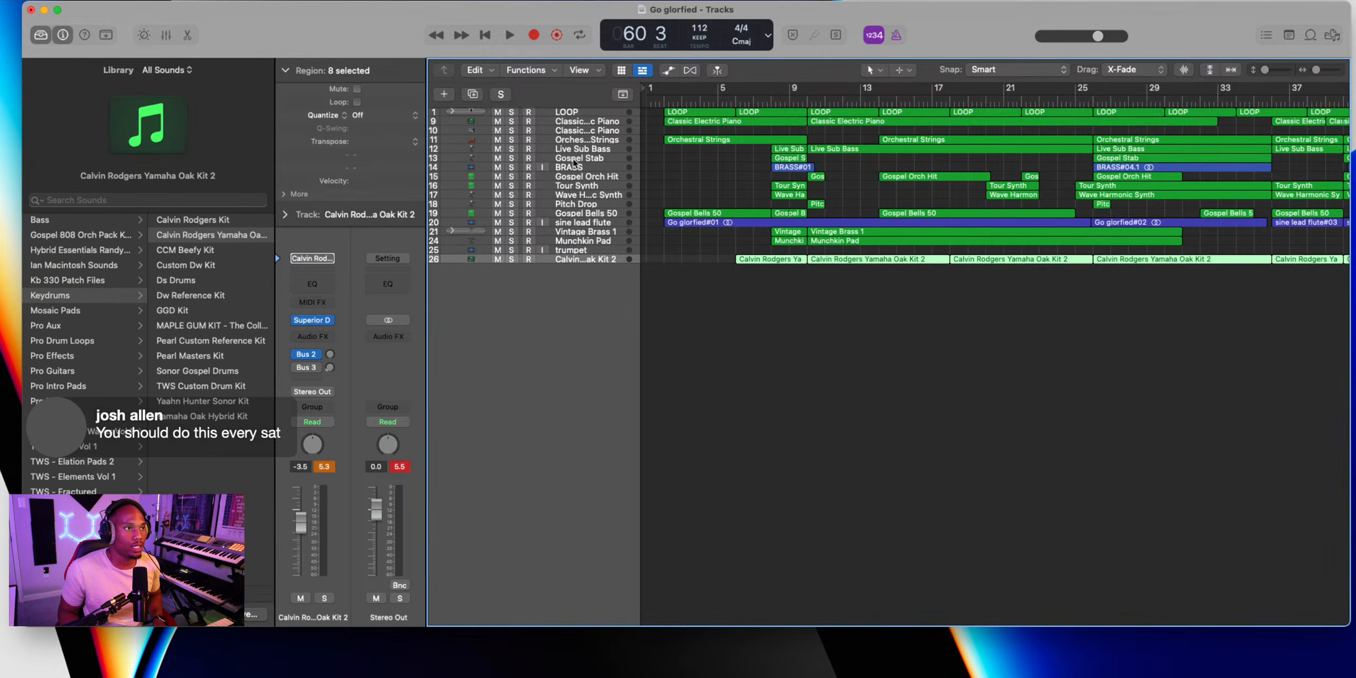
pyautogui.moveTo(577, 151); pyautogui.dragTo(541, 262)
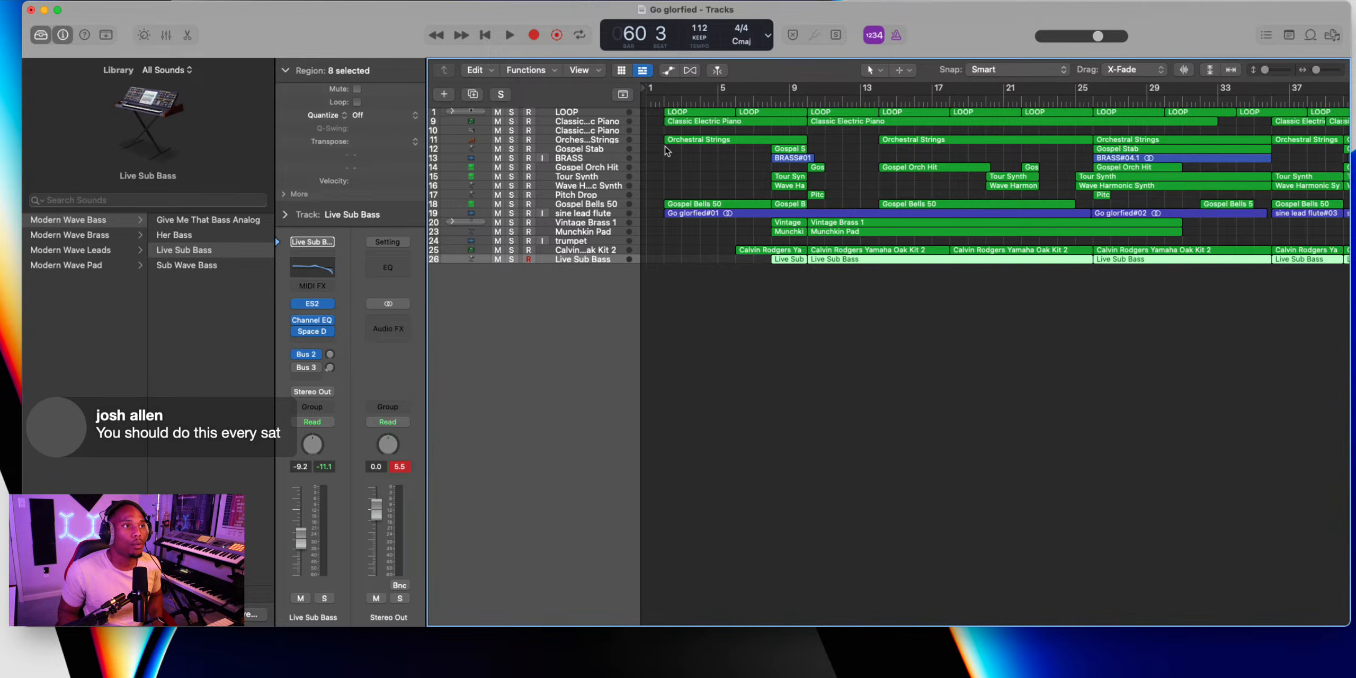
pyautogui.click(581, 122)
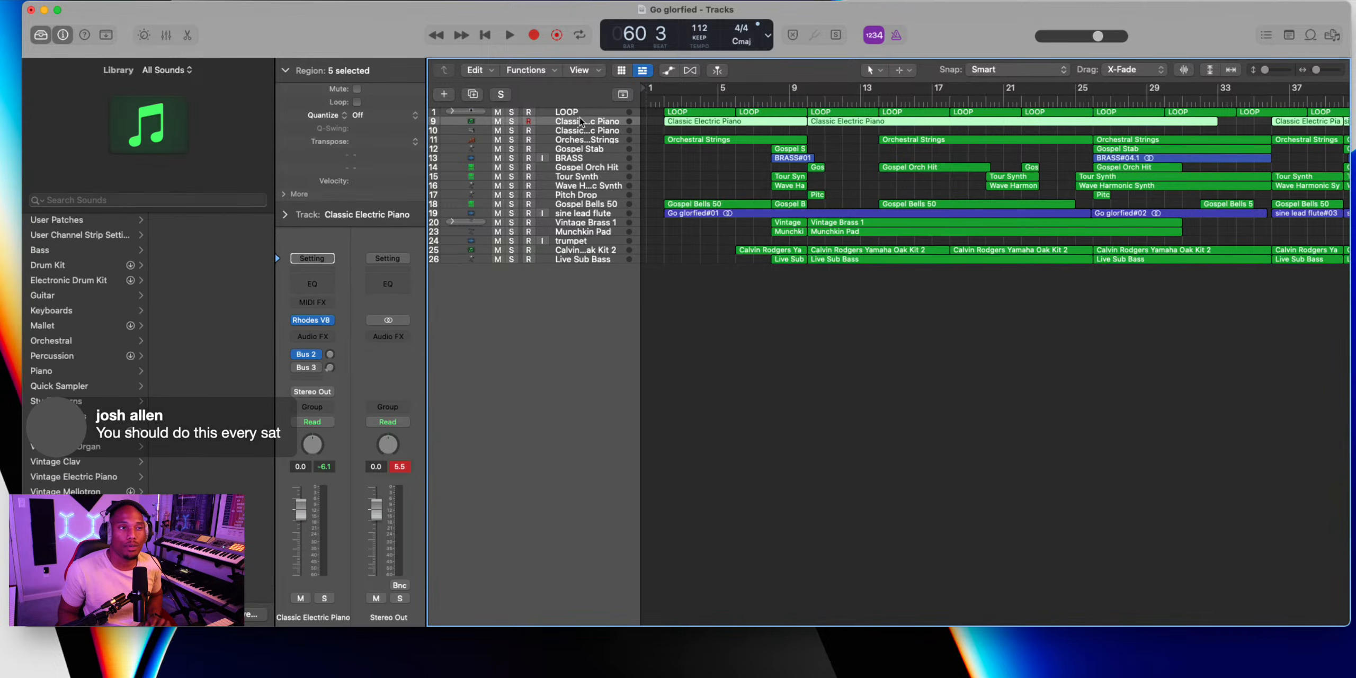
pyautogui.click(610, 132)
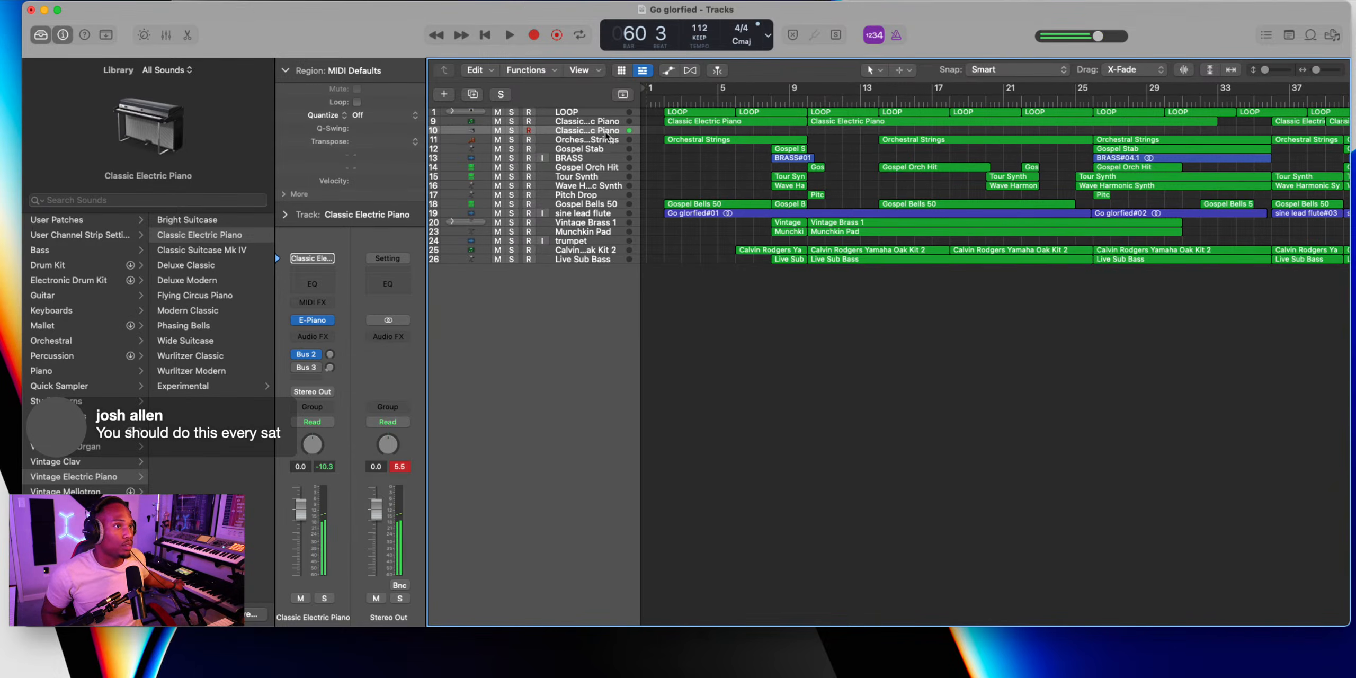
pyautogui.click(578, 243)
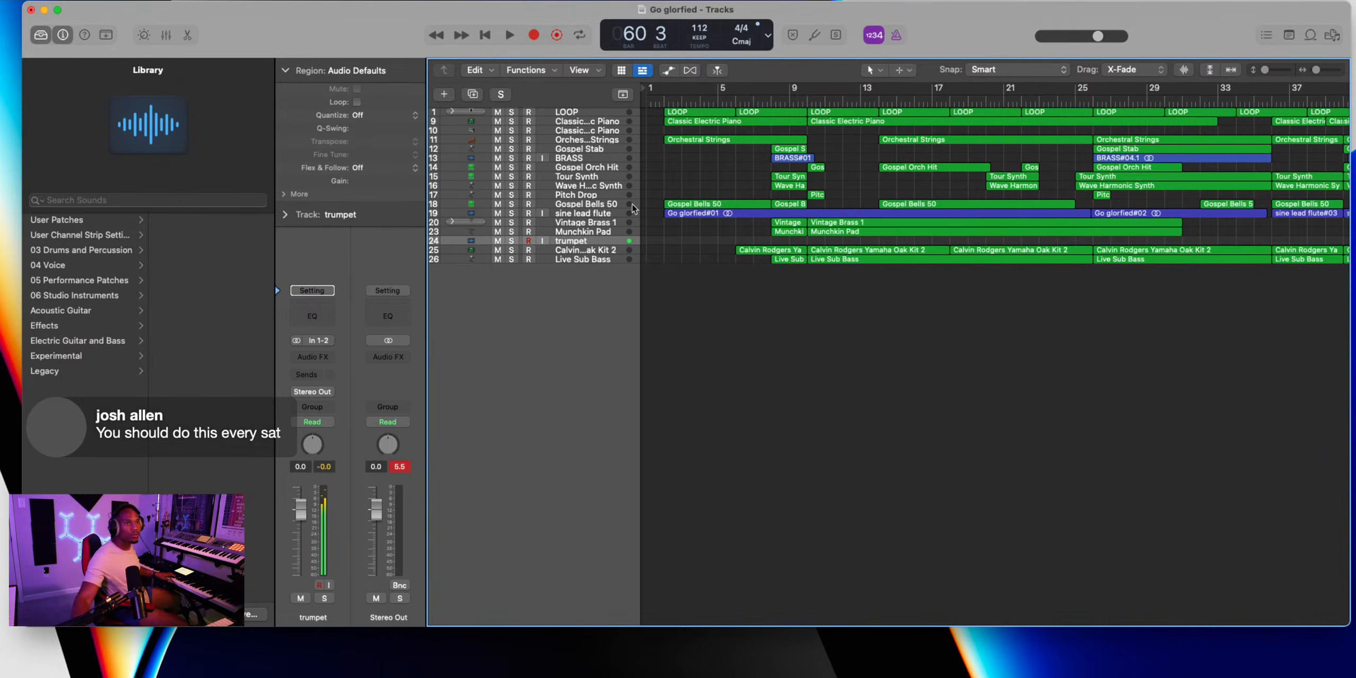
# Play the song, replay from around bar 8 and near the start, then stop past bar 14
pyautogui.press('space')
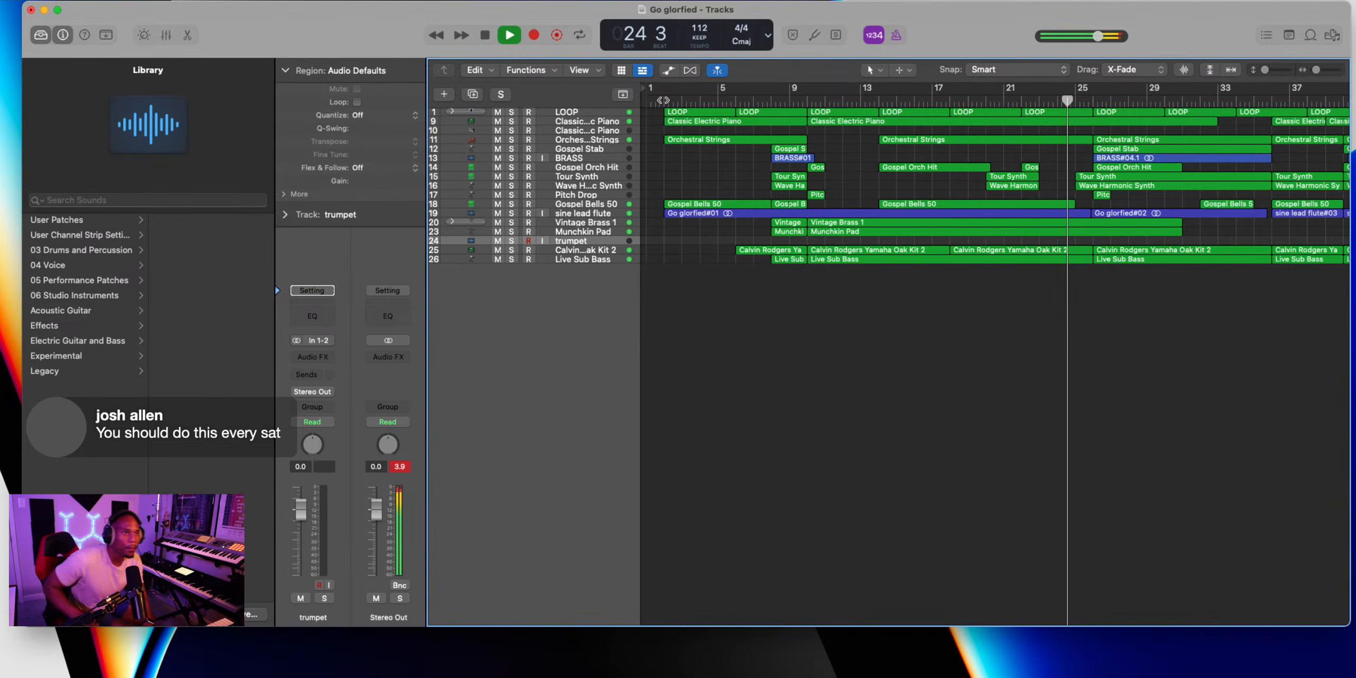
pyautogui.press('space')
pyautogui.click(772, 99)
pyautogui.press('space')
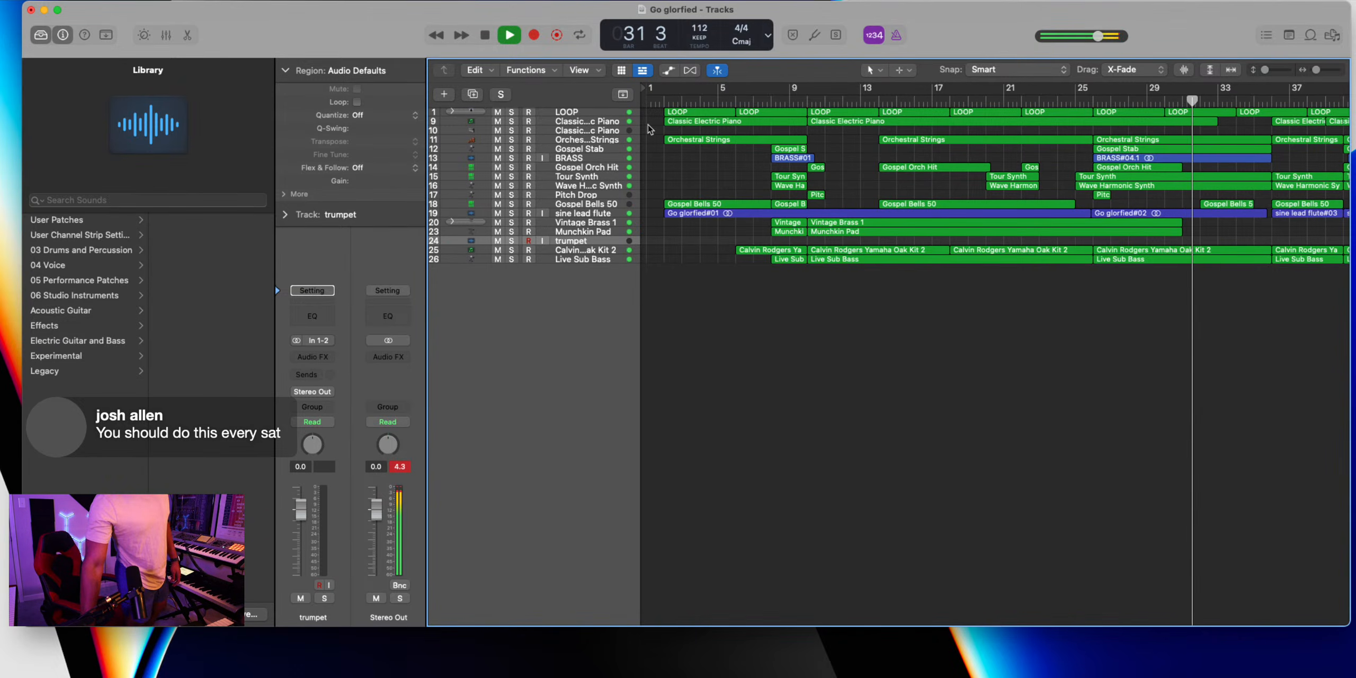
pyautogui.click(662, 99)
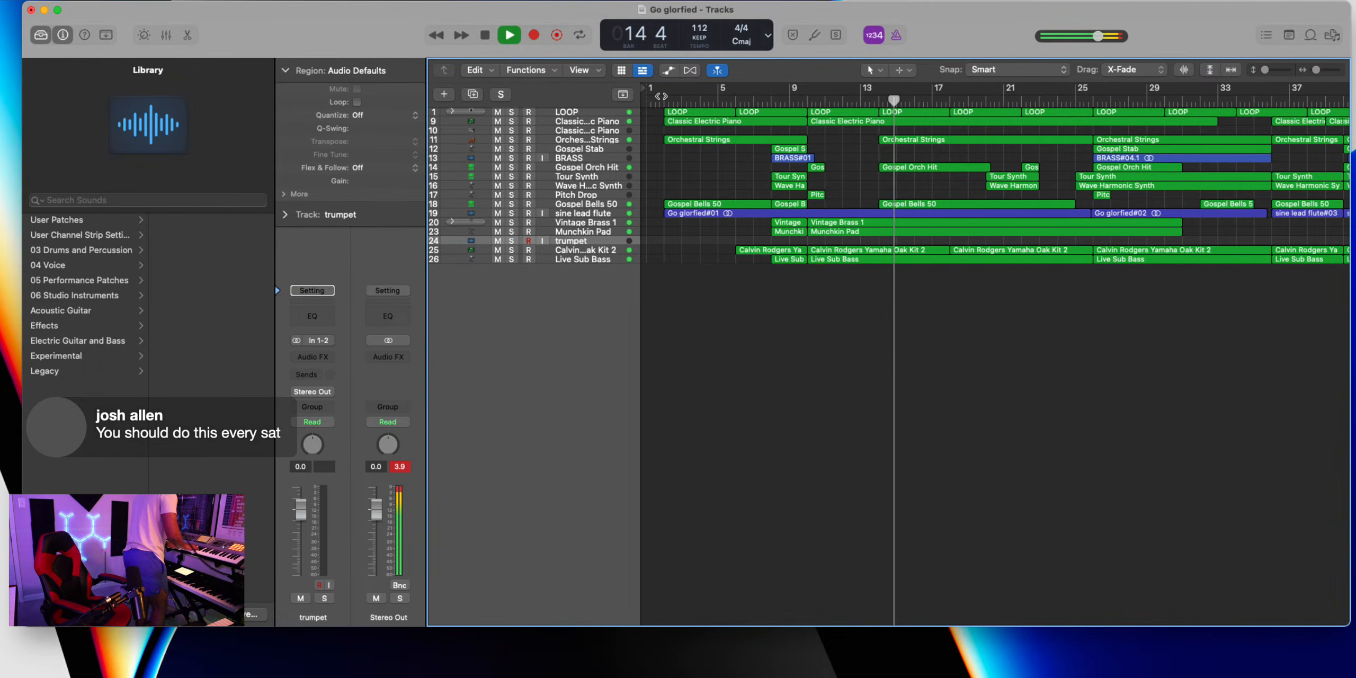
pyautogui.press('space')
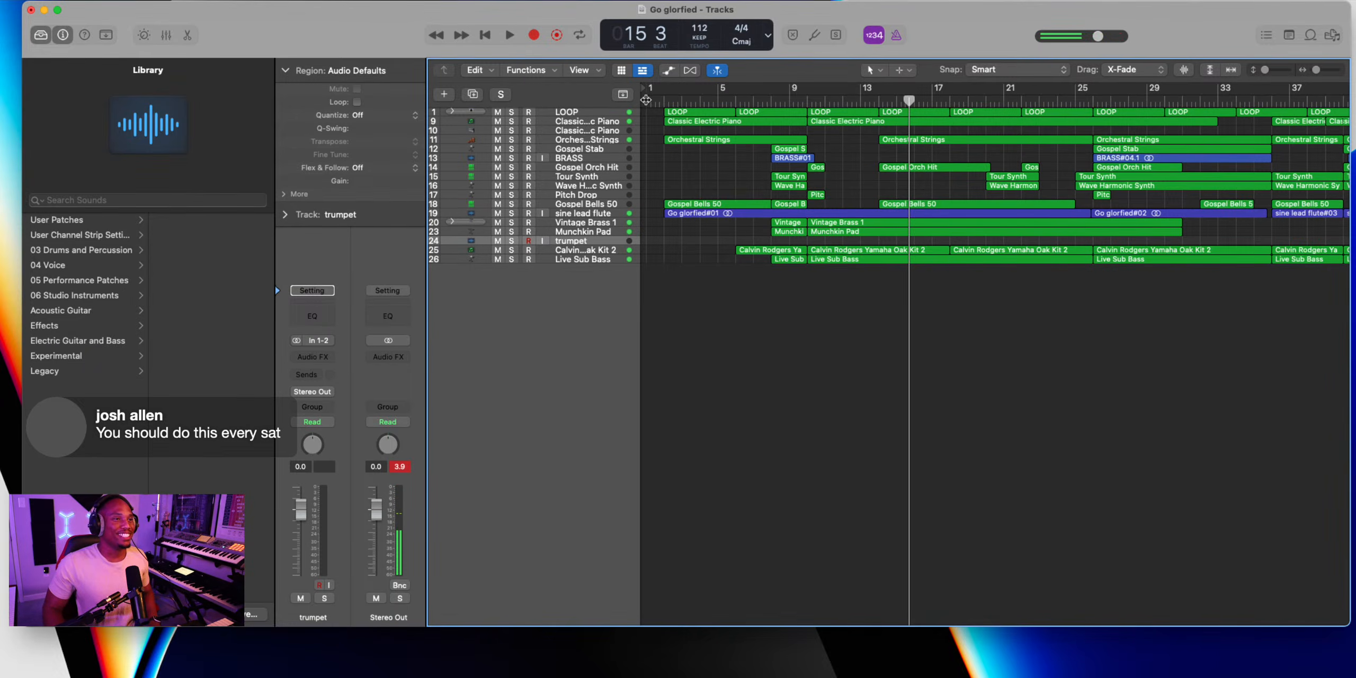
# Set the trumpet track's input to Input 3-4 and cue the playhead near bar 7
pyautogui.click(661, 102)
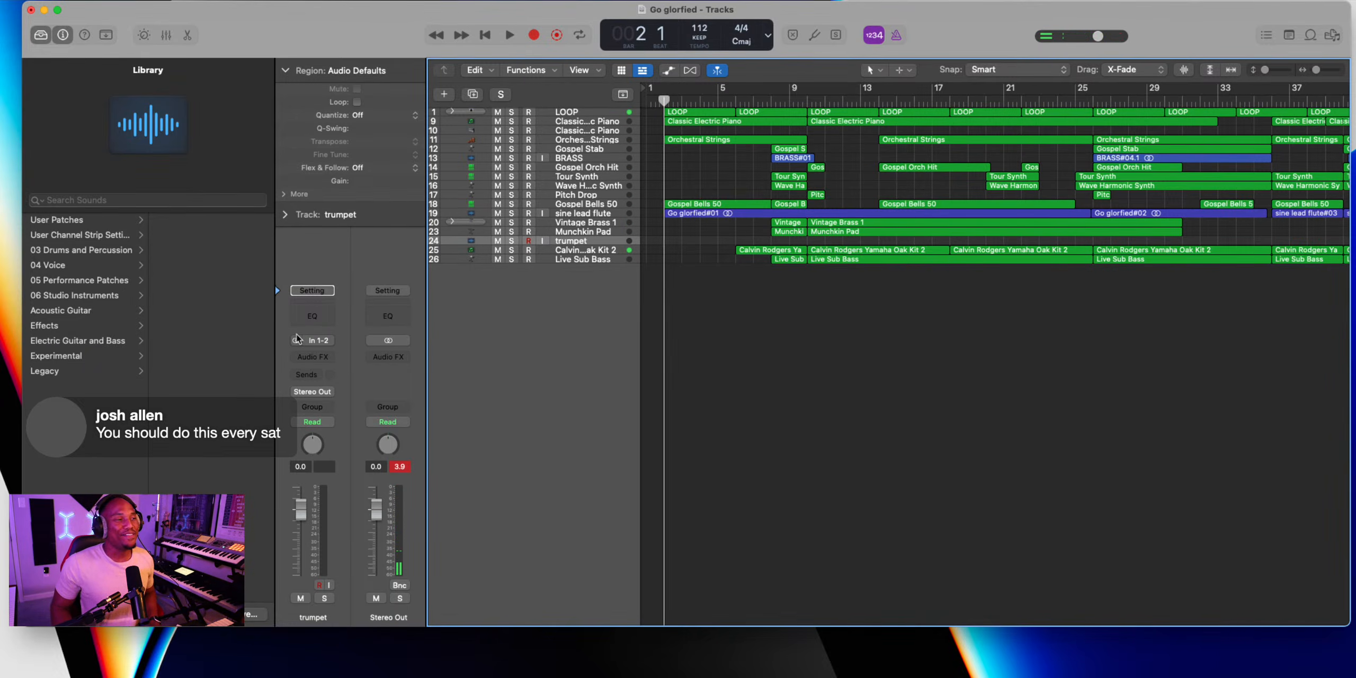
pyautogui.click(320, 341)
pyautogui.moveTo(321, 381)
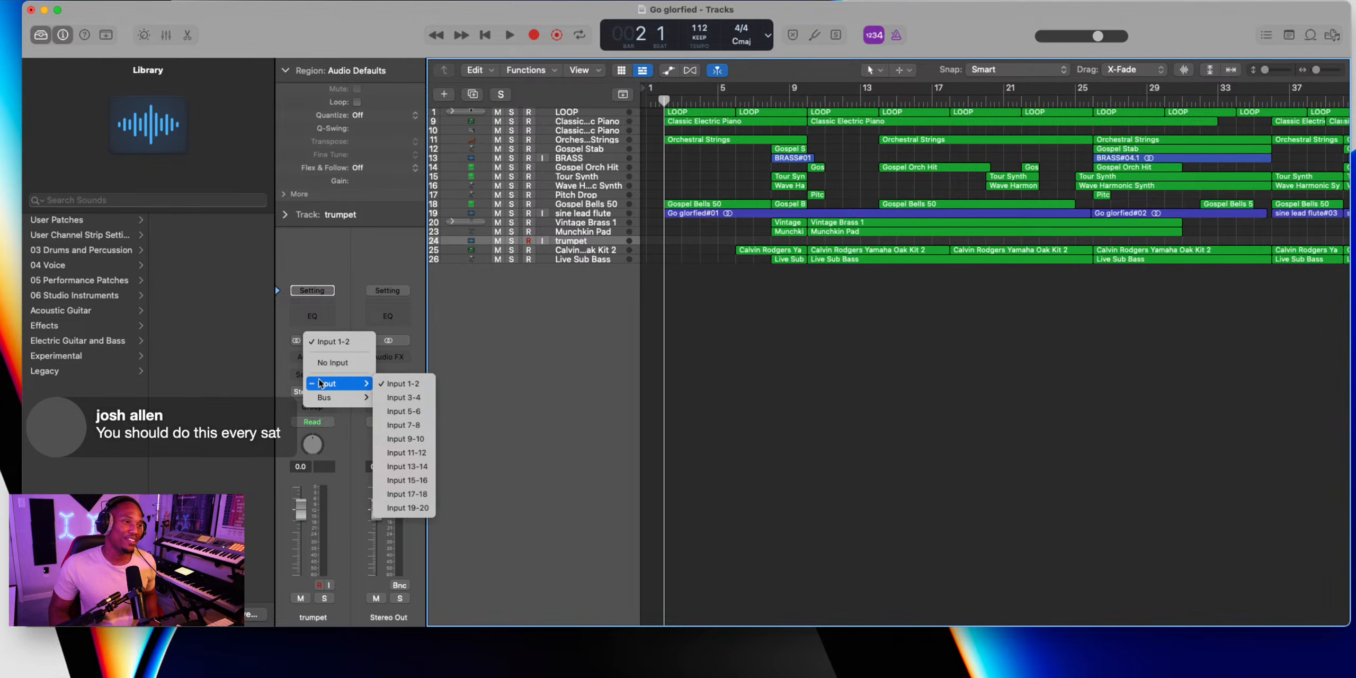
pyautogui.click(398, 398)
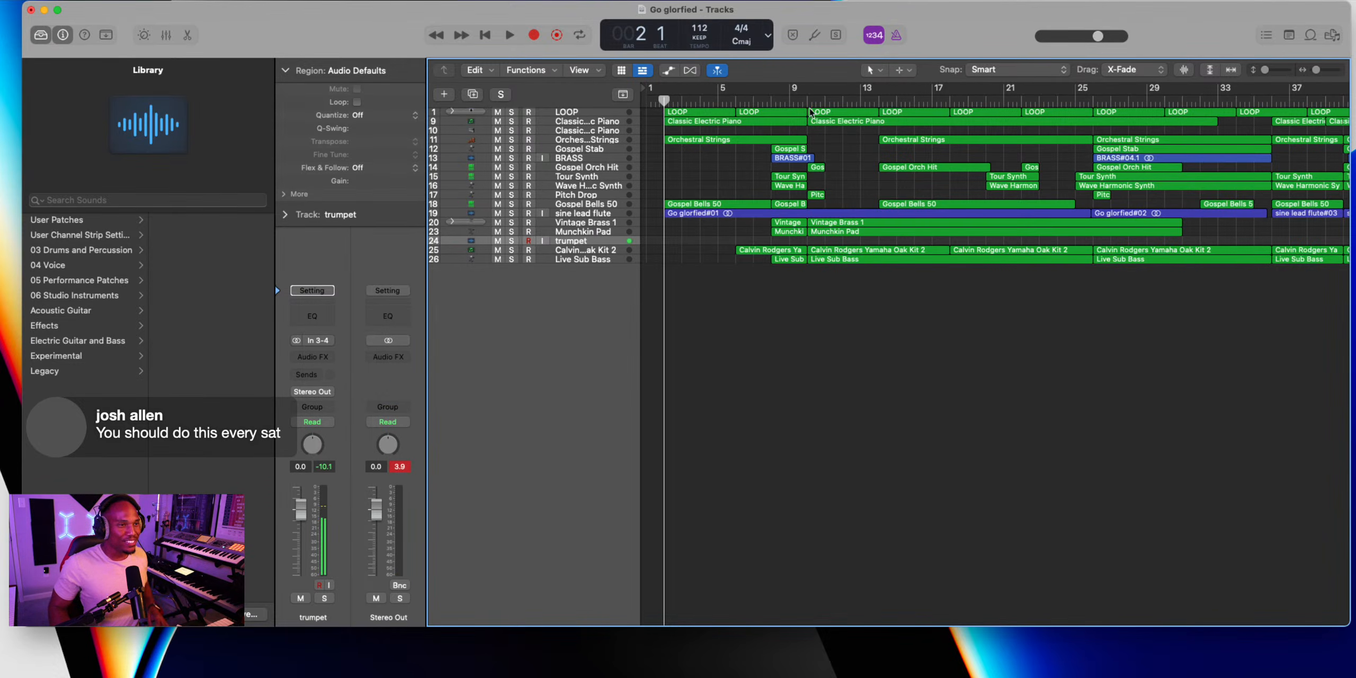
pyautogui.click(771, 105)
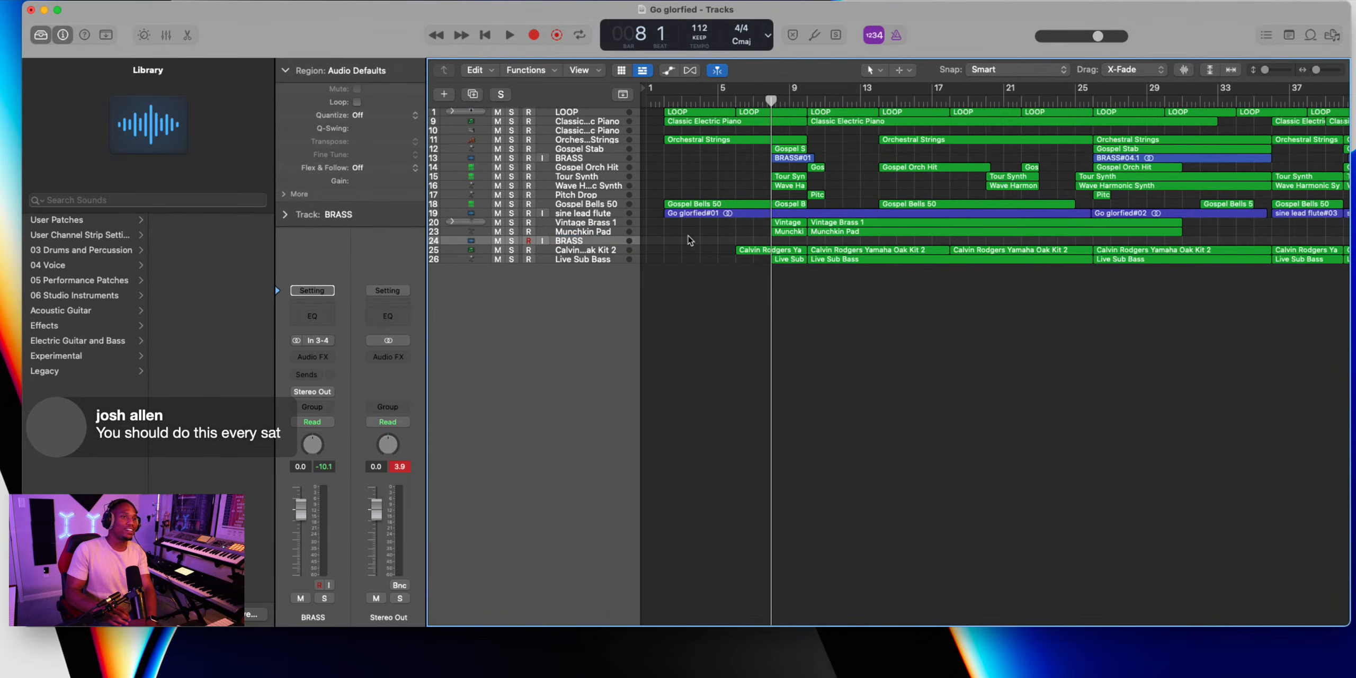
# Record a live brass take on the armed BRASS track from bar 7
pyautogui.press('r')
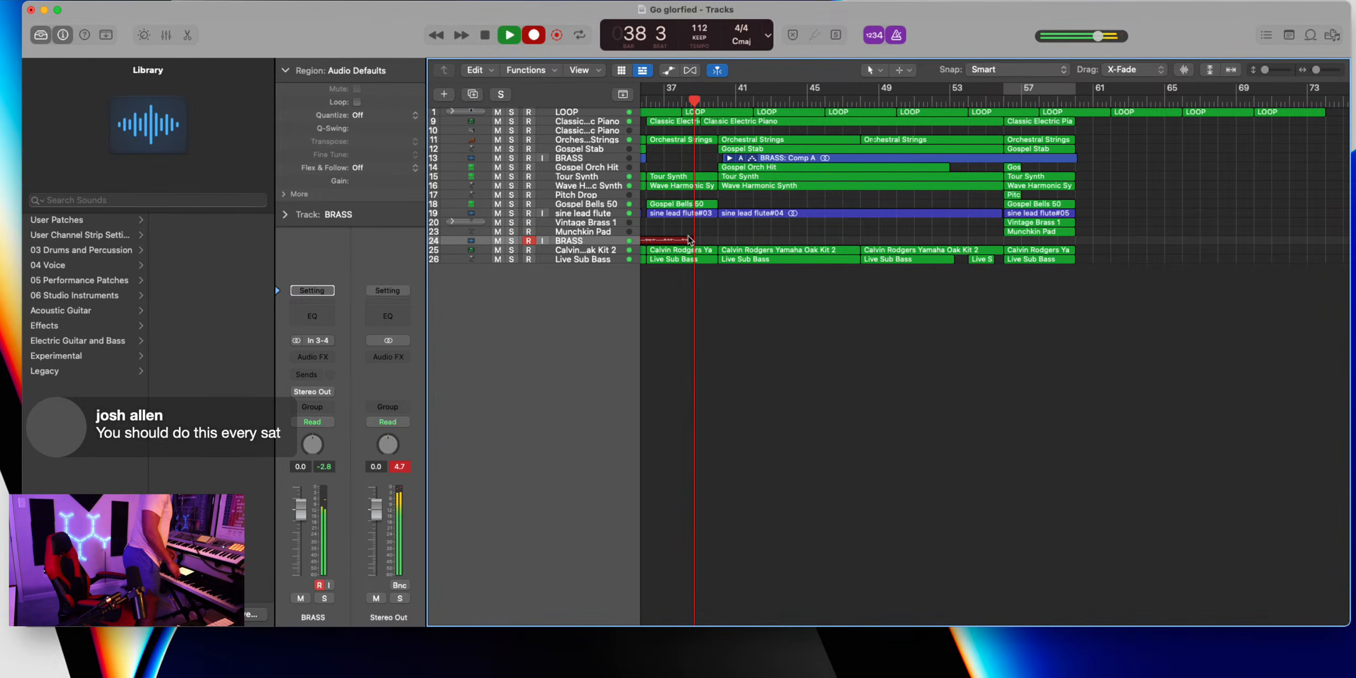
# Discard the bad brass take and punch in a new recording from bar 36
pyautogui.press('space')
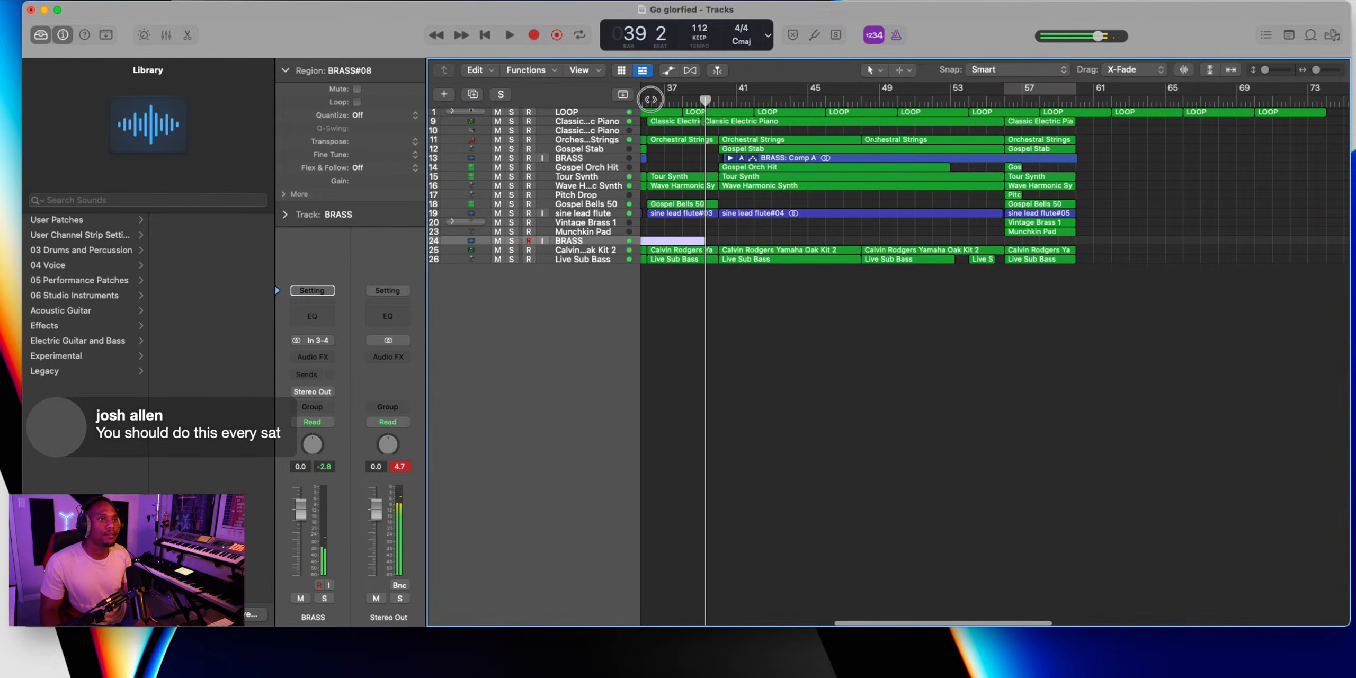
pyautogui.click(650, 99)
pyautogui.press('Delete')
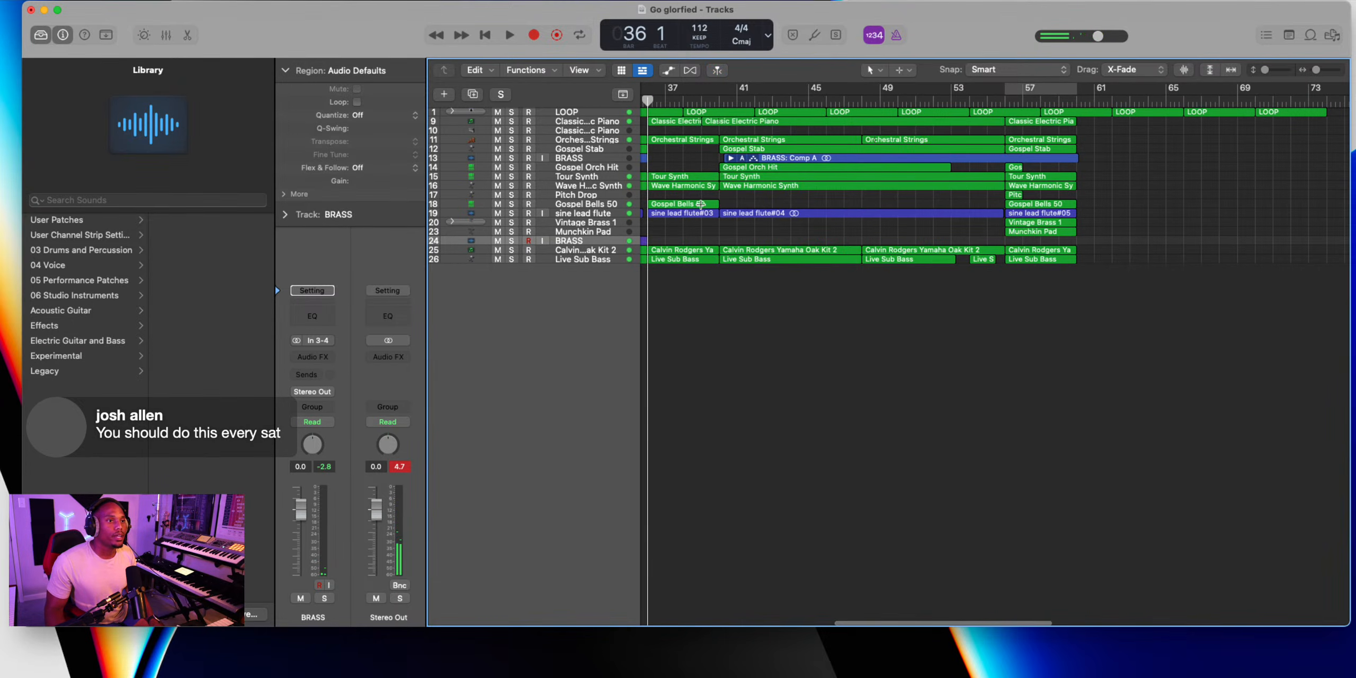
pyautogui.press('r')
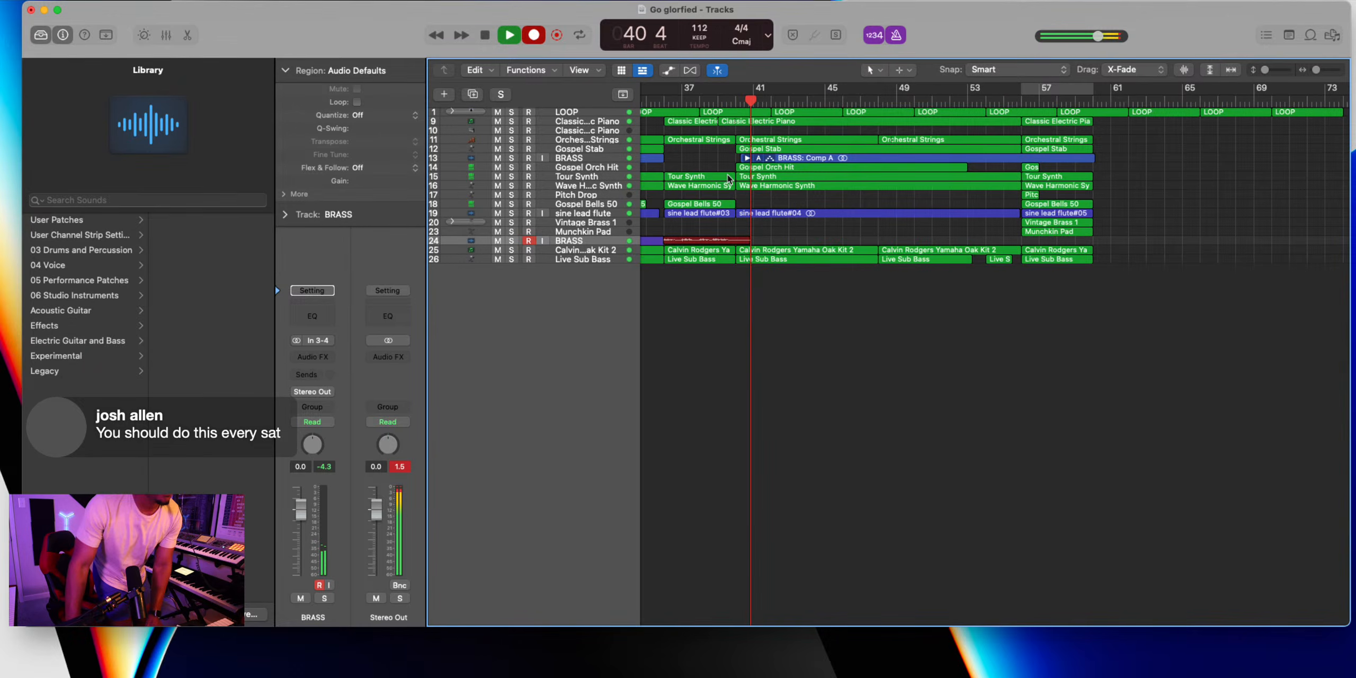
pyautogui.press('space')
# Trim BRASS#09 at bar 40 and record BRASS#10 from bar 40 to bar 57
pyautogui.click(736, 103)
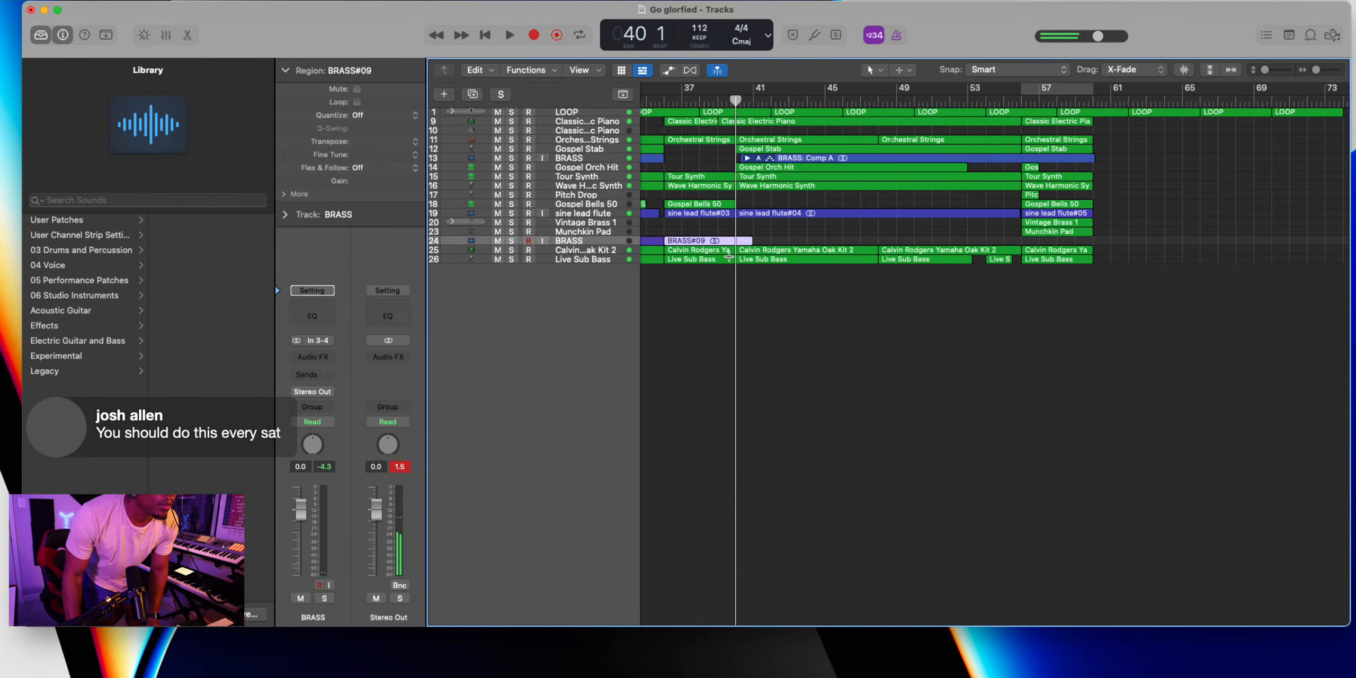
pyautogui.doubleClick(736, 241)
pyautogui.press('Delete')
pyautogui.press('r')
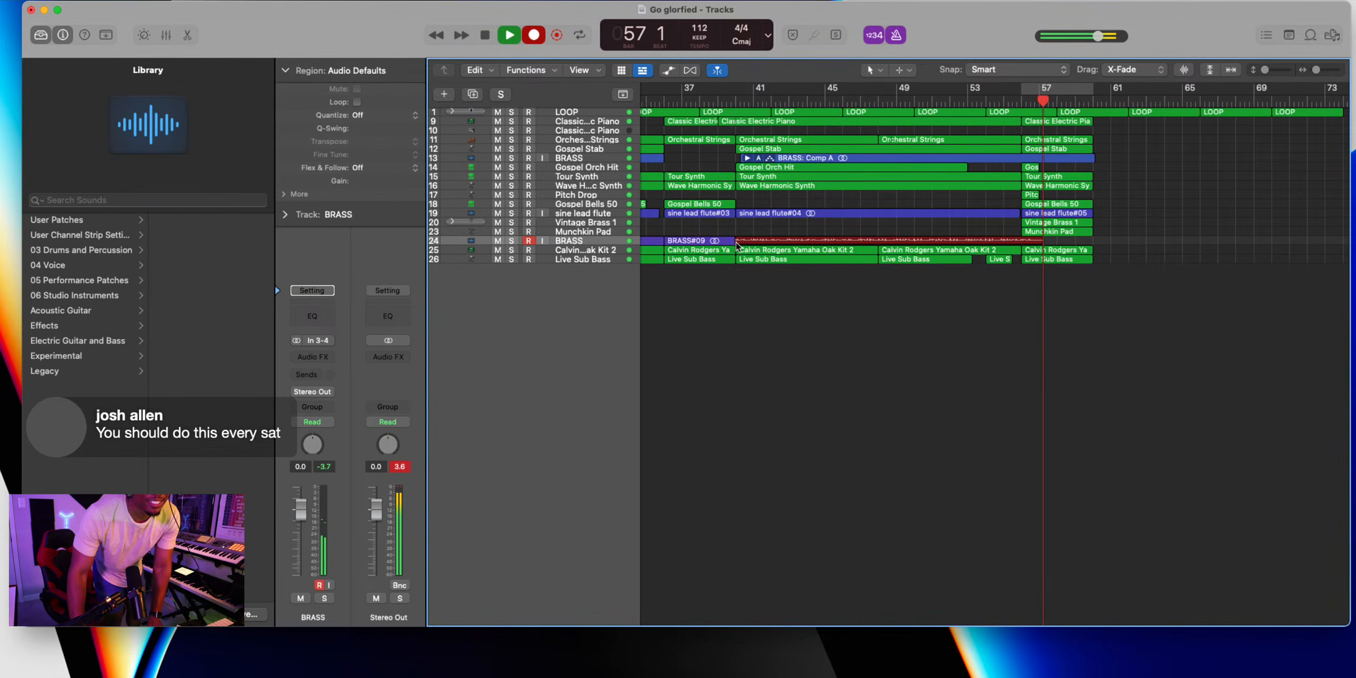
pyautogui.press('space')
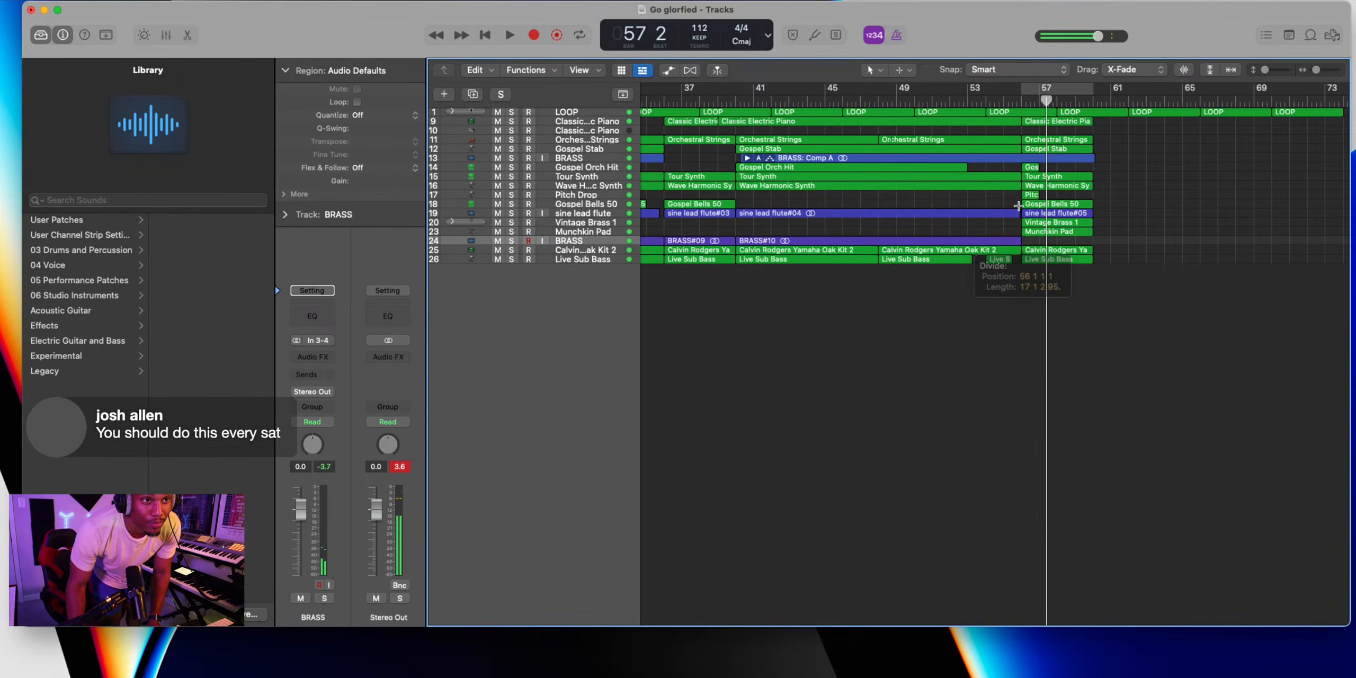
# Record brass passes from bar 55, keeping take BRASS#12, then return to the song start
pyautogui.click(1020, 101)
pyautogui.press('r')
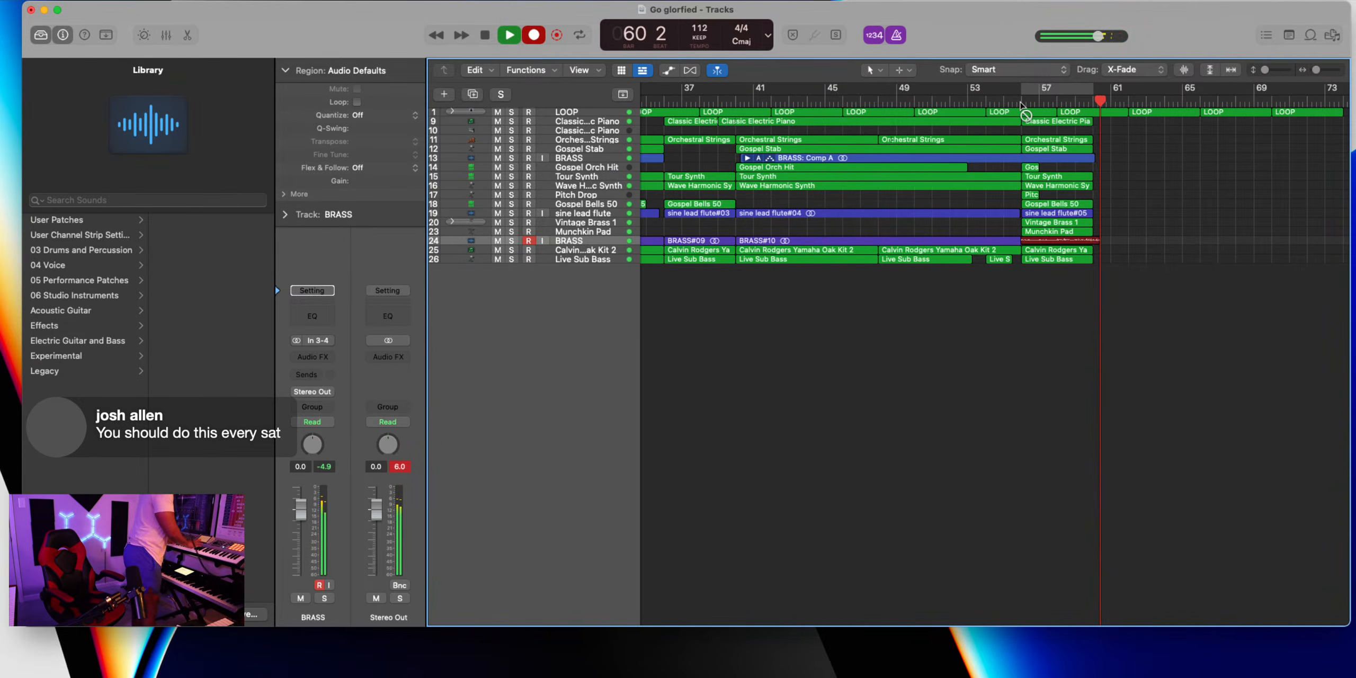
pyautogui.press('space')
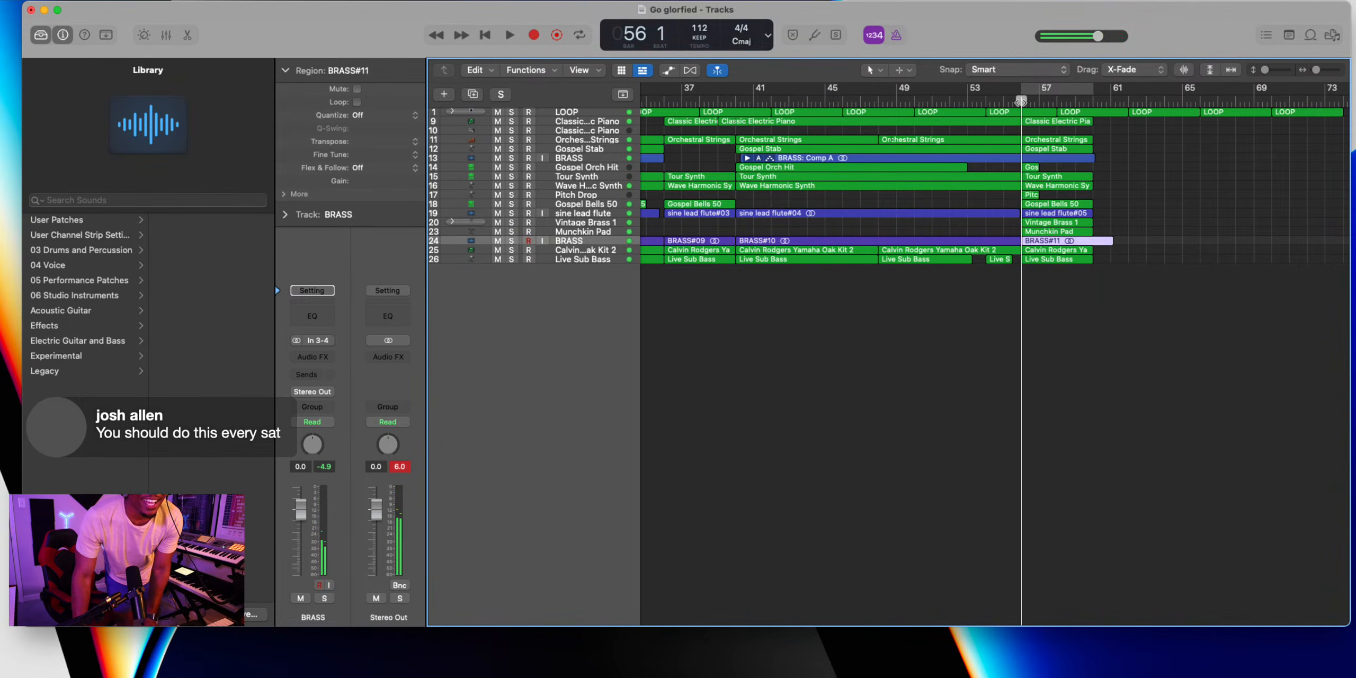
pyautogui.press('r')
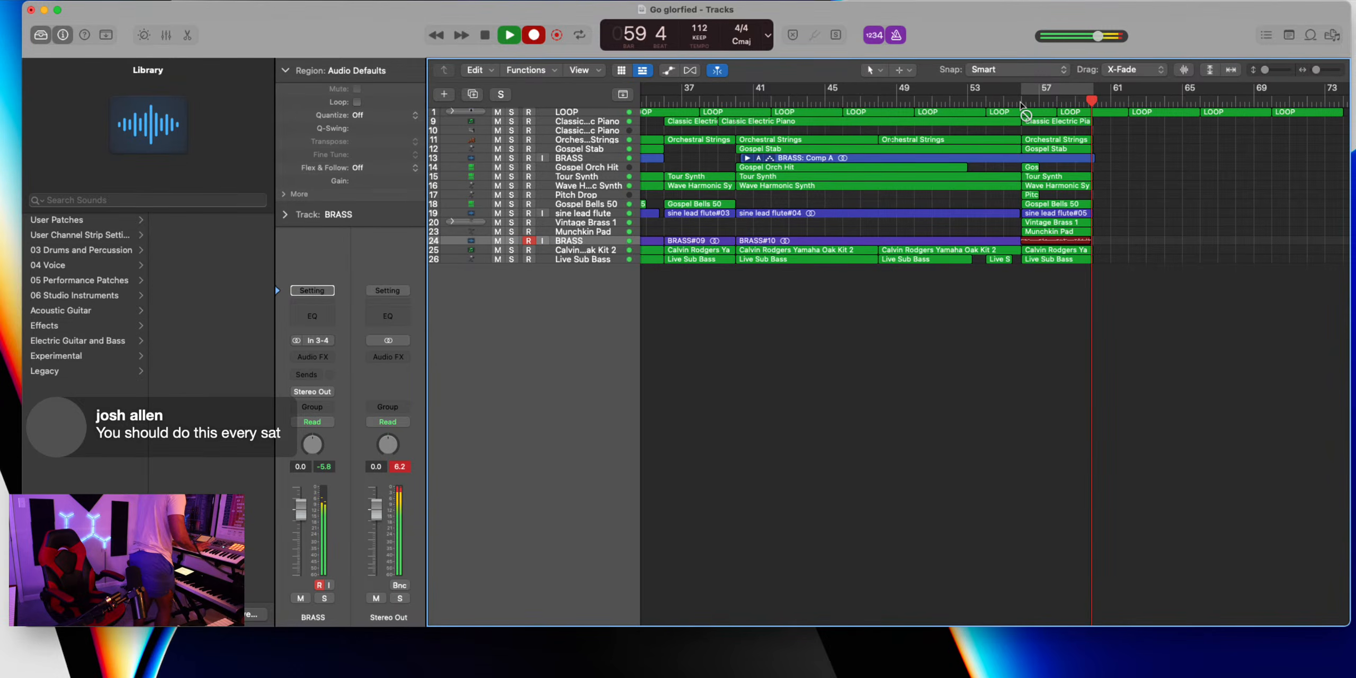
pyautogui.press('space')
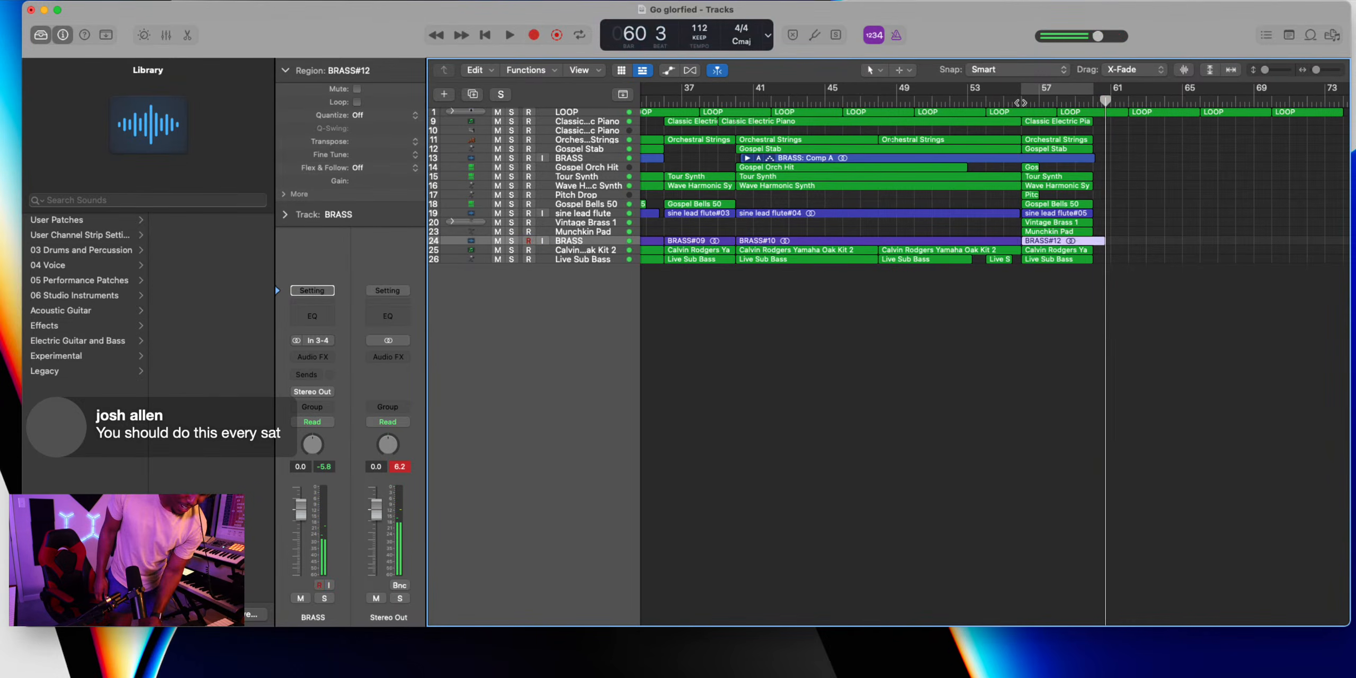
pyautogui.press('Return')
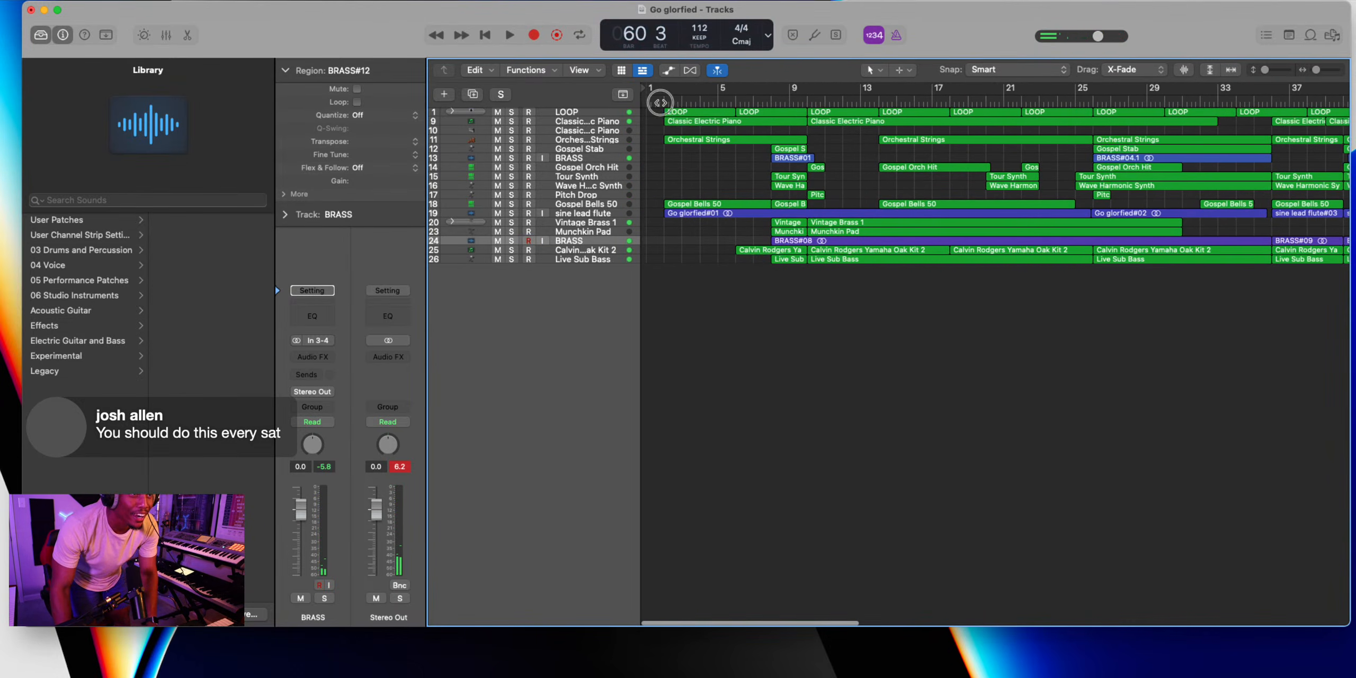
# Play the song, lower the BRASS fader to -4.9 dB, and mute the drum kit and Live Sub Bass tracks
pyautogui.press('space')
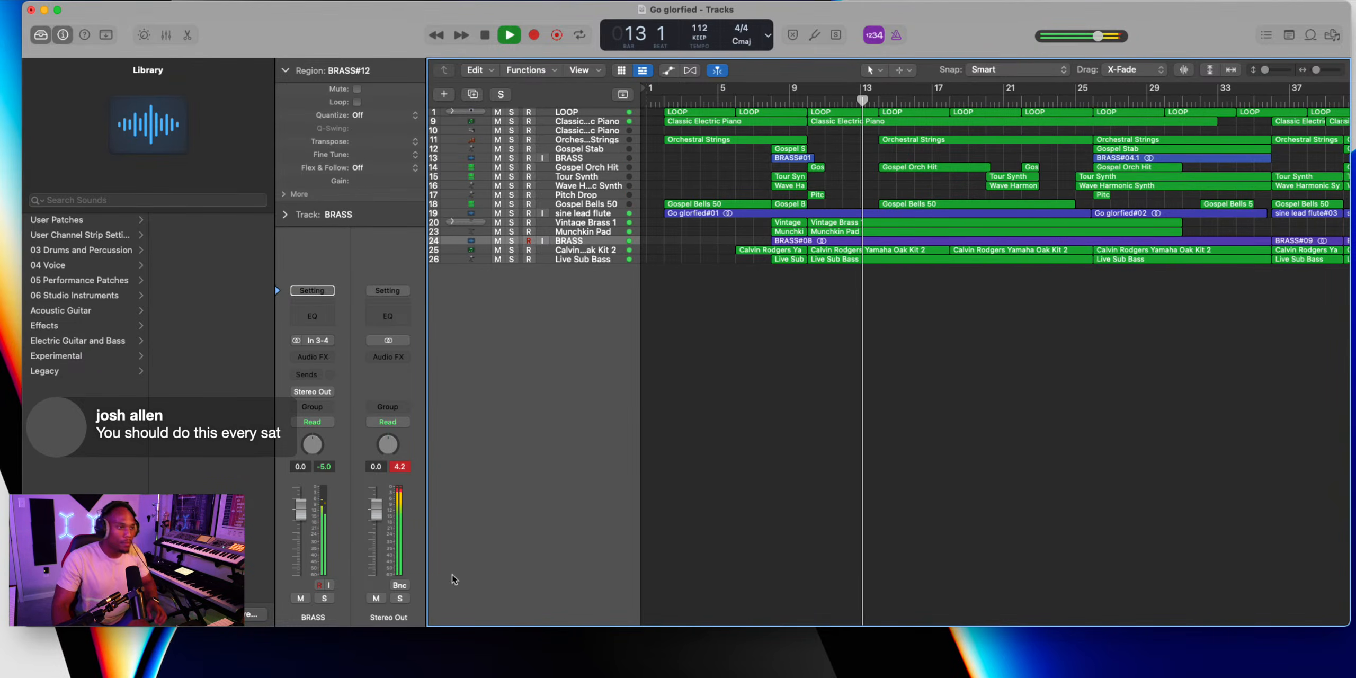
pyautogui.moveTo(300, 510); pyautogui.dragTo(300, 537)
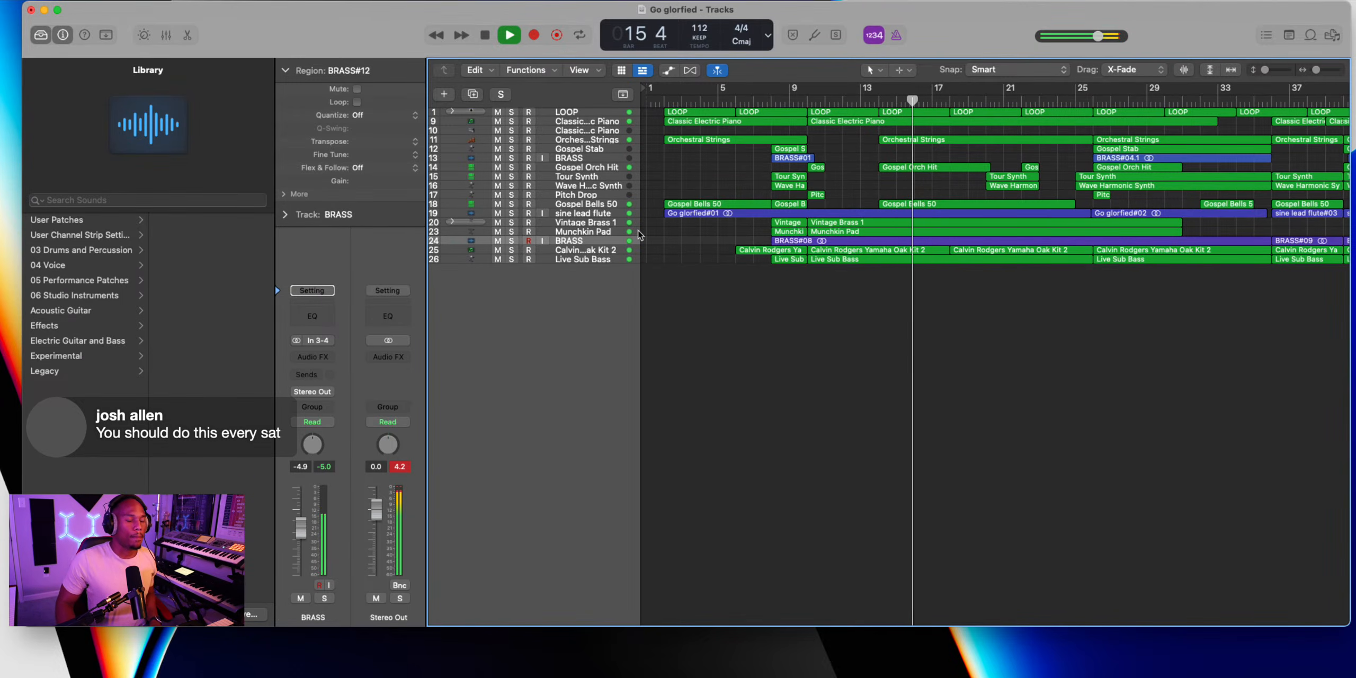
pyautogui.moveTo(498, 249); pyautogui.dragTo(498, 261)
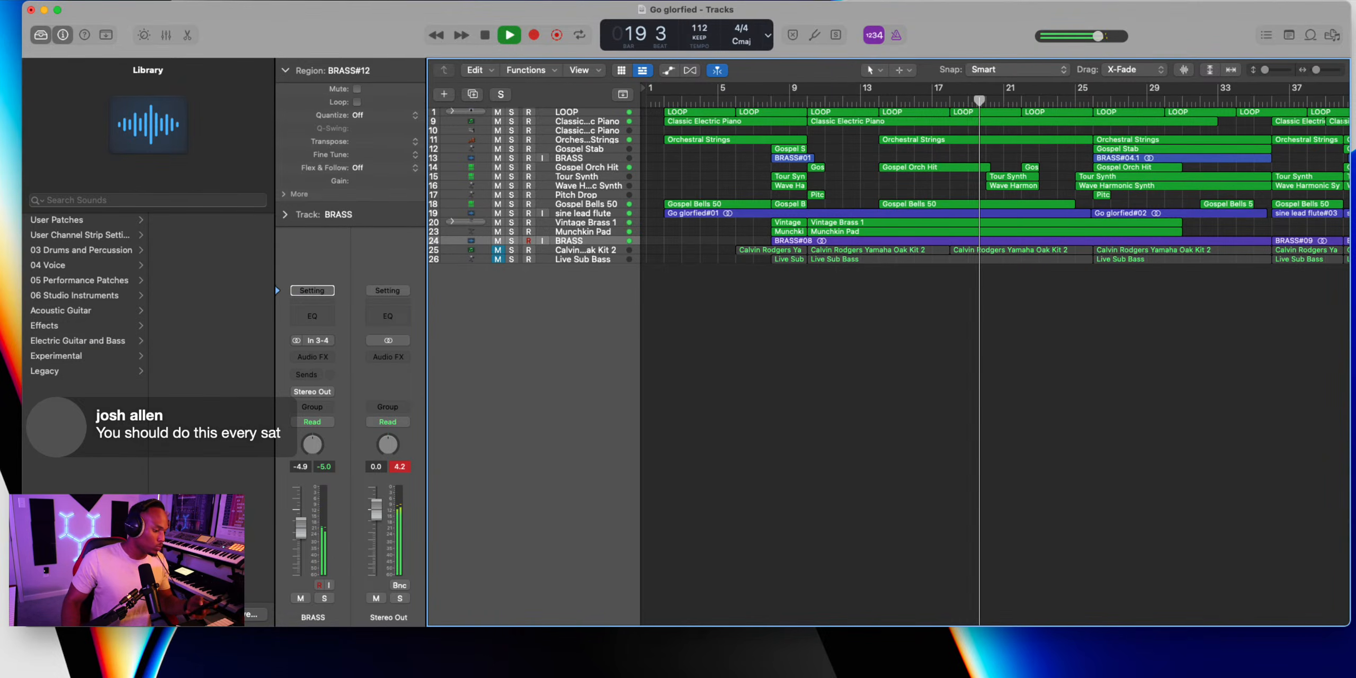
# Unmute Live Sub Bass and the drum kit, raise BRASS to -3.5 dB, then select Live Sub Bass
pyautogui.click(499, 259)
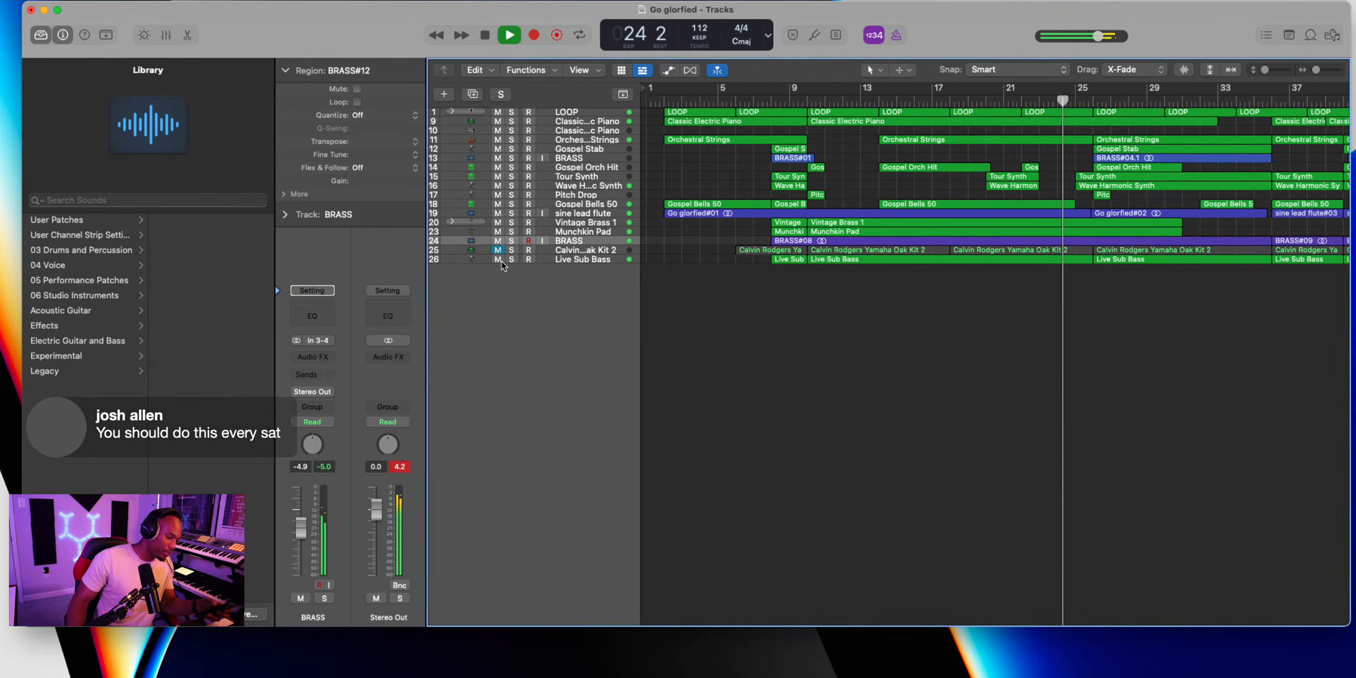
pyautogui.click(305, 530)
pyautogui.moveTo(305, 524); pyautogui.dragTo(309, 525)
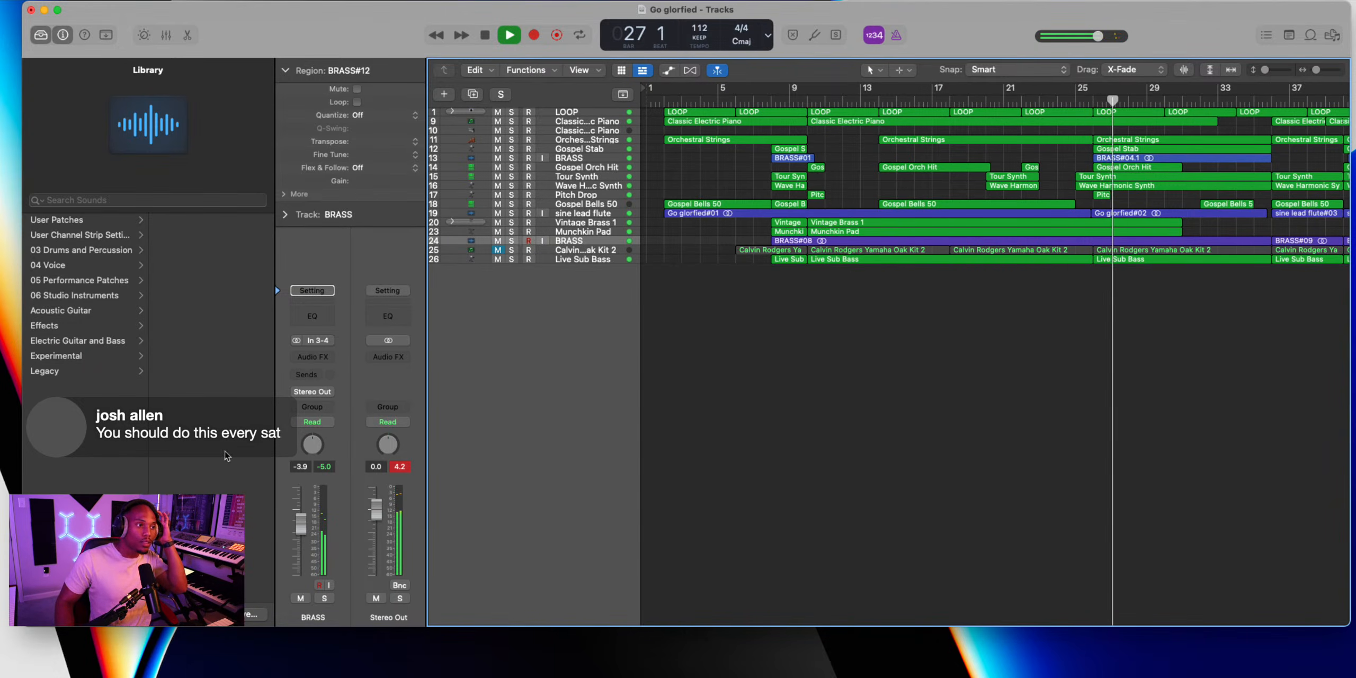
pyautogui.moveTo(300, 520); pyautogui.dragTo(301, 516)
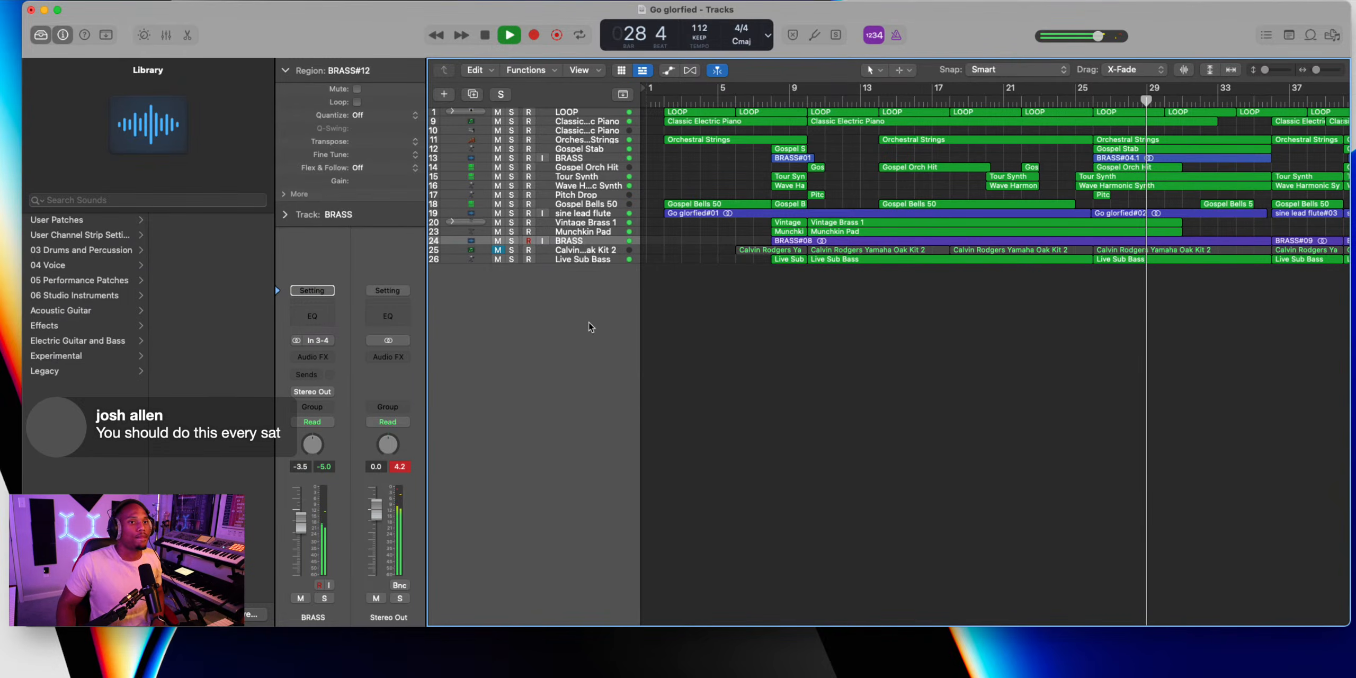
pyautogui.click(497, 251)
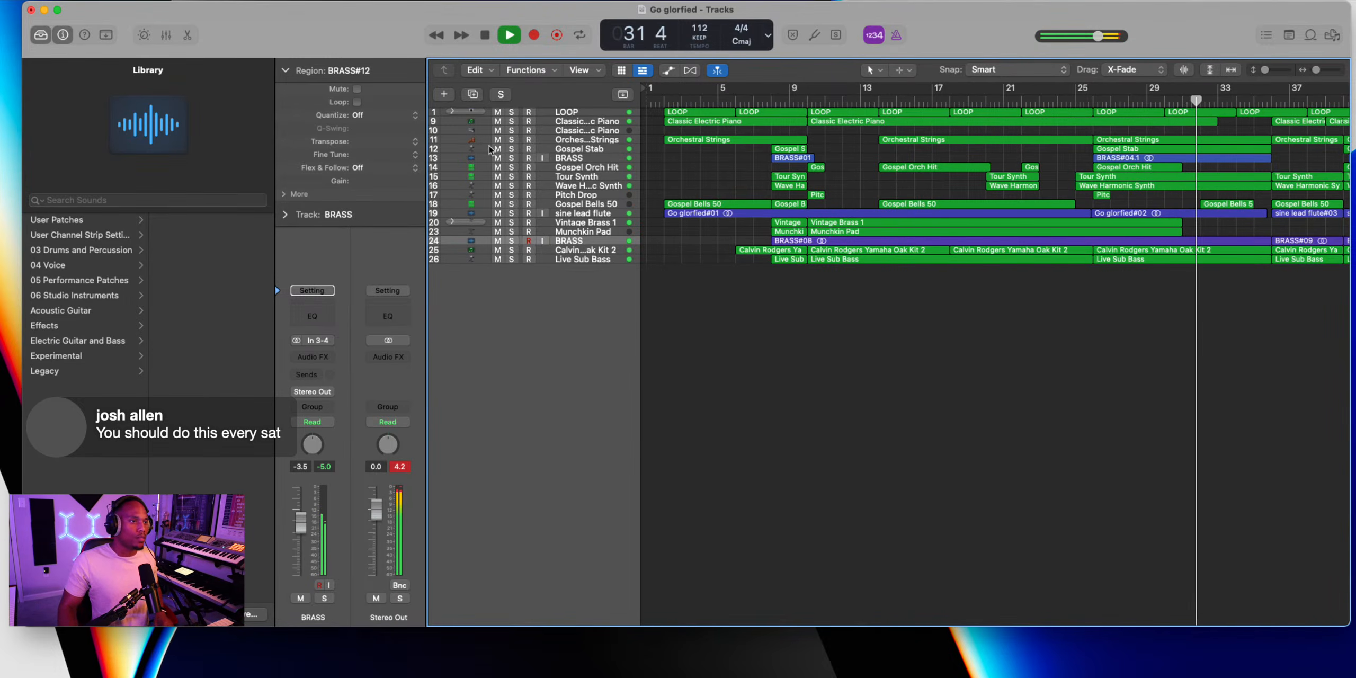
pyautogui.click(552, 261)
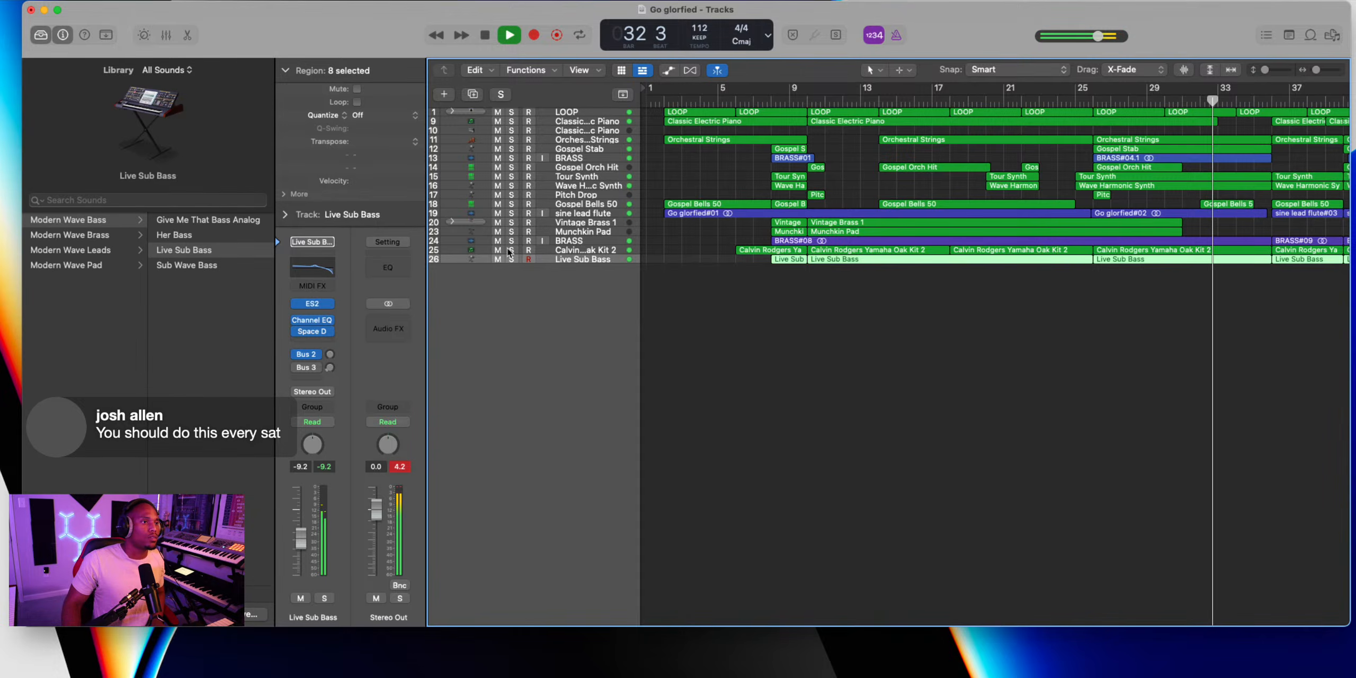
# Mute the drum kit and bass tracks, briefly solo BRASS, and lower its volume slightly
pyautogui.moveTo(498, 250); pyautogui.dragTo(497, 275)
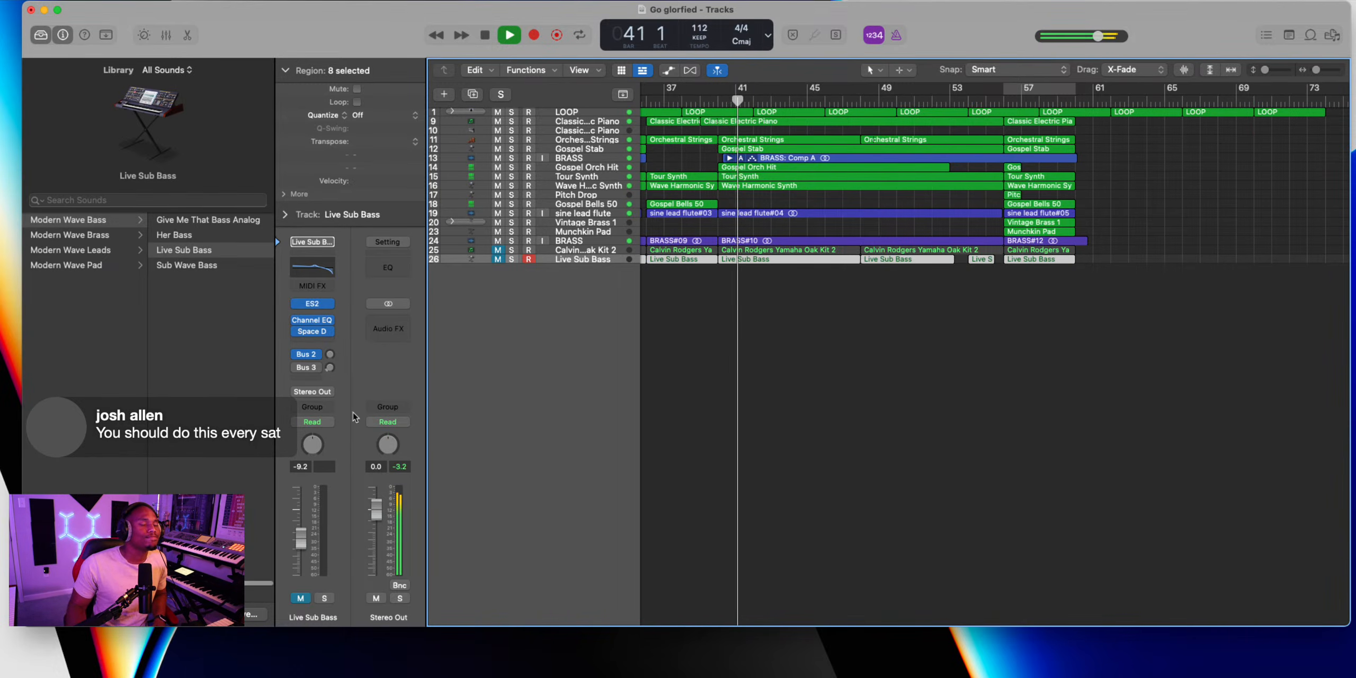
pyautogui.hscroll(-15, 882, 137)
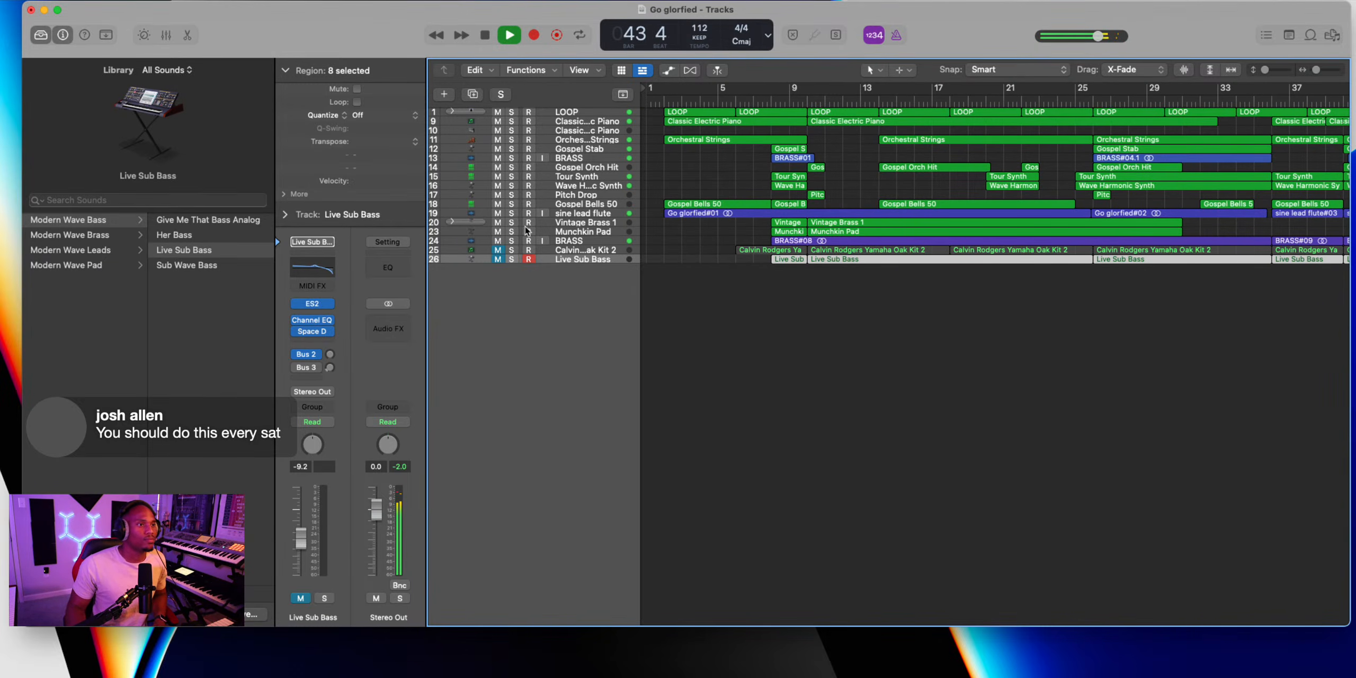
pyautogui.click(512, 241)
pyautogui.click(511, 241)
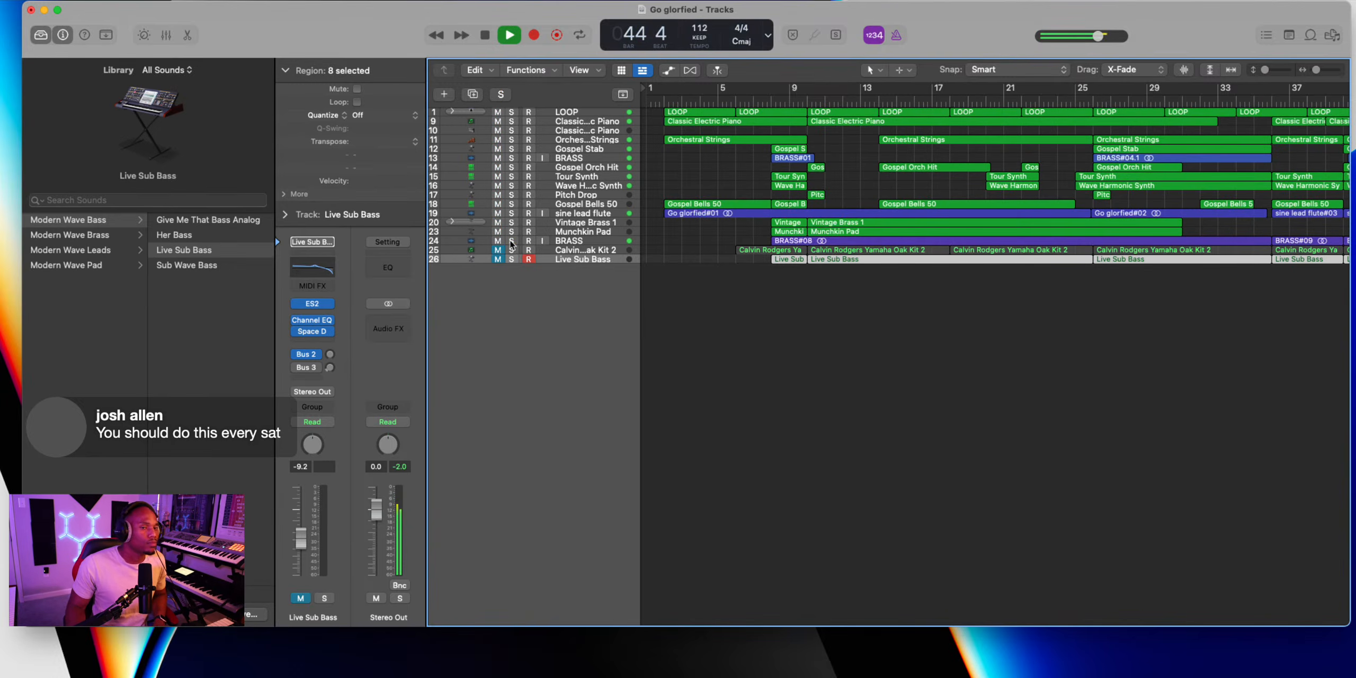
pyautogui.hscroll(10, 705, 218)
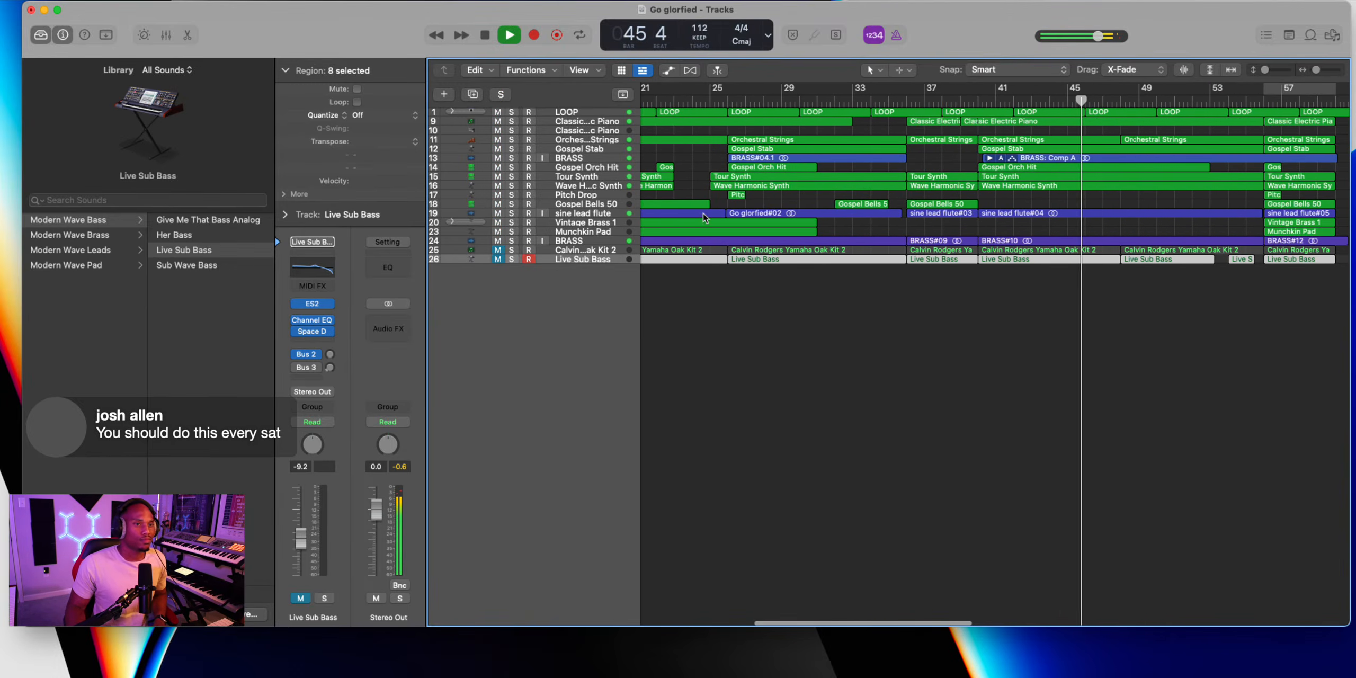
pyautogui.click(577, 241)
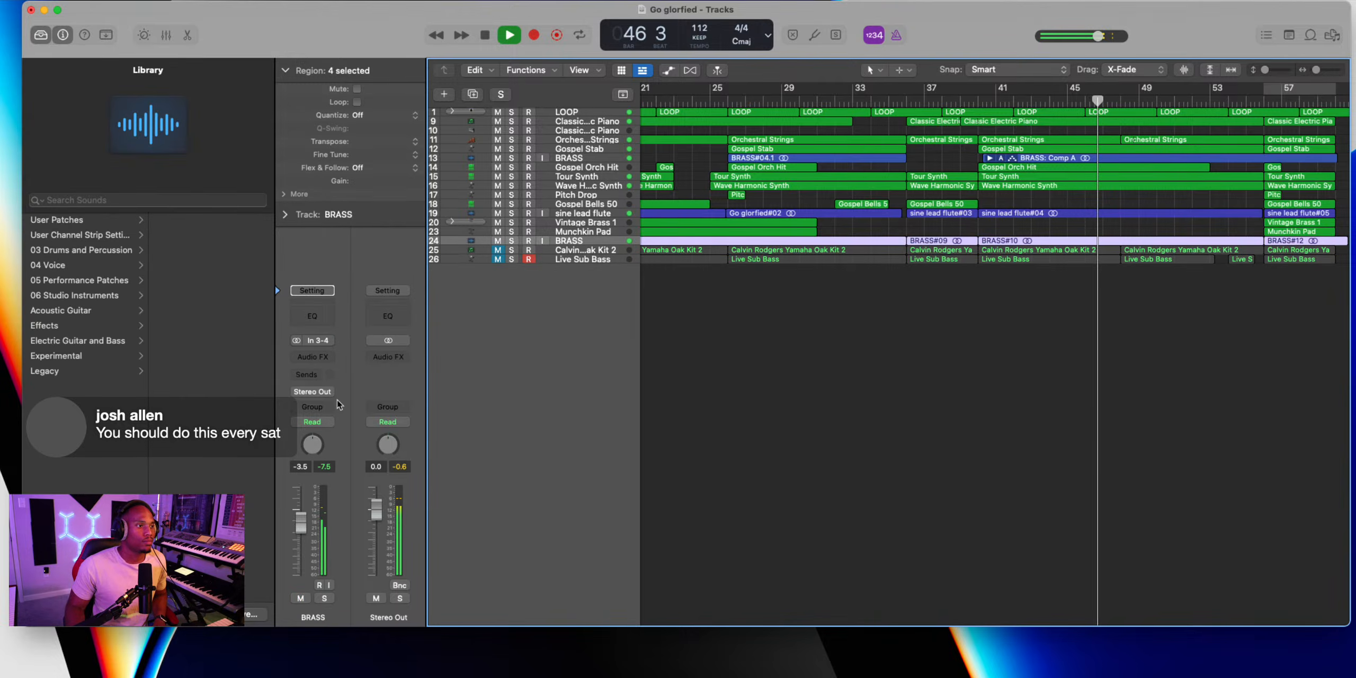
pyautogui.moveTo(301, 525); pyautogui.dragTo(301, 528)
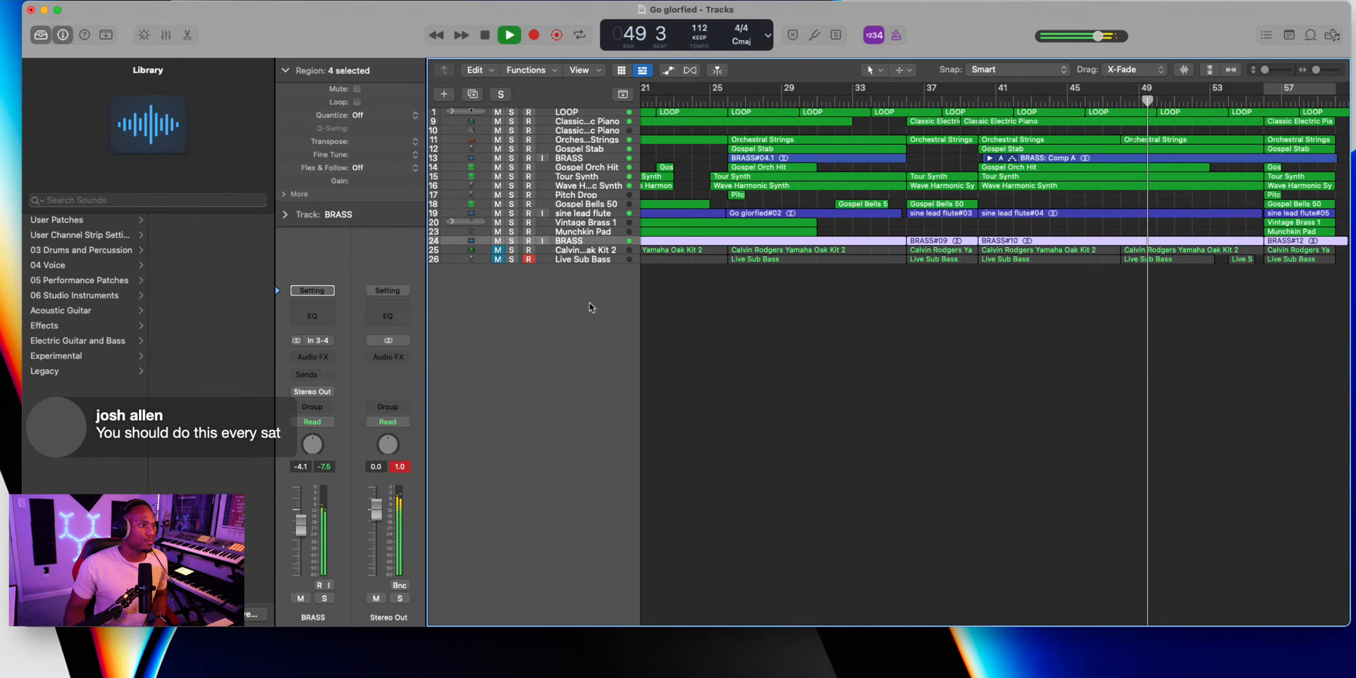
# Unmute the drum kit and Live Sub Bass tracks, then start a new track from Live Sub Bass with Option-Cmd-N
pyautogui.scroll(-5, 702, 227)
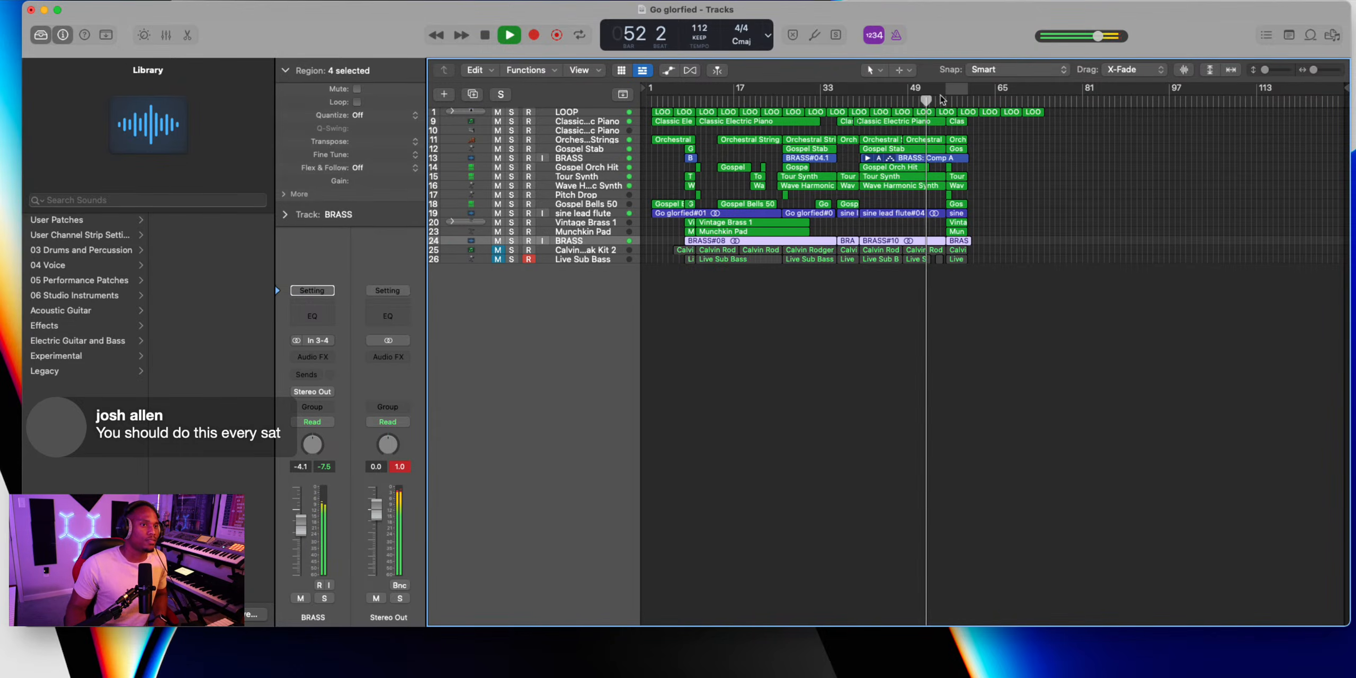
pyautogui.moveTo(498, 250); pyautogui.dragTo(501, 281)
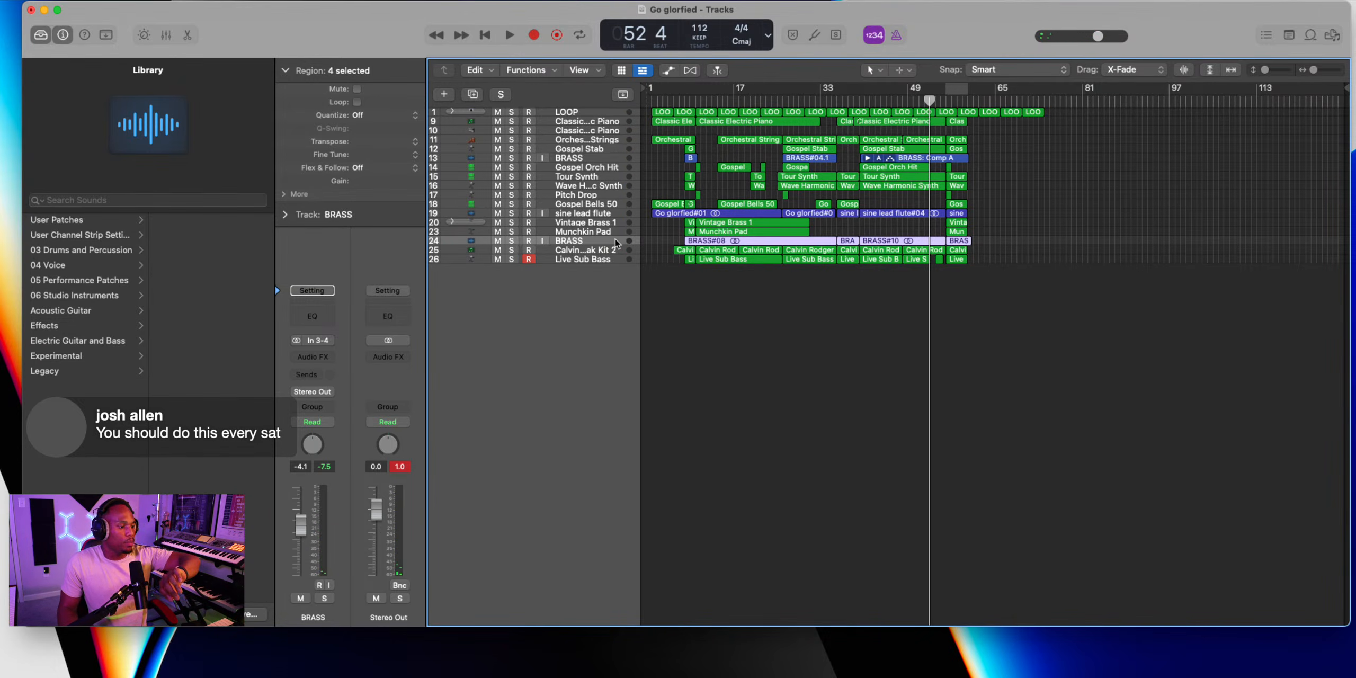
pyautogui.click(562, 260)
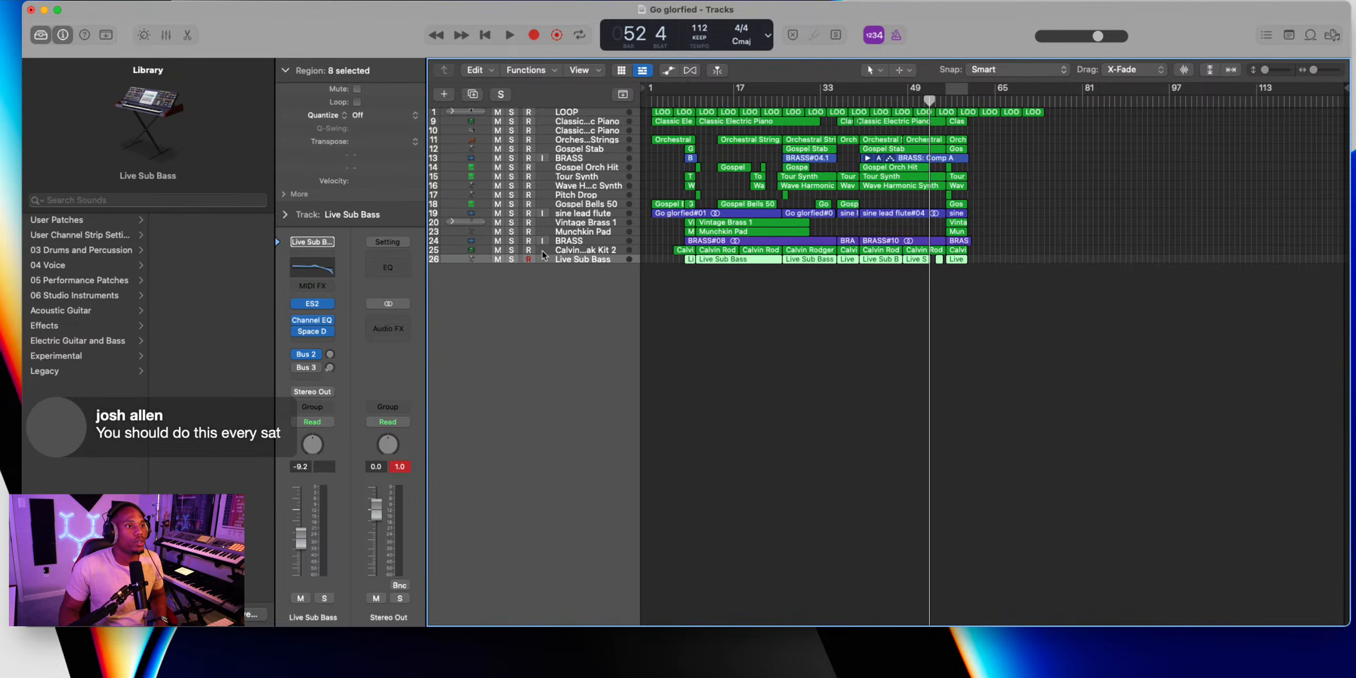
pyautogui.press('alt+super+n')
# Create a Software Instrument track loaded with the stereo Guide Track plug-in
pyautogui.click(592, 200)
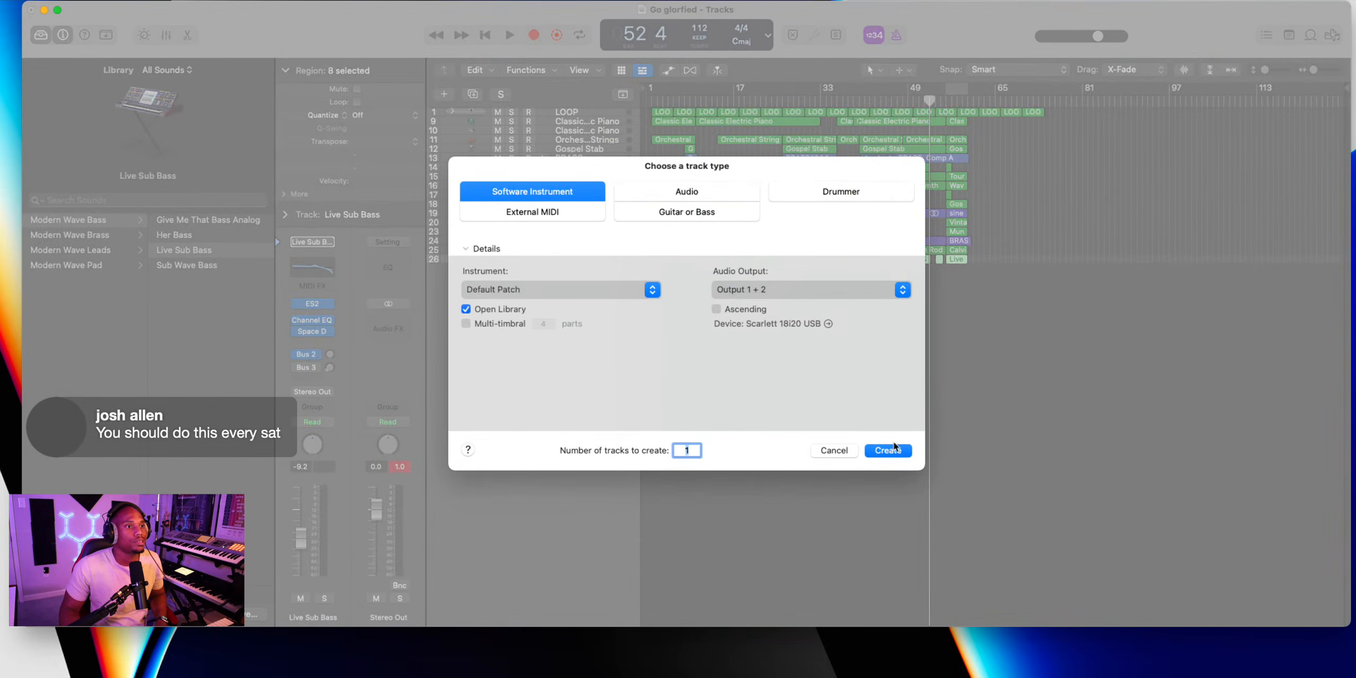
pyautogui.click(887, 450)
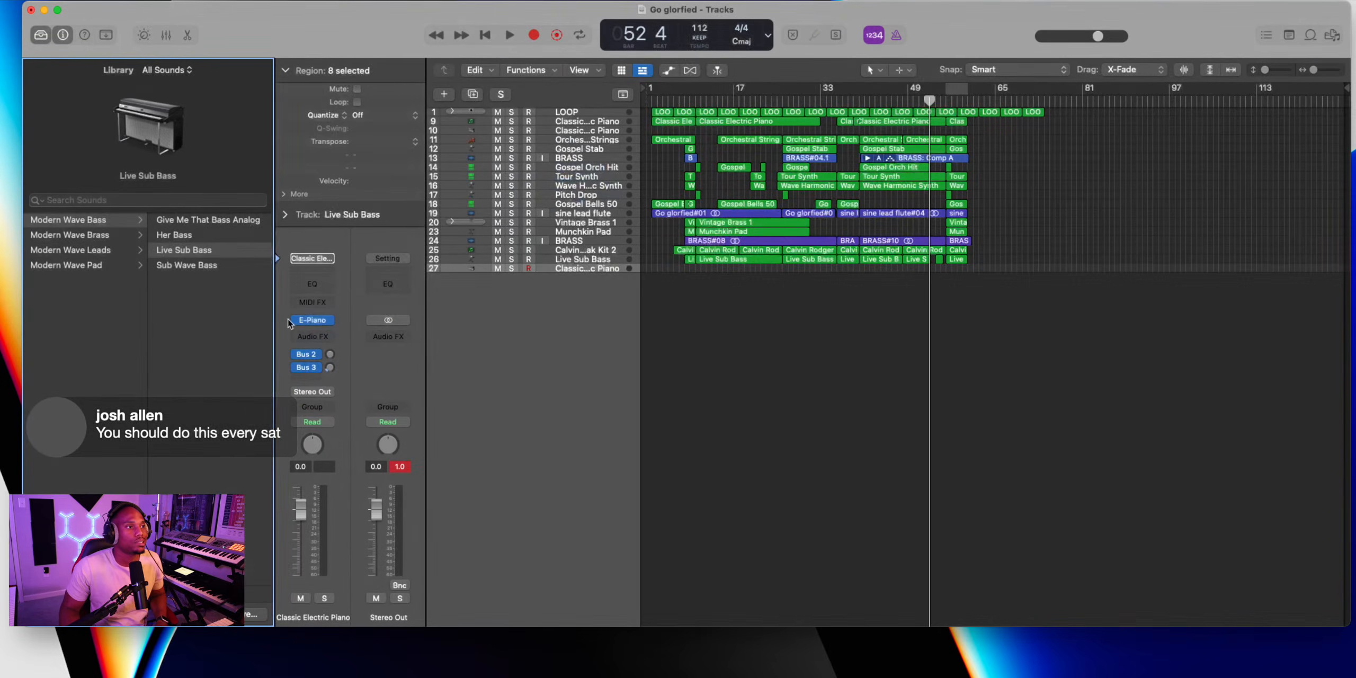
pyautogui.click(327, 322)
pyautogui.moveTo(456, 293)
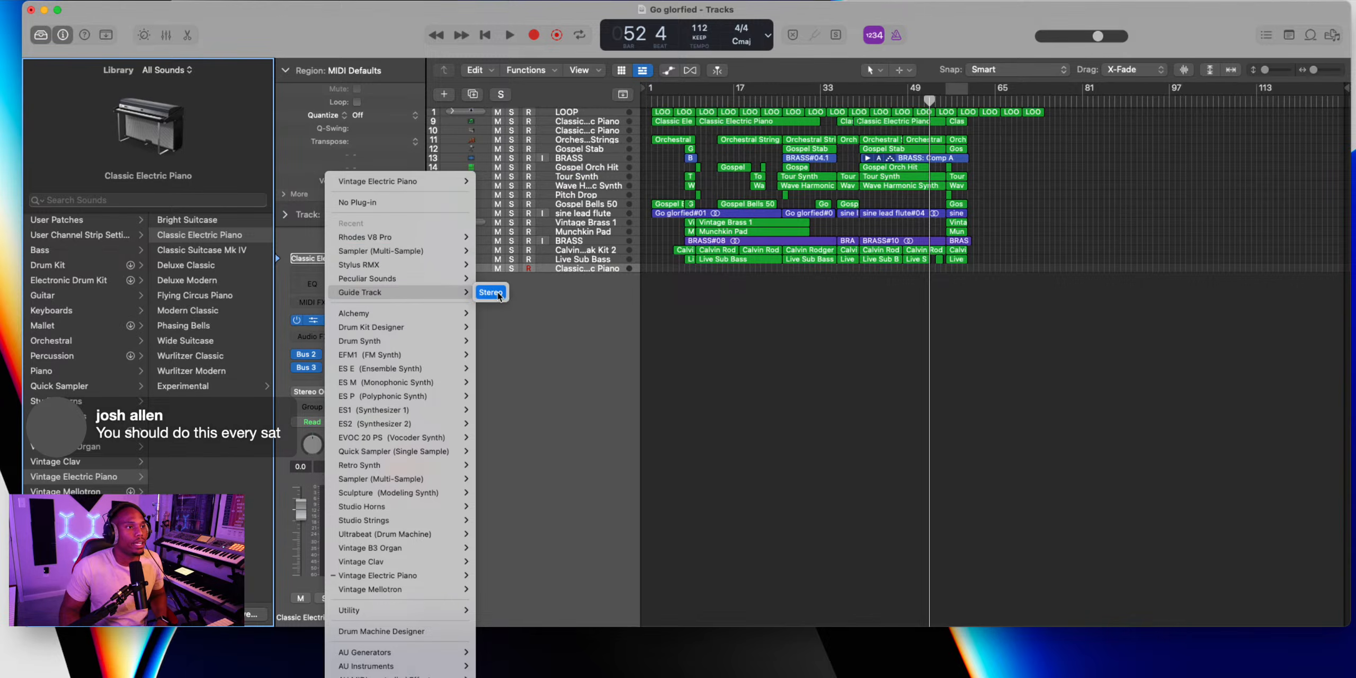
pyautogui.click(497, 295)
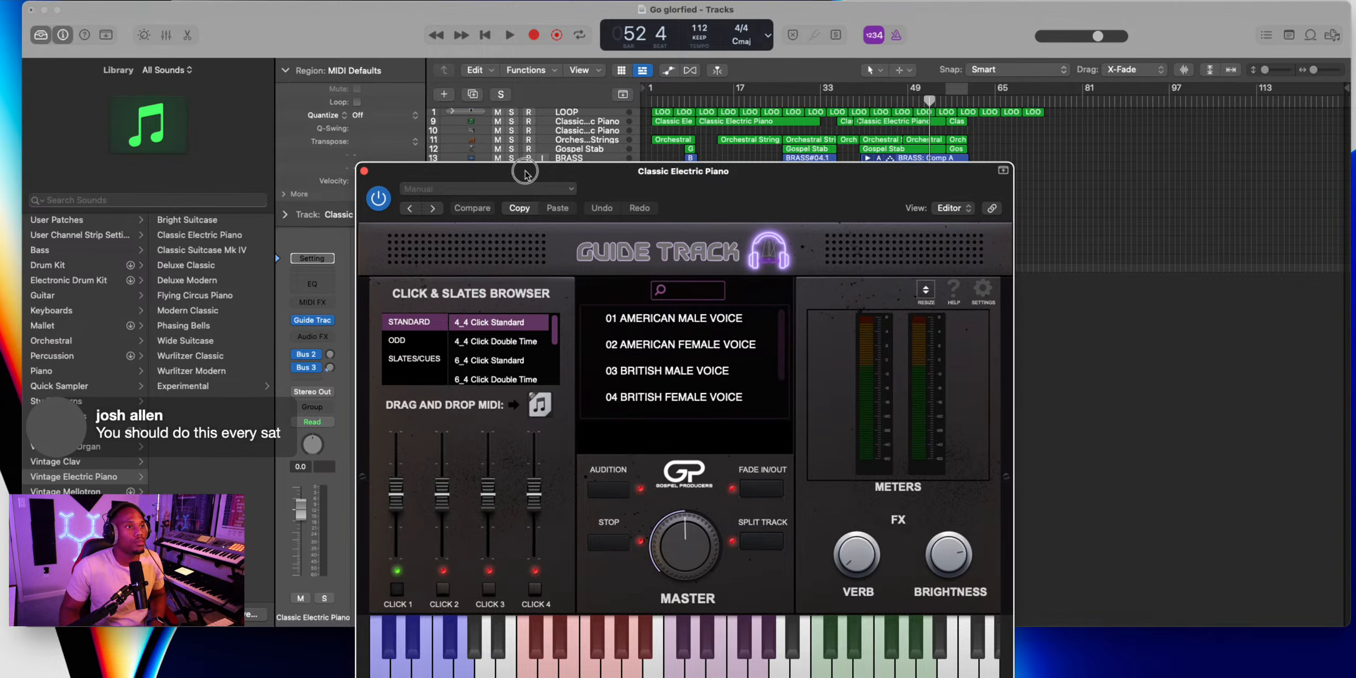
pyautogui.moveTo(526, 175); pyautogui.dragTo(970, 64)
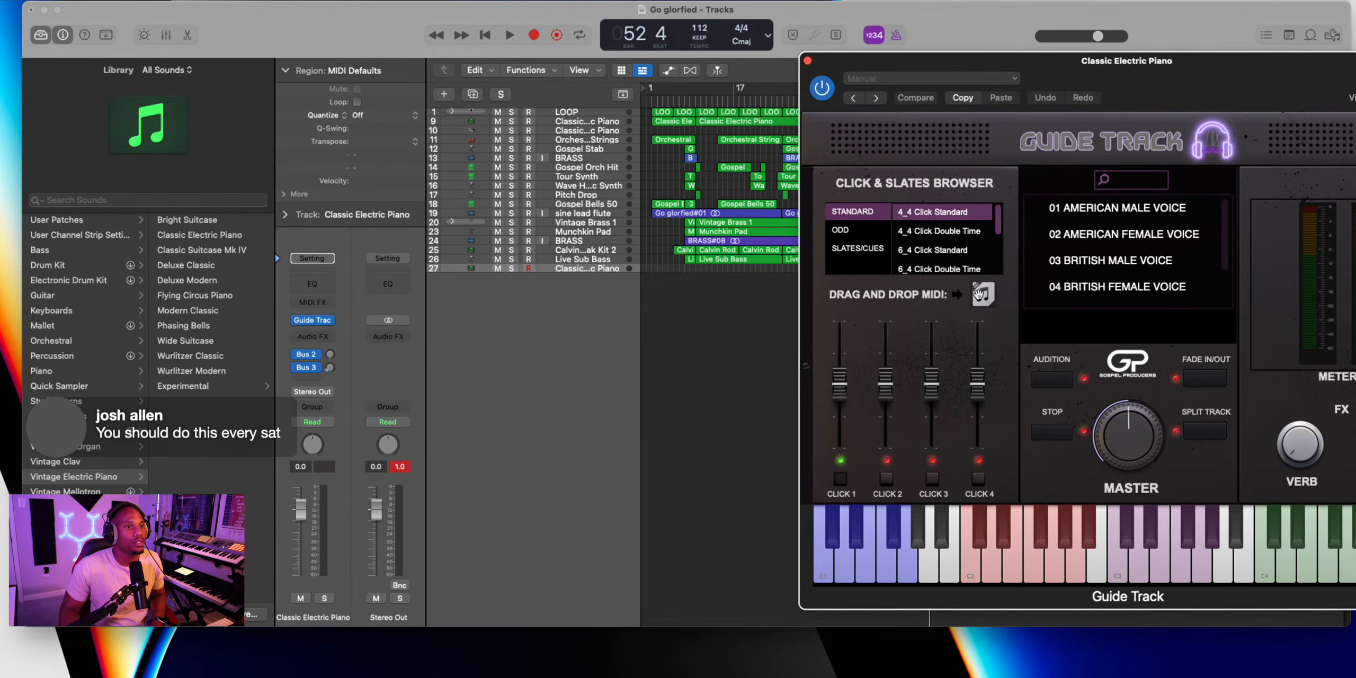
# Place the click MIDI region on track 27 at bar 1, audition it, and close the plug-in window
pyautogui.moveTo(800, 296); pyautogui.dragTo(648, 268)
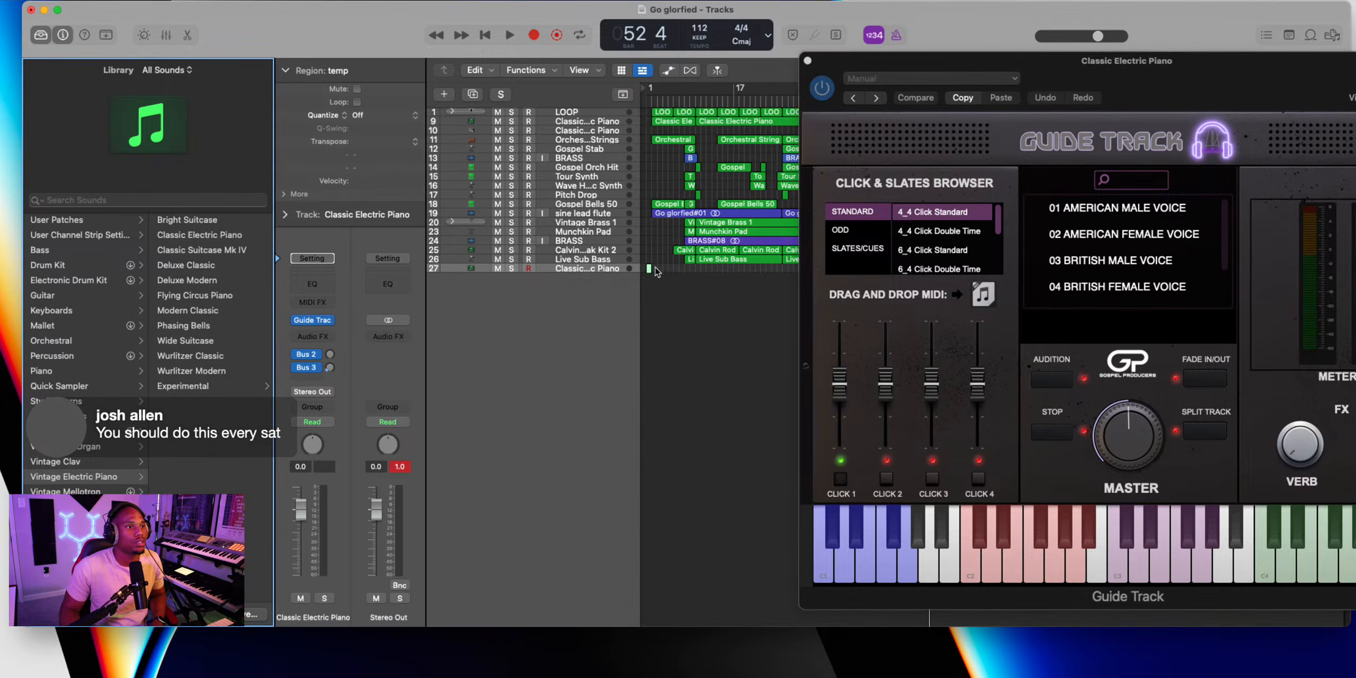
pyautogui.click(646, 101)
pyautogui.press('space')
pyautogui.press('super+Right')
pyautogui.press('super+Right')
pyautogui.press('super+Right')
pyautogui.press('super+Right')
pyautogui.press('super+Right')
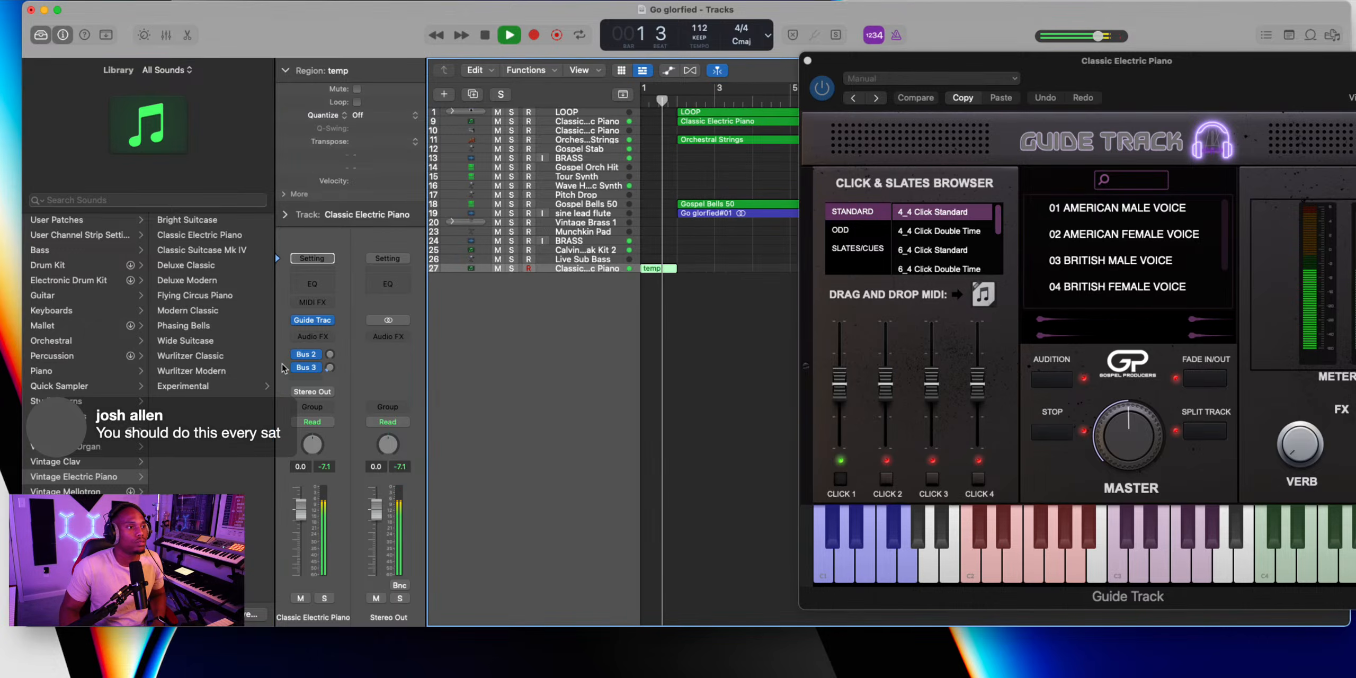
pyautogui.press('super+Left')
pyautogui.press('super+Left')
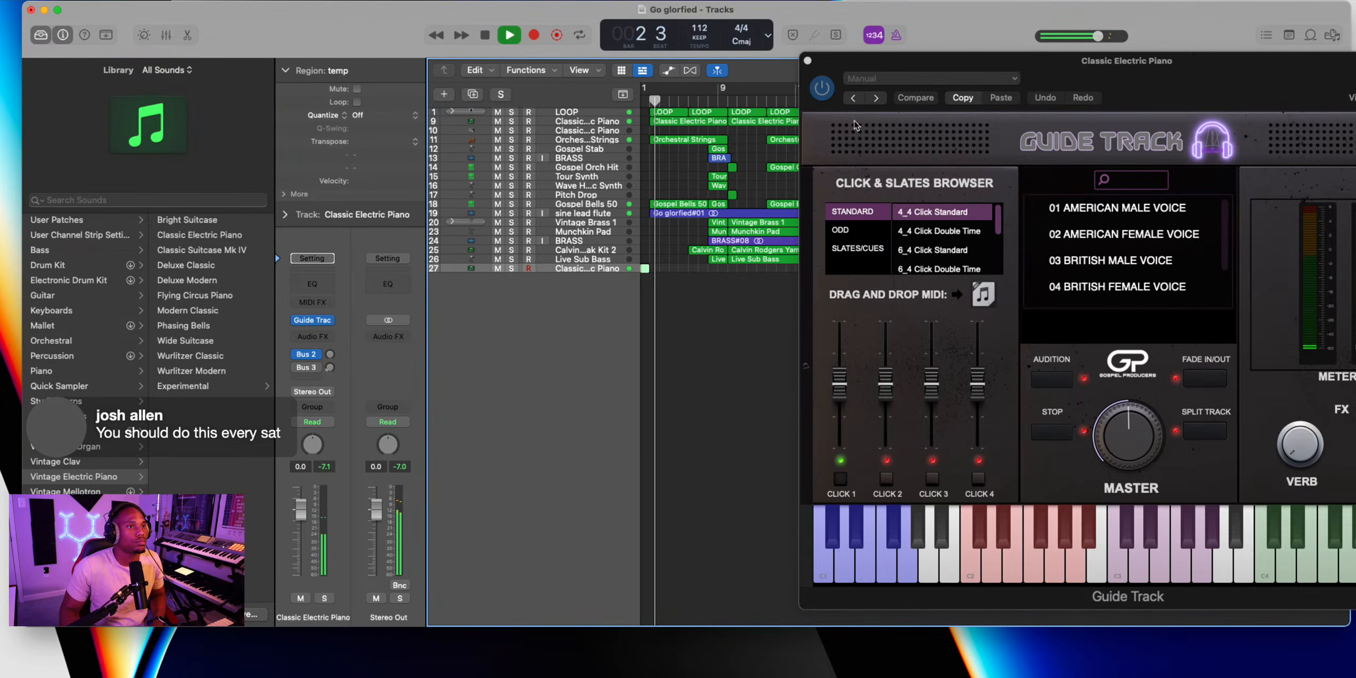
pyautogui.click(808, 60)
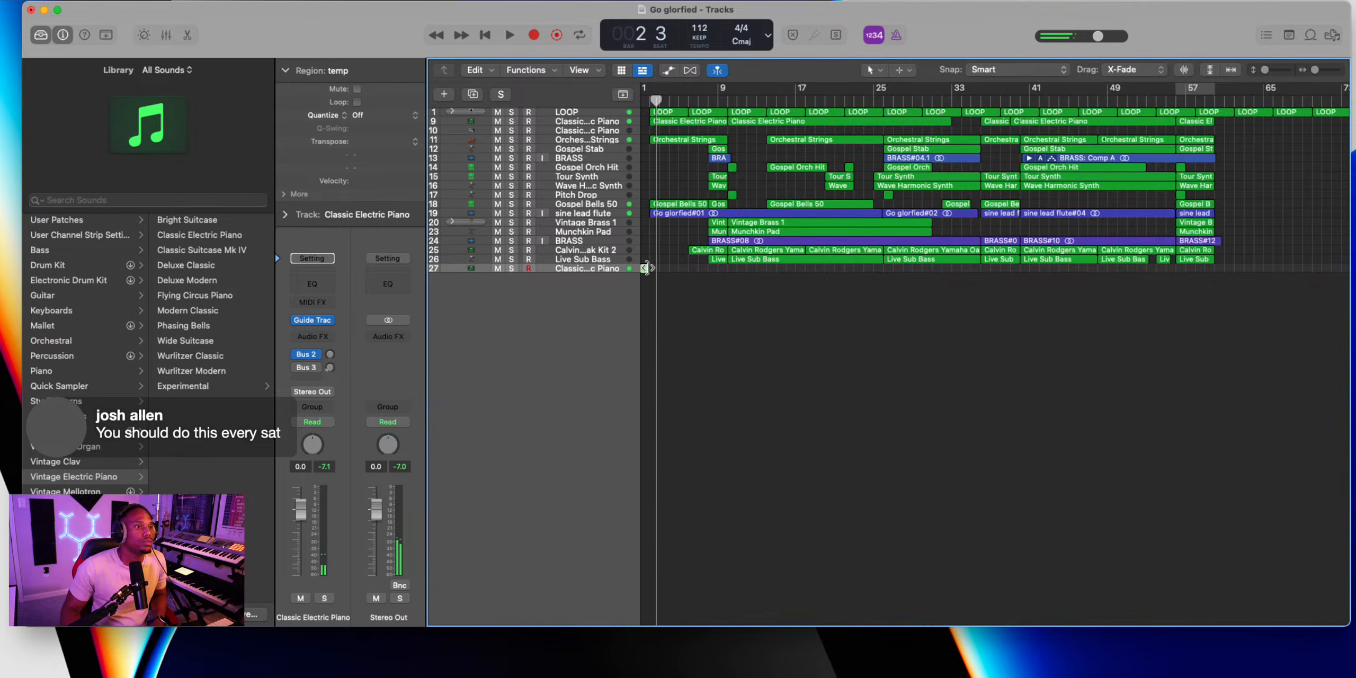
# Enlarge track rows and loop the temp click region out to about bar 57, then play to check timing
pyautogui.moveTo(1264, 69); pyautogui.dragTo(1273, 70)
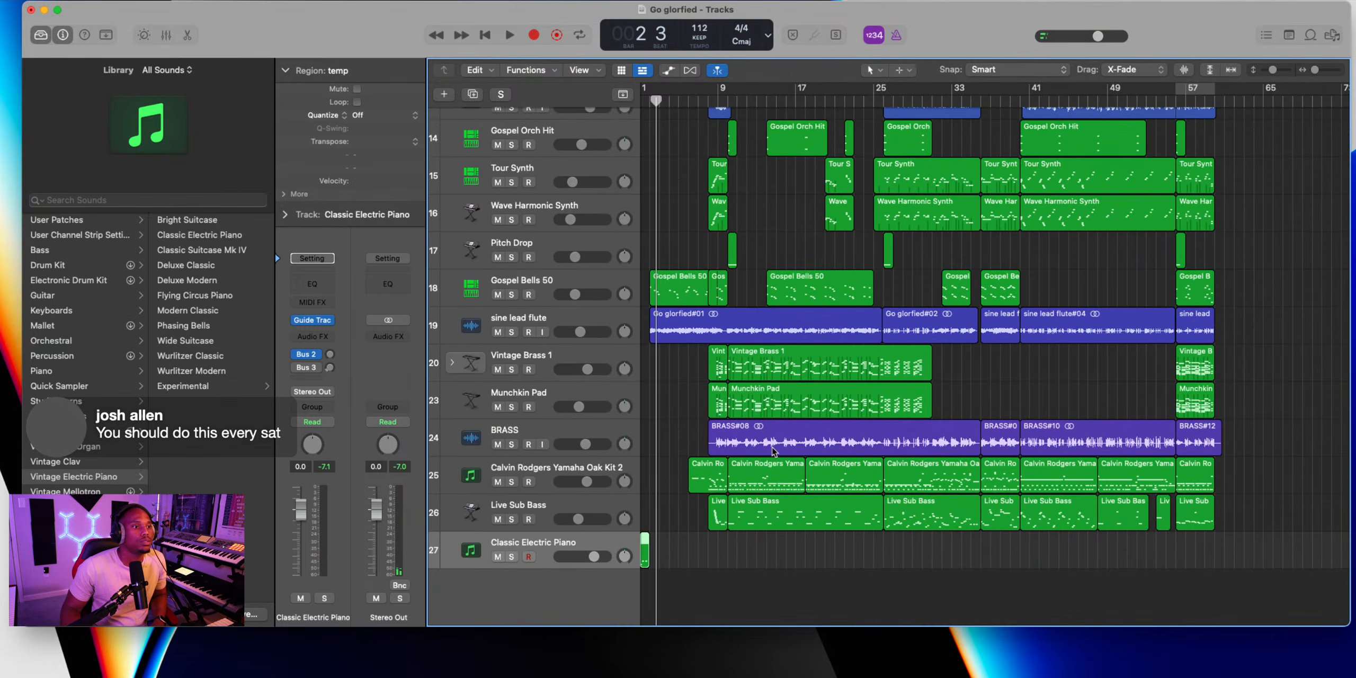
pyautogui.moveTo(655, 545); pyautogui.dragTo(1215, 546)
pyautogui.scroll(5, 828, 534)
pyautogui.hscroll(-2, 828, 535)
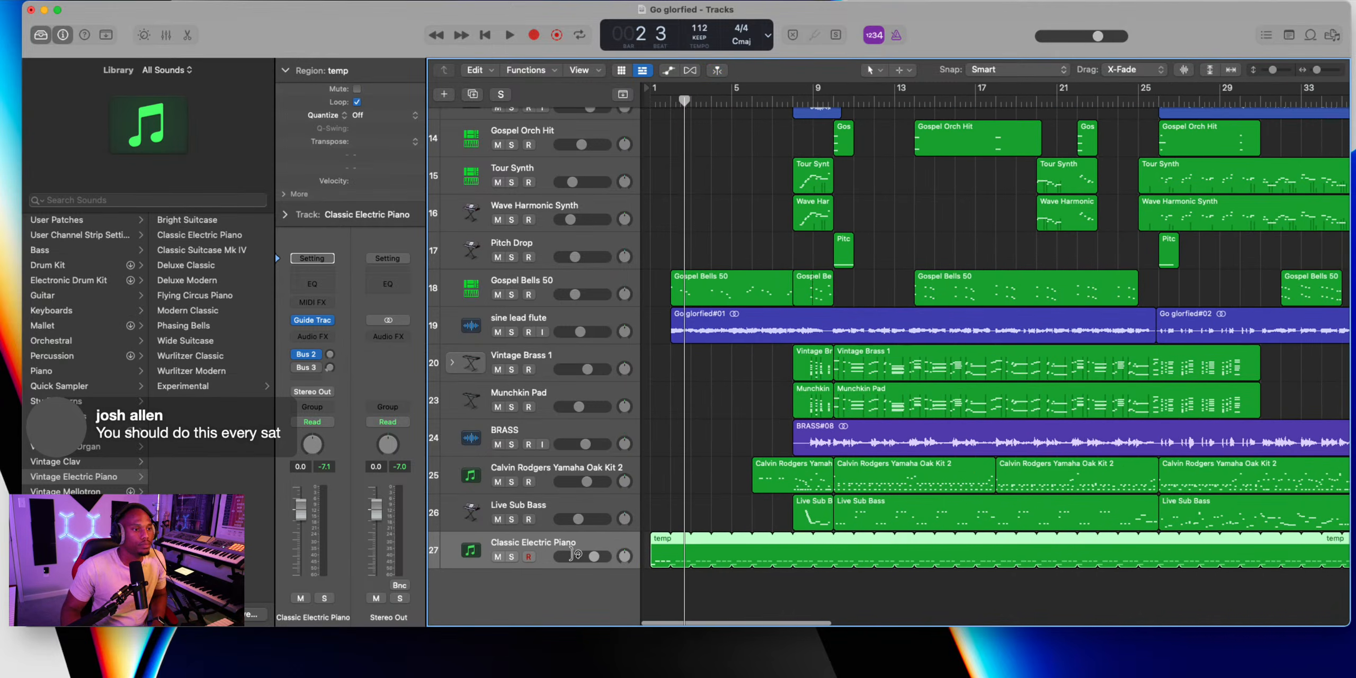
pyautogui.moveTo(664, 542); pyautogui.dragTo(659, 547)
pyautogui.press('Delete')
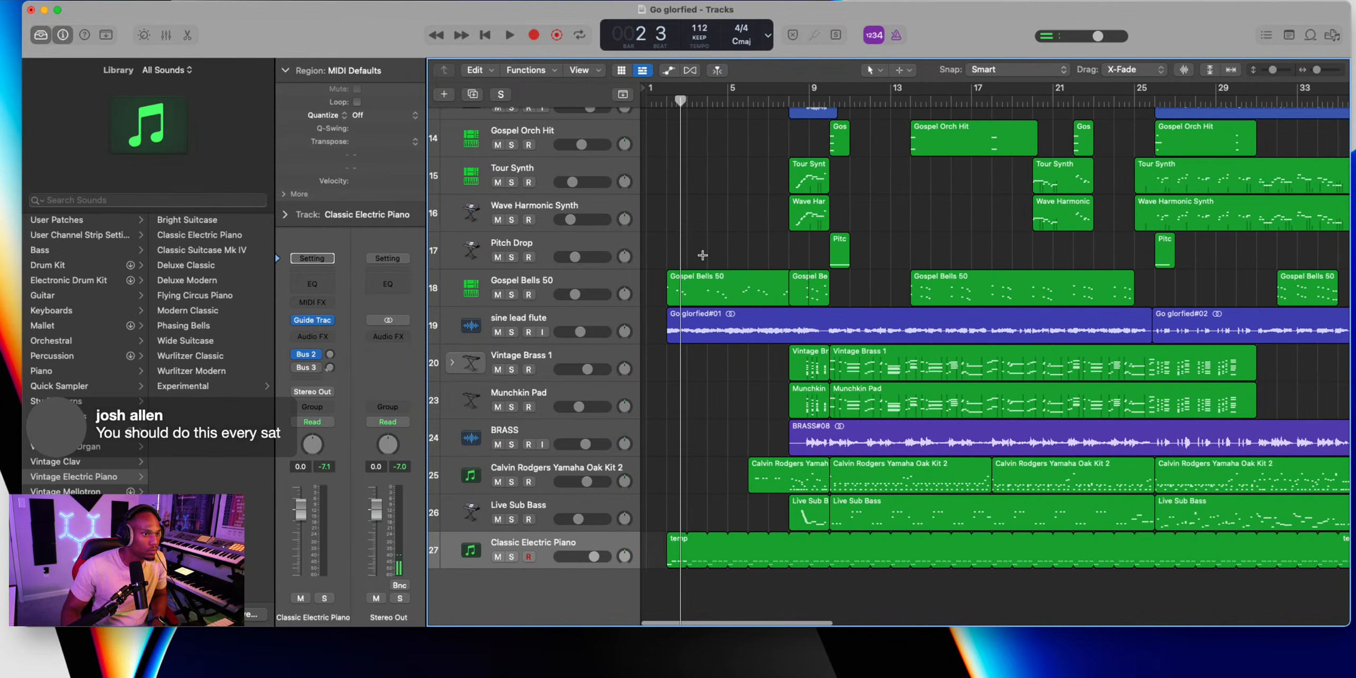
pyautogui.press('space')
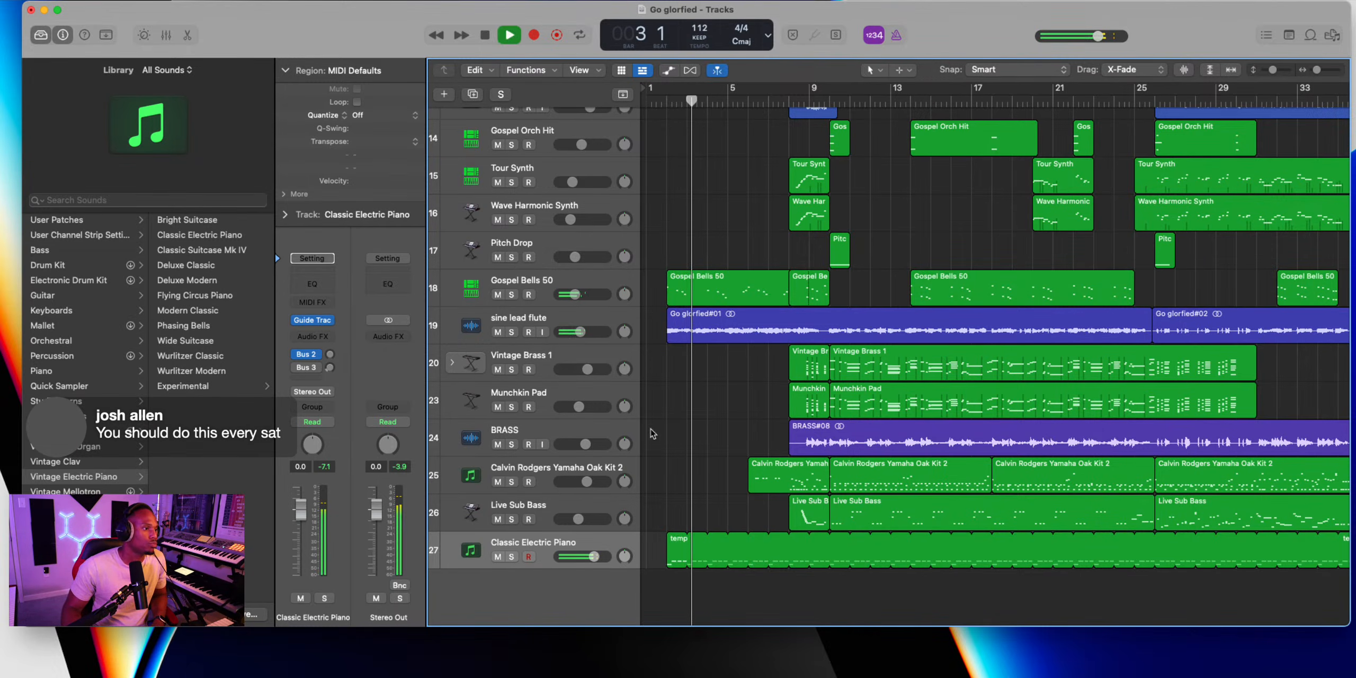
# Rename track 27 to 'METERNOME' and hide the inspector
pyautogui.doubleClick(530, 543)
pyautogui.write('M')
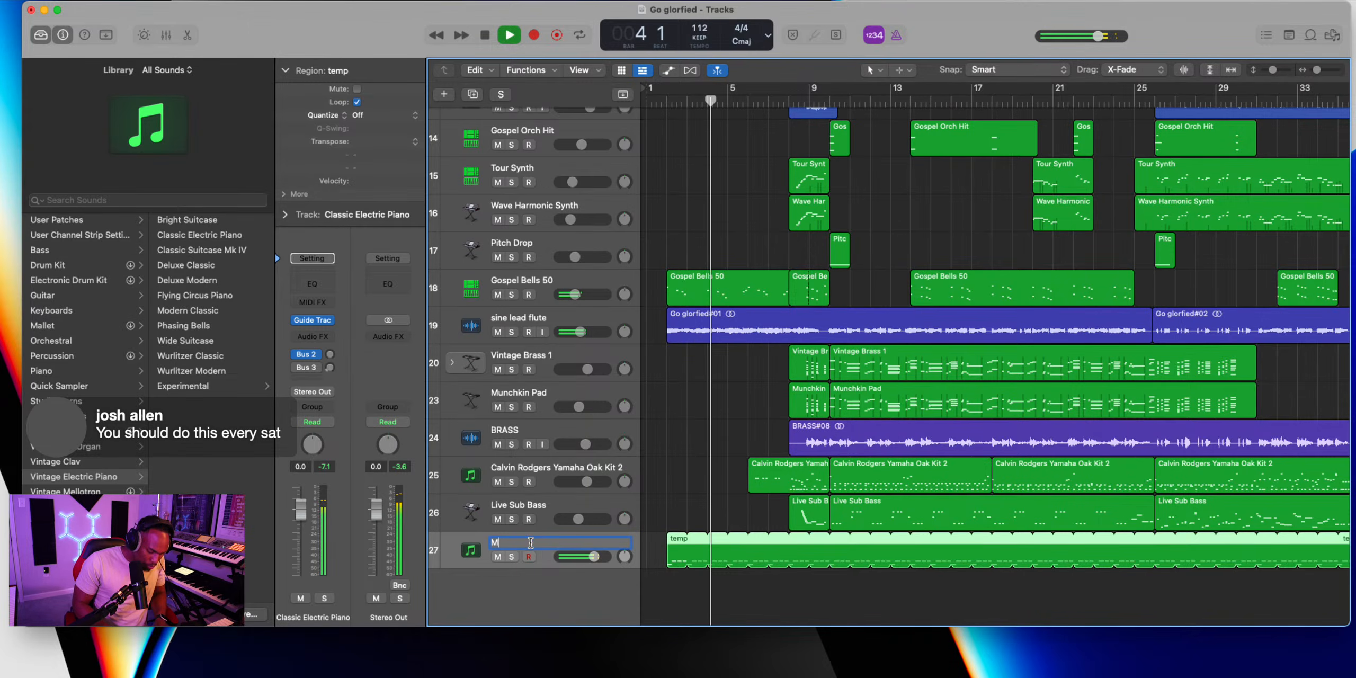
pyautogui.write('ETERNOME')
pyautogui.scroll(-5, 662, 462)
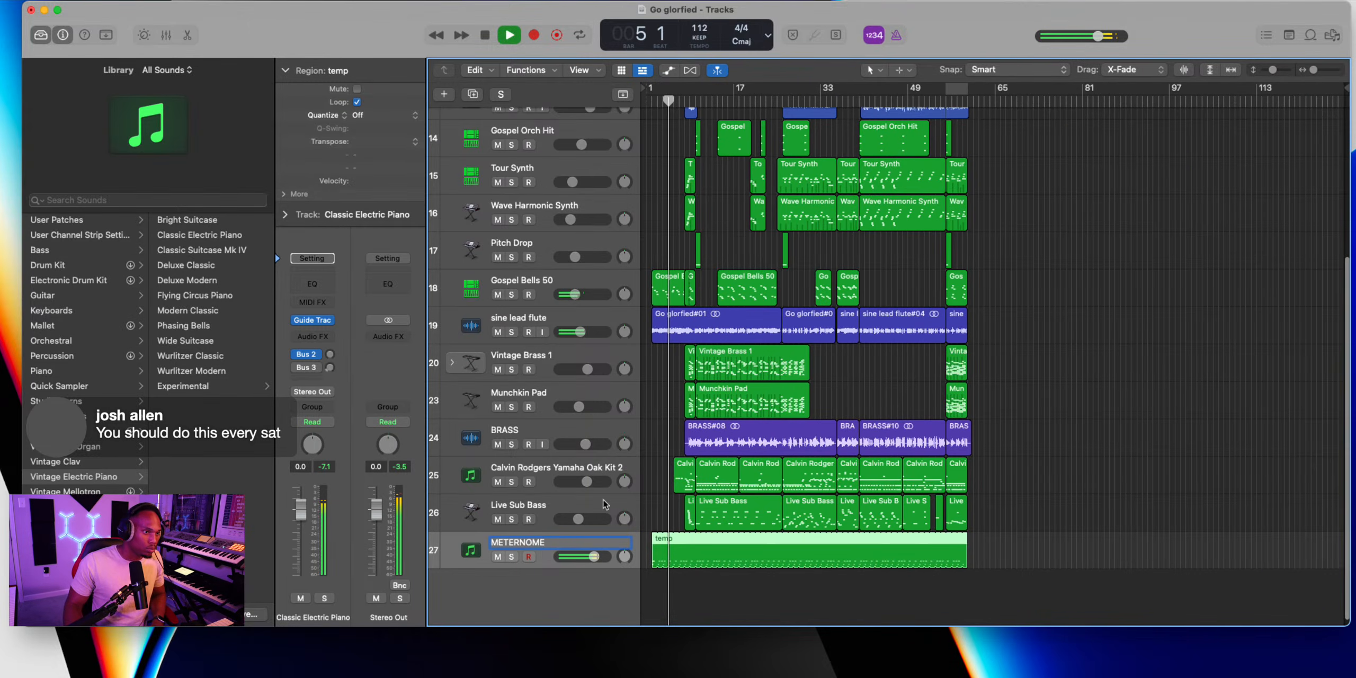
pyautogui.press('Return')
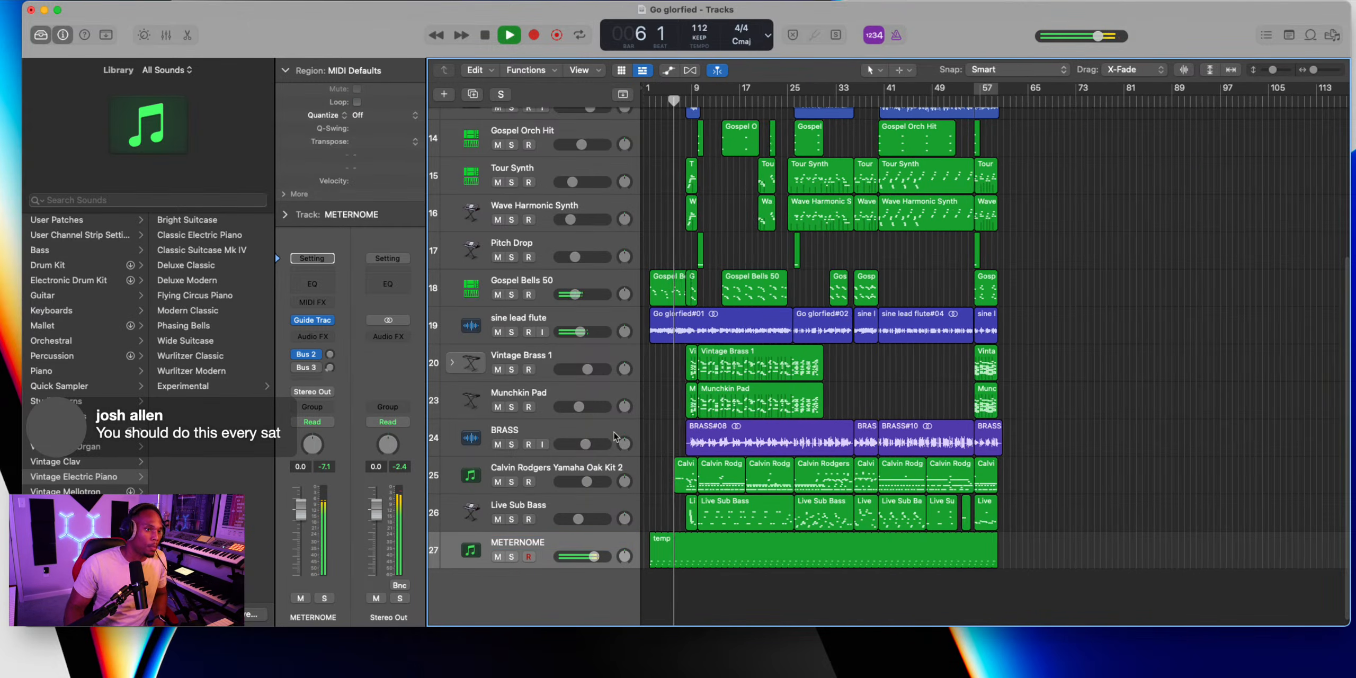
pyautogui.click(62, 35)
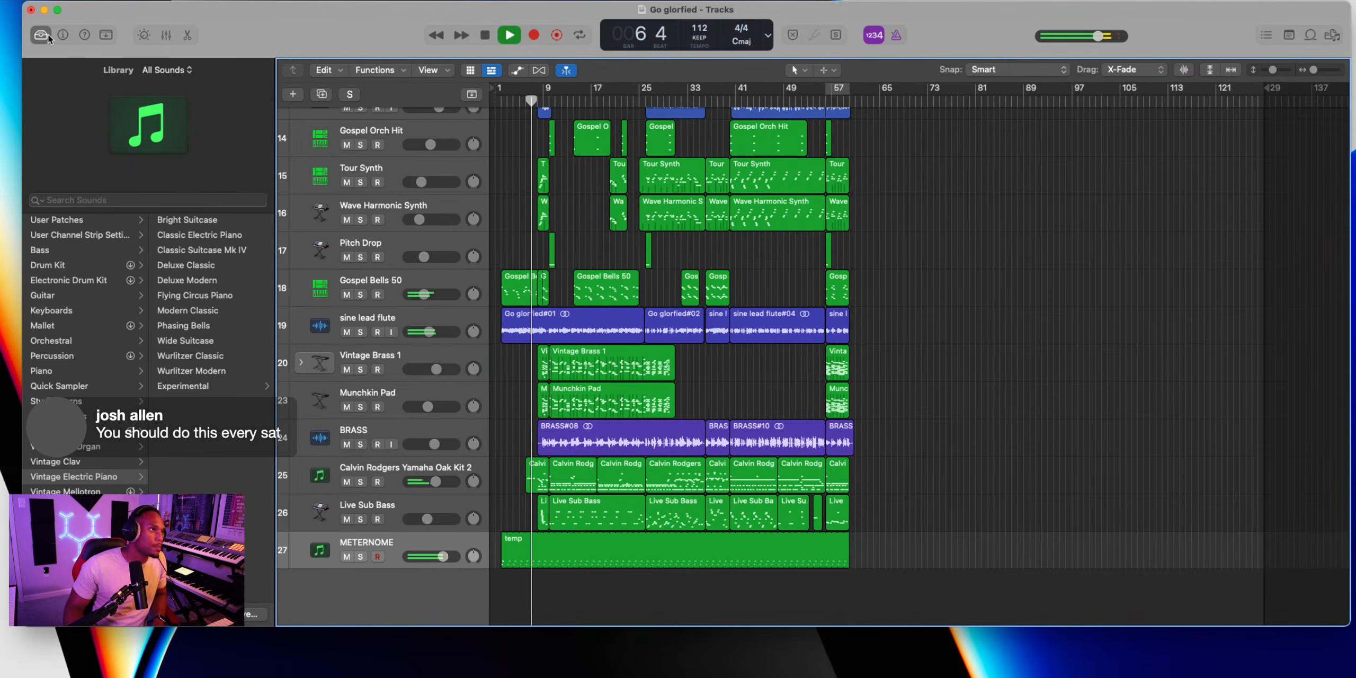
# Hide the library, shrink all track rows to minimum height, and show the METERNOME track's inspector
pyautogui.click(41, 35)
pyautogui.scroll(5, 680, 206)
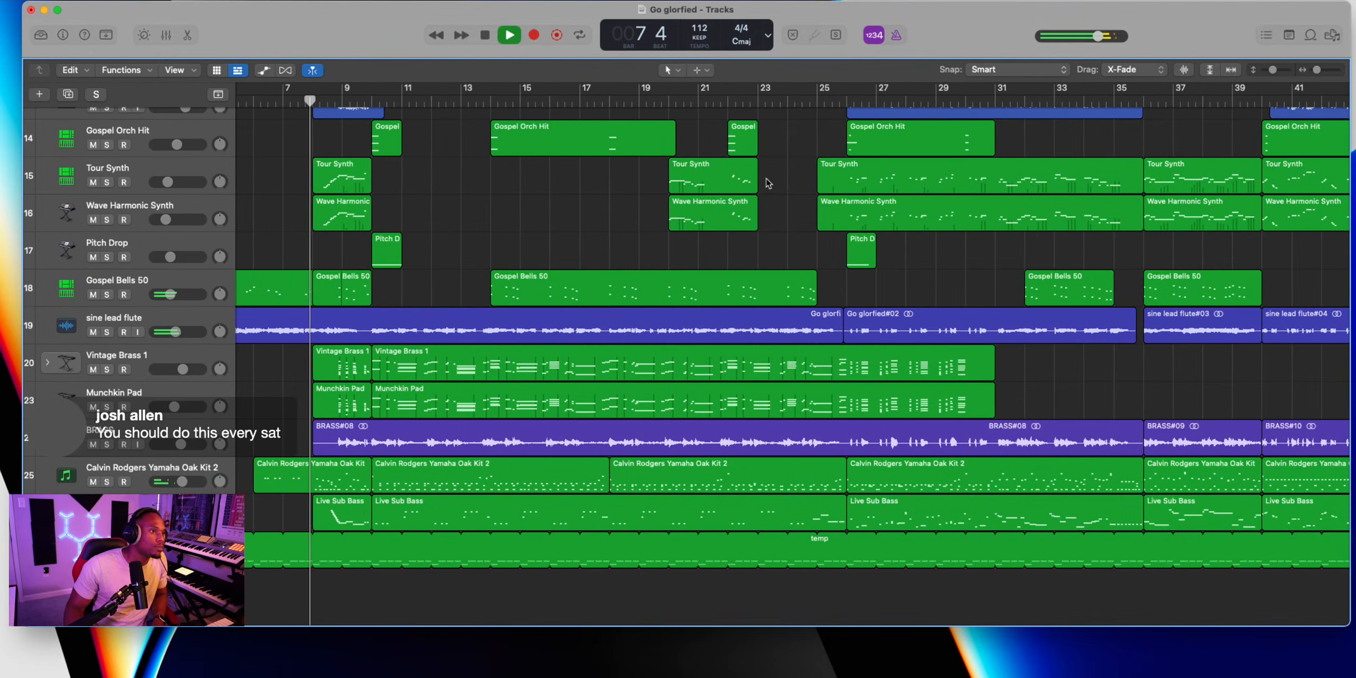
pyautogui.moveTo(1274, 71); pyautogui.dragTo(1265, 74)
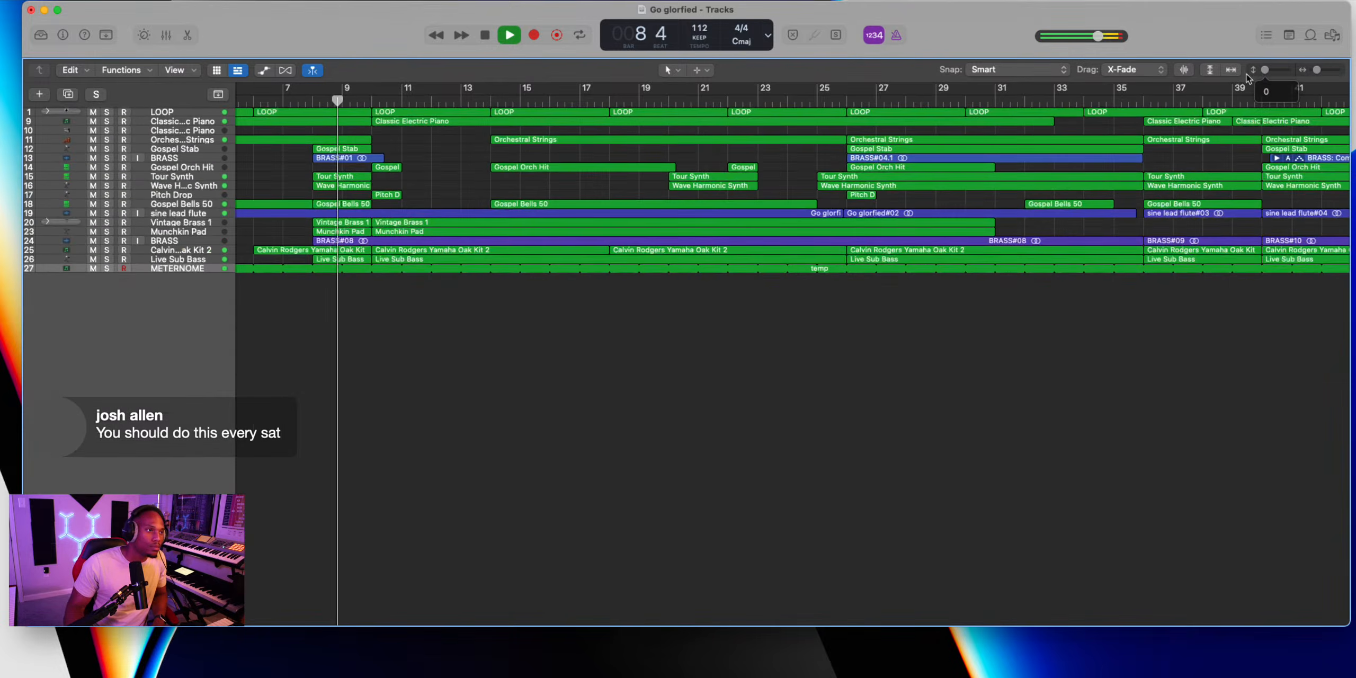
pyautogui.scroll(-5, 586, 198)
pyautogui.scroll(1, 585, 198)
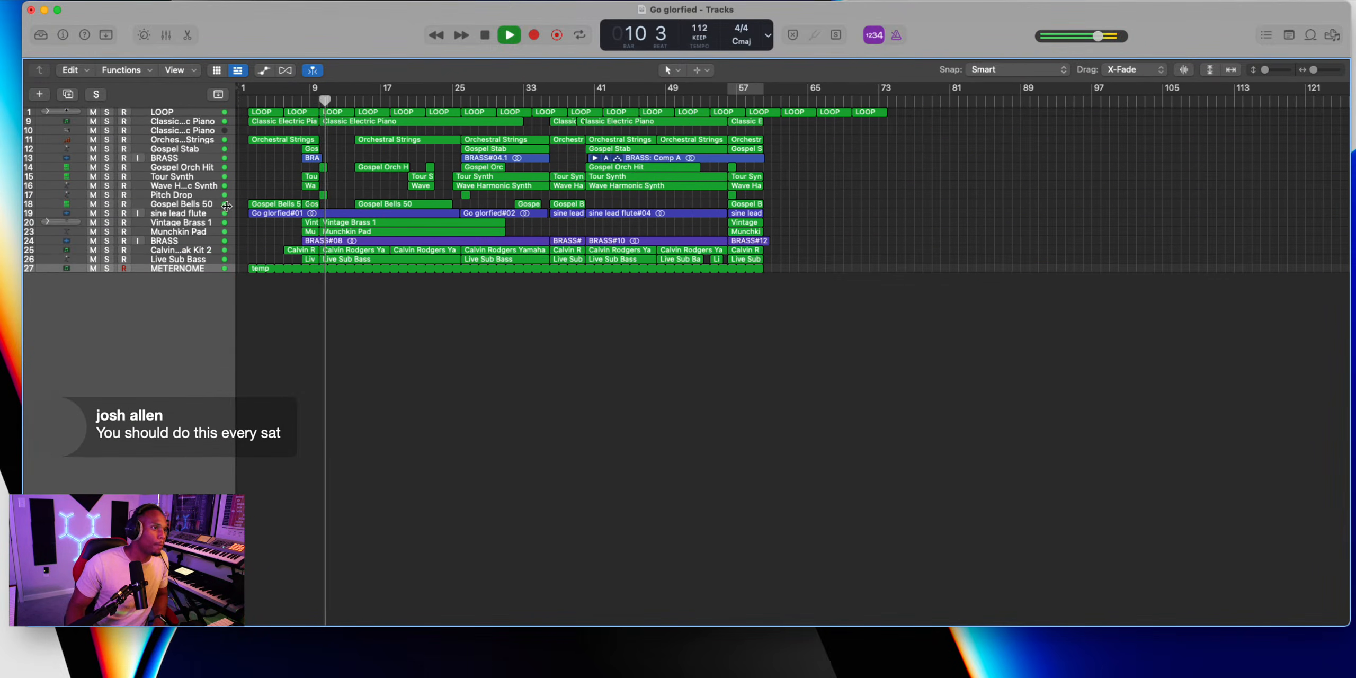
pyautogui.click(157, 241)
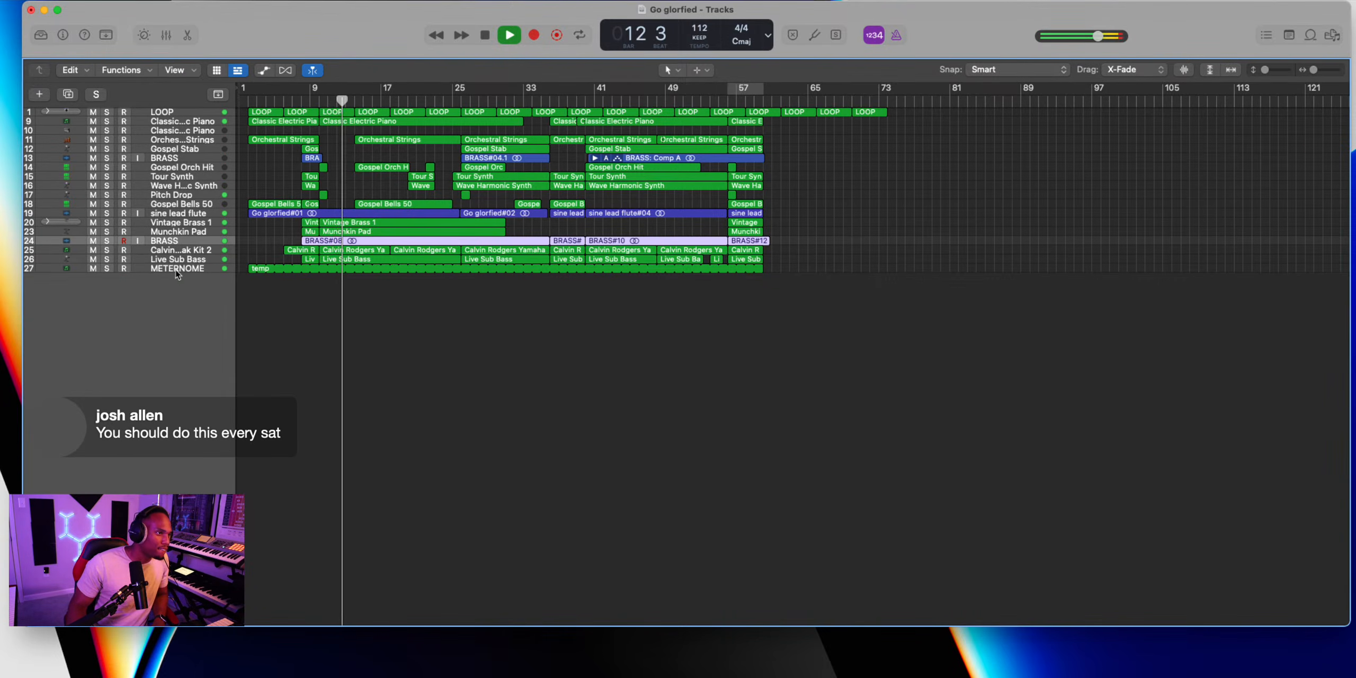
pyautogui.click(154, 269)
pyautogui.click(62, 35)
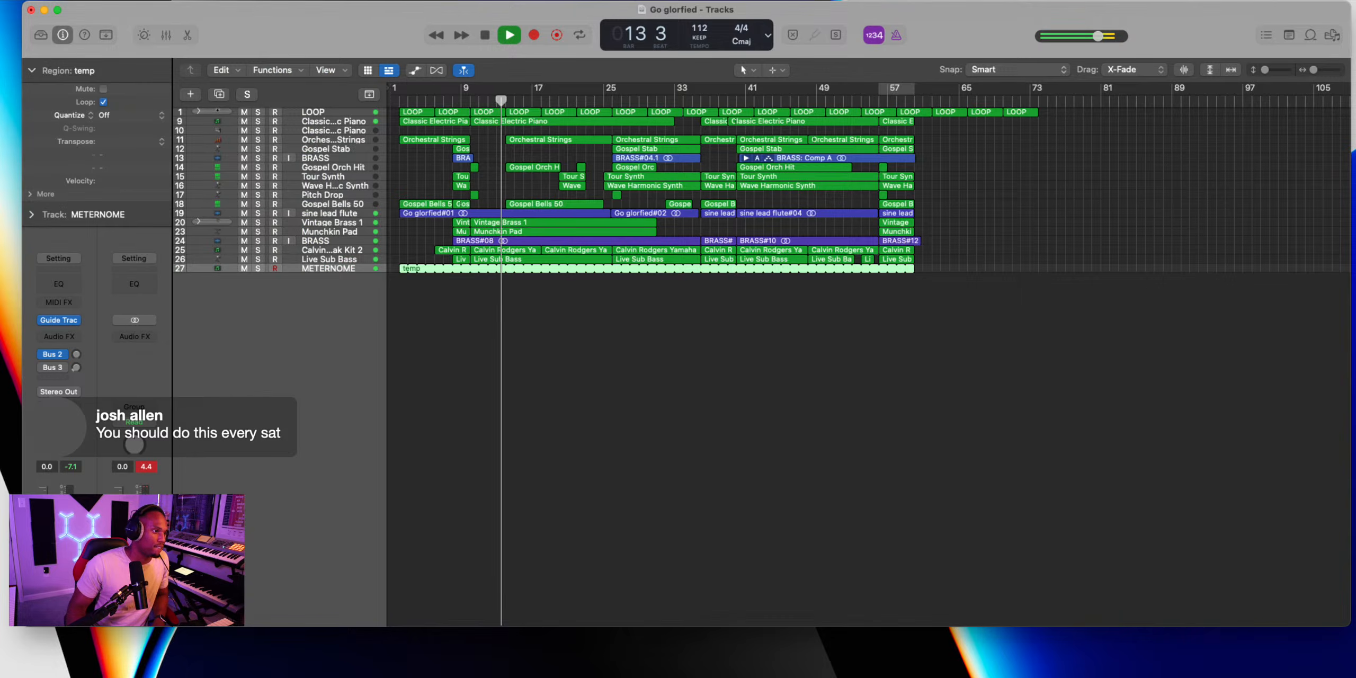
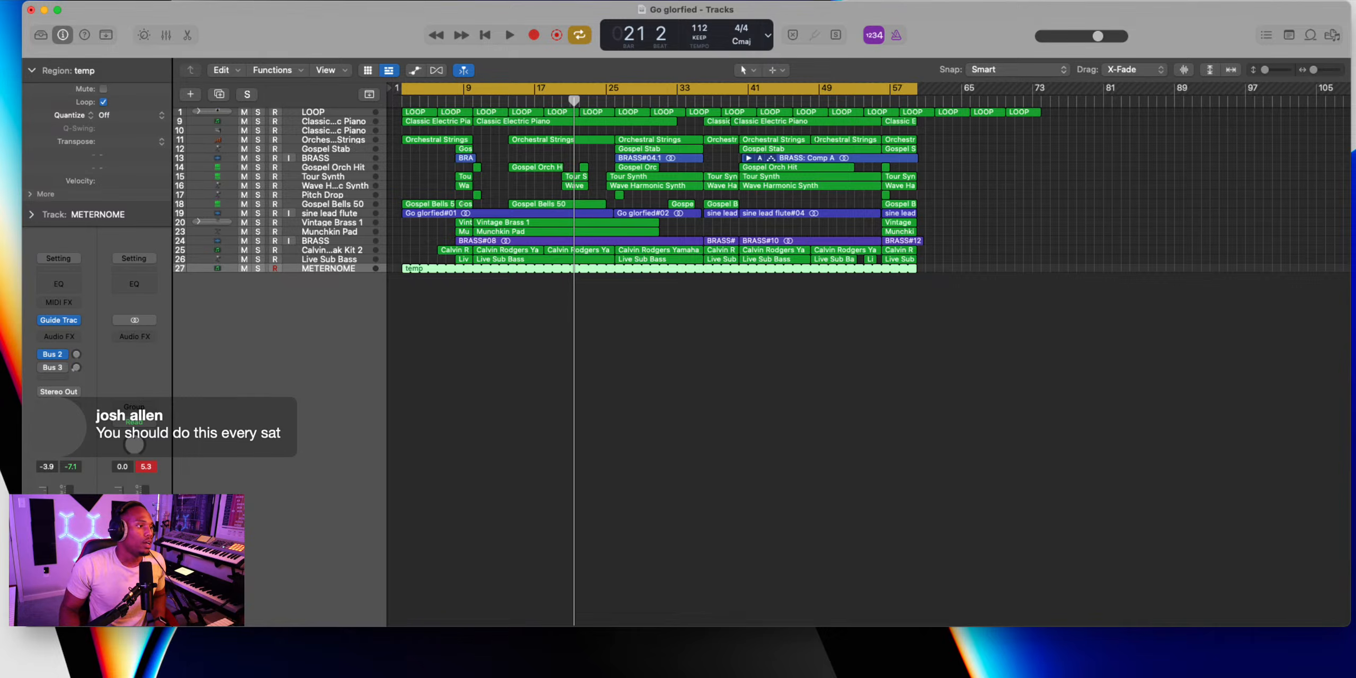
# Solo the LOOP stack and expand it to show the shakers, clap, tamborine, bongos and cowbell tracks
pyautogui.click(258, 112)
pyautogui.click(198, 112)
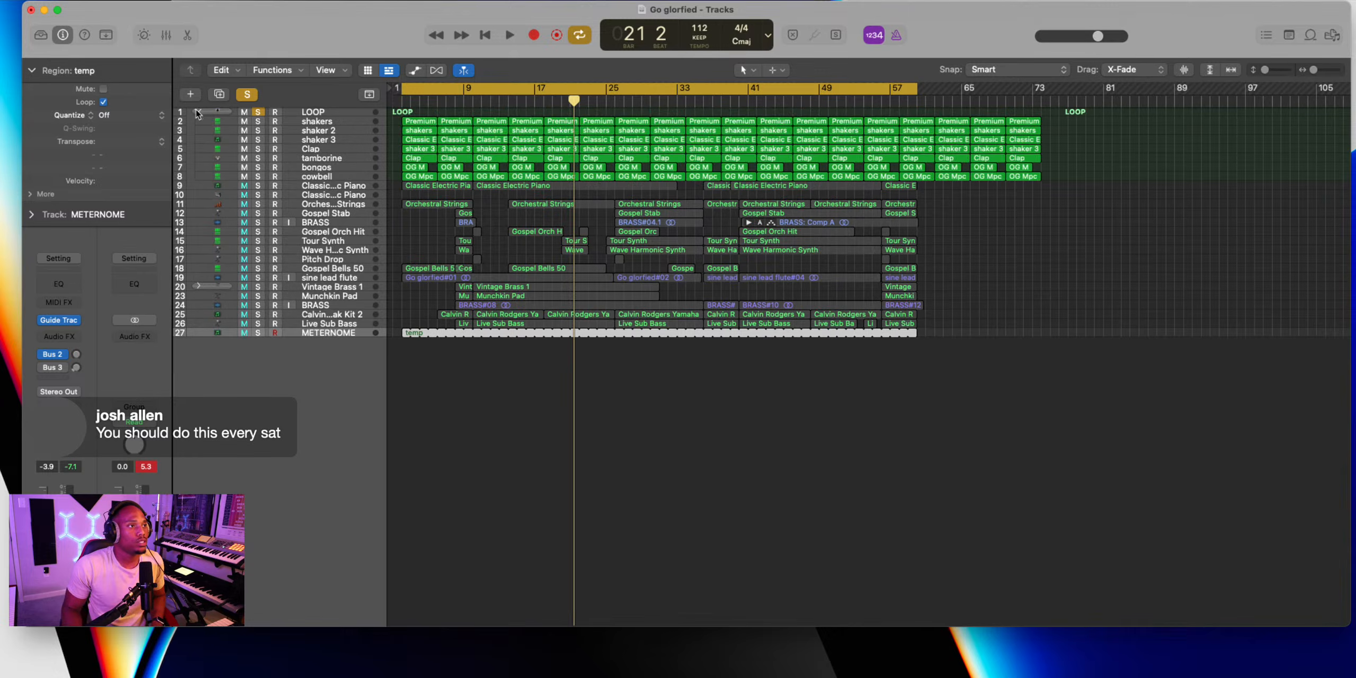
# Play the soloed LOOP stack from the start to audition it, toggling its solo
pyautogui.click(312, 111)
pyautogui.press('Return')
pyautogui.press('space')
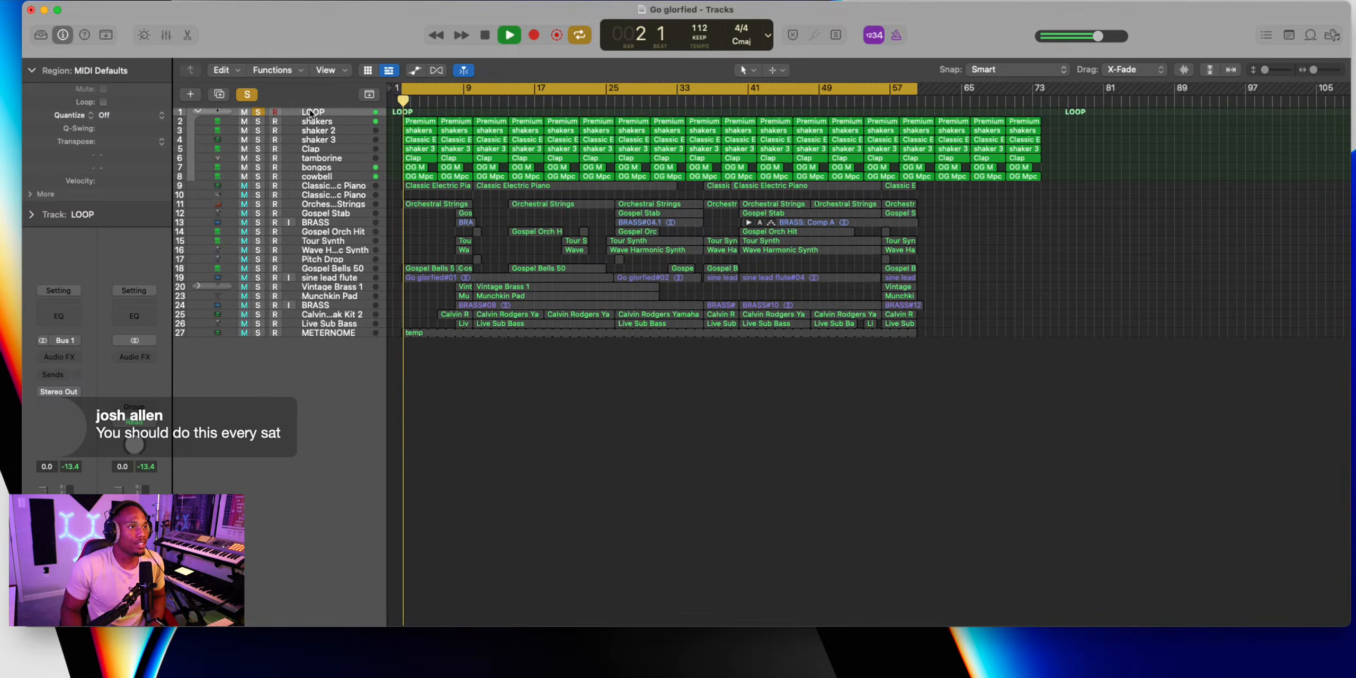
pyautogui.click(258, 112)
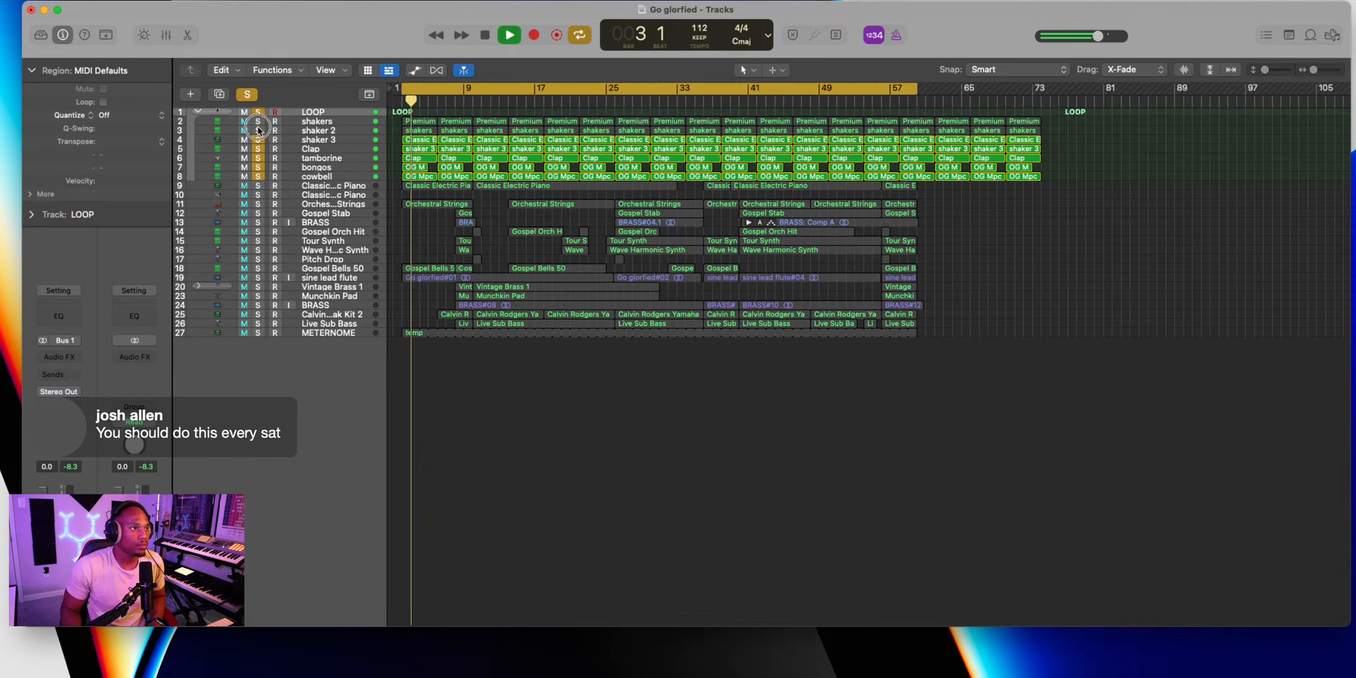
pyautogui.click(258, 113)
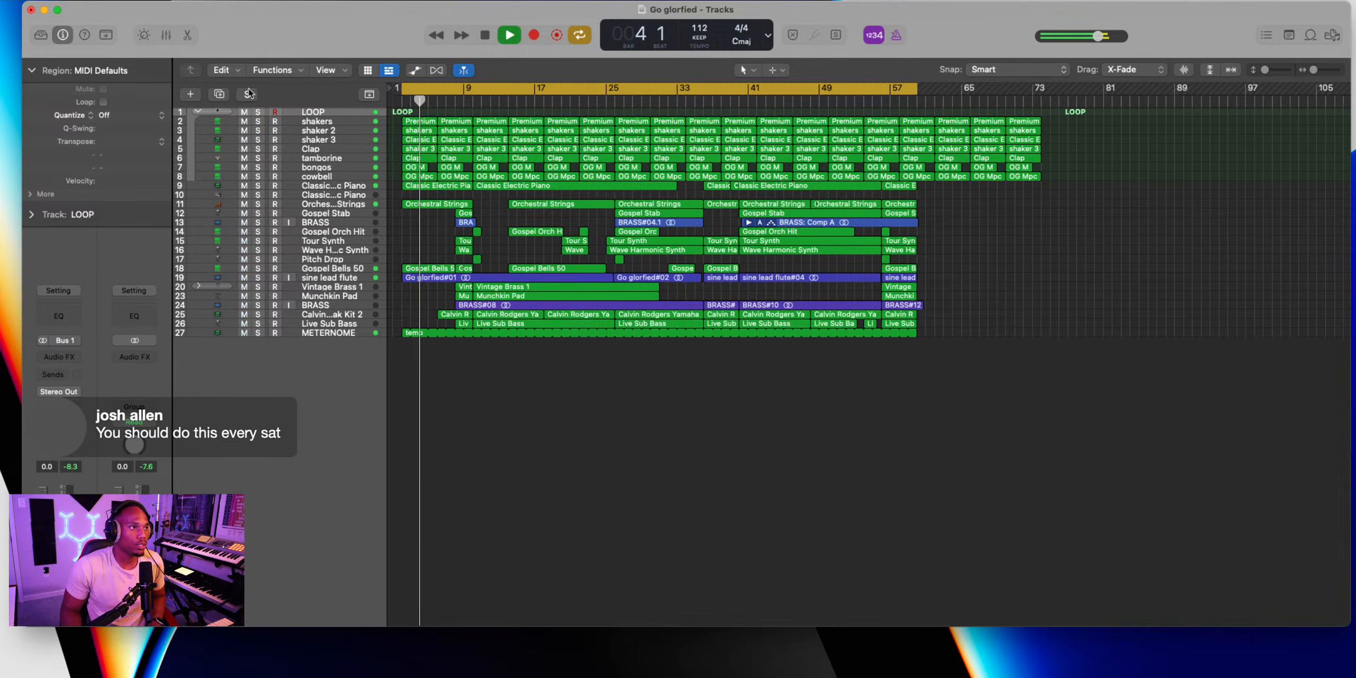
pyautogui.press('space')
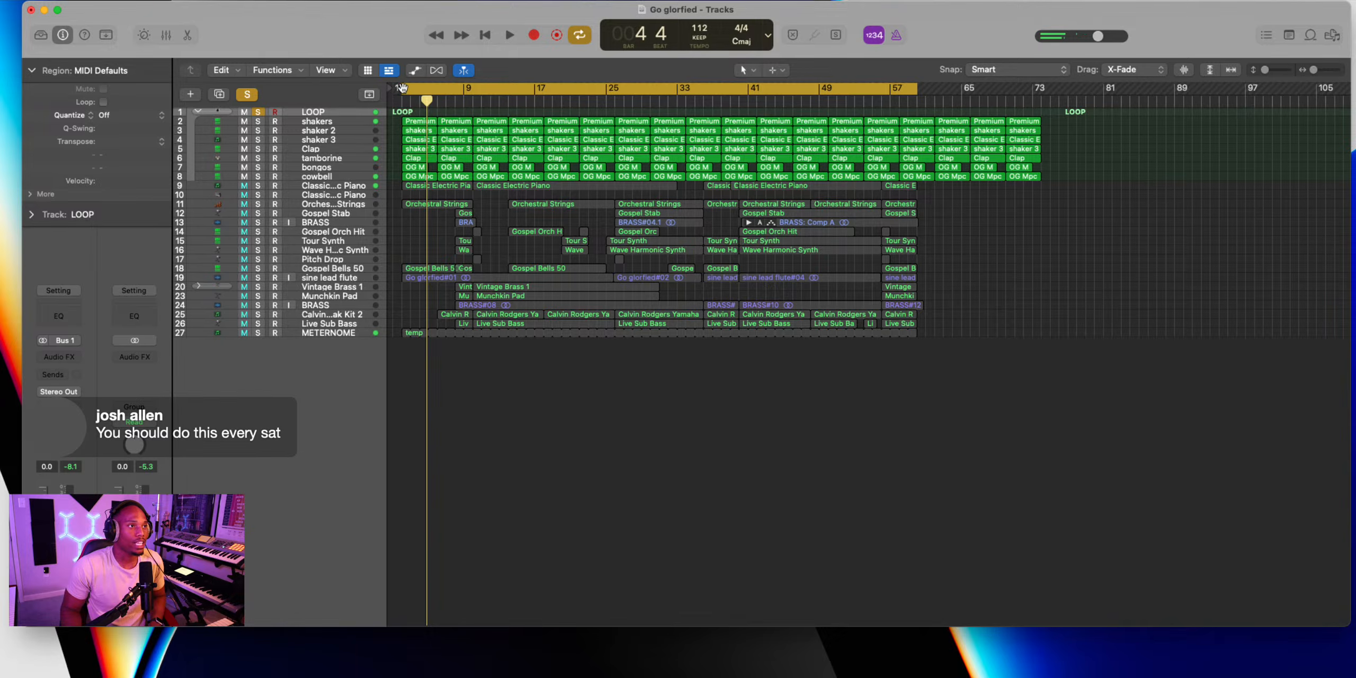
# Zoom out to the song's end and open Bounce set to PCM Wave, 24 Bit, 44100, bars 2–60
pyautogui.press('super+Right')
pyautogui.press('super+Right')
pyautogui.press('super+Right')
pyautogui.press('super+Right')
pyautogui.press('super+Right')
pyautogui.hscroll(-5, 440, 96)
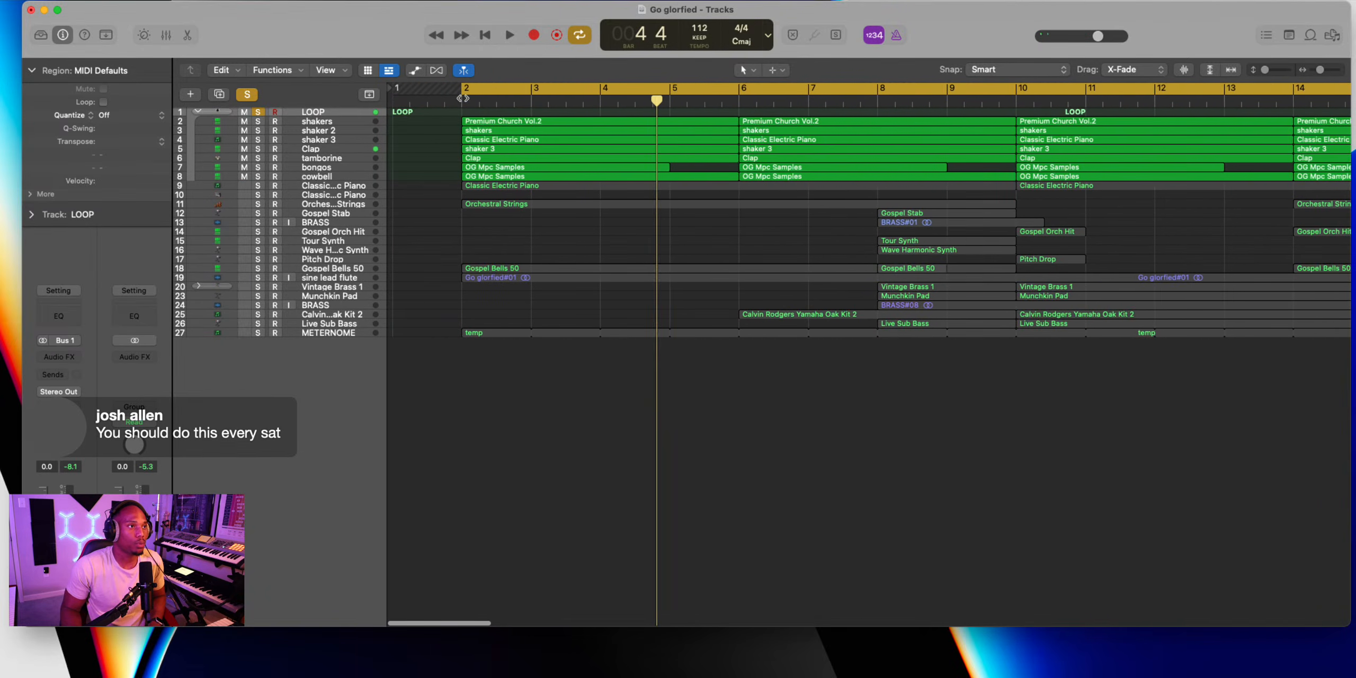
pyautogui.hscroll(15, 483, 114)
pyautogui.hscroll(2, 483, 114)
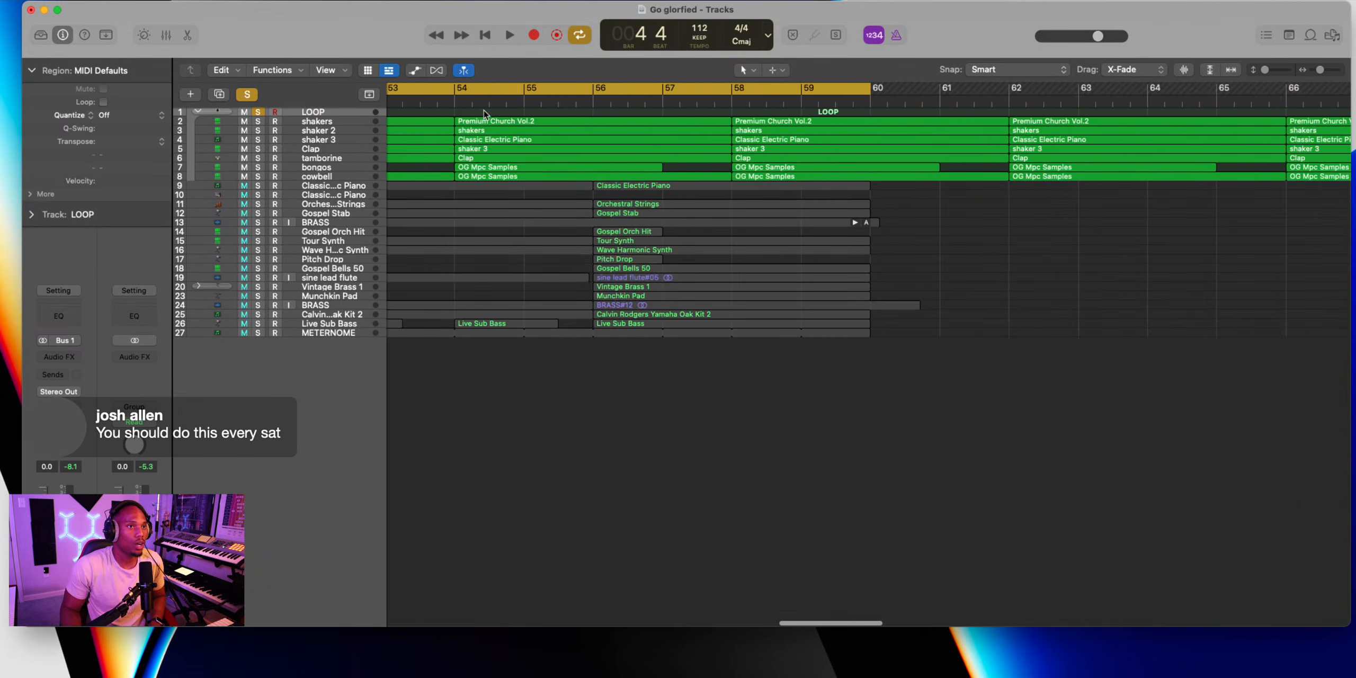
pyautogui.press('super+Left')
pyautogui.press('super+Left')
pyautogui.press('super+Left')
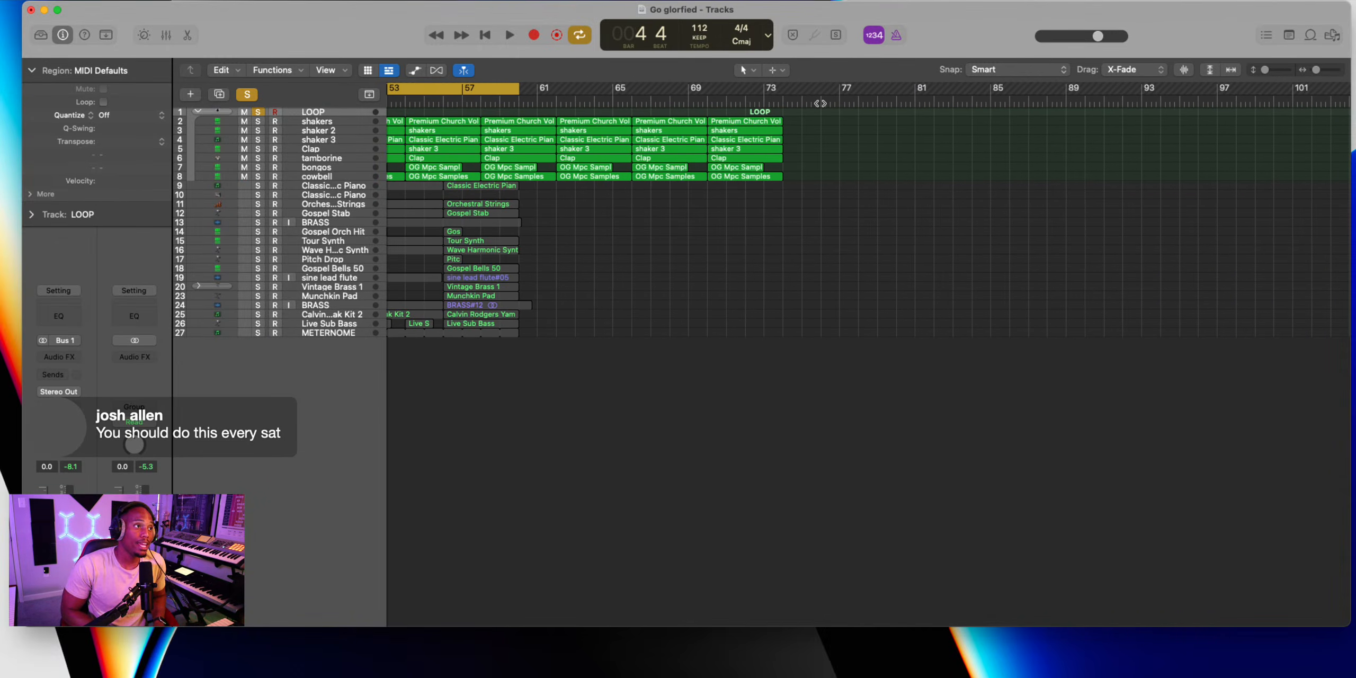
pyautogui.press('super+b')
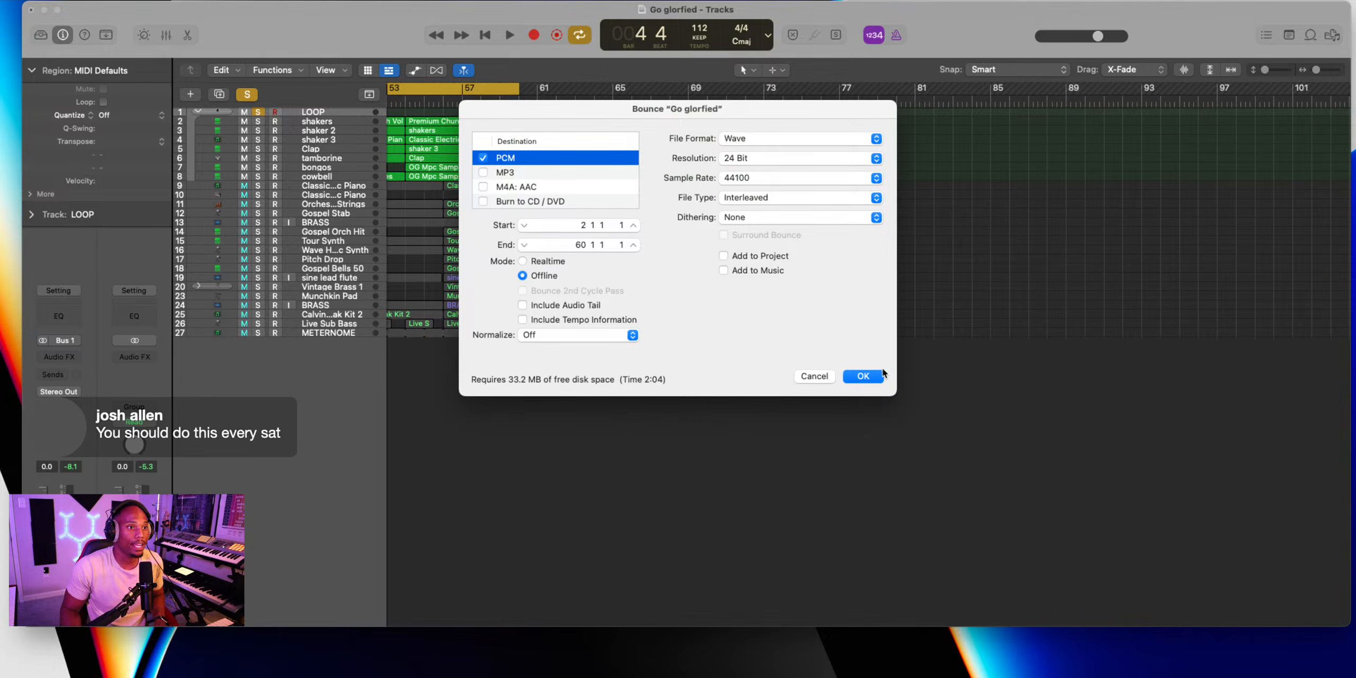
# Accept the bounce settings and browse to the Desktop in the save sheet
pyautogui.click(866, 376)
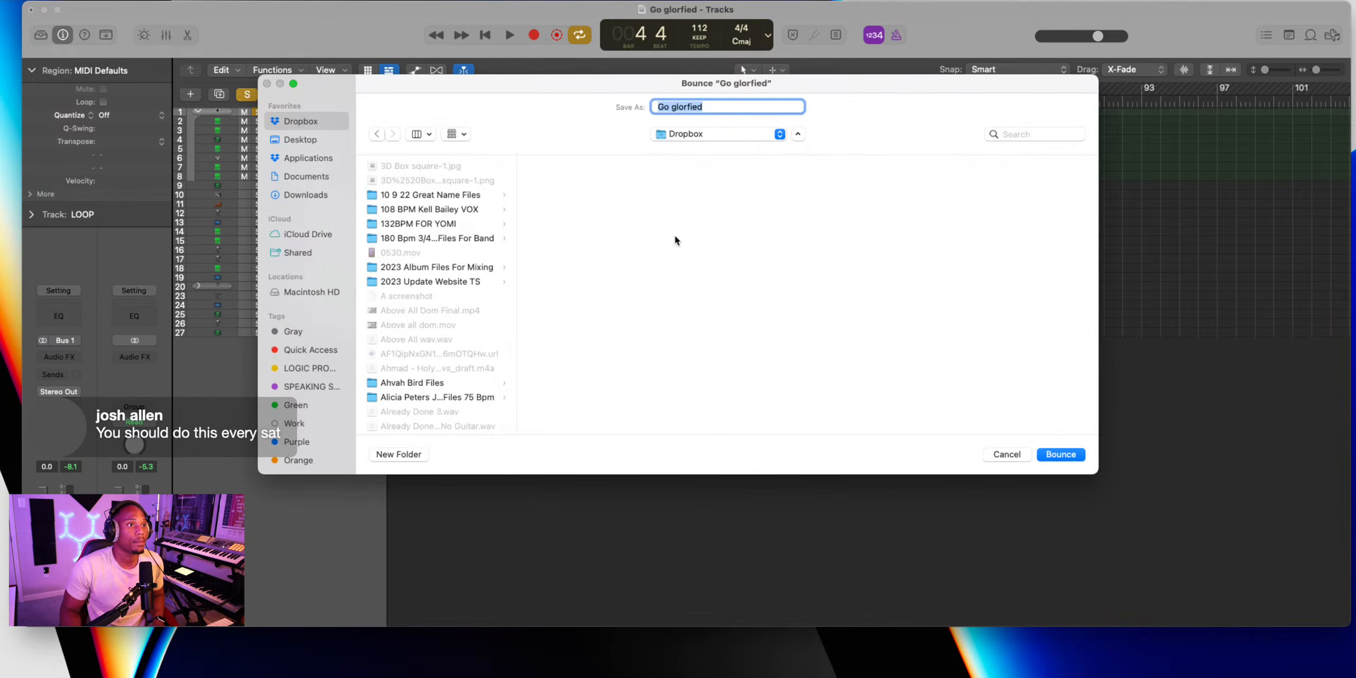
pyautogui.click(294, 142)
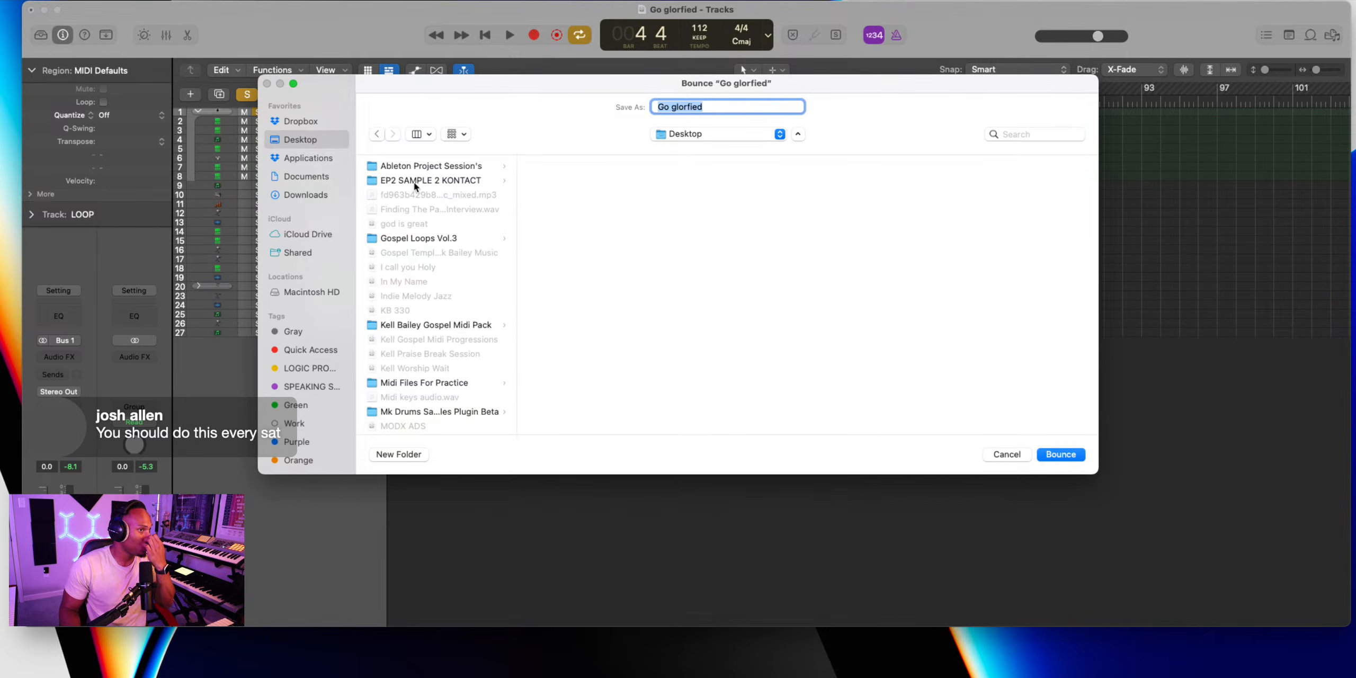
pyautogui.click(423, 168)
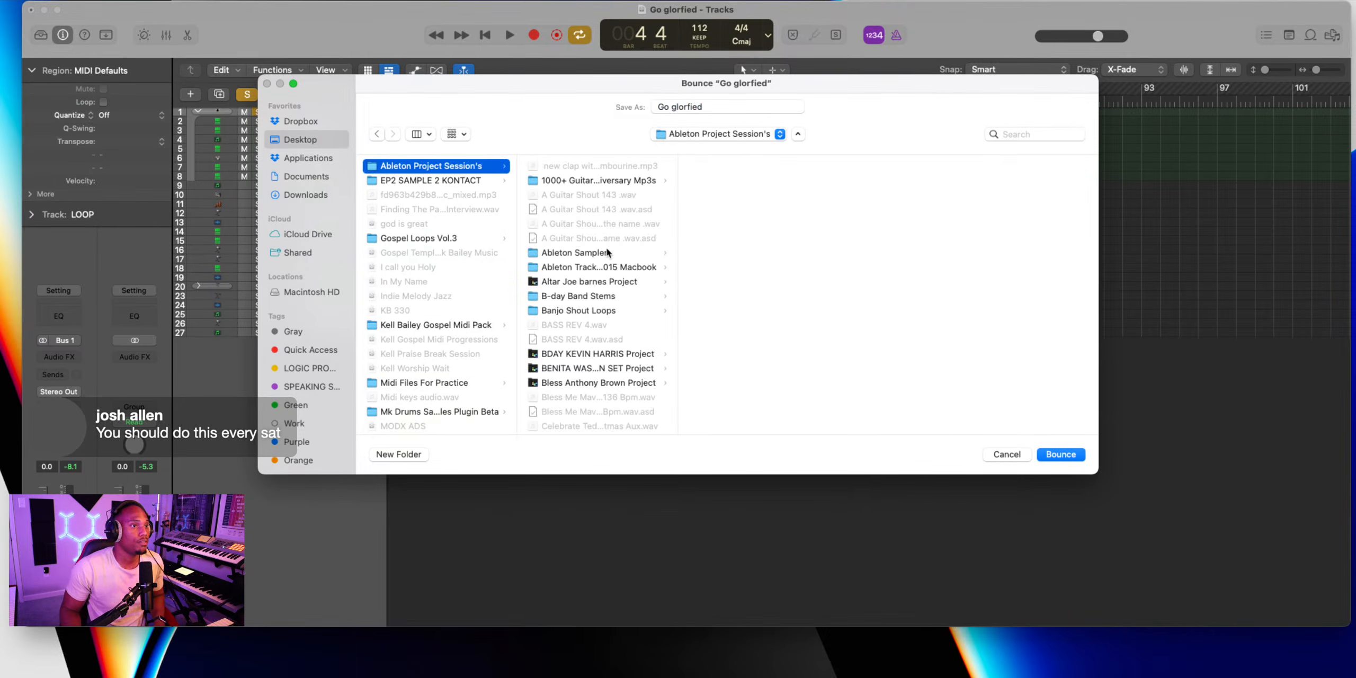
# Find and open the Stems Session folder, then start a new folder inside it
pyautogui.scroll(-15, 609, 275)
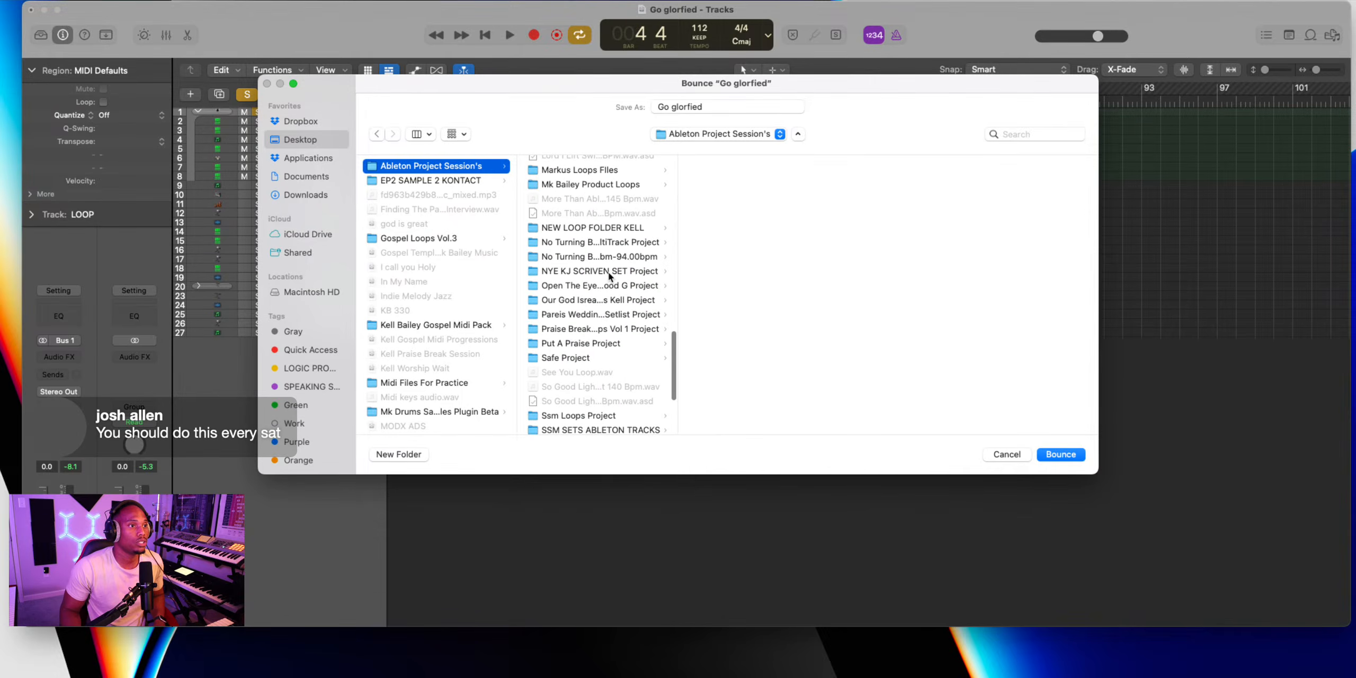
pyautogui.scroll(12, 609, 275)
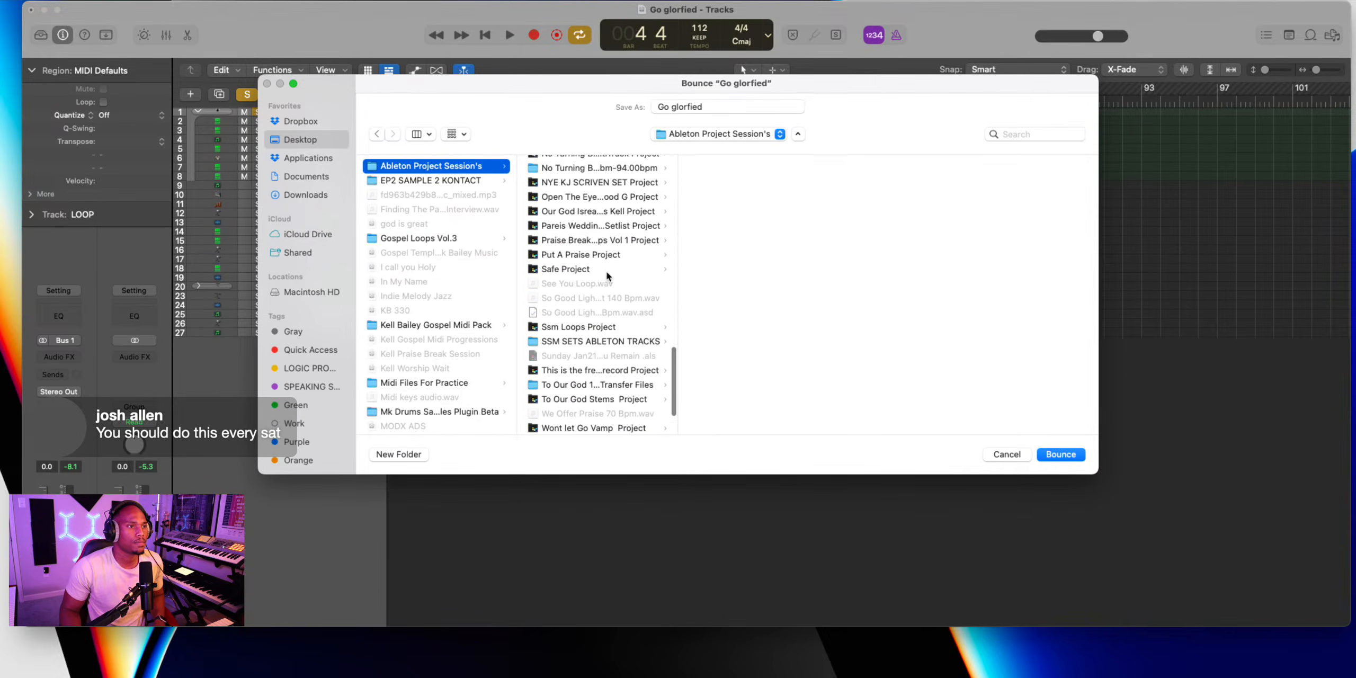
pyautogui.scroll(5, 606, 273)
pyautogui.scroll(-10, 606, 274)
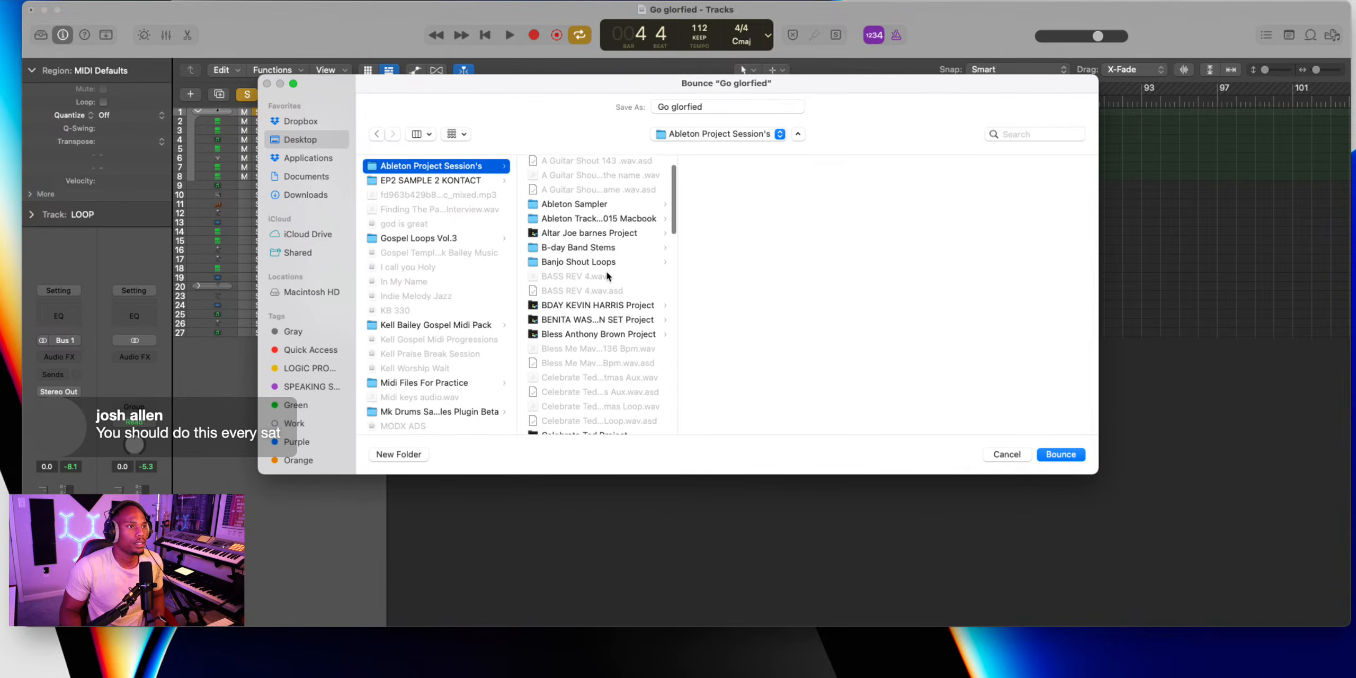
pyautogui.scroll(-6, 607, 274)
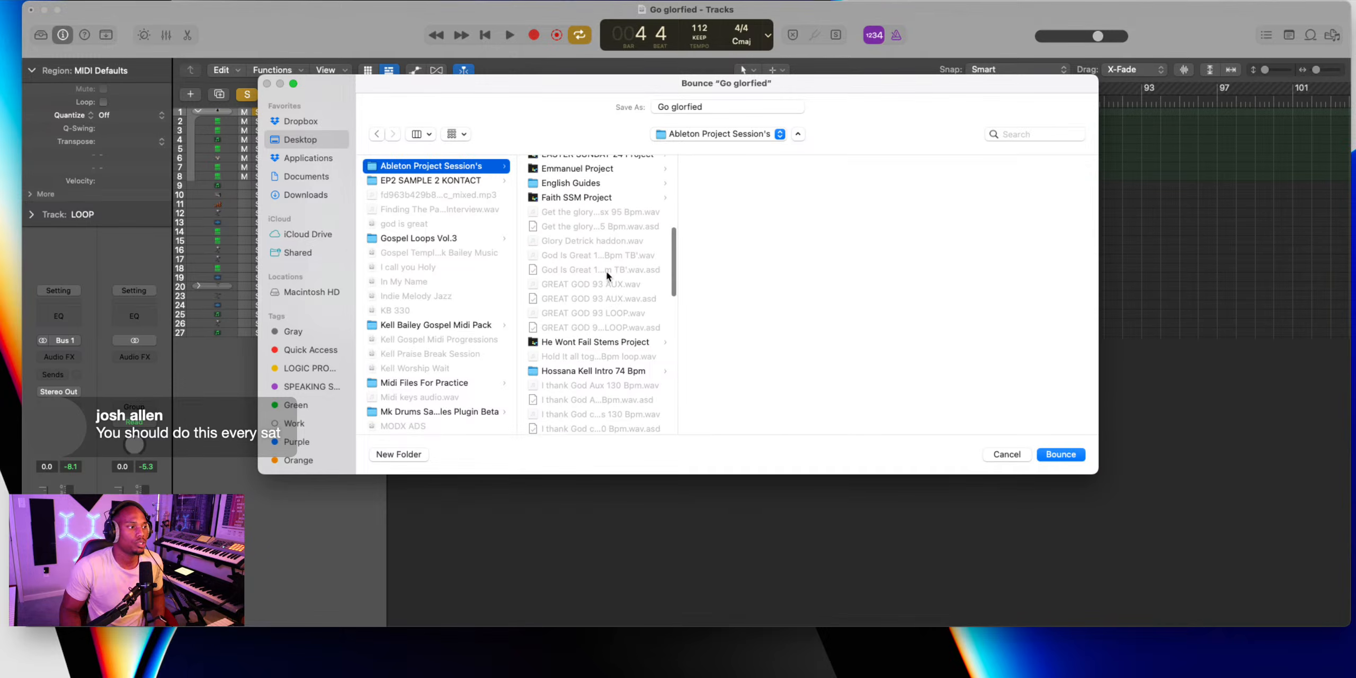
pyautogui.scroll(-2, 608, 276)
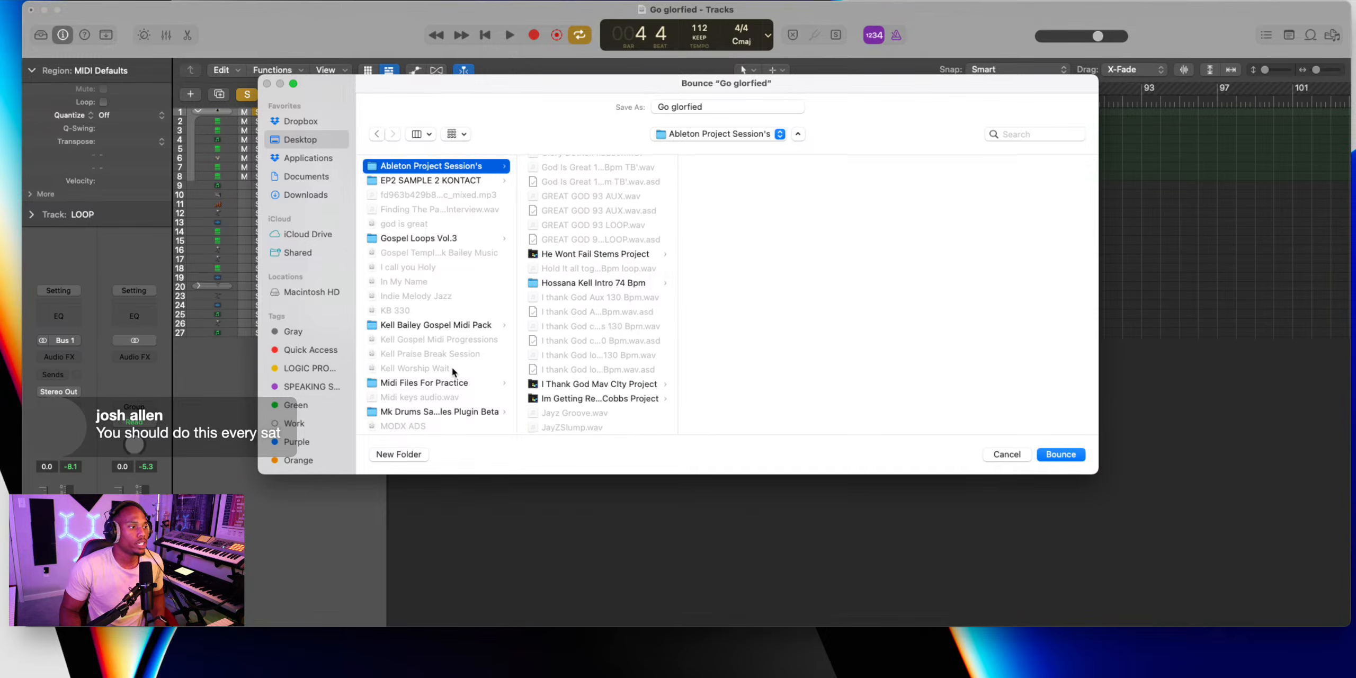
pyautogui.scroll(-15, 597, 325)
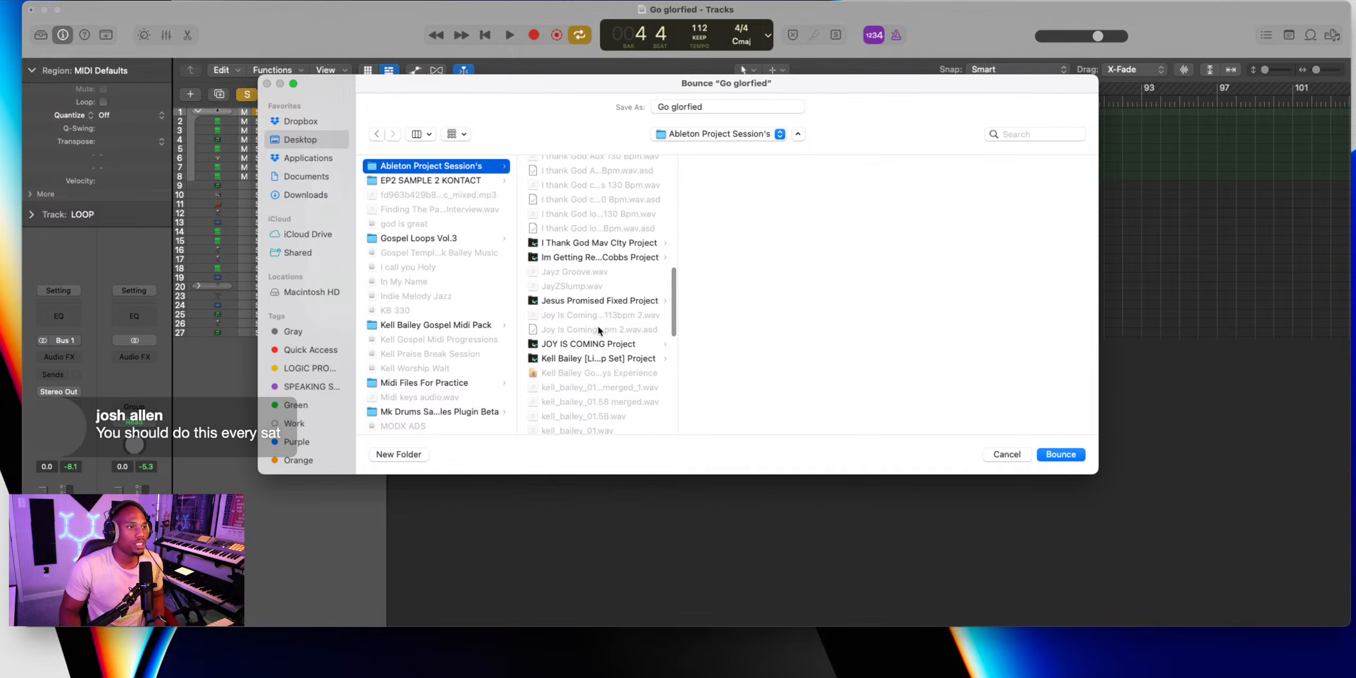
pyautogui.scroll(10, 597, 326)
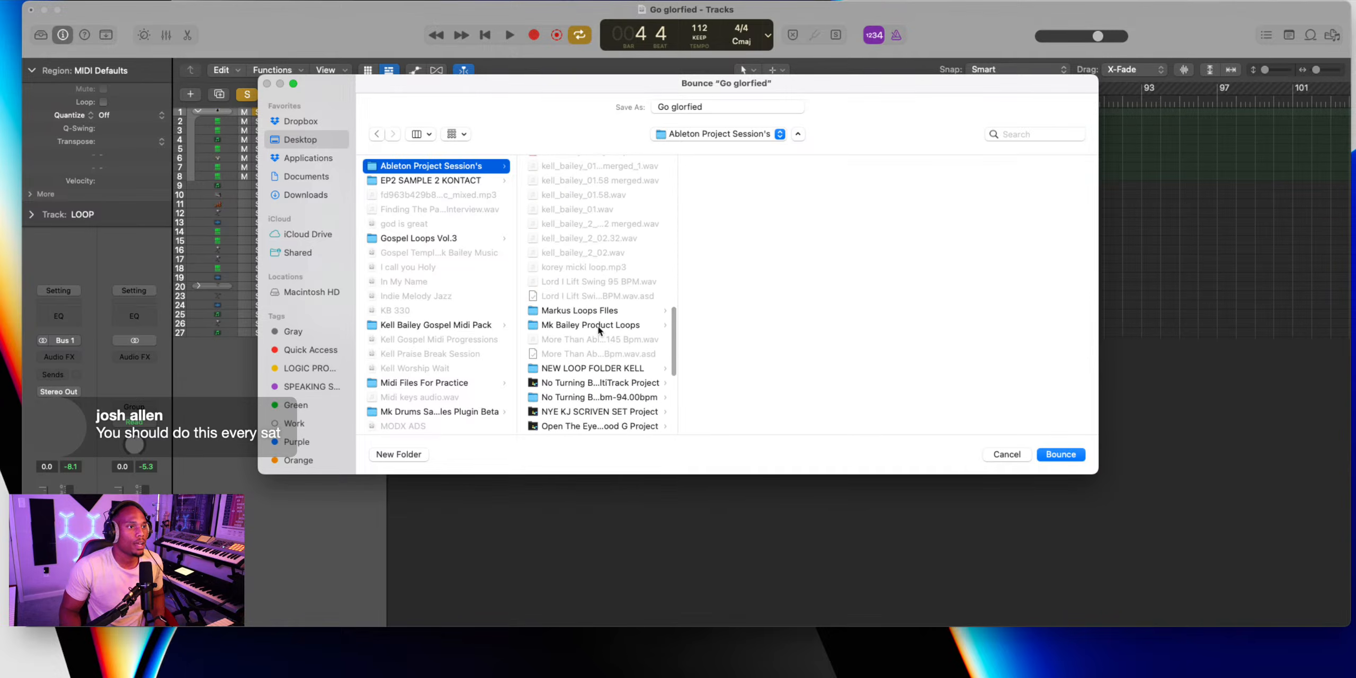
pyautogui.scroll(-5, 598, 327)
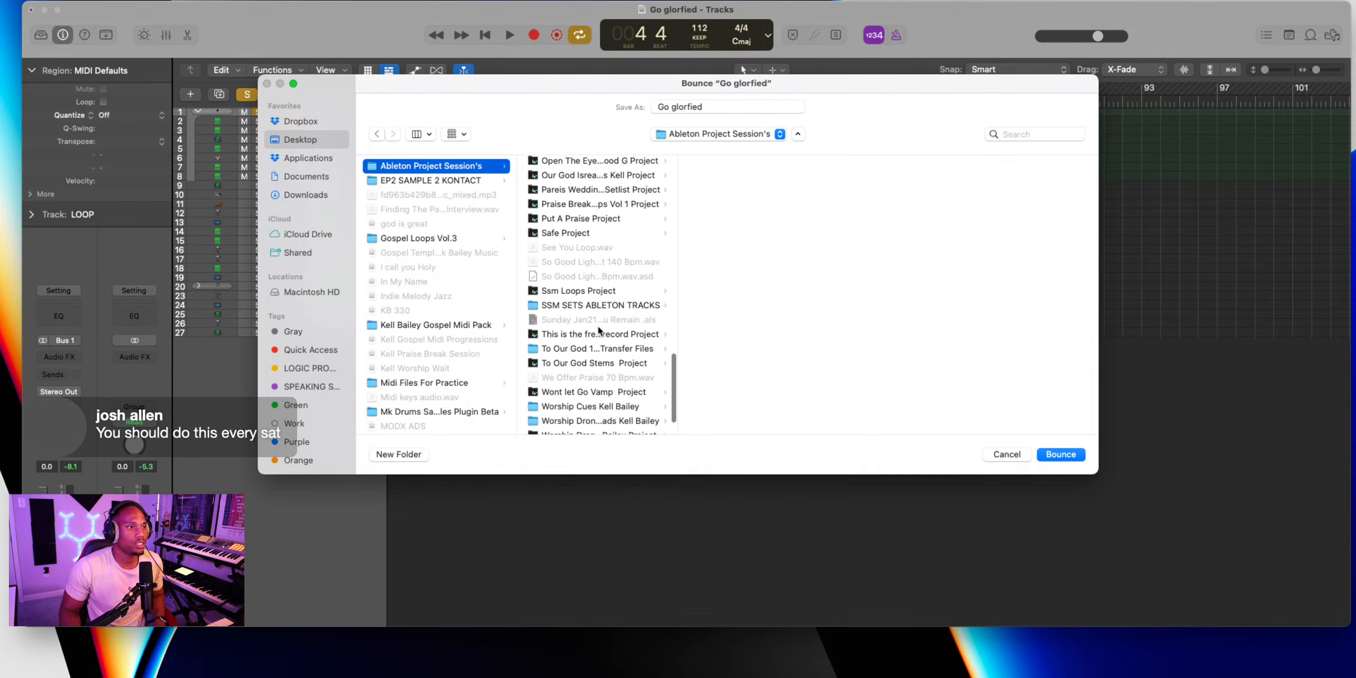
pyautogui.scroll(-1, 598, 330)
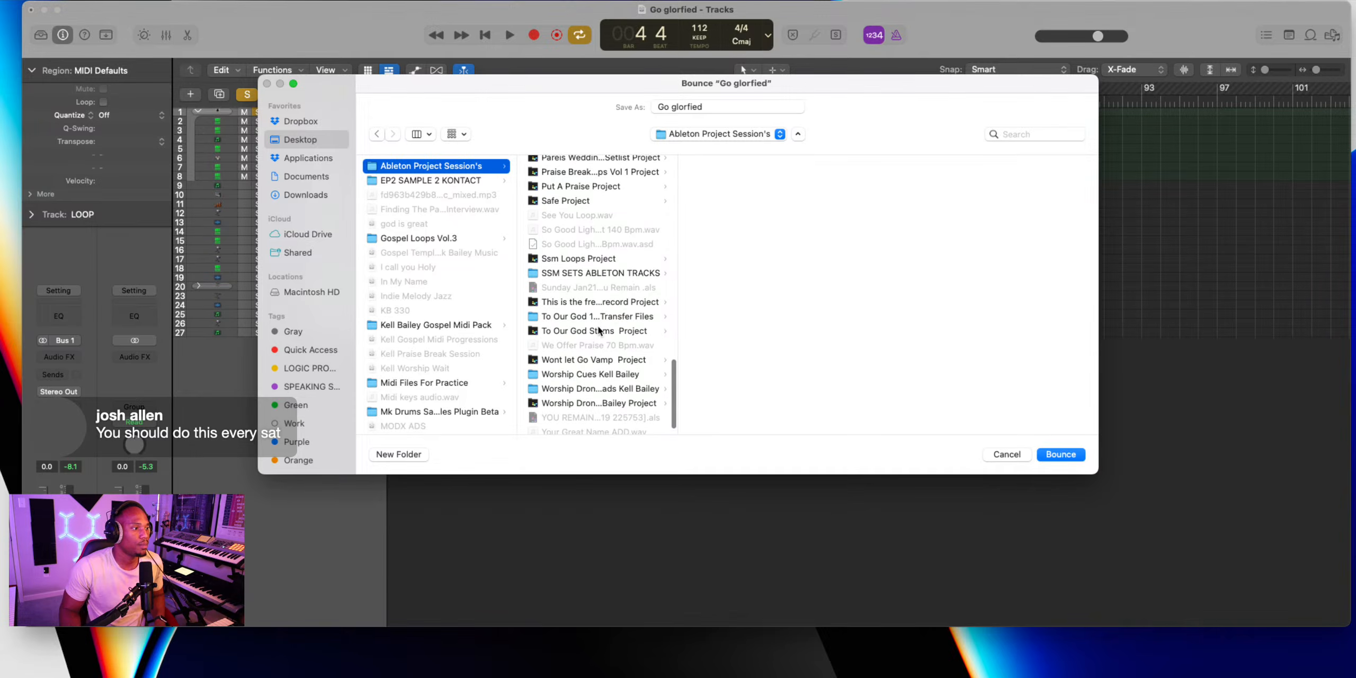
pyautogui.scroll(-1, 598, 328)
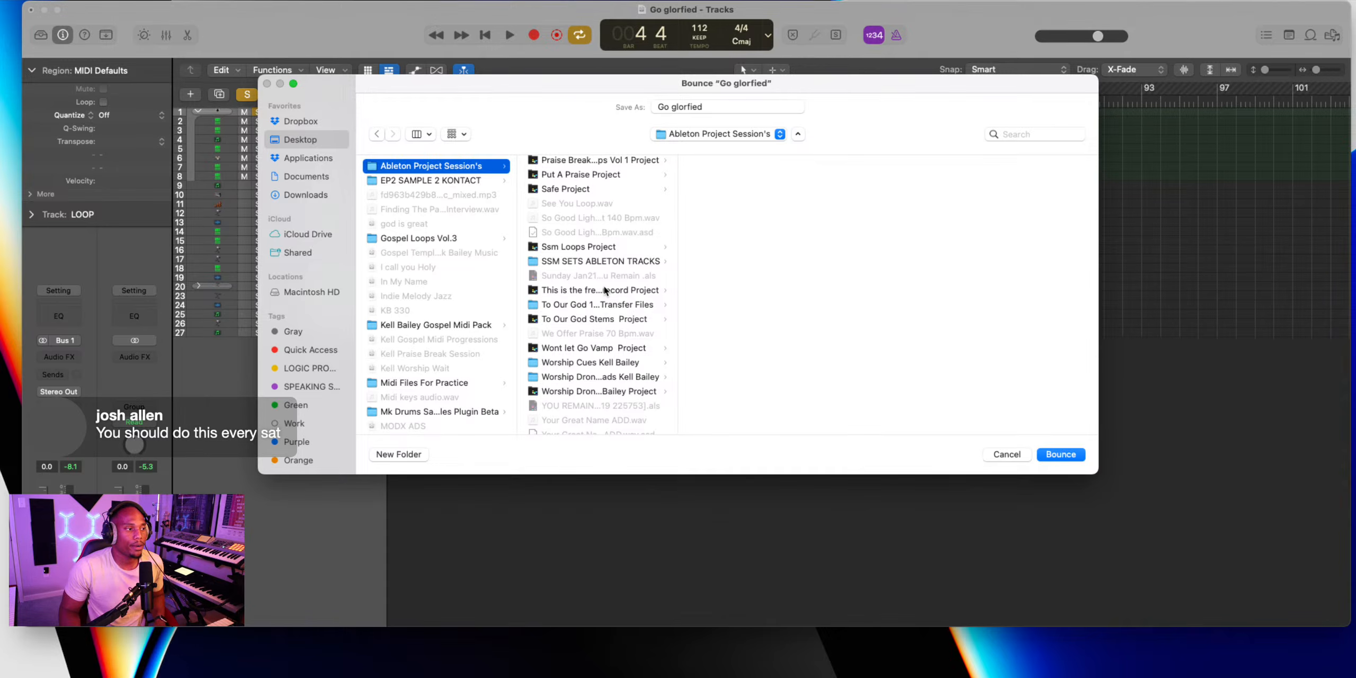
pyautogui.scroll(-1, 604, 290)
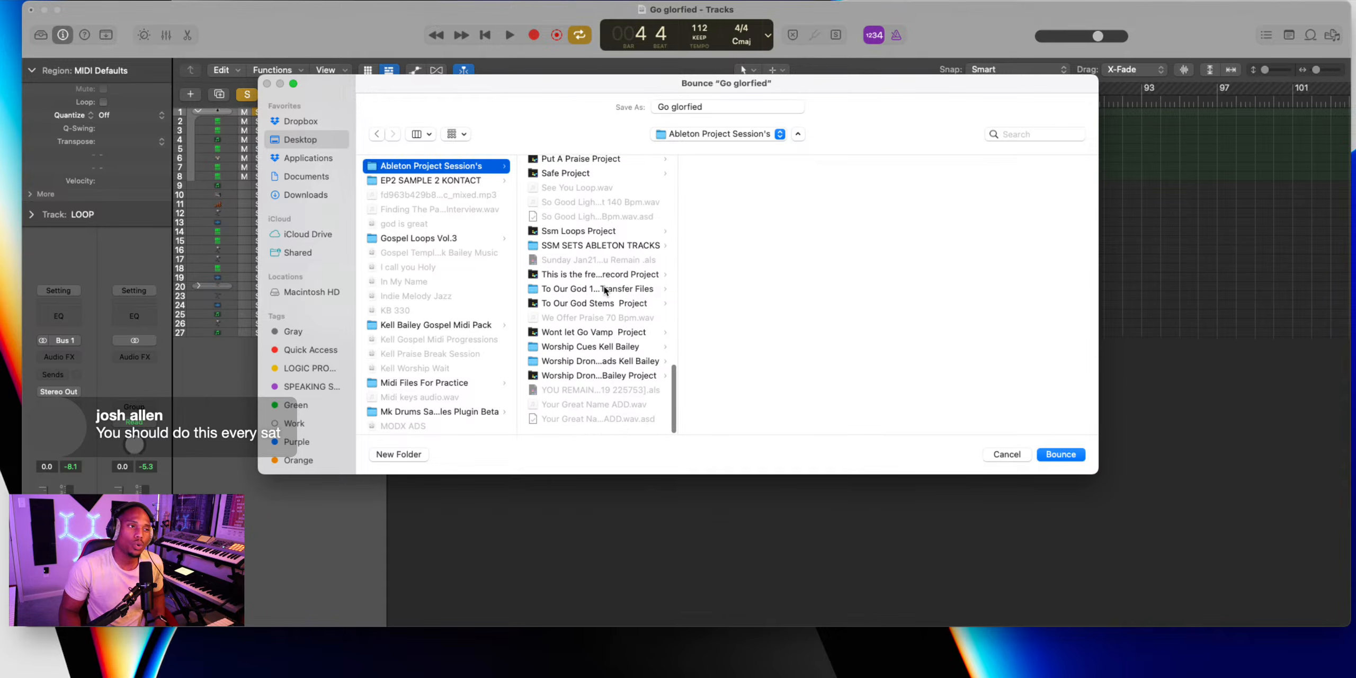
pyautogui.scroll(15, 604, 291)
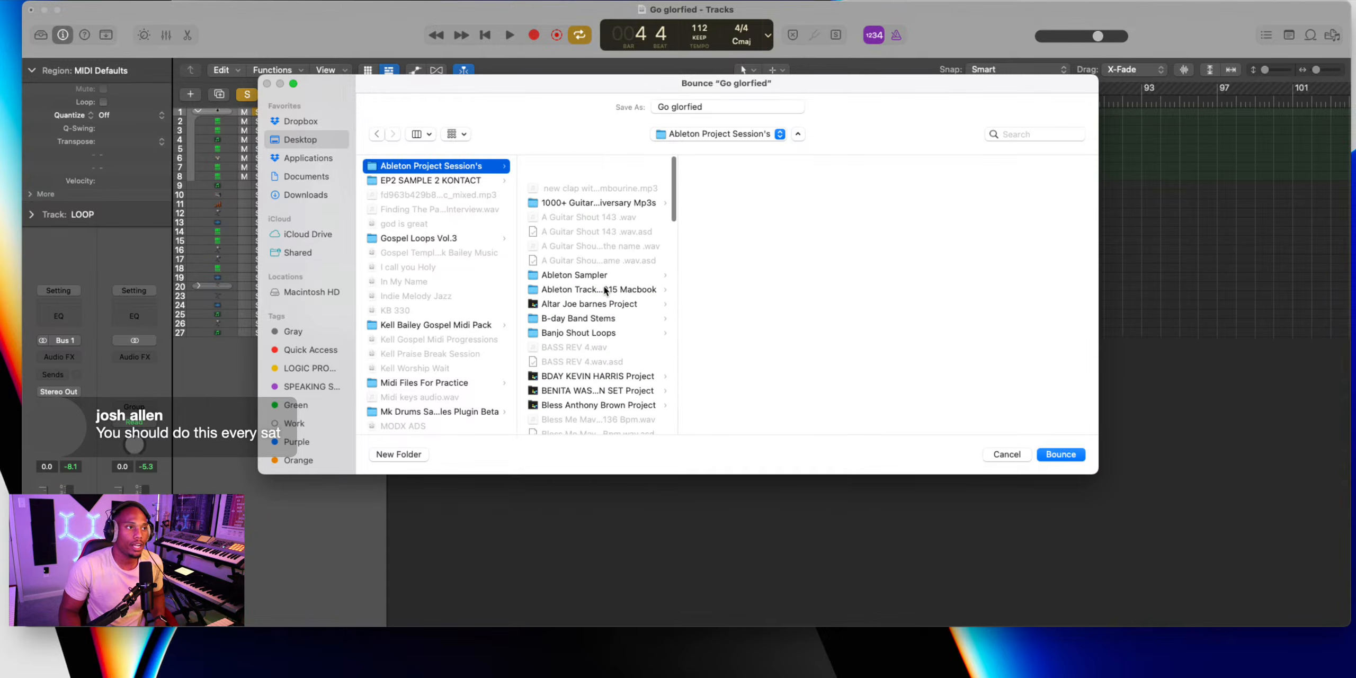
pyautogui.scroll(-1, 605, 290)
pyautogui.scroll(-8, 461, 290)
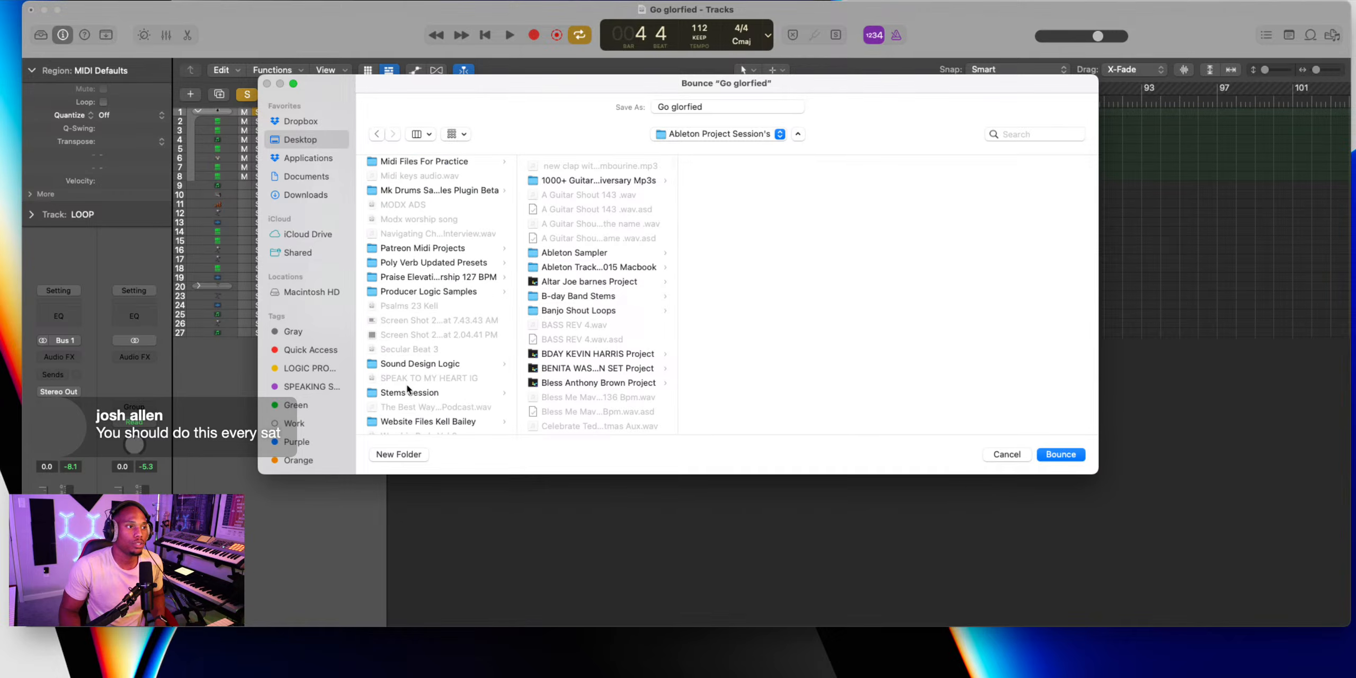
pyautogui.click(404, 393)
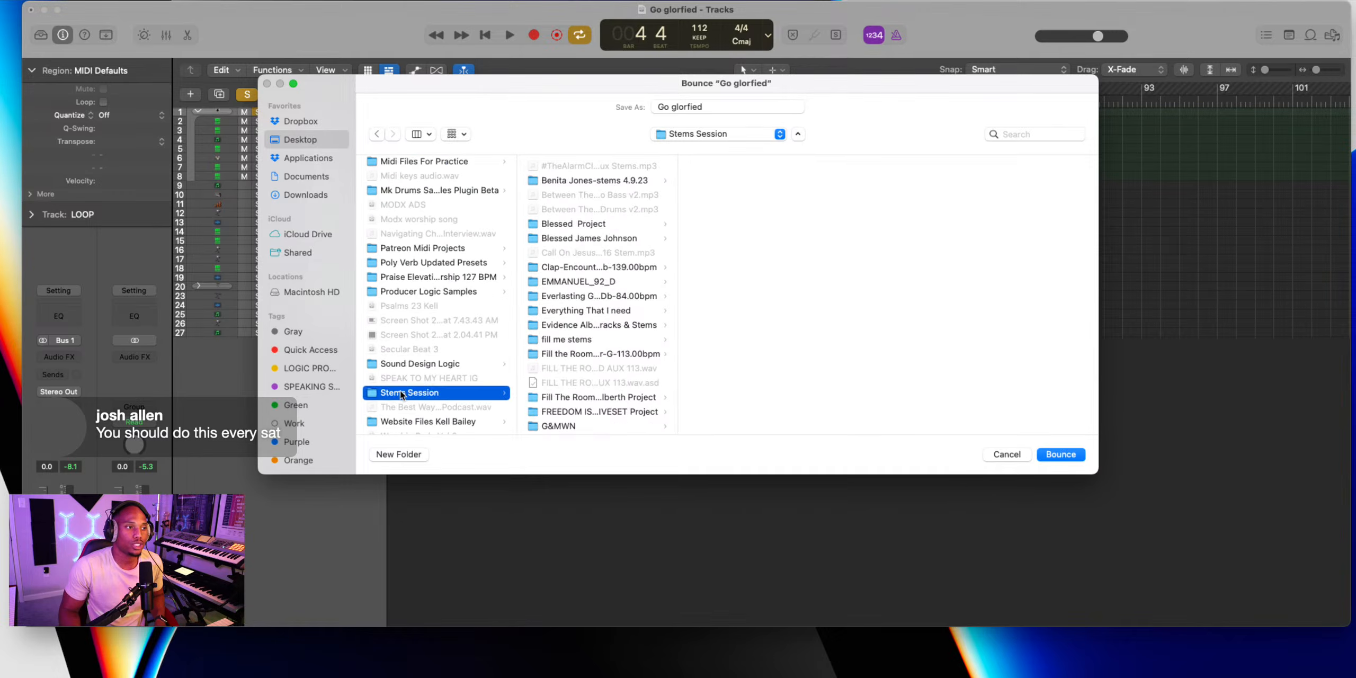
pyautogui.click(400, 456)
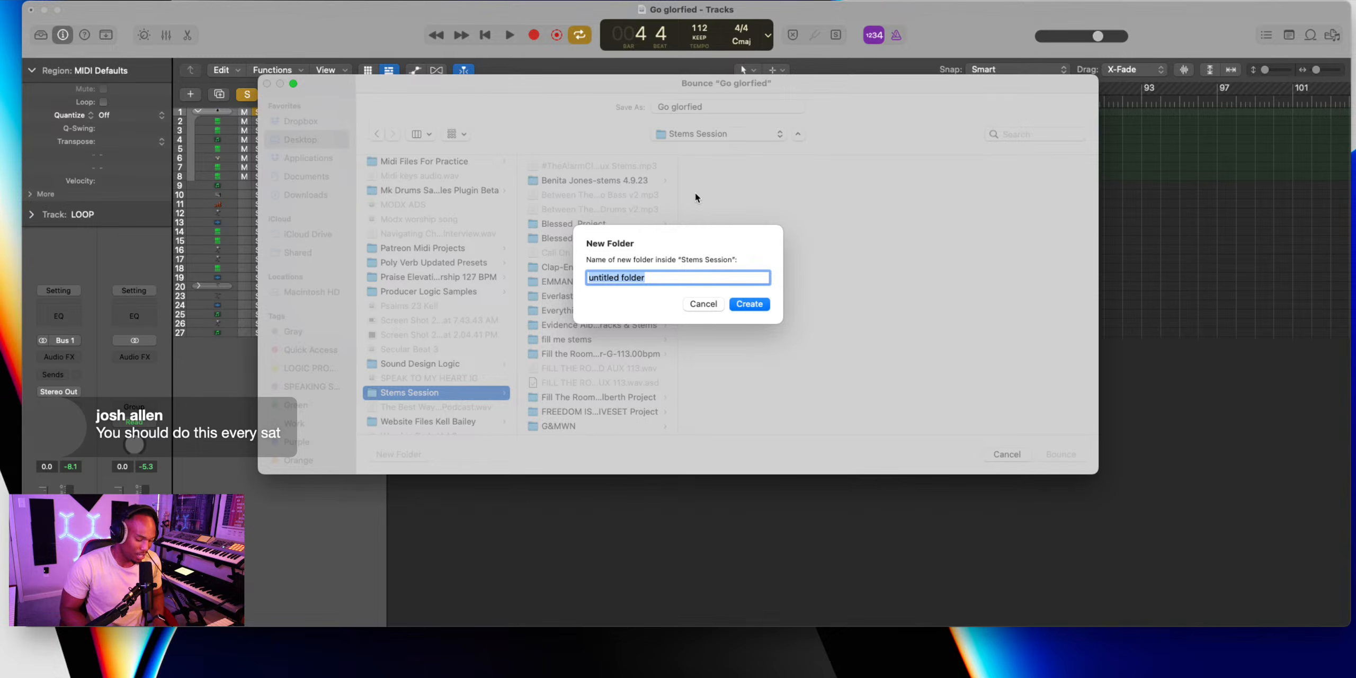
# Create a new folder named 'Be Glorified 112 Bpm' followed by the artist's name
pyautogui.write('BE')
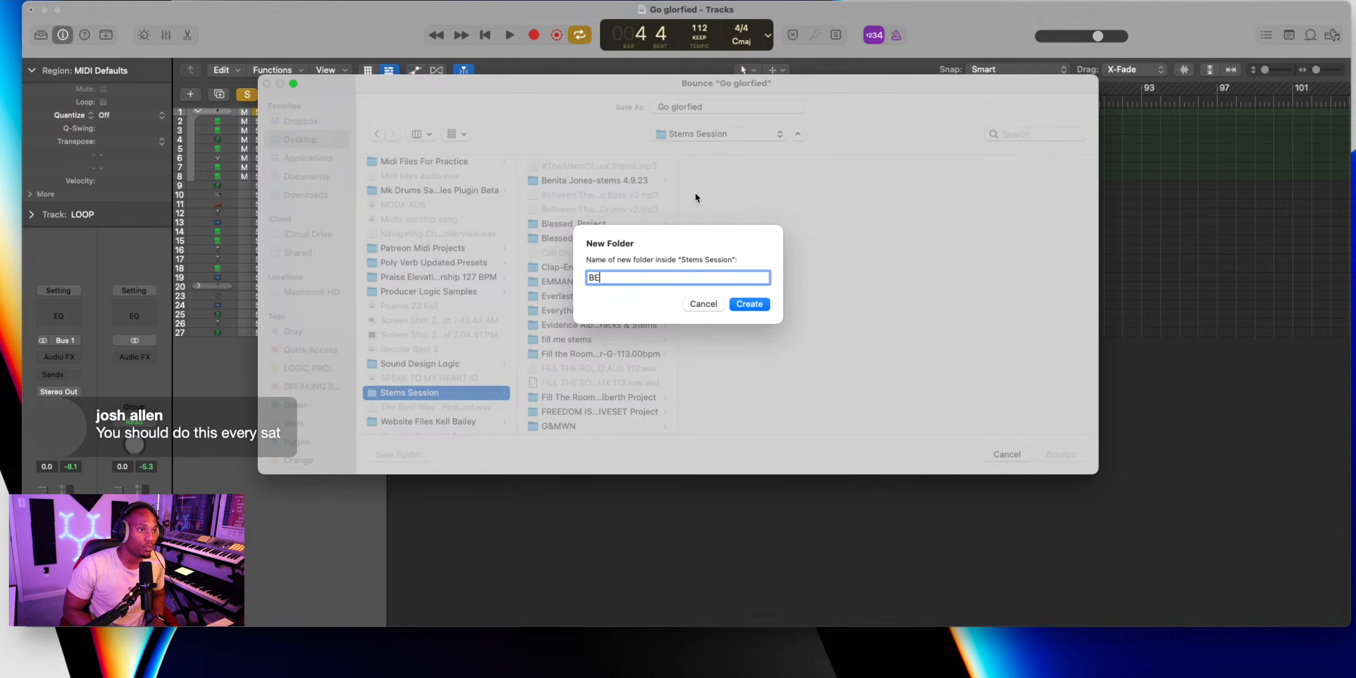
pyautogui.press('BackSpace')
pyautogui.write('e ')
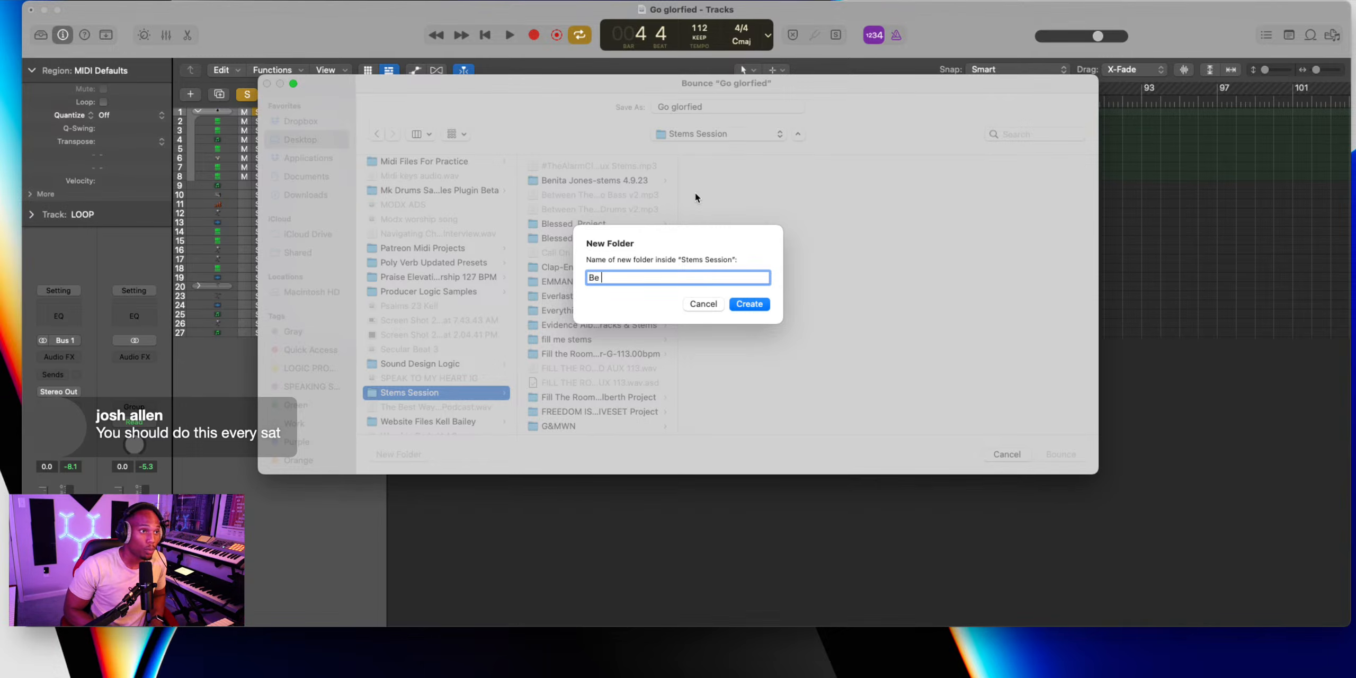
pyautogui.write('Glor')
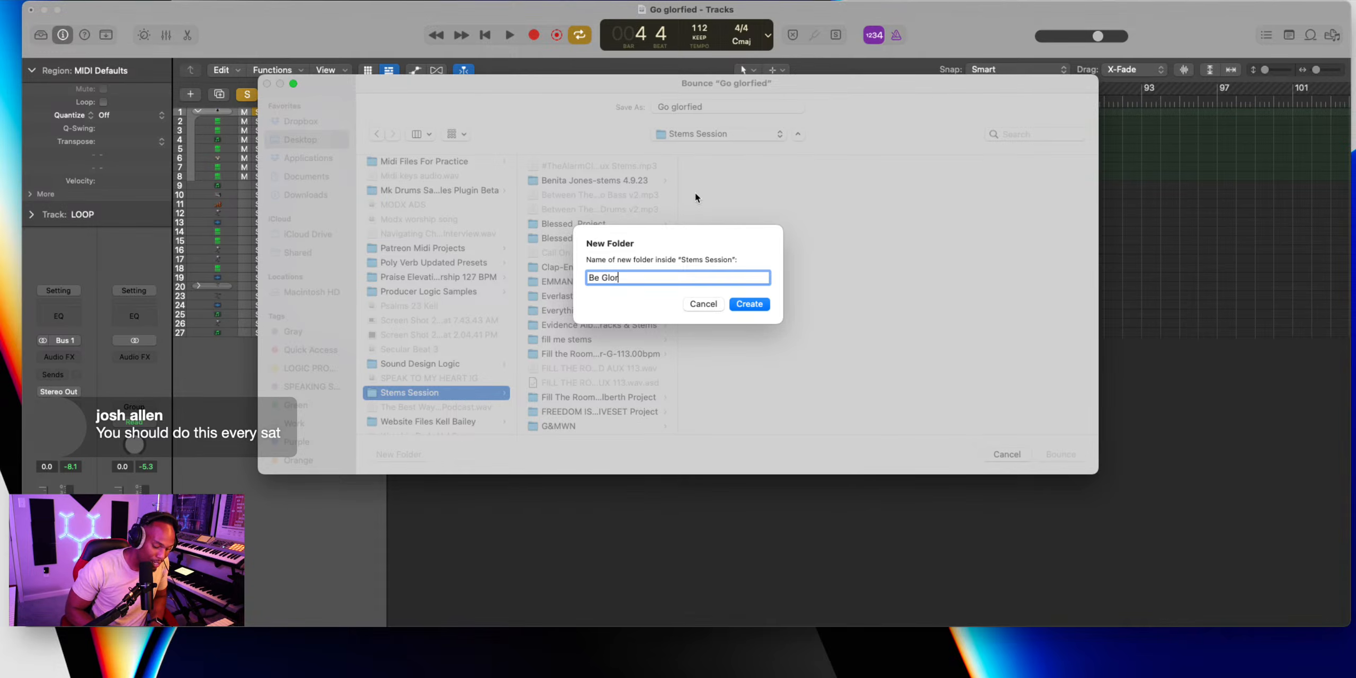
pyautogui.write('fie')
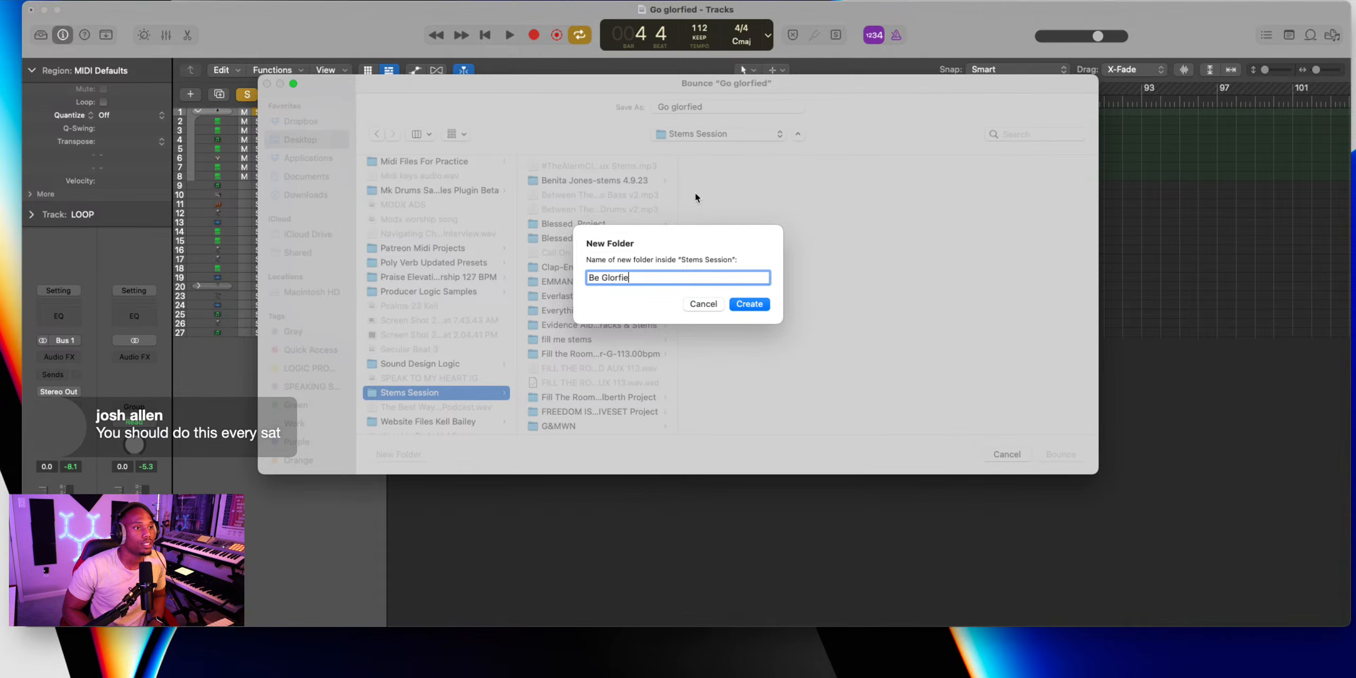
pyautogui.press('BackSpace')
pyautogui.press('BackSpace')
pyautogui.press('BackSpace')
pyautogui.write('ified')
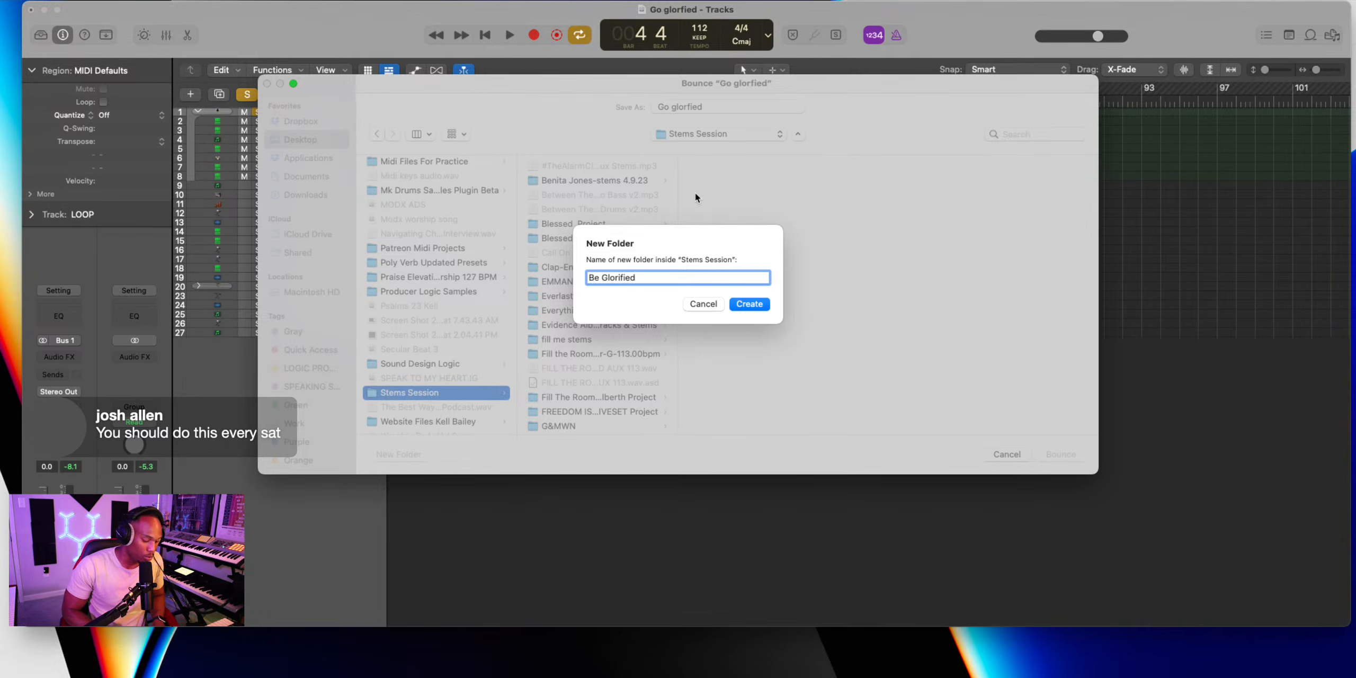
pyautogui.write(' 112 Bppm')
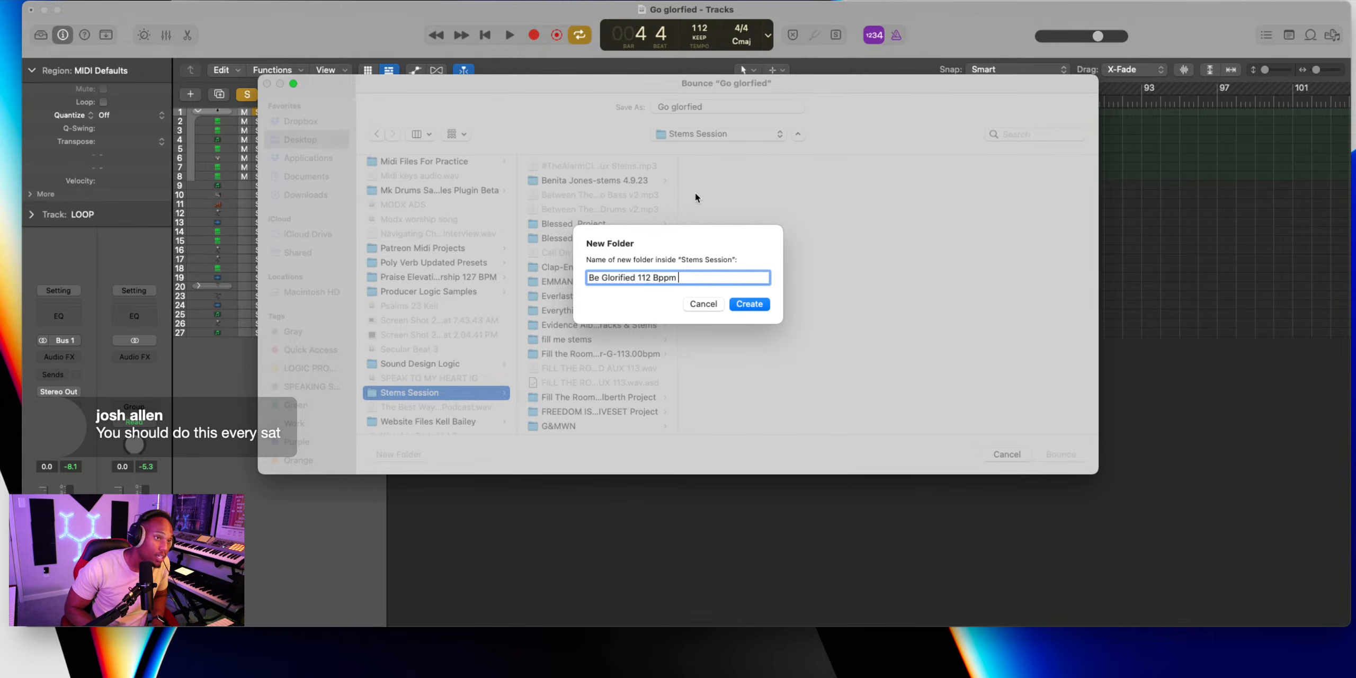
pyautogui.press('BackSpace')
pyautogui.press('BackSpace')
pyautogui.press('BackSpace')
pyautogui.write('p')
pyautogui.press('BackSpace')
pyautogui.write('m Kell Bai')
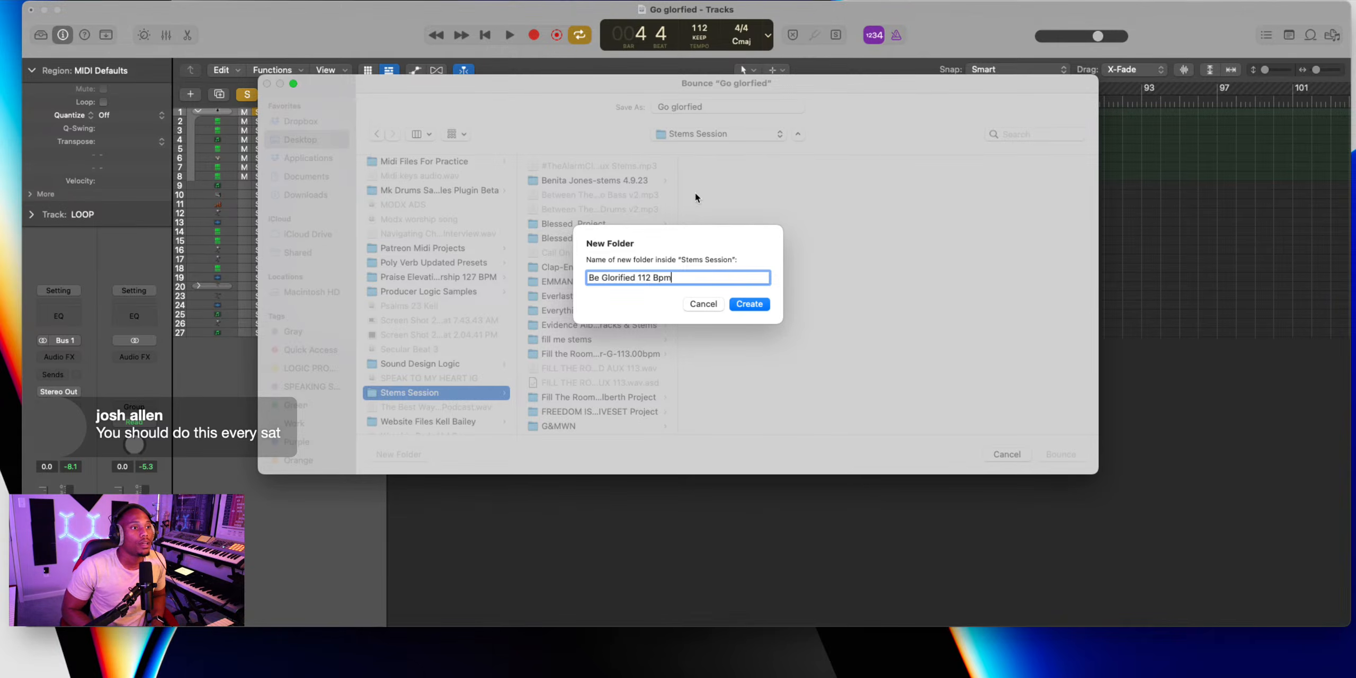
pyautogui.write('leu')
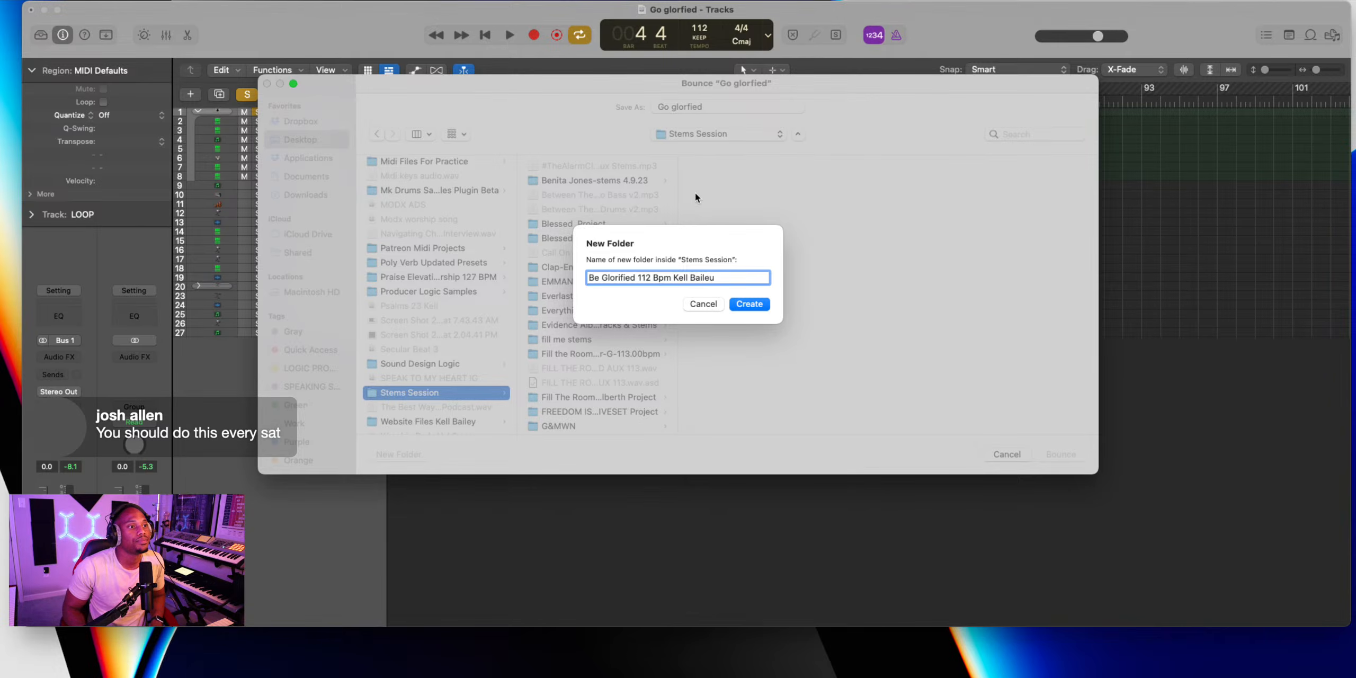
pyautogui.press('BackSpace')
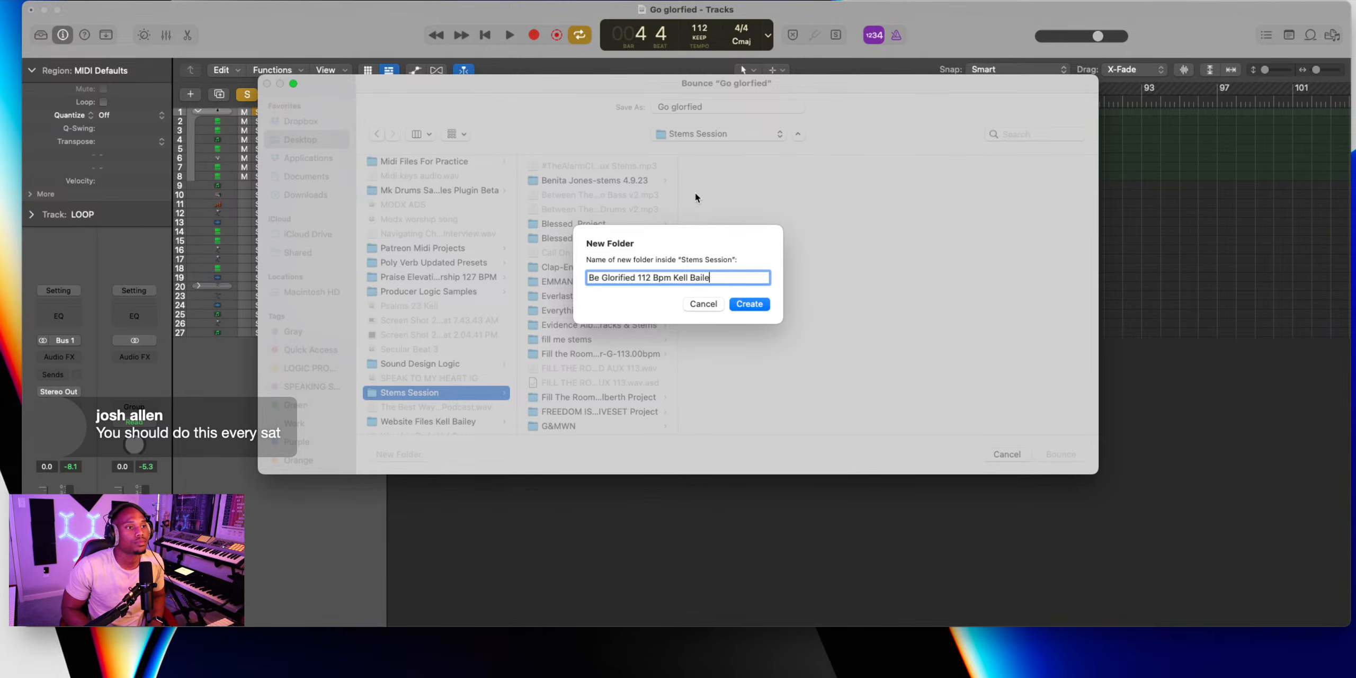
pyautogui.write('y')
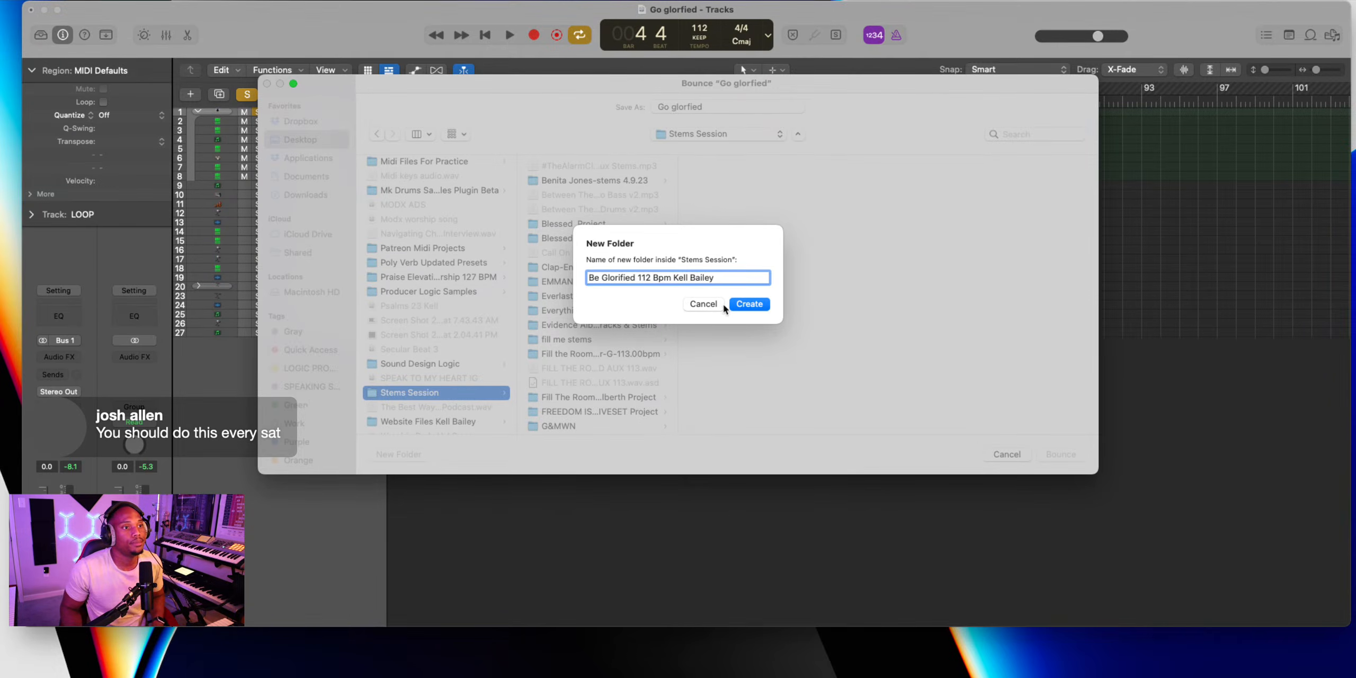
pyautogui.click(740, 306)
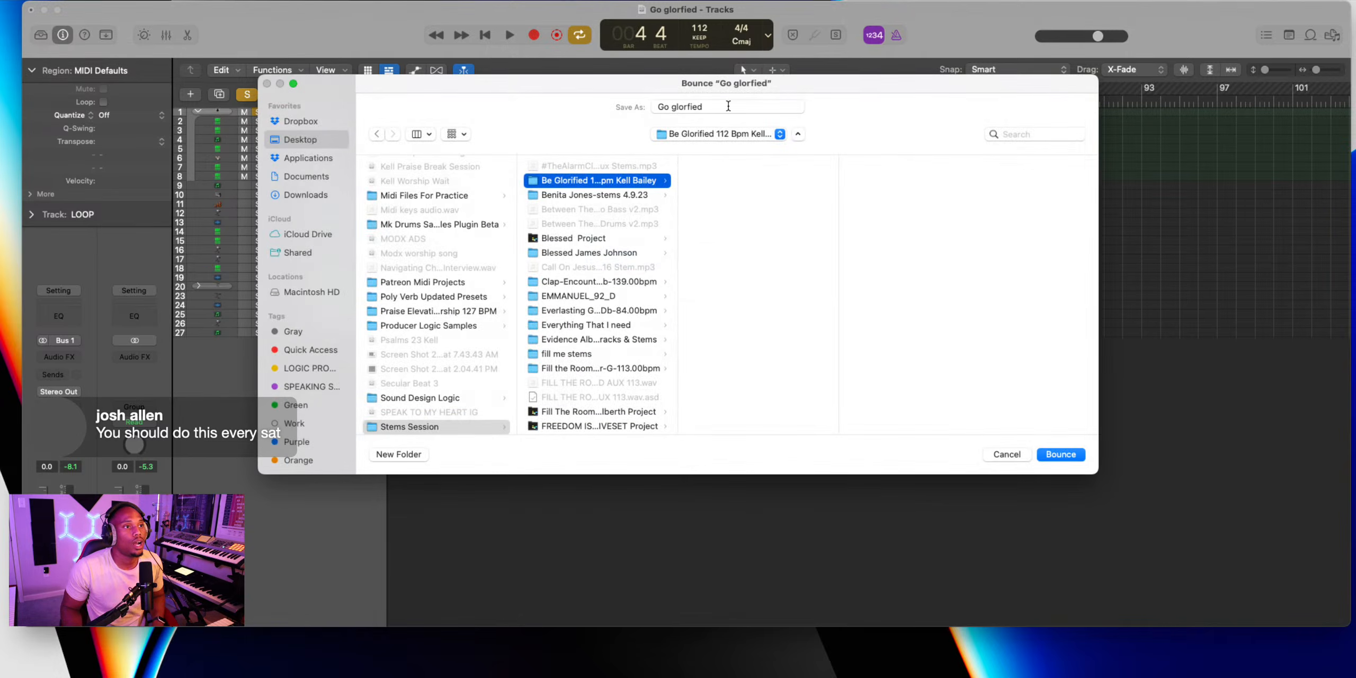
# Name the bounce file 'Loop 112 Bpm' and bounce the LOOP stem
pyautogui.click(729, 105)
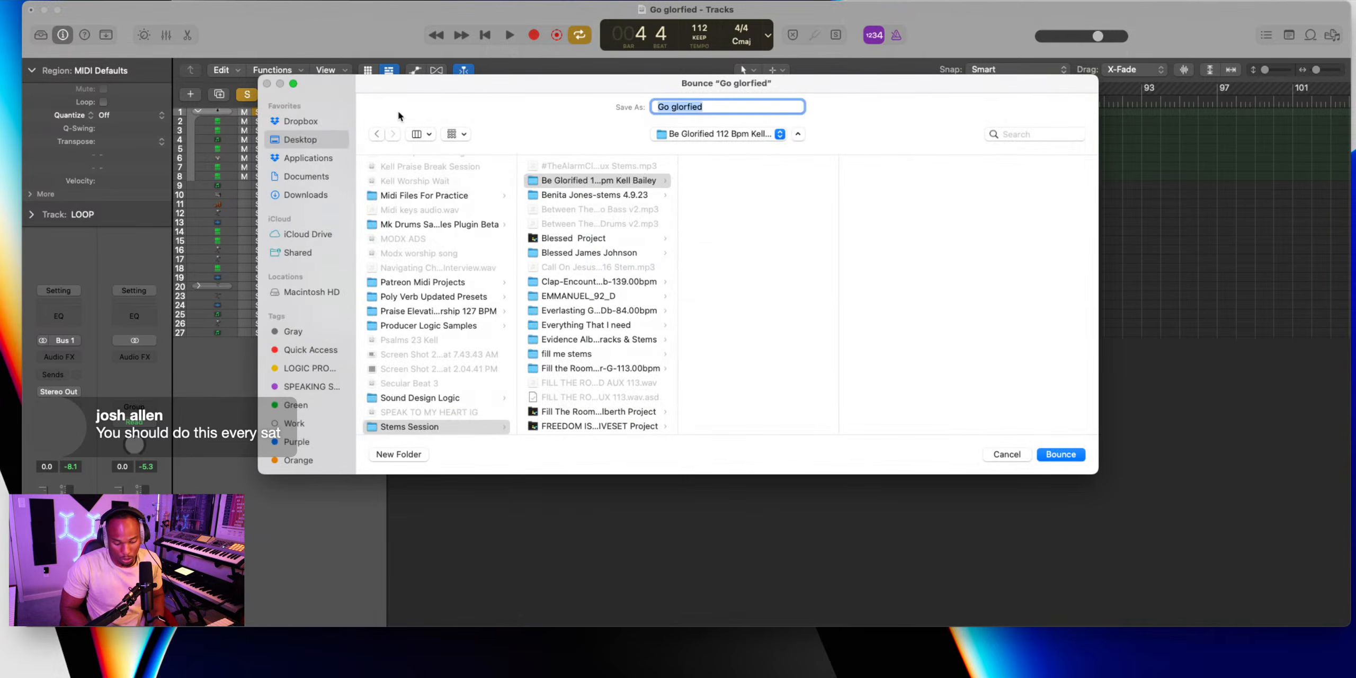
pyautogui.write('Loop 112 Bpm')
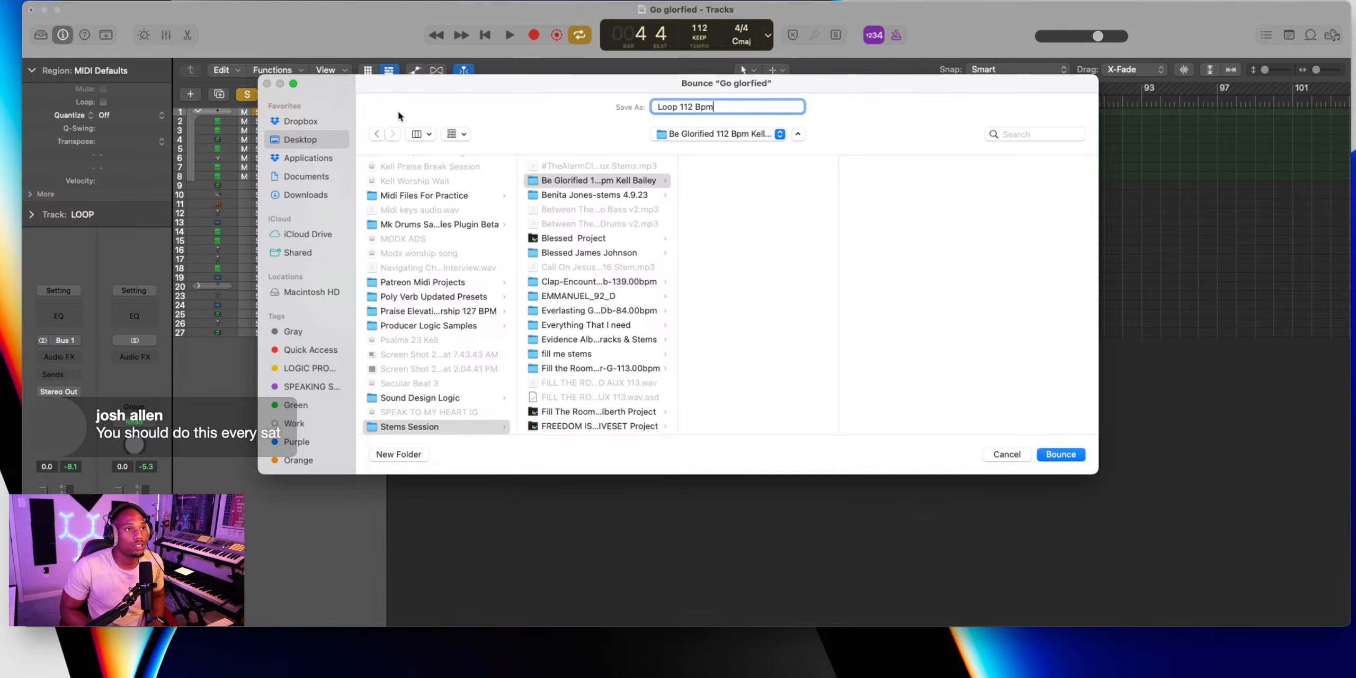
pyautogui.press('Return')
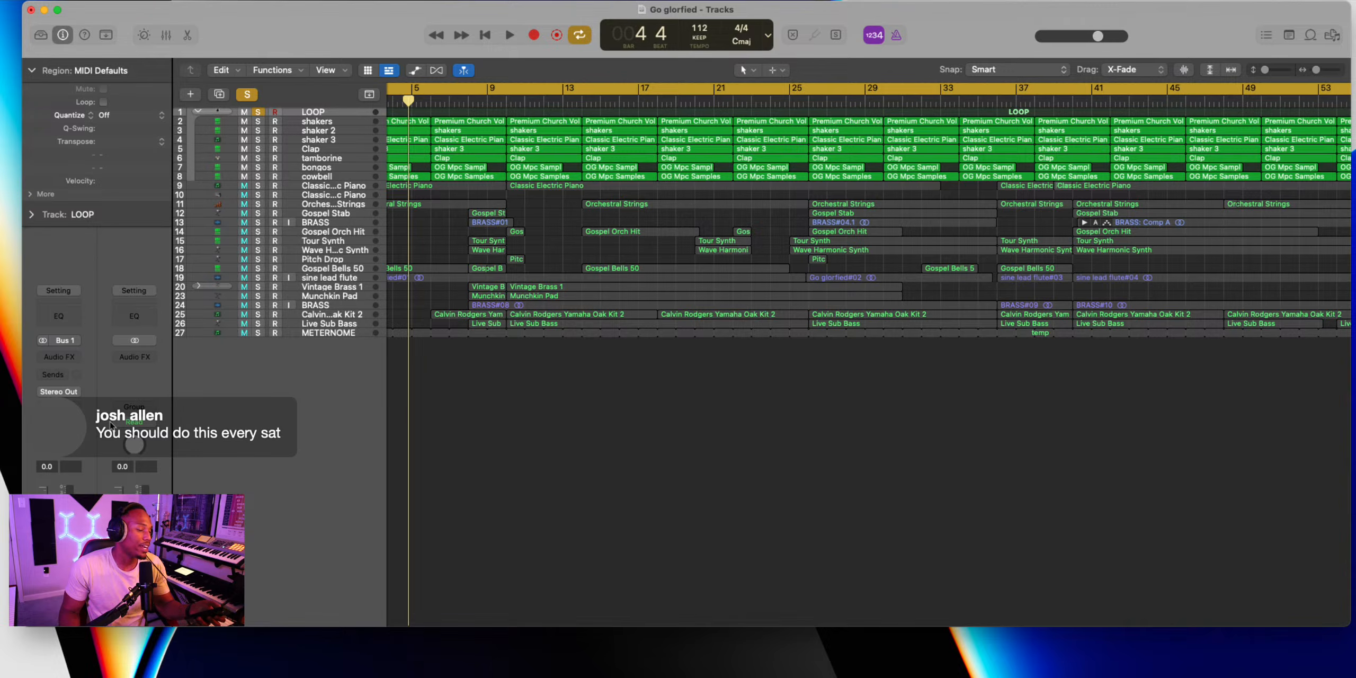
# Unsolo and collapse the LOOP stack, then try soloing the Electric Piano and Orchestral Strings tracks
pyautogui.click(249, 94)
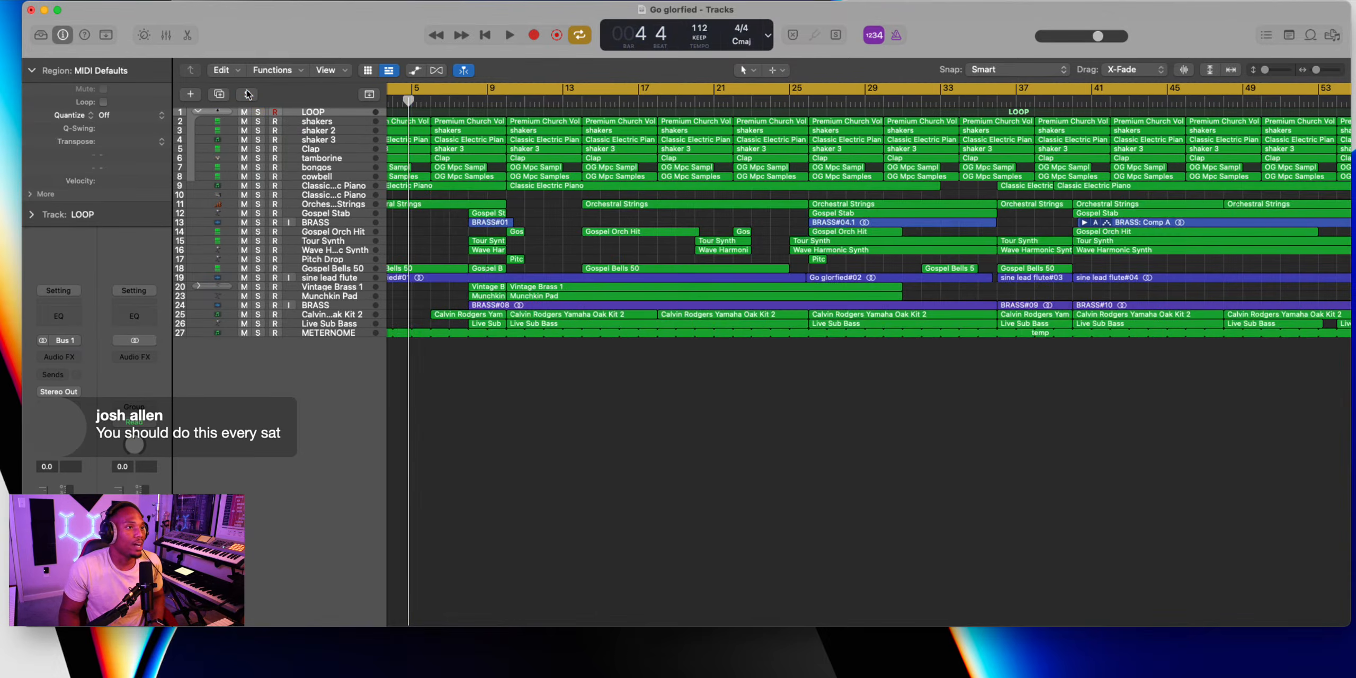
pyautogui.click(195, 111)
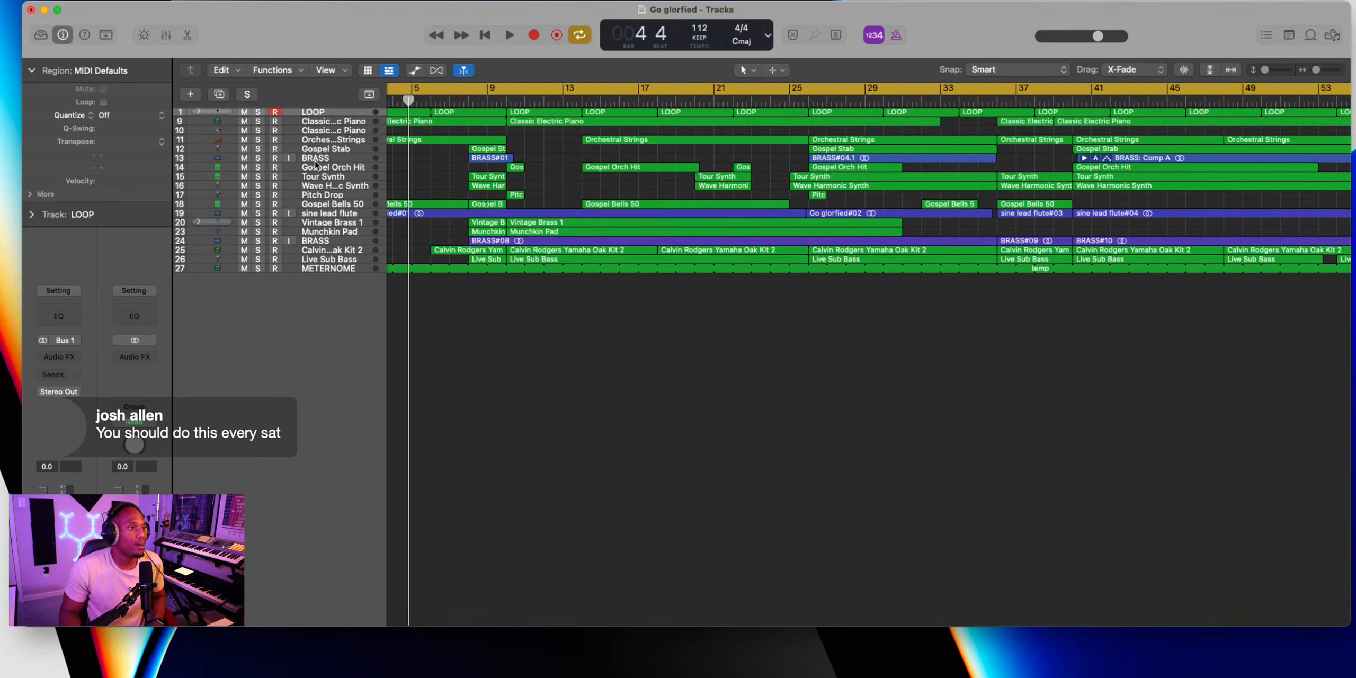
pyautogui.click(314, 141)
pyautogui.click(312, 131)
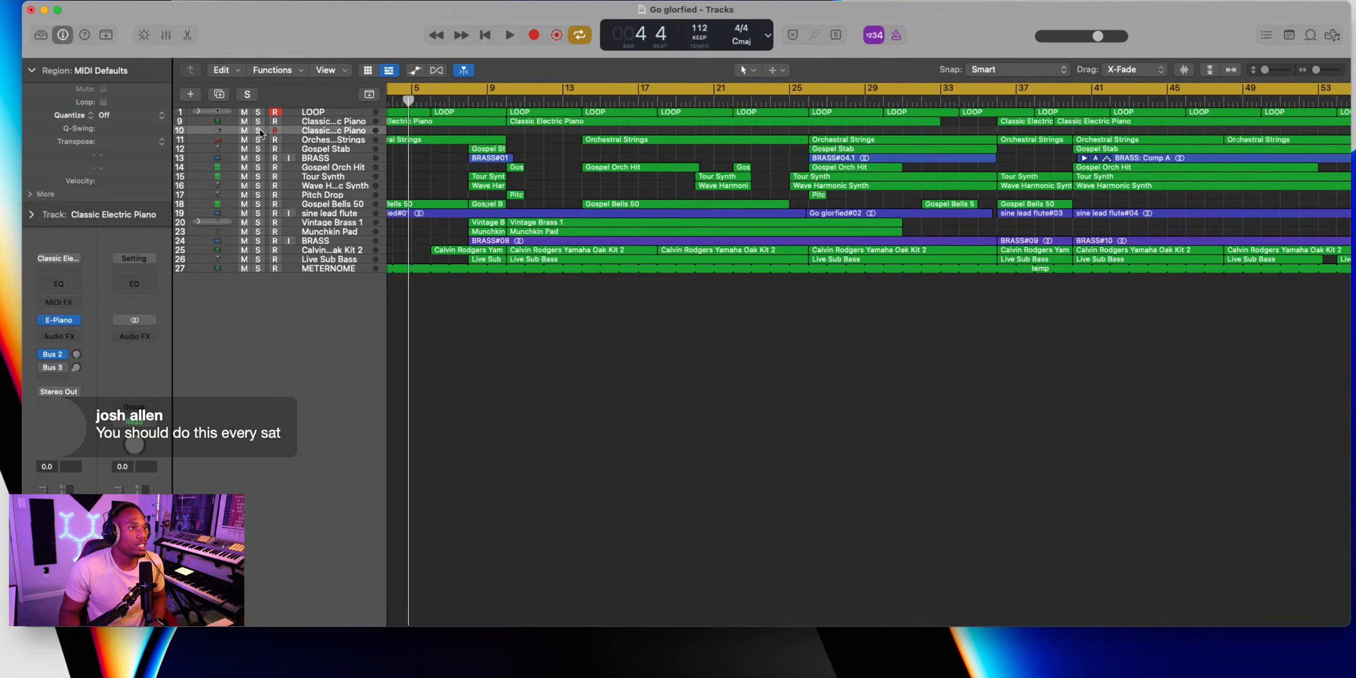
pyautogui.click(258, 130)
pyautogui.press('Return')
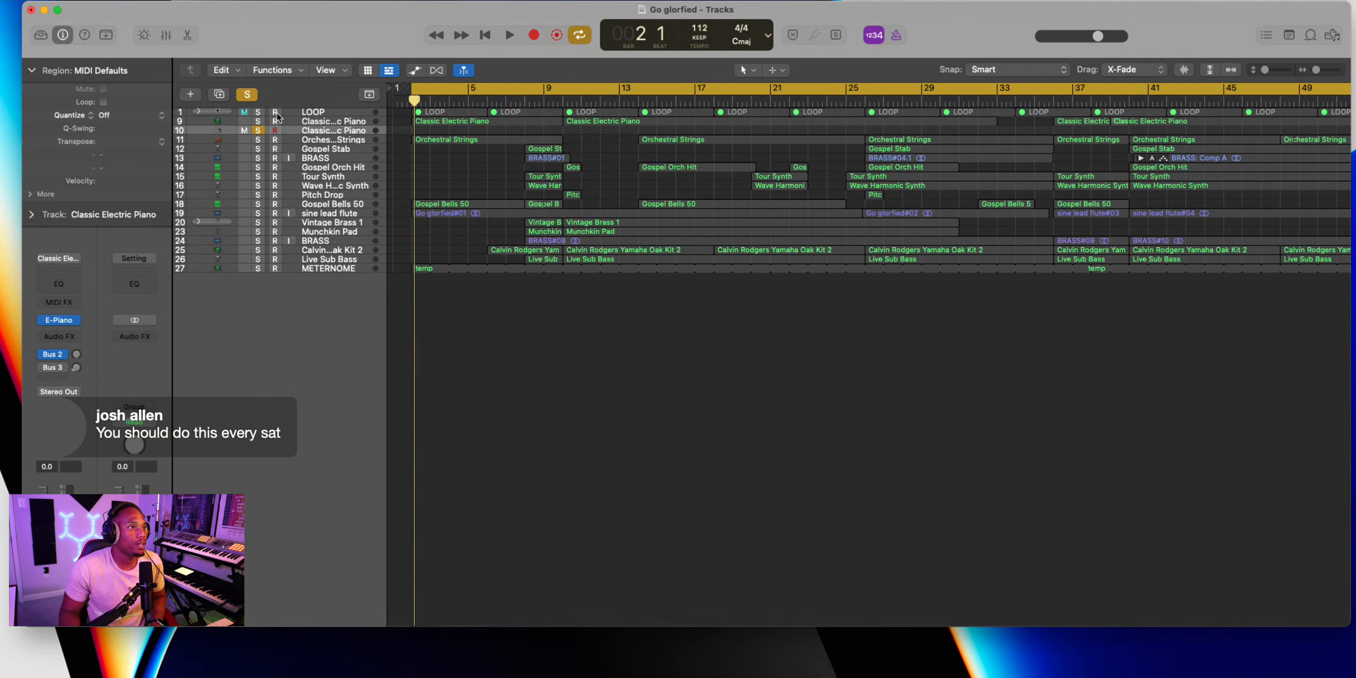
pyautogui.click(258, 139)
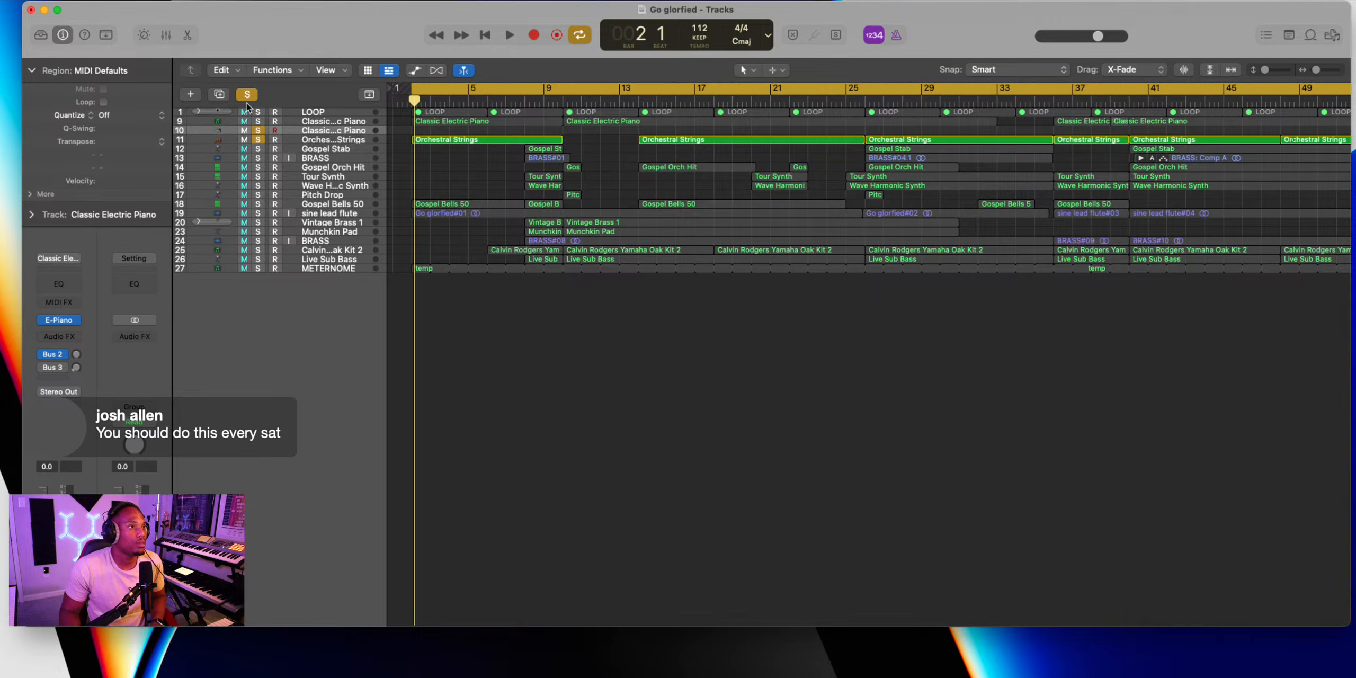
# Solo only the first Classic Electric Piano track, audition it, and select its five regions
pyautogui.click(247, 97)
pyautogui.click(258, 121)
pyautogui.press('space')
pyautogui.scroll(-5, 469, 157)
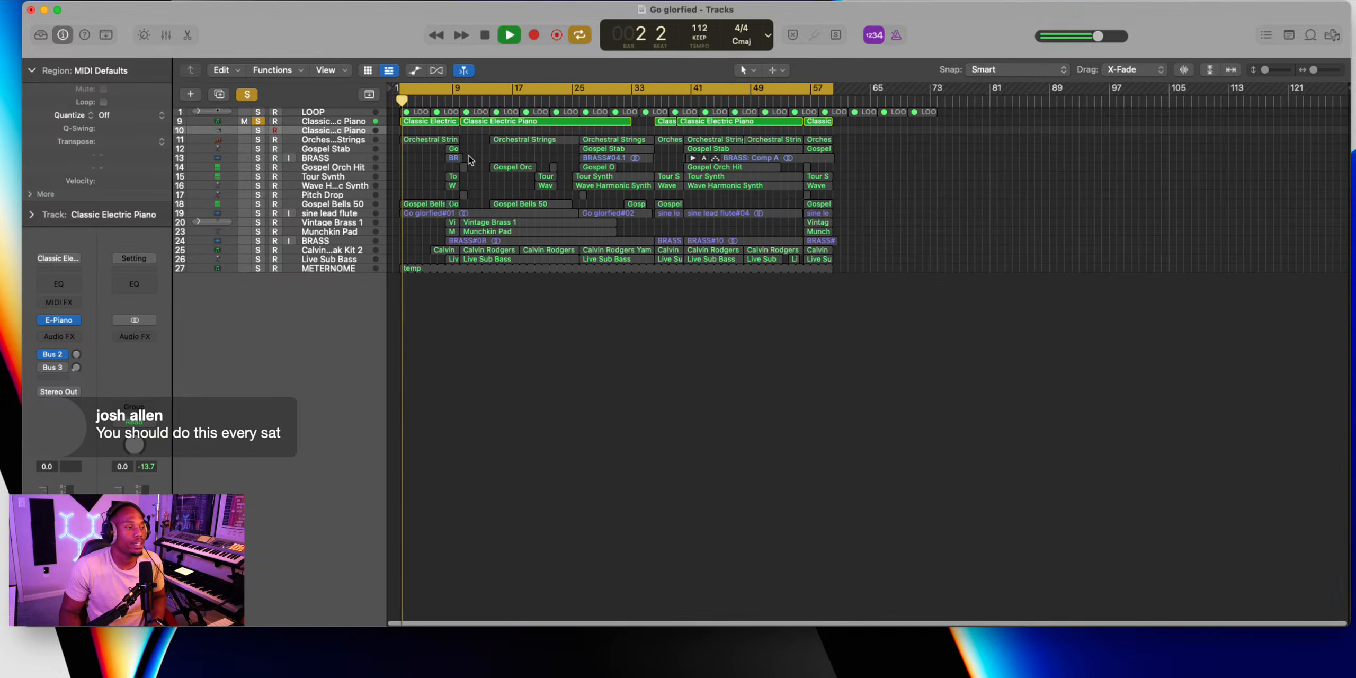
pyautogui.click(337, 122)
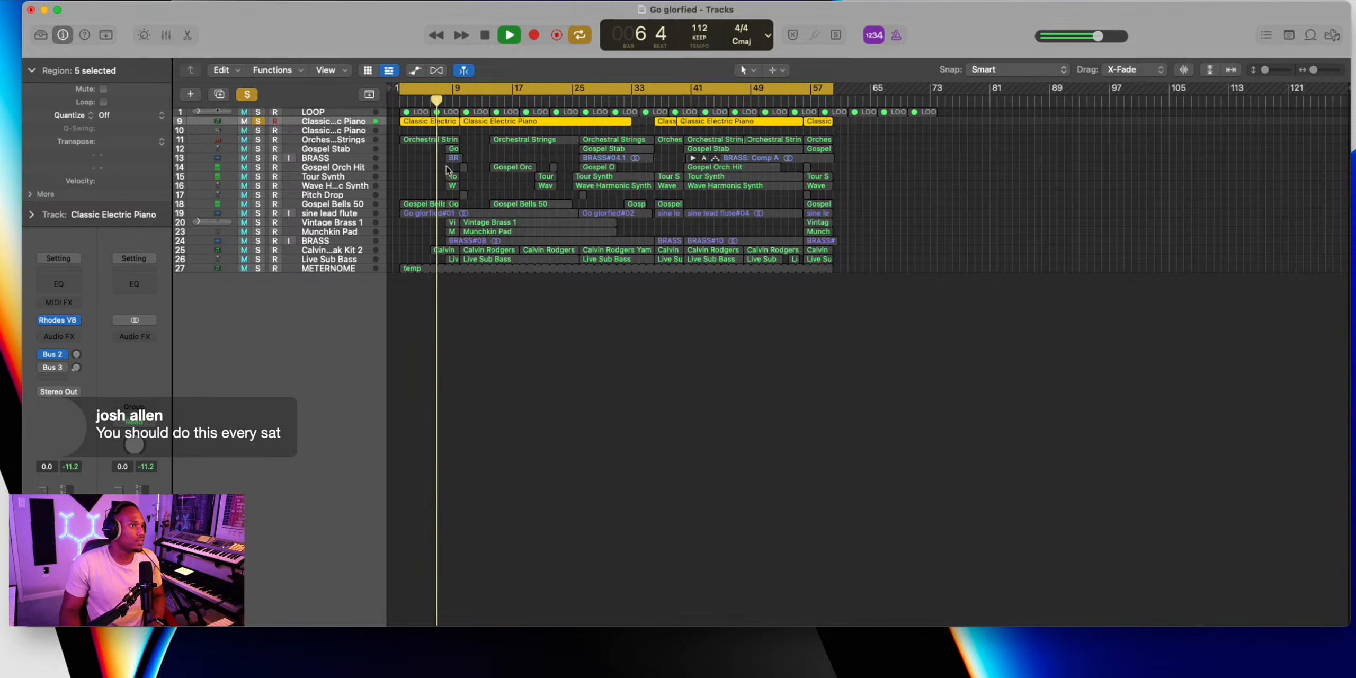
pyautogui.press('space')
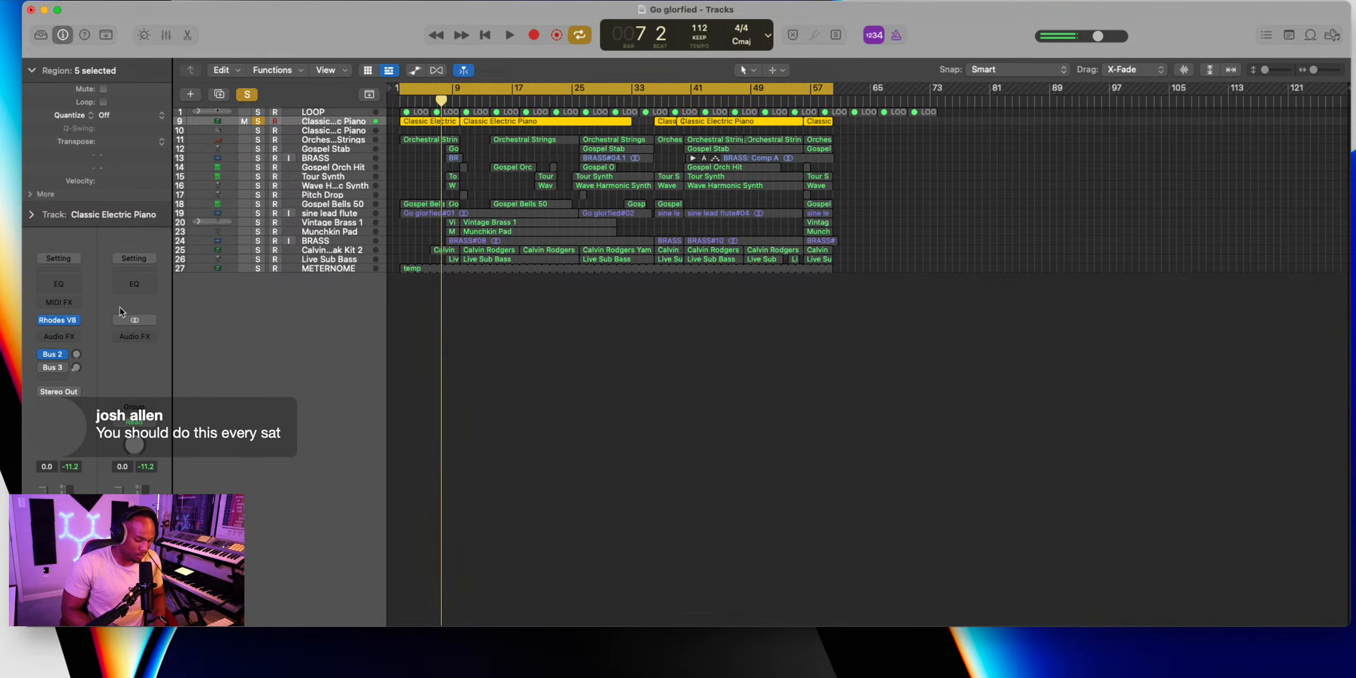
pyautogui.press('super+b')
# Bounce the soloed Classic Electric Piano as 'Rhodes' into the Be Glorified 112 Bpm folder
pyautogui.press('Return')
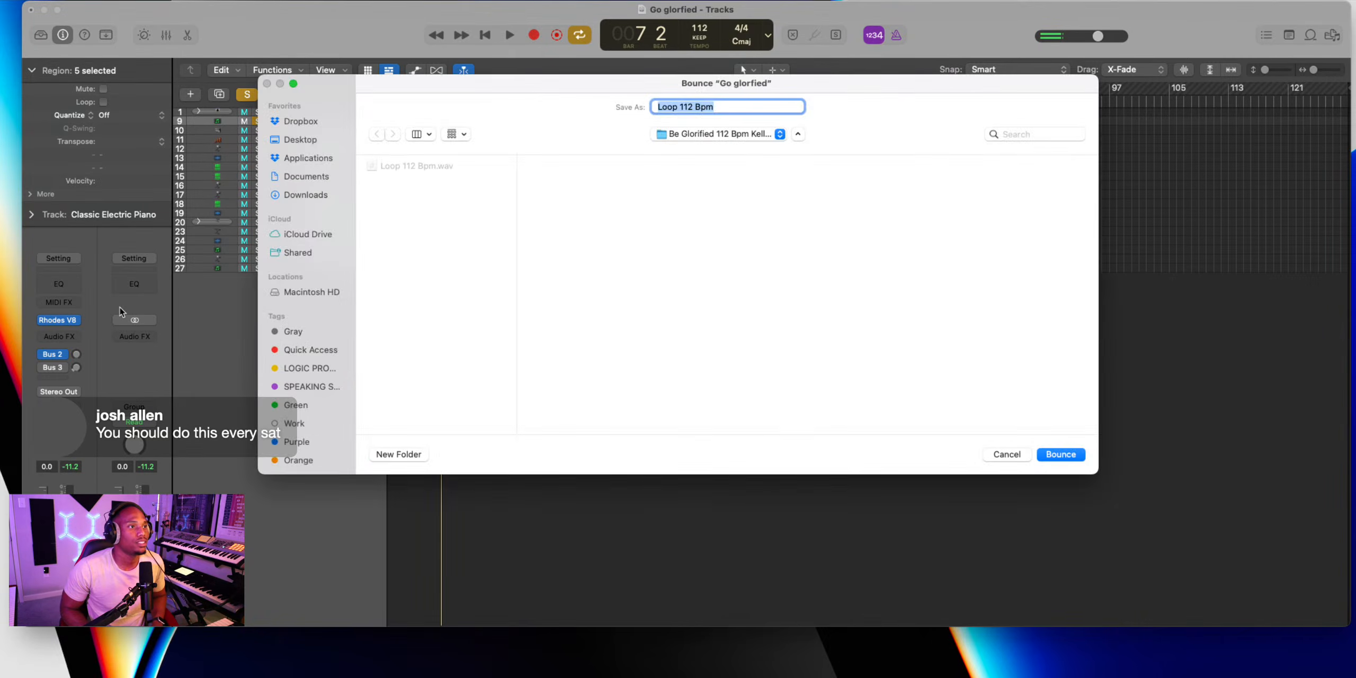
pyautogui.write('Rhodes')
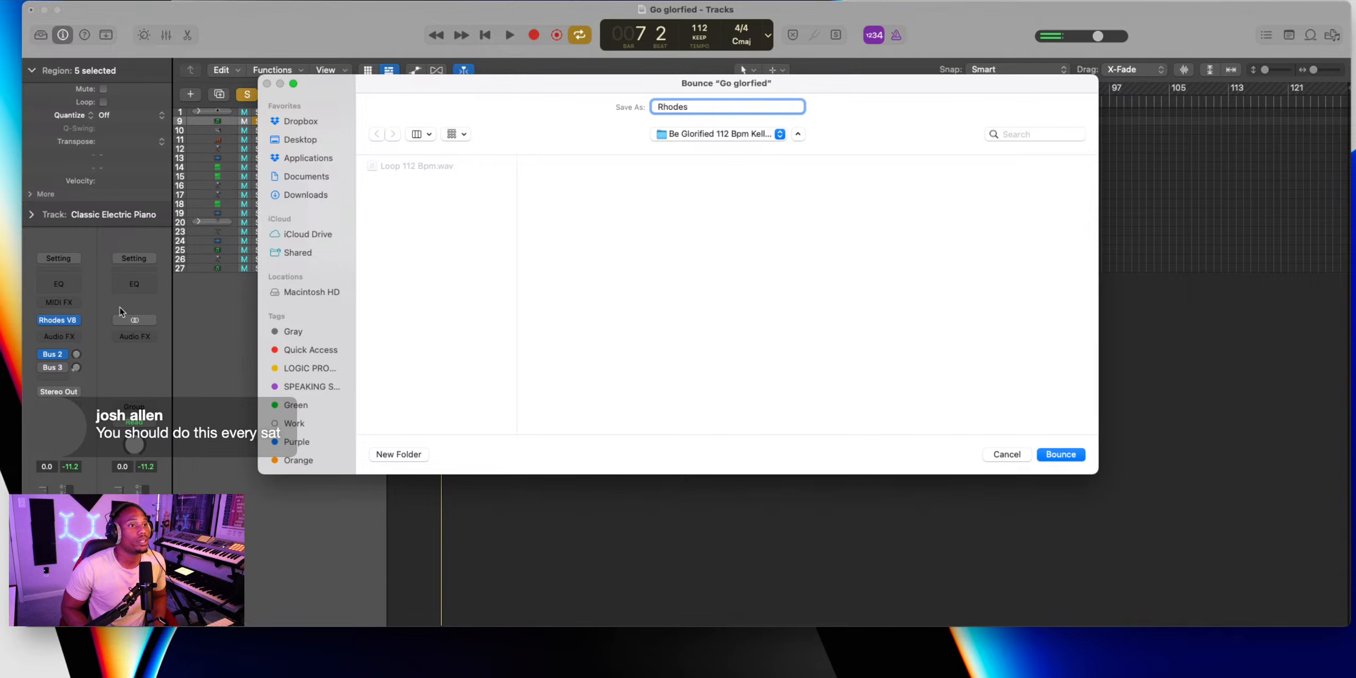
pyautogui.press('Return')
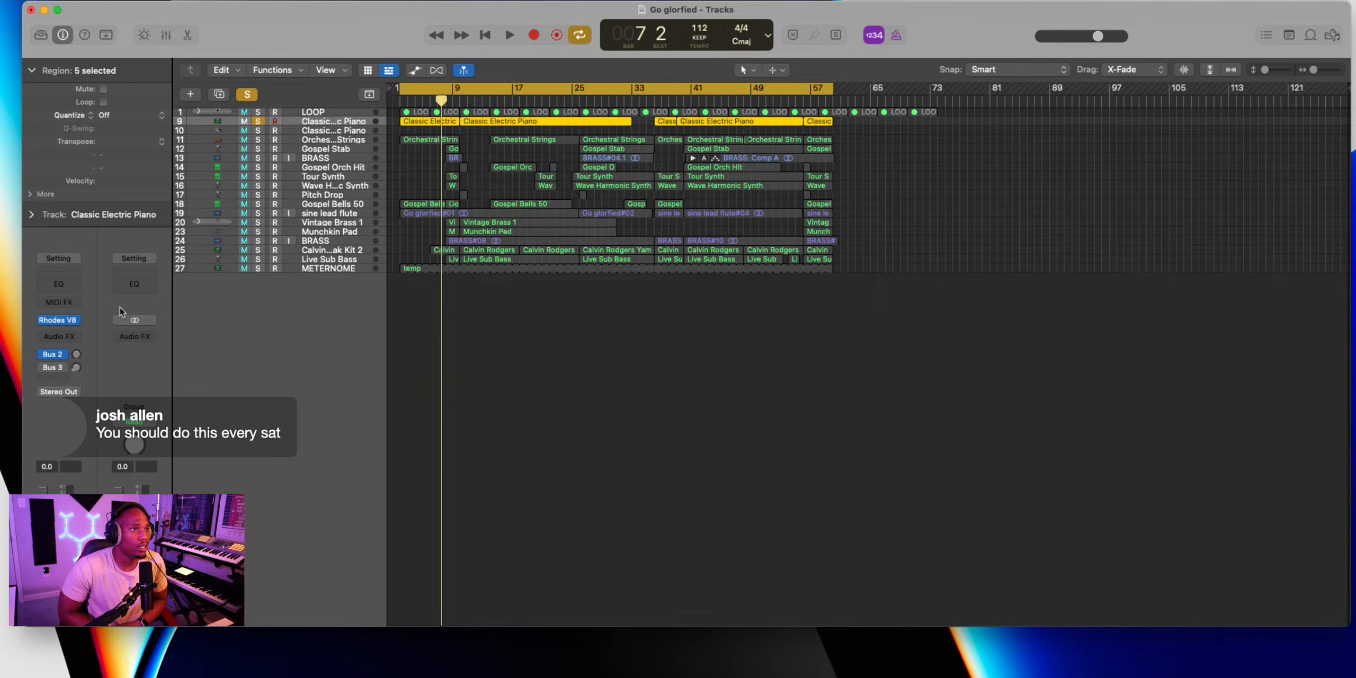
pyautogui.click(240, 98)
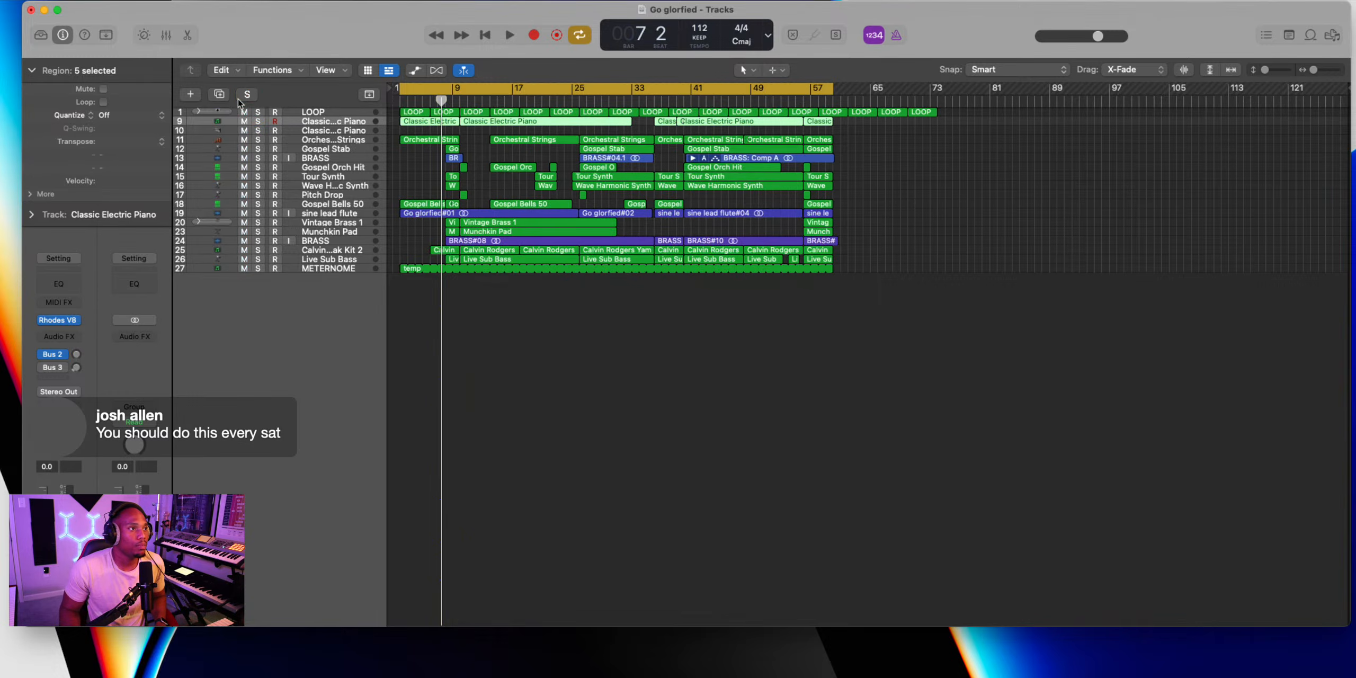
pyautogui.click(262, 135)
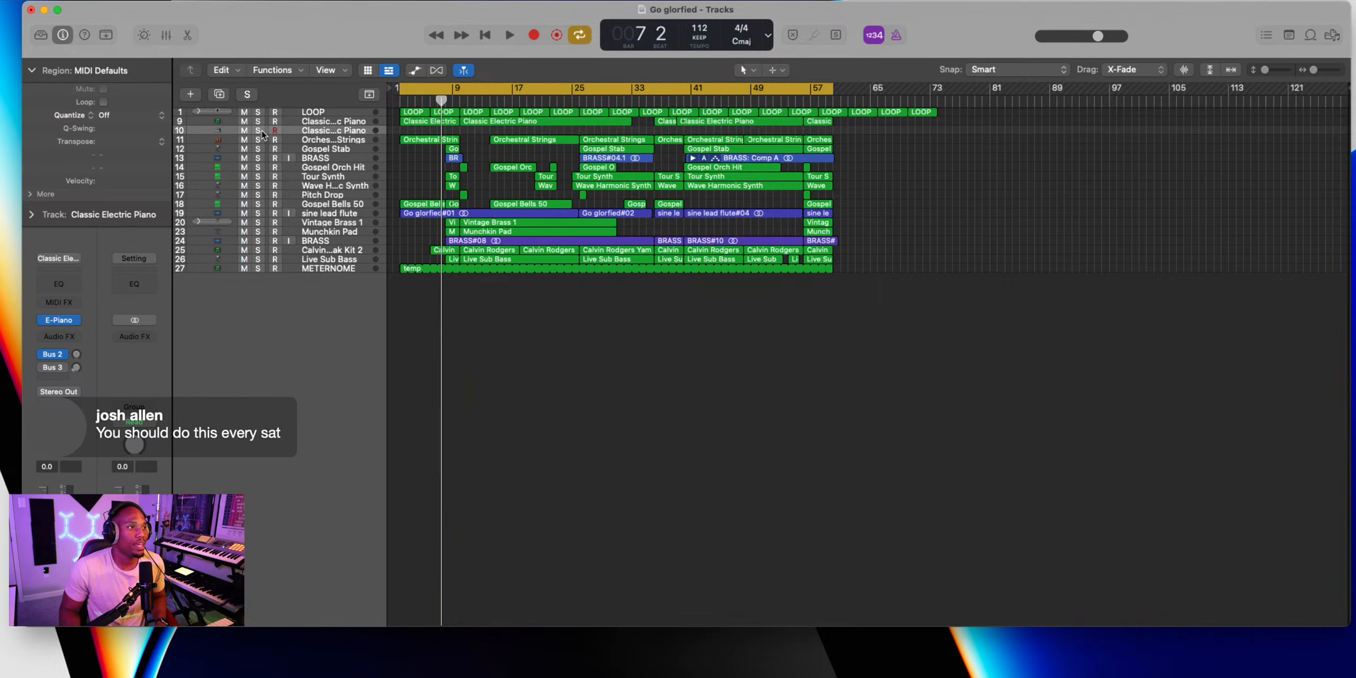
pyautogui.moveTo(258, 135); pyautogui.dragTo(249, 244)
pyautogui.press('space')
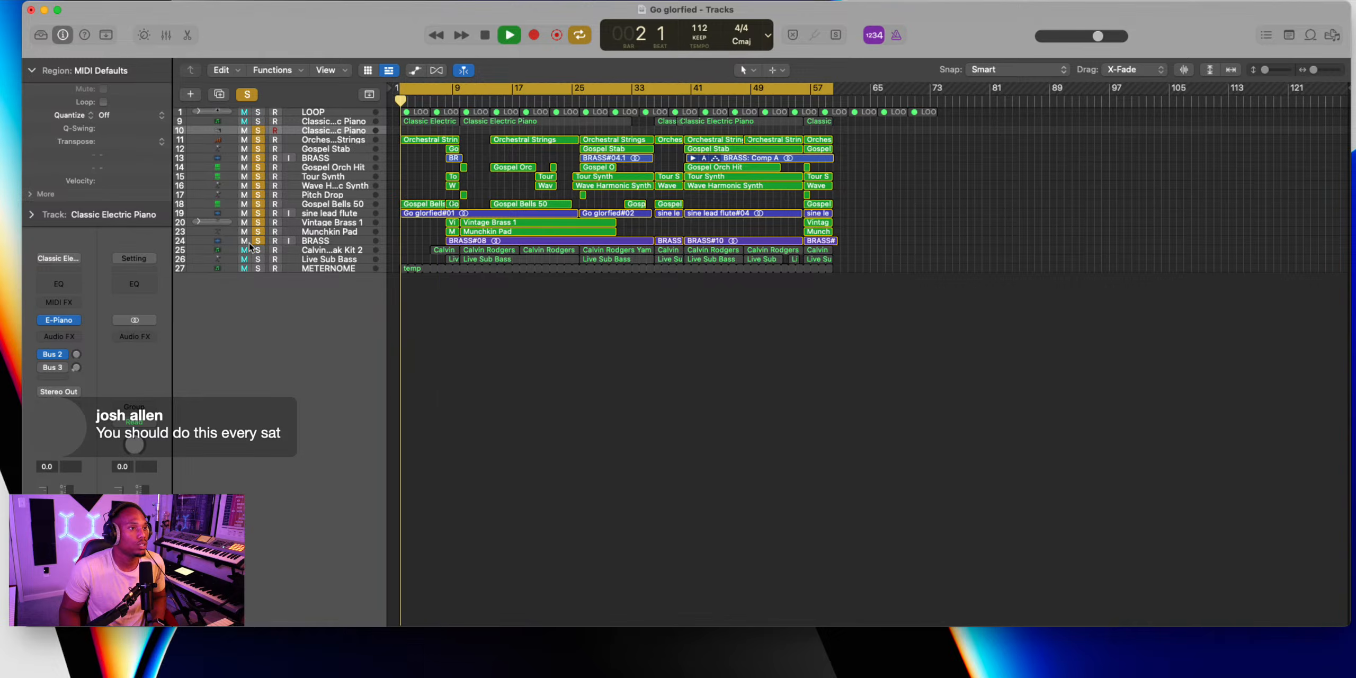
pyautogui.click(303, 141)
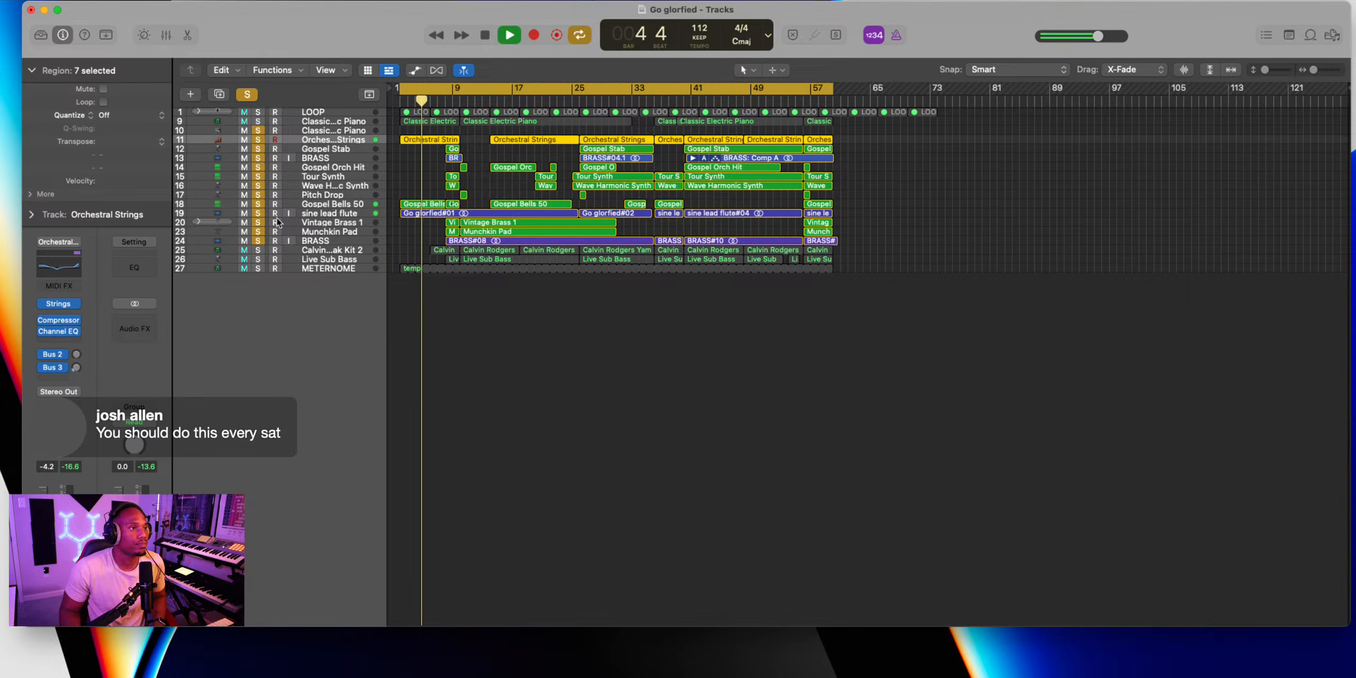
pyautogui.click(297, 204)
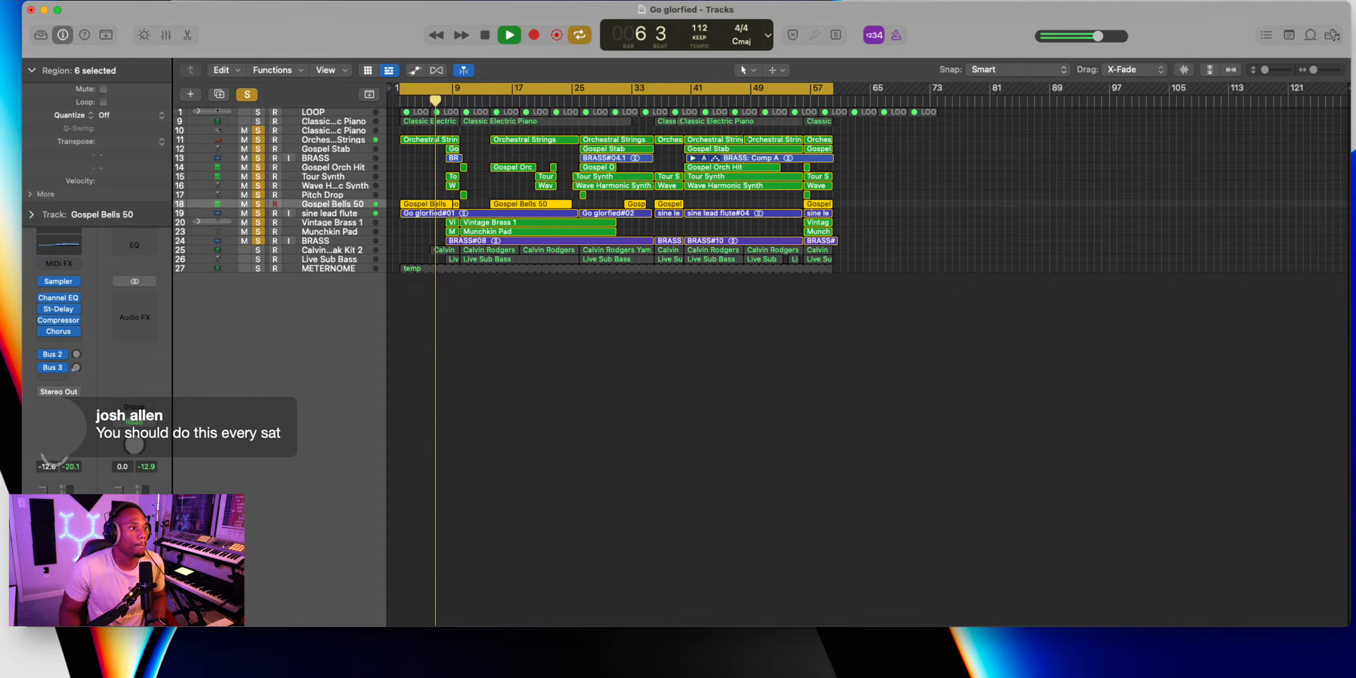
pyautogui.click(304, 177)
pyautogui.keyDown('shift'); pyautogui.click(295, 188); pyautogui.keyUp('shift')
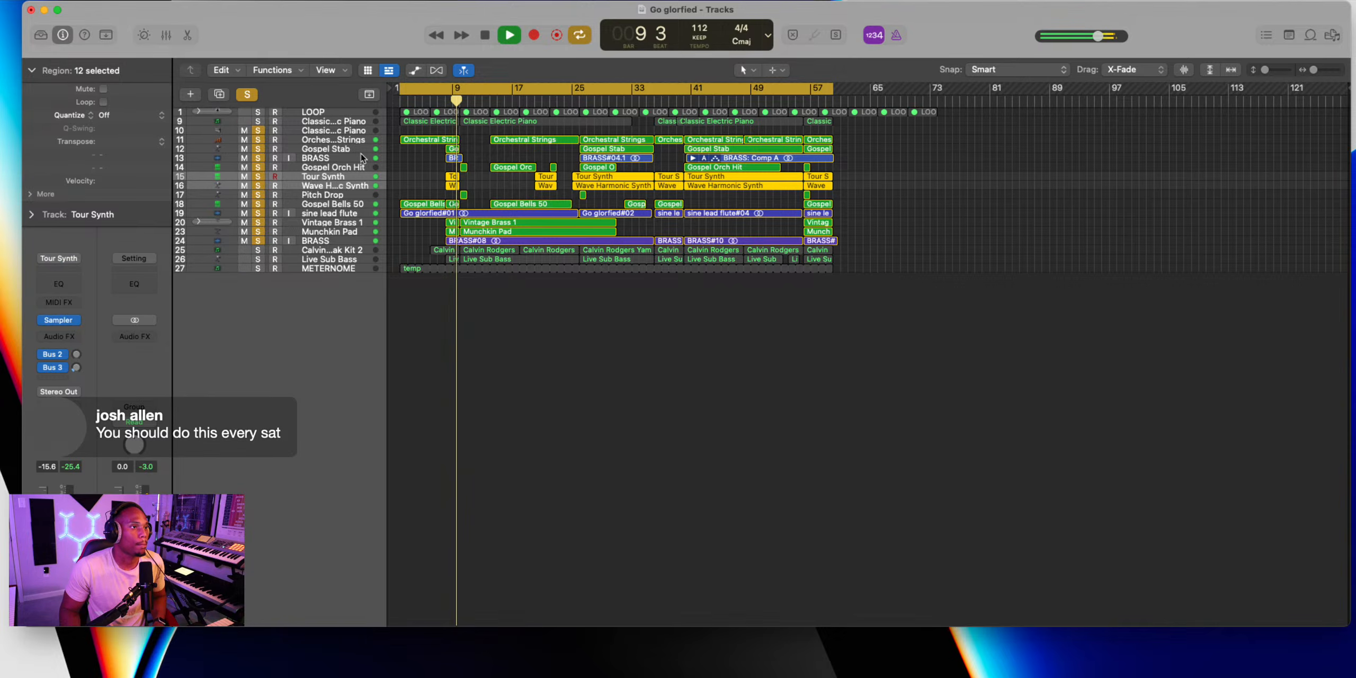
pyautogui.click(322, 150)
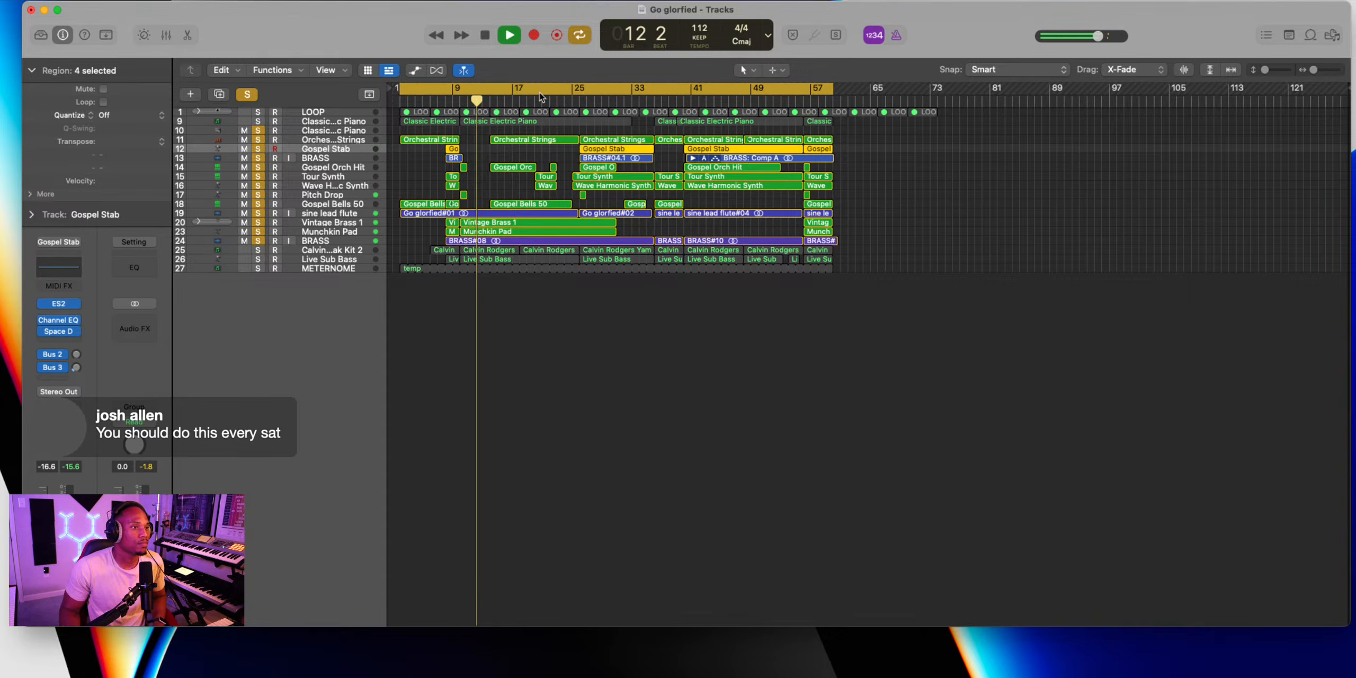
pyautogui.press('space')
pyautogui.click(574, 102)
pyautogui.press('space')
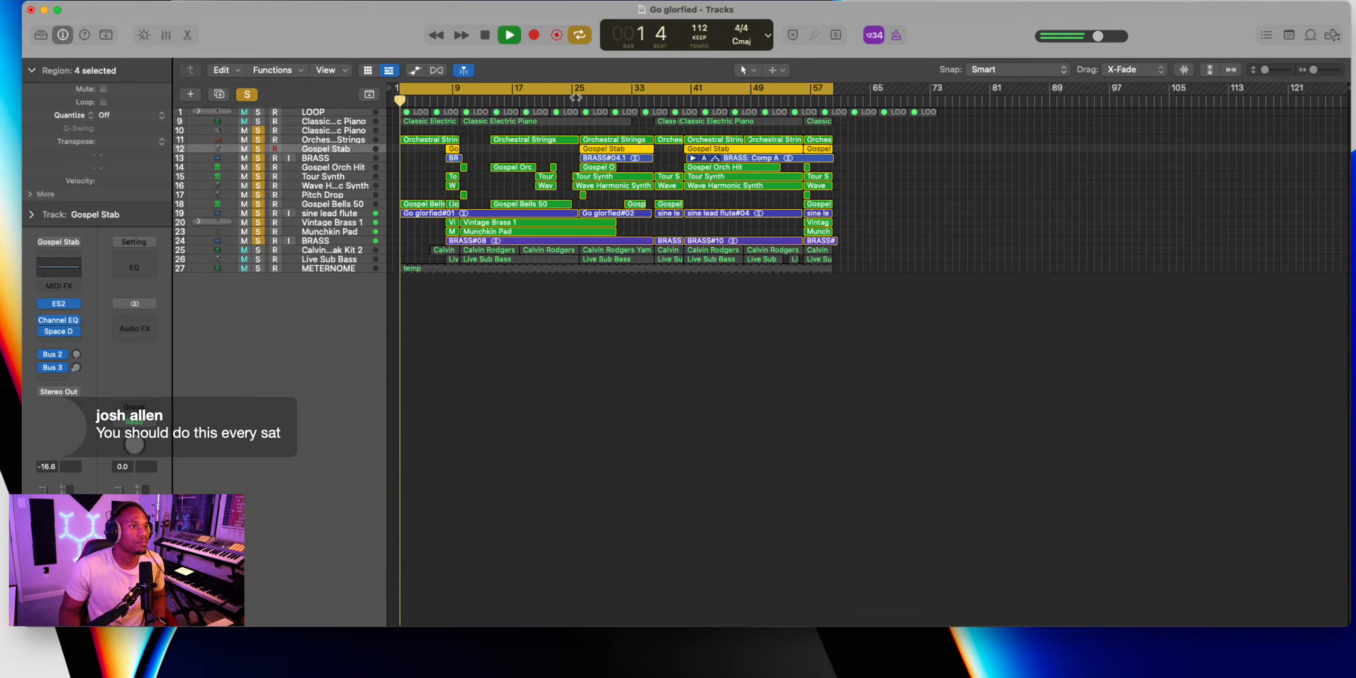
pyautogui.click(324, 196)
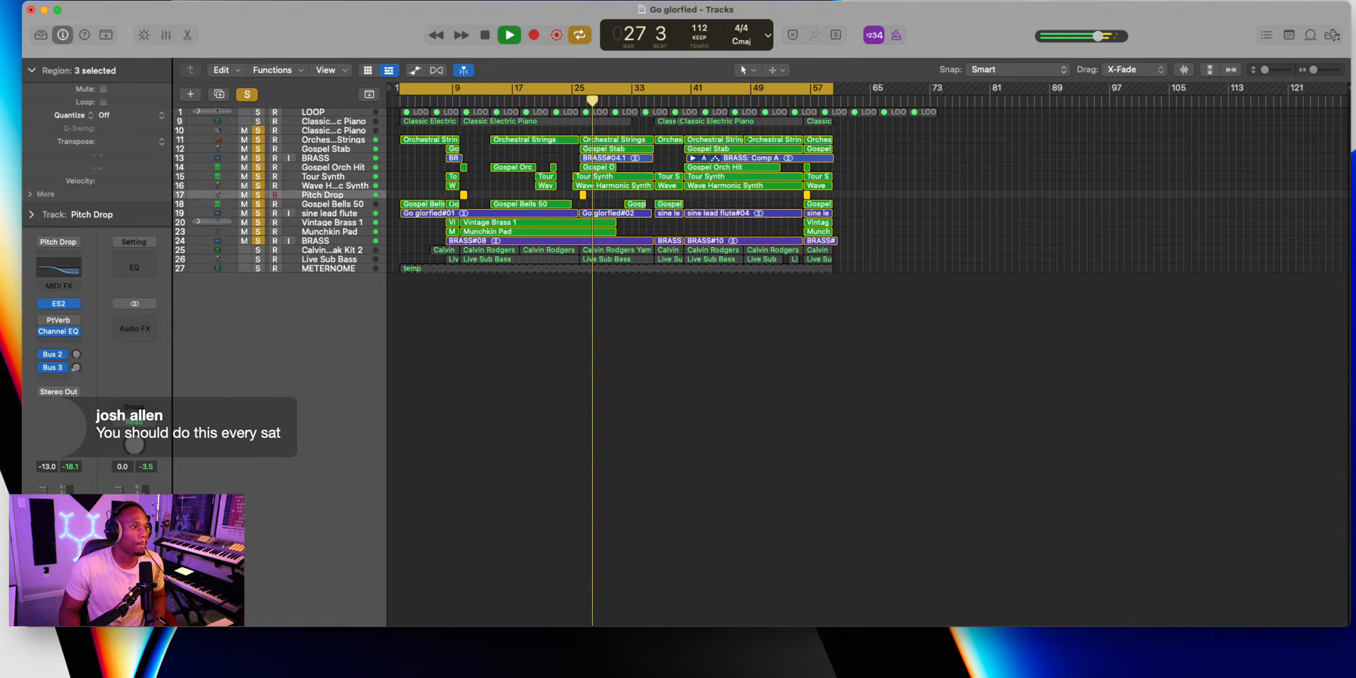
pyautogui.click(319, 186)
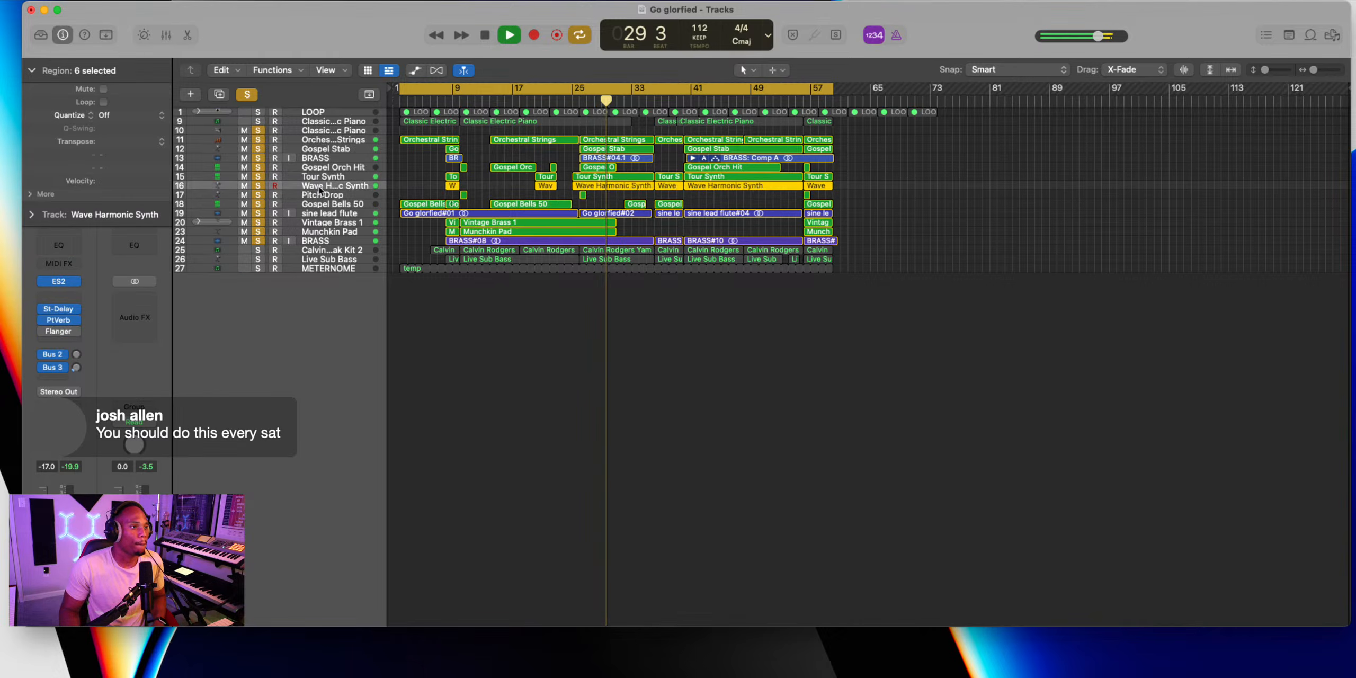
pyautogui.click(684, 101)
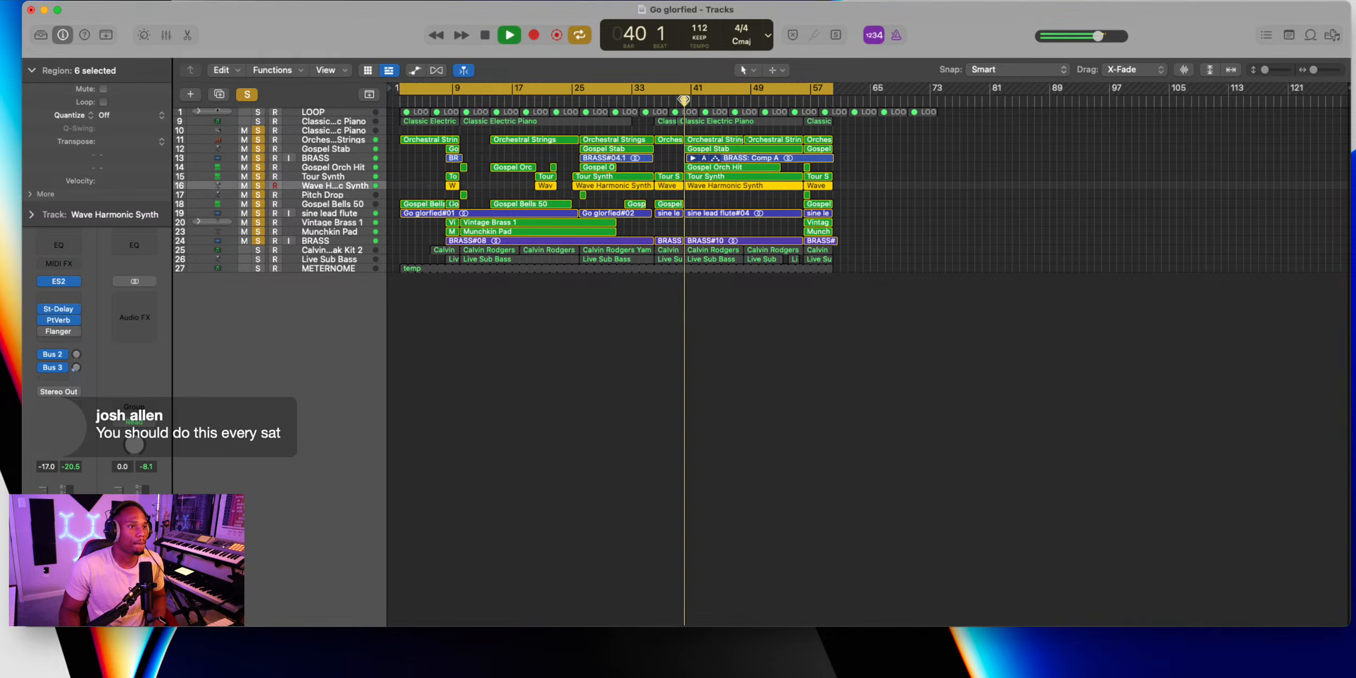
pyautogui.click(676, 101)
pyautogui.press('super+Right')
pyautogui.press('super+Right')
pyautogui.press('super+Right')
pyautogui.press('super+Left')
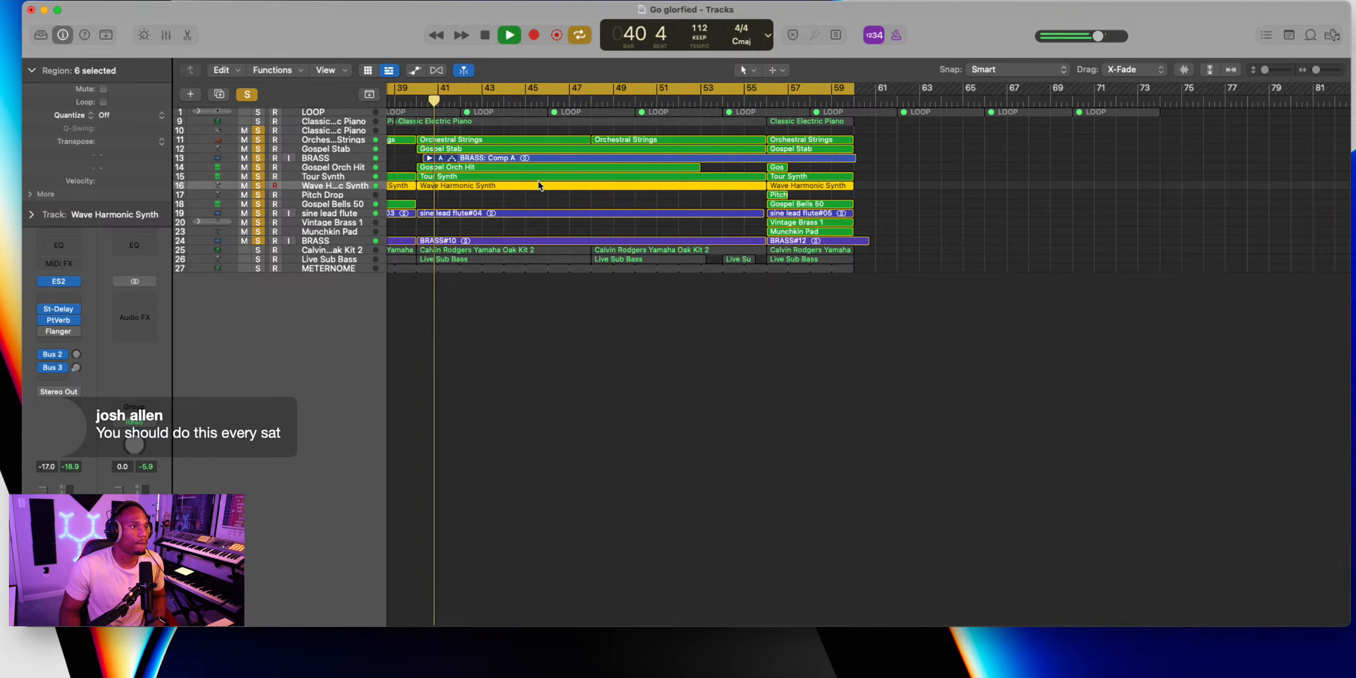
# Flatten the BRASS takes into one Comp A region and replay around bar 40
pyautogui.click(441, 158)
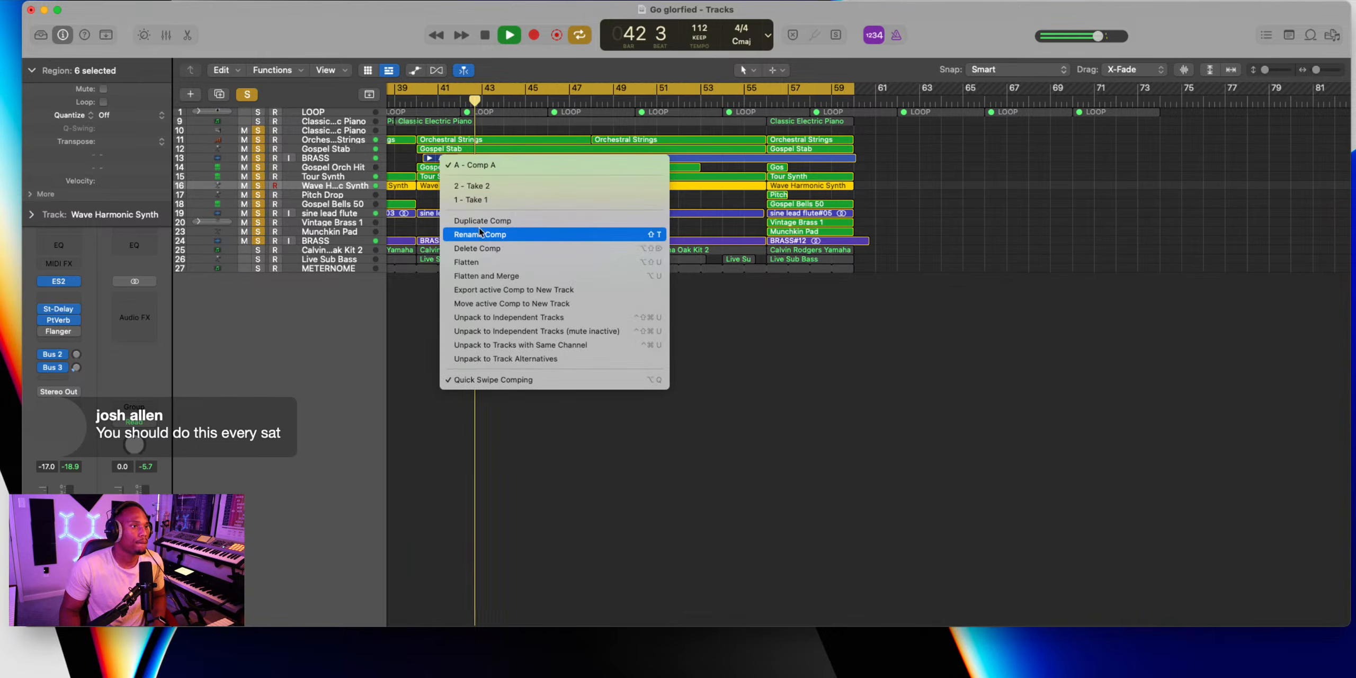
pyautogui.click(481, 262)
pyautogui.press('space')
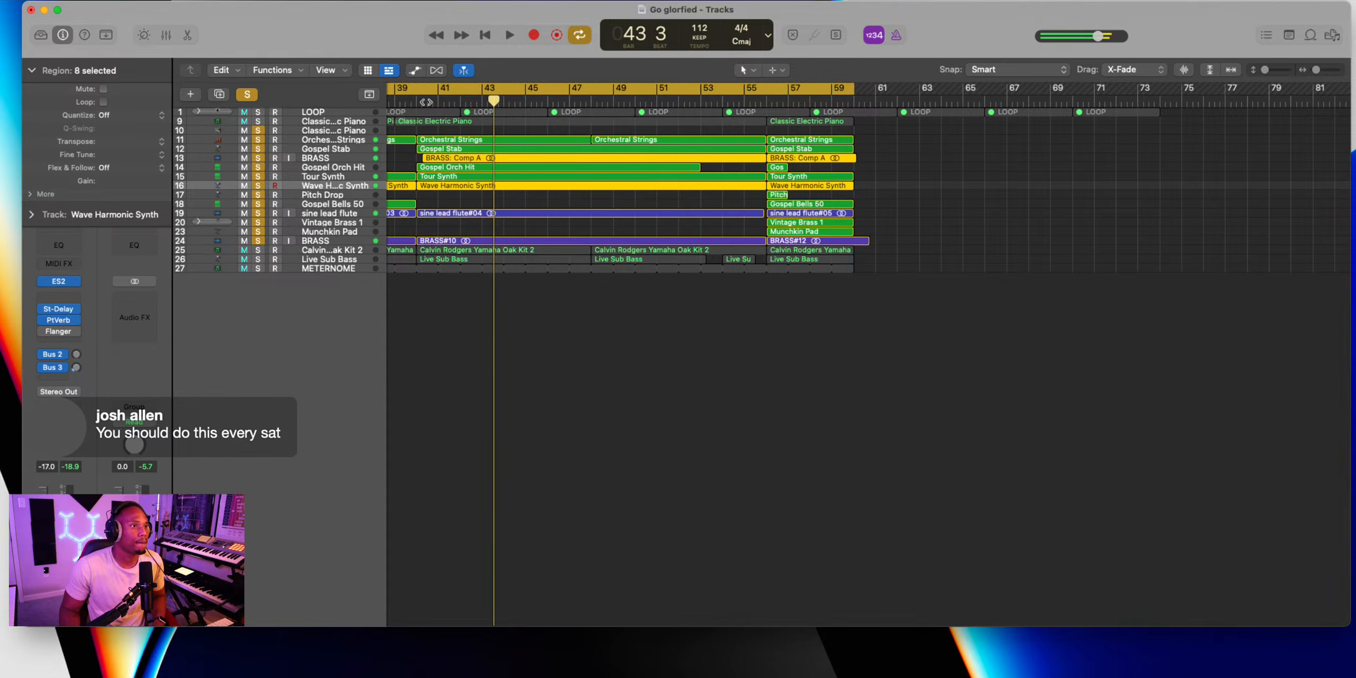
pyautogui.click(415, 99)
pyautogui.press('space')
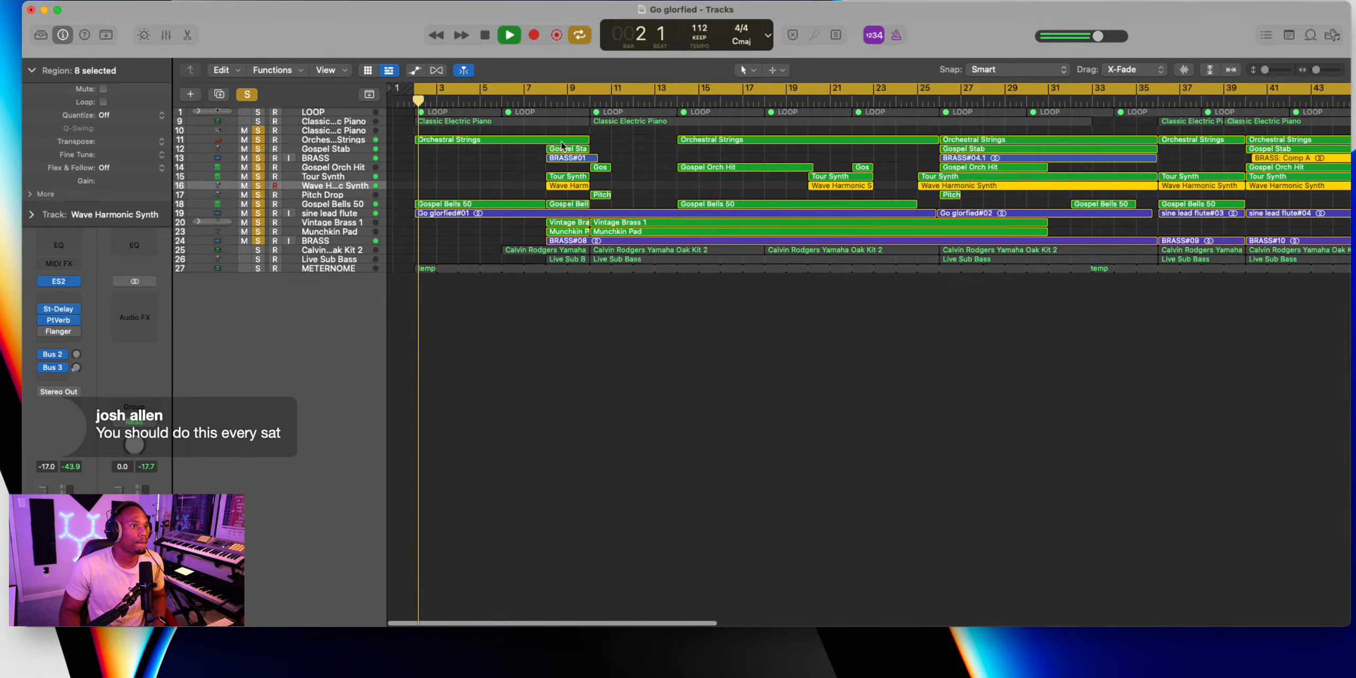
pyautogui.click(1241, 100)
pyautogui.press('super+Right')
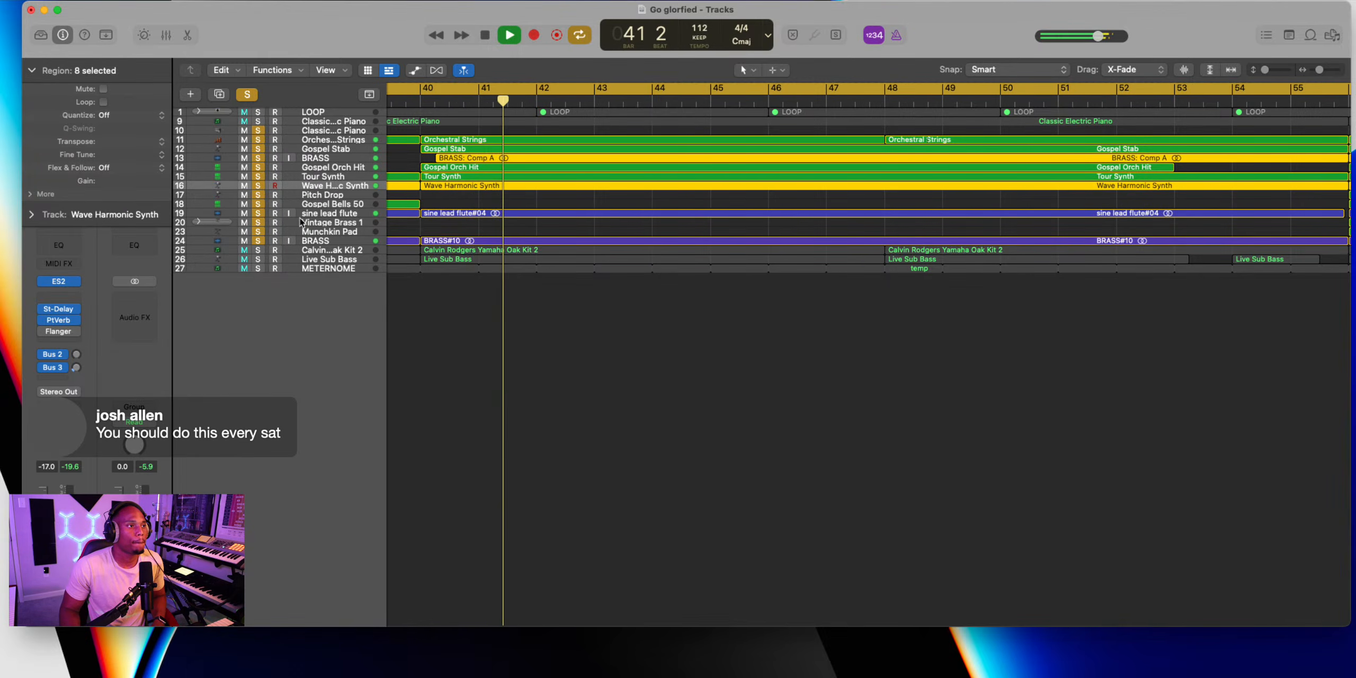
pyautogui.click(416, 99)
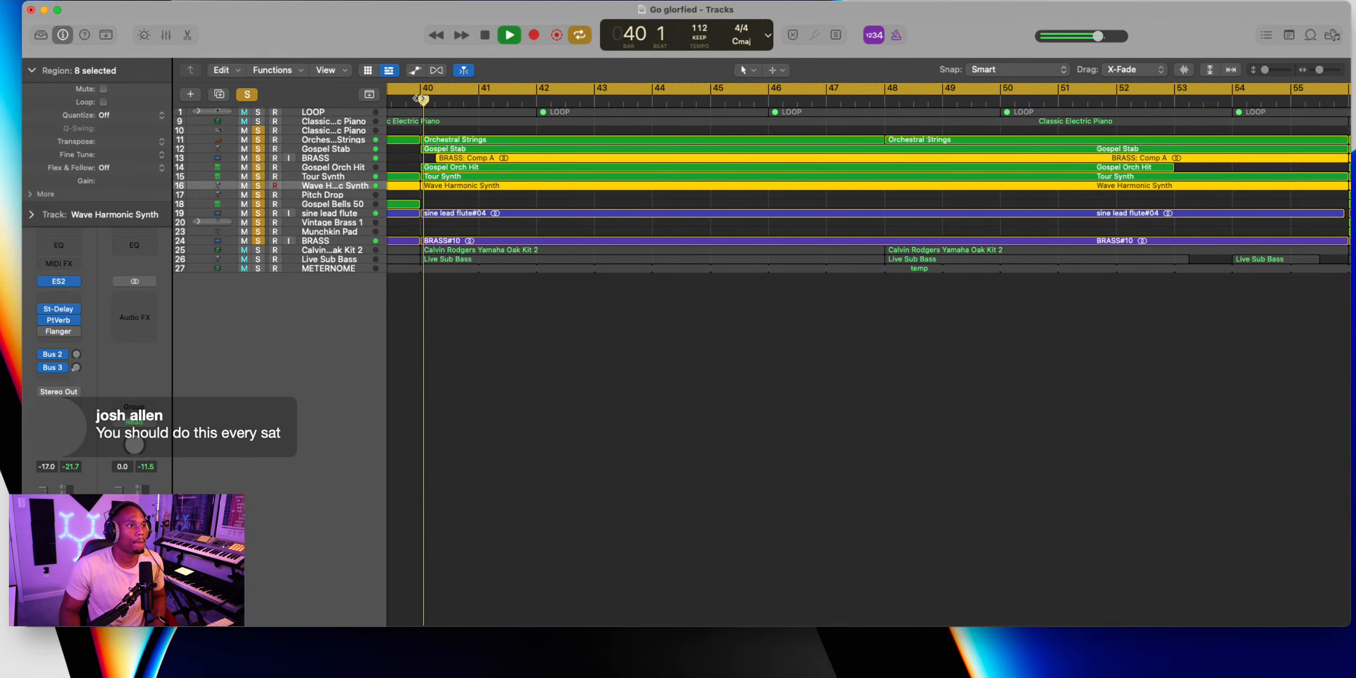
pyautogui.press('space')
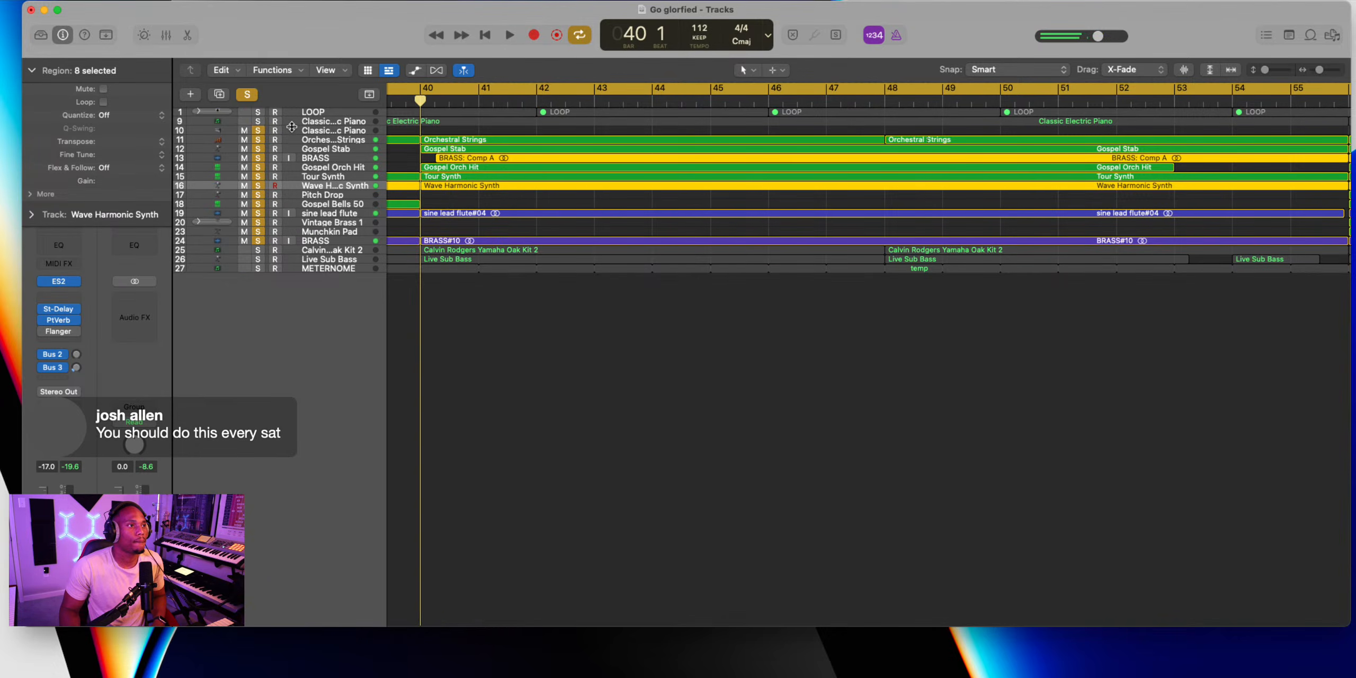
# Unsolo tracks 11 through 14, turn off the cycle range, and replay from bar 40
pyautogui.moveTo(258, 132); pyautogui.dragTo(258, 167)
pyautogui.press('space')
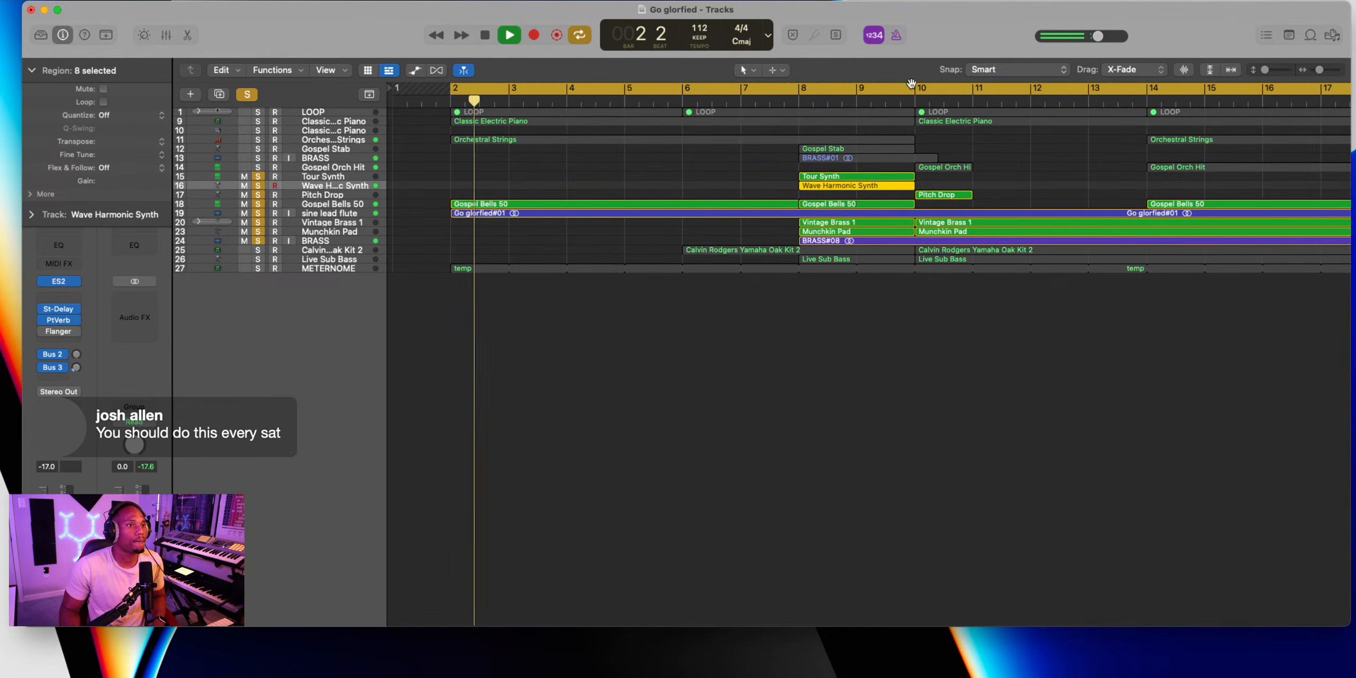
pyautogui.click(916, 87)
pyautogui.hscroll(10, 935, 125)
pyautogui.press('space')
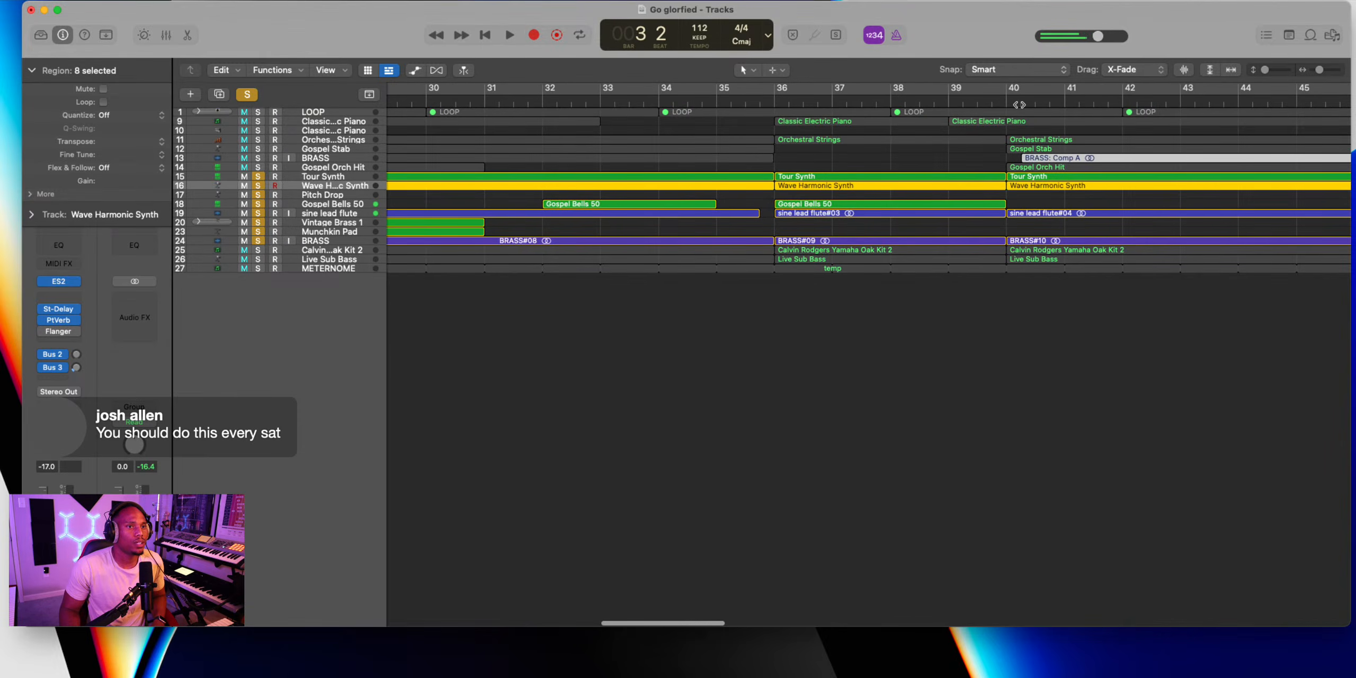
pyautogui.click(1007, 102)
pyautogui.press('space')
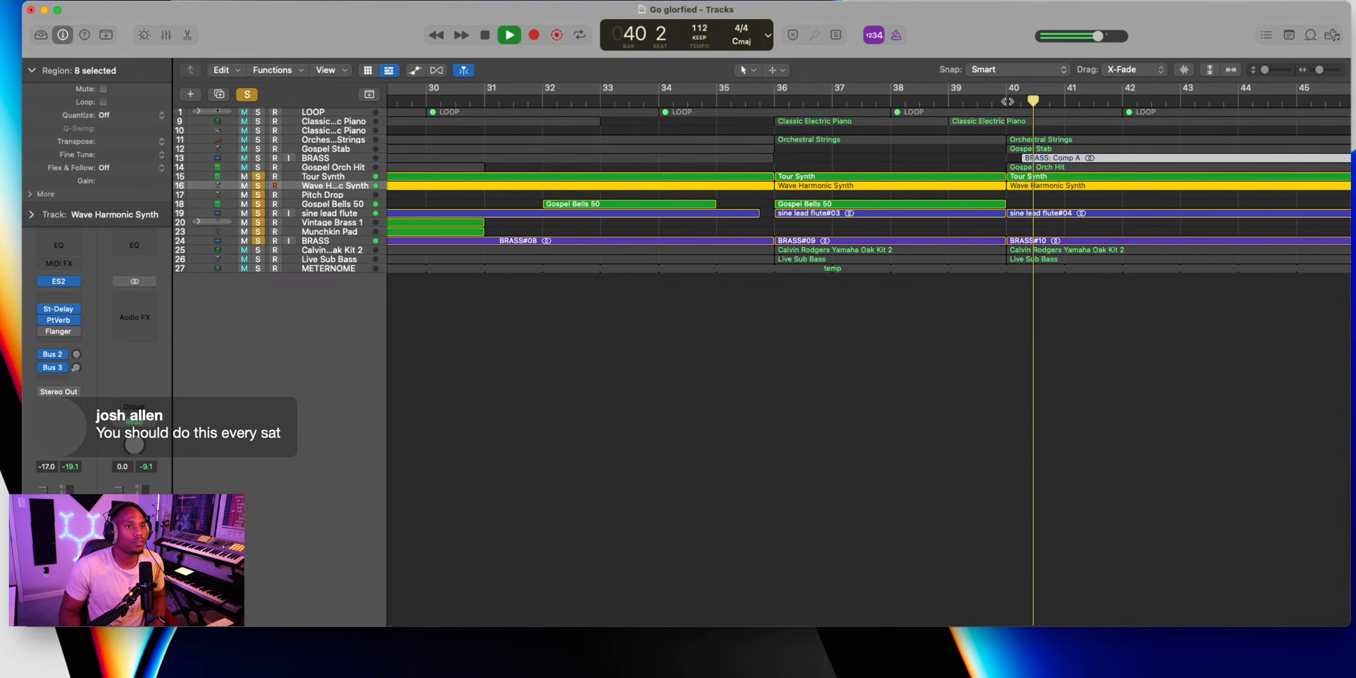
pyautogui.press('space')
# Audition the BRASS track alone, then solo Gospel Orch Hit and open its region's notes
pyautogui.click(253, 100)
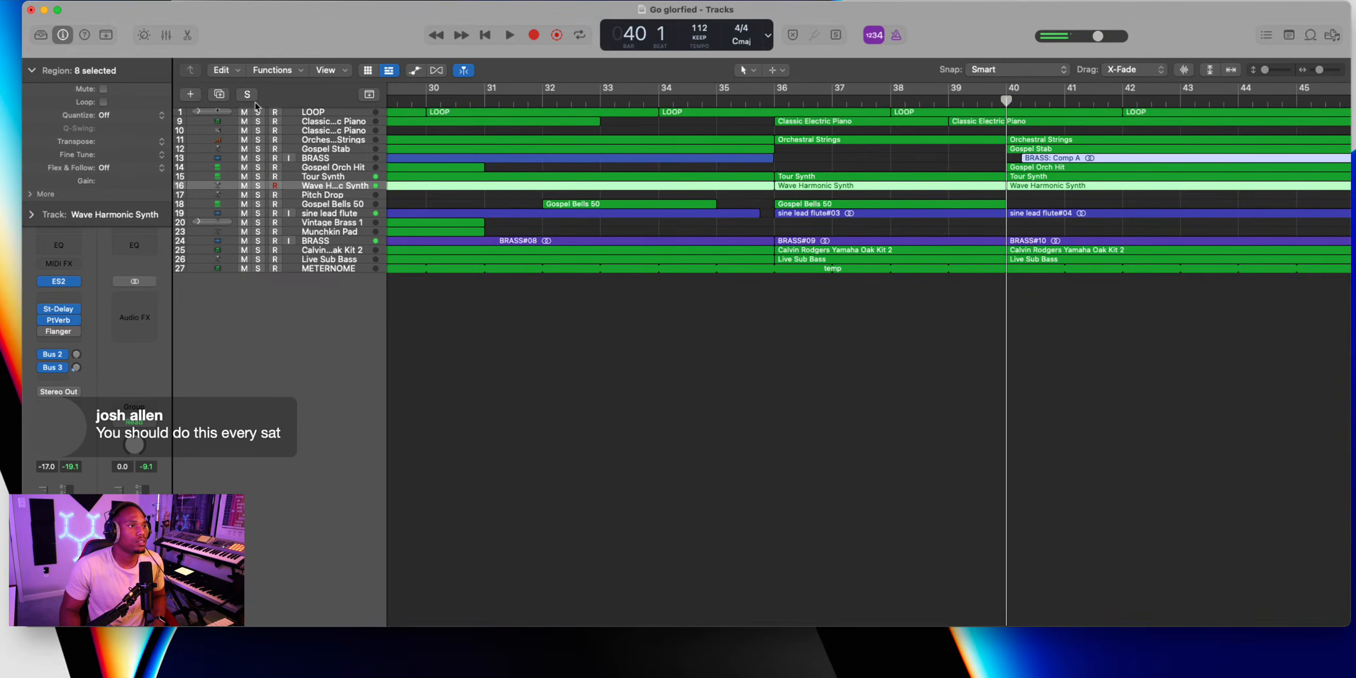
pyautogui.click(259, 158)
pyautogui.press('space')
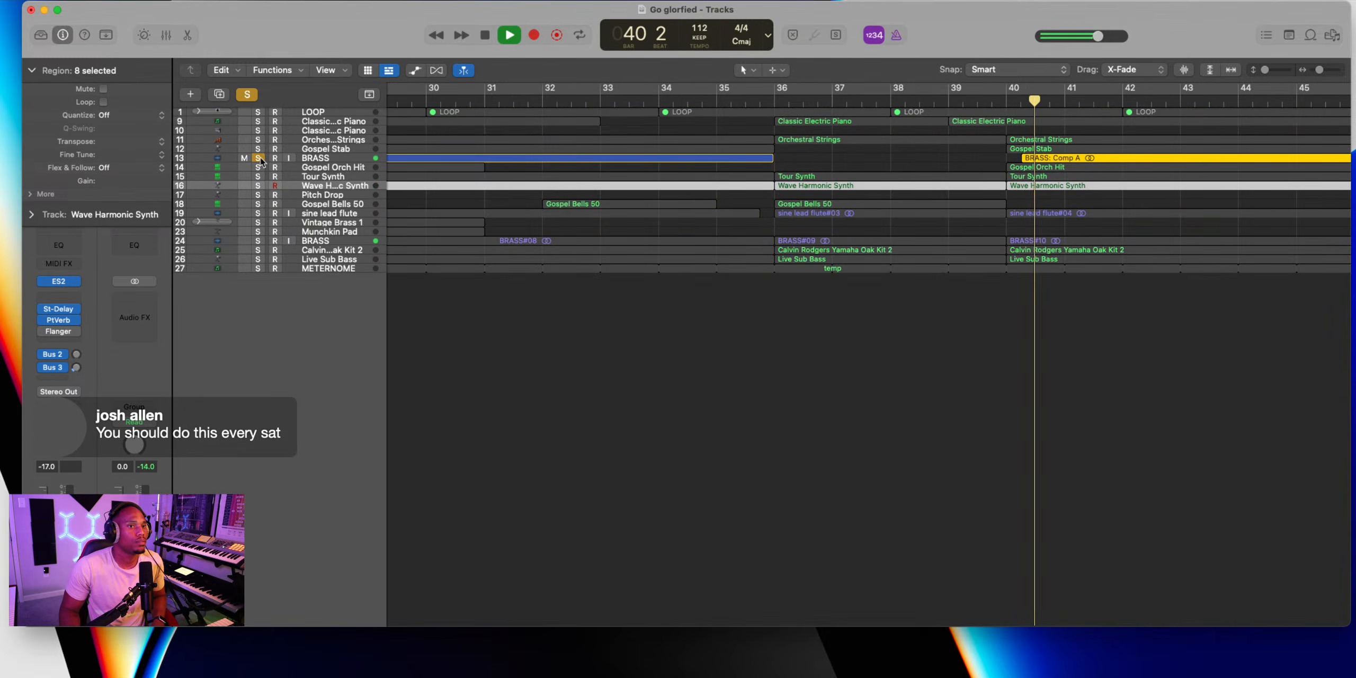
pyautogui.click(258, 158)
pyautogui.click(258, 167)
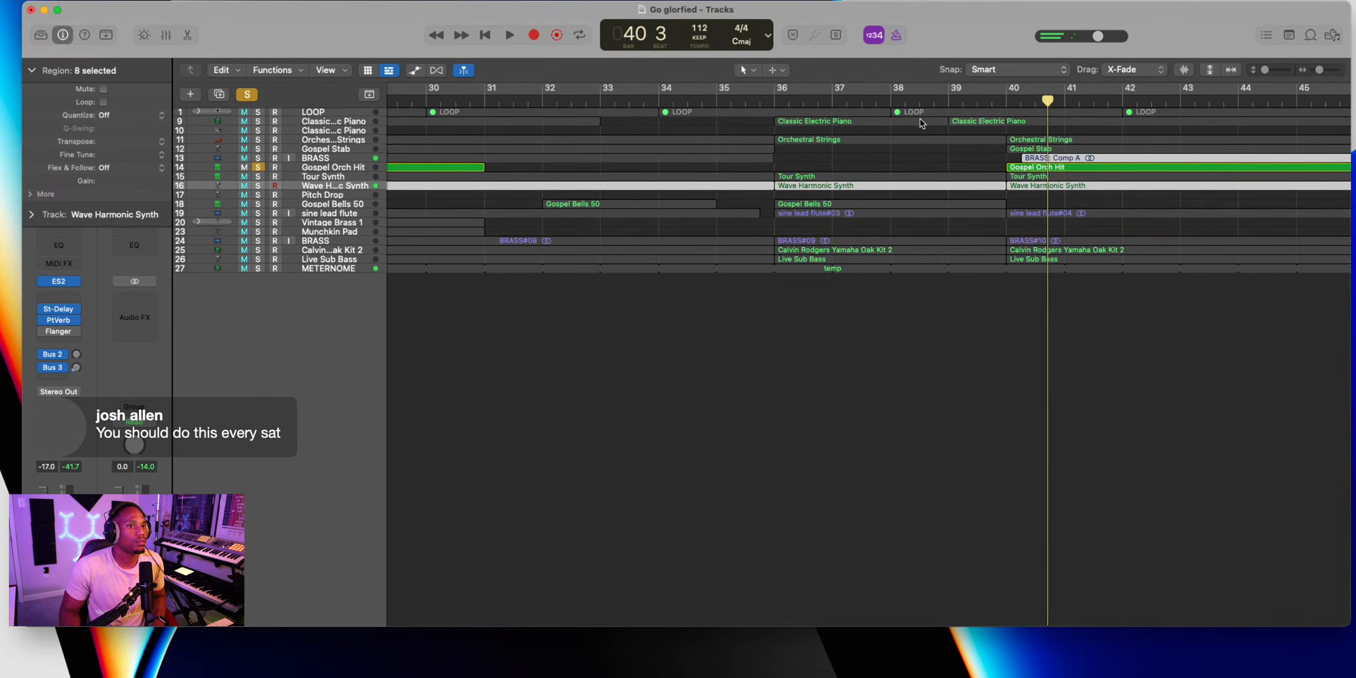
pyautogui.click(1007, 101)
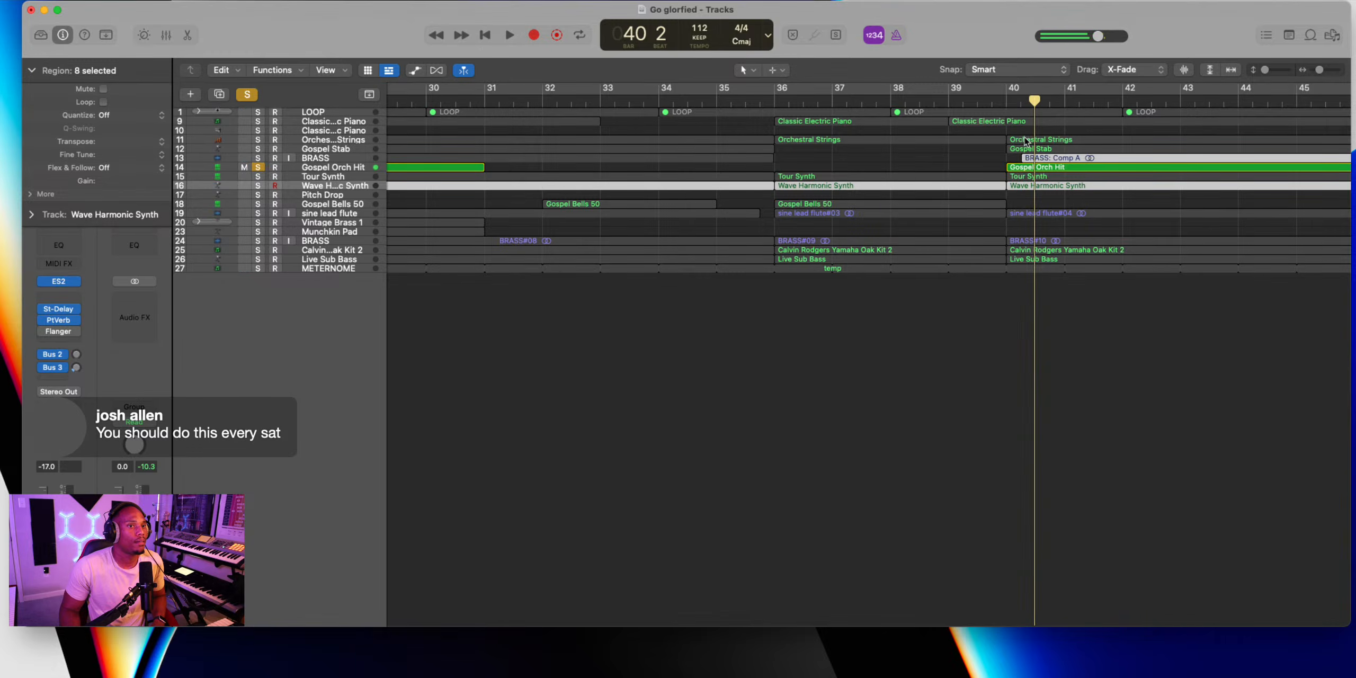
pyautogui.doubleClick(1022, 167)
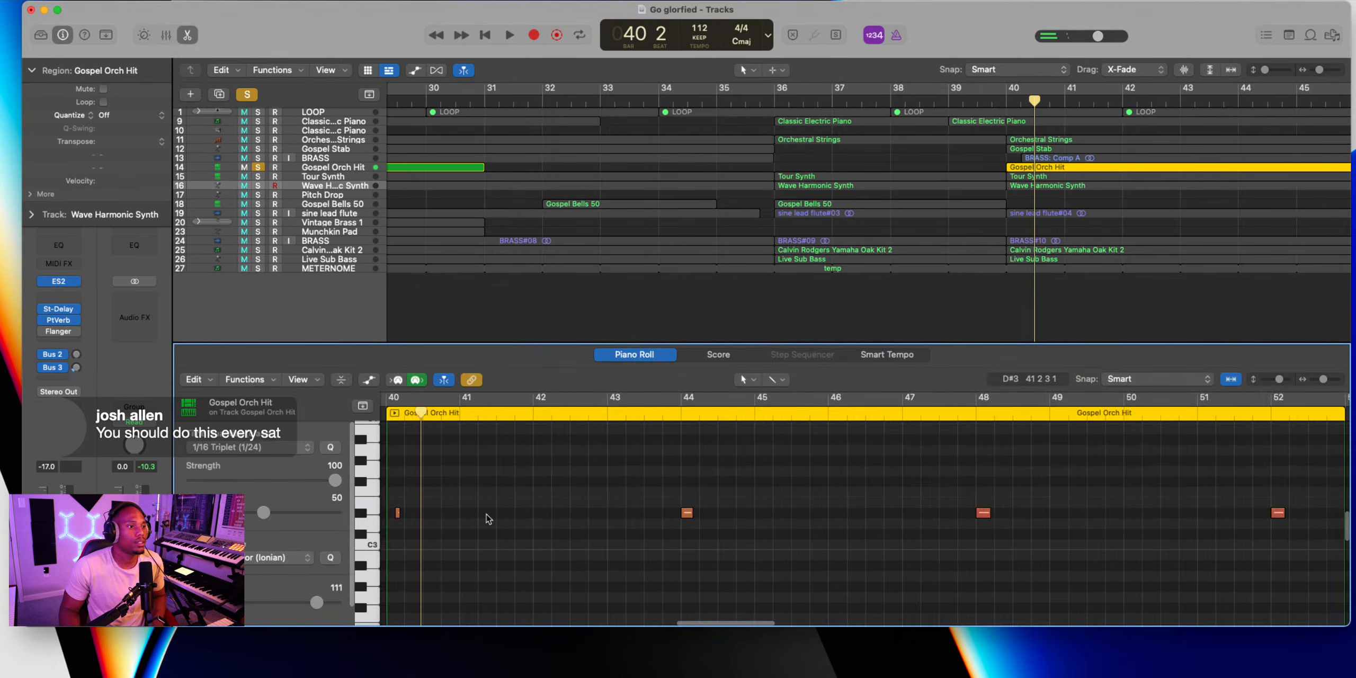
# Select the short Gospel Orch Hit note at bar 40 and play from bar 39 beat 4
pyautogui.press('Delete')
pyautogui.moveTo(399, 523); pyautogui.dragTo(388, 513)
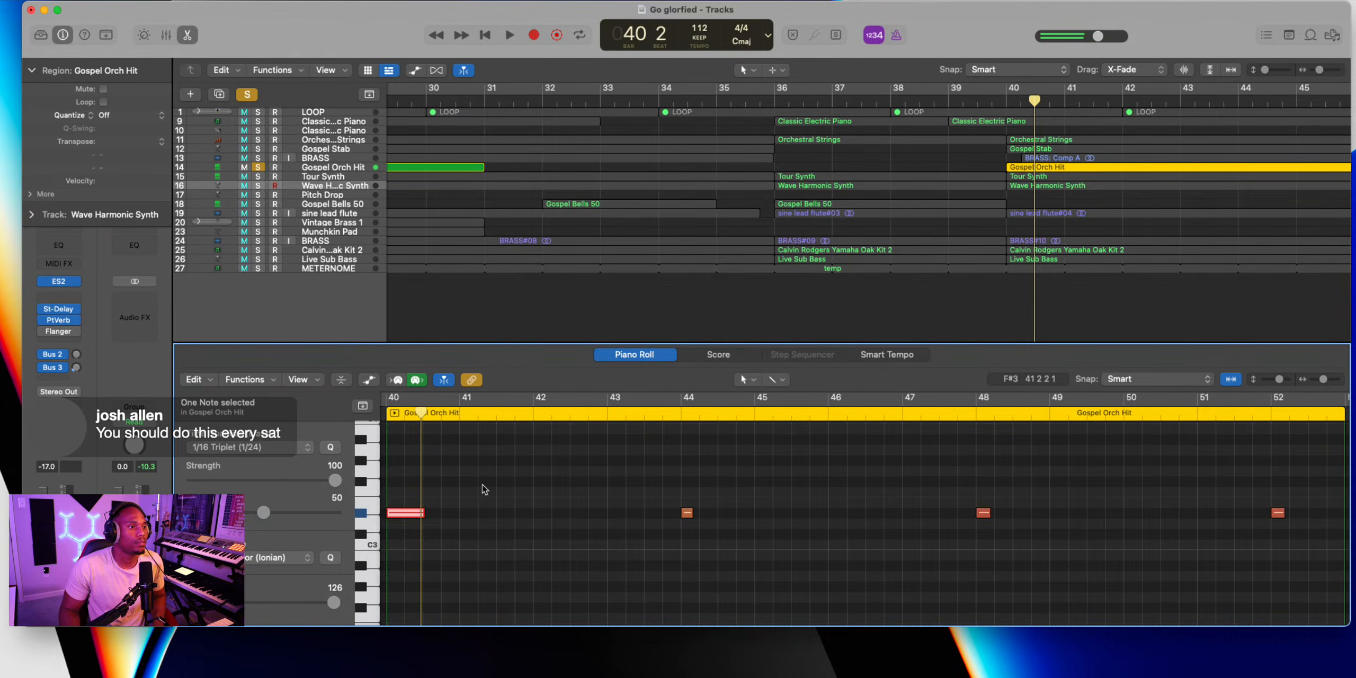
pyautogui.press('space')
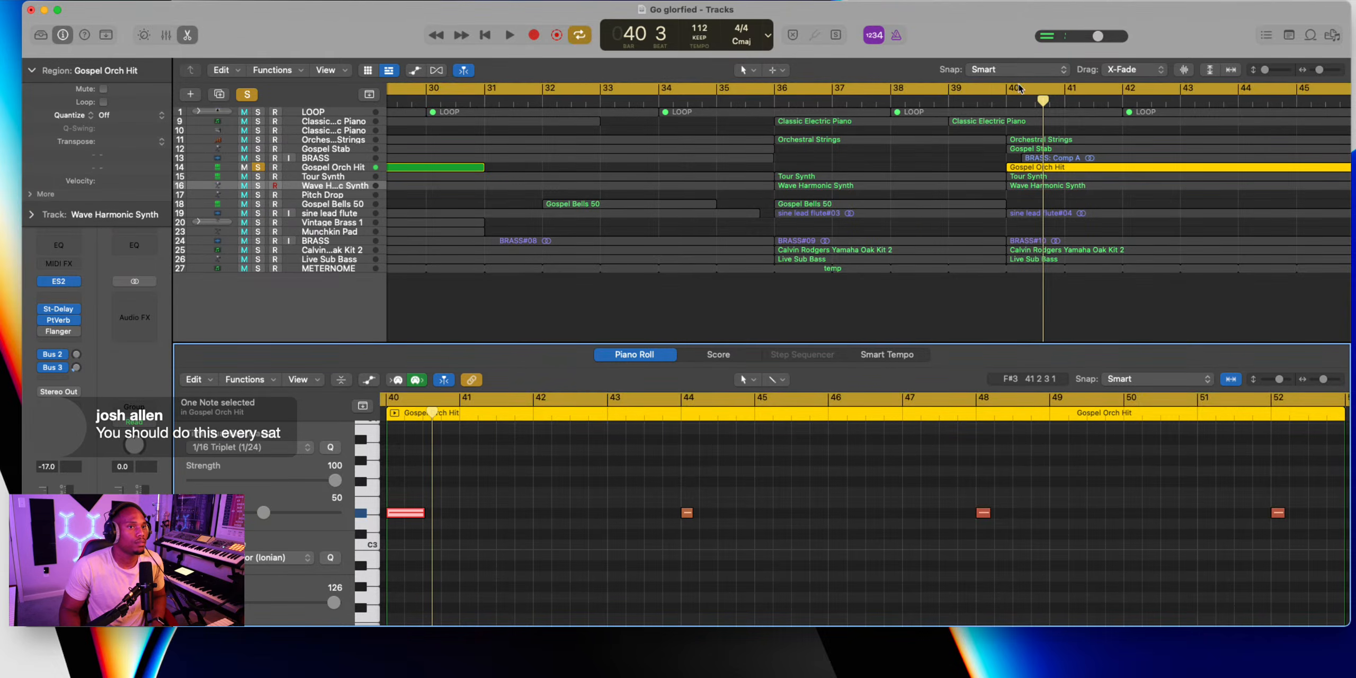
pyautogui.click(1007, 99)
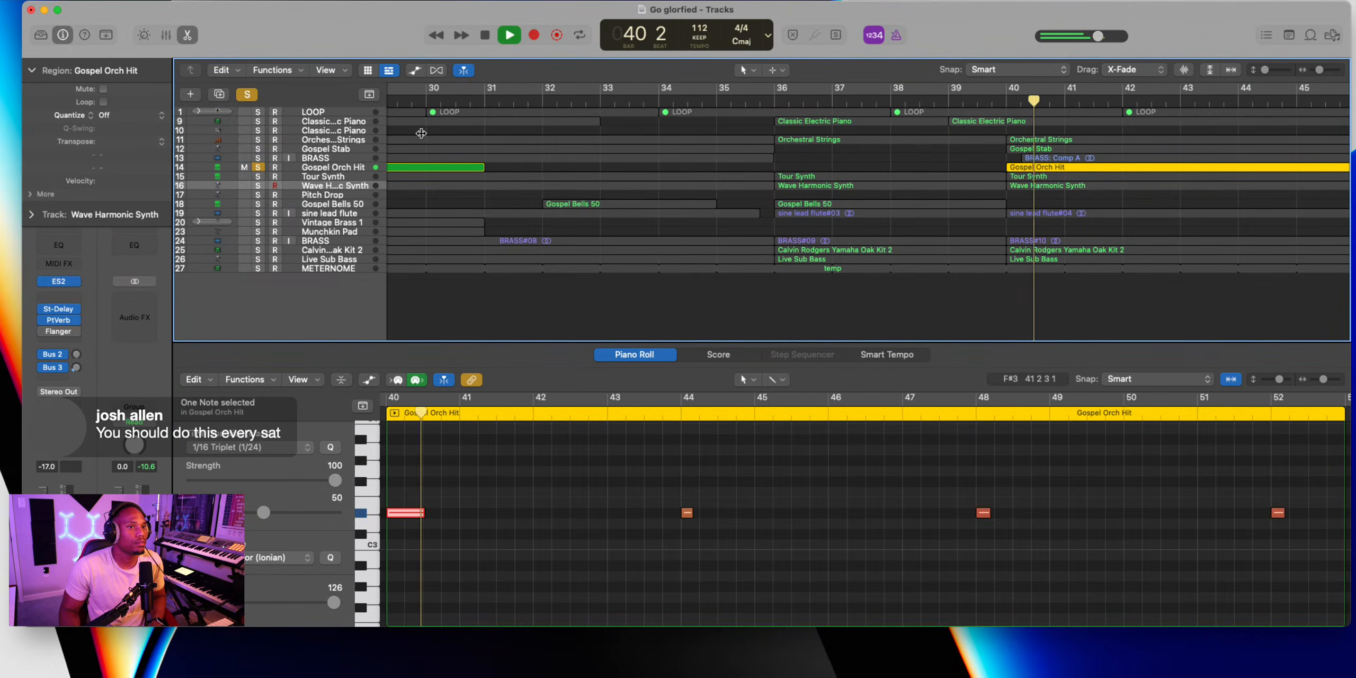
pyautogui.press('space')
# Adjust the Gospel Orch Hit notes around bar 40 in the Piano Roll and audition them
pyautogui.scroll(5, 454, 499)
pyautogui.click(412, 494)
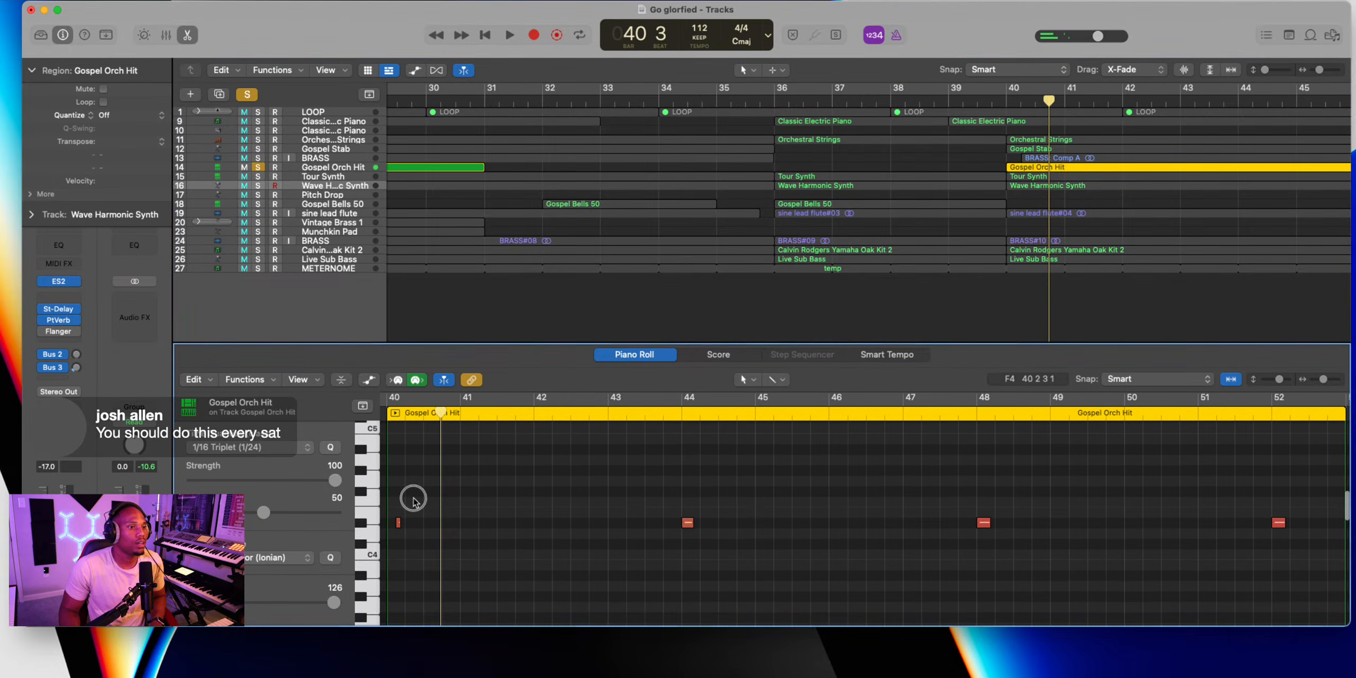
pyautogui.hscroll(-2, 393, 524)
pyautogui.press('space')
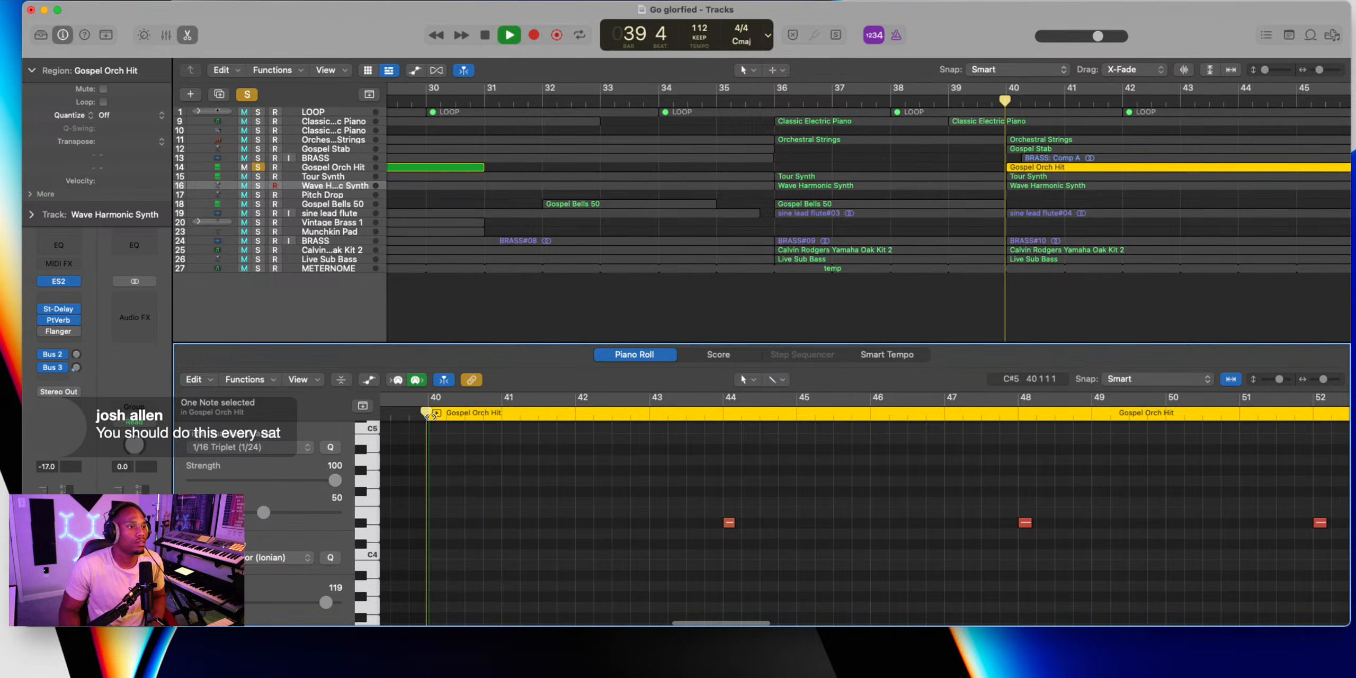
pyautogui.scroll(15, 566, 522)
pyautogui.scroll(-20, 567, 525)
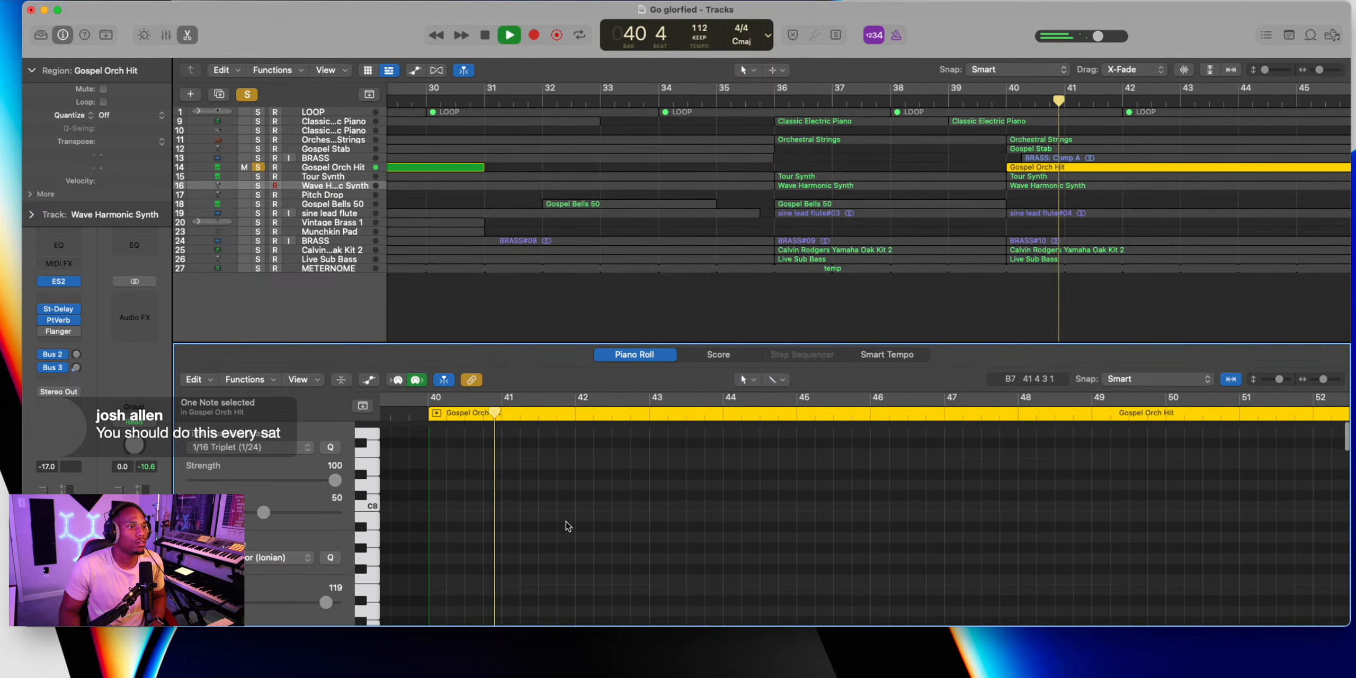
pyautogui.scroll(3, 567, 526)
pyautogui.press('space')
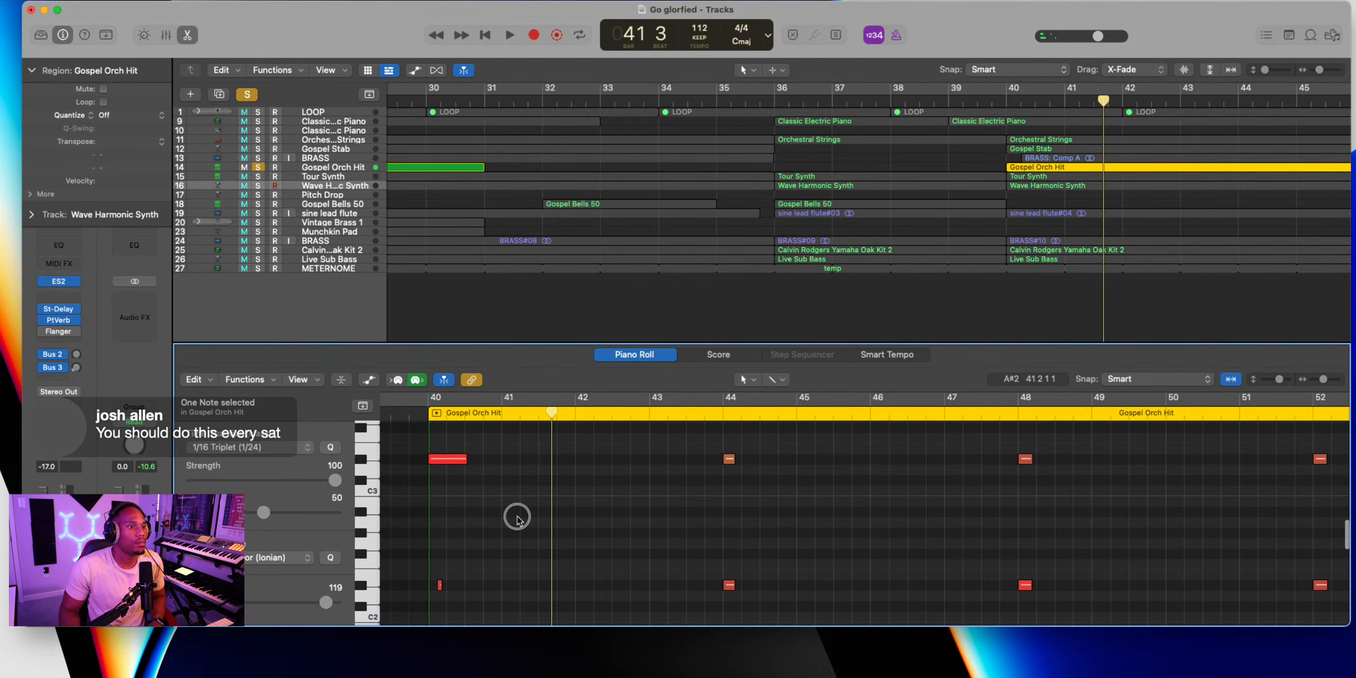
pyautogui.moveTo(515, 517); pyautogui.dragTo(374, 623)
pyautogui.click(468, 416)
pyautogui.press('space')
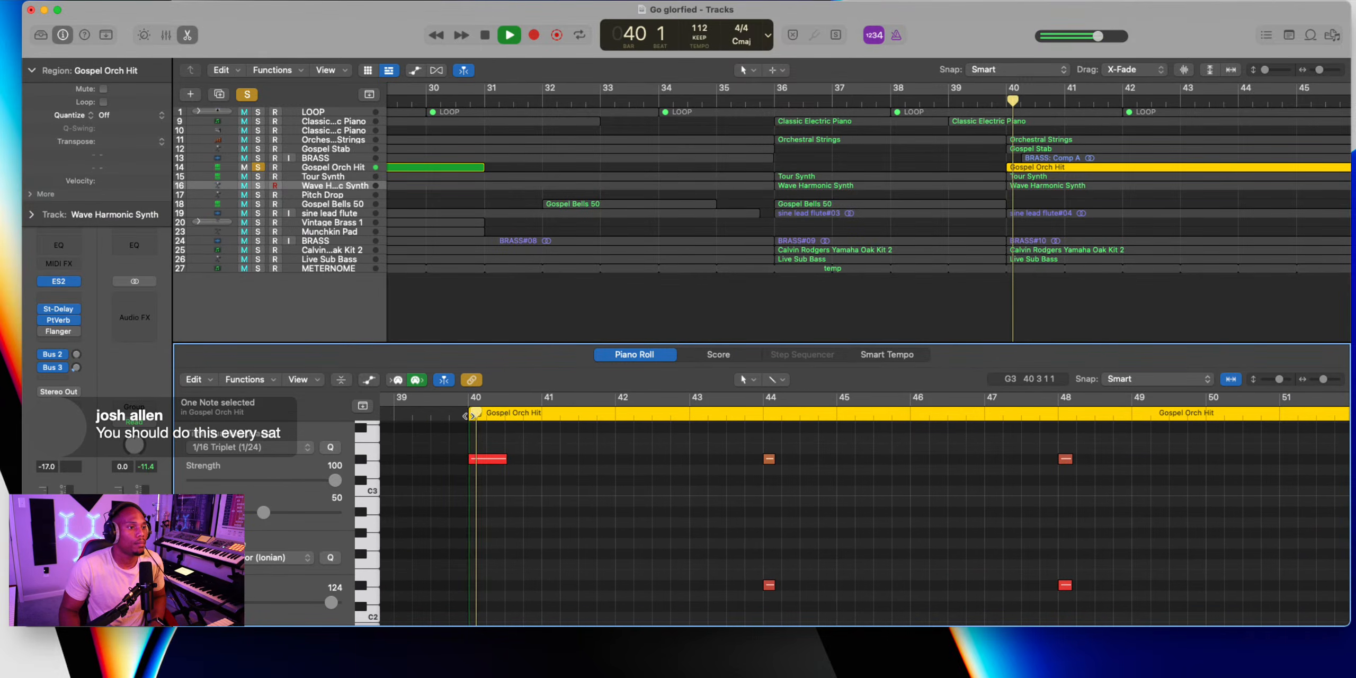
pyautogui.press('space')
# Solo tracks 11 through 24, excluding track 25, and play from just before bar 40
pyautogui.click(248, 96)
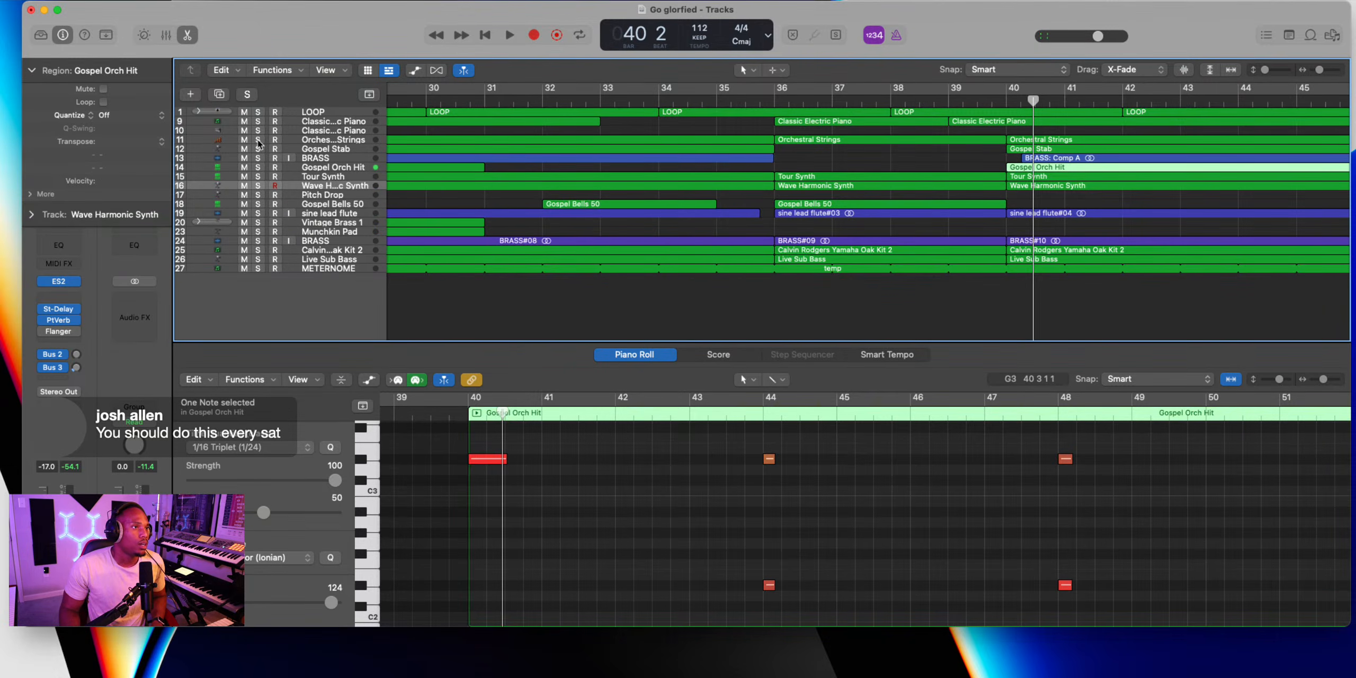
pyautogui.moveTo(259, 142); pyautogui.dragTo(260, 252)
pyautogui.click(260, 253)
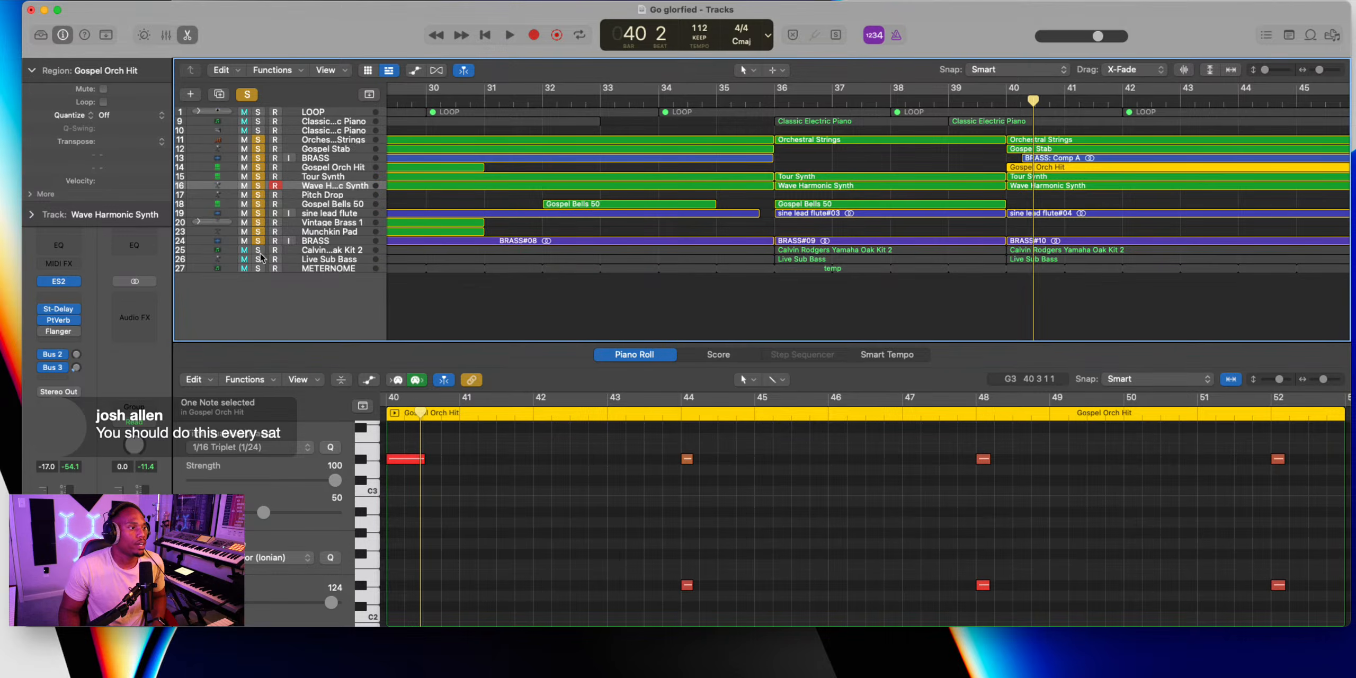
pyautogui.press('space')
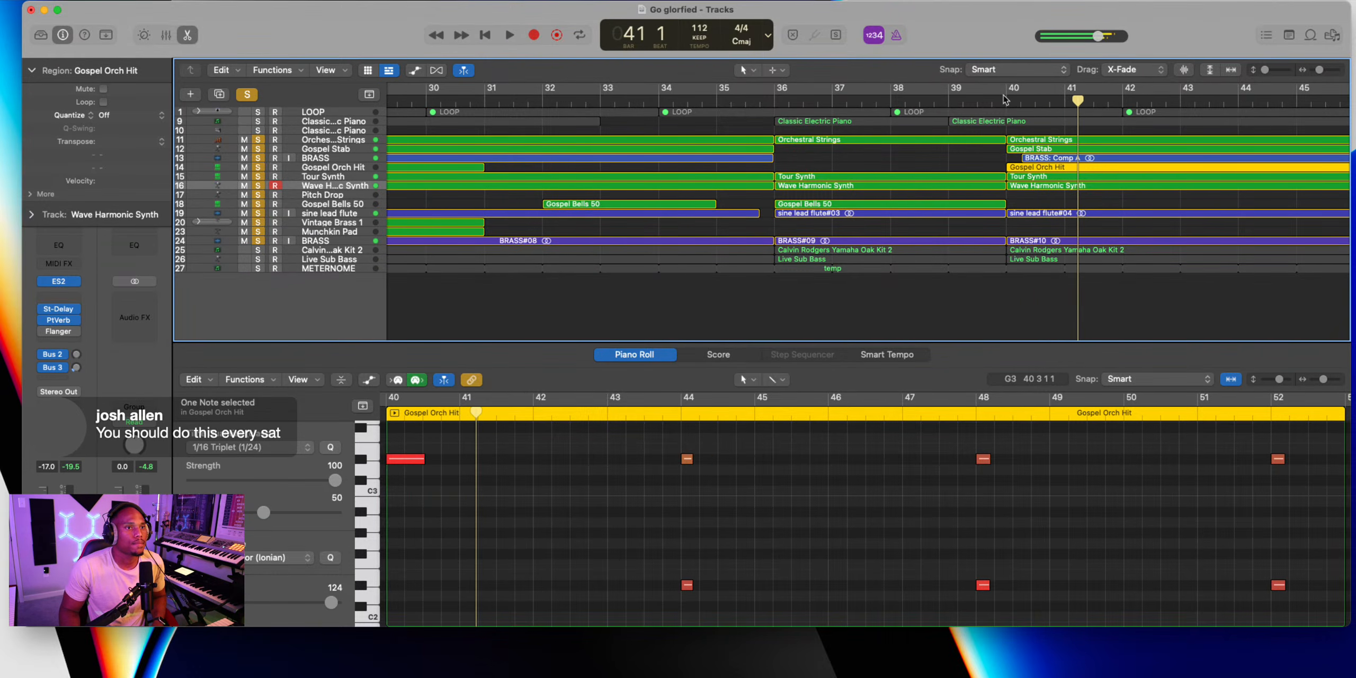
pyautogui.click(1003, 101)
pyautogui.scroll(-5, 977, 186)
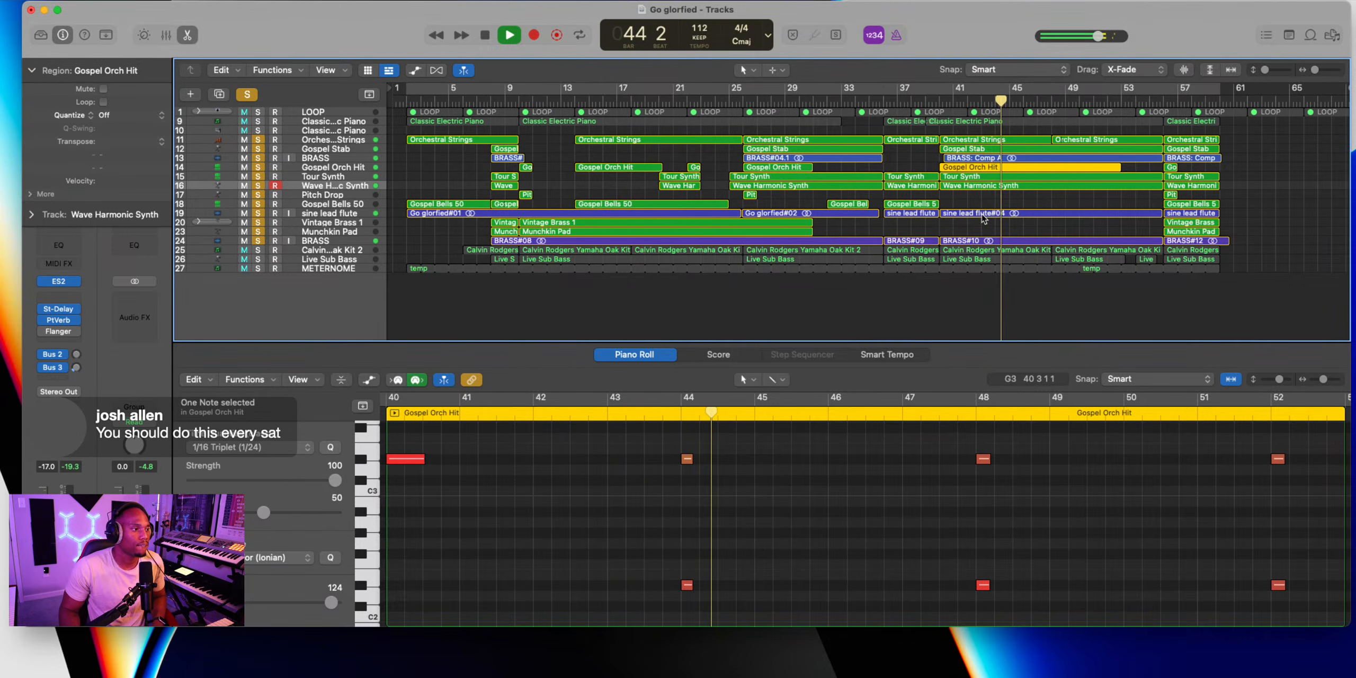
# Jump to bar 56 and stop playback there
pyautogui.click(1164, 100)
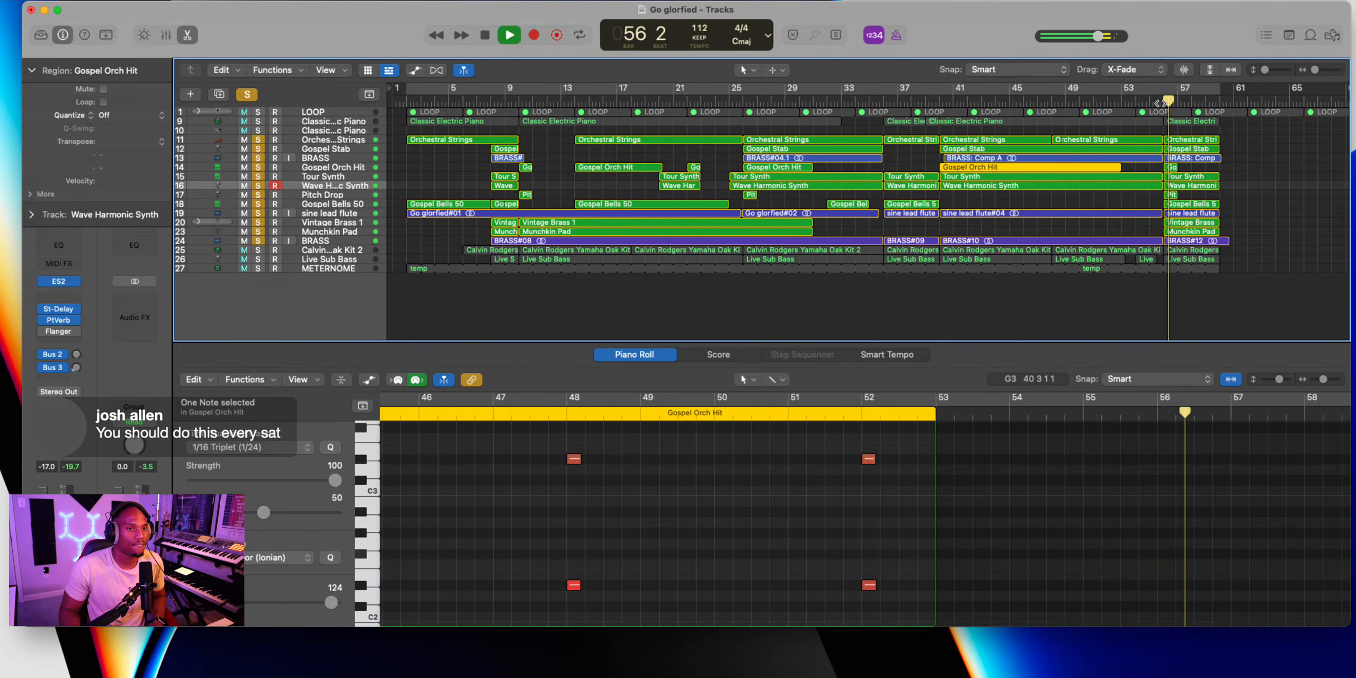
pyautogui.press('space')
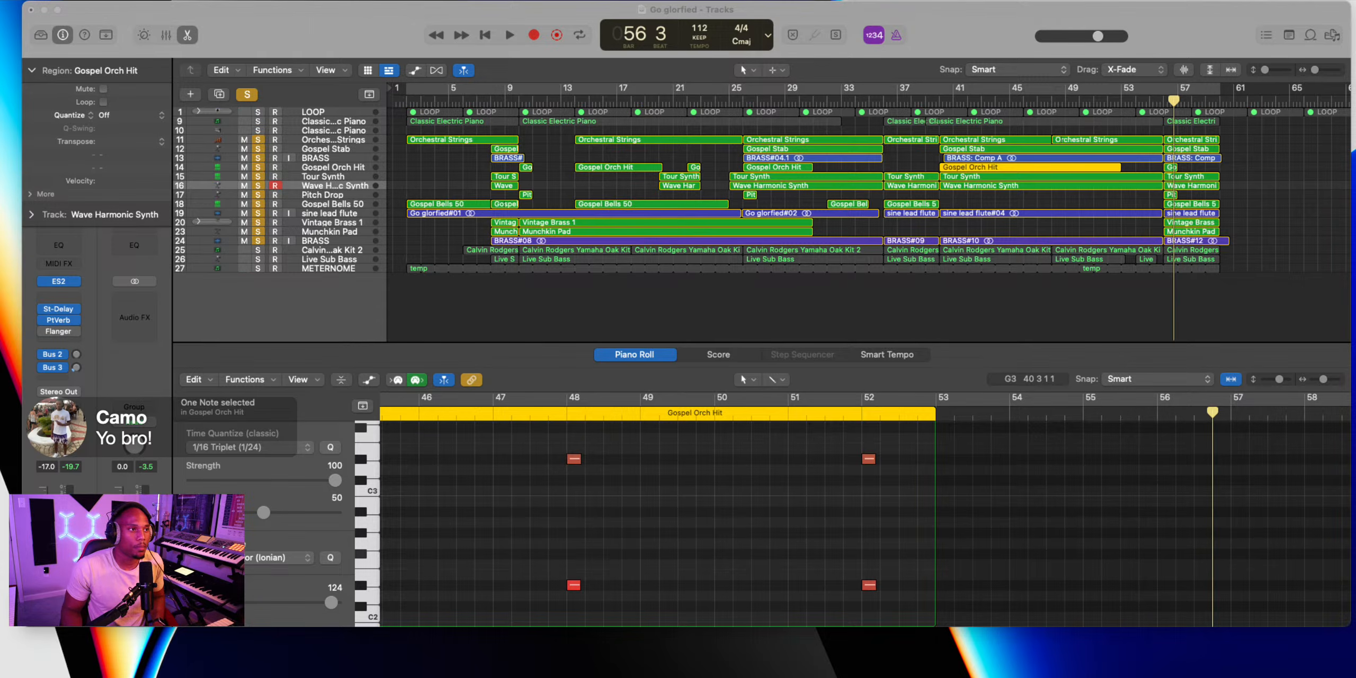
# Cycle bars 1–57, play through, and select the Gospel Orch Hit track's regions
pyautogui.click(628, 130)
pyautogui.press('space')
pyautogui.press('c')
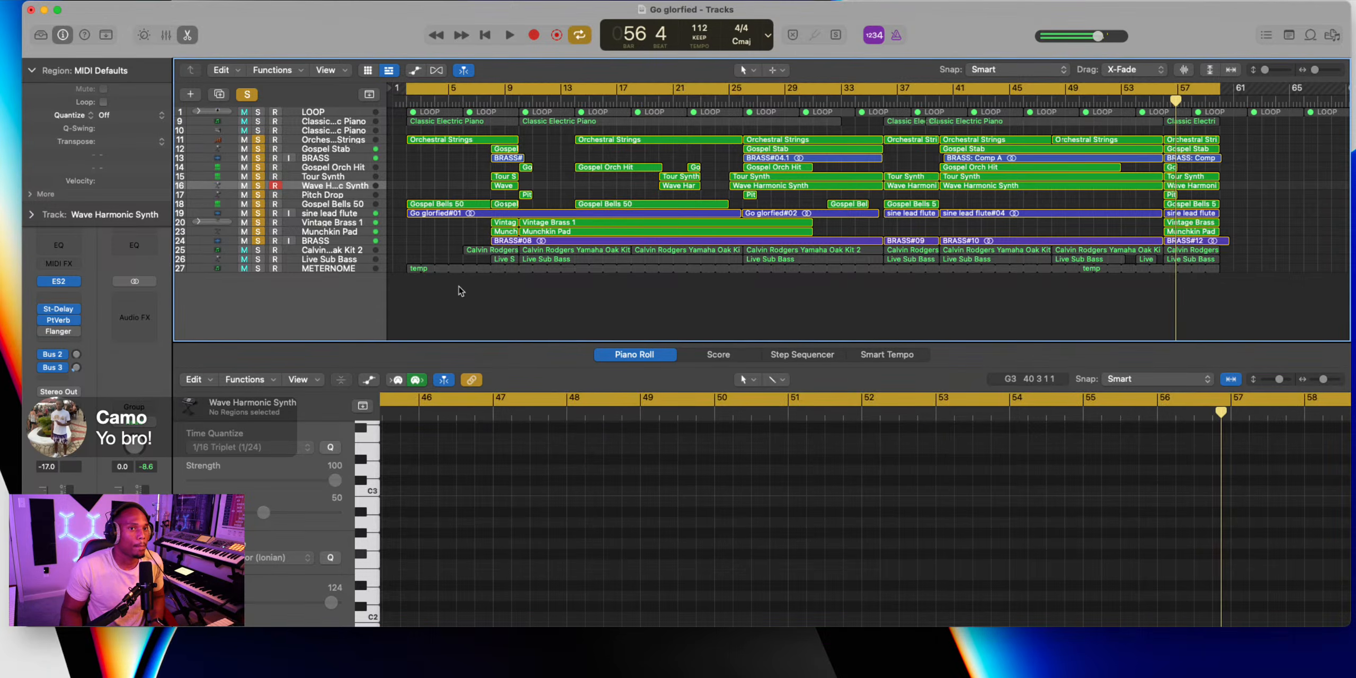
pyautogui.click(583, 101)
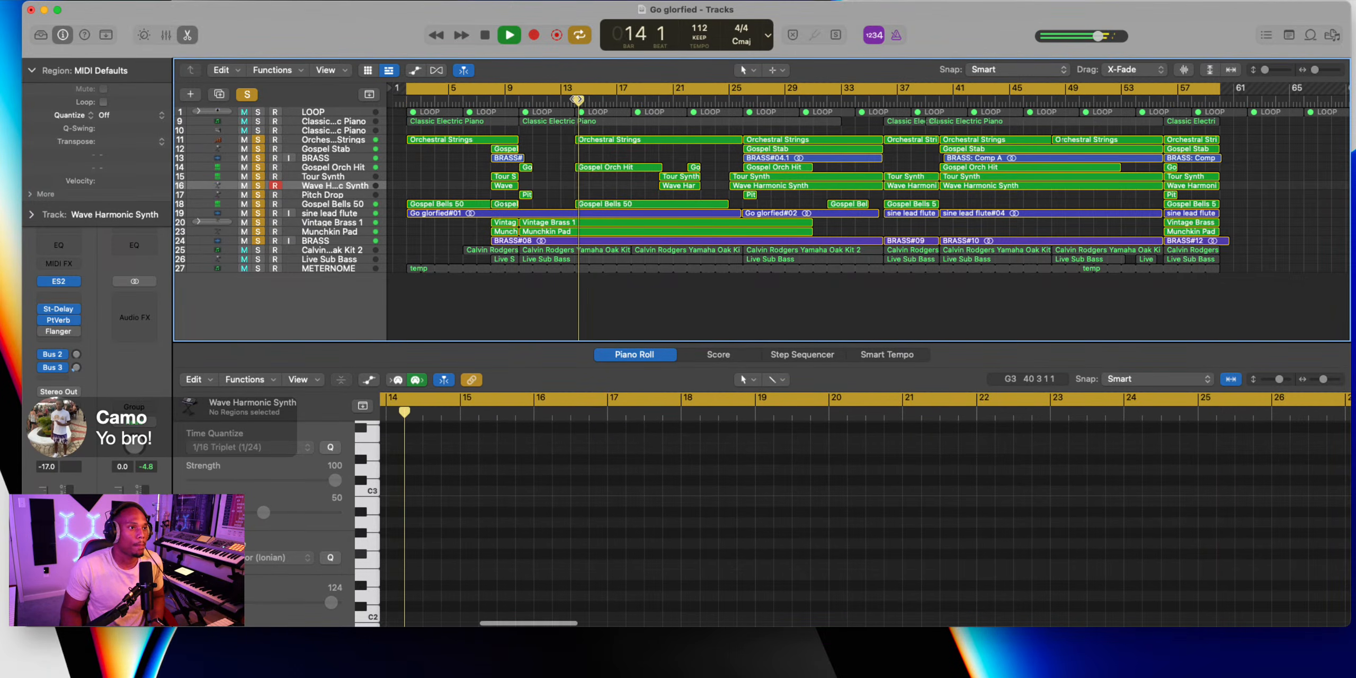
pyautogui.click(333, 168)
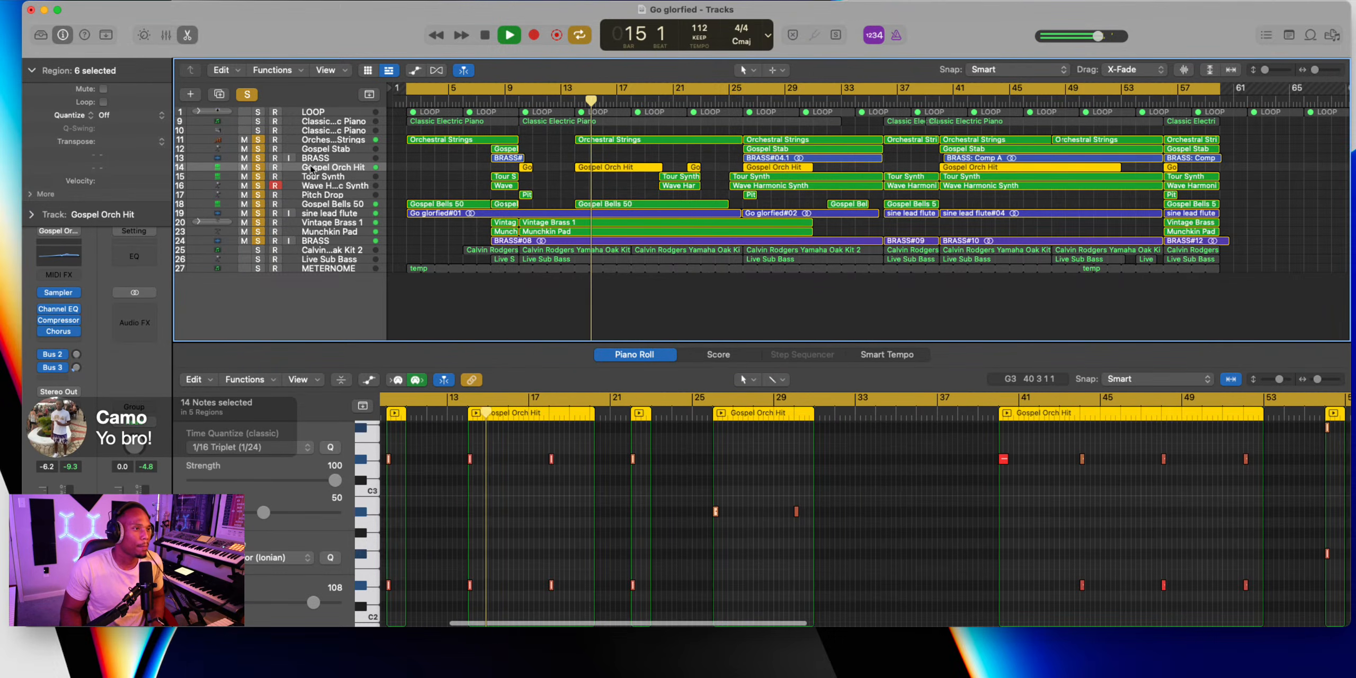
pyautogui.press('space')
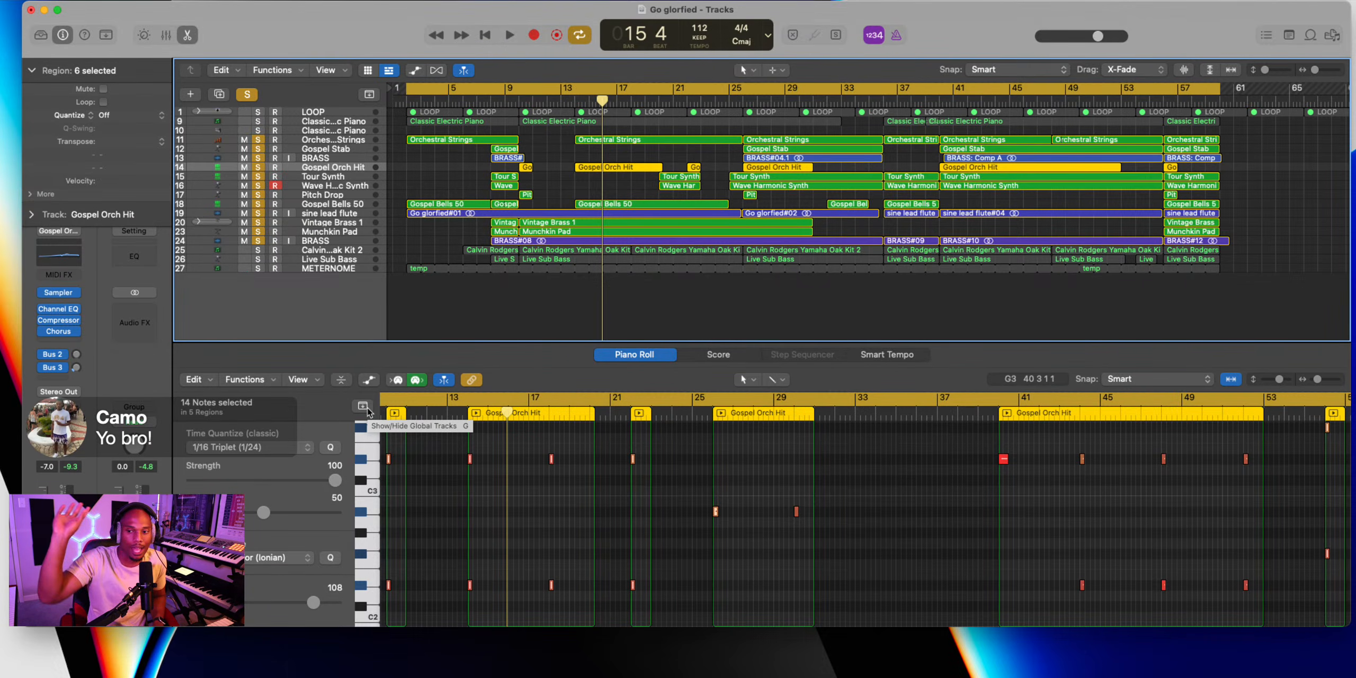
# Bounce the soloed tracks as the 'Aux' stem into the Be Glorified 112 Bpm folder
pyautogui.press('super+b')
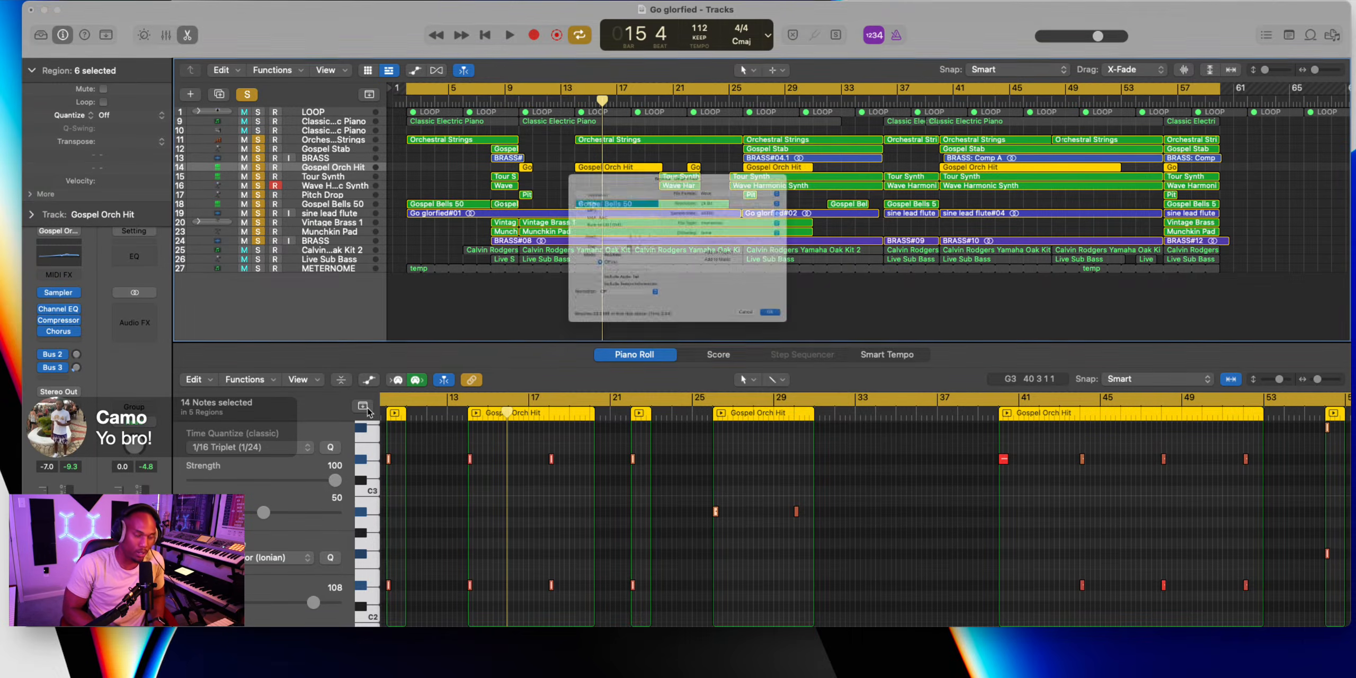
pyautogui.press('Return')
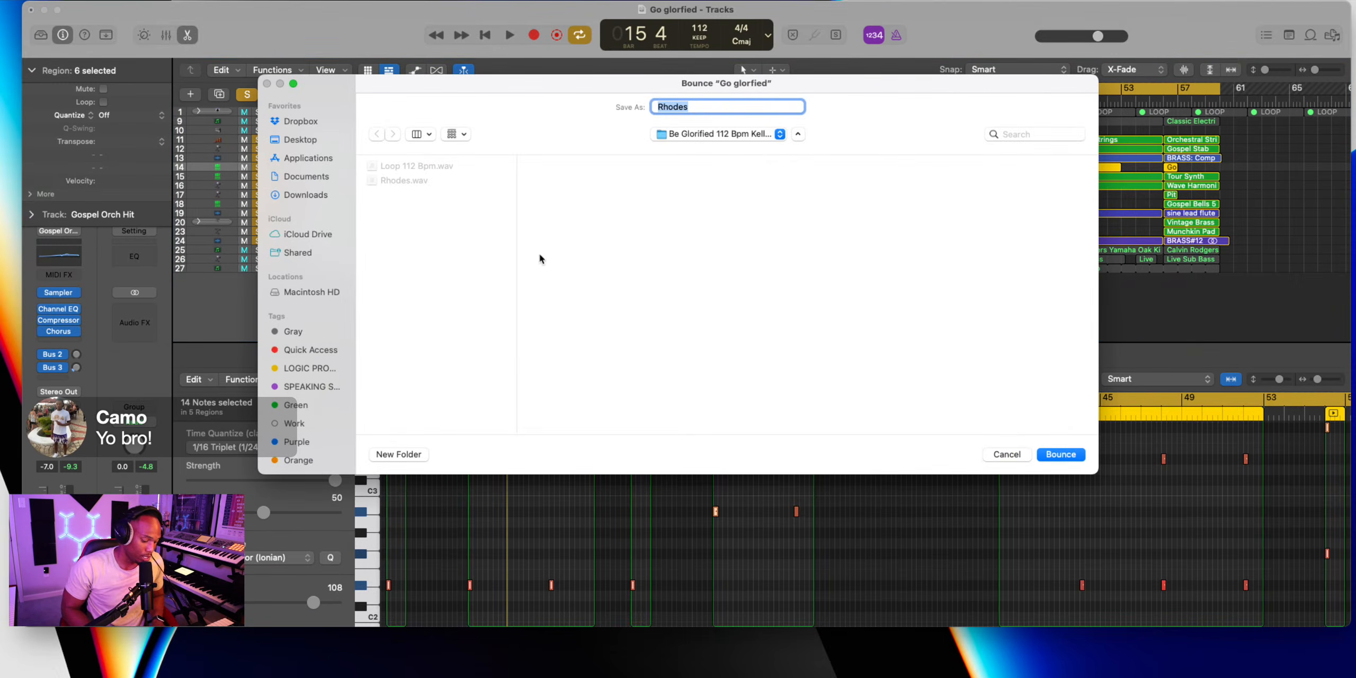
pyautogui.write('Aux')
pyautogui.press('Return')
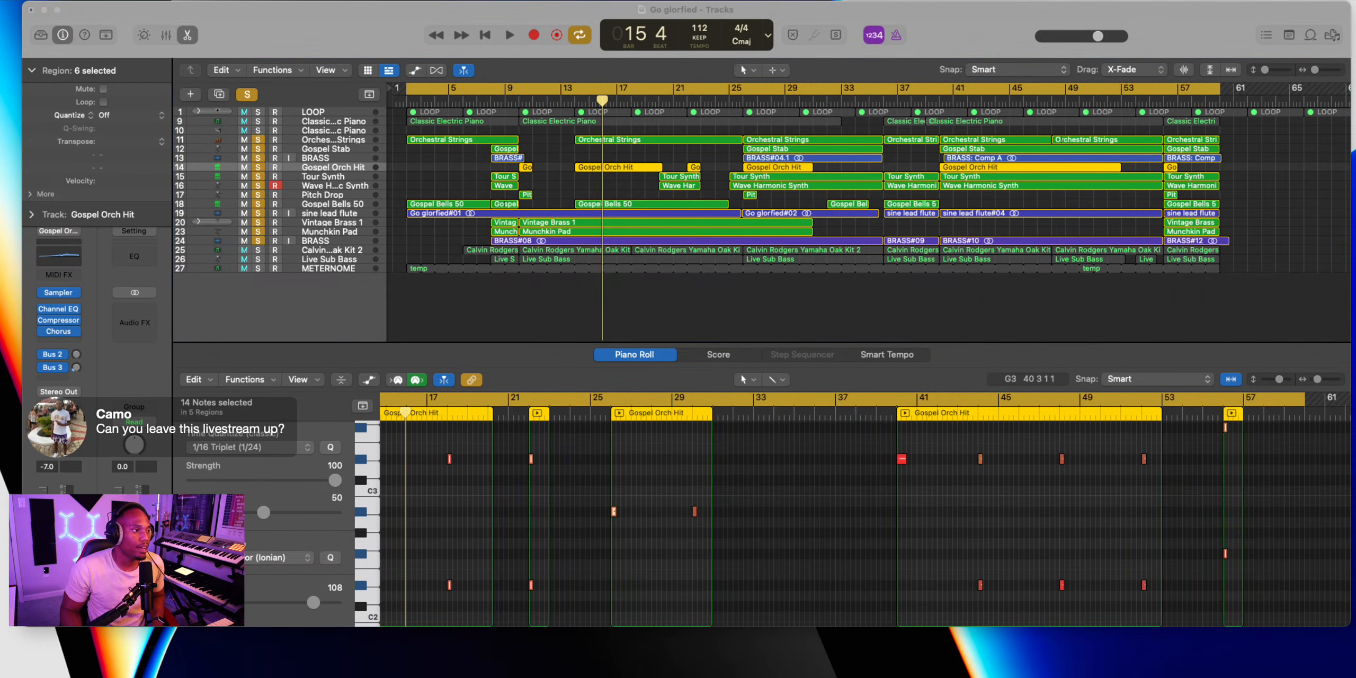
# Clear all solos, solo only the METERNOME track, and play it from the start
pyautogui.click(247, 95)
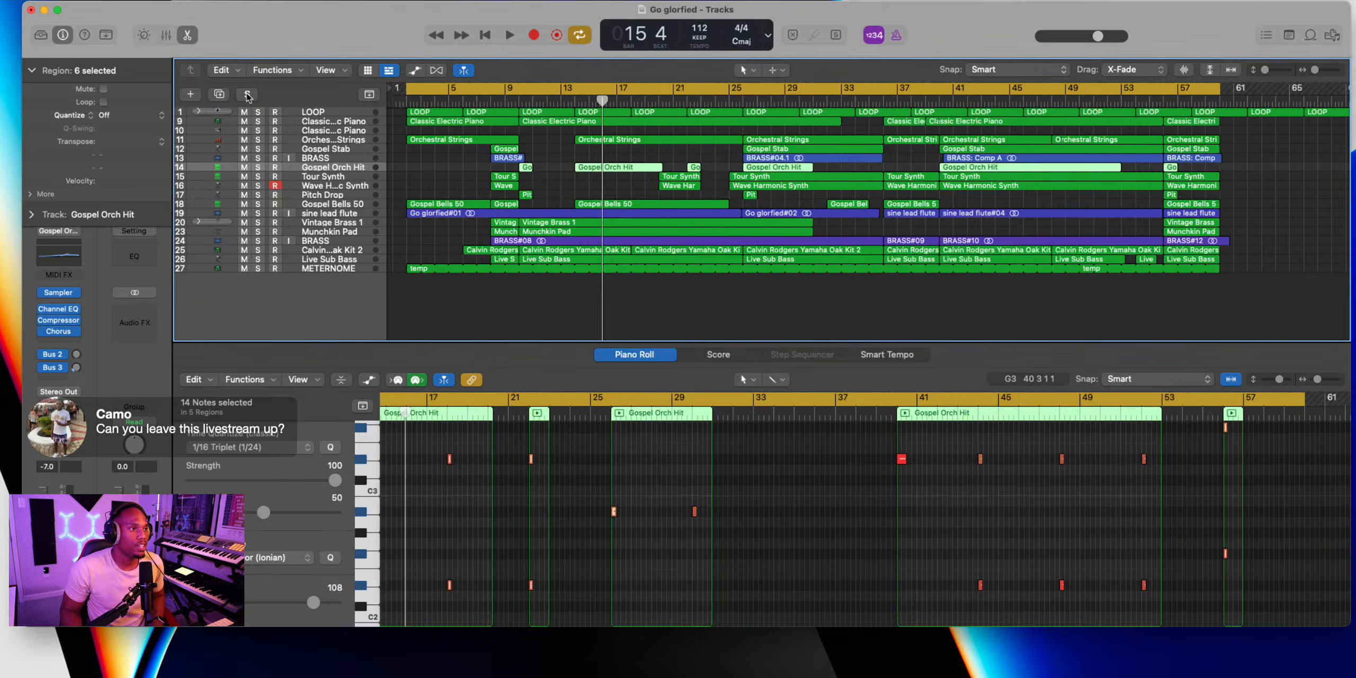
pyautogui.click(258, 269)
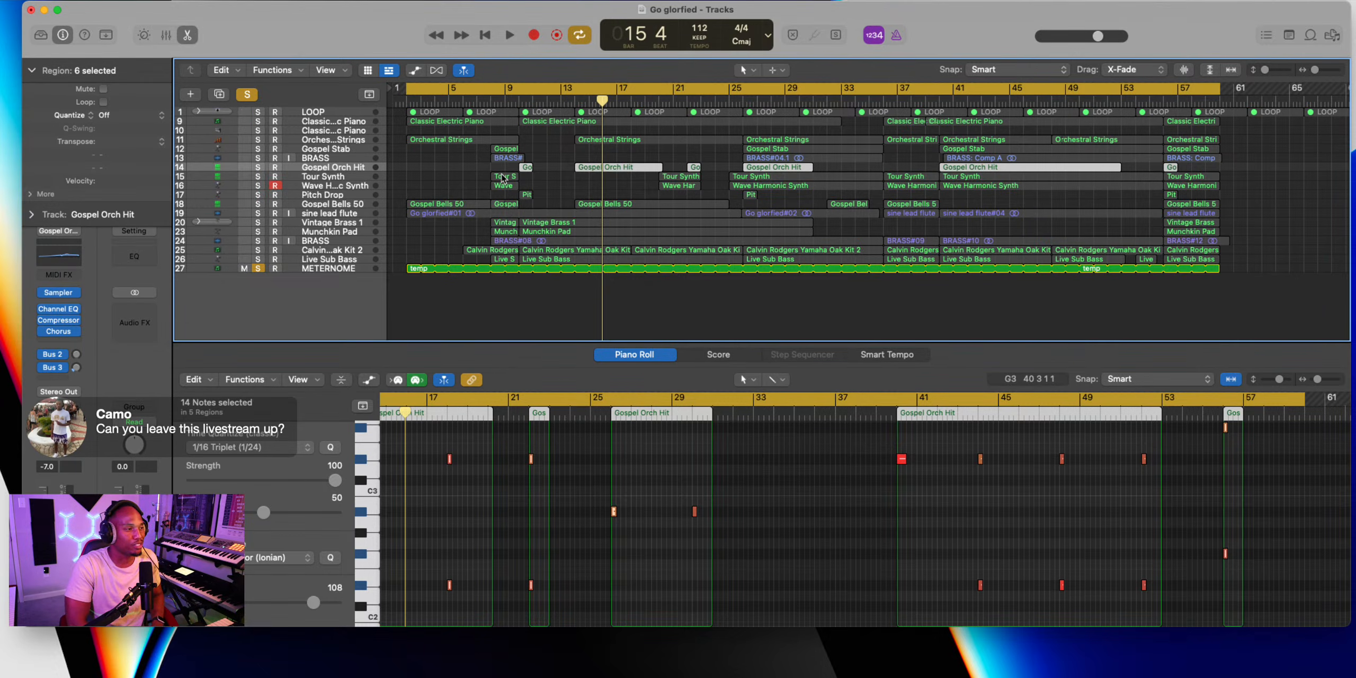
pyautogui.press('Return')
pyautogui.press('space')
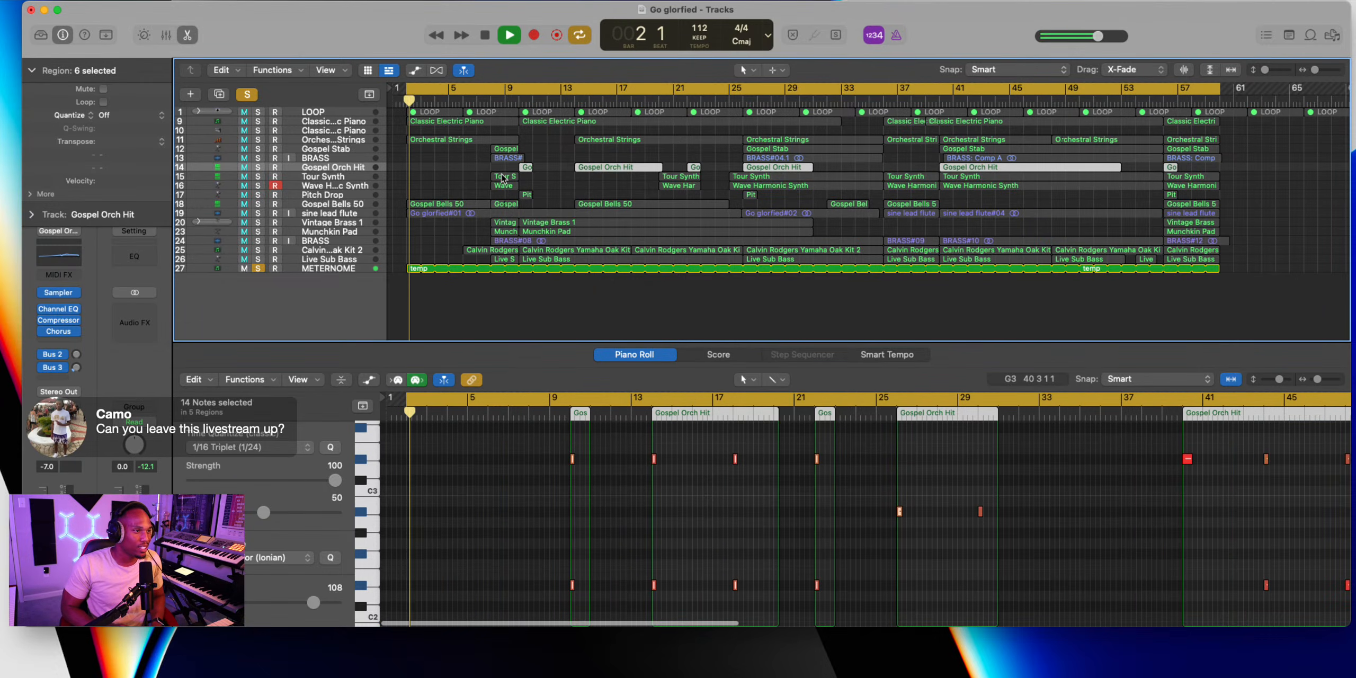
# Bounce the soloed METERNOME track as a stem named 'Meternome'
pyautogui.press('super+b')
pyautogui.press('Return')
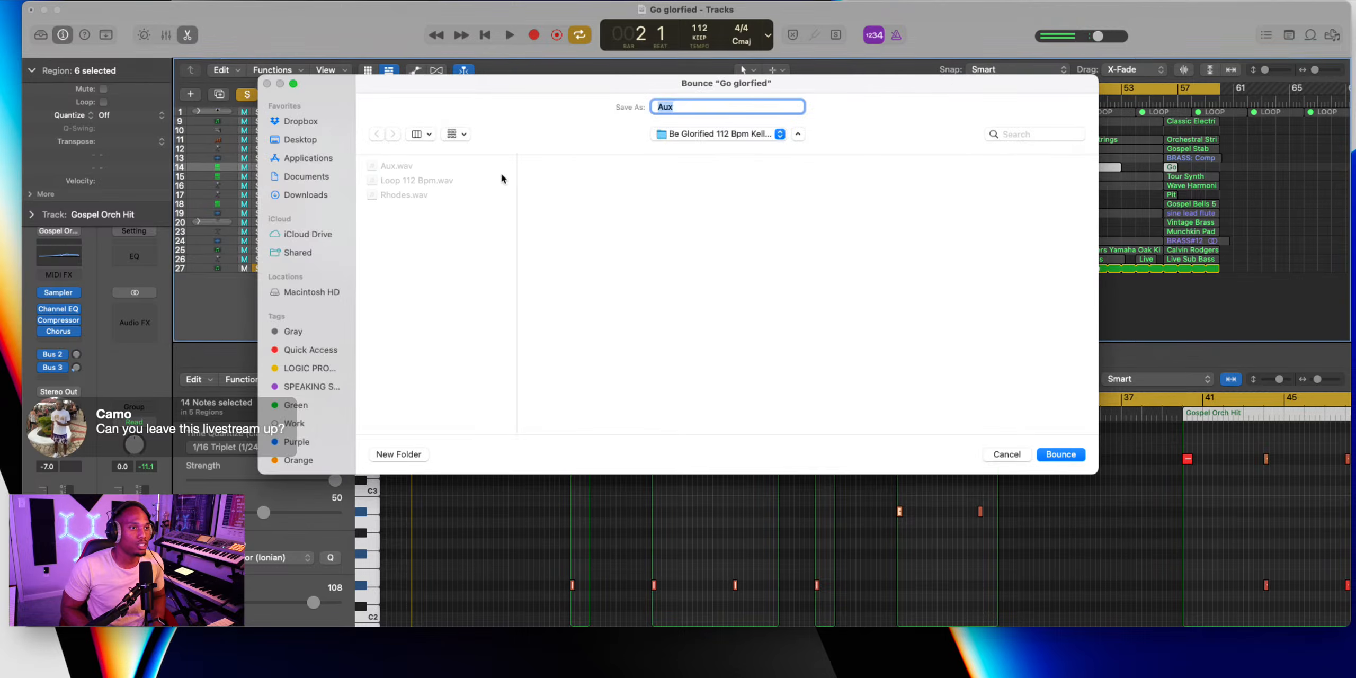
pyautogui.write('Meternome')
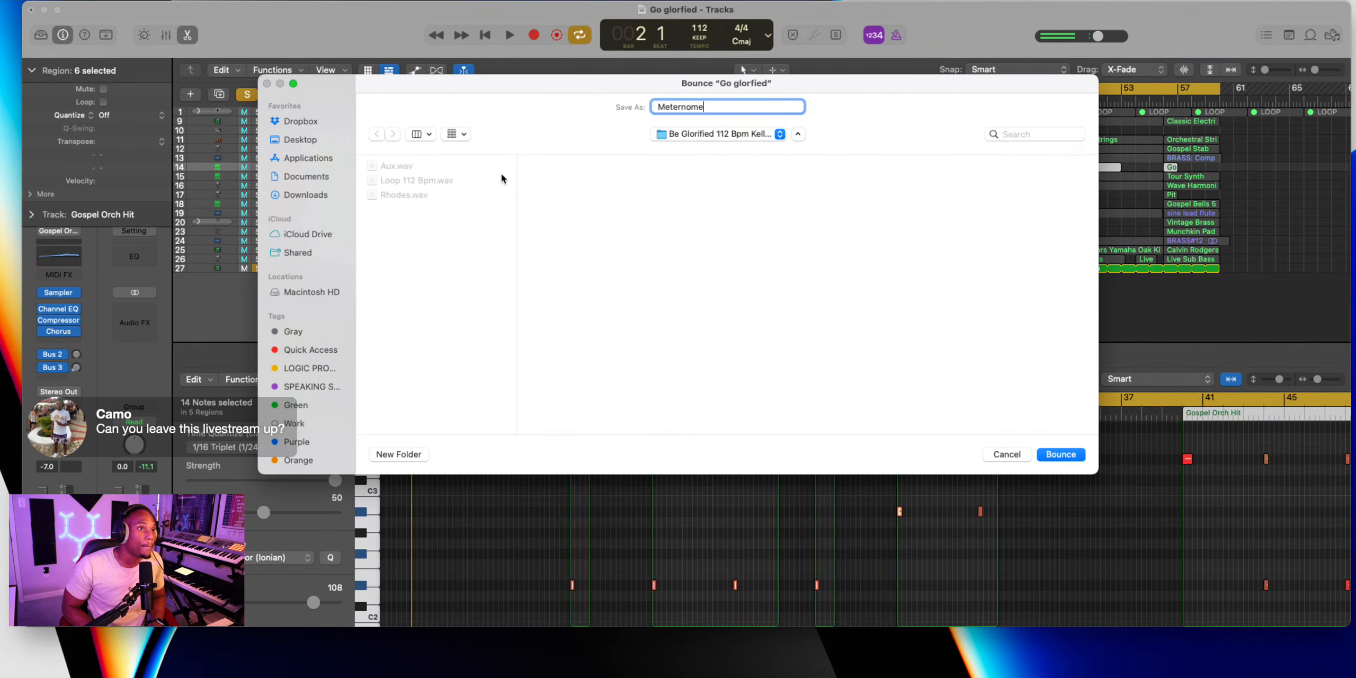
pyautogui.press('Return')
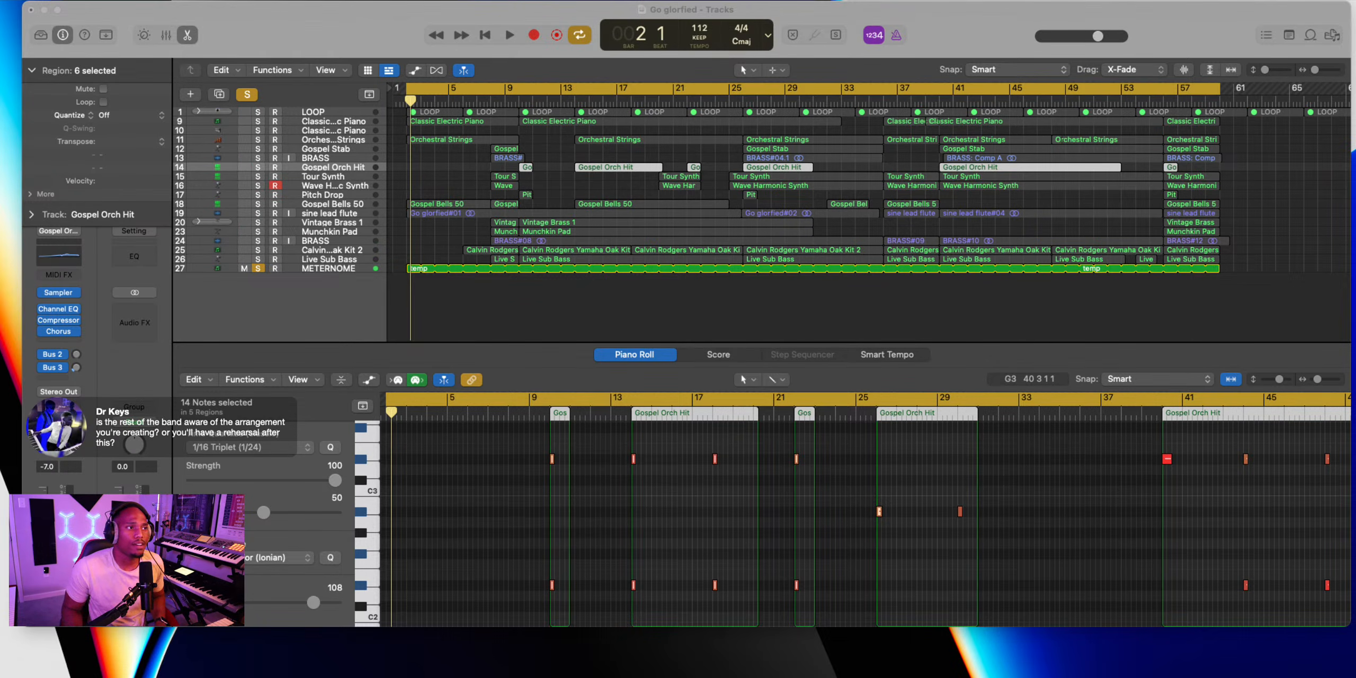
# Unsolo the METERNOME track so the full arrangement is active again
pyautogui.click(258, 269)
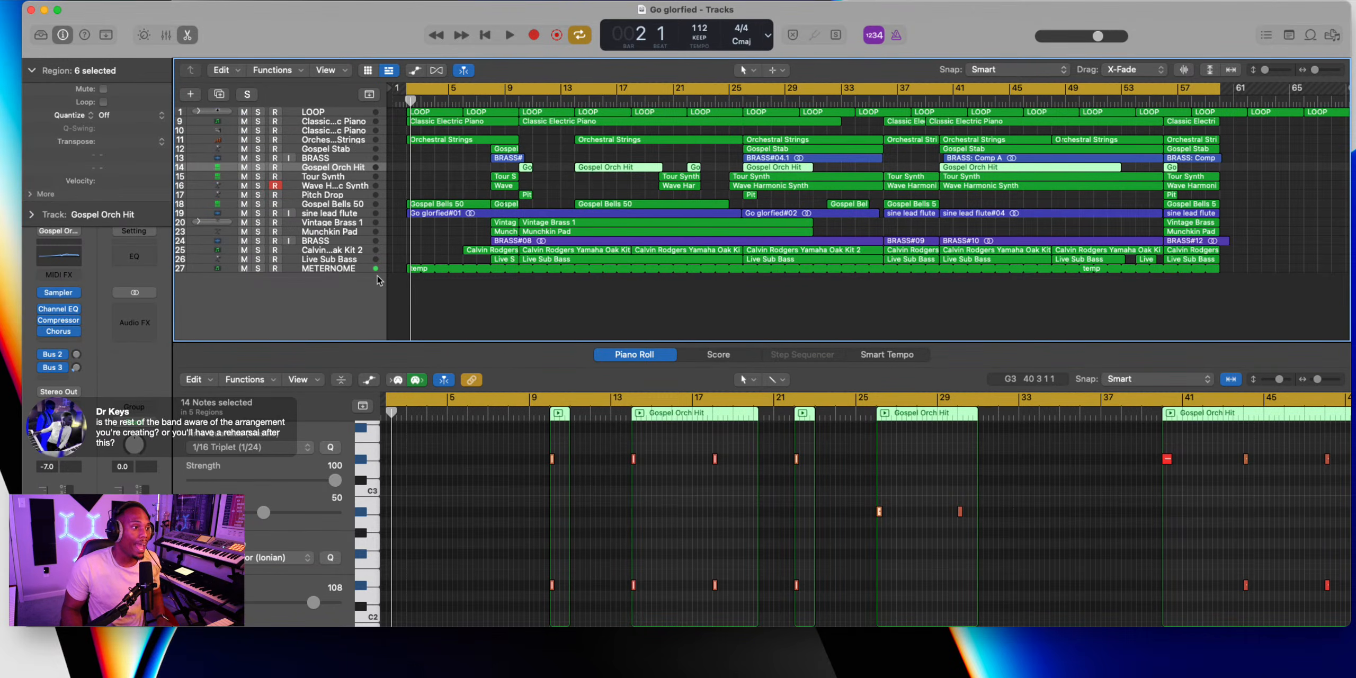
pyautogui.moveTo(470, 663)
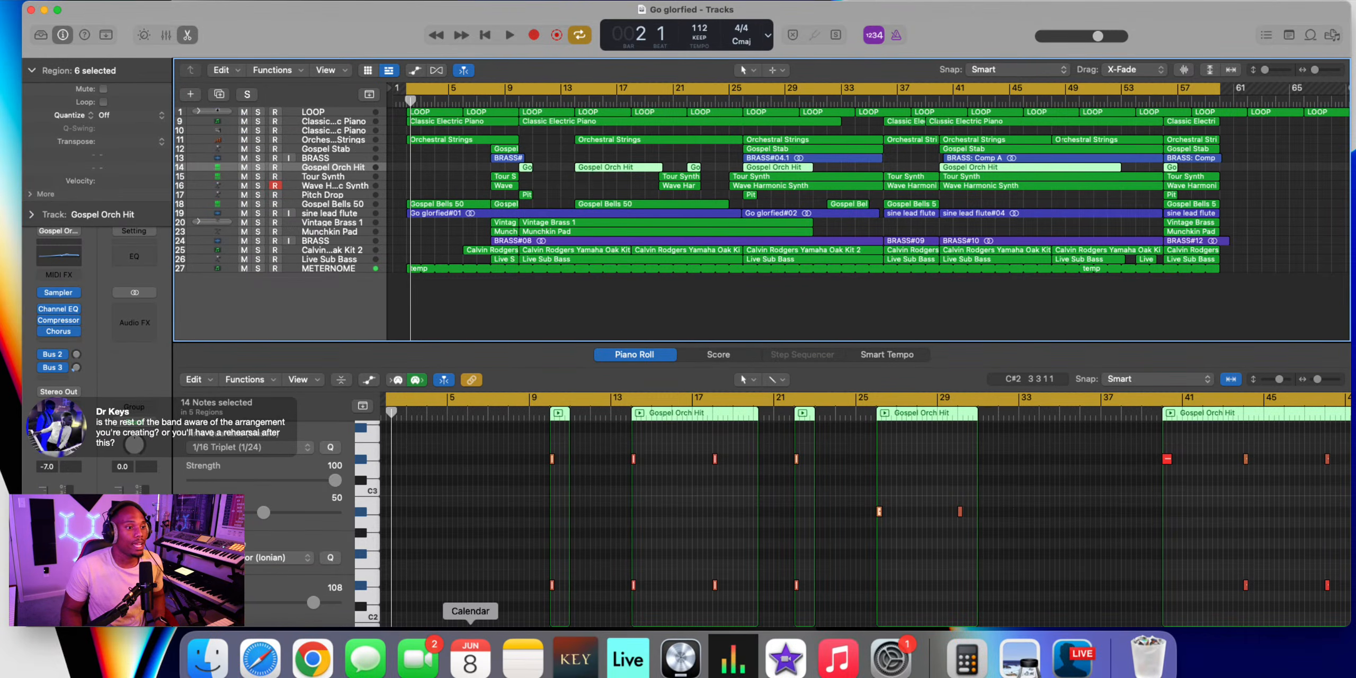
pyautogui.moveTo(734, 672)
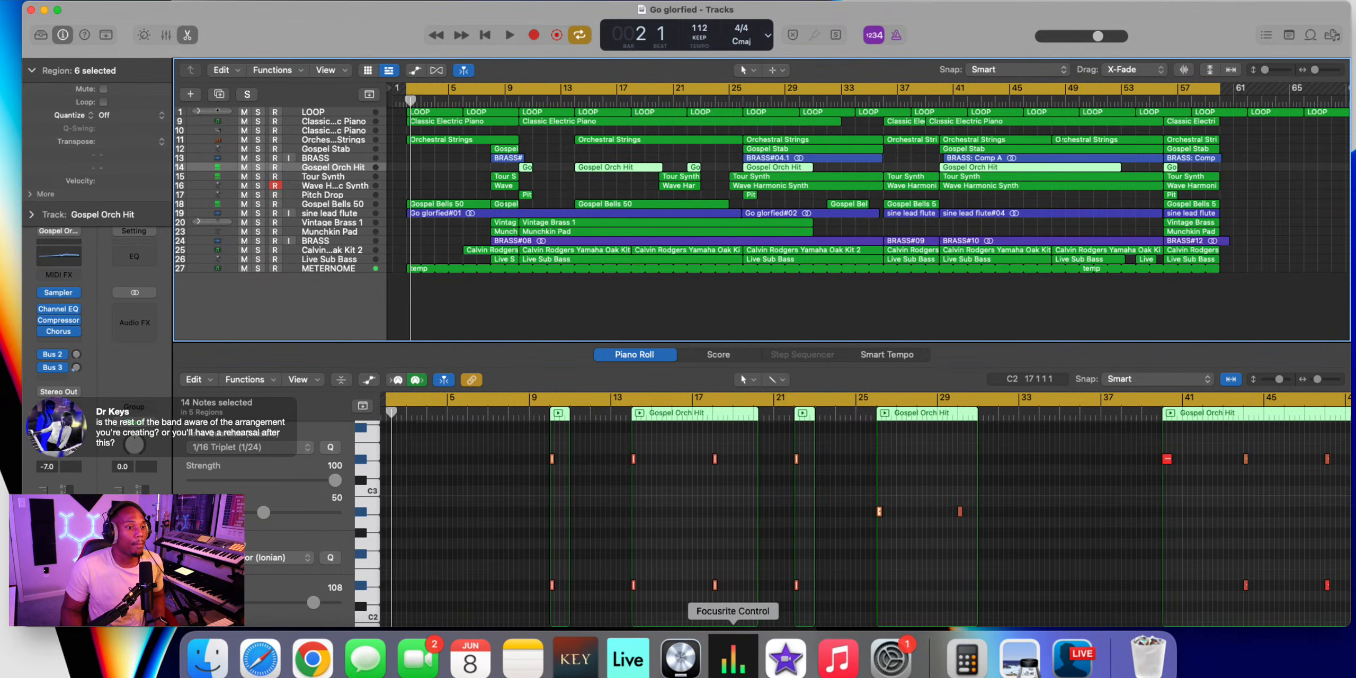
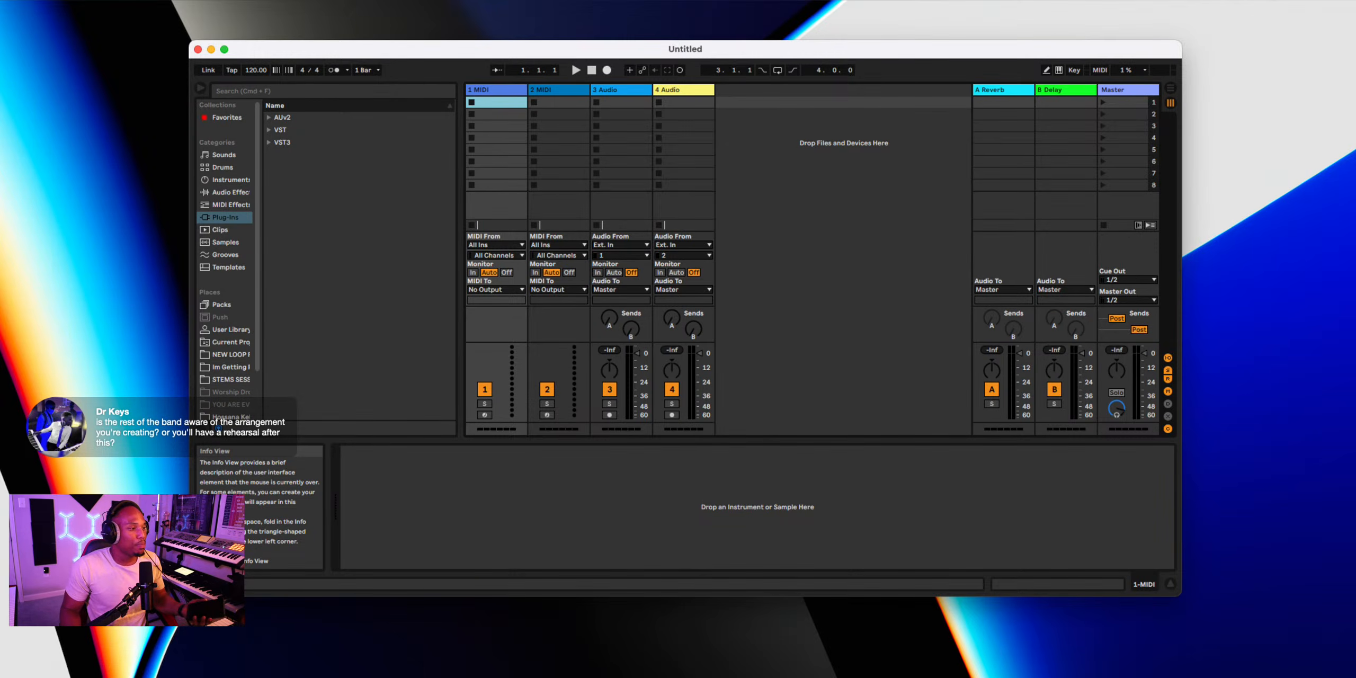
# Refocus the Live window and switch the empty set to Arrangement view
pyautogui.click(1301, 1)
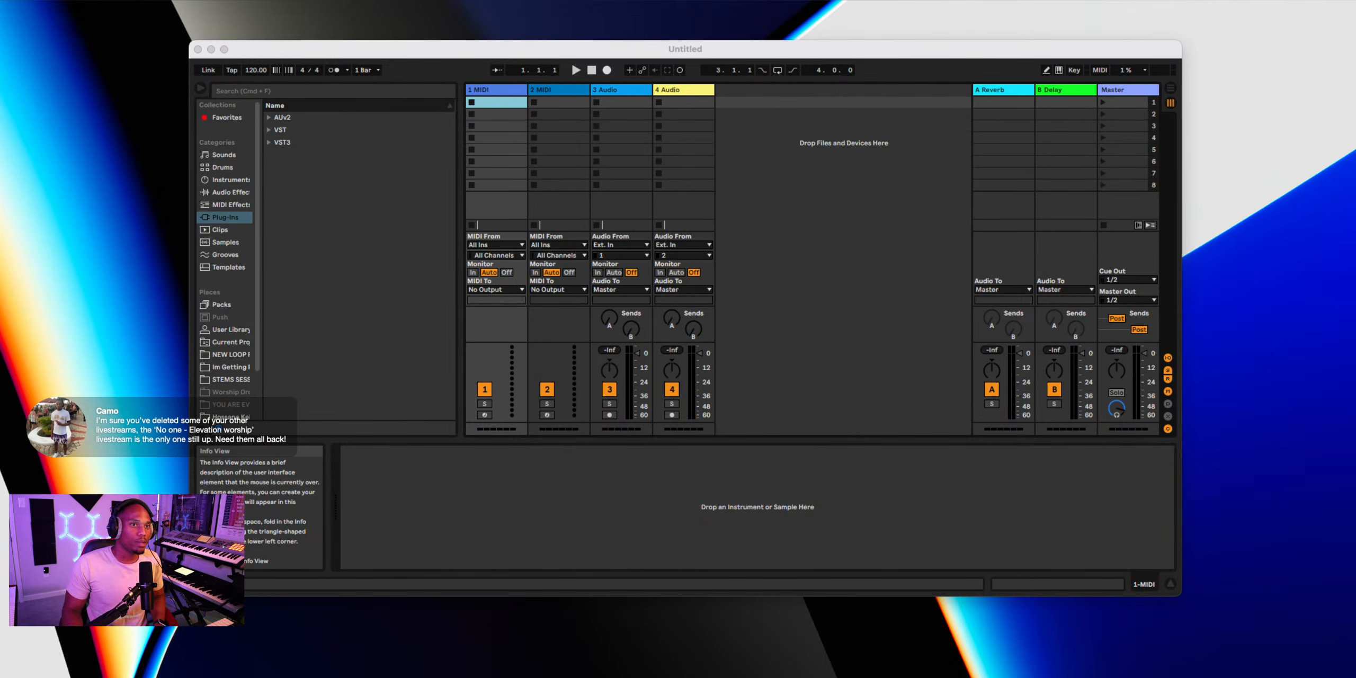
pyautogui.click(1170, 91)
pyautogui.click(1171, 93)
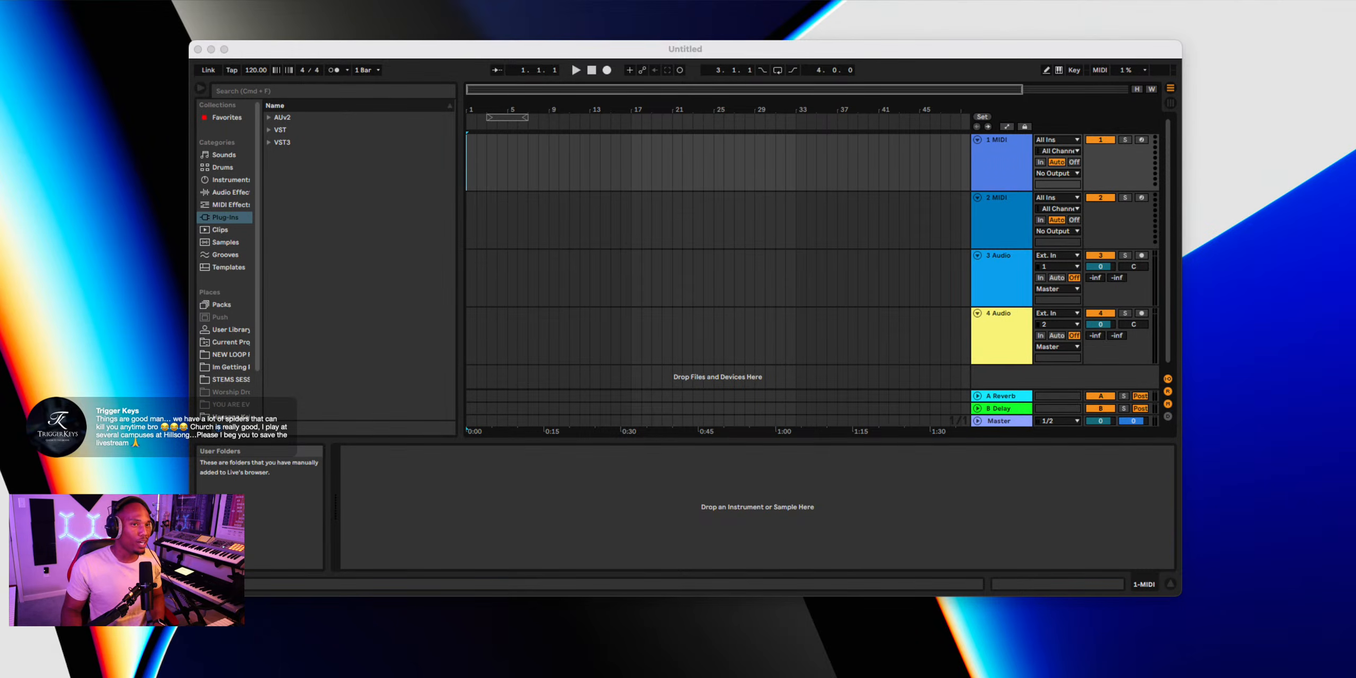
# Delete the two MIDI tracks and list the STEMS SESSION folder's projects in the browser
pyautogui.click(984, 161)
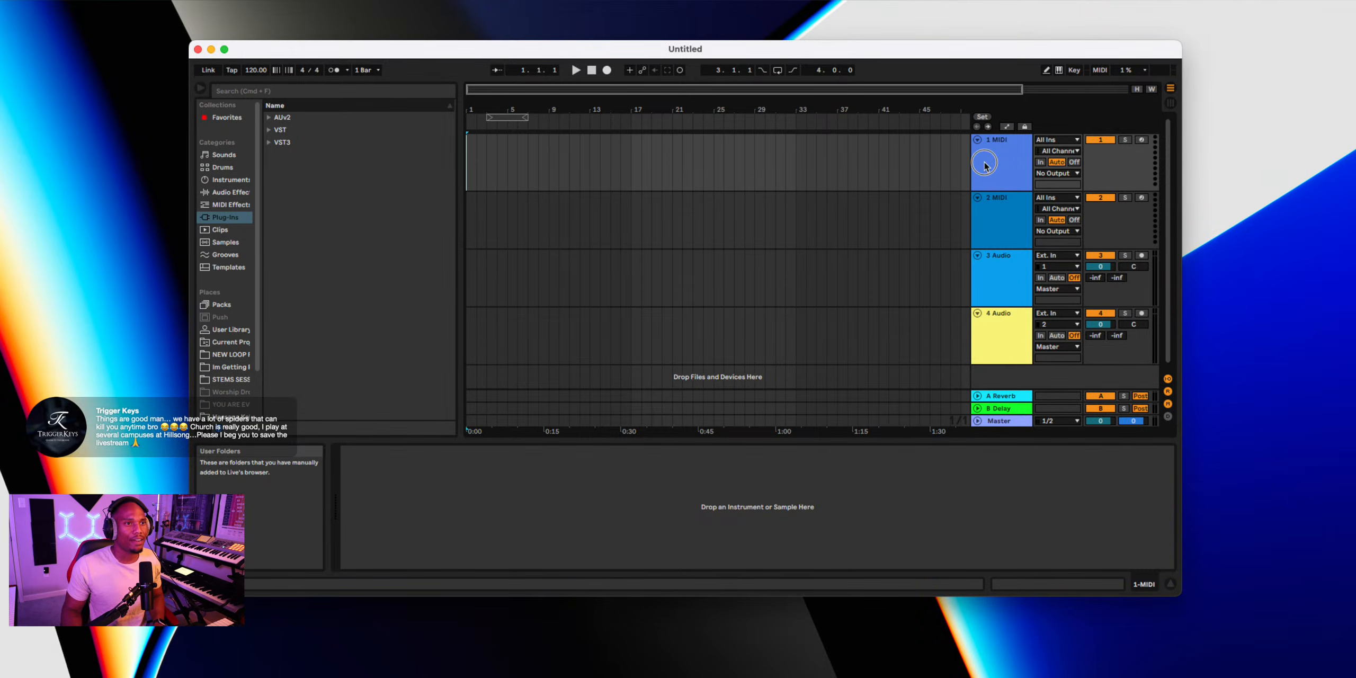
pyautogui.press('BackSpace')
pyautogui.press('BackSpace')
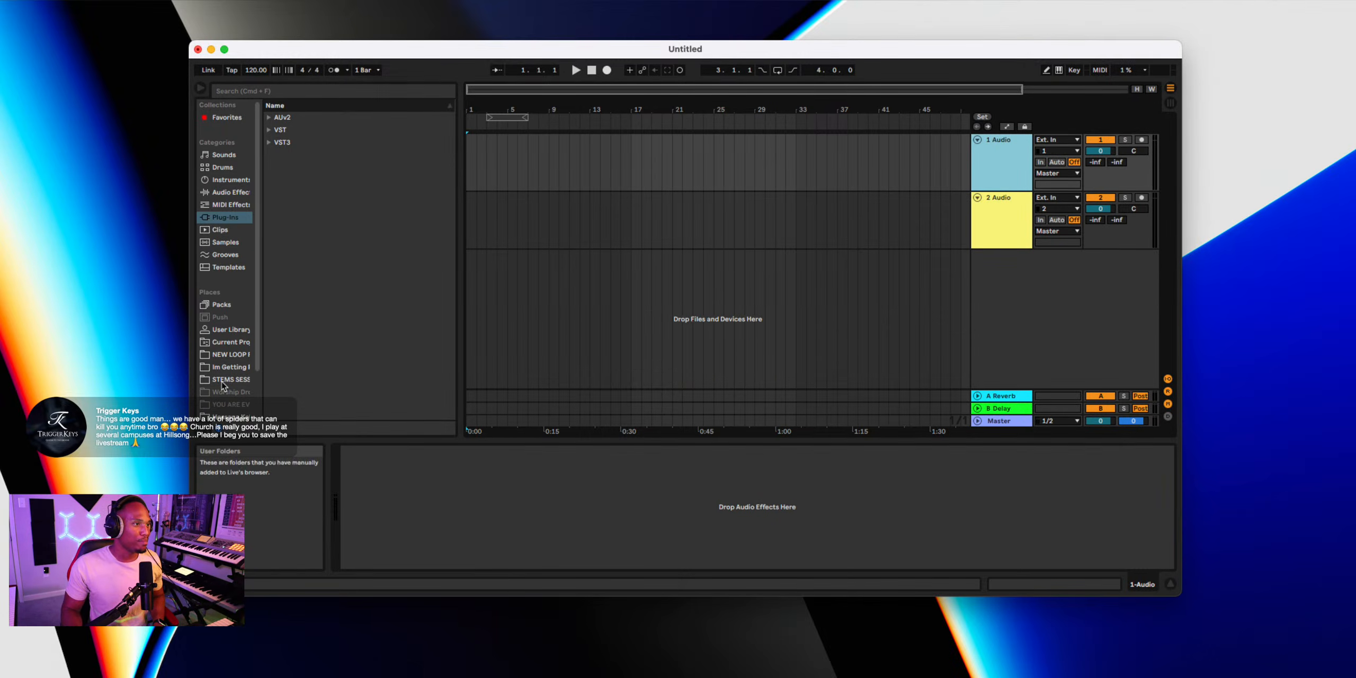
pyautogui.scroll(-3, 222, 387)
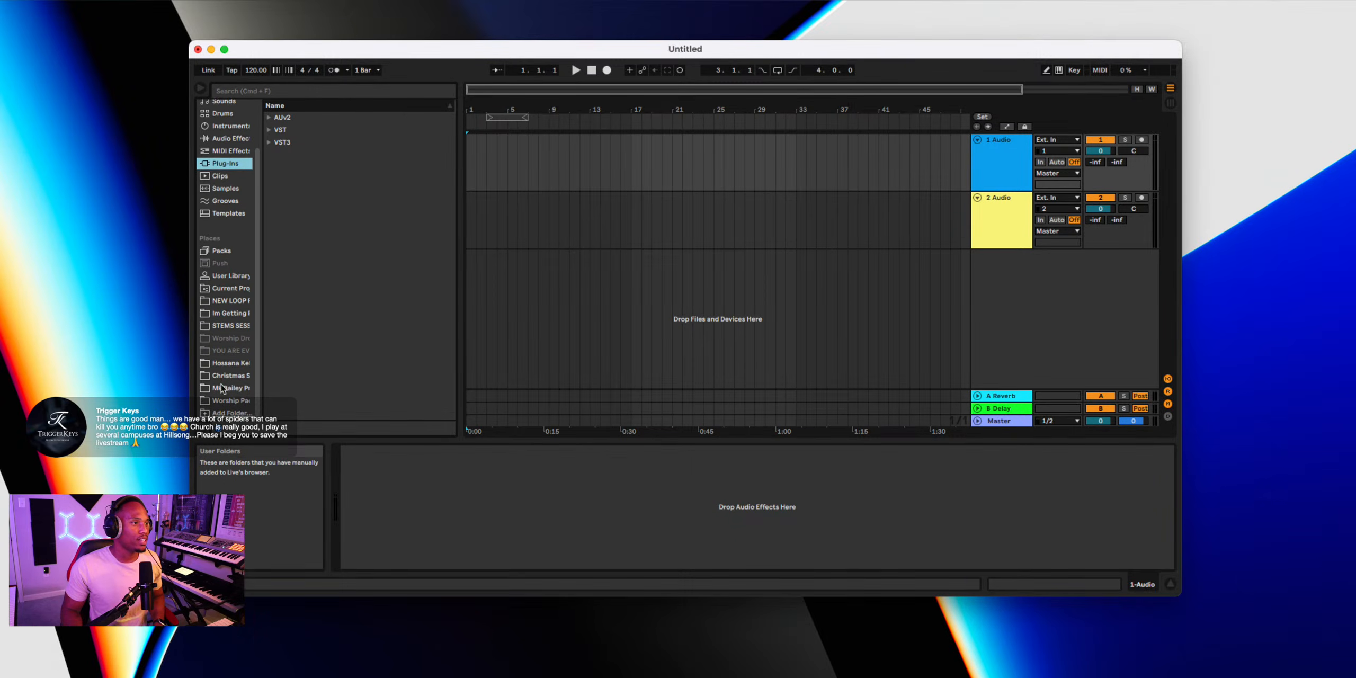
pyautogui.click(228, 326)
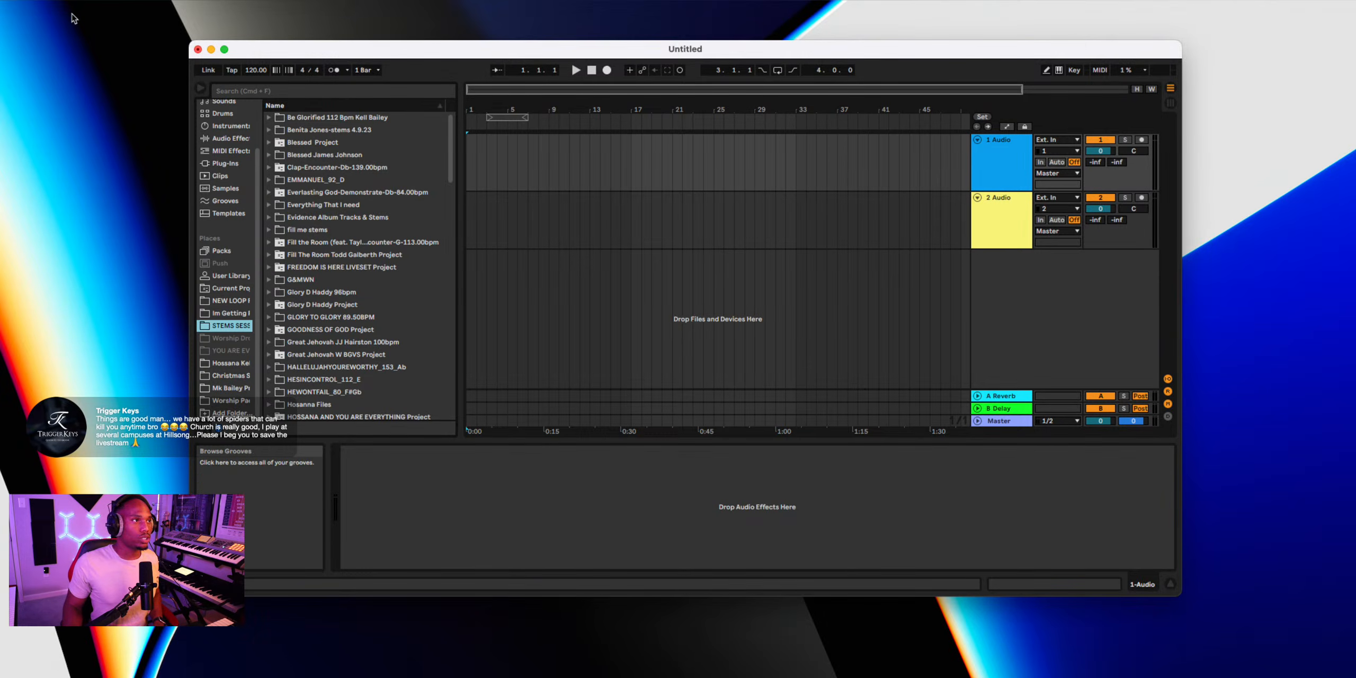
# Enlarge the Live window to the left, up, right and downward so it fills the screen
pyautogui.moveTo(189, 50); pyautogui.dragTo(34, 5)
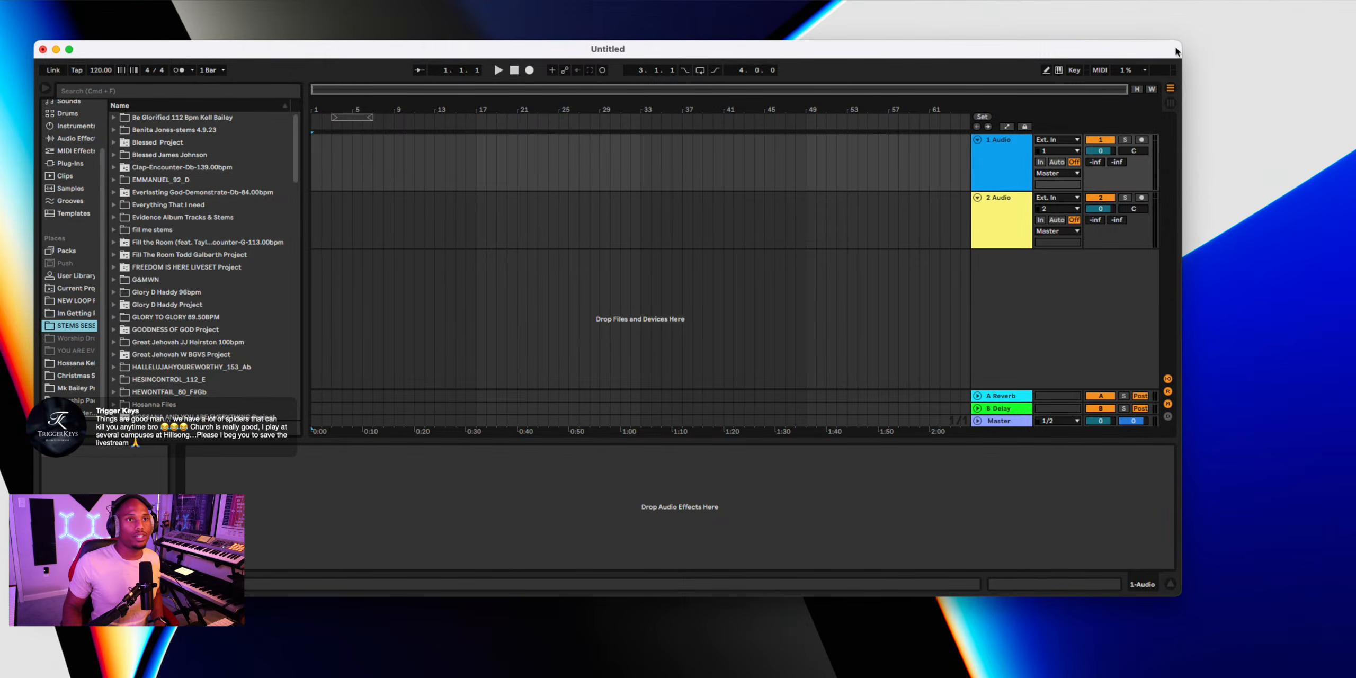
pyautogui.moveTo(1180, 40); pyautogui.dragTo(1343, 17)
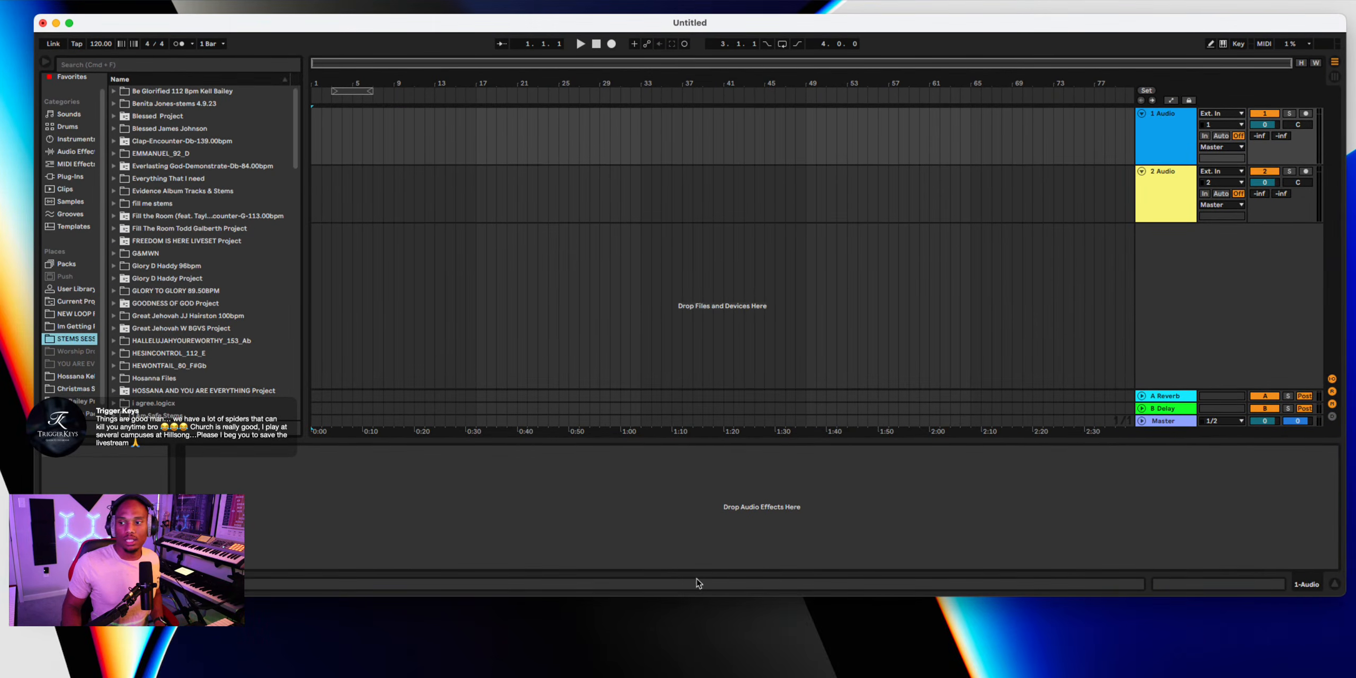
pyautogui.click(677, 604)
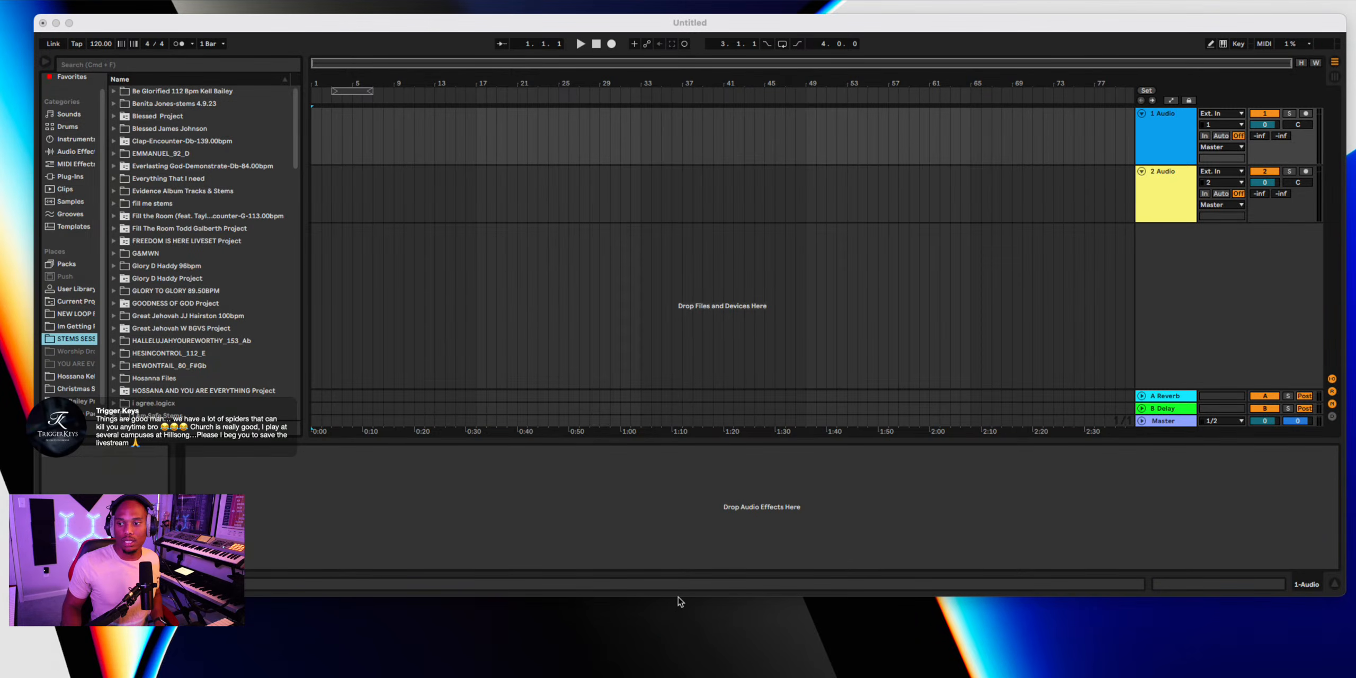
pyautogui.click(697, 597)
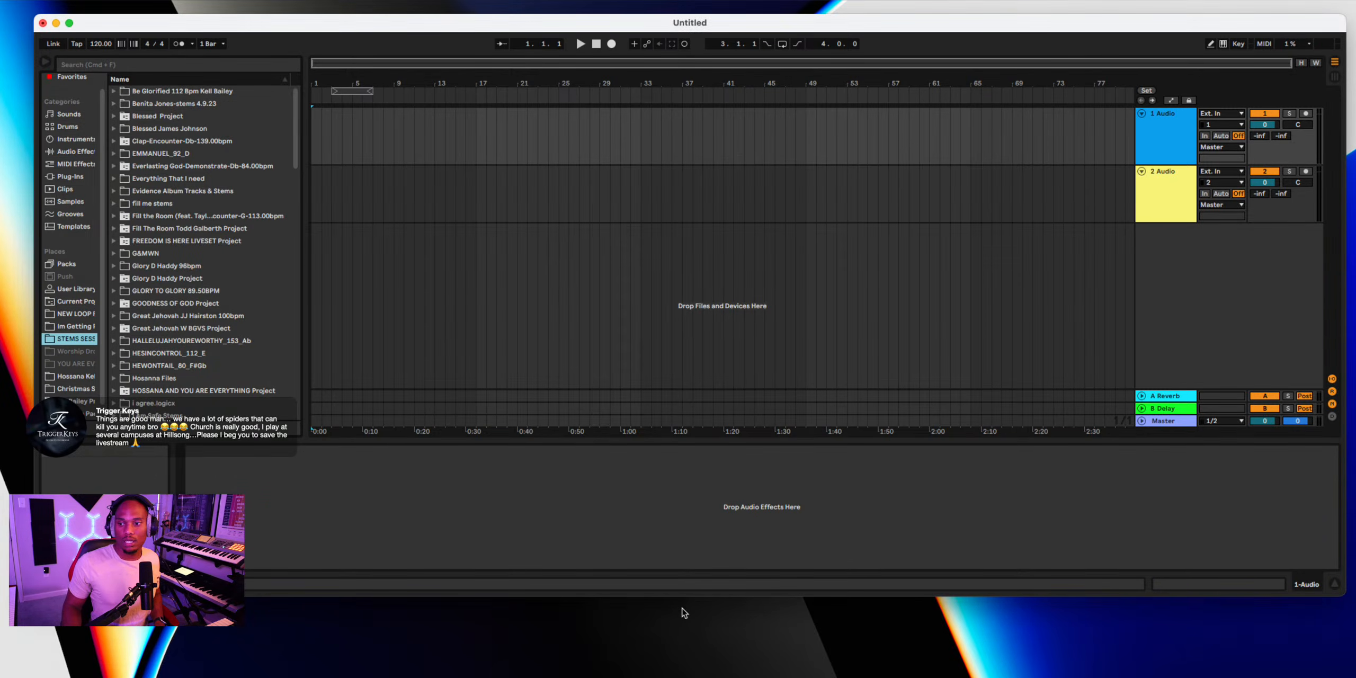
pyautogui.click(672, 594)
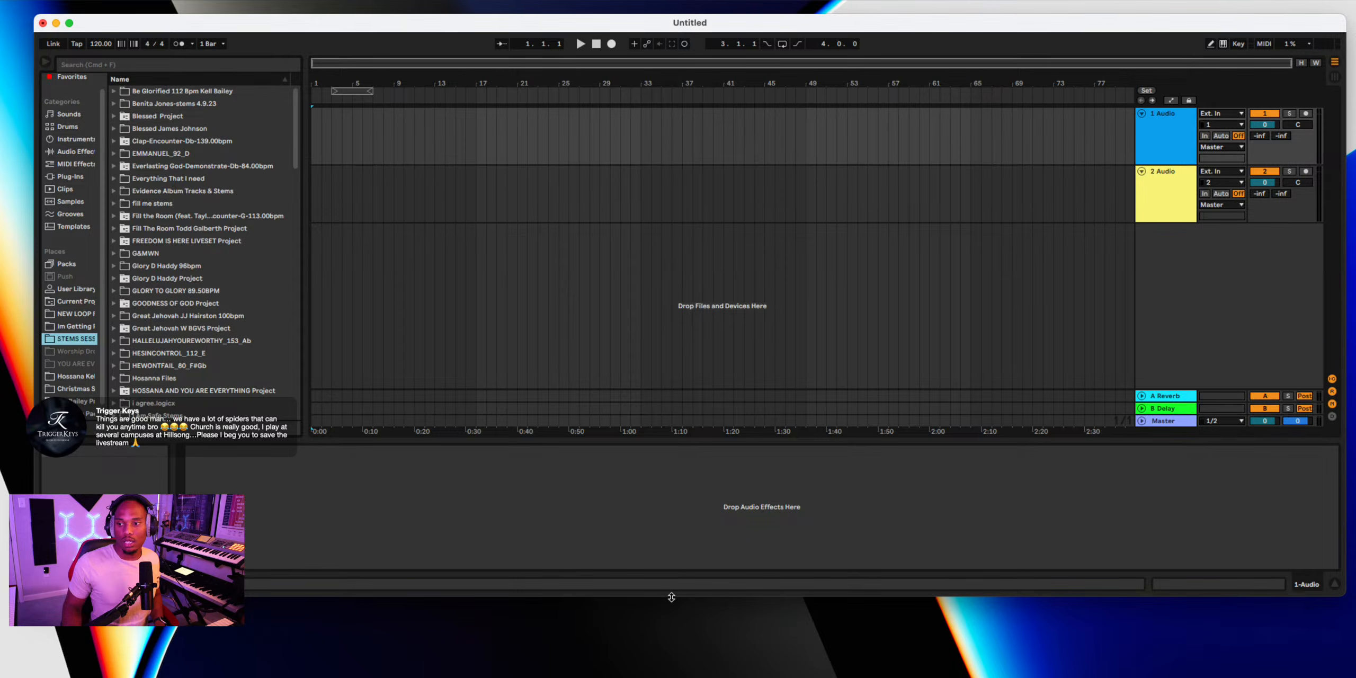
pyautogui.click(670, 599)
pyautogui.moveTo(669, 600); pyautogui.dragTo(667, 672)
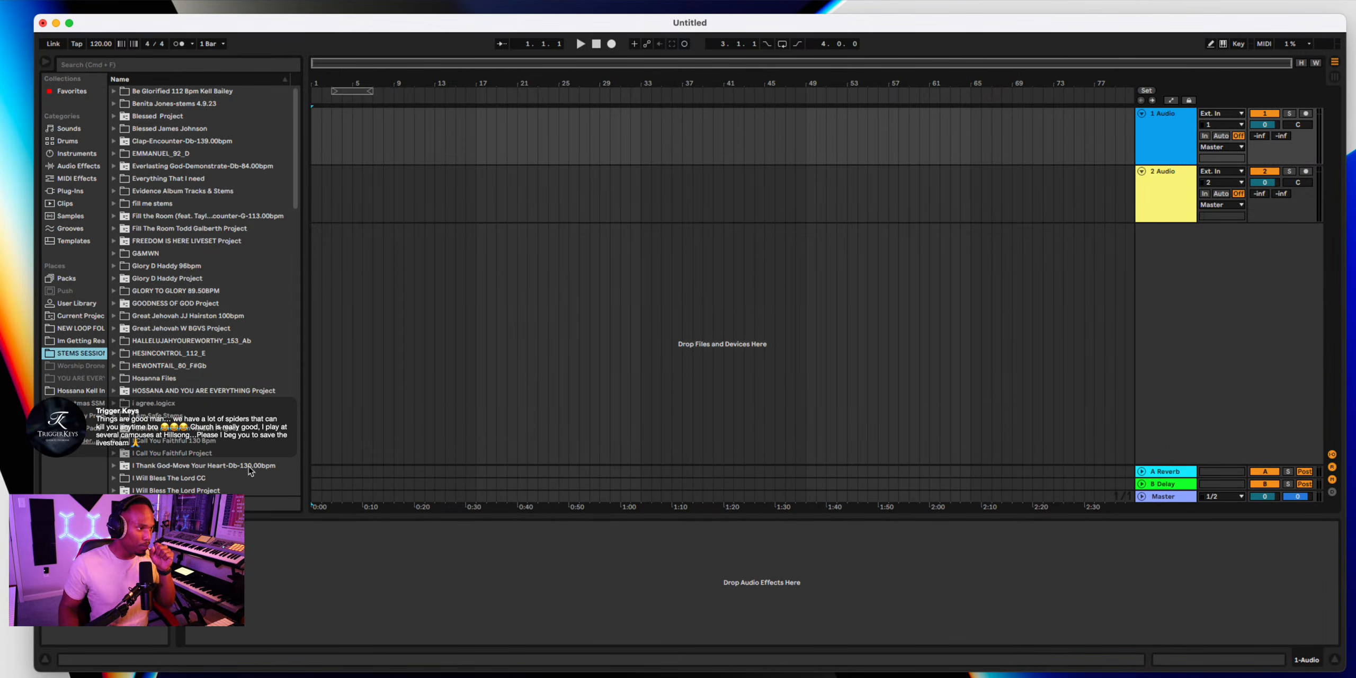
pyautogui.scroll(-1, 201, 339)
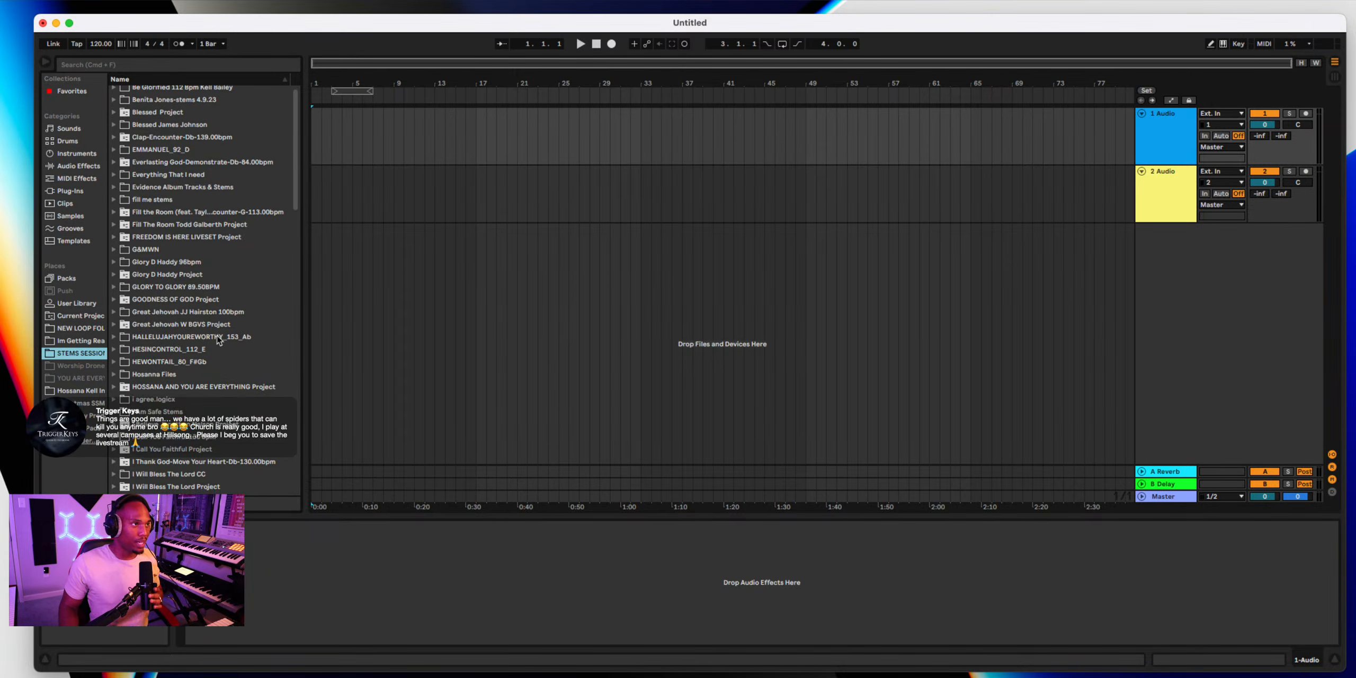
pyautogui.scroll(1, 198, 329)
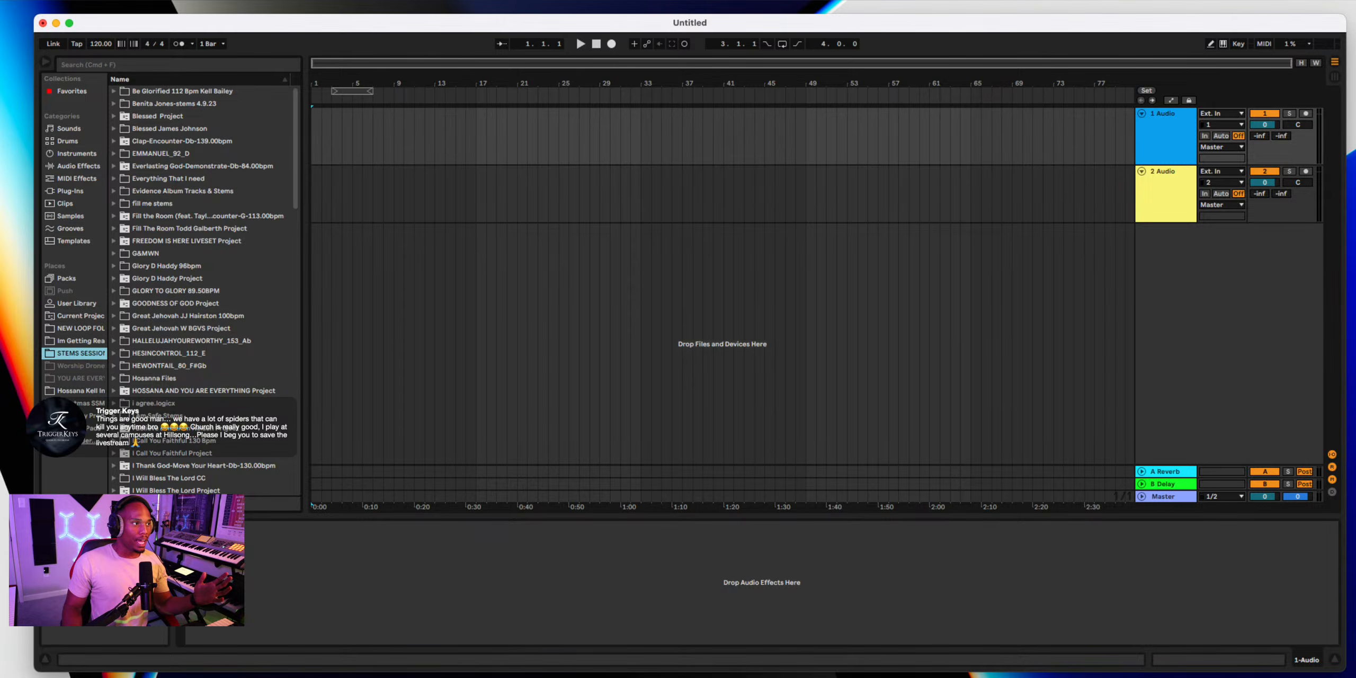
# Cancel the Add Folder dialog and scroll the browser to the Be Glorified folder
pyautogui.click(80, 441)
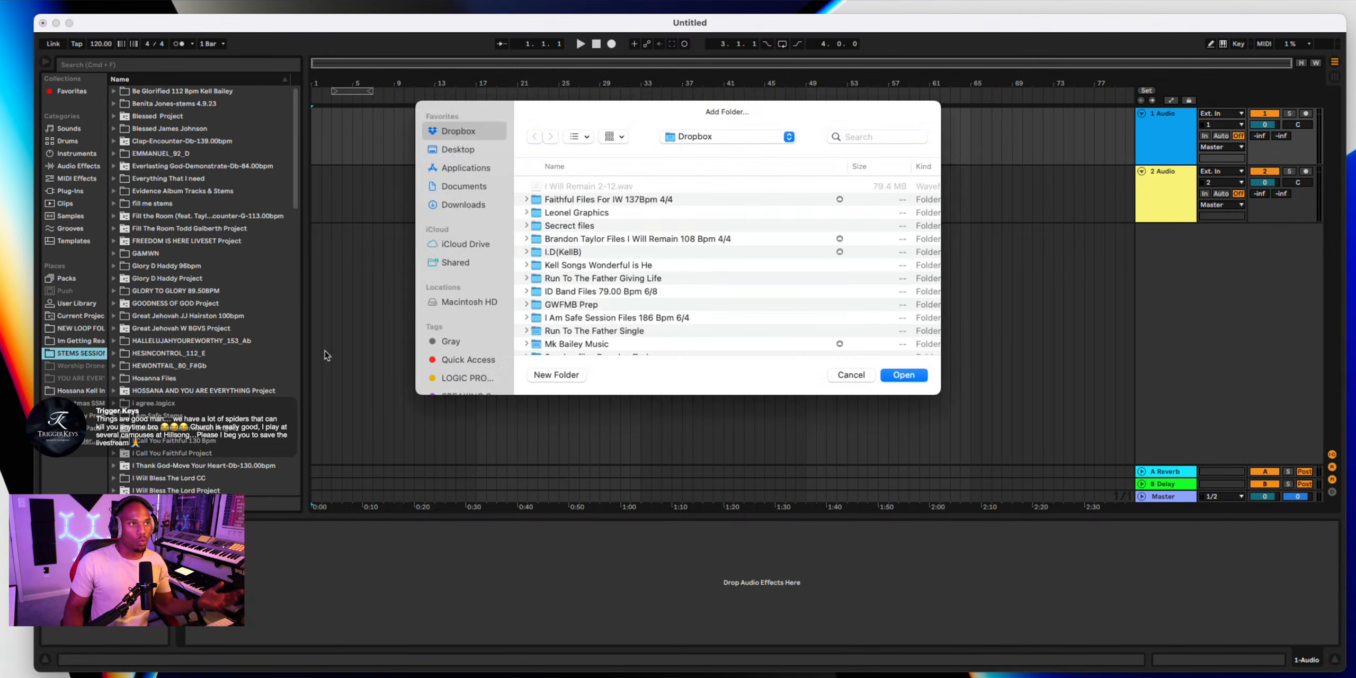
pyautogui.click(854, 376)
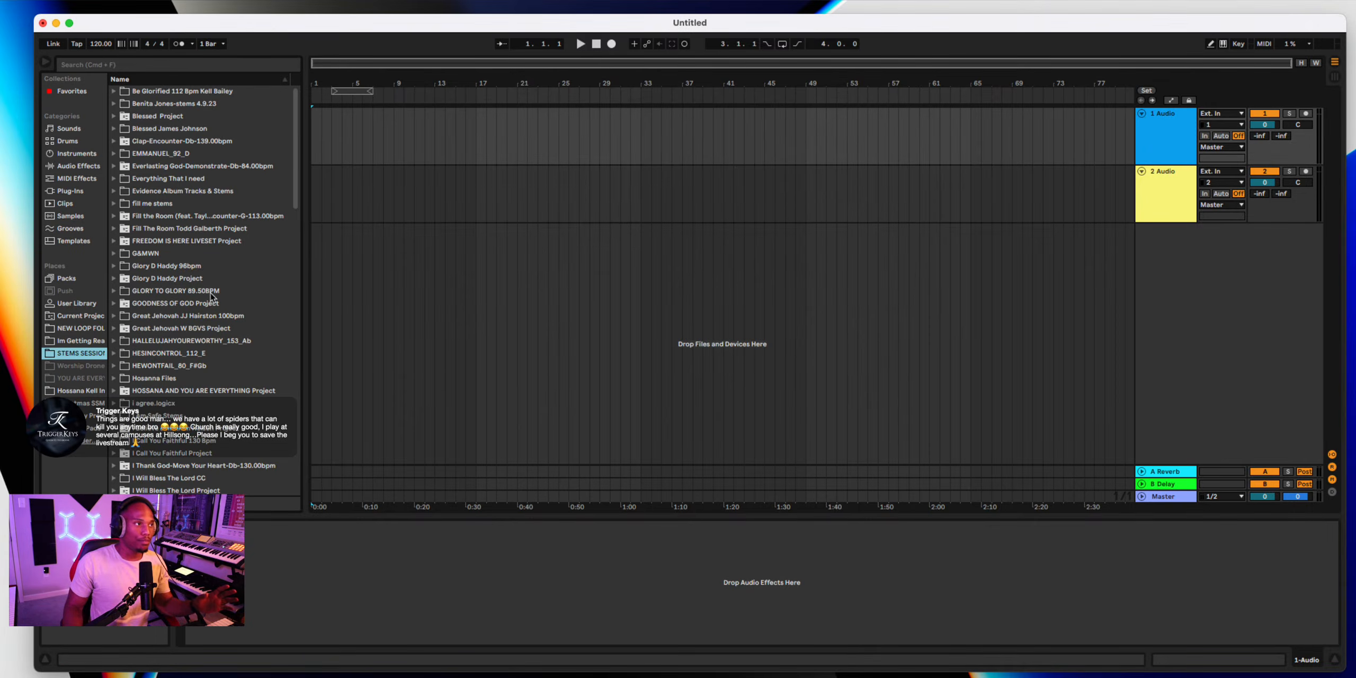
pyautogui.scroll(-2, 146, 238)
pyautogui.scroll(-10, 145, 238)
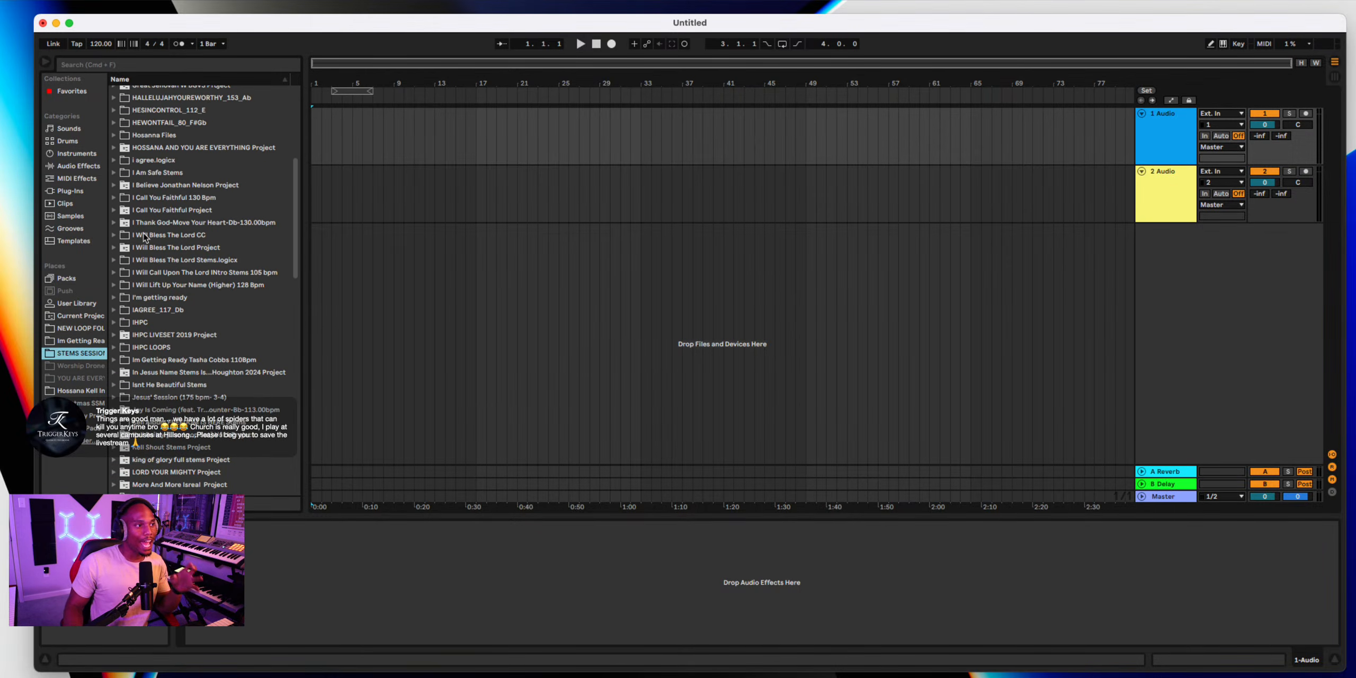
pyautogui.scroll(-4, 145, 238)
pyautogui.scroll(15, 222, 207)
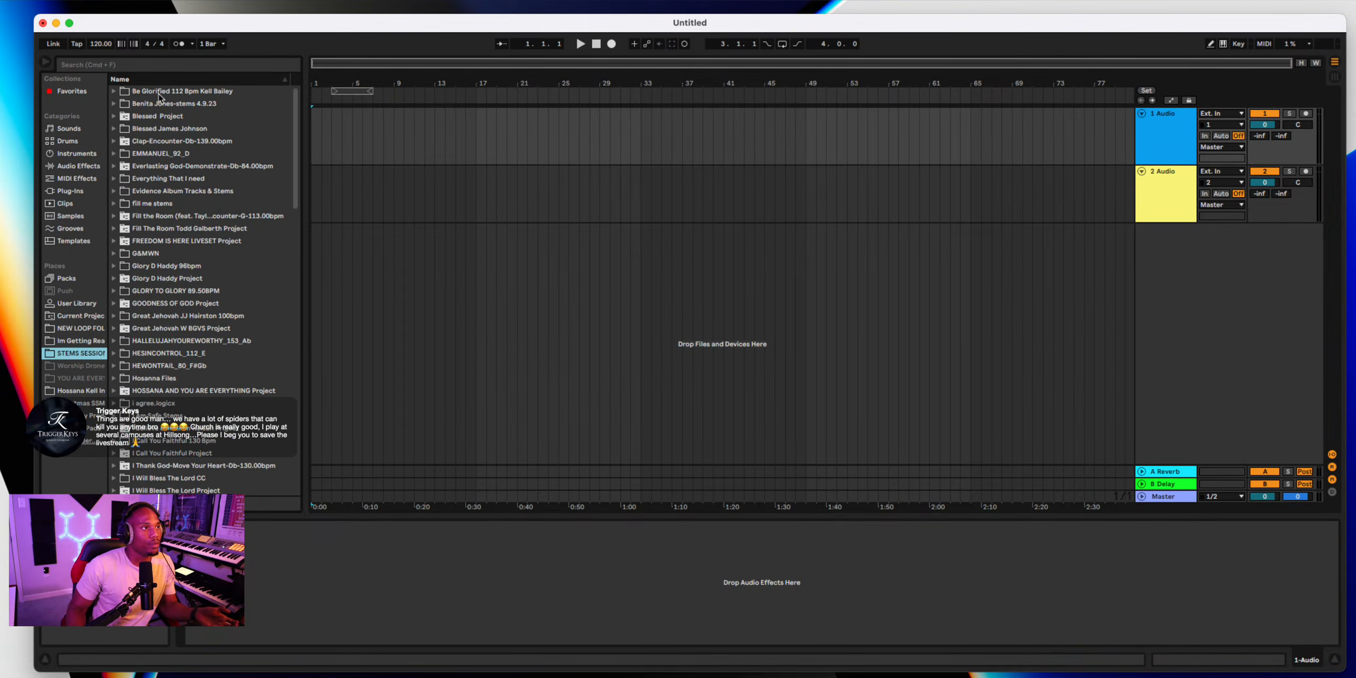
# Expand the Be Glorified 112 Bpm folder and select all four stems, Aux through Rhodes
pyautogui.click(159, 91)
pyautogui.click(114, 91)
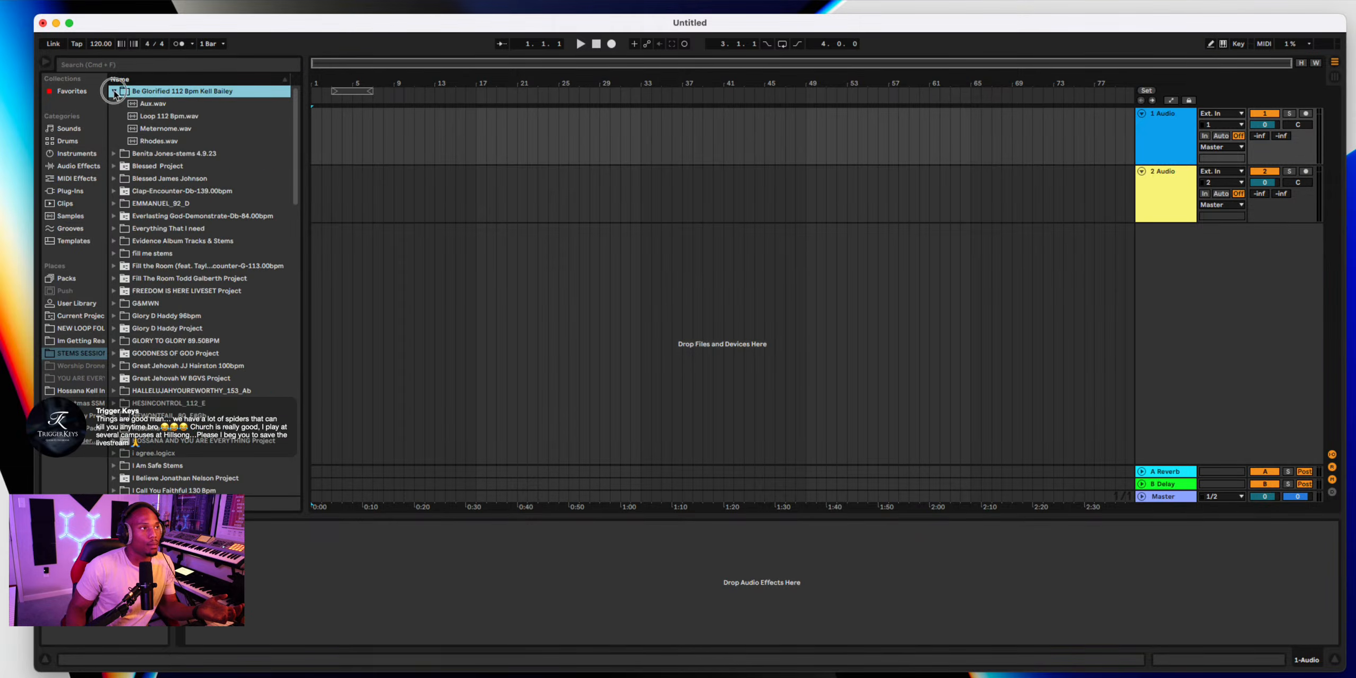
pyautogui.click(163, 143)
pyautogui.keyDown('shift'); pyautogui.click(154, 103); pyautogui.keyUp('shift')
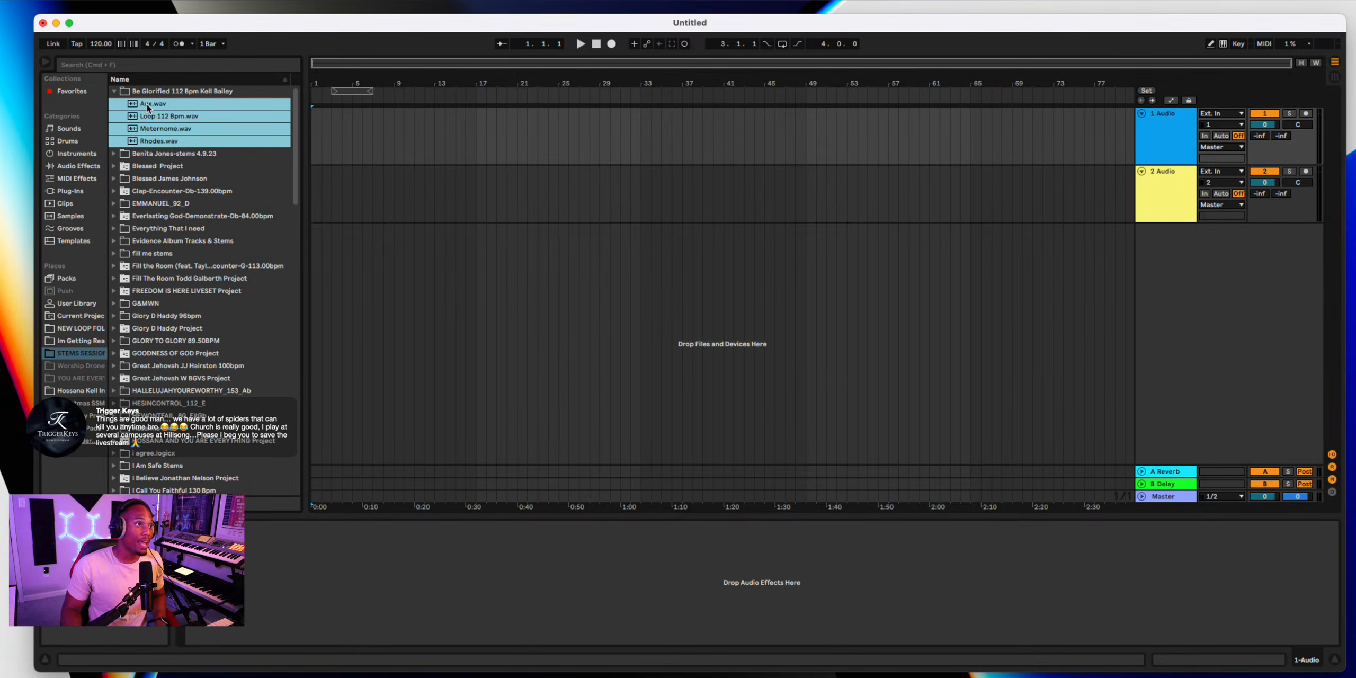
# Undo the first stem drop, set the tempo to 112 BPM, and place the four stems on separate tracks at bar 1
pyautogui.moveTo(146, 104); pyautogui.dragTo(311, 142)
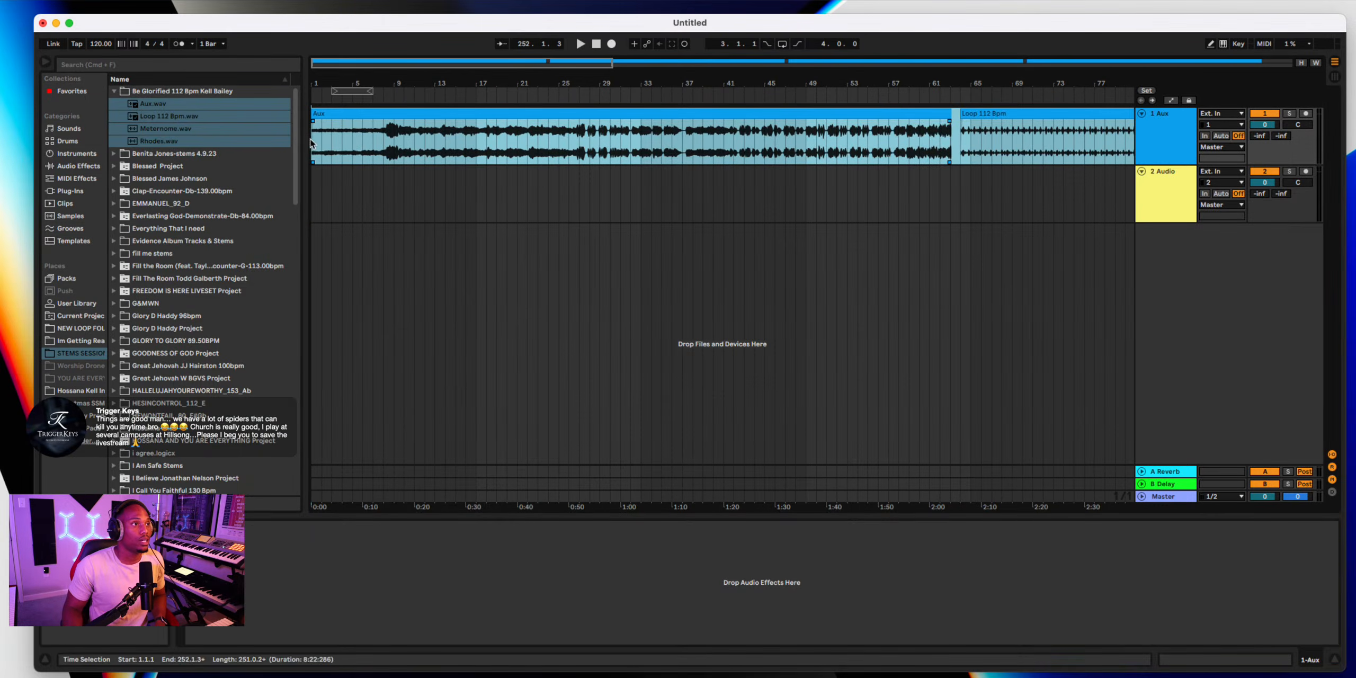
pyautogui.press('super+z')
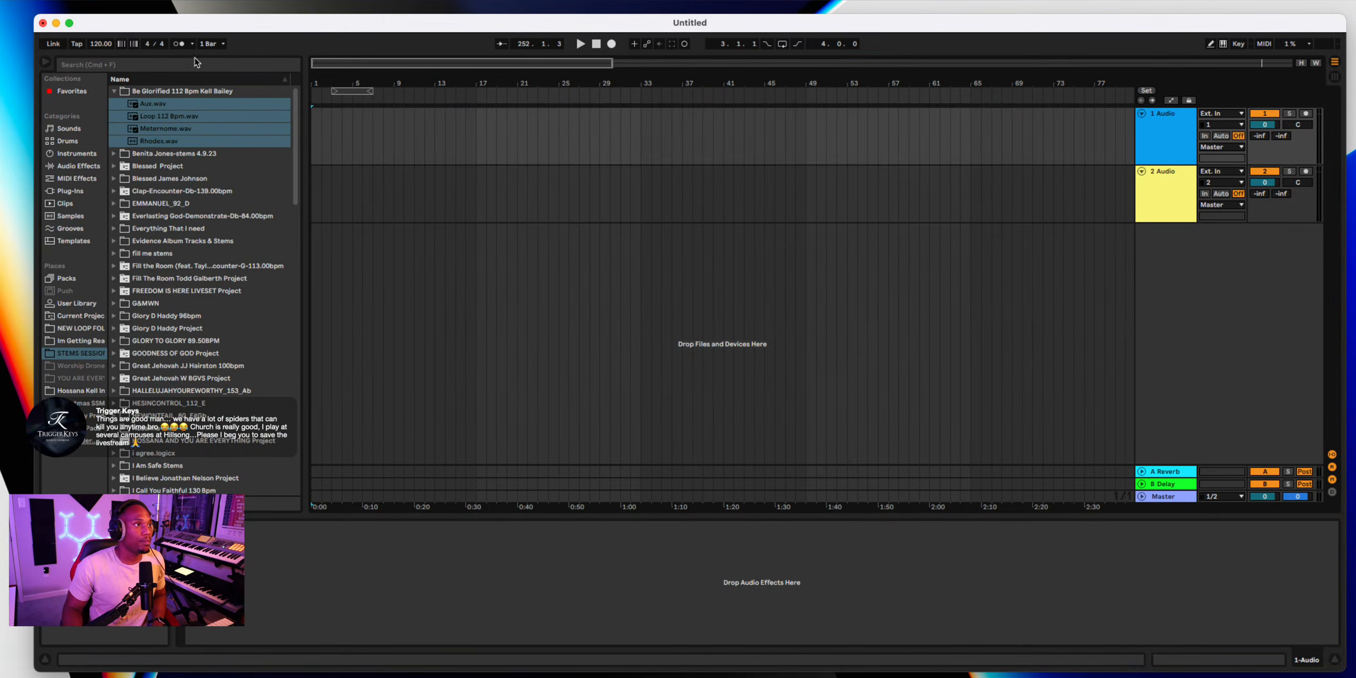
pyautogui.moveTo(100, 44); pyautogui.dragTo(104, 48)
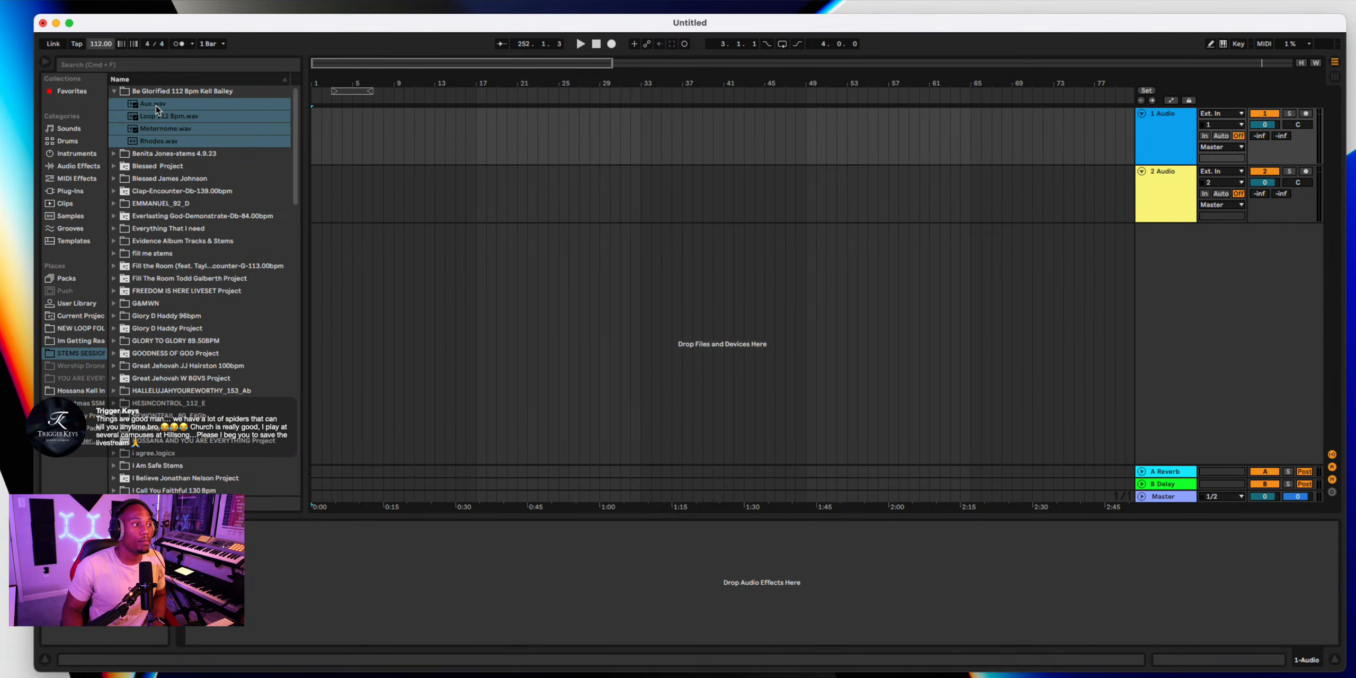
pyautogui.moveTo(157, 109); pyautogui.dragTo(315, 125)
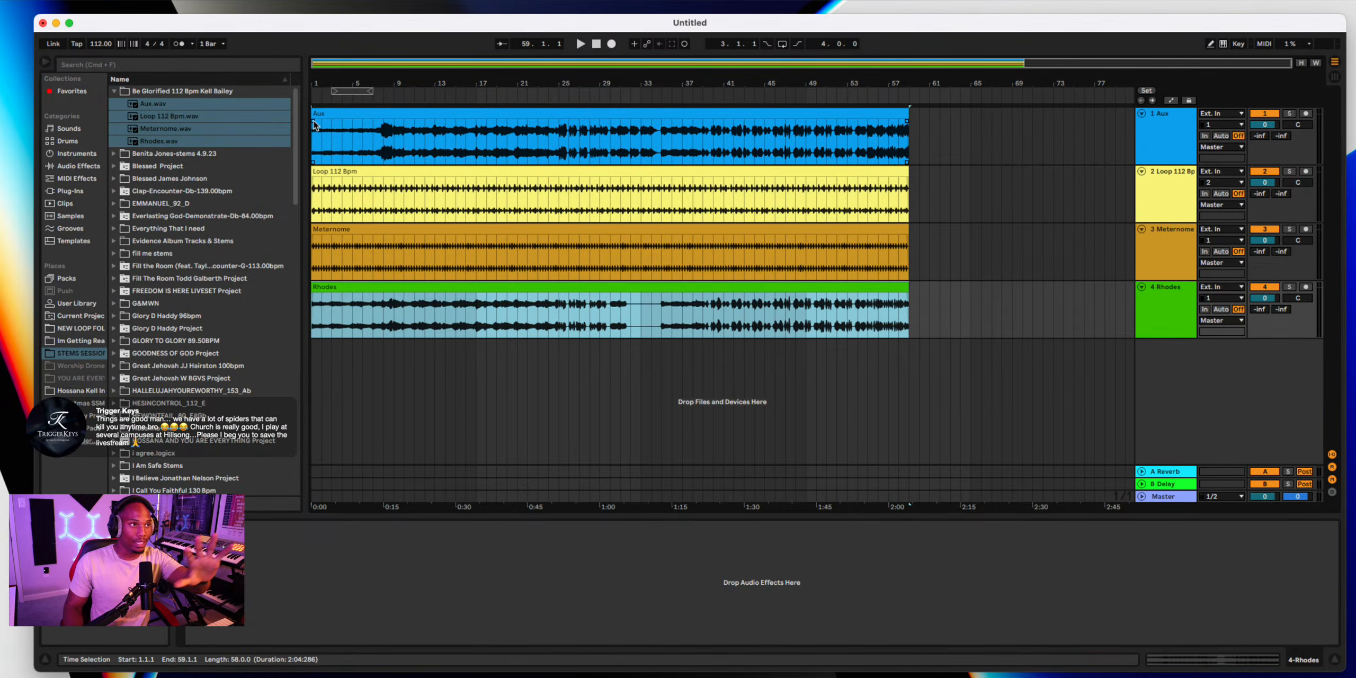
# Inspect the Aux, Loop 112 Bpm, Meternome and Rhodes clips in Clip View
pyautogui.doubleClick(419, 113)
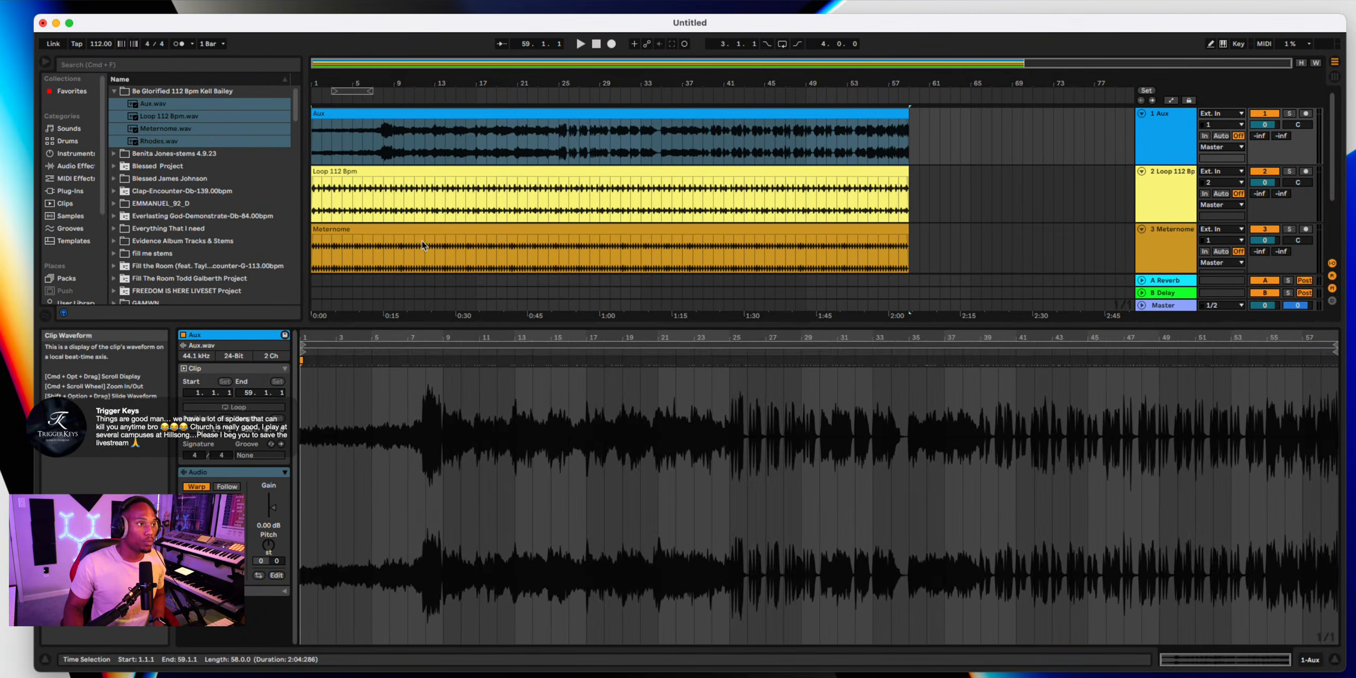
pyautogui.click(374, 185)
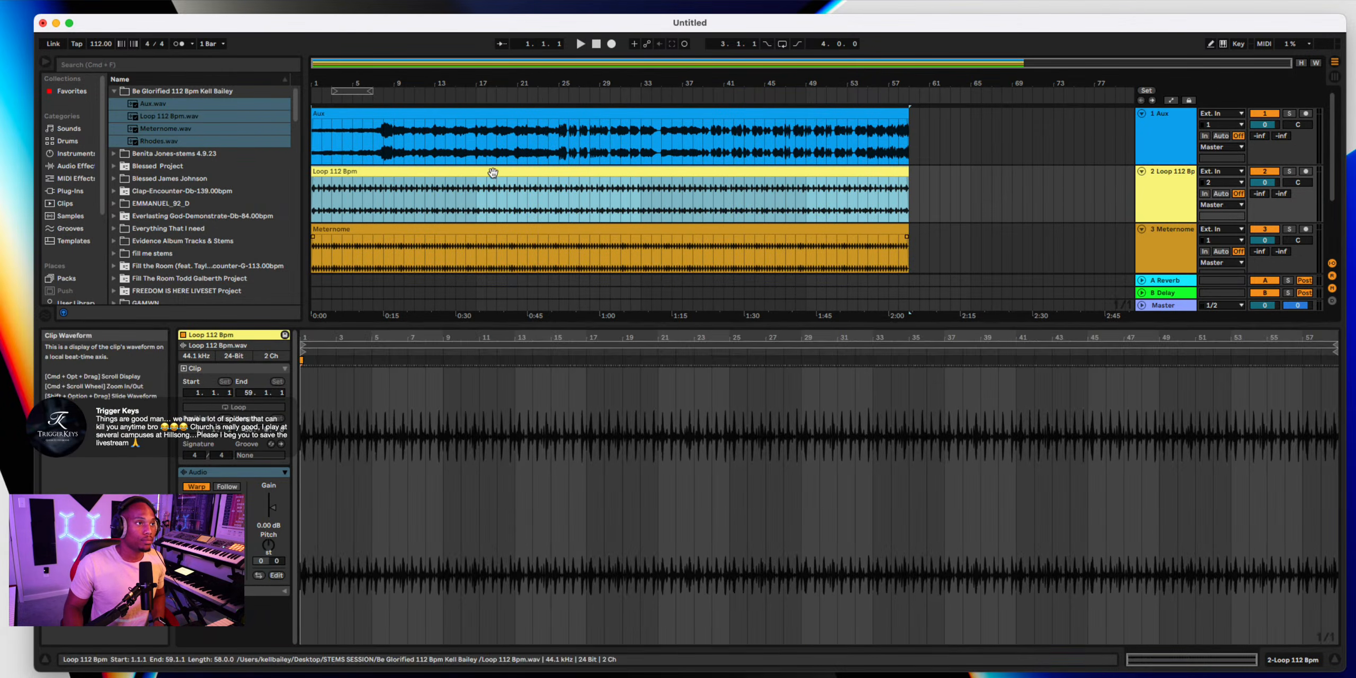
pyautogui.scroll(-2, 495, 177)
pyautogui.click(416, 211)
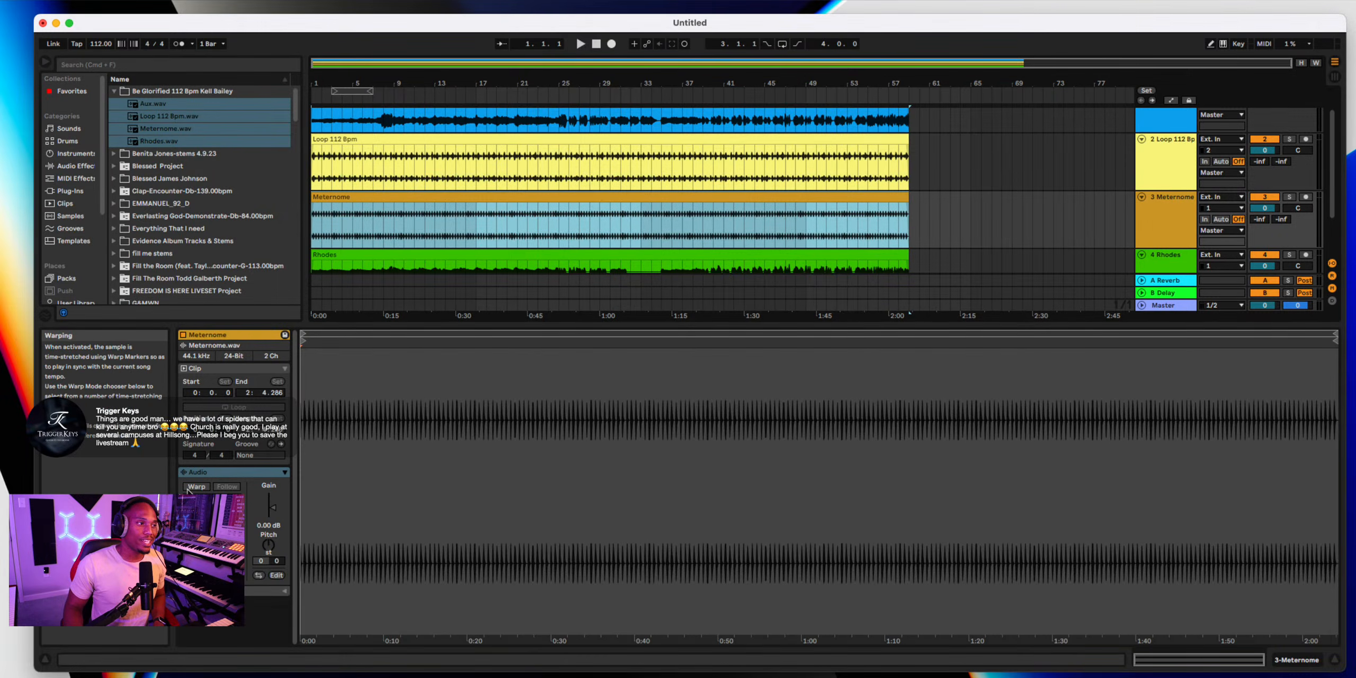
pyautogui.scroll(-2, 419, 248)
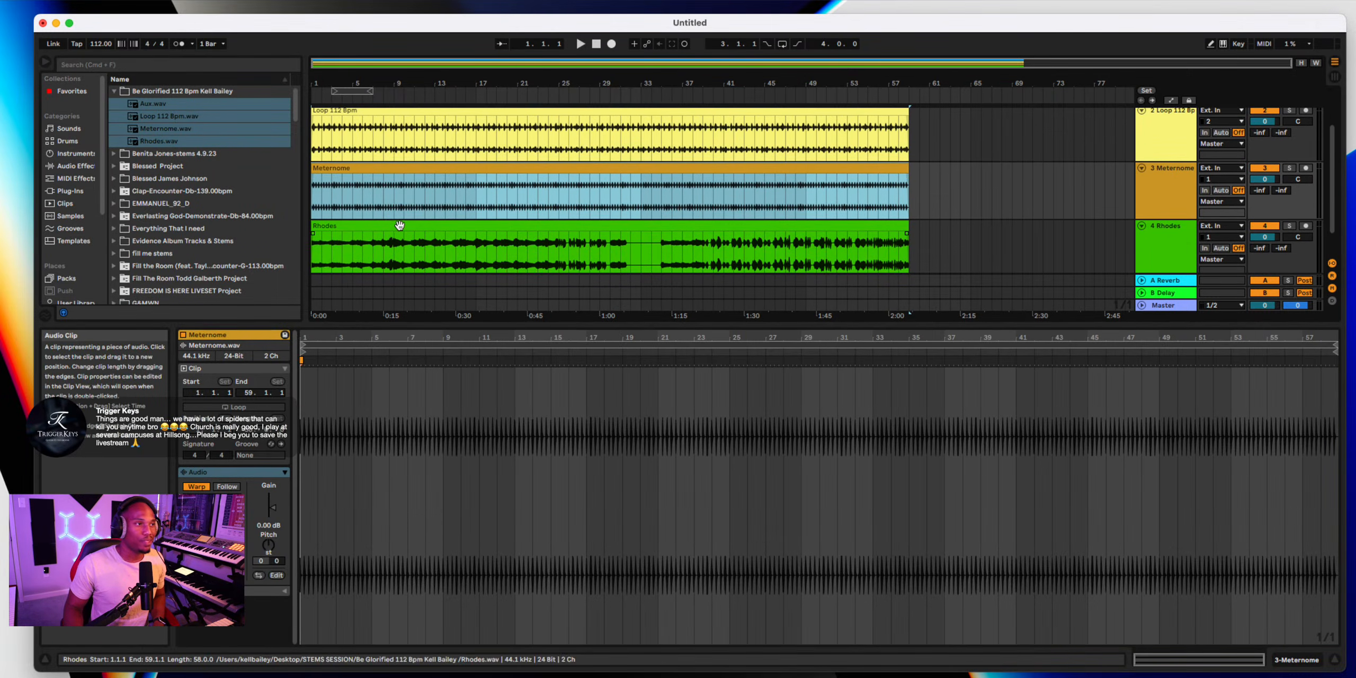
pyautogui.click(416, 246)
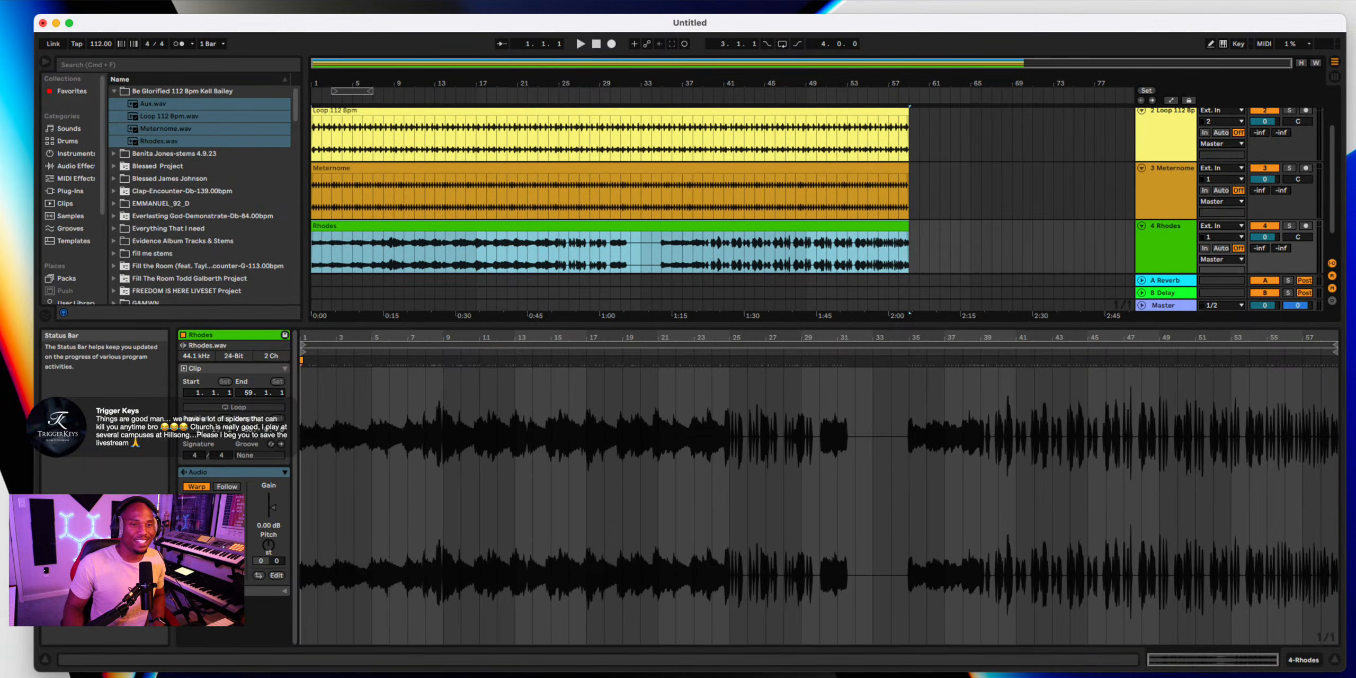
# Hide the browser, info panel and clip detail view so the arrangement fills the window
pyautogui.click(1337, 665)
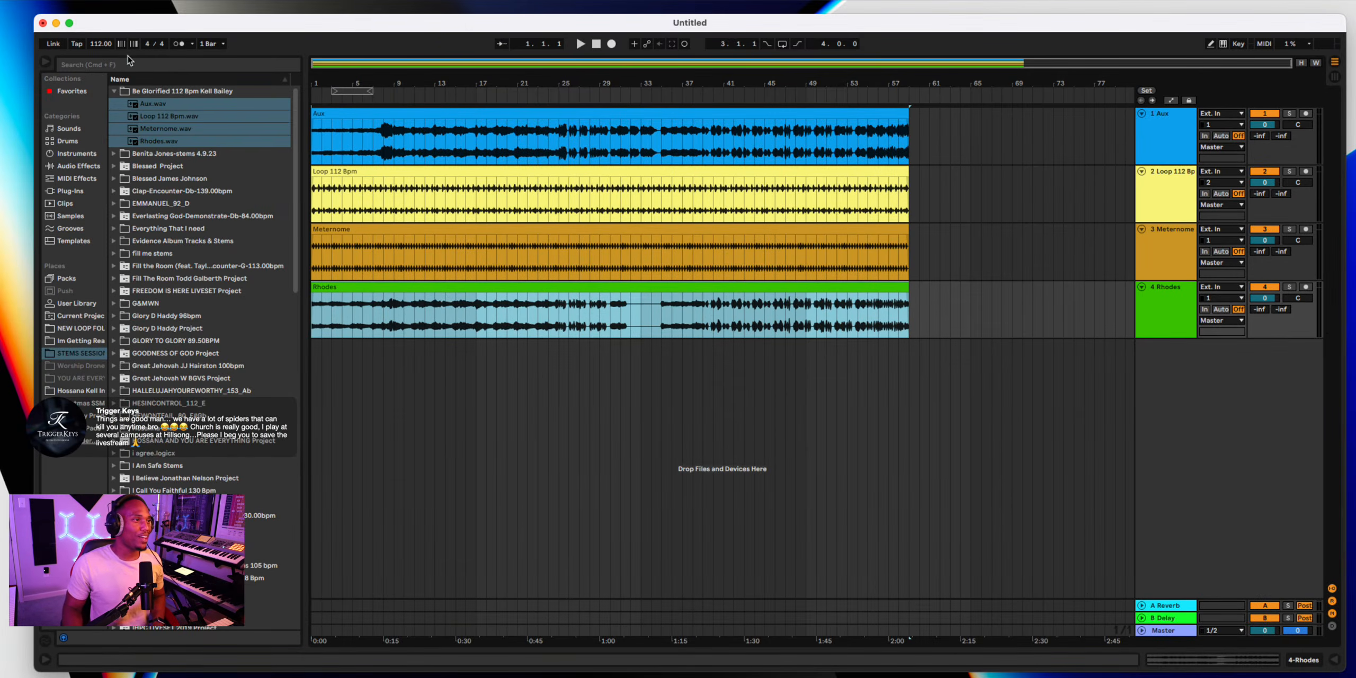
pyautogui.click(45, 659)
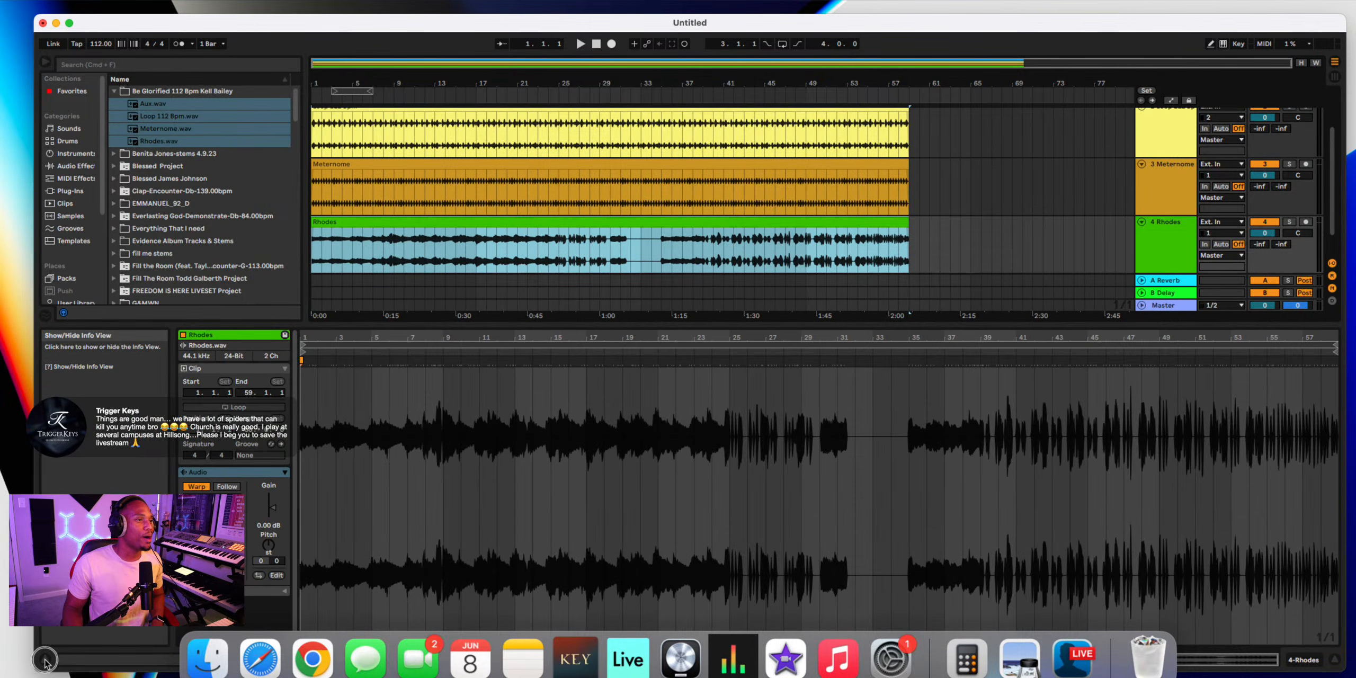
pyautogui.click(45, 62)
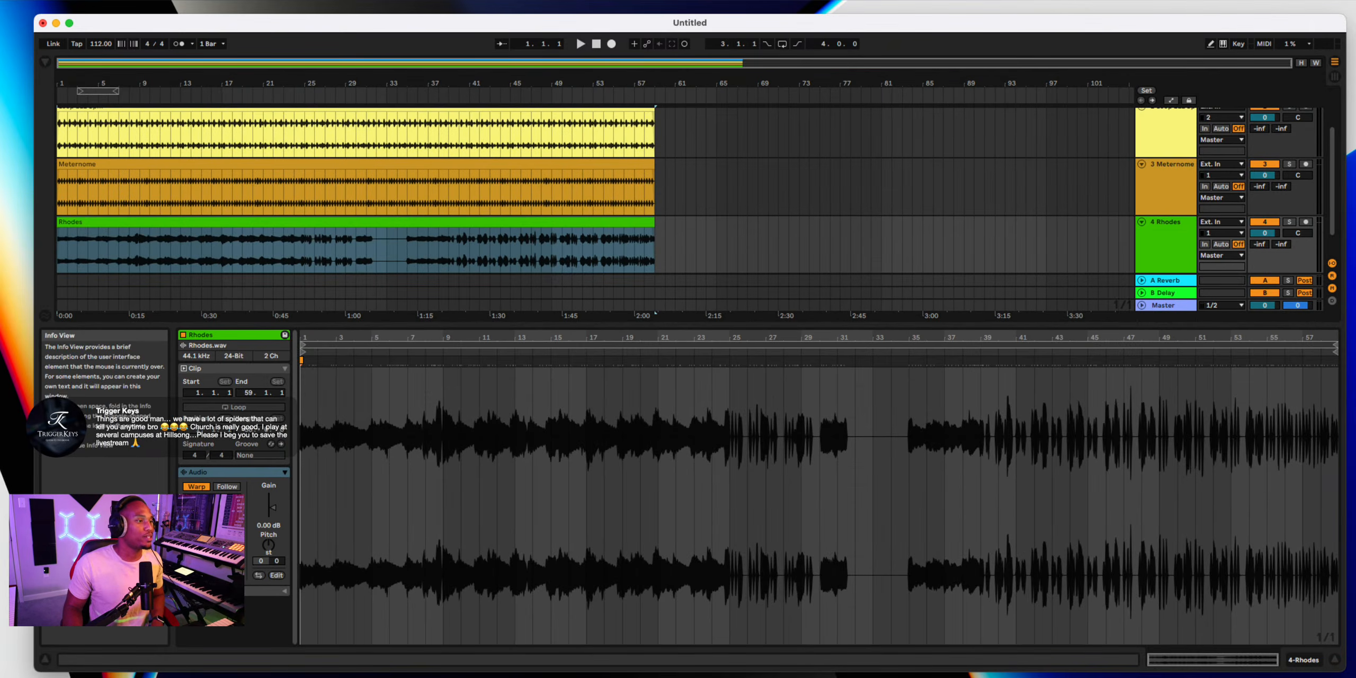
pyautogui.click(45, 659)
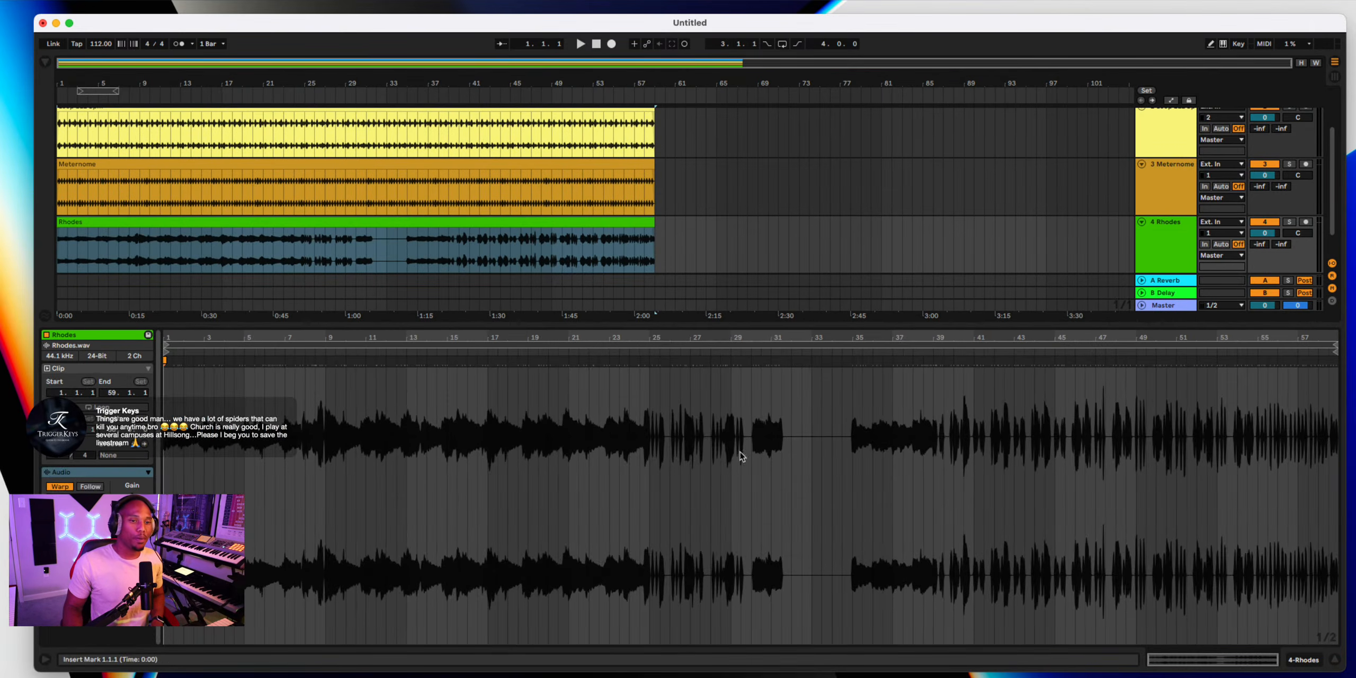
pyautogui.click(1334, 662)
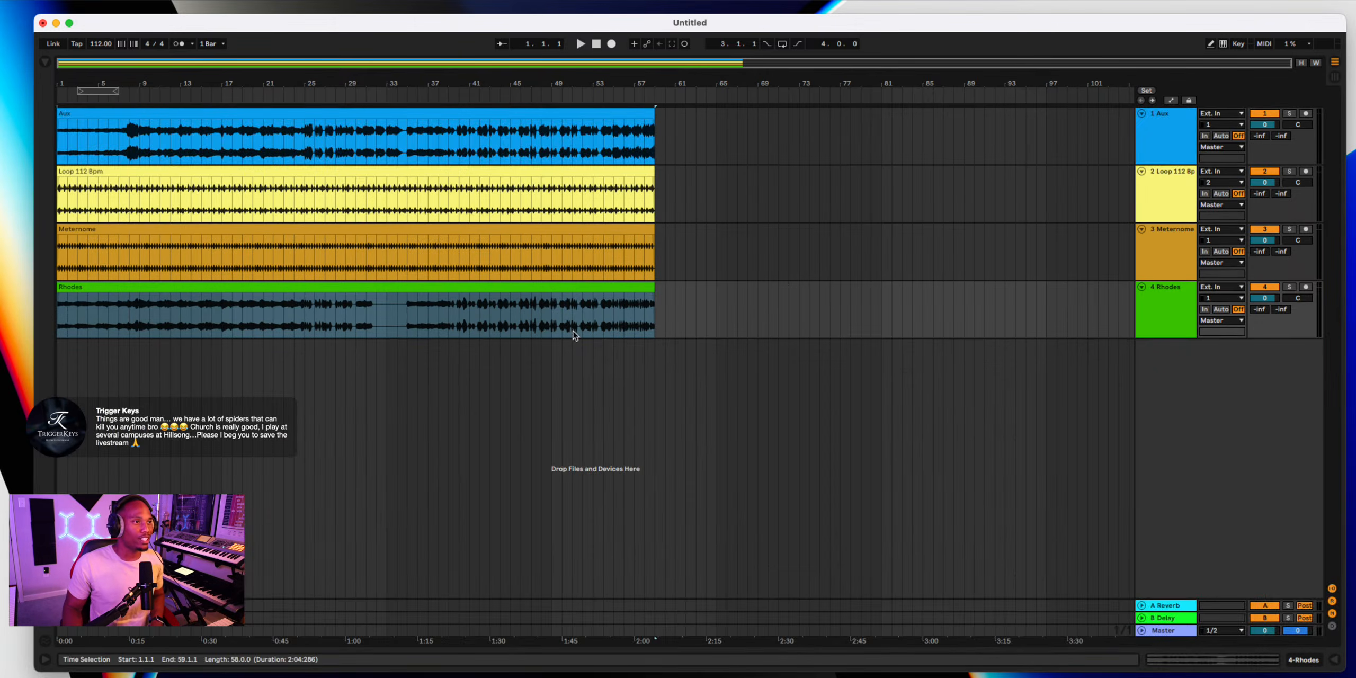
# Zoom in, audition the opening, and set the loop brace to bars 1–9
pyautogui.press('+')
pyautogui.press('+')
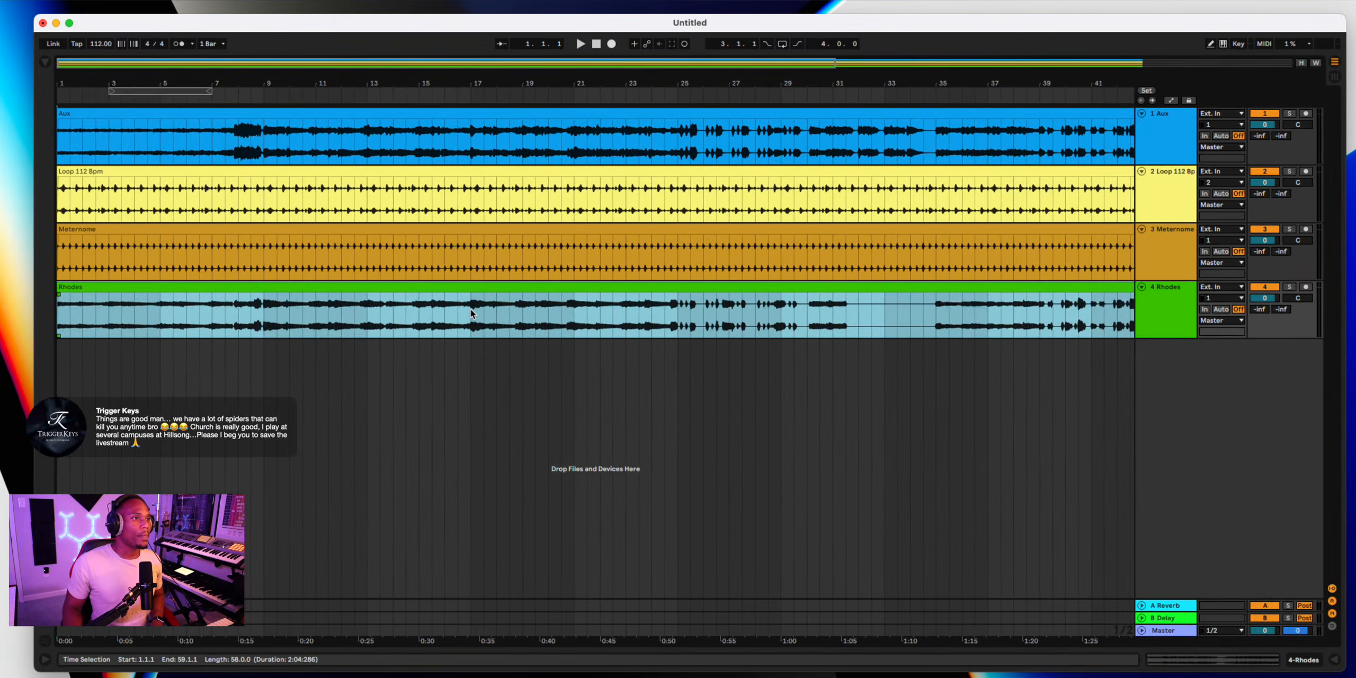
pyautogui.moveTo(139, 96); pyautogui.dragTo(87, 96)
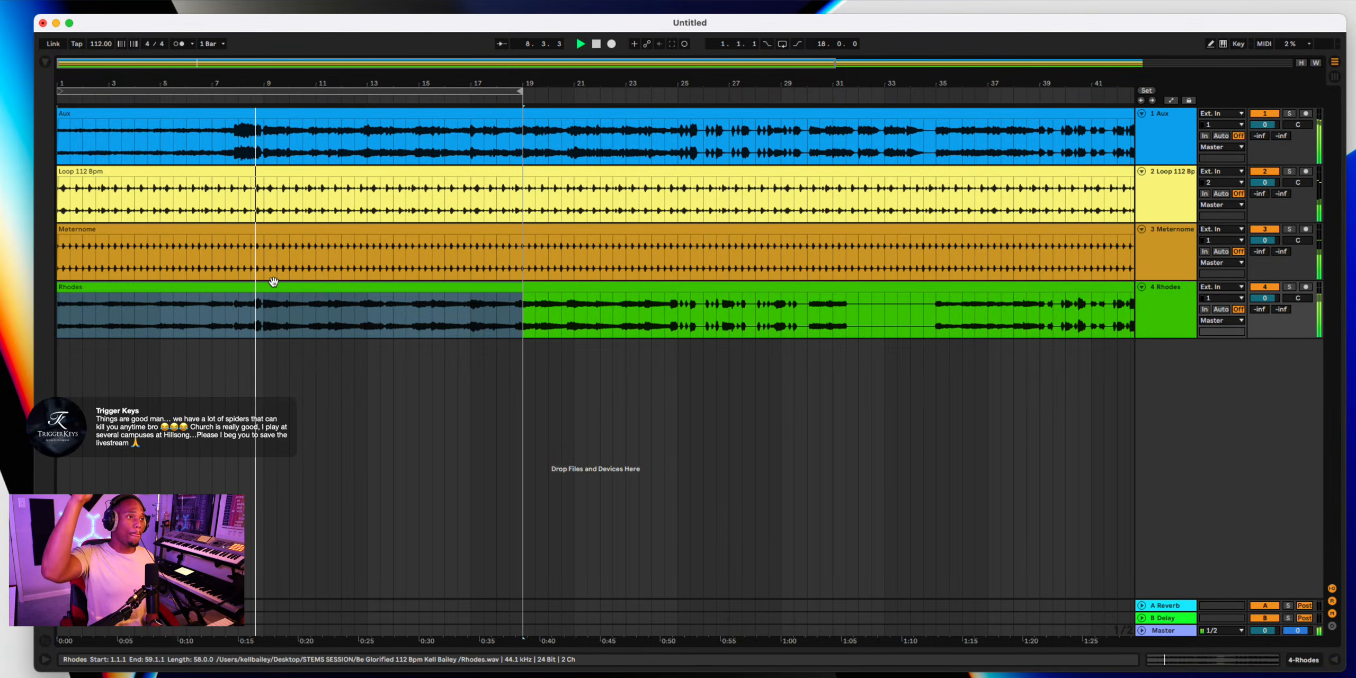
pyautogui.press('space')
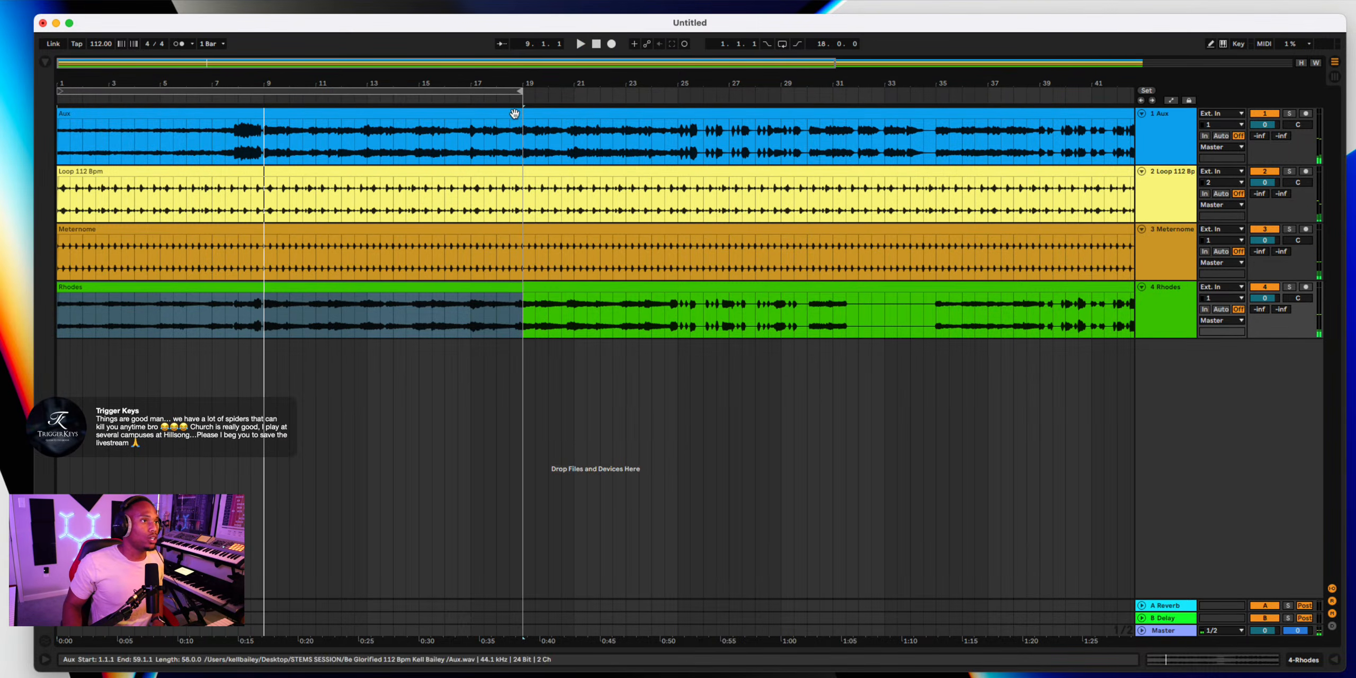
pyautogui.moveTo(520, 92)
pyautogui.mouseDown()
pyautogui.moveTo(251, 112)
pyautogui.moveTo(263, 111)
pyautogui.mouseUp()
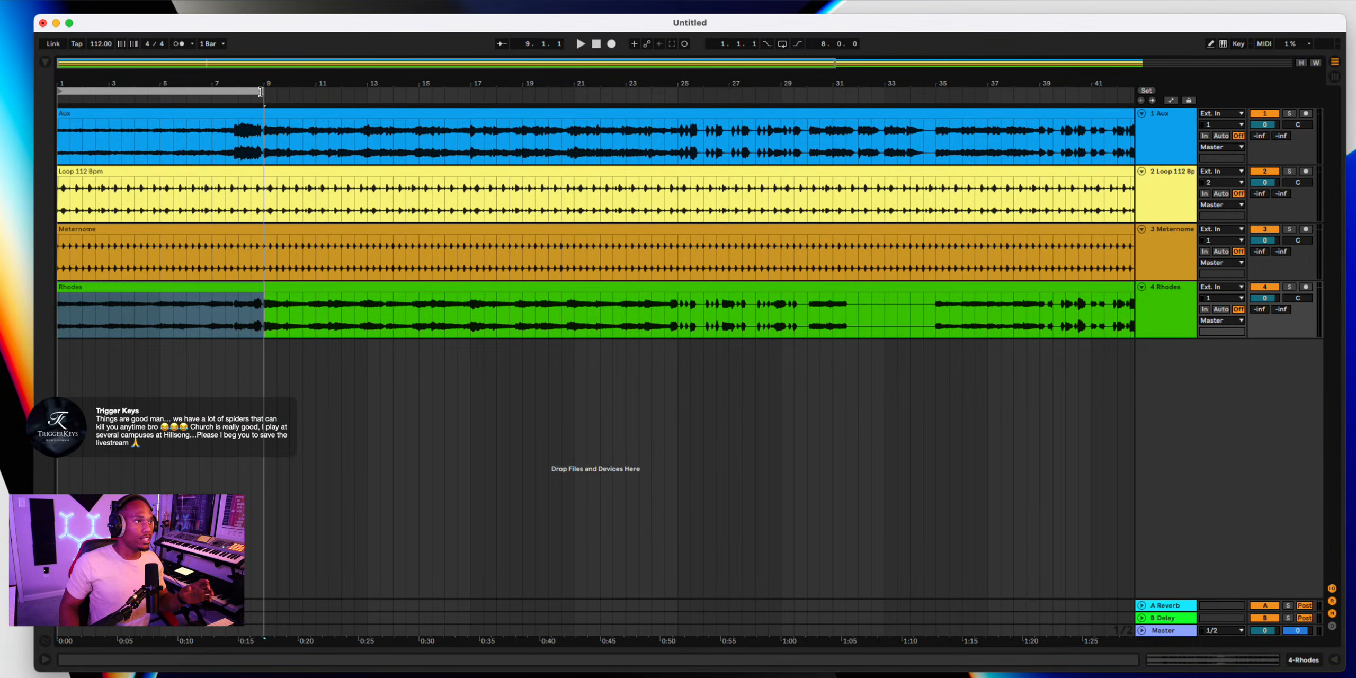
pyautogui.moveTo(261, 92)
pyautogui.mouseDown()
pyautogui.moveTo(483, 94)
pyautogui.moveTo(262, 92)
pyautogui.mouseUp()
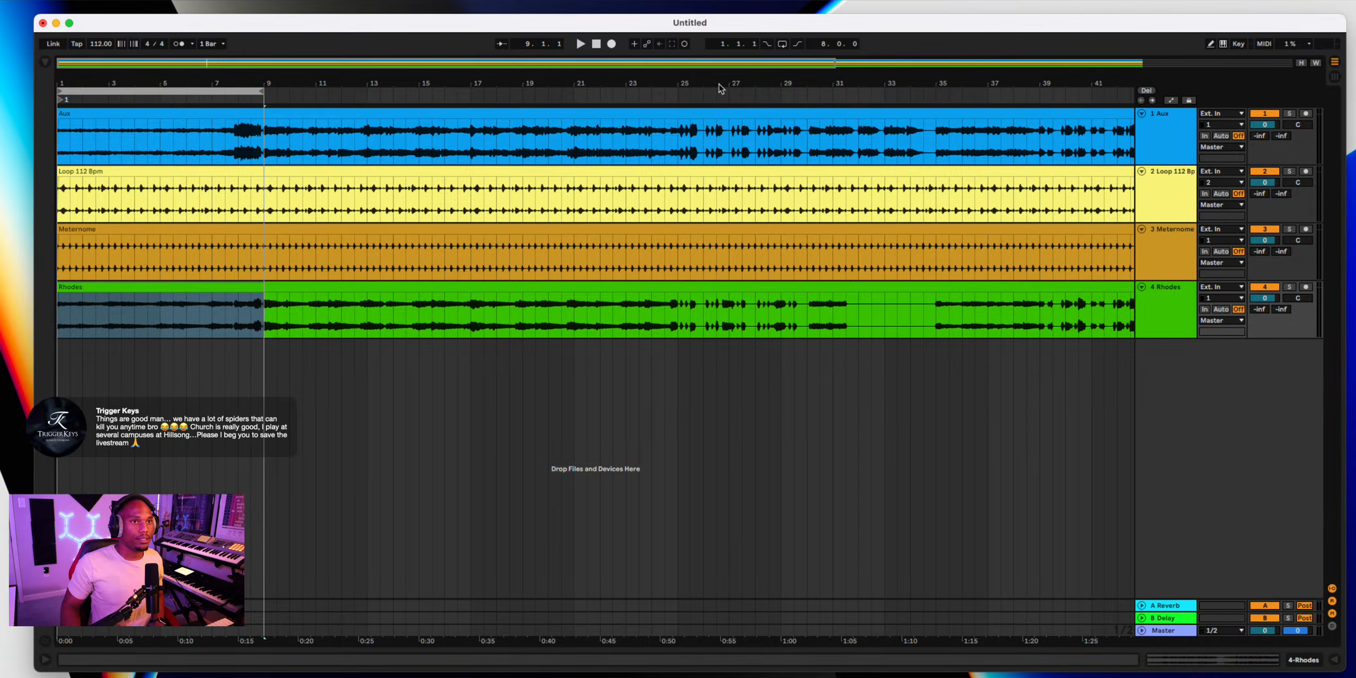
# Rename the bar-1 locator to INTRO, then select the whole arrangement
pyautogui.rightClick(71, 106)
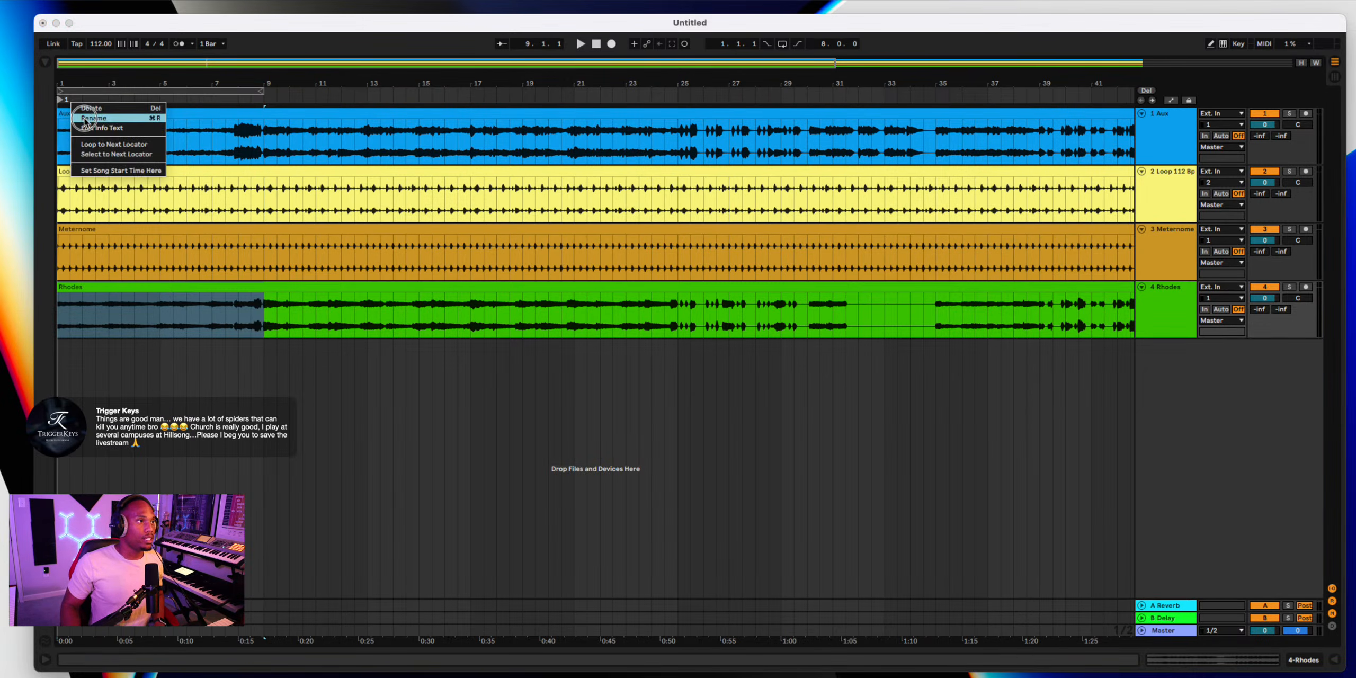
pyautogui.click(88, 118)
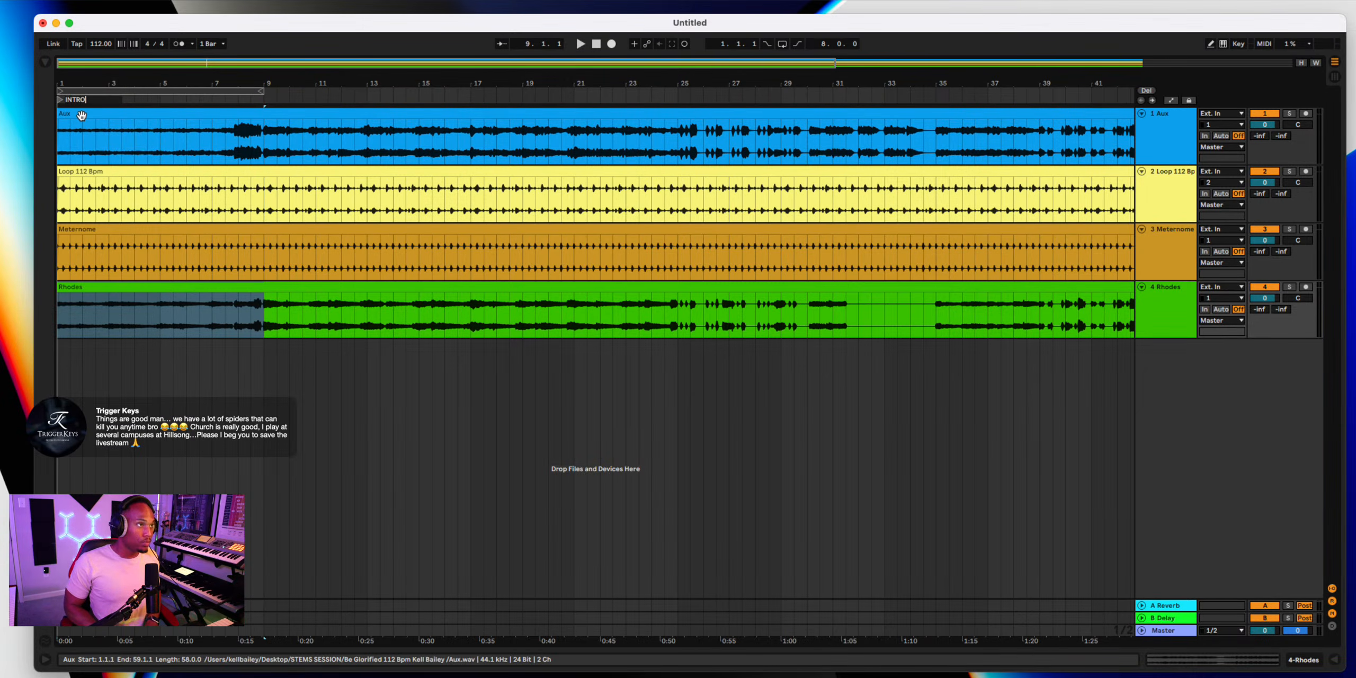
pyautogui.click(112, 89)
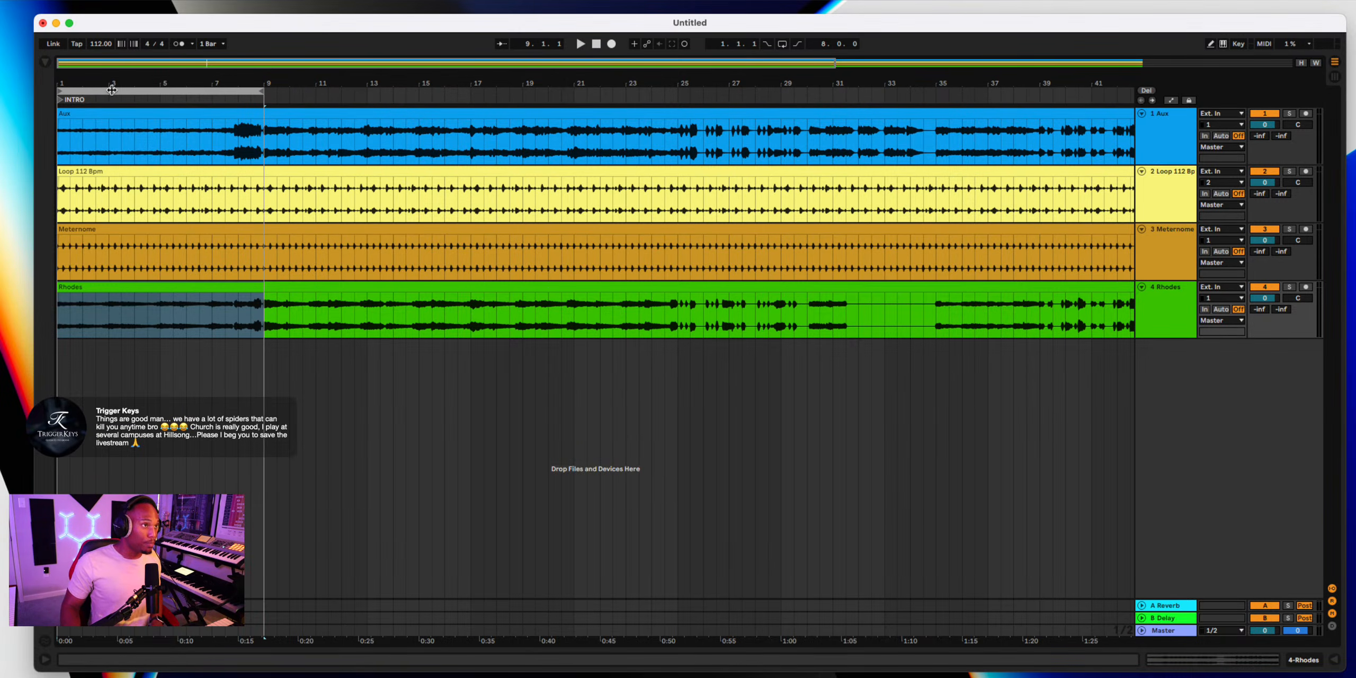
pyautogui.press('super+a')
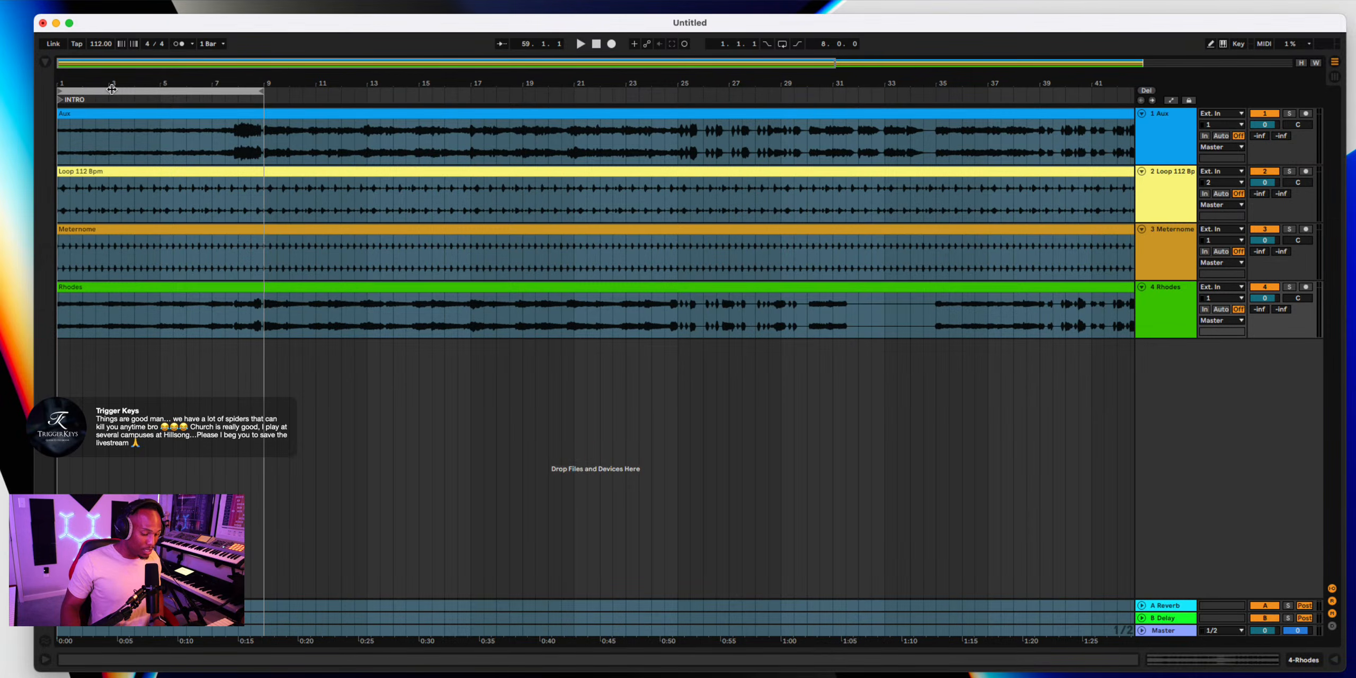
# Place the insert point at bar 9 across all tracks and move the loop to start at bar 9
pyautogui.press('super+a')
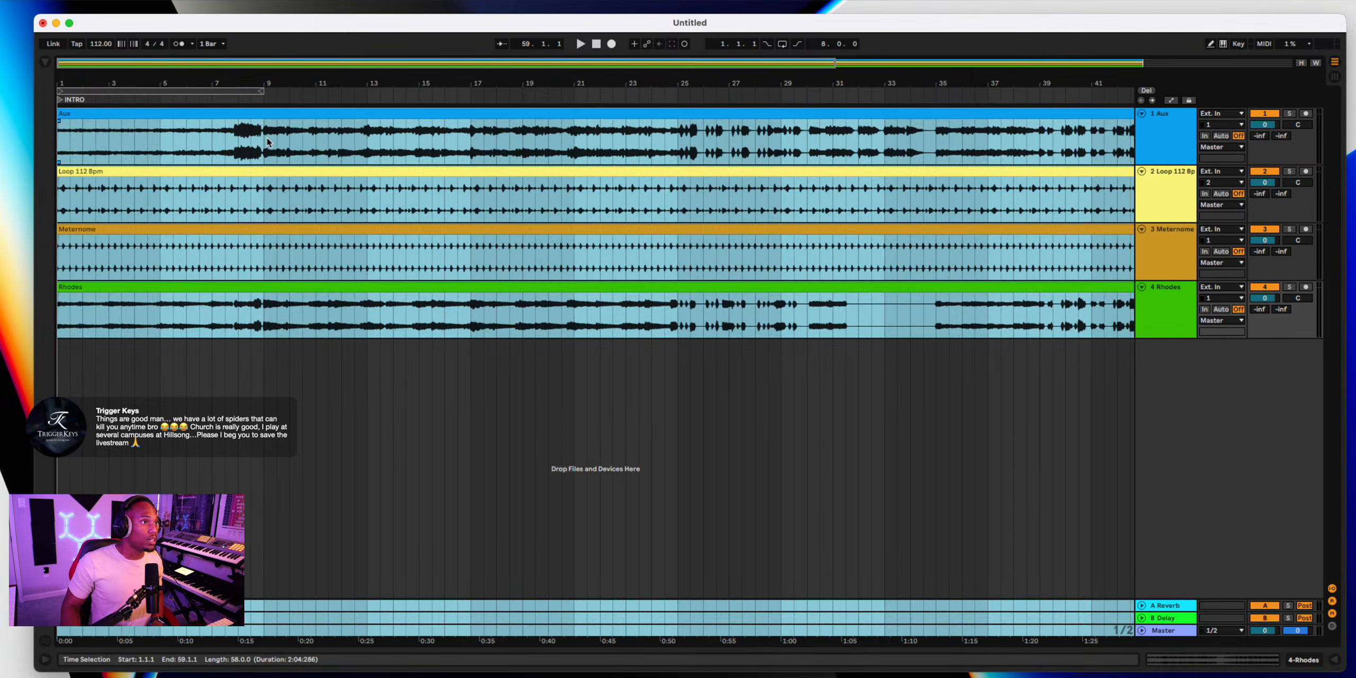
pyautogui.click(262, 153)
pyautogui.moveTo(262, 214); pyautogui.dragTo(262, 312)
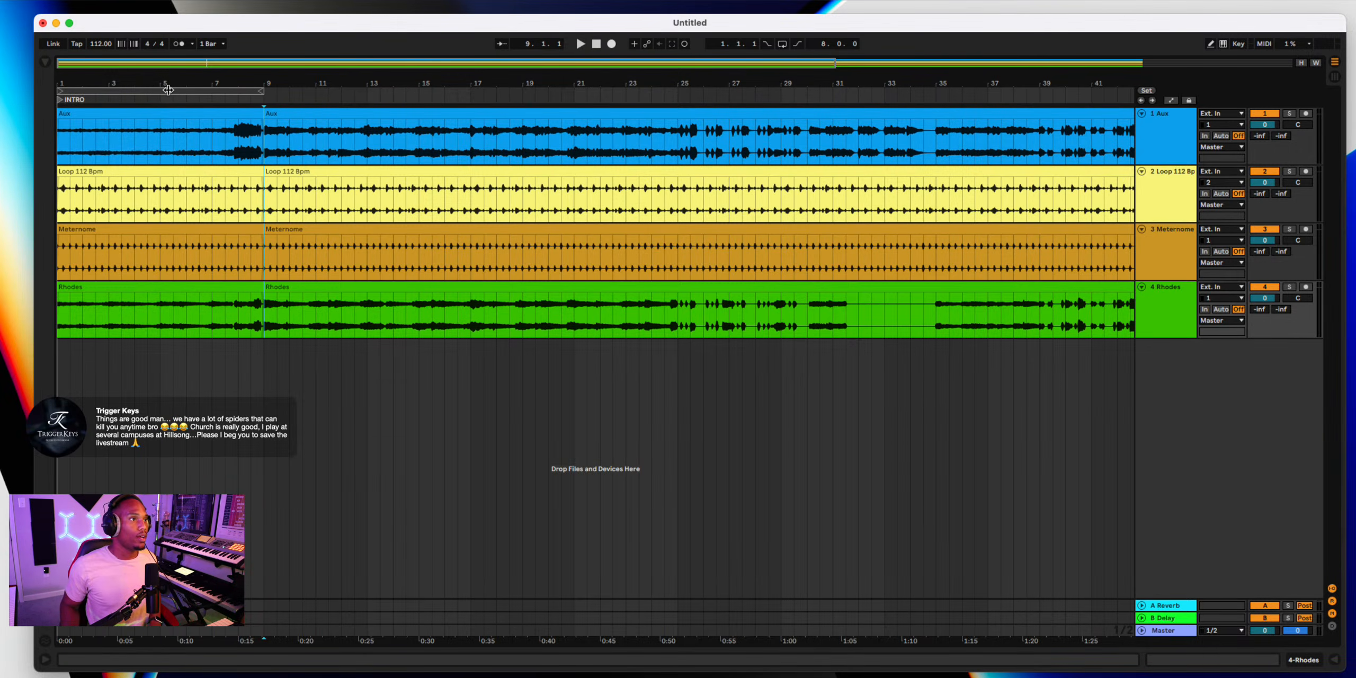
pyautogui.moveTo(168, 90); pyautogui.dragTo(381, 64)
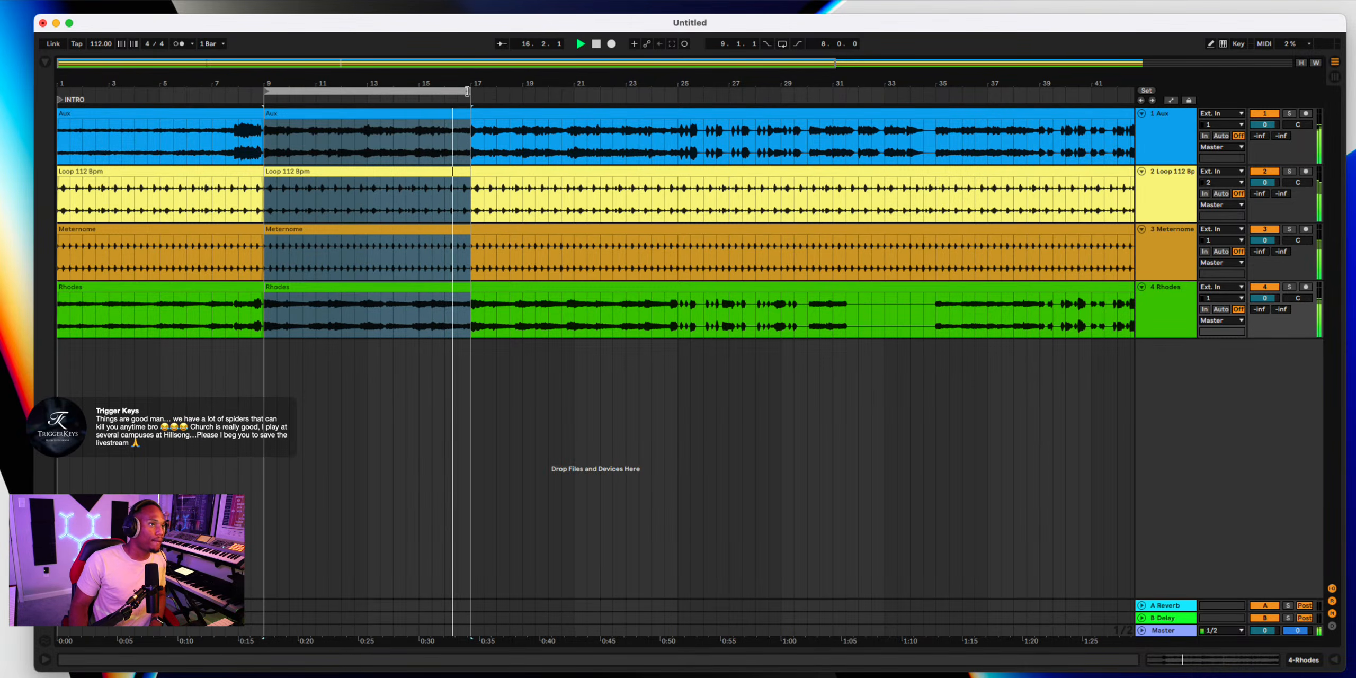
pyautogui.moveTo(467, 91); pyautogui.dragTo(629, 78)
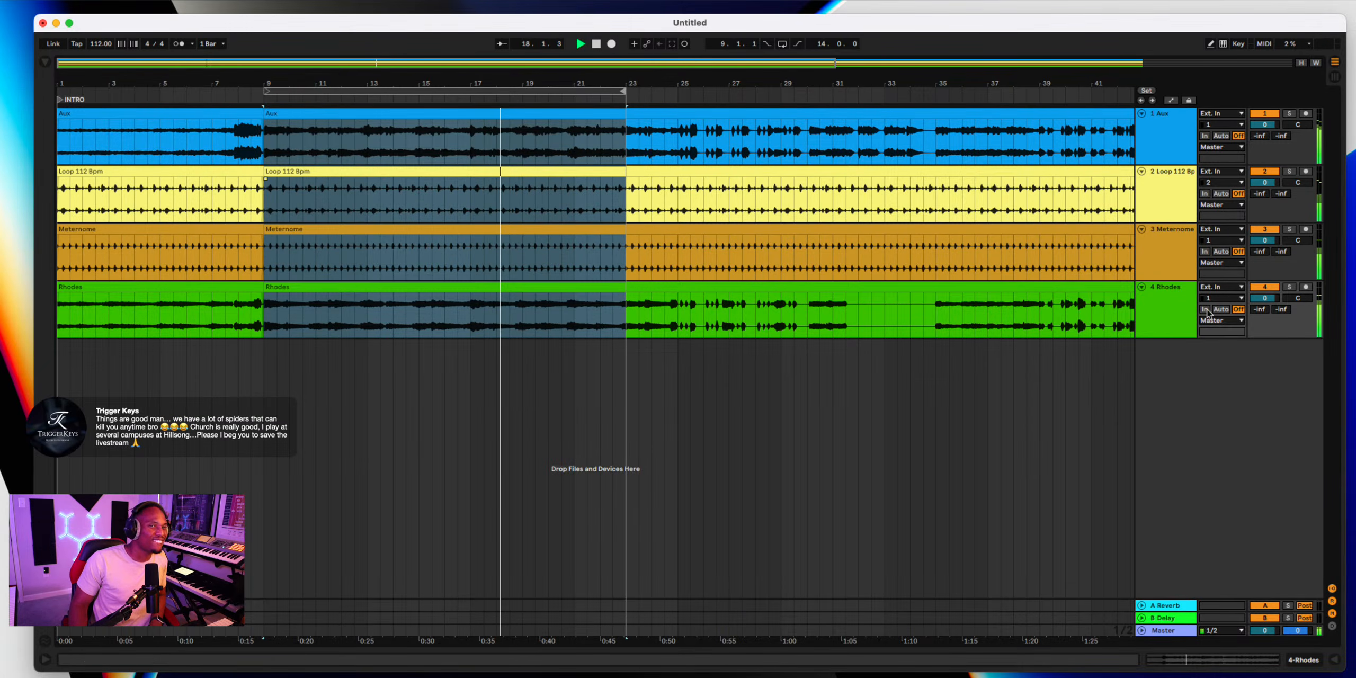
# Toggle Rhodes solo, check the mixer, and activate the loop over bars 9–25
pyautogui.click(1290, 287)
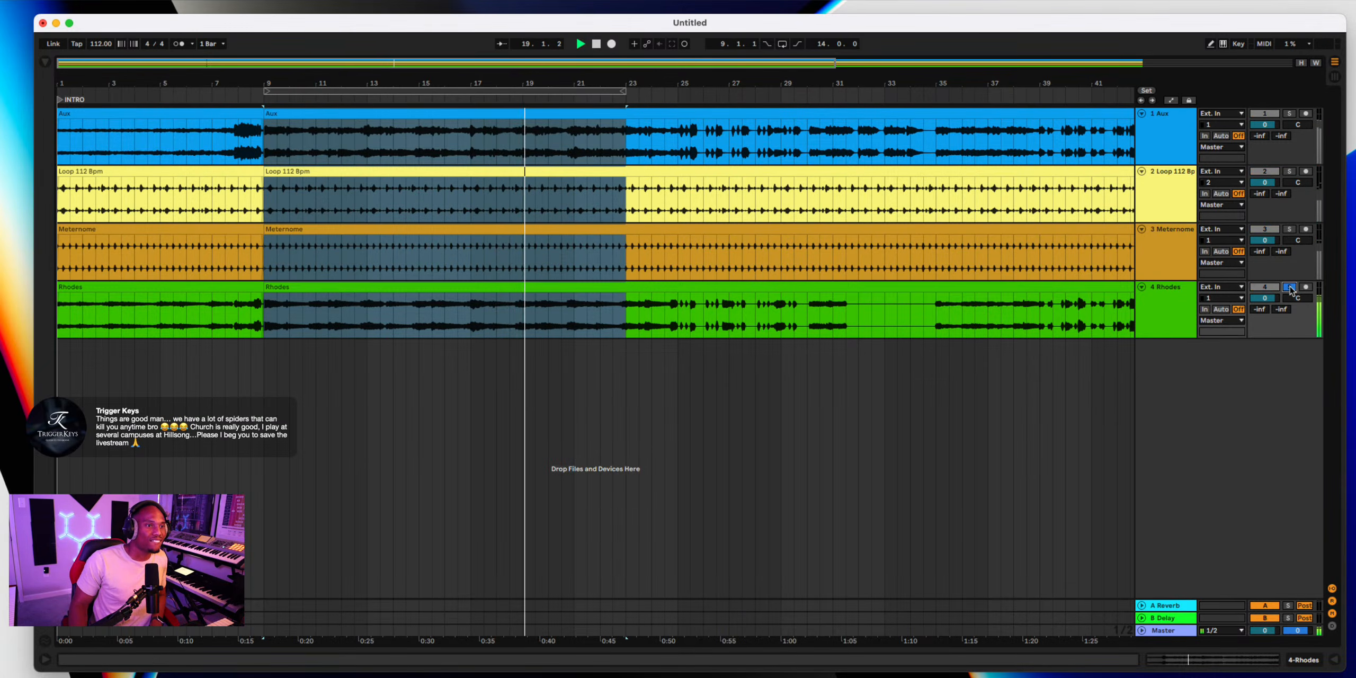
pyautogui.click(1290, 287)
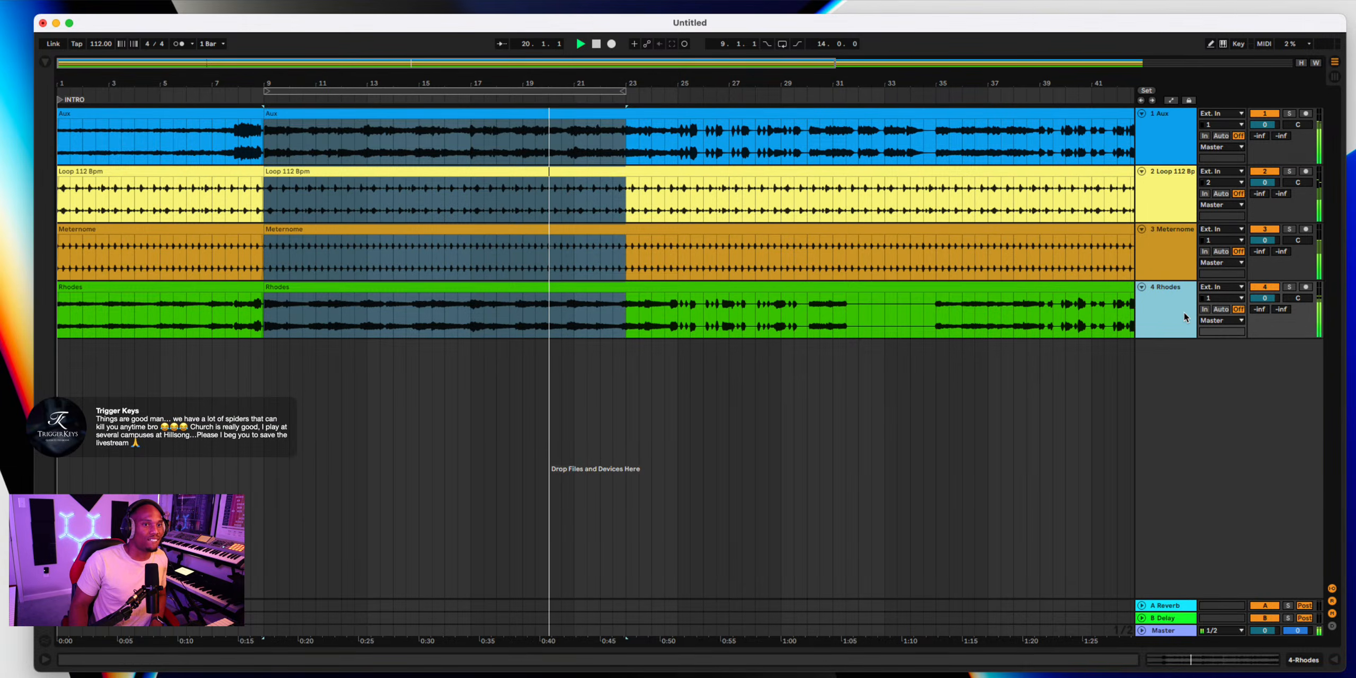
pyautogui.click(1334, 77)
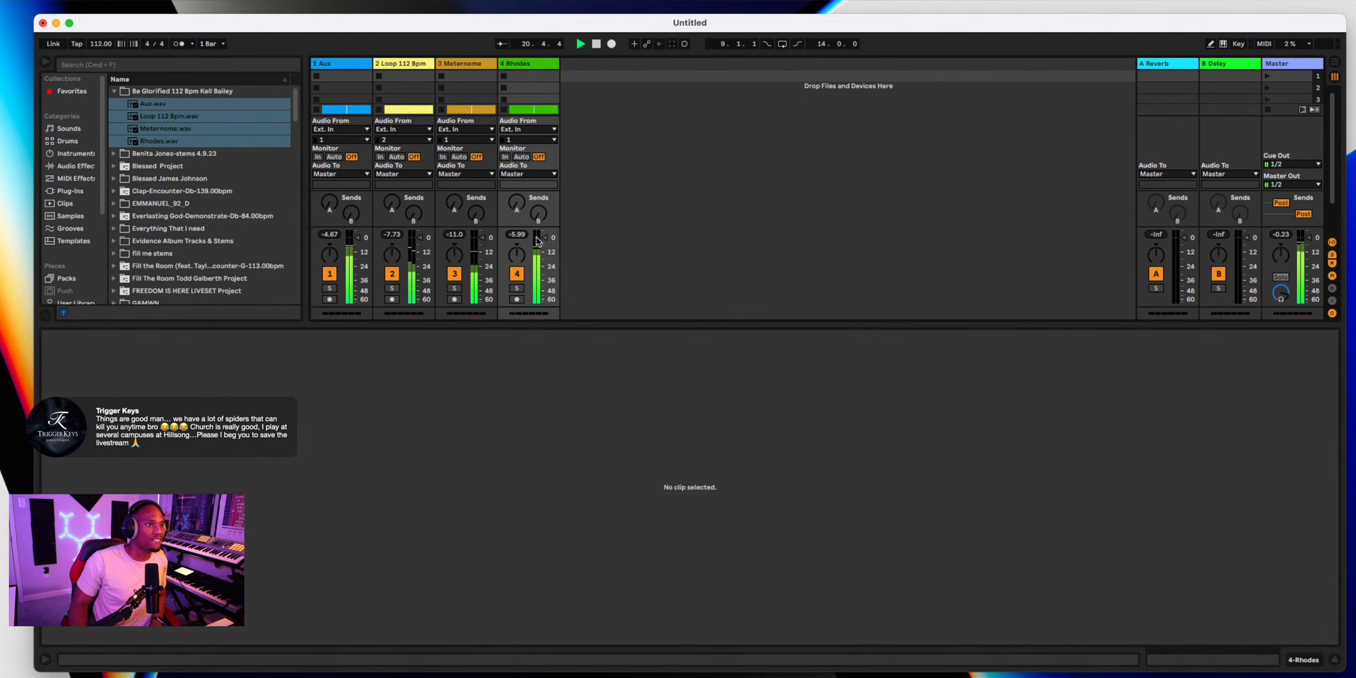
pyautogui.click(1336, 75)
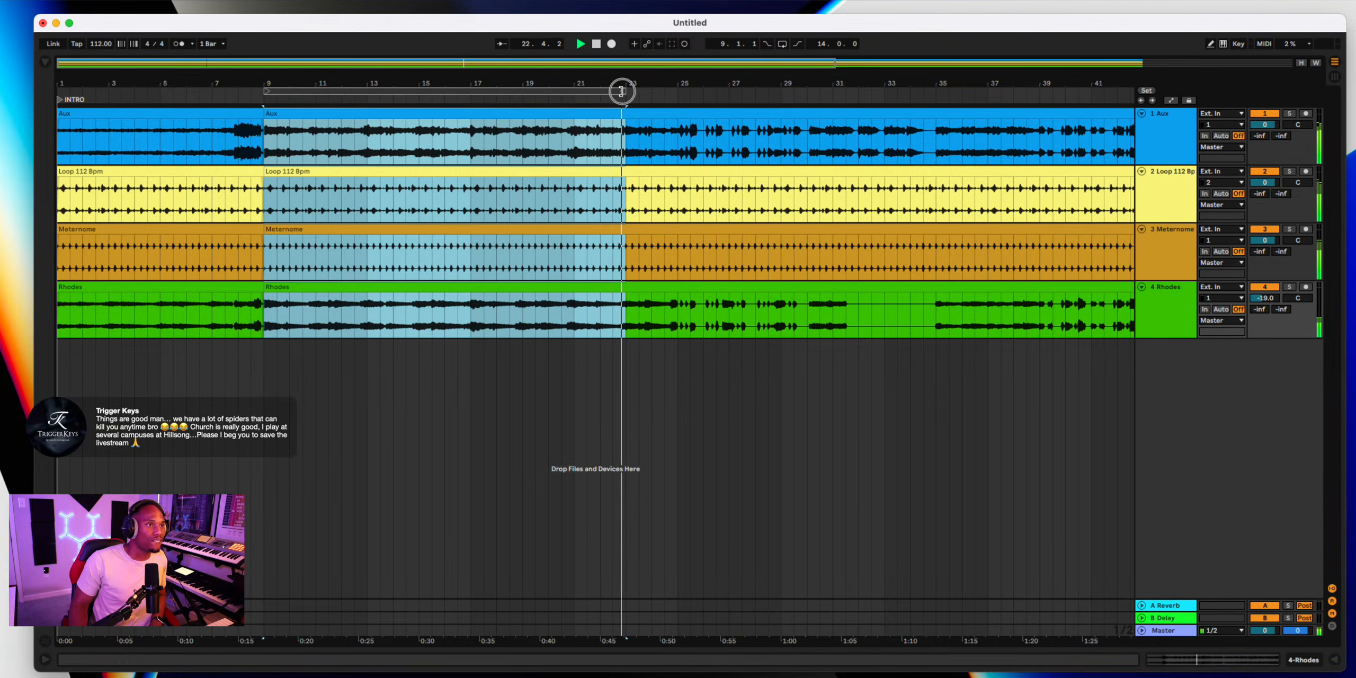
pyautogui.moveTo(621, 91); pyautogui.dragTo(678, 88)
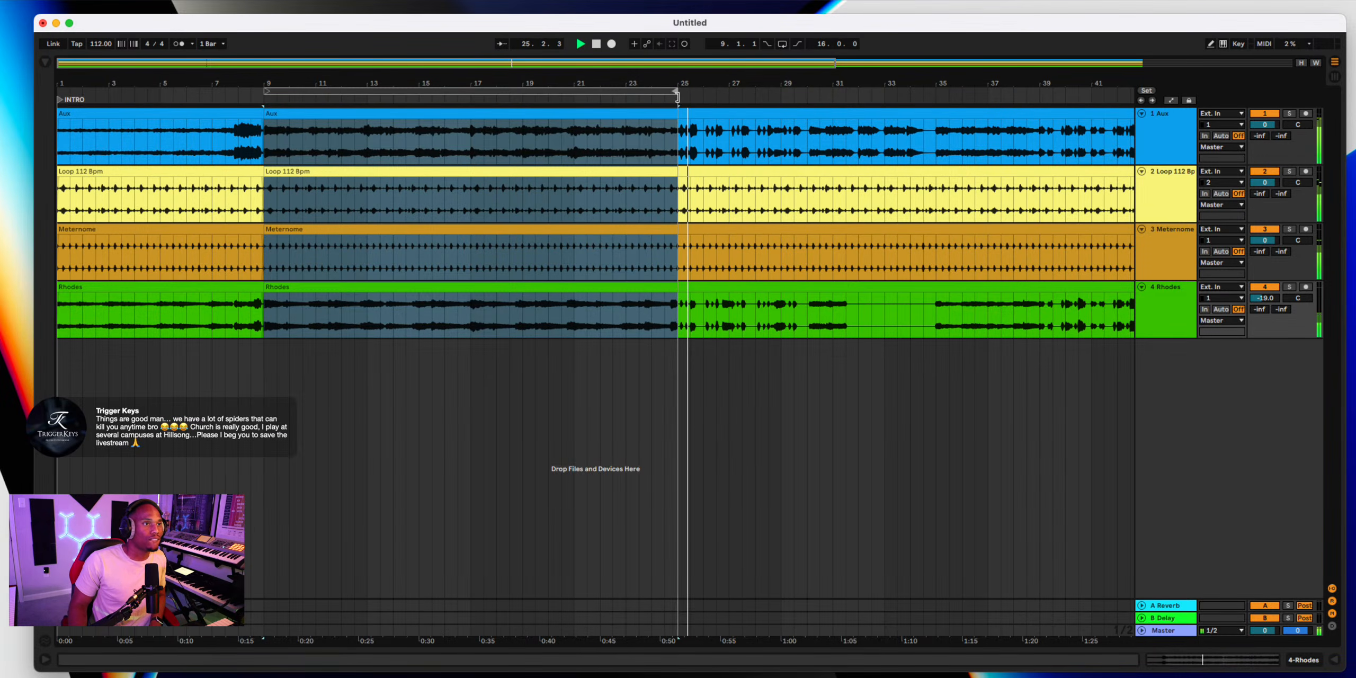
pyautogui.click(629, 89)
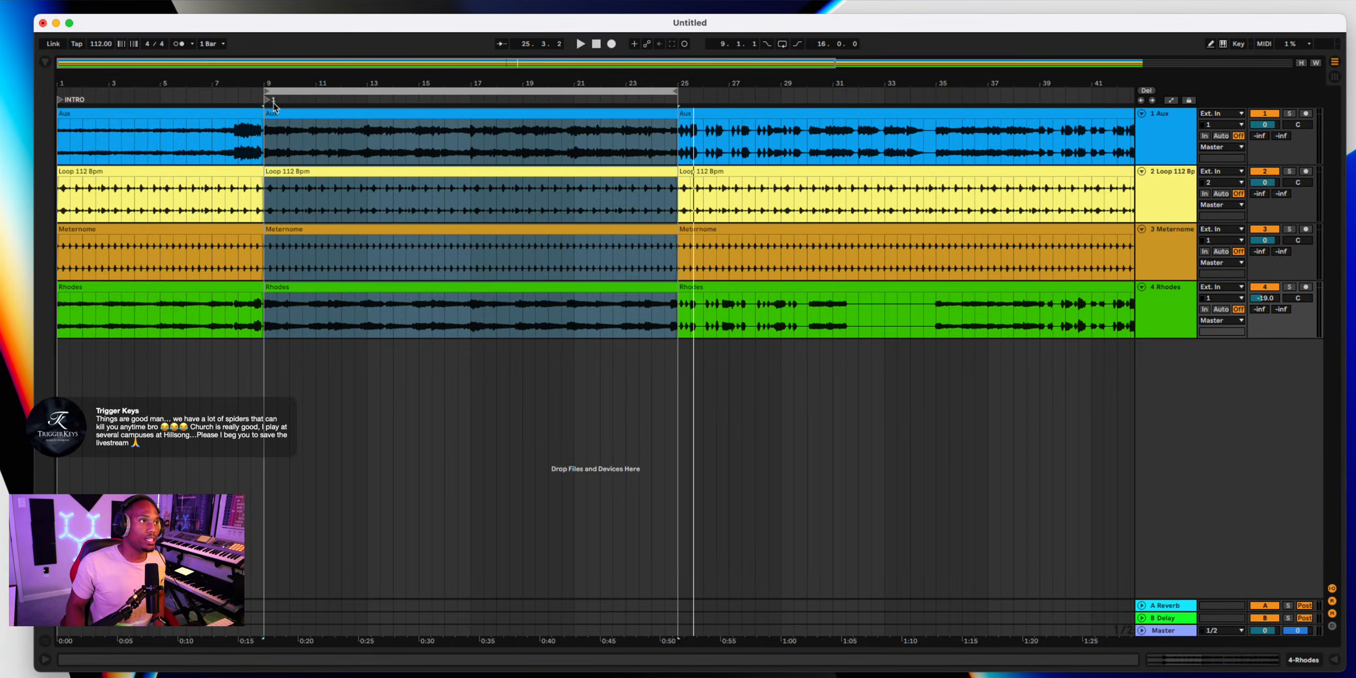
# Rename the bar-9 locator to VERSE and move the loop to bars 25–41
pyautogui.rightClick(274, 106)
pyautogui.click(284, 120)
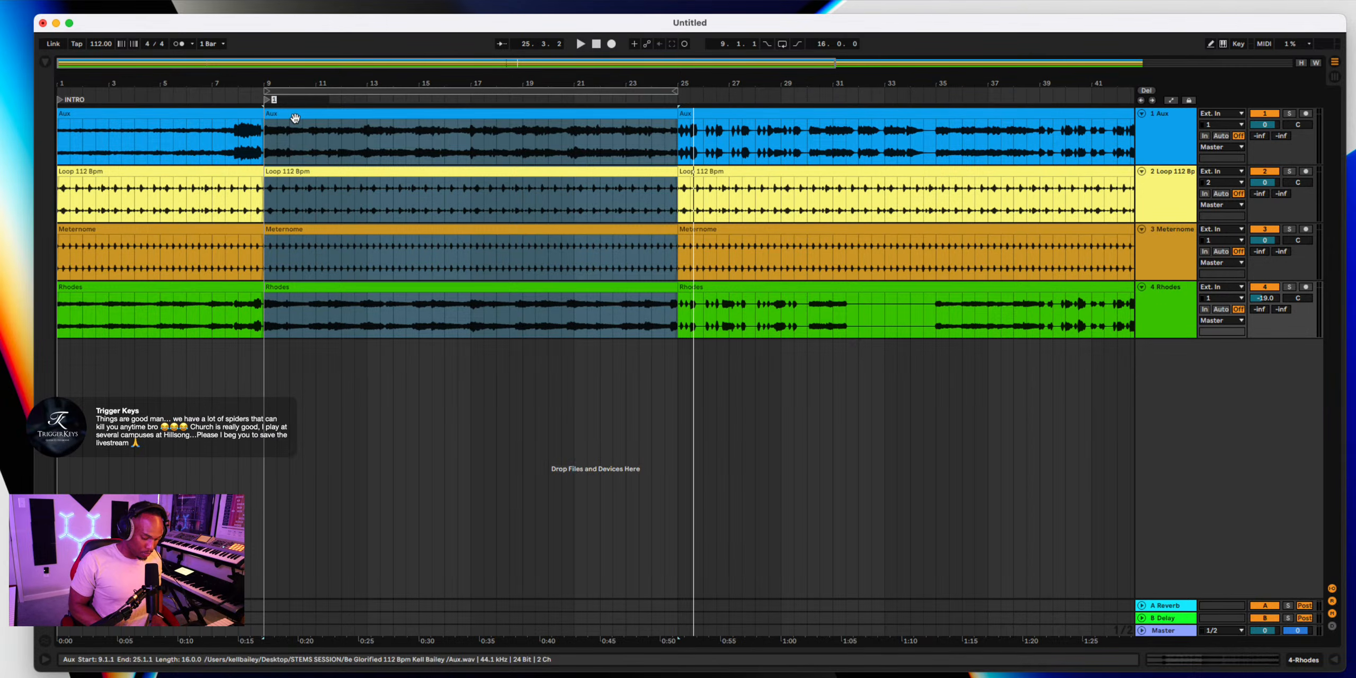
pyautogui.write('VERSE')
pyautogui.moveTo(324, 91); pyautogui.dragTo(748, 95)
# Play the looped section and set the Rhodes track volume to -16.7 dB
pyautogui.press('space')
pyautogui.hscroll(5, 715, 200)
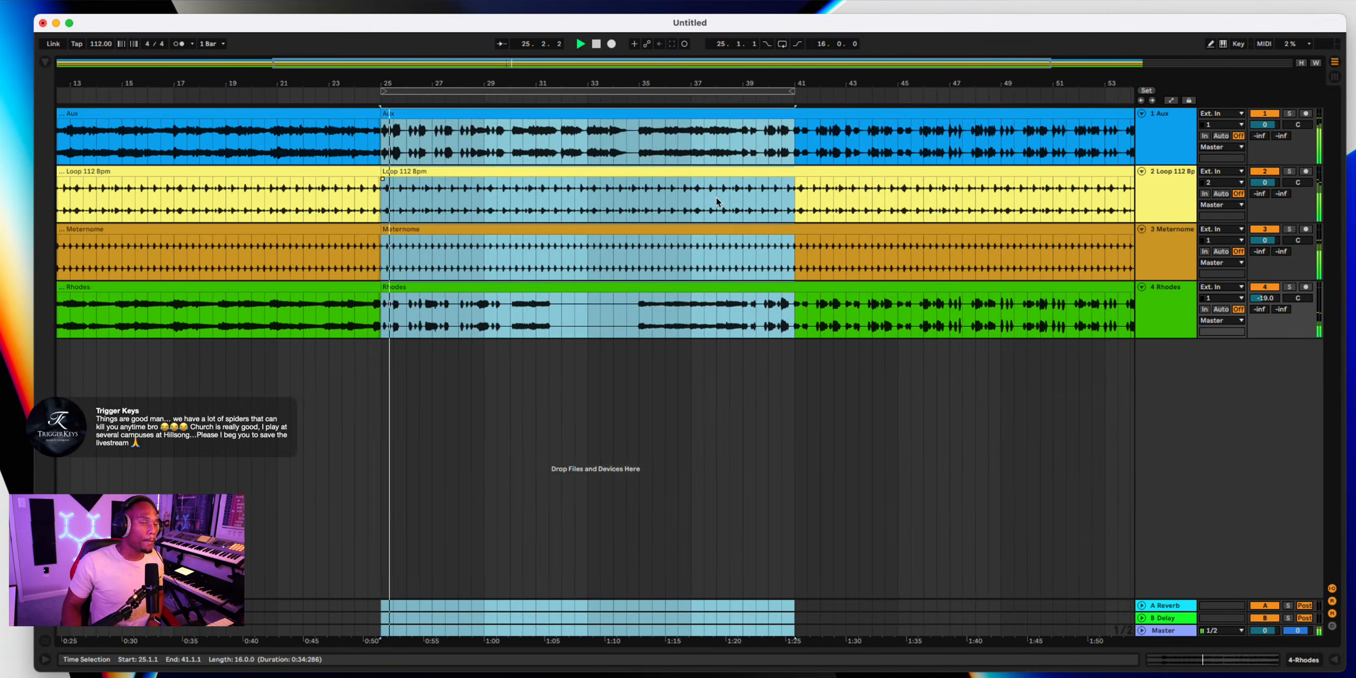
pyautogui.scroll(-4, 671, 224)
pyautogui.scroll(-1, 670, 220)
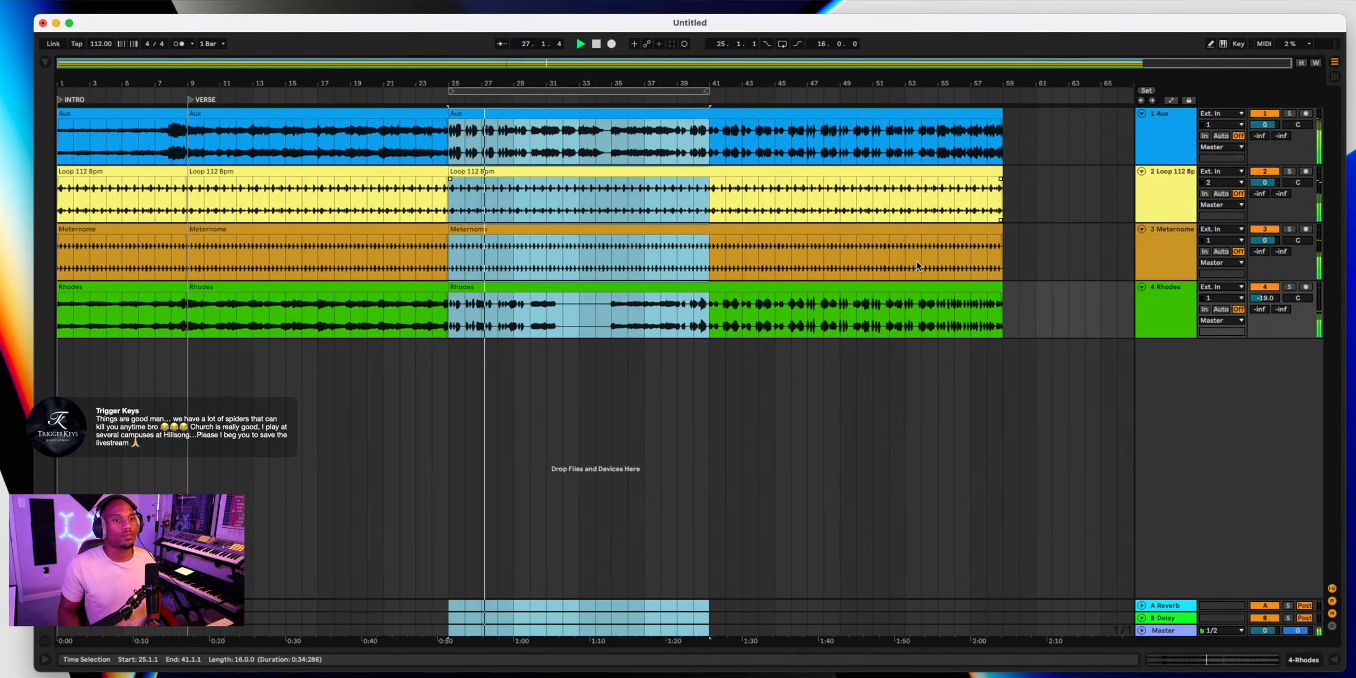
pyautogui.click(1190, 311)
pyautogui.moveTo(1266, 305); pyautogui.dragTo(1266, 301)
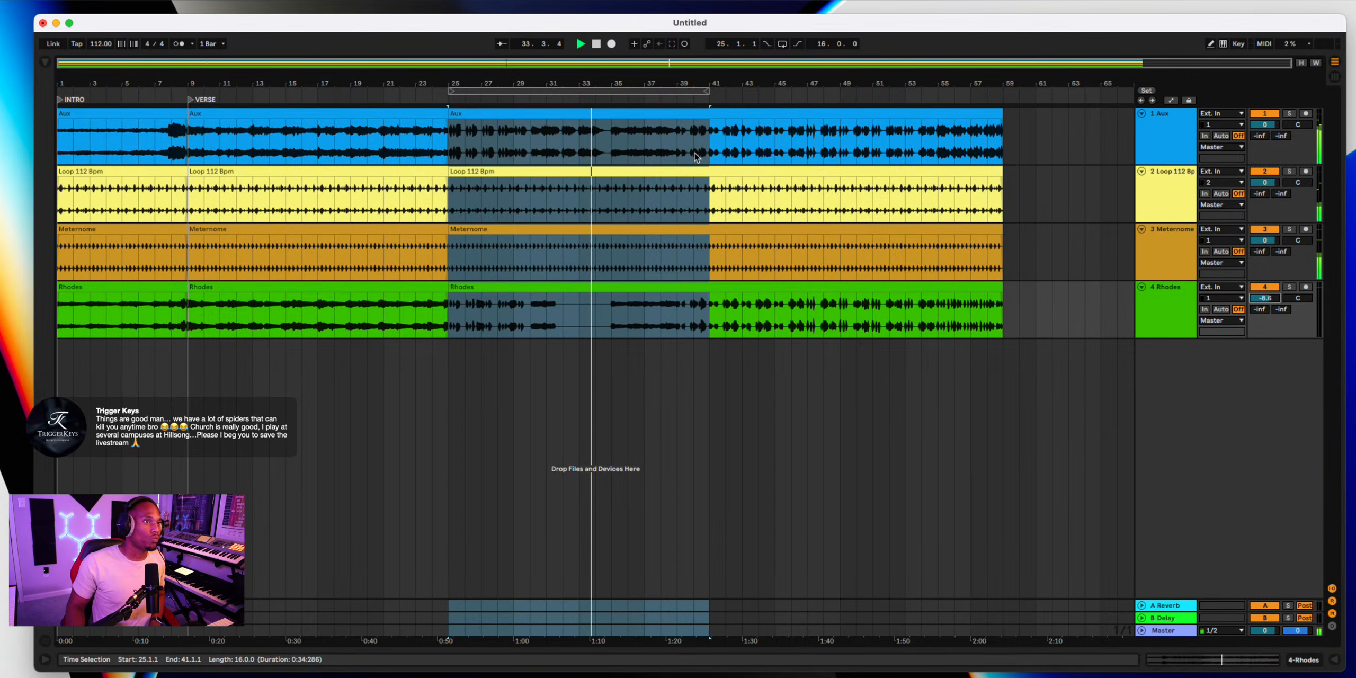
# Loop bars 25–35 and rename the bar-25 locator to CHORUS
pyautogui.moveTo(710, 91); pyautogui.dragTo(609, 106)
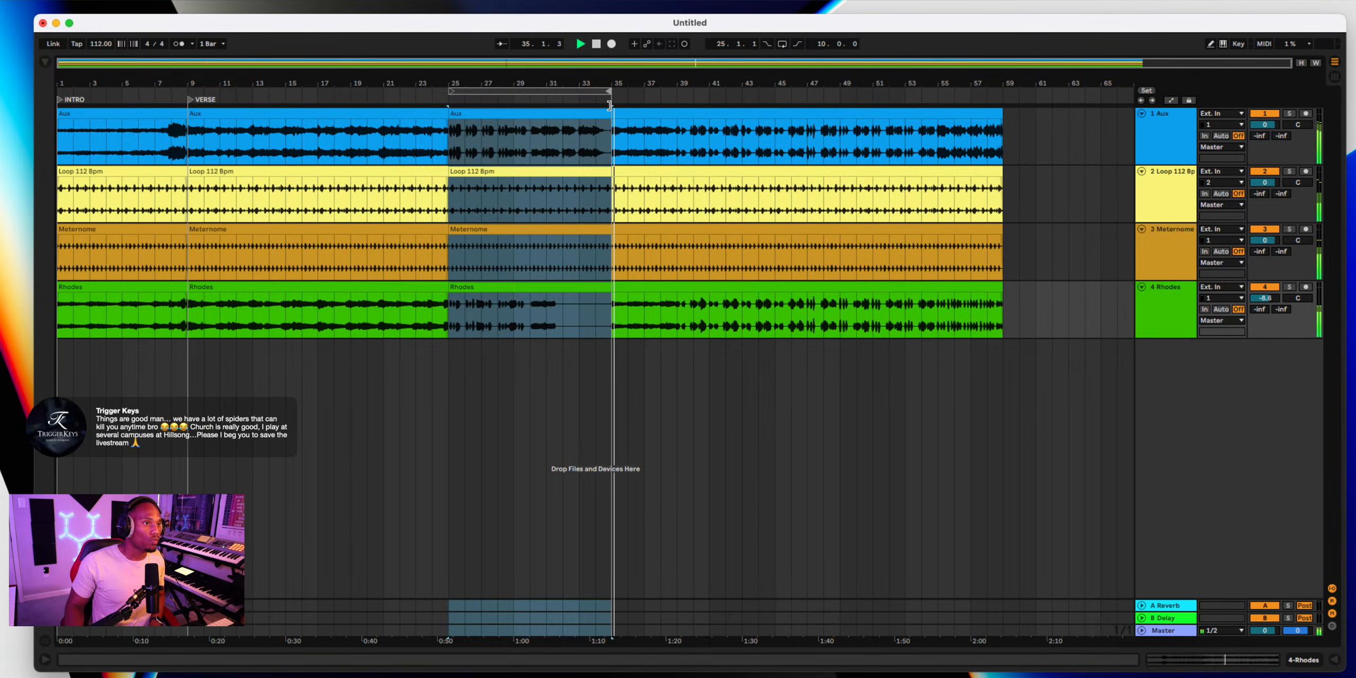
pyautogui.click(563, 91)
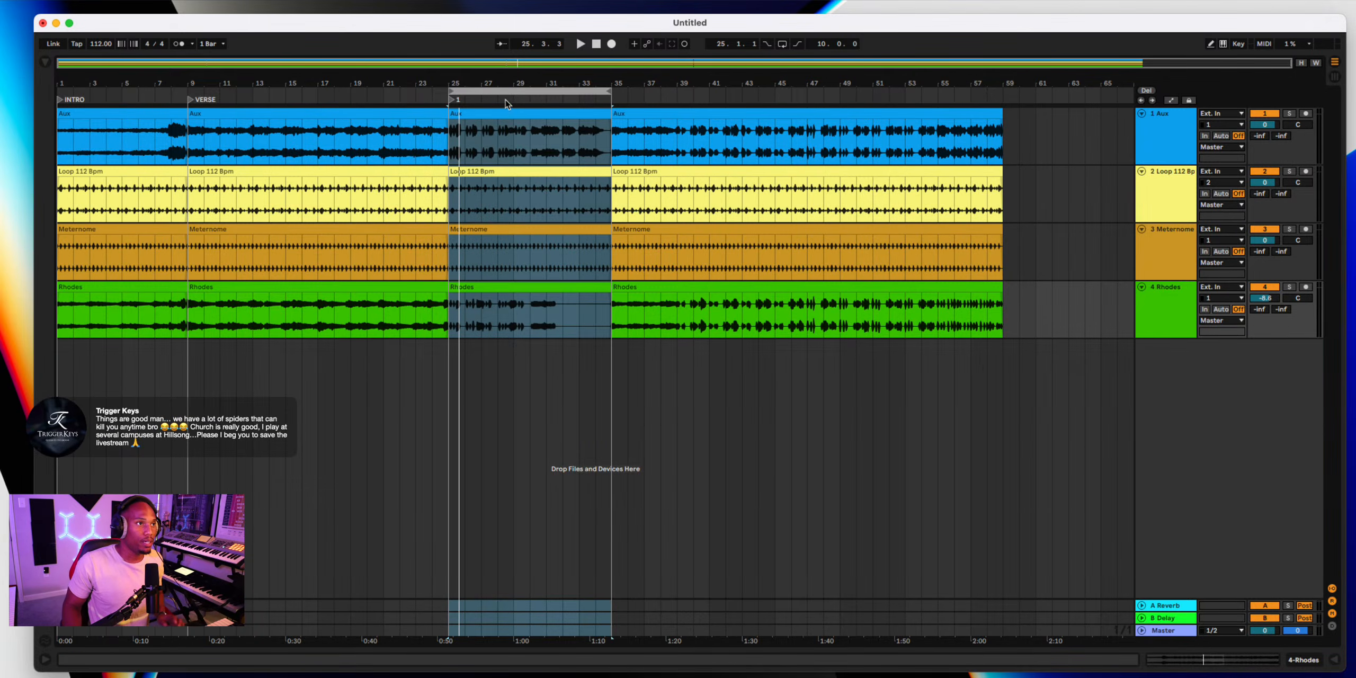
pyautogui.rightClick(460, 105)
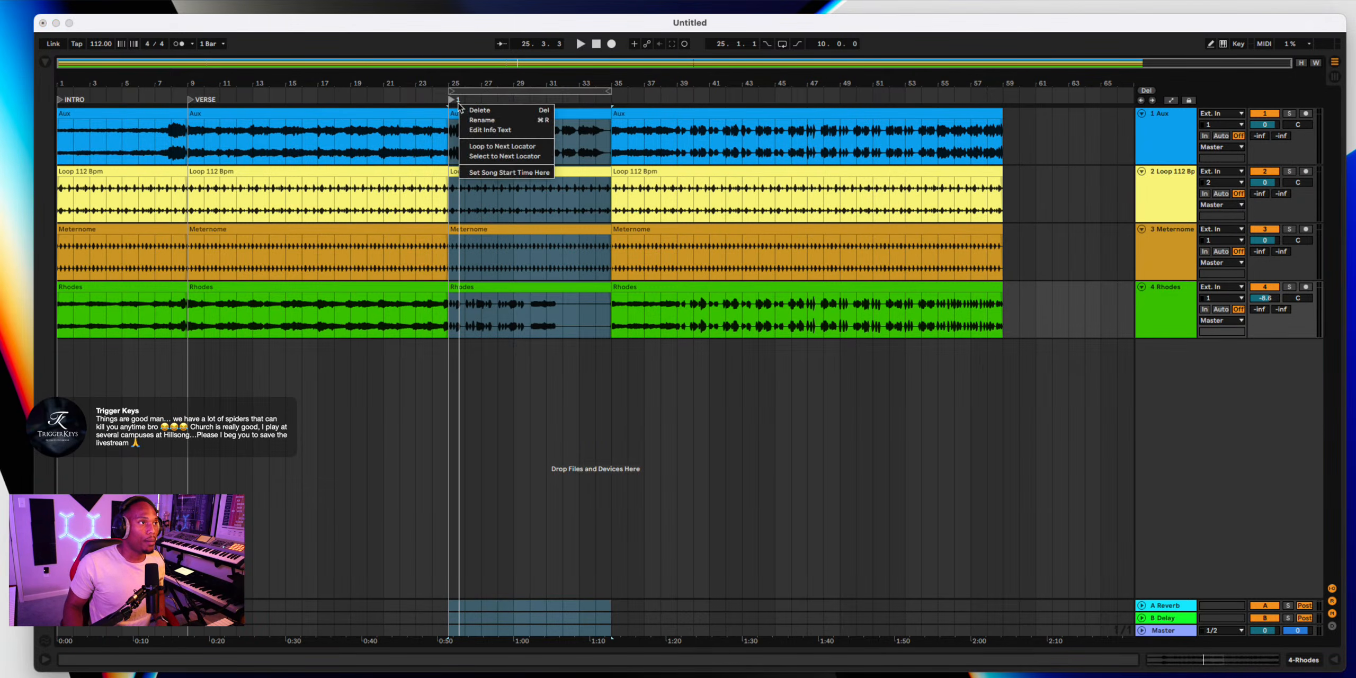
pyautogui.click(483, 119)
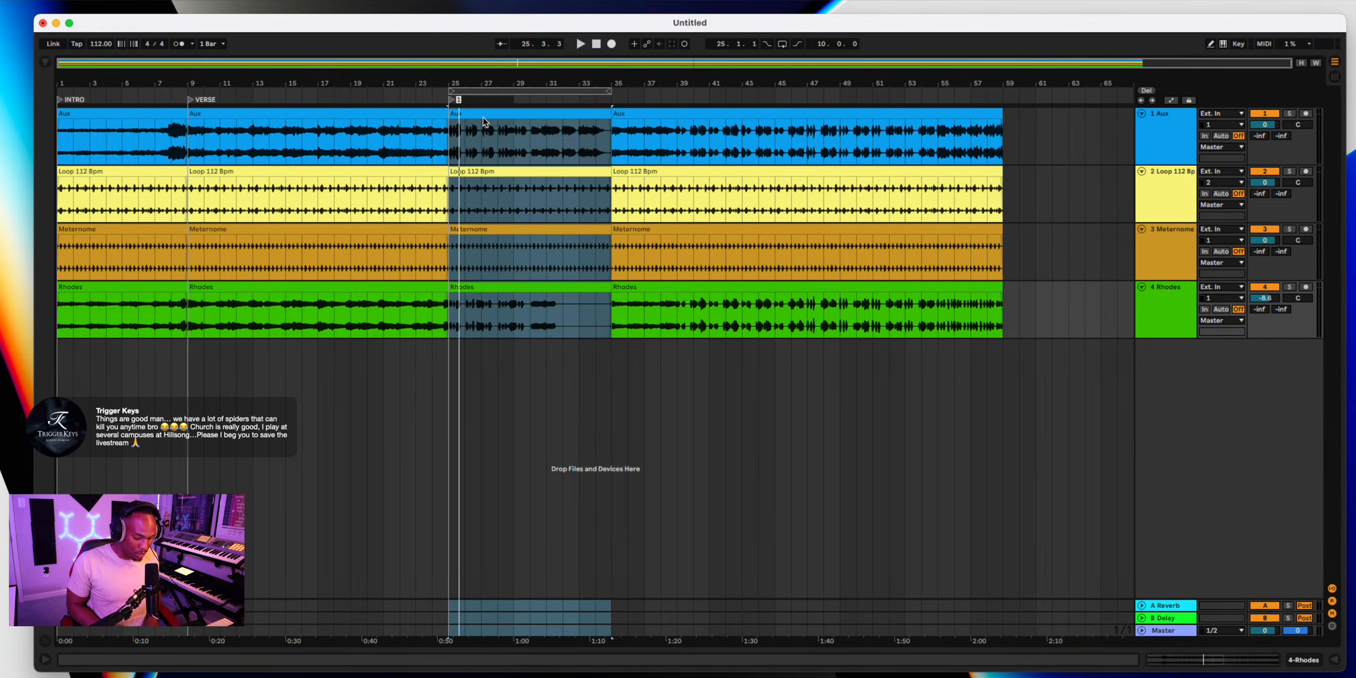
pyautogui.click(529, 92)
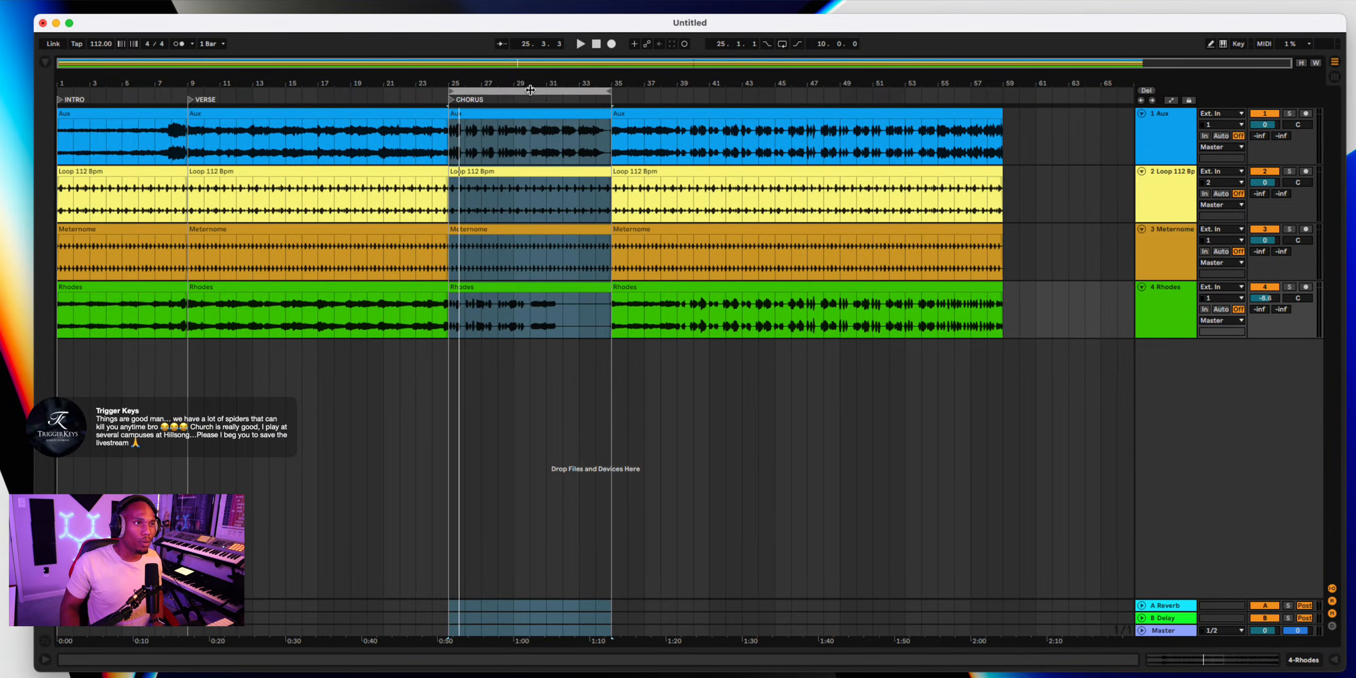
# Move the loop to start at bar 35, play it, and shorten it to end at bar 39
pyautogui.moveTo(526, 91); pyautogui.dragTo(688, 88)
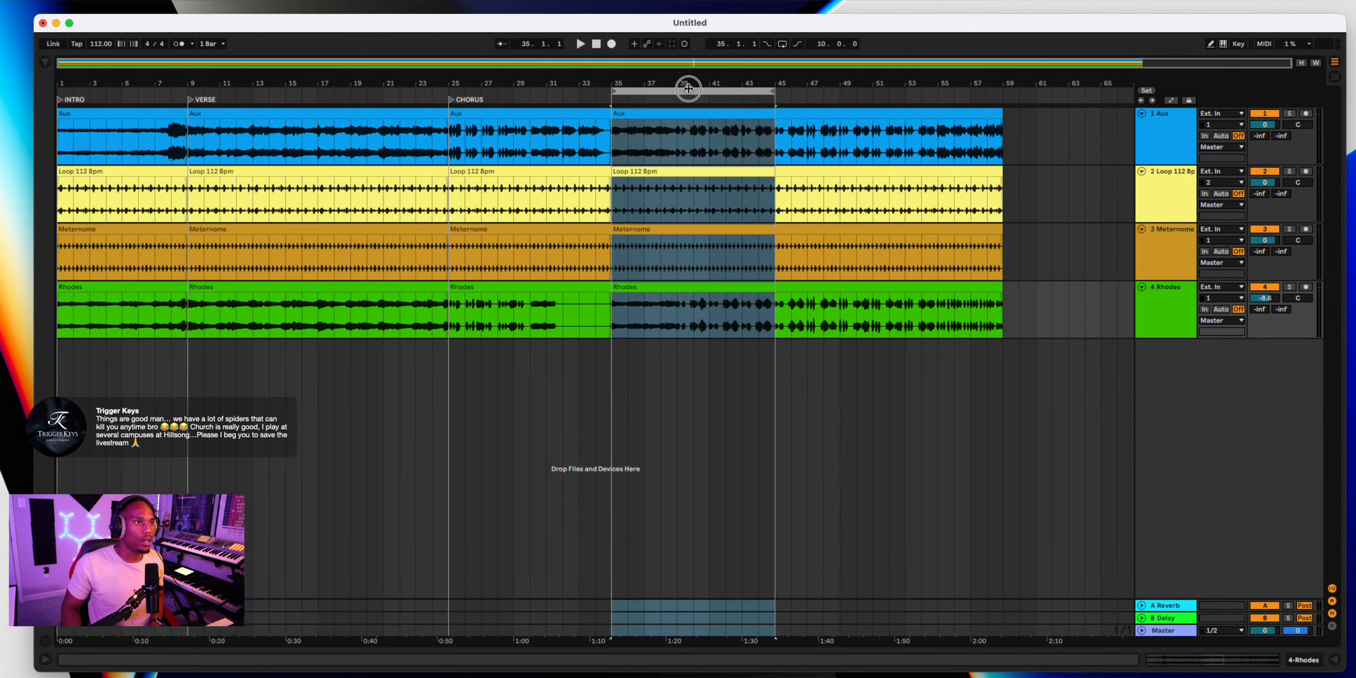
pyautogui.press('space')
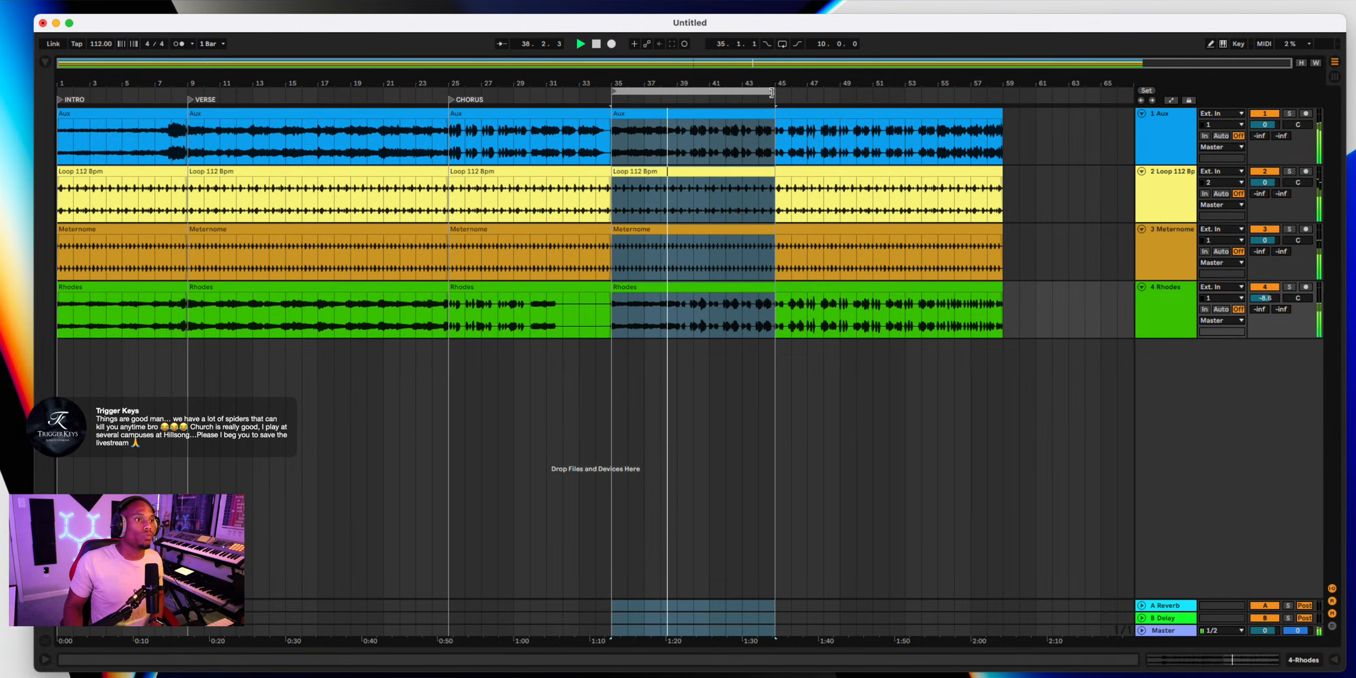
pyautogui.moveTo(771, 92); pyautogui.dragTo(683, 116)
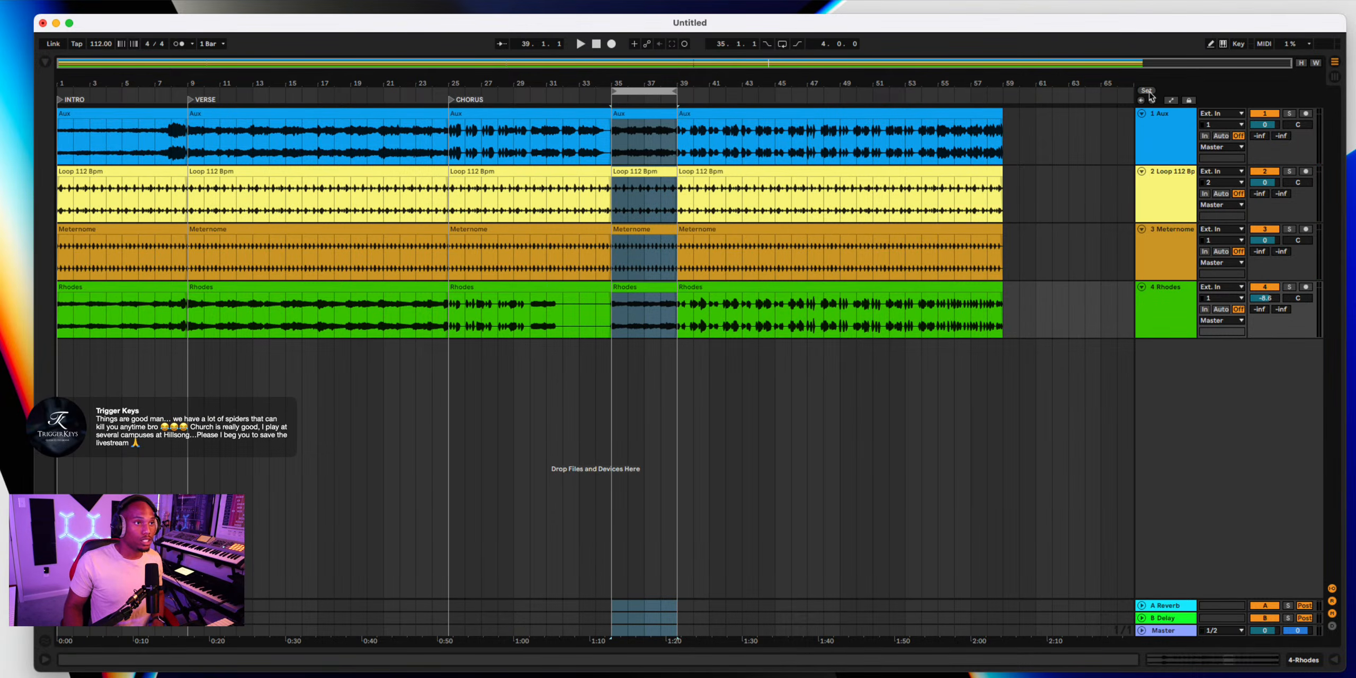
# Rename the bar-35 locator to JESUS LOOP and move the loop to bars 39–43
pyautogui.rightClick(622, 102)
pyautogui.click(634, 119)
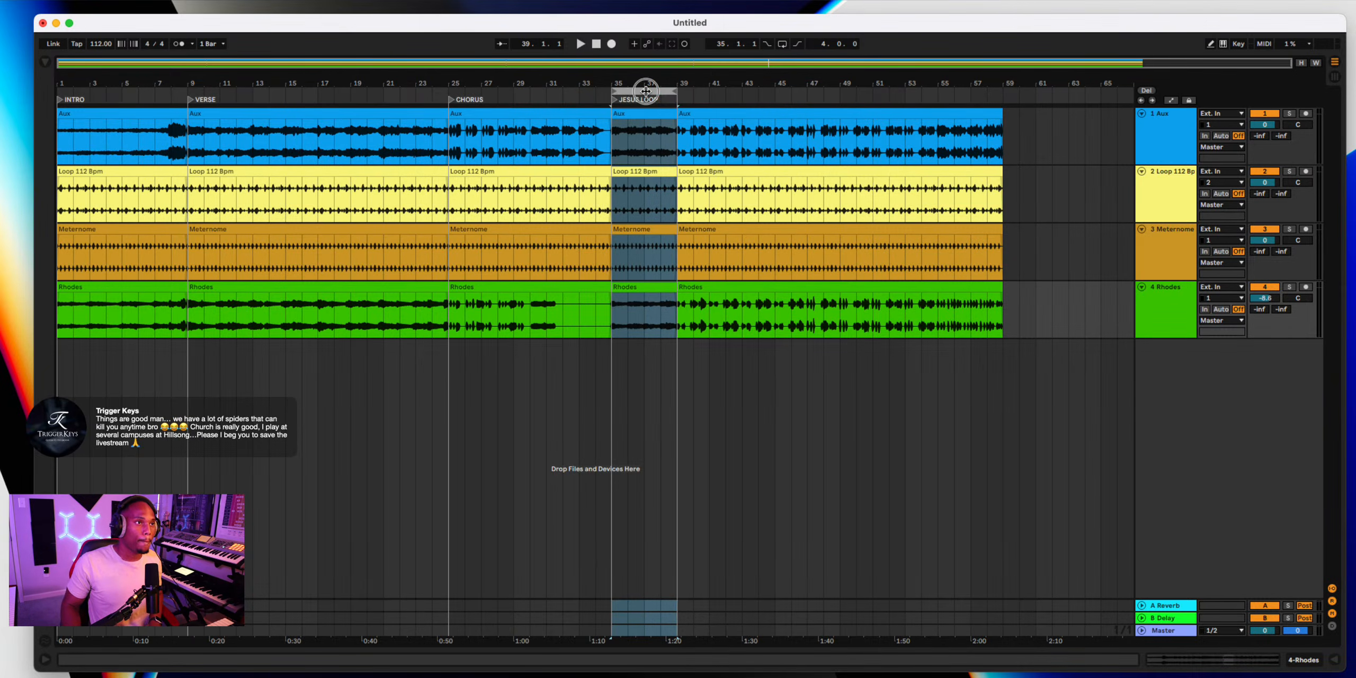
pyautogui.moveTo(646, 90); pyautogui.dragTo(713, 93)
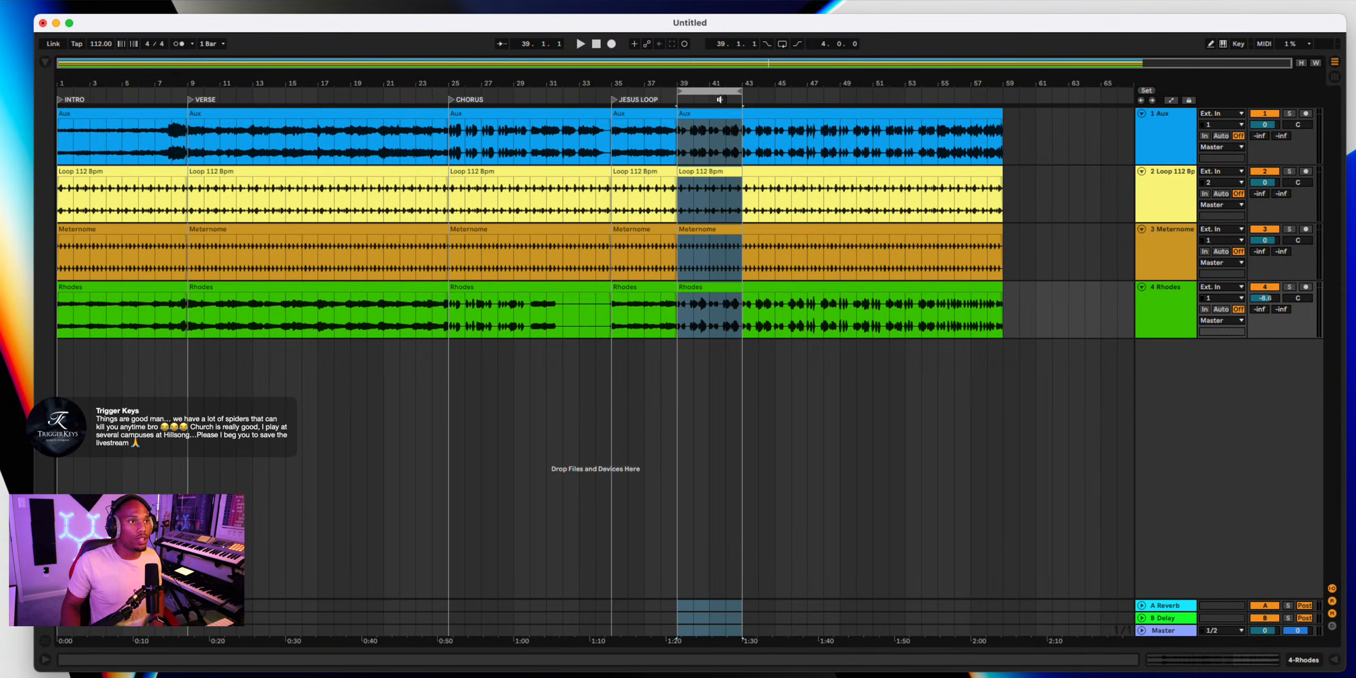
# Audition playback while adjusting the loop brace toward bars 39–47
pyautogui.press('space')
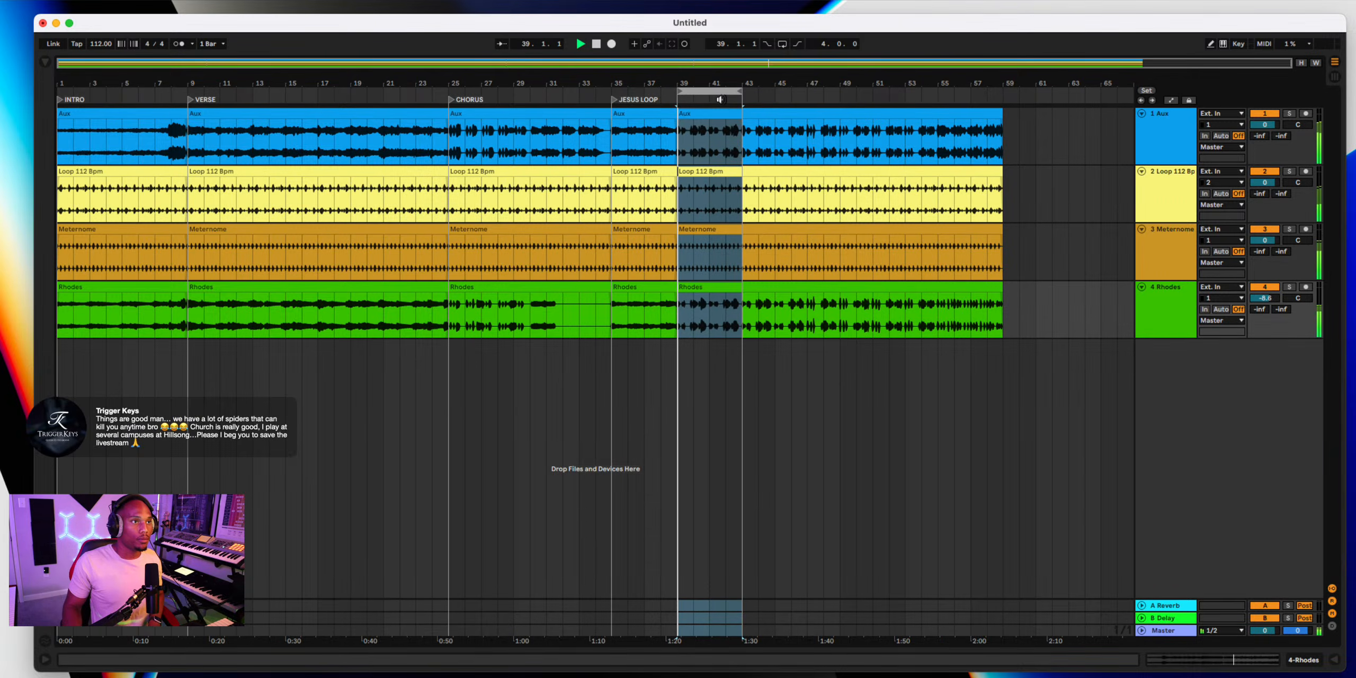
pyautogui.moveTo(742, 91); pyautogui.dragTo(844, 90)
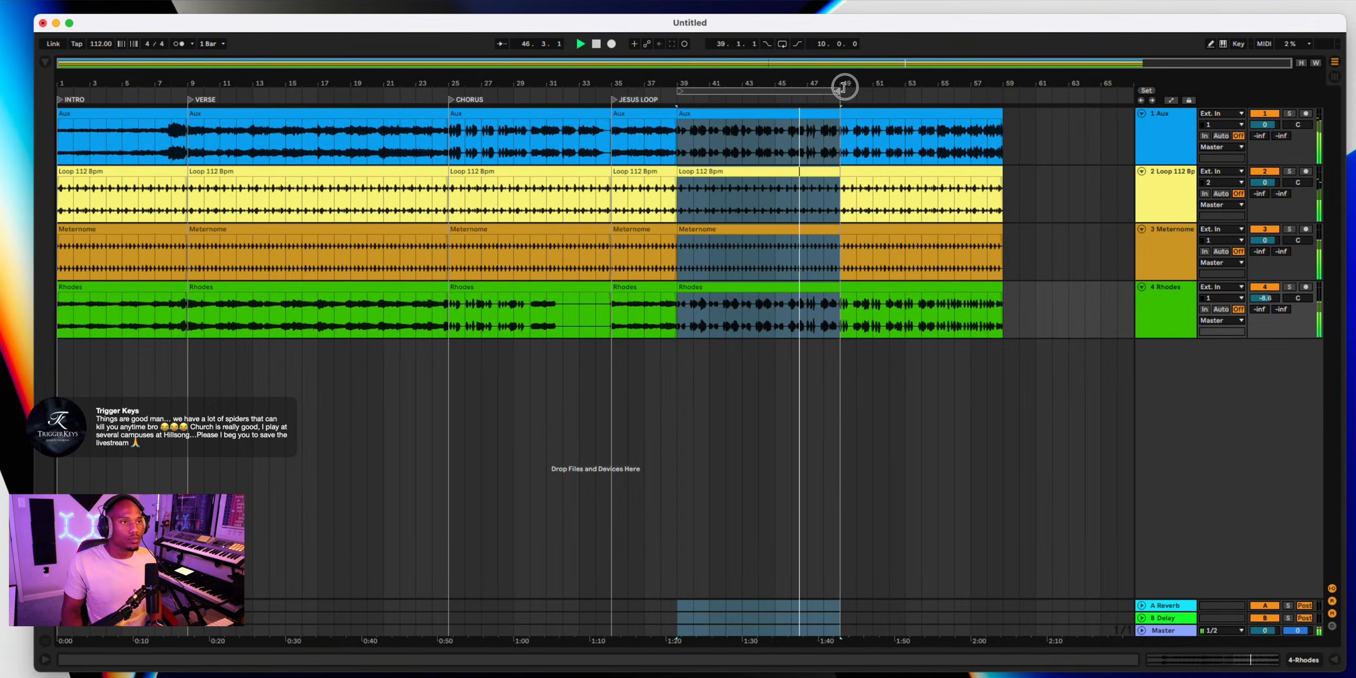
pyautogui.moveTo(844, 88); pyautogui.dragTo(750, 91)
pyautogui.press('space')
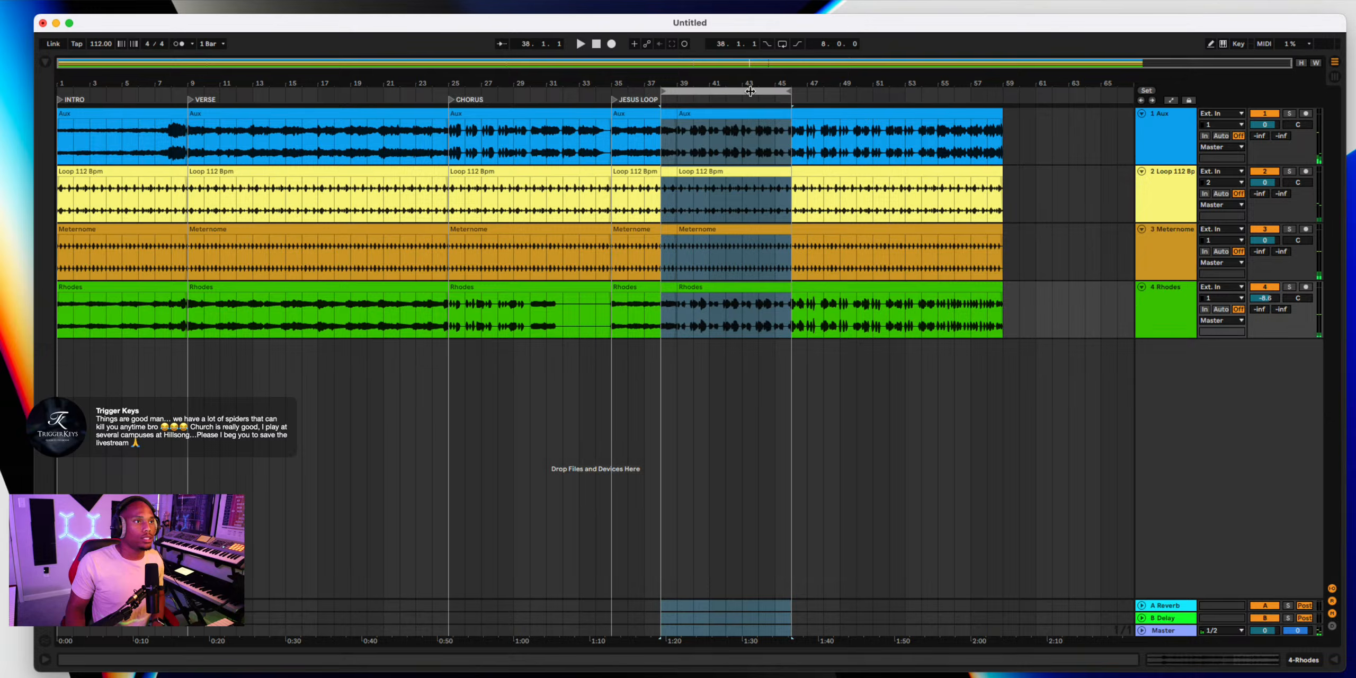
pyautogui.click(707, 87)
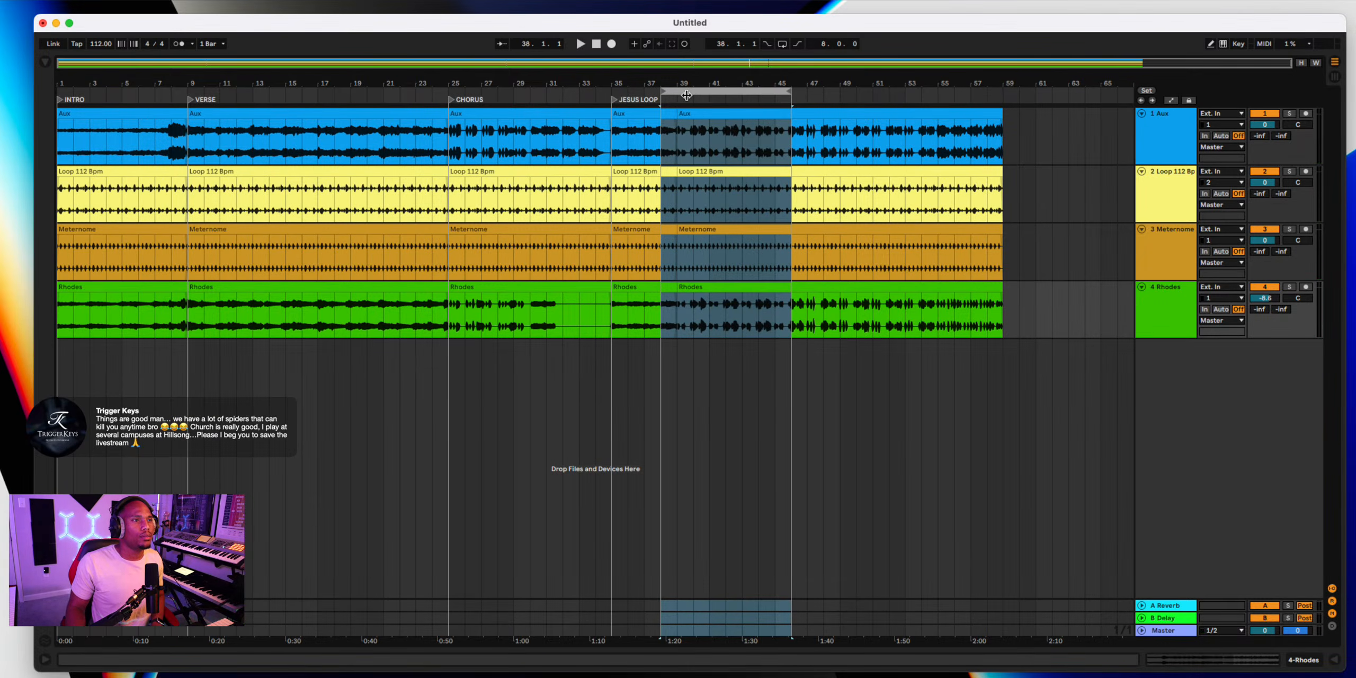
pyautogui.moveTo(704, 91); pyautogui.dragTo(721, 94)
pyautogui.press('space')
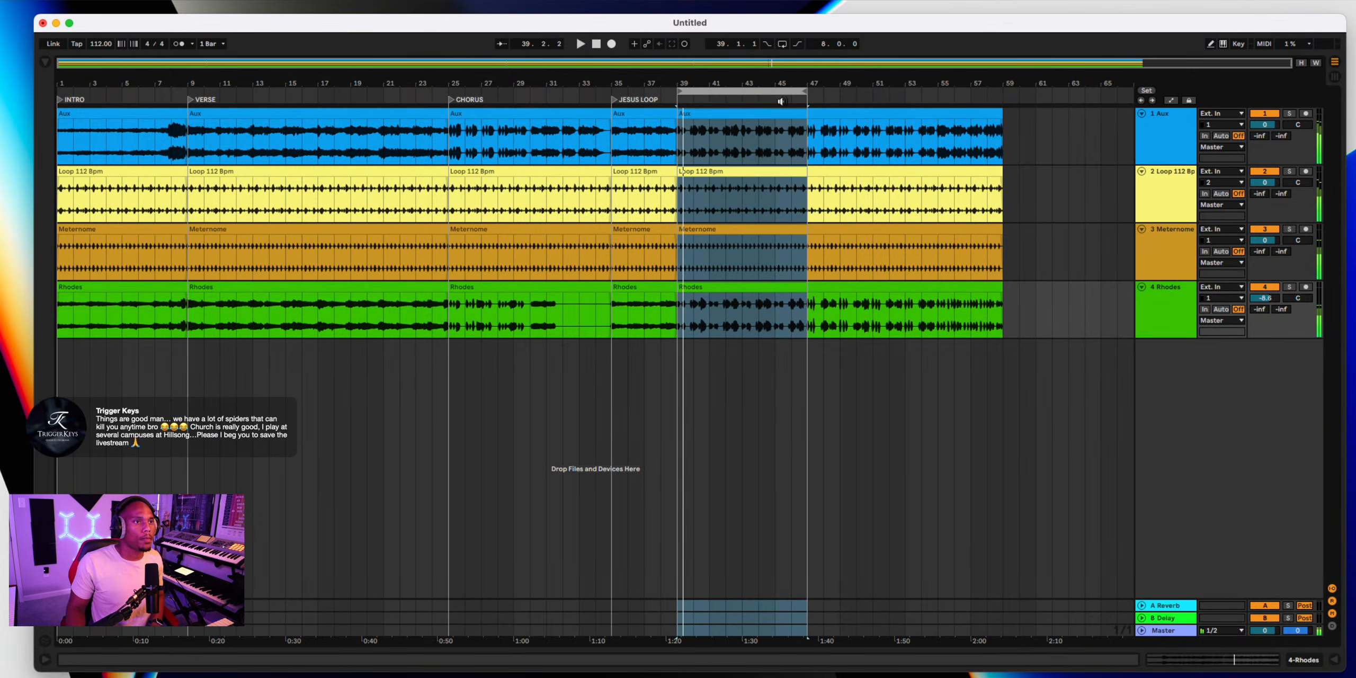
pyautogui.click(783, 99)
pyautogui.scroll(3, 839, 116)
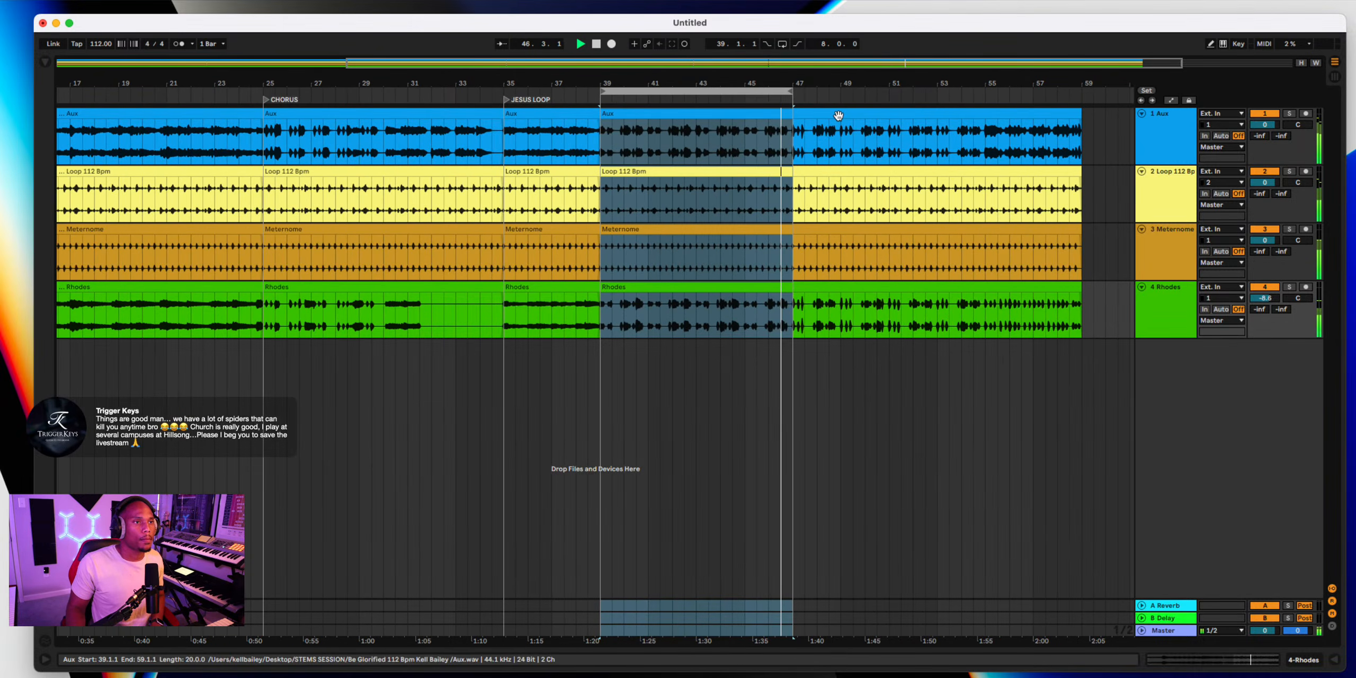
pyautogui.press('space')
pyautogui.moveTo(709, 91); pyautogui.dragTo(697, 91)
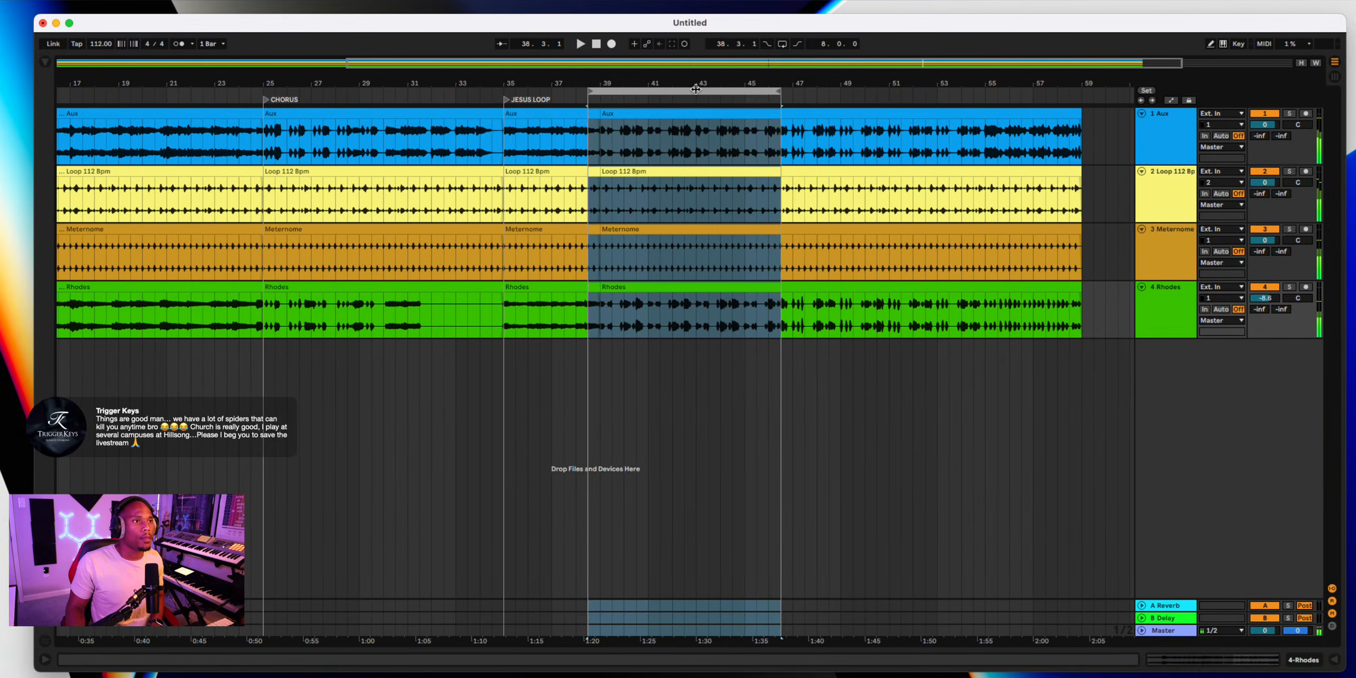
# Undo the stray change, restore the JESUS LOOP locator name, and loop bars 39–47
pyautogui.press('super+z')
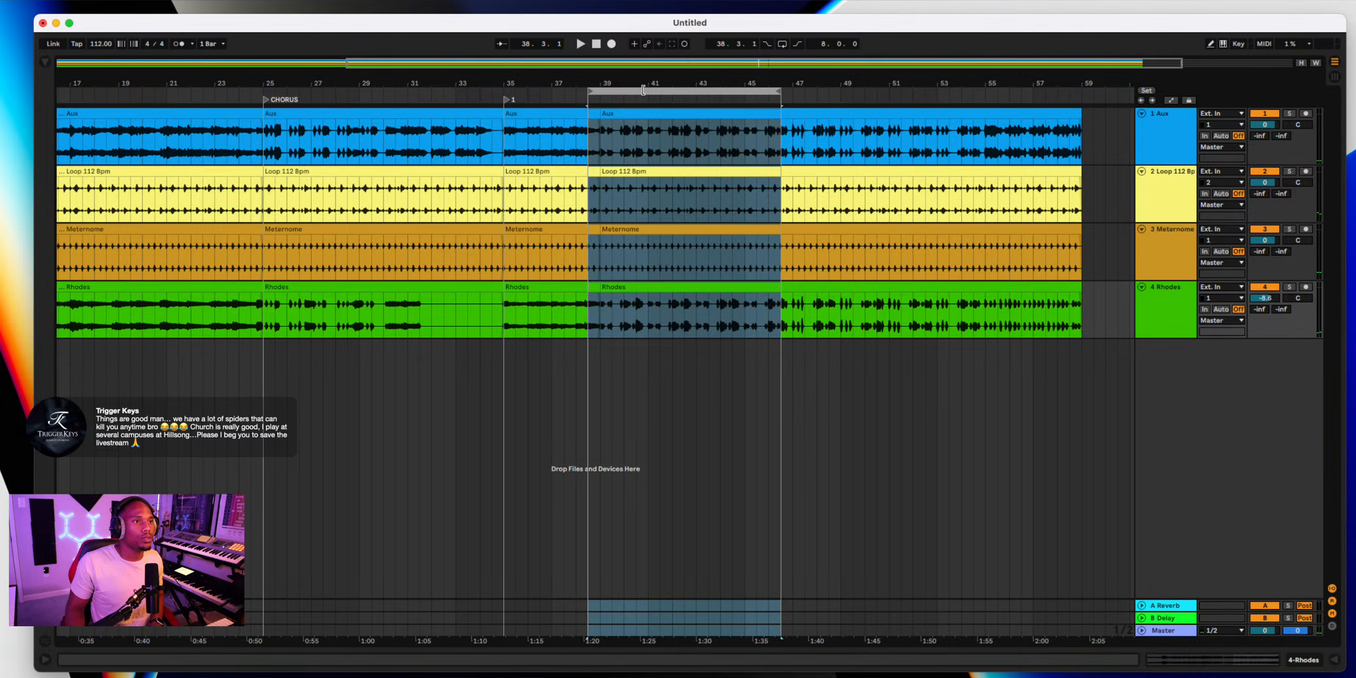
pyautogui.click(0, 0)
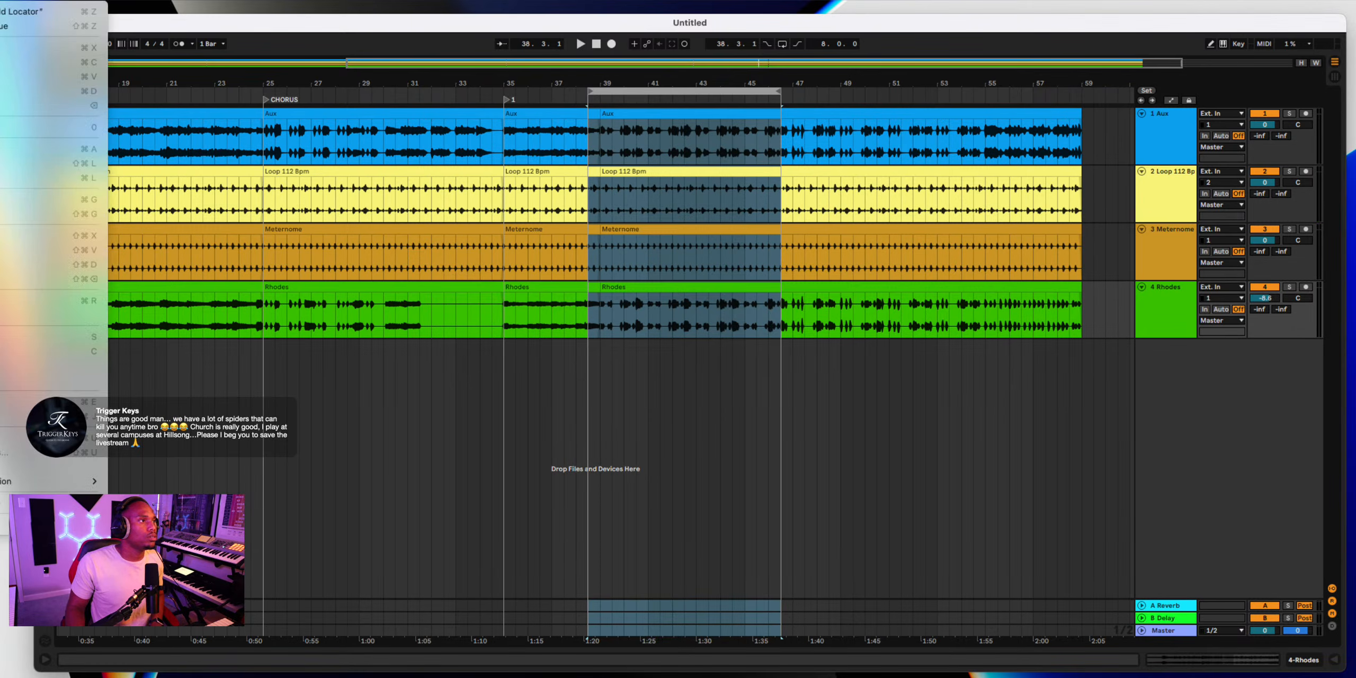
pyautogui.click(32, 26)
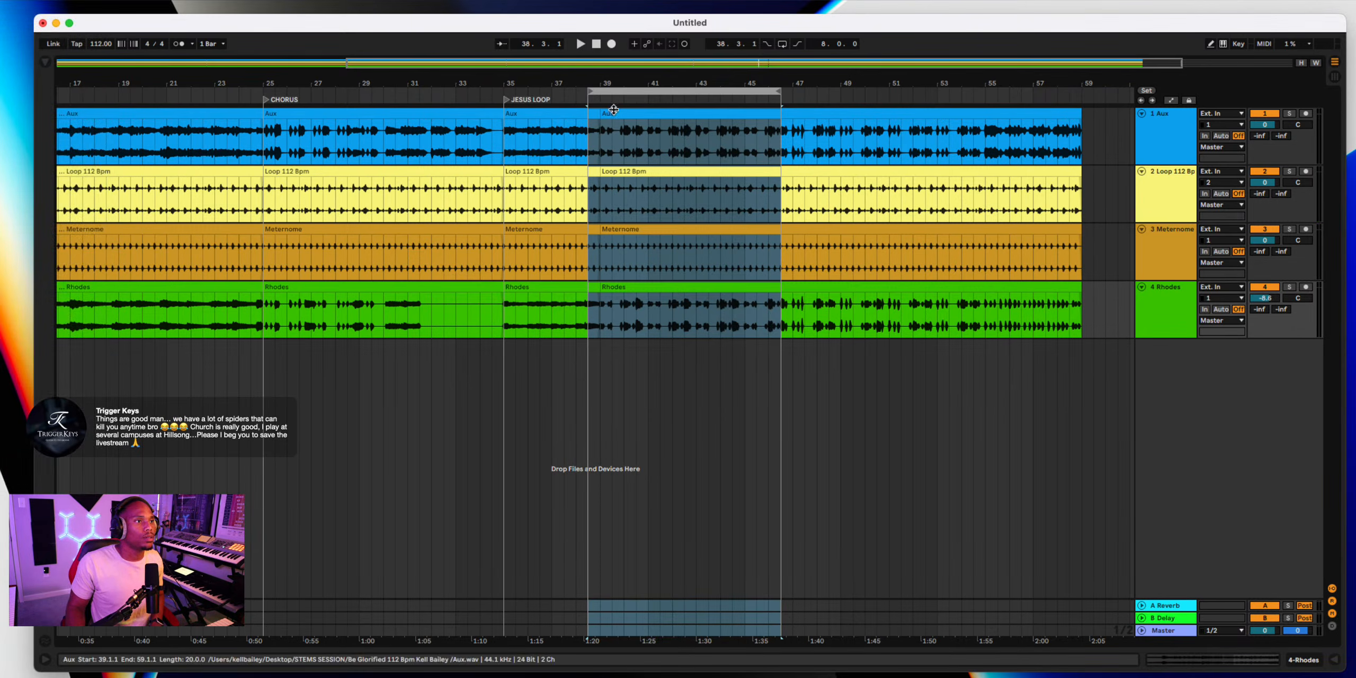
pyautogui.moveTo(597, 92); pyautogui.dragTo(632, 93)
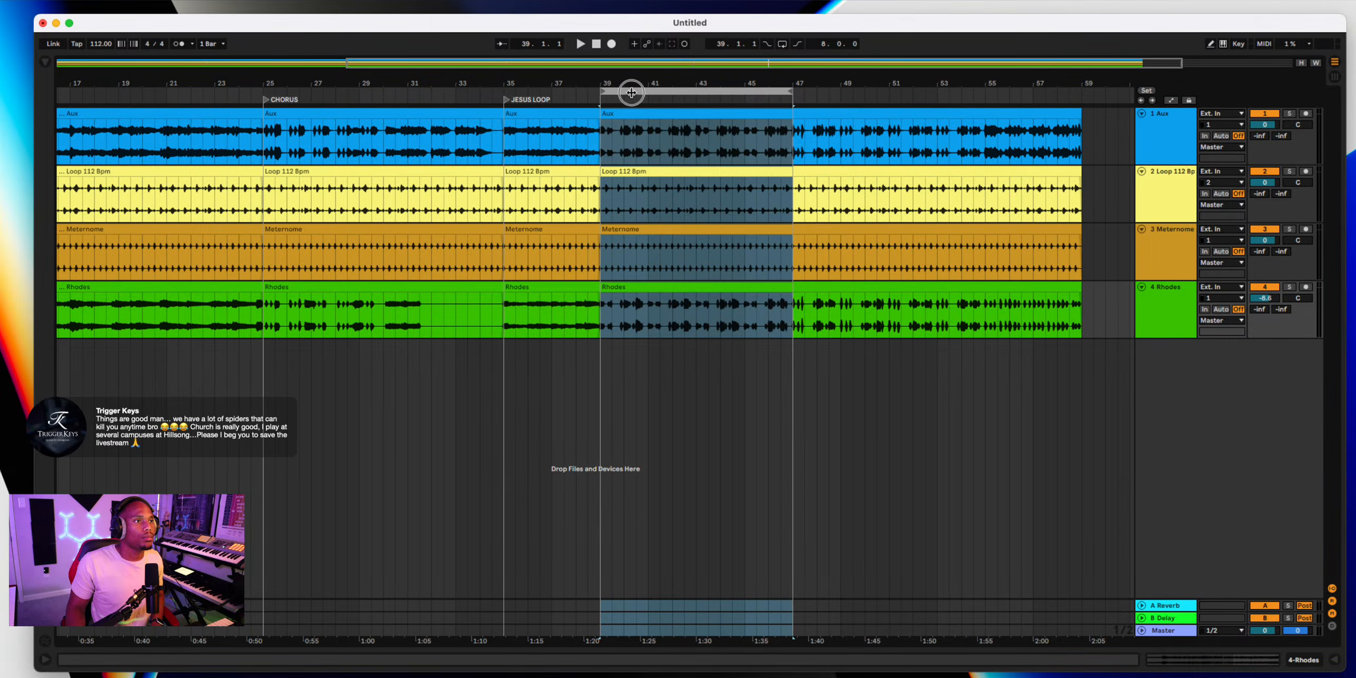
pyautogui.press('space')
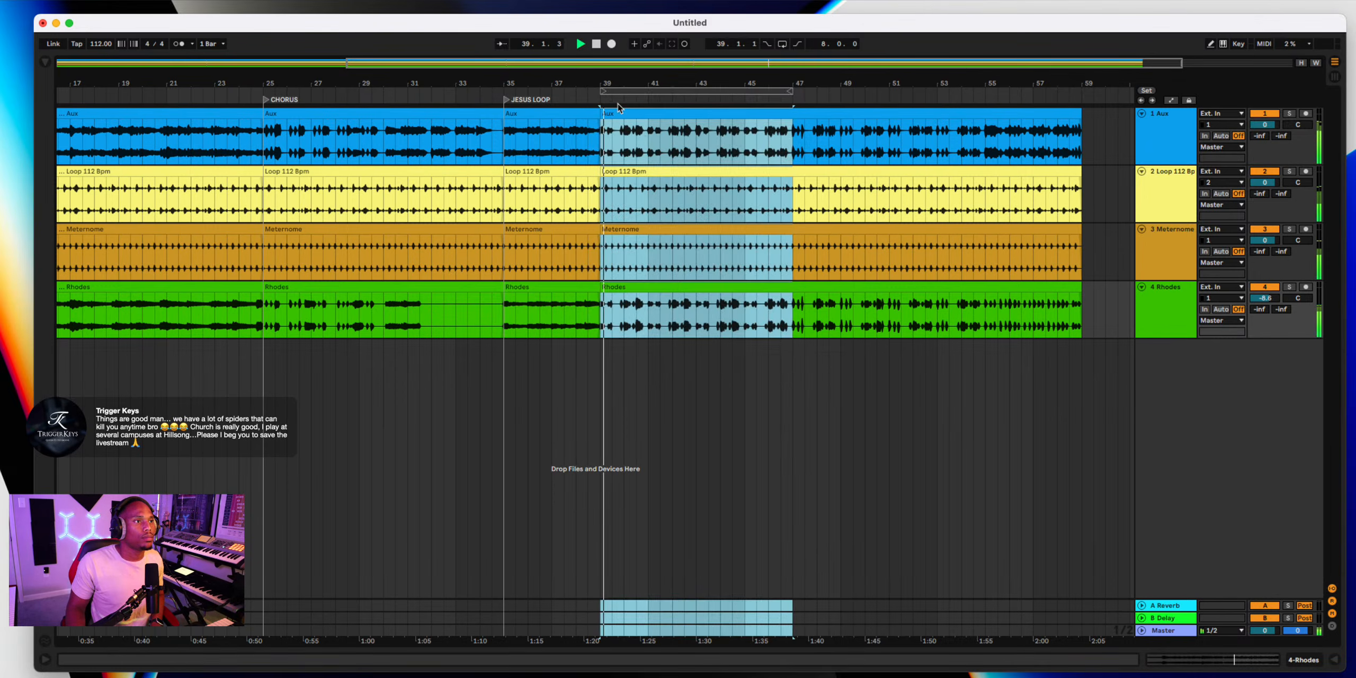
pyautogui.click(768, 102)
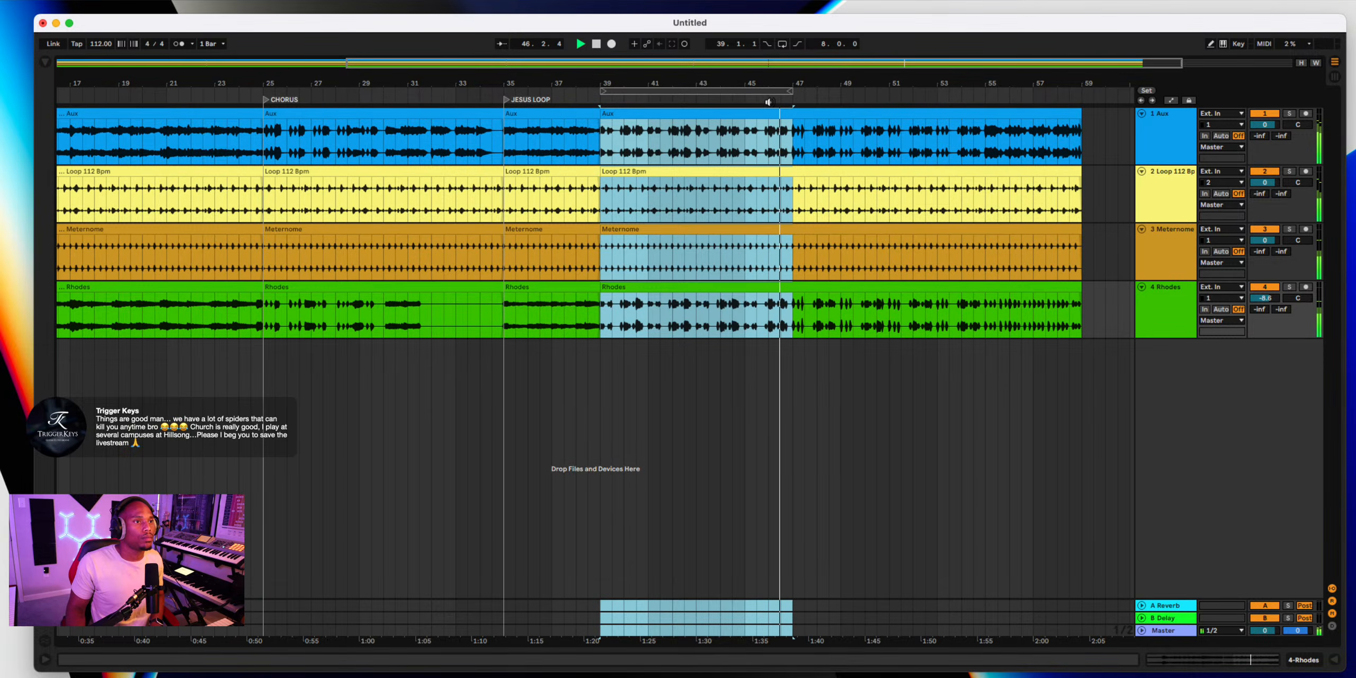
pyautogui.press('space')
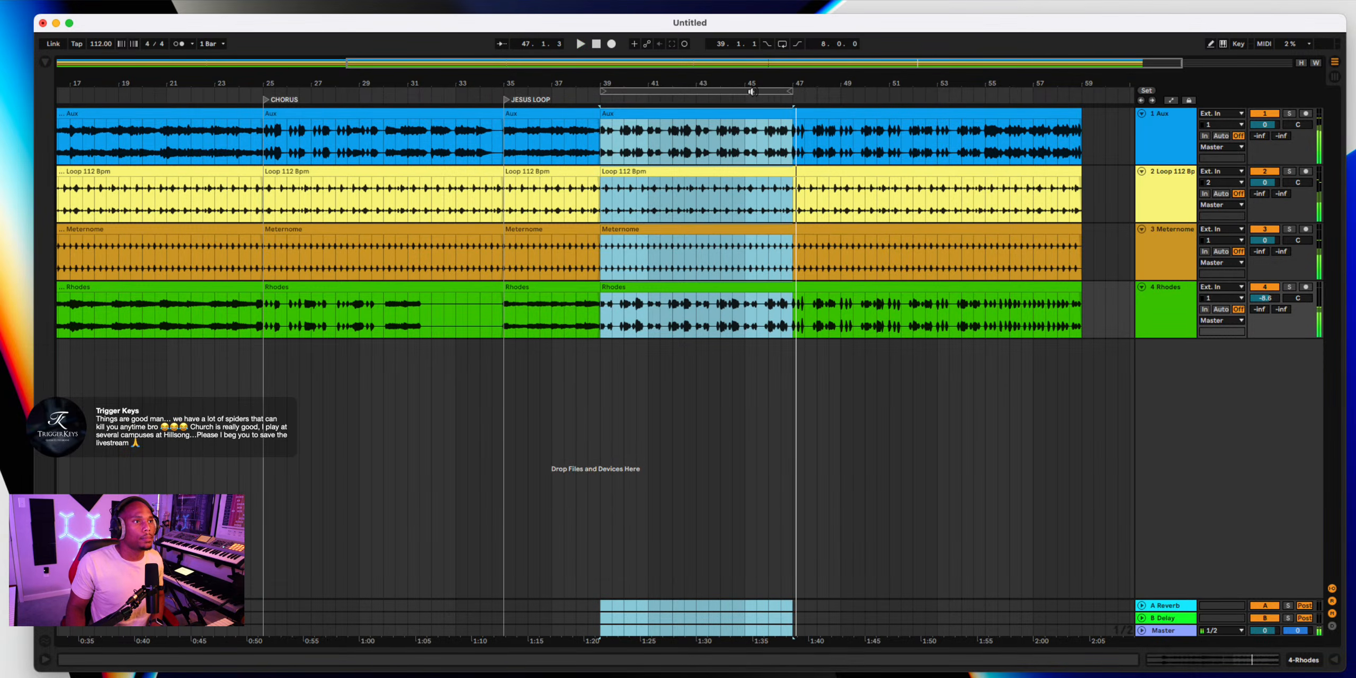
pyautogui.click(706, 94)
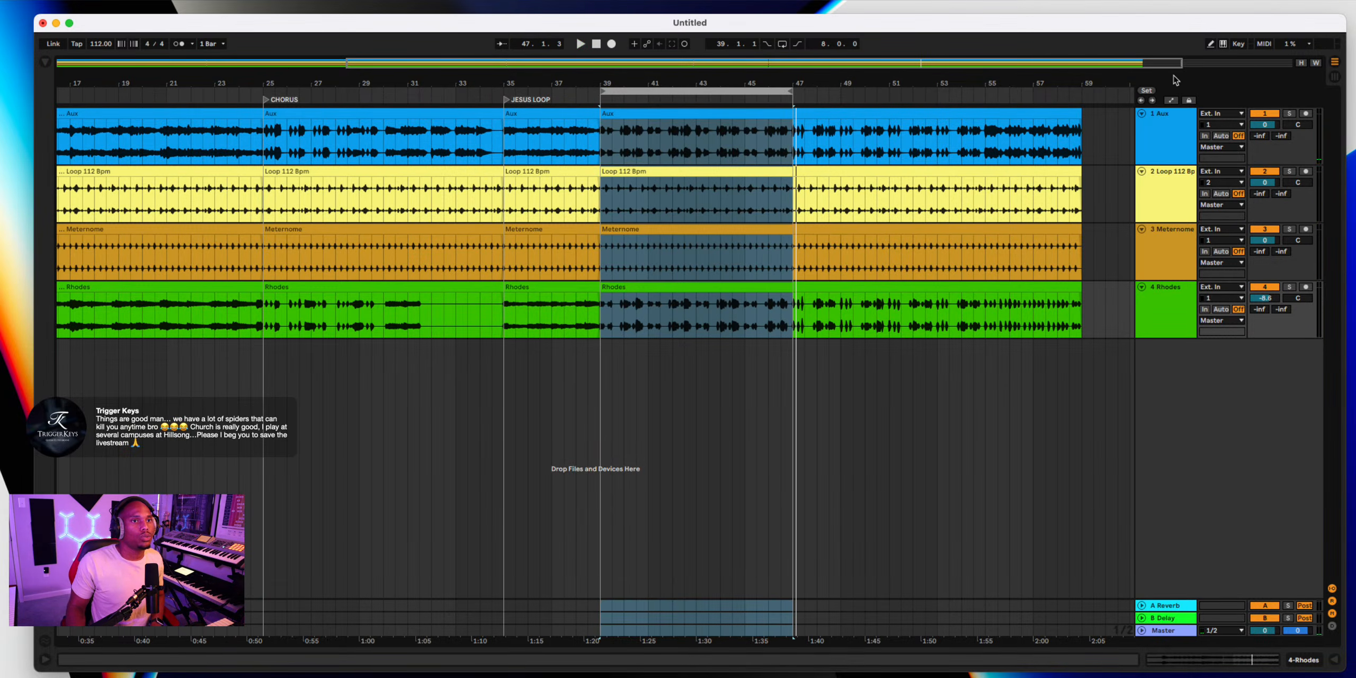
# Add a BAND BREAK FUNK locator at bar 39, split clips at bar 47, and loop bars 48–56
pyautogui.click(1148, 91)
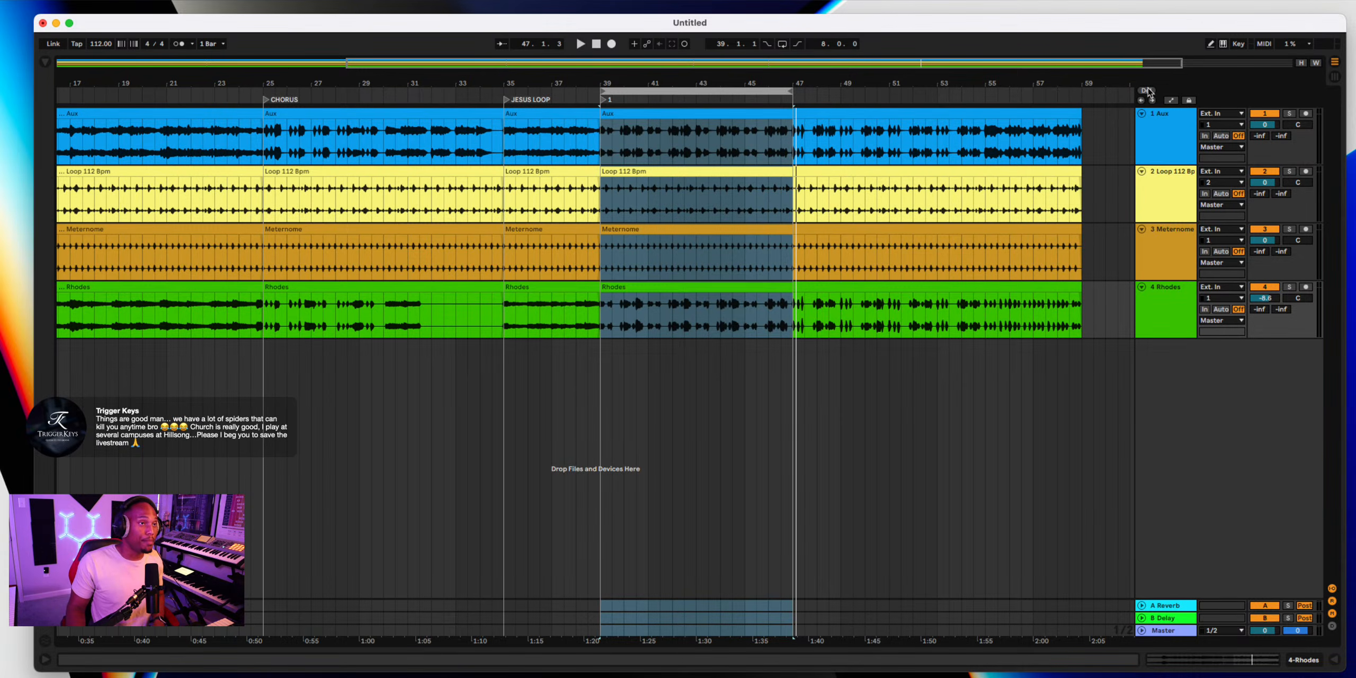
pyautogui.press('super+e')
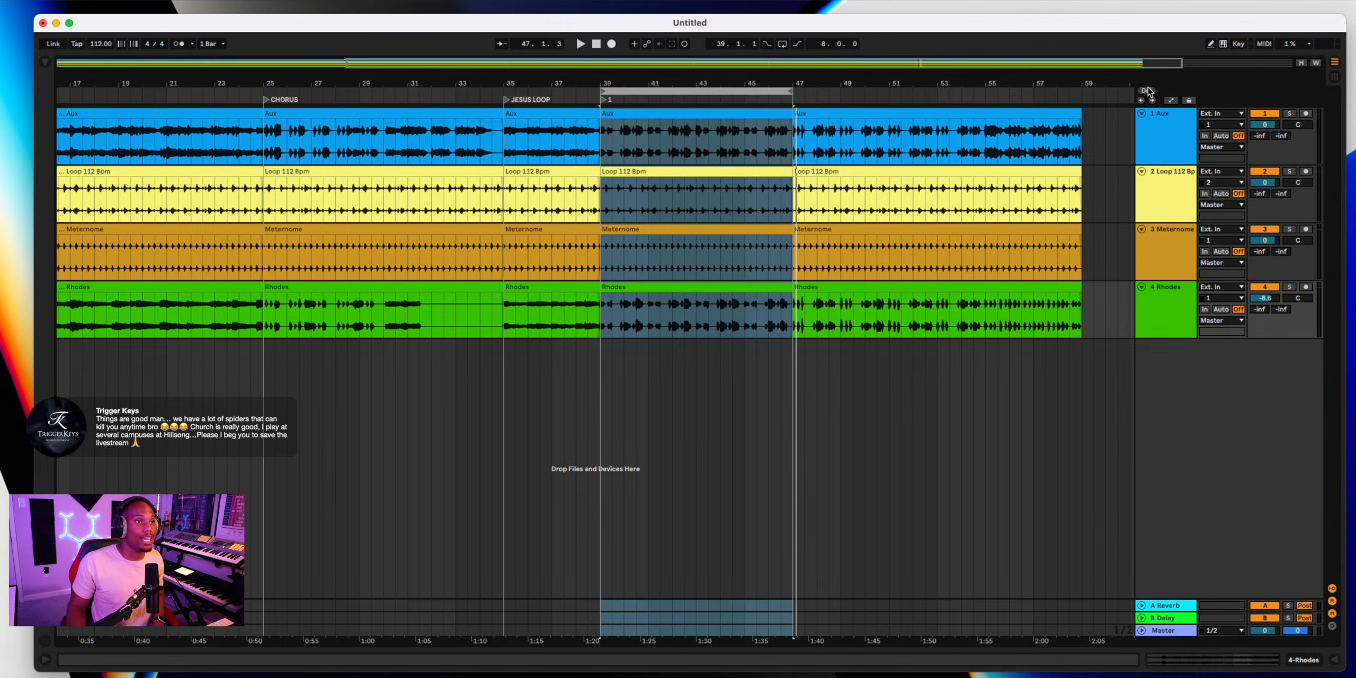
pyautogui.rightClick(611, 104)
pyautogui.click(624, 120)
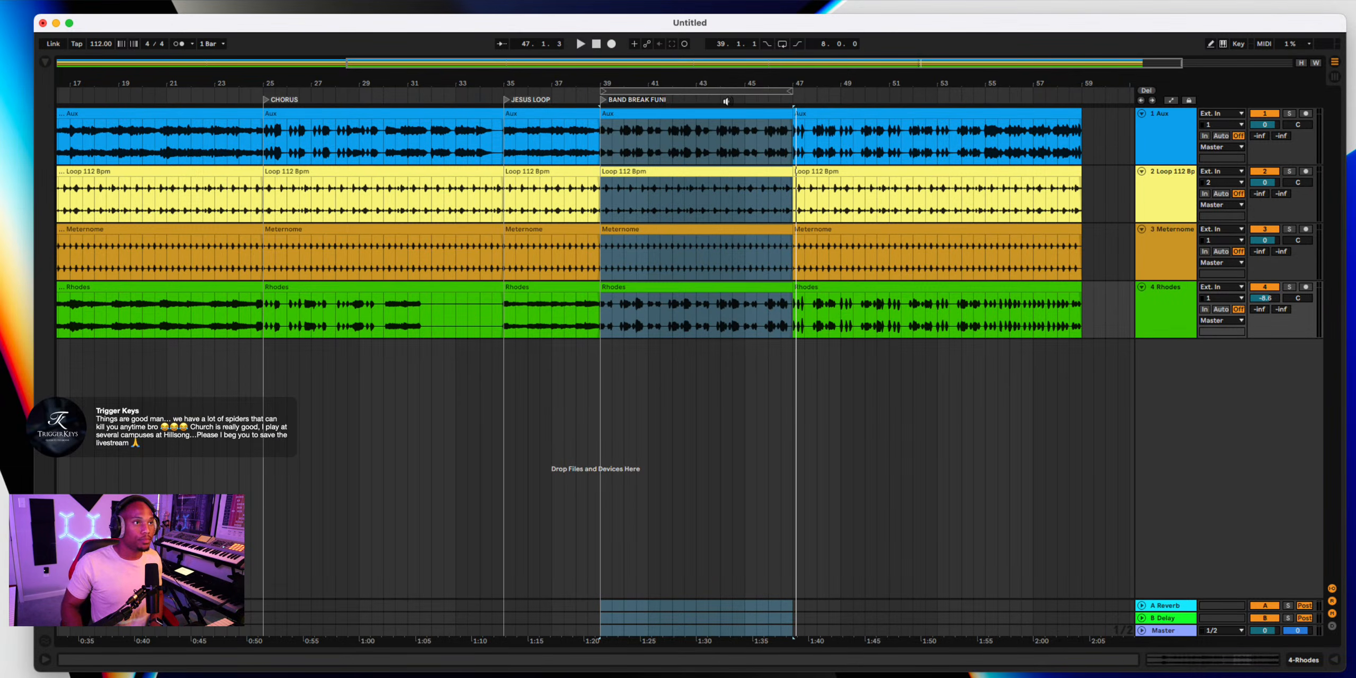
pyautogui.moveTo(666, 95); pyautogui.dragTo(860, 100)
pyautogui.press('space')
# Loop bars 47–55 and rename the bar 47 locator to 1 1 1 BREAK
pyautogui.hscroll(3, 859, 151)
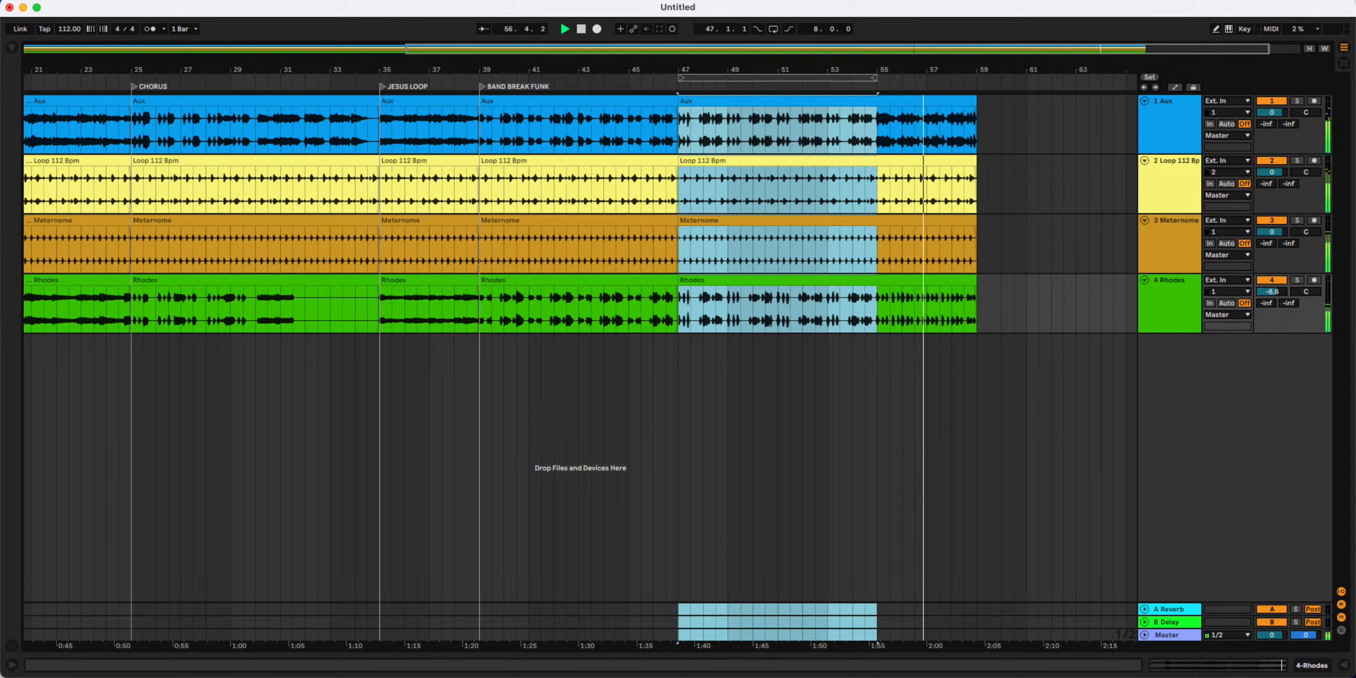
pyautogui.press('space')
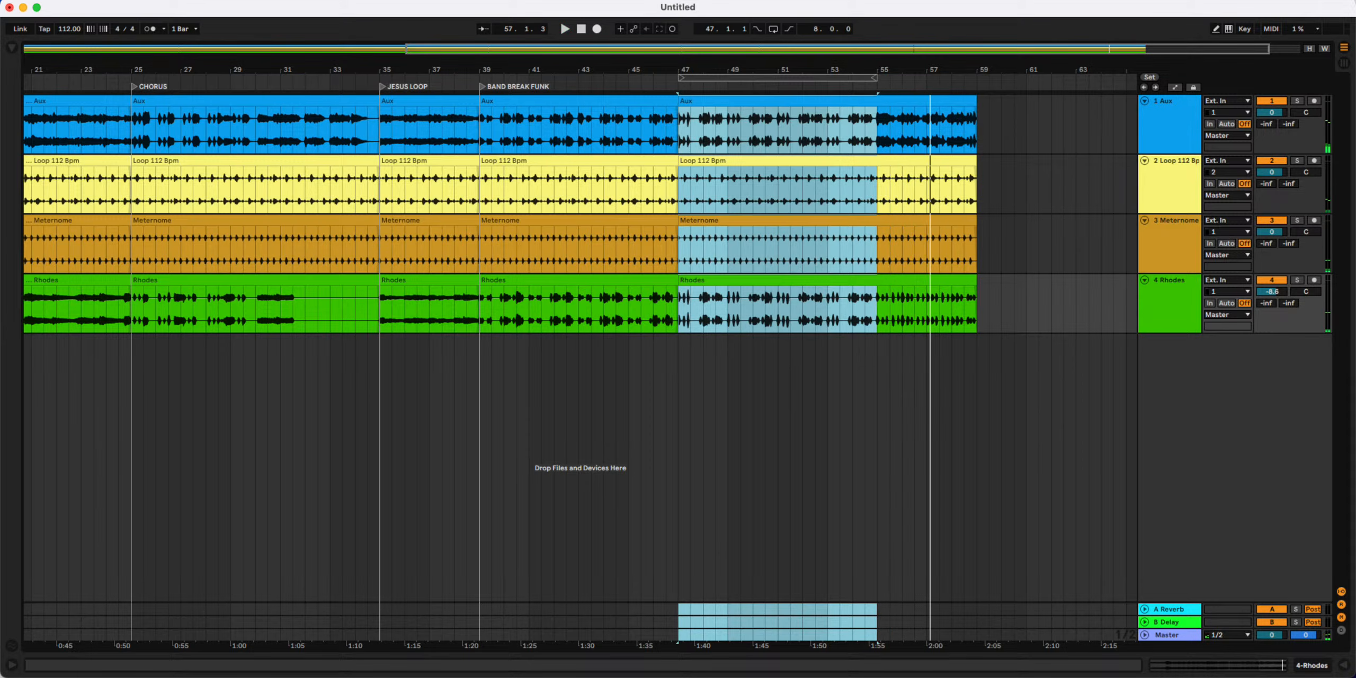
pyautogui.click(751, 78)
pyautogui.press('space')
pyautogui.press('space')
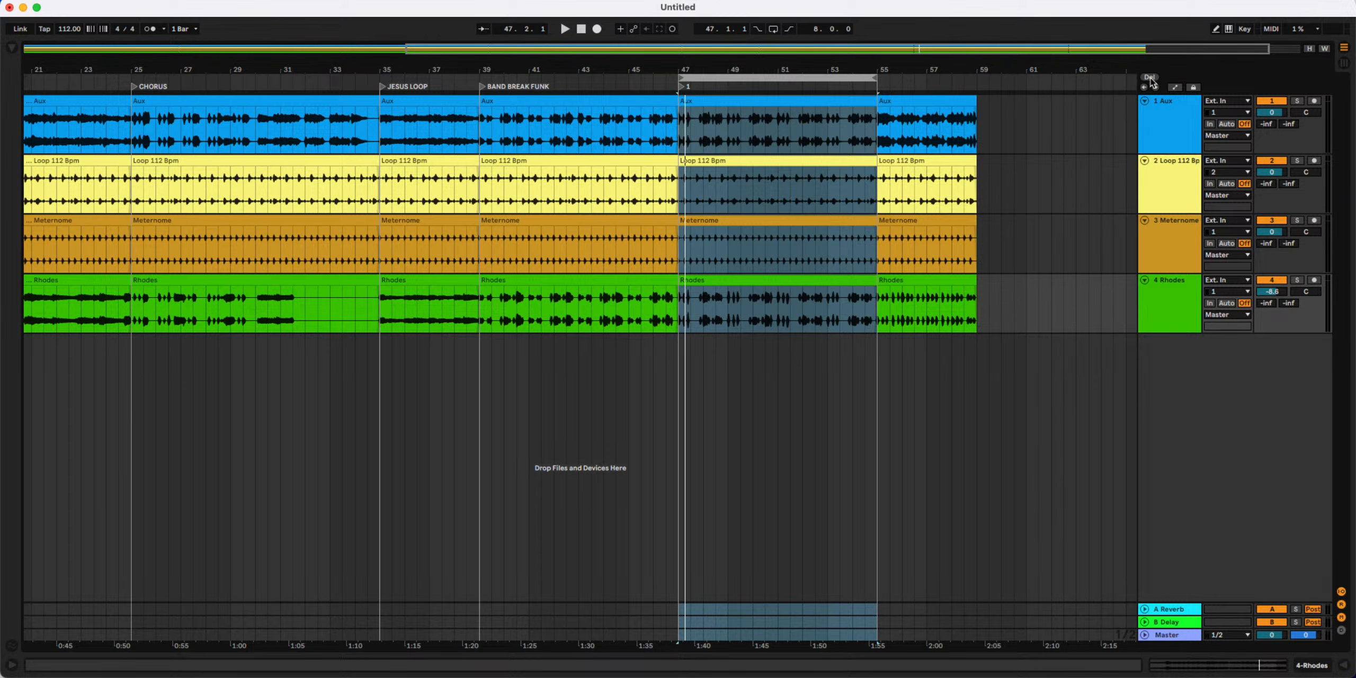
pyautogui.rightClick(688, 88)
pyautogui.click(705, 105)
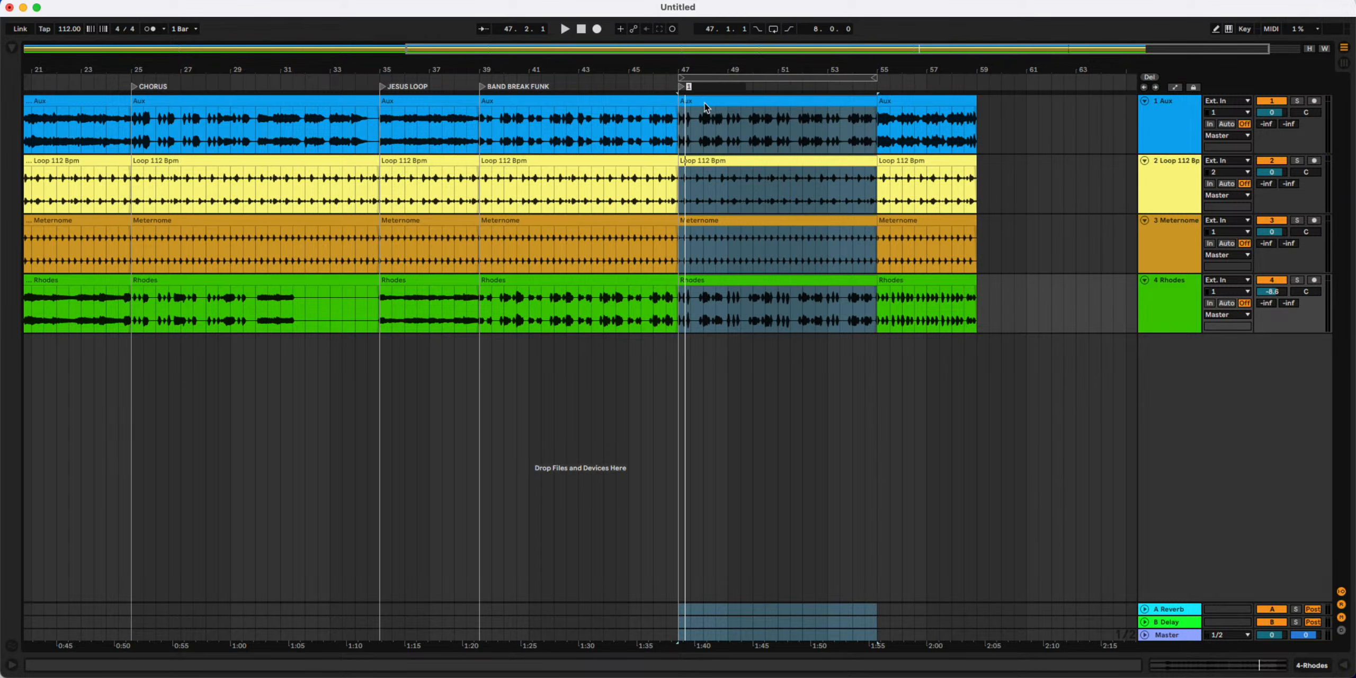
pyautogui.write('111 BREAK')
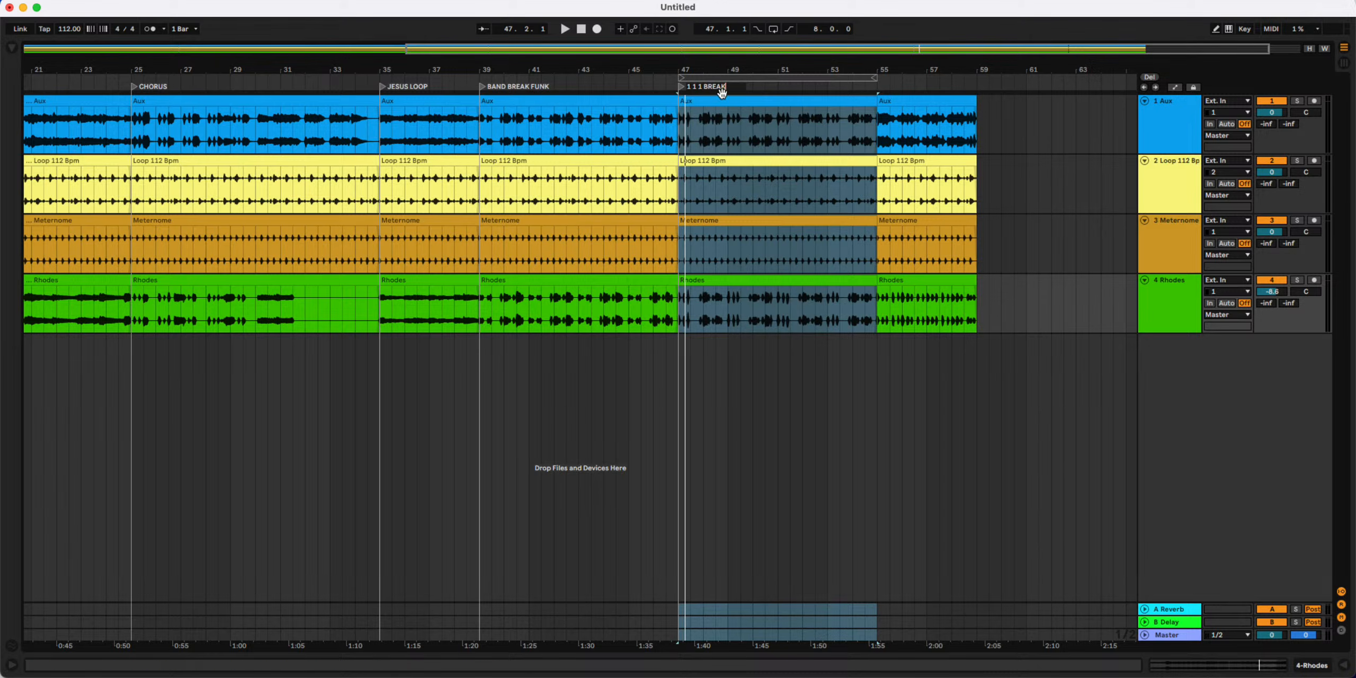
pyautogui.press('Return')
# Loop bars 55–59 and add a locator there named WESTCOAST FUNK
pyautogui.moveTo(738, 73); pyautogui.dragTo(947, 74)
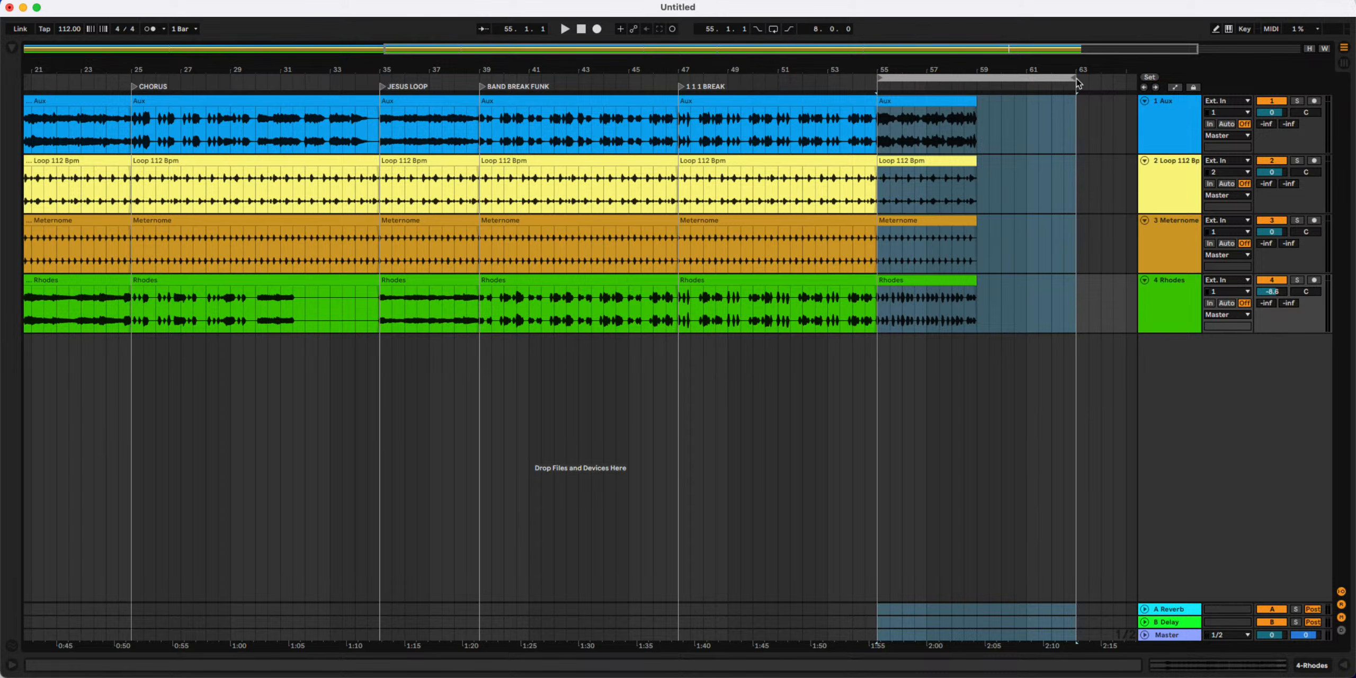
pyautogui.moveTo(1073, 79); pyautogui.dragTo(977, 78)
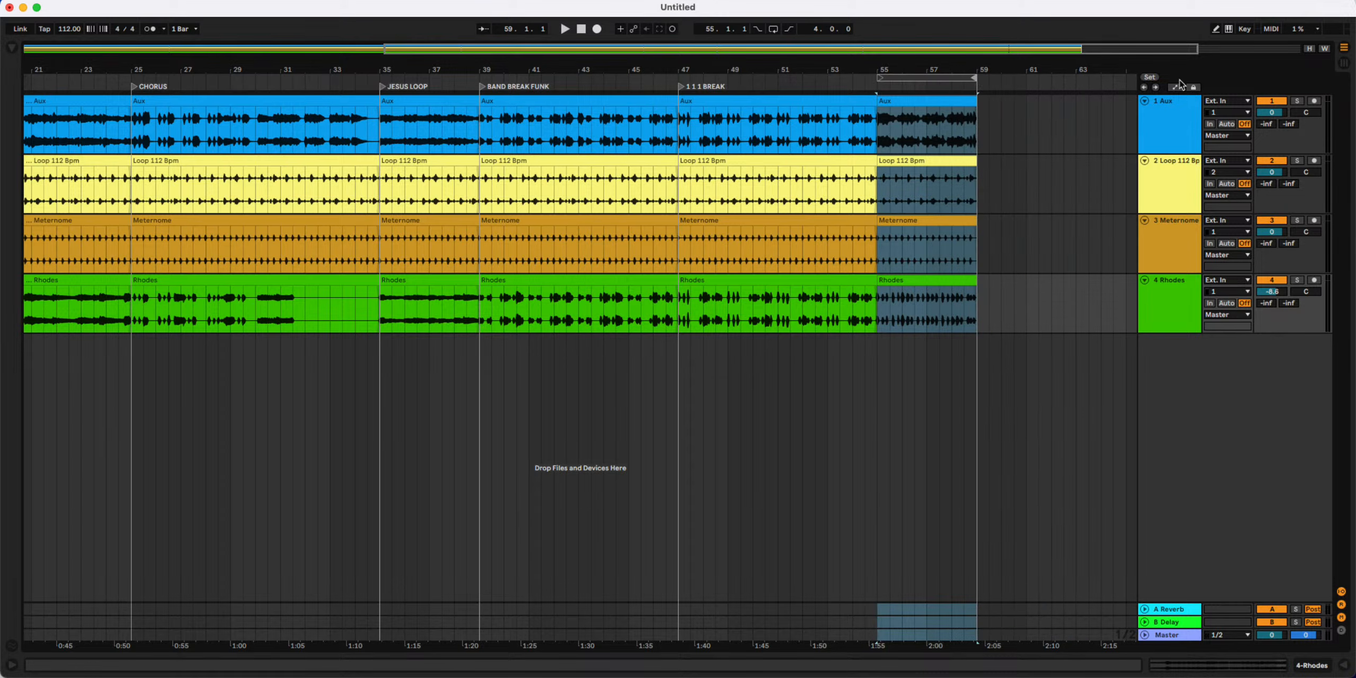
pyautogui.click(1150, 79)
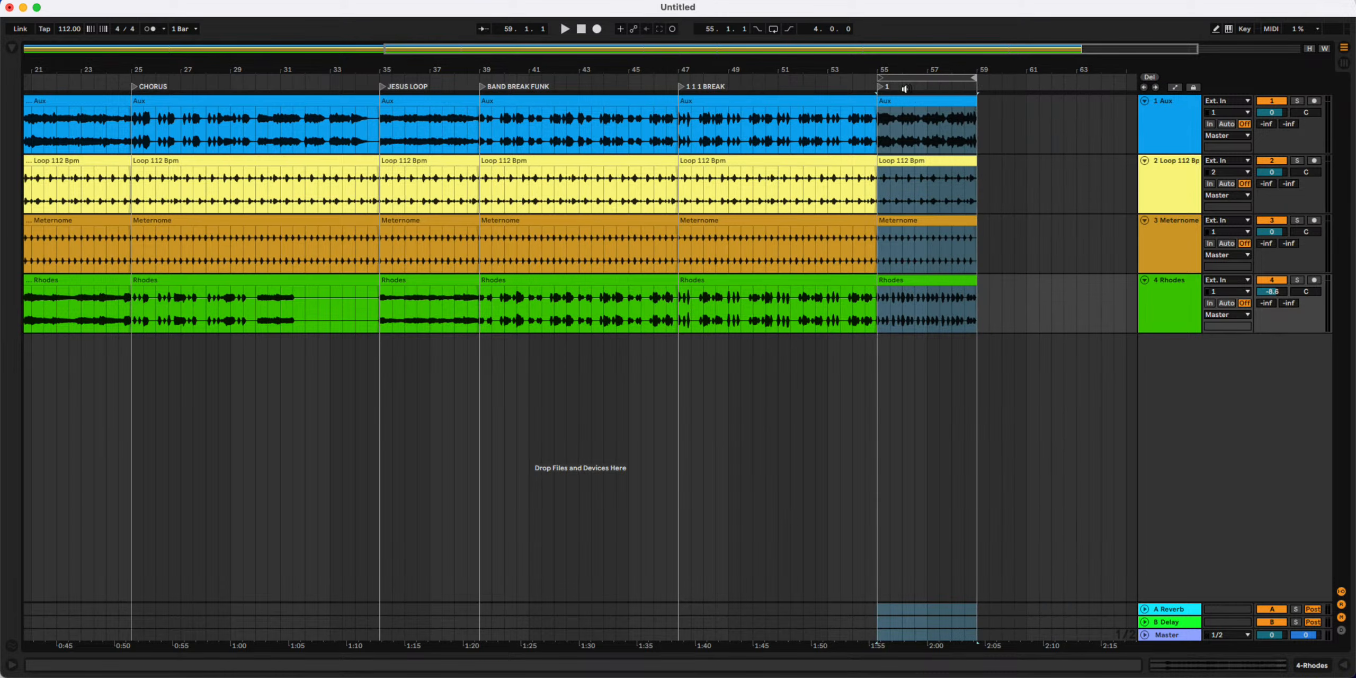
pyautogui.rightClick(888, 88)
pyautogui.click(903, 106)
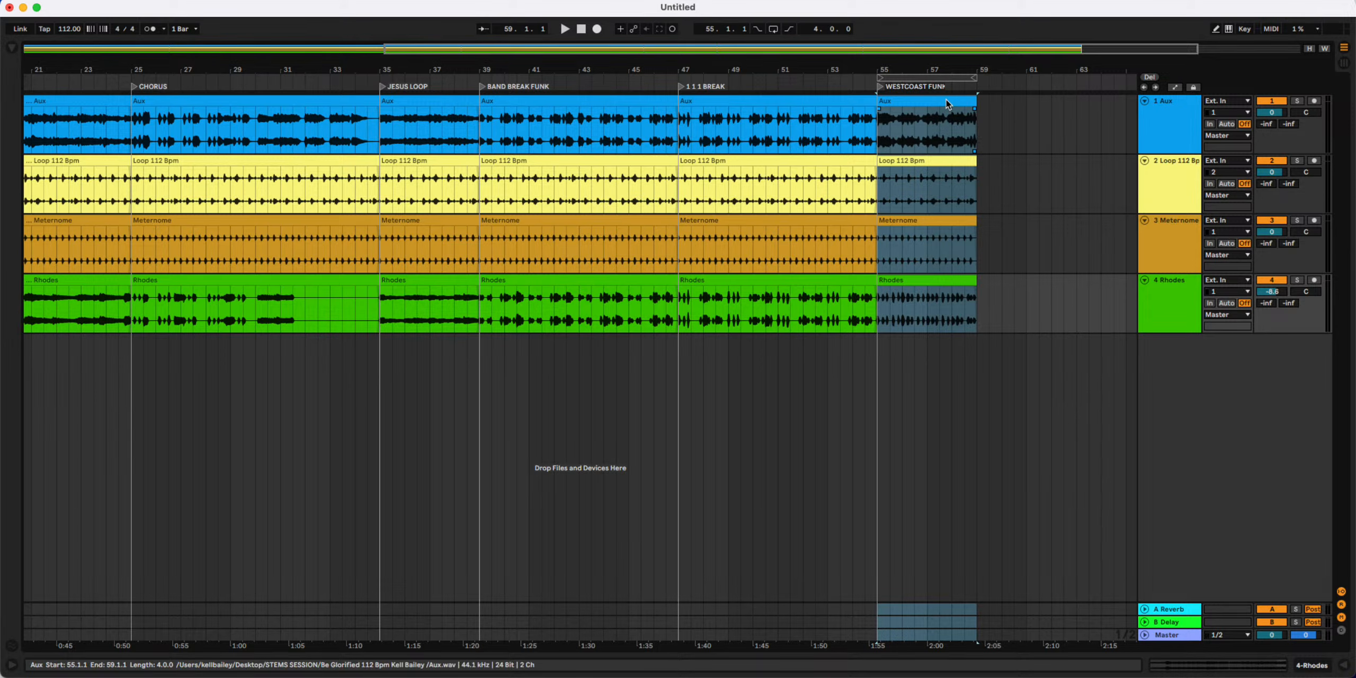
pyautogui.click(936, 78)
pyautogui.scroll(-5, 878, 175)
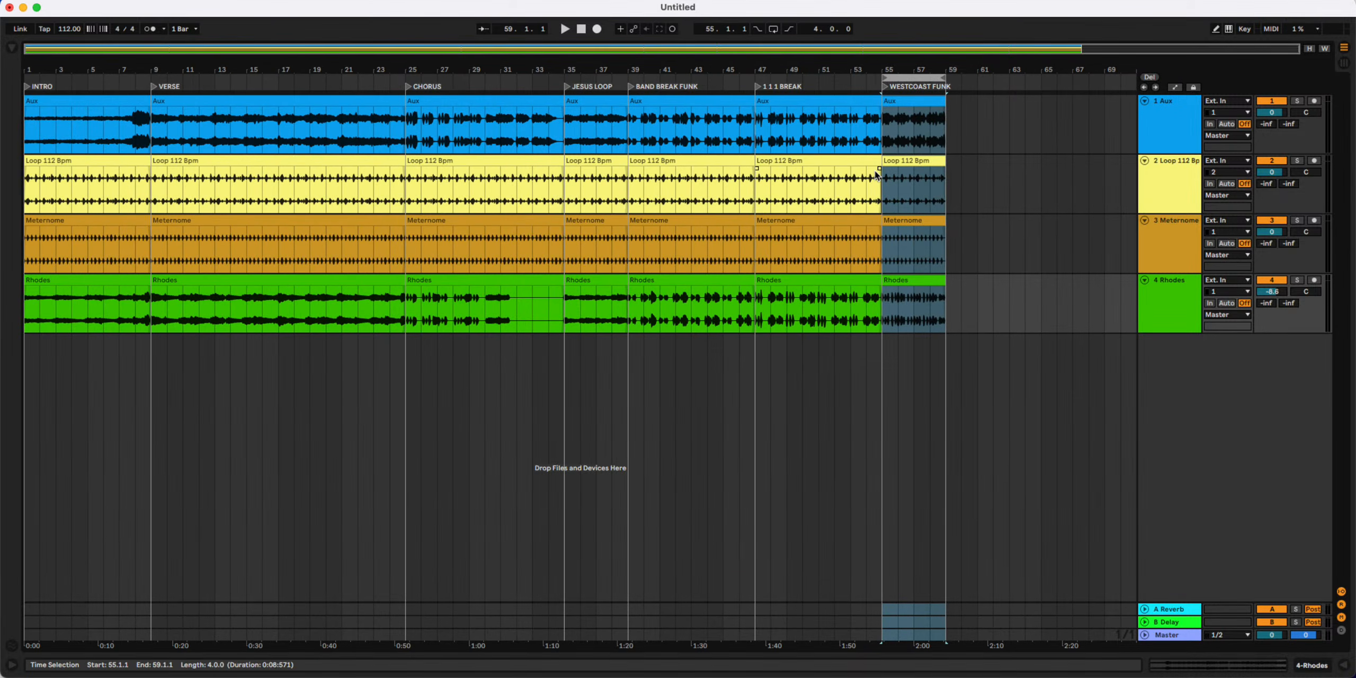
# Drag the loop start from bar 55 back to bar 1, making a 58-bar loop
pyautogui.moveTo(881, 79); pyautogui.dragTo(1, 132)
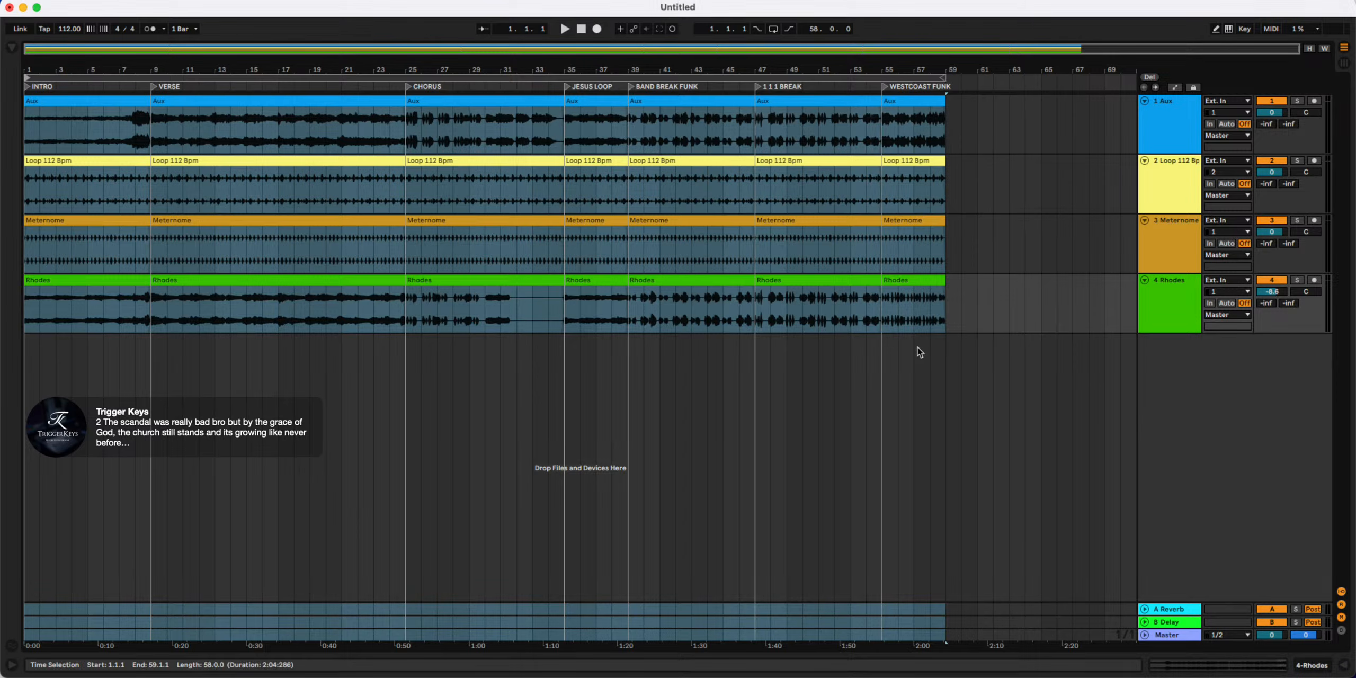
# Select all Aux, Loop 112 Bpm, Meternome and Rhodes clips and drag them into Session view slots
pyautogui.click(869, 378)
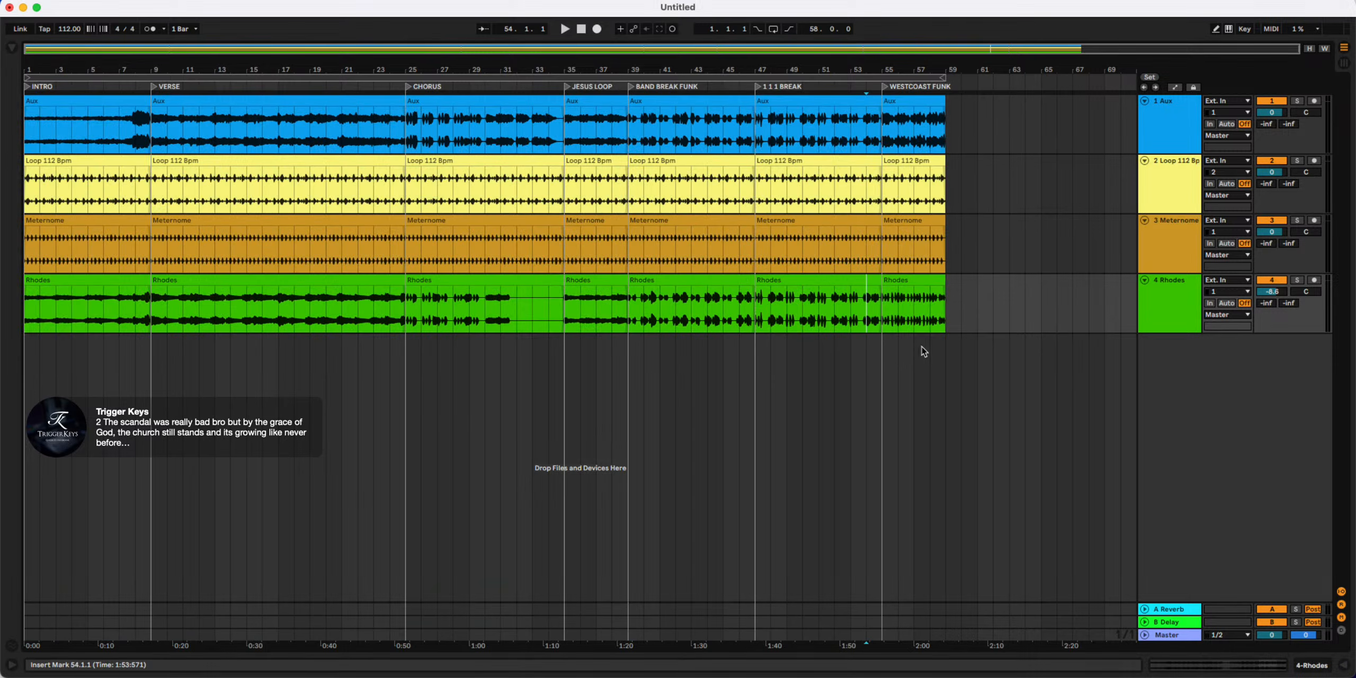
pyautogui.moveTo(947, 333); pyautogui.dragTo(24, 79)
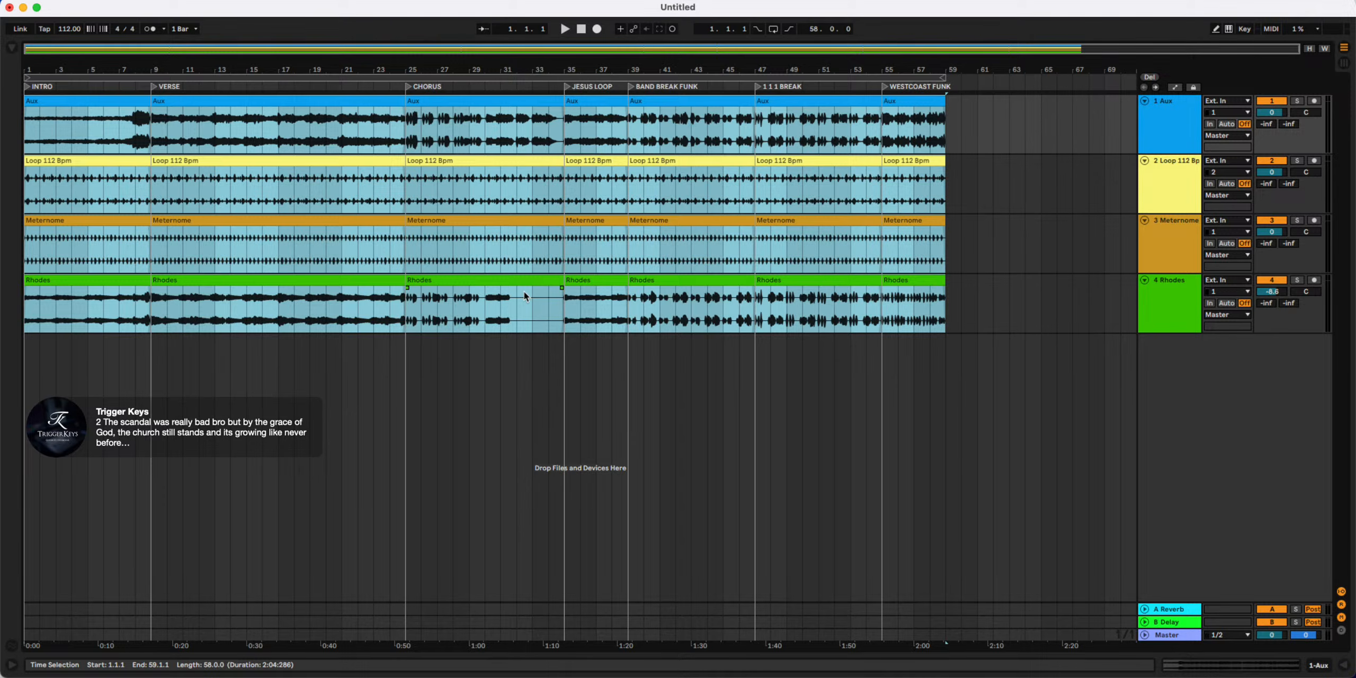
pyautogui.click(978, 323)
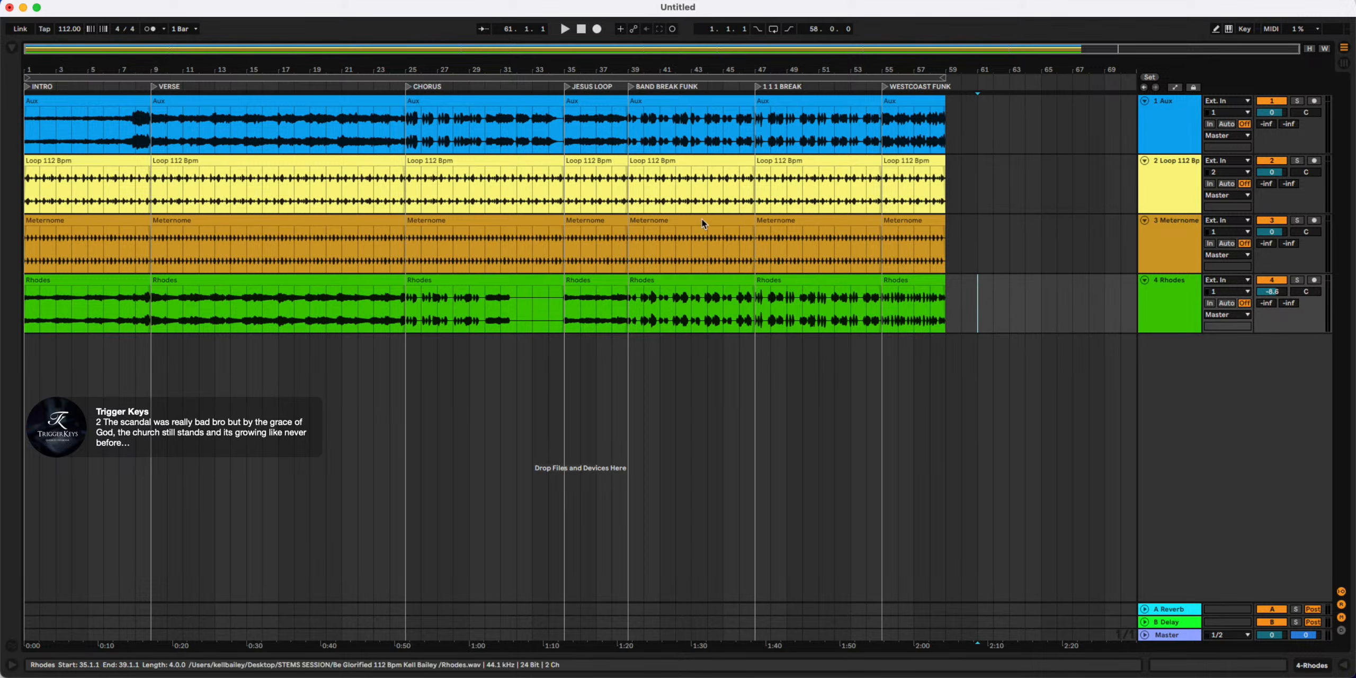
pyautogui.click(740, 457)
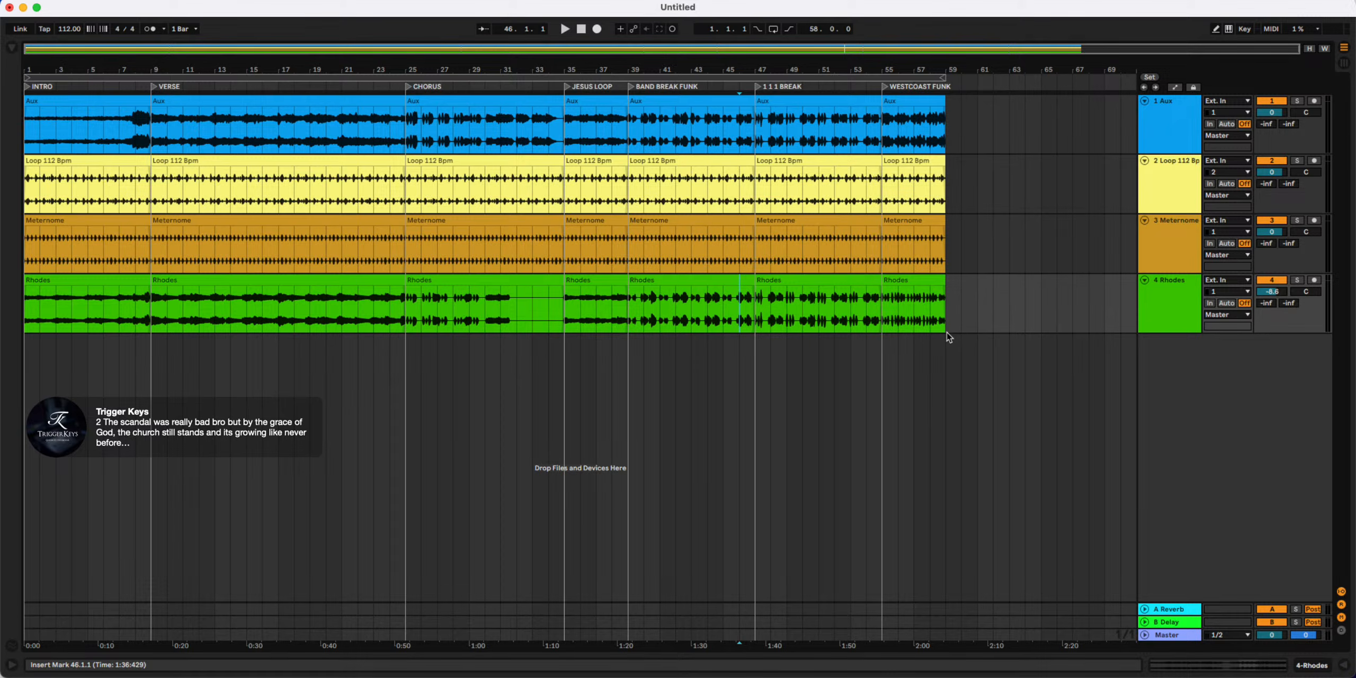
pyautogui.press('super+a')
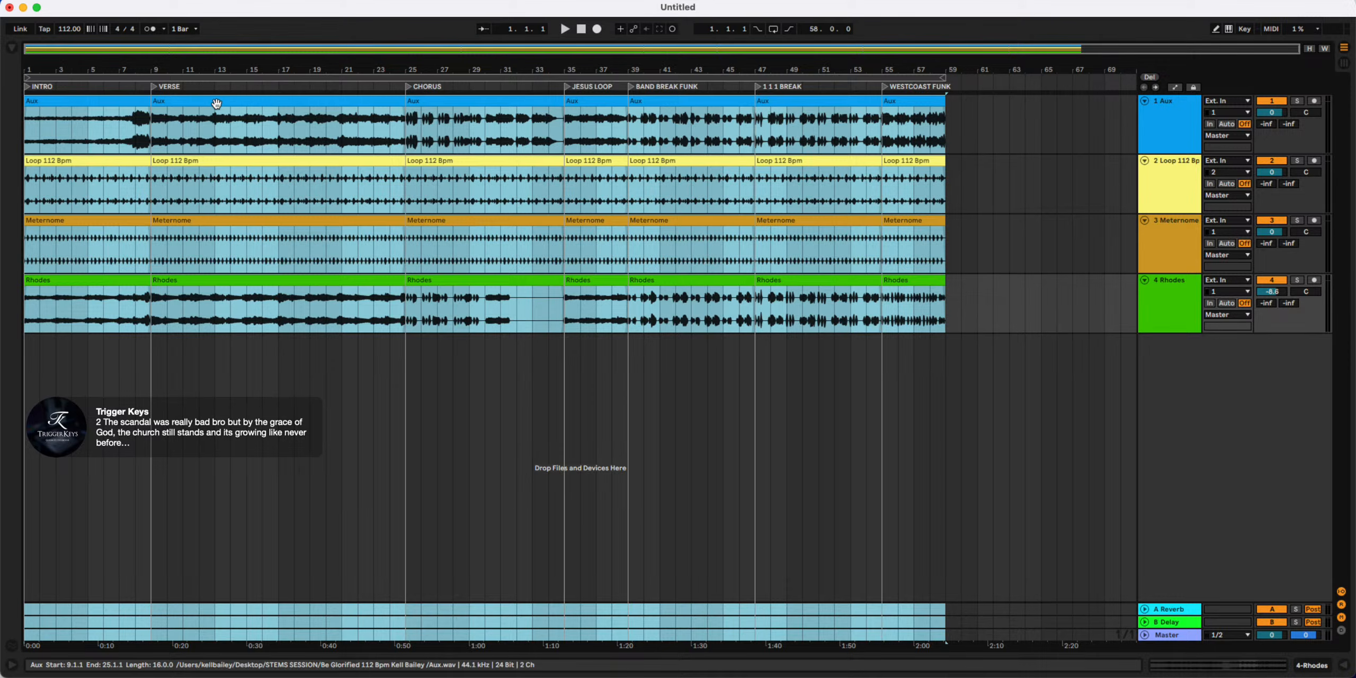
pyautogui.moveTo(217, 103); pyautogui.dragTo(333, 66)
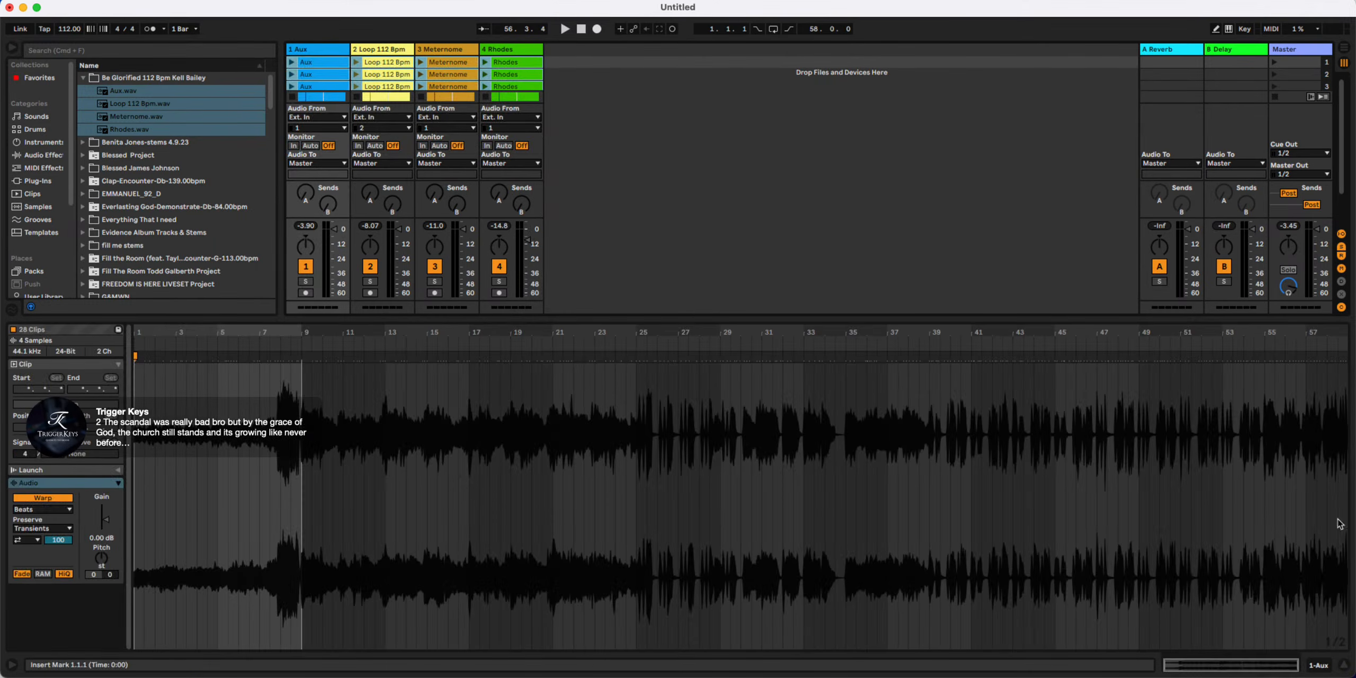
# Hide clip details, move Loop 112 Bpm to the first track position, and launch scene 1
pyautogui.click(1343, 666)
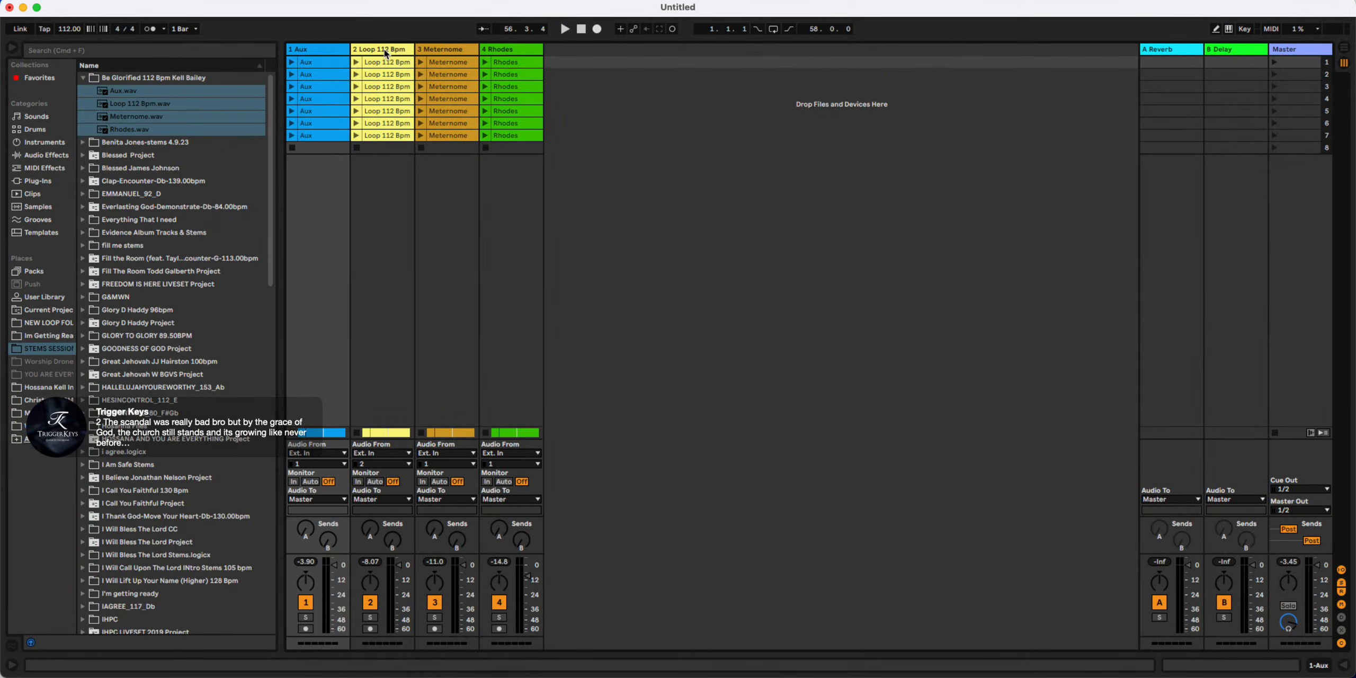
pyautogui.moveTo(386, 53); pyautogui.dragTo(310, 49)
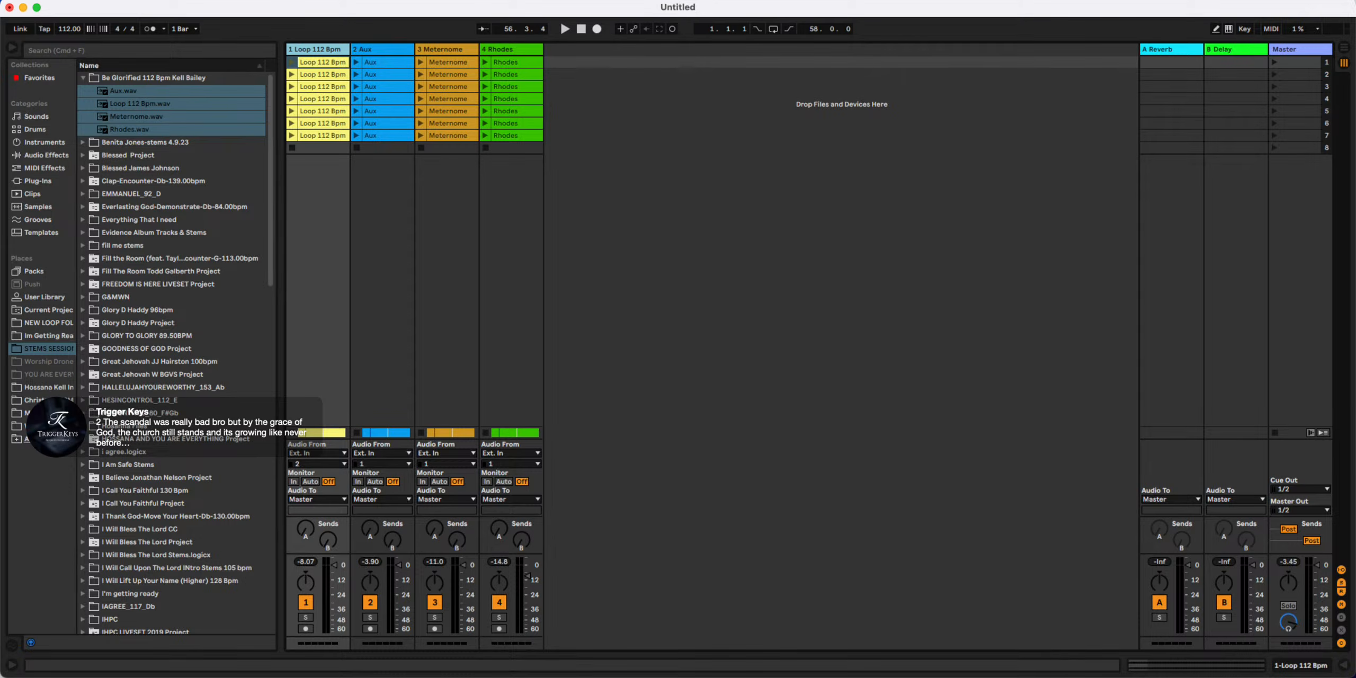
pyautogui.click(1346, 48)
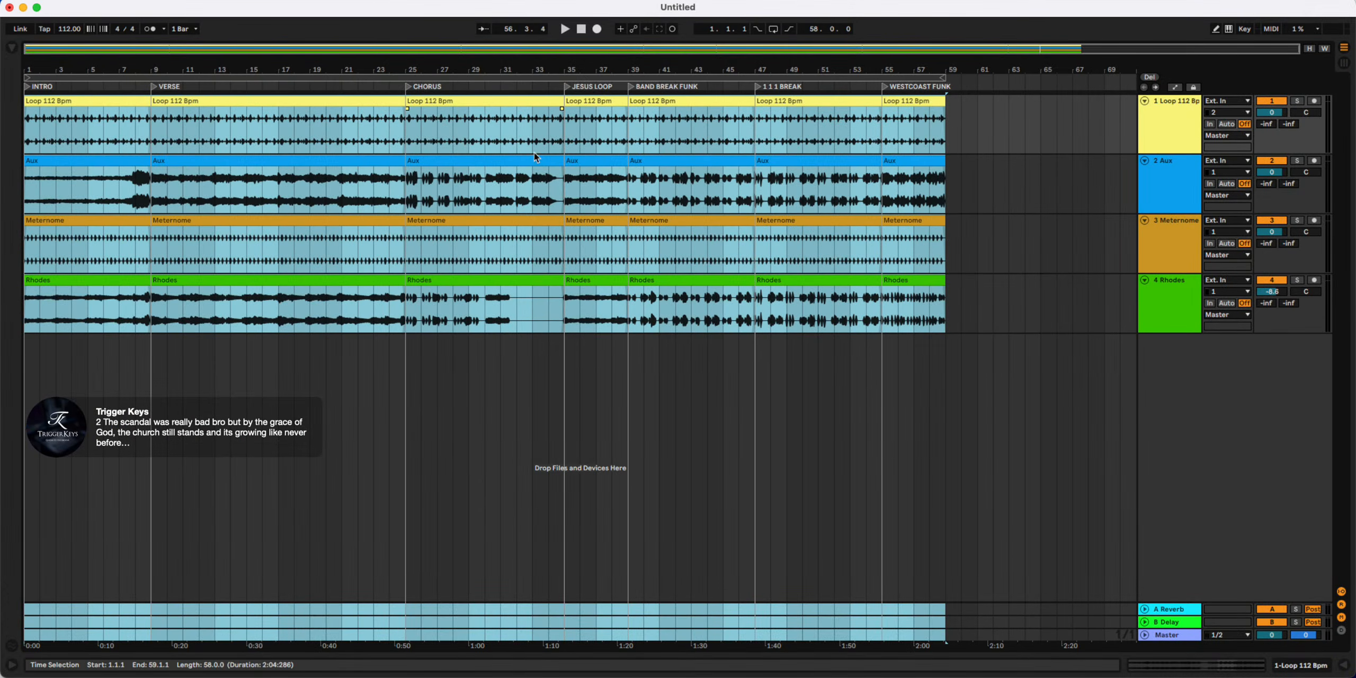
pyautogui.click(860, 198)
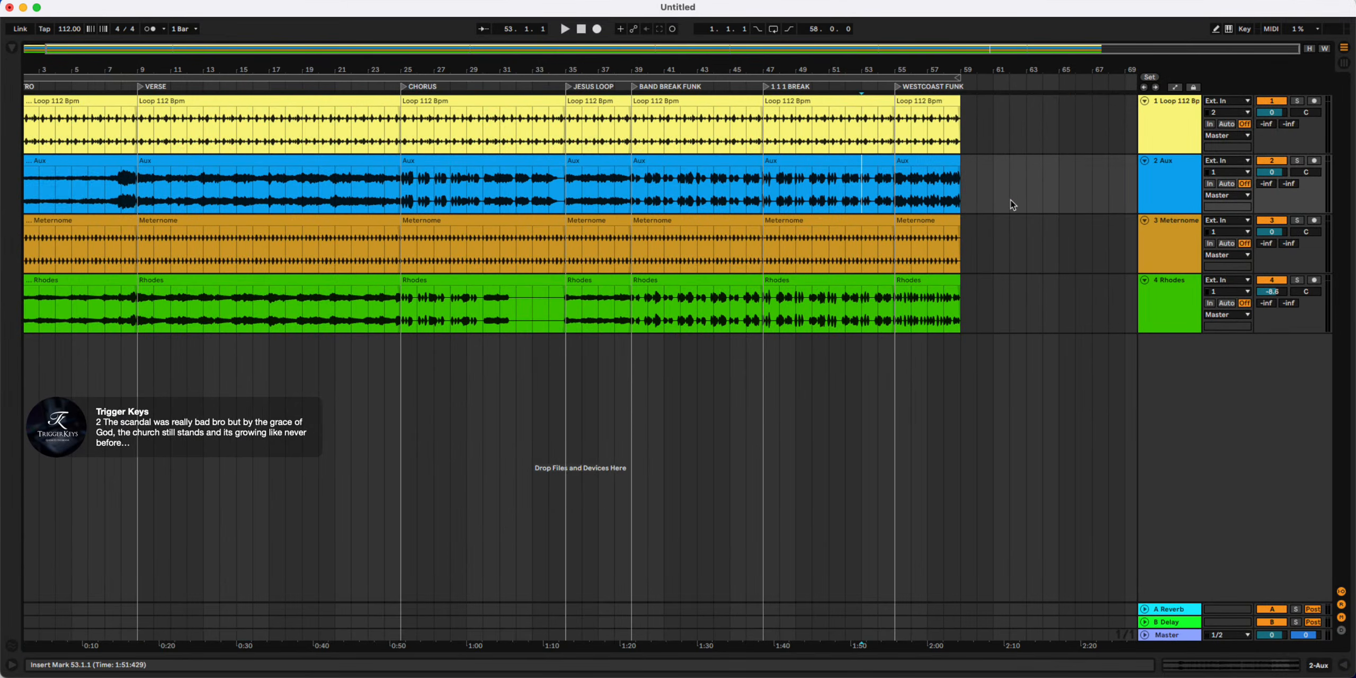
pyautogui.press('super+a')
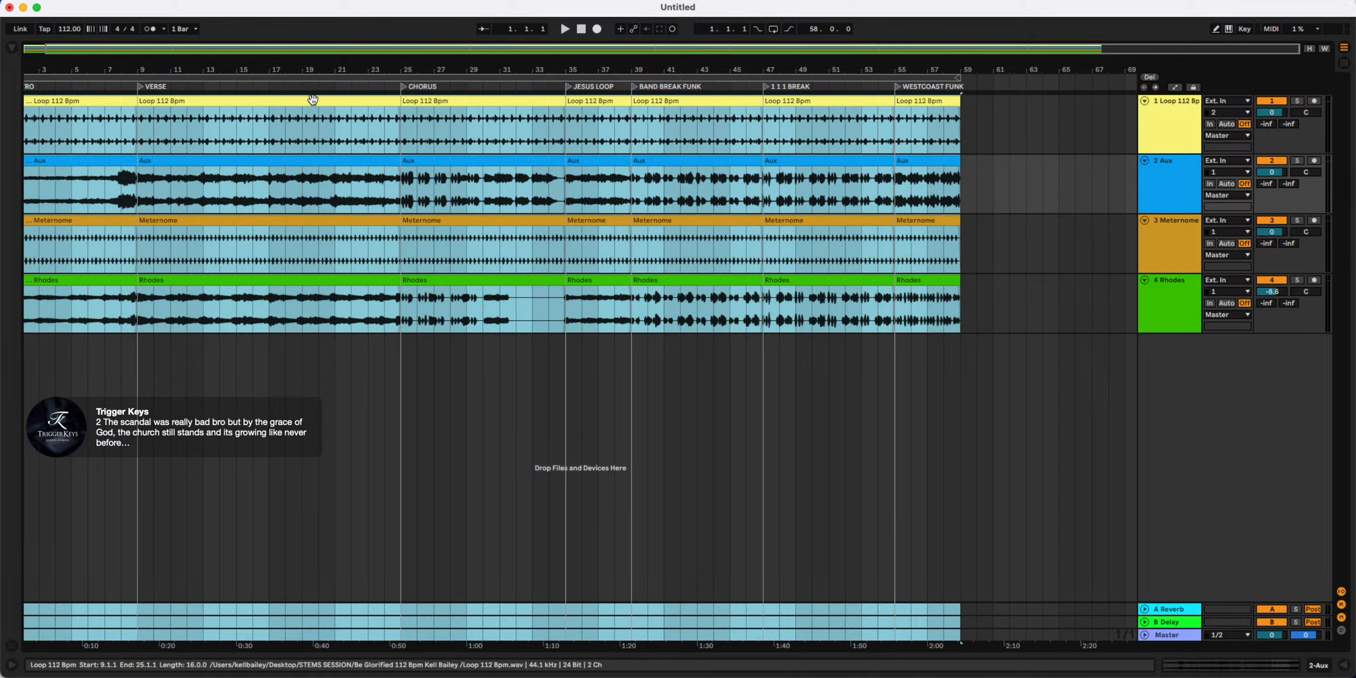
pyautogui.click(1344, 62)
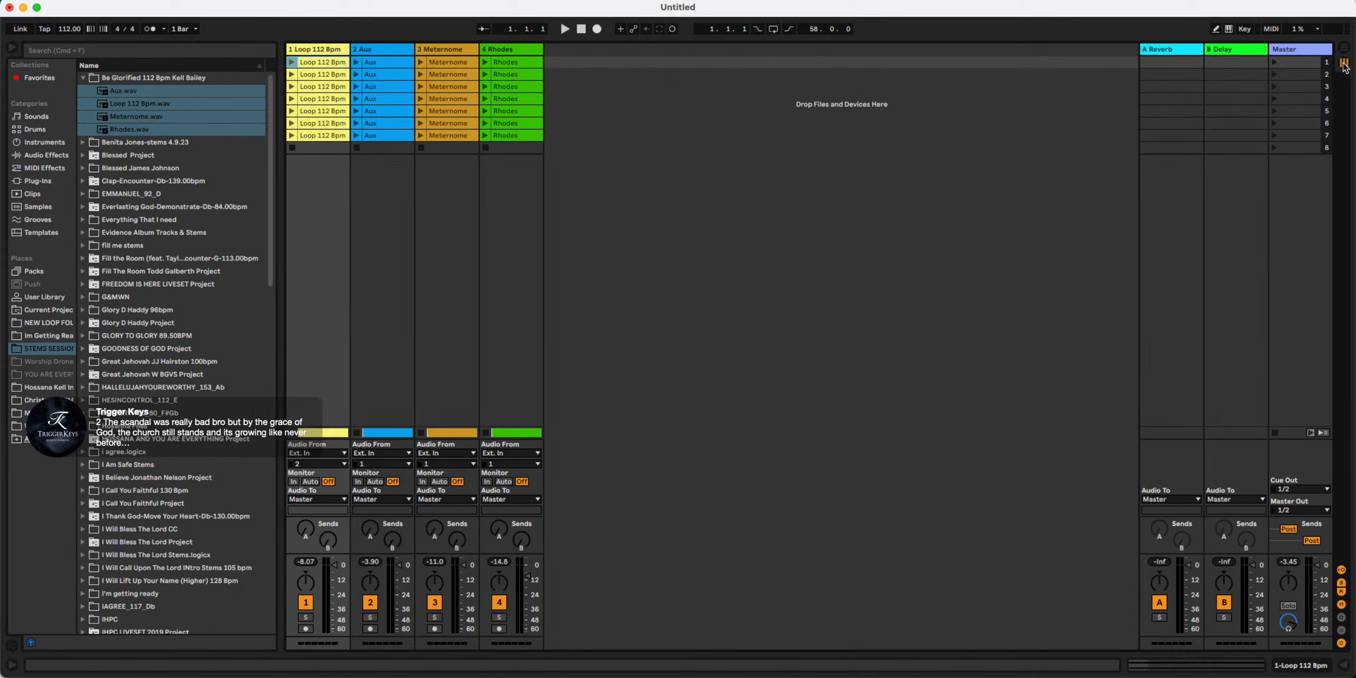
pyautogui.click(1009, 111)
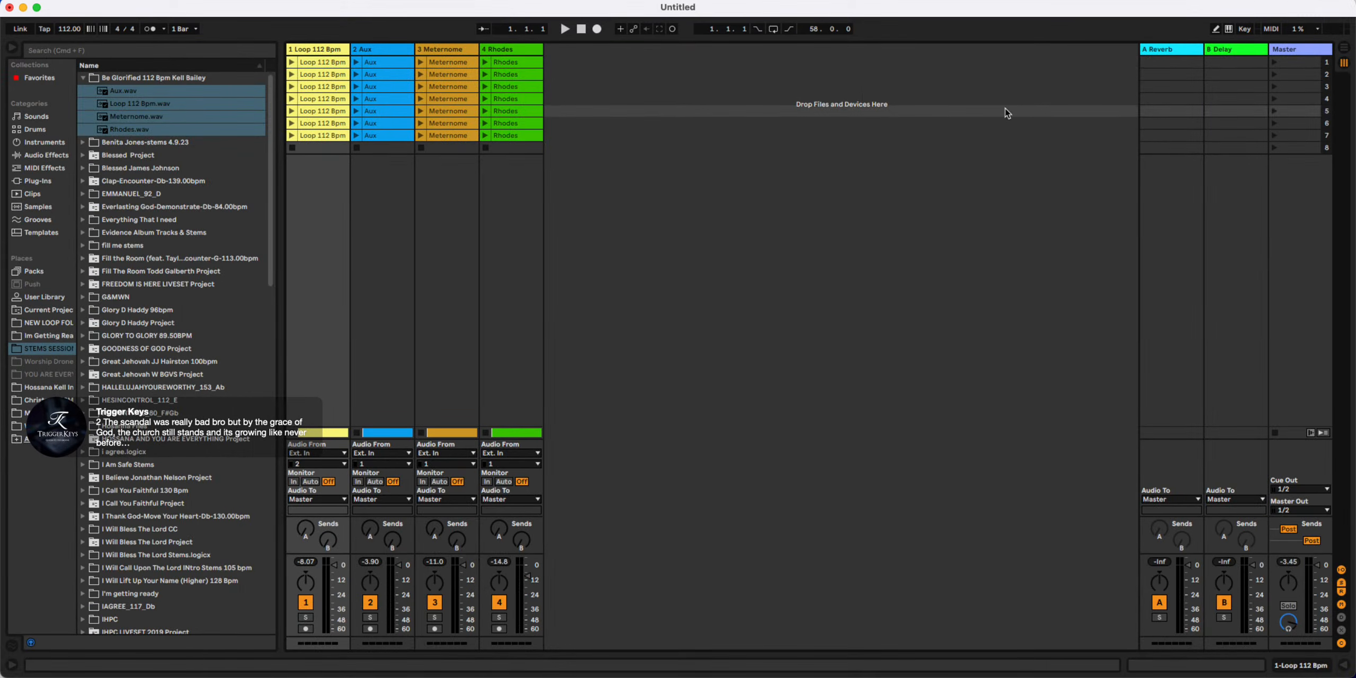
pyautogui.click(1276, 63)
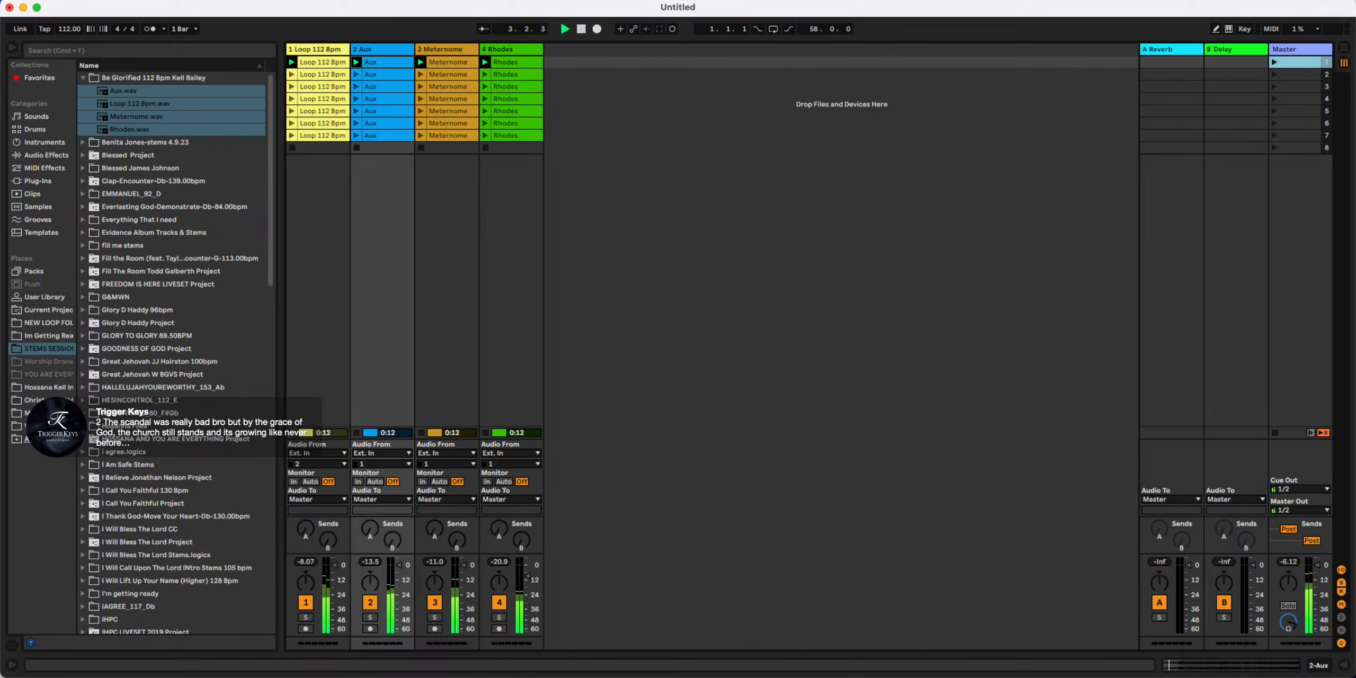
# Hide the A Reverb and B Delay returns and the browser, and widen the Master, Rhodes, Meternome and Aux columns
pyautogui.click(1342, 591)
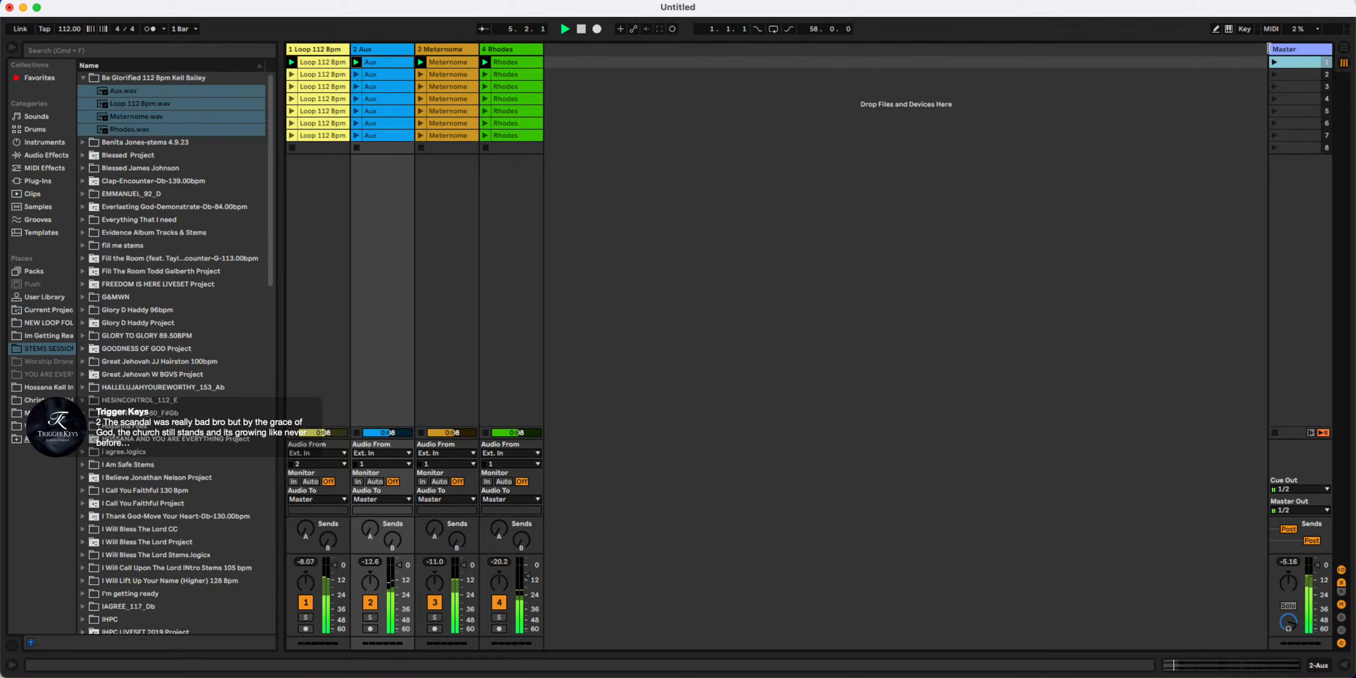
pyautogui.moveTo(1270, 50); pyautogui.dragTo(564, 91)
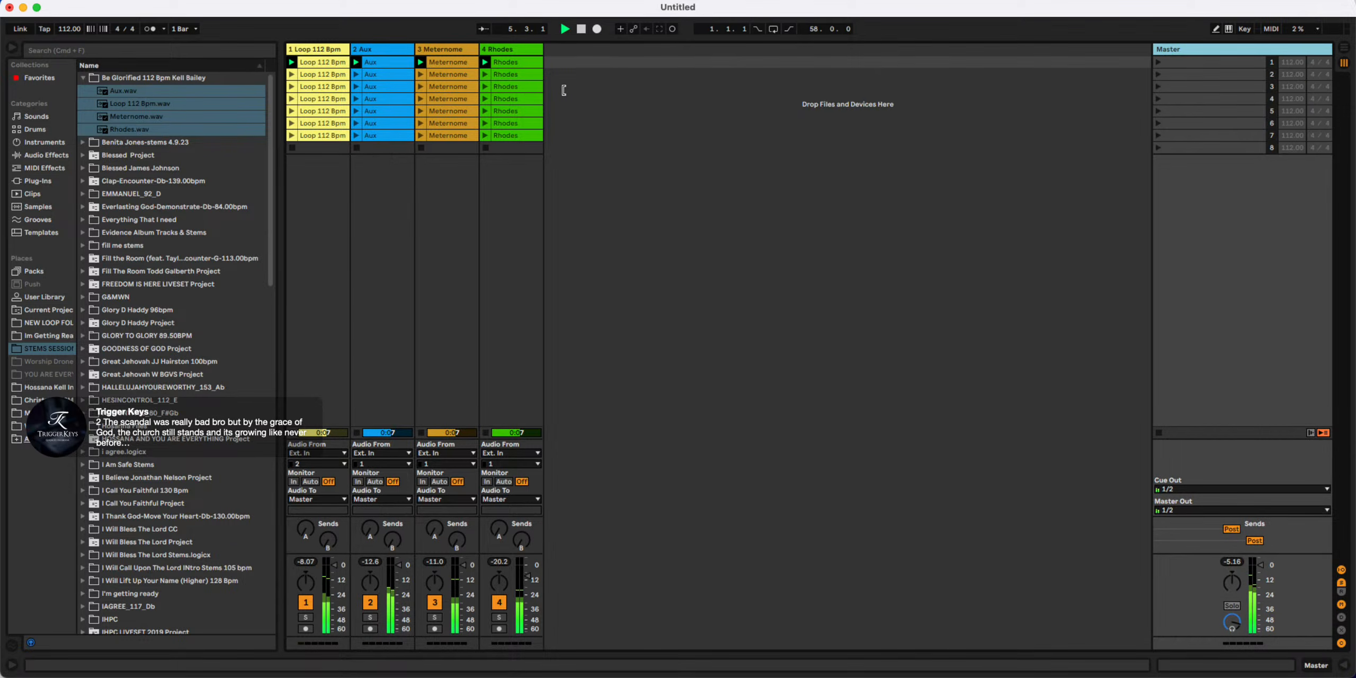
pyautogui.click(12, 48)
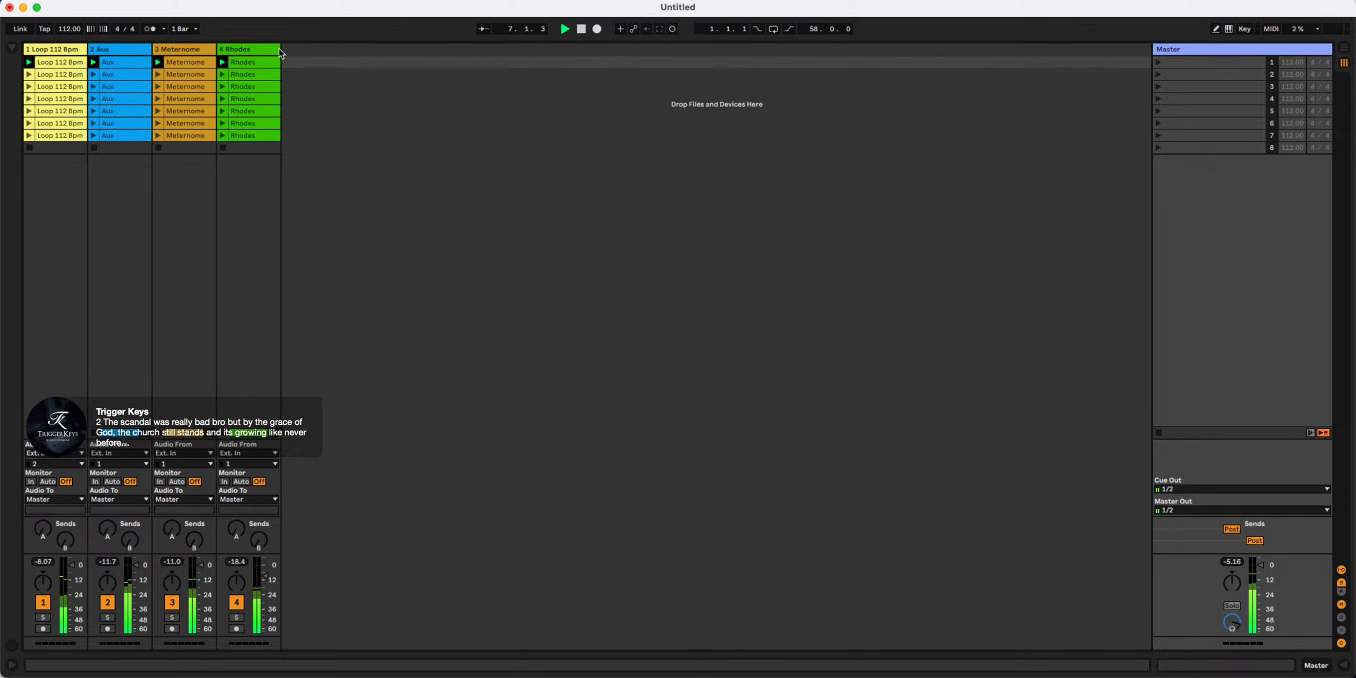
pyautogui.click(301, 50)
pyautogui.moveTo(301, 50); pyautogui.dragTo(320, 49)
pyautogui.moveTo(215, 50); pyautogui.dragTo(319, 49)
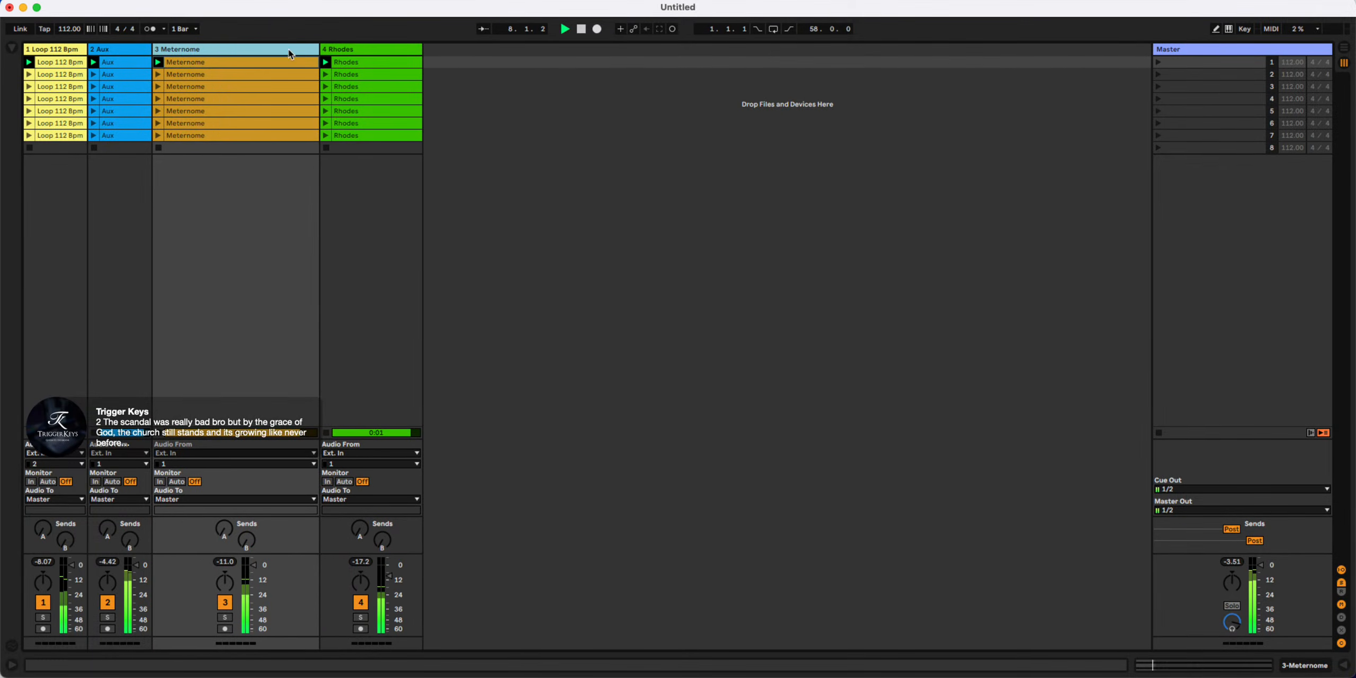
pyautogui.moveTo(153, 50); pyautogui.dragTo(223, 49)
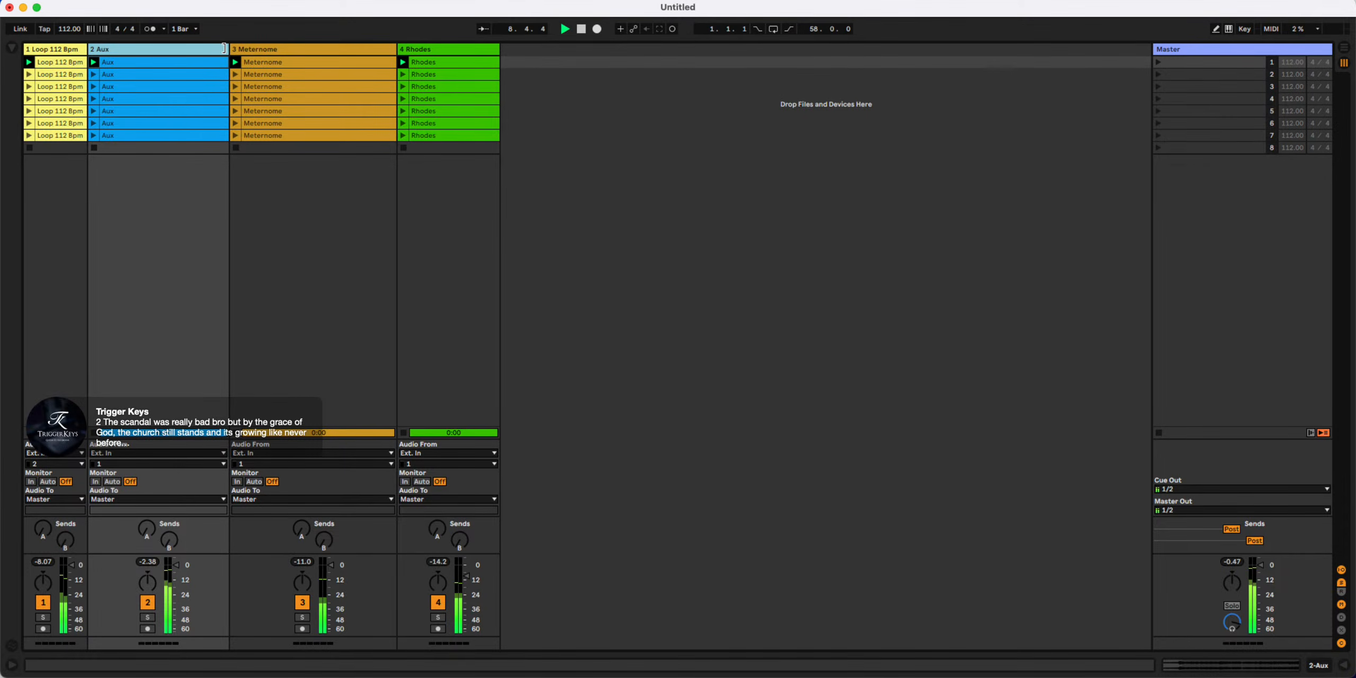
# Stop playback and move the first row's clips down to scene row 3
pyautogui.press('space')
pyautogui.press('super+a')
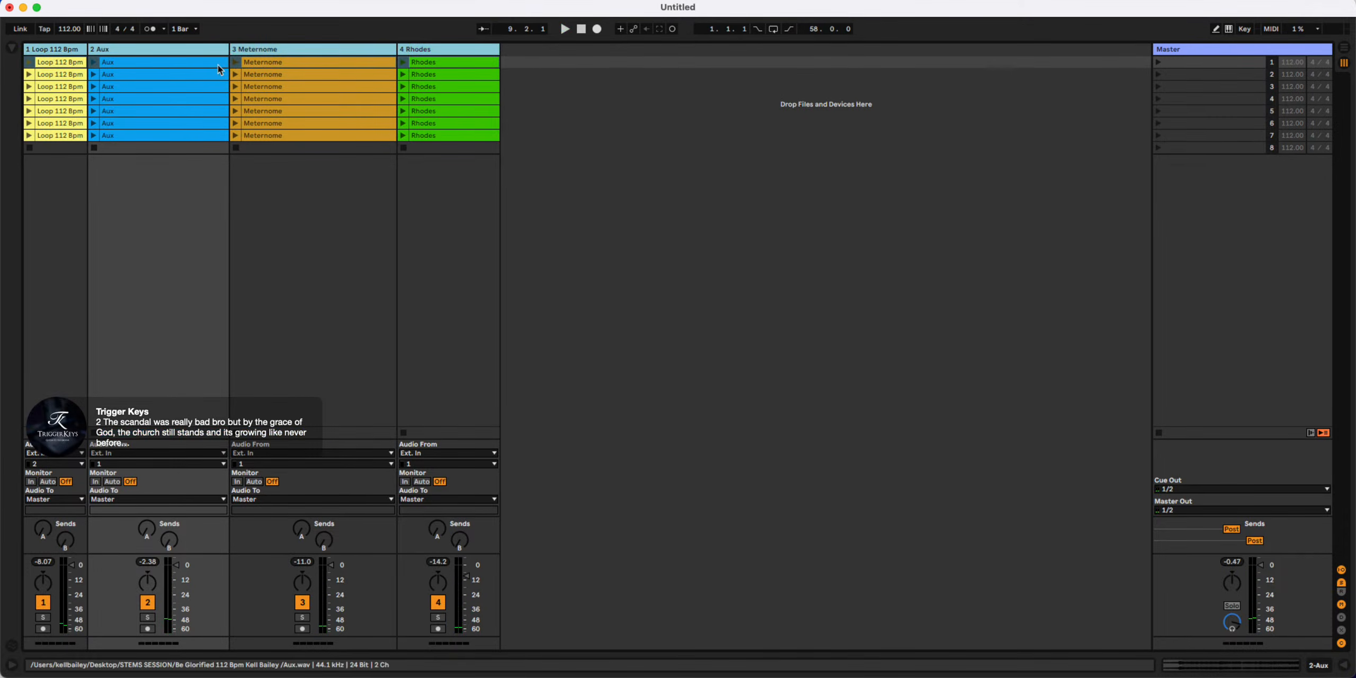
pyautogui.click(262, 76)
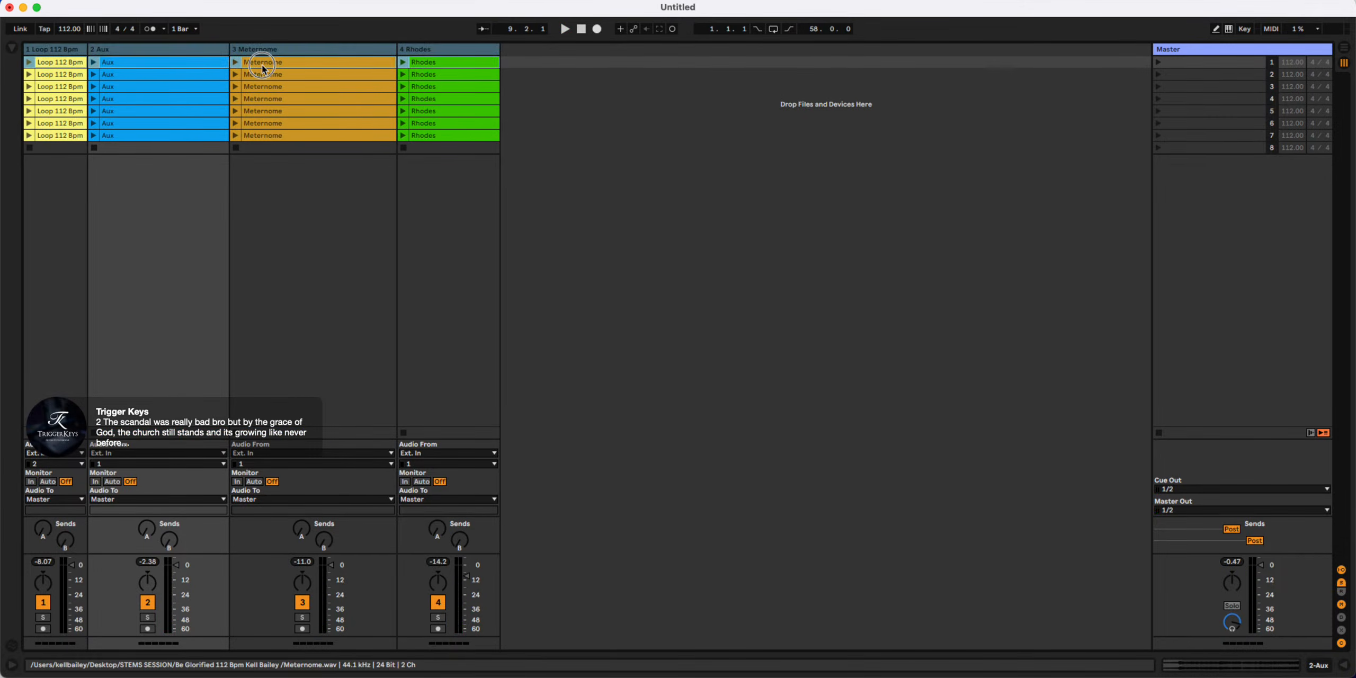
pyautogui.moveTo(262, 76); pyautogui.dragTo(261, 81)
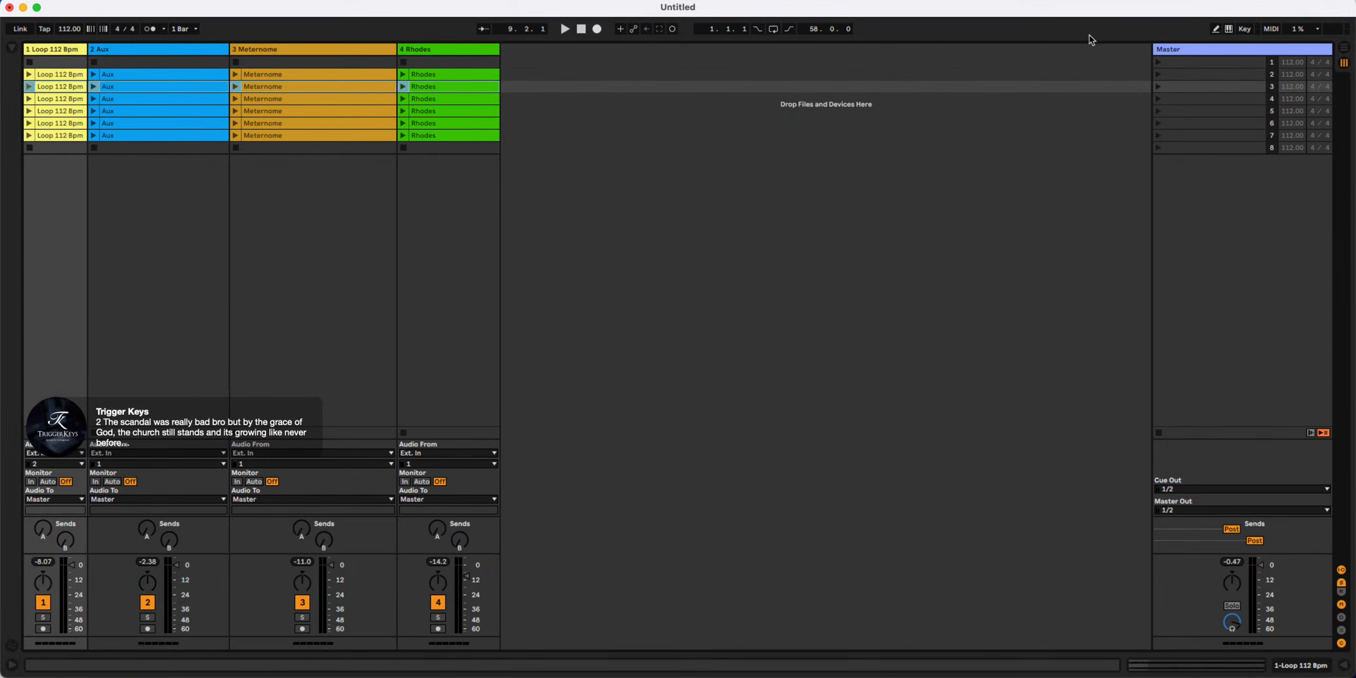
# Launch scene 2, stop playback, and undo the clip move to restore the first row
pyautogui.click(1160, 75)
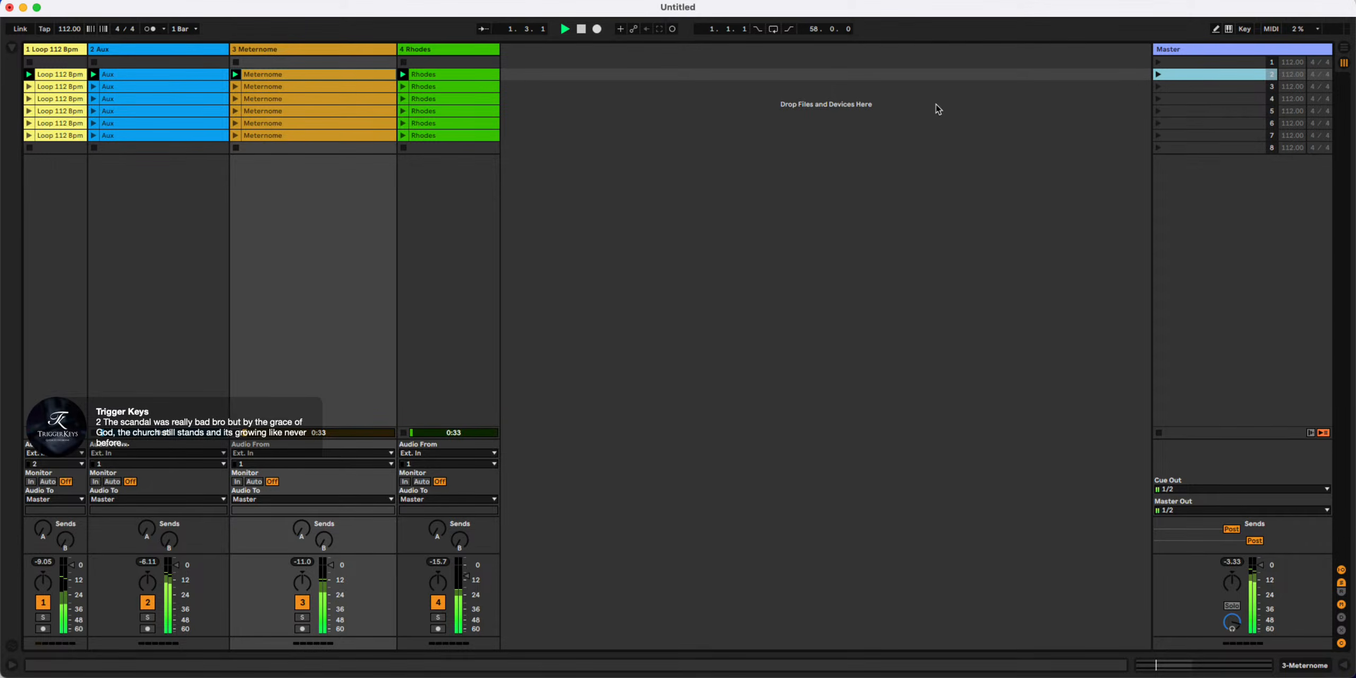
pyautogui.press('space')
pyautogui.press('super+z')
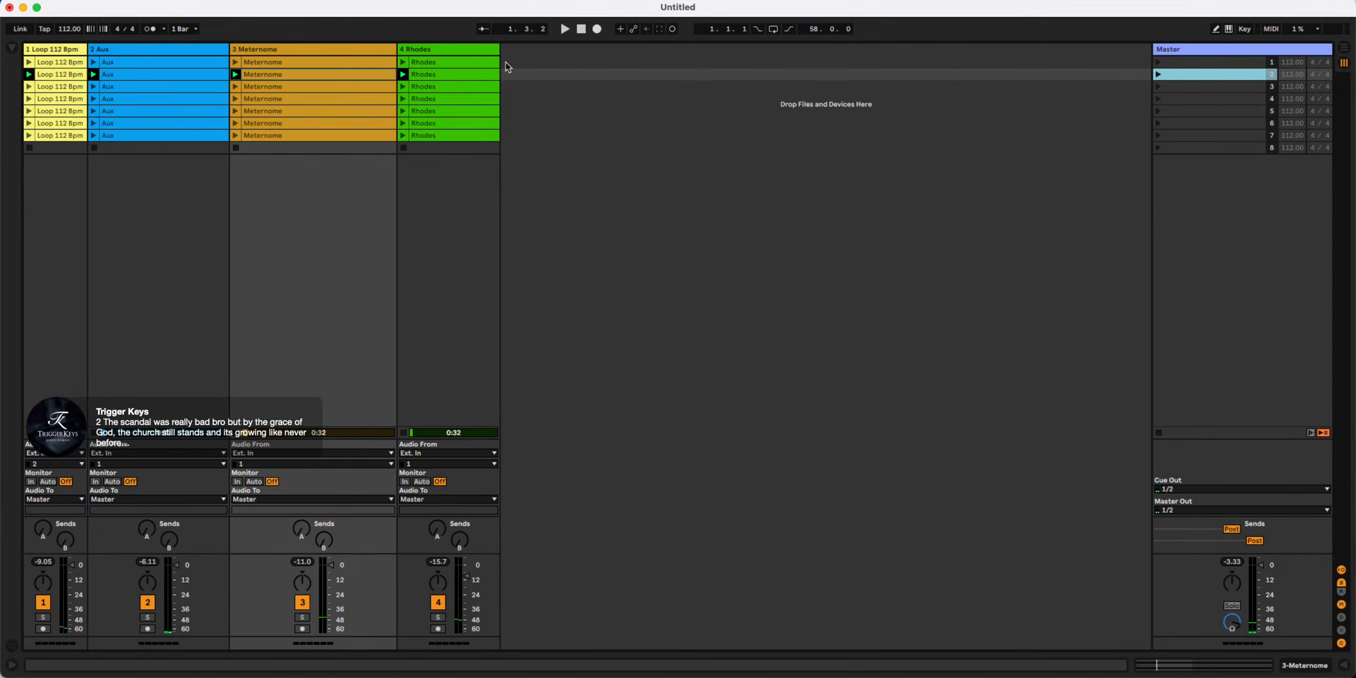
pyautogui.click(123, 147)
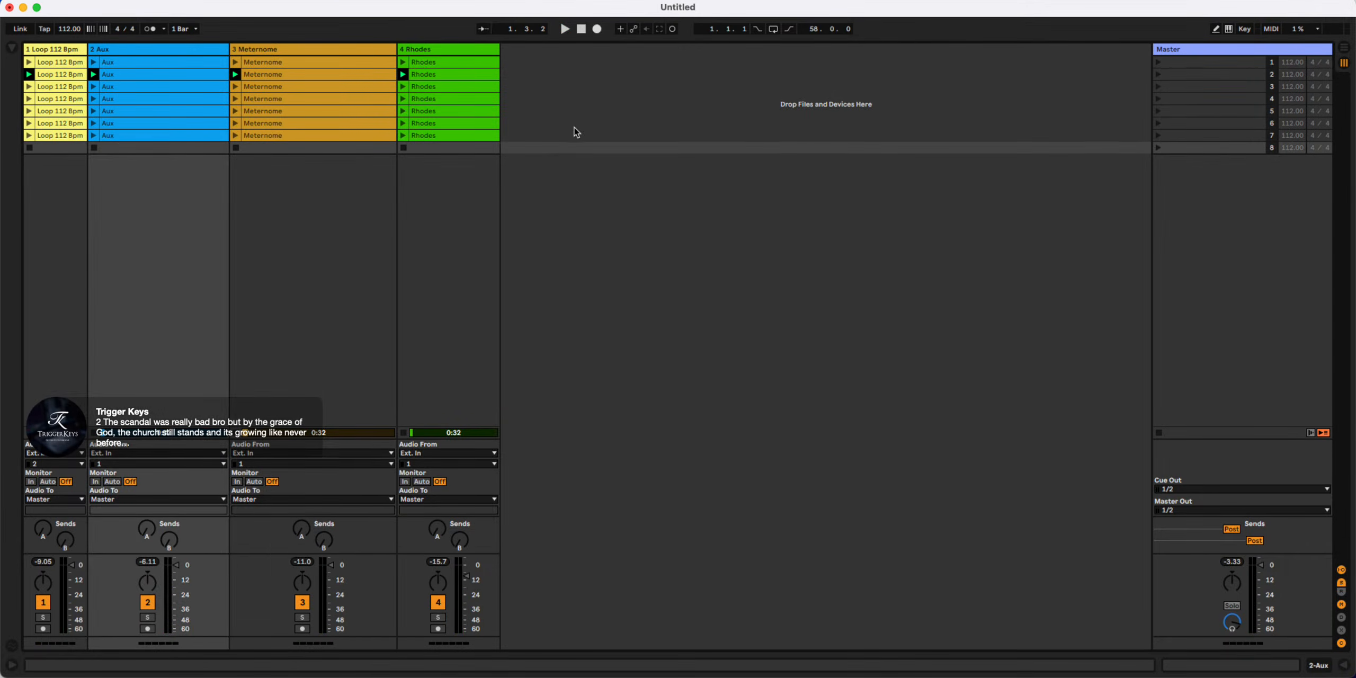
# Insert an empty scene at the top, copy the Loop 112 Bpm clip into it, and launch it
pyautogui.click(1221, 63)
pyautogui.rightClick(1218, 66)
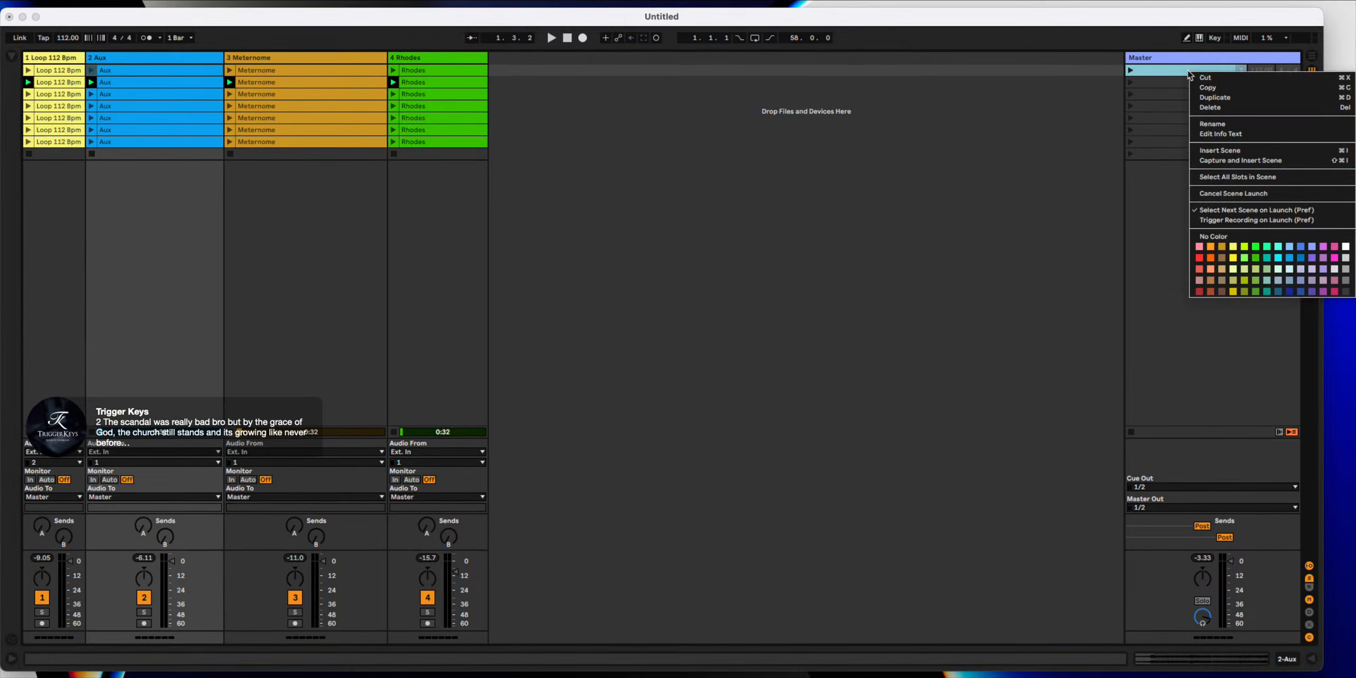
pyautogui.click(1220, 150)
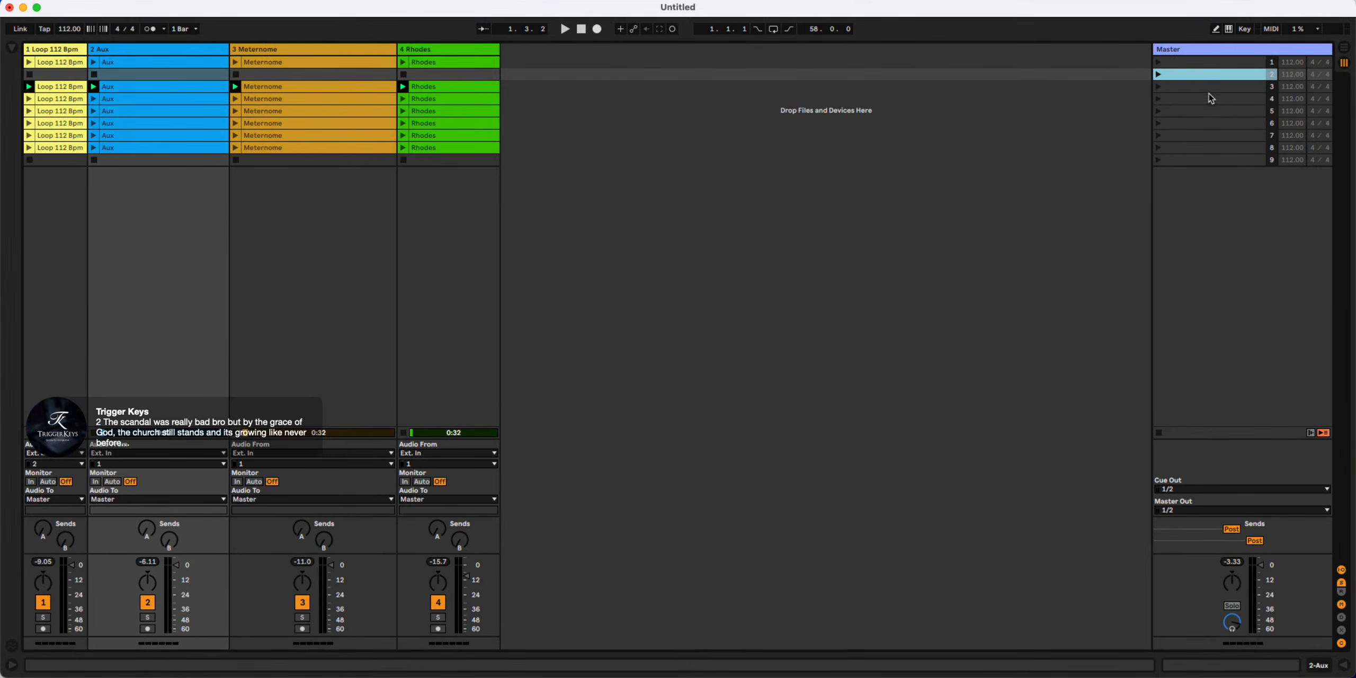
pyautogui.moveTo(1192, 74); pyautogui.dragTo(1192, 64)
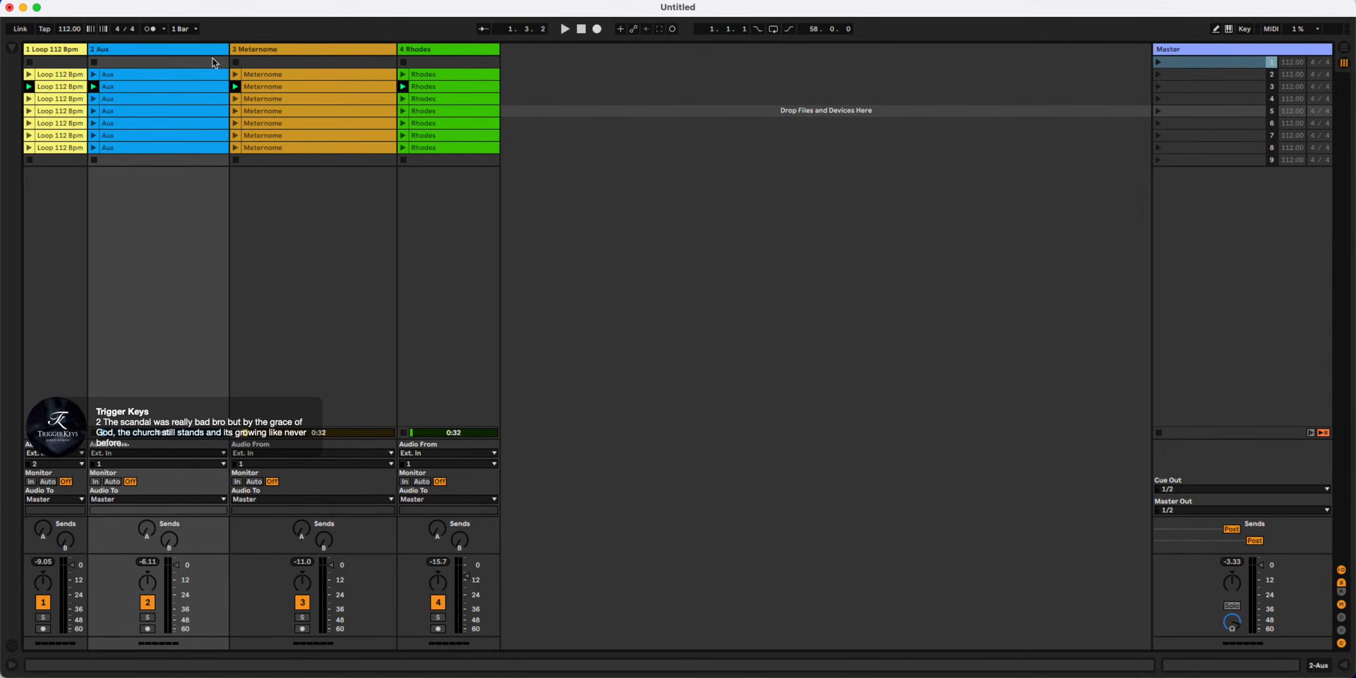
pyautogui.click(62, 78)
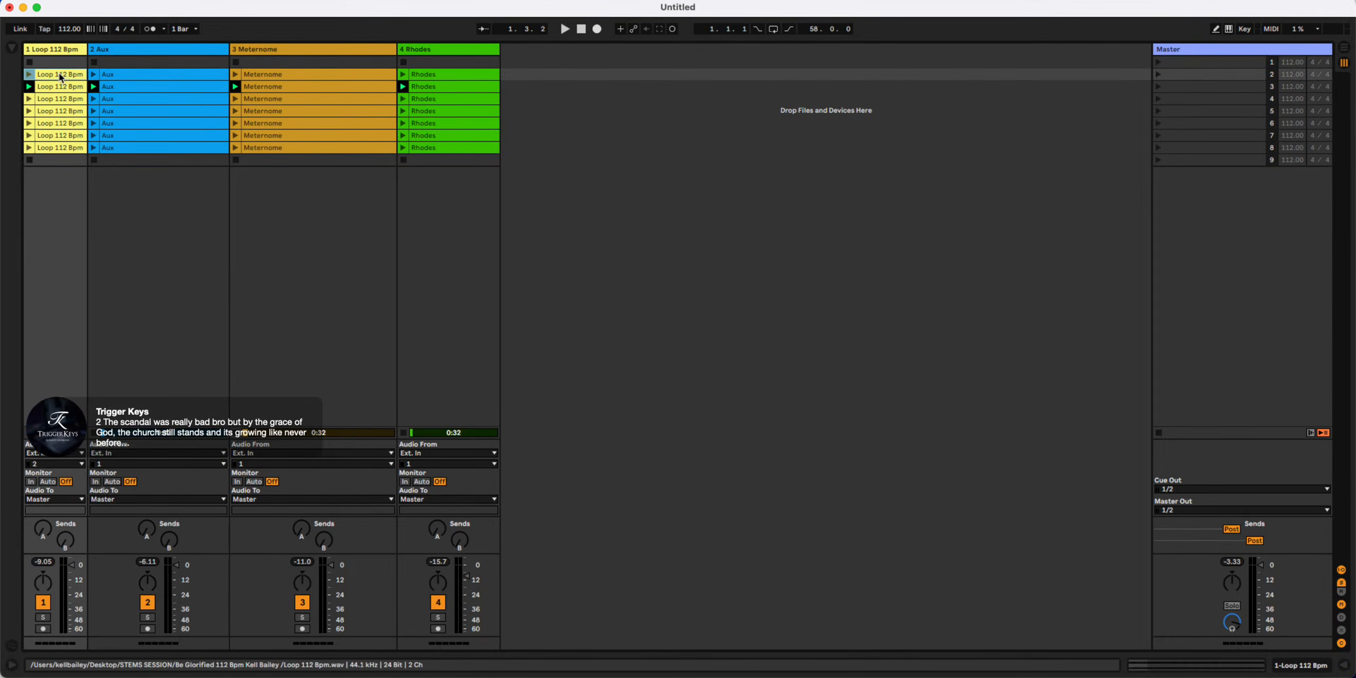
pyautogui.moveTo(61, 77); pyautogui.dragTo(53, 63)
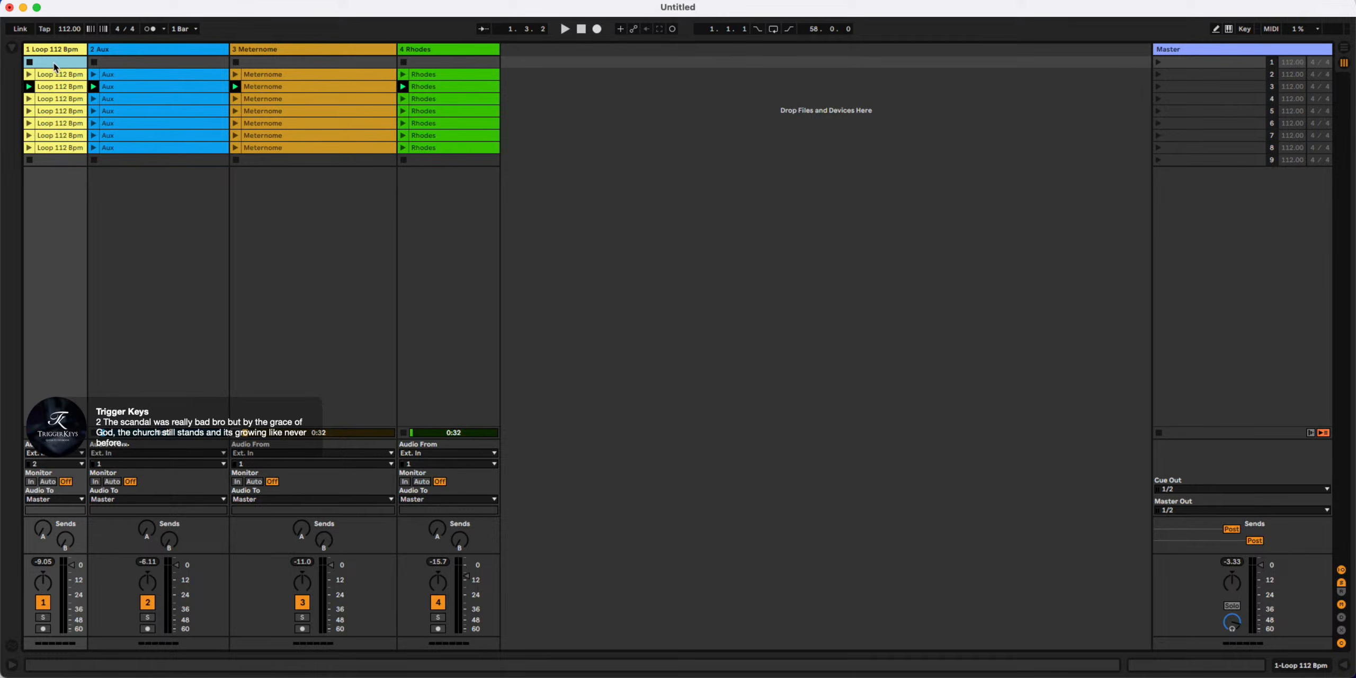
pyautogui.click(1157, 50)
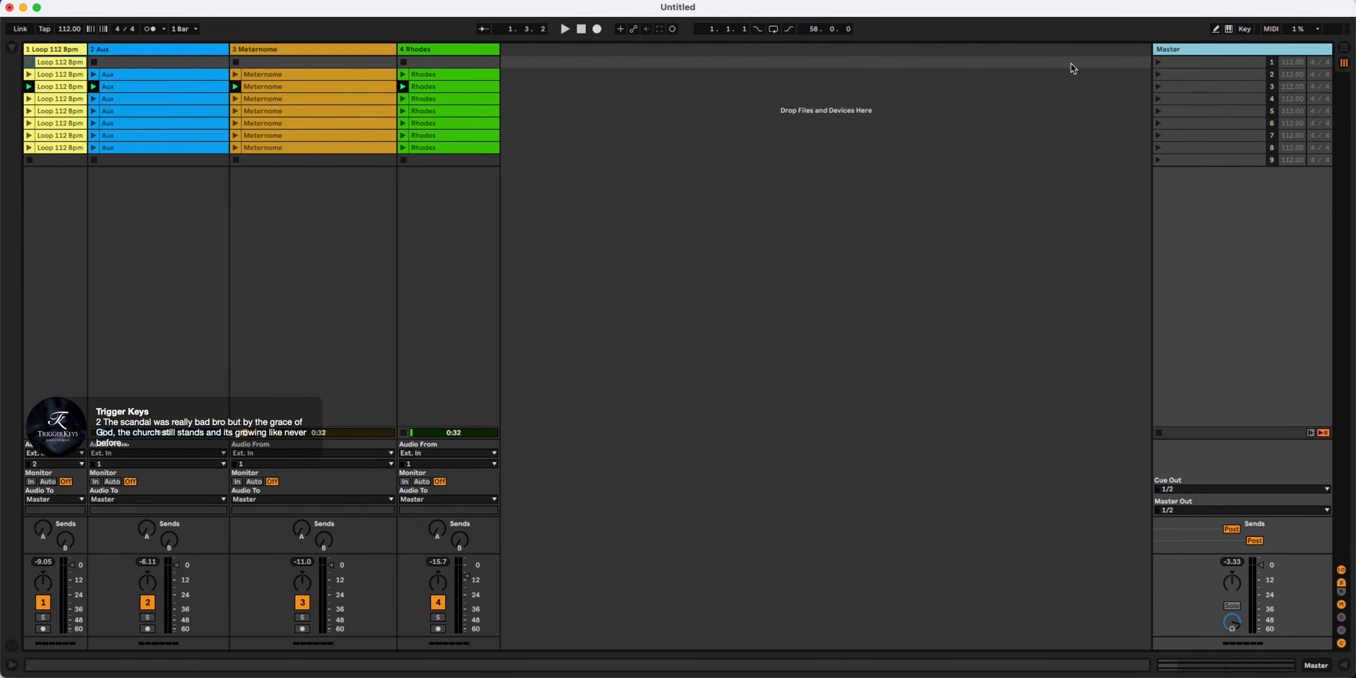
pyautogui.click(1160, 62)
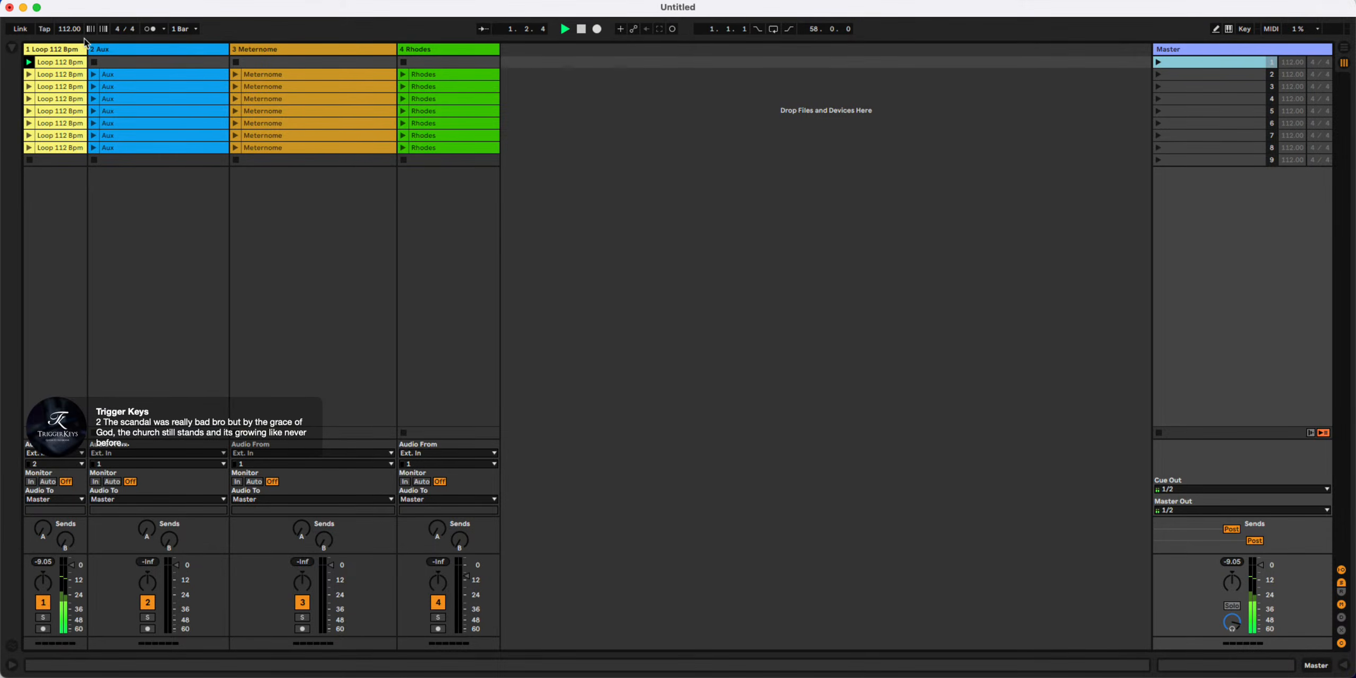
# Set the top-row Loop 112 Bpm clip's loop to bars 1–9 with Cmd+L, then hide the clip details
pyautogui.doubleClick(74, 62)
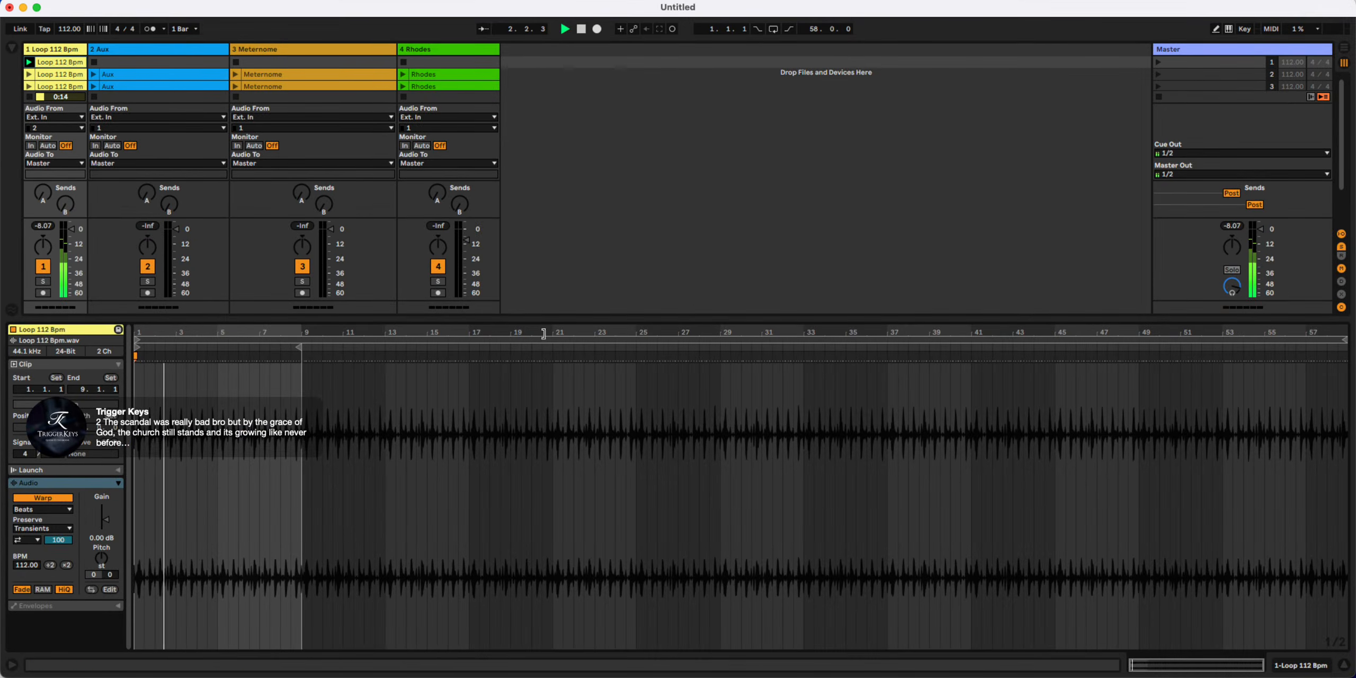
pyautogui.click(485, 429)
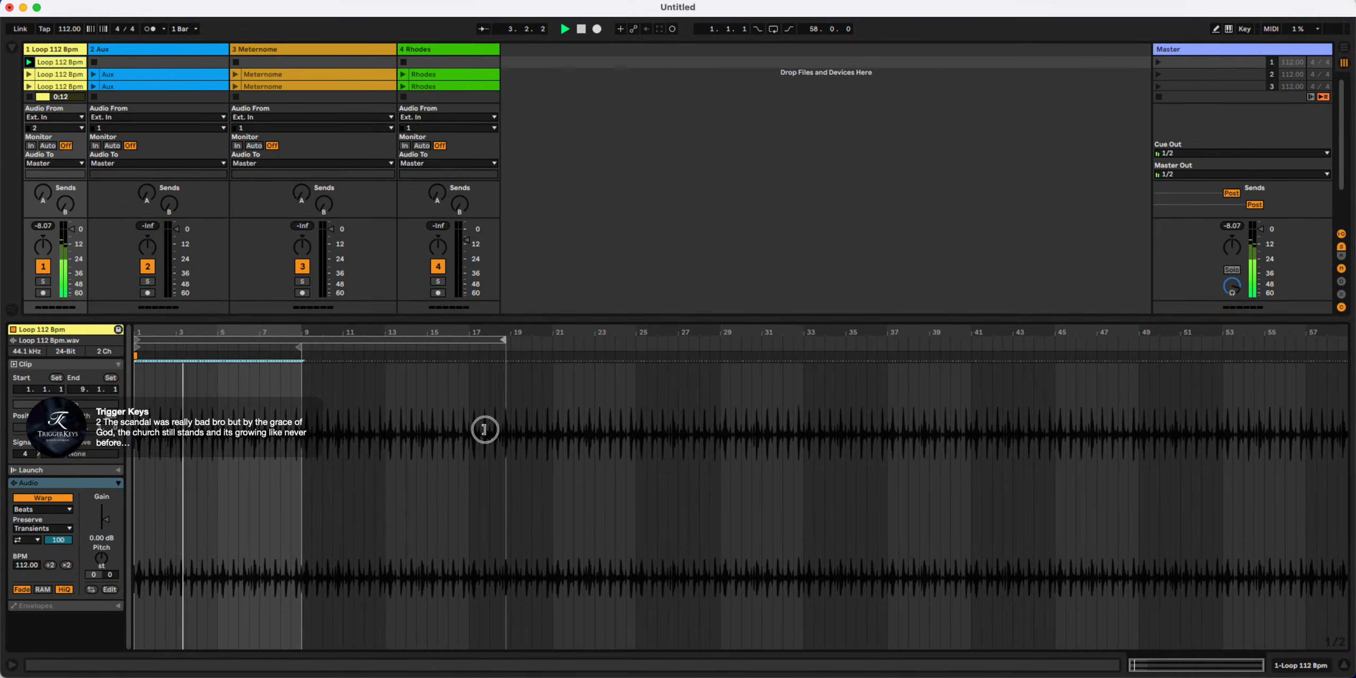
pyautogui.moveTo(485, 429); pyautogui.dragTo(300, 452)
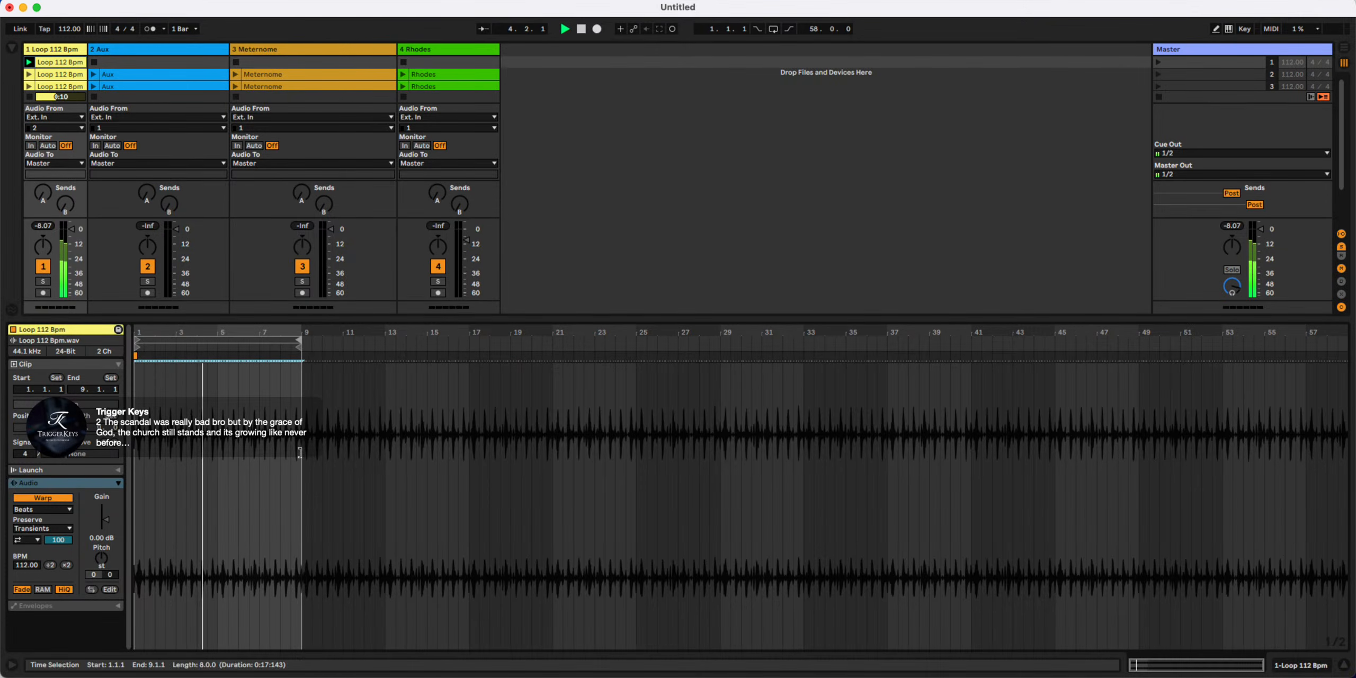
pyautogui.press('space')
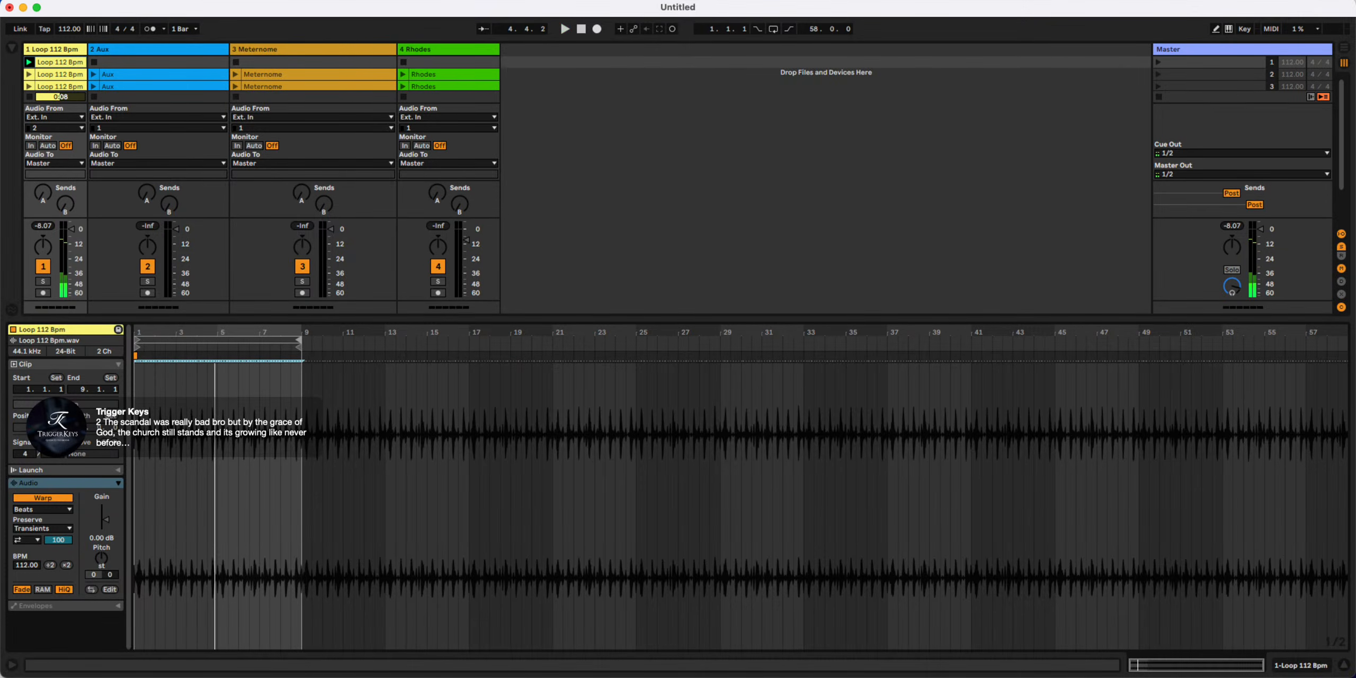
pyautogui.press('super+l')
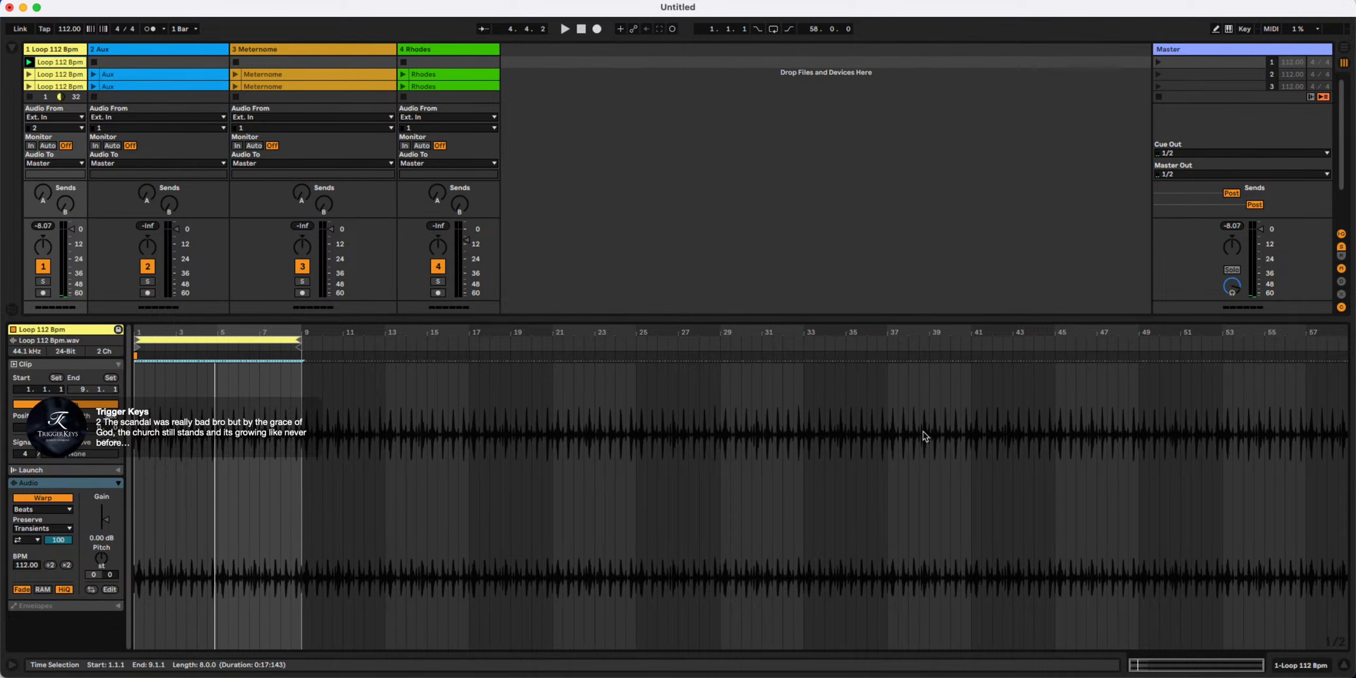
pyautogui.click(1345, 666)
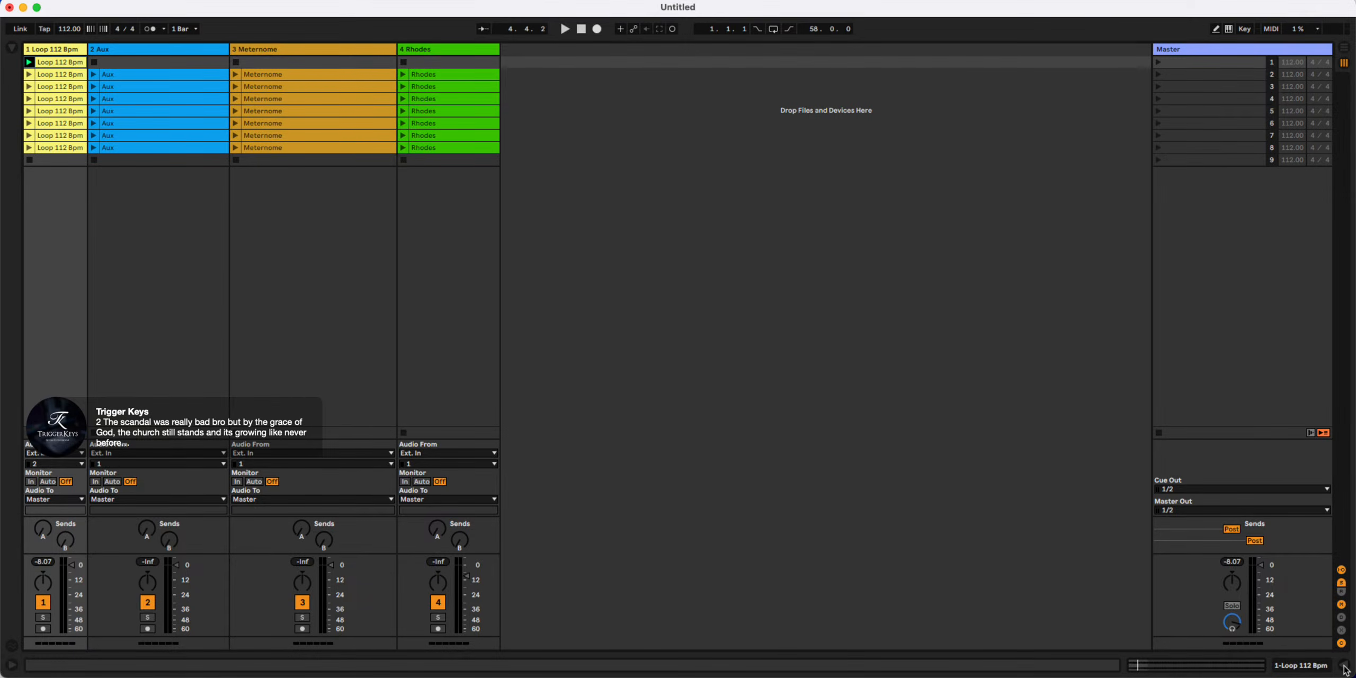
pyautogui.press('space')
# Drag the Loop 112 Bpm track header's right edge to widen its column
pyautogui.moveTo(87, 49); pyautogui.dragTo(189, 53)
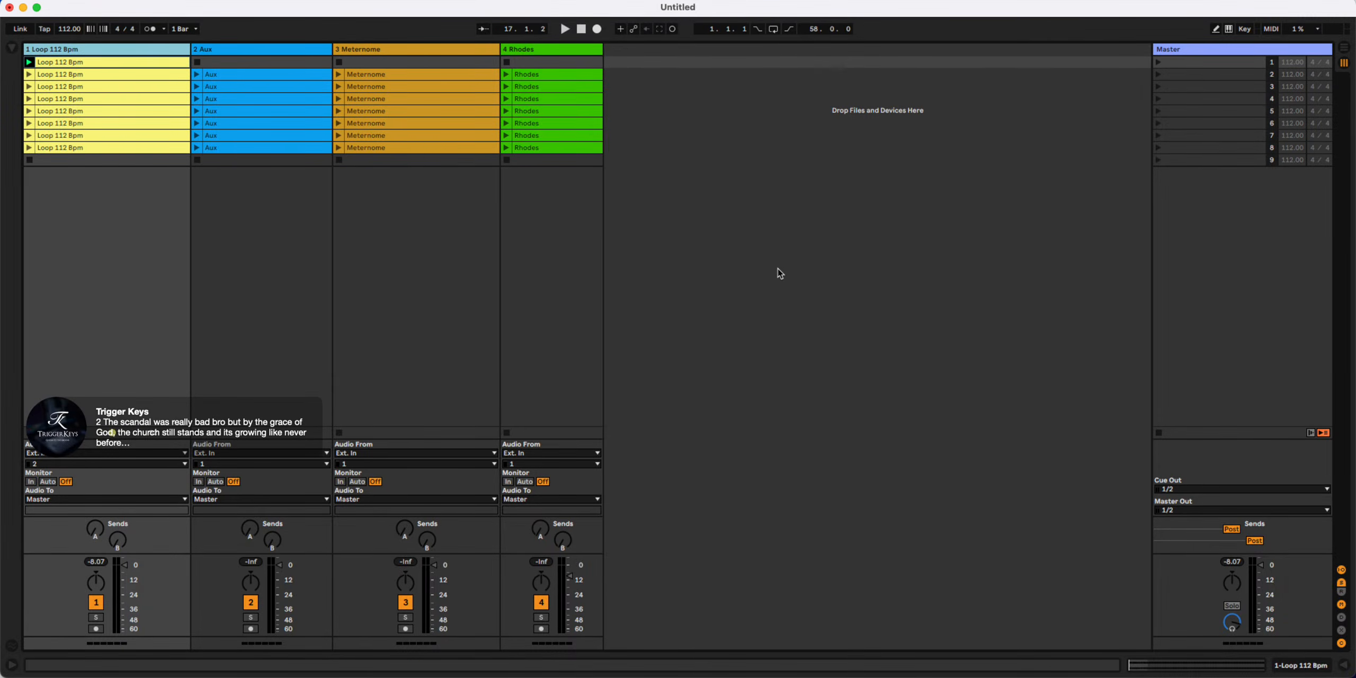
# Delete the old Loop 112 Bpm clips from rows 2–9 of track 1
pyautogui.click(116, 74)
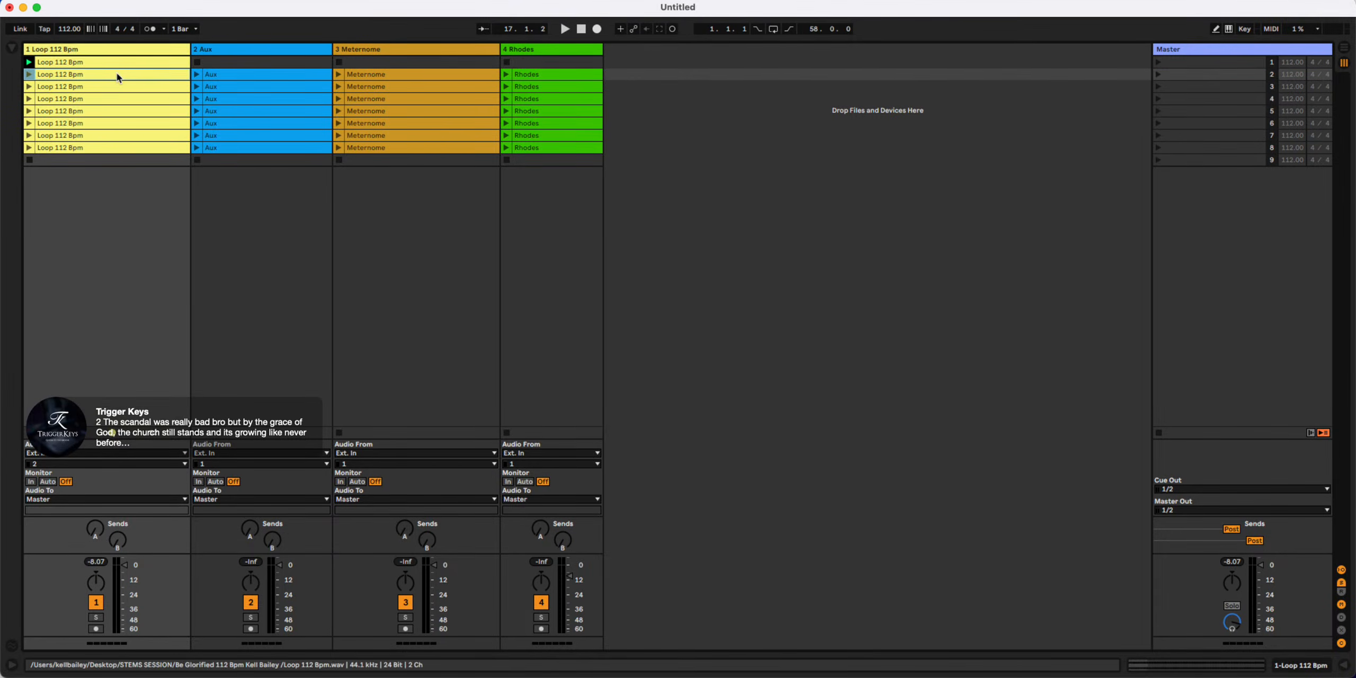
pyautogui.press('Delete')
pyautogui.click(91, 87)
pyautogui.press('Delete')
pyautogui.click(81, 99)
pyautogui.press('Delete')
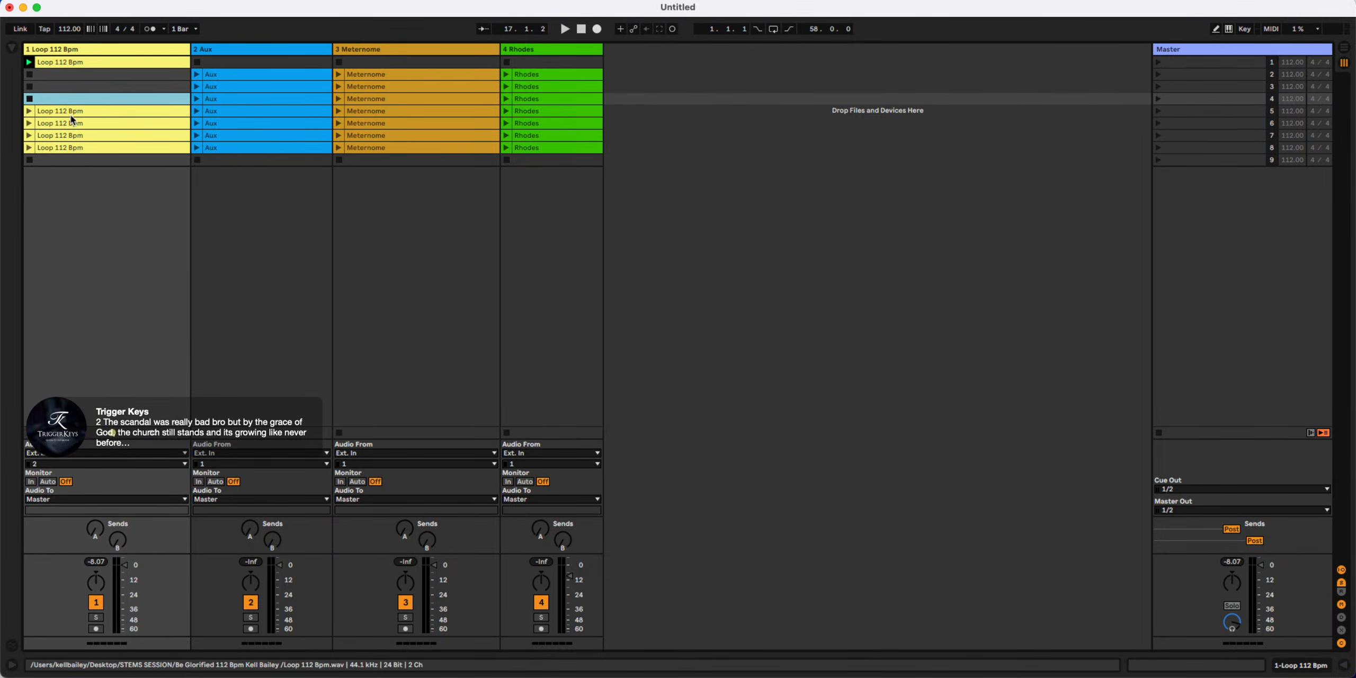
pyautogui.click(70, 110)
pyautogui.press('Delete')
pyautogui.click(65, 123)
pyautogui.press('Delete')
pyautogui.click(53, 148)
pyautogui.press('Delete')
pyautogui.click(55, 136)
pyautogui.press('Delete')
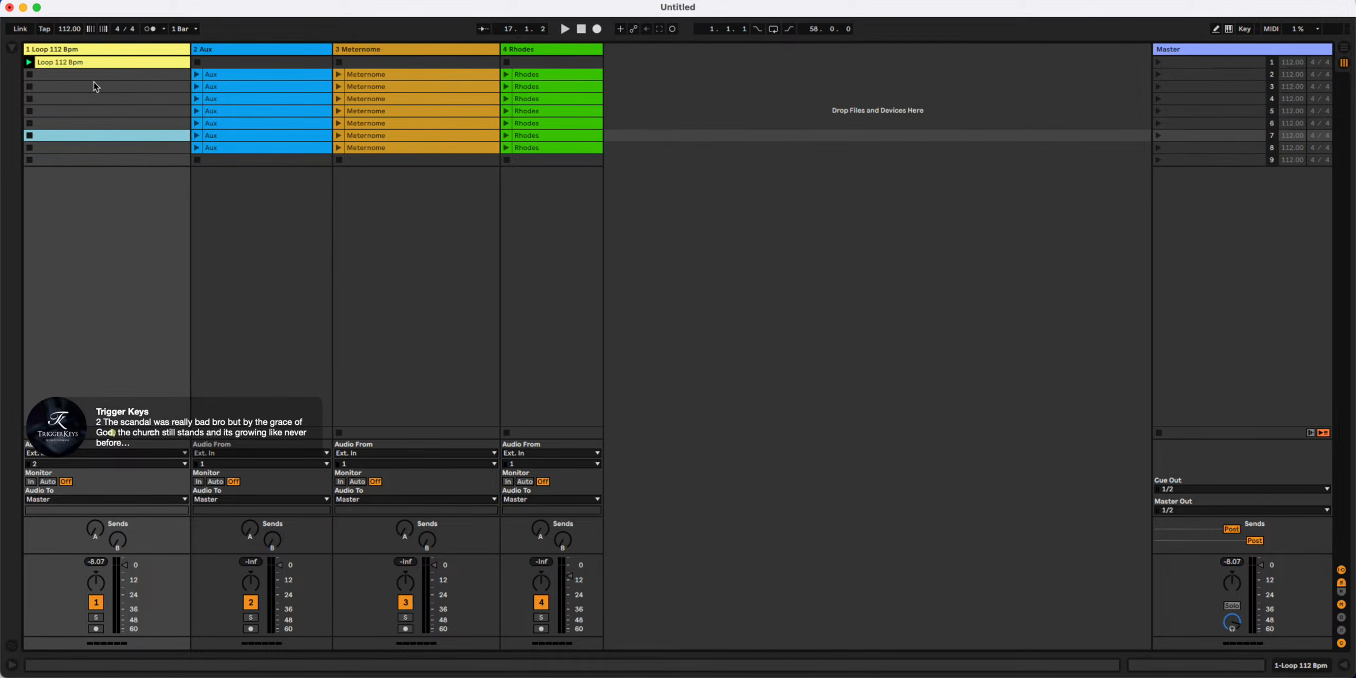
# Fill rows 2–9 of track 1 with copies of the looped row-1 clip, then audition scene 2
pyautogui.click(109, 67)
pyautogui.press('super+d')
pyautogui.press('super+d')
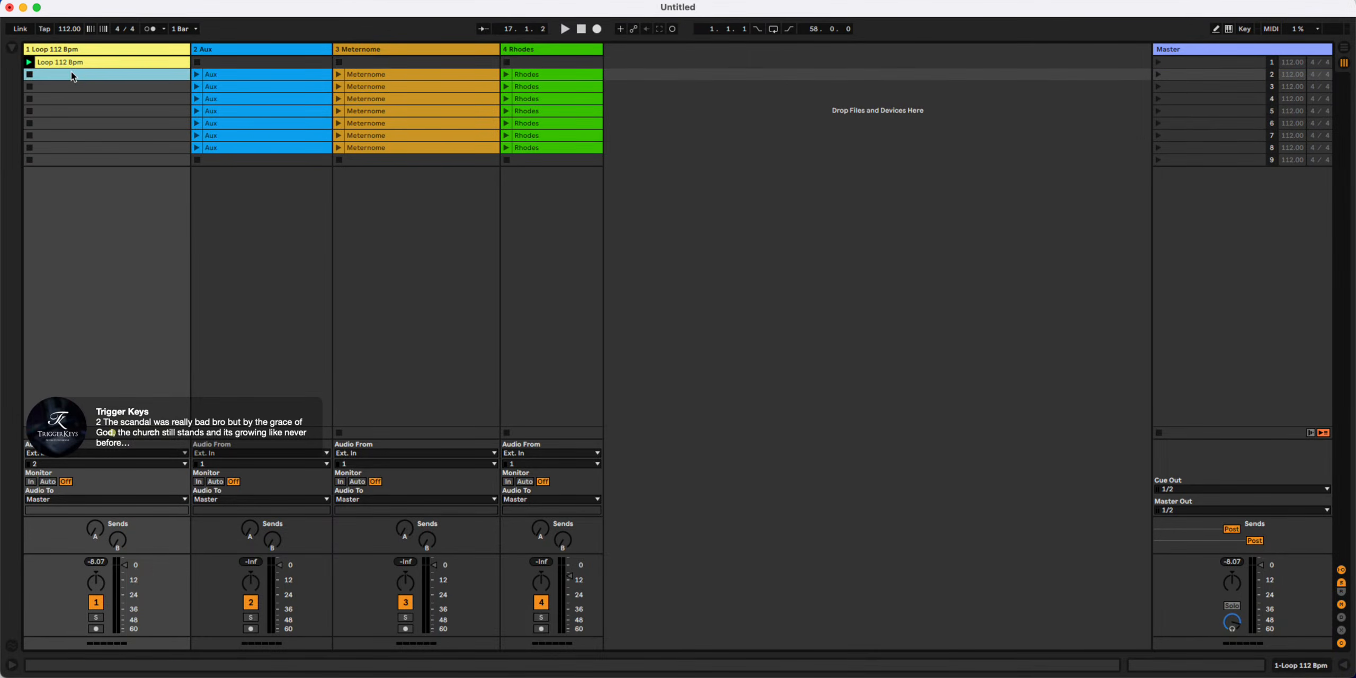
pyautogui.press('super+d')
pyautogui.press('super+d')
pyautogui.press('super+d')
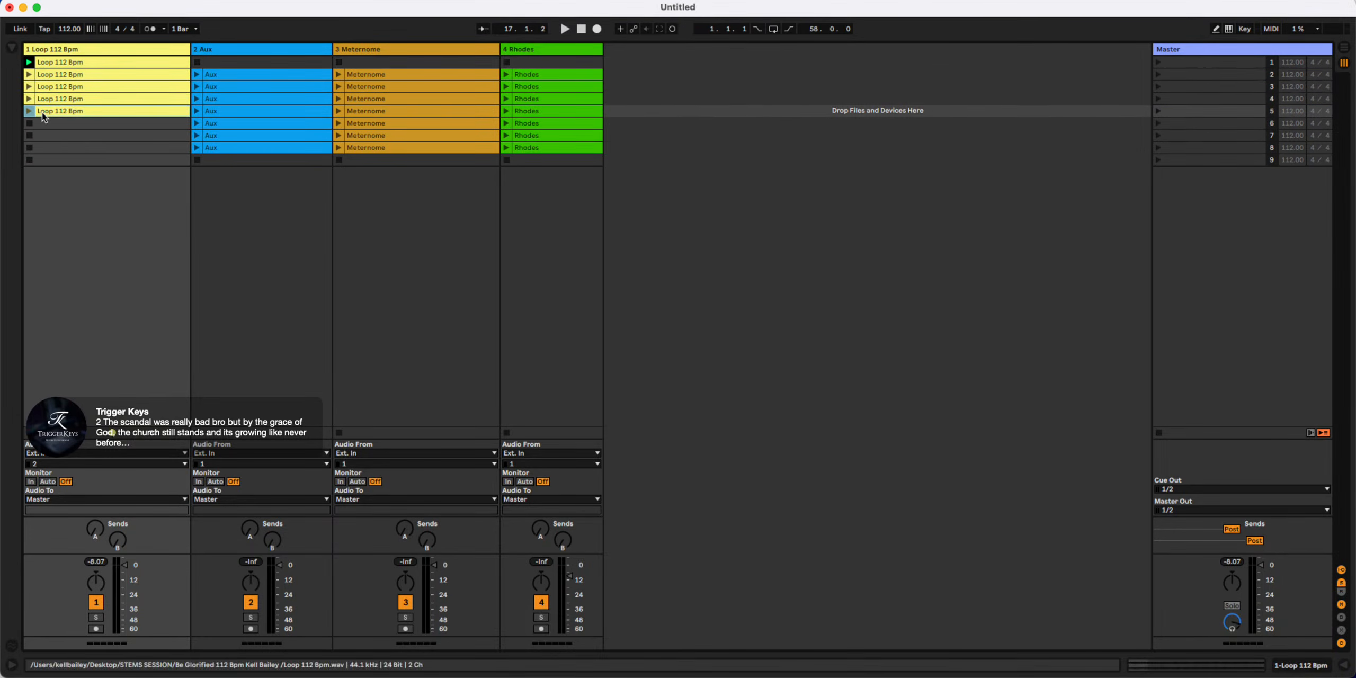
pyautogui.click(44, 135)
pyautogui.press('super+v')
pyautogui.click(44, 148)
pyautogui.press('super+v')
pyautogui.click(45, 160)
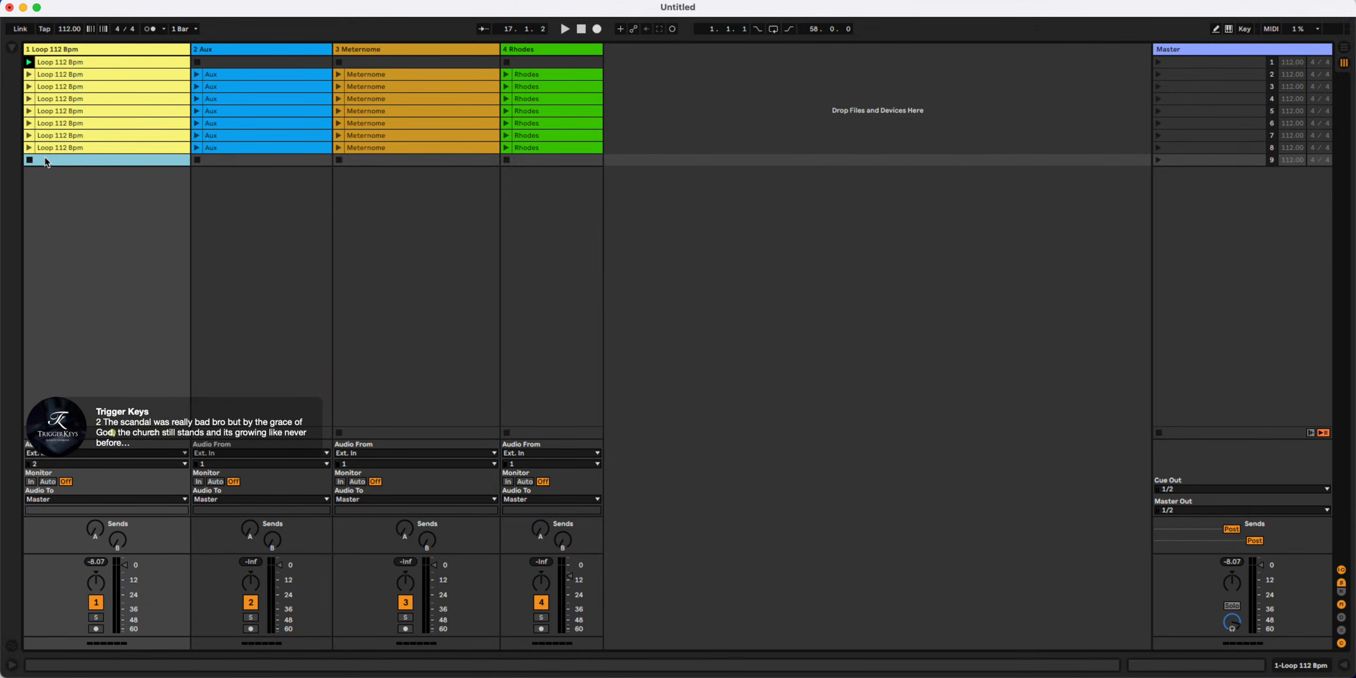
pyautogui.press('super+v')
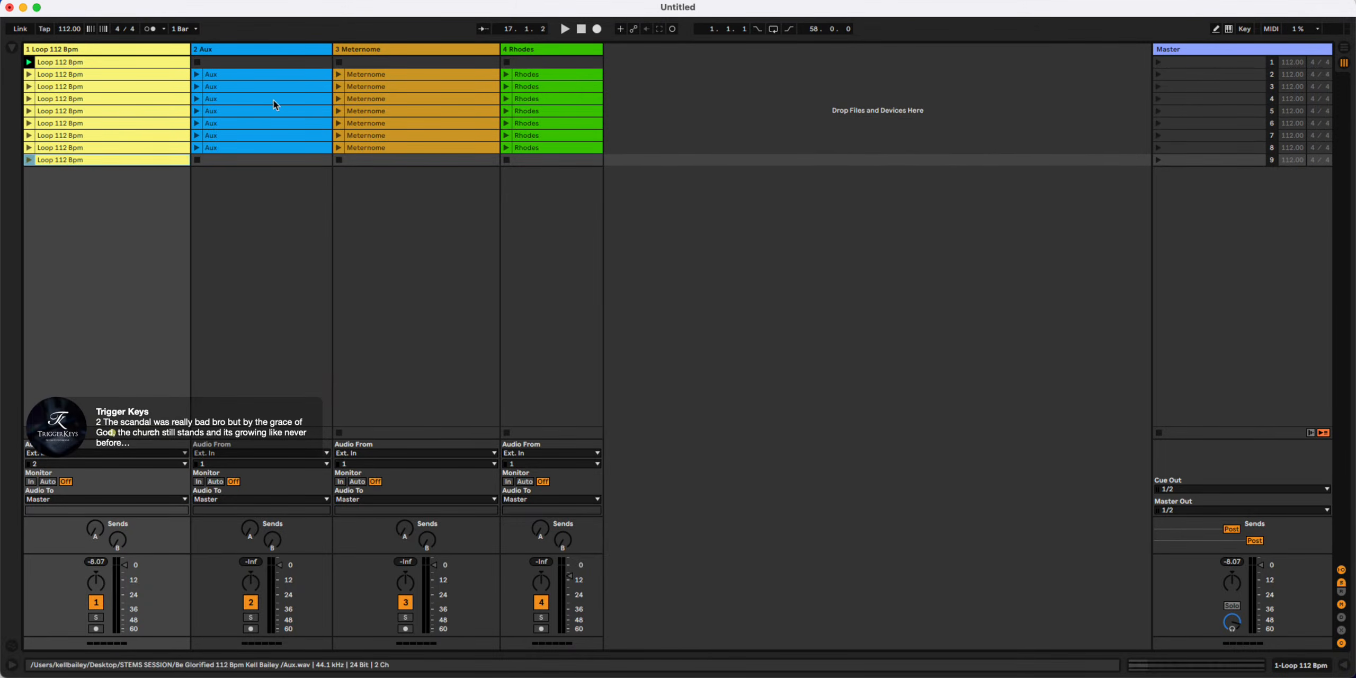
pyautogui.click(1160, 75)
pyautogui.press('space')
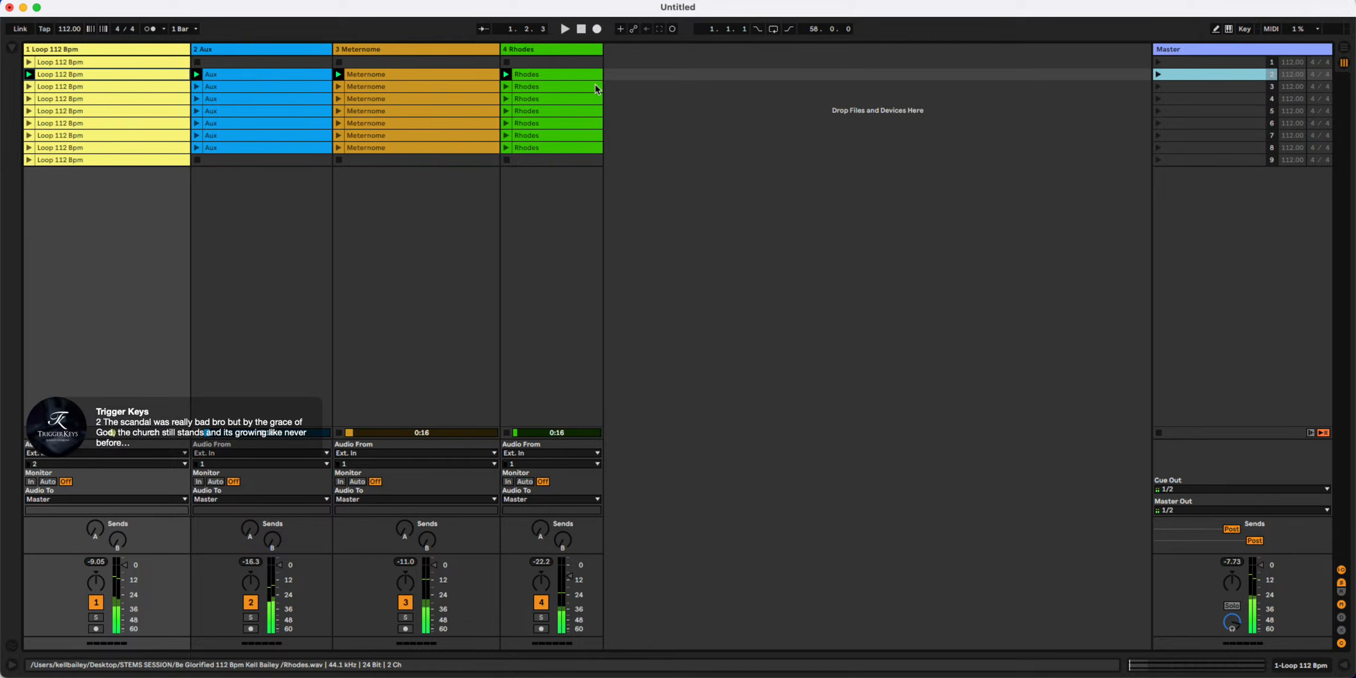
# Inspect the row-2 Rhodes clip's details, then close them and select the Meternome and Rhodes tracks
pyautogui.doubleClick(565, 74)
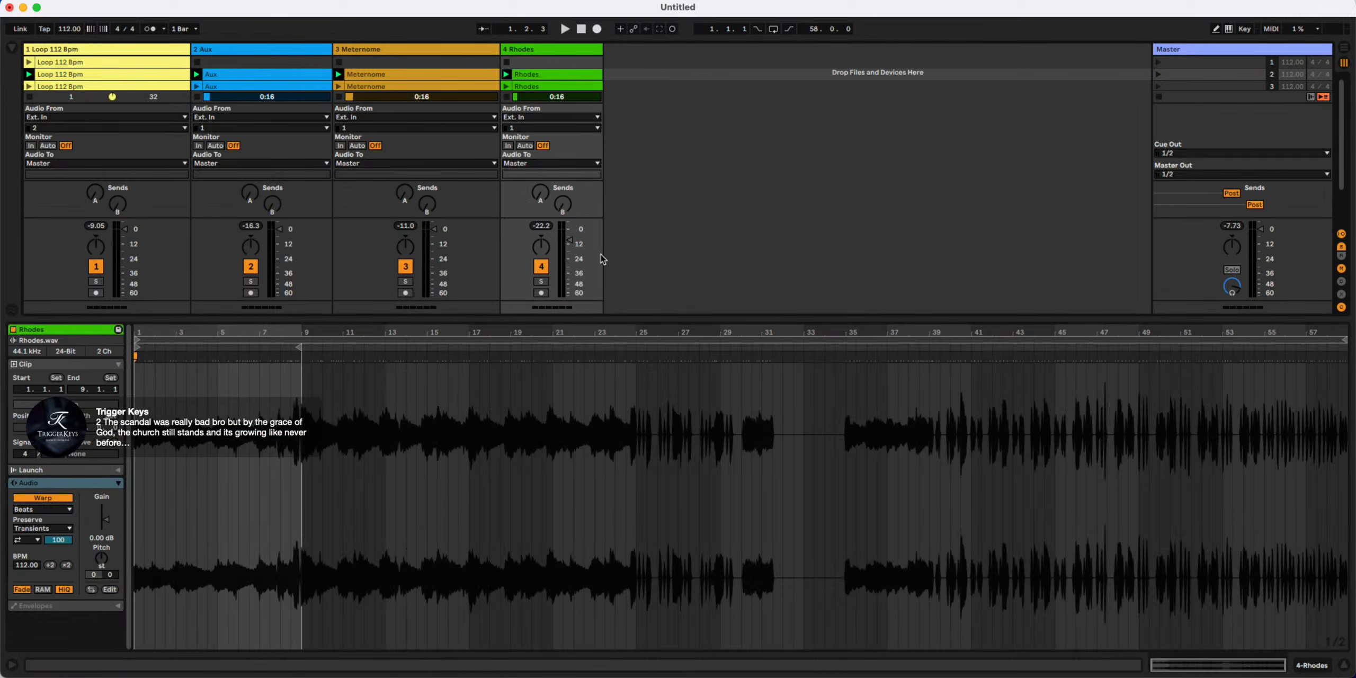
pyautogui.click(1344, 665)
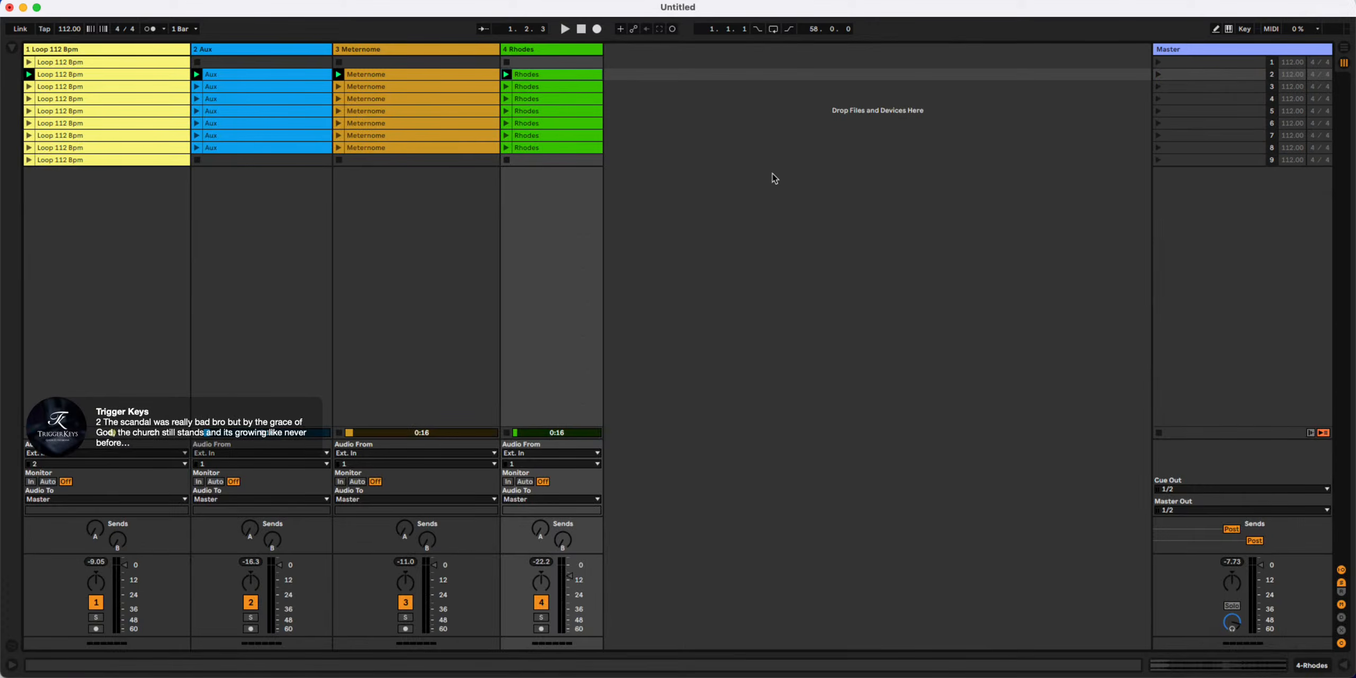
pyautogui.click(412, 63)
pyautogui.click(721, 124)
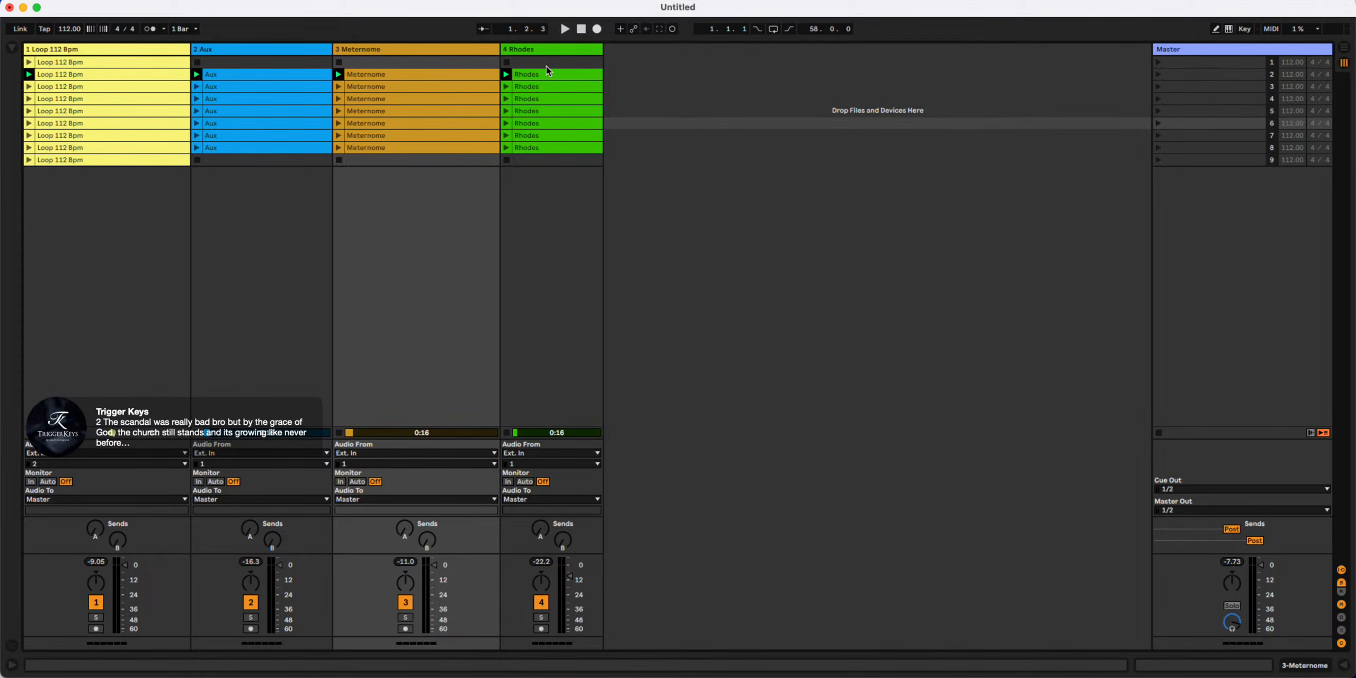
pyautogui.click(536, 74)
pyautogui.click(640, 111)
# Go through the row-2 clips, dismiss the Aux clip's context menu, and open the Loop 112 Bpm clip
pyautogui.click(559, 74)
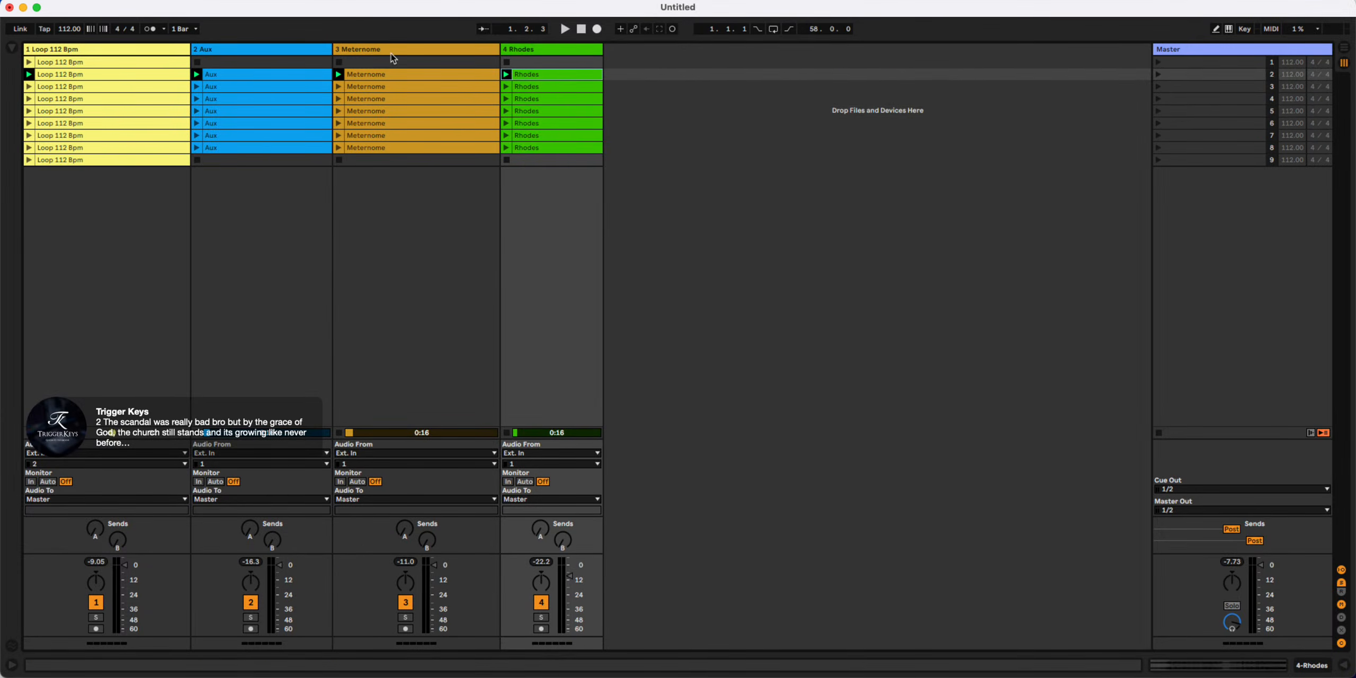
pyautogui.keyDown('shift'); pyautogui.click(374, 74); pyautogui.keyUp('shift')
pyautogui.keyDown('shift'); pyautogui.click(255, 72); pyautogui.keyUp('shift')
pyautogui.keyDown('shift'); pyautogui.click(104, 72); pyautogui.keyUp('shift')
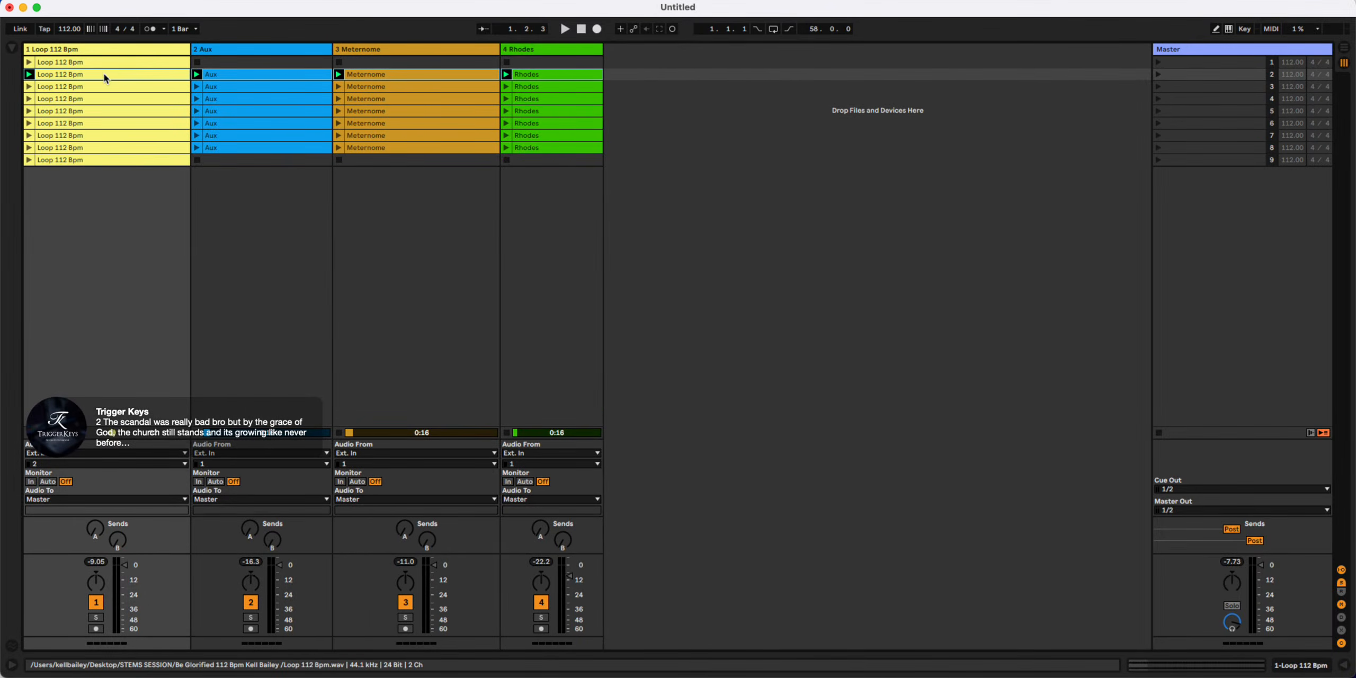
pyautogui.rightClick(229, 79)
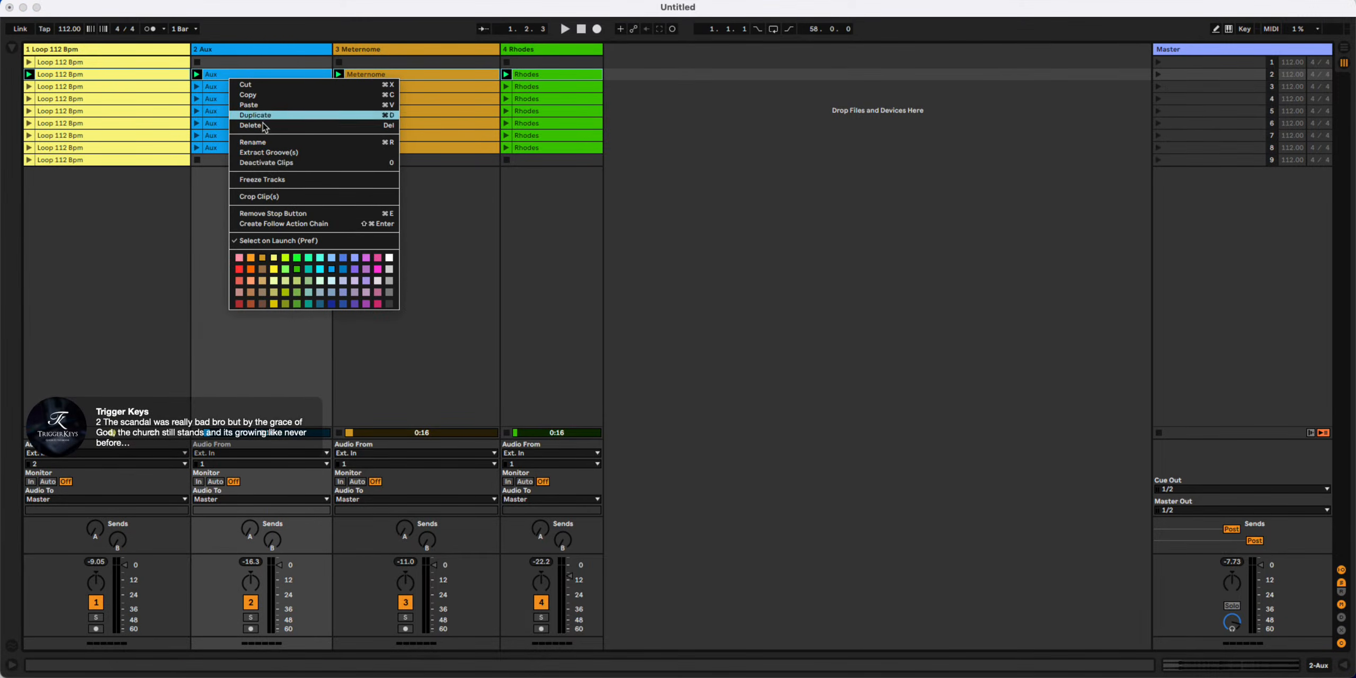
pyautogui.click(85, 296)
pyautogui.doubleClick(119, 76)
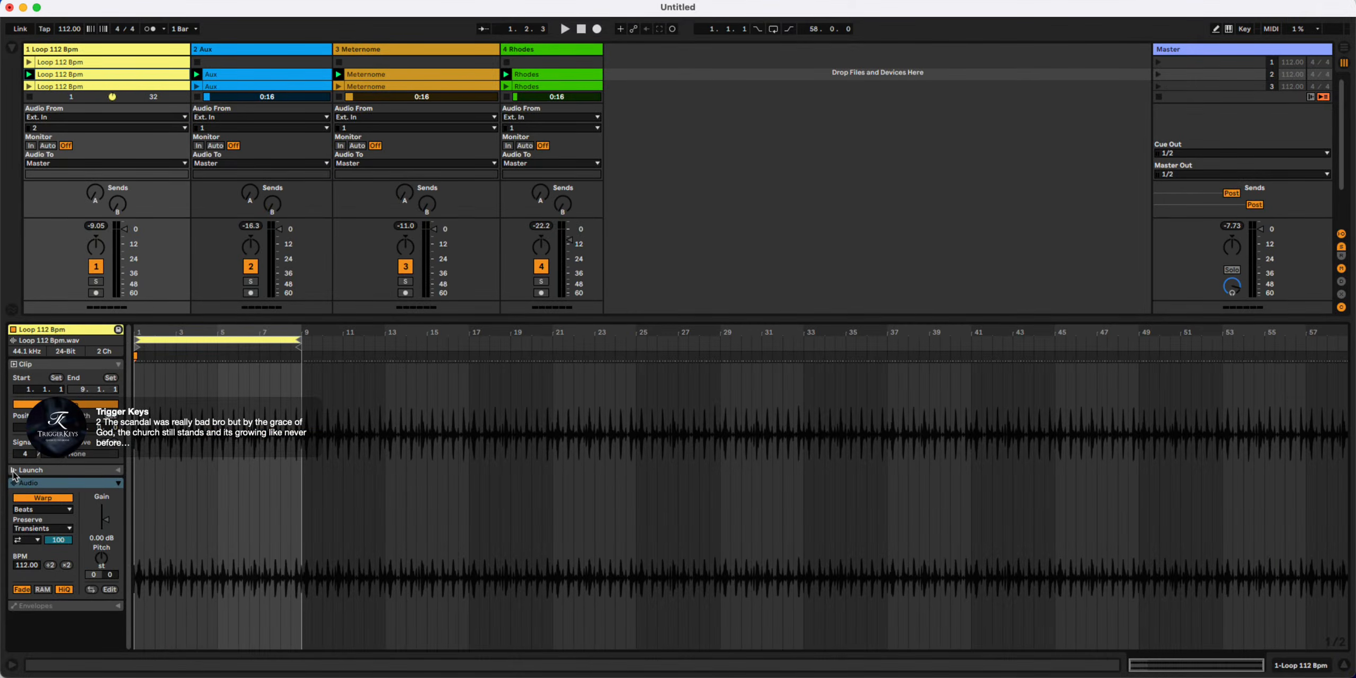
# Enable Follow Action on the scene-2 Loop 112 Bpm clip and play scene 2
pyautogui.click(119, 470)
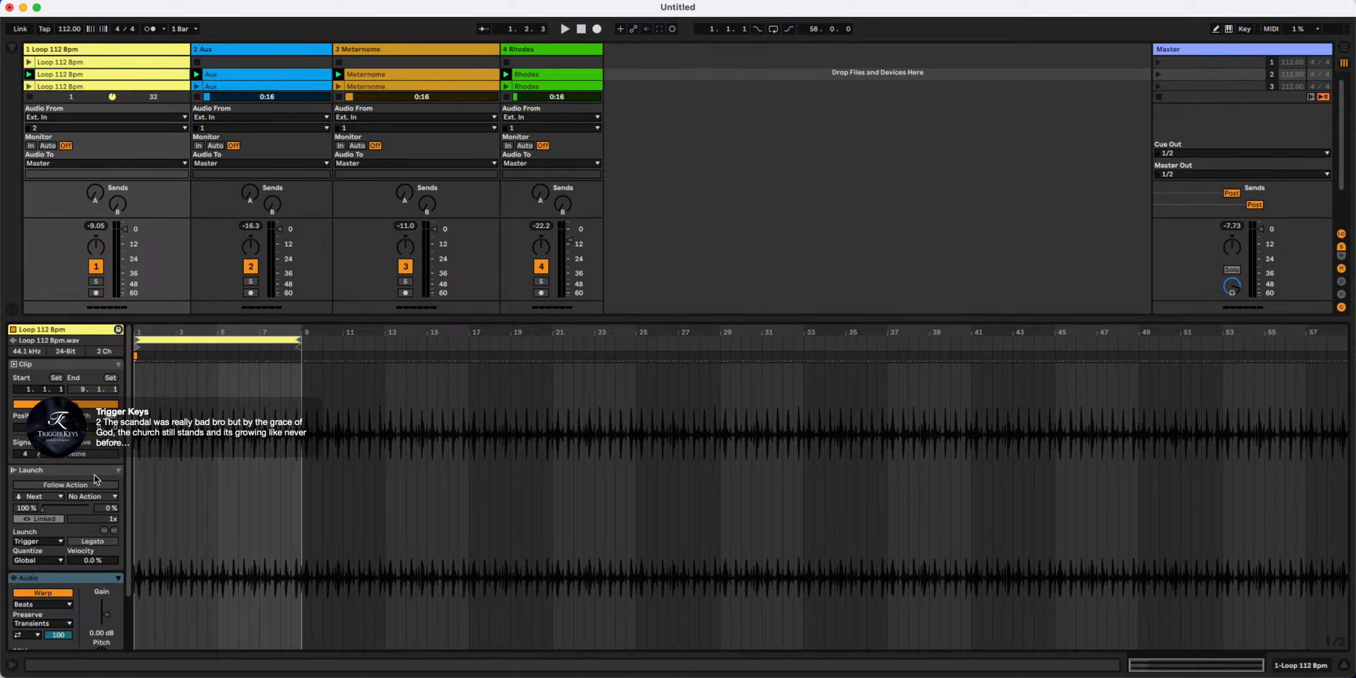
pyautogui.click(57, 486)
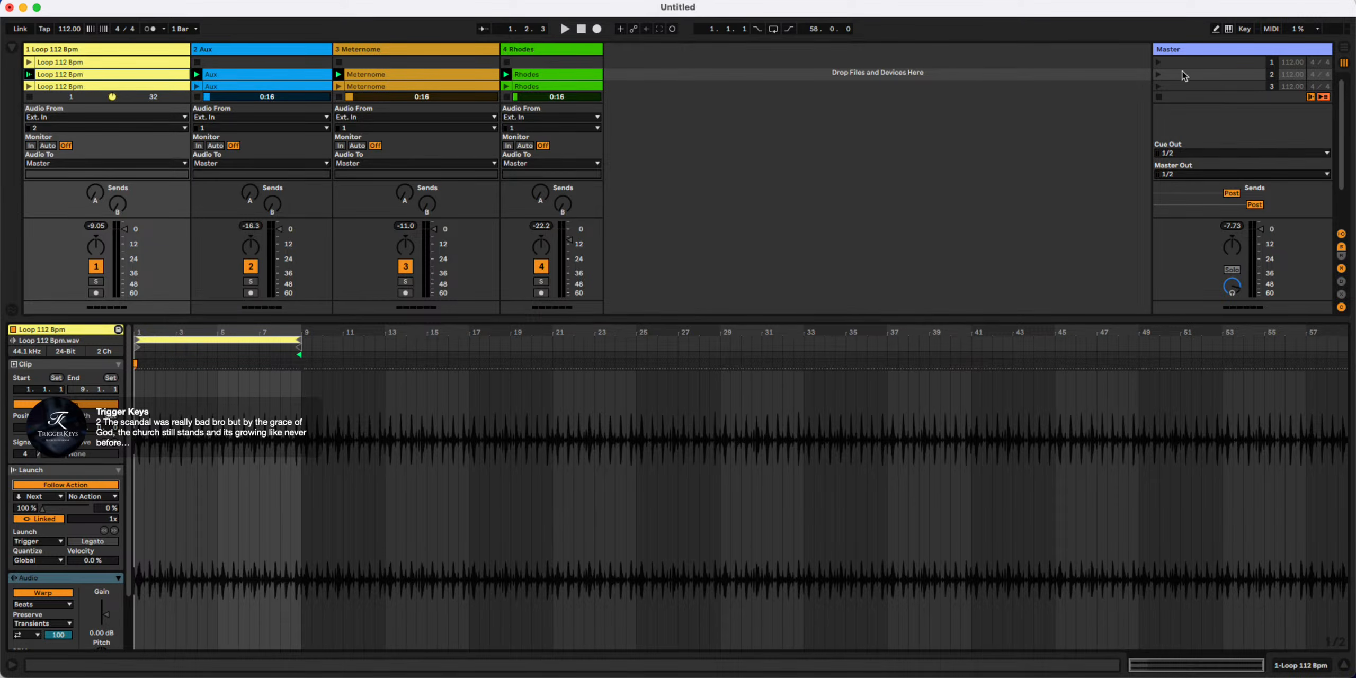
pyautogui.click(1159, 74)
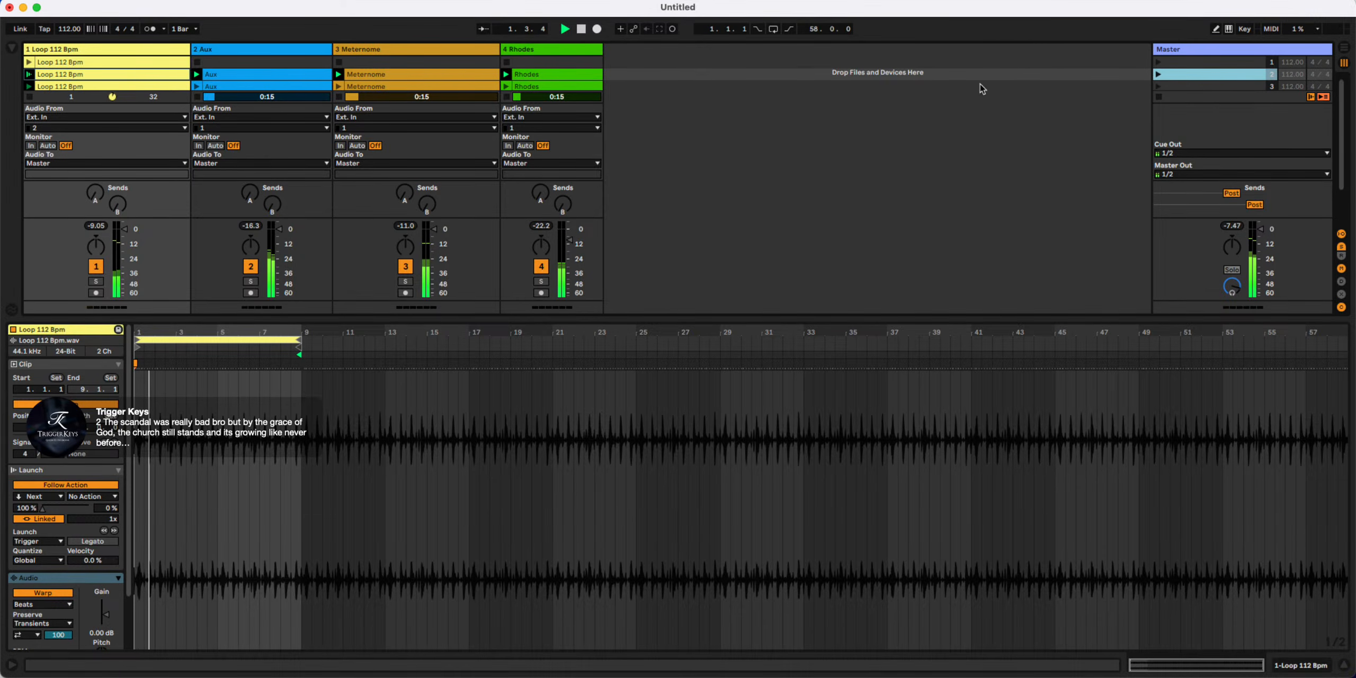
# Enable Follow Action on the scene-2 Aux, Meternome and Rhodes clips, relaunch scene 2, and hide Detail View
pyautogui.click(217, 80)
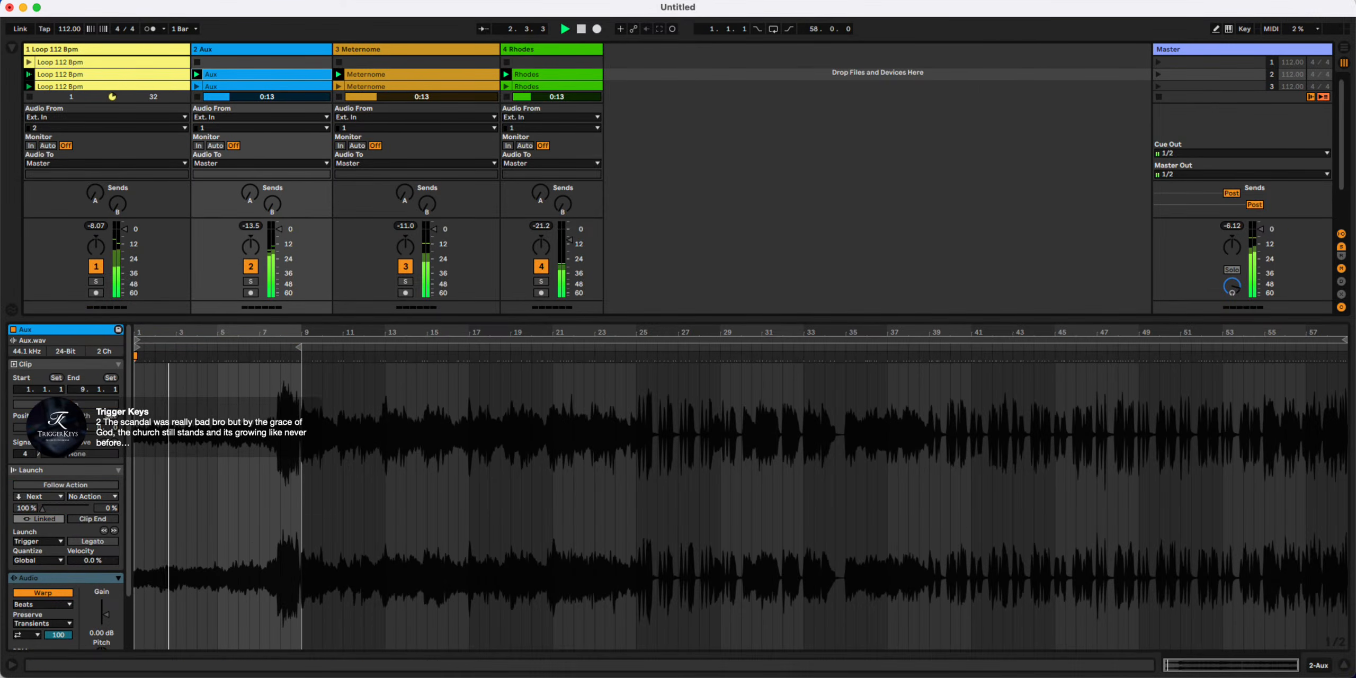
pyautogui.click(55, 485)
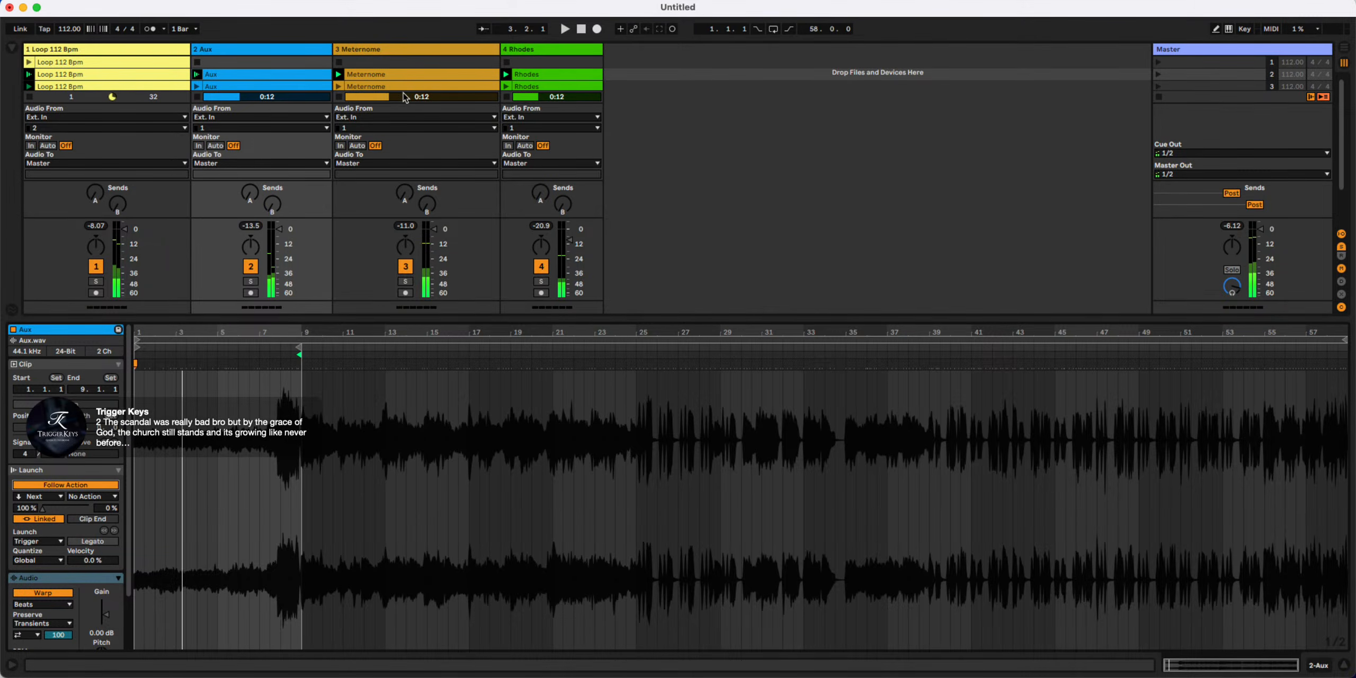
pyautogui.click(395, 75)
pyautogui.click(25, 488)
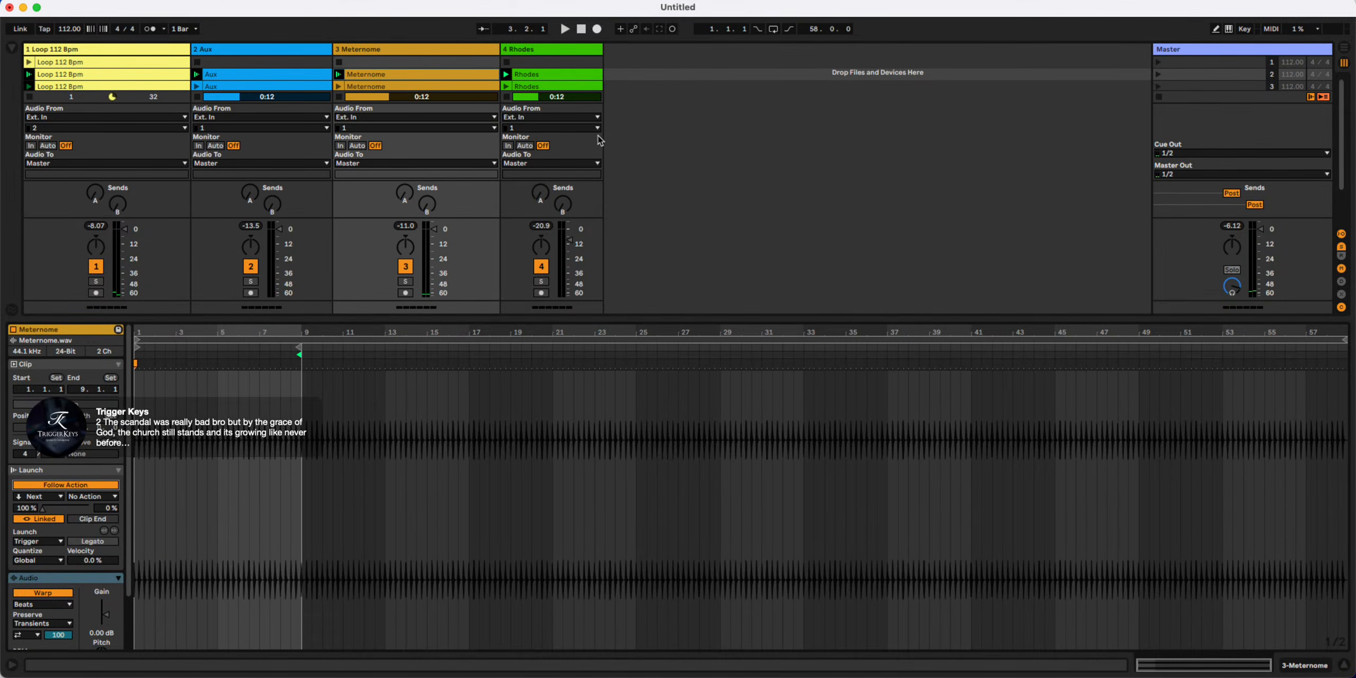
pyautogui.click(538, 75)
pyautogui.click(45, 485)
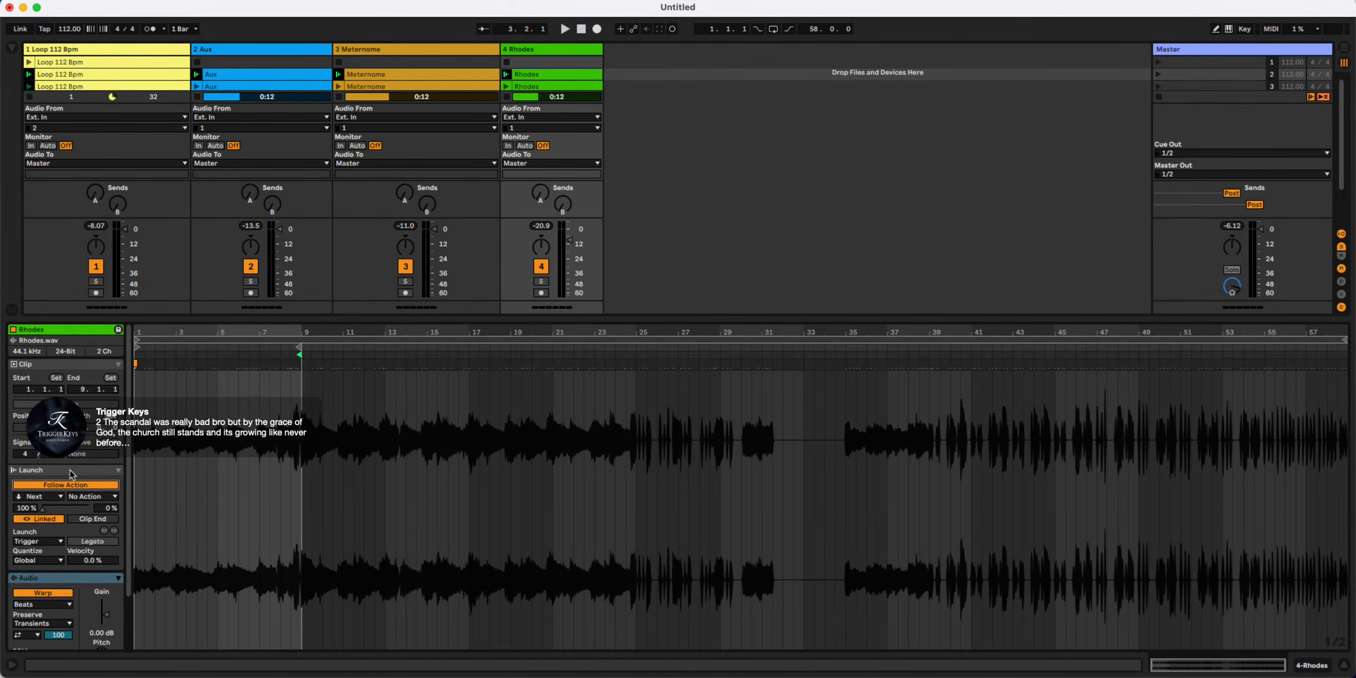
pyautogui.click(1158, 75)
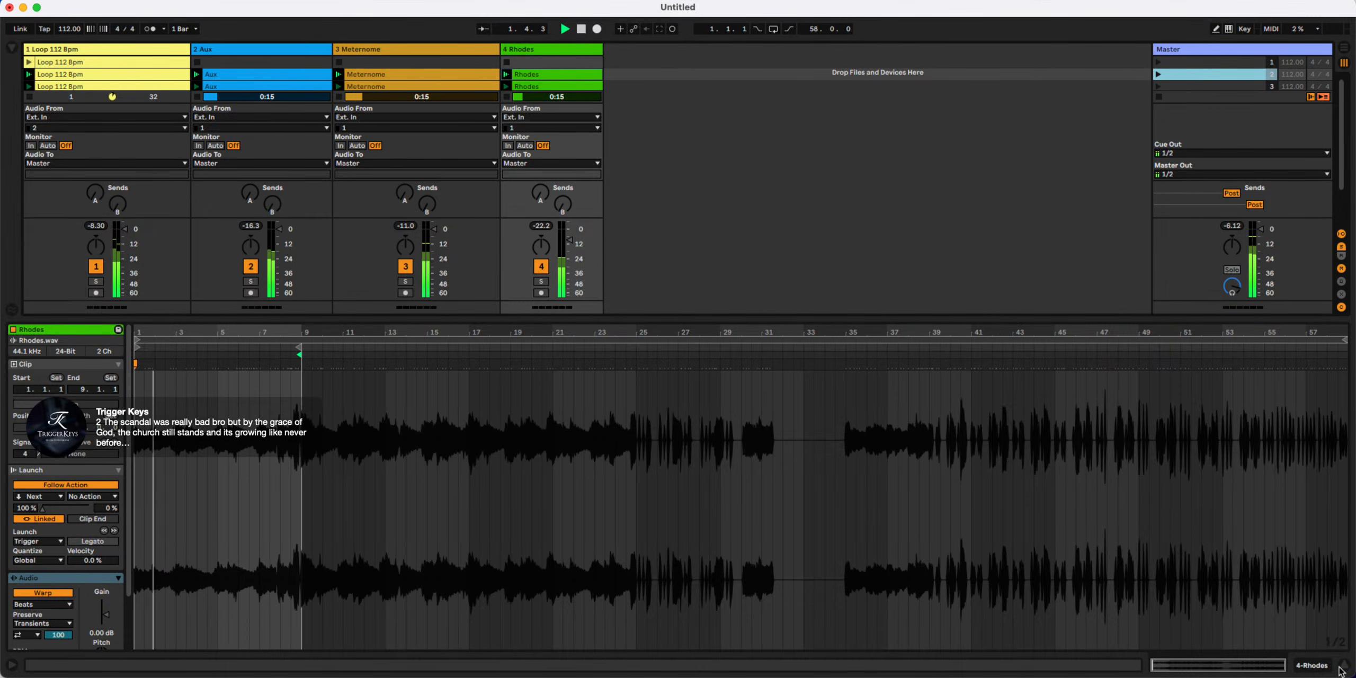
pyautogui.click(1344, 666)
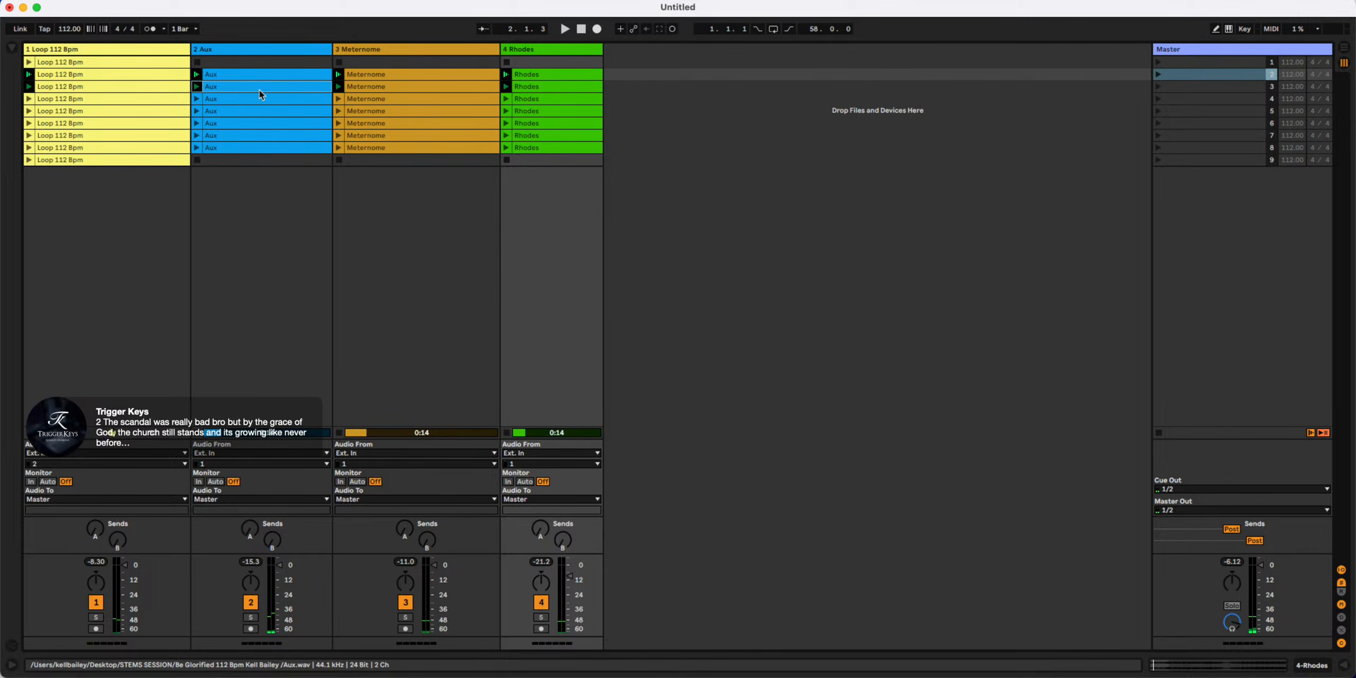
# Set the Aux clip to loop bars 9–25 with Loop turned on
pyautogui.doubleClick(260, 90)
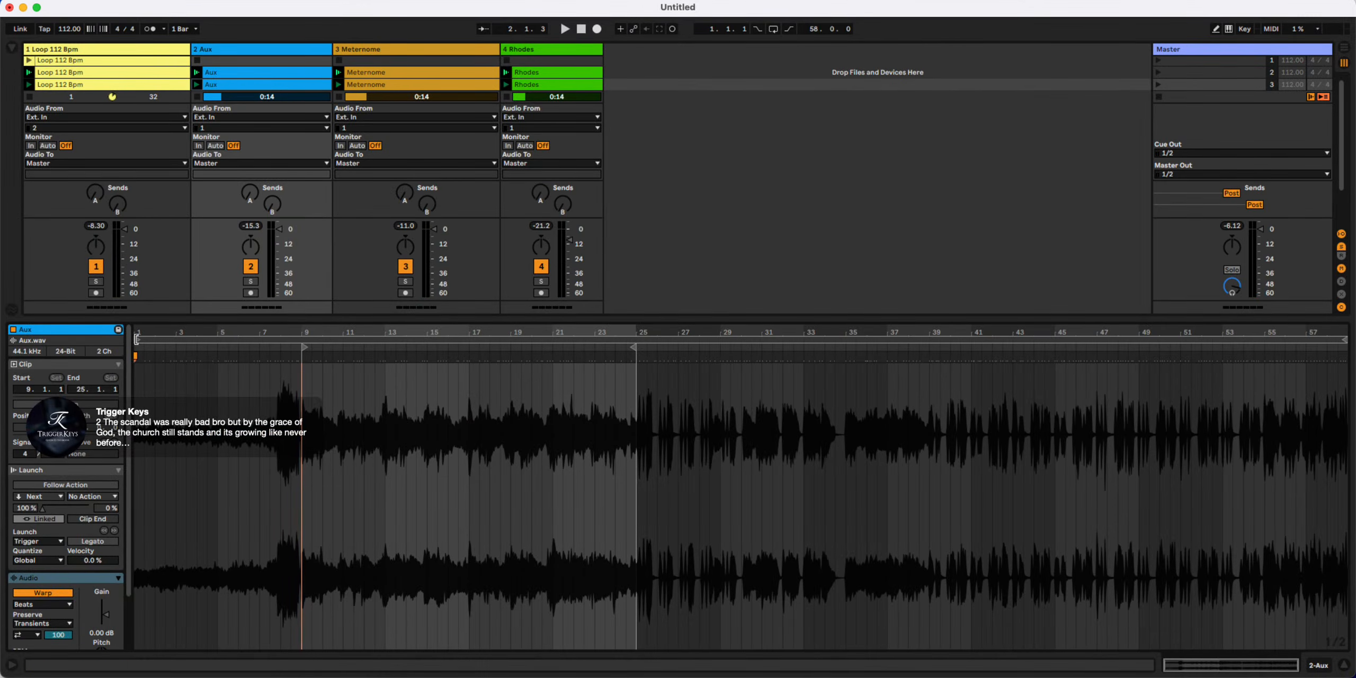
pyautogui.moveTo(137, 339); pyautogui.dragTo(303, 339)
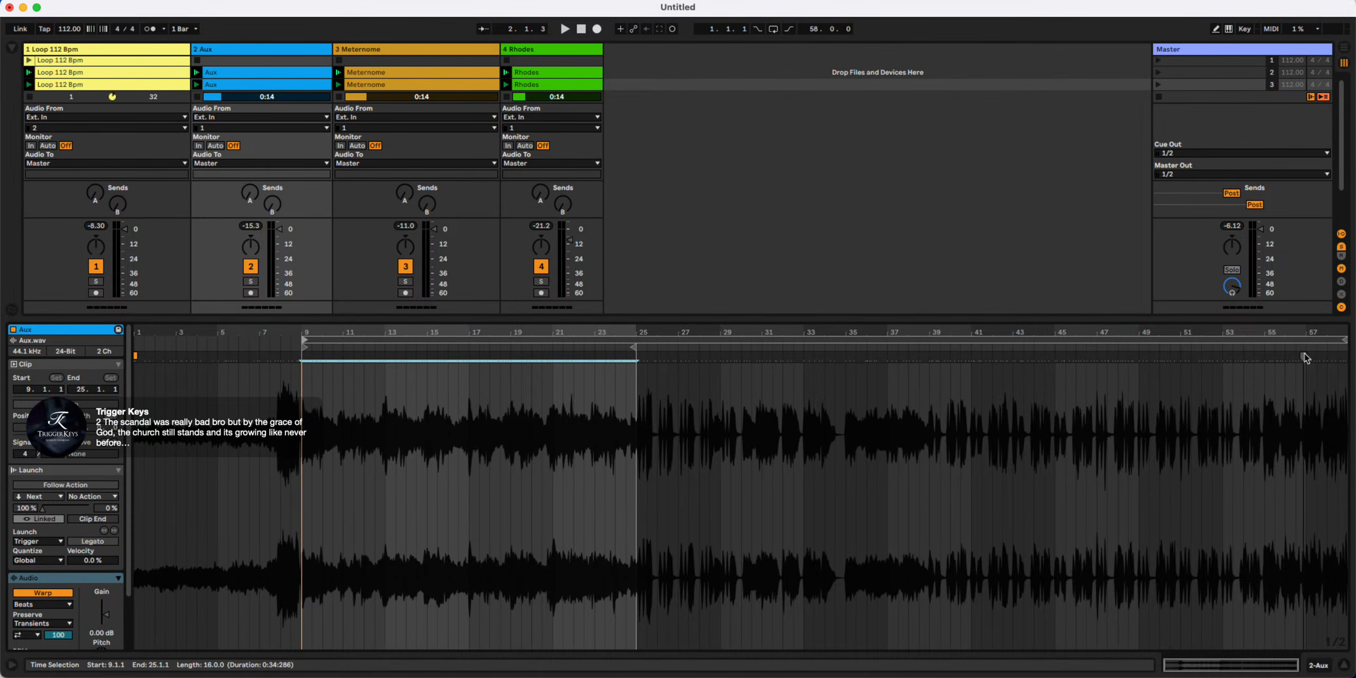
pyautogui.moveTo(1345, 340); pyautogui.dragTo(638, 362)
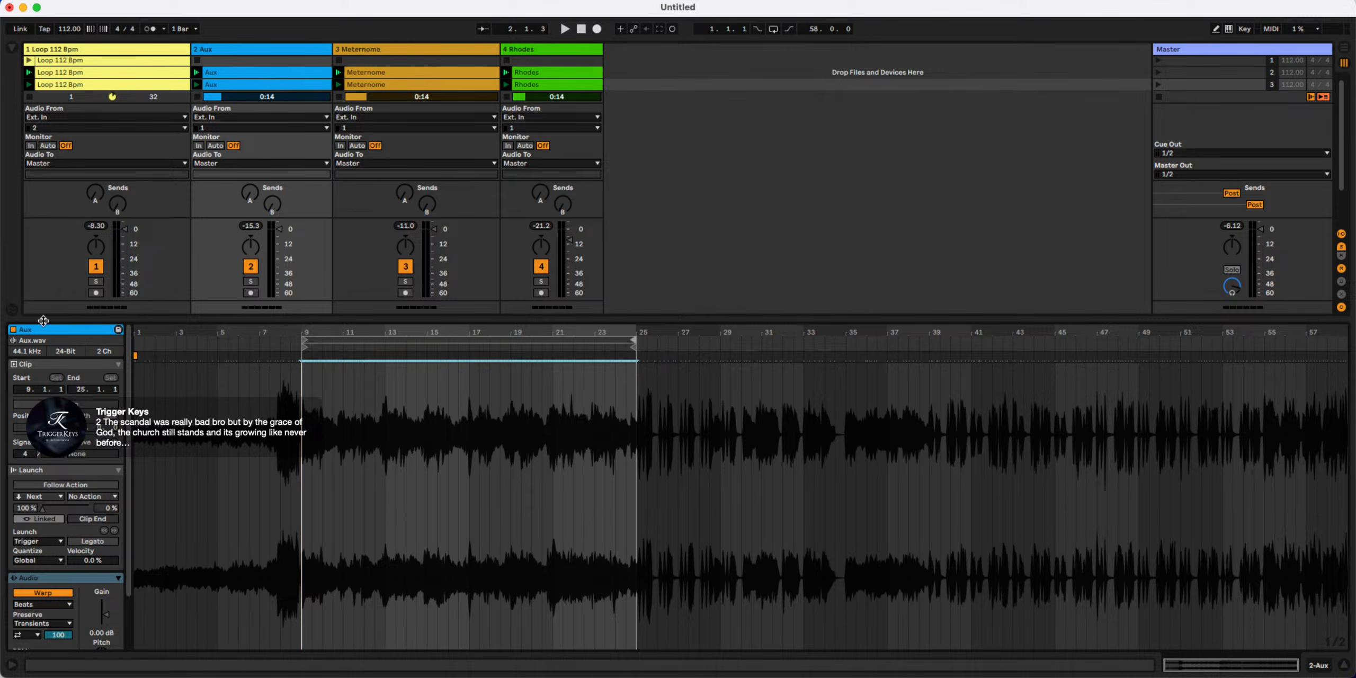
pyautogui.click(67, 404)
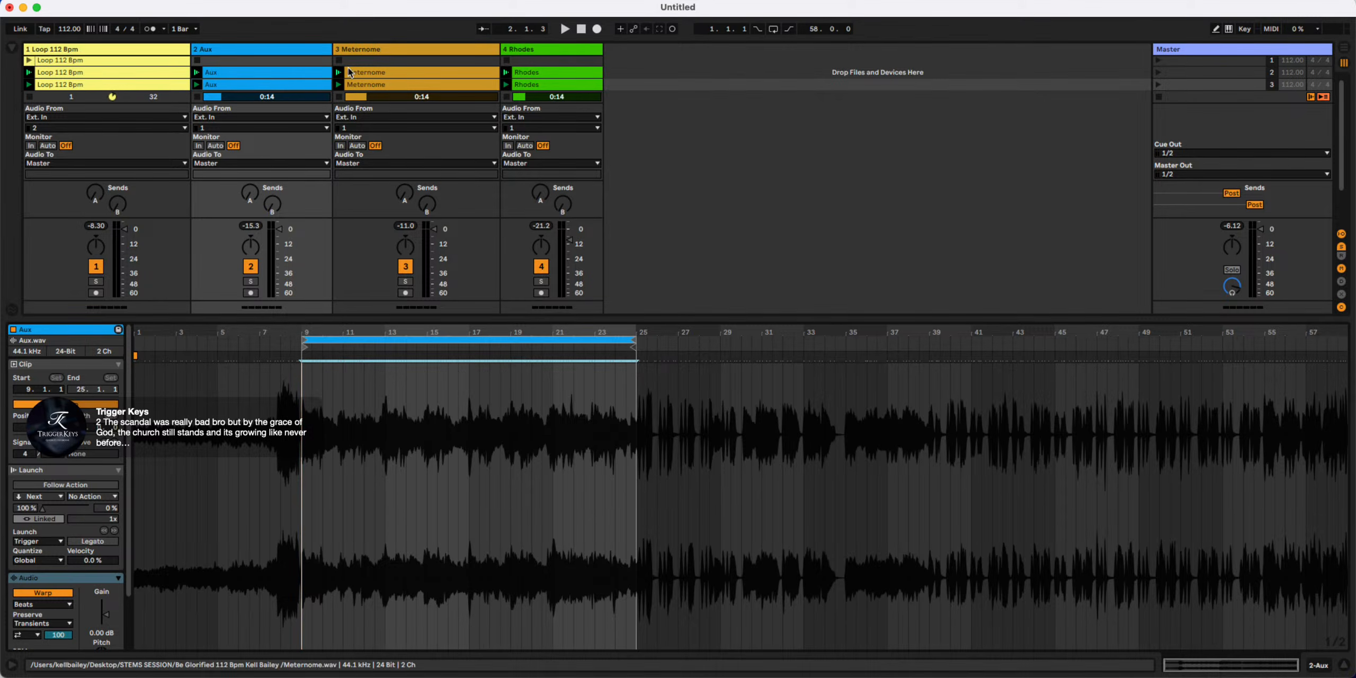
pyautogui.scroll(-1, 372, 75)
# Set the Meternome clip to start at bar 9 and loop through bar 25
pyautogui.click(373, 76)
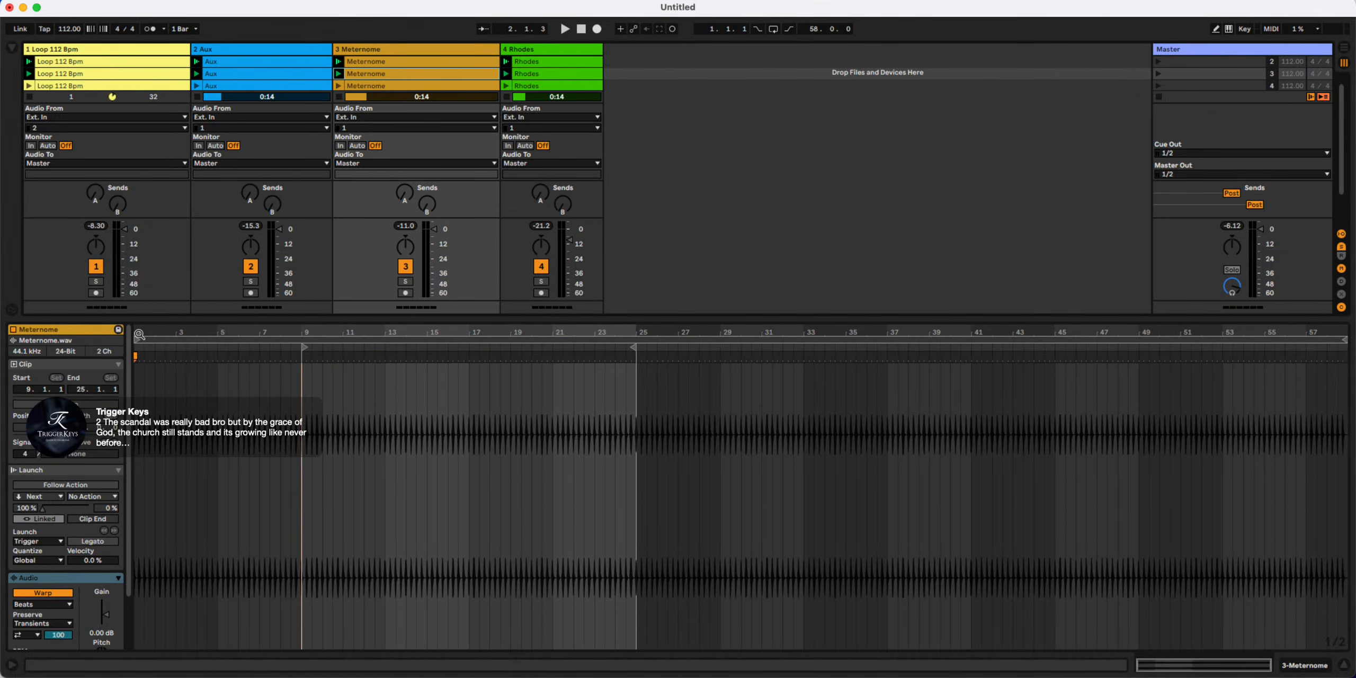
pyautogui.moveTo(144, 339); pyautogui.dragTo(313, 342)
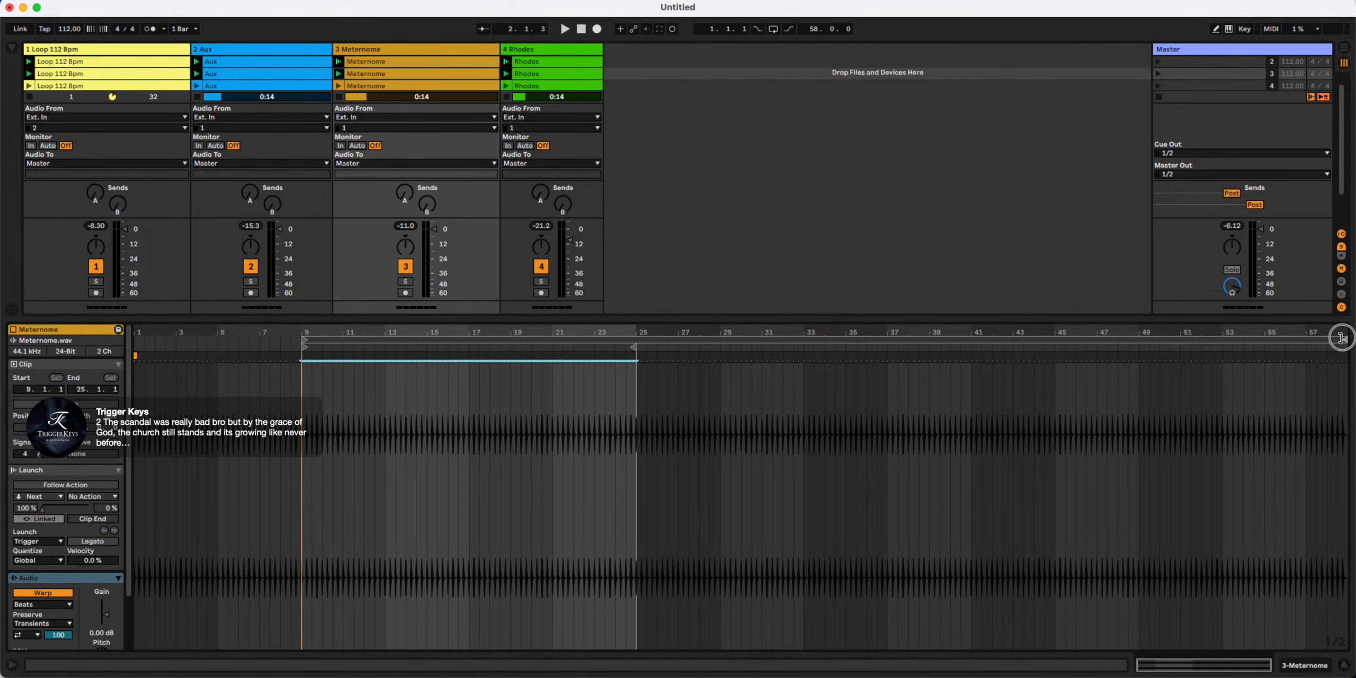
pyautogui.moveTo(1342, 338); pyautogui.dragTo(636, 339)
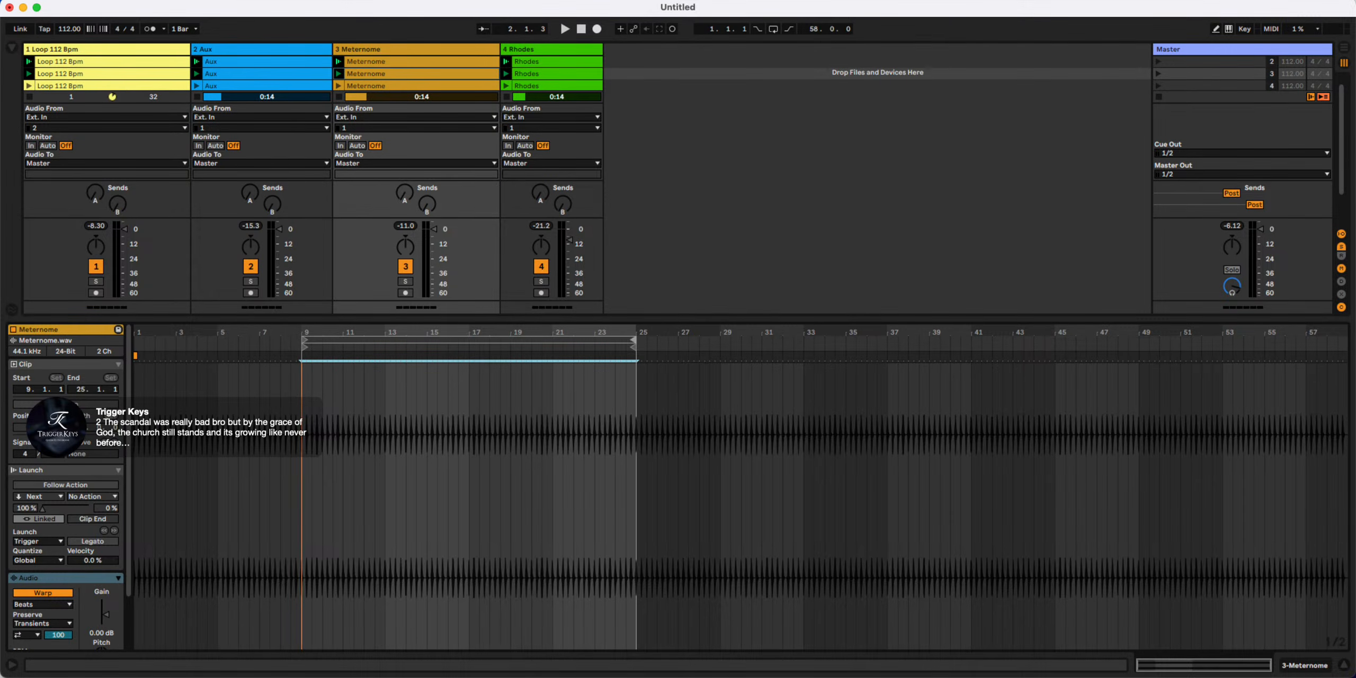
pyautogui.click(60, 404)
# Set the Rhodes clip to loop bars 9–25, then return to the full Session grid
pyautogui.click(540, 73)
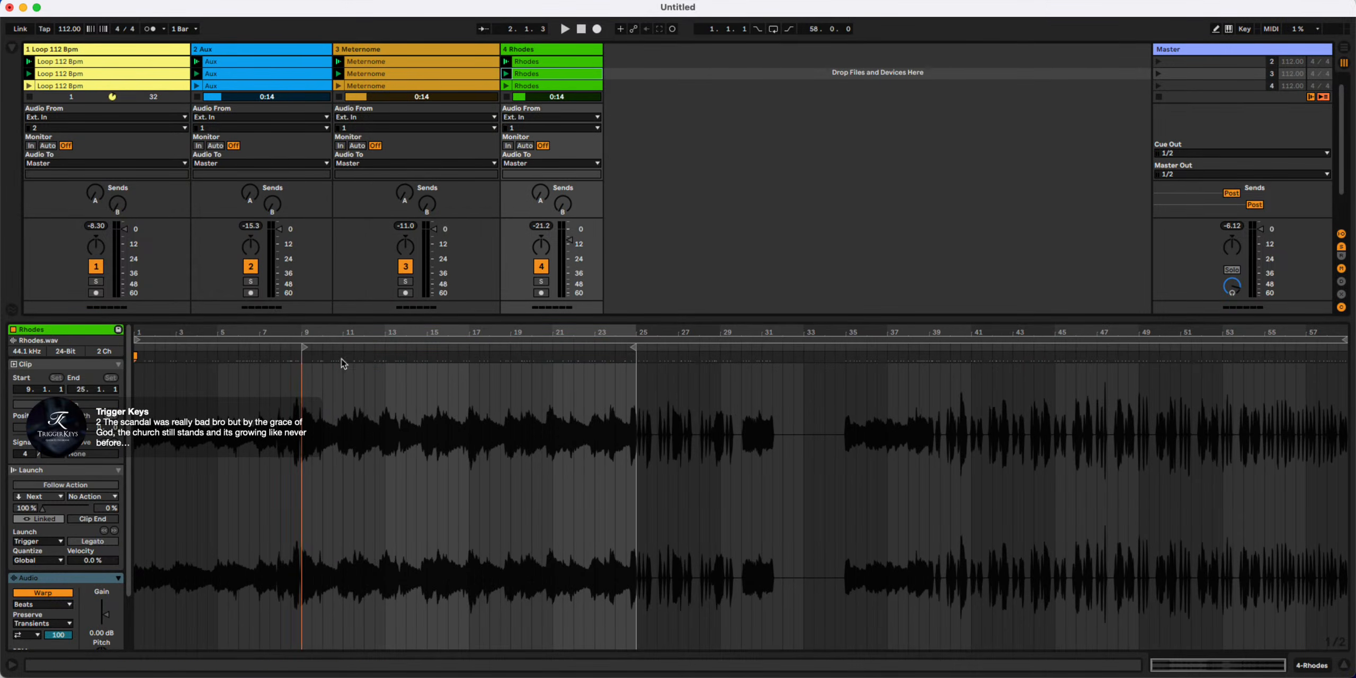
pyautogui.moveTo(137, 341); pyautogui.dragTo(294, 349)
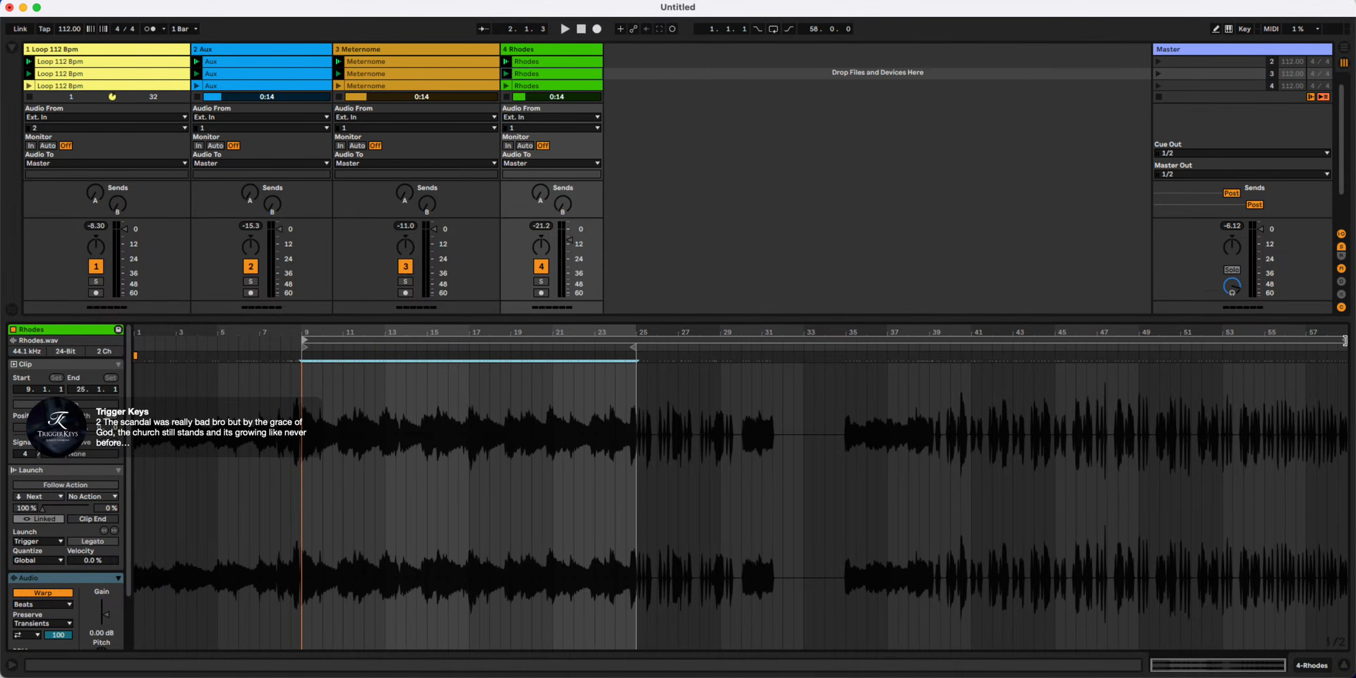
pyautogui.moveTo(1344, 341); pyautogui.dragTo(635, 354)
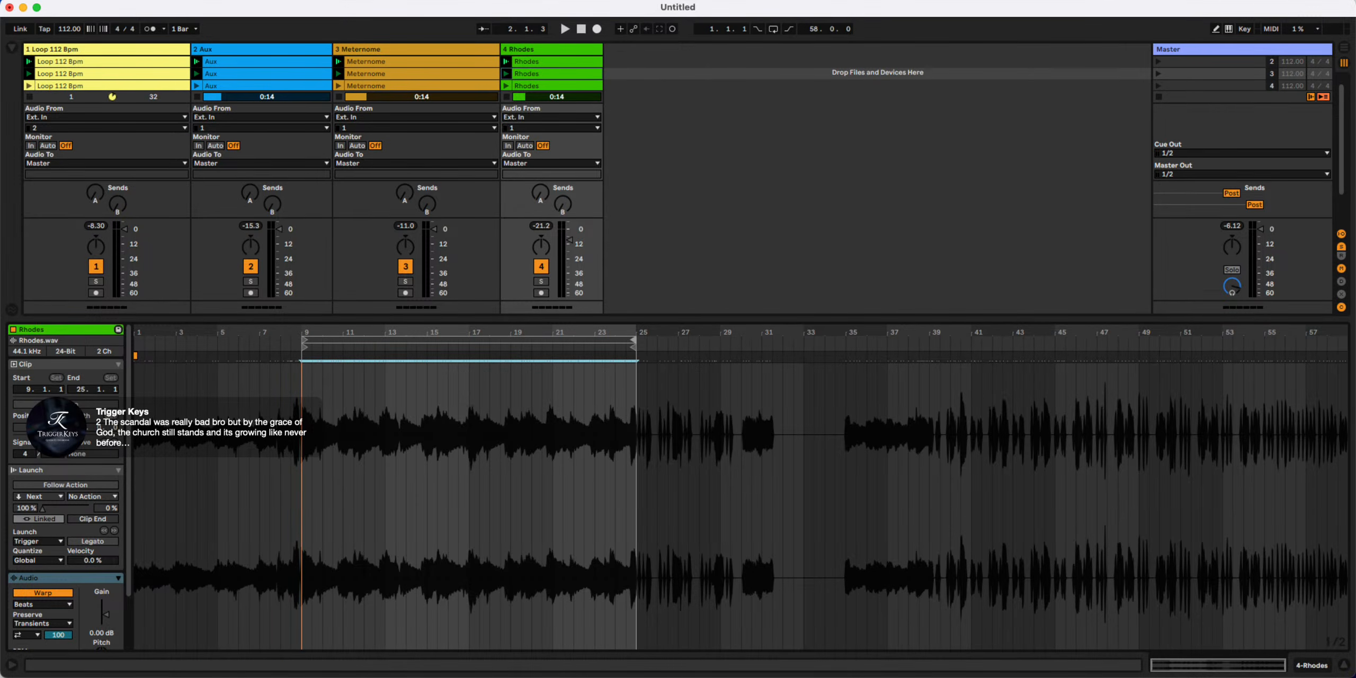
pyautogui.click(67, 404)
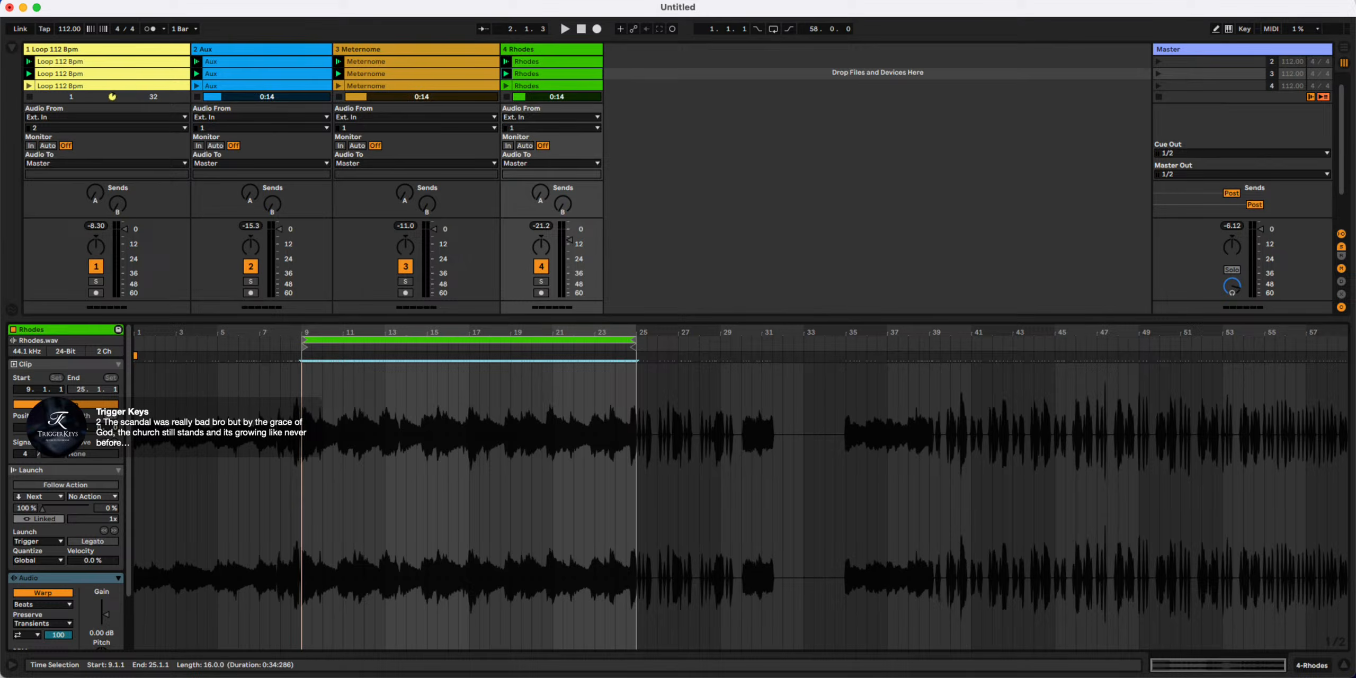
pyautogui.click(1344, 666)
pyautogui.click(214, 100)
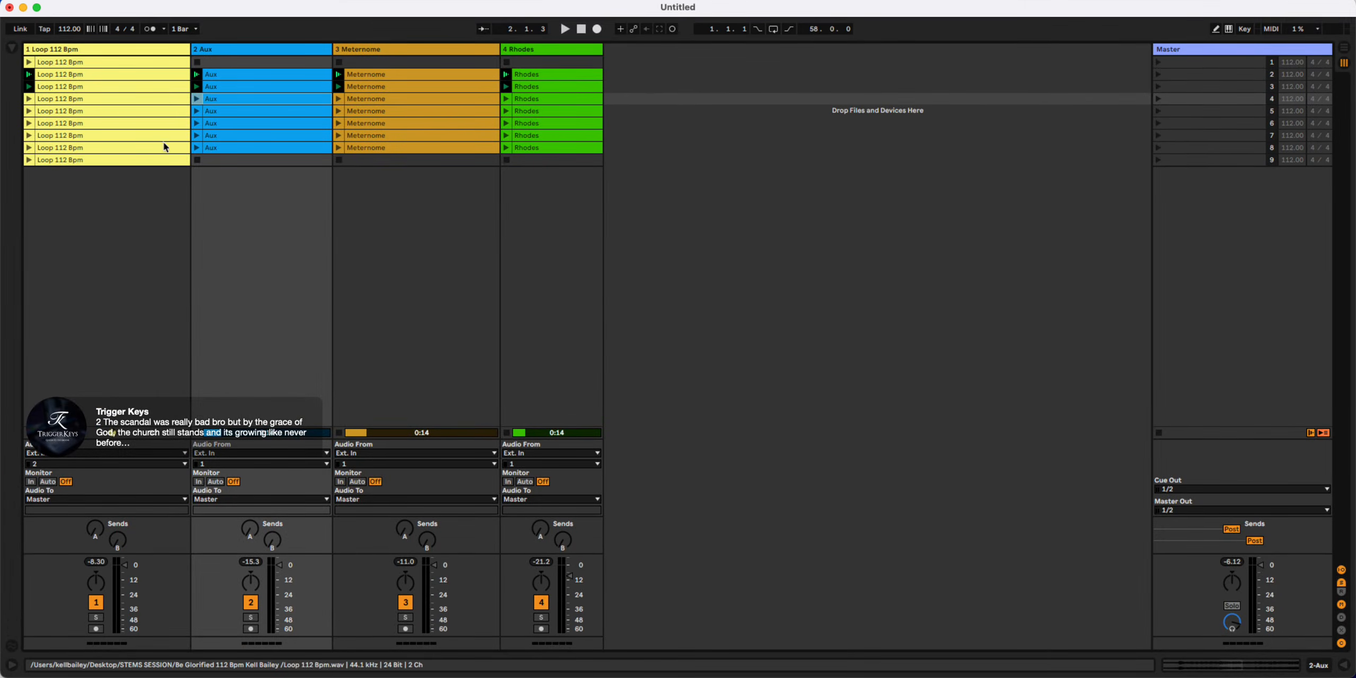
# Delete the scene-9 Loop 112 Bpm clip and review the Aux, Meternome and Rhodes loop settings
pyautogui.click(134, 161)
pyautogui.press('Delete')
pyautogui.doubleClick(231, 101)
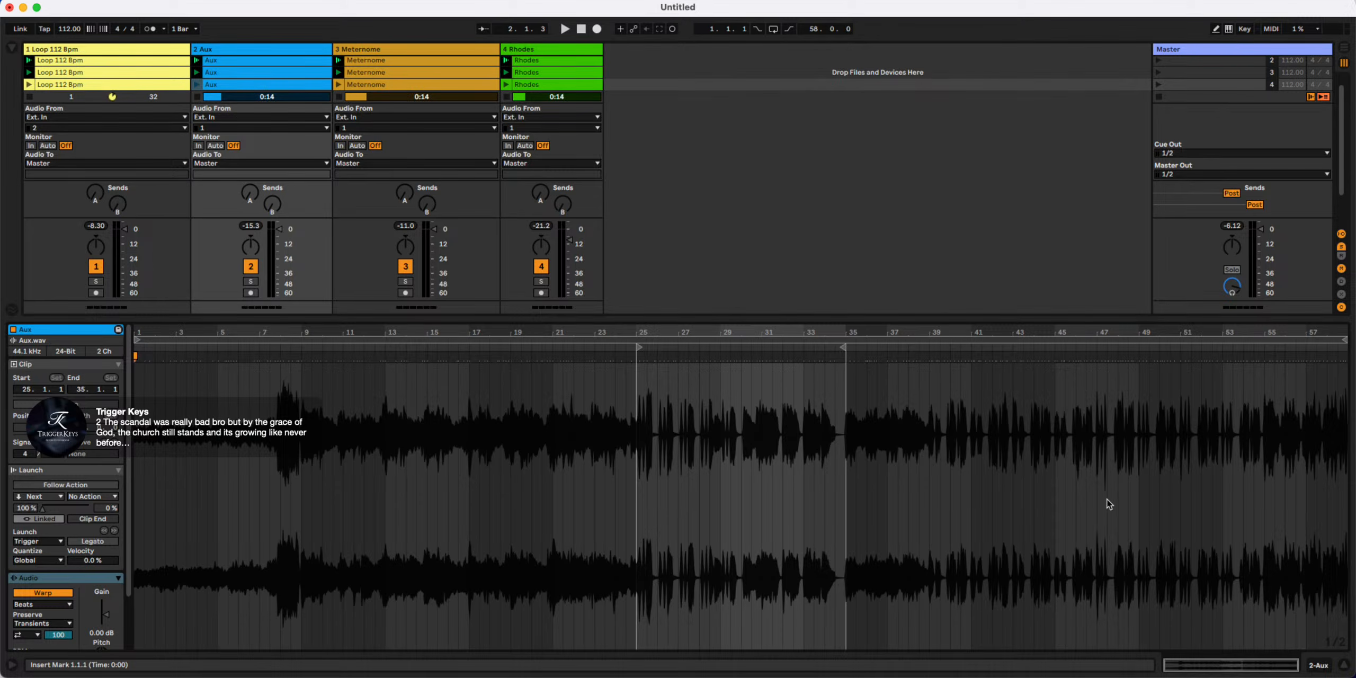
pyautogui.click(1346, 669)
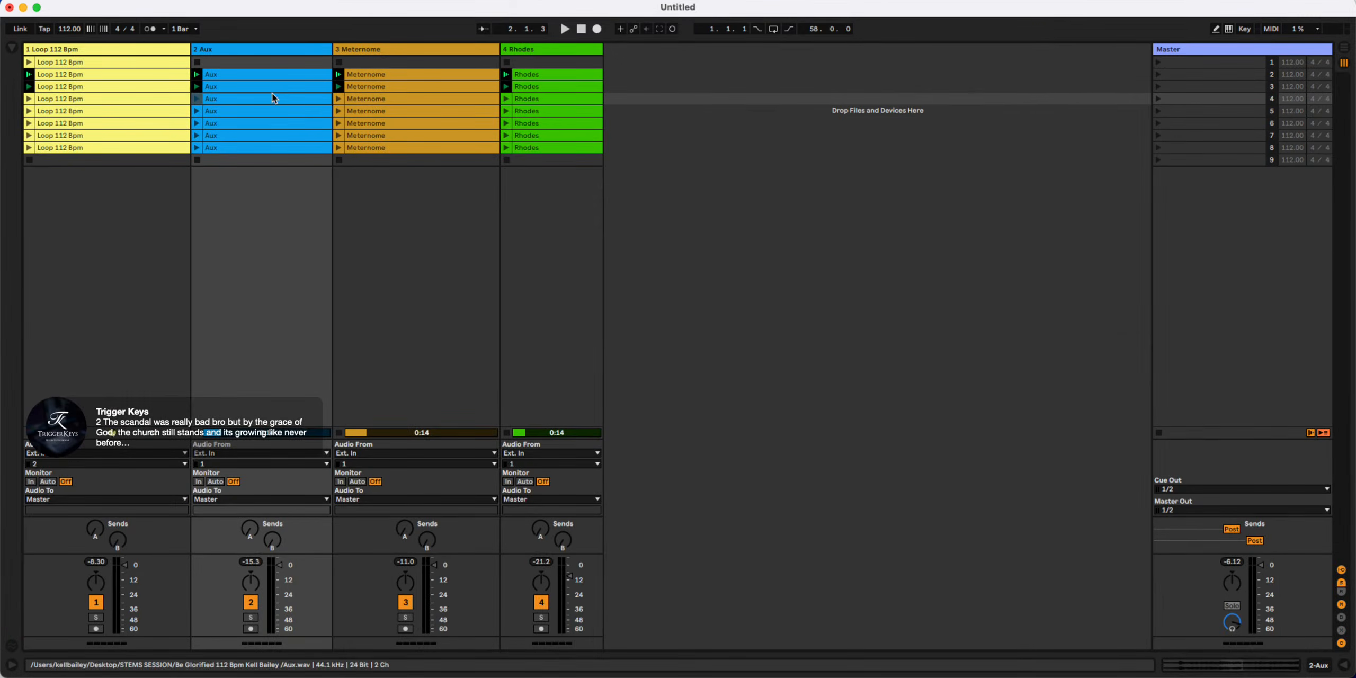
pyautogui.doubleClick(214, 82)
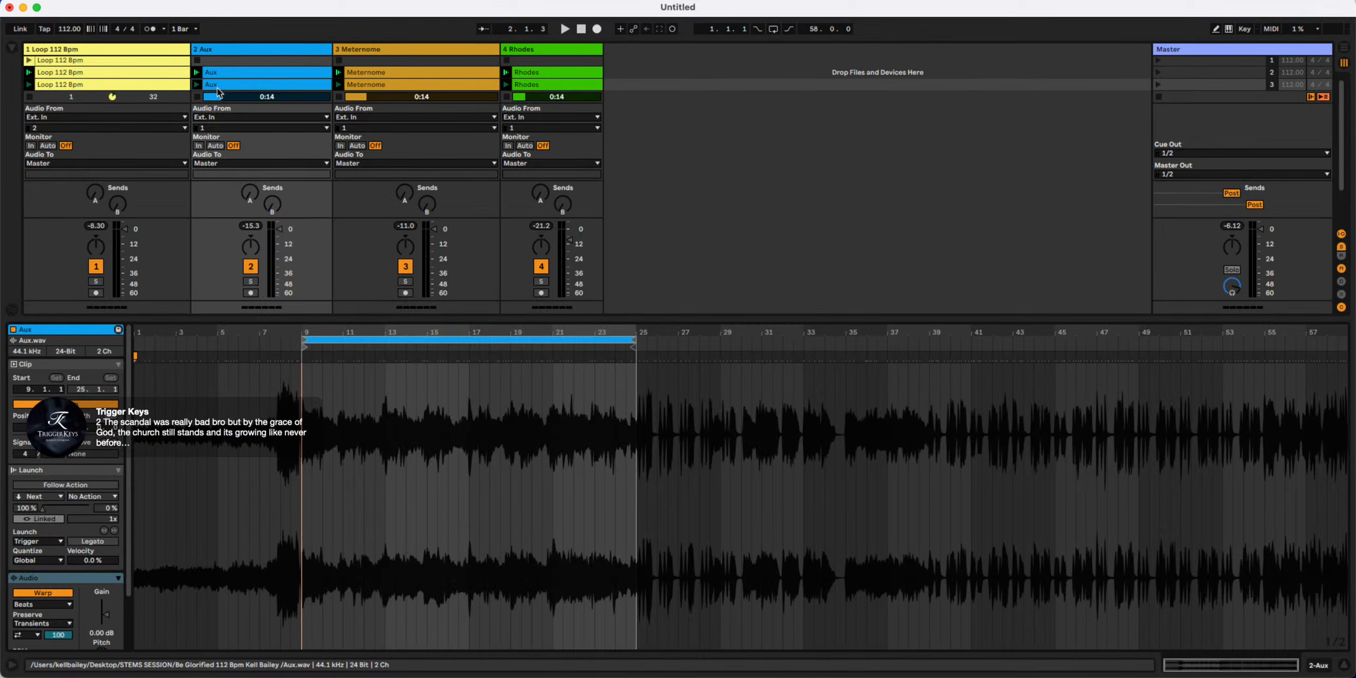
pyautogui.click(371, 84)
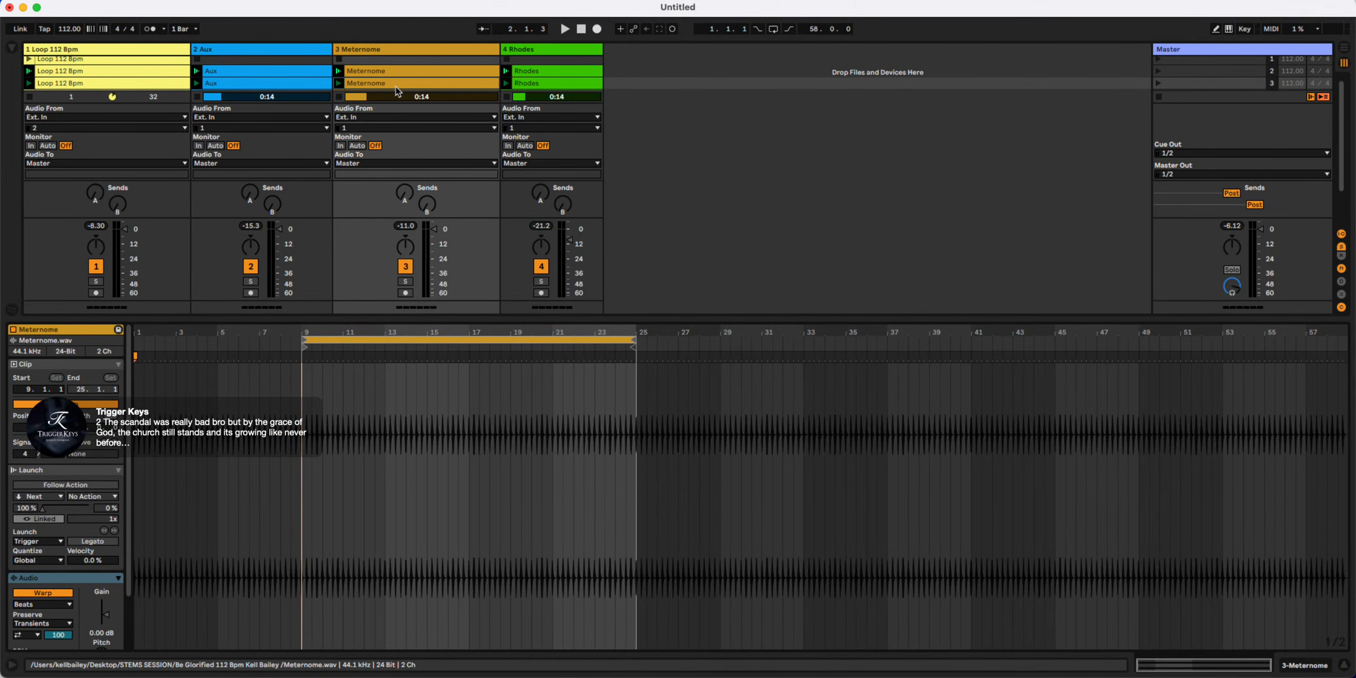
pyautogui.click(521, 85)
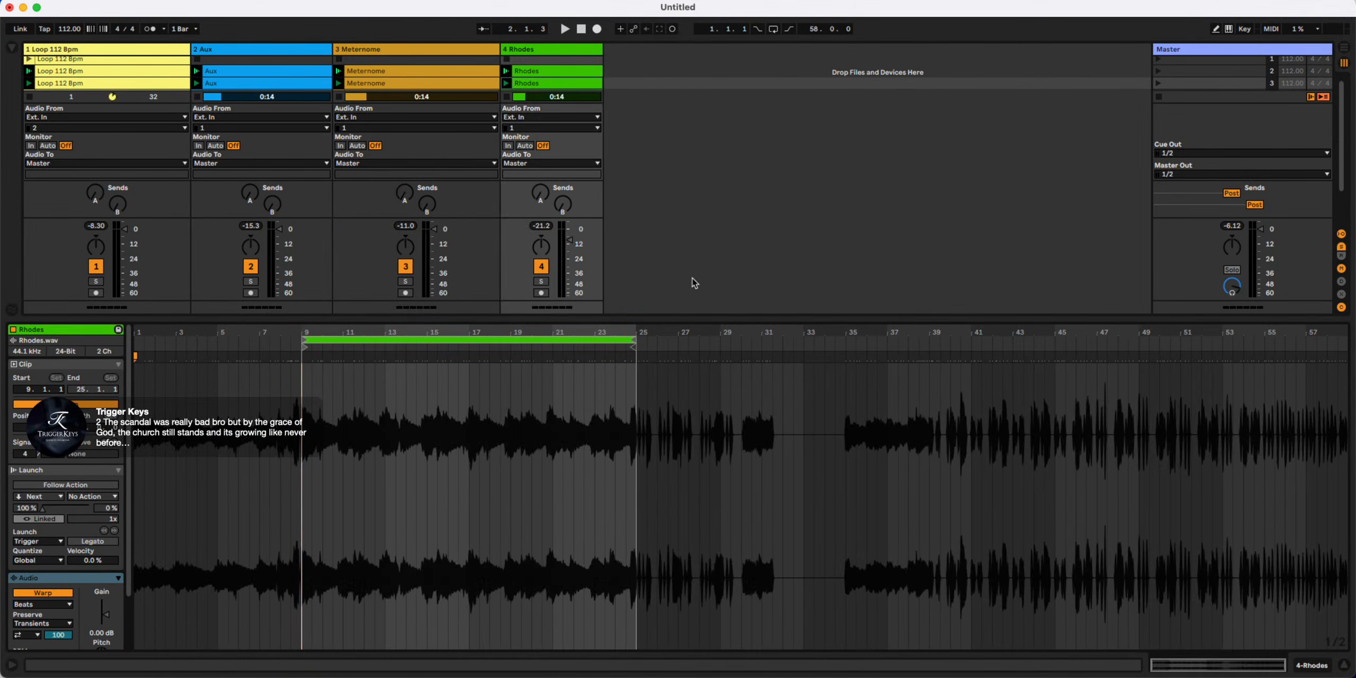
pyautogui.click(1345, 666)
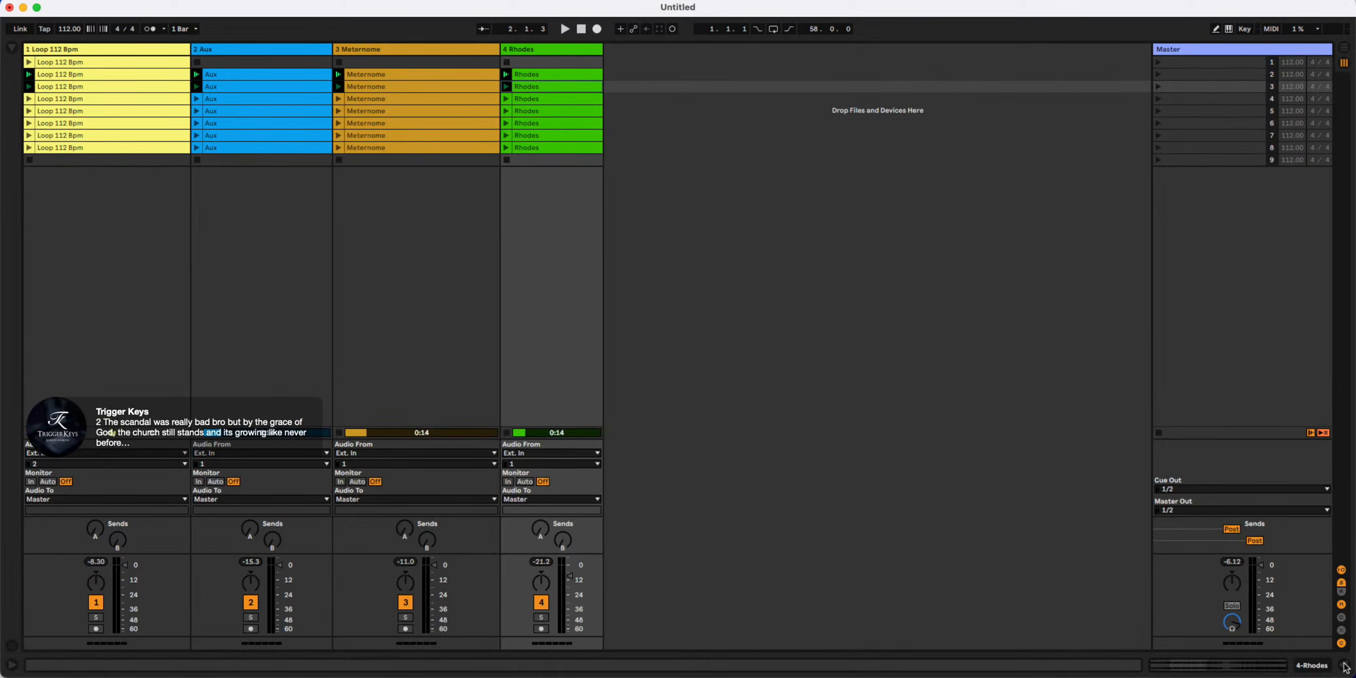
# Make the scene-4 Aux clip loop bars 25–35 and hide the track routing
pyautogui.doubleClick(233, 101)
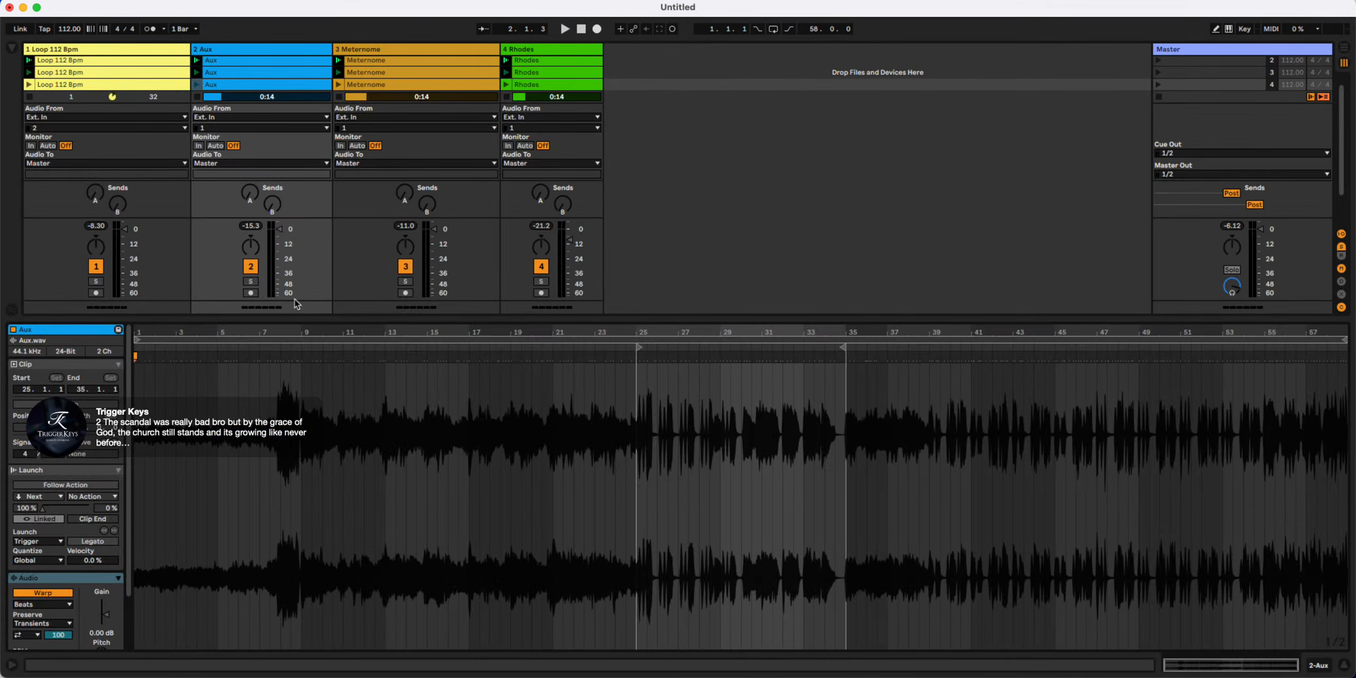
pyautogui.moveTo(136, 339); pyautogui.dragTo(636, 339)
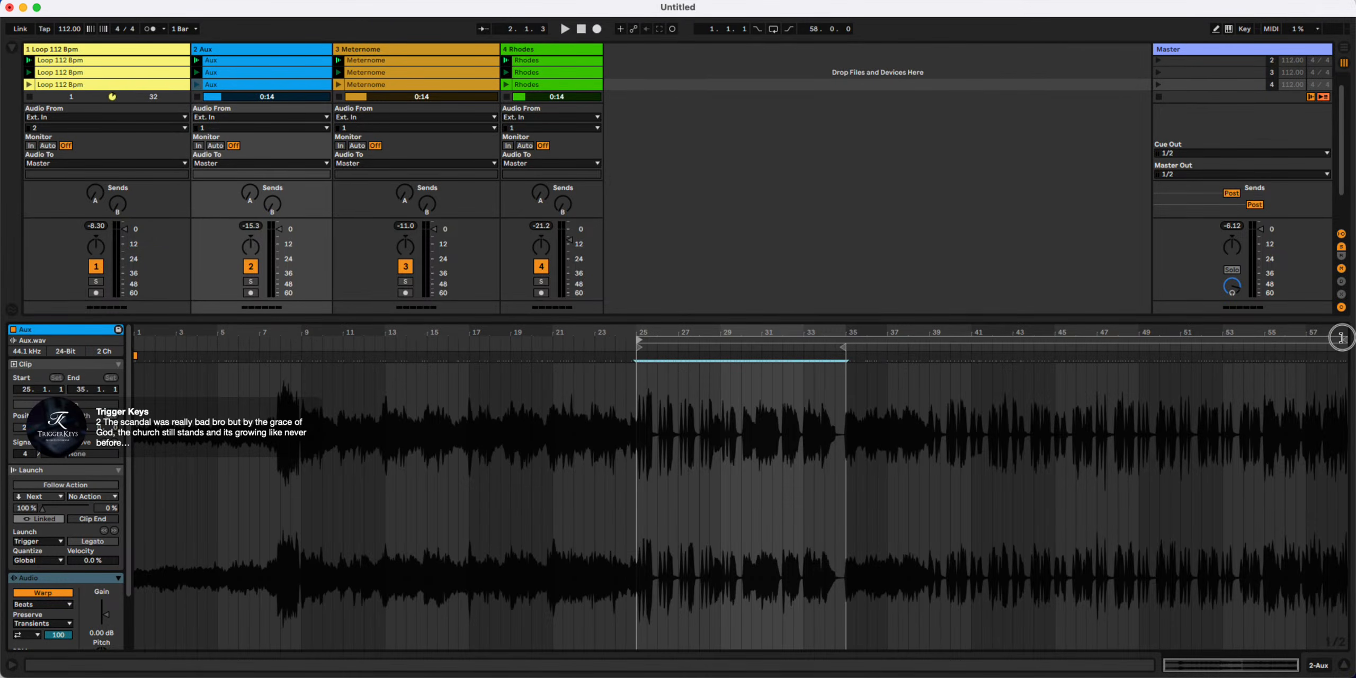
pyautogui.moveTo(1342, 338)
pyautogui.mouseDown()
pyautogui.moveTo(809, 333)
pyautogui.moveTo(845, 340)
pyautogui.mouseUp()
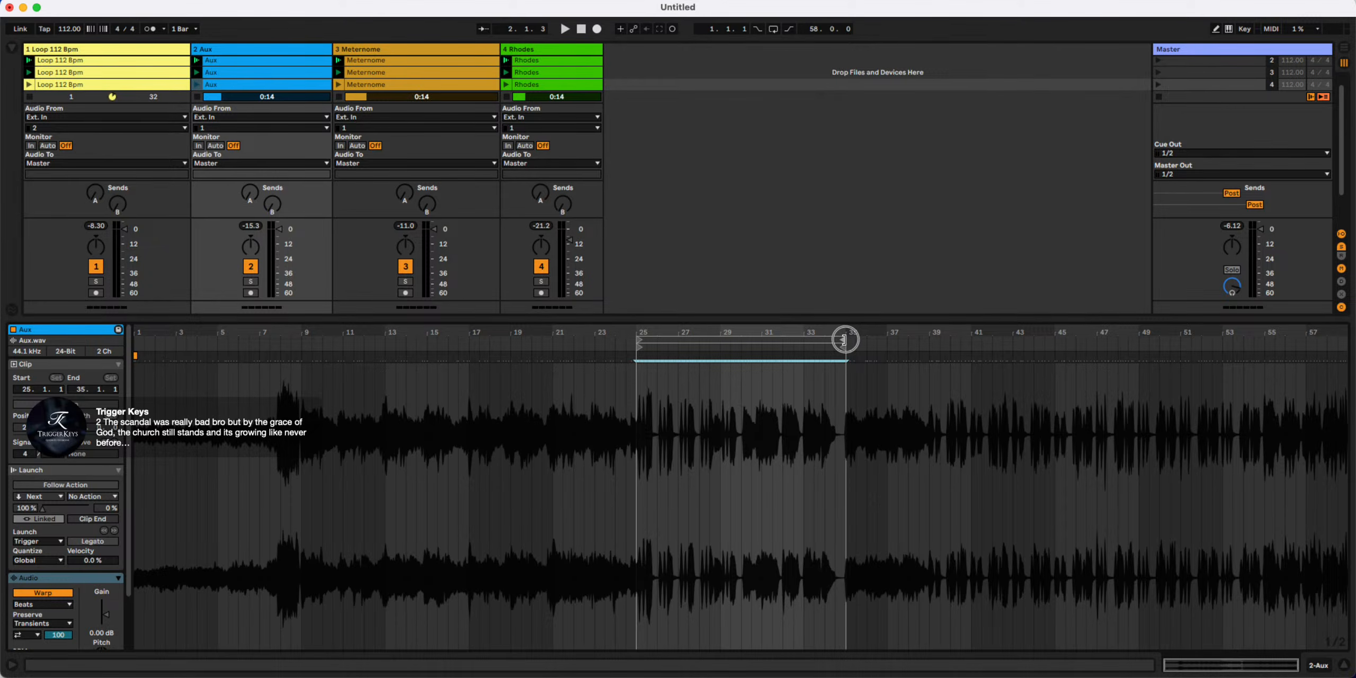
pyautogui.click(80, 403)
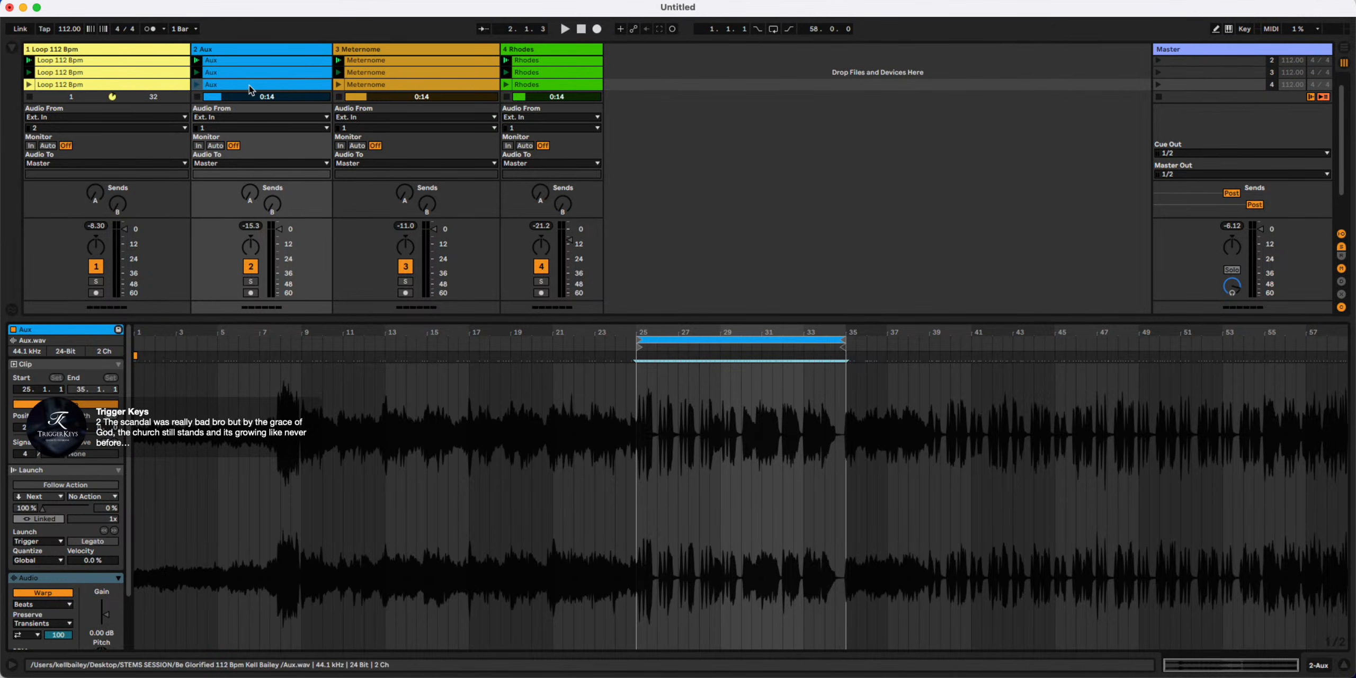
pyautogui.click(1342, 235)
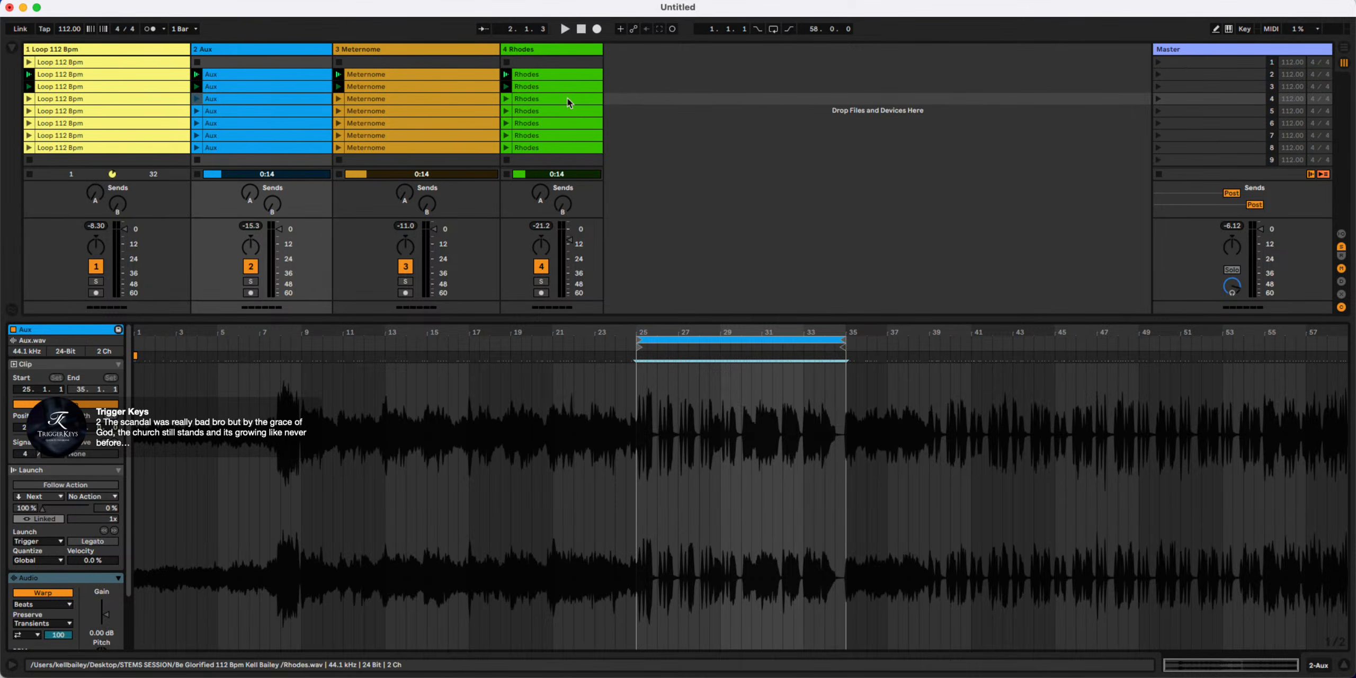
# Set the scene-5 Aux clip to bars 35–39 and the scene-6 Aux clip to bars 39–47
pyautogui.click(224, 111)
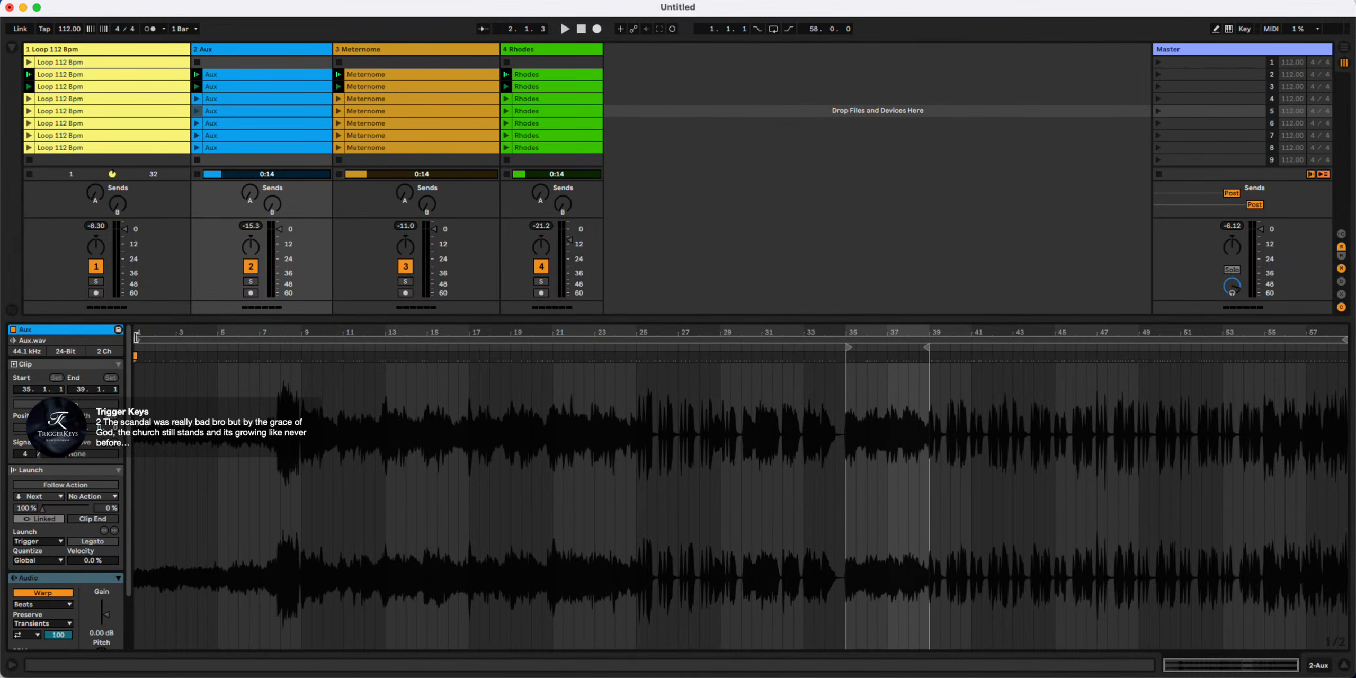
pyautogui.moveTo(136, 339)
pyautogui.mouseDown()
pyautogui.moveTo(717, 342)
pyautogui.moveTo(844, 359)
pyautogui.mouseUp()
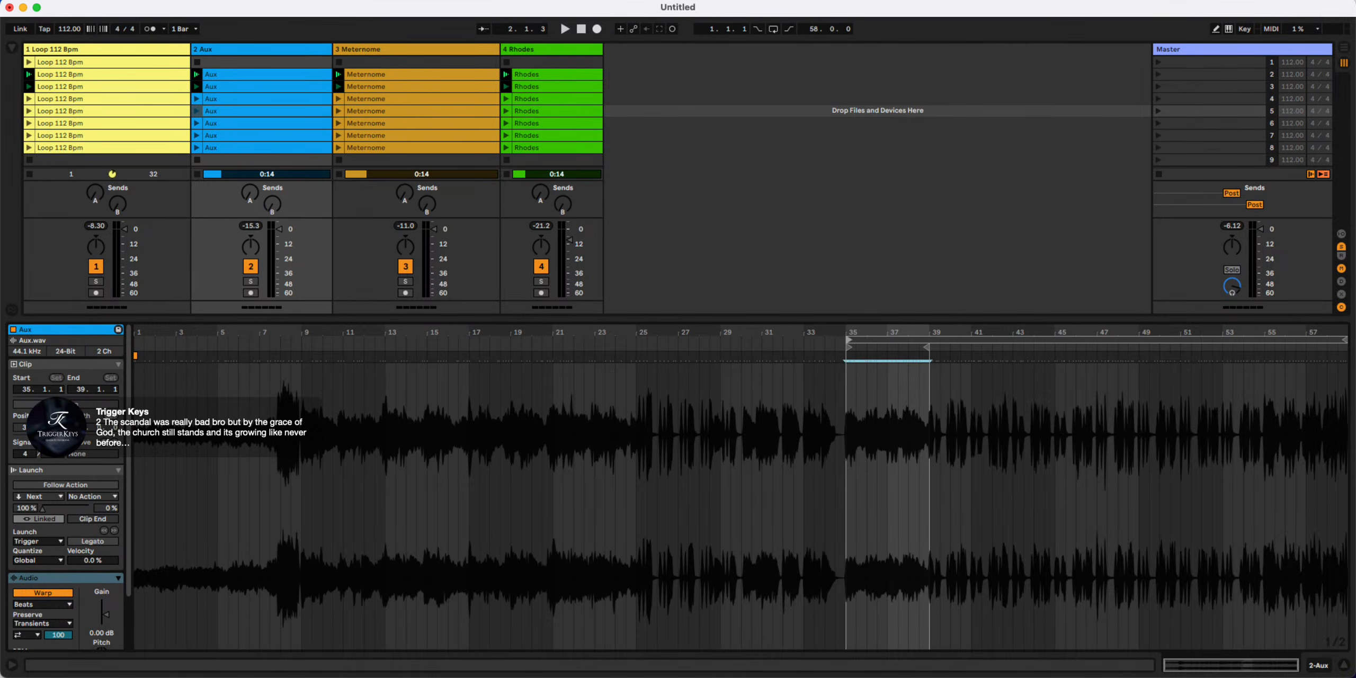
pyautogui.moveTo(1344, 339); pyautogui.dragTo(928, 350)
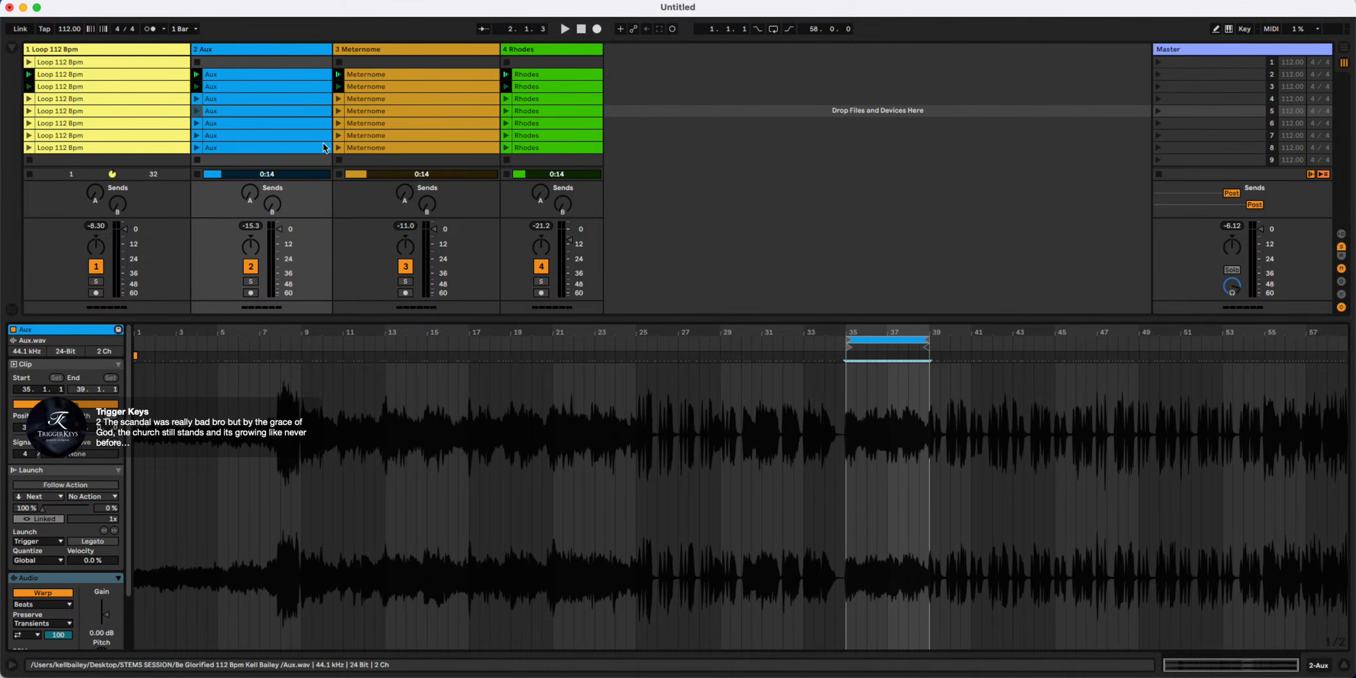
pyautogui.click(225, 123)
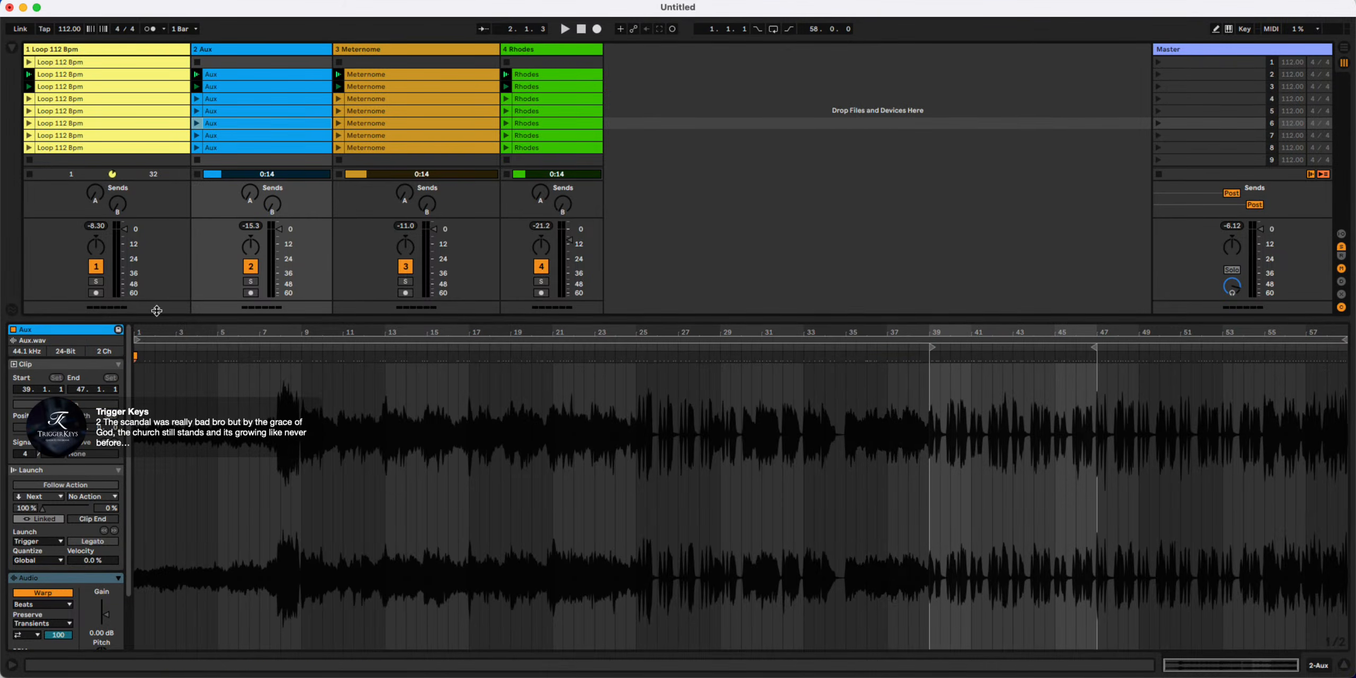
pyautogui.moveTo(919, 374); pyautogui.dragTo(930, 375)
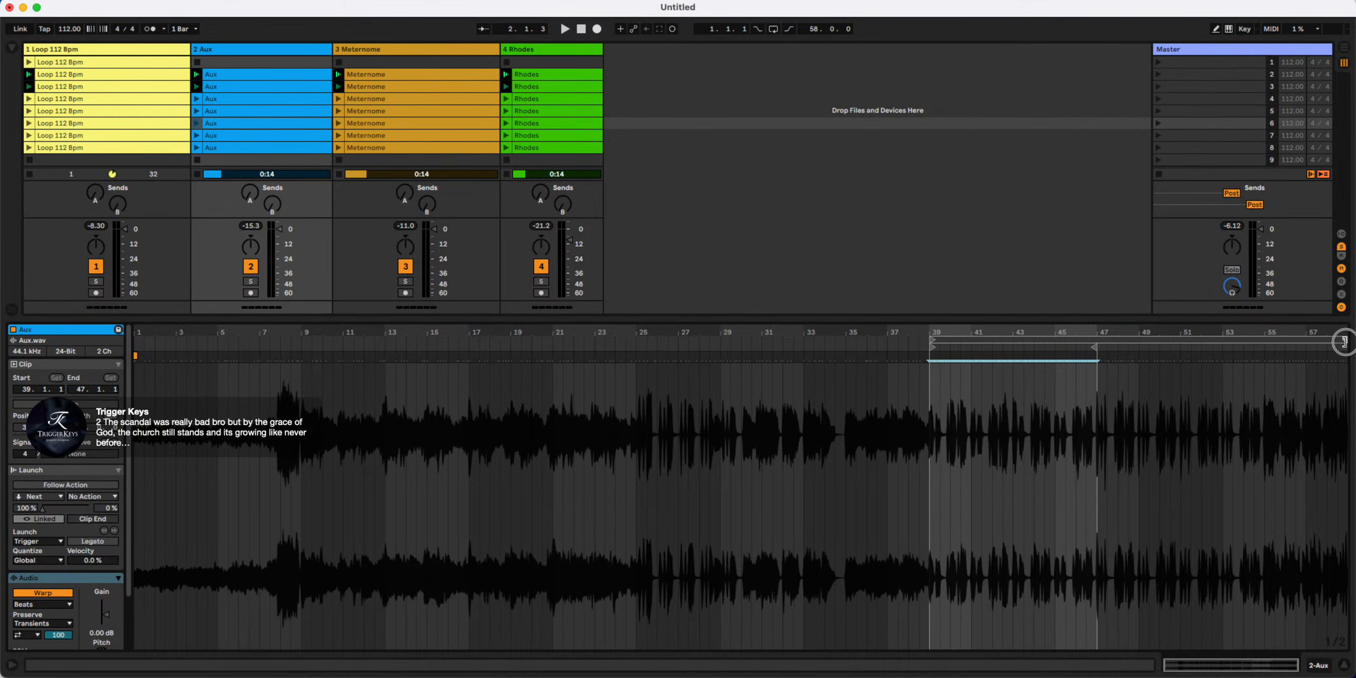
pyautogui.moveTo(1345, 342); pyautogui.dragTo(1095, 342)
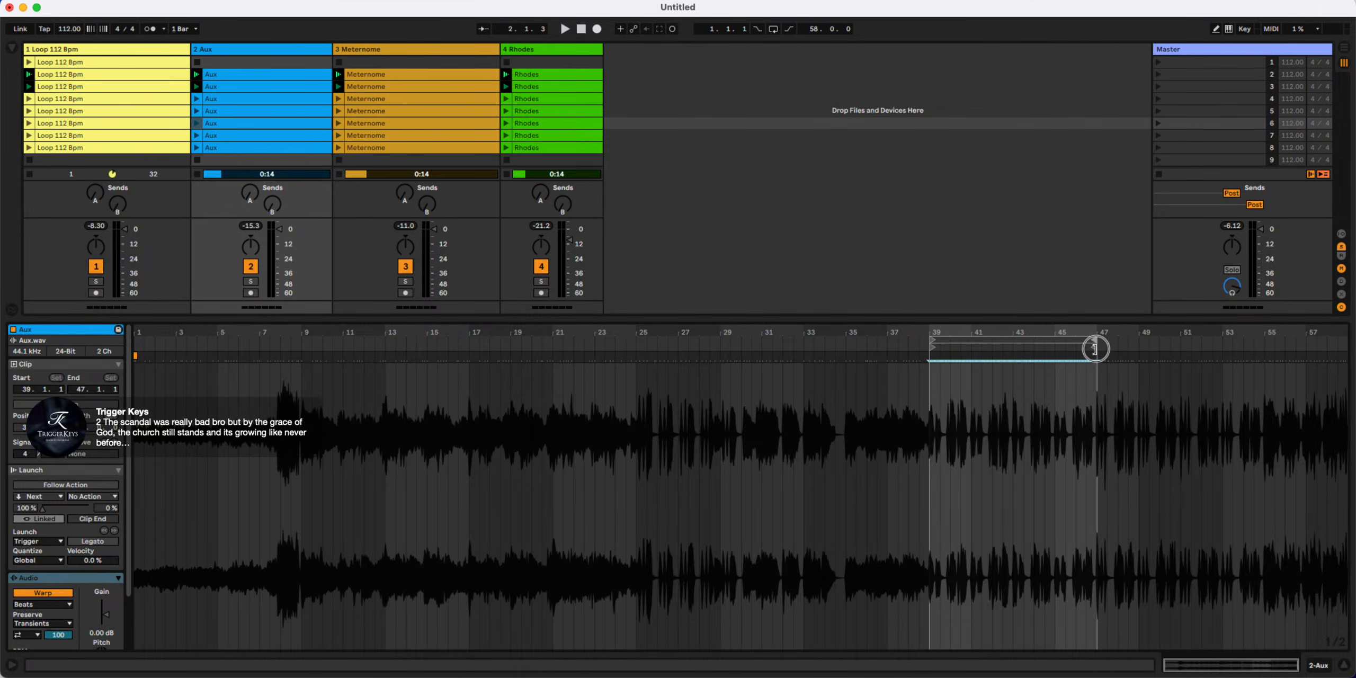
# Set the scene-7 Aux clip to bars 47–55 and start the scene-8 Aux clip at bar 55
pyautogui.click(242, 135)
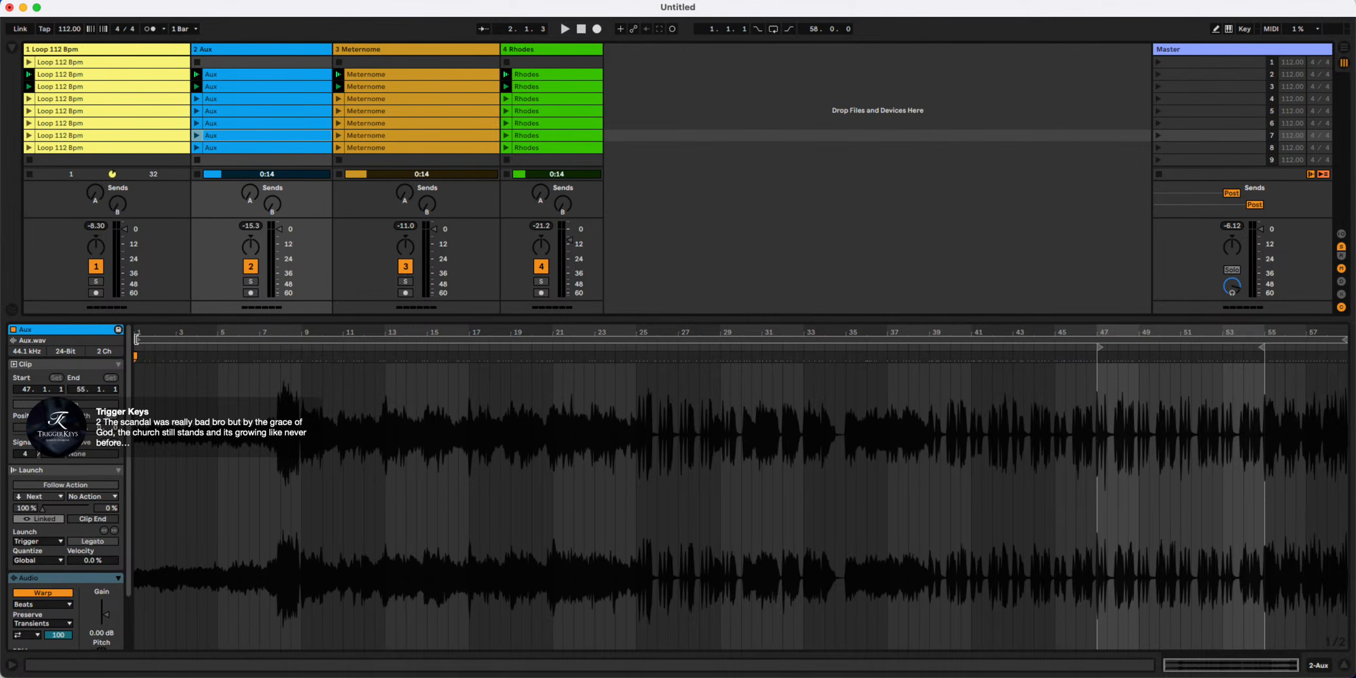
pyautogui.moveTo(136, 340); pyautogui.dragTo(1098, 376)
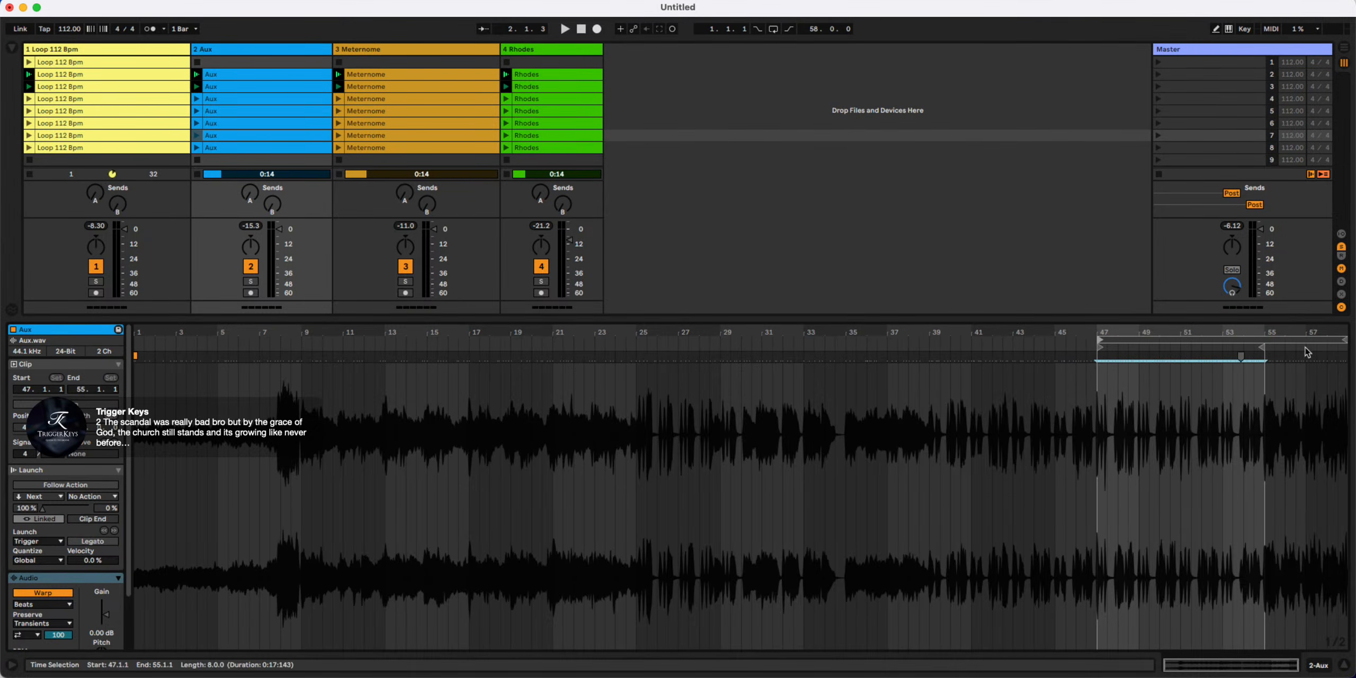
pyautogui.moveTo(1345, 340); pyautogui.dragTo(1266, 345)
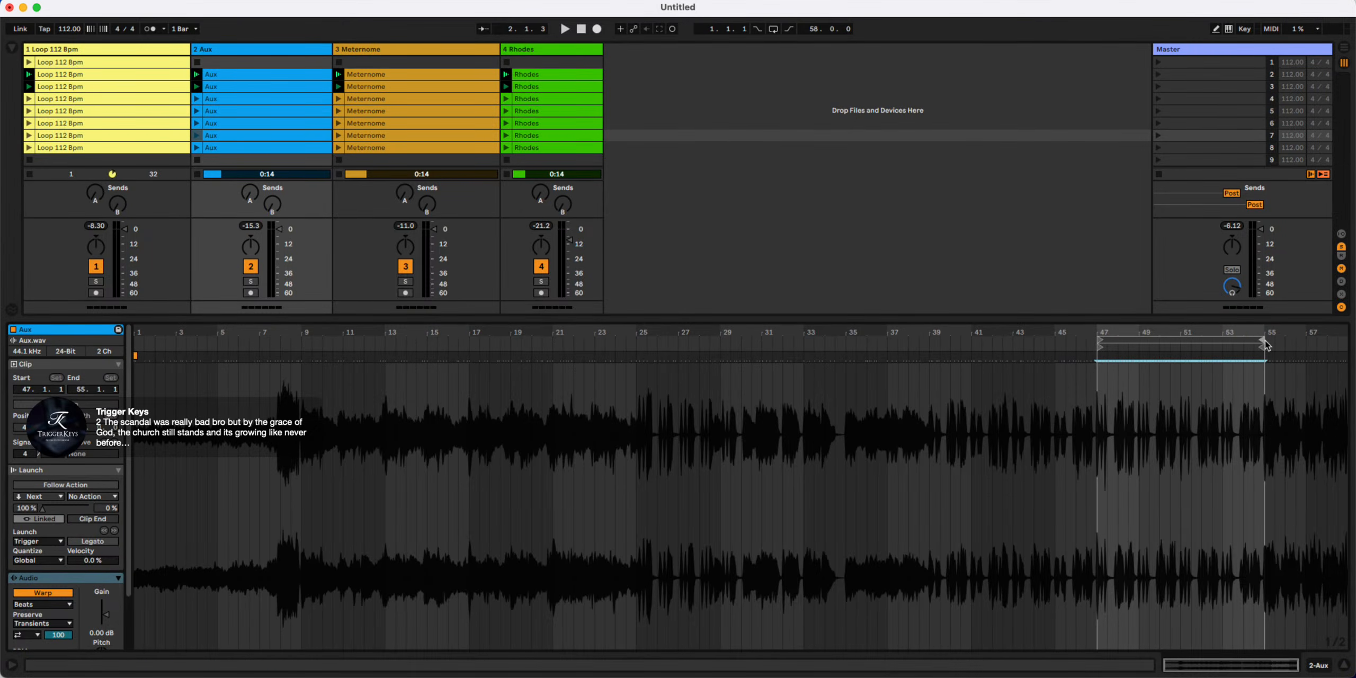
pyautogui.click(236, 145)
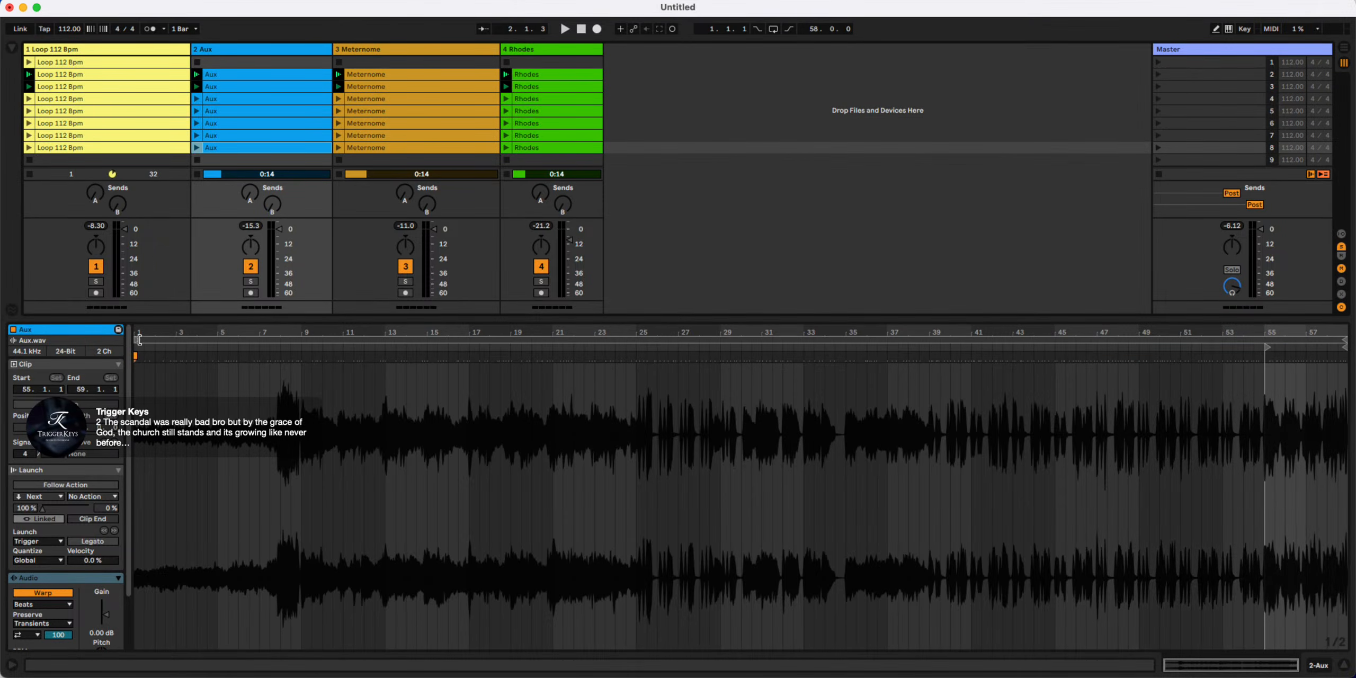
pyautogui.moveTo(138, 340); pyautogui.dragTo(1262, 463)
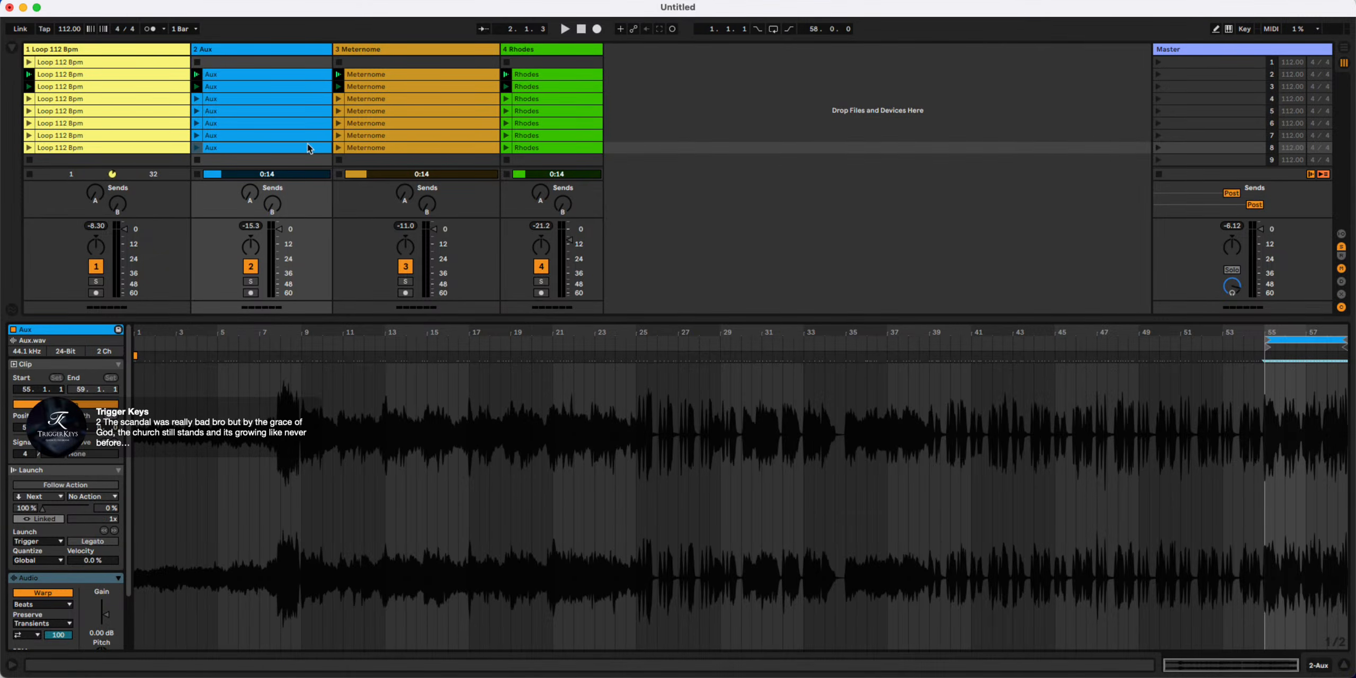
# Turn on Loop for the scene-7 and scene-6 Aux clips with Cmd+L, then check scenes 5 through 2
pyautogui.click(212, 136)
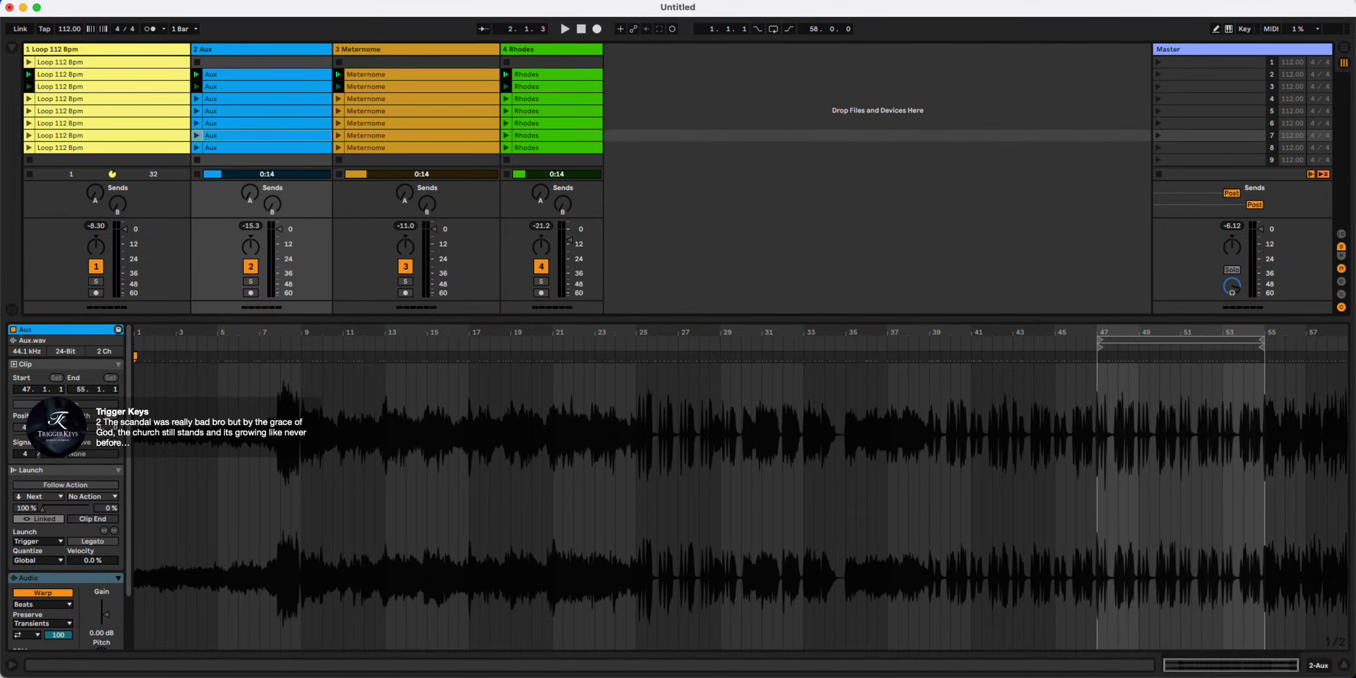
pyautogui.press('super+l')
pyautogui.click(242, 123)
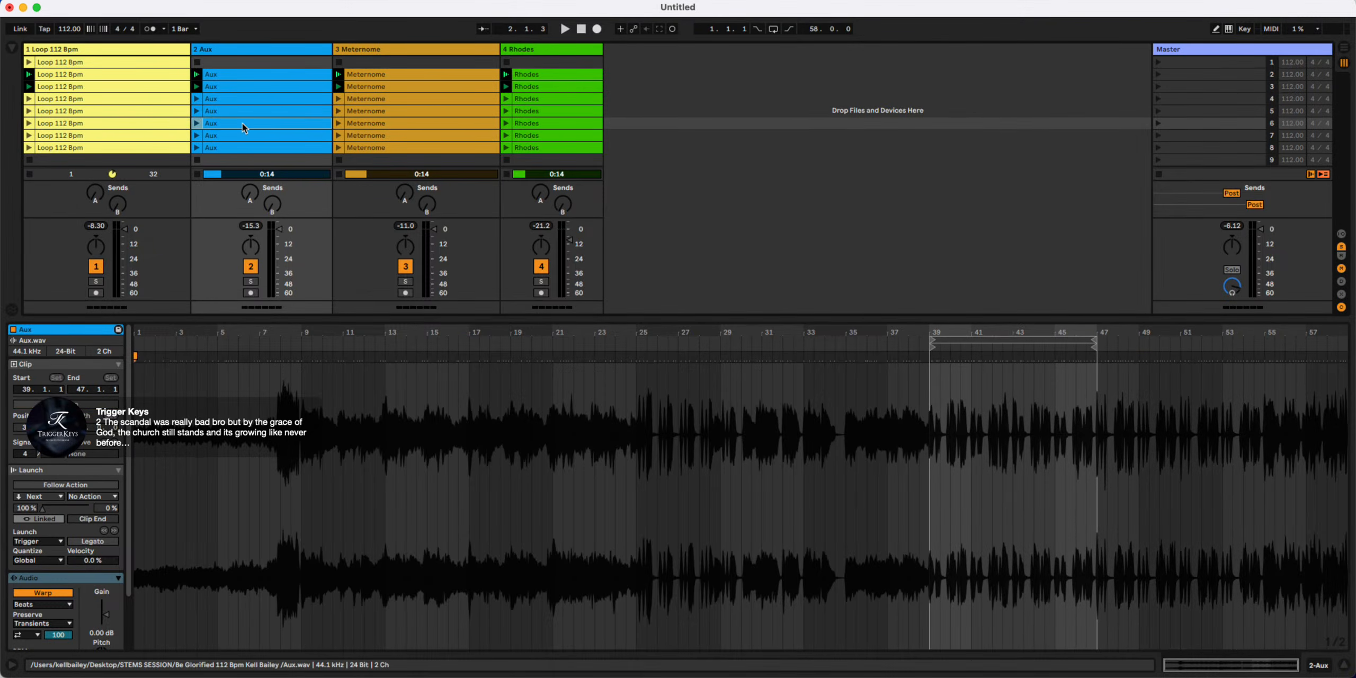
pyautogui.press('super+l')
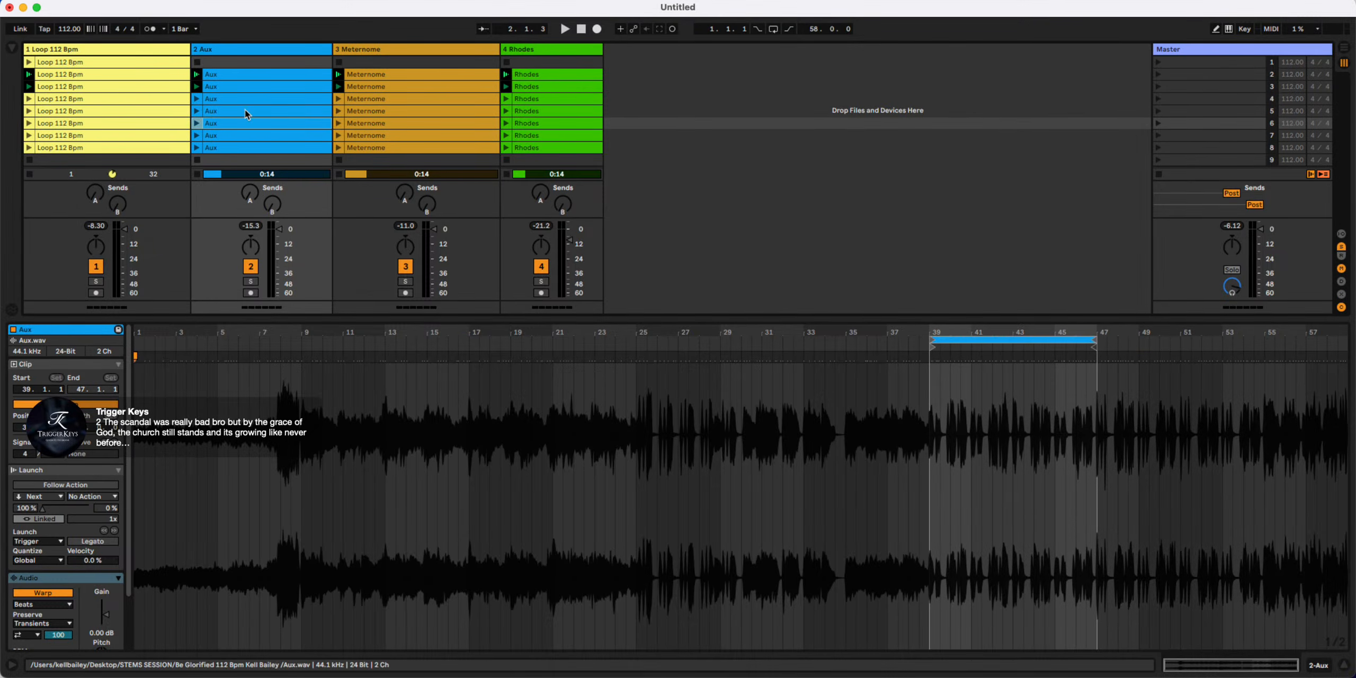
pyautogui.click(231, 110)
pyautogui.click(236, 99)
pyautogui.click(236, 86)
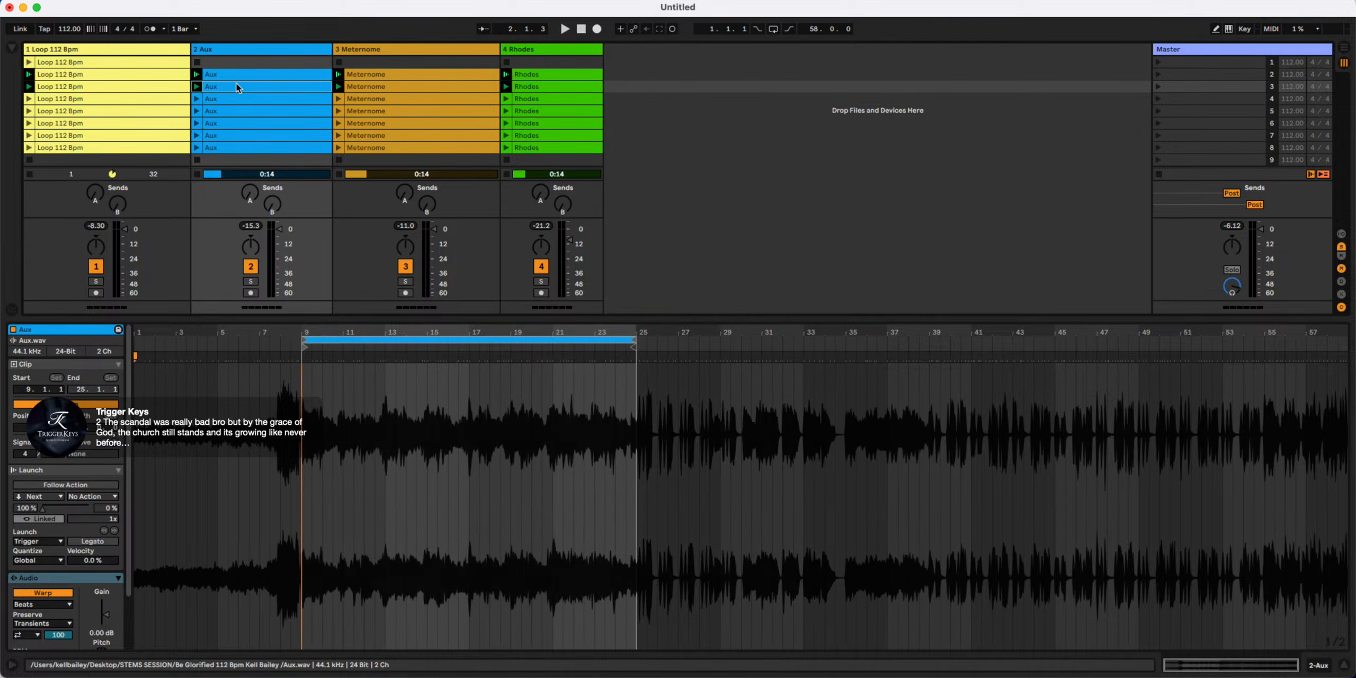
pyautogui.click(237, 74)
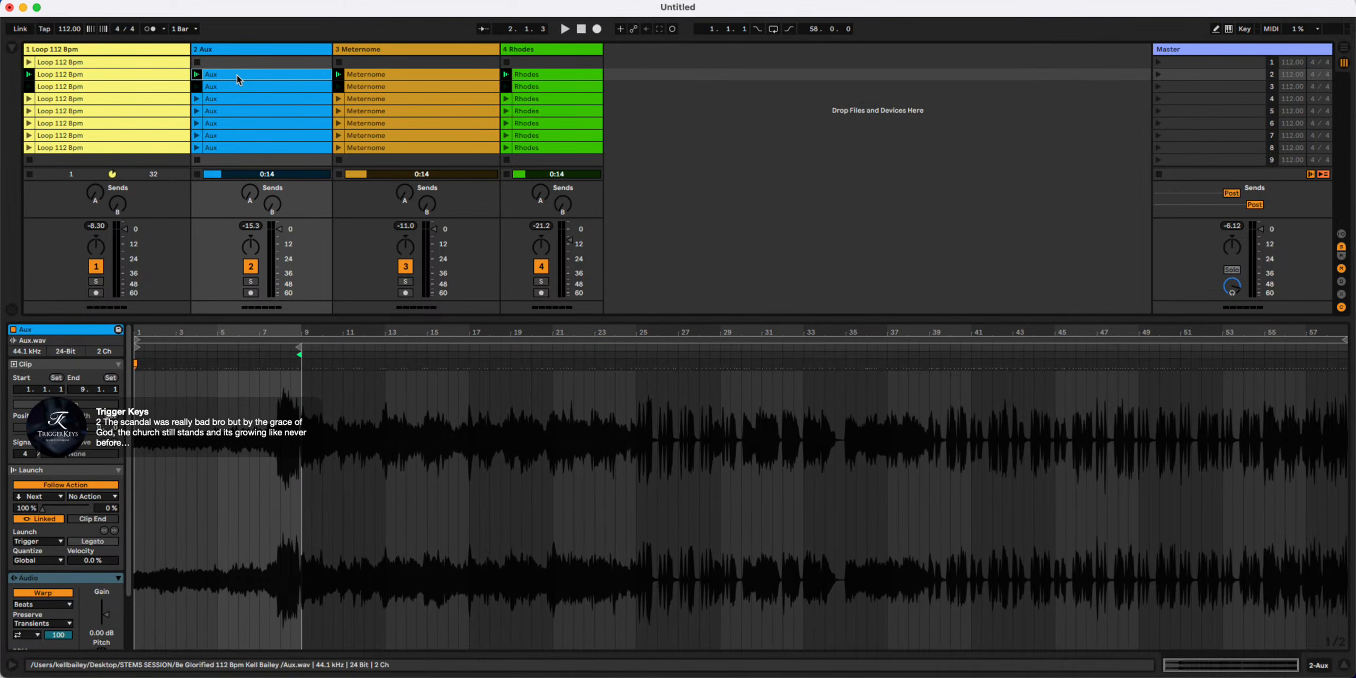
# Delete the Meternome clips in scenes 4 through 8
pyautogui.click(367, 86)
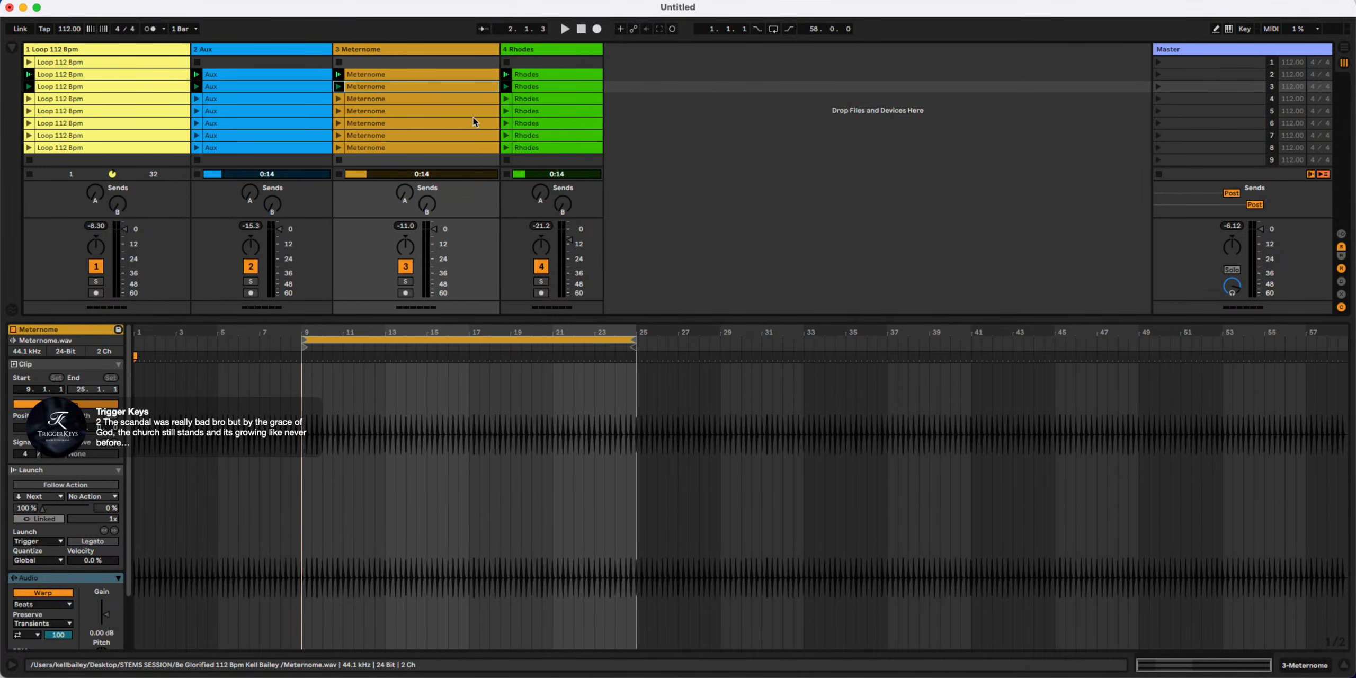
pyautogui.click(370, 99)
pyautogui.press('Delete')
pyautogui.click(365, 110)
pyautogui.press('Delete')
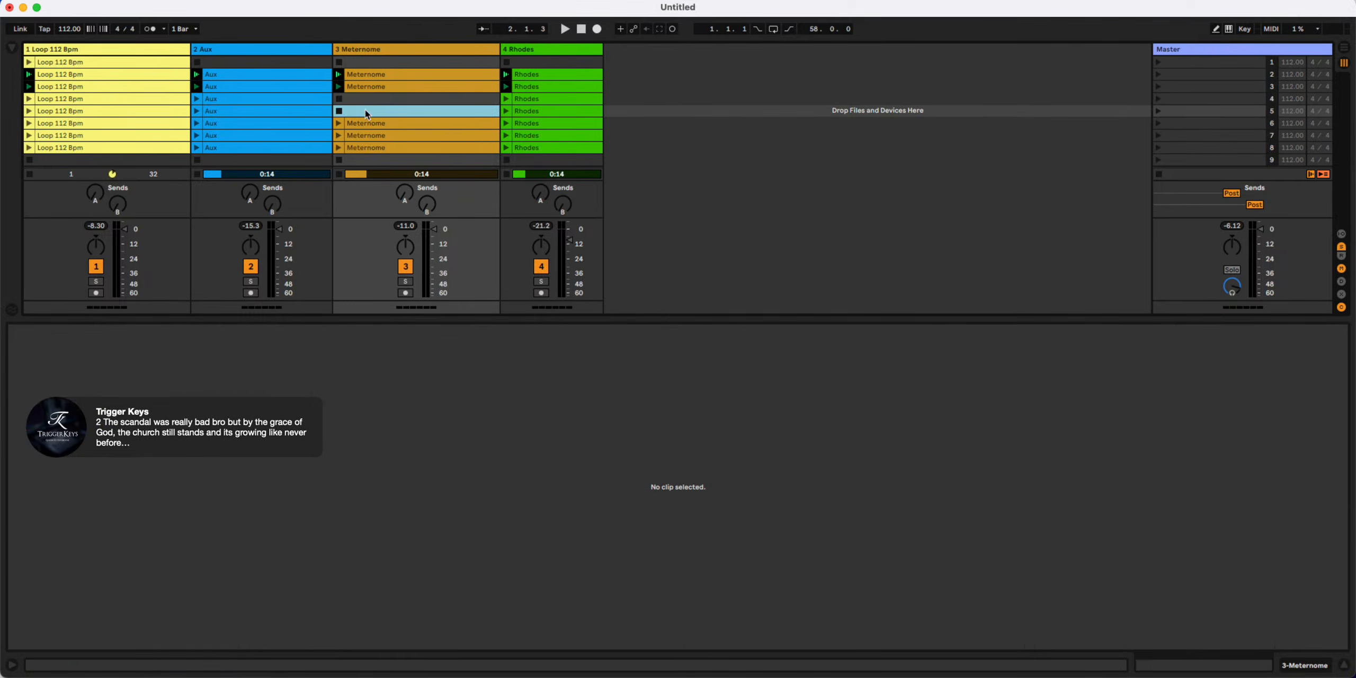
pyautogui.click(361, 122)
pyautogui.press('Delete')
pyautogui.click(358, 135)
pyautogui.press('Delete')
pyautogui.click(357, 147)
pyautogui.press('Delete')
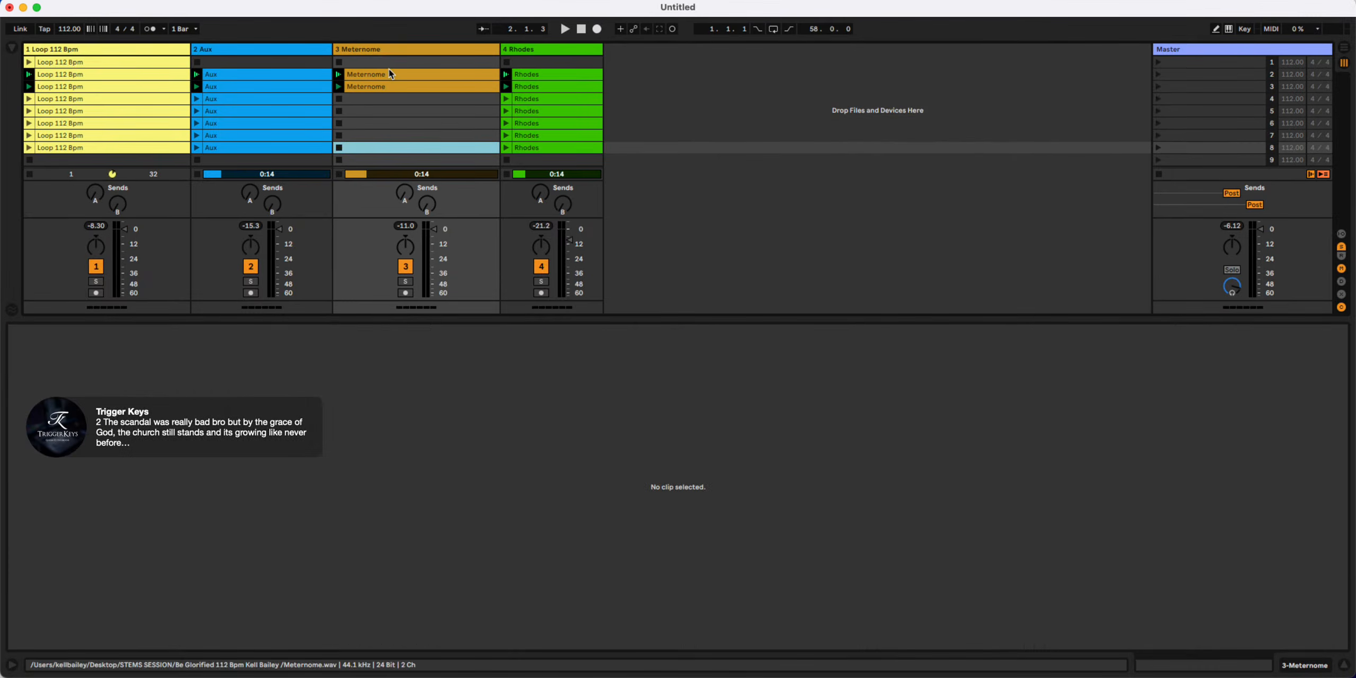
# Paste the scene-3 Meternome clip into each empty slot in scenes 4 through 8
pyautogui.click(366, 87)
pyautogui.click(354, 101)
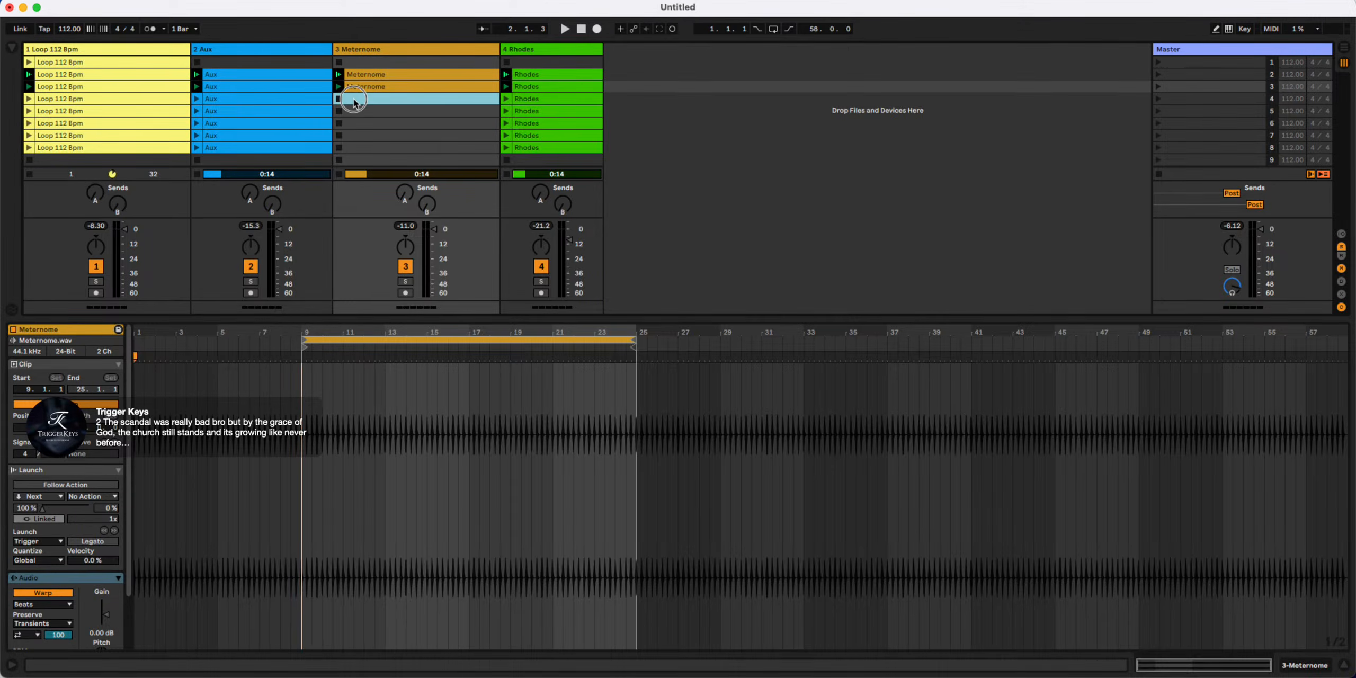
pyautogui.press('super+v')
pyautogui.click(356, 112)
pyautogui.press('super+v')
pyautogui.click(356, 126)
pyautogui.press('super+v')
pyautogui.click(355, 136)
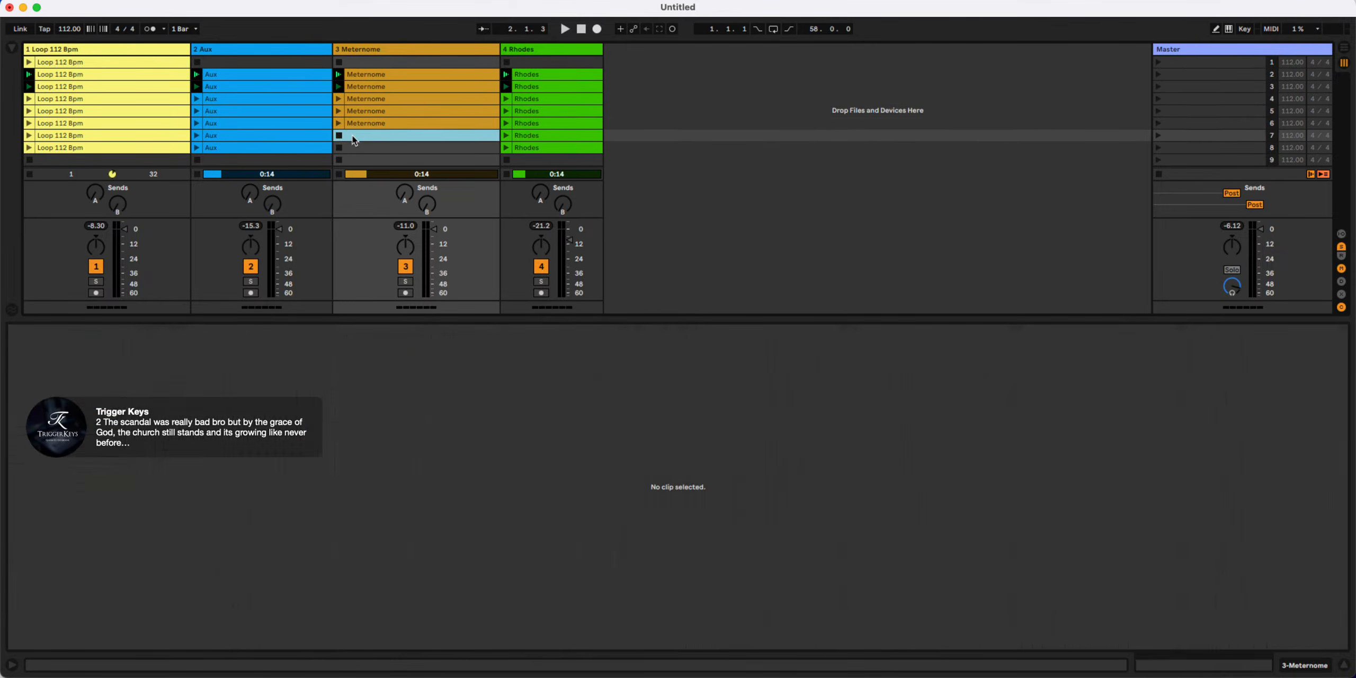
pyautogui.press('super+v')
pyautogui.click(355, 149)
pyautogui.press('super+v')
pyautogui.click(530, 150)
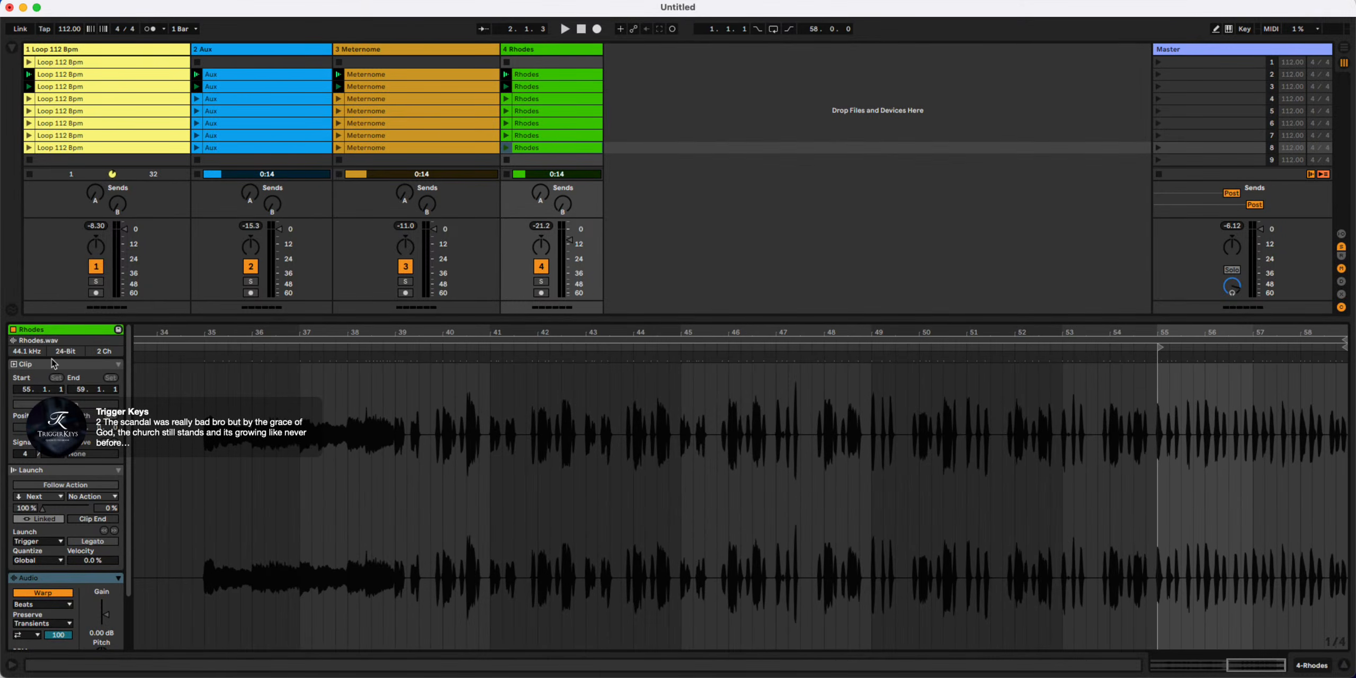
# Start the scene-8 Rhodes clip at bar 55 and turn its Loop on
pyautogui.moveTo(154, 330); pyautogui.dragTo(153, 286)
pyautogui.moveTo(136, 340); pyautogui.dragTo(1264, 441)
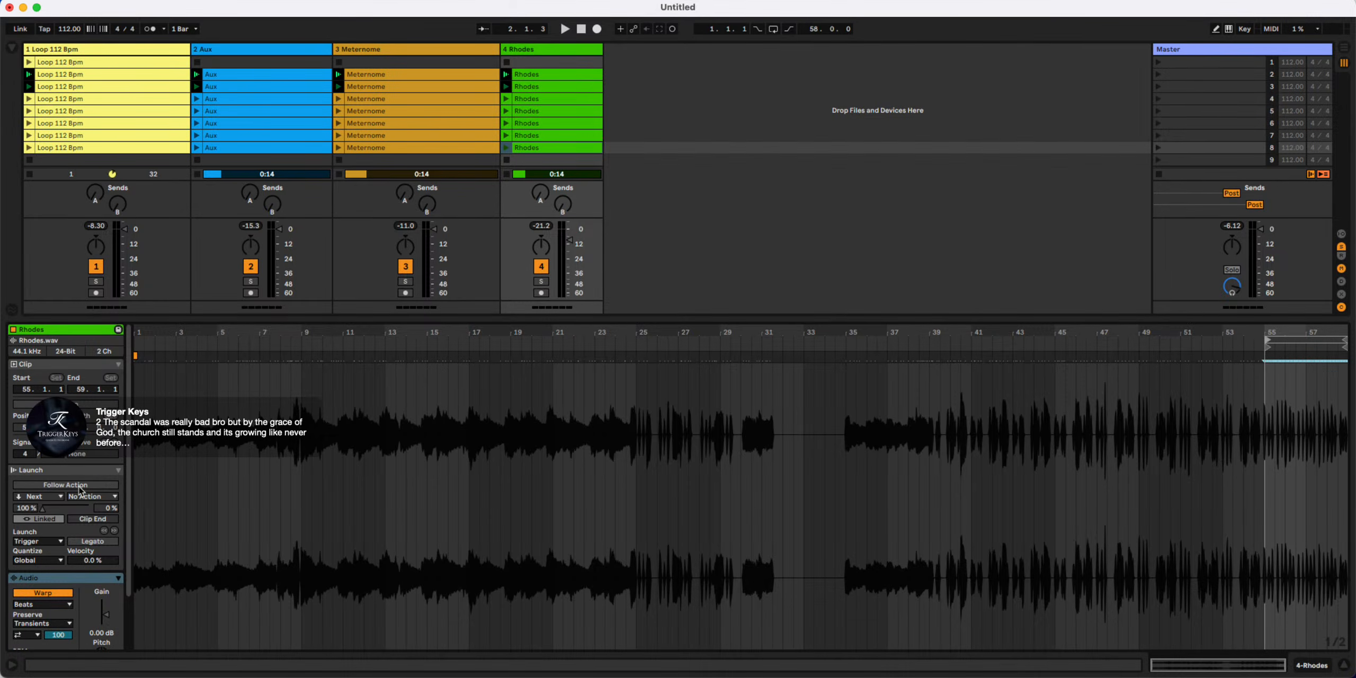
pyautogui.click(70, 404)
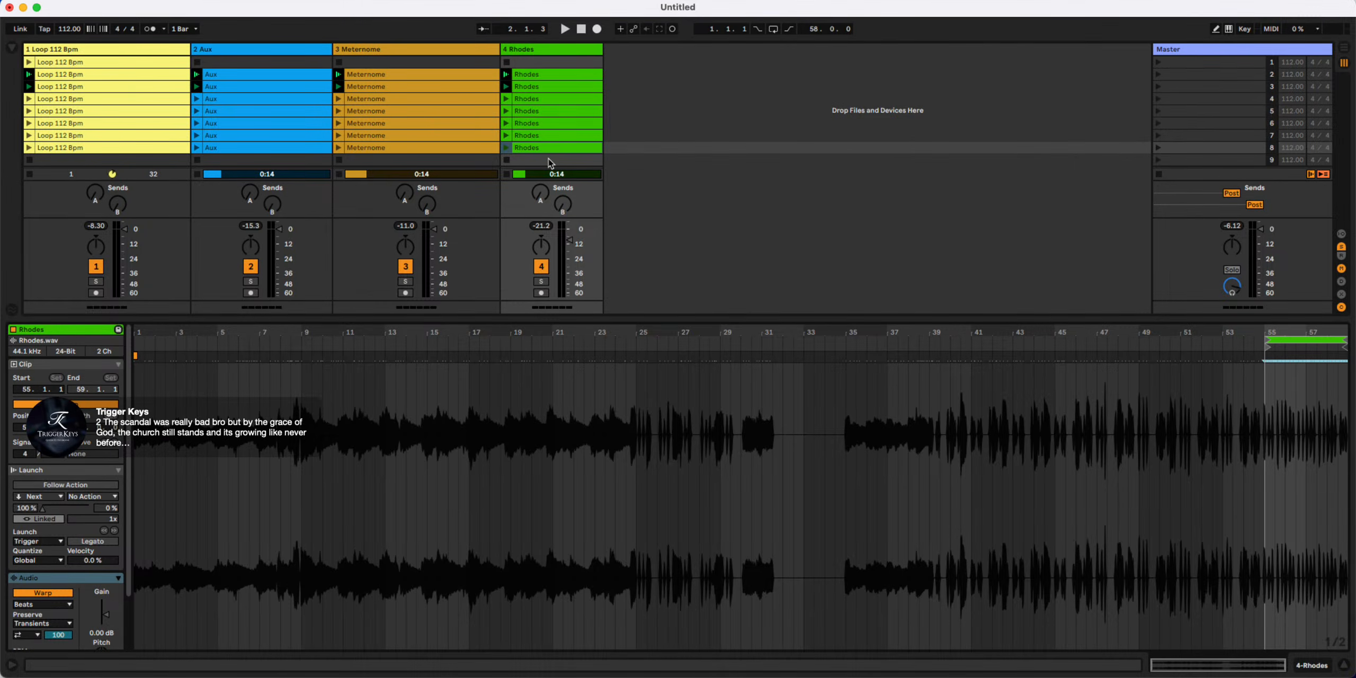
# Make the scene-7 Rhodes clip start at bar 47 and loop bars 47–55
pyautogui.click(520, 136)
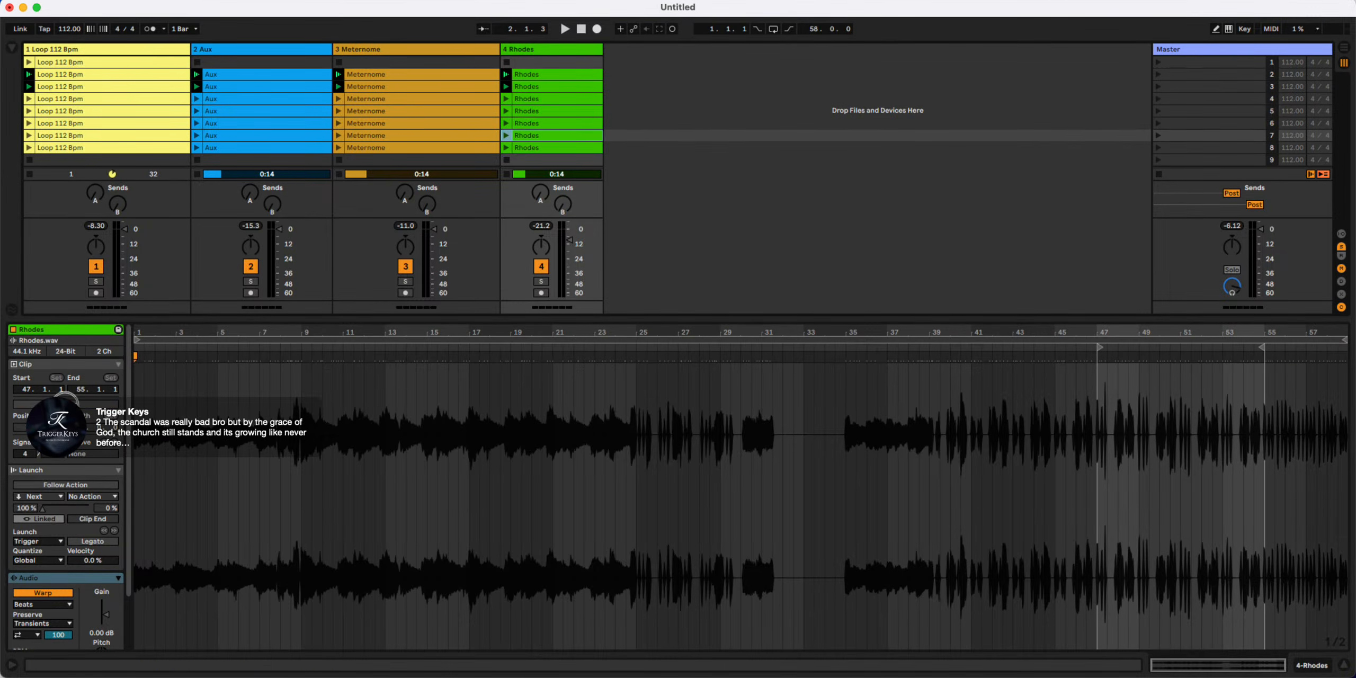
pyautogui.click(66, 405)
pyautogui.click(66, 404)
pyautogui.moveTo(138, 339); pyautogui.dragTo(1046, 422)
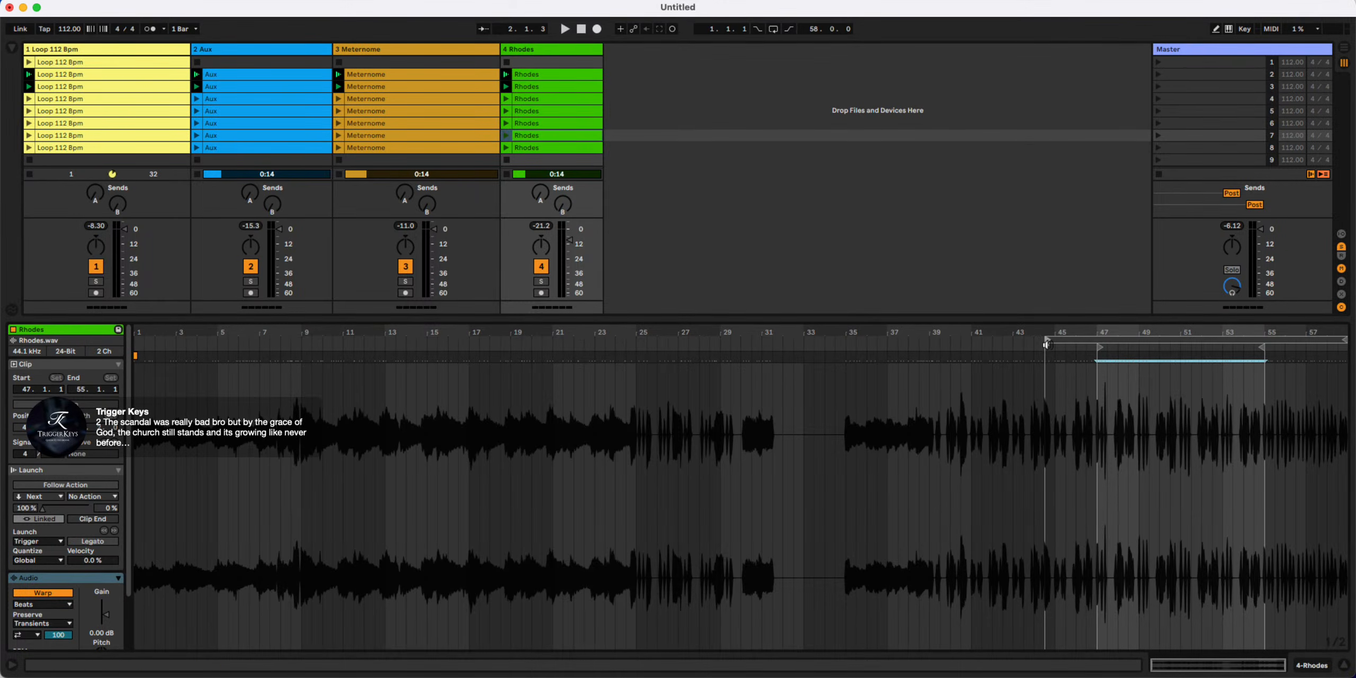
pyautogui.moveTo(1047, 344)
pyautogui.mouseDown()
pyautogui.moveTo(1108, 355)
pyautogui.moveTo(1098, 347)
pyautogui.mouseUp()
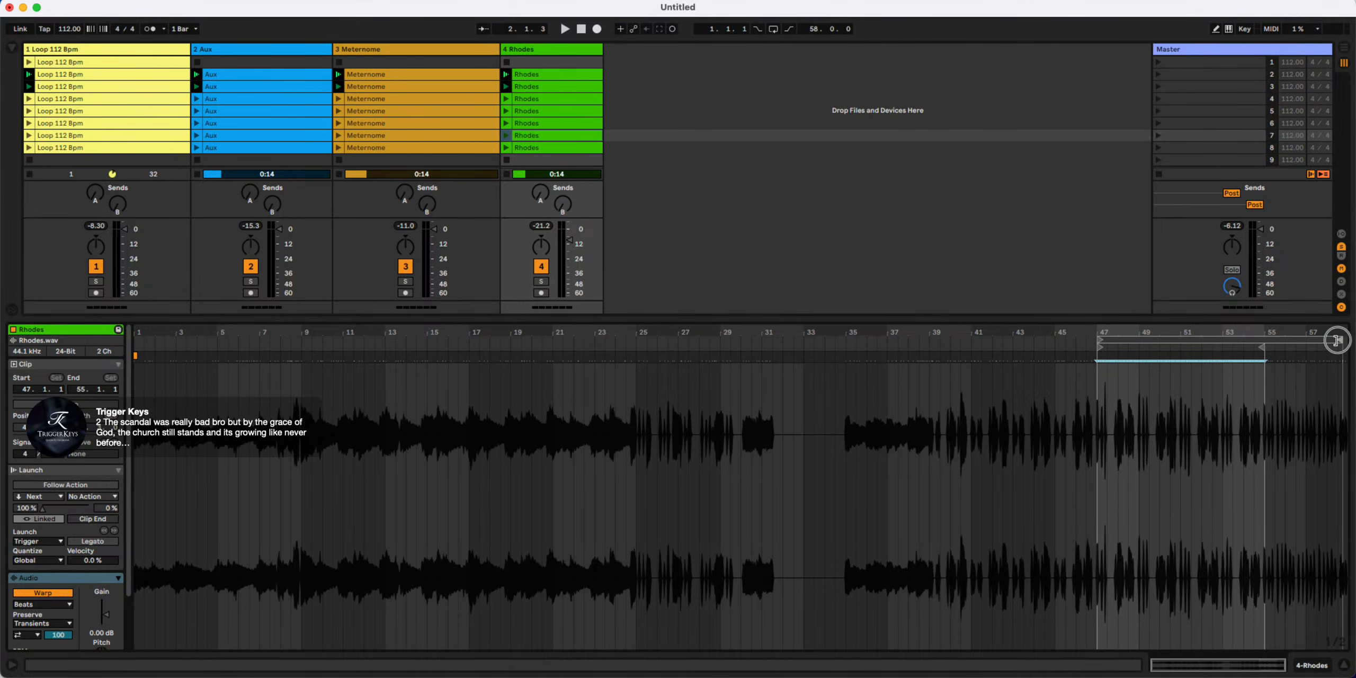
pyautogui.click(1261, 343)
pyautogui.click(553, 134)
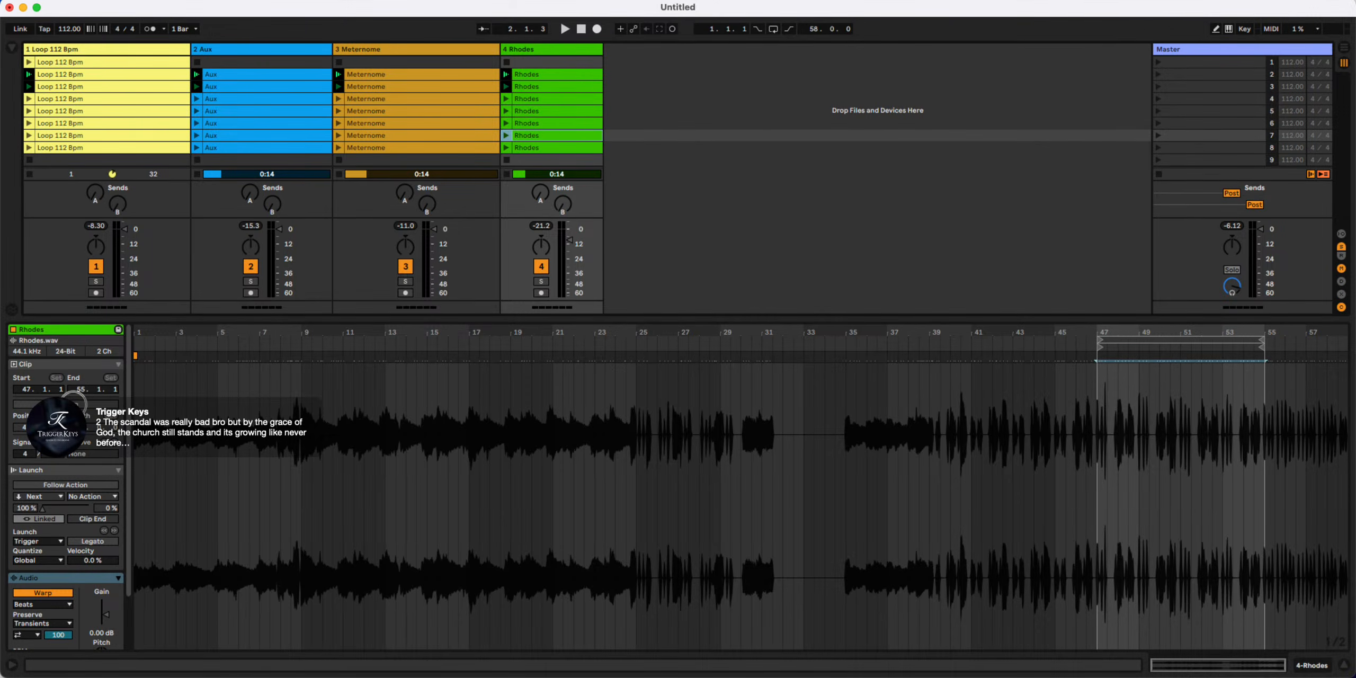
pyautogui.click(74, 403)
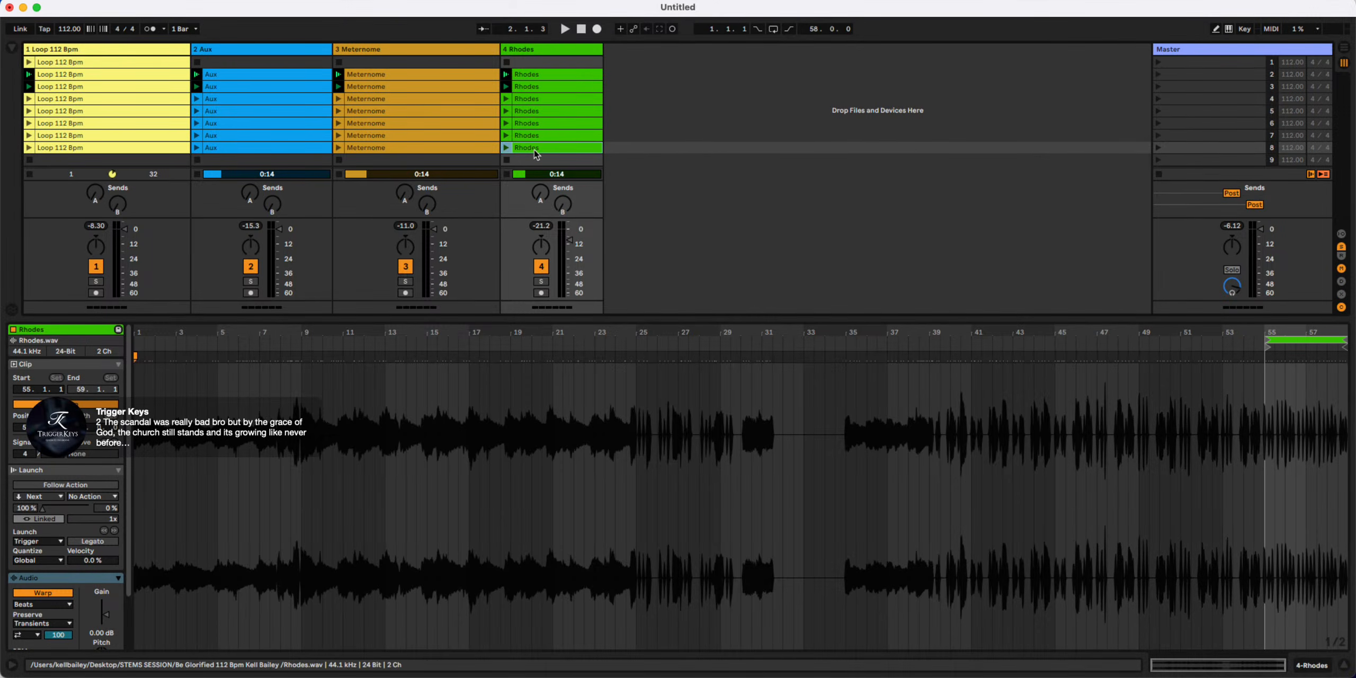
# End the row-6 Rhodes clip at bar 47 so it covers bars 39–47
pyautogui.click(532, 124)
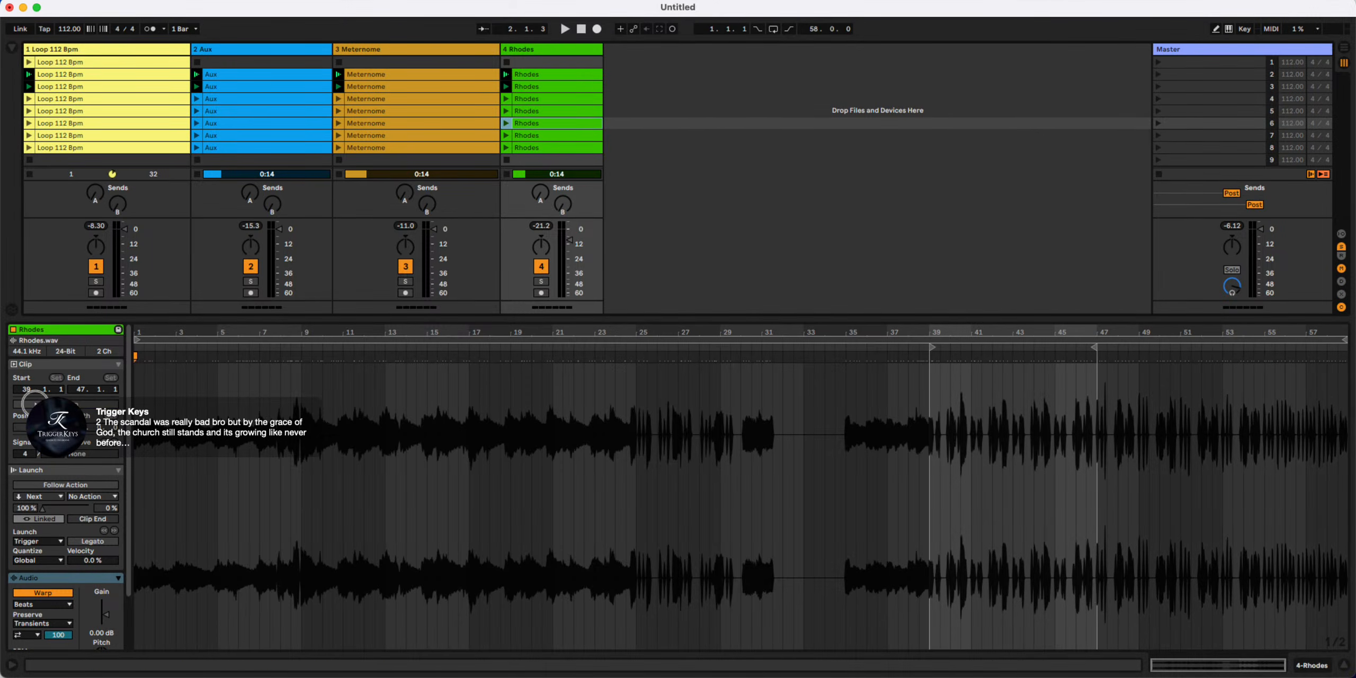
pyautogui.click(34, 403)
pyautogui.click(35, 404)
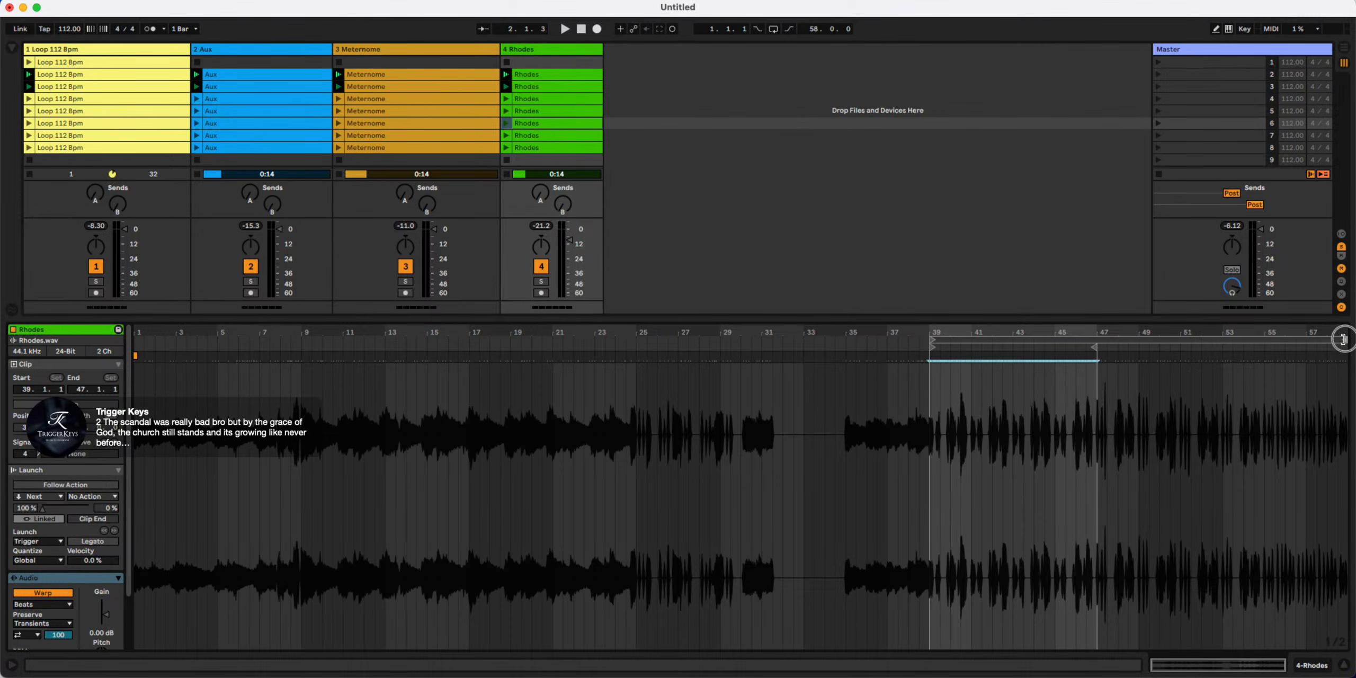
pyautogui.moveTo(1344, 339); pyautogui.dragTo(1095, 340)
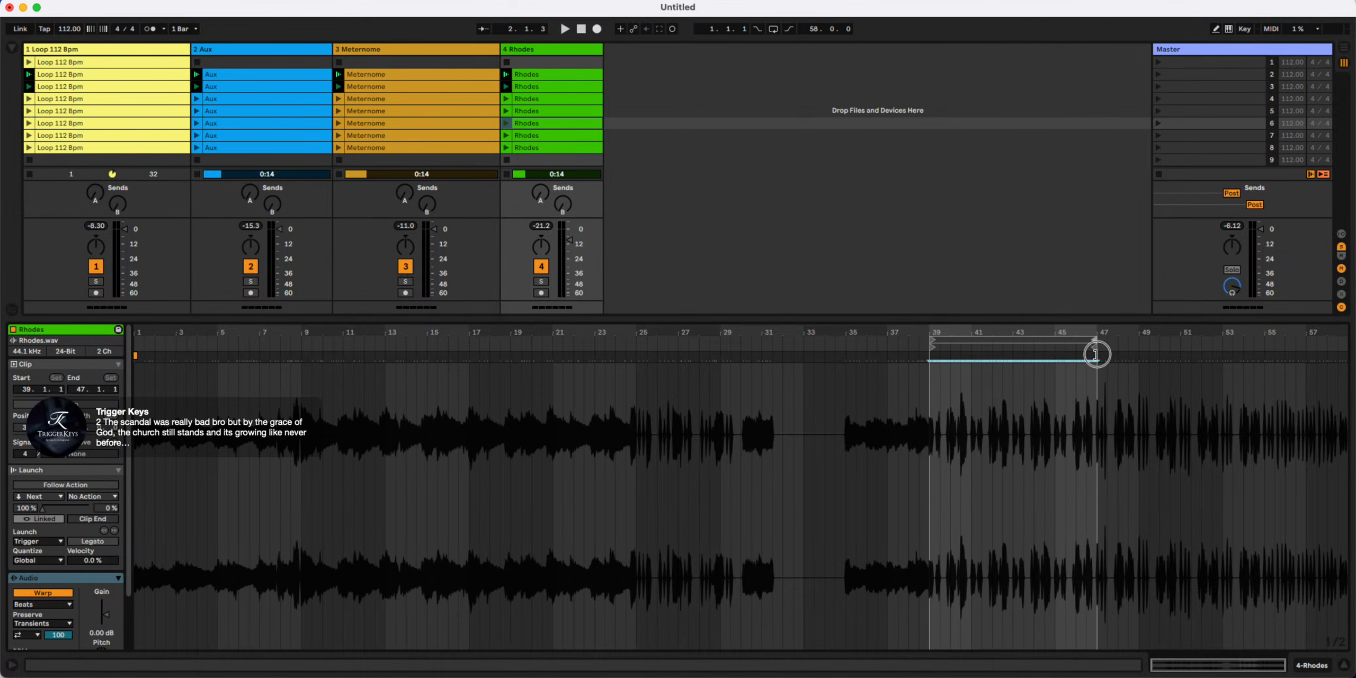
# Set the row-5 Rhodes clip to bars 35–39 and row 4 to bars 25–35
pyautogui.click(534, 114)
pyautogui.moveTo(136, 340); pyautogui.dragTo(844, 422)
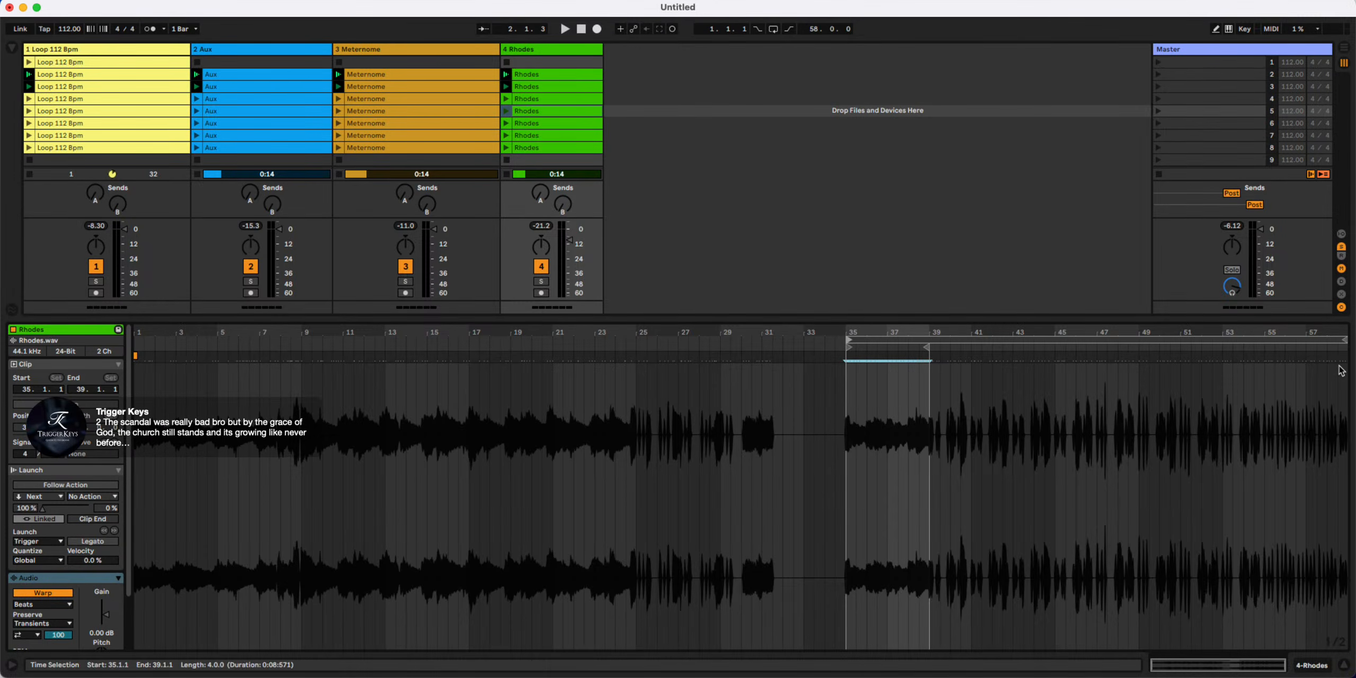
pyautogui.moveTo(1345, 342); pyautogui.dragTo(926, 360)
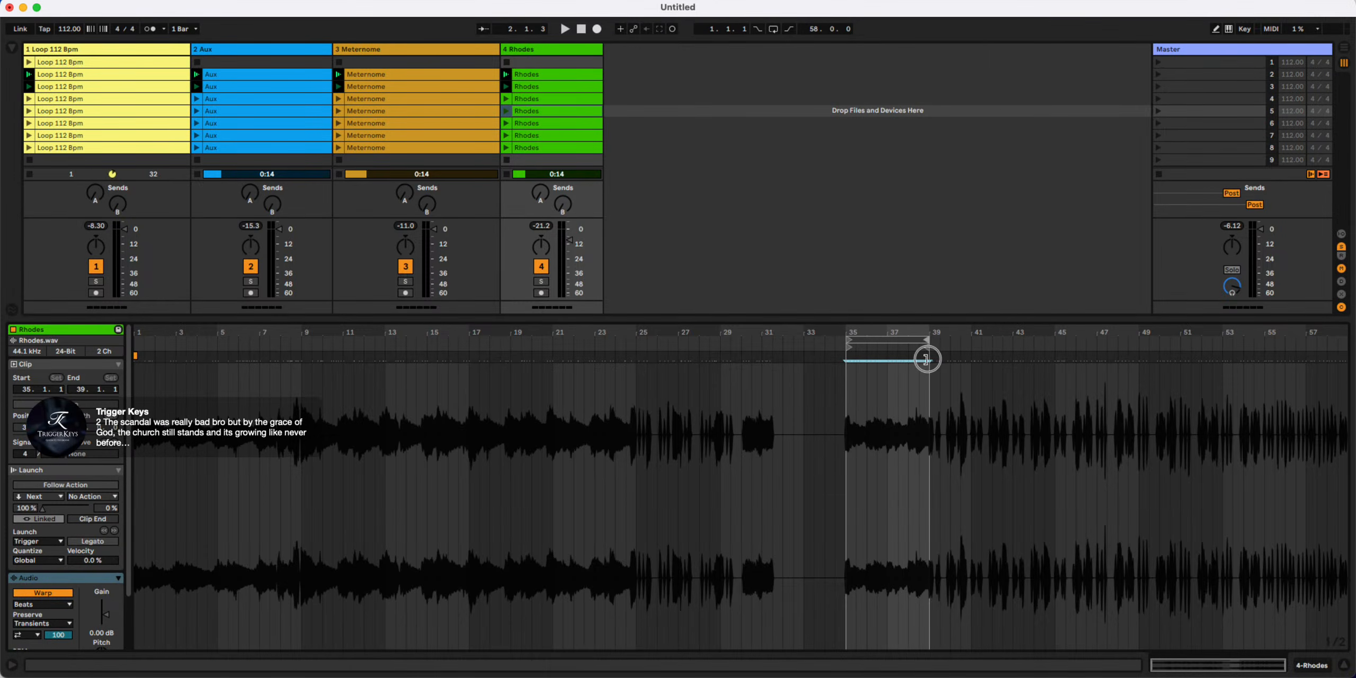
pyautogui.click(531, 100)
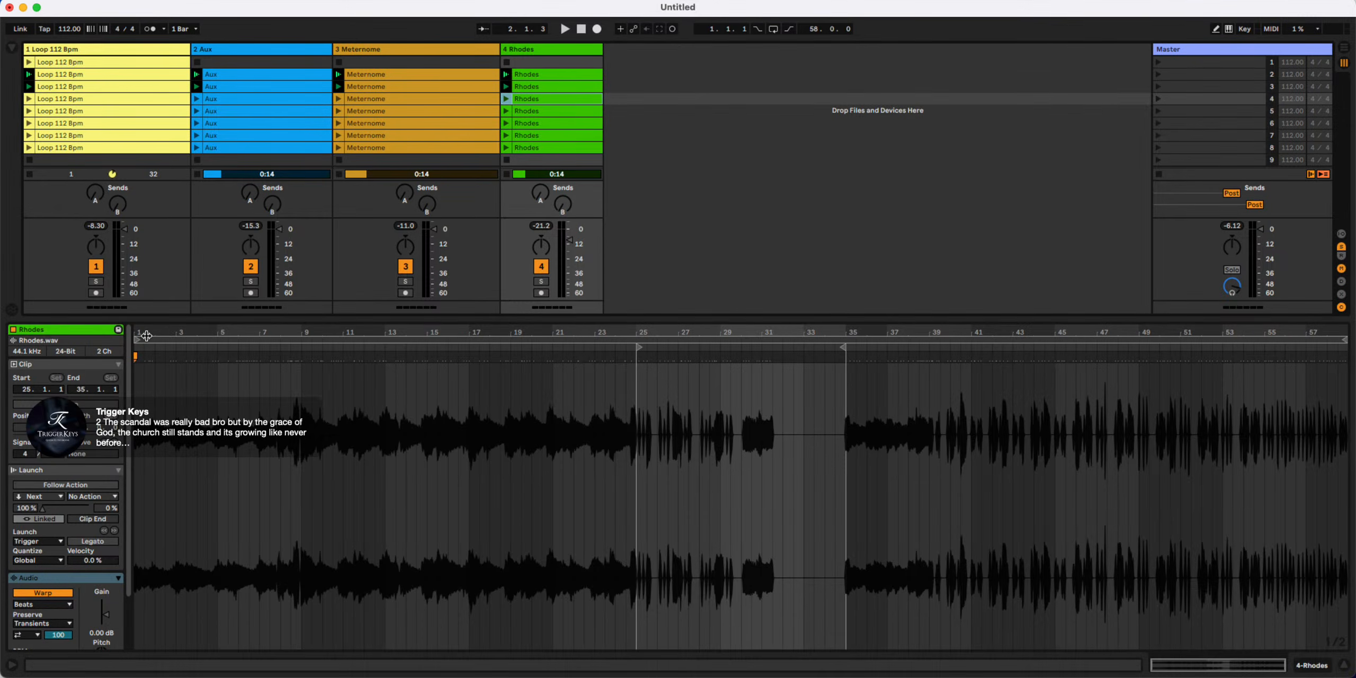
pyautogui.moveTo(136, 341)
pyautogui.mouseDown()
pyautogui.moveTo(676, 393)
pyautogui.moveTo(635, 388)
pyautogui.mouseUp()
pyautogui.moveTo(1345, 340); pyautogui.dragTo(844, 358)
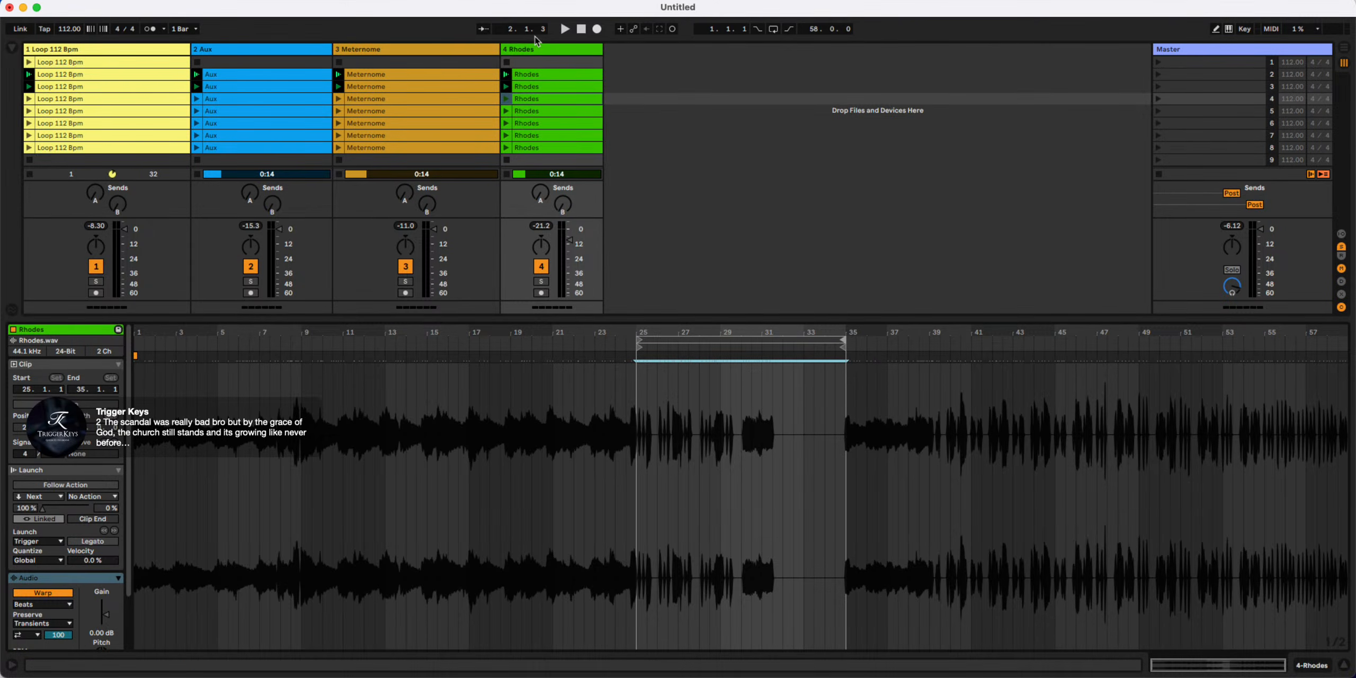
pyautogui.click(523, 87)
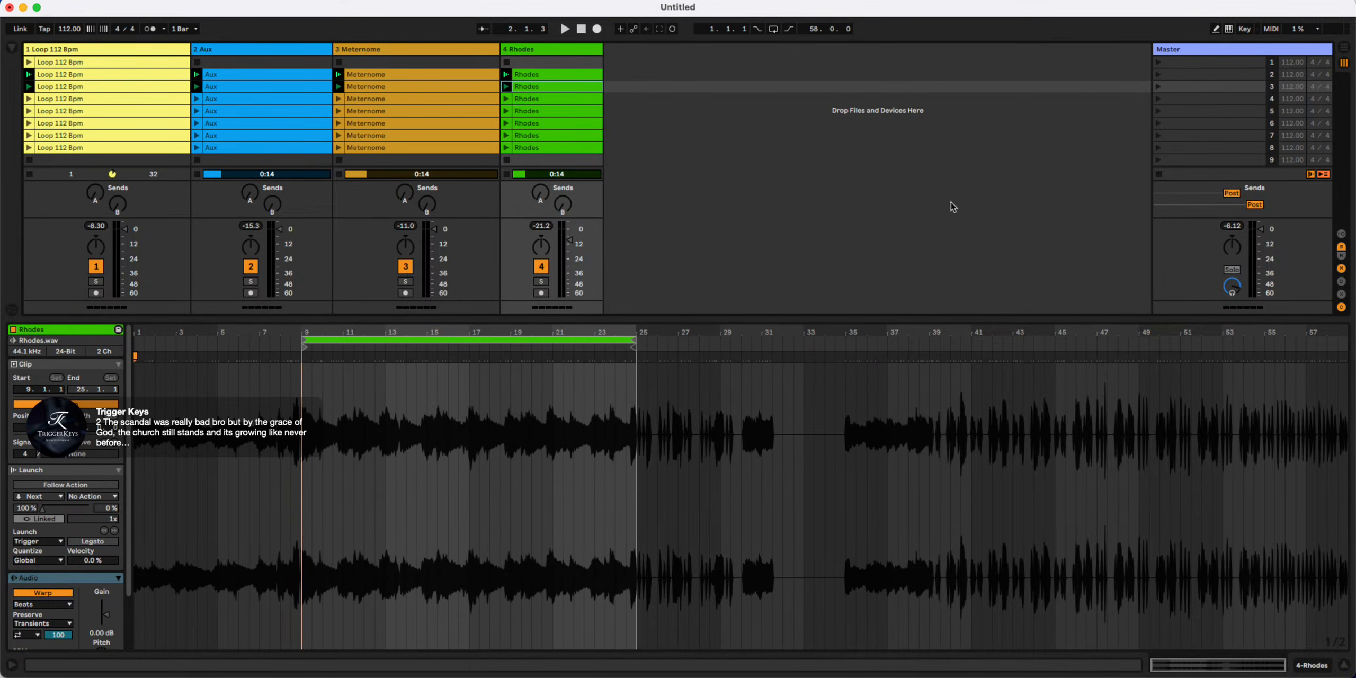
# Rename scenes 1–4 to LOOP, INTRO, VERSE and CHORUS
pyautogui.click(1173, 78)
pyautogui.click(1173, 63)
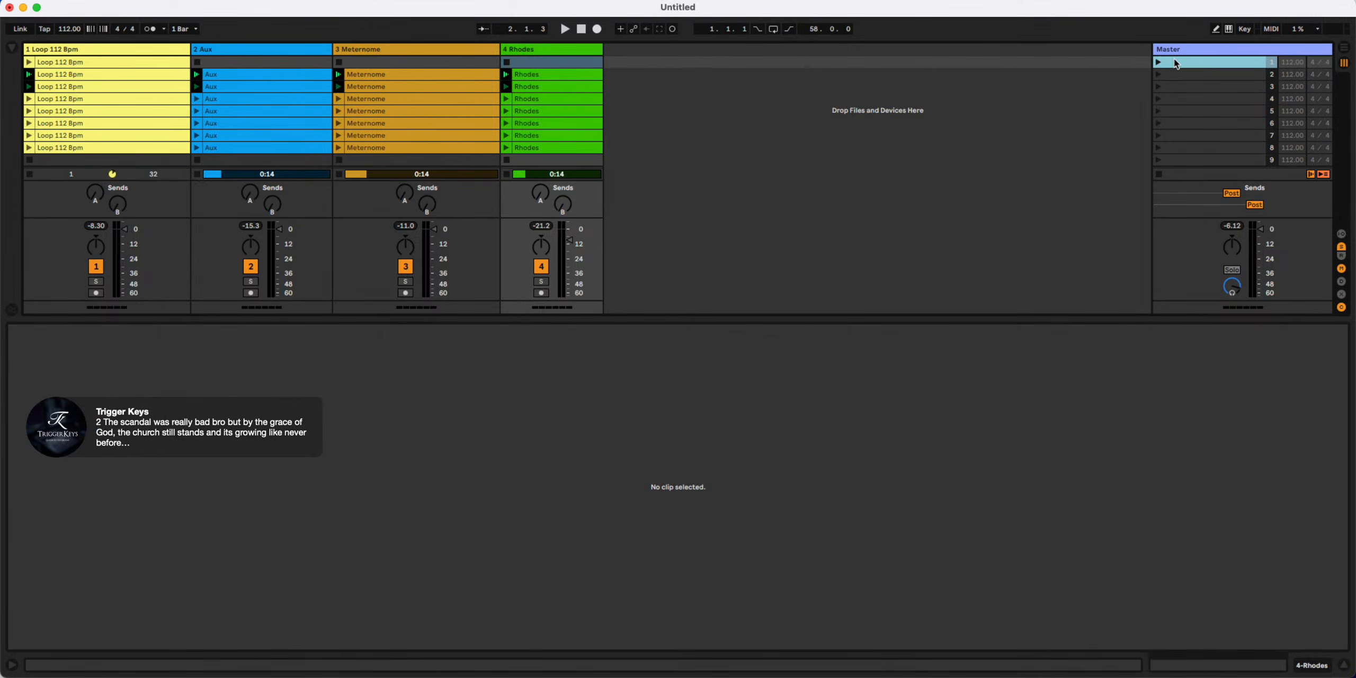
pyautogui.rightClick(1174, 62)
pyautogui.click(1197, 113)
pyautogui.write('LOOP')
pyautogui.click(1198, 79)
pyautogui.rightClick(1198, 79)
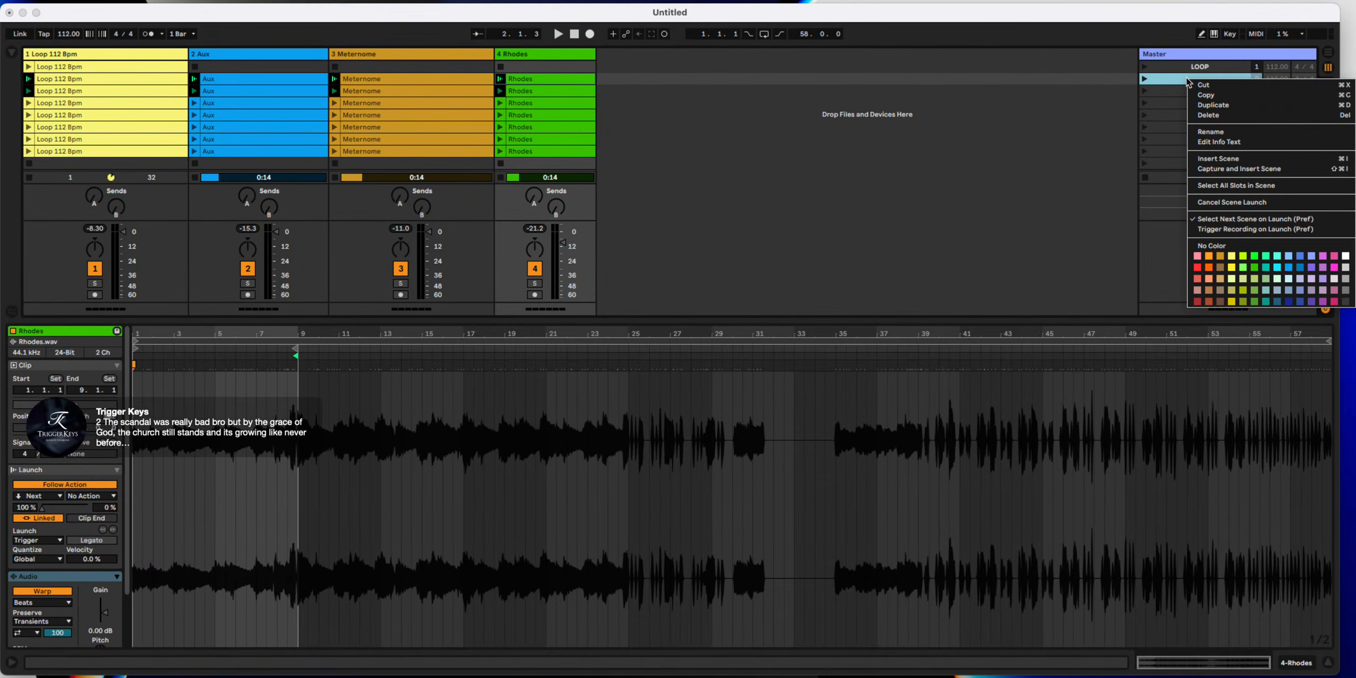
pyautogui.click(1208, 132)
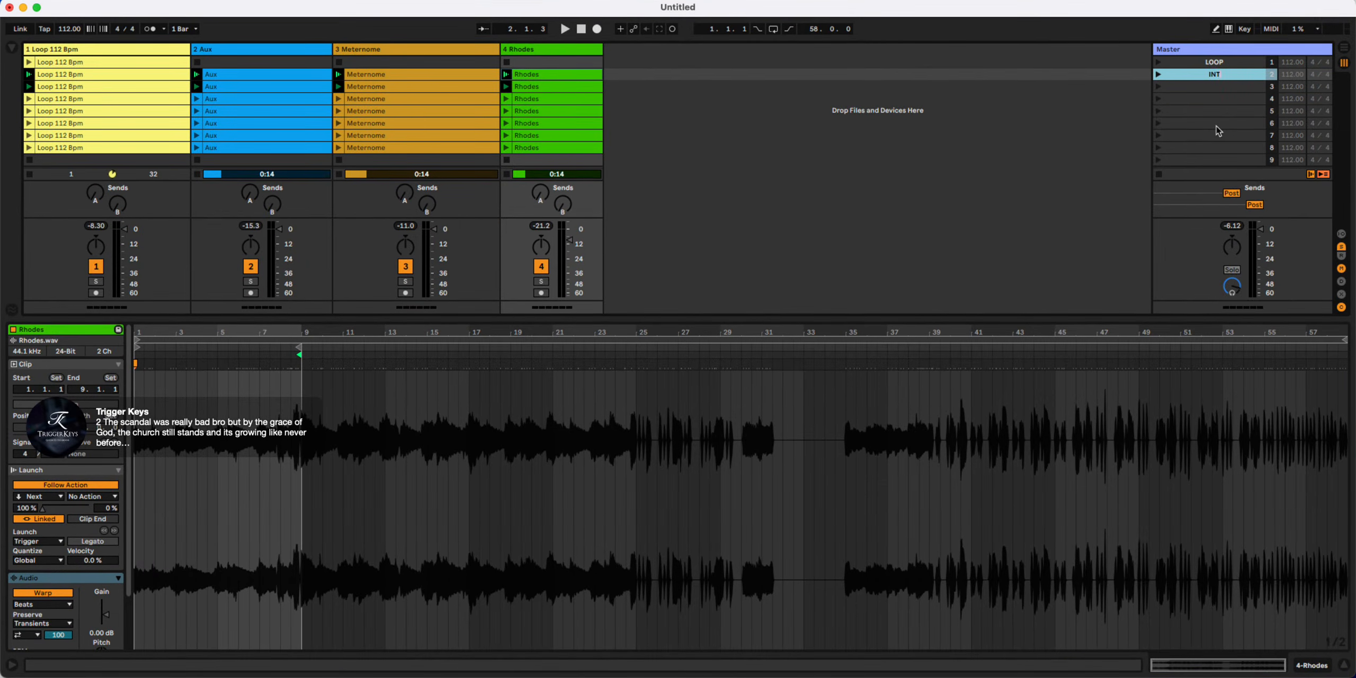
pyautogui.click(1177, 87)
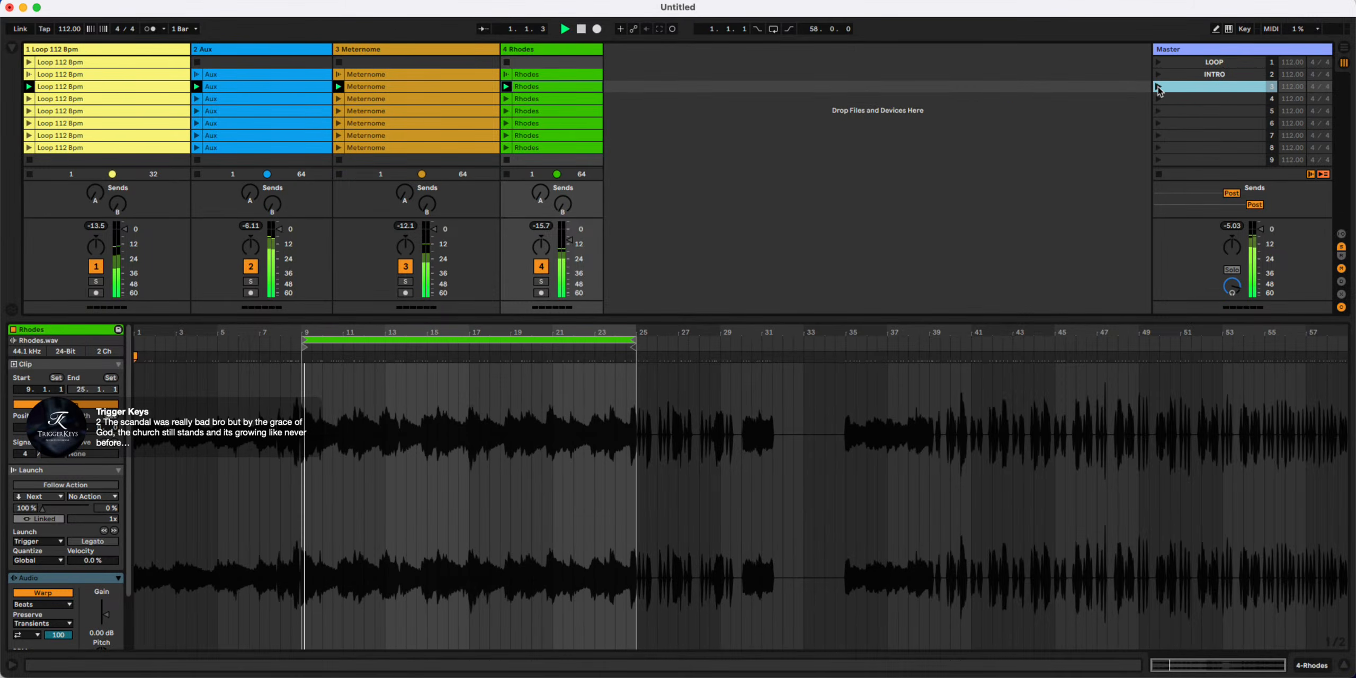
pyautogui.rightClick(1181, 87)
pyautogui.click(1199, 143)
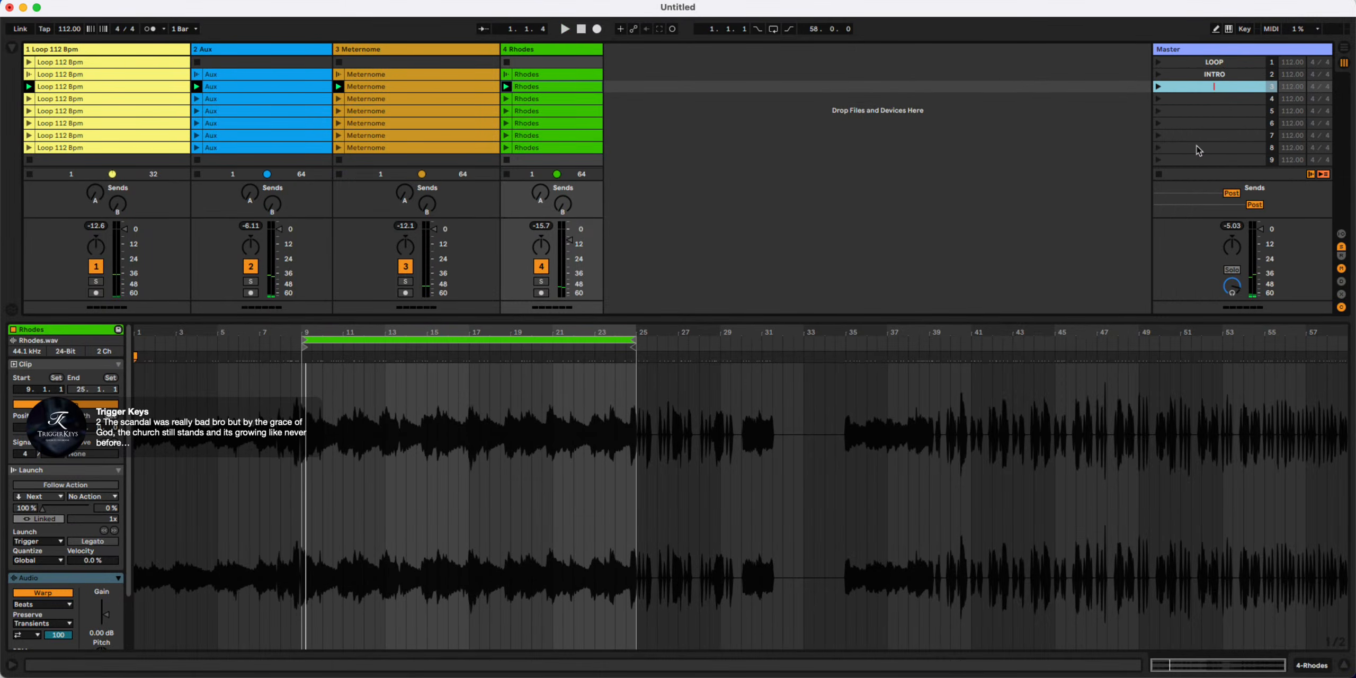
pyautogui.click(1196, 99)
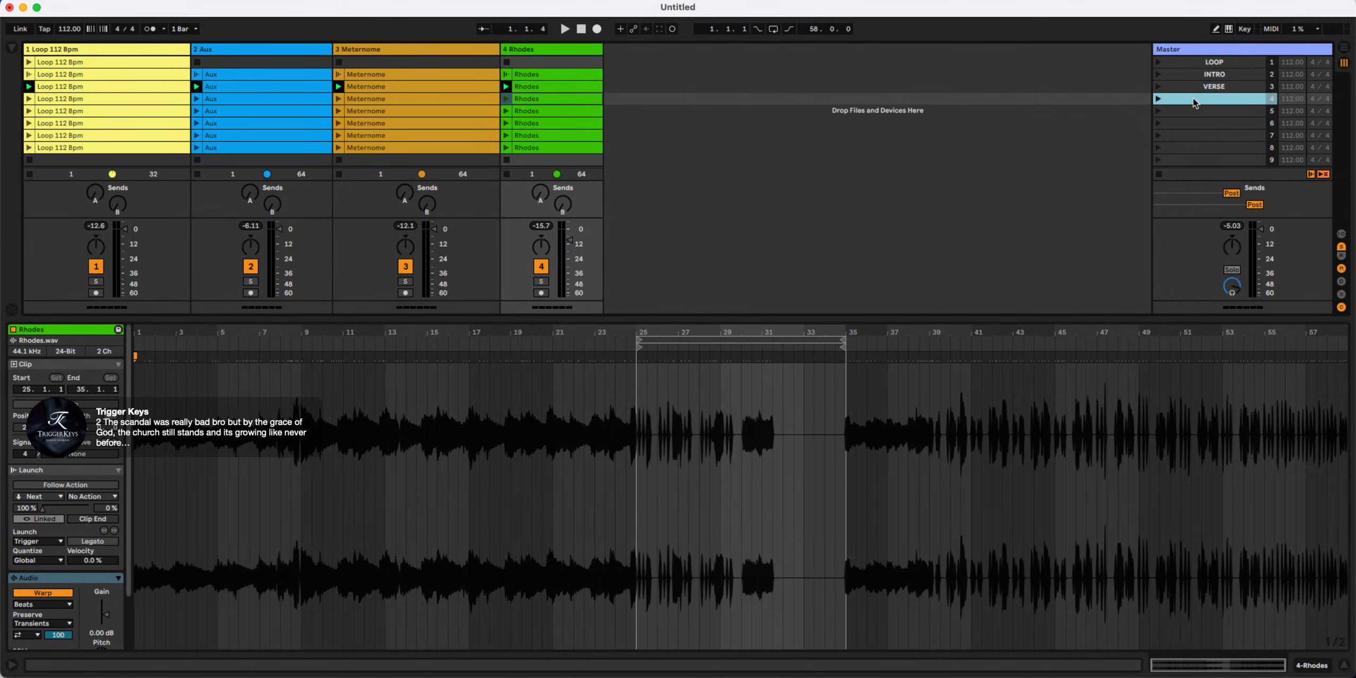
pyautogui.rightClick(1187, 101)
pyautogui.click(1238, 158)
# Rename scenes 5–8 to JESUS LOOP, BAND FUNK, 1 1 1 WESTCOAST and WESTCOAST VAMP
pyautogui.click(1172, 110)
pyautogui.rightClick(1175, 112)
pyautogui.click(1199, 164)
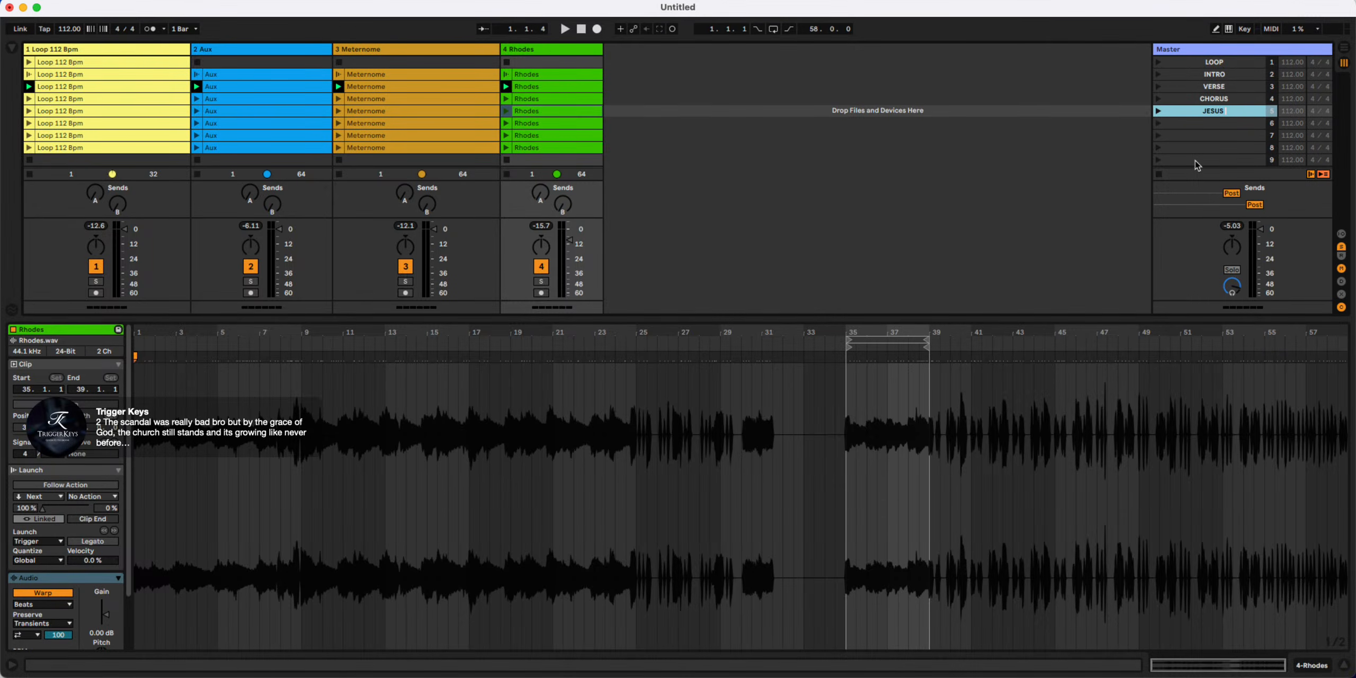
pyautogui.rightClick(1185, 124)
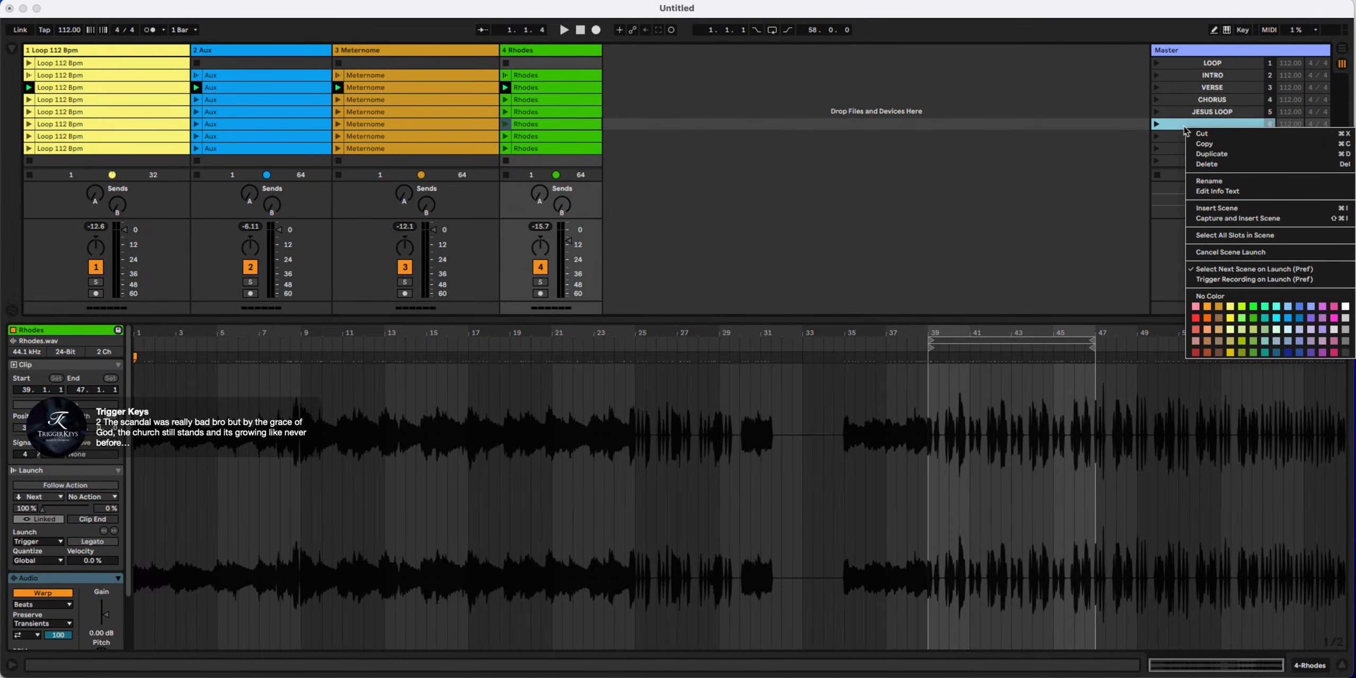
pyautogui.click(1221, 185)
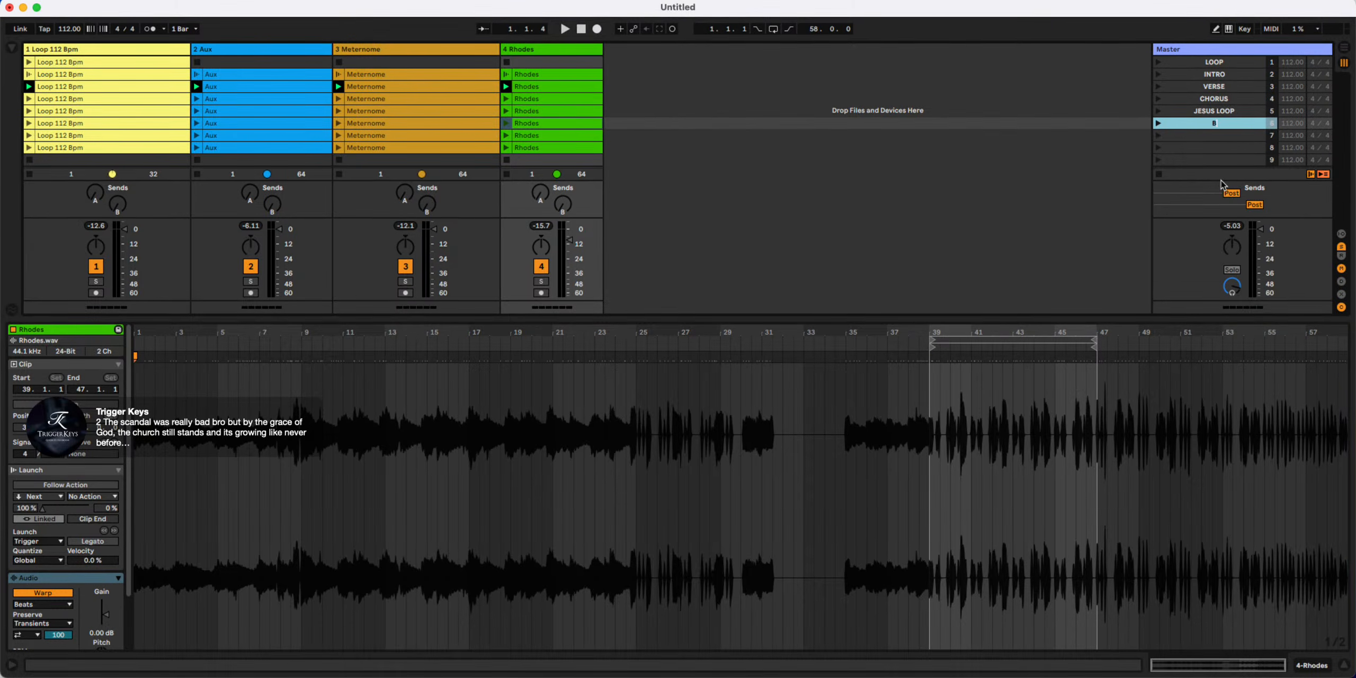
pyautogui.write('BAND BR')
pyautogui.write(' FUNK')
pyautogui.rightClick(1211, 137)
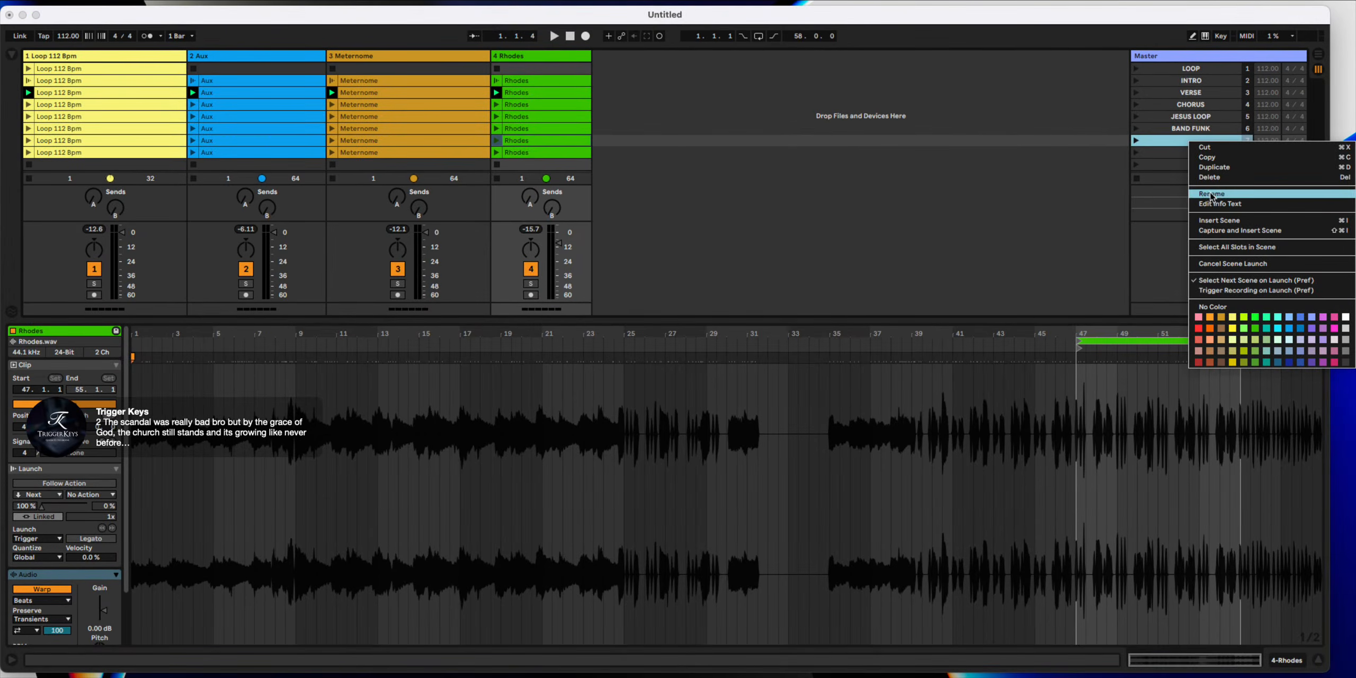
pyautogui.click(1212, 194)
pyautogui.write('1')
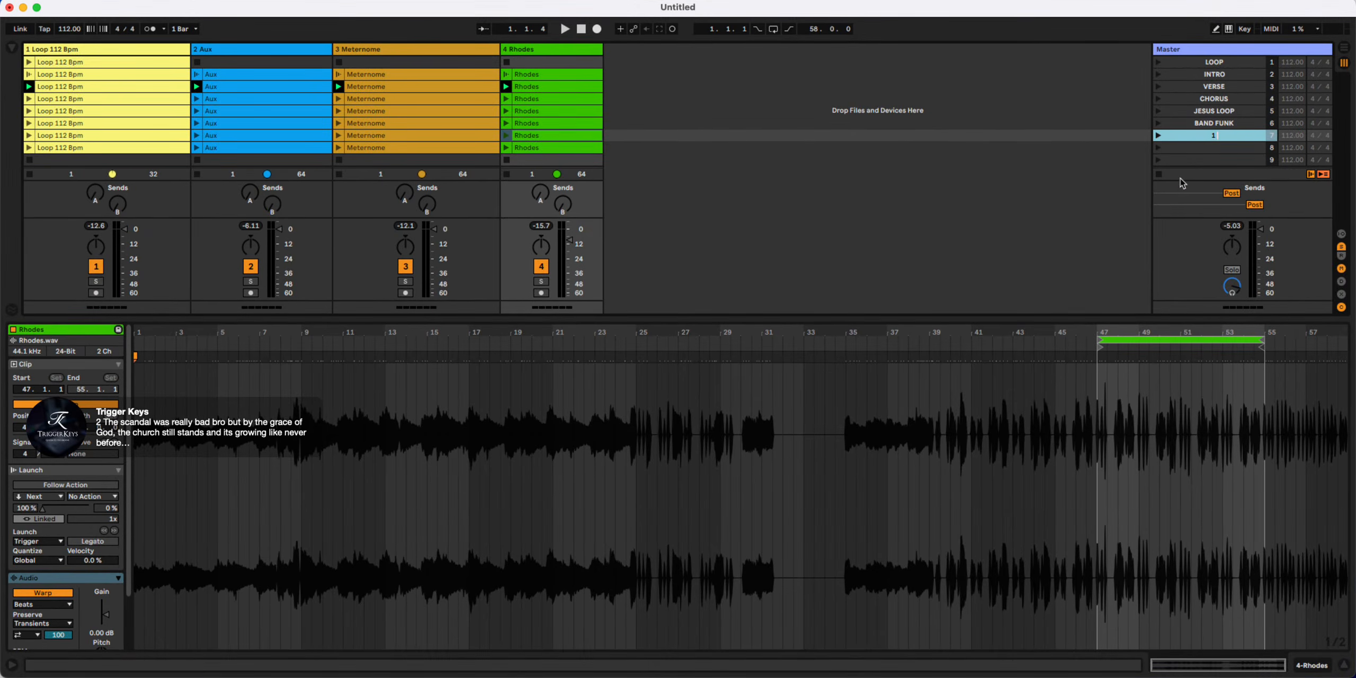
pyautogui.write(' 1 1 WESTCOAST')
pyautogui.click(1206, 149)
pyautogui.rightClick(1199, 150)
pyautogui.click(1215, 199)
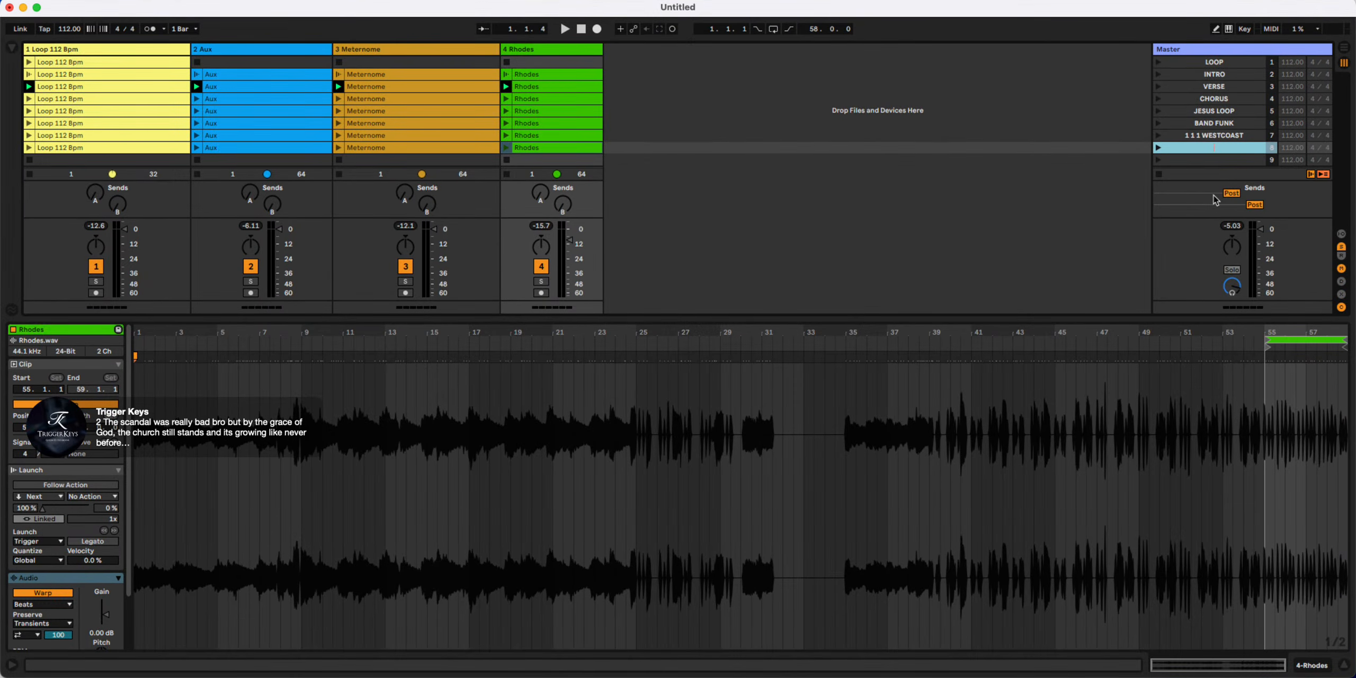
pyautogui.write('WESTCOAST VAMP')
pyautogui.click(1063, 112)
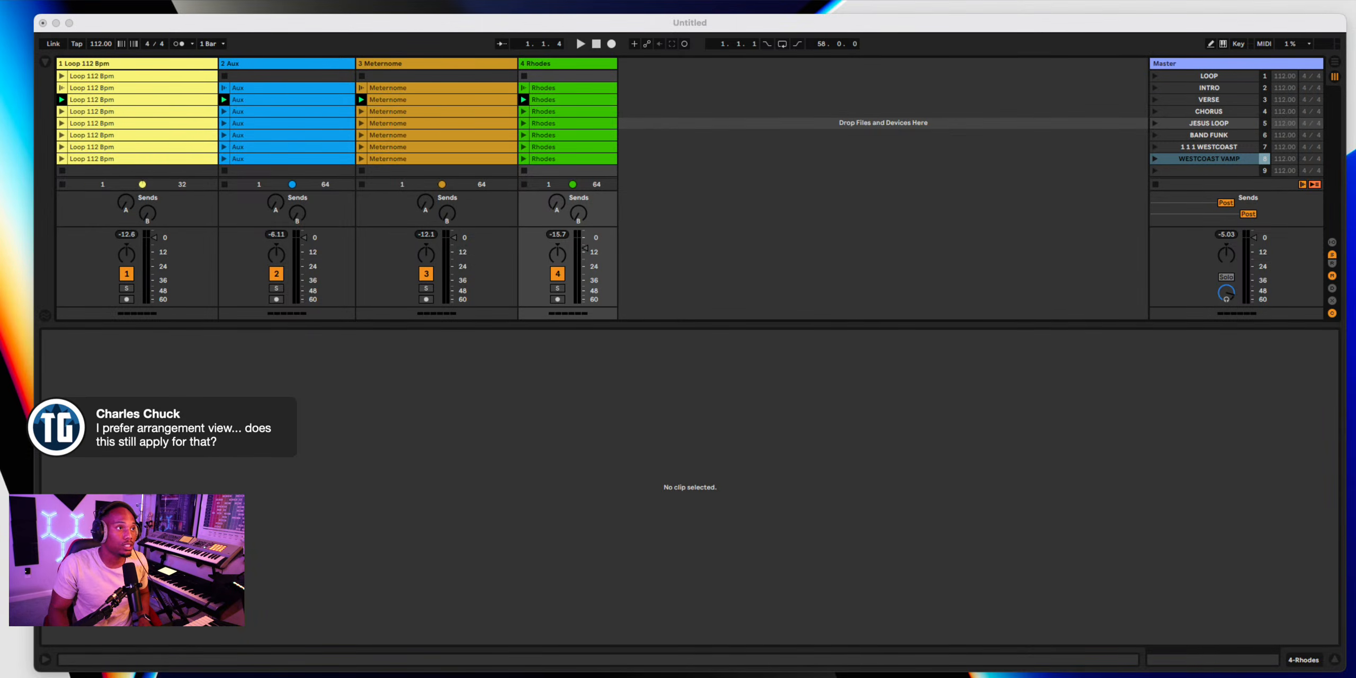
# Save the Untitled set with Cmd+S as 'Be Glorified' inside the Stems Session folder
pyautogui.click(705, 272)
pyautogui.press('super+s')
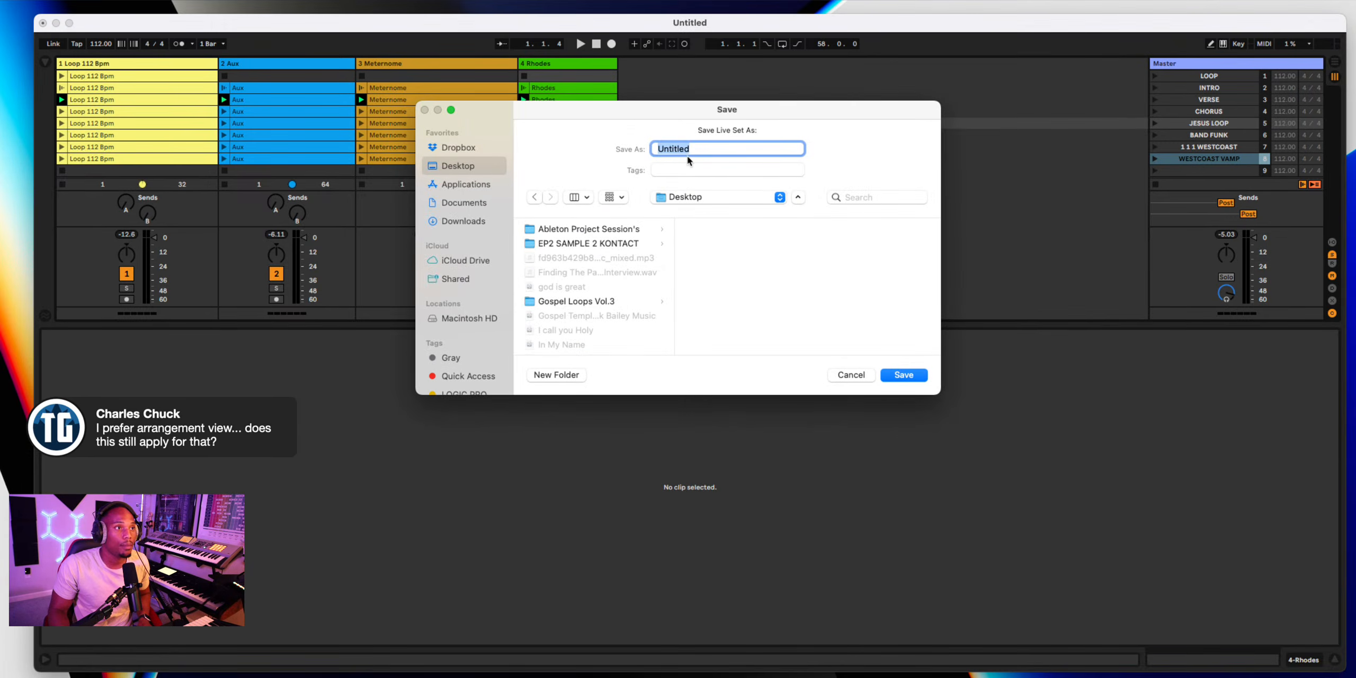
pyautogui.scroll(-10, 581, 312)
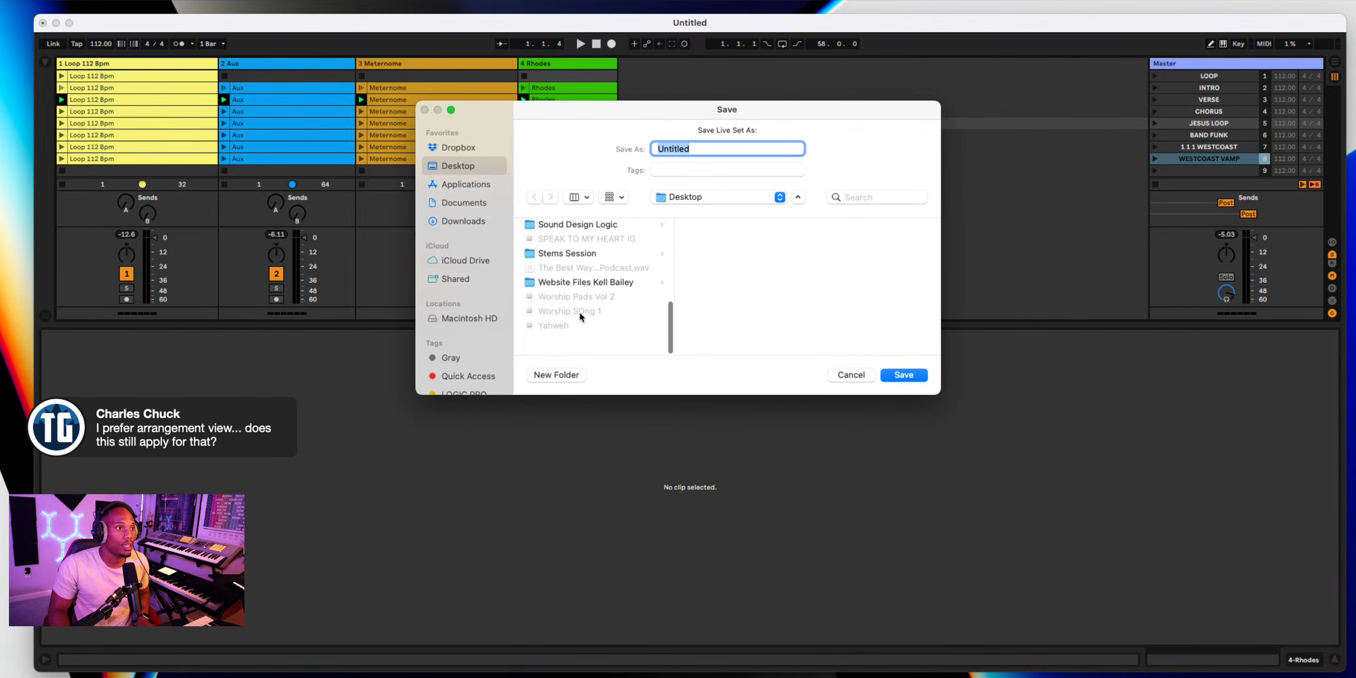
pyautogui.click(567, 270)
pyautogui.click(708, 150)
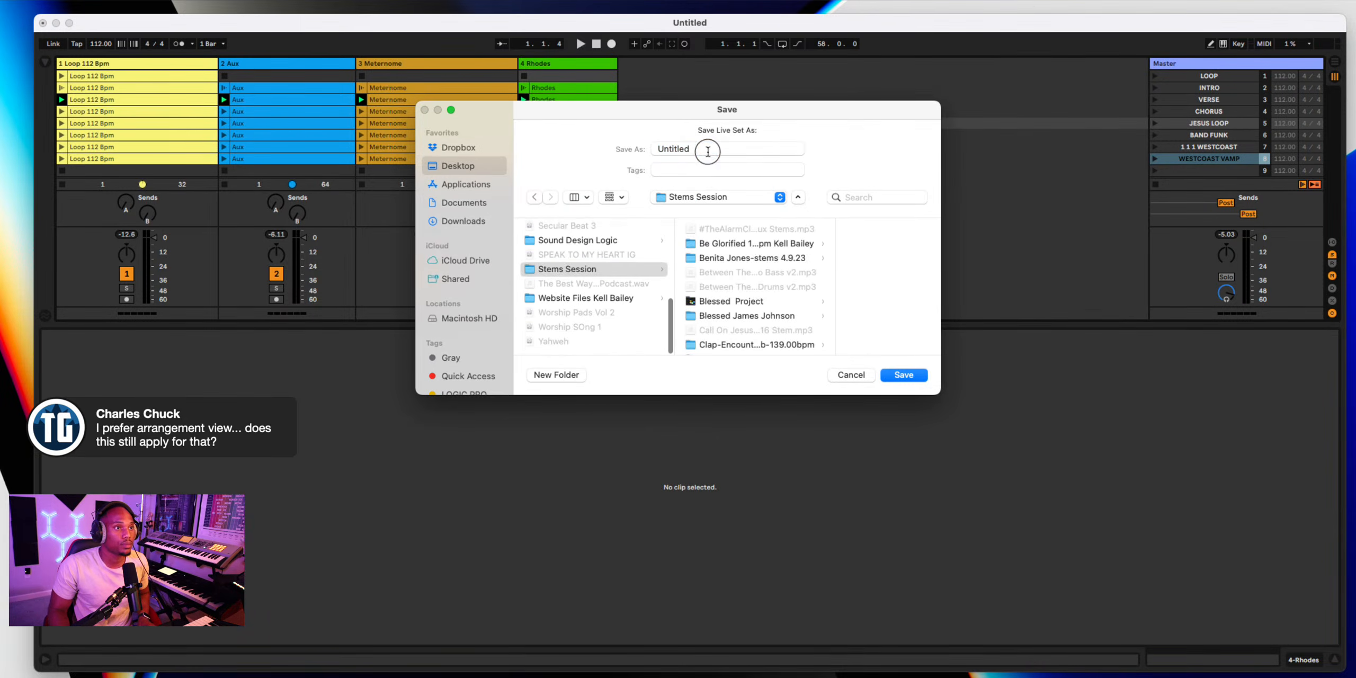
pyautogui.write('B')
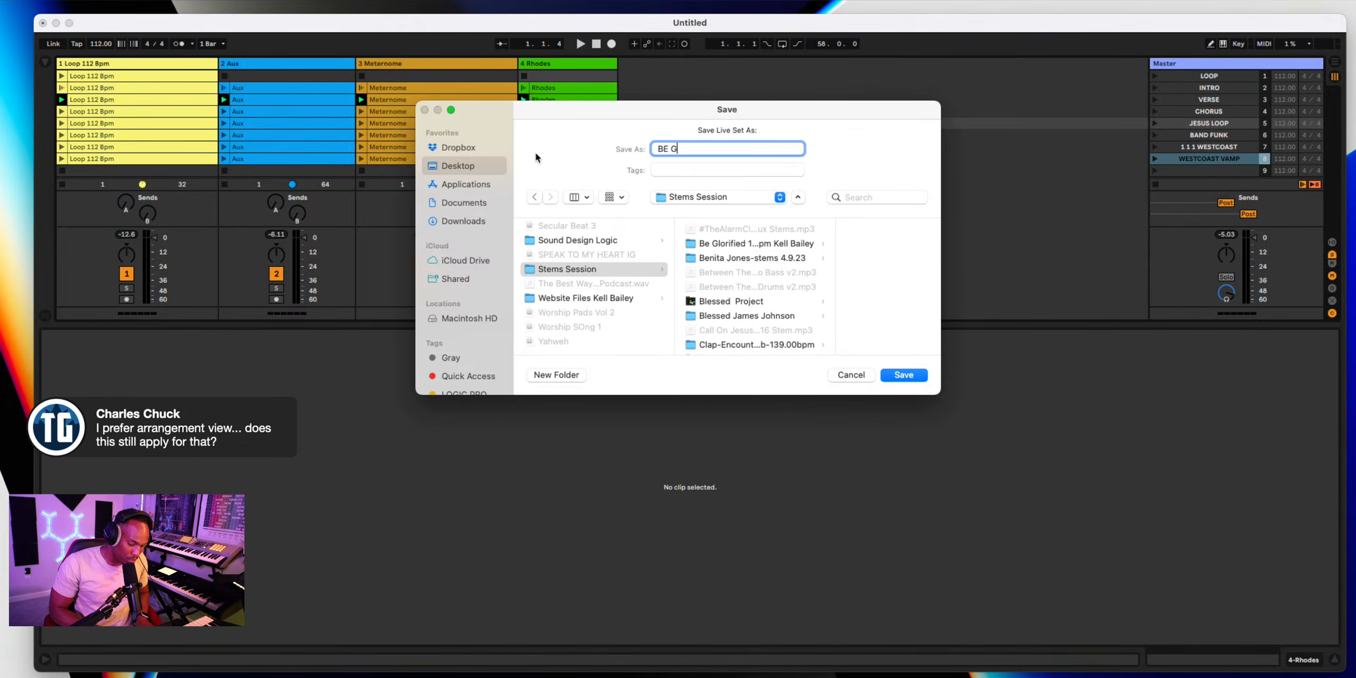
pyautogui.write('e')
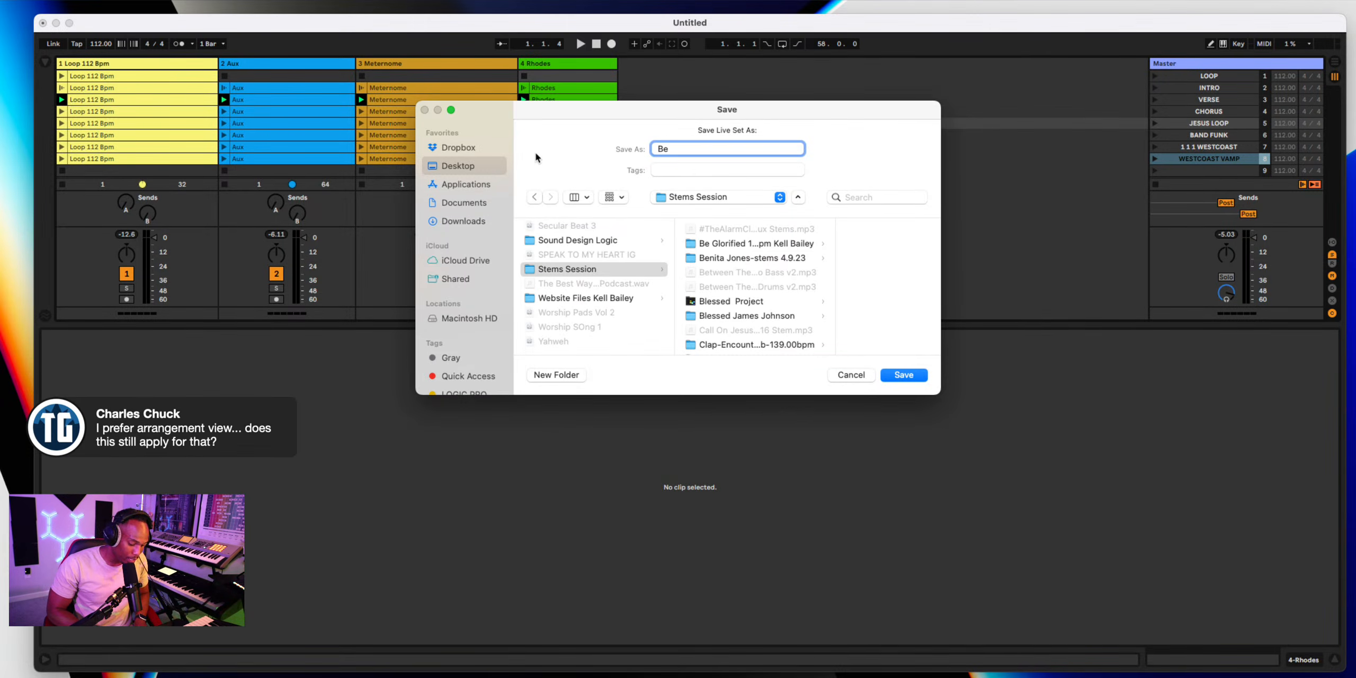
pyautogui.write(' Glorified')
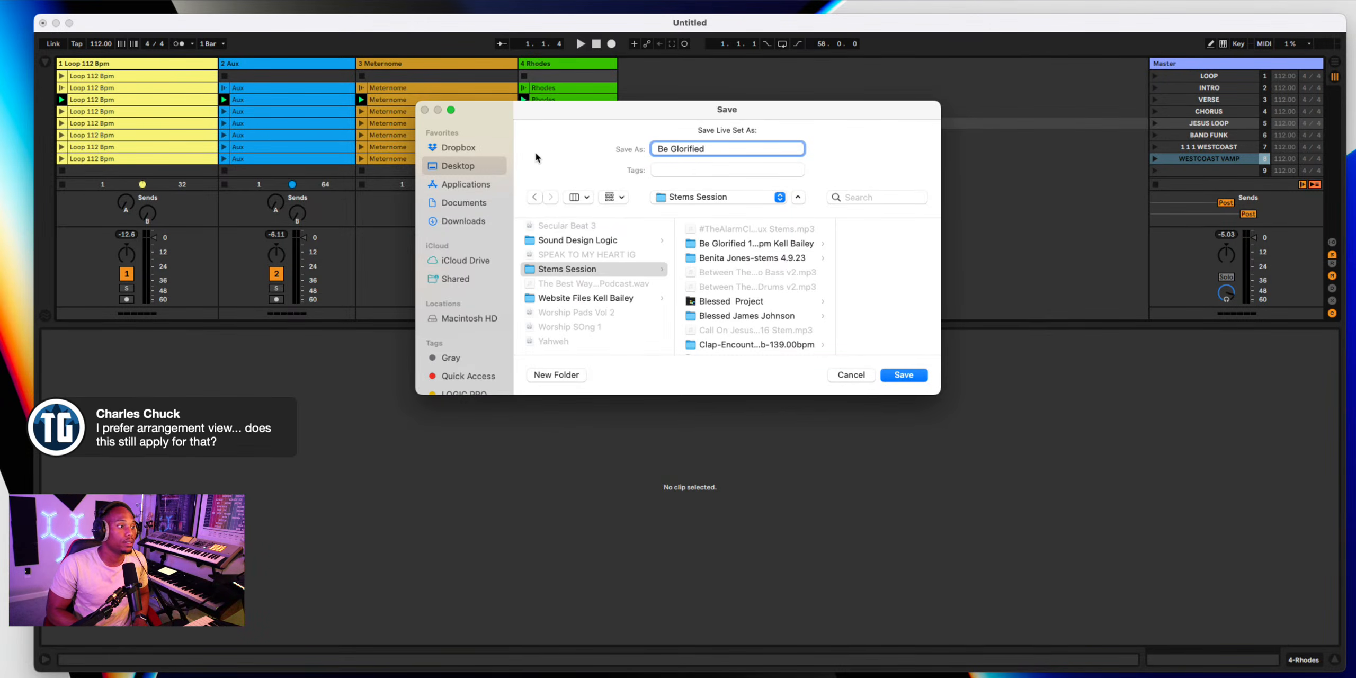
pyautogui.press('Return')
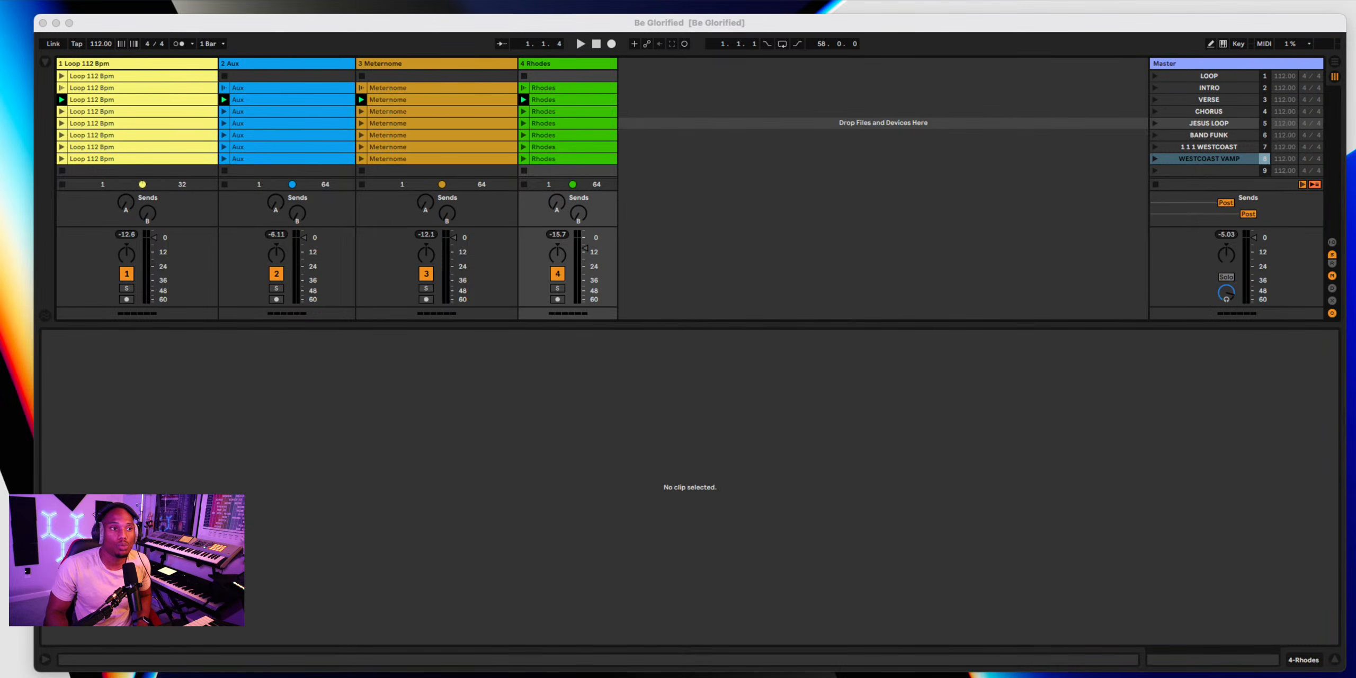
# Launch the LOOP scene, then switch playback to the INTRO scene
pyautogui.click(1333, 661)
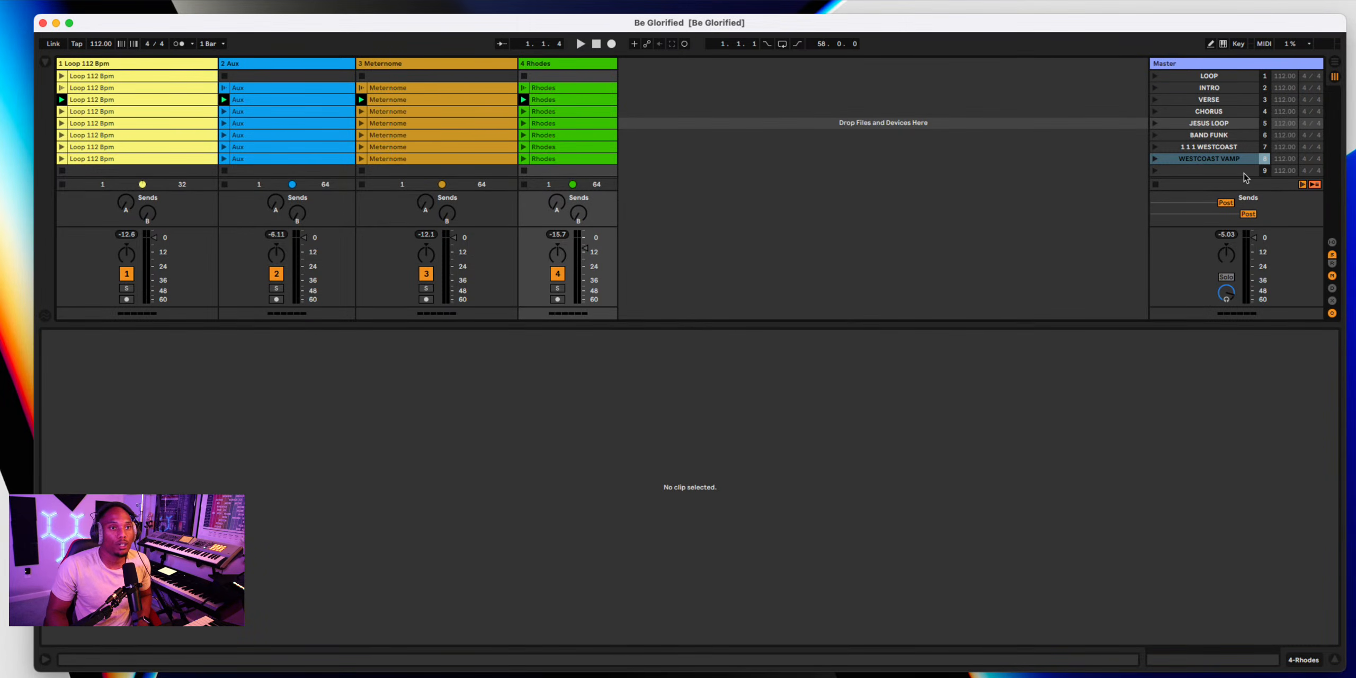
pyautogui.click(1156, 77)
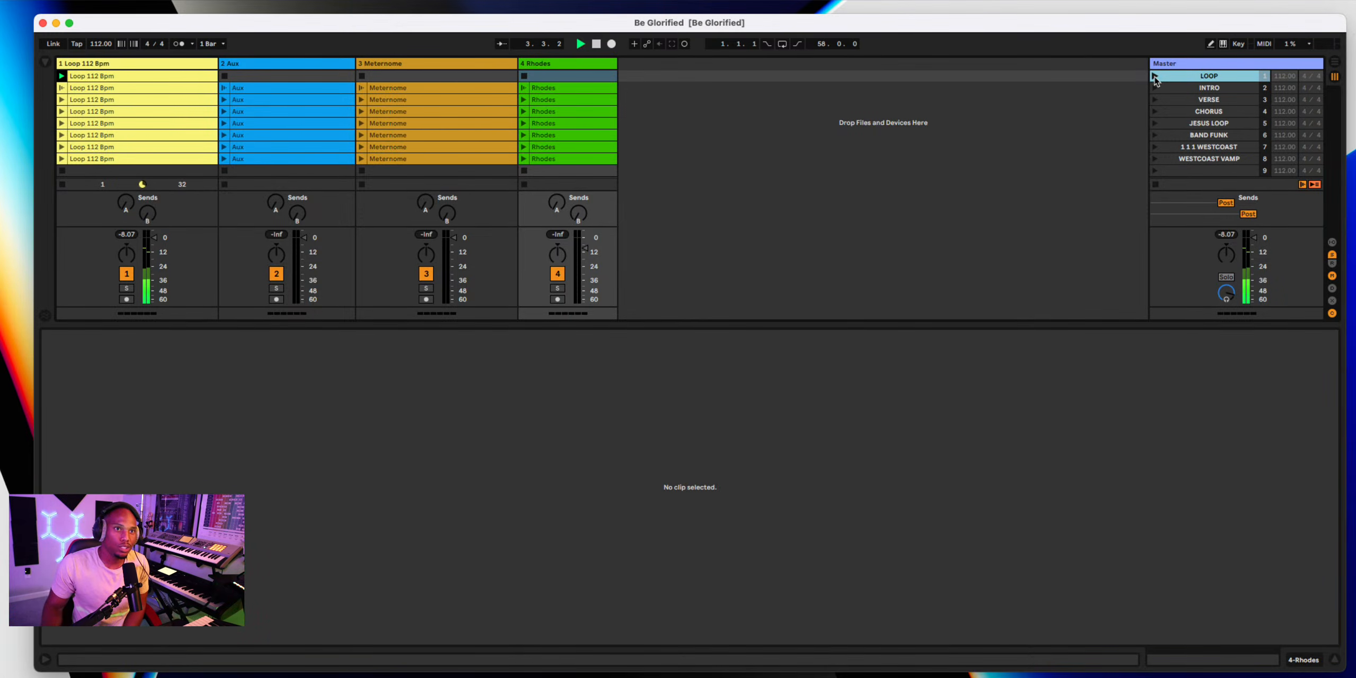
pyautogui.click(1156, 88)
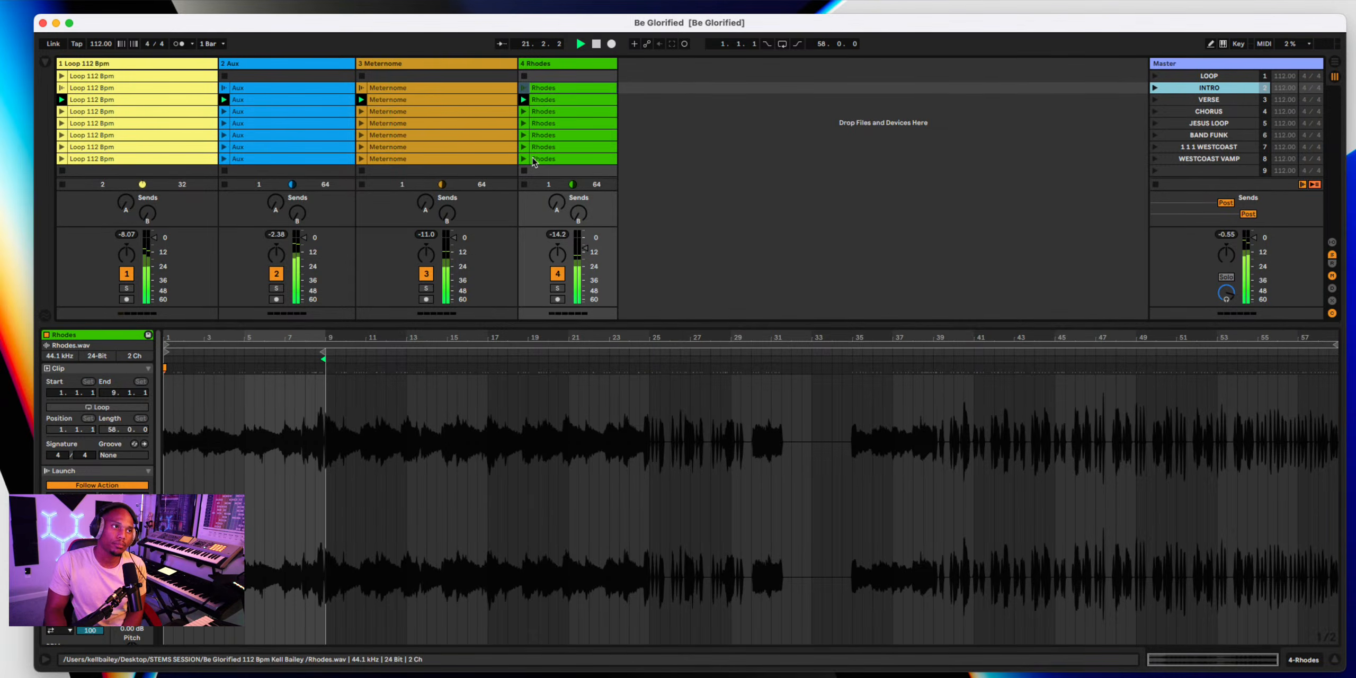
# Audition VERSE and CHORUS, loop the chorus Rhodes clip at bars 25–35, and inspect the Meternome and Aux clips
pyautogui.click(1156, 101)
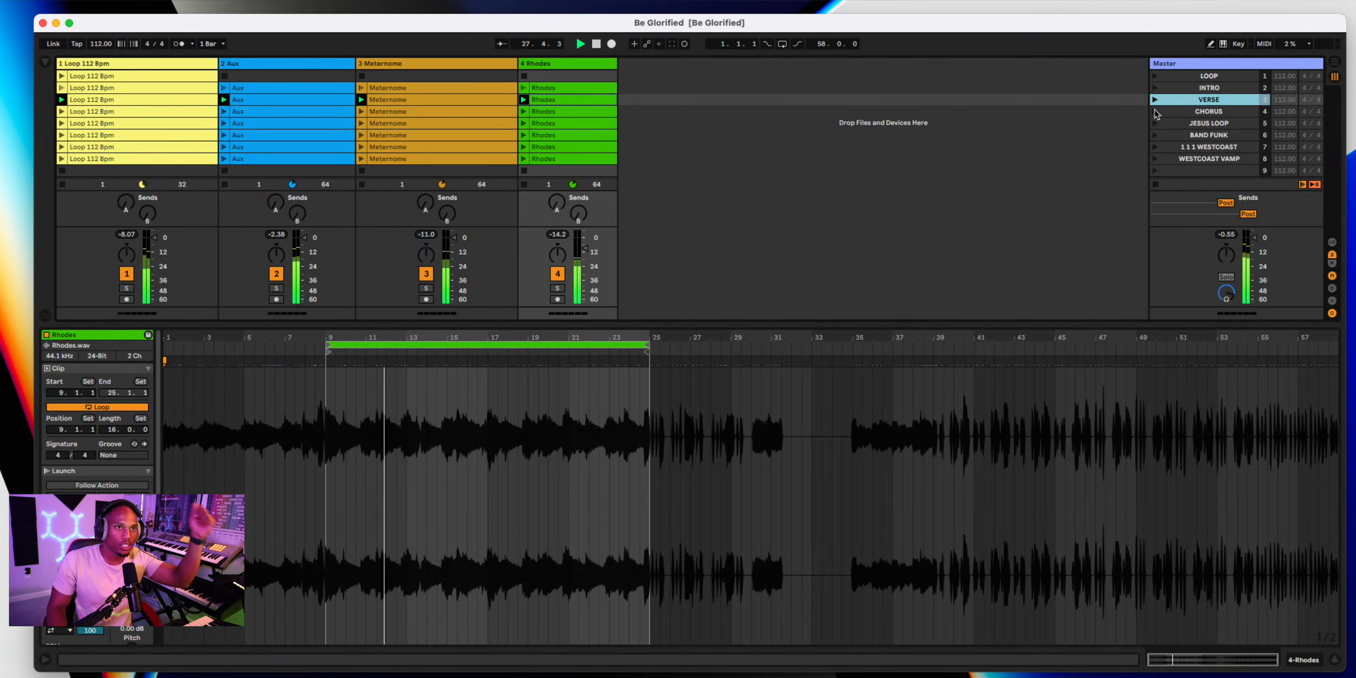
pyautogui.click(1155, 112)
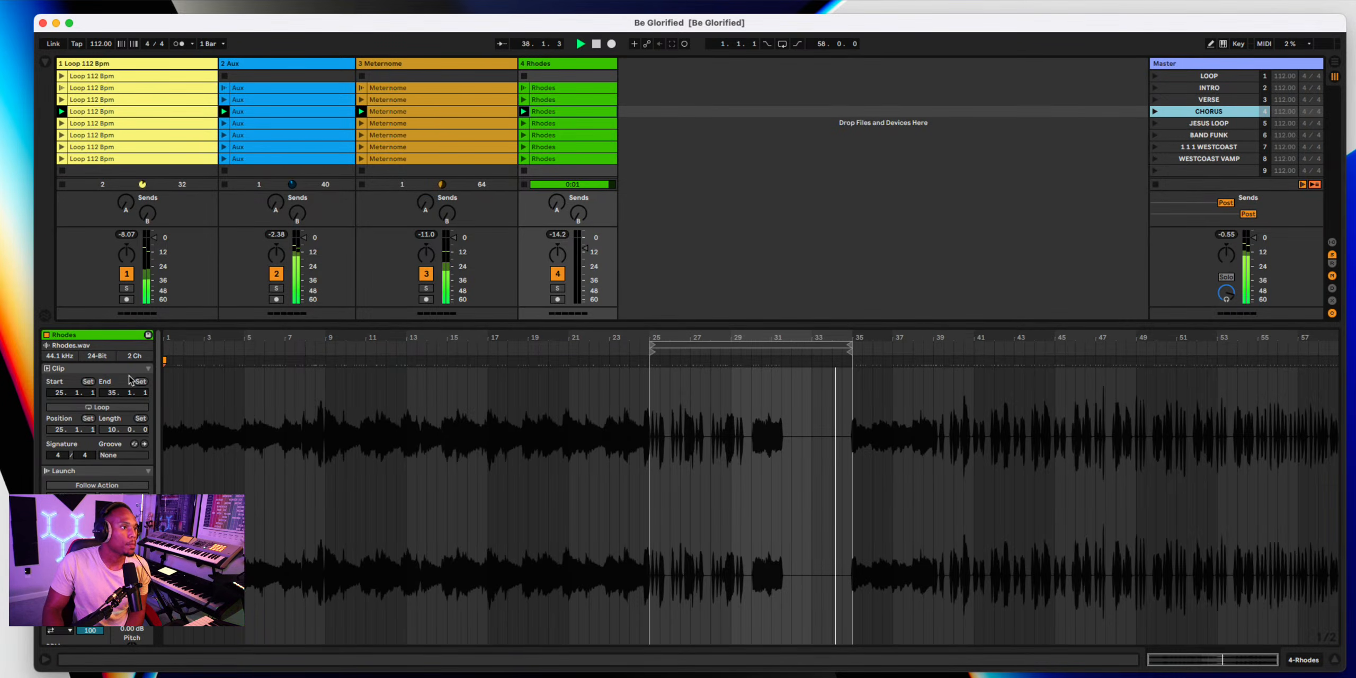
pyautogui.click(89, 408)
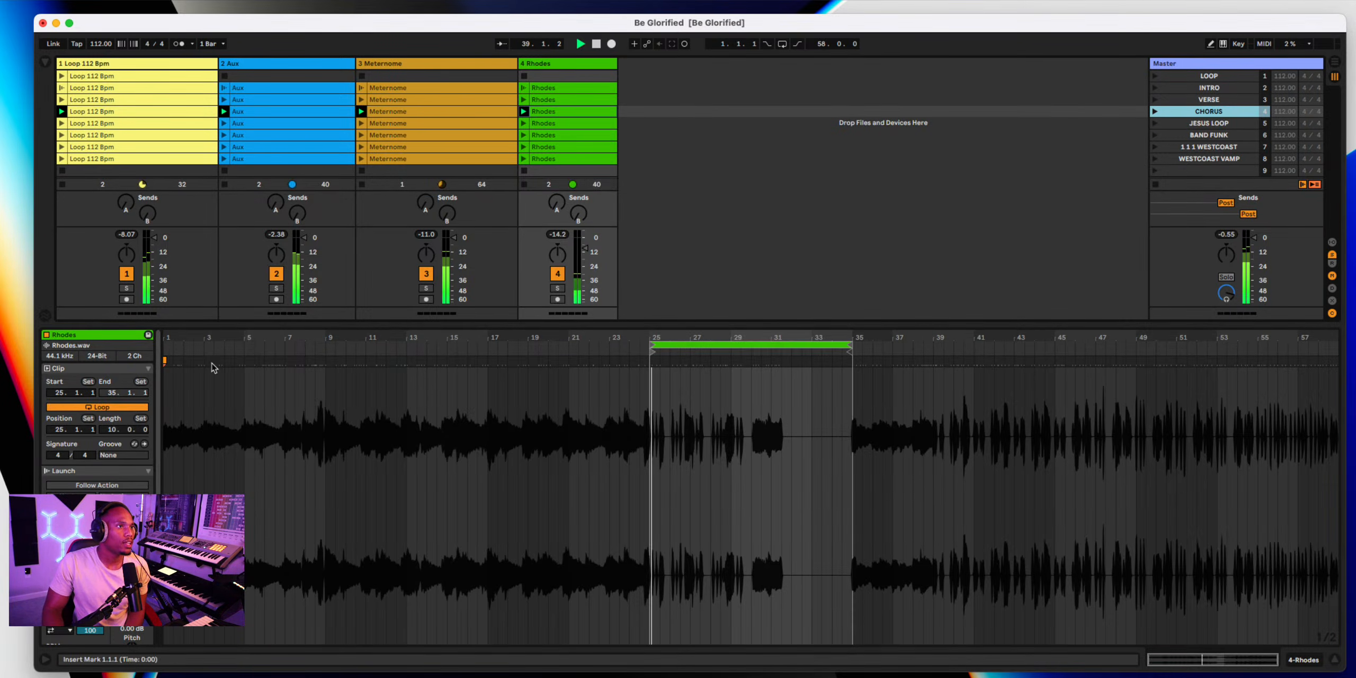
pyautogui.click(409, 112)
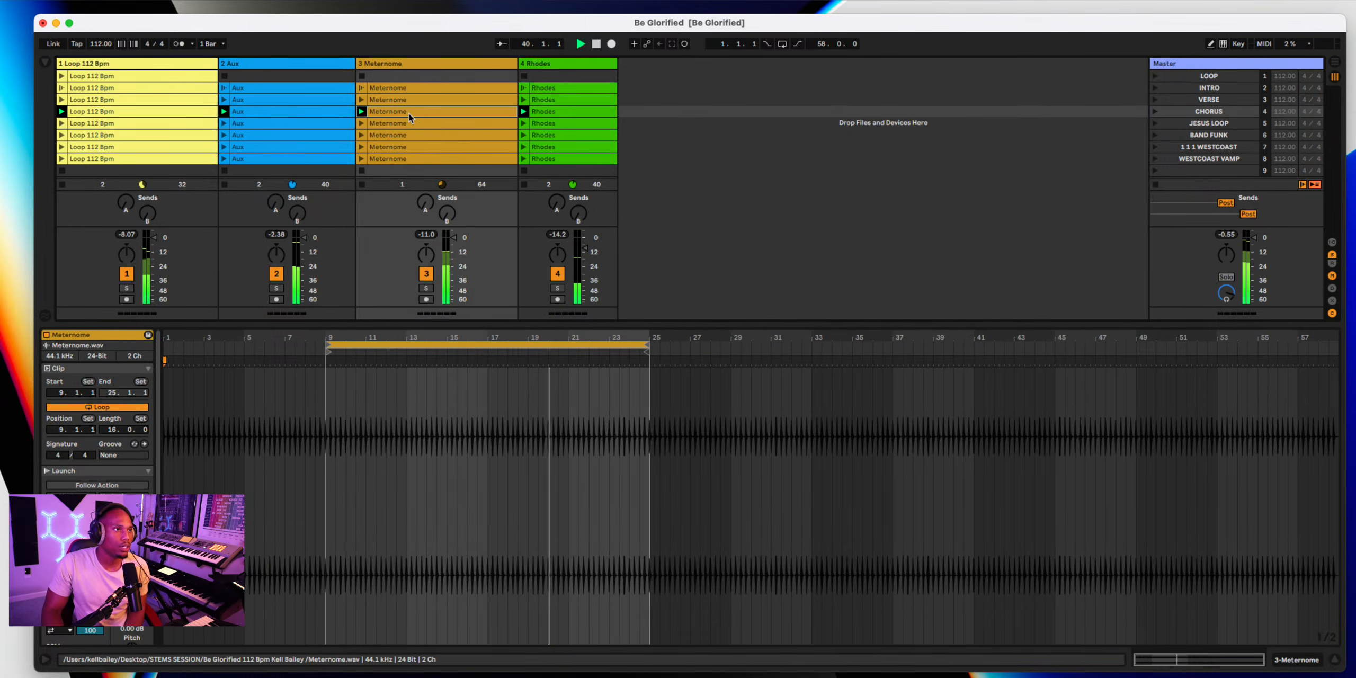
pyautogui.click(278, 112)
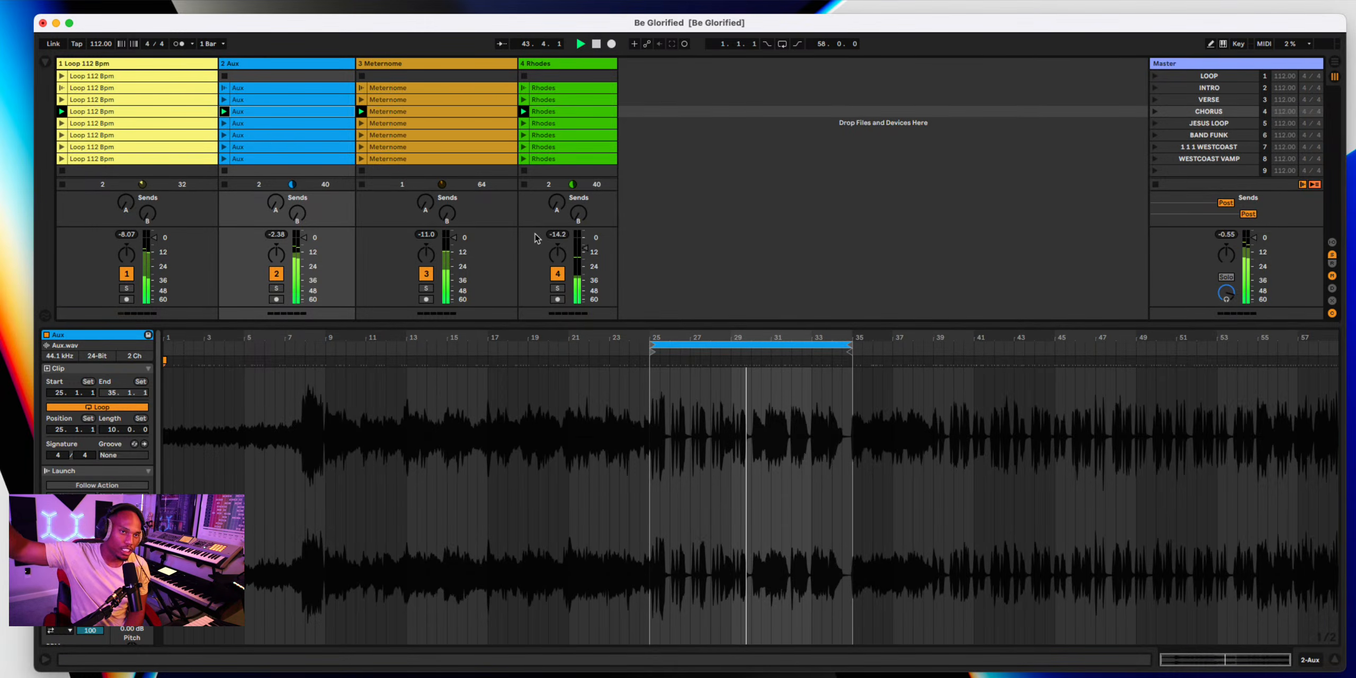
# Launch JESUS LOOP, loop its Rhodes clip over bars 35–39, relaunch it, then return to VERSE
pyautogui.click(1155, 123)
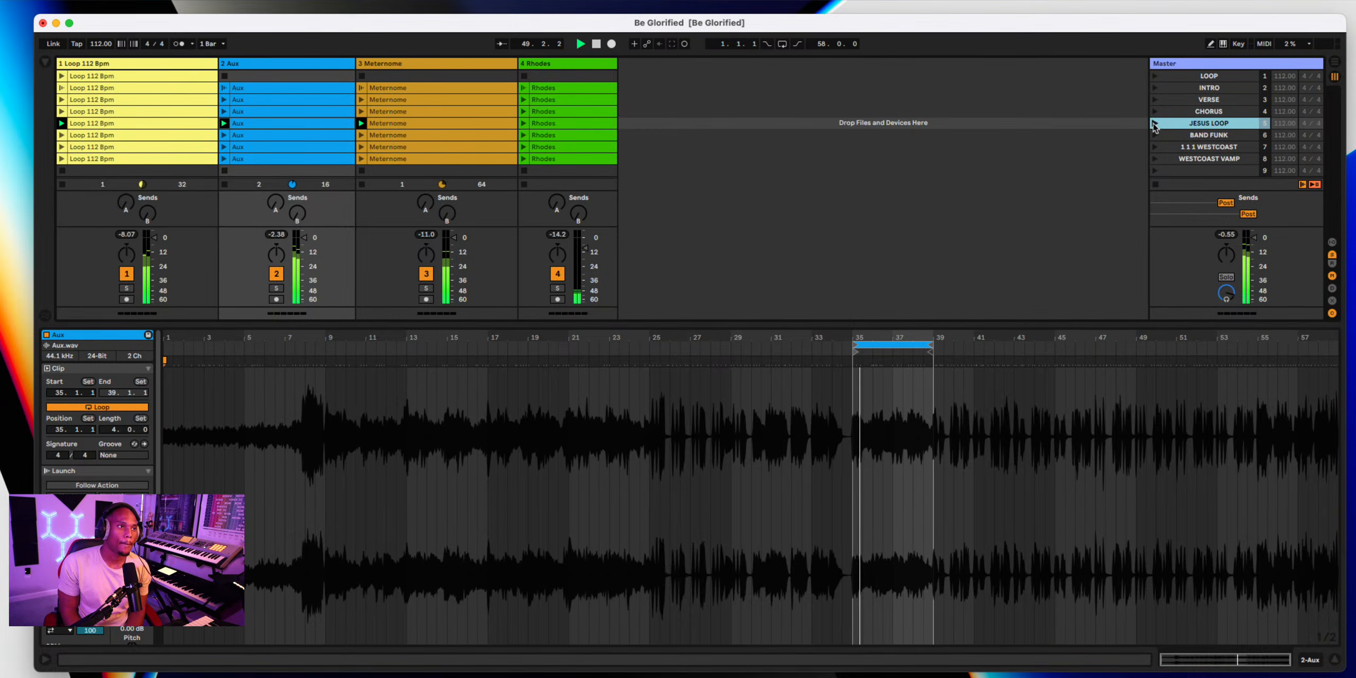
pyautogui.click(557, 123)
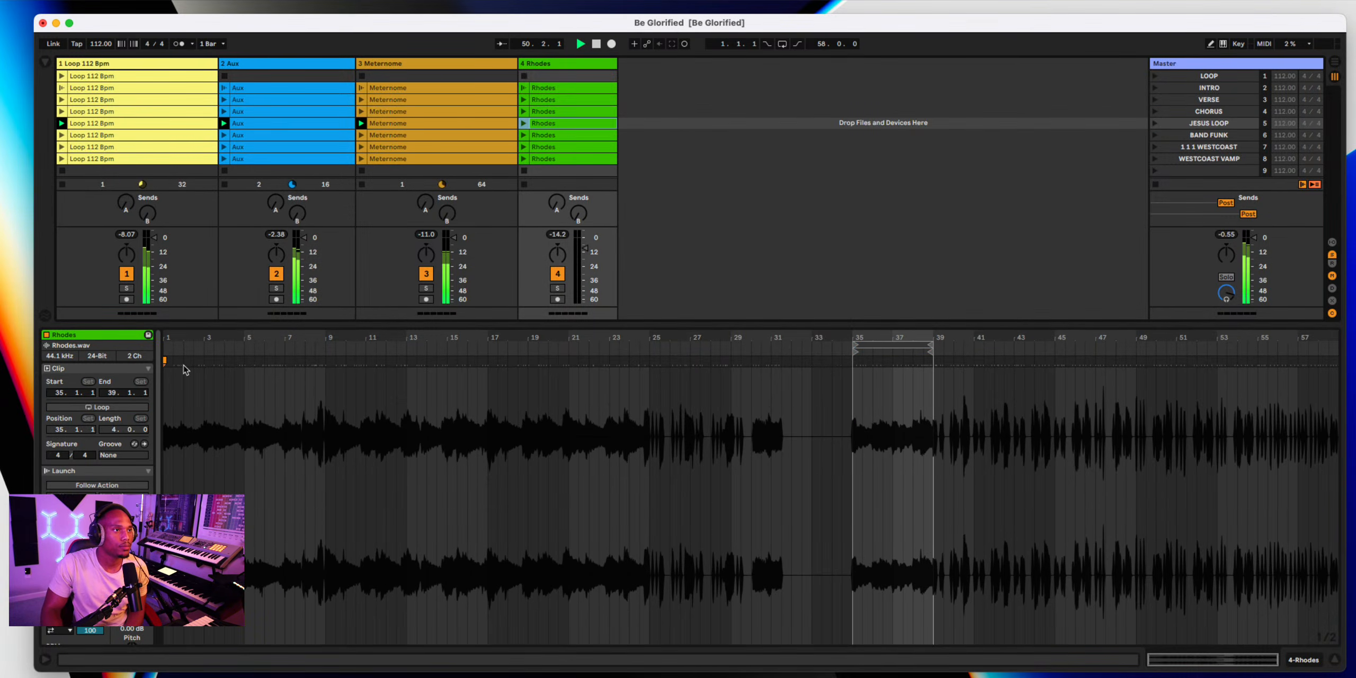
pyautogui.click(90, 407)
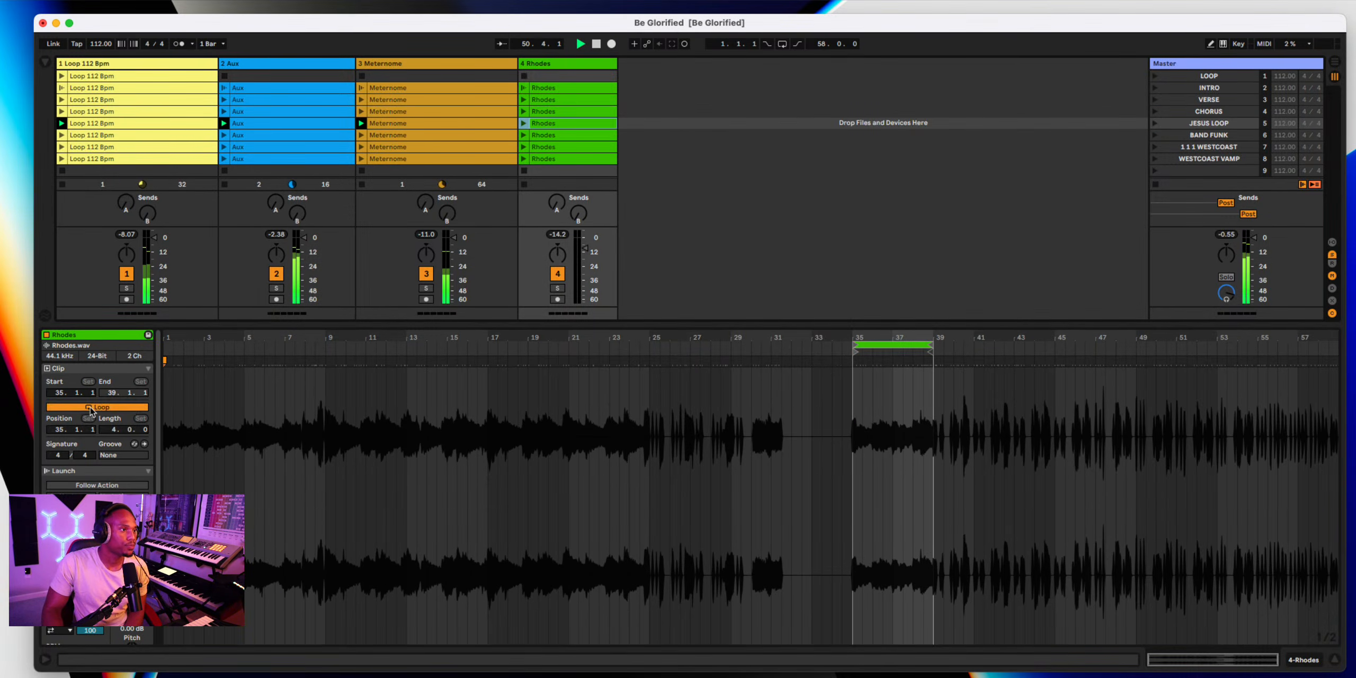
pyautogui.click(1156, 124)
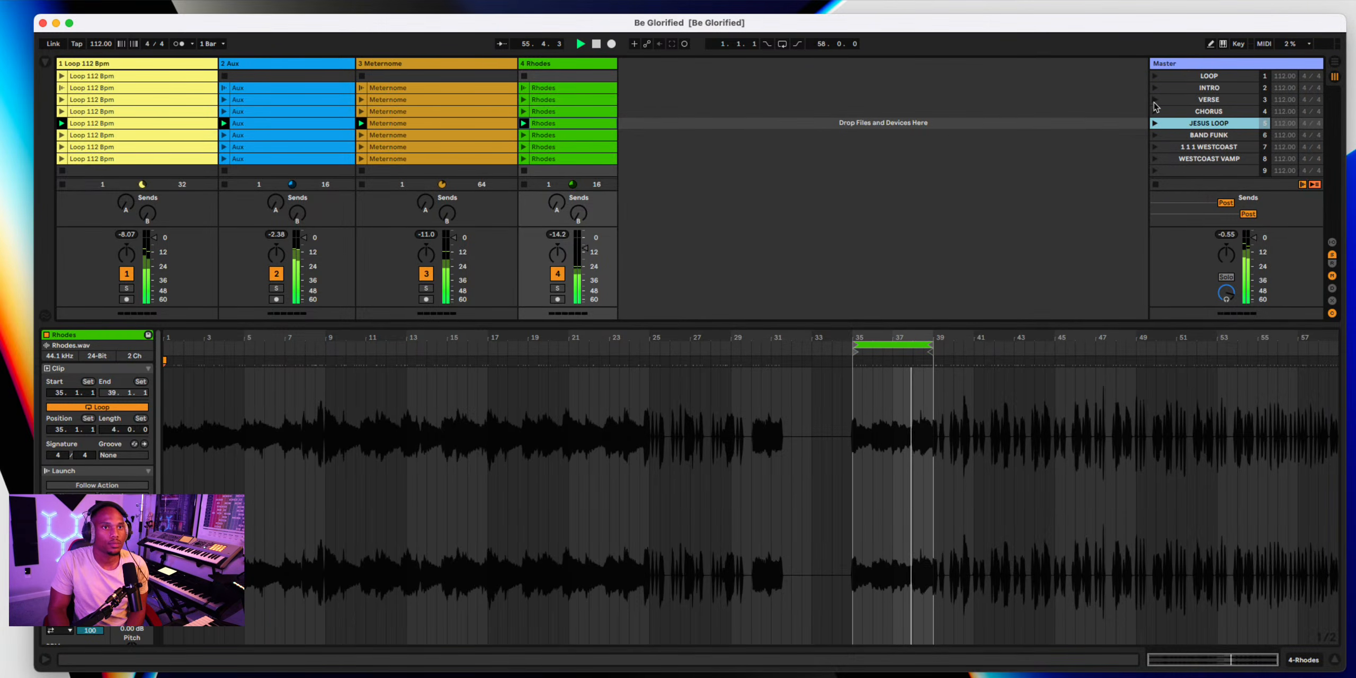
pyautogui.click(1155, 100)
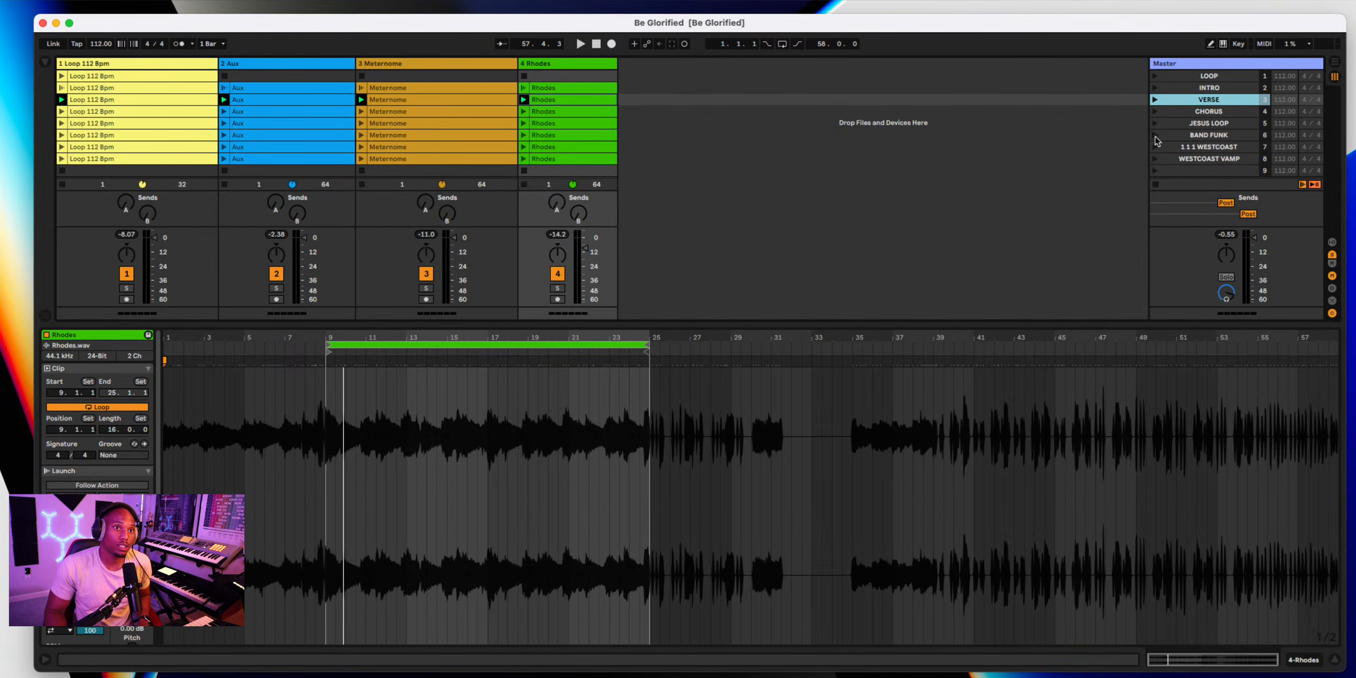
# Launch BAND FUNK, loop its Rhodes clip over bars 39–47, check the other clips, and hide Clip View
pyautogui.click(1155, 135)
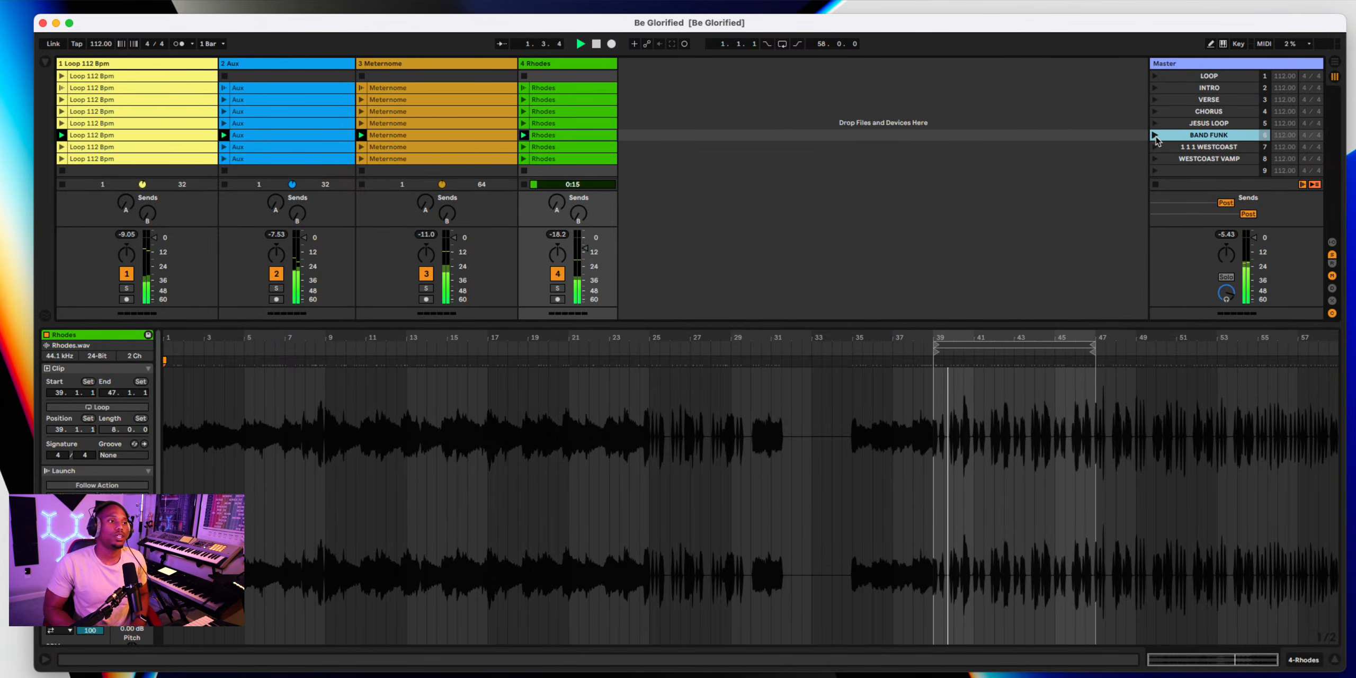
pyautogui.click(88, 408)
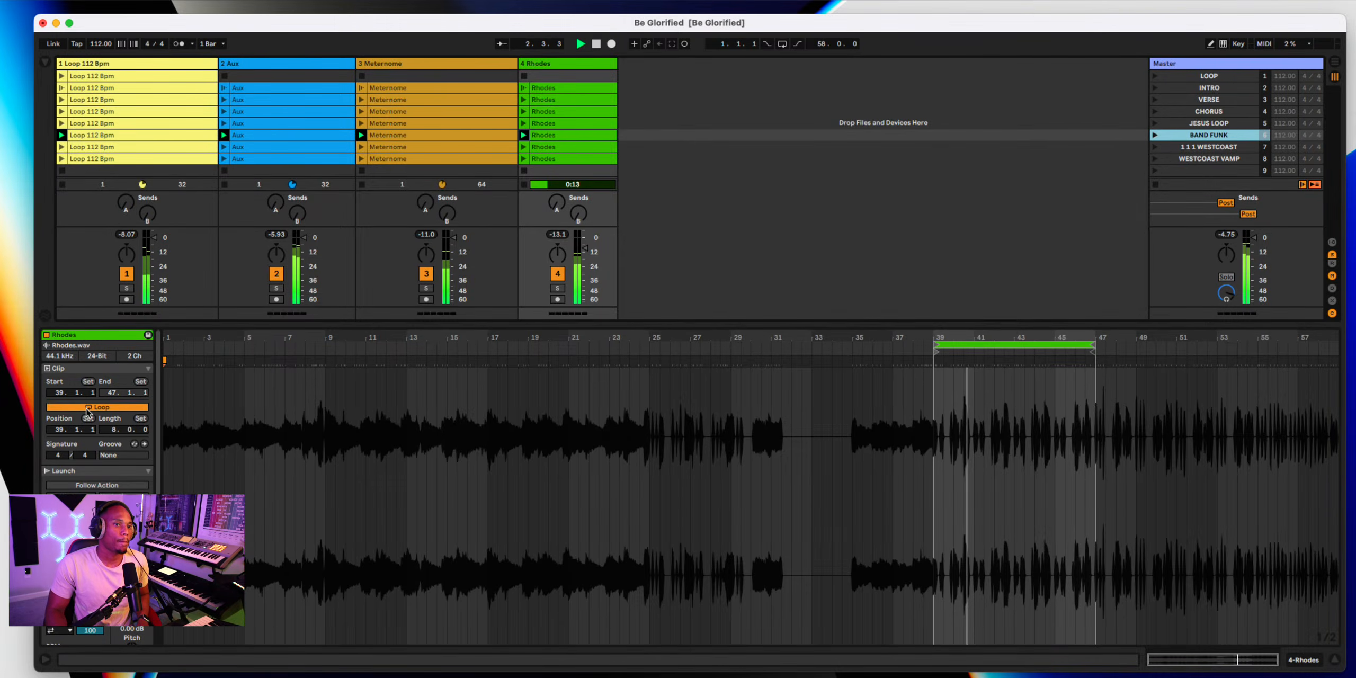
pyautogui.click(396, 135)
pyautogui.click(289, 135)
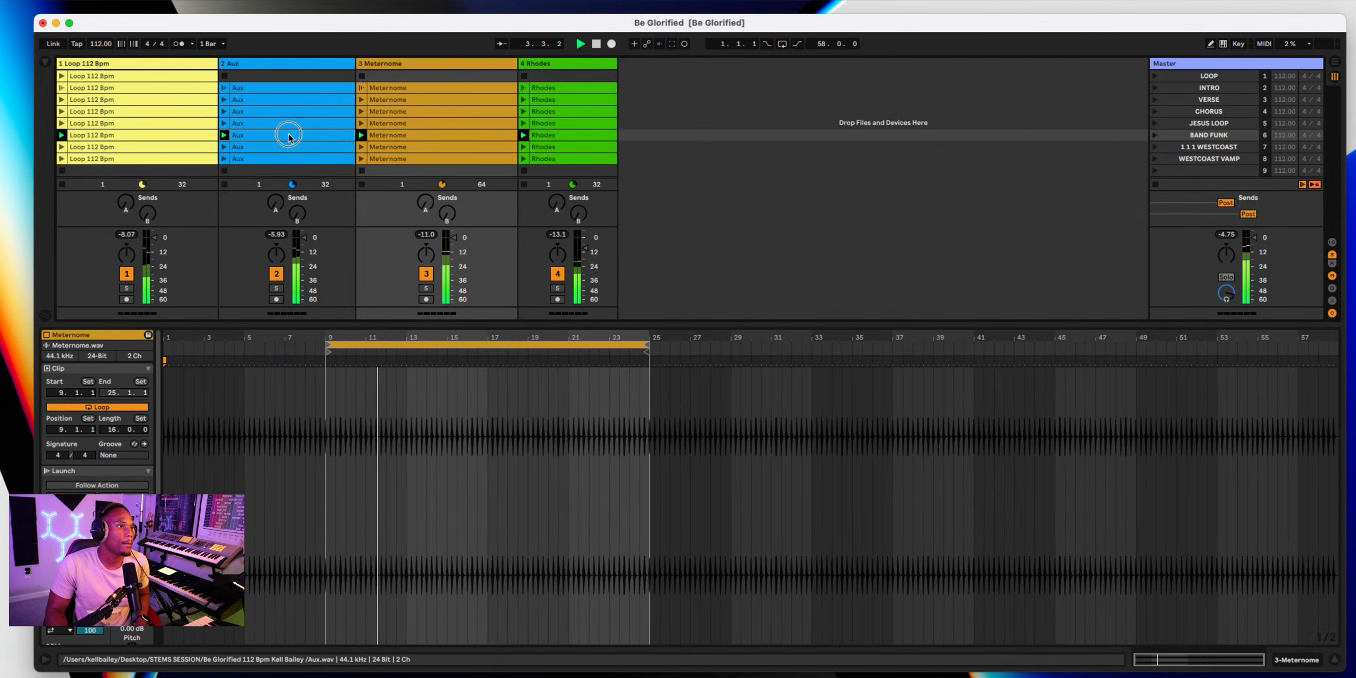
pyautogui.click(560, 147)
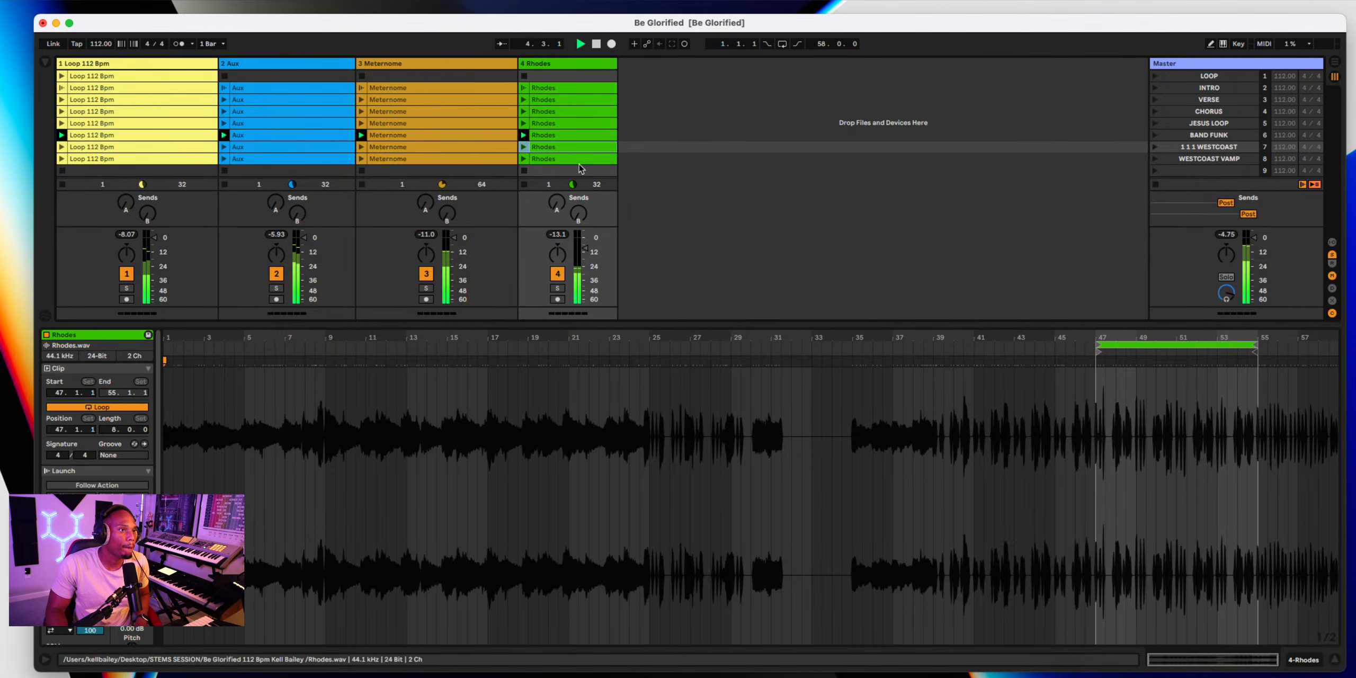
pyautogui.click(545, 161)
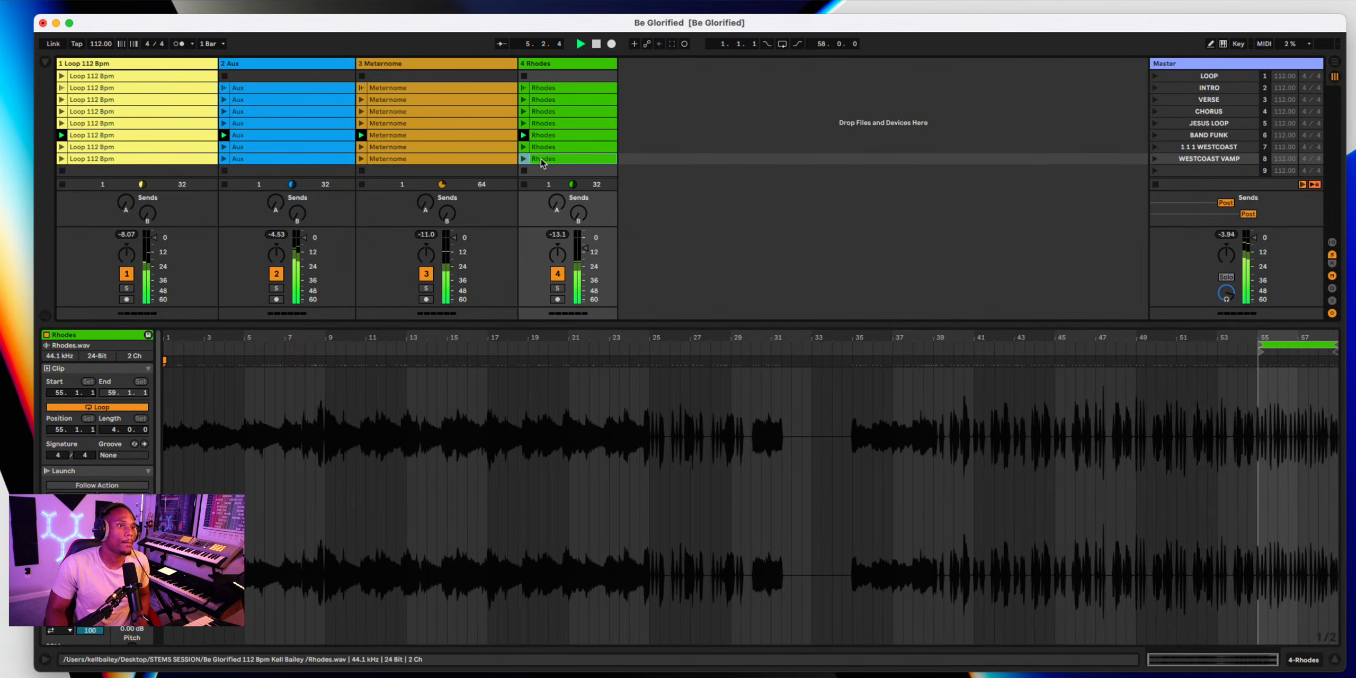
pyautogui.click(1333, 660)
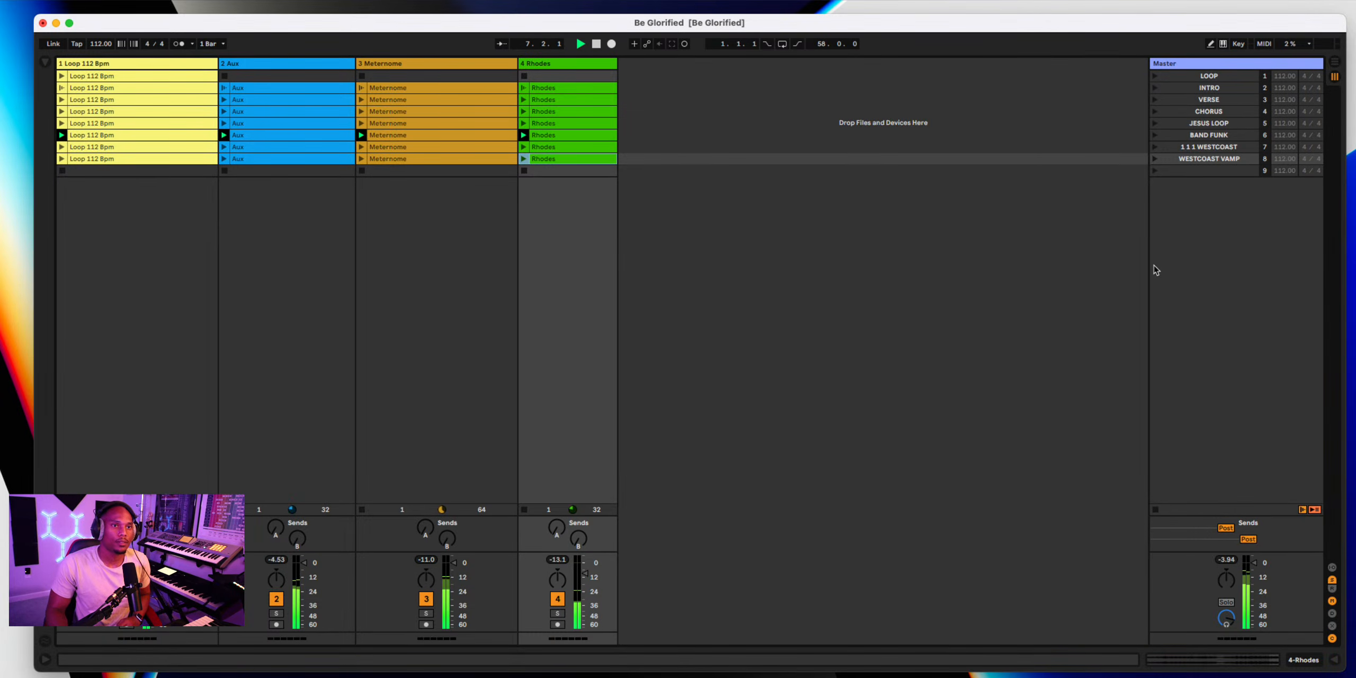
# Launch WESTCOAST VAMP, check its Rhodes clip (bars 55–59), Meternome and Aux clips, then hide the details
pyautogui.click(1155, 160)
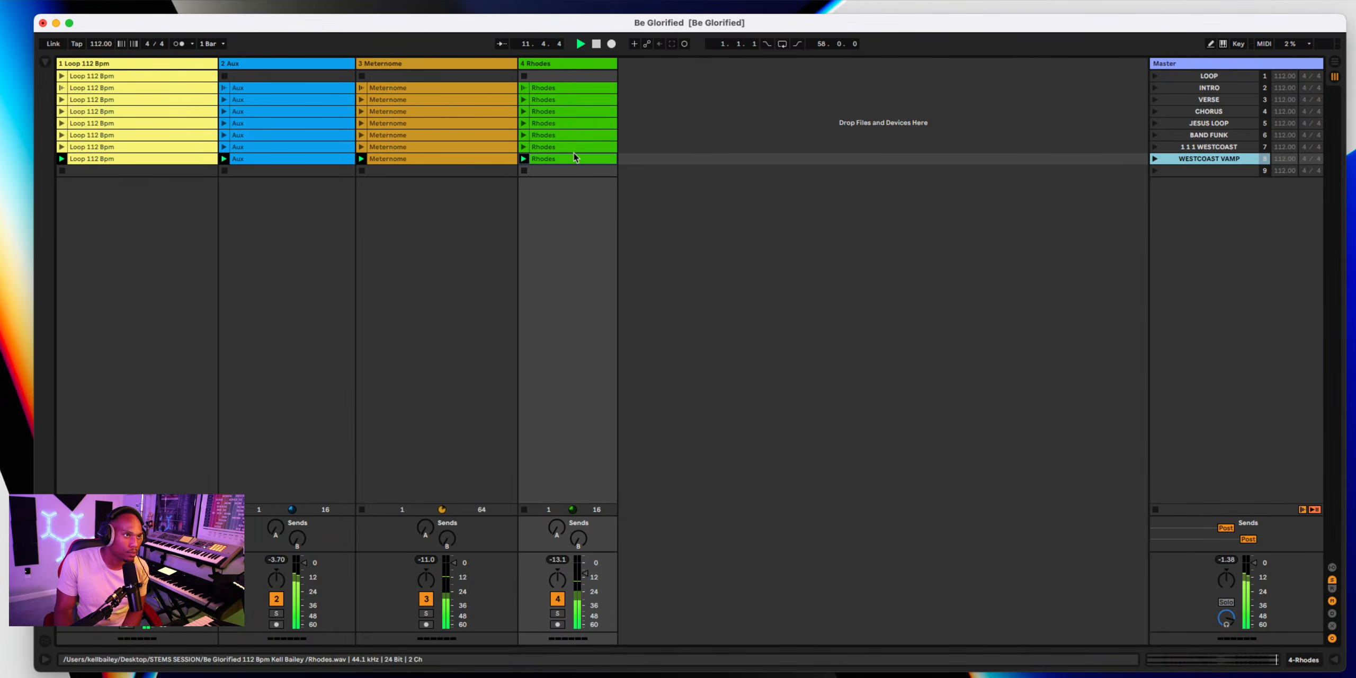
pyautogui.doubleClick(556, 159)
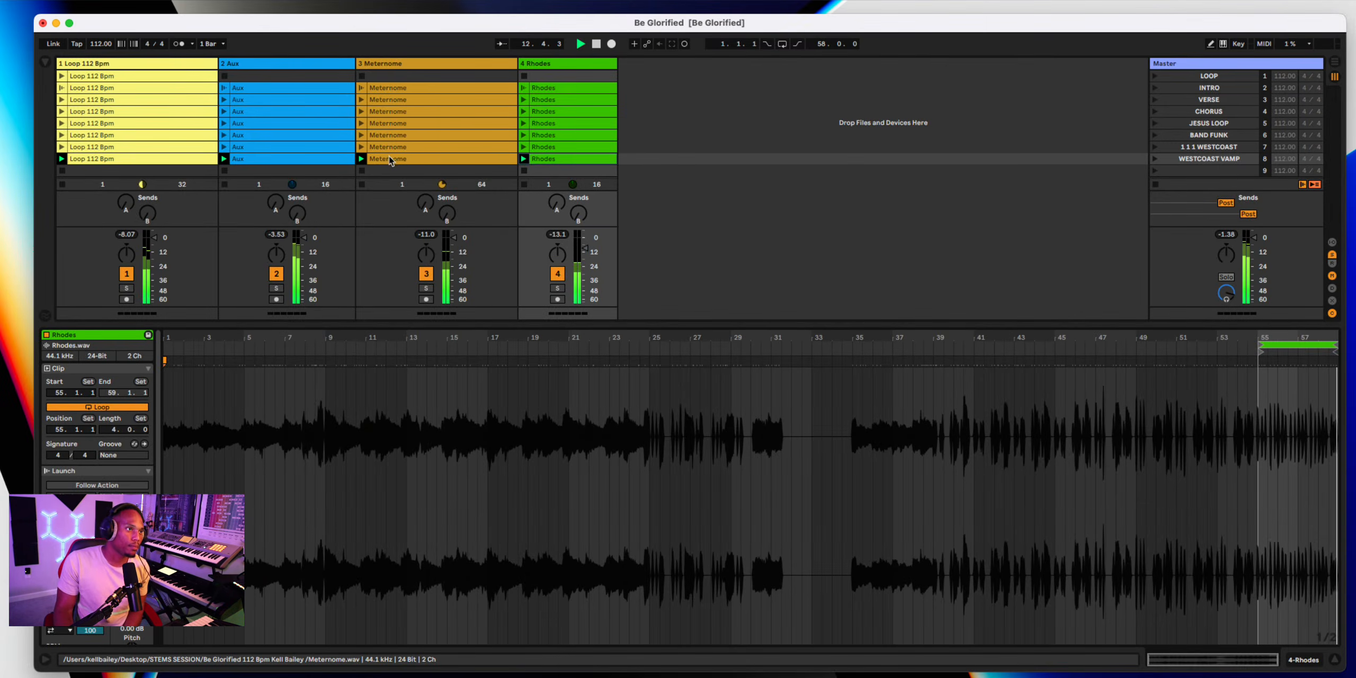
pyautogui.click(442, 158)
pyautogui.click(287, 160)
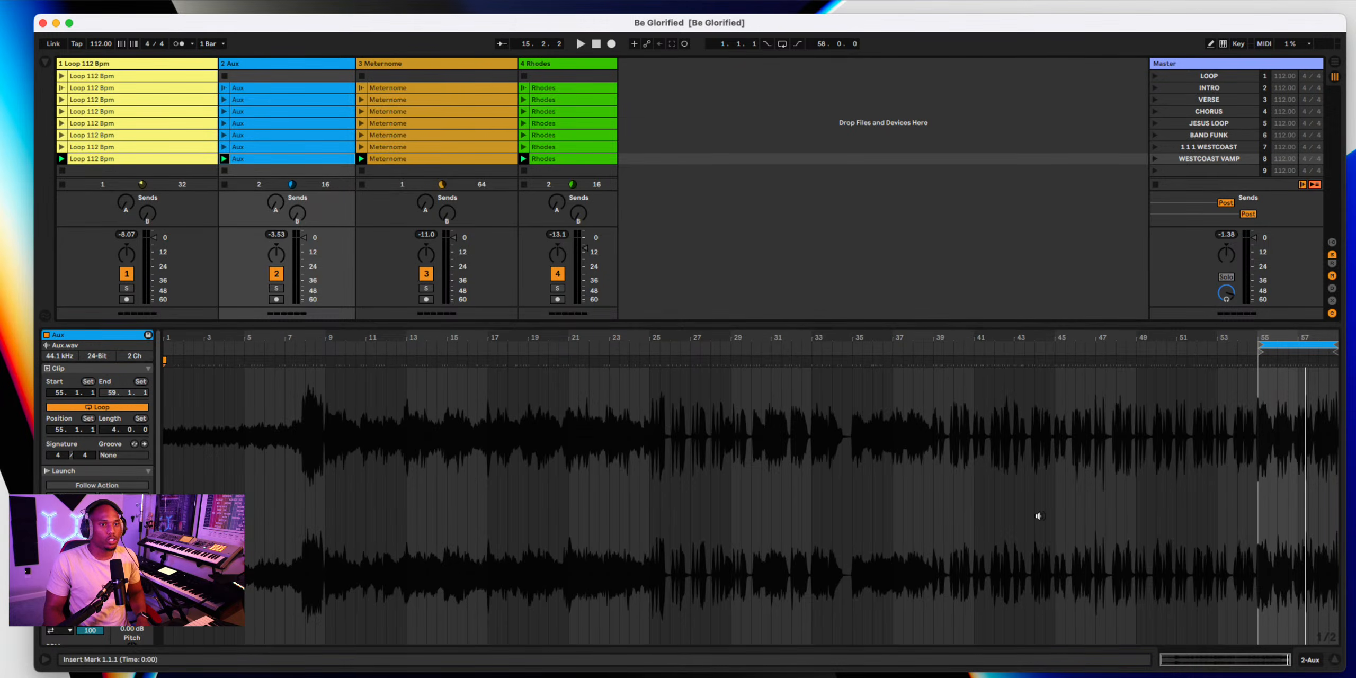
pyautogui.click(1335, 660)
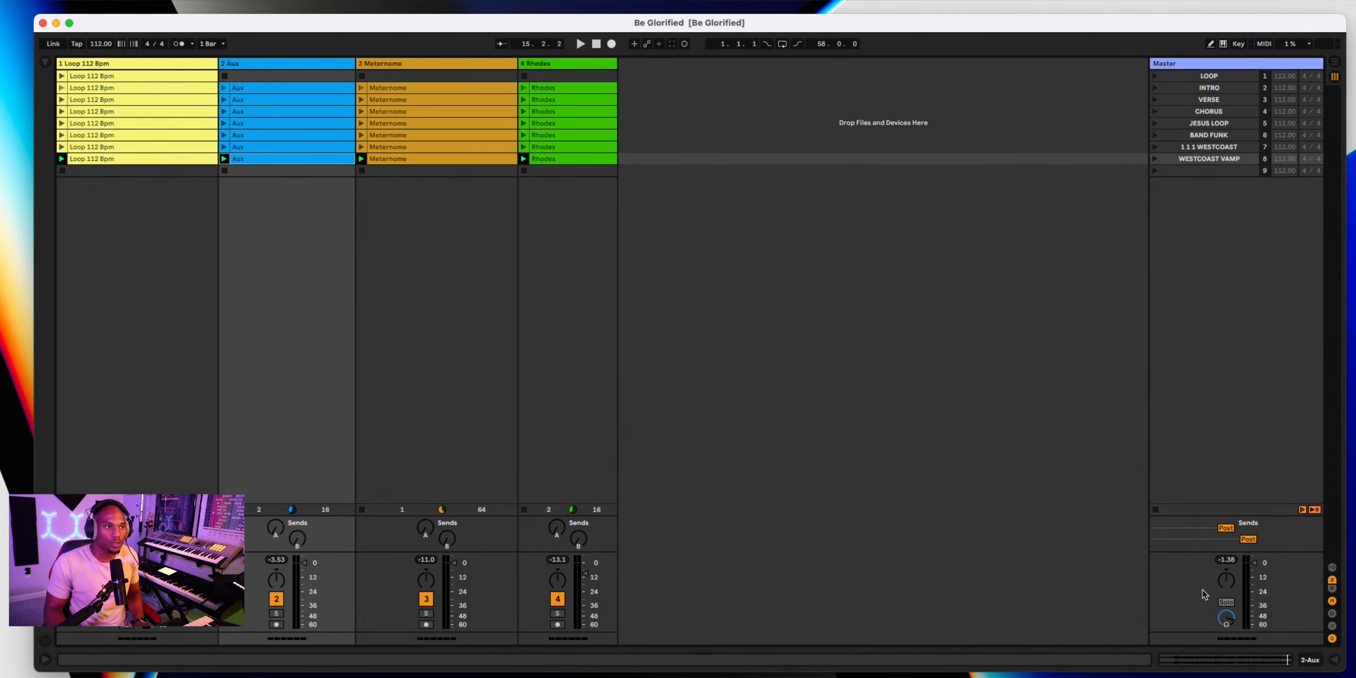